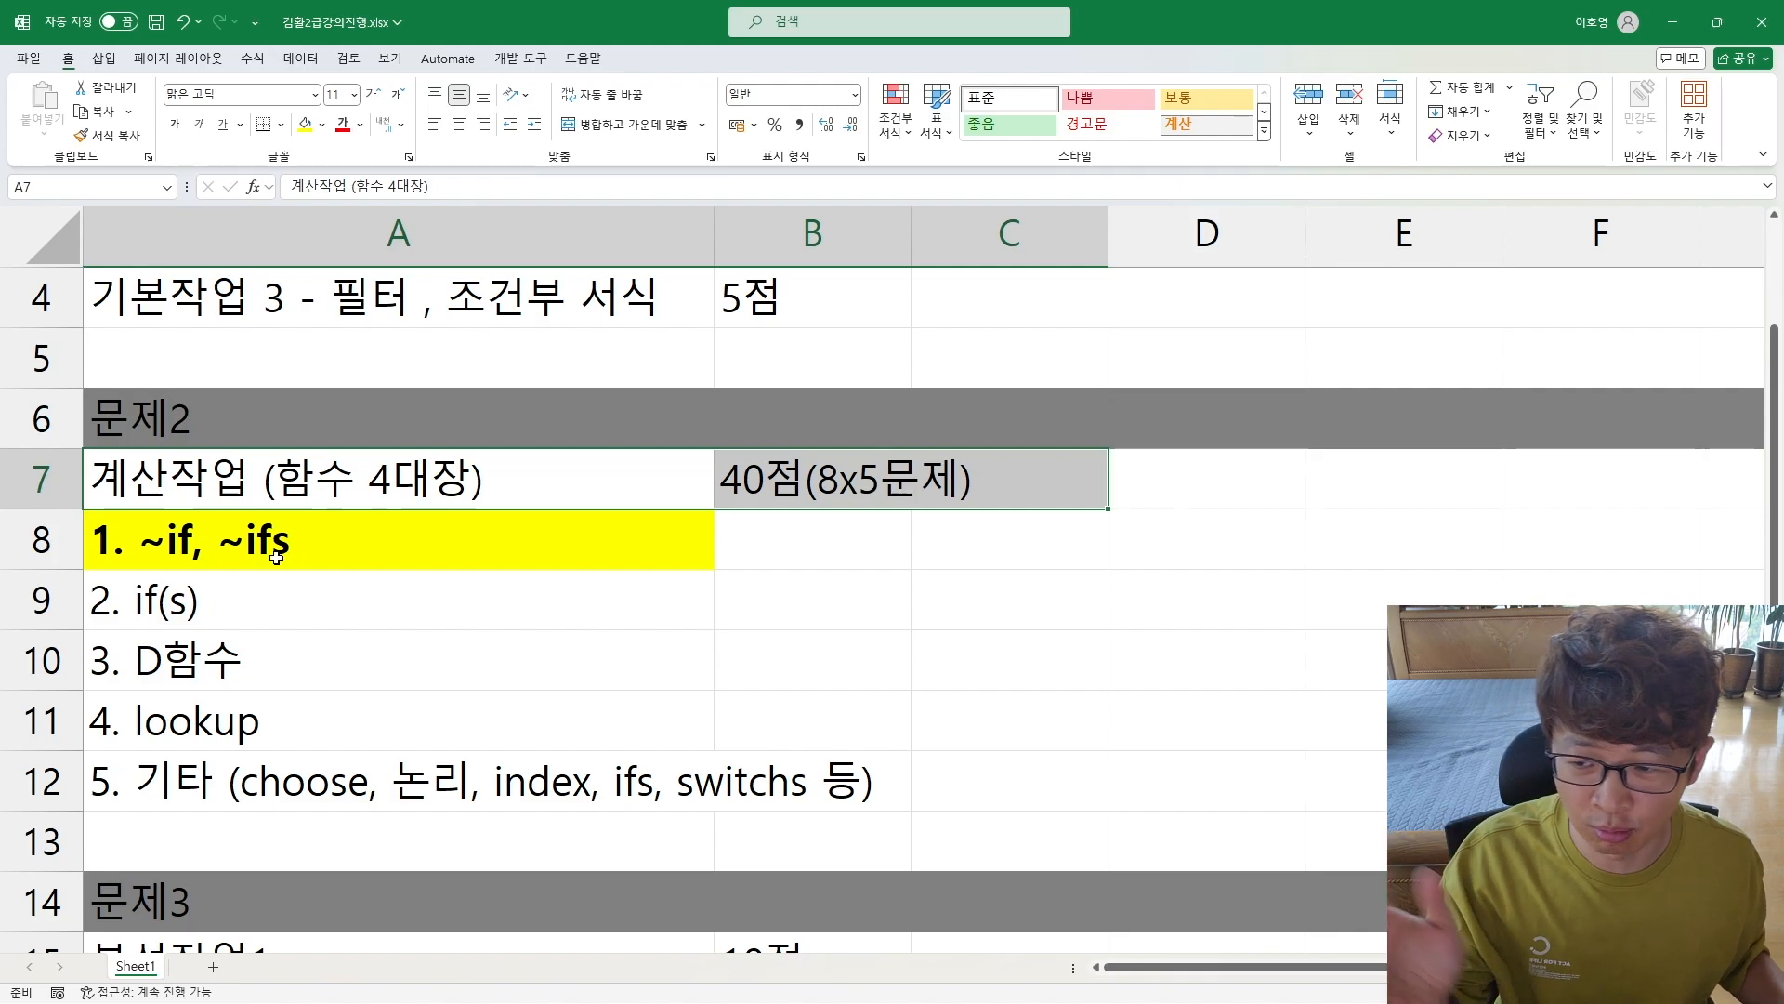
left_click(105, 610)
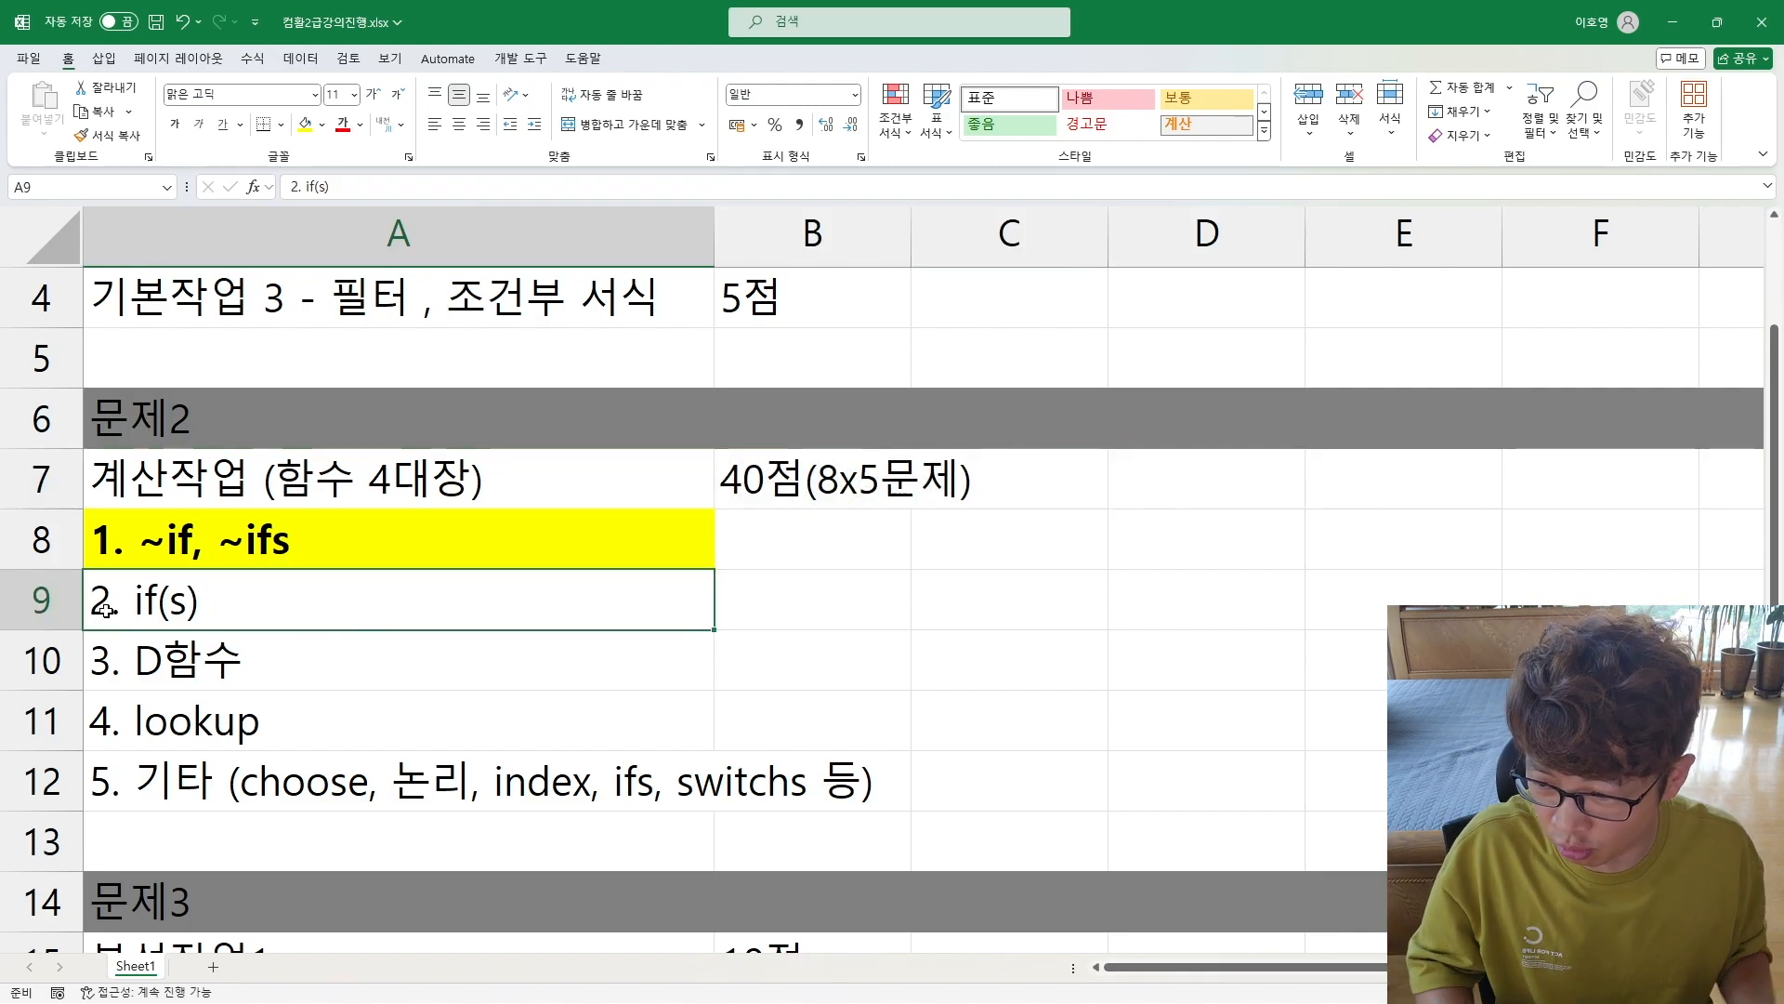
type("3.")
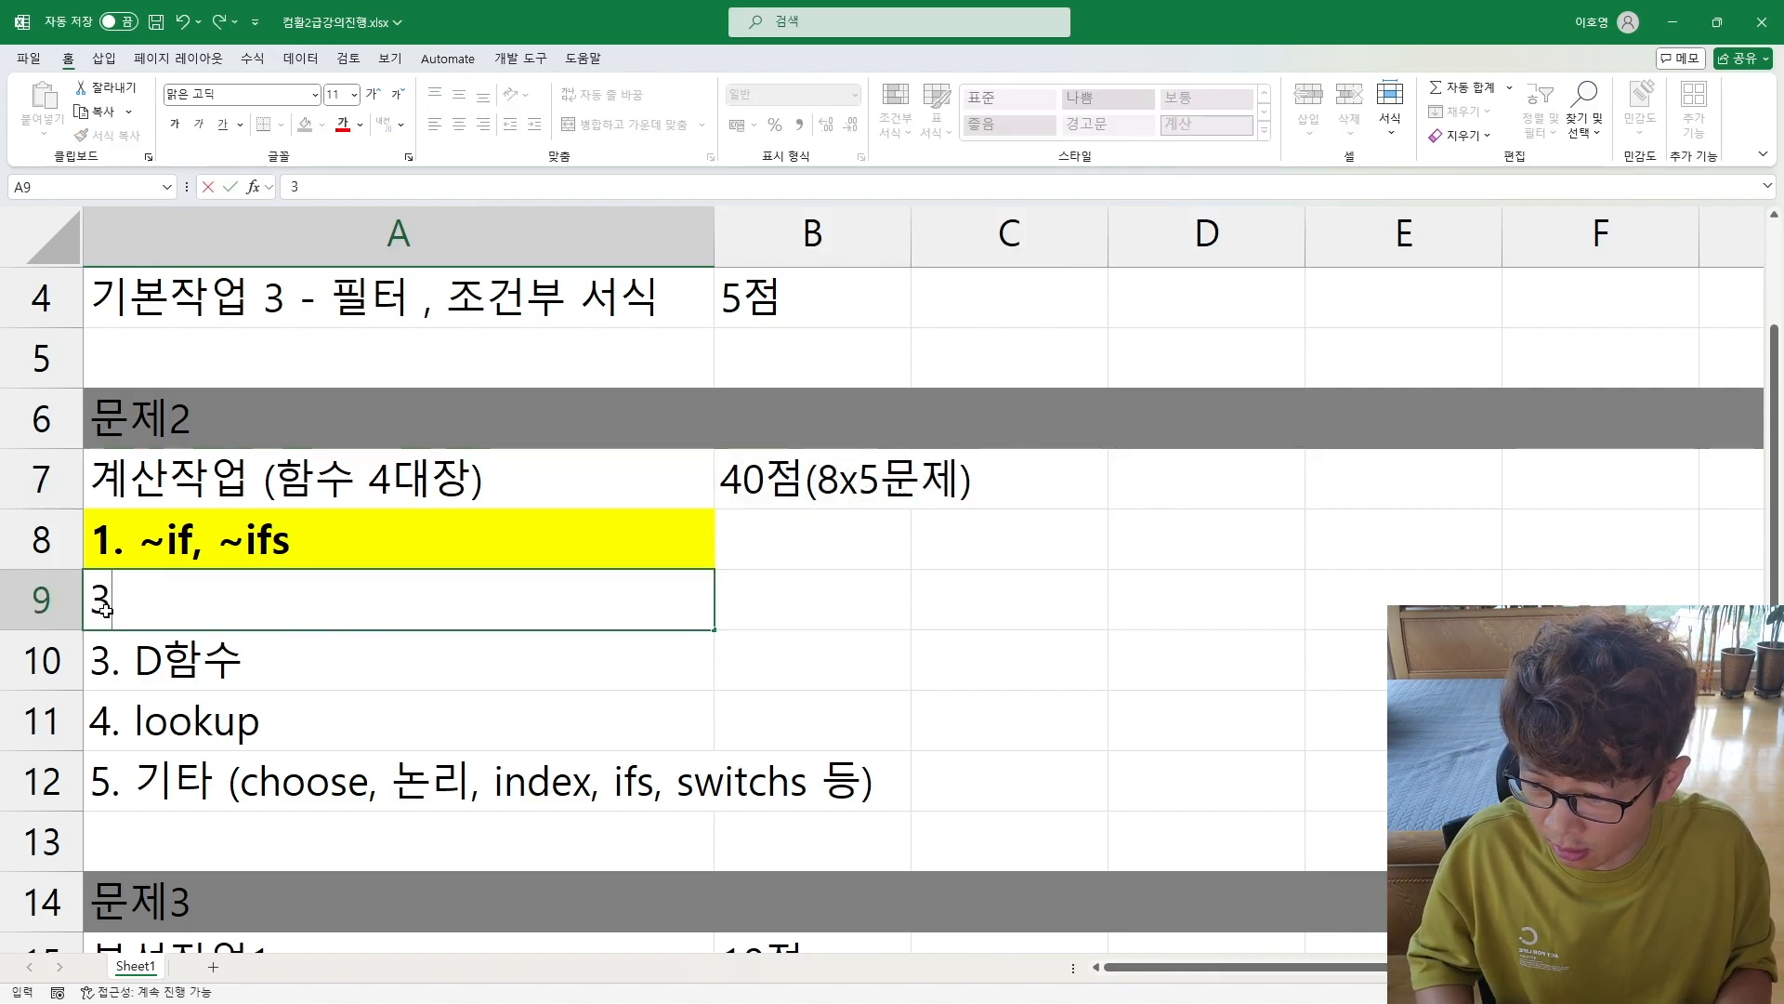
key("ctrl+Return")
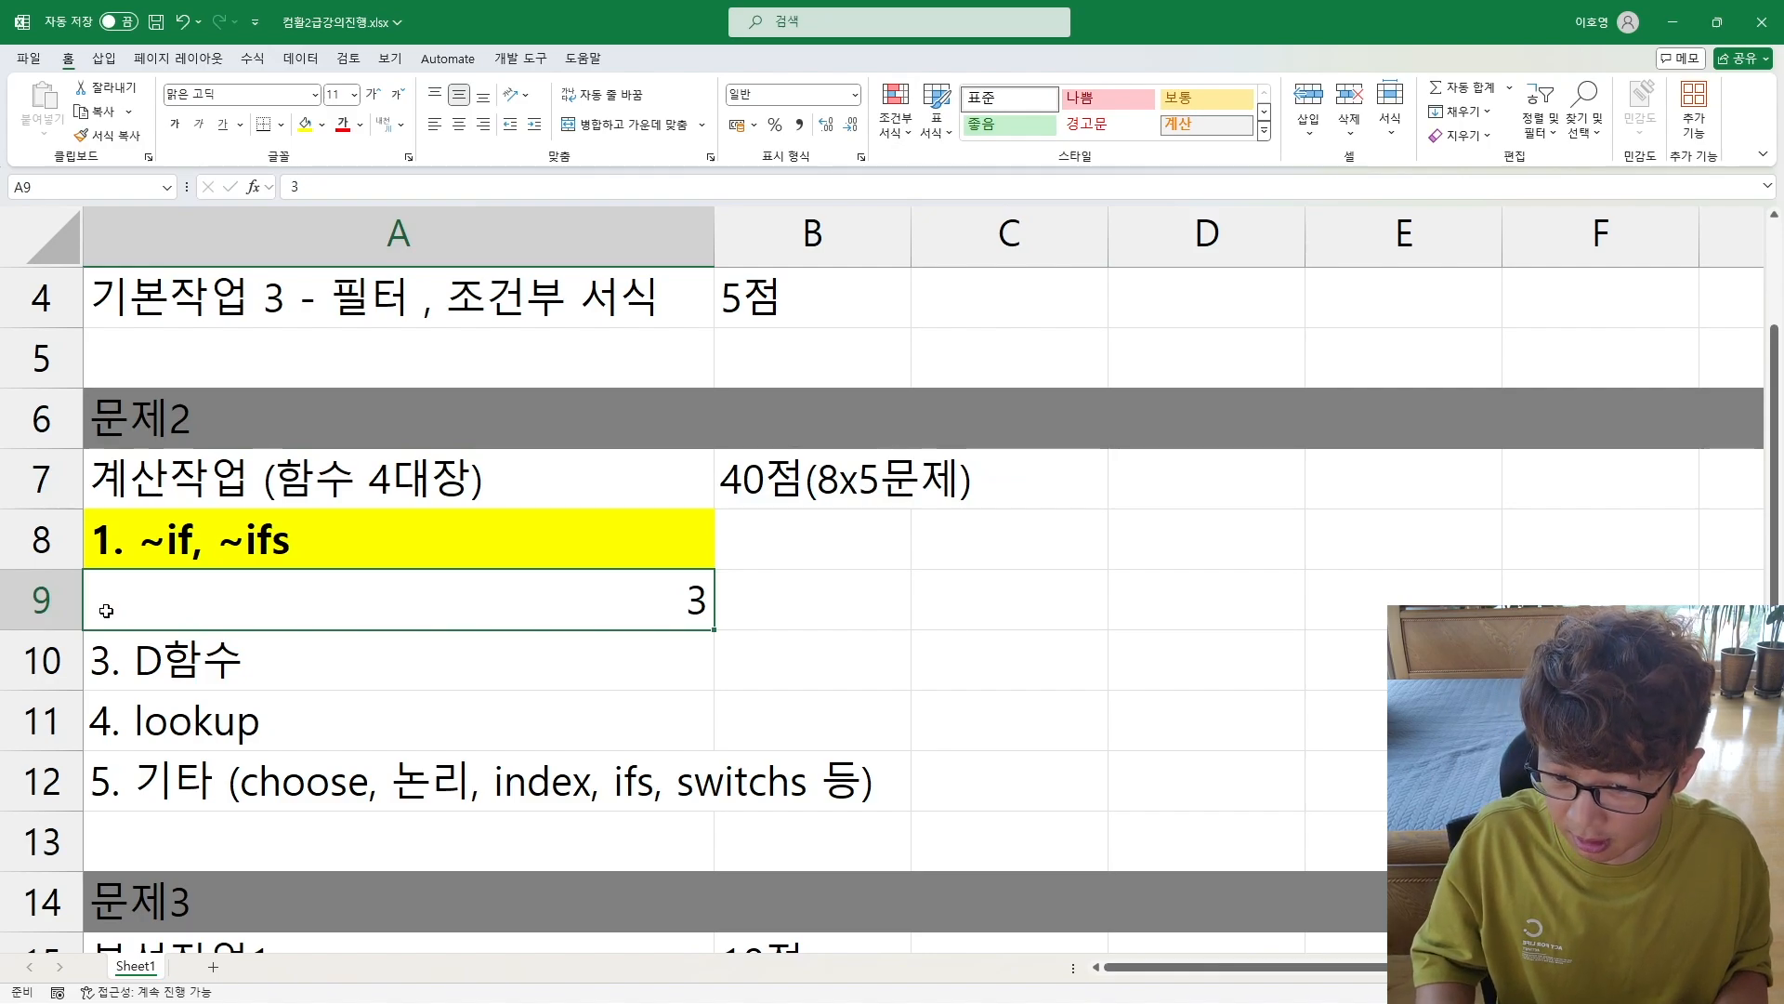
key("ctrl+z")
Step: Renumber the if(s) entry in A9 as 3, keeping the rest of its text
double_click(105, 610)
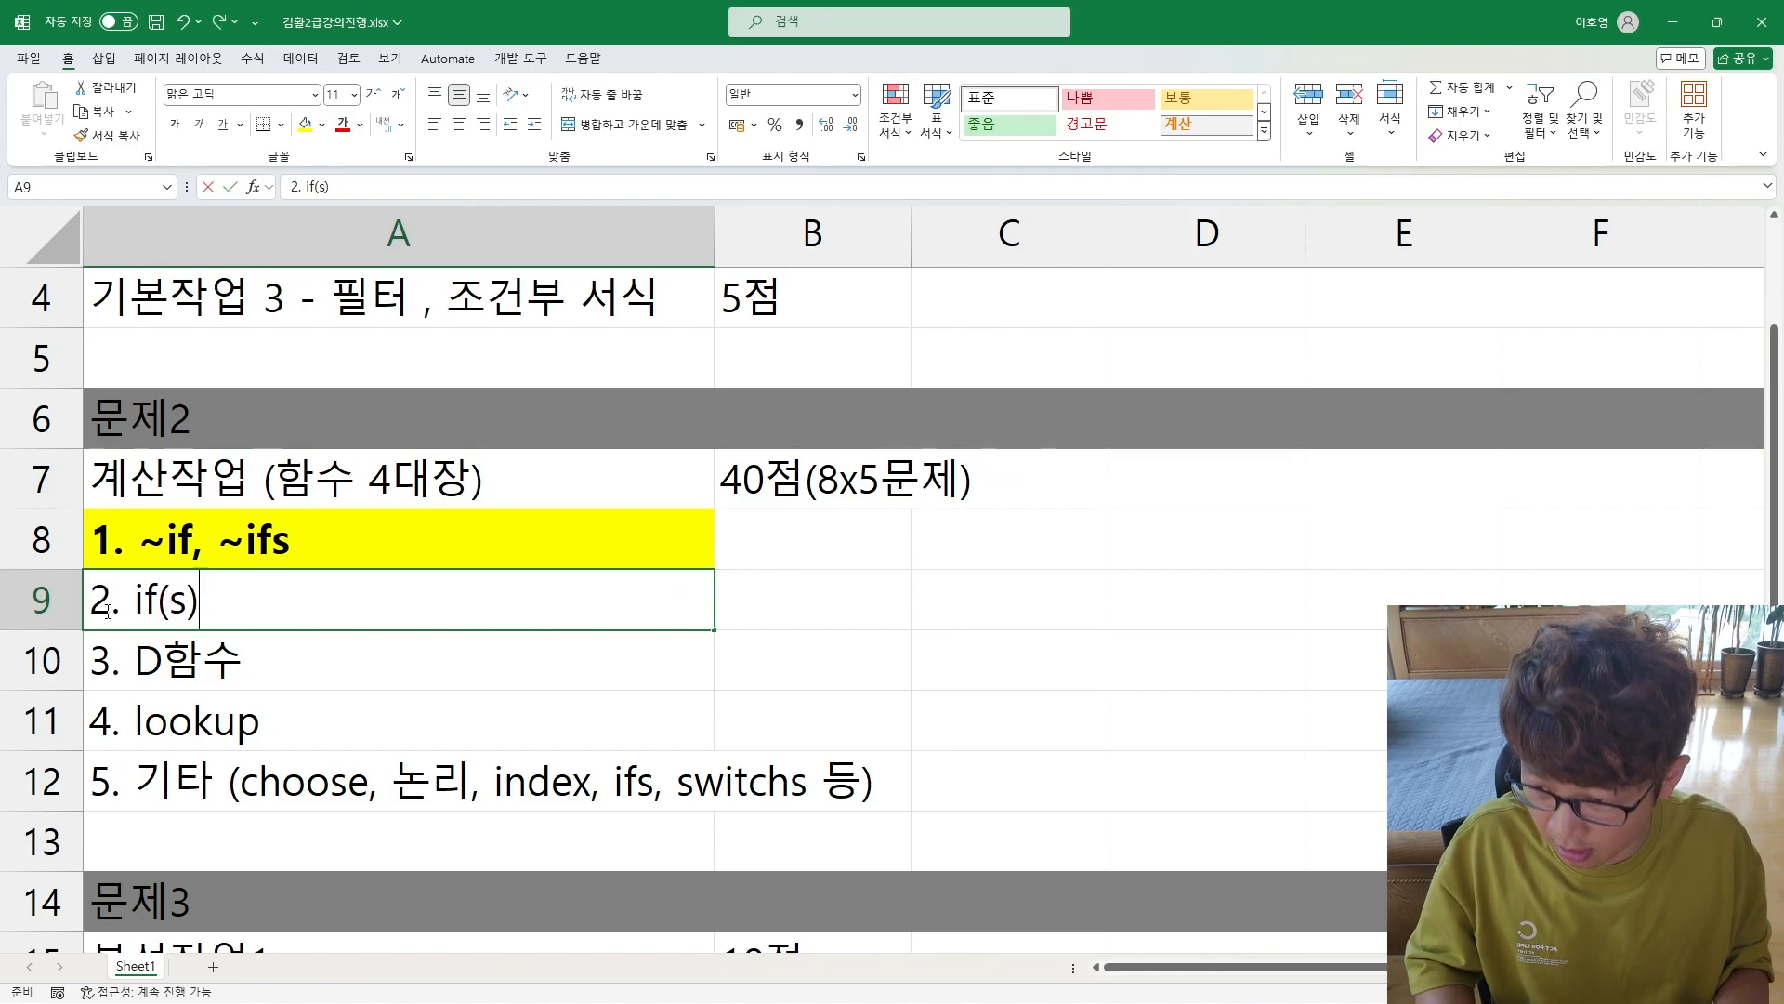
key("BackSpace")
type("3")
key("Return")
key("Return")
Step: Renumber the D함수 entry in A10 as 2, keeping the rest of its text
key("Up")
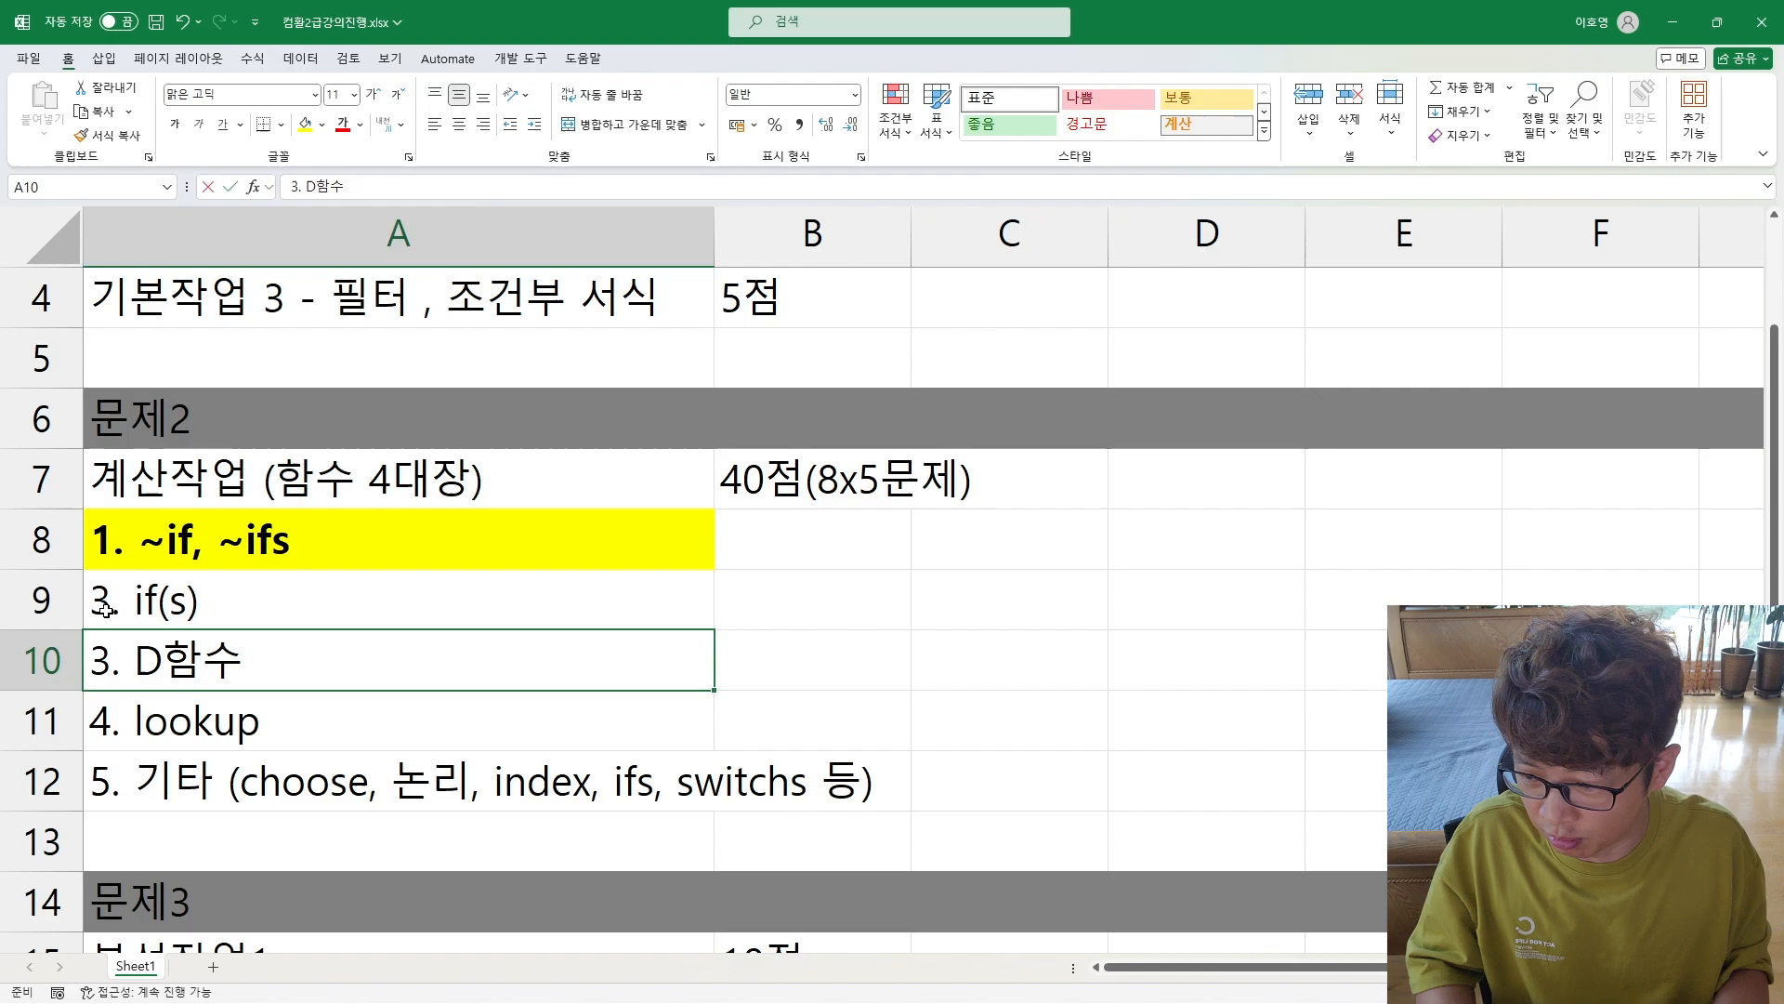
key("F2")
key("Home")
key("Delete")
type("2")
key("Return")
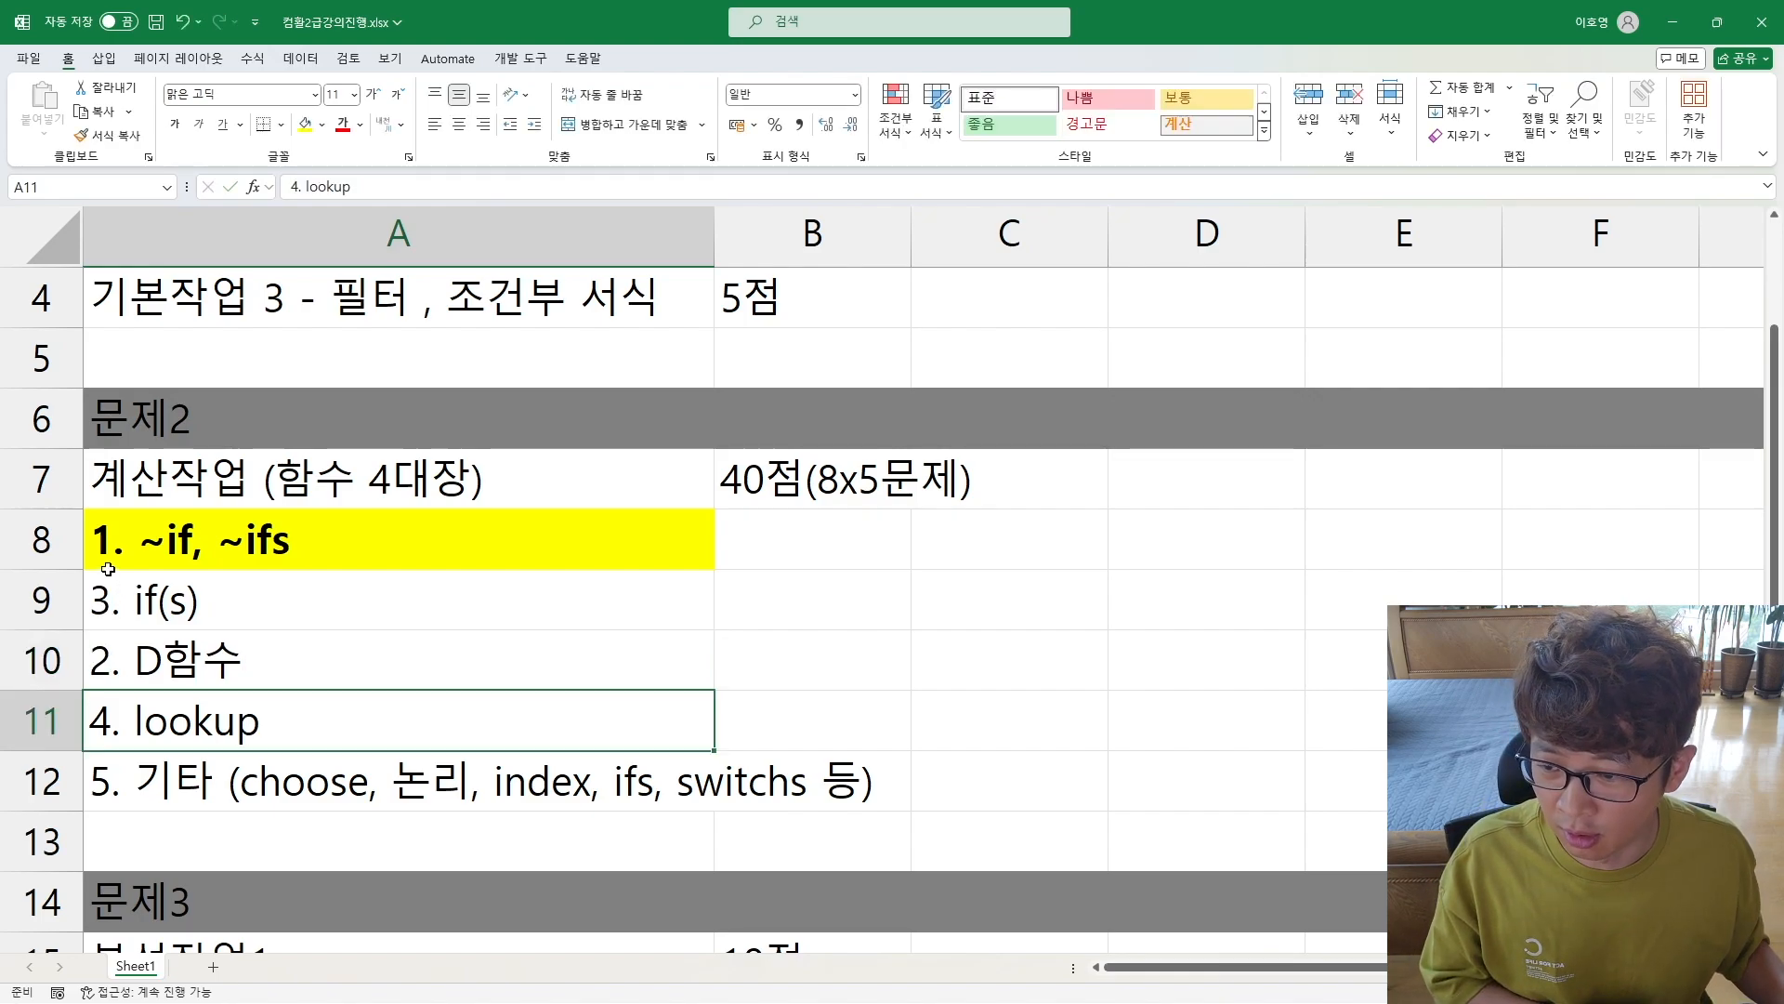
Step: Review the calculation function list in A8:A12, item by item and as a whole
left_click(169, 558)
key("ctrl+shift+Down")
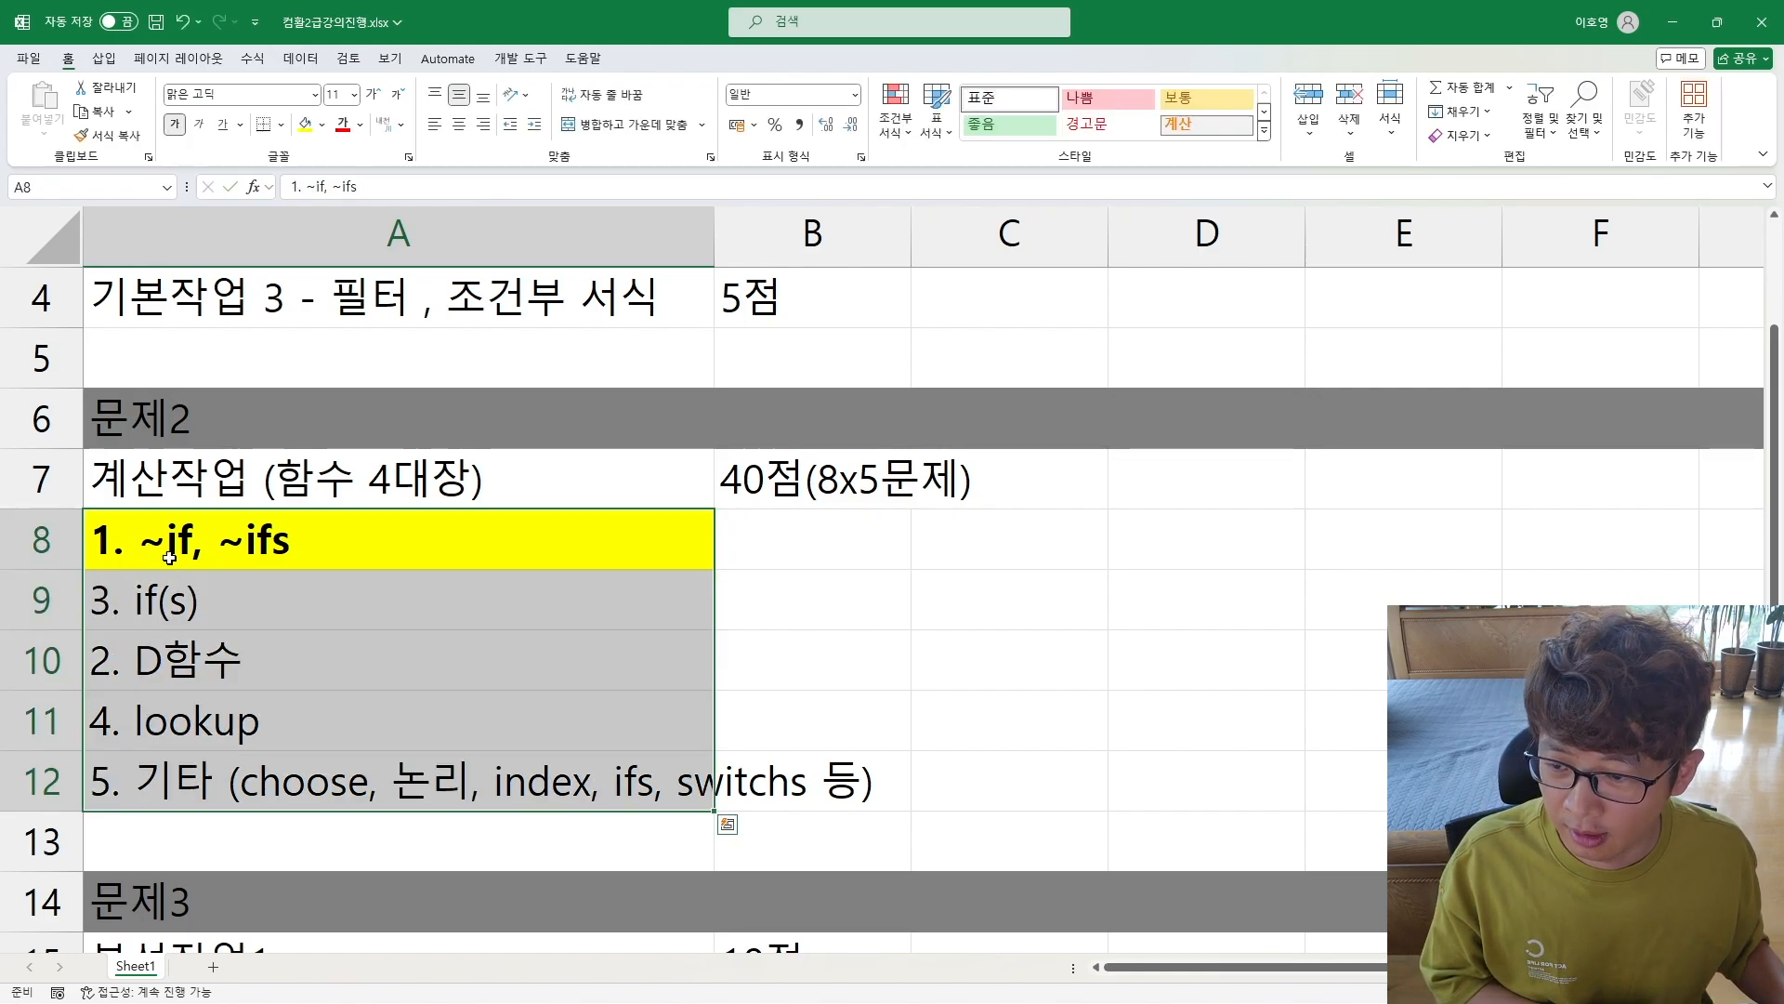
left_click(148, 653)
left_click(153, 602)
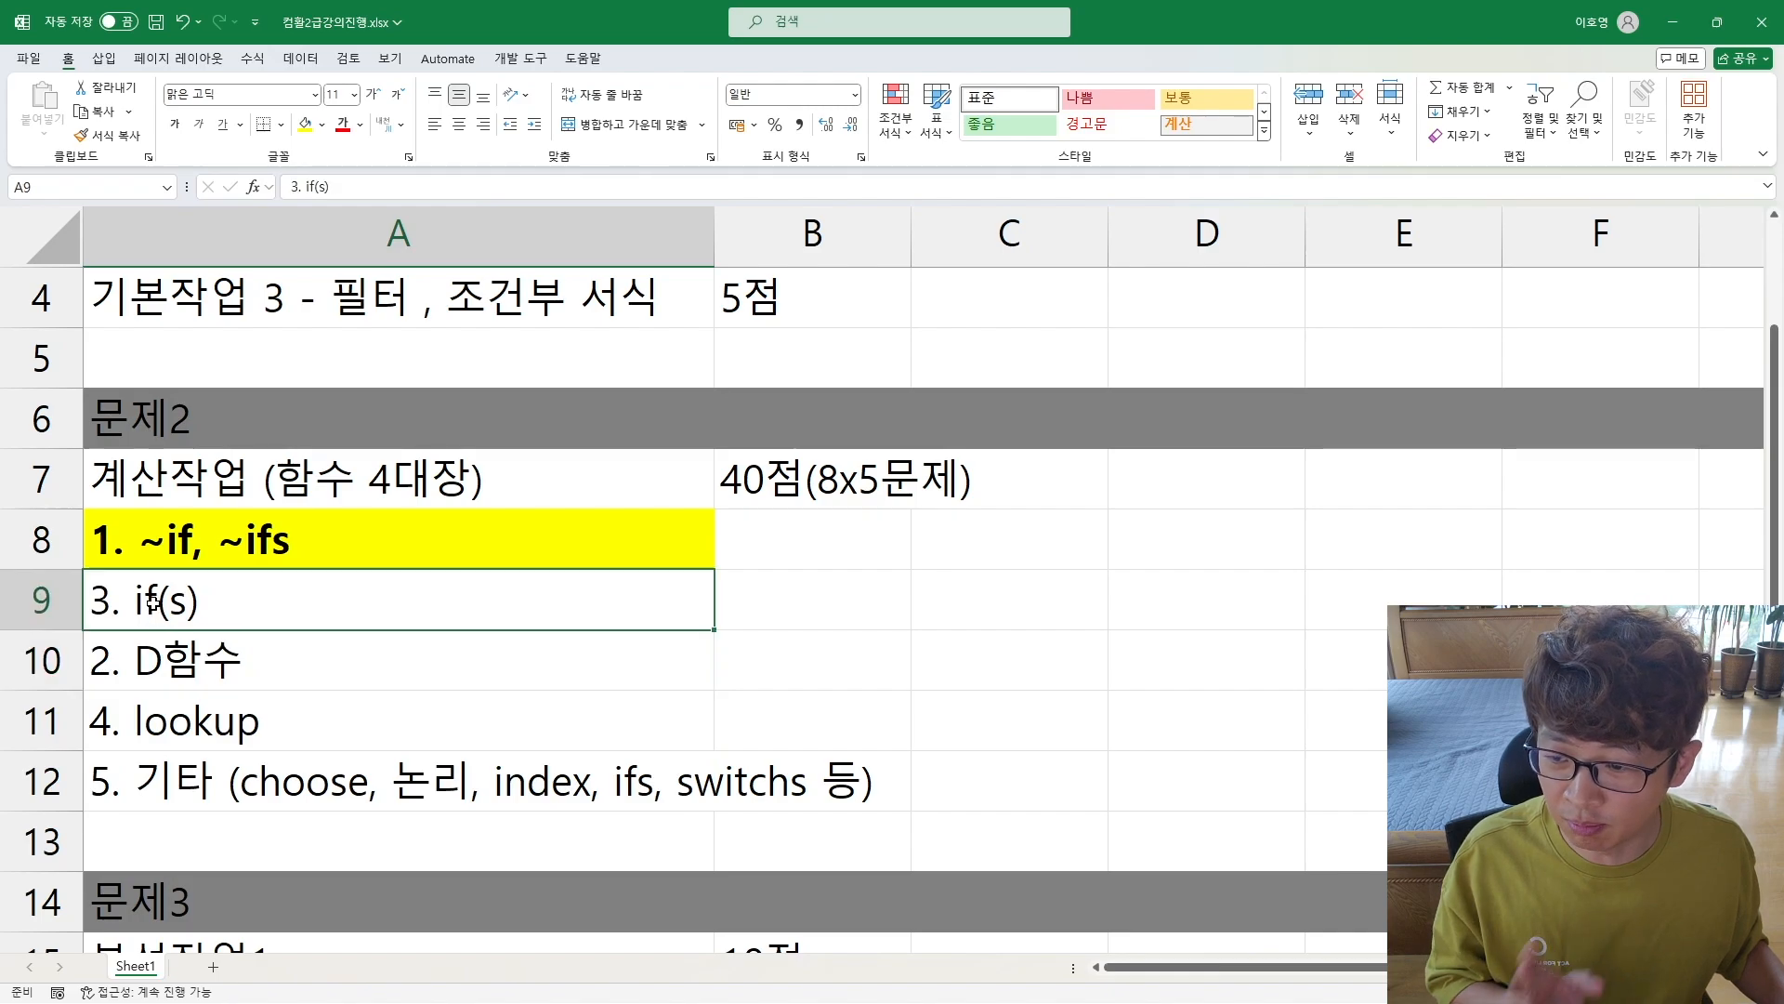
left_click(157, 711)
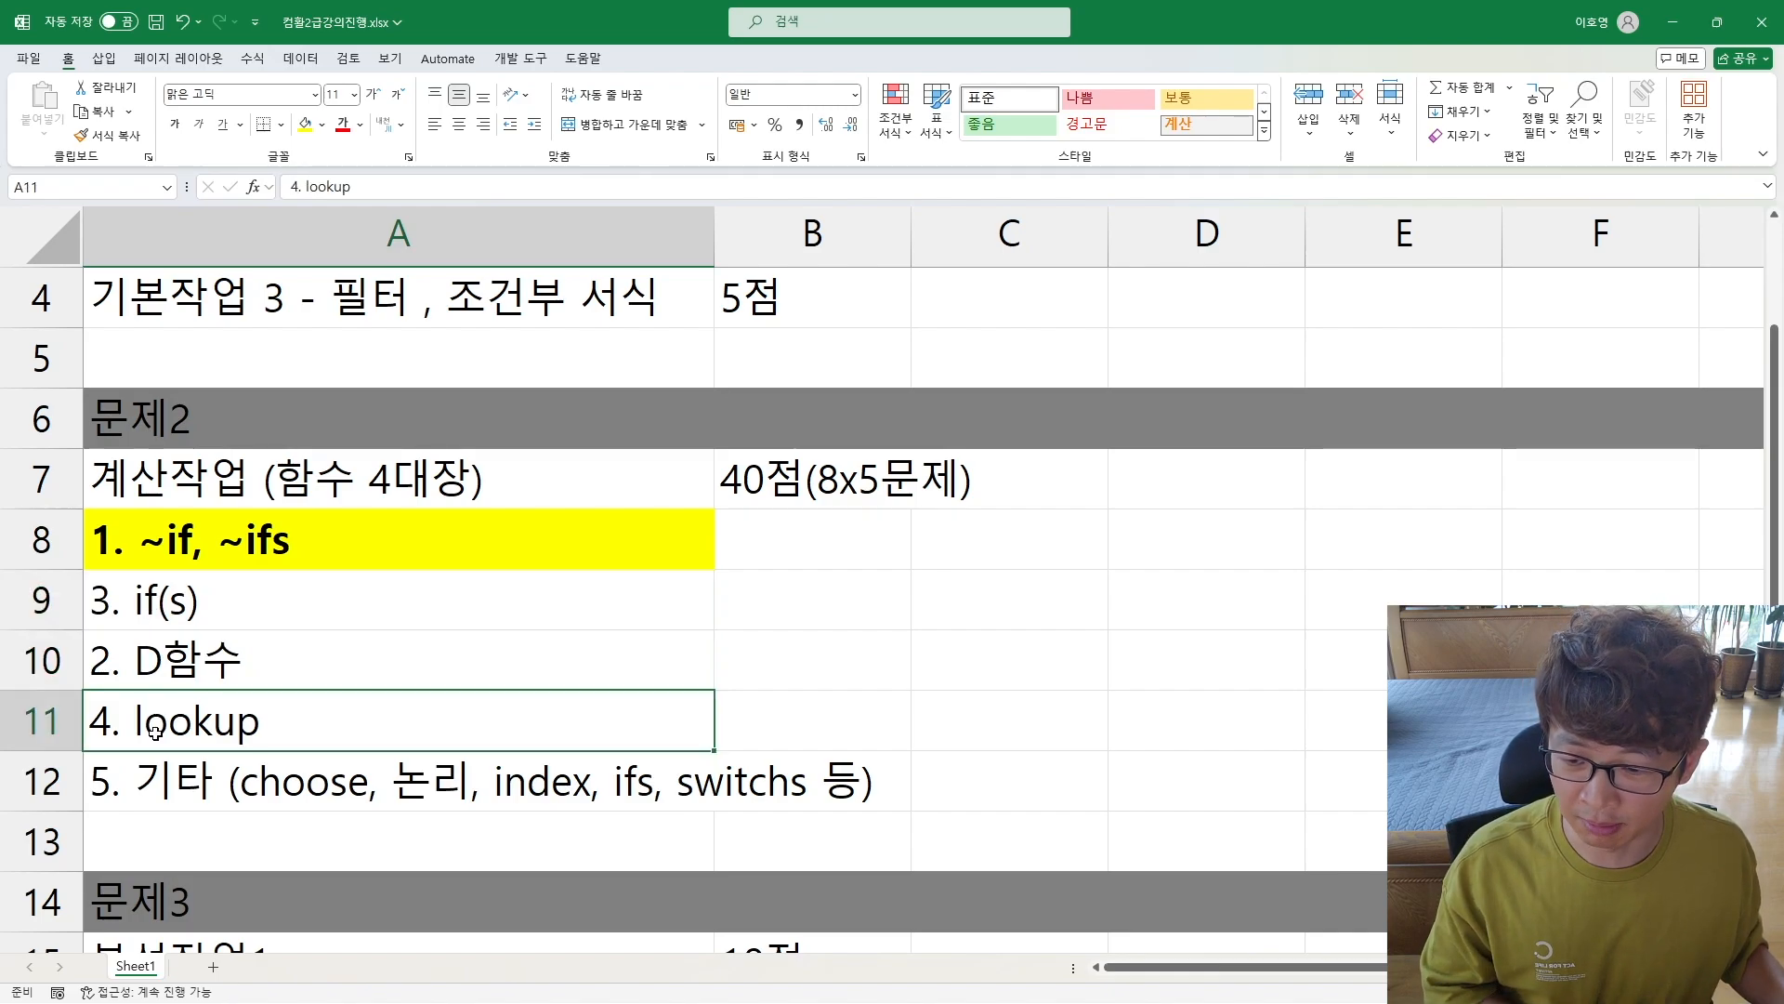
left_click(172, 780)
left_click_drag(595, 790, 802, 792)
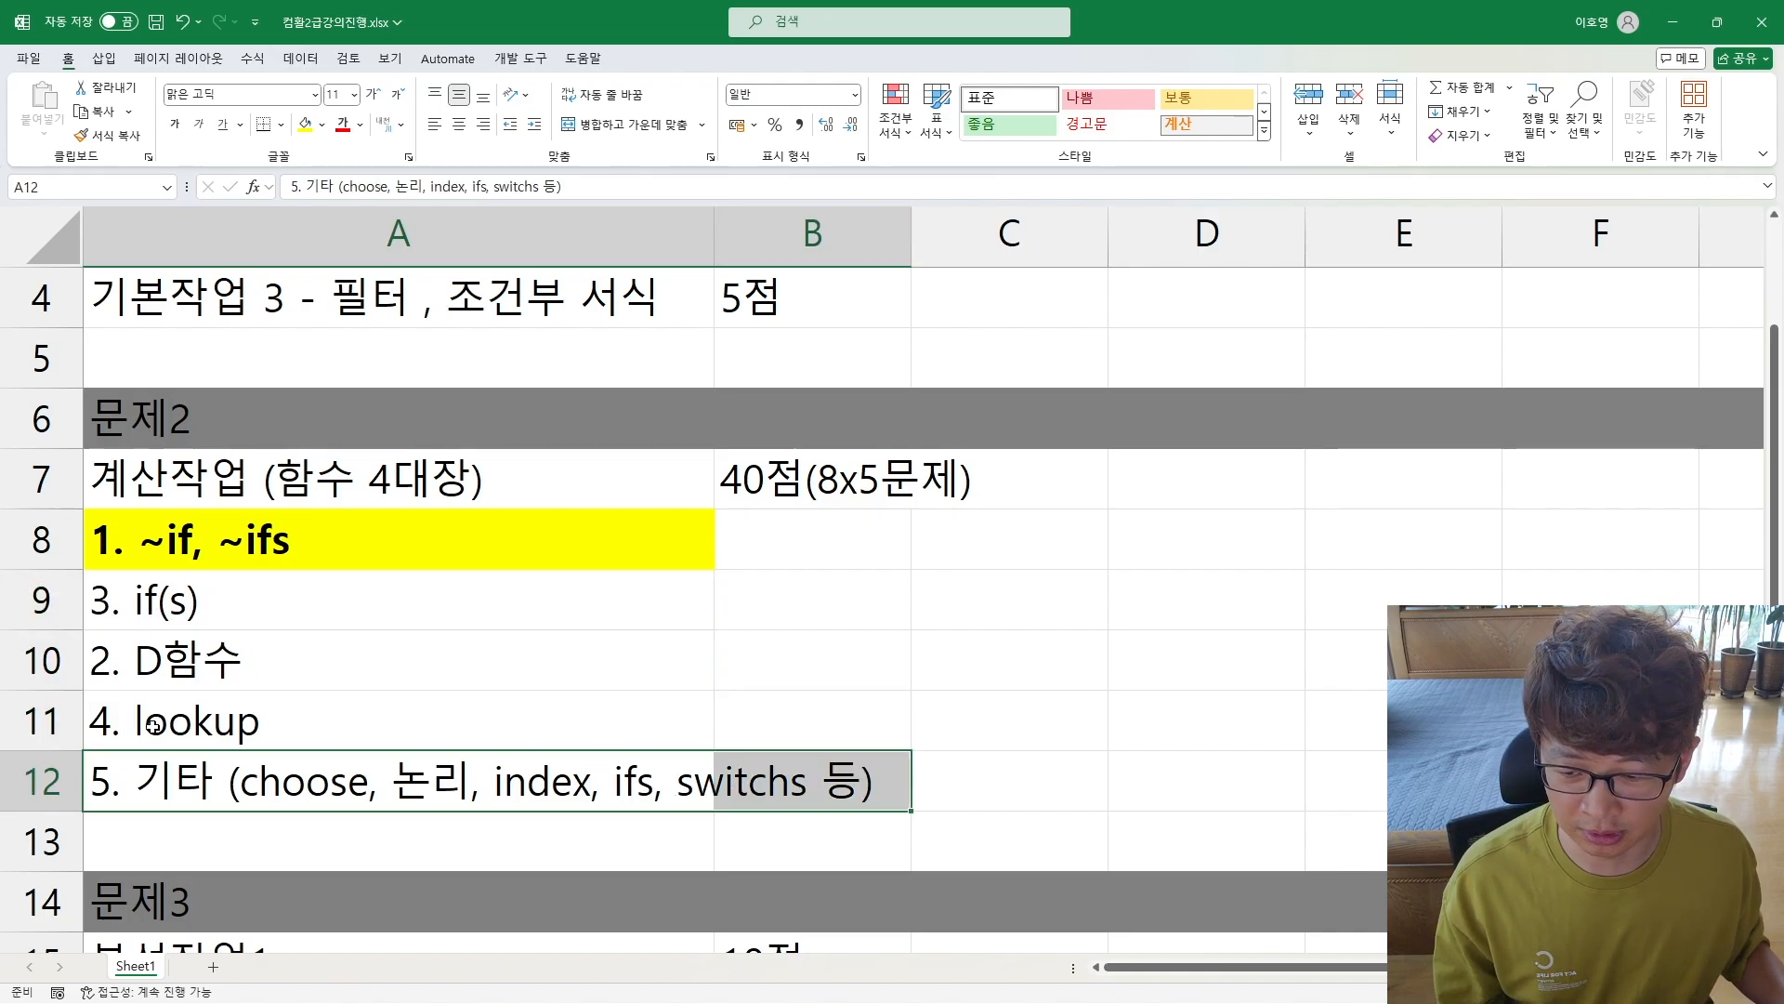
left_click_drag(104, 554, 214, 774)
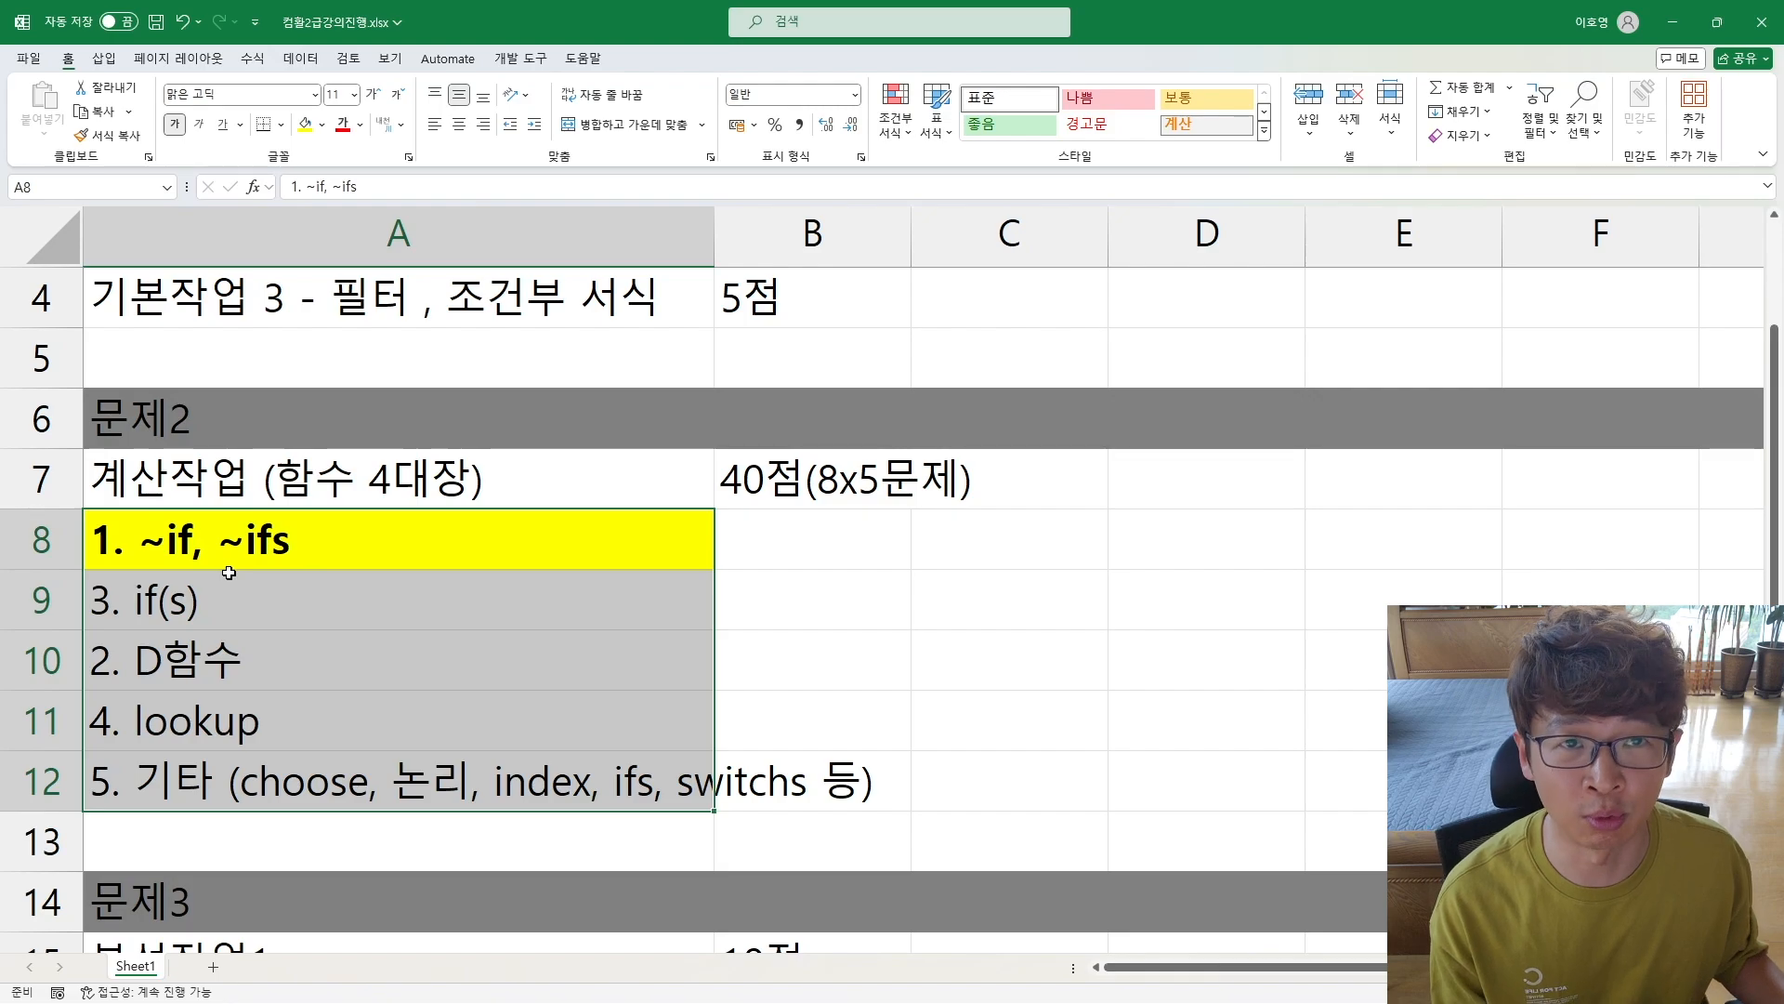
left_click(1168, 597)
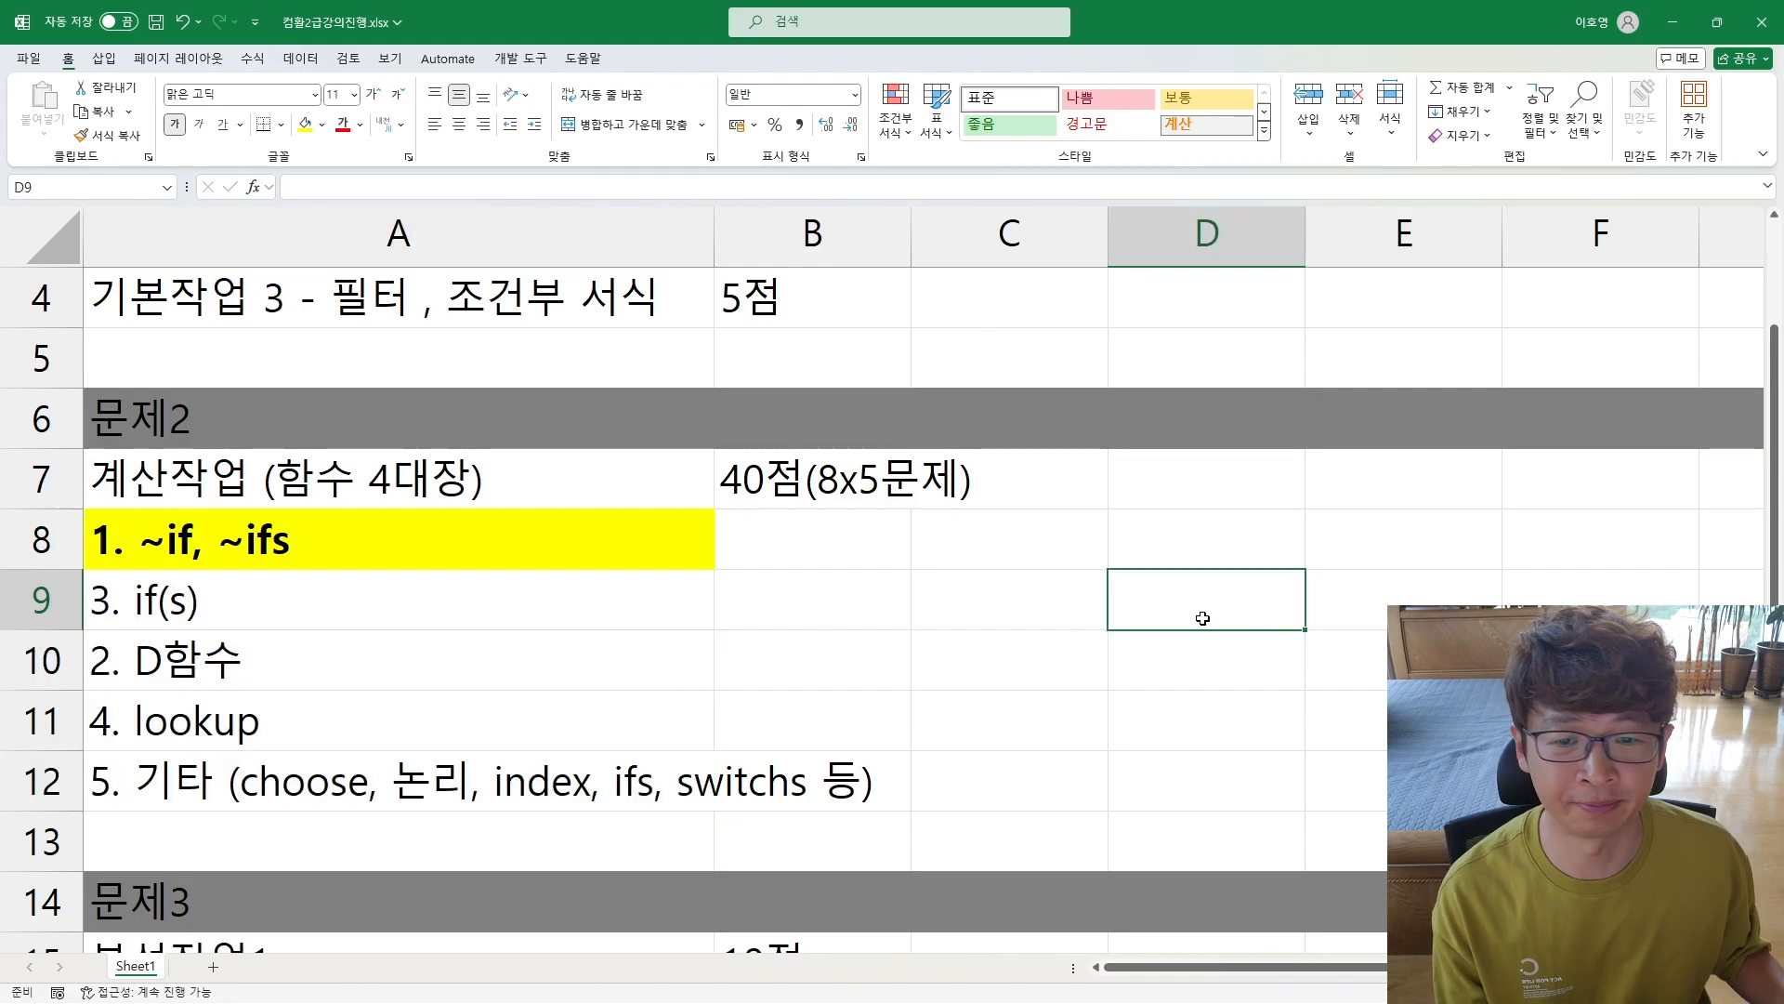
Step: Close this workbook and show the 기초 ~IF, ~IFS sheet of 컴활2급 실기 2작업 1 ~if, ~ifs 강의용.xlsx
left_click(1772, 25)
left_click(939, 765)
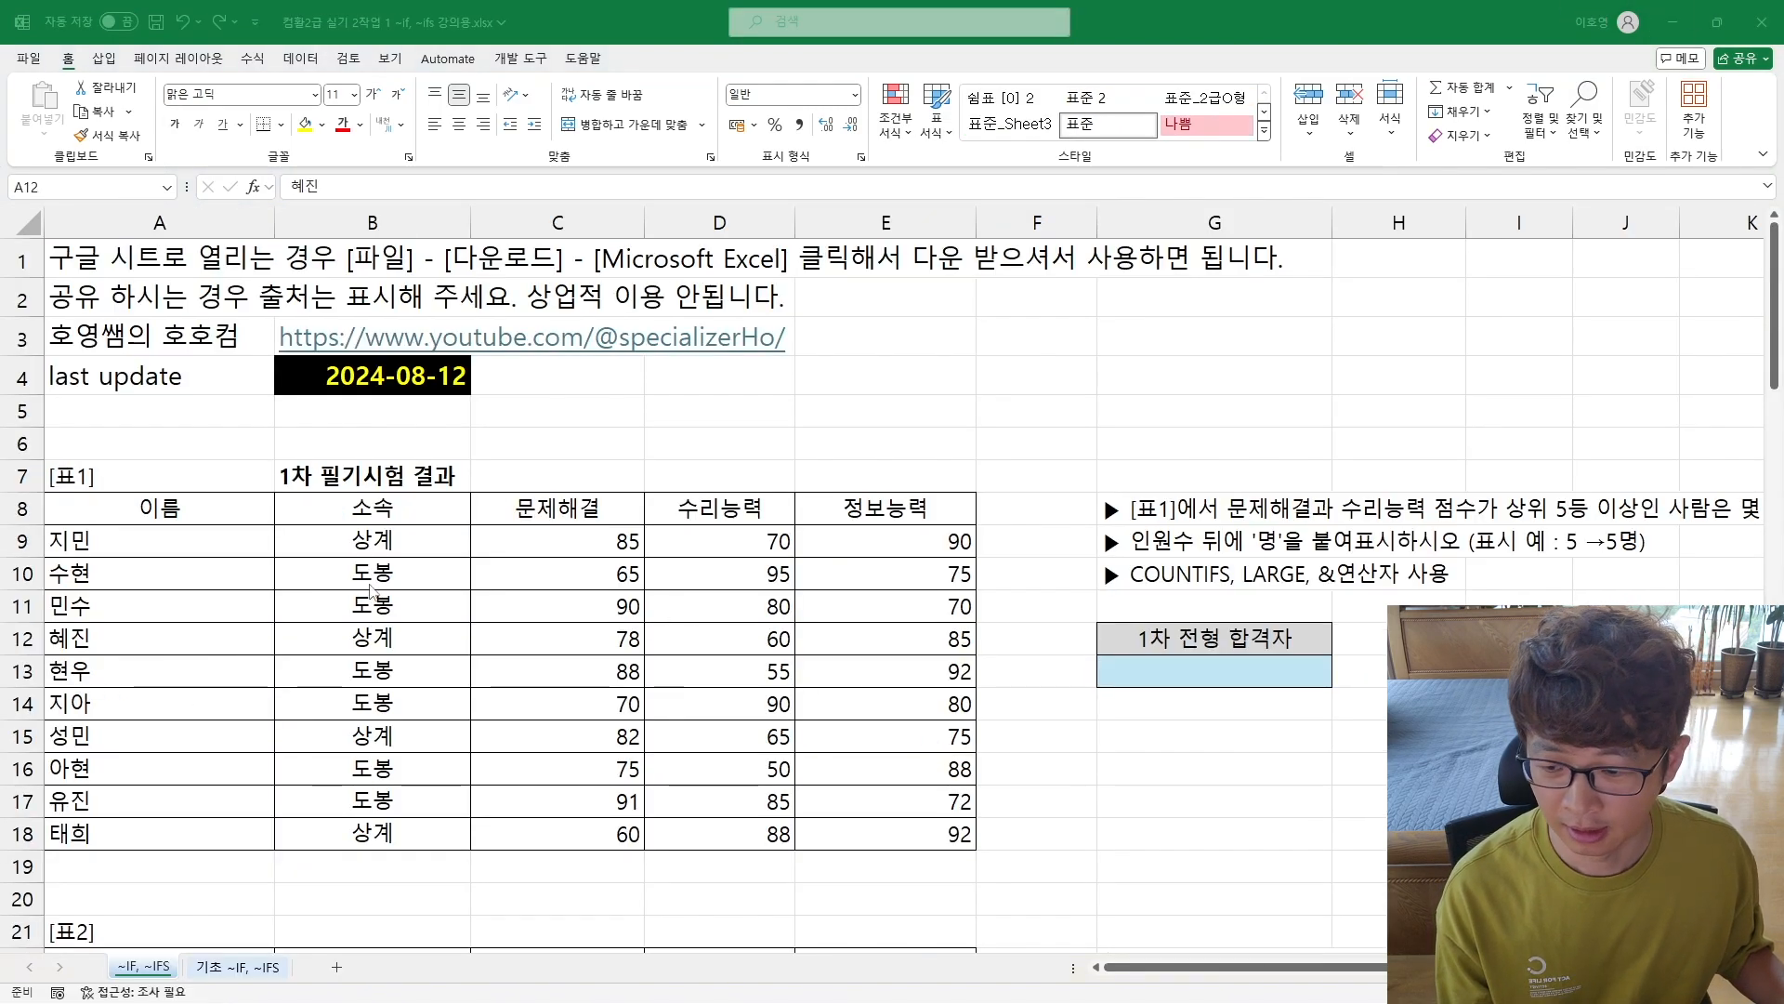
left_click(240, 967)
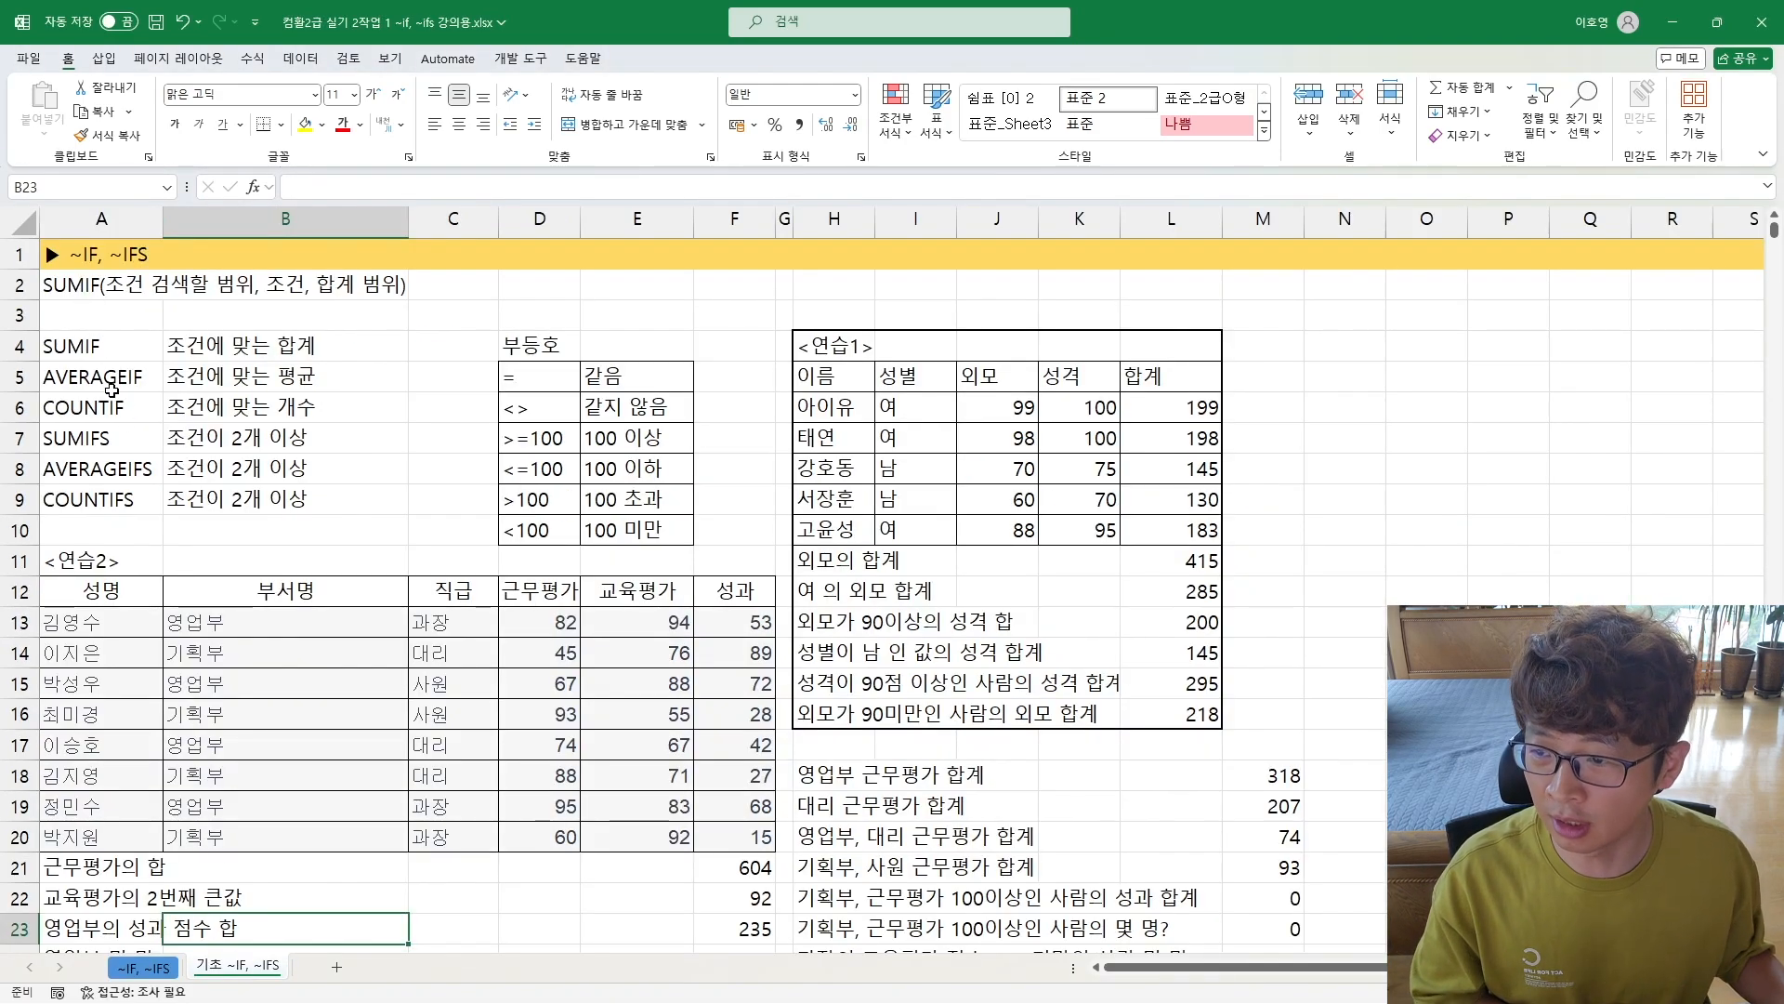
Step: Examine the descriptions of the functions from SUMIF to COUNTIFS in A4:B9
left_click(123, 347)
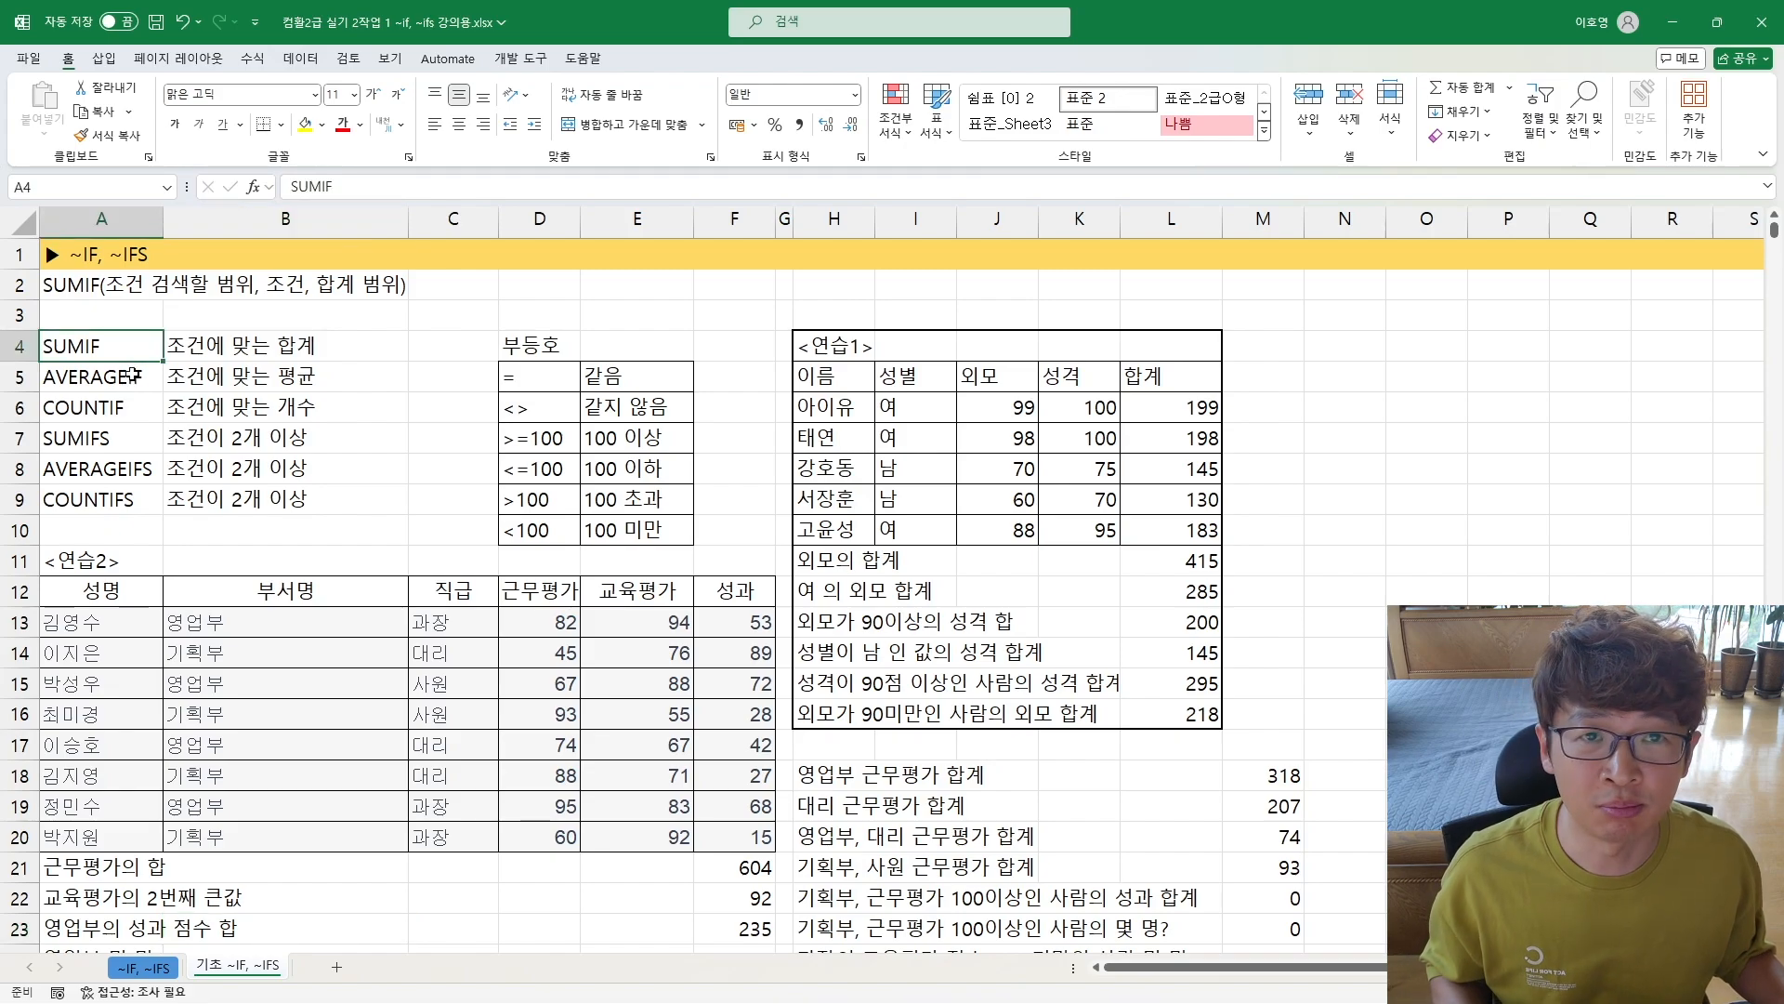
left_click(122, 414)
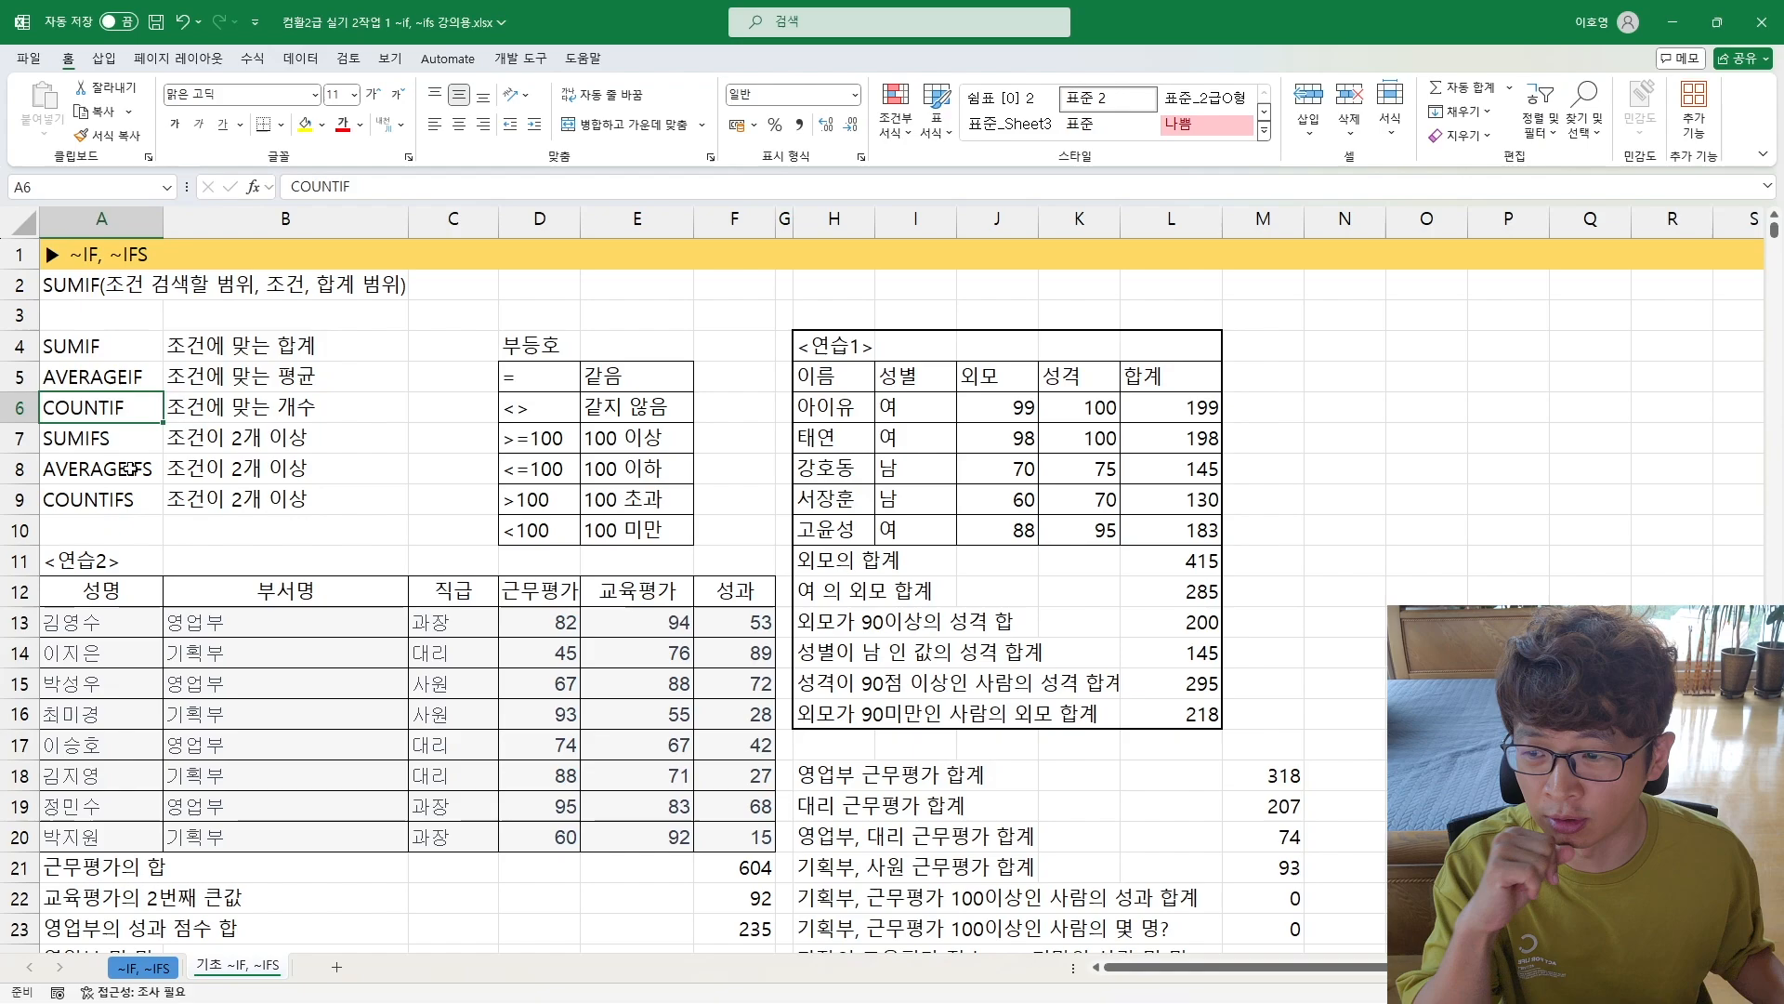
left_click_drag(196, 444, 130, 507)
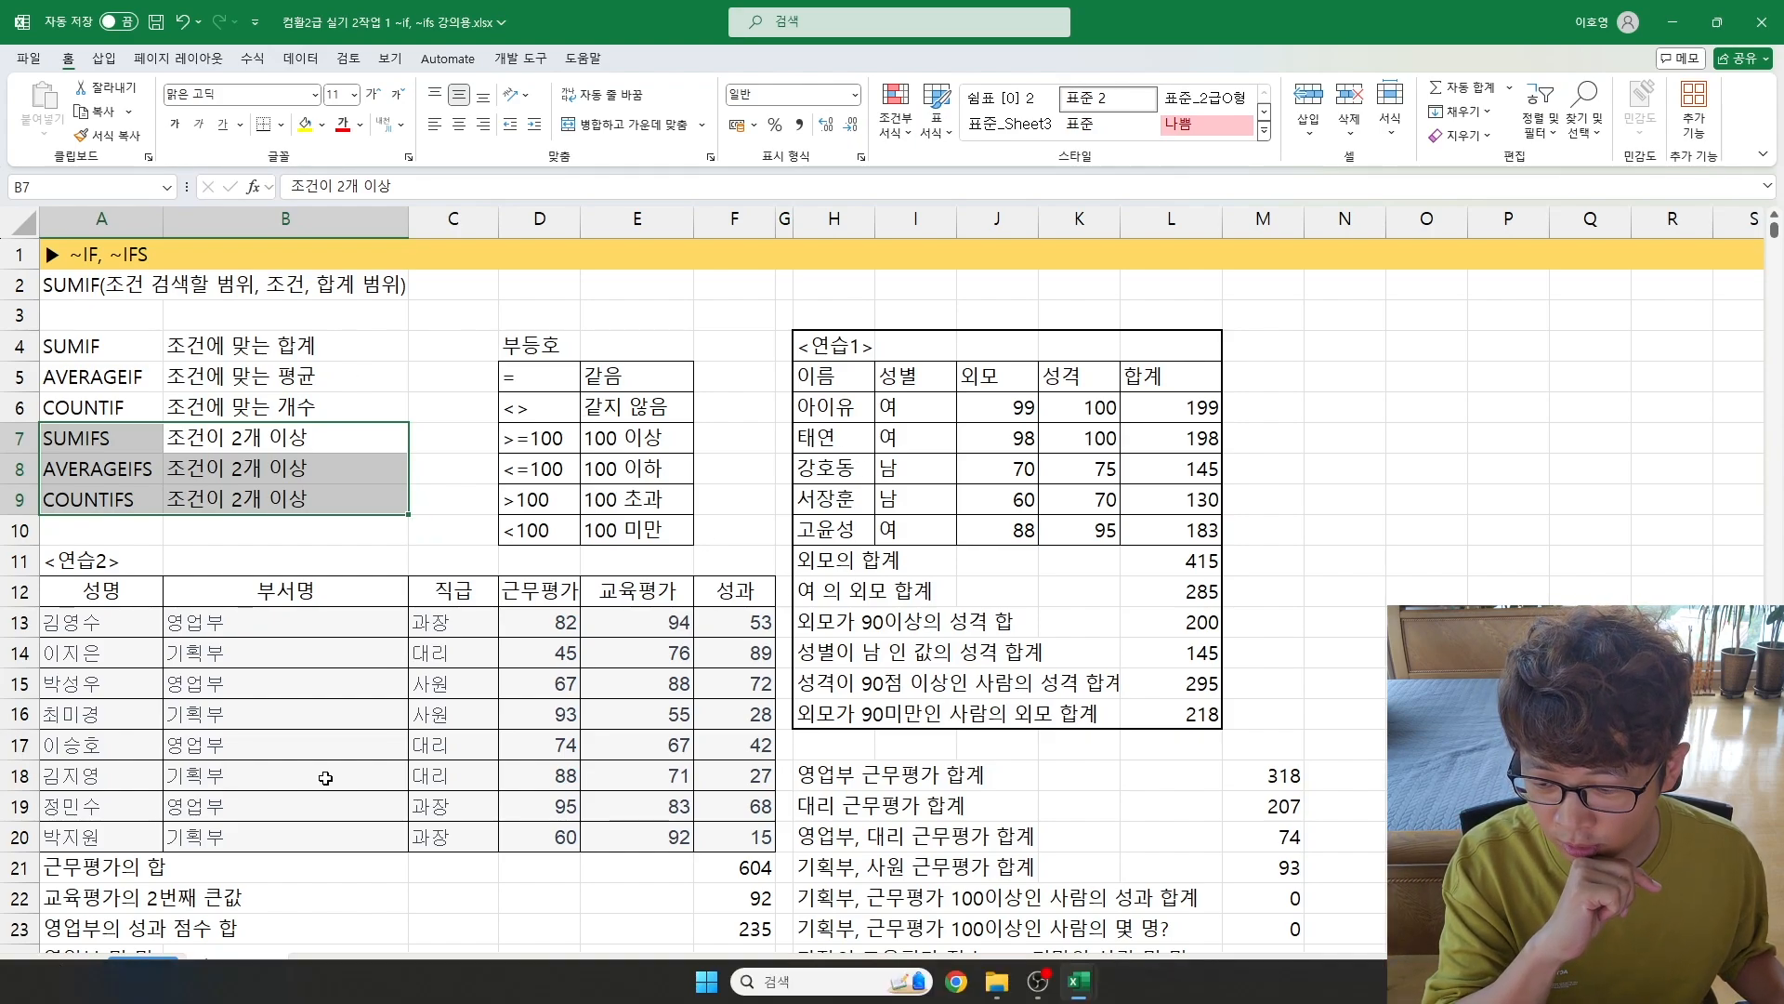
left_click(292, 828)
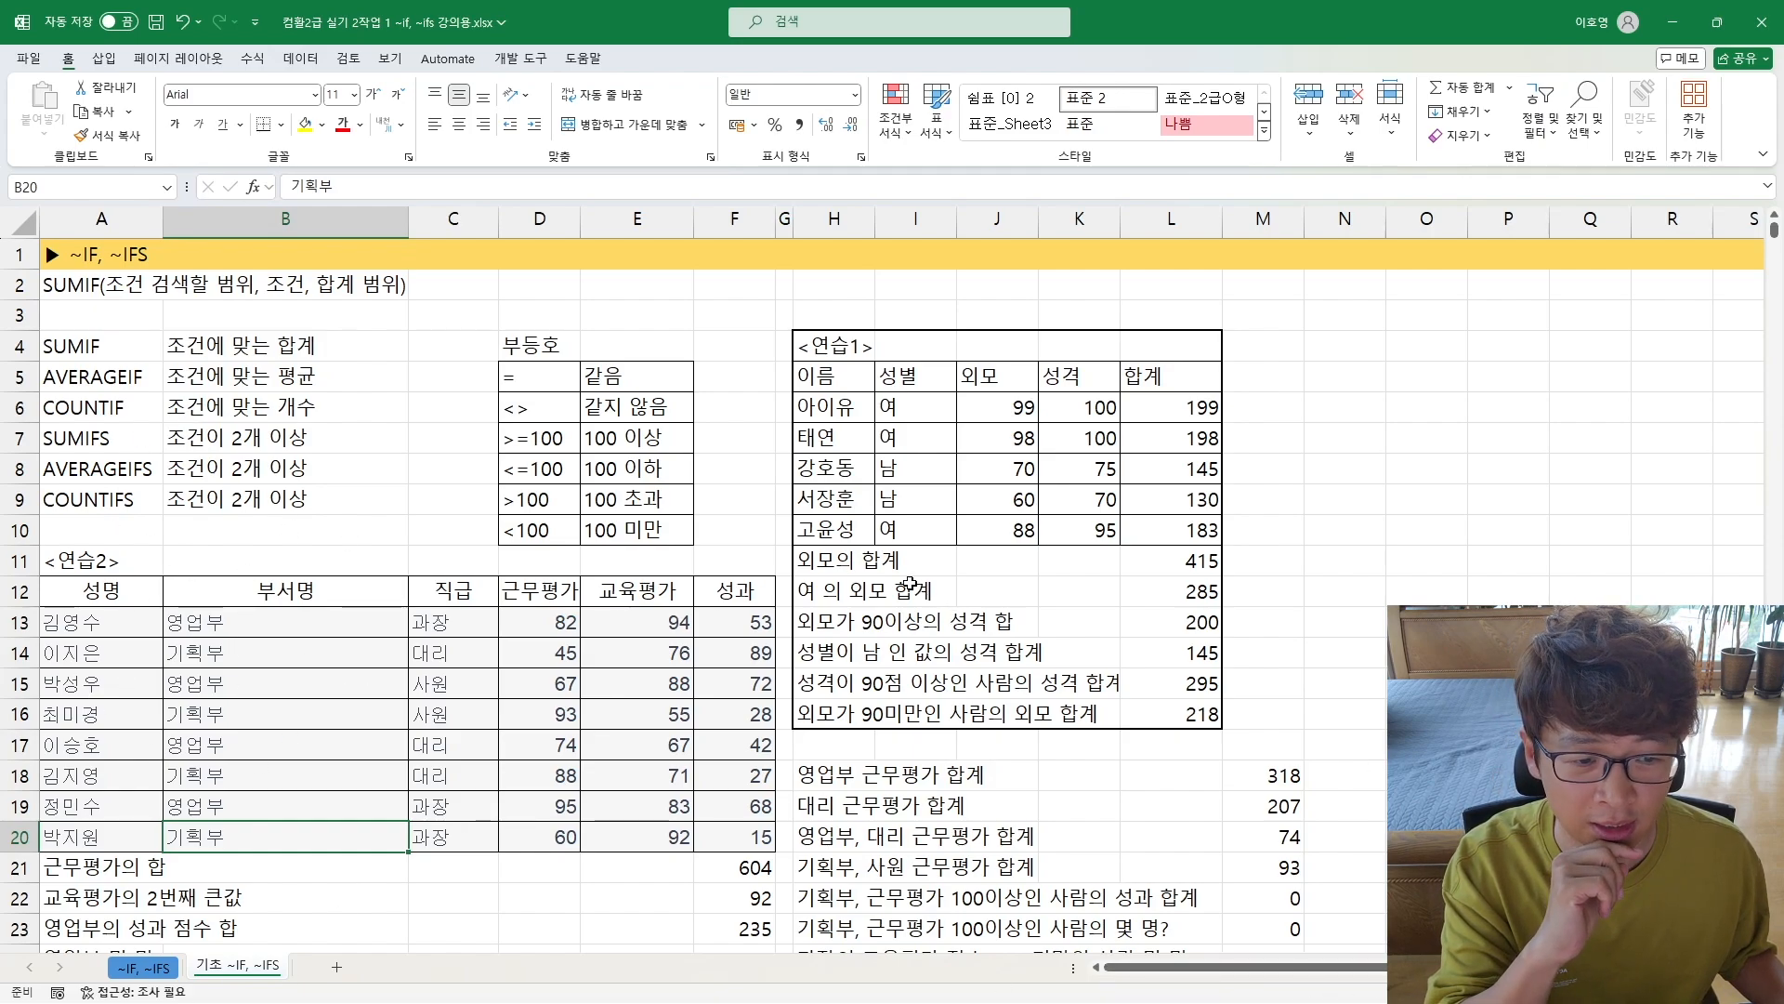
Step: Examine the <연습1> sum formulas in L11:L12 and which 외모 and 성격 scores the row 13 question concerns
left_click(824, 560)
left_click(1148, 562)
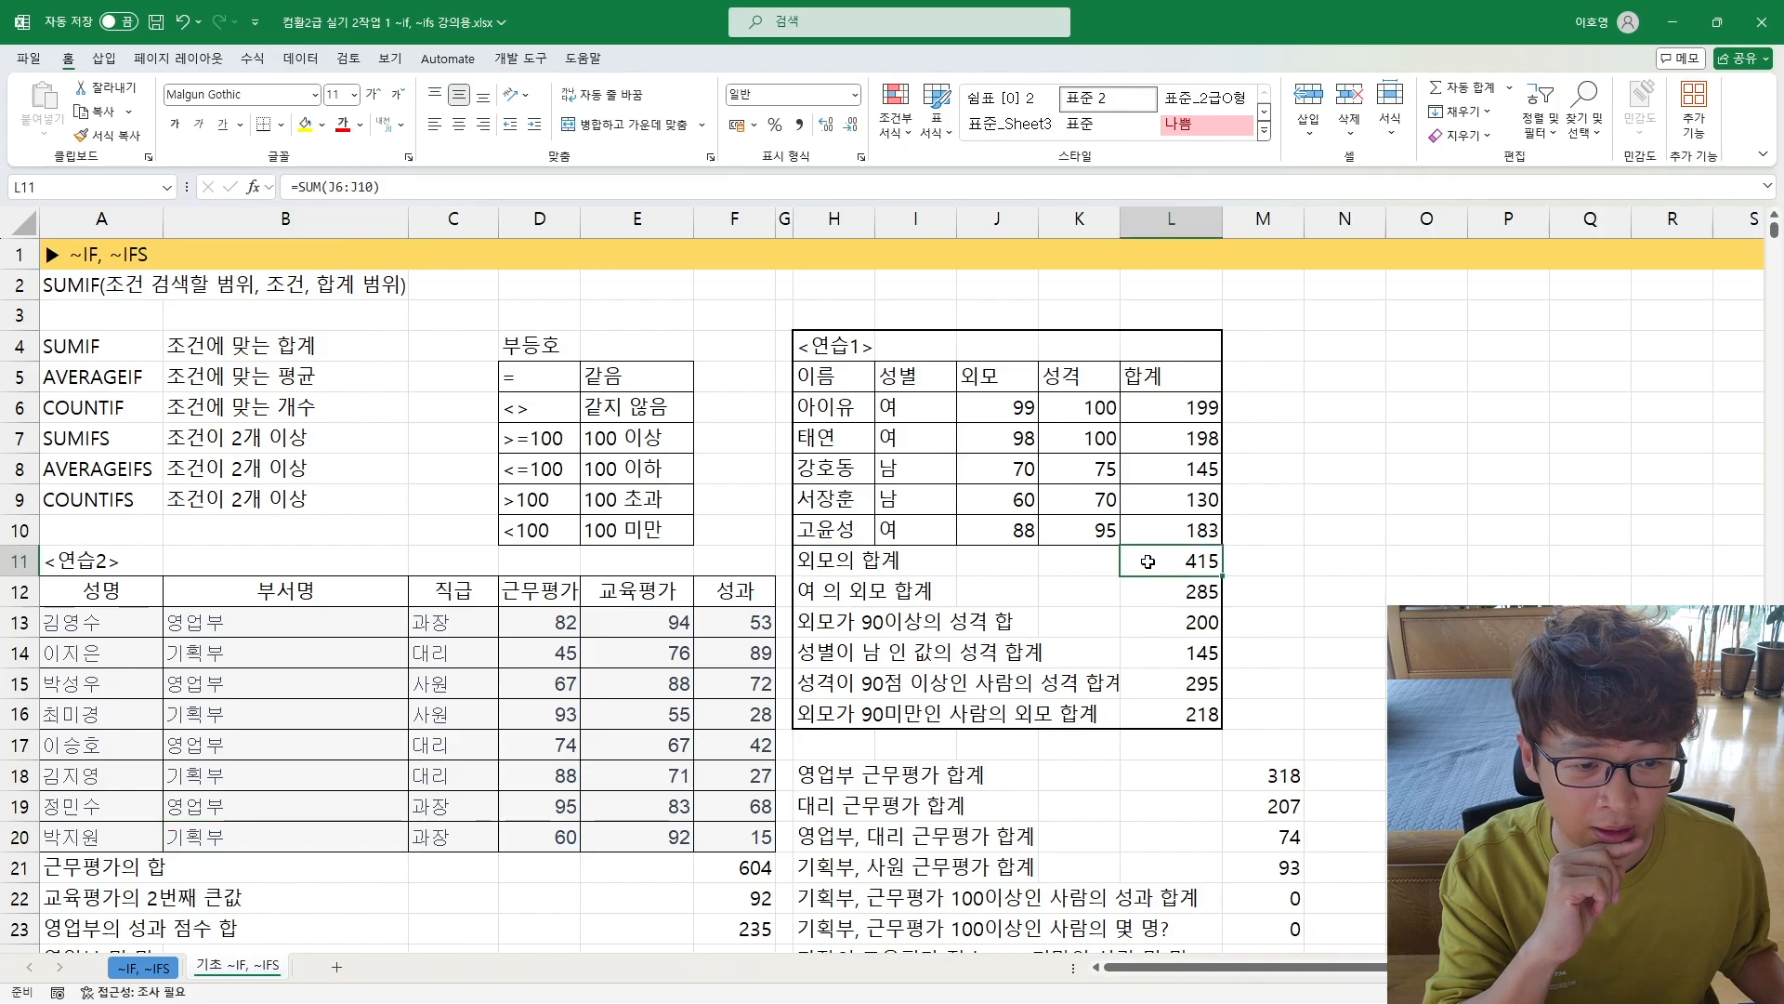
left_click(1162, 599)
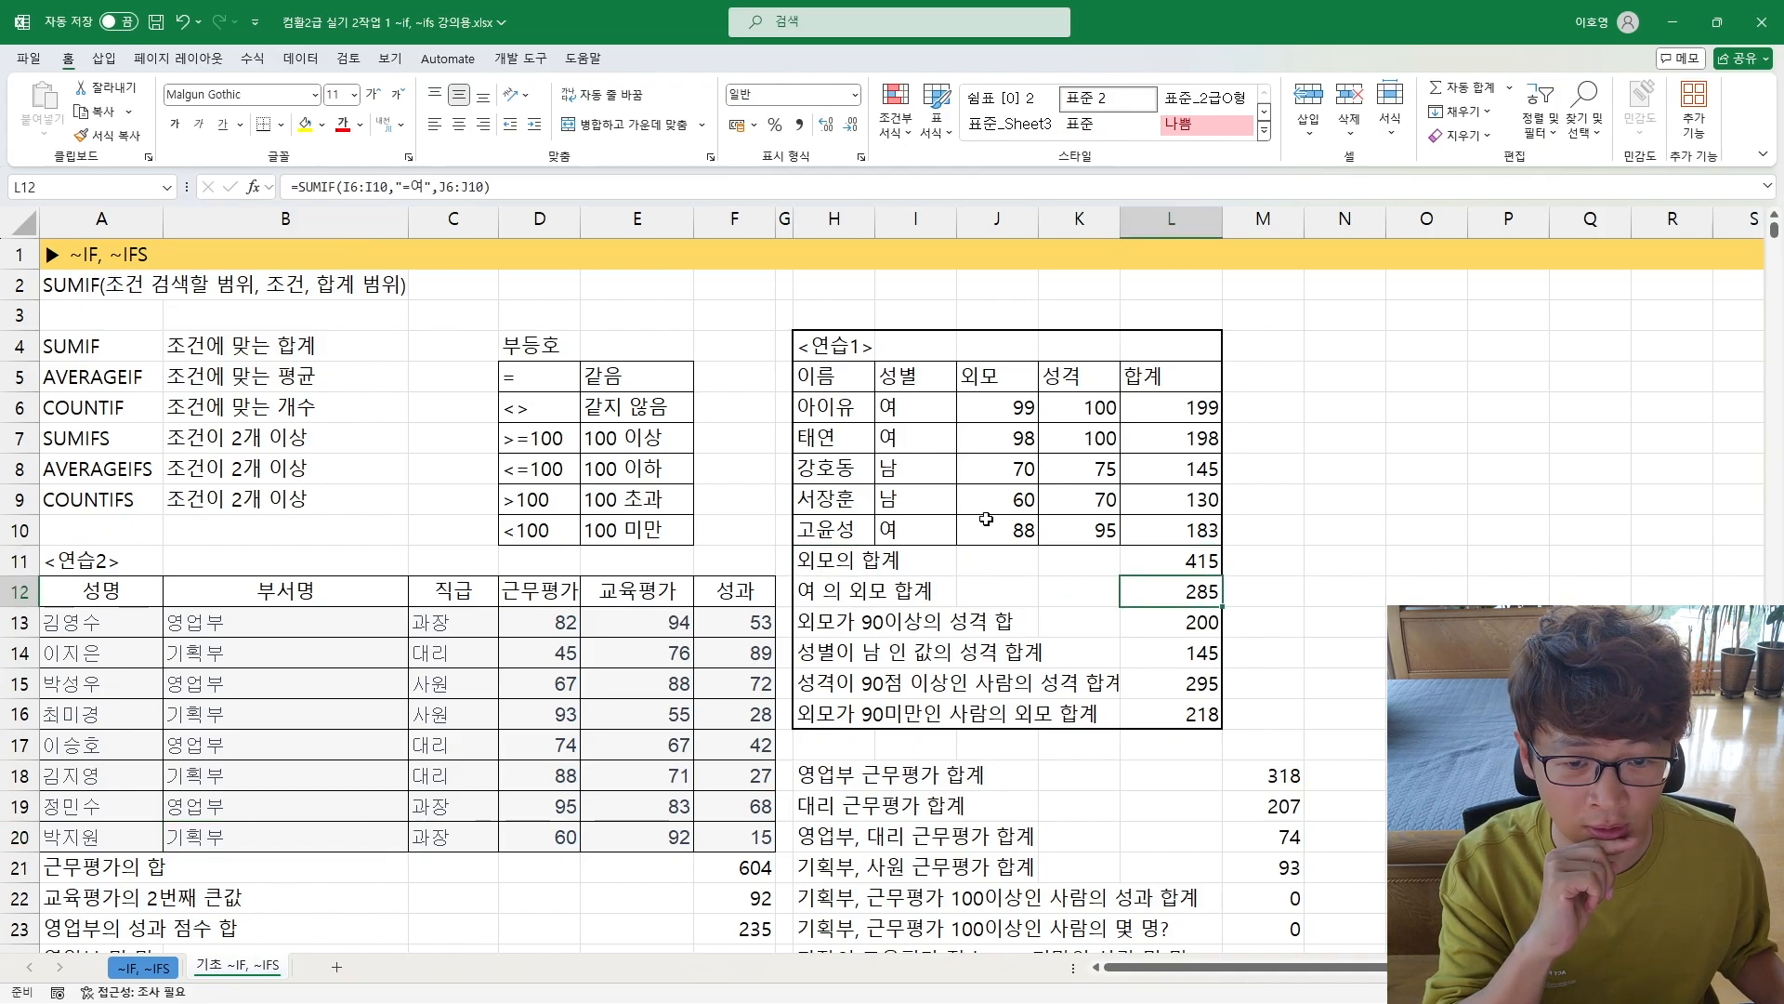
left_click(999, 406)
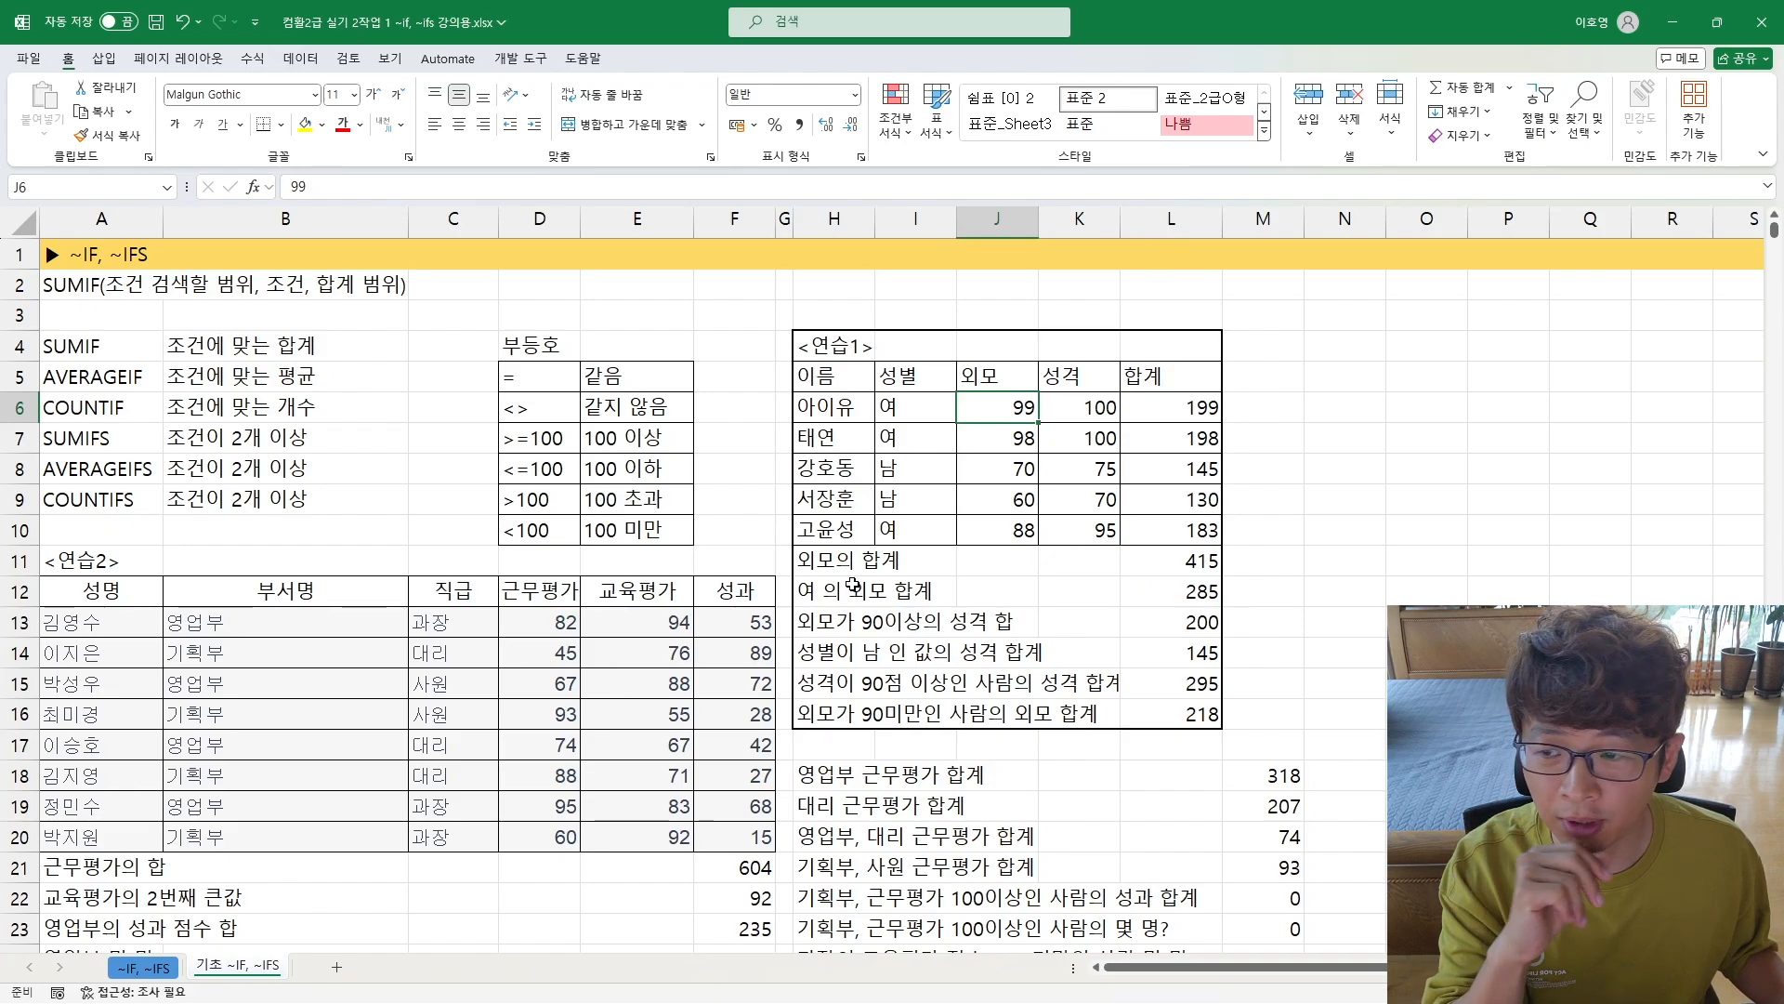
left_click_drag(832, 406, 1152, 530)
left_click_drag(857, 624, 985, 623)
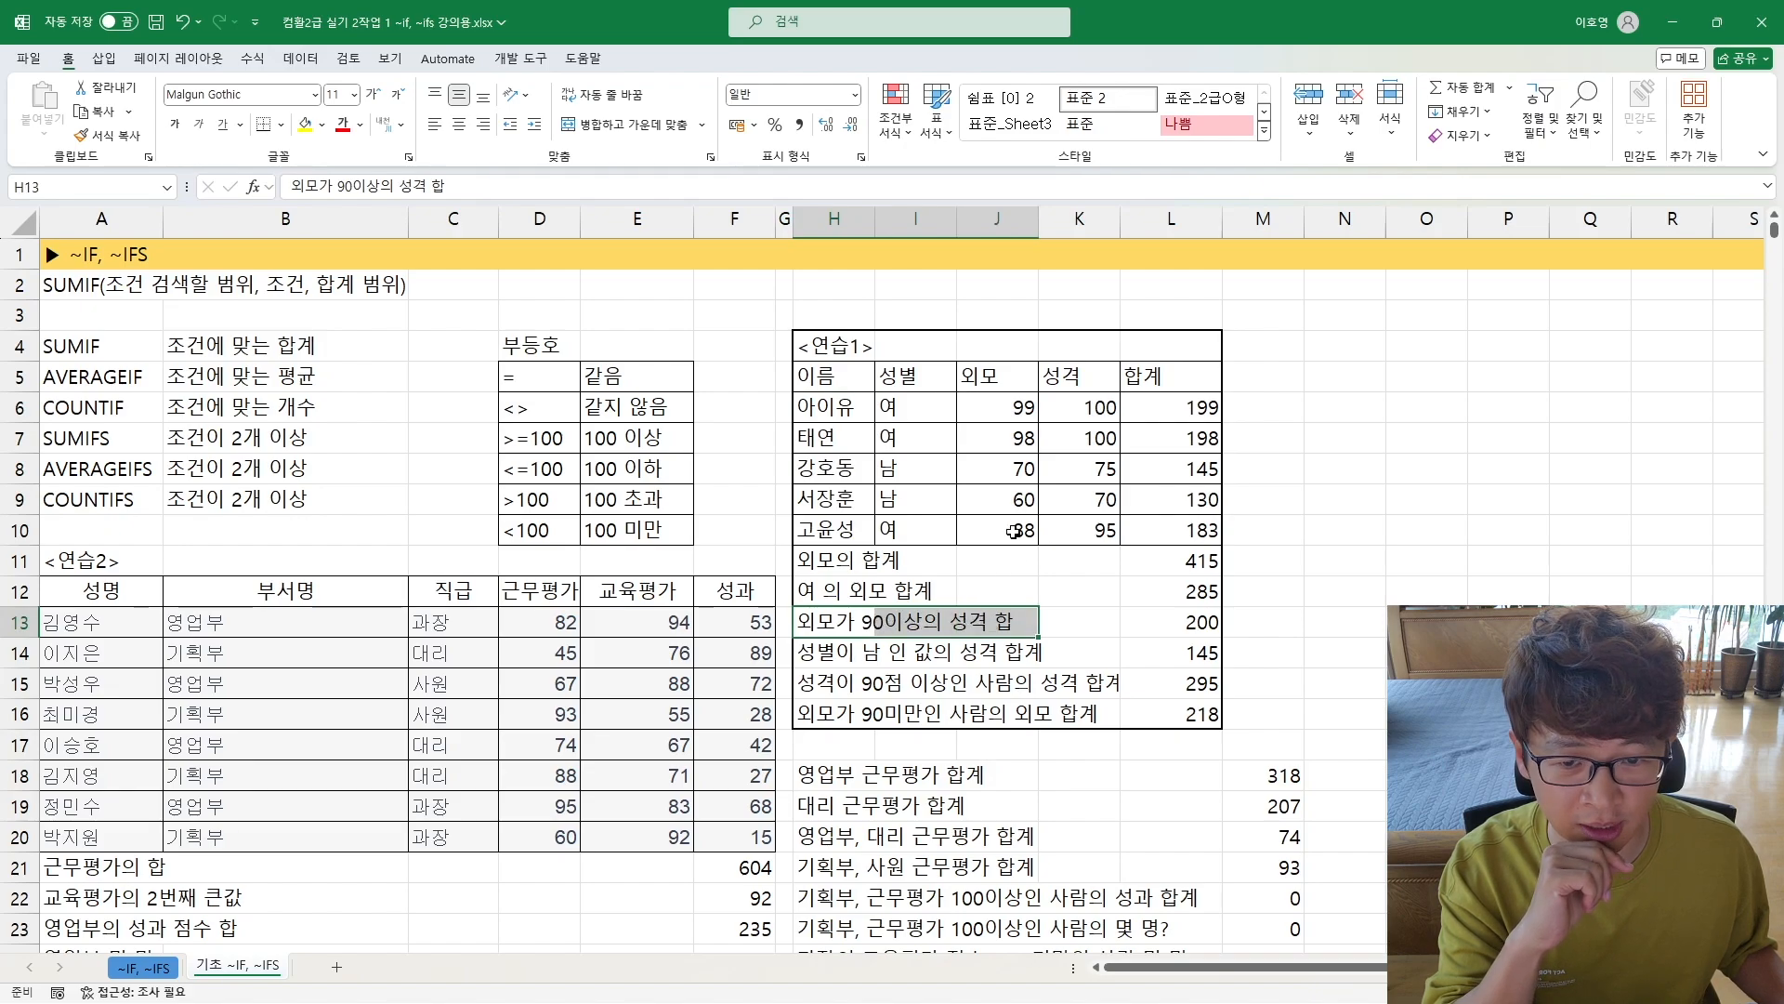
left_click_drag(1015, 401, 1013, 447)
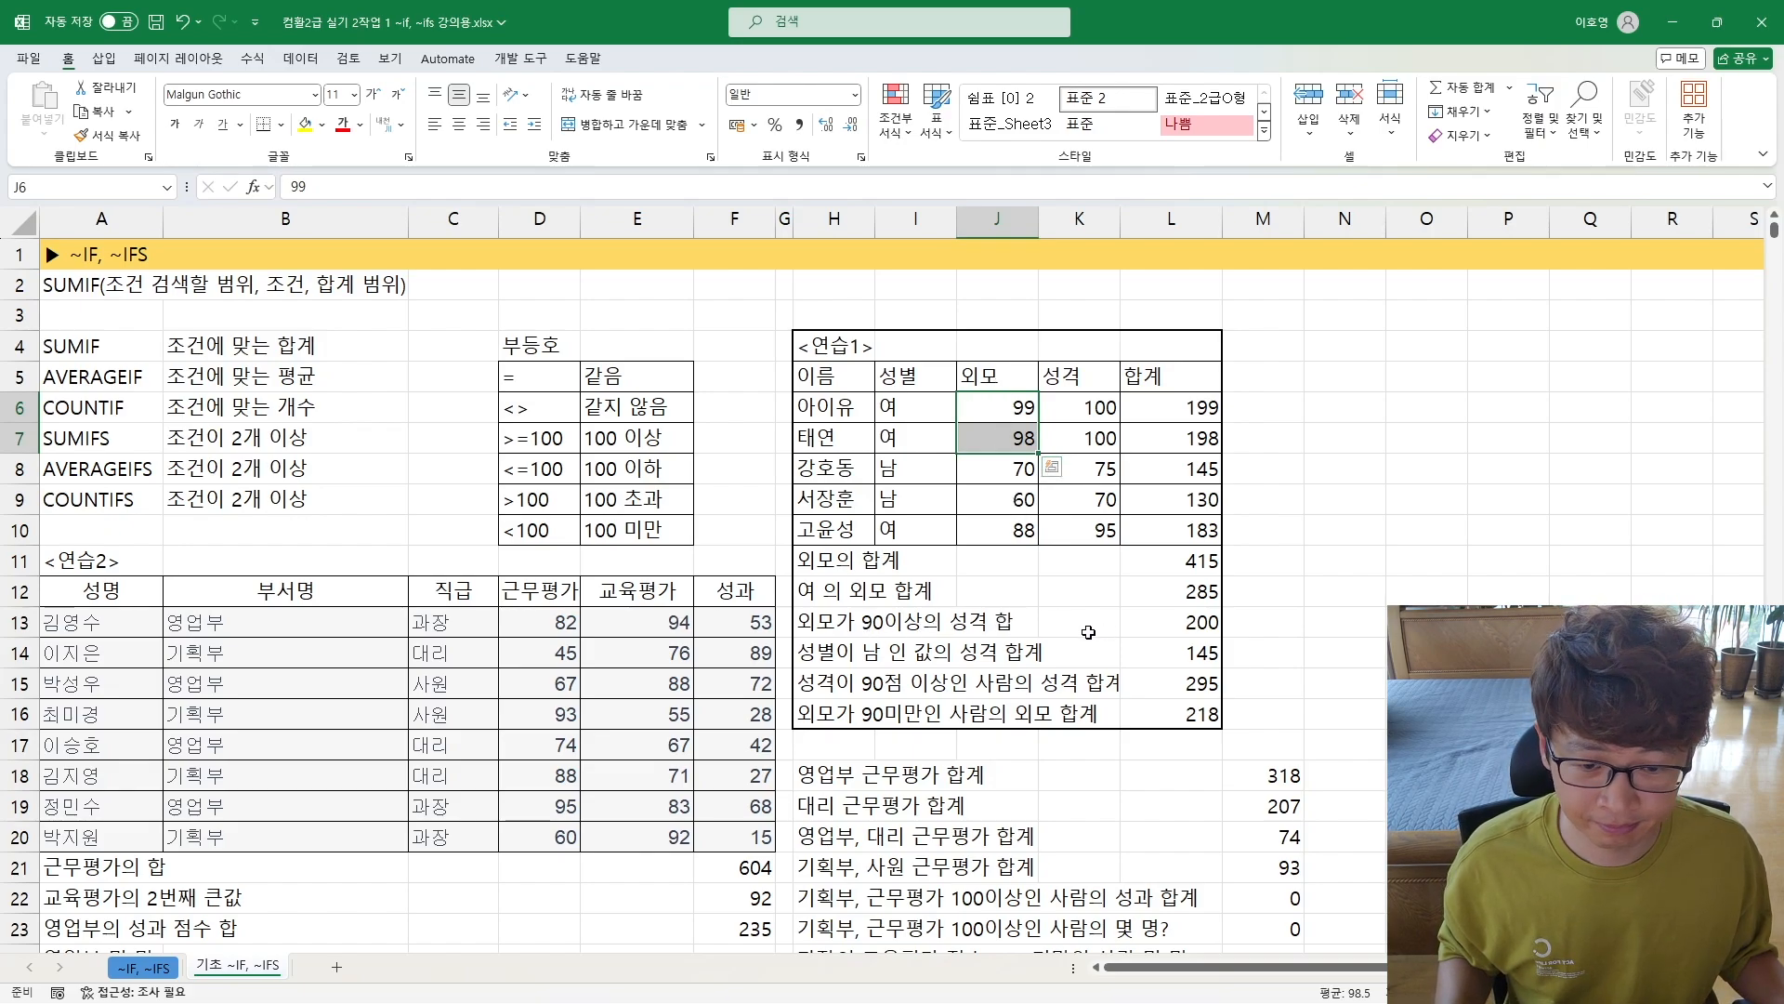
left_click(1085, 404)
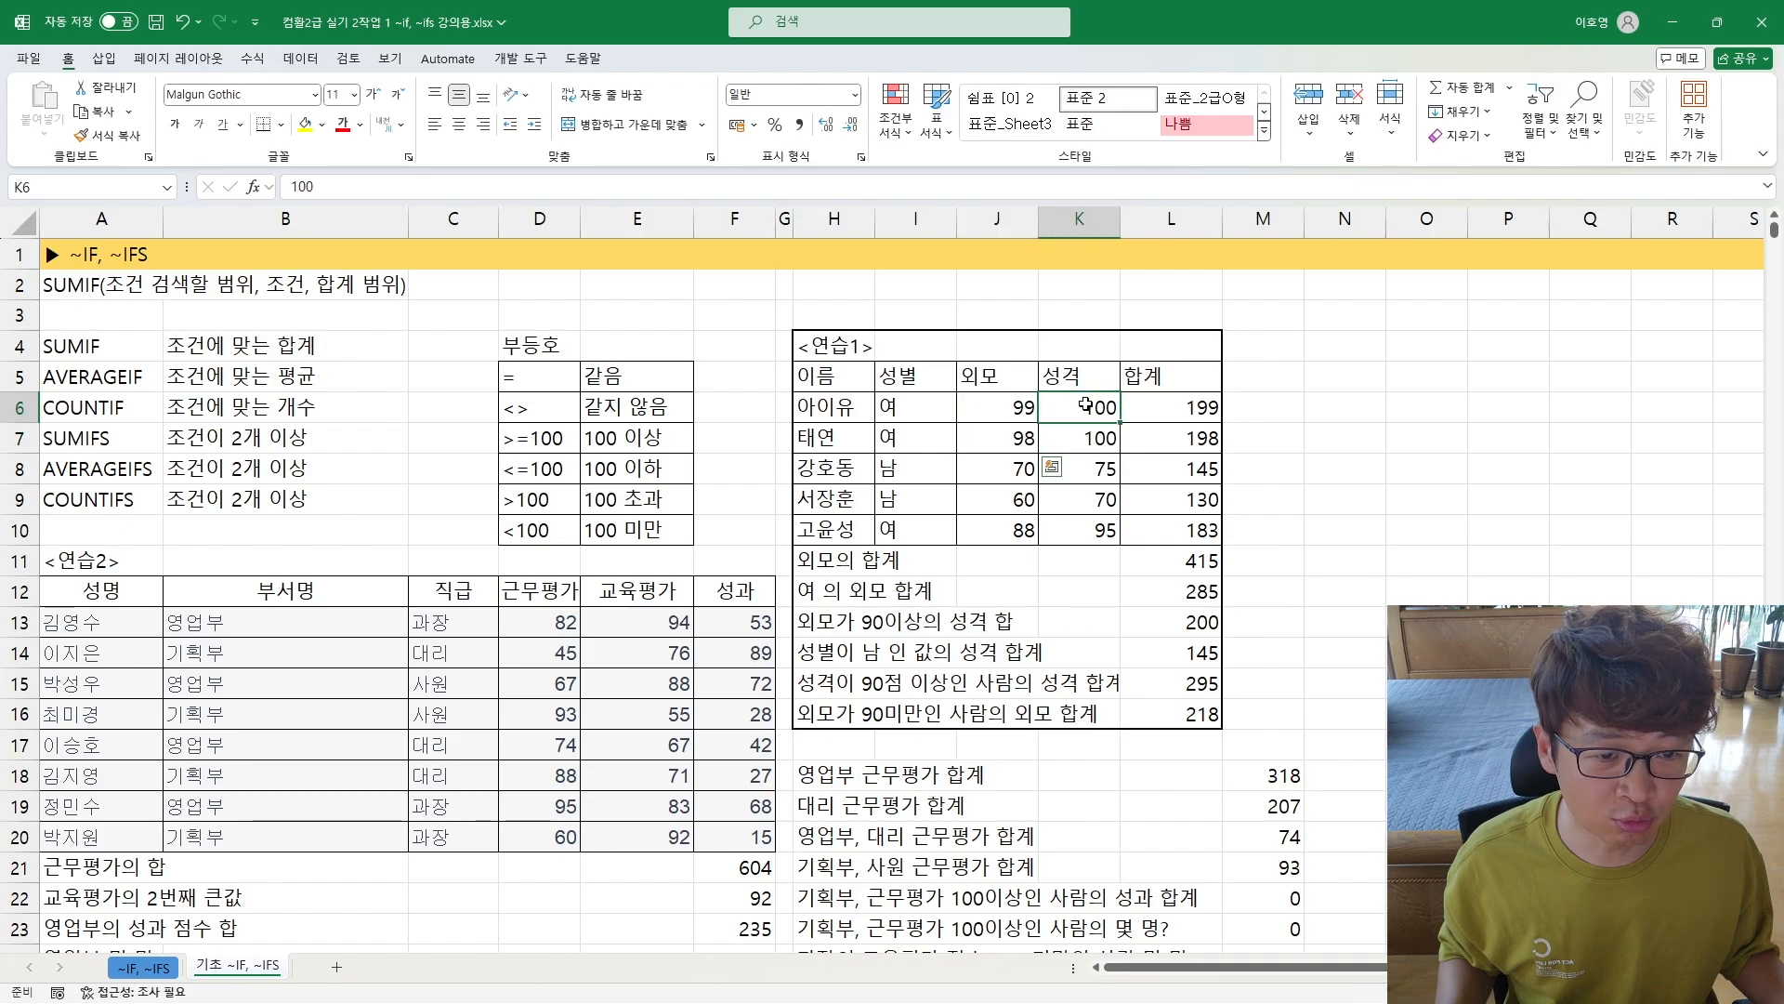
left_click_drag(1086, 405, 1082, 439)
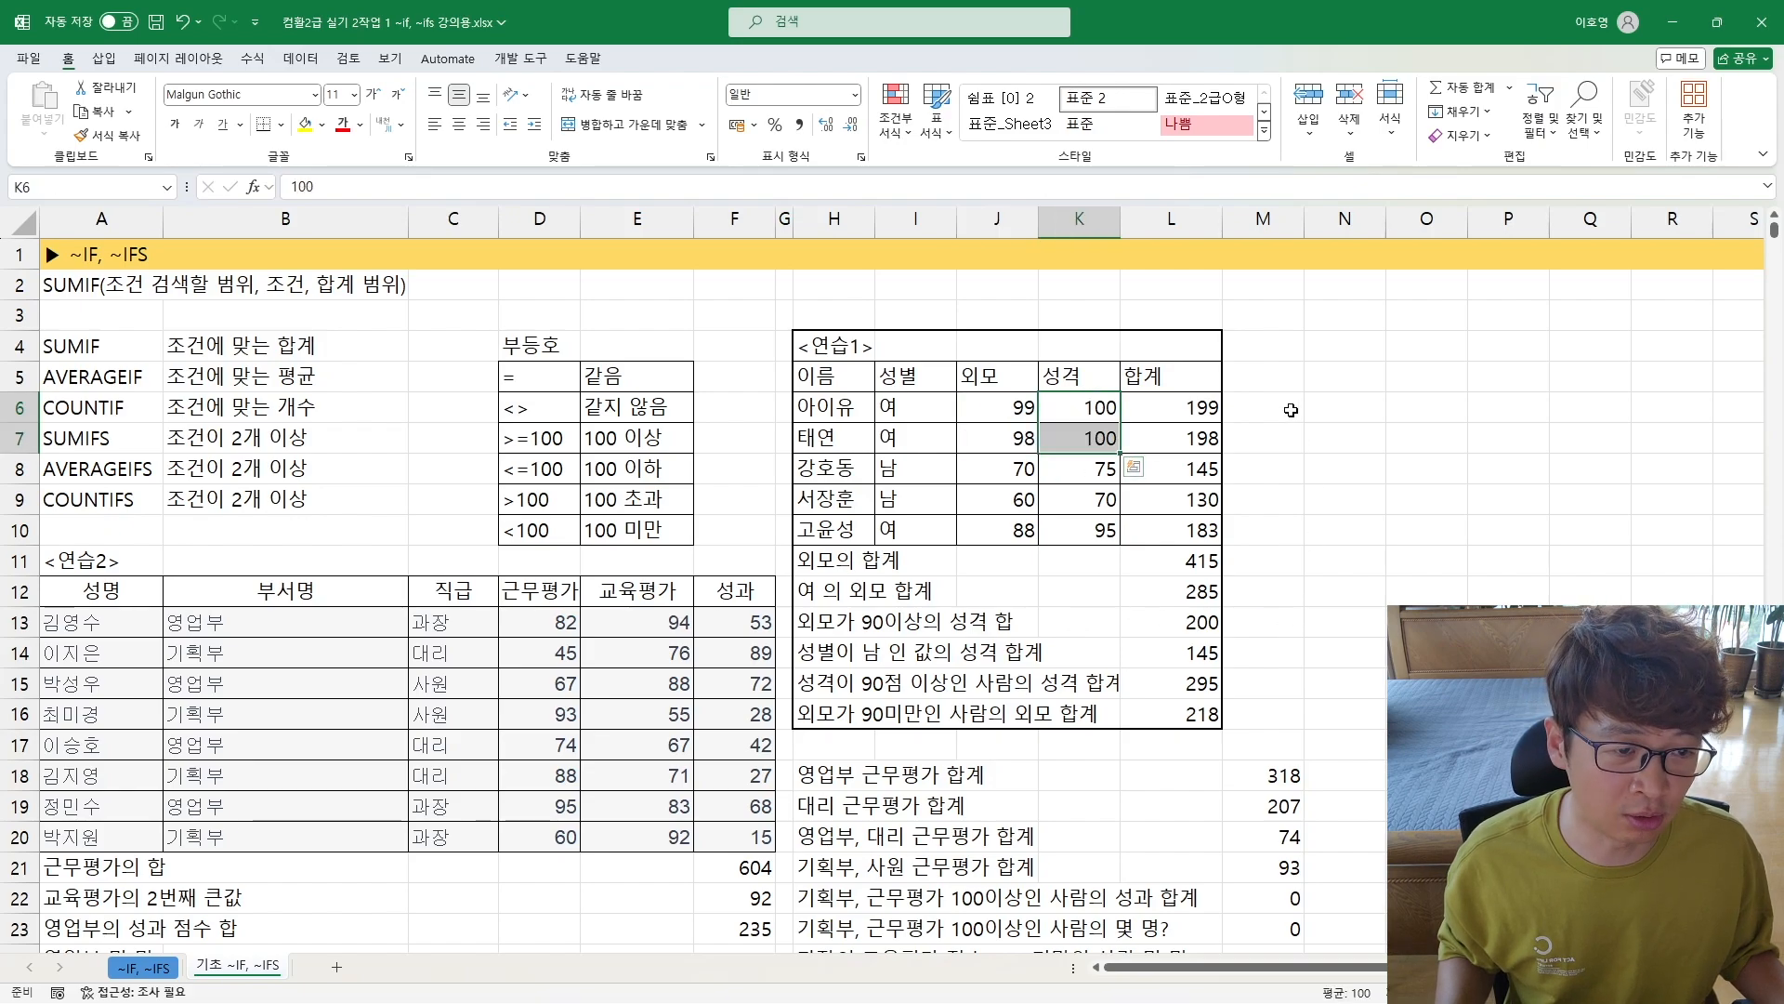
Step: Start a SUMIF formula in the empty cell N6, beside the <연습1> table
left_click(1338, 409)
scroll(1309, 506, "up", 3)
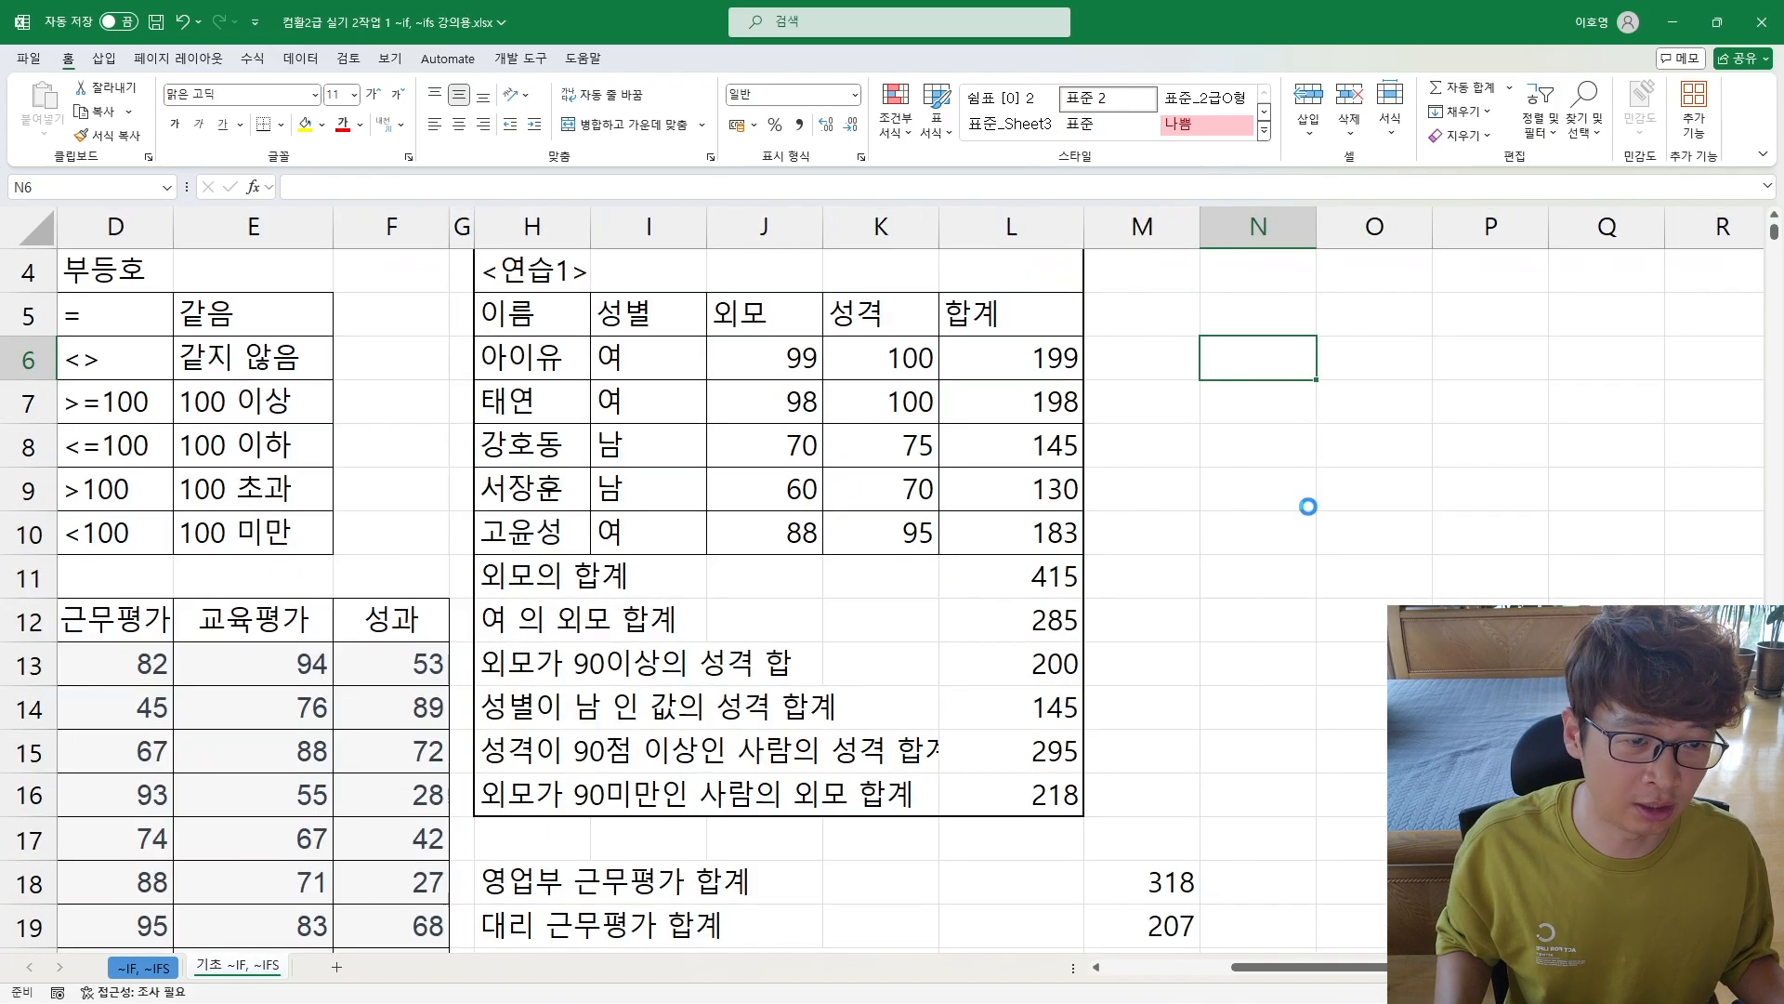
scroll(1301, 604, "up", 2)
scroll(1221, 713, "up", 2)
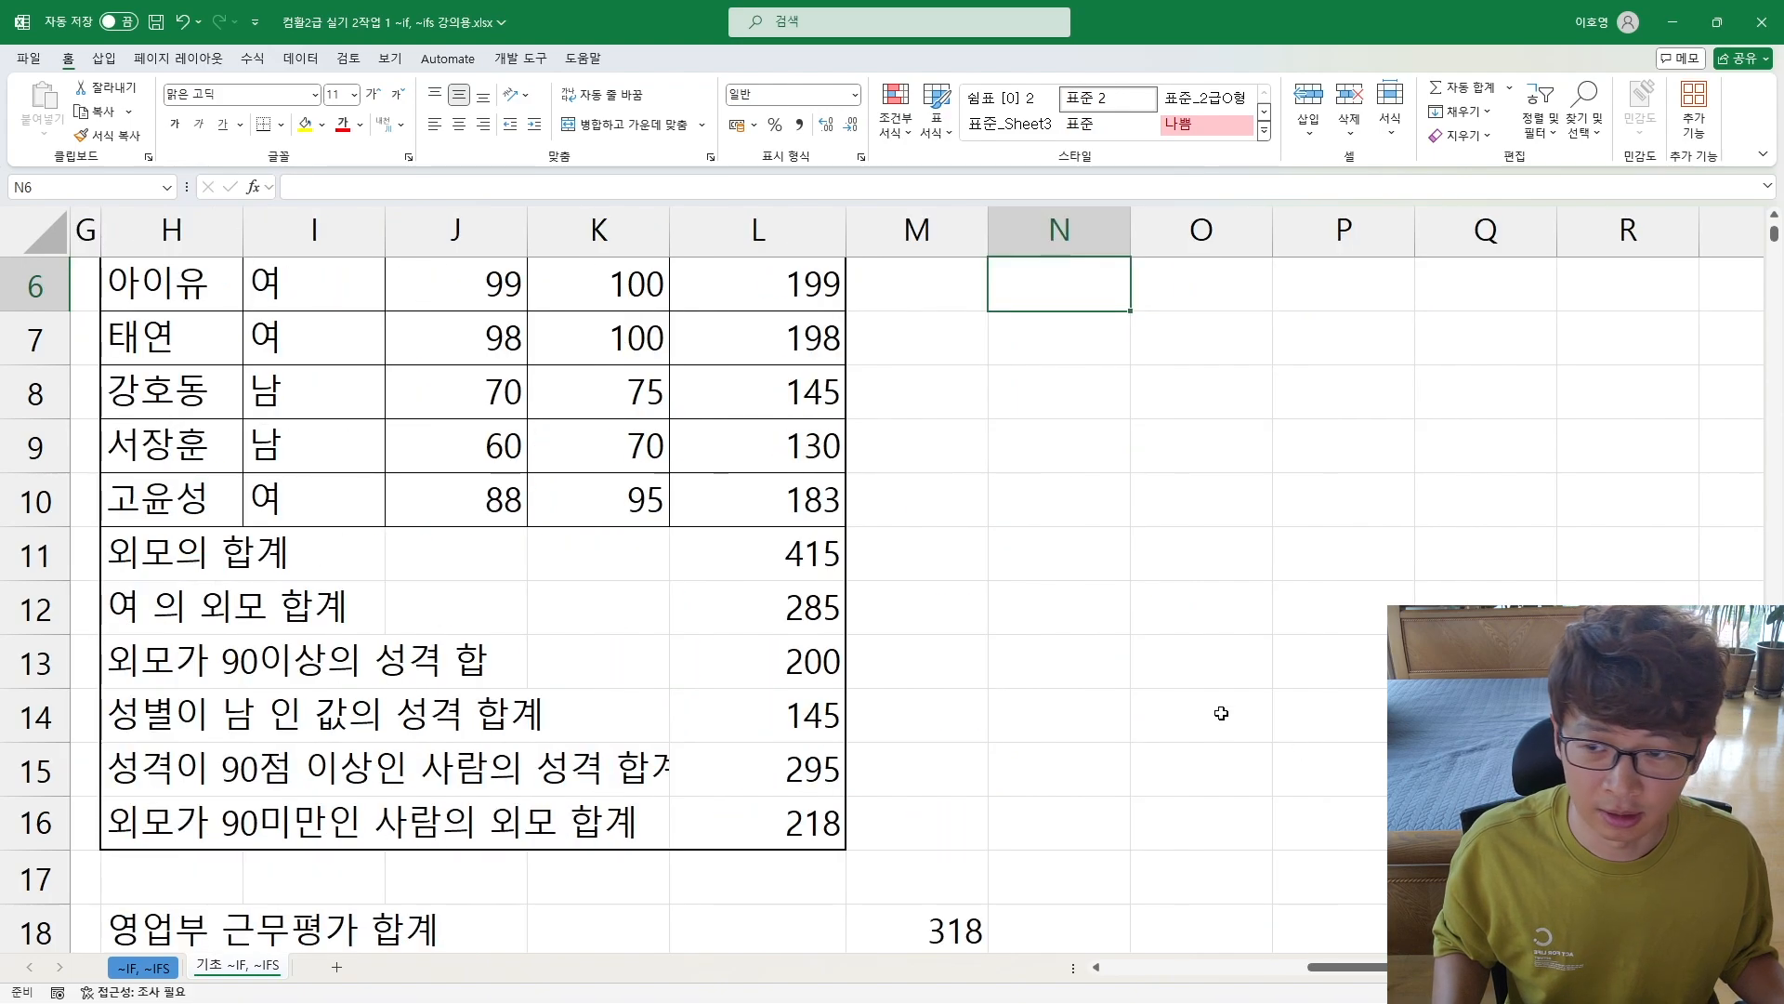
scroll(1221, 712, "up", 1)
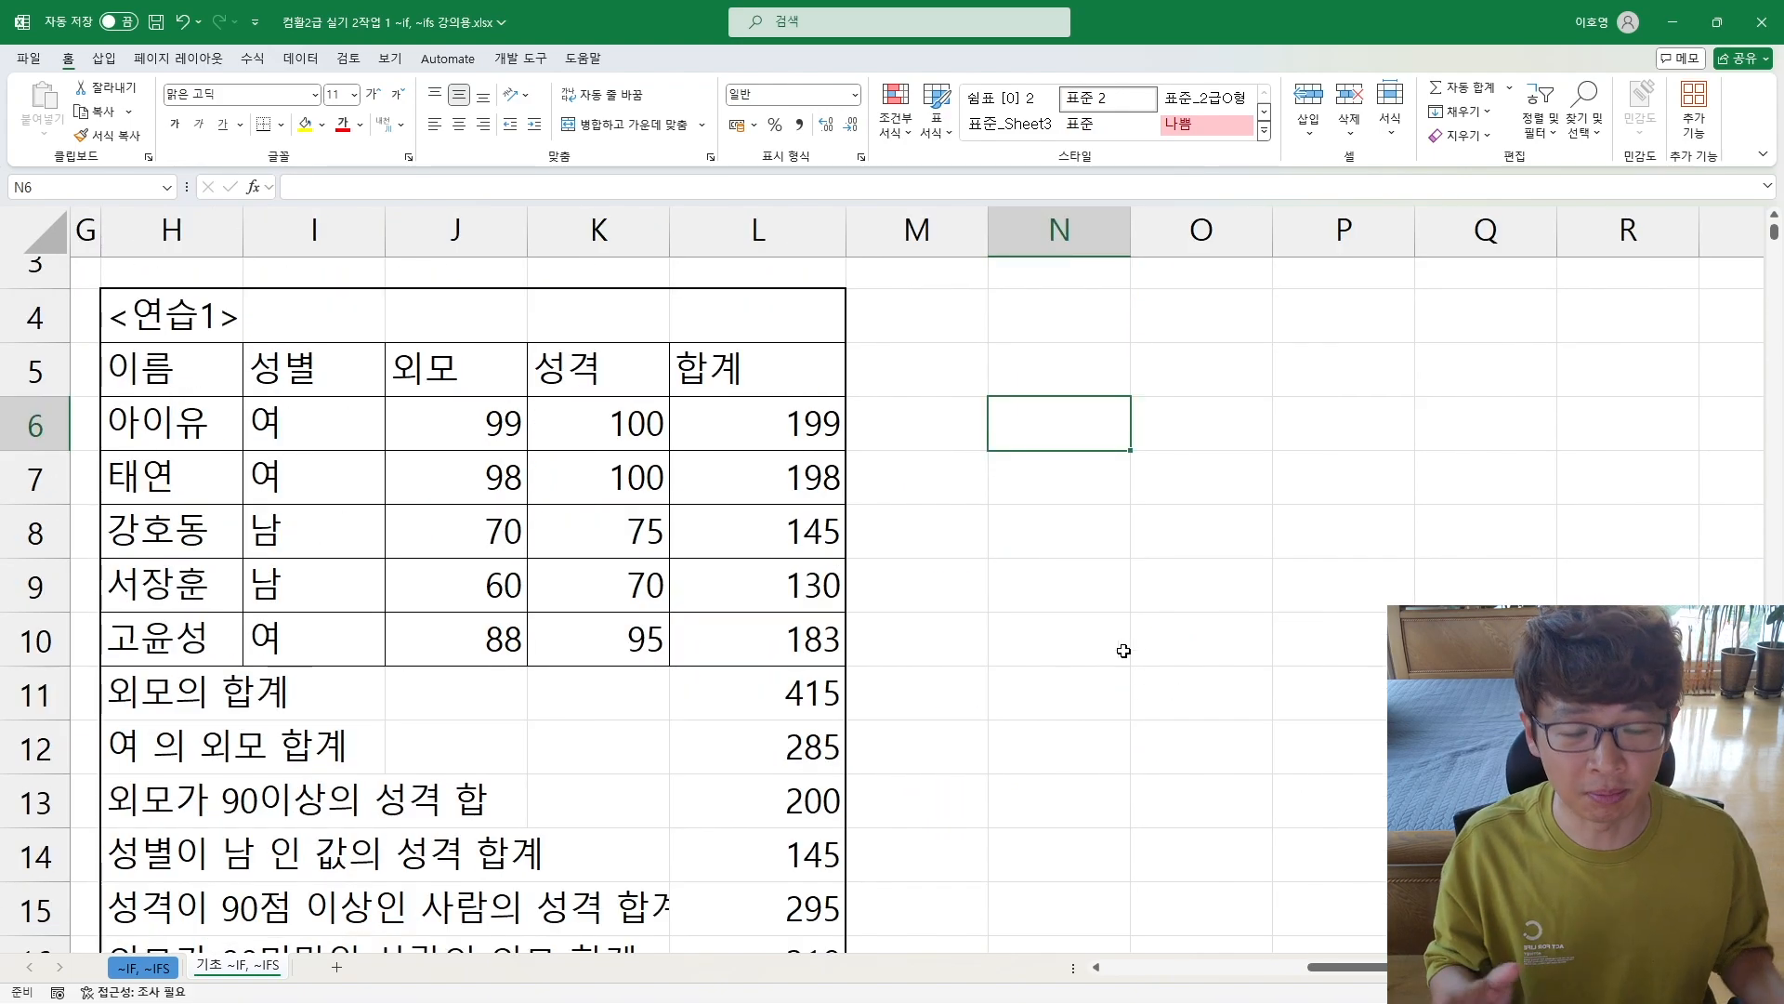
type("=")
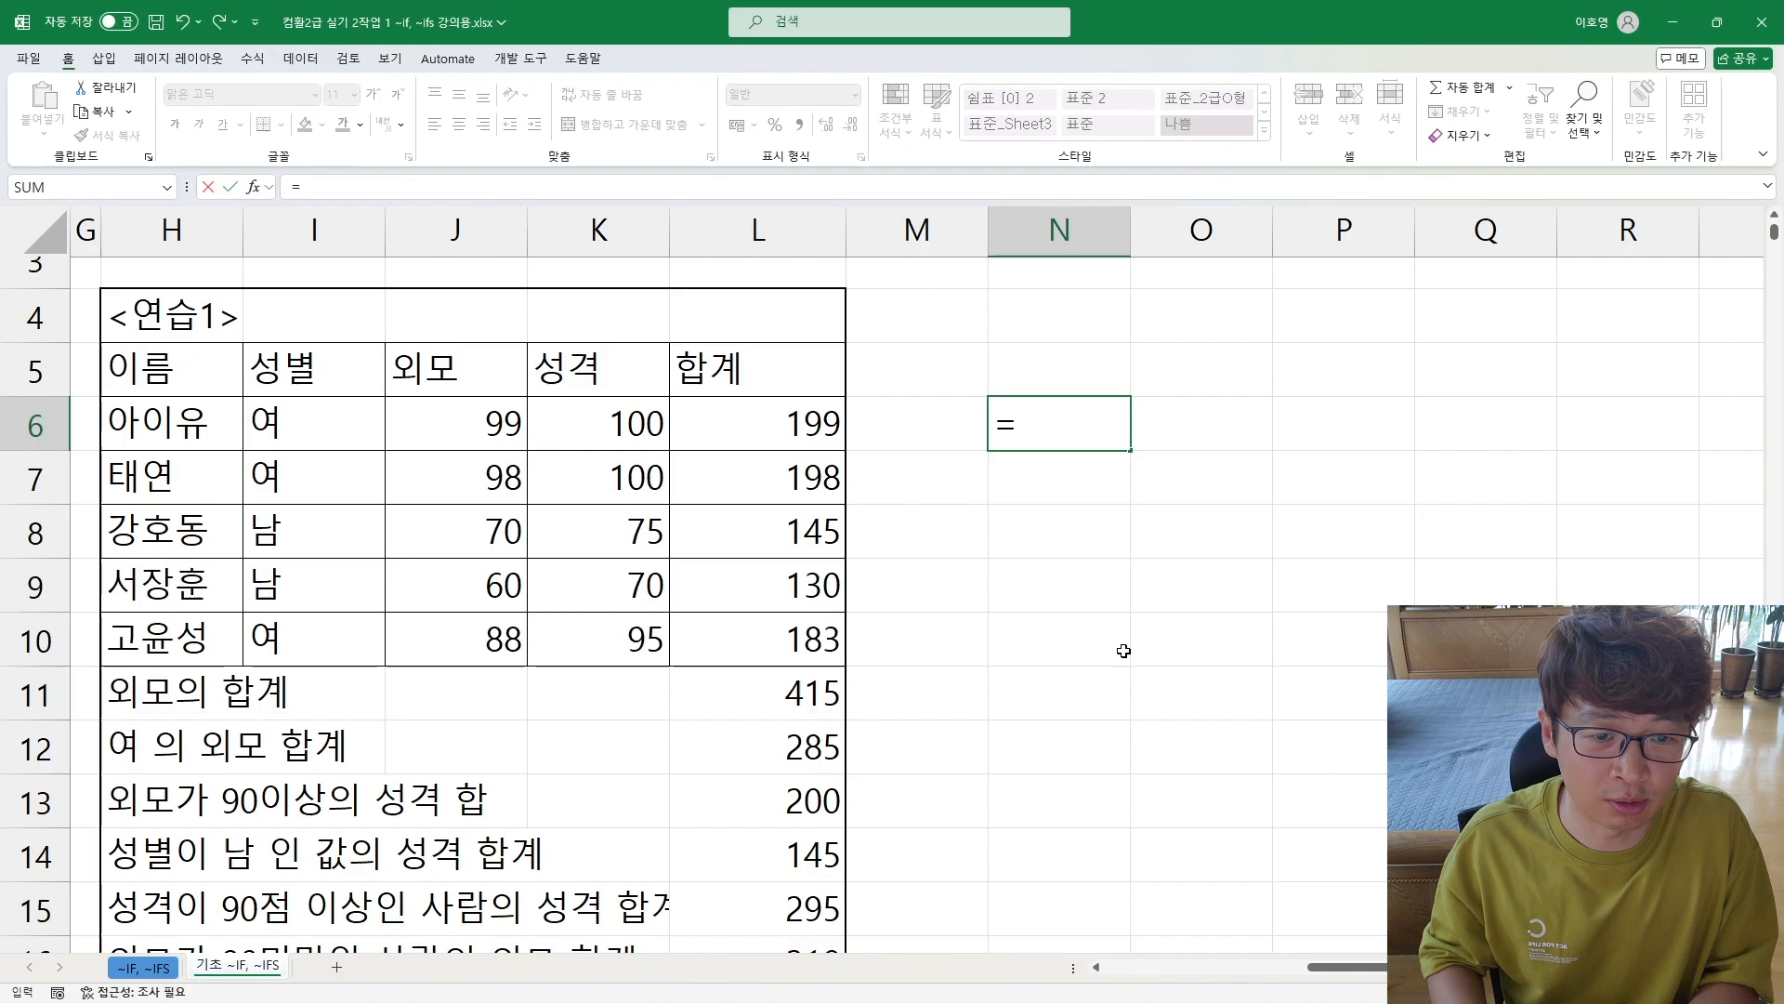
type("녀")
key("BackSpace")
key("BackSpace")
type("sumif(")
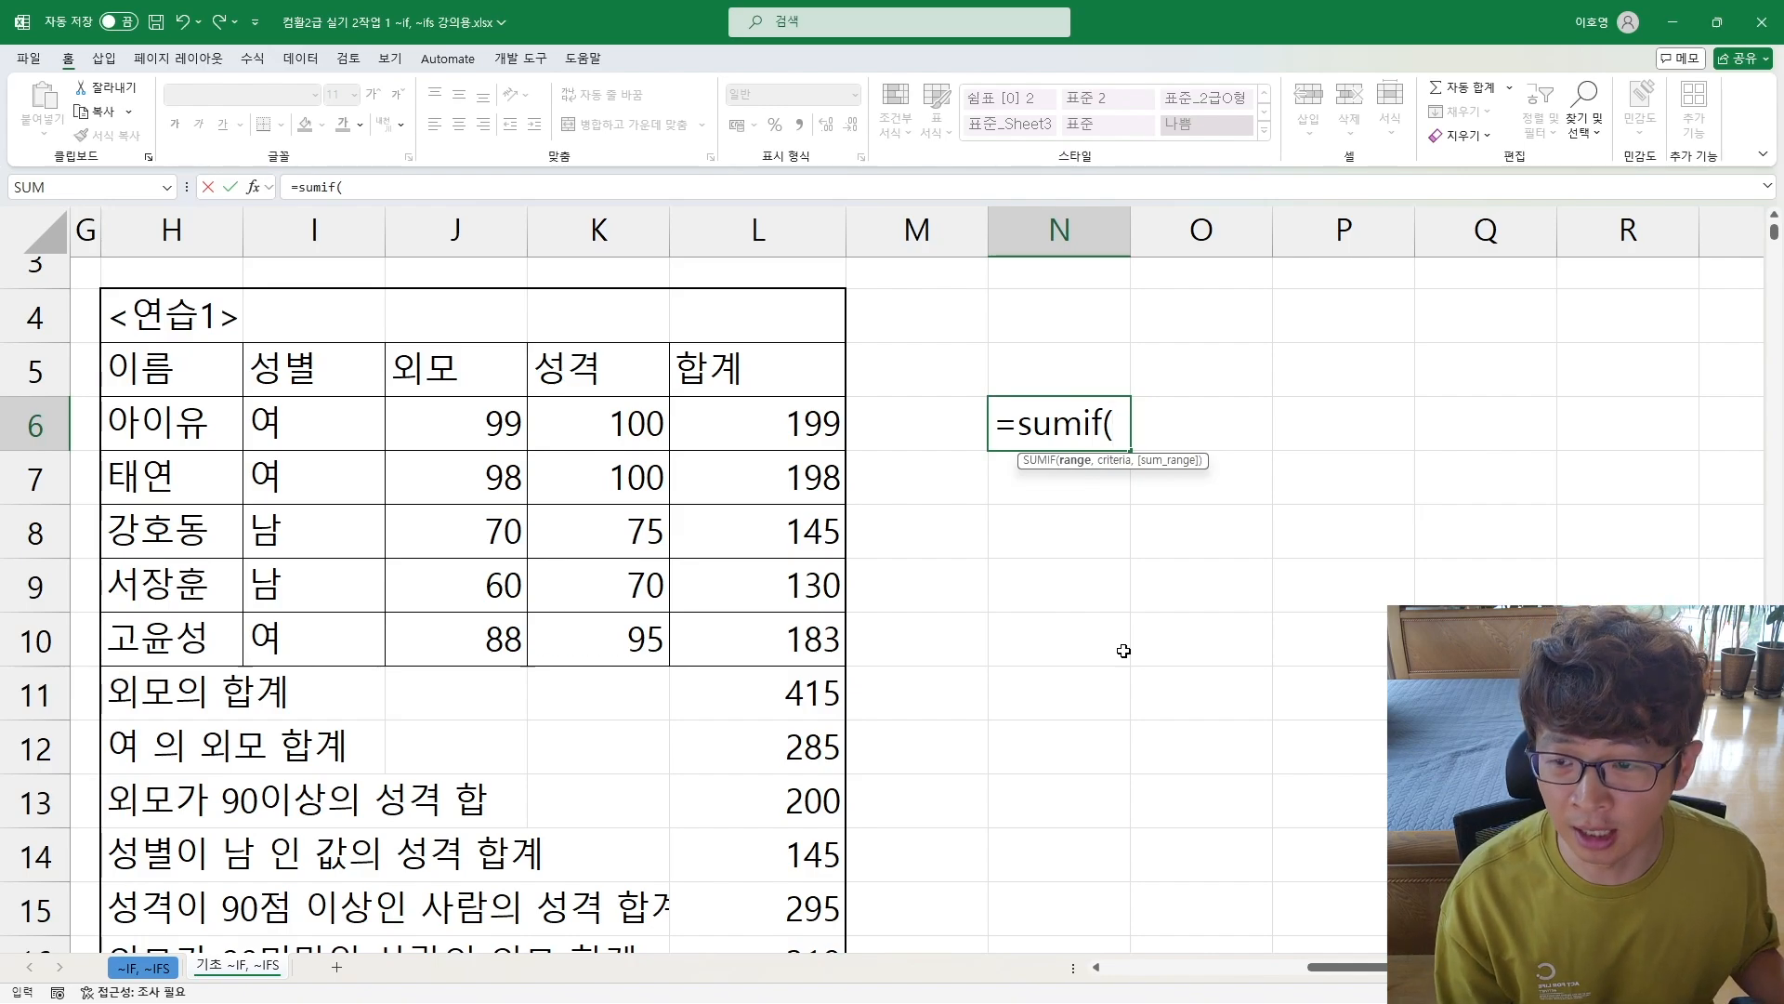
Step: Complete the SUMIF formula in N6 with J6:J10 as range, ">=90" as criterion and K6:K10 as sum range, and check its arguments
left_click_drag(444, 435, 464, 626)
type(",")
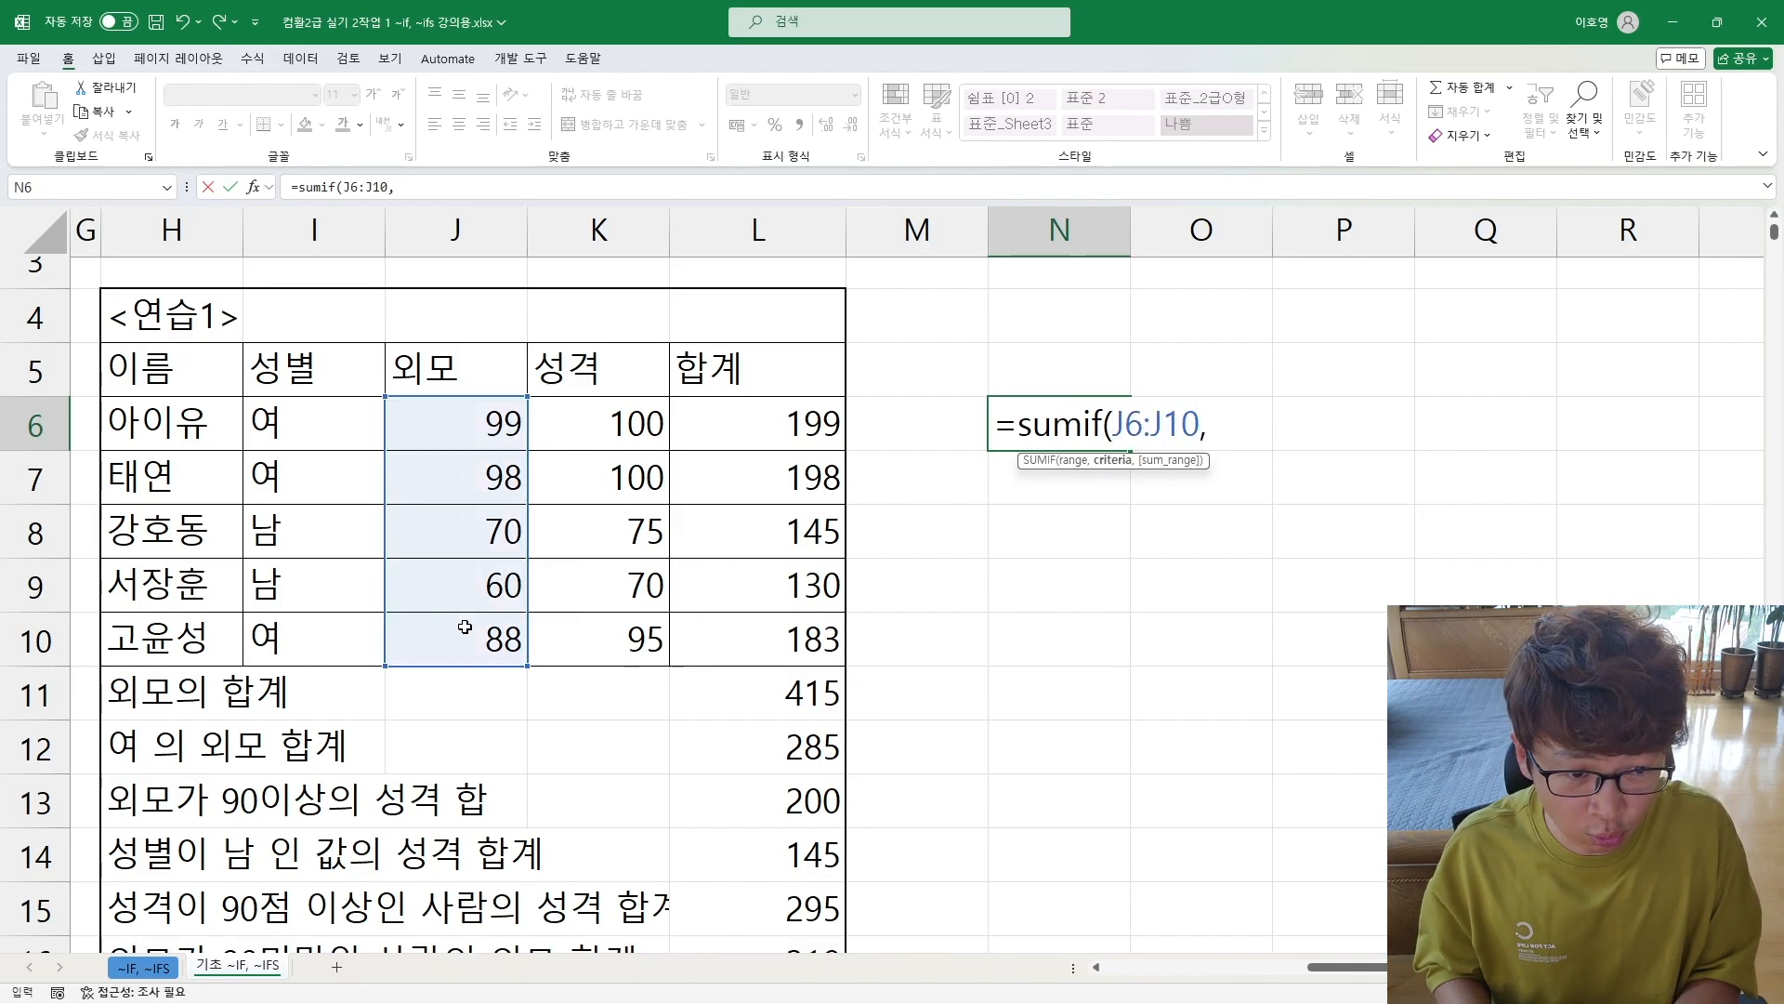
type("\">=90")
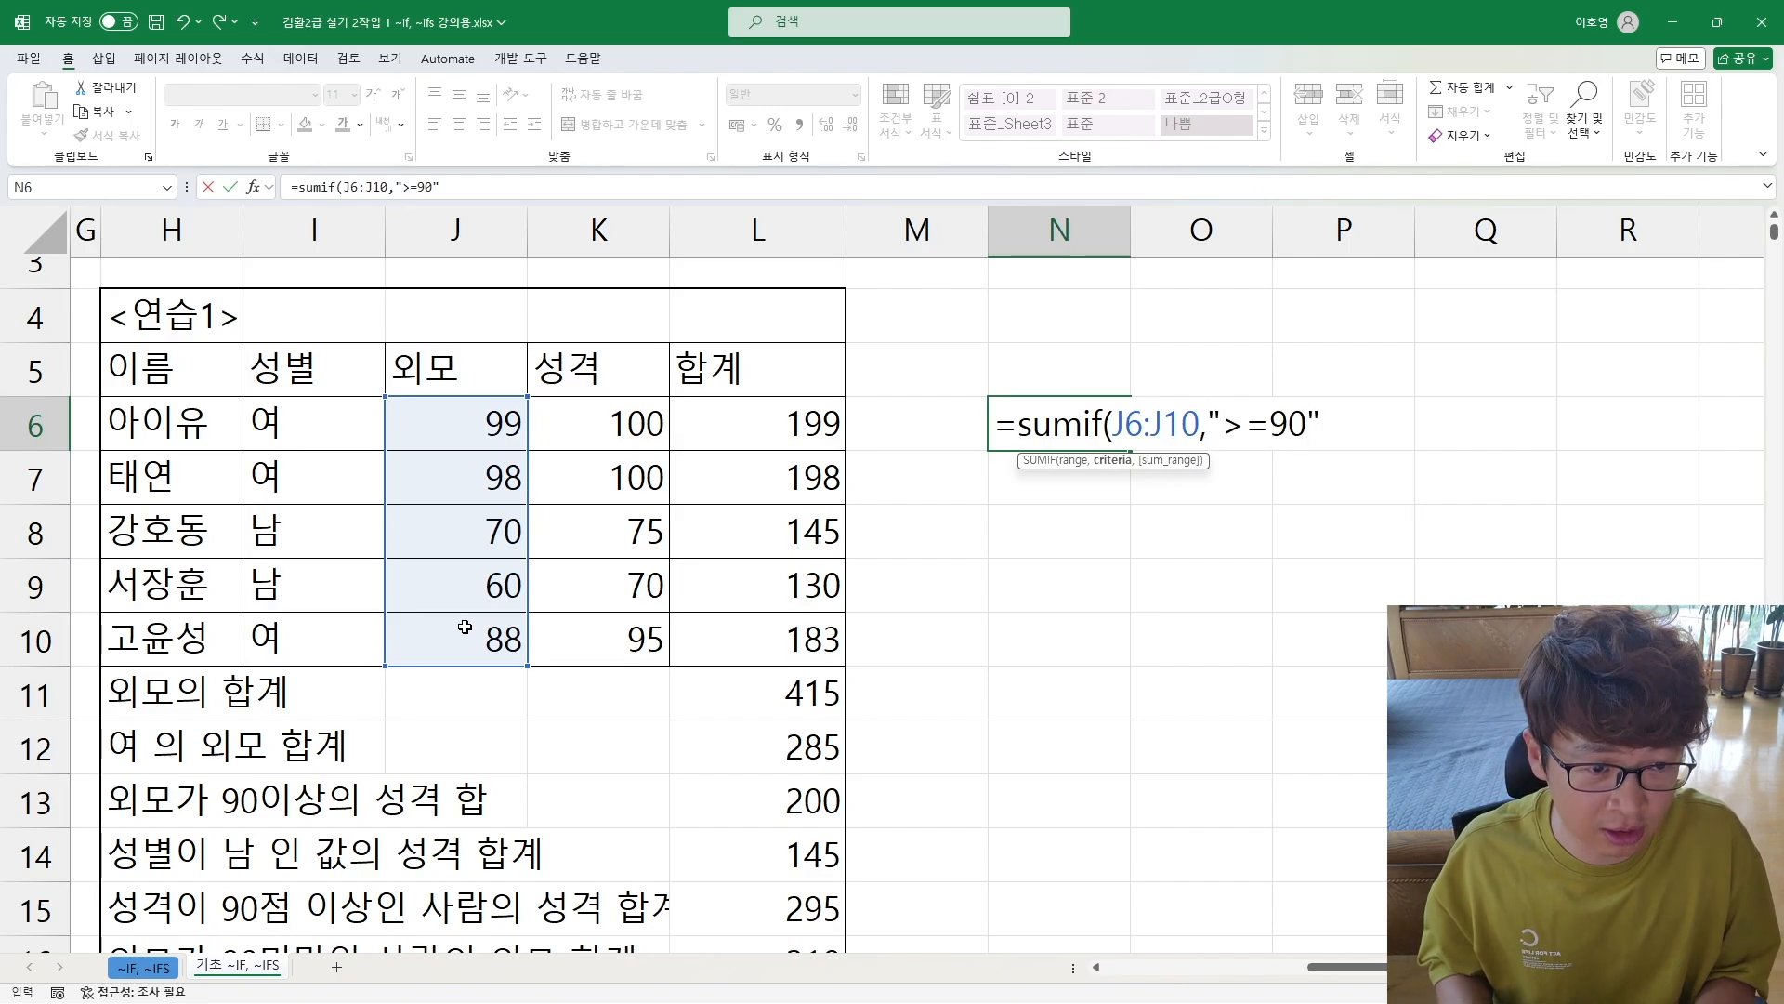
type("\",")
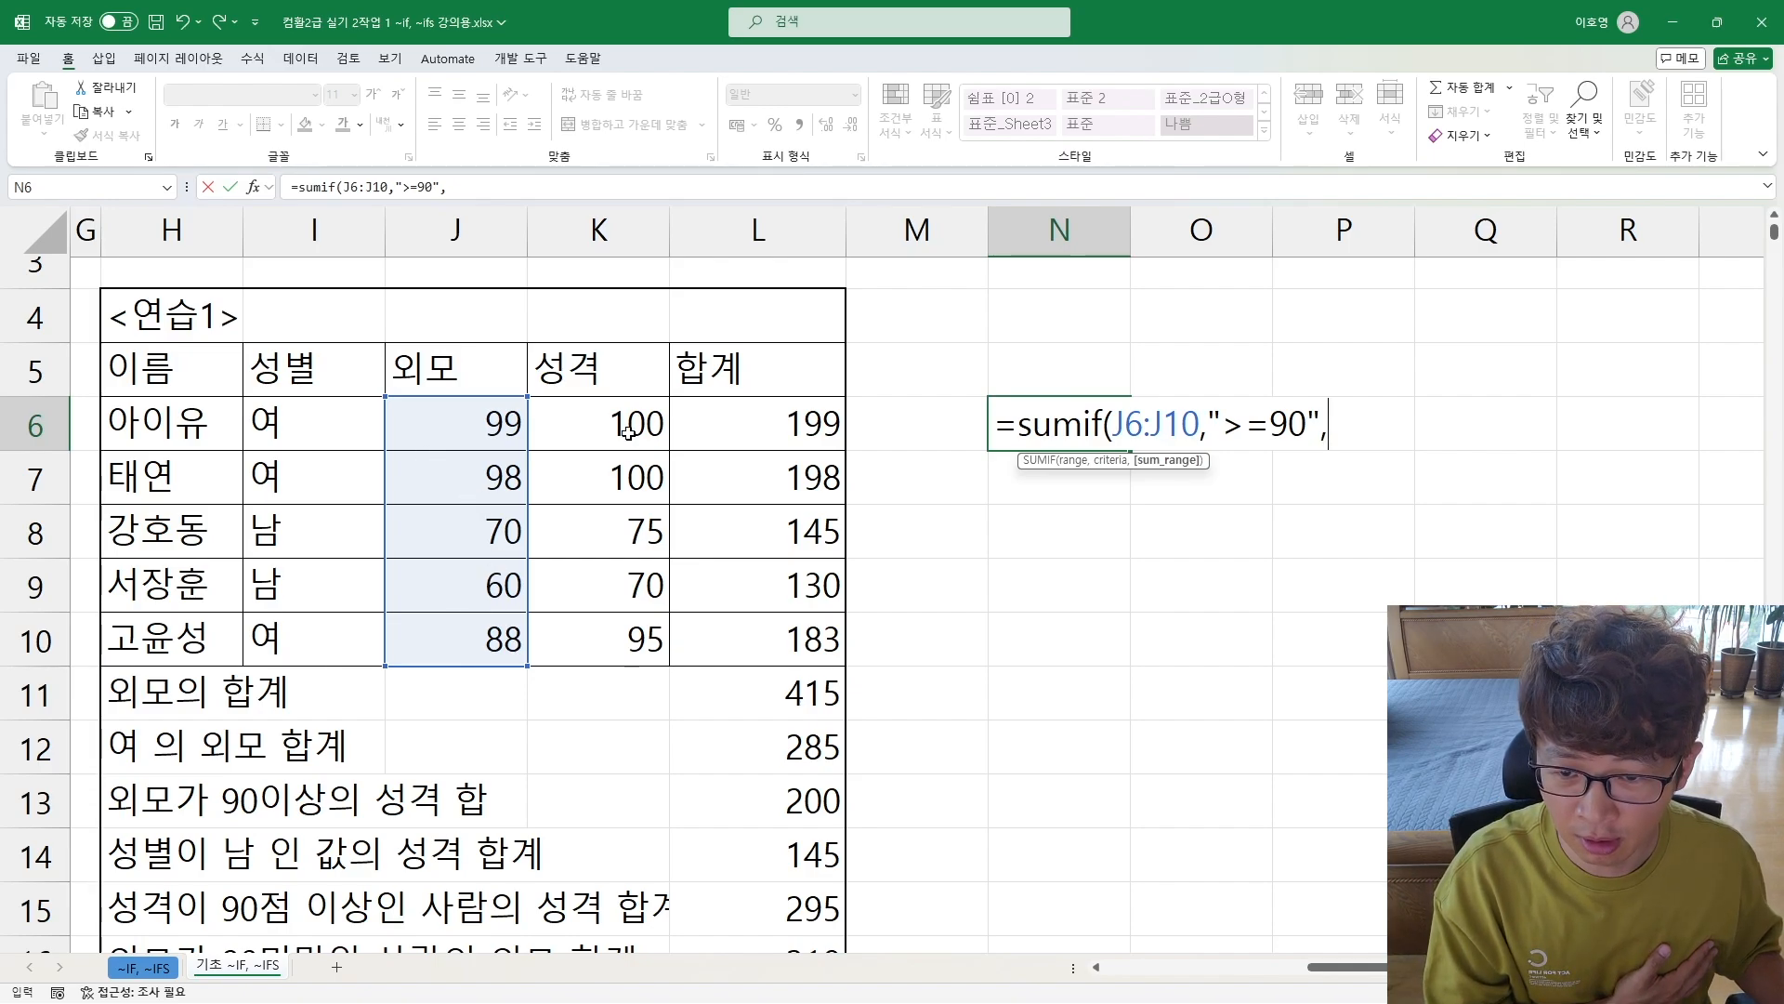
left_click_drag(622, 425, 577, 638)
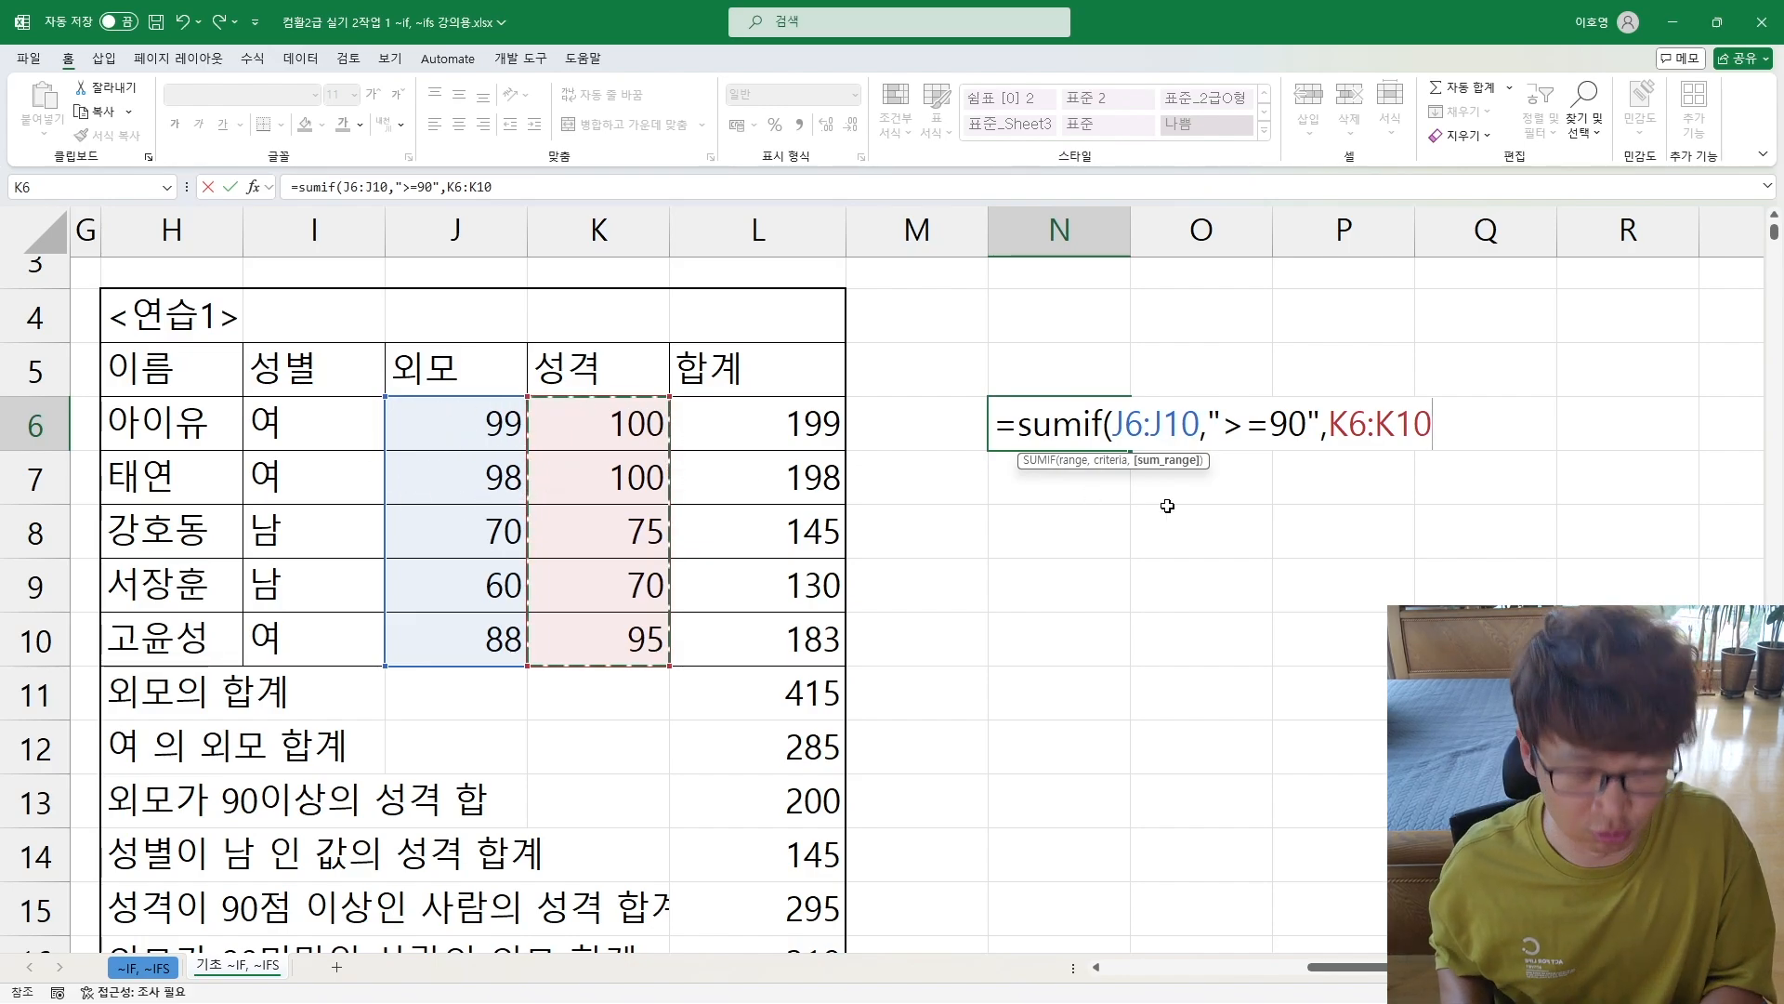
type(")")
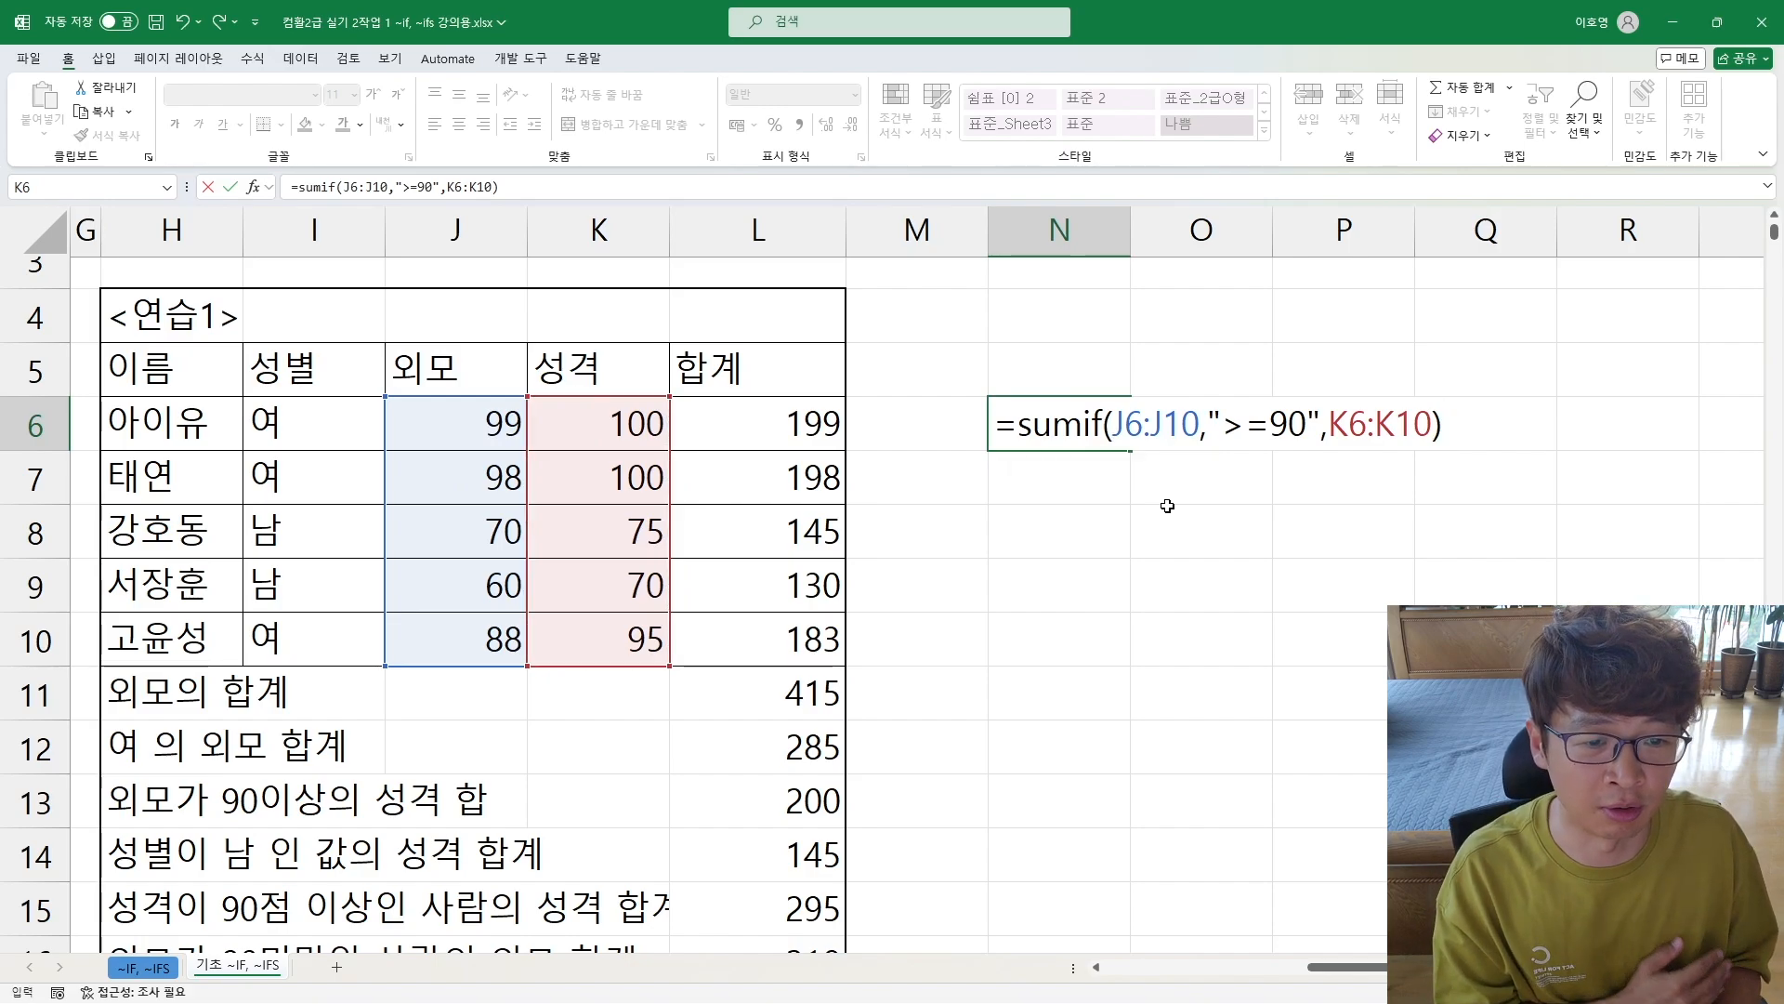
key("Return")
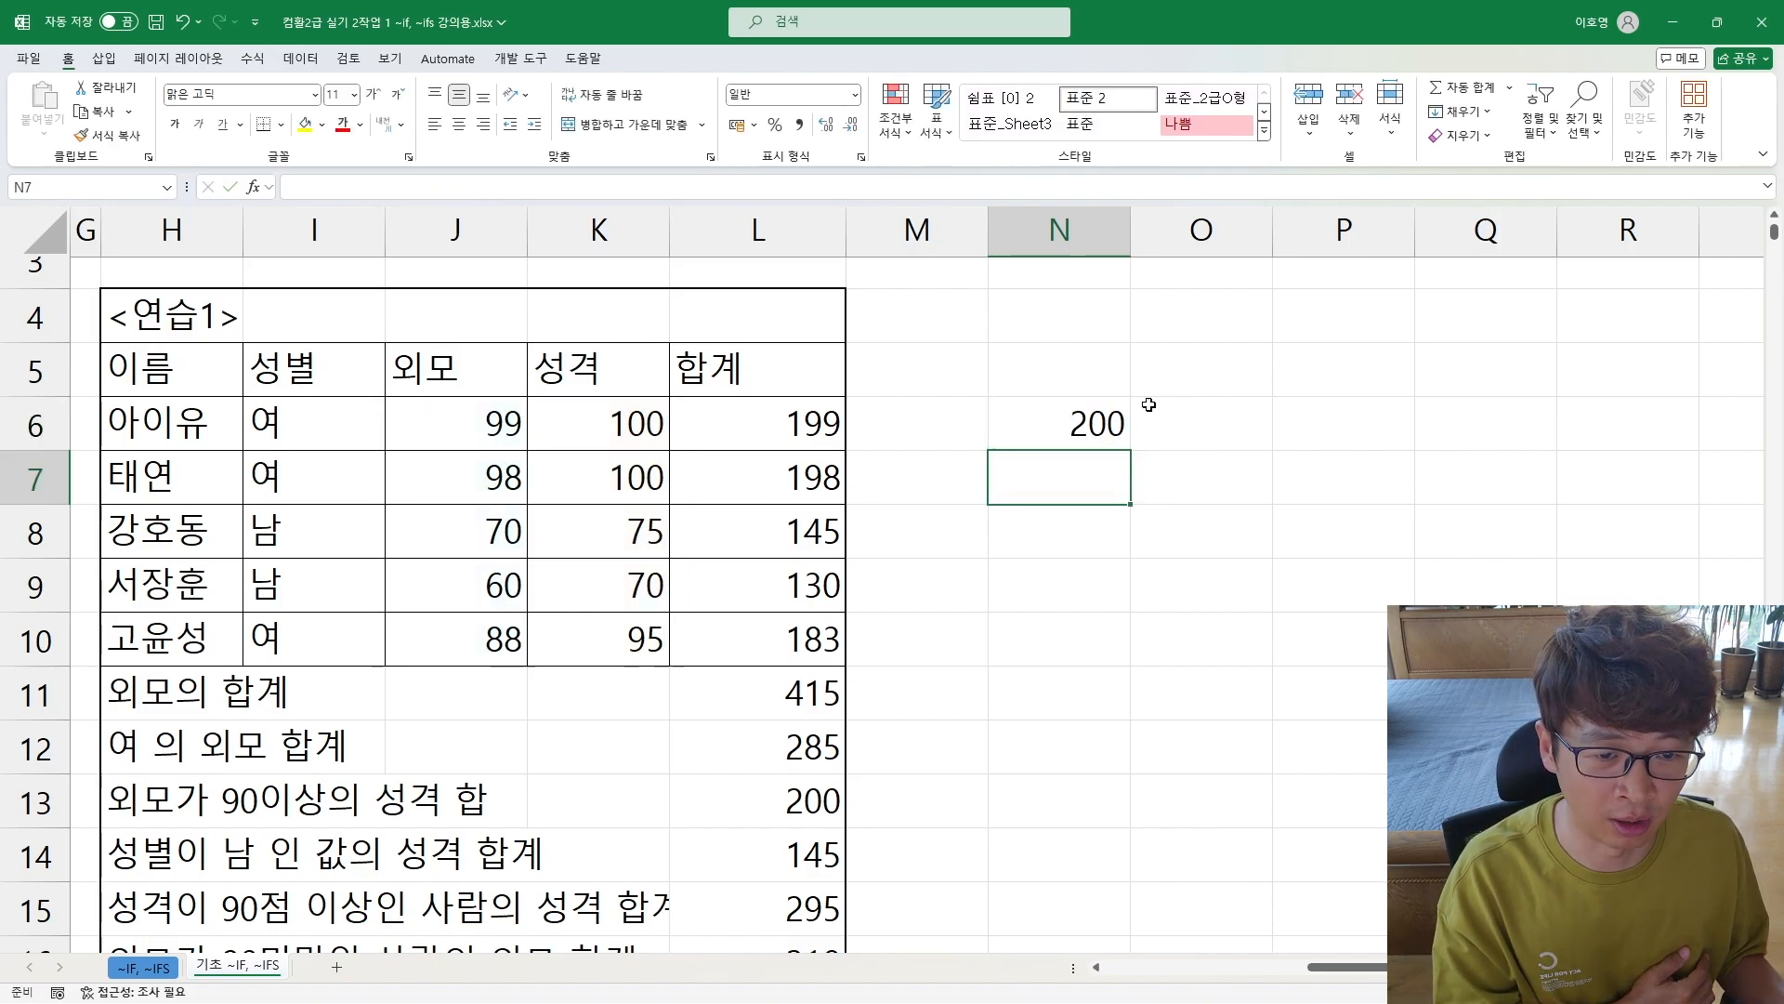
double_click(1081, 418)
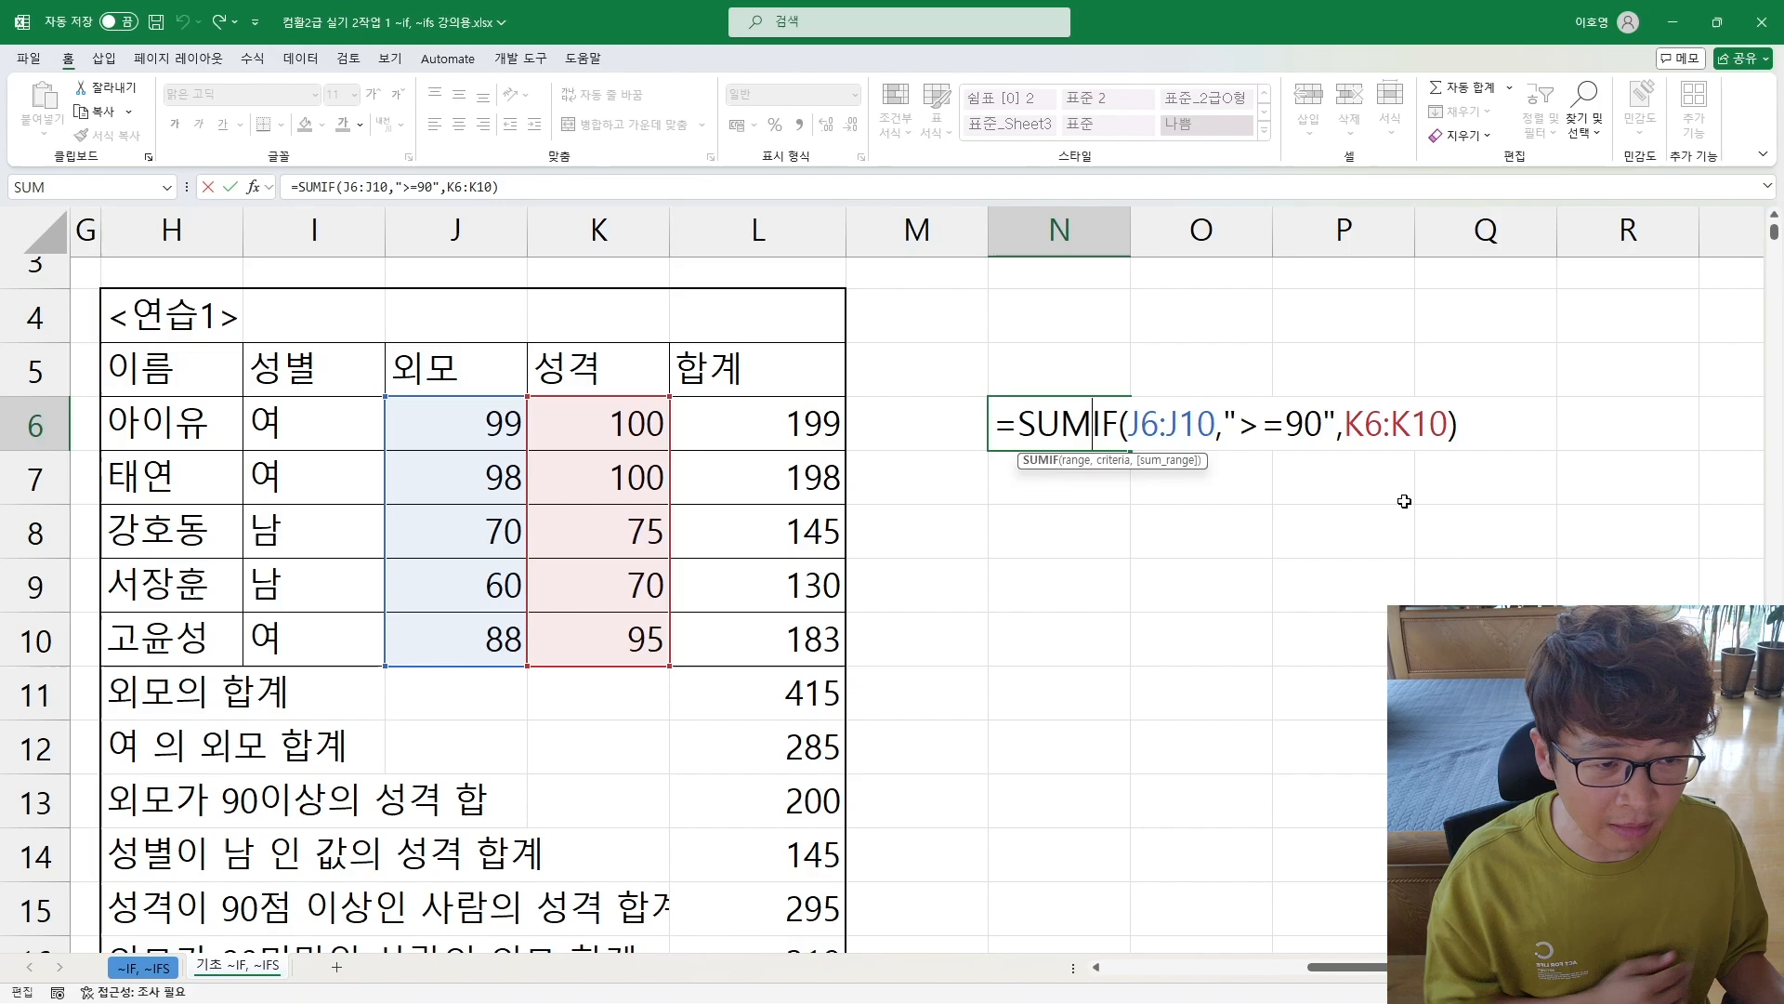
key("Escape")
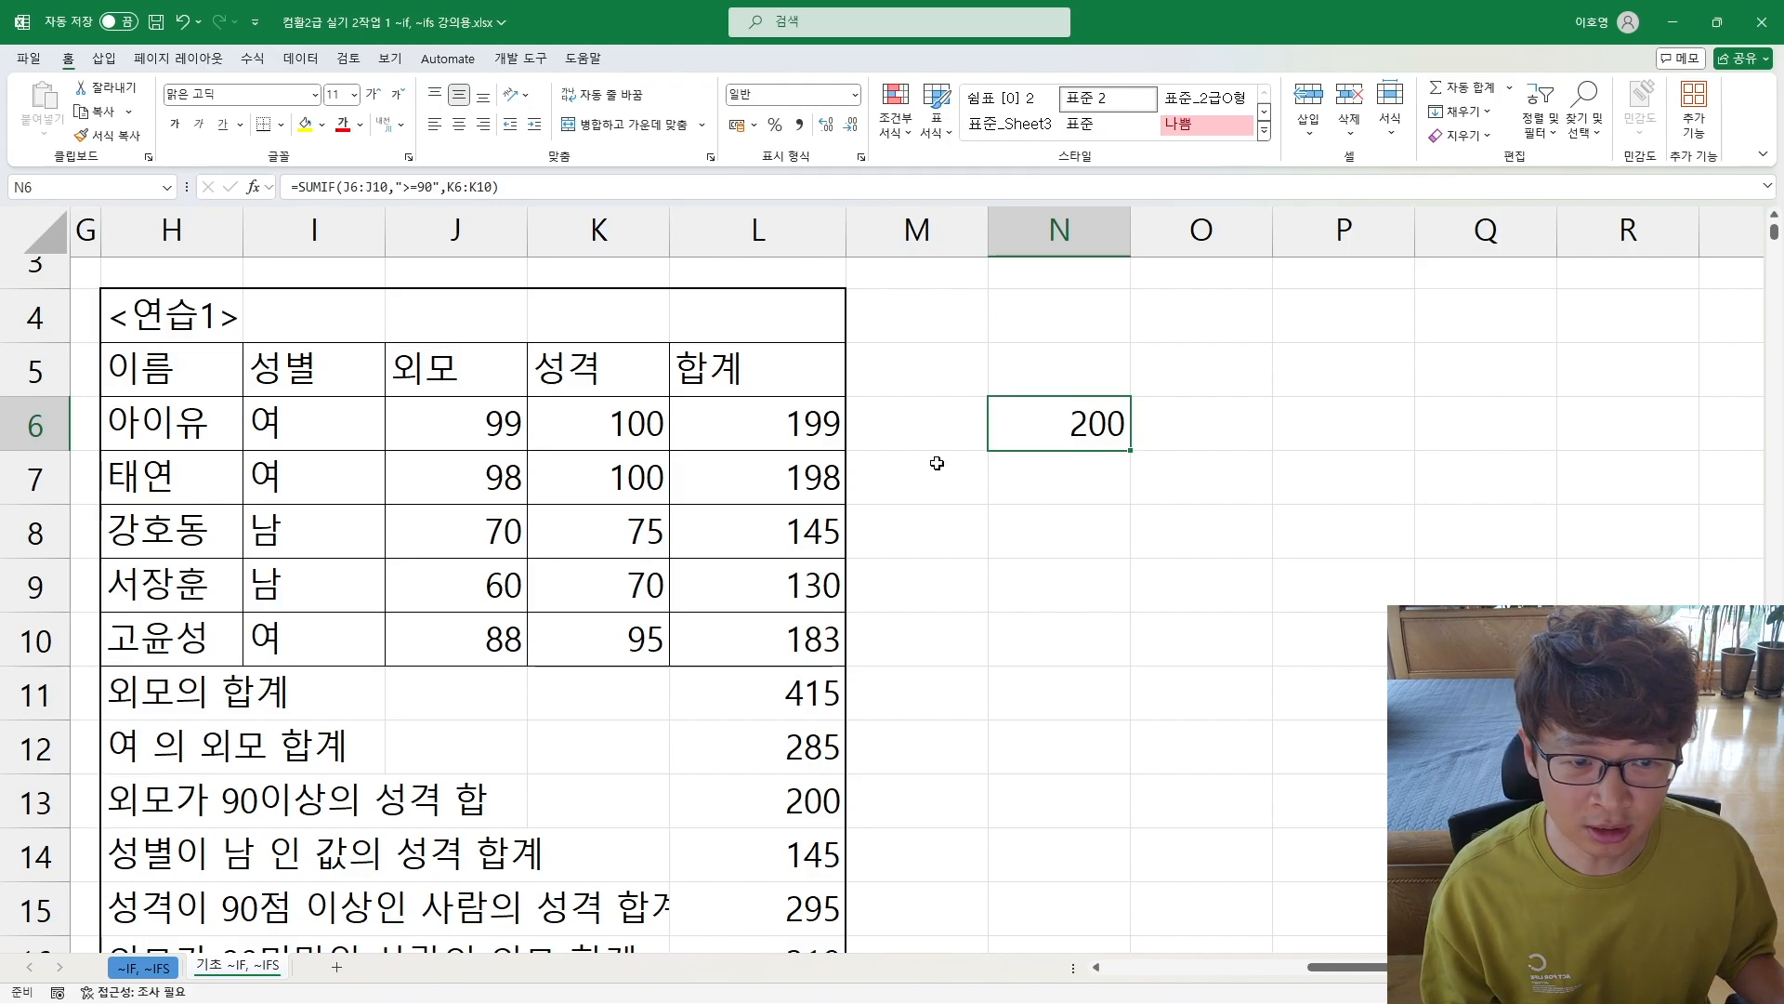
Step: Examine the remaining <연습1> questions in H12:H16 and the 직급 and 근무평가 columns of the <연습2> table
left_click(1014, 615)
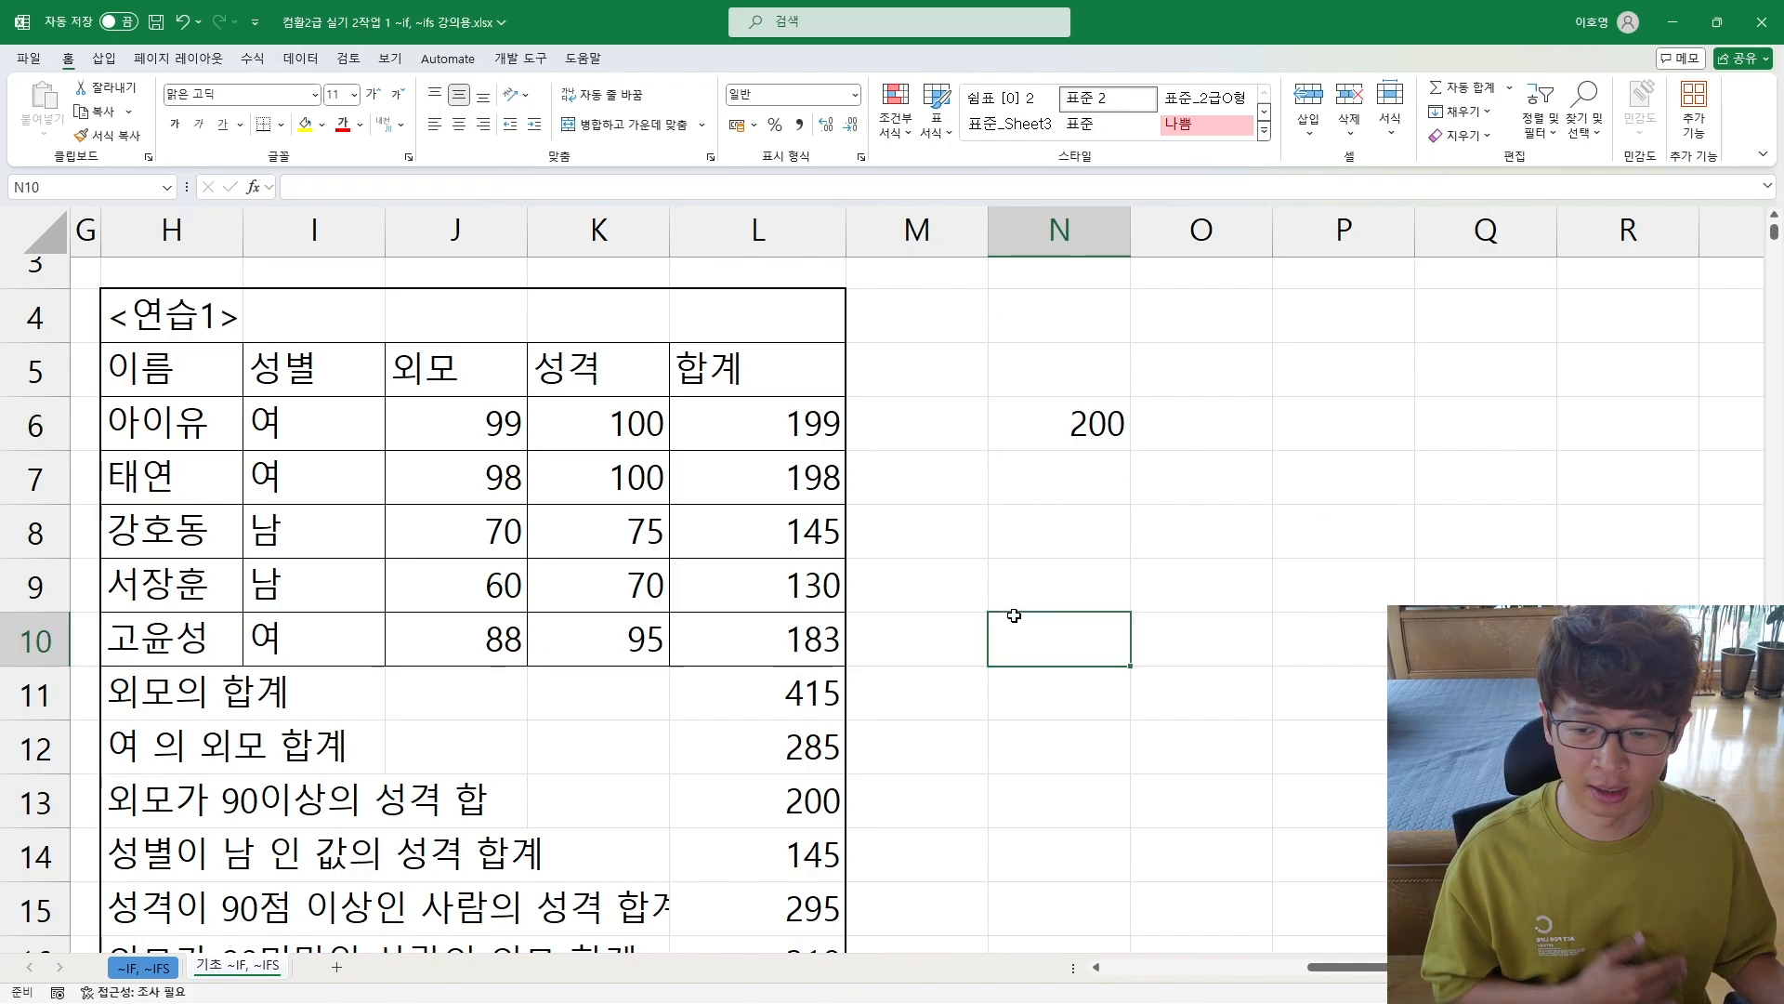
left_click(1024, 445)
left_click(1036, 467)
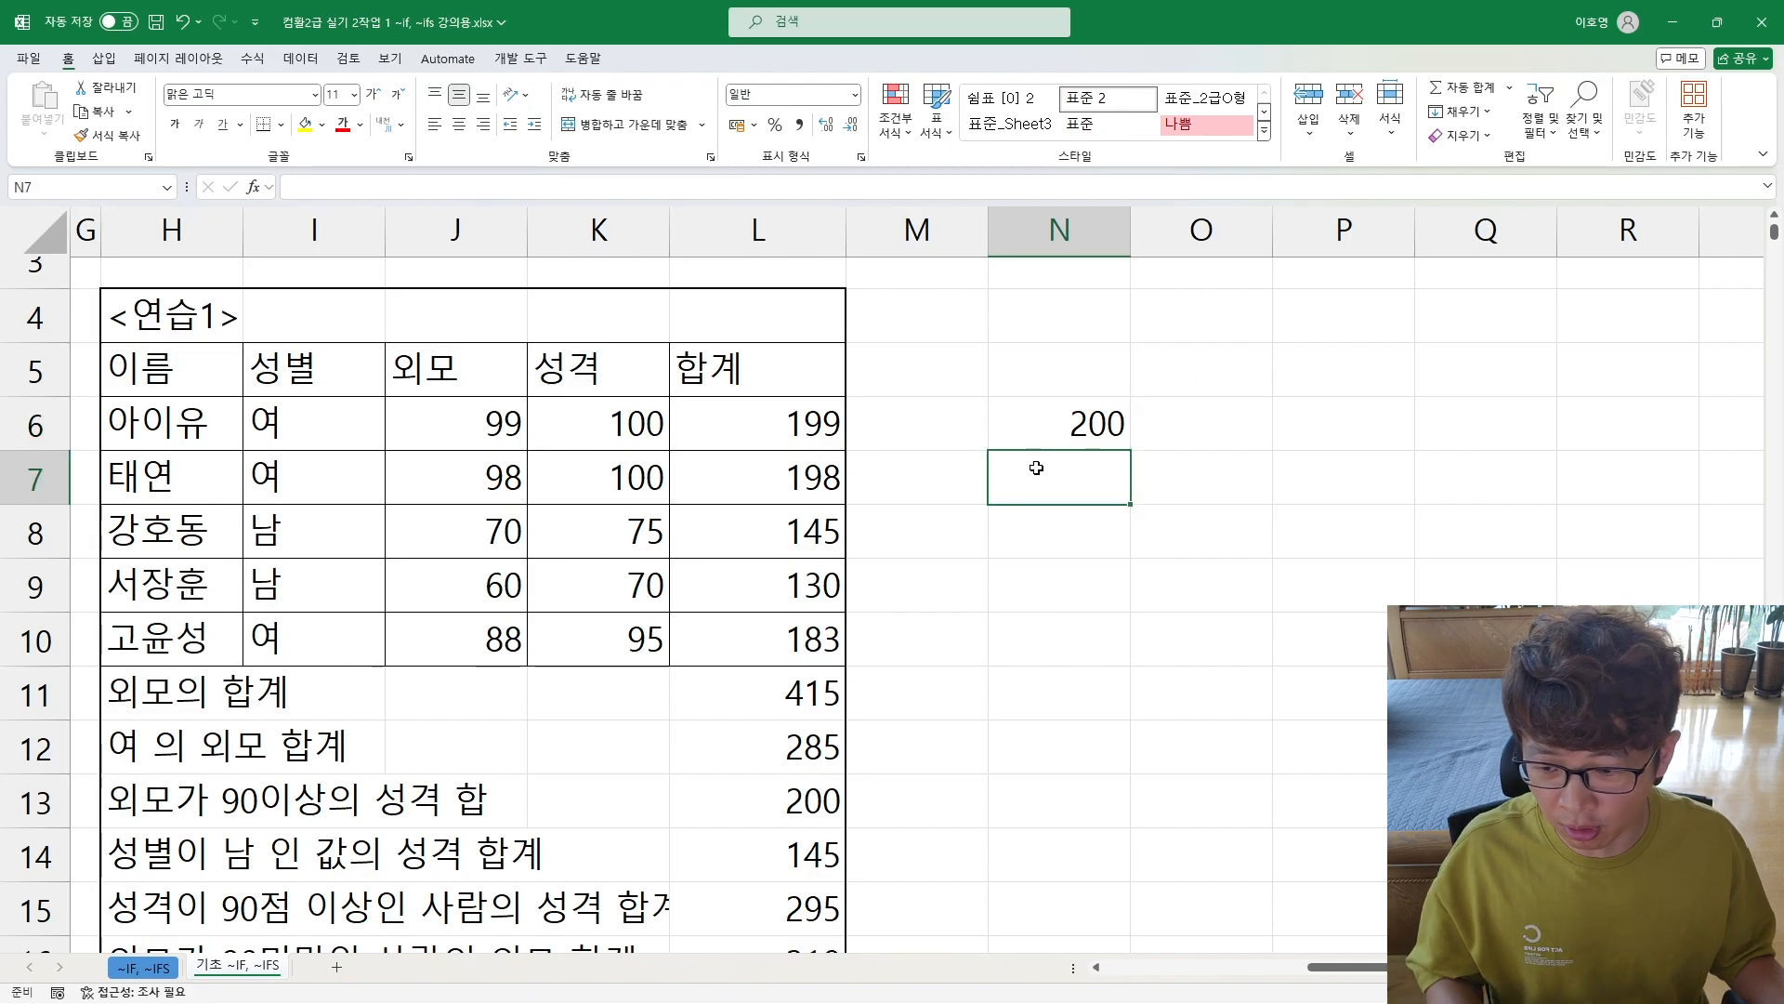
scroll(589, 635, "down", 1)
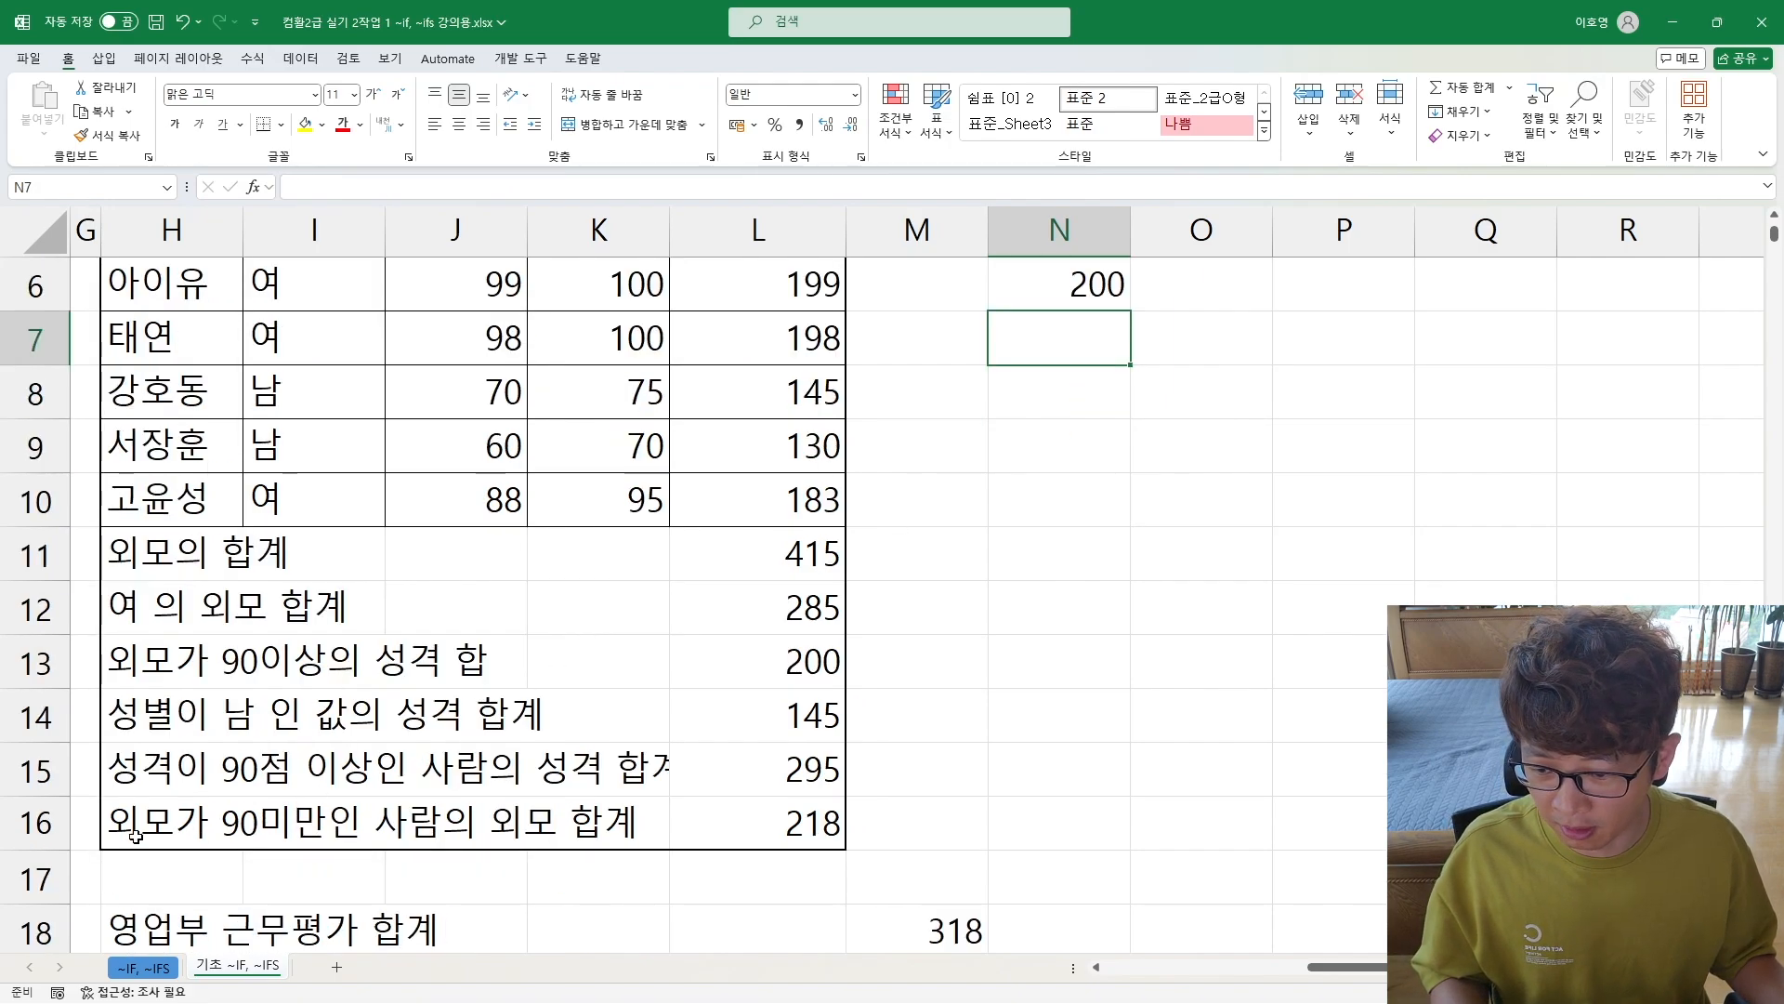
mouse_move(221, 833)
left_mouse_down()
mouse_move(186, 827)
mouse_move(56, 609)
left_mouse_up()
scroll(506, 466, "down", 2)
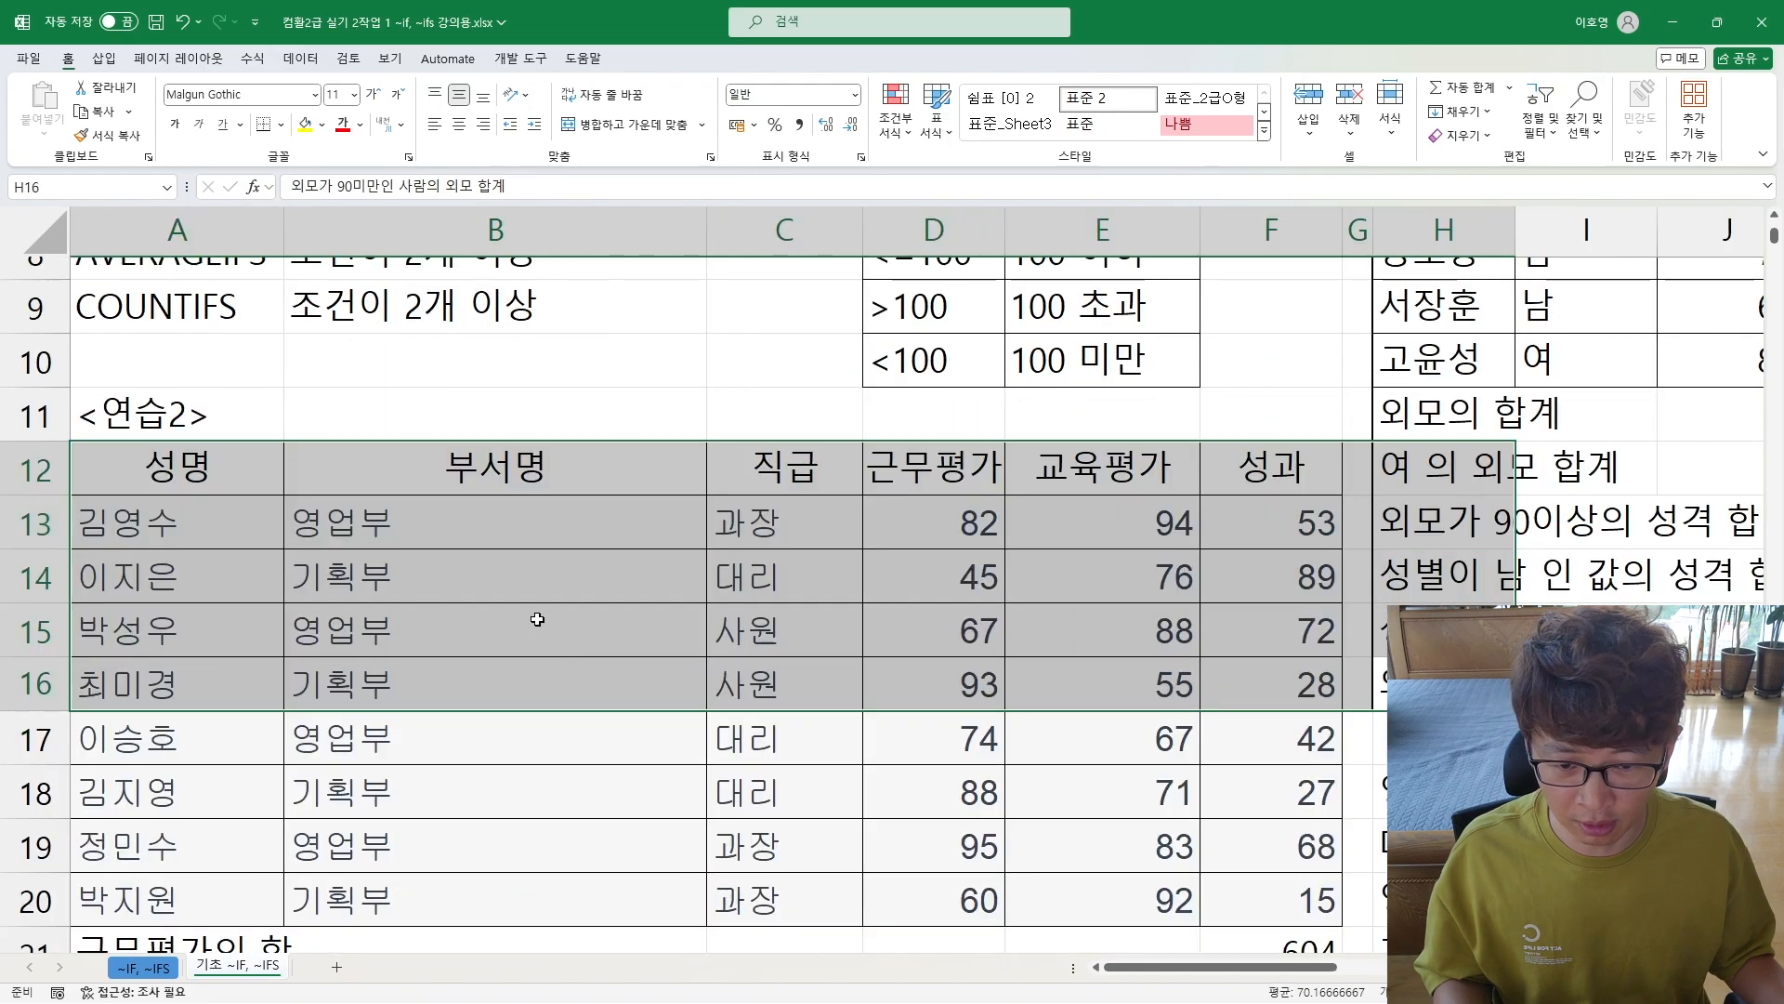
left_click(488, 548)
scroll(492, 554, "down", 1)
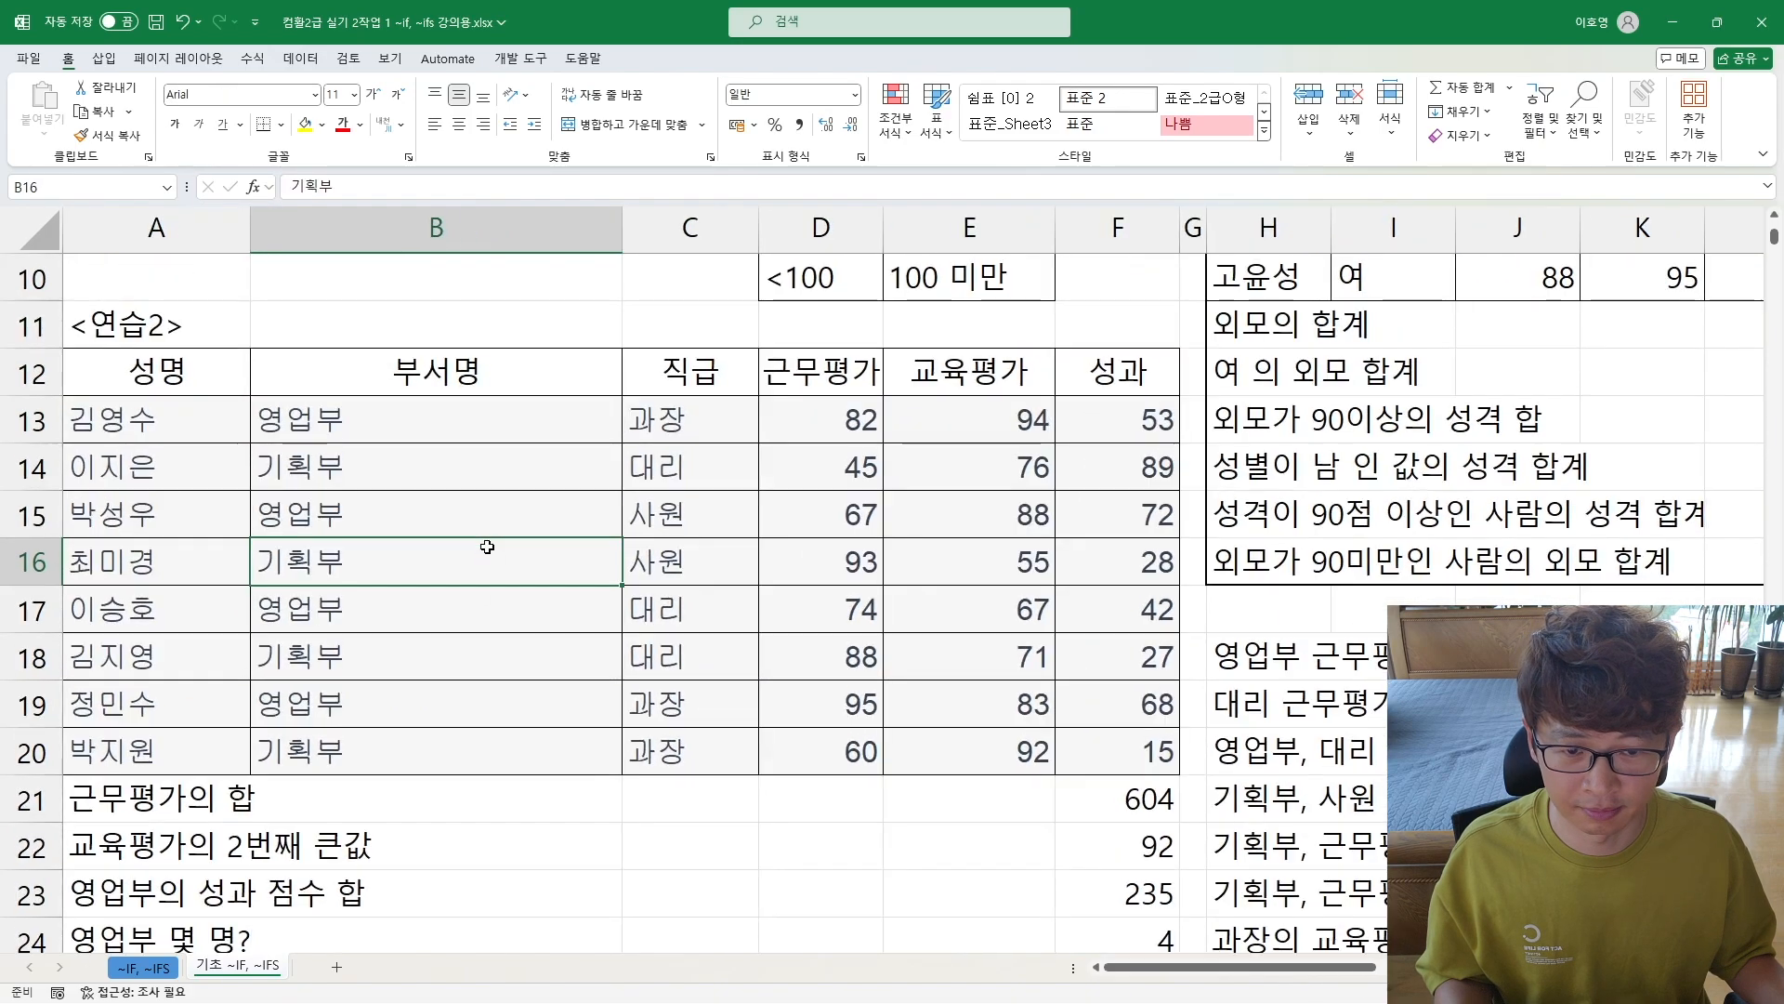
left_click(657, 414)
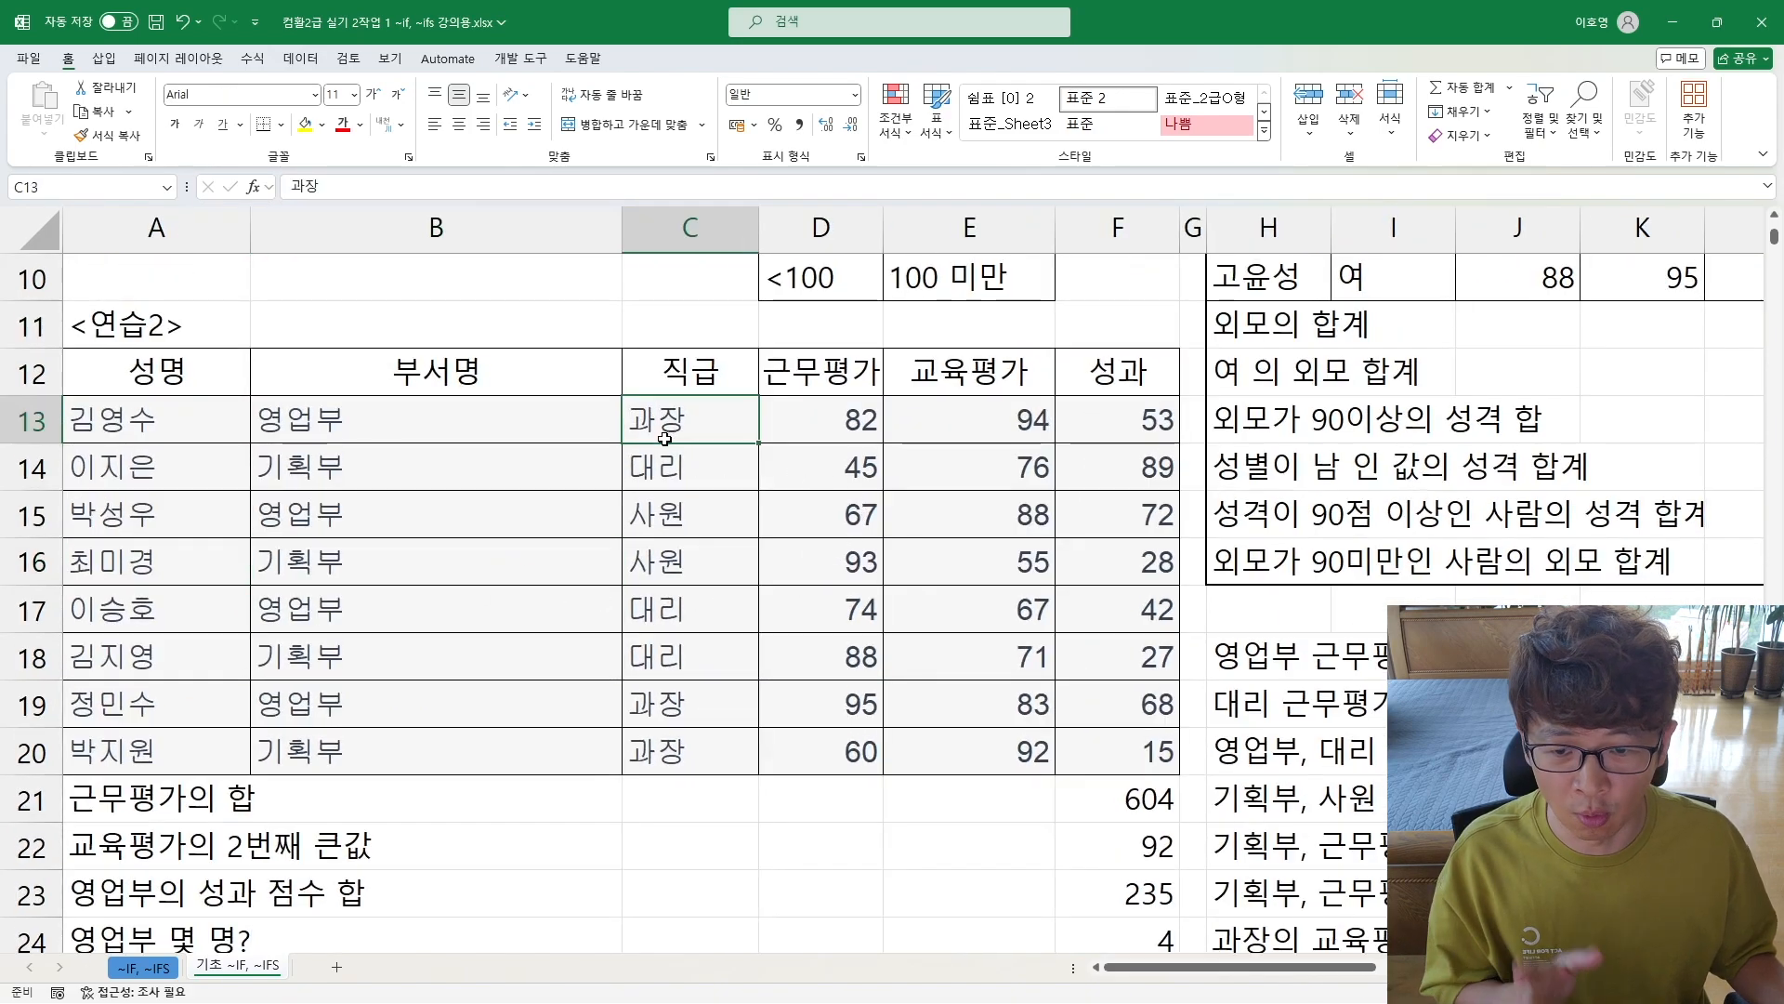
left_click_drag(817, 415, 822, 471)
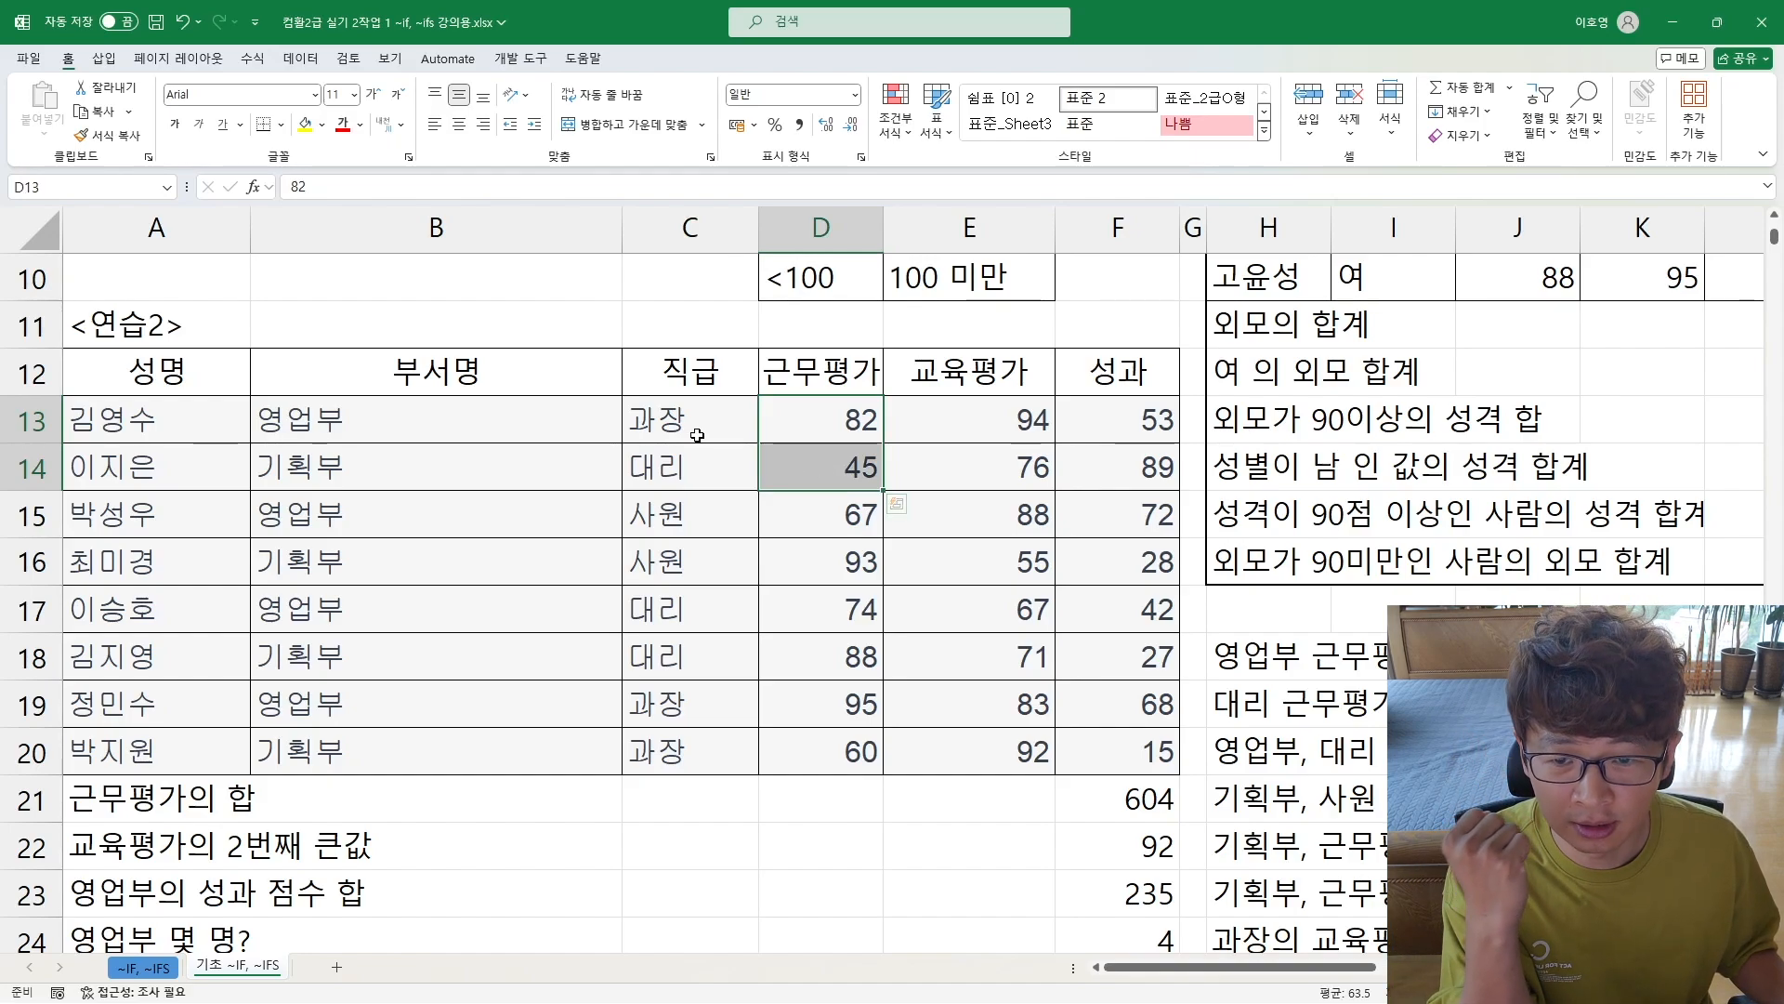
left_click_drag(695, 417, 694, 468)
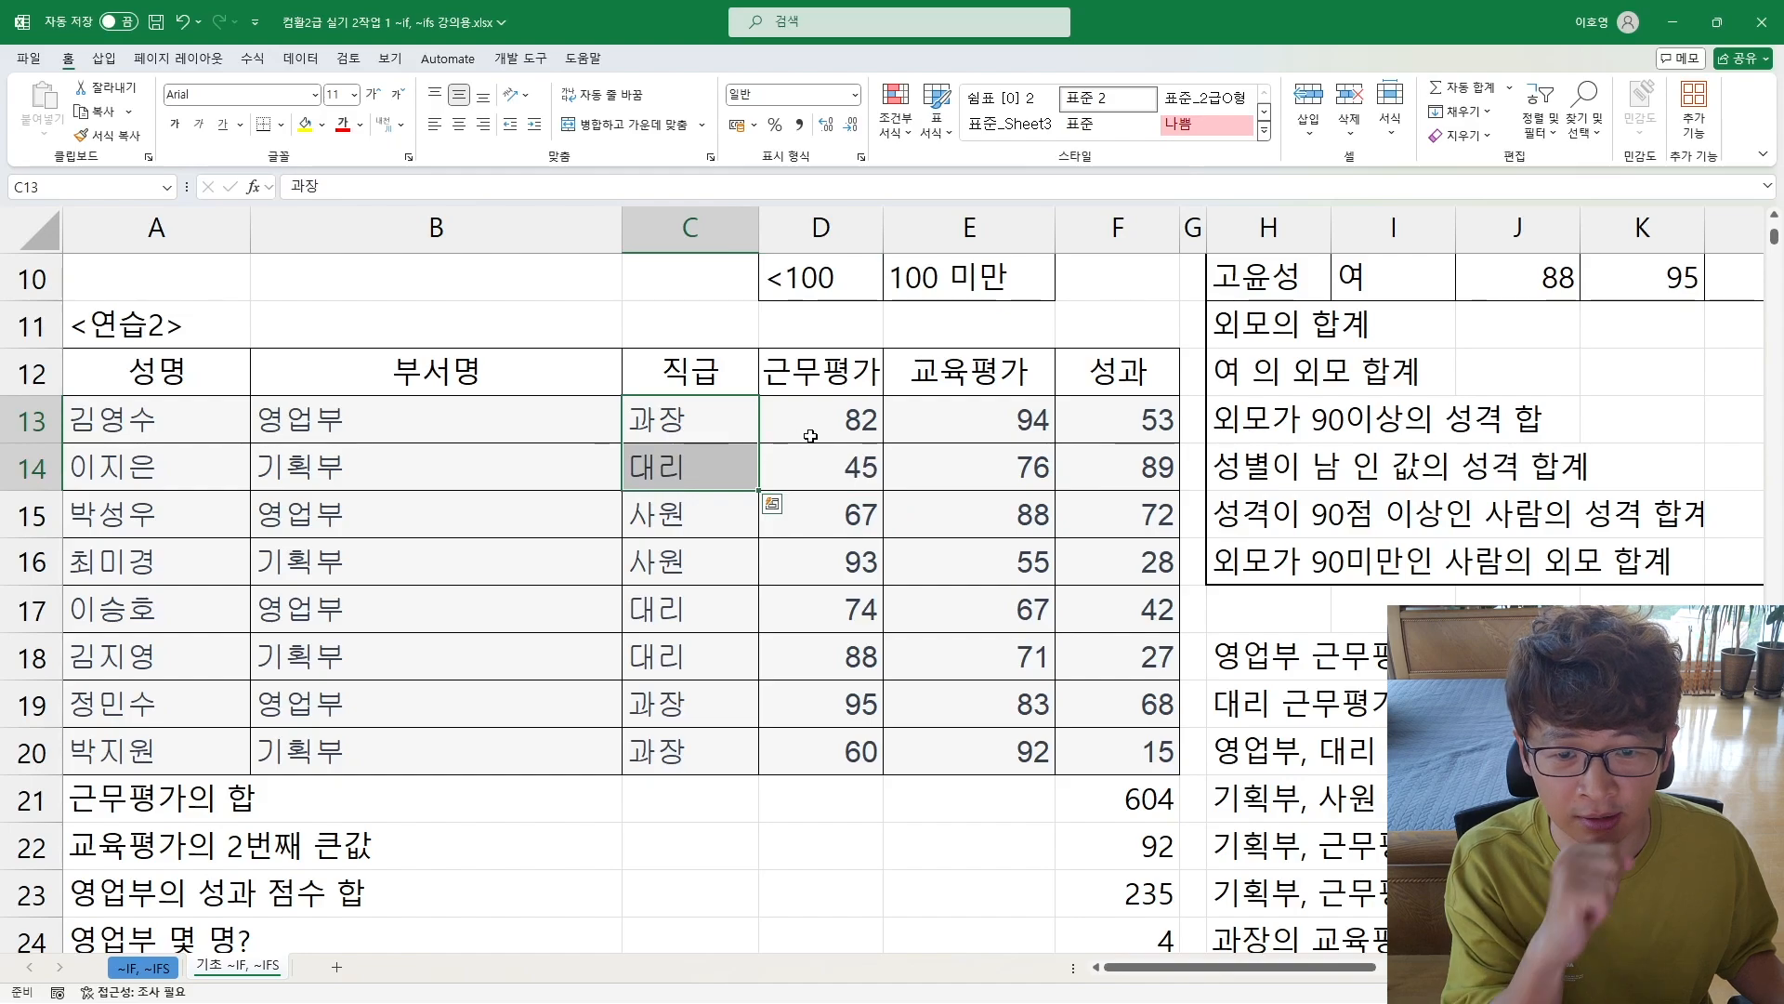
left_click_drag(845, 418, 827, 469)
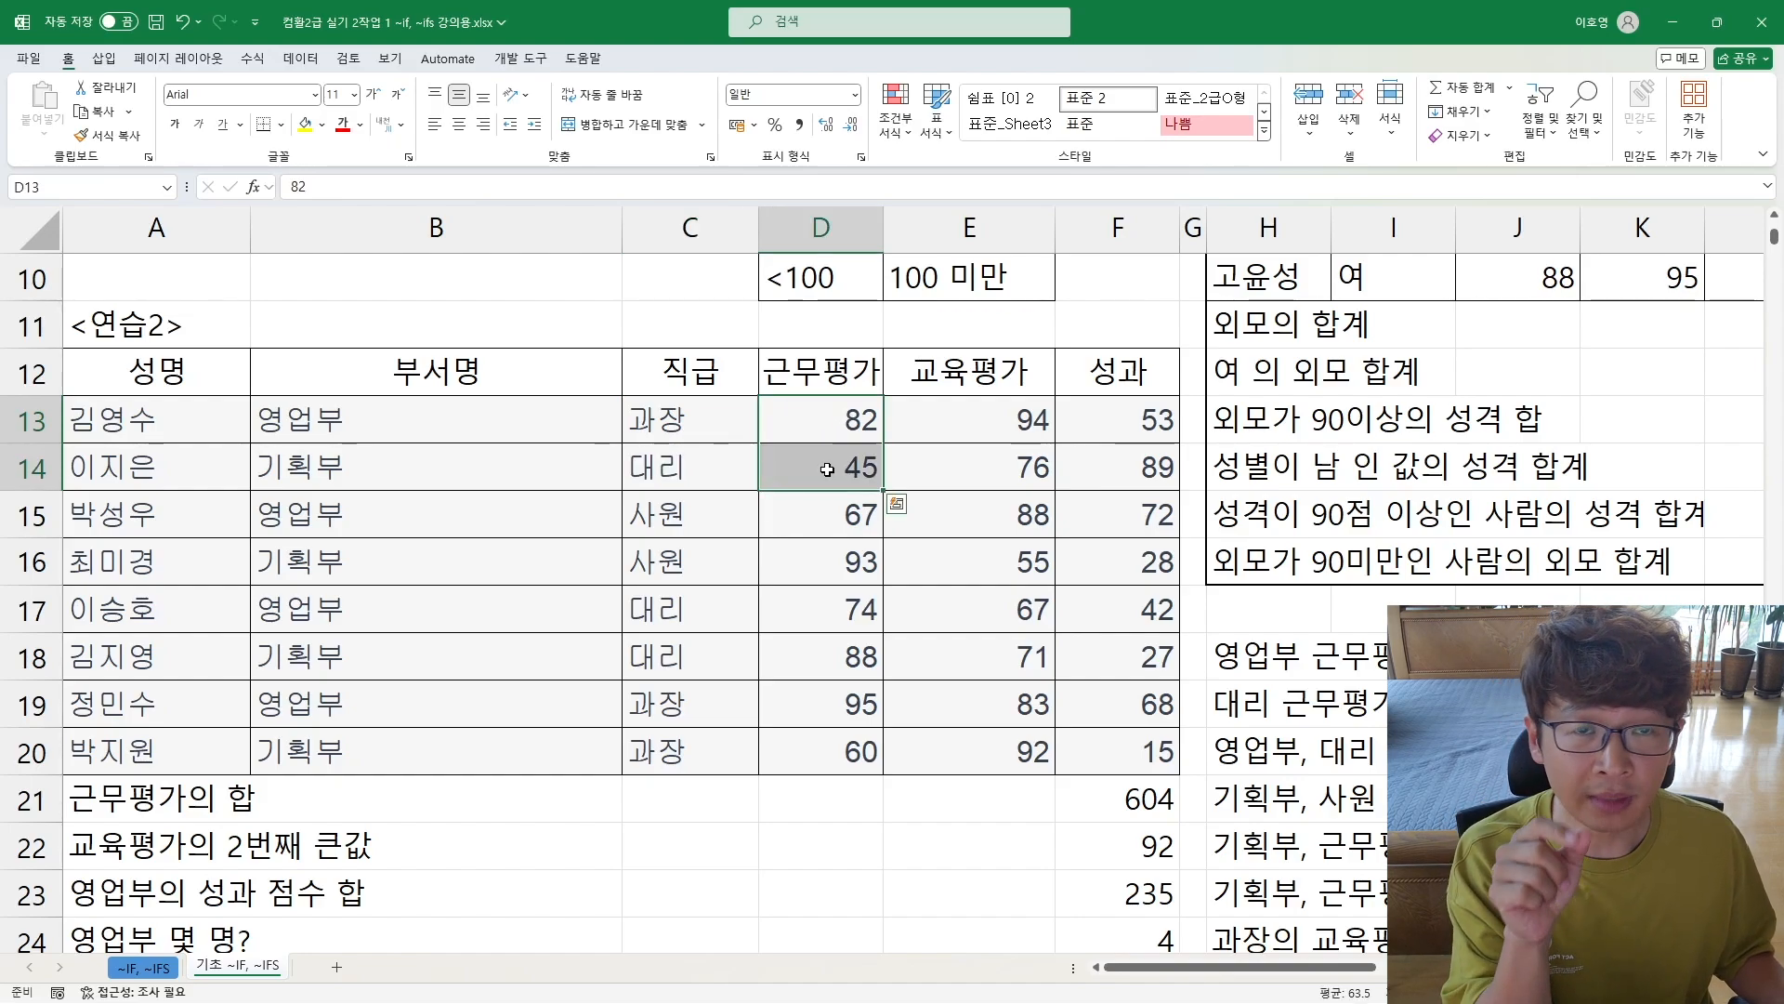
Step: Start a SUMIFS formula in B11, above the <연습2> table, with the 성과 scores F13:F20 as sum range
left_click(494, 334)
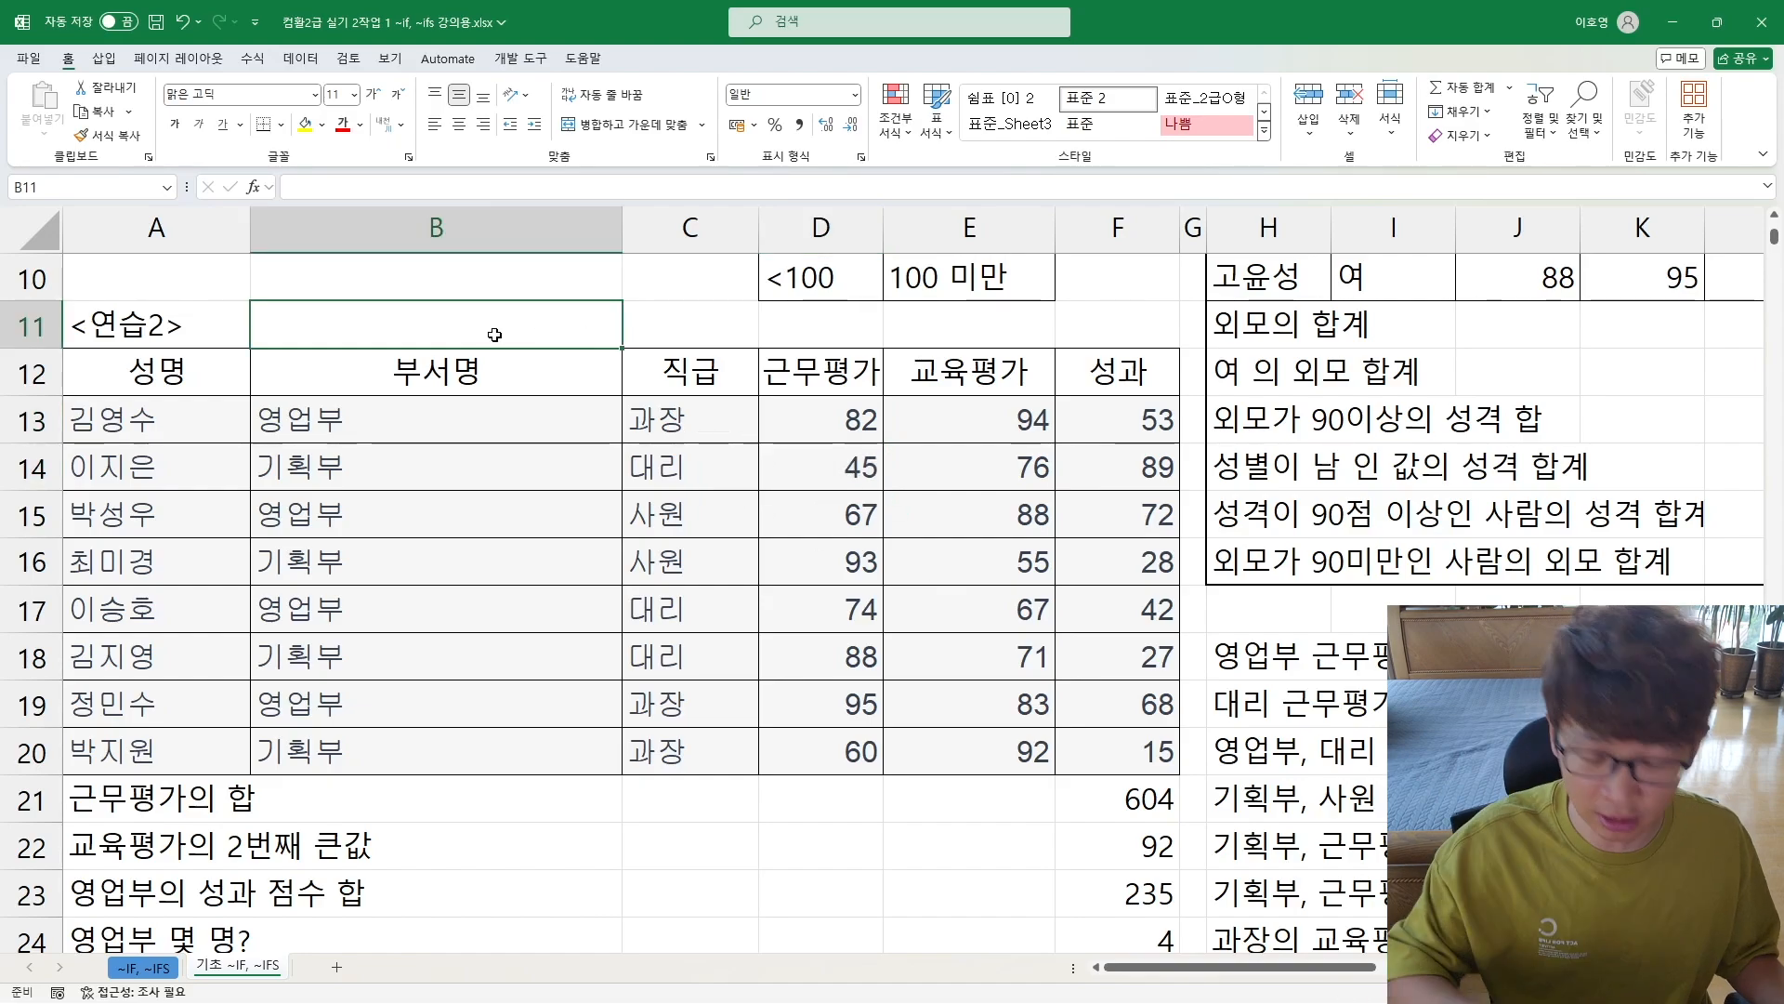
type("=녀ㅡ")
key("BackSpace")
key("BackSpace")
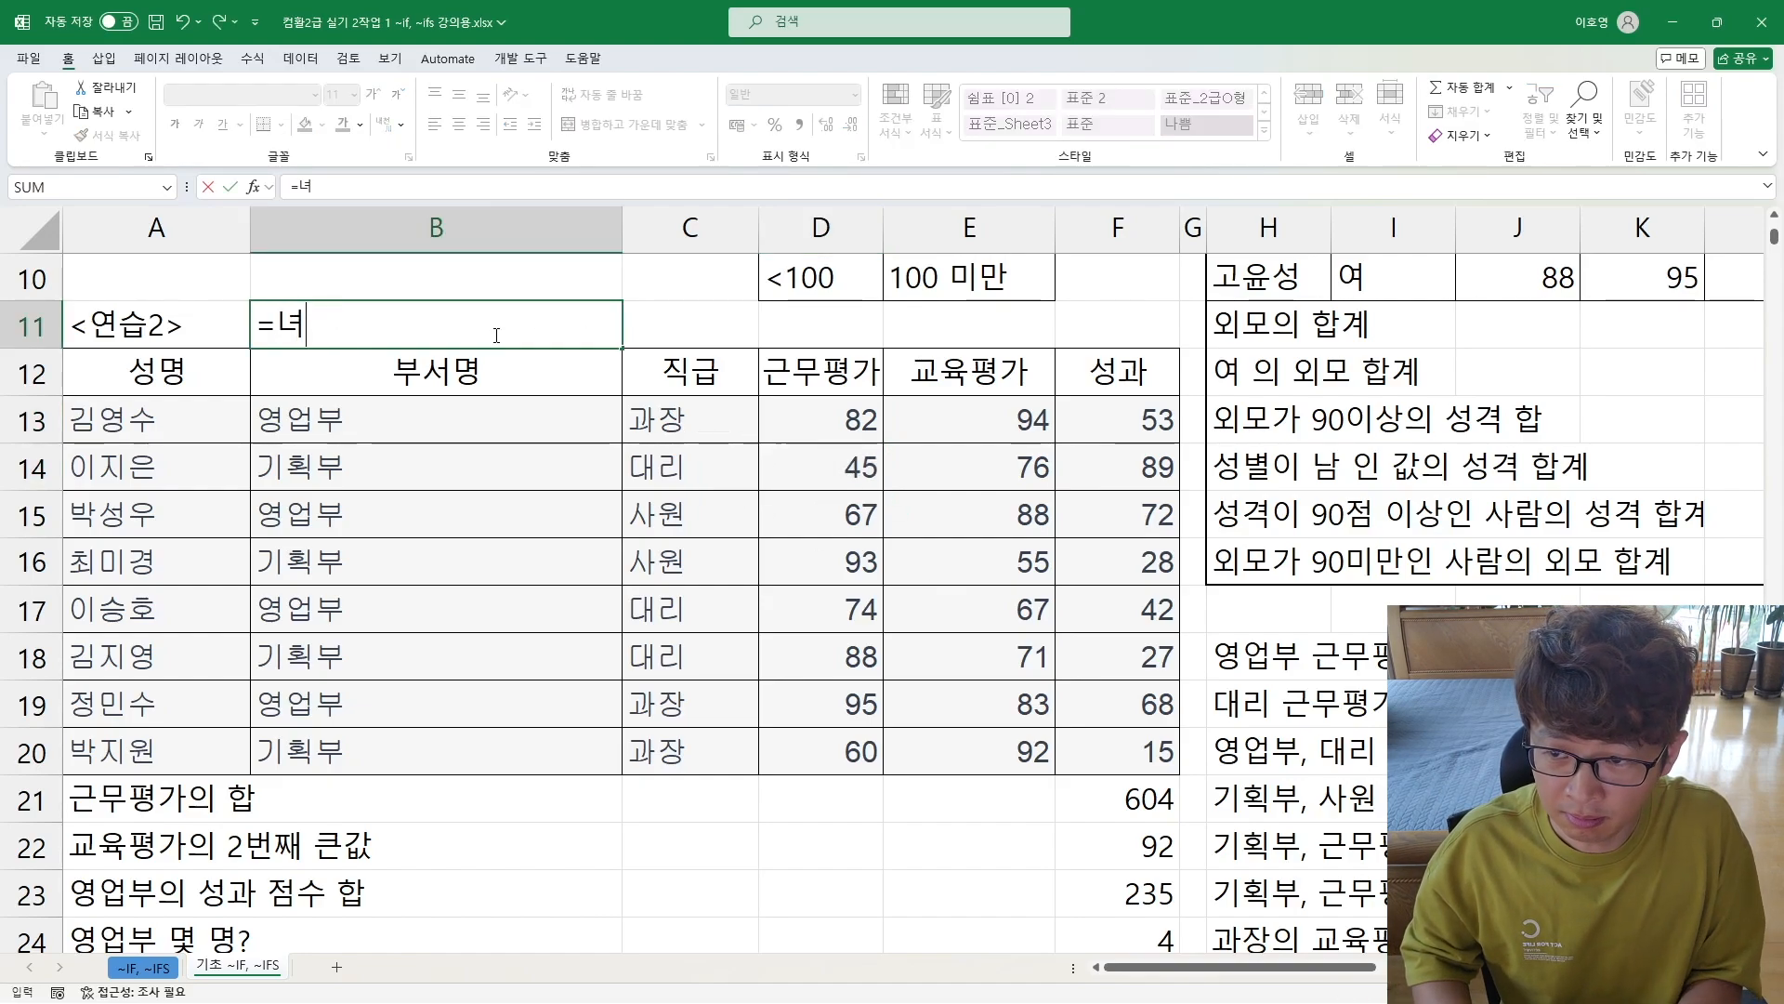
key("Hangul")
type("sumifs")
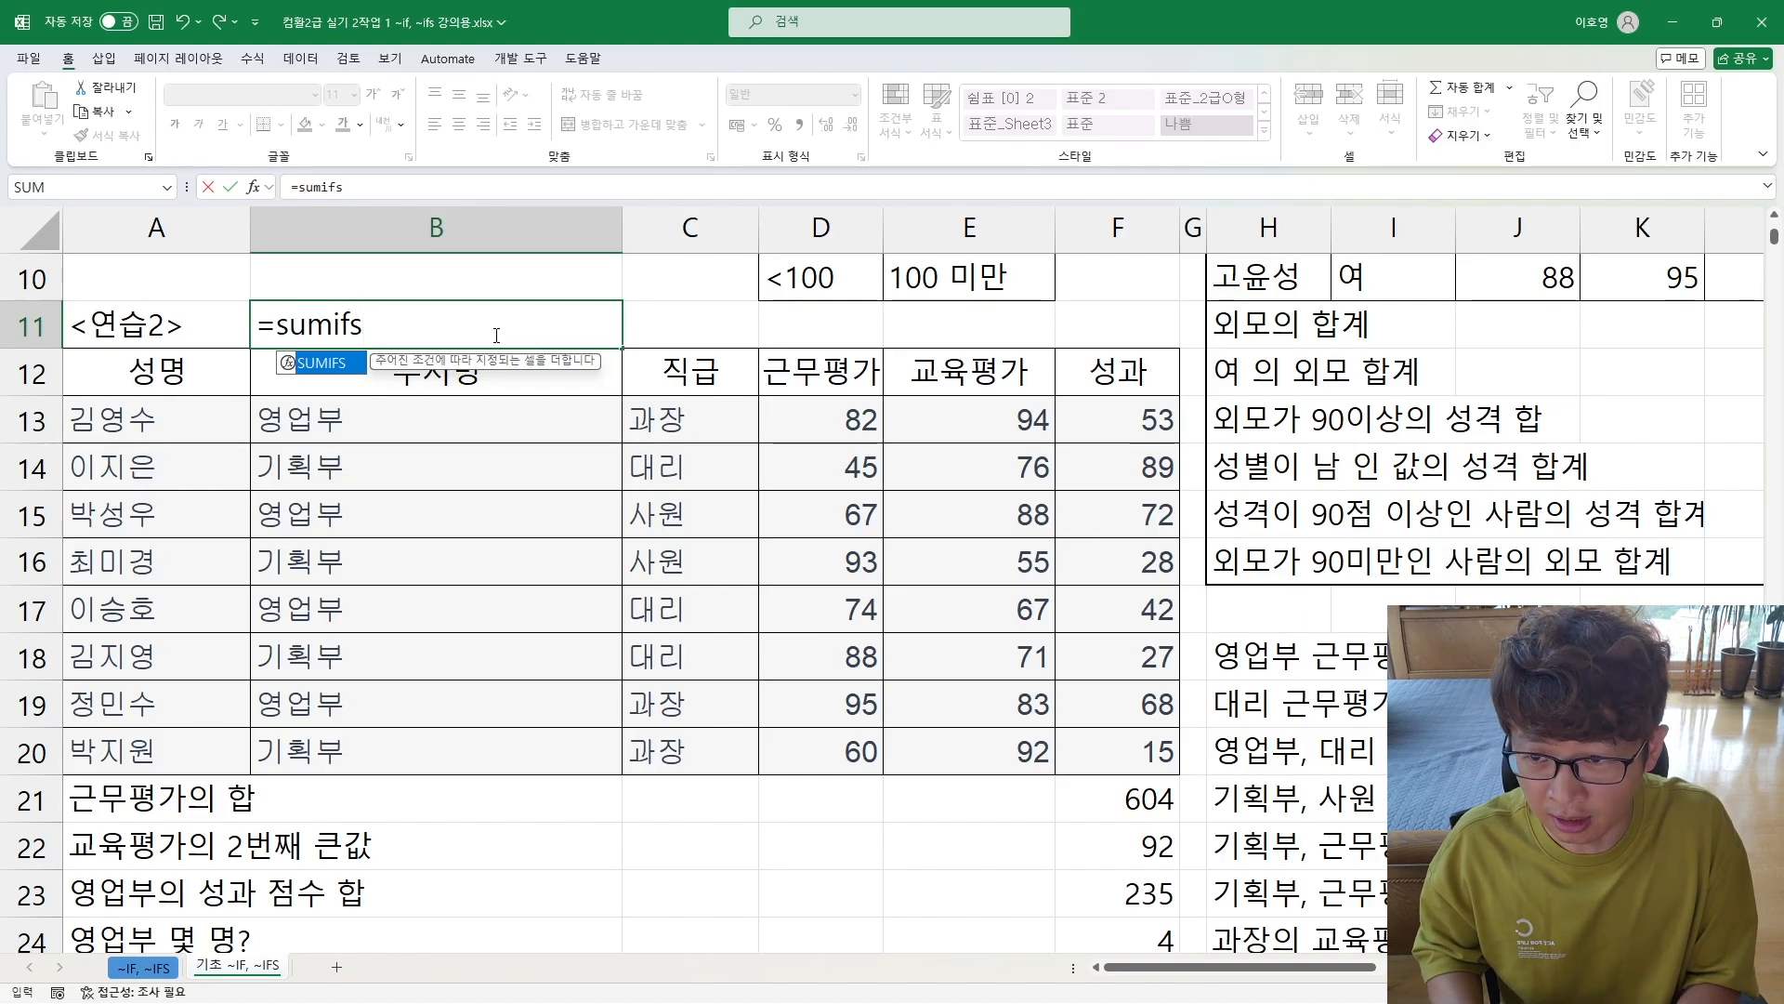
type("(")
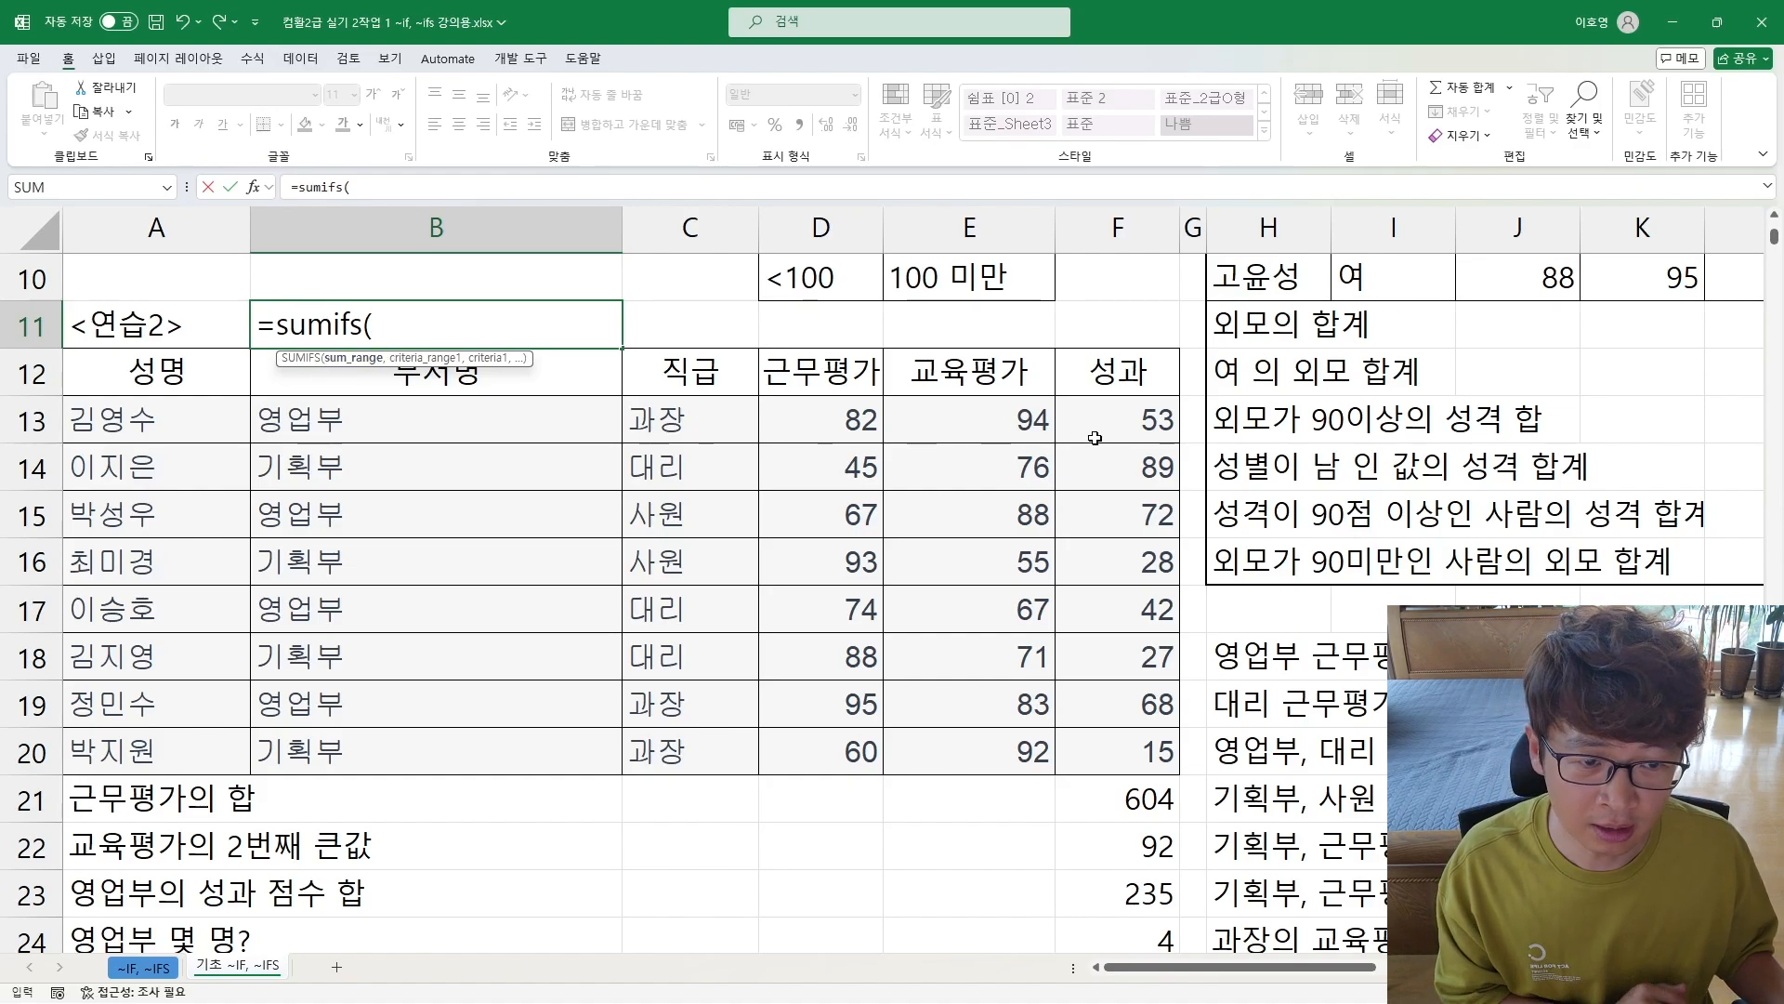
left_click_drag(1107, 423, 1091, 746)
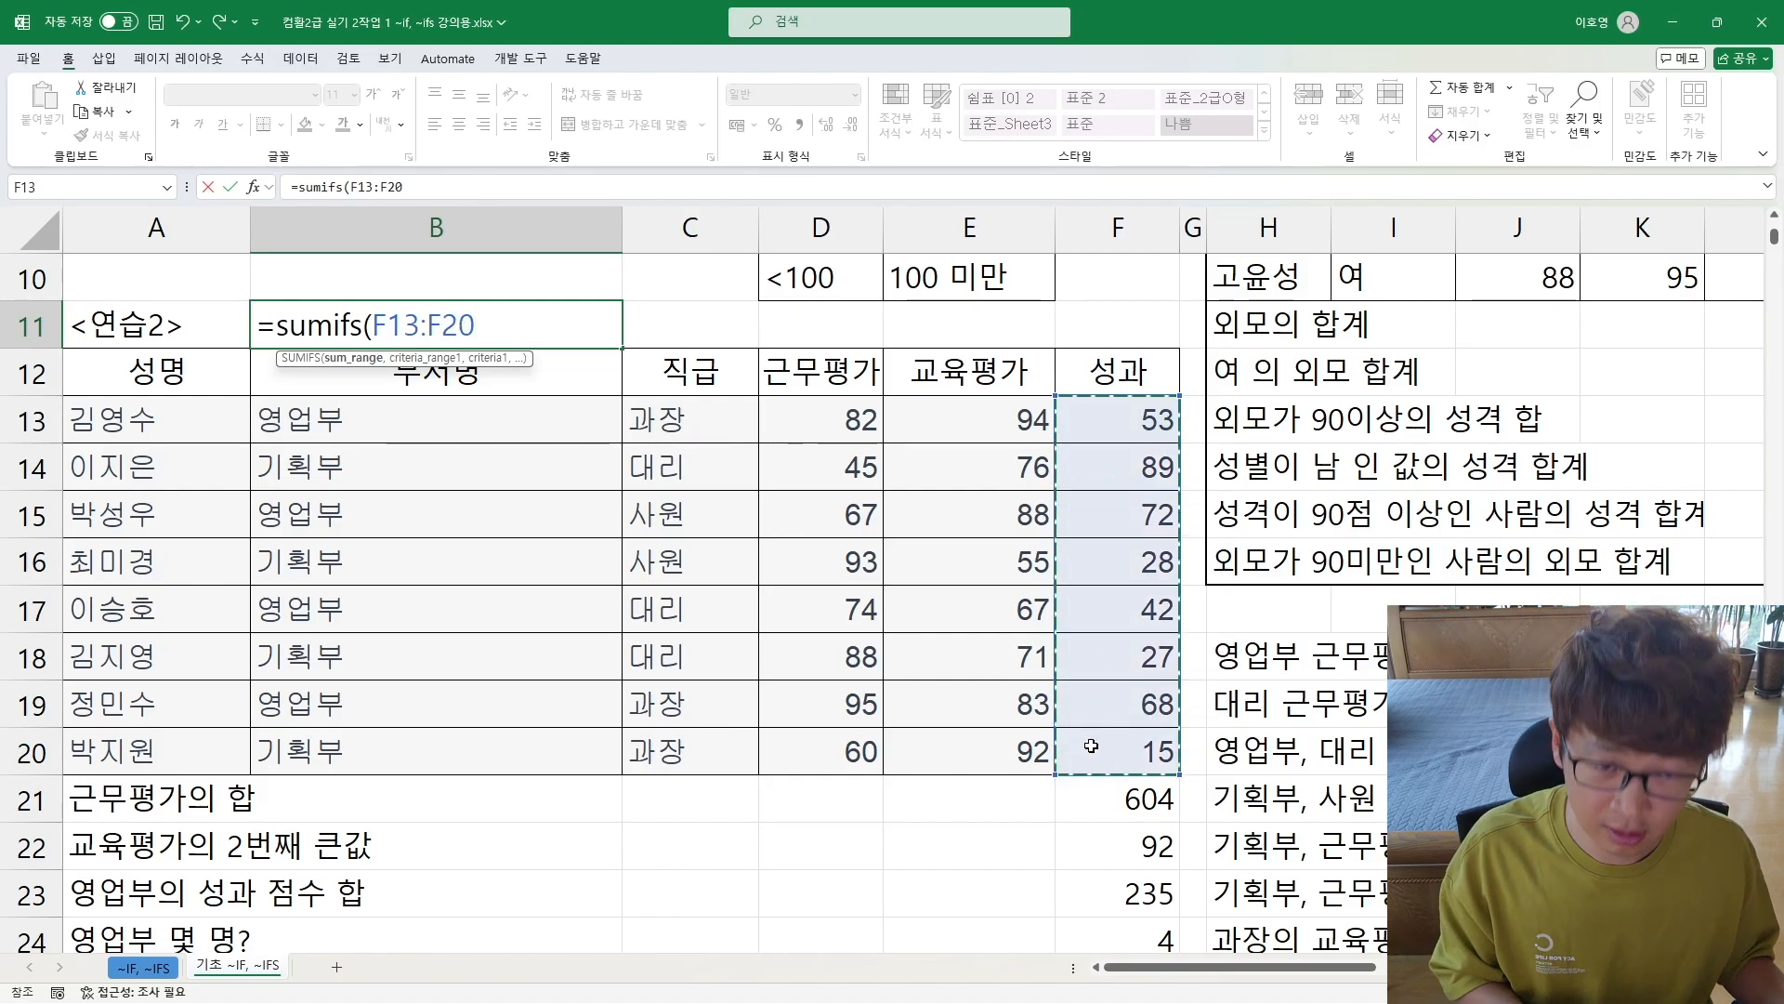
type(",")
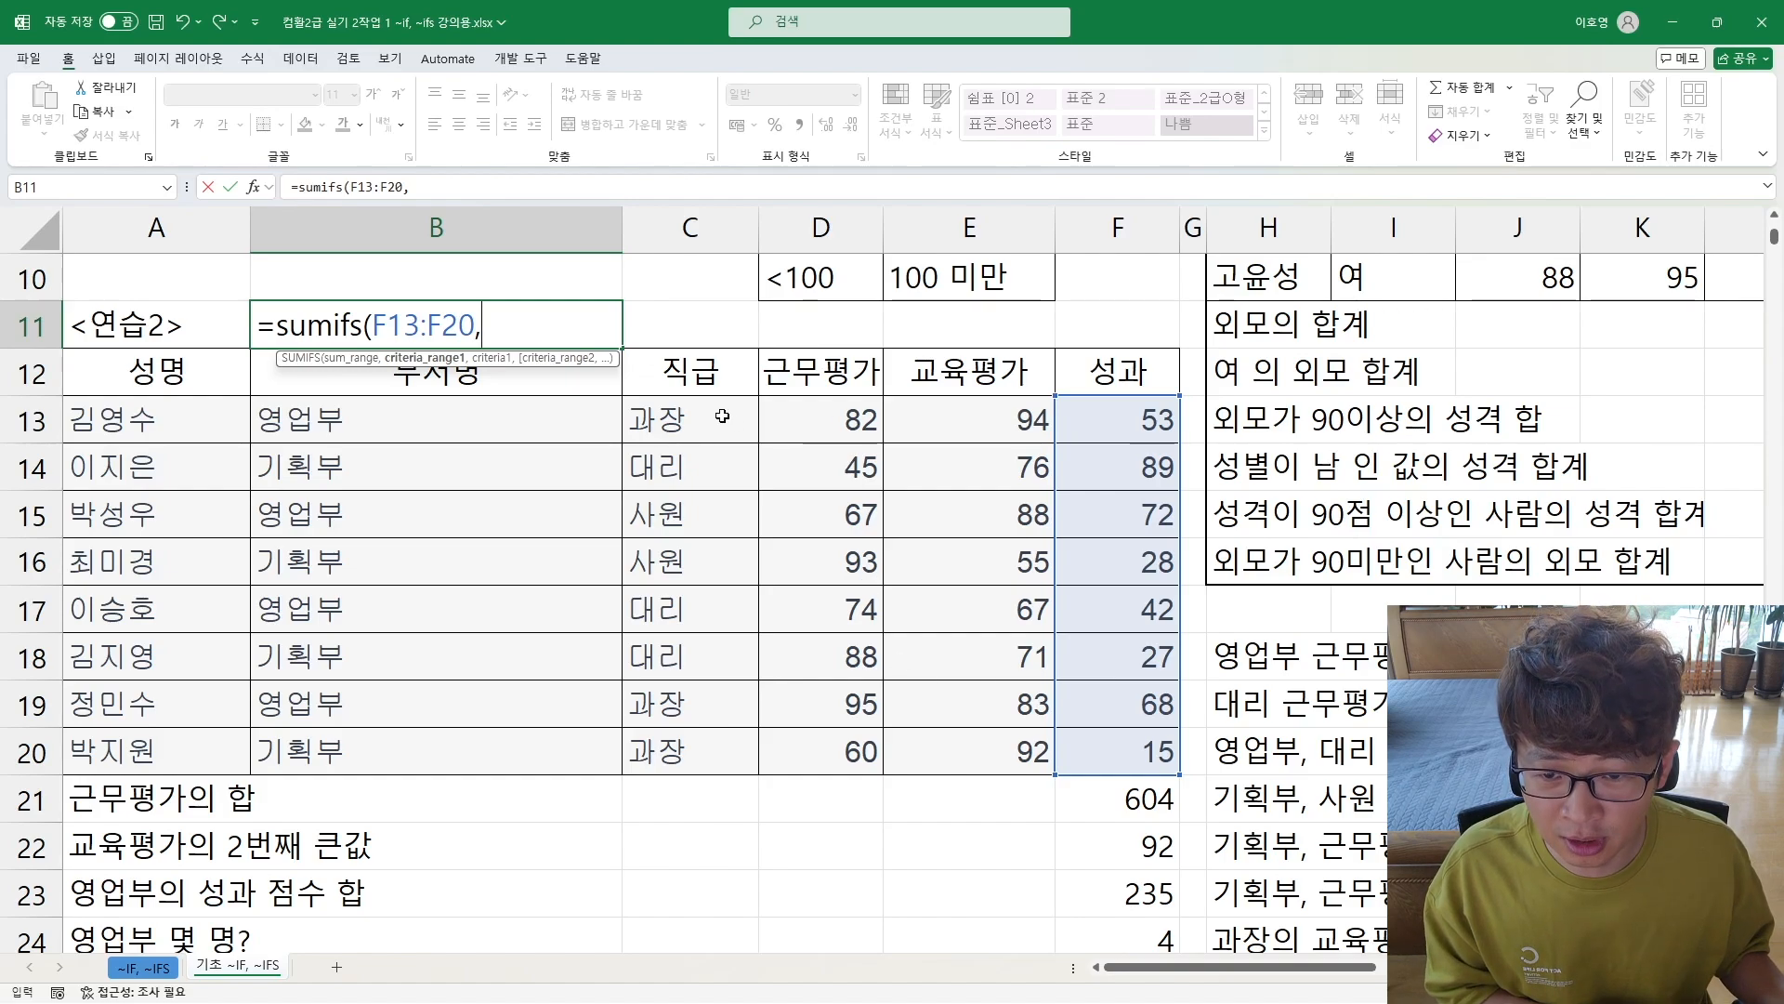
Step: Add the first SUMIFS condition, with the 직급 cells C13:C20 as criteria range and "과장" as criterion
left_click_drag(722, 417, 644, 740)
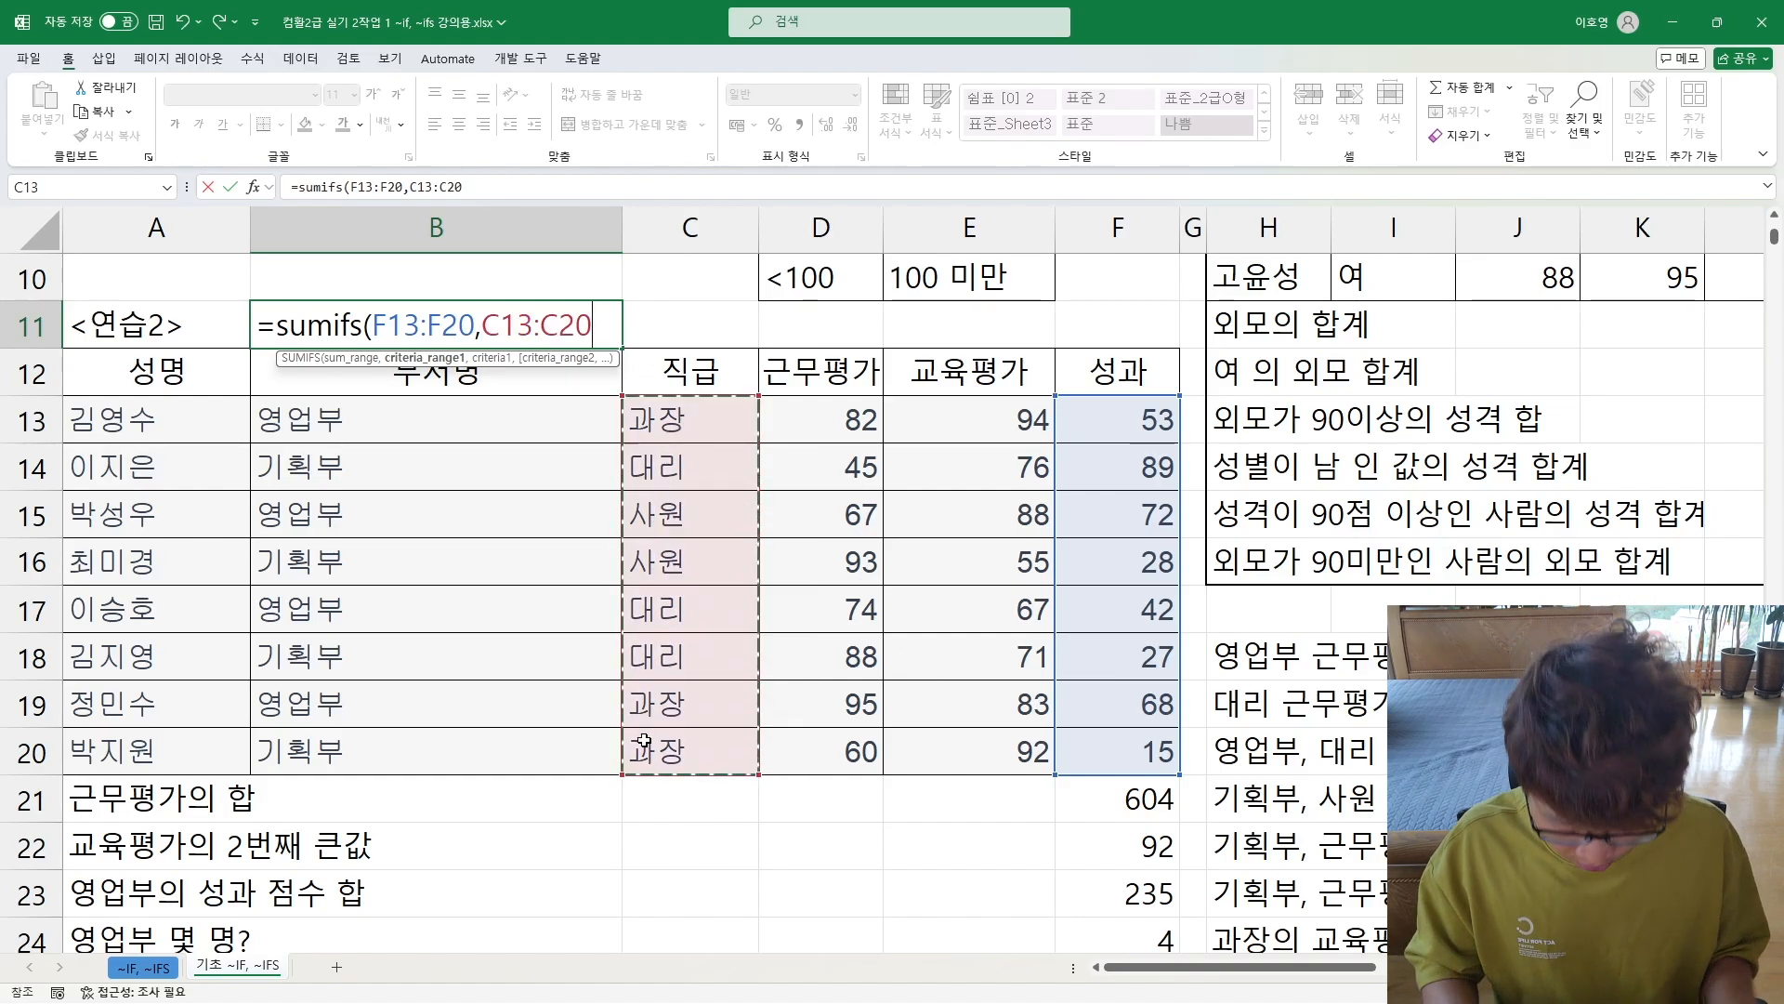
type(",\"")
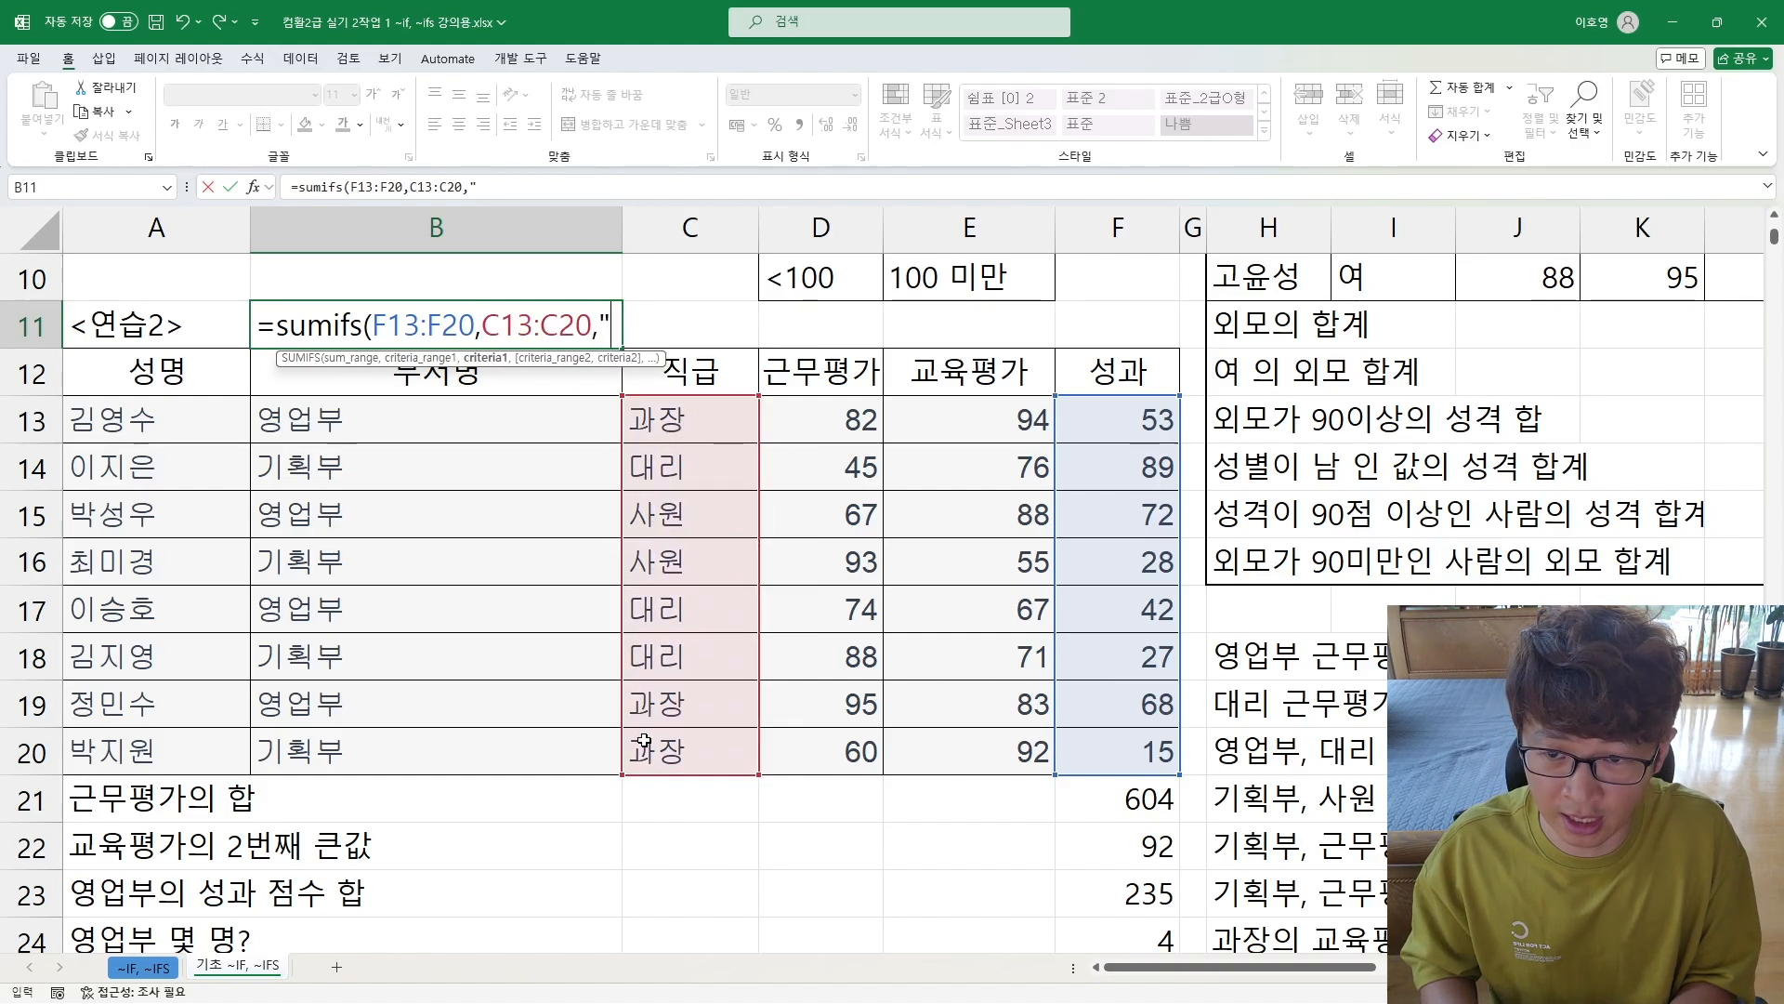
type("과장")
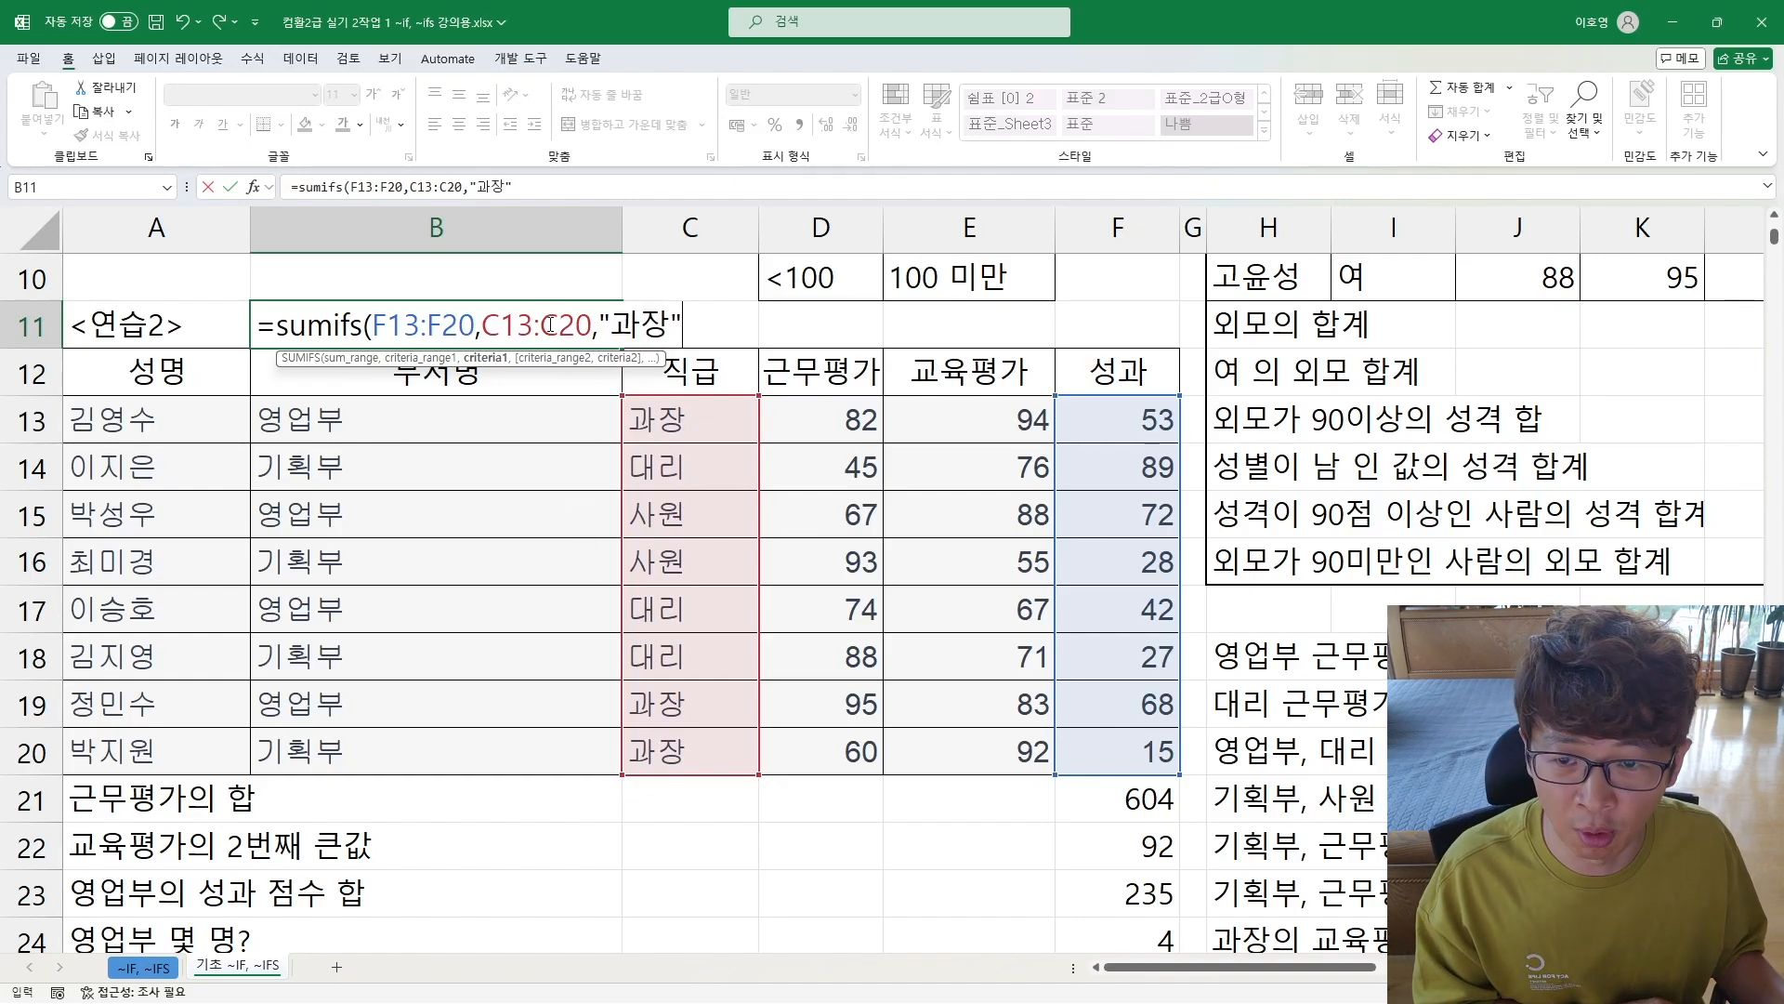
left_click(619, 323)
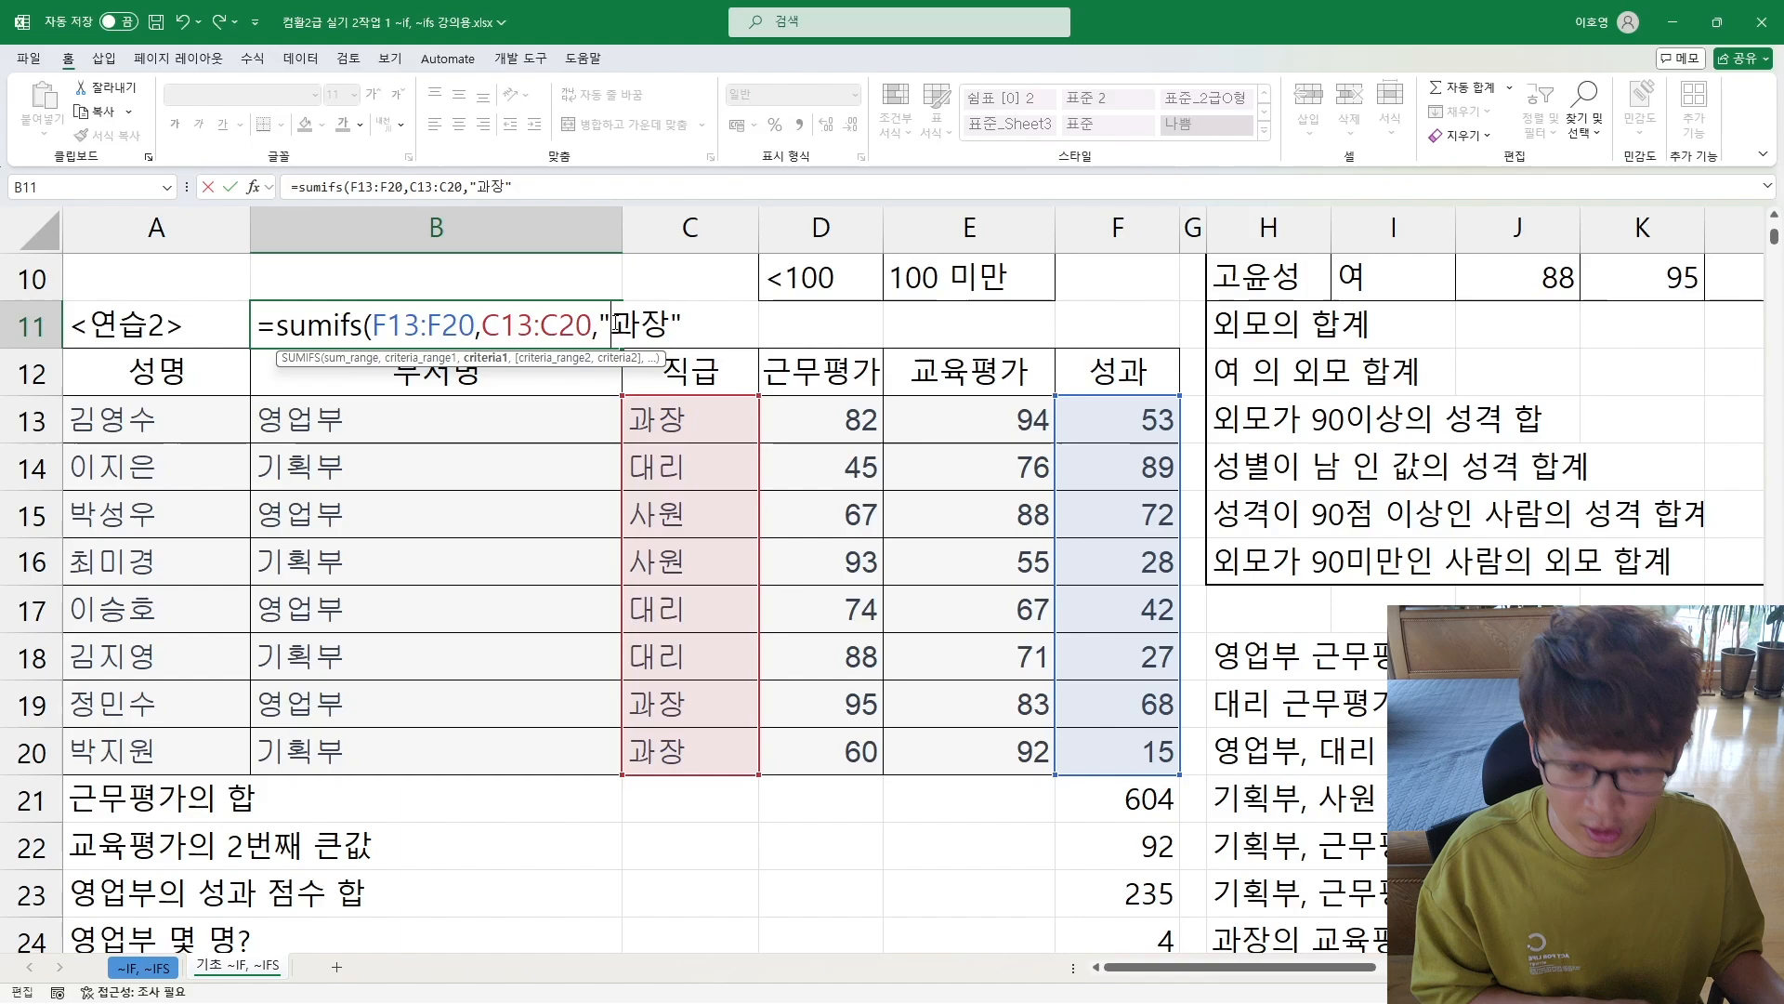
type("=")
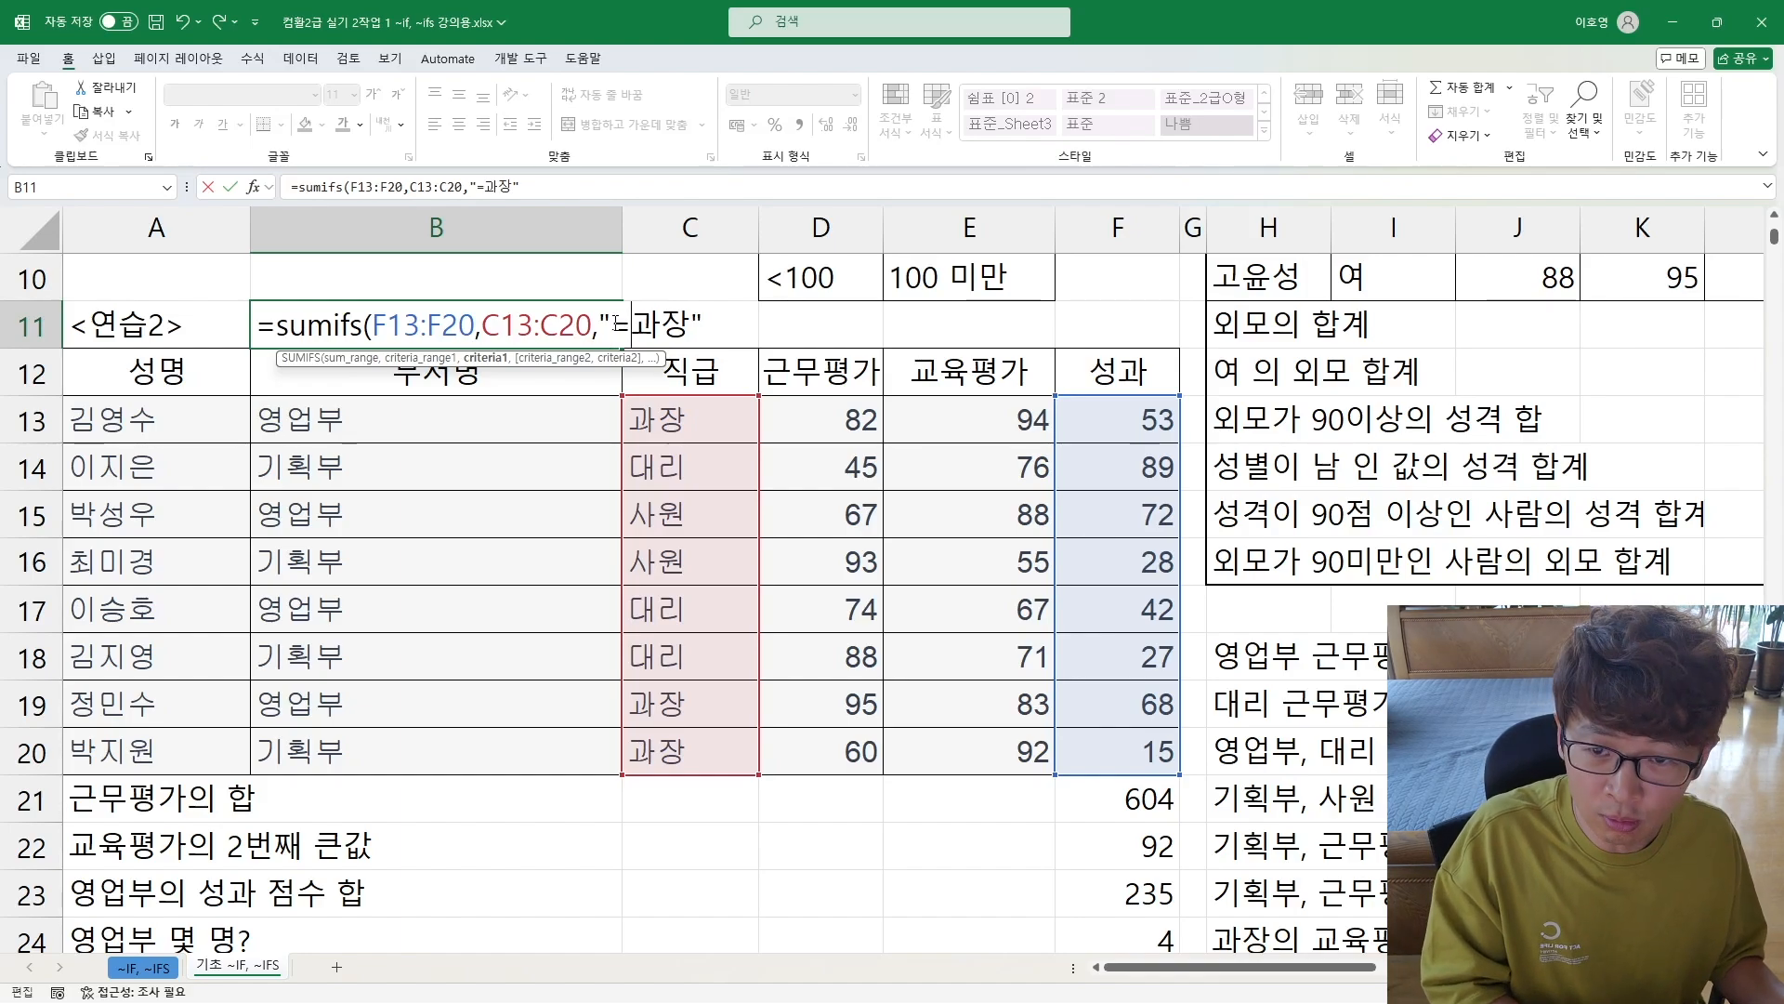
key("BackSpace")
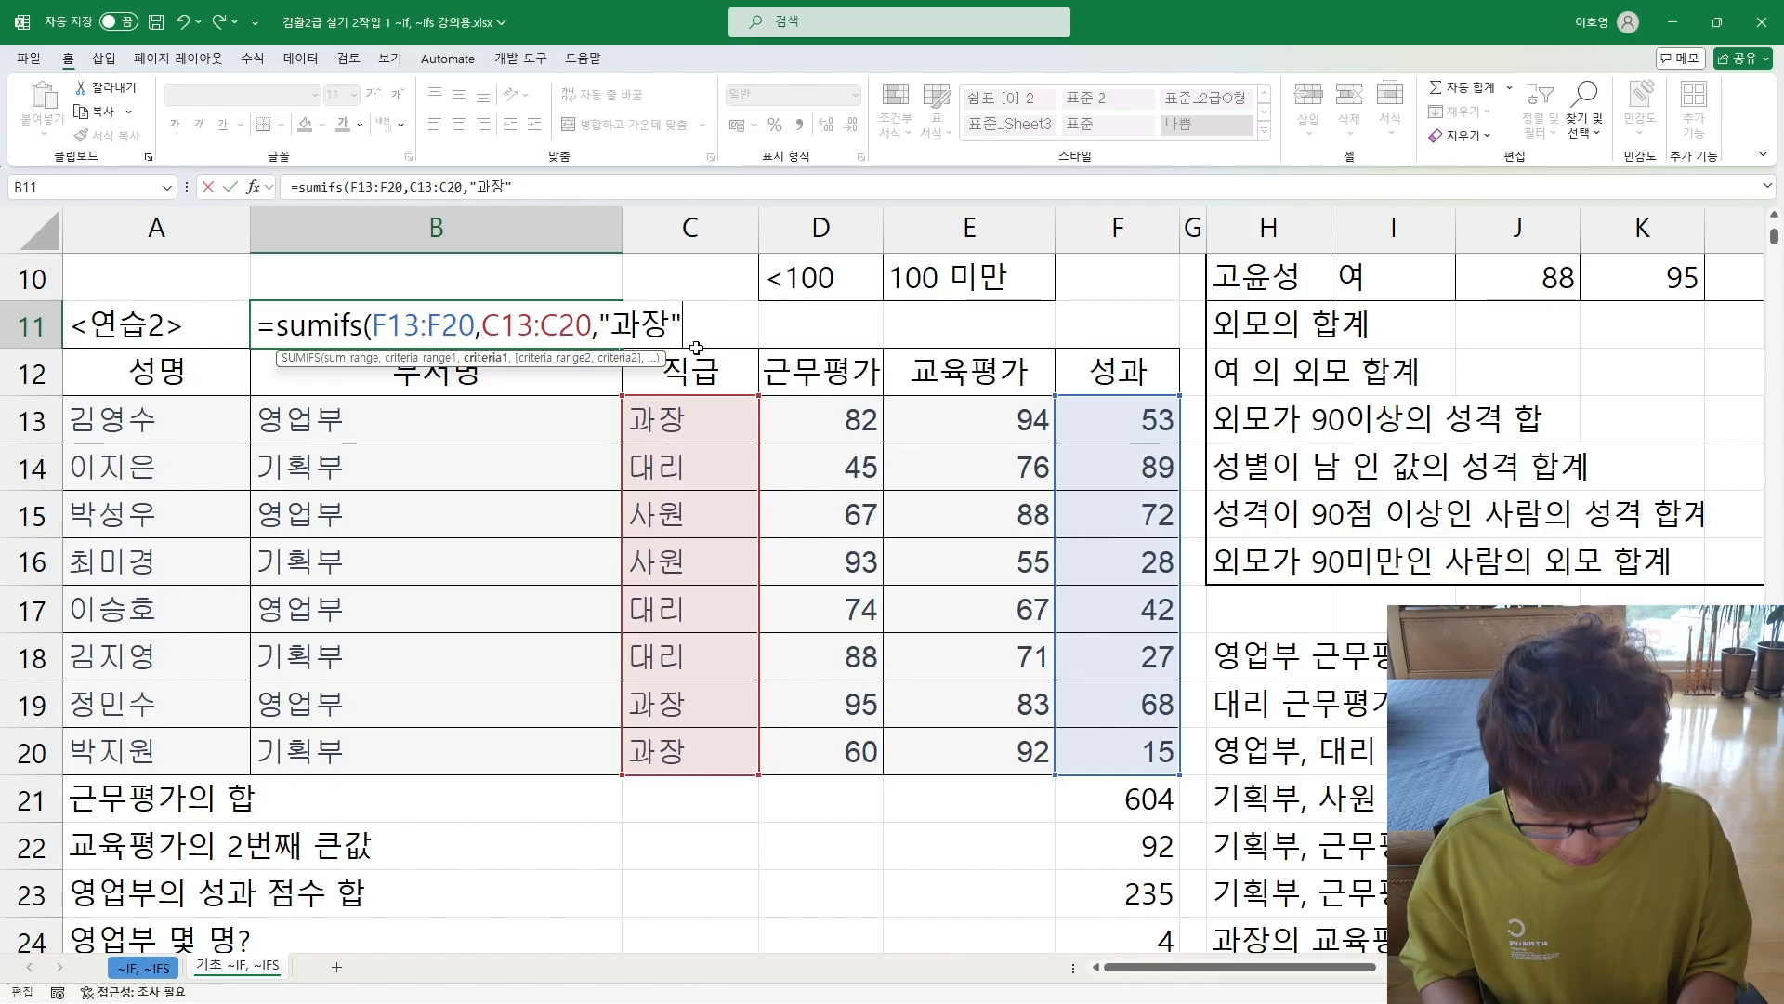
type(",")
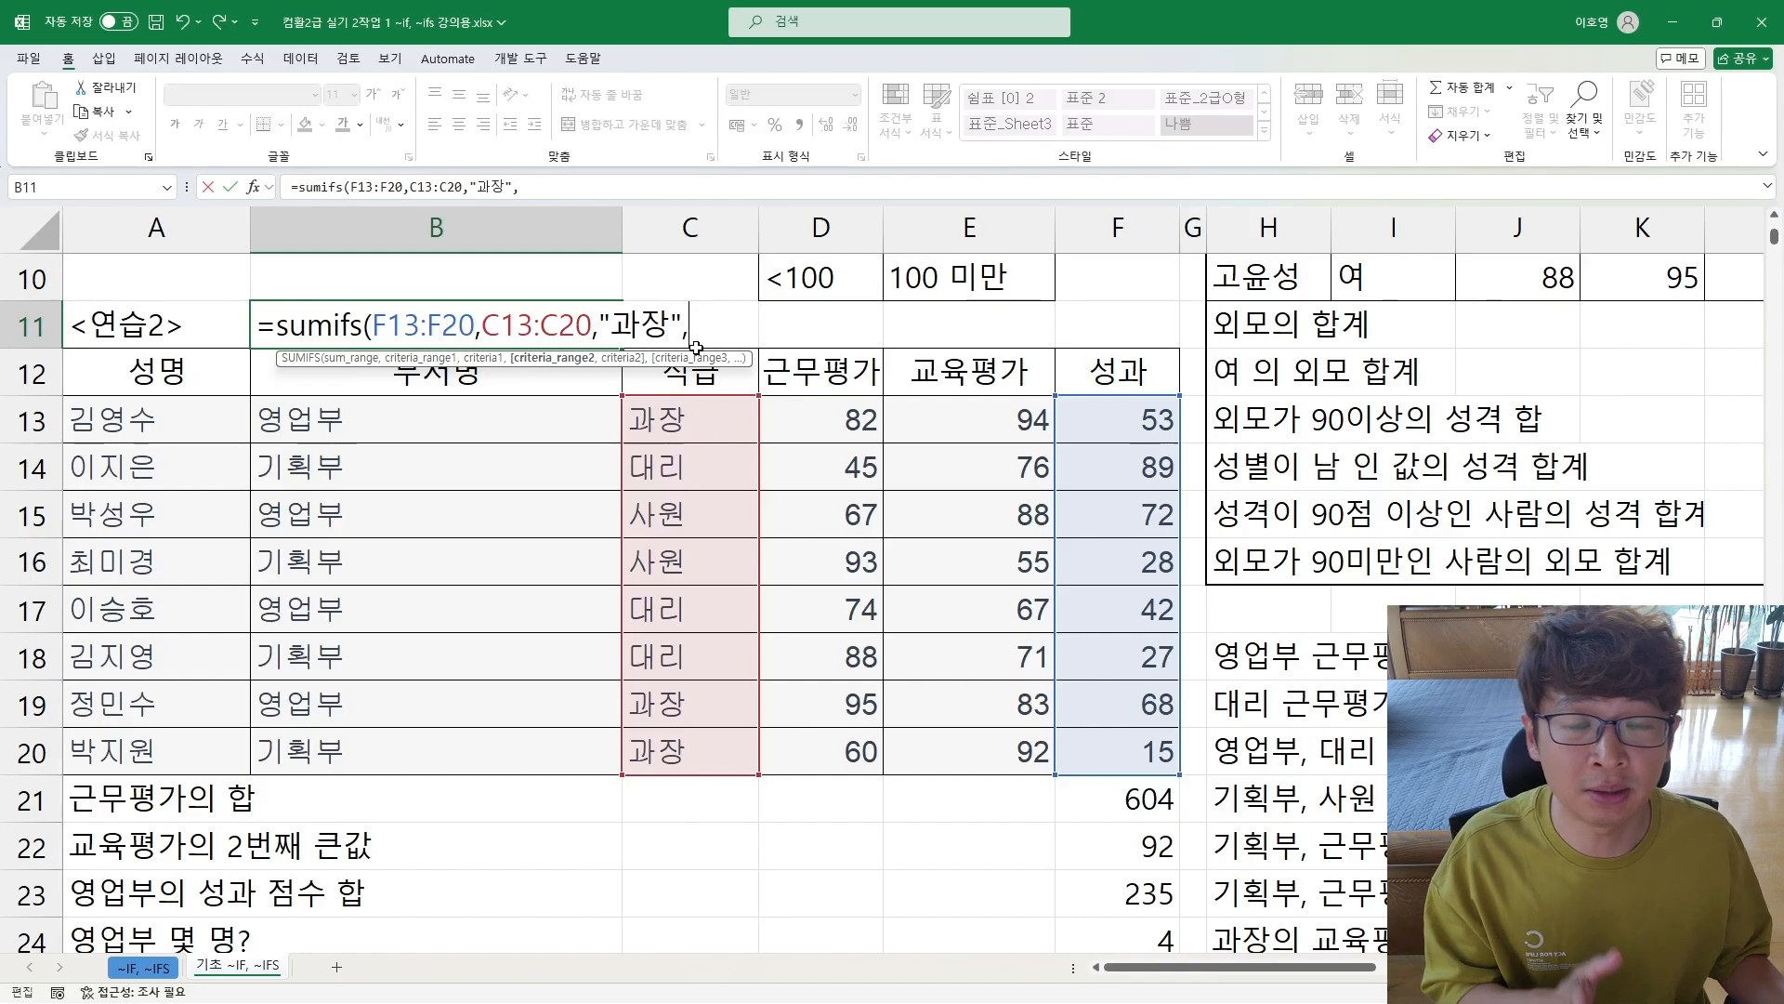
Step: Add the second SUMIFS condition, 근무평가 cells D13:D20 with criterion ">=80", and close the formula's parenthesis
left_click_drag(812, 420, 814, 760)
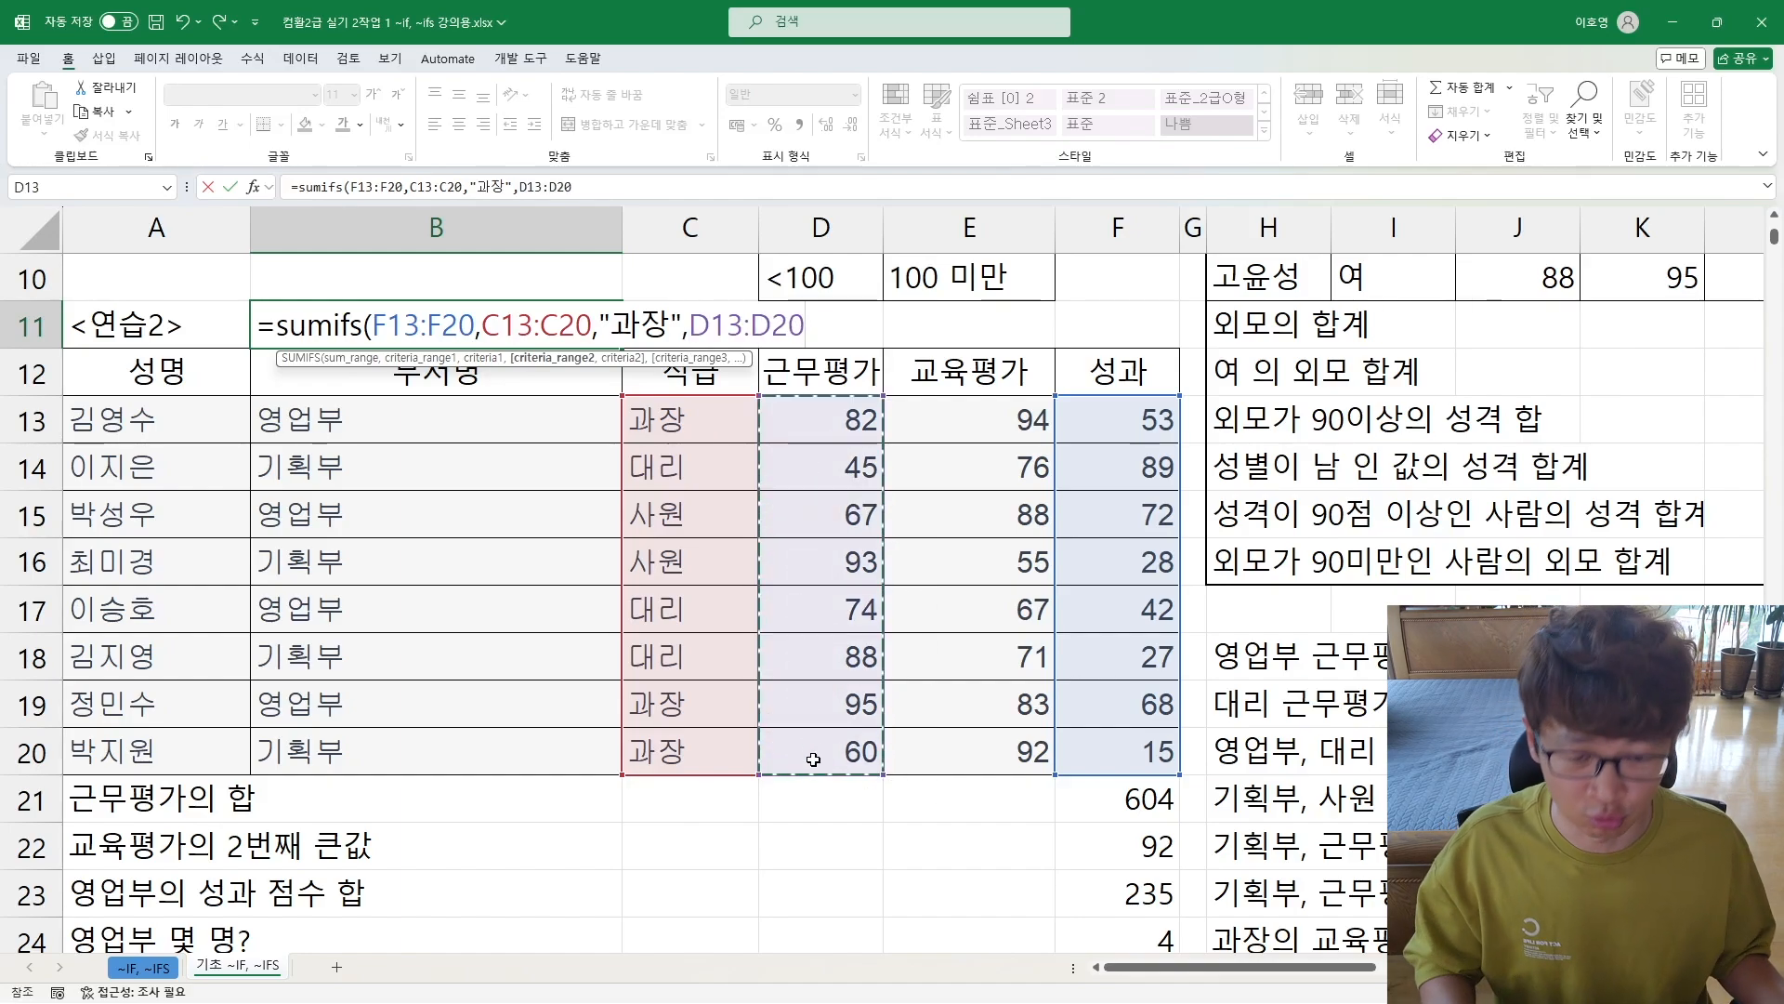
type(",\"")
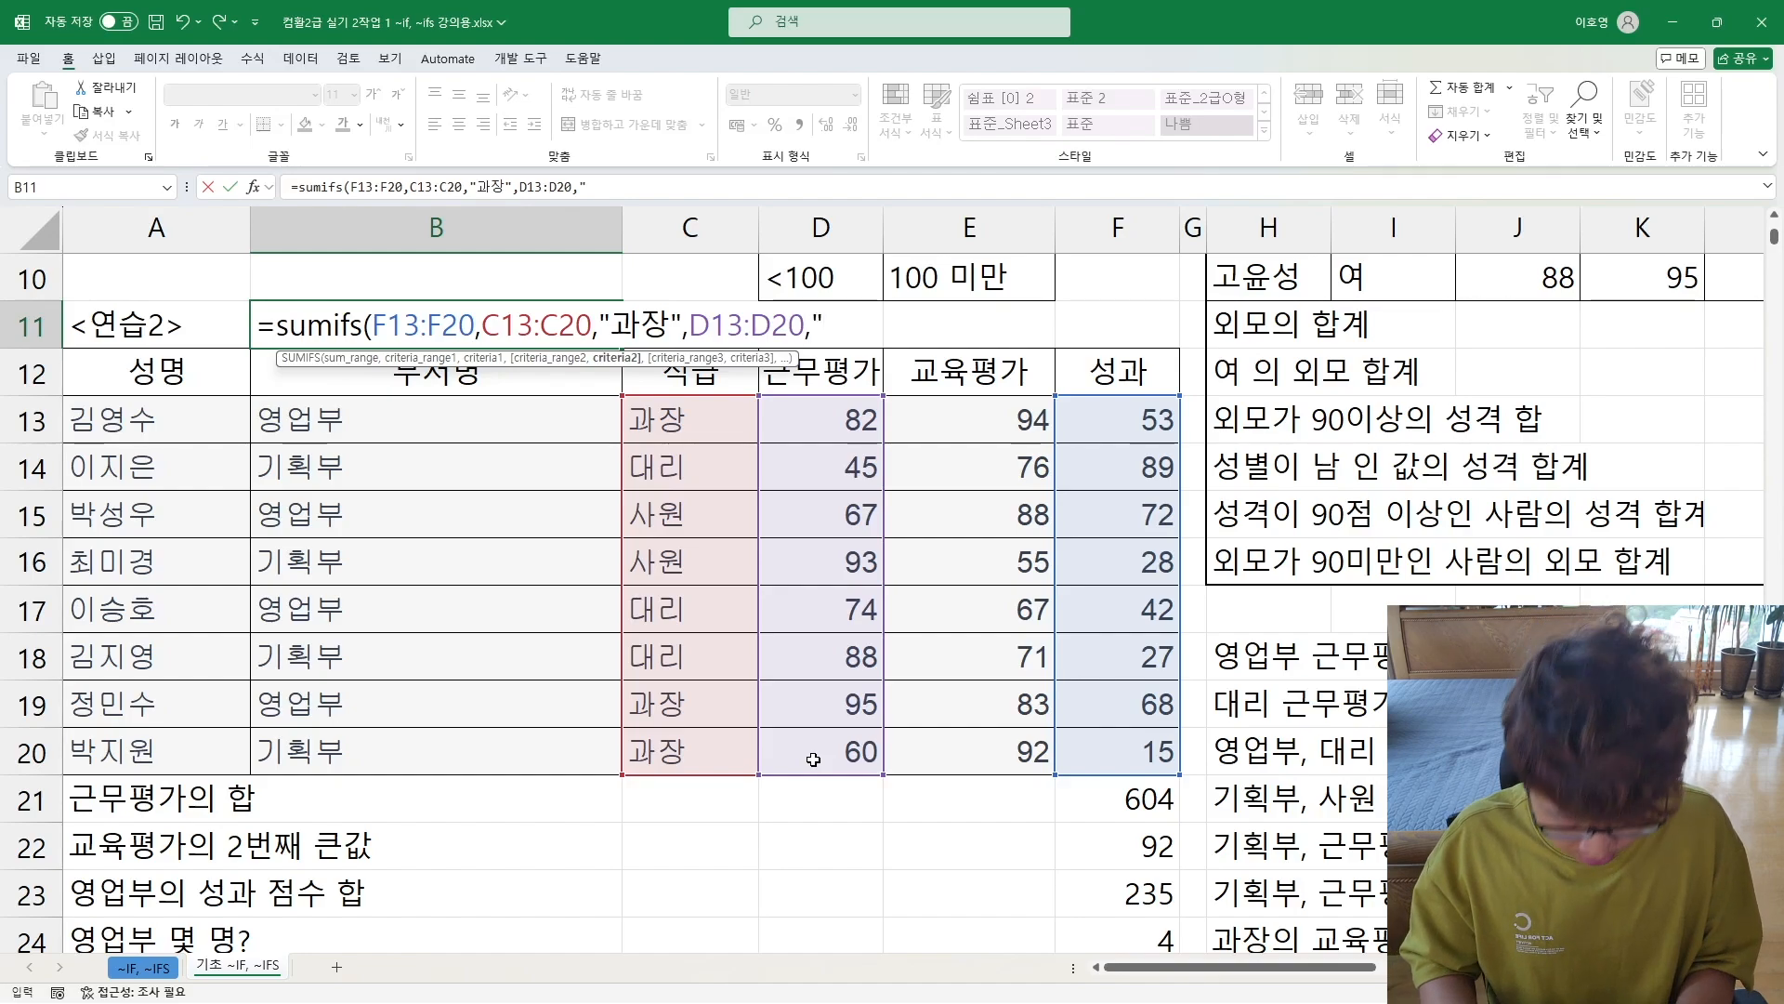
type(">=80")
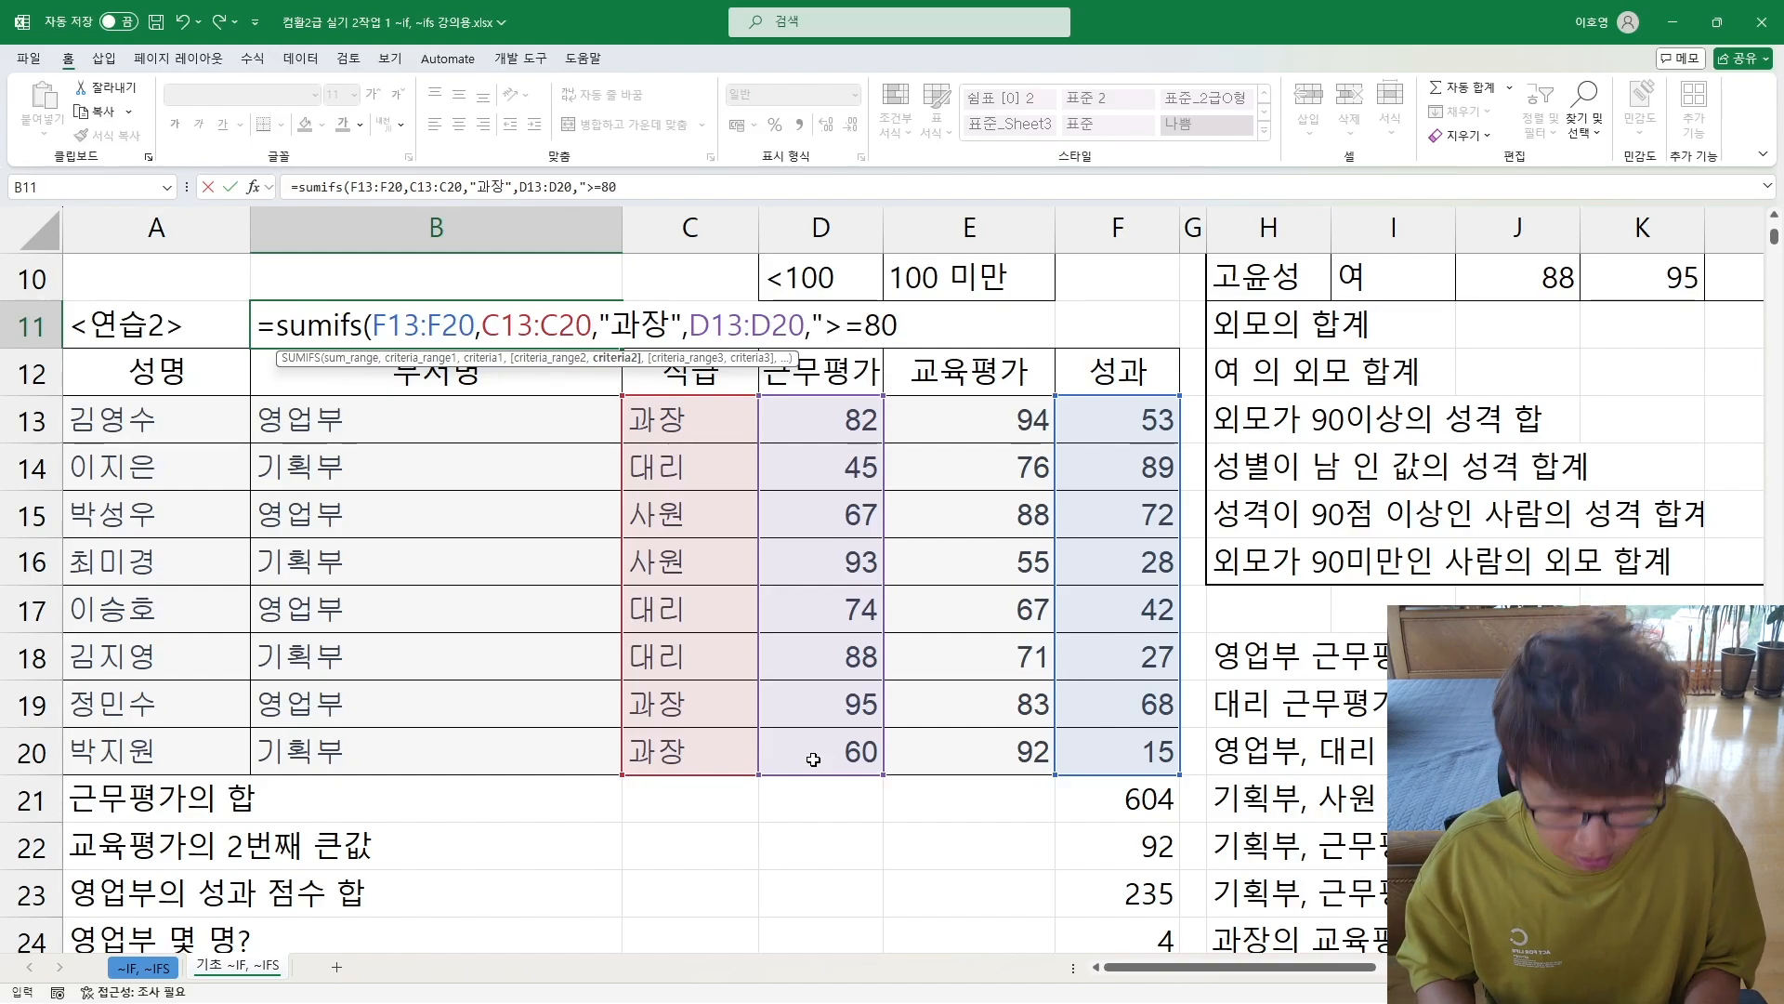
type("\")")
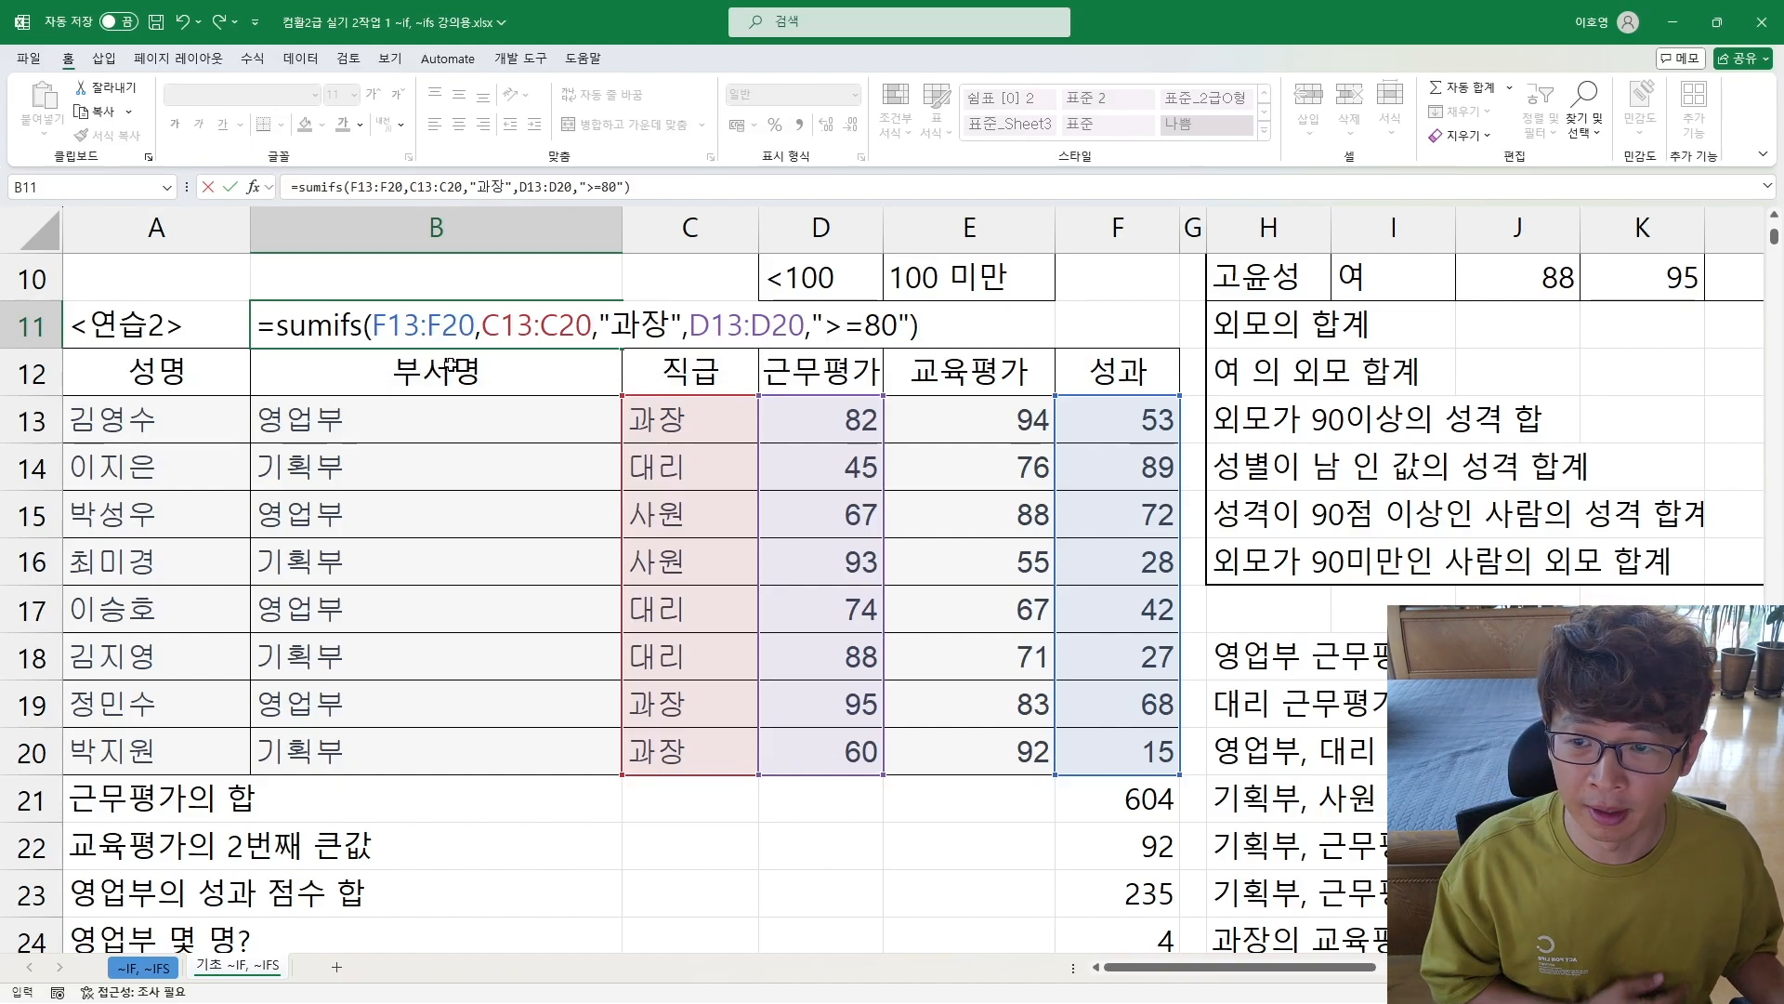
Step: Review the SUMIFS arguments in B11, from the sum range through both criteria, and enter the formula
left_click_drag(371, 326, 477, 325)
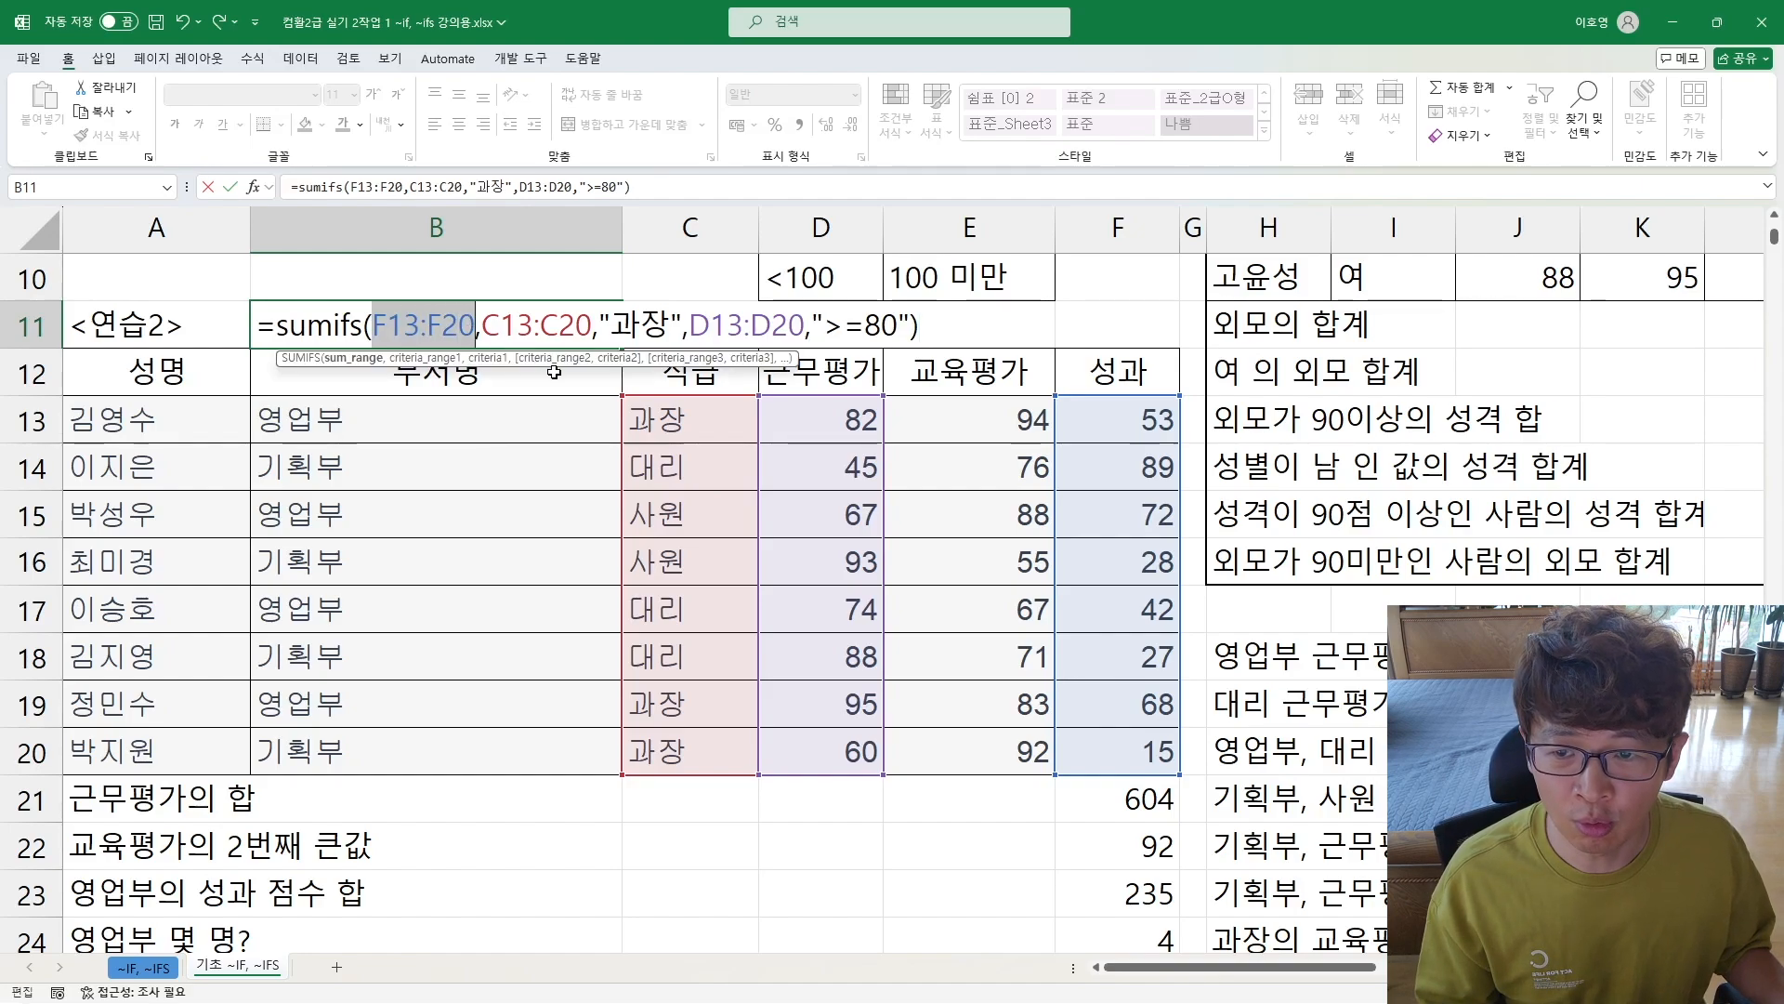
left_click(566, 327)
key("Right")
key("Right")
key("Right")
key("Right")
key("Right")
key("Right")
key("Right")
key("Right")
key("Right")
key("Right")
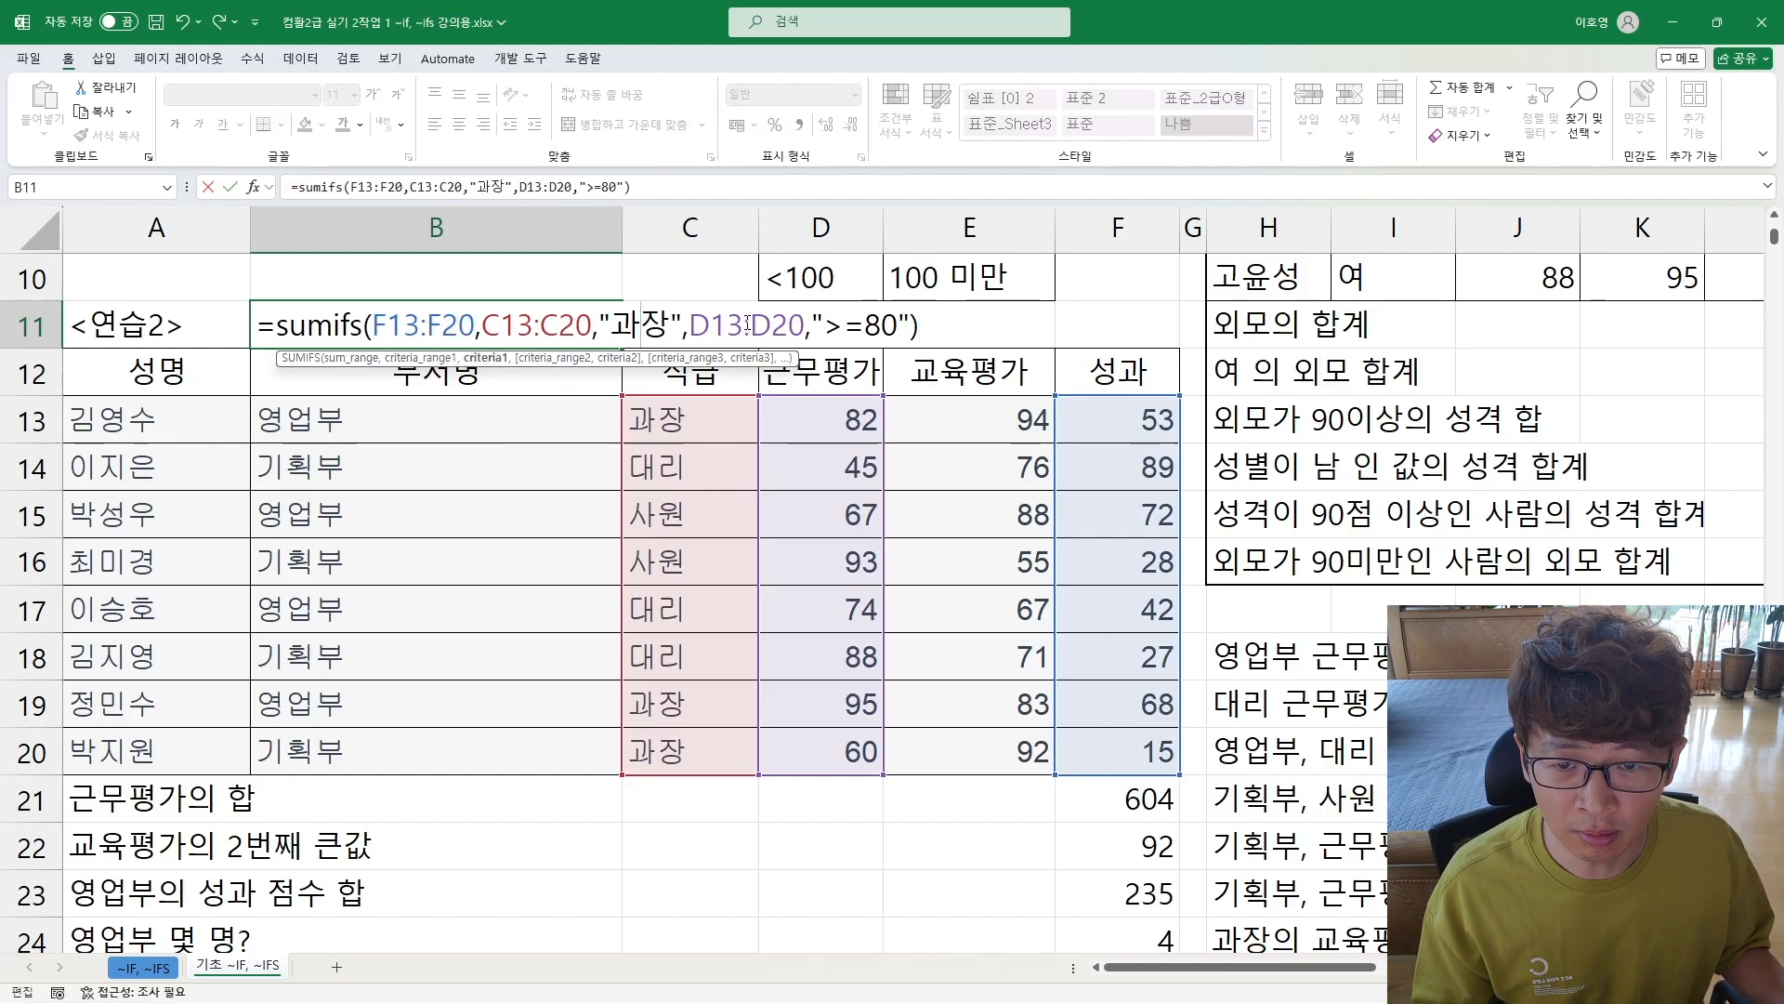
key("Right")
key("Right")
key("Right")
key("Right")
key("Right")
key("Right")
key("Right")
key("Right")
key("Right")
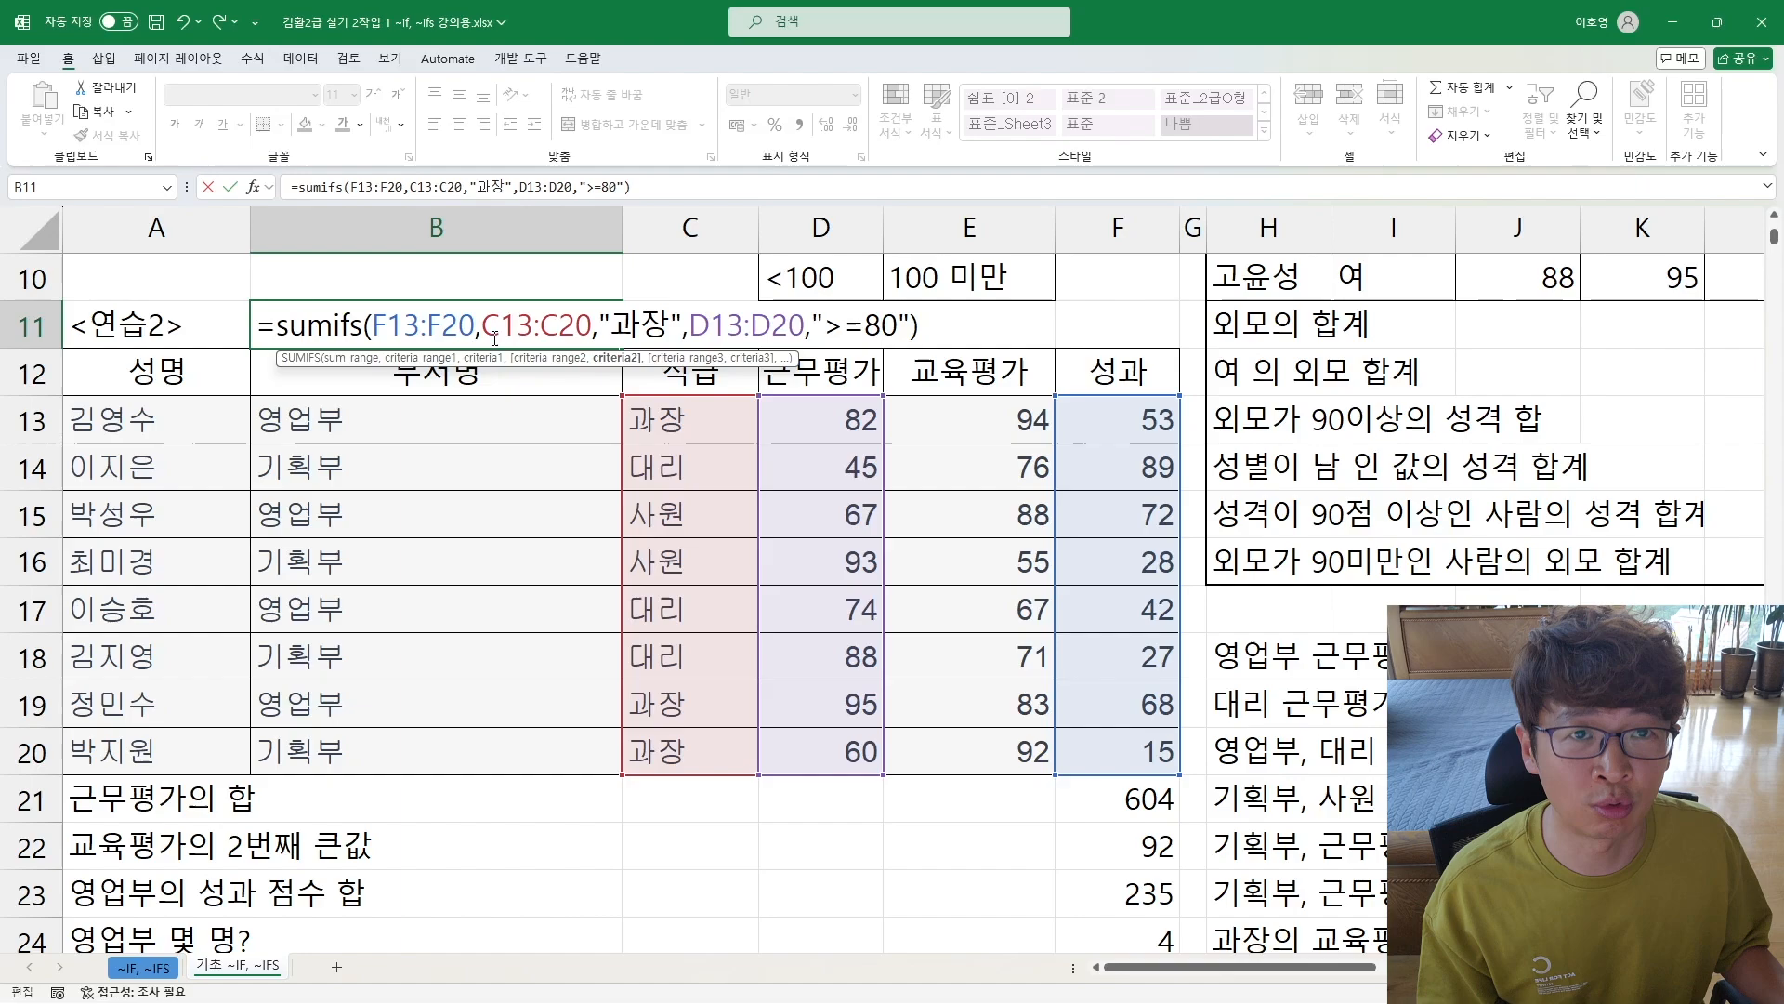
key("Return")
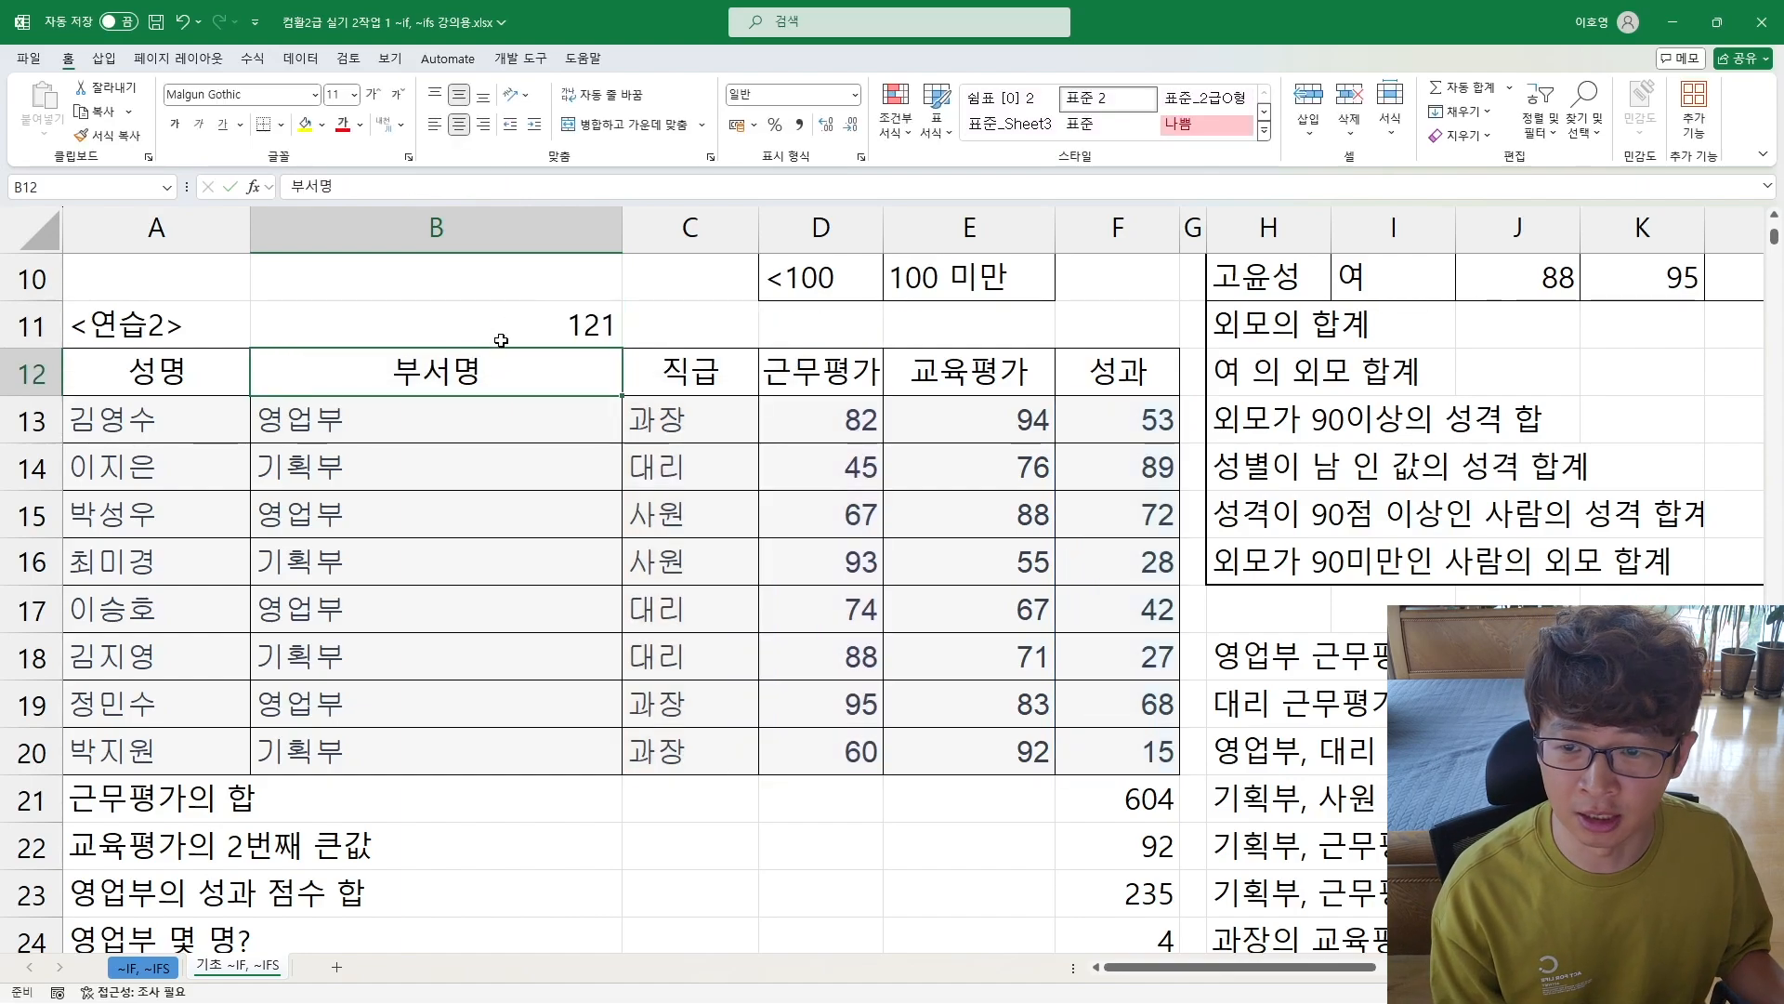
Step: Reopen the SUMIFS formula in B11 for a last check, then clear the cell
double_click(492, 327)
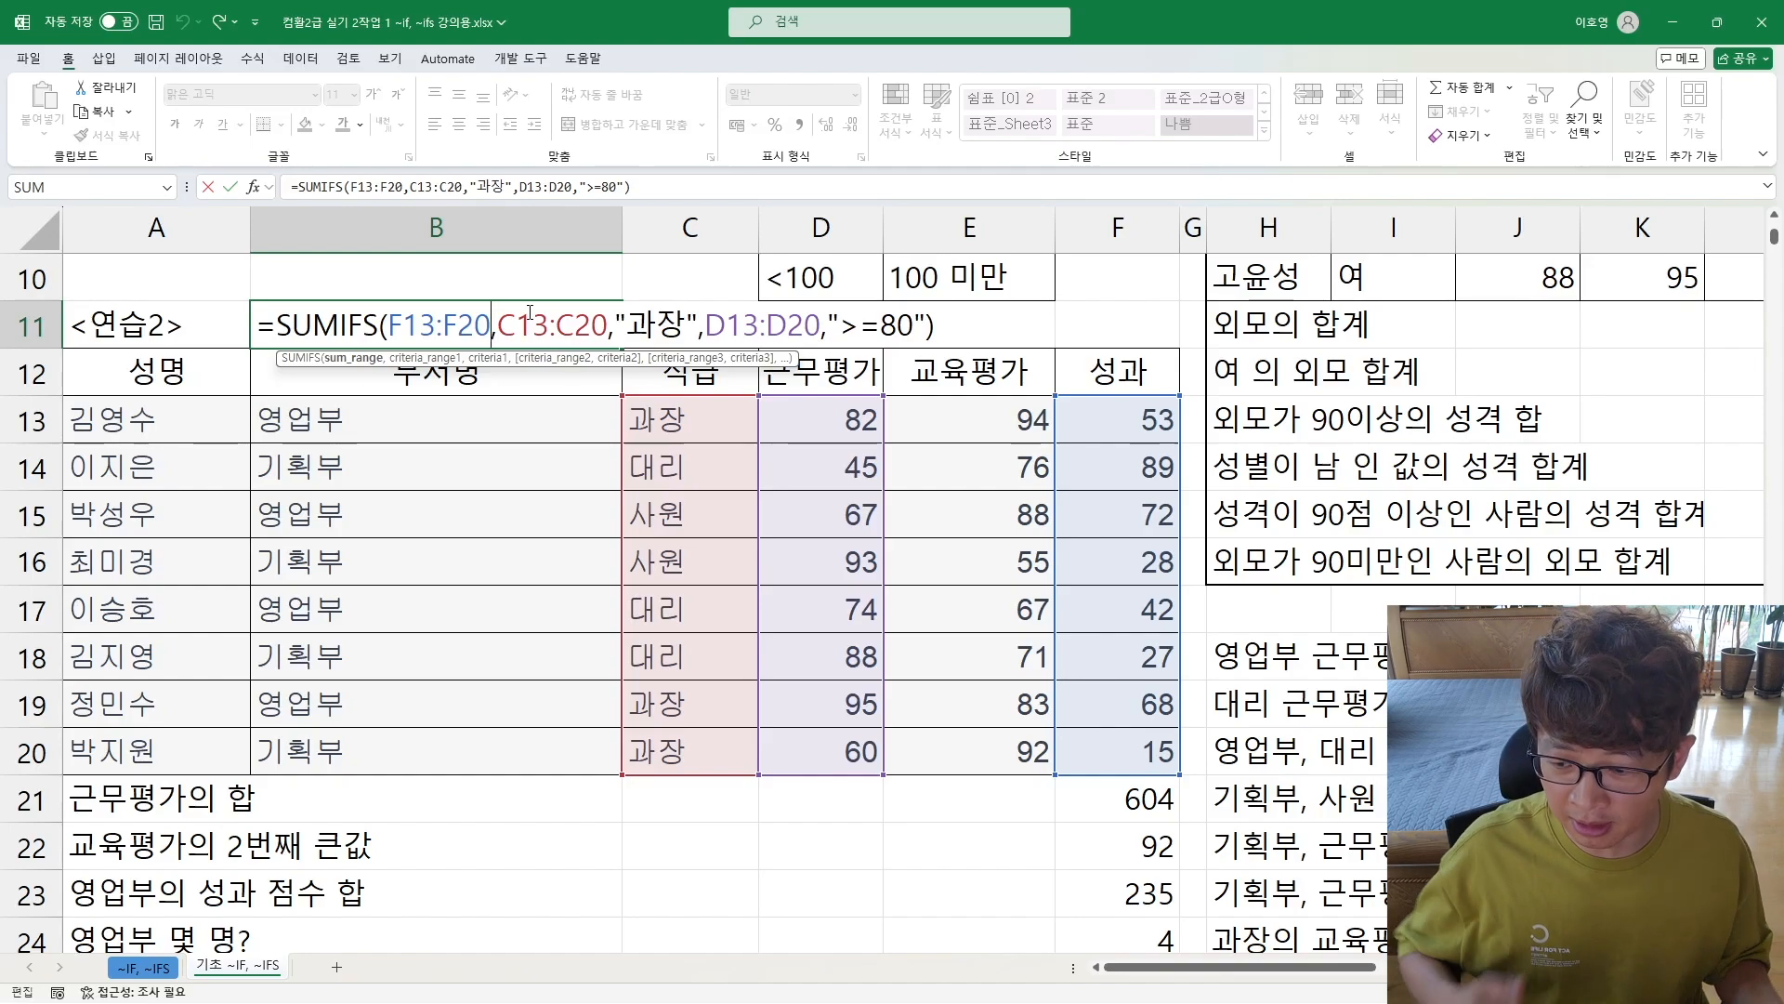
key("ctrl+Return")
key("Delete")
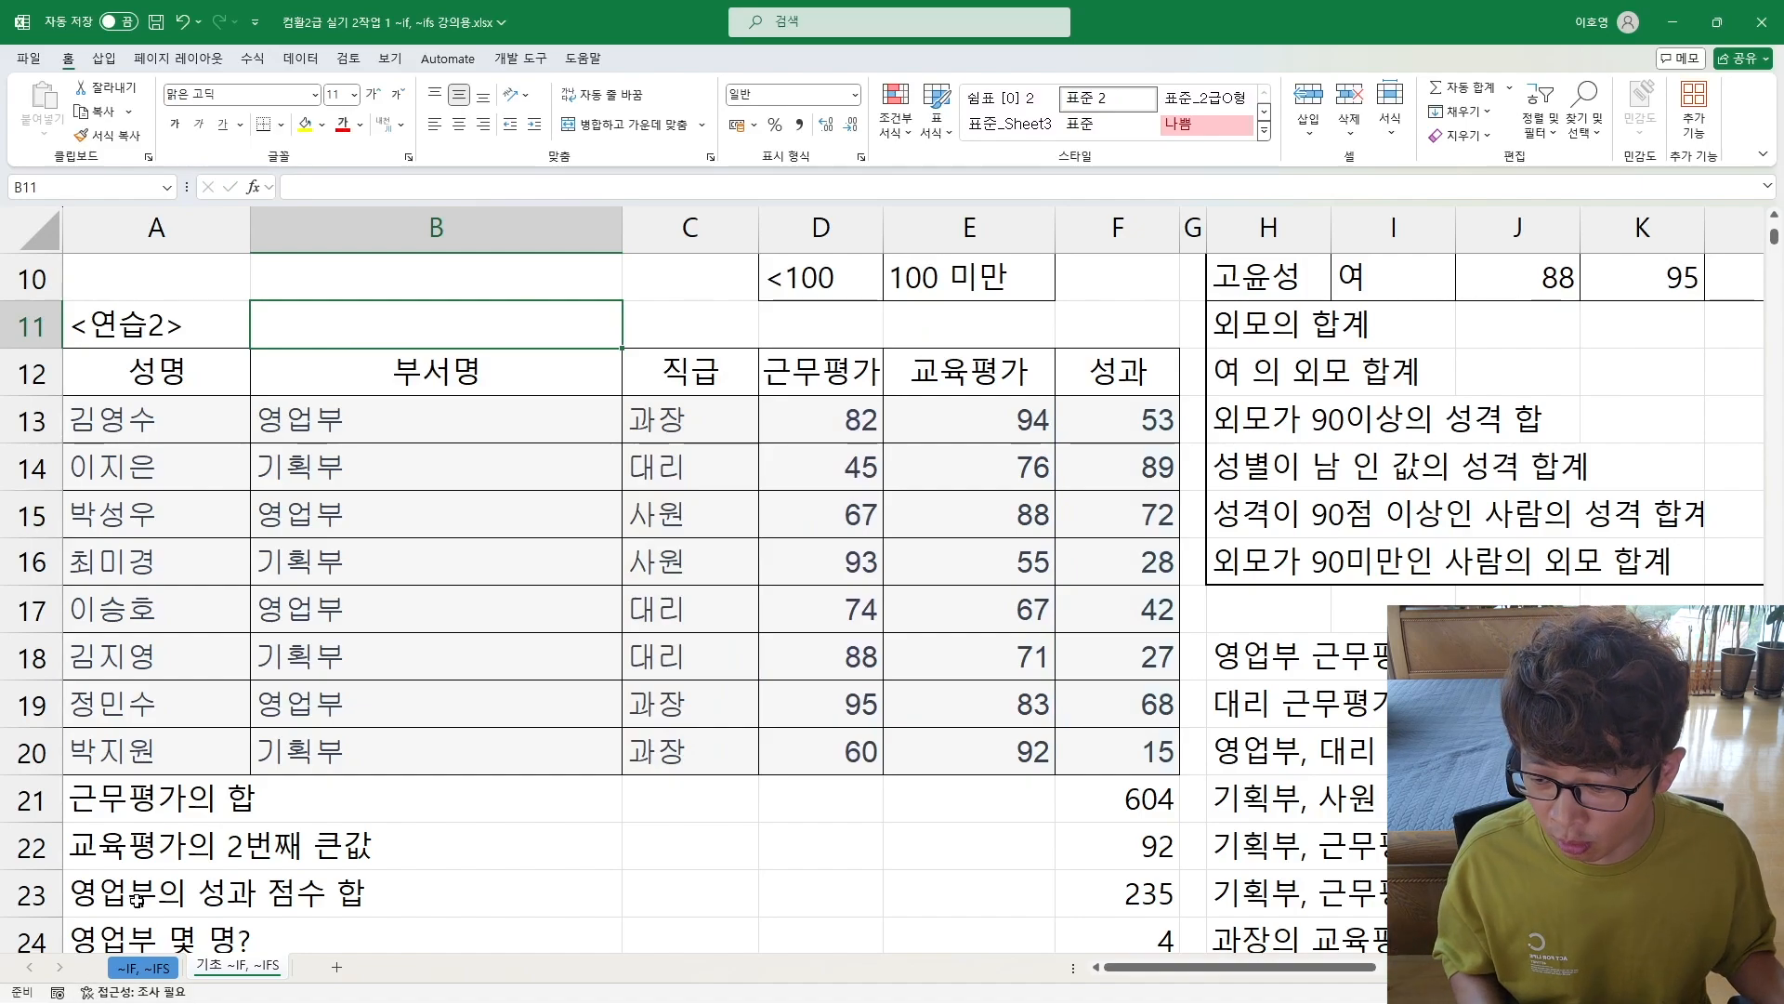
Step: Examine the remaining practice questions below the <연습2> table and in column H, along with the function overview at the sheet's start
mouse_move(158, 991)
left_click(218, 871)
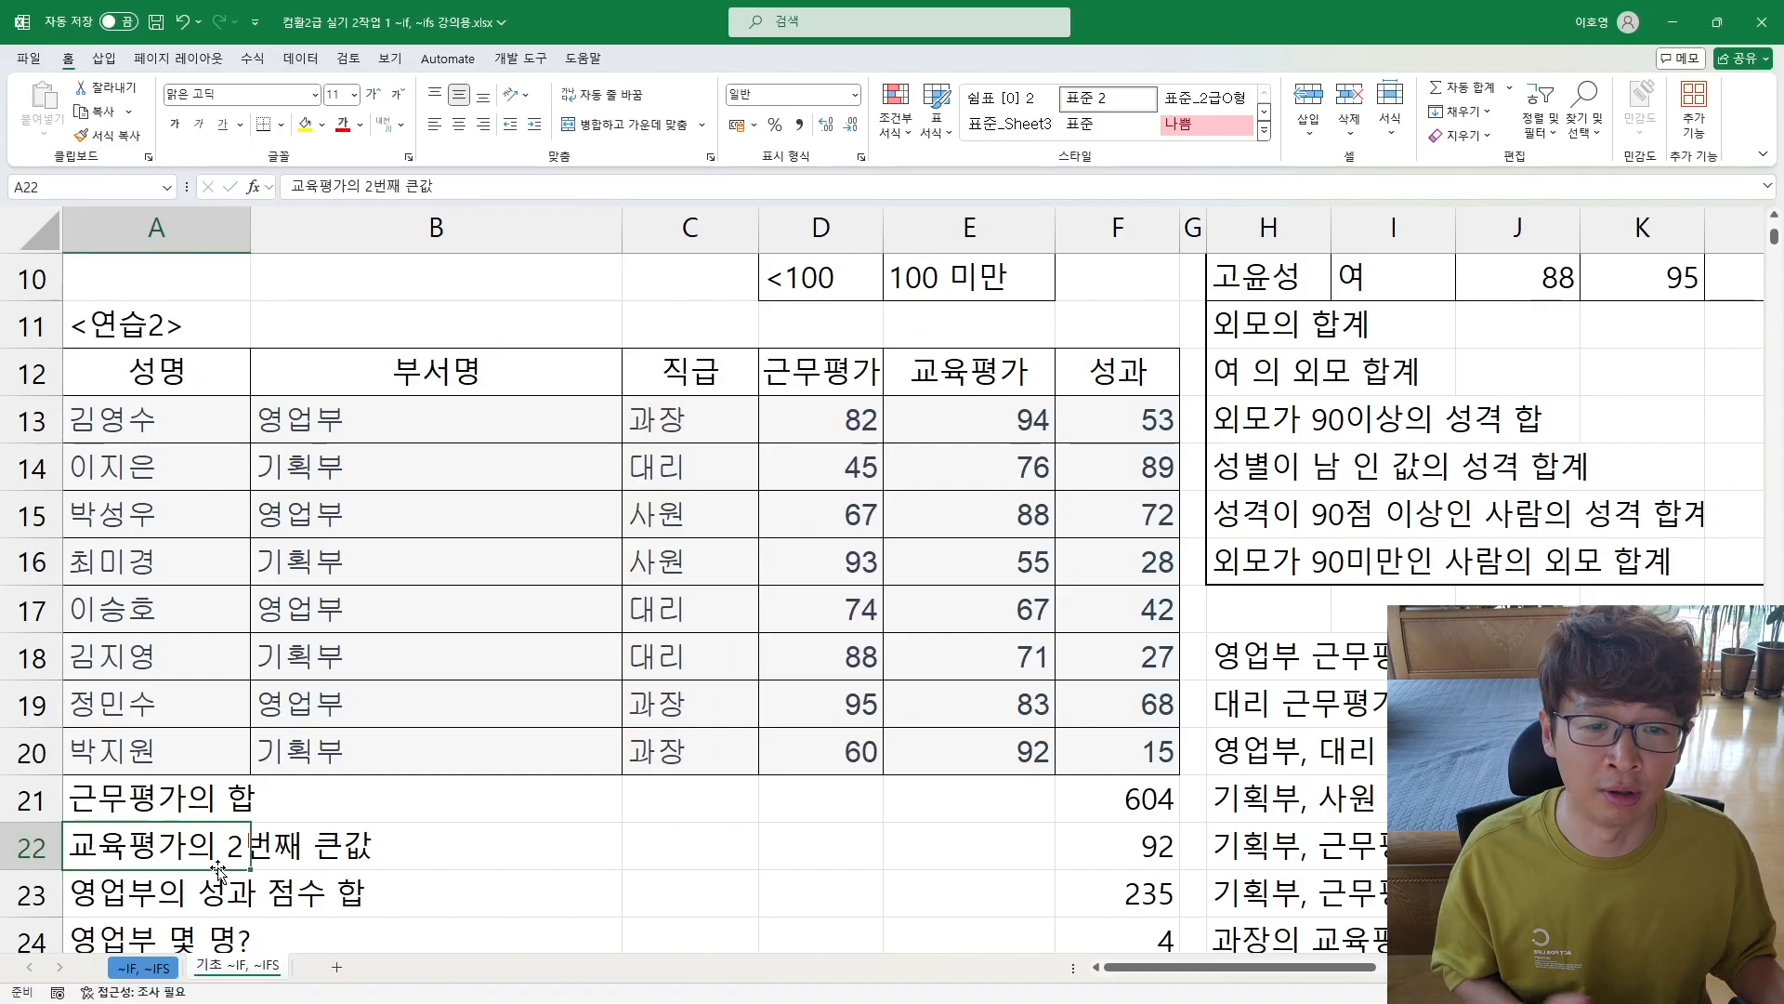
scroll(996, 661, "up", 3)
scroll(618, 453, "down", 2)
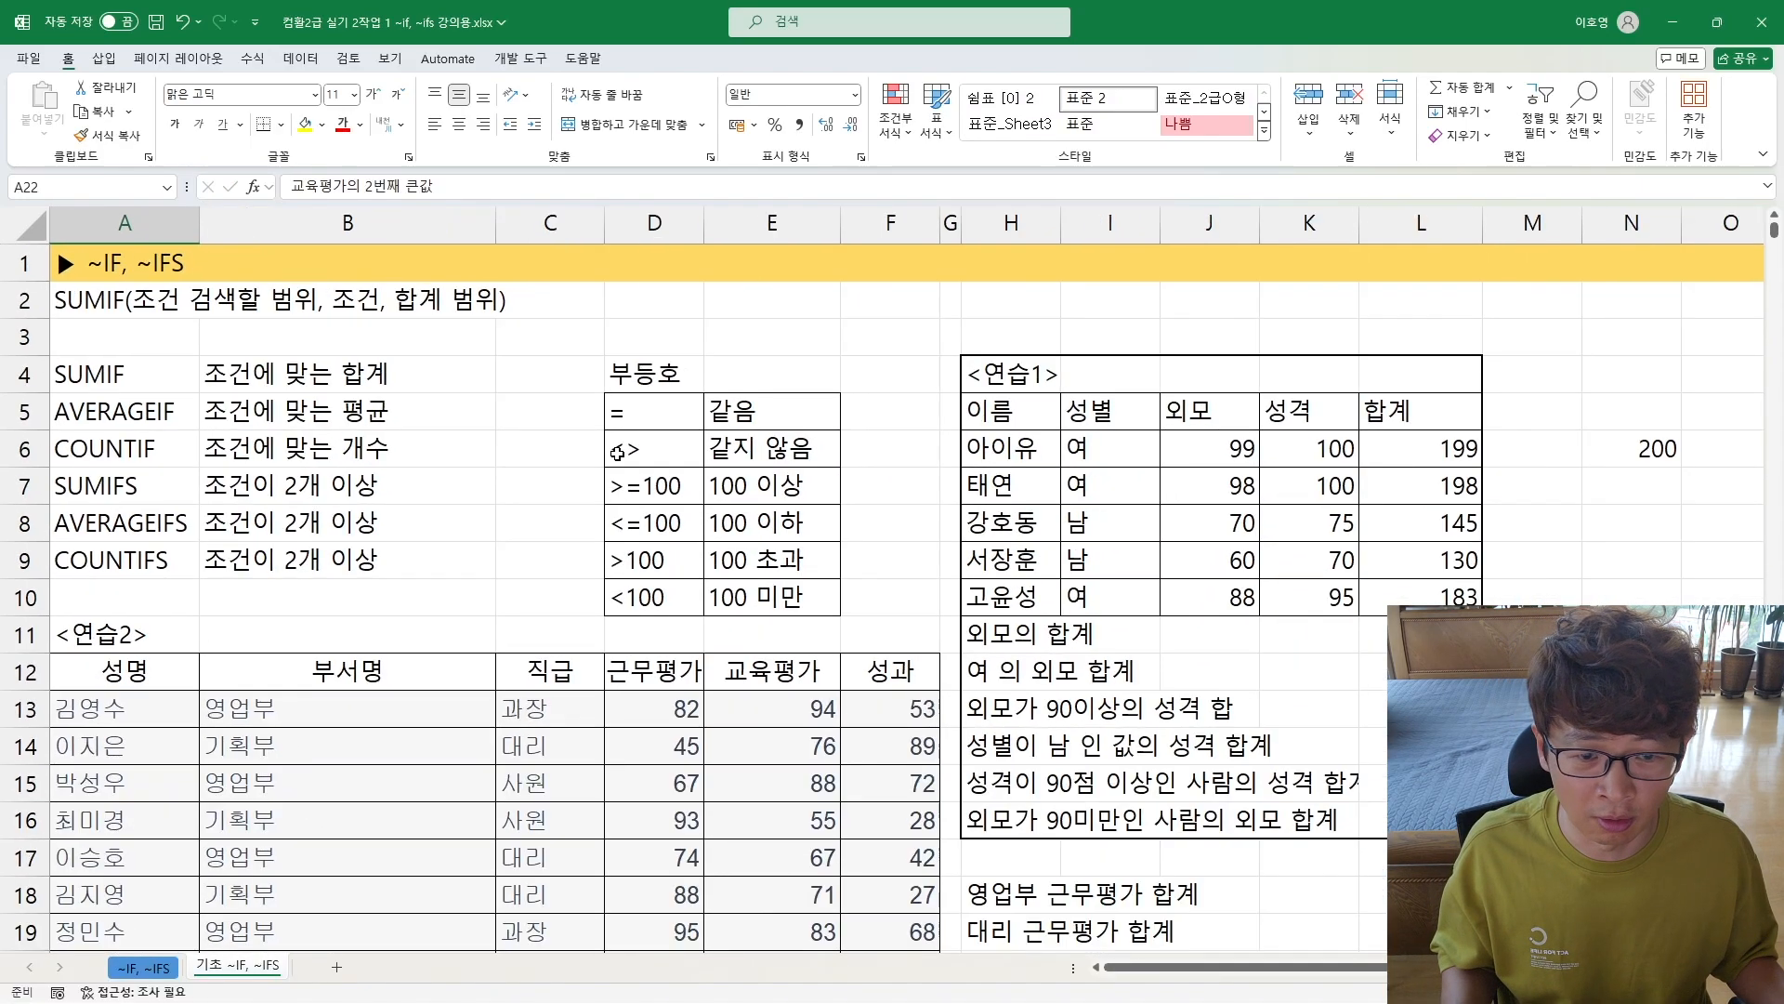
scroll(618, 453, "down", 1)
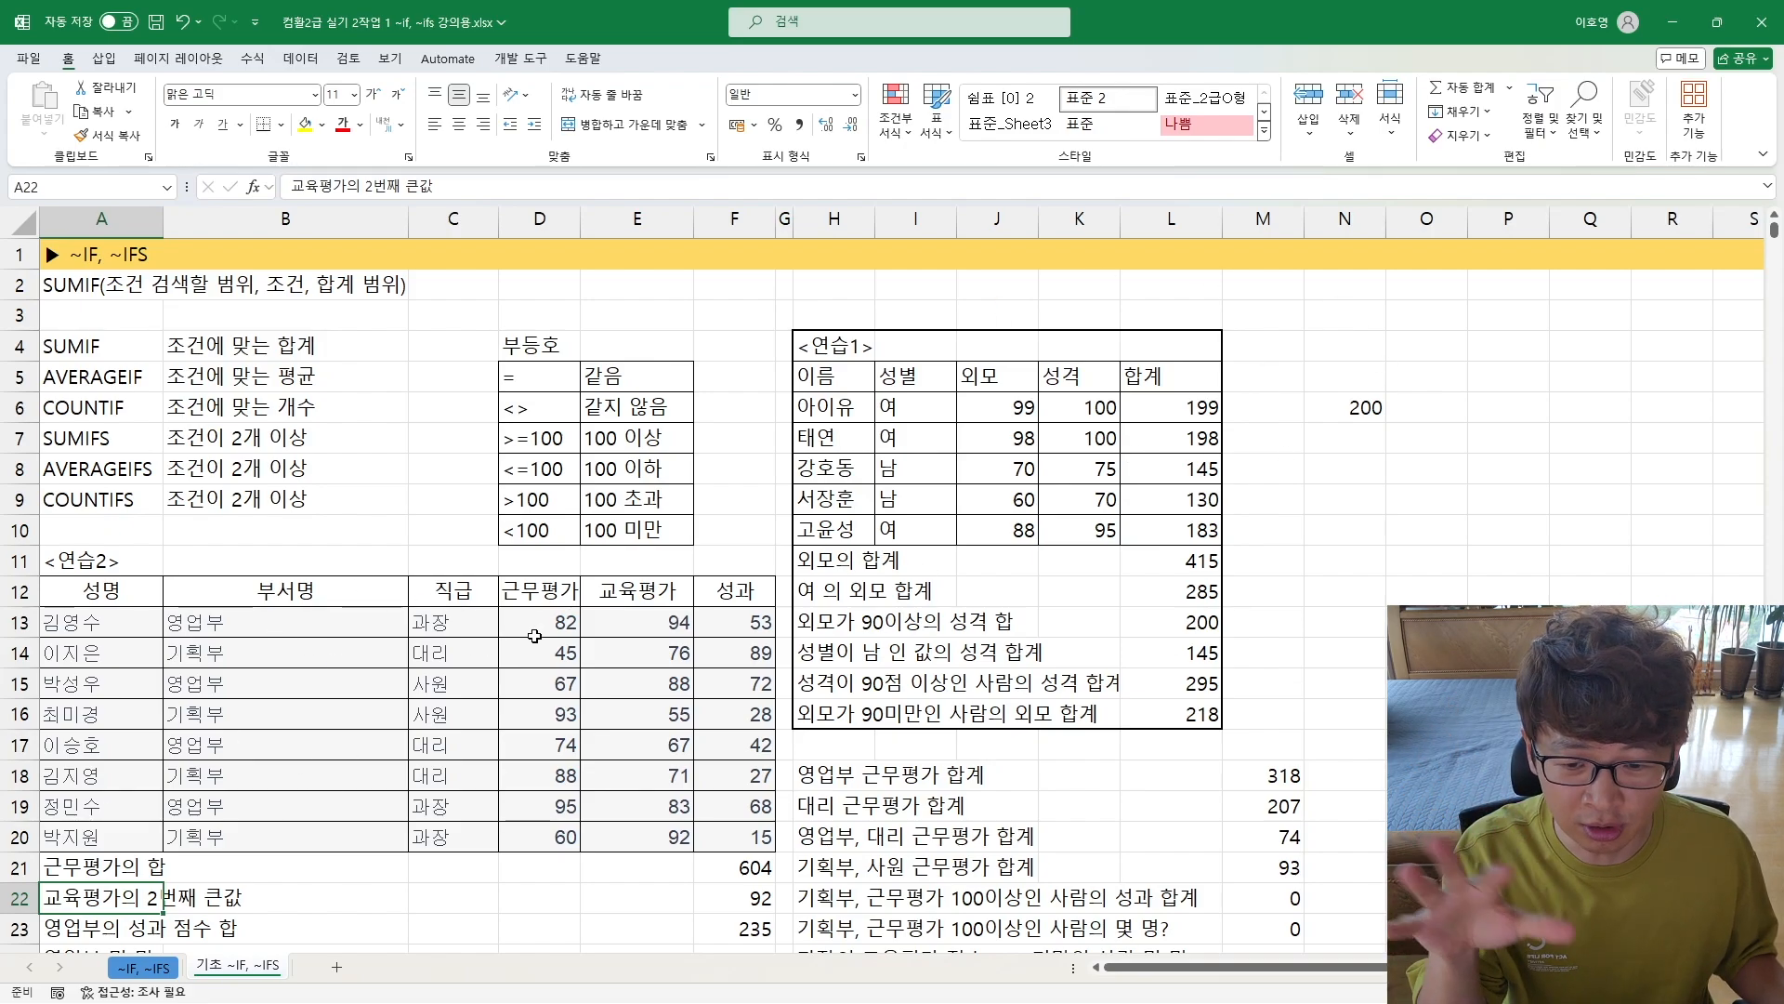
scroll(760, 547, "down", 2)
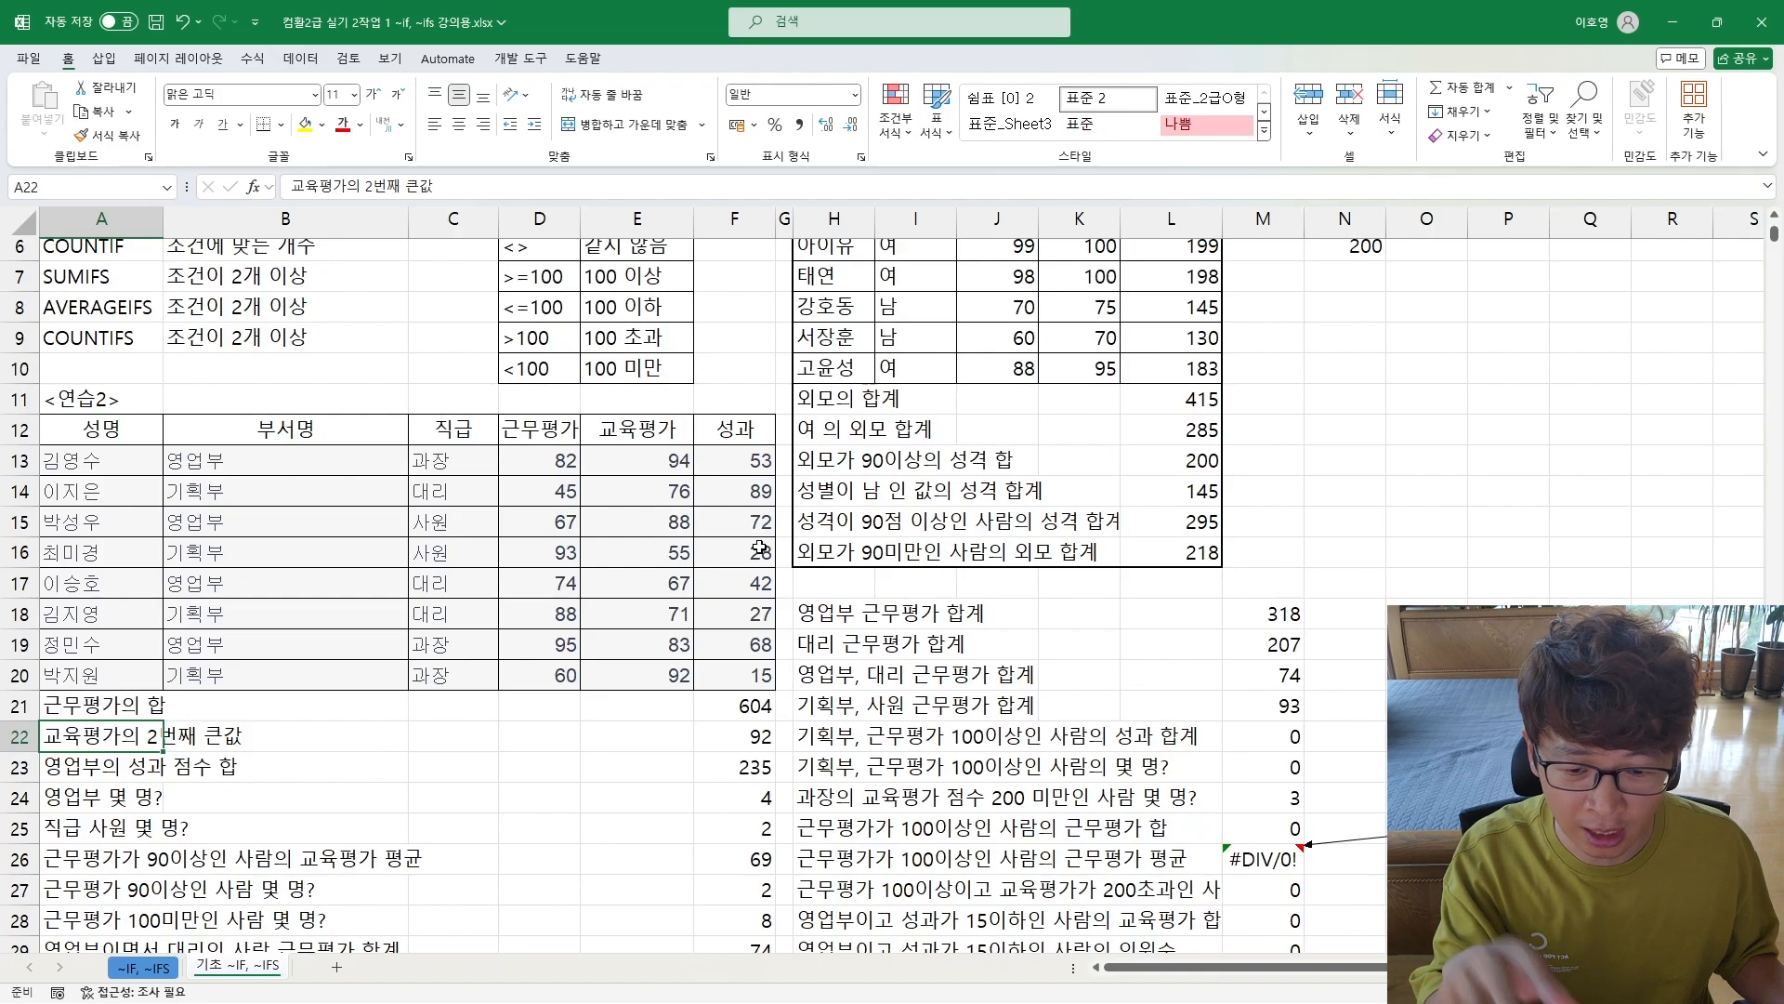
scroll(760, 547, "down", 5)
scroll(618, 558, "up", 3)
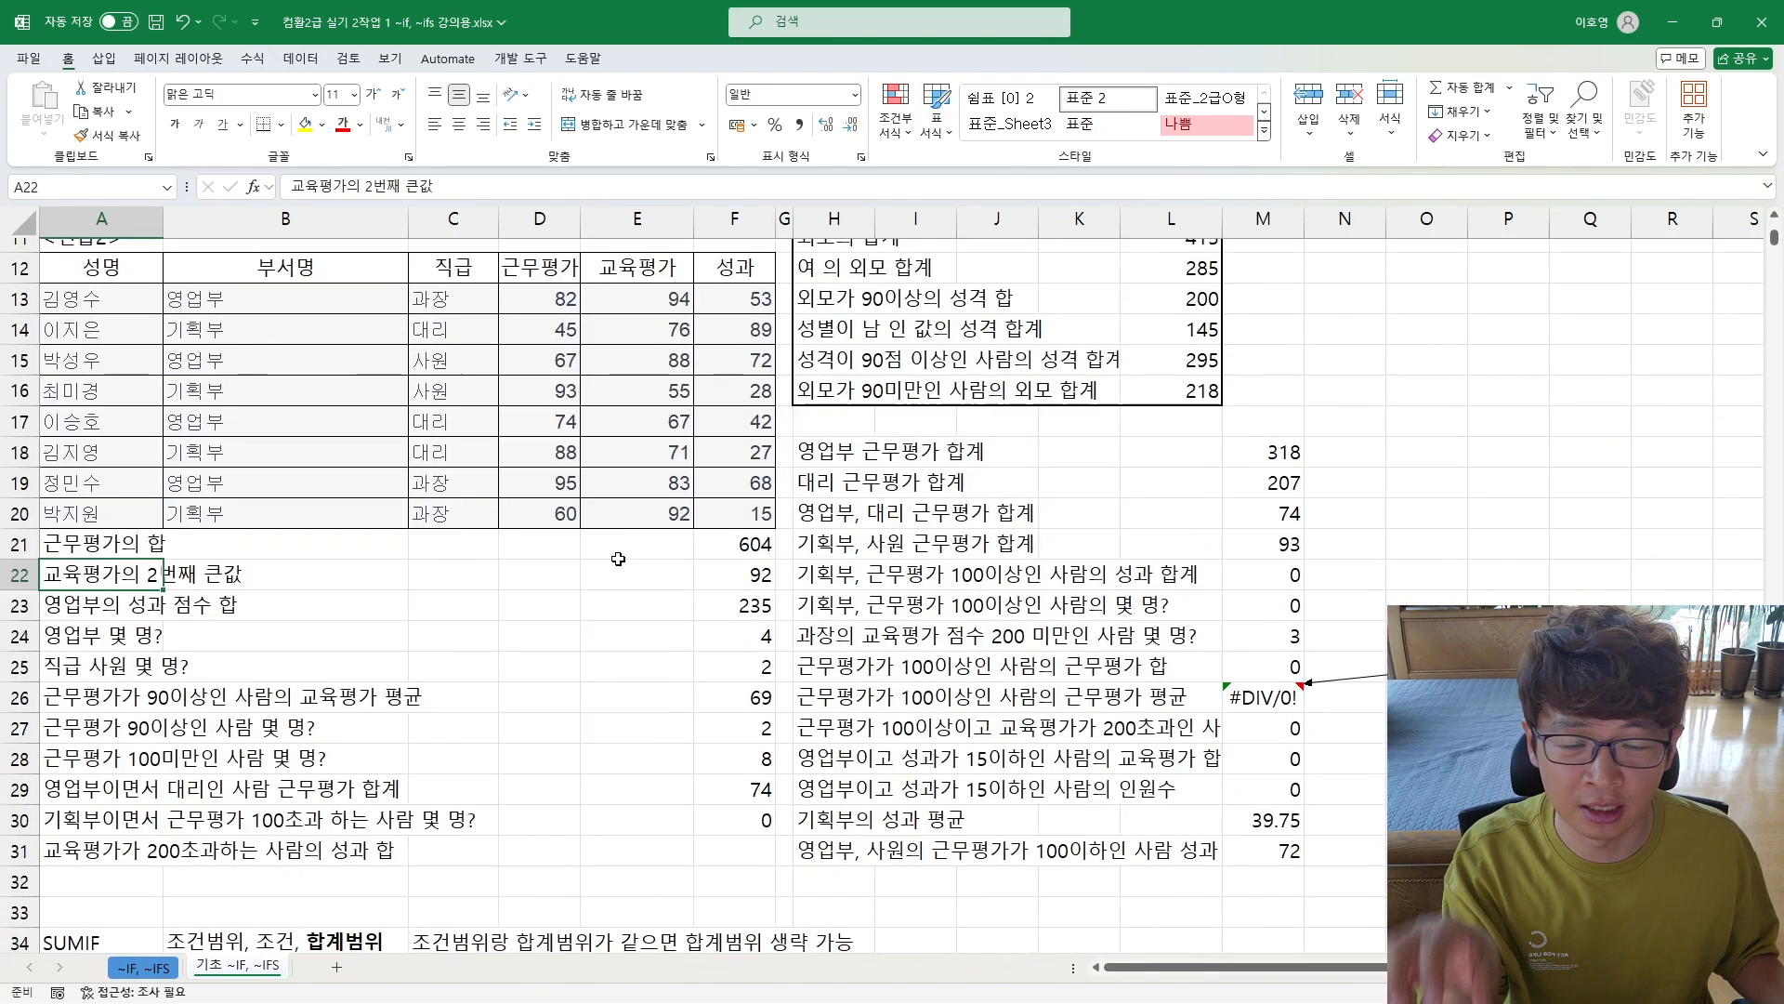
scroll(618, 558, "up", 4)
left_click_drag(1345, 316, 1320, 482)
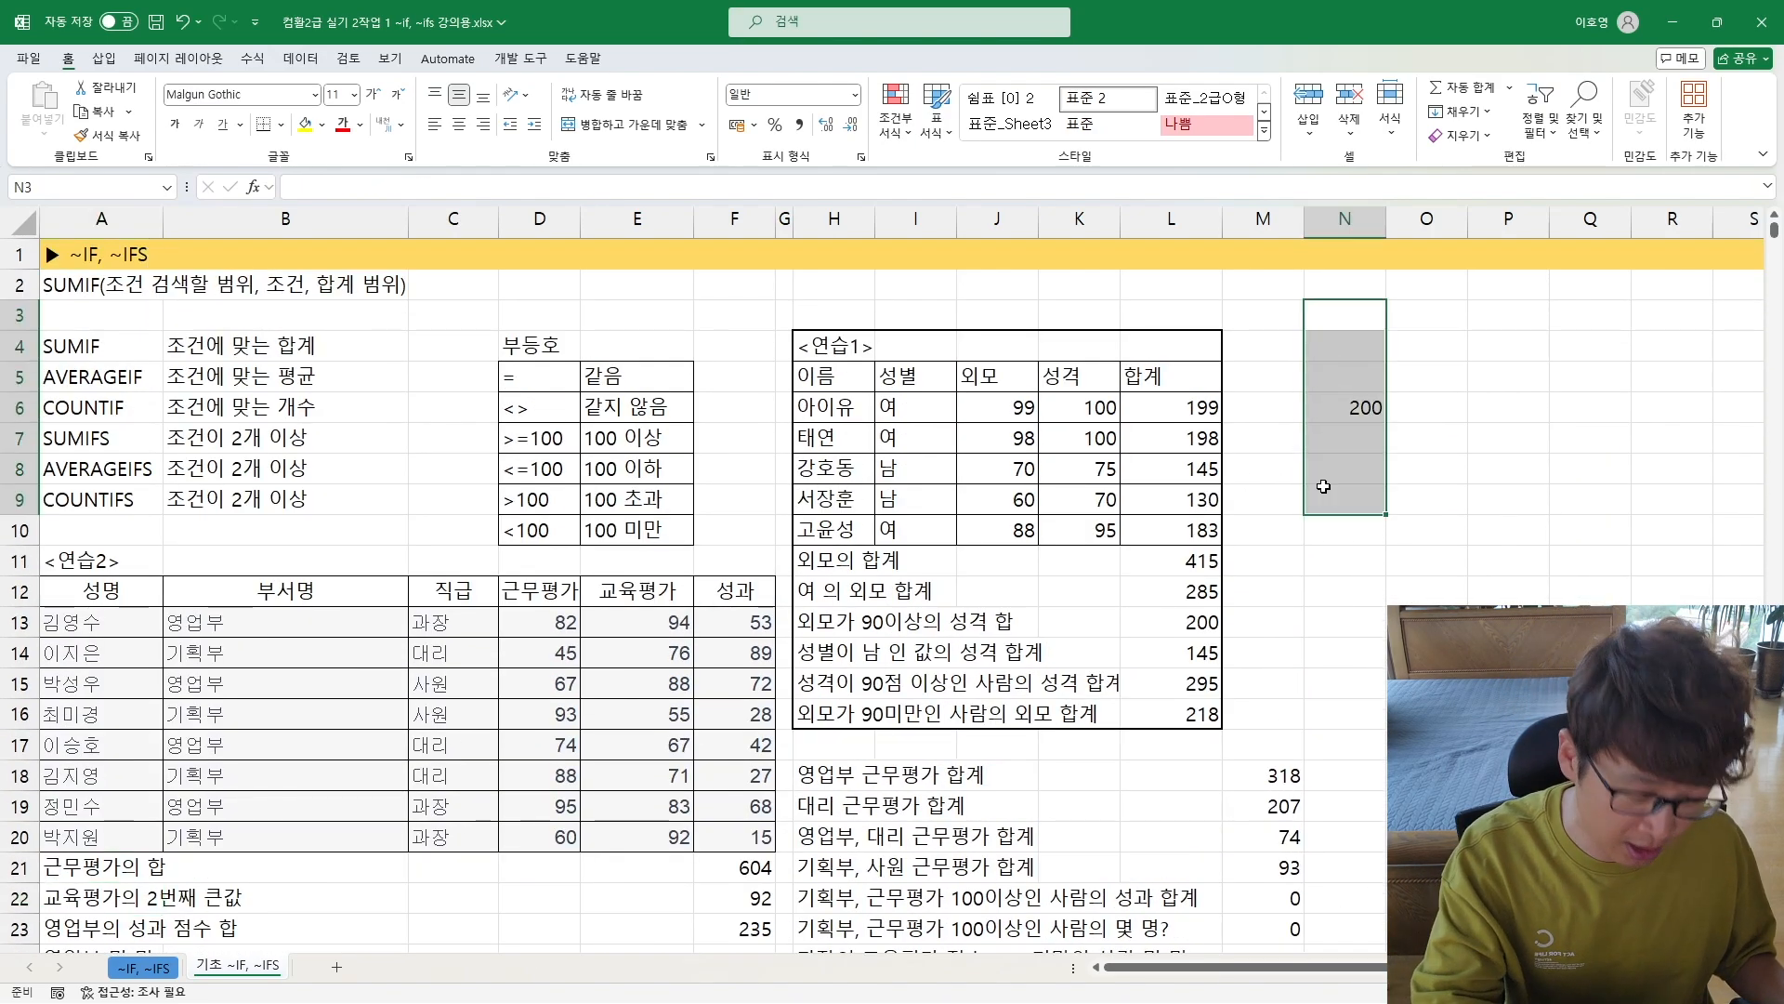
Step: Switch to the ~IF, ~IFS sheet and review the [표2] task in G22 against the 수량 values in C23:C30
left_click(149, 971)
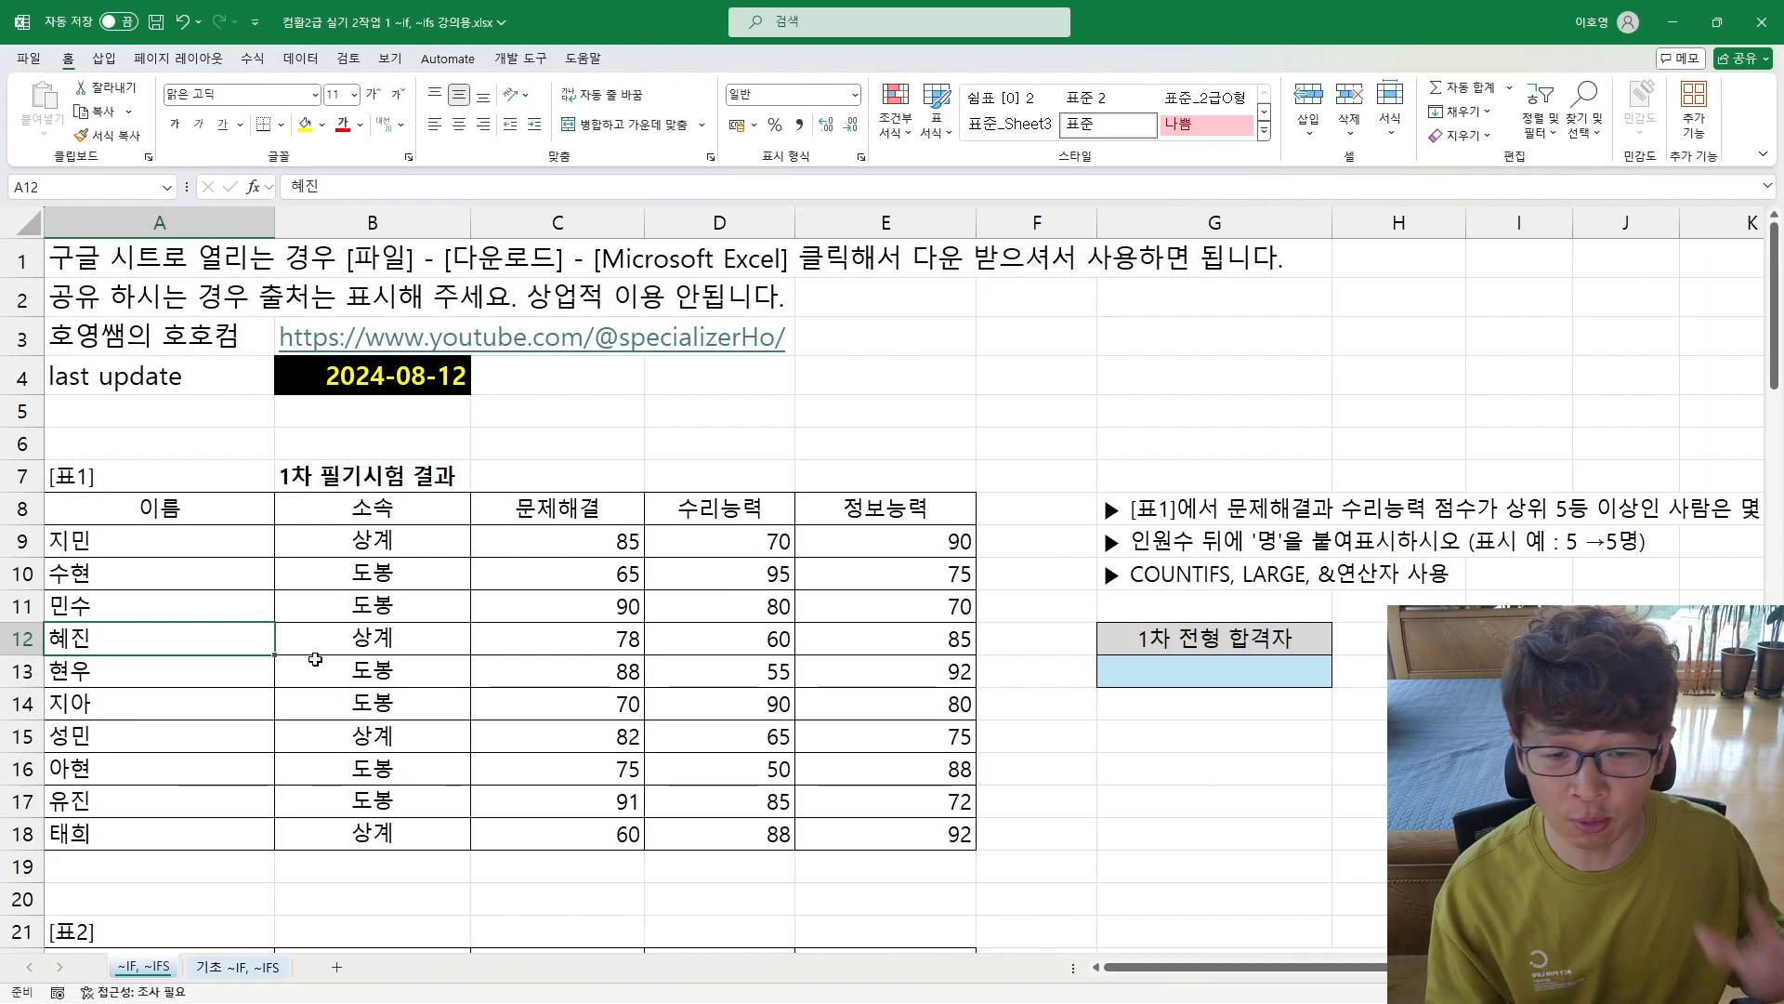
scroll(313, 658, "down", 2)
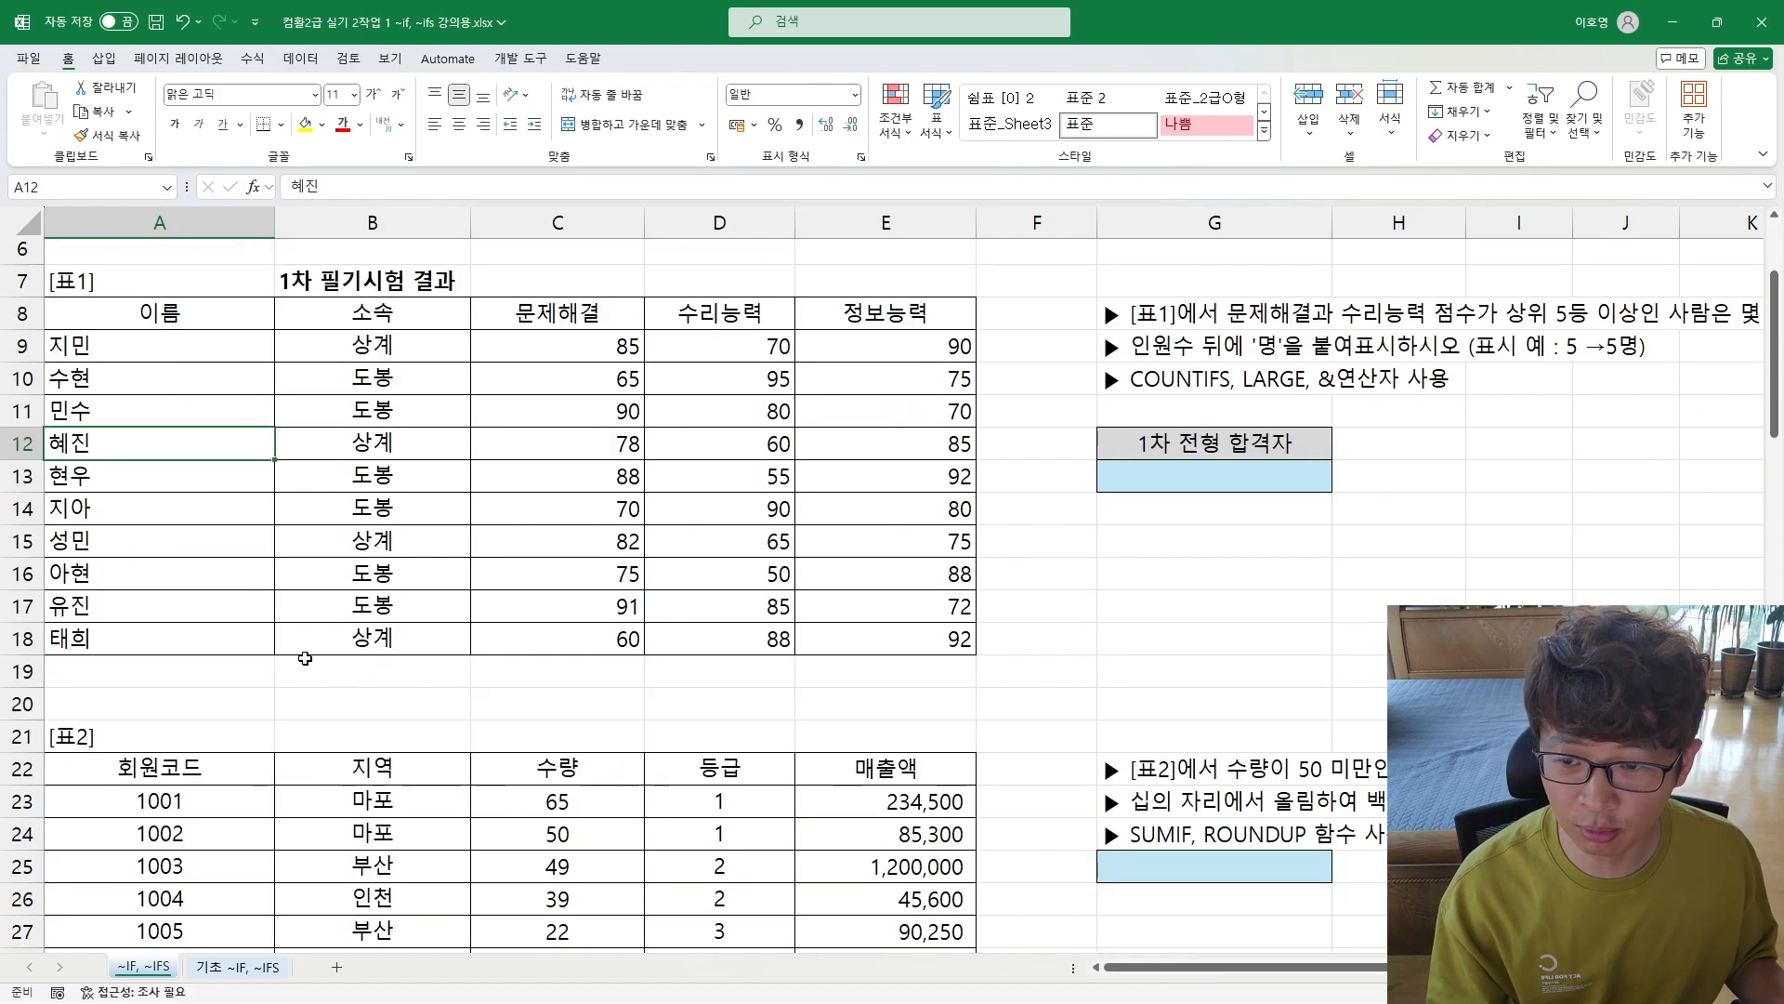
scroll(196, 532, "down", 3)
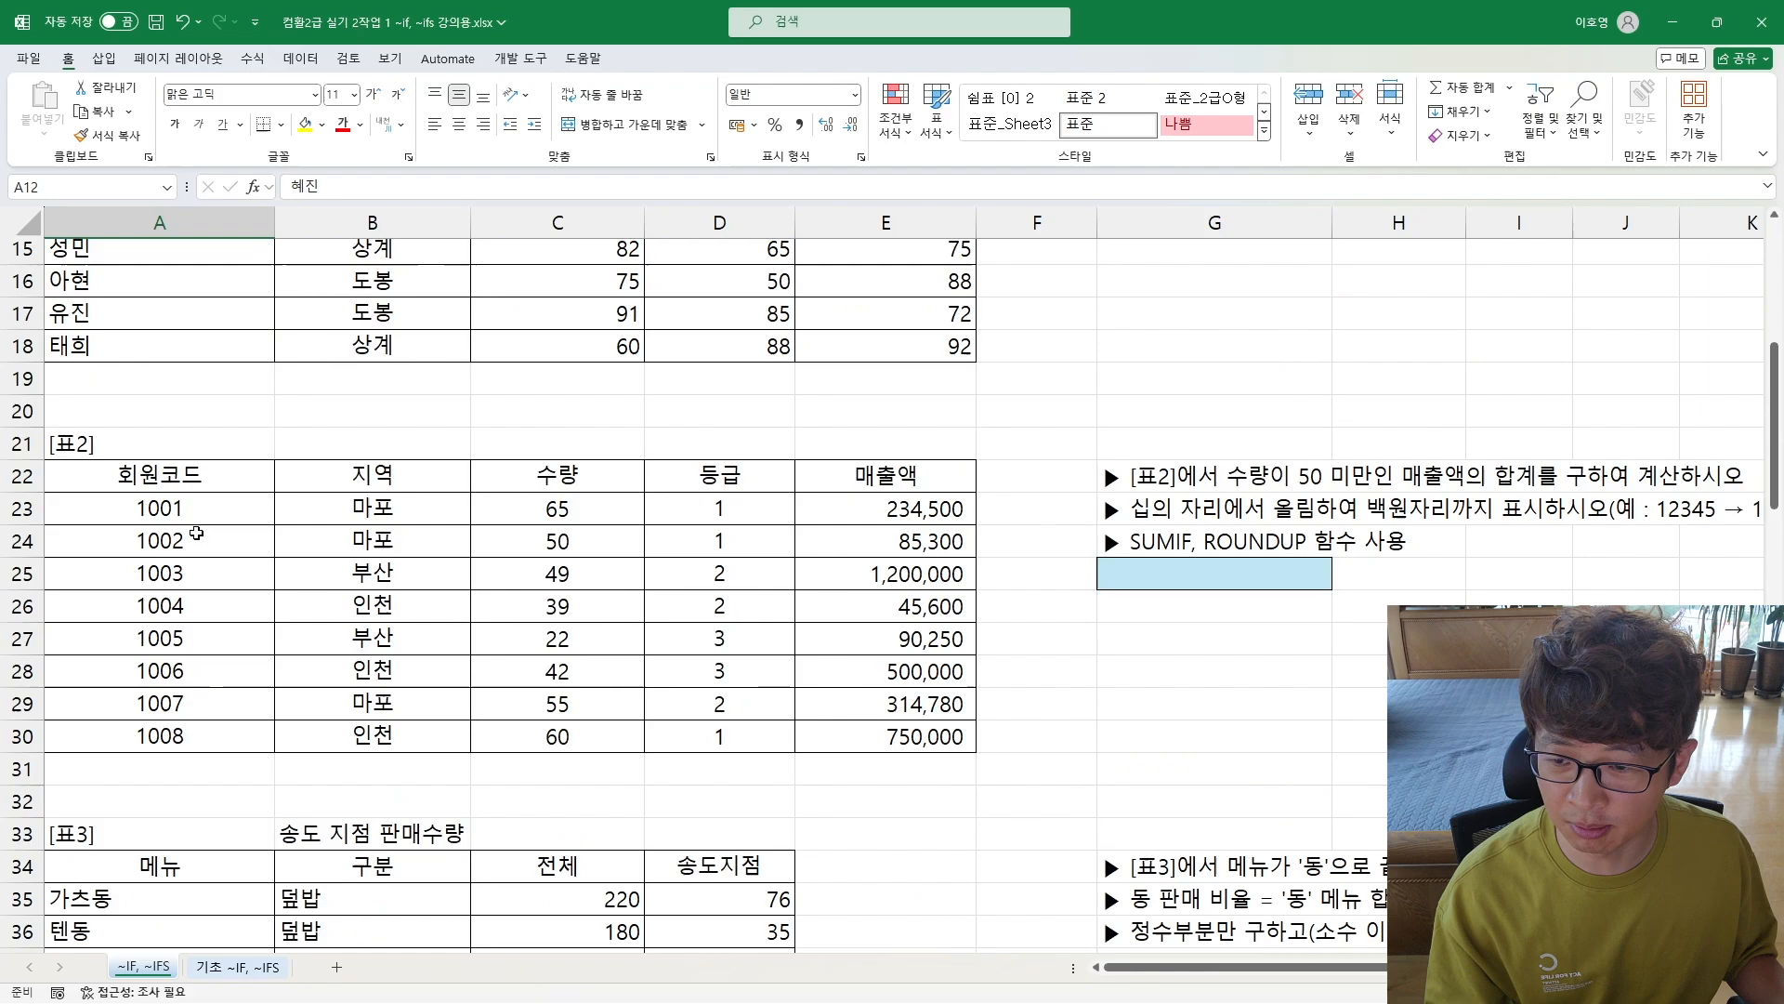
left_click(1158, 478)
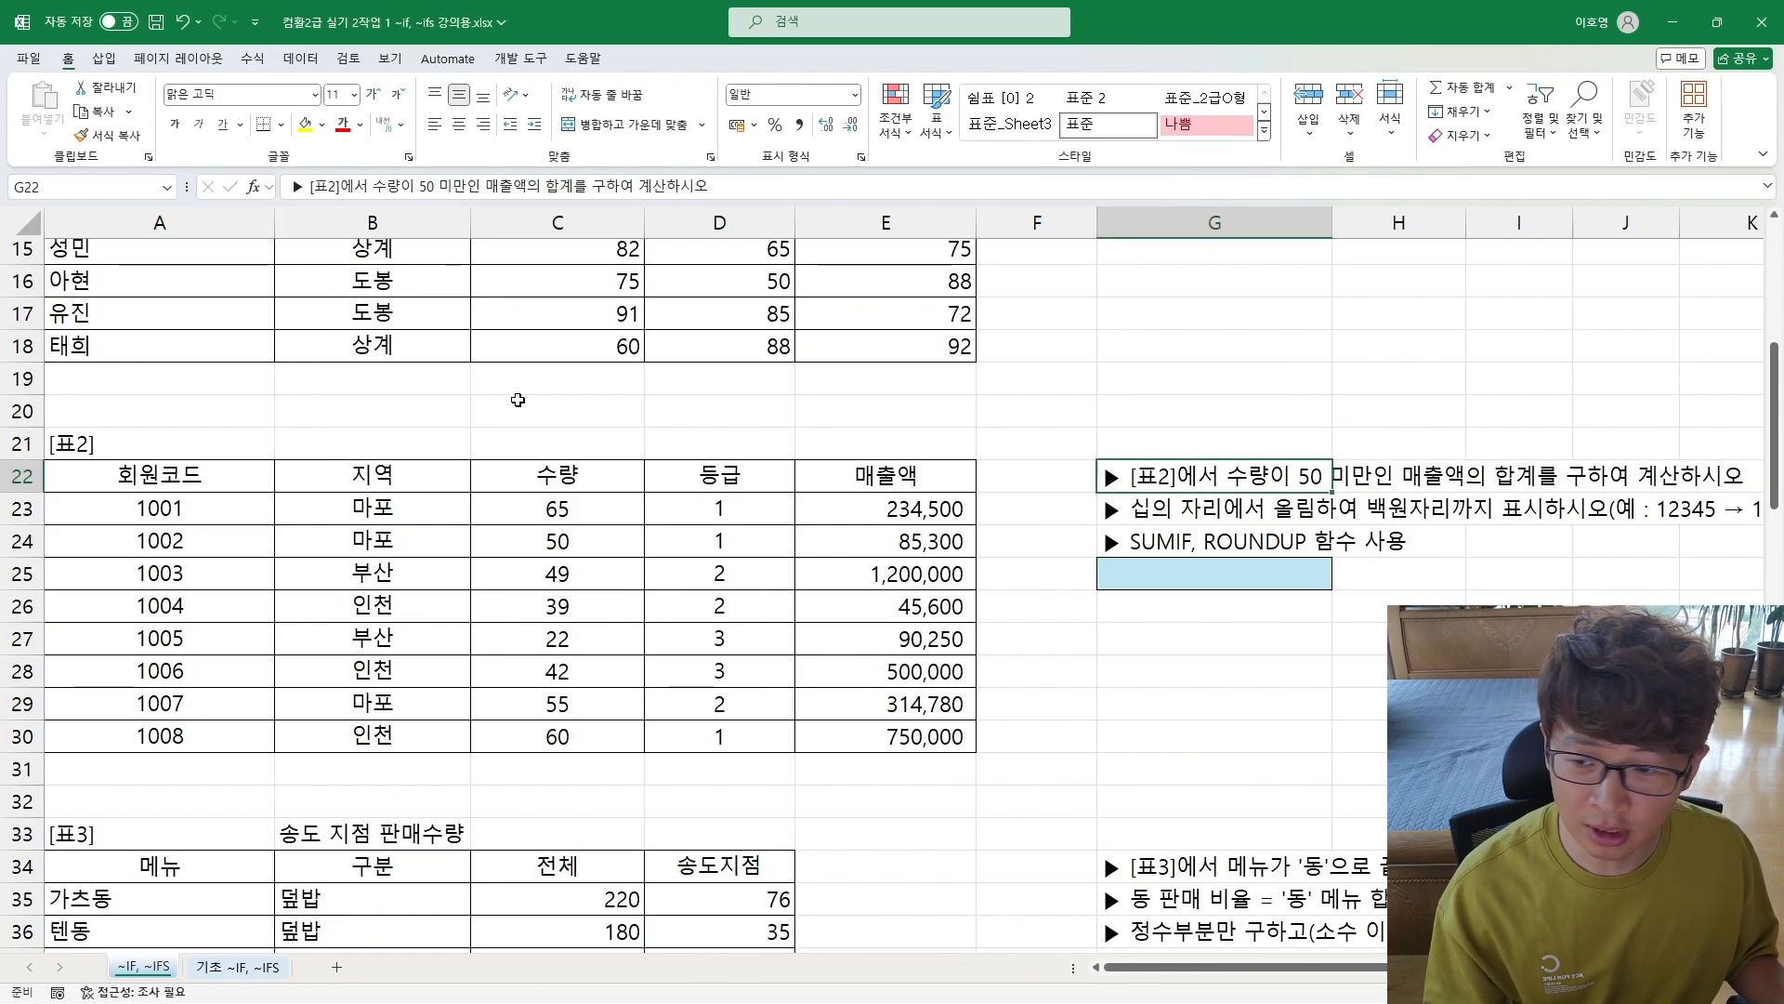
left_click(86, 445)
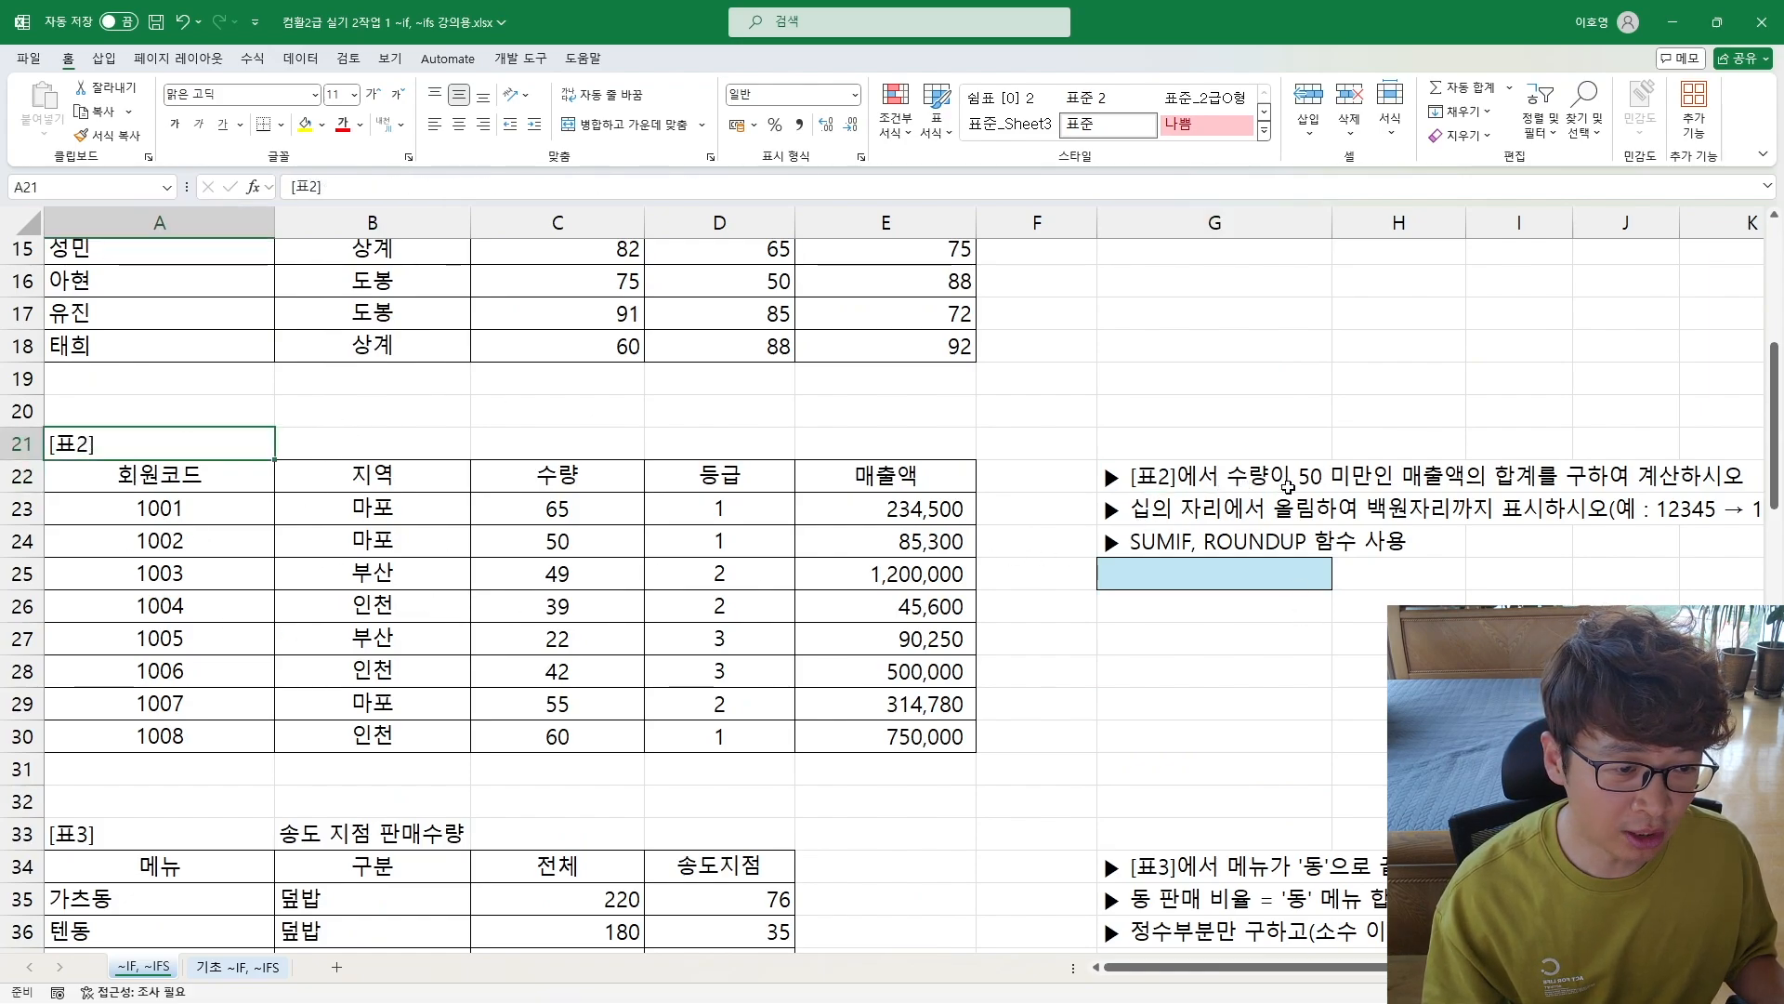
left_click_drag(563, 511, 557, 739)
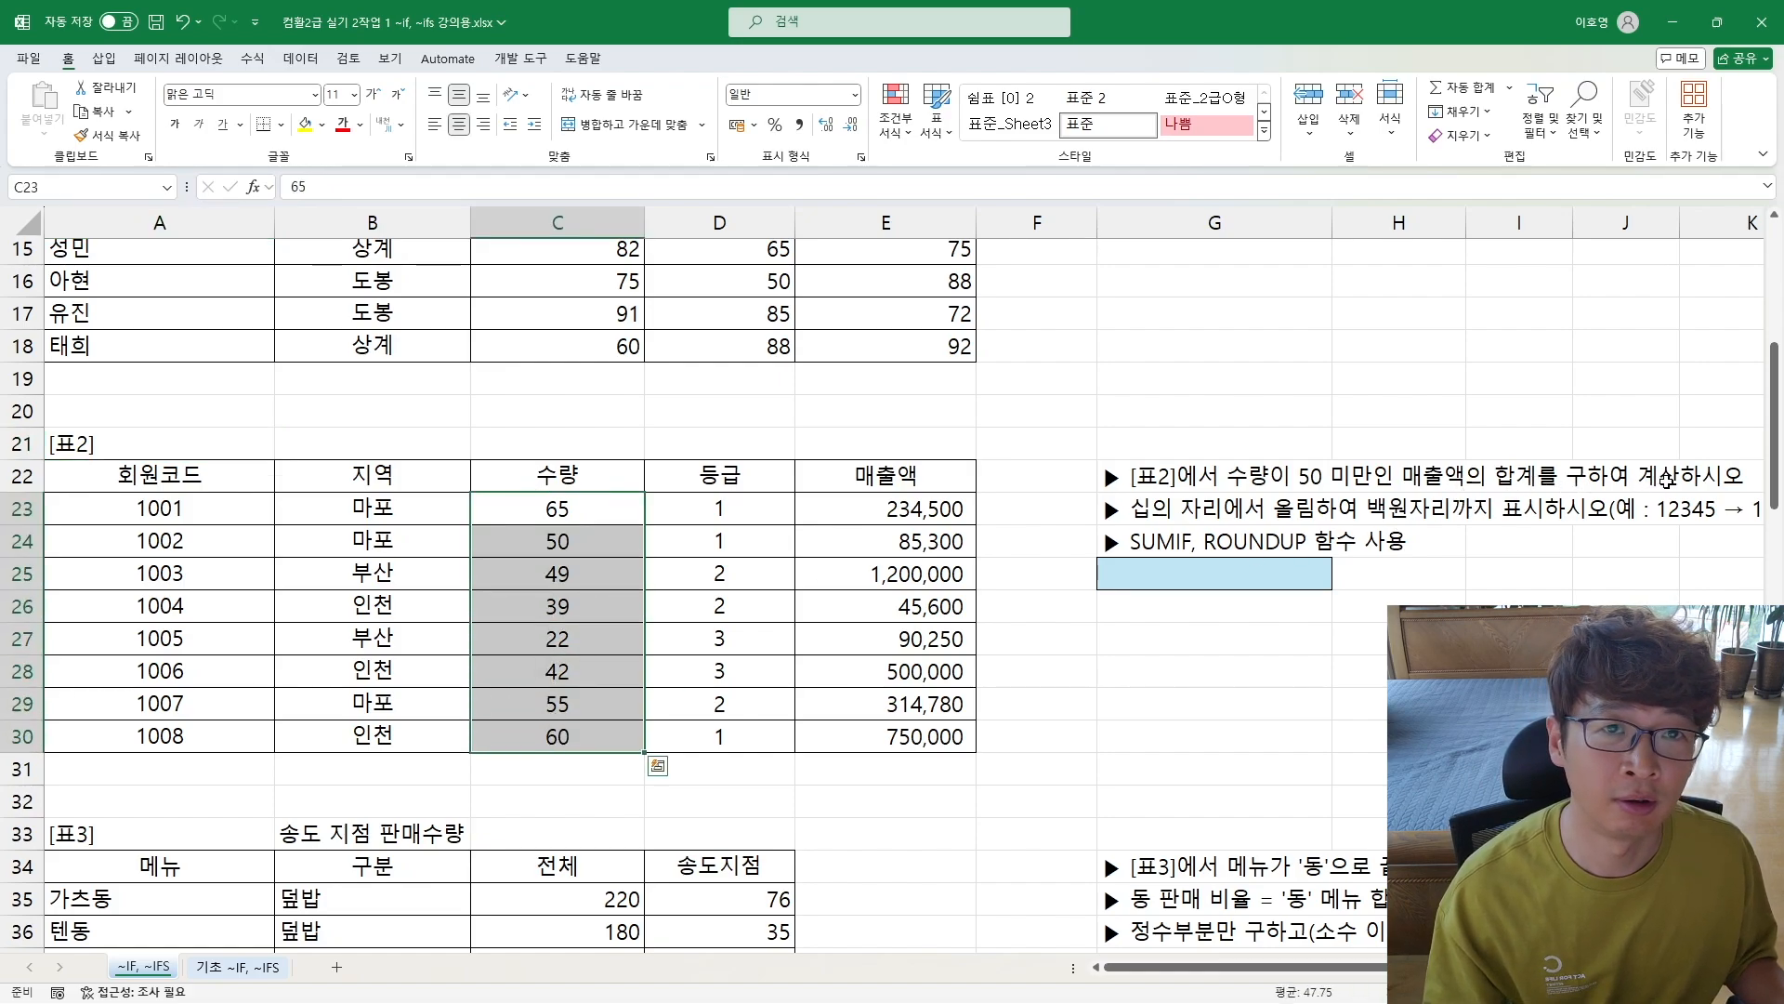
Step: Start a SUMIF formula in the [표2] answer cell G25, with the 수량 cells C23:C30 as criteria range
left_click(1123, 582)
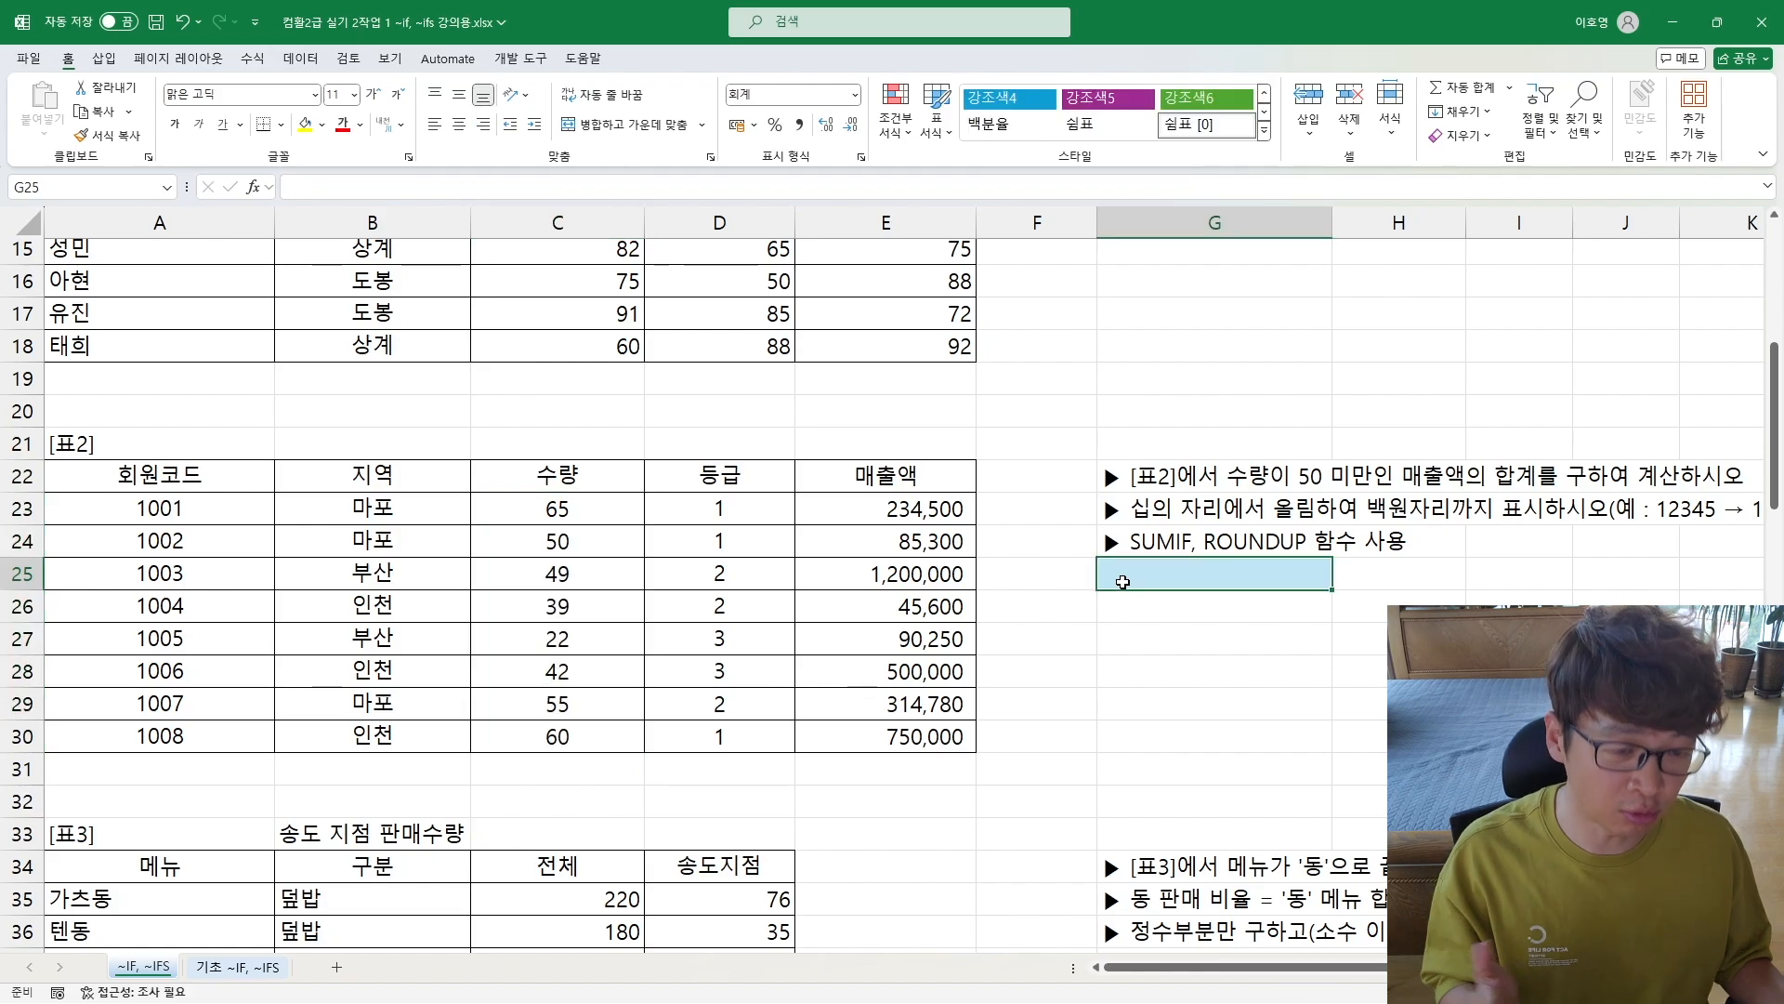
type("=s")
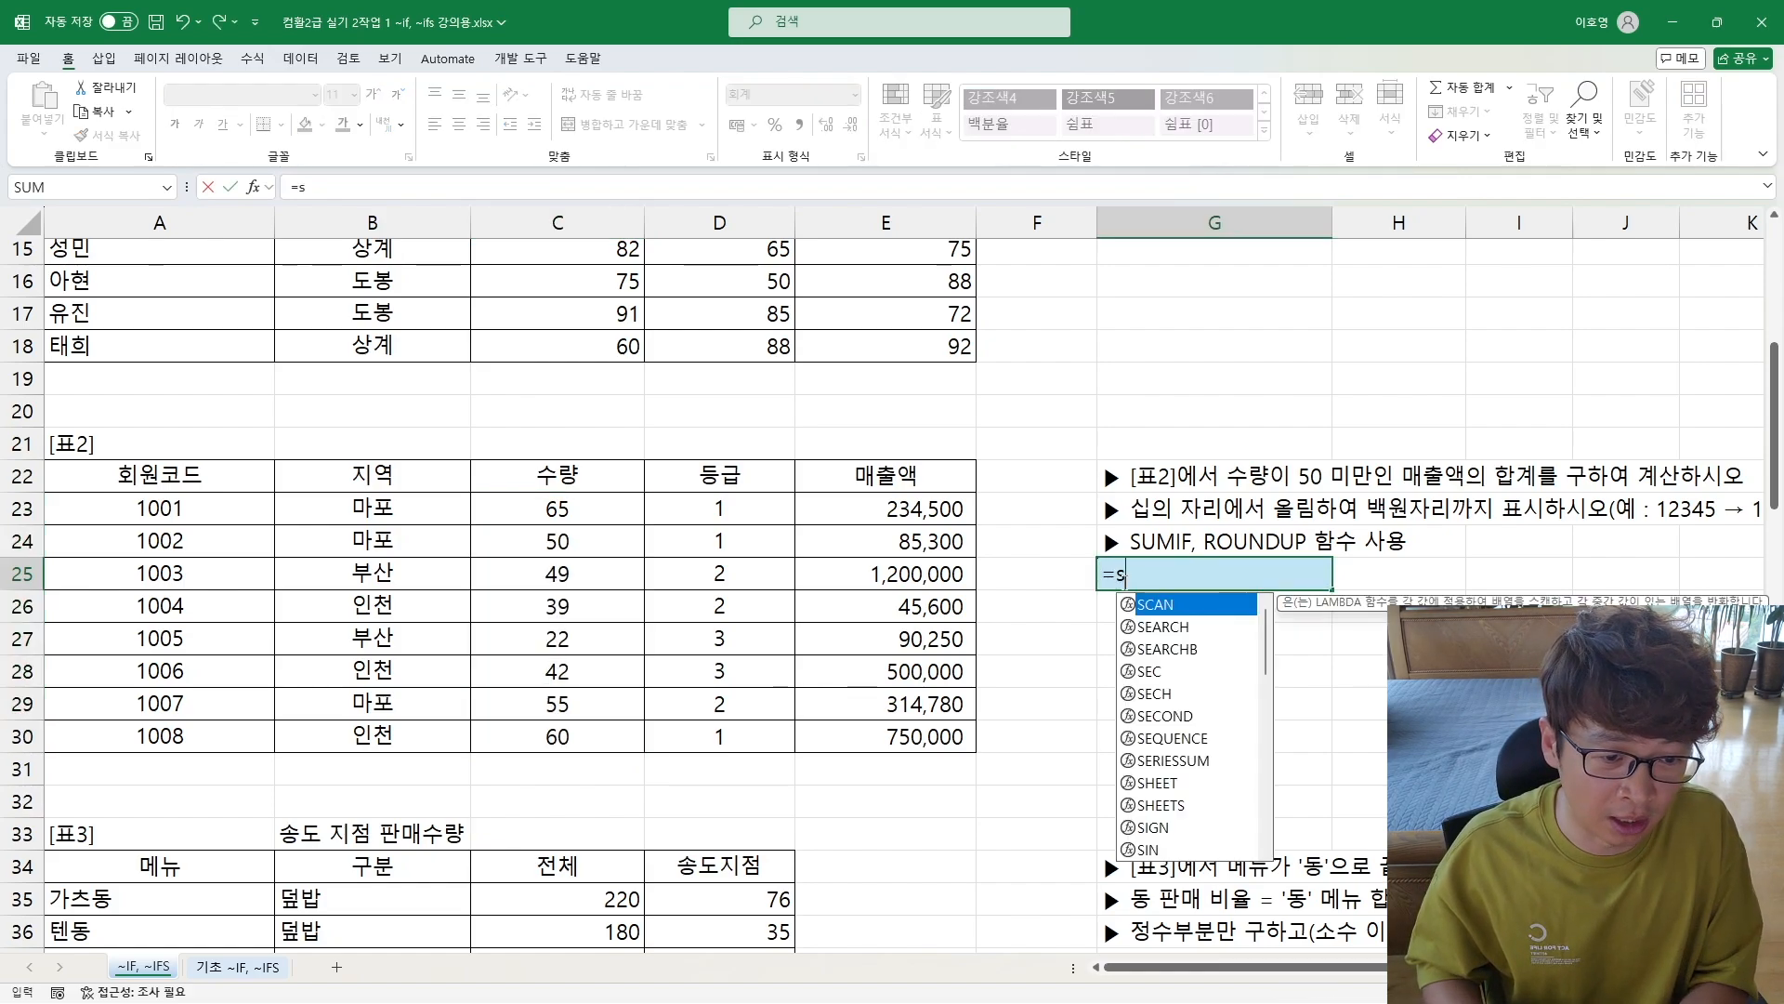
type("umif(")
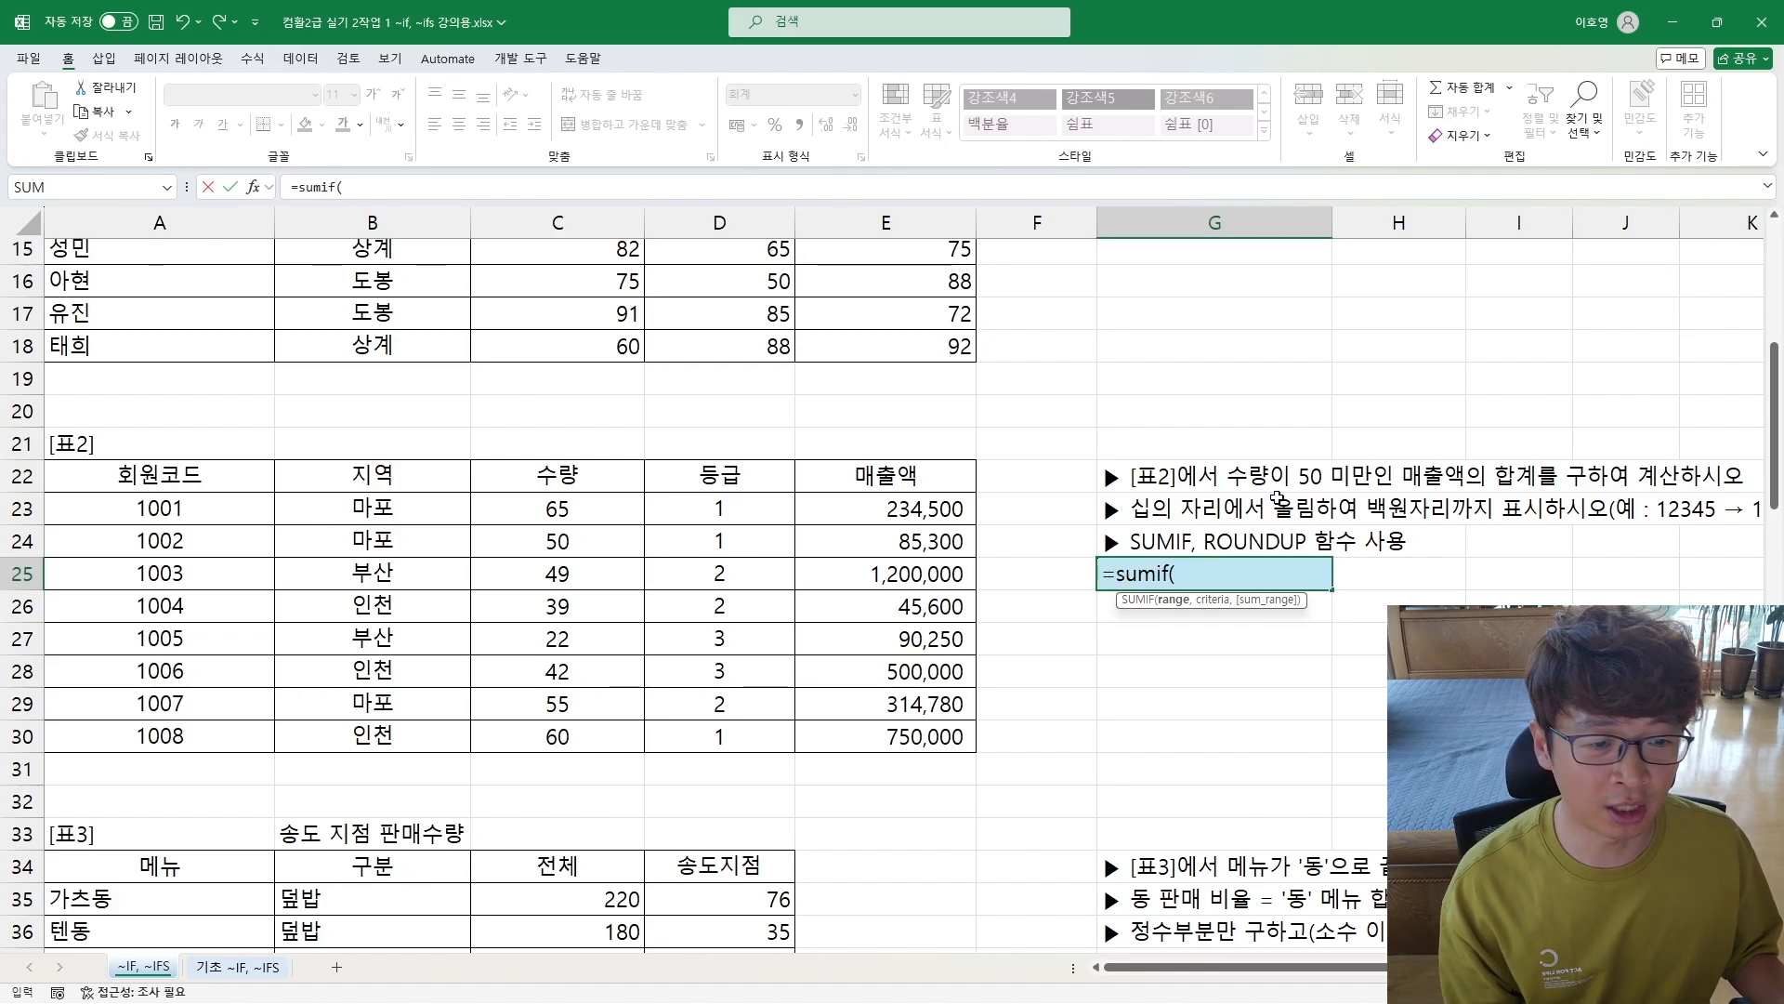
left_click_drag(536, 507, 537, 753)
type(",")
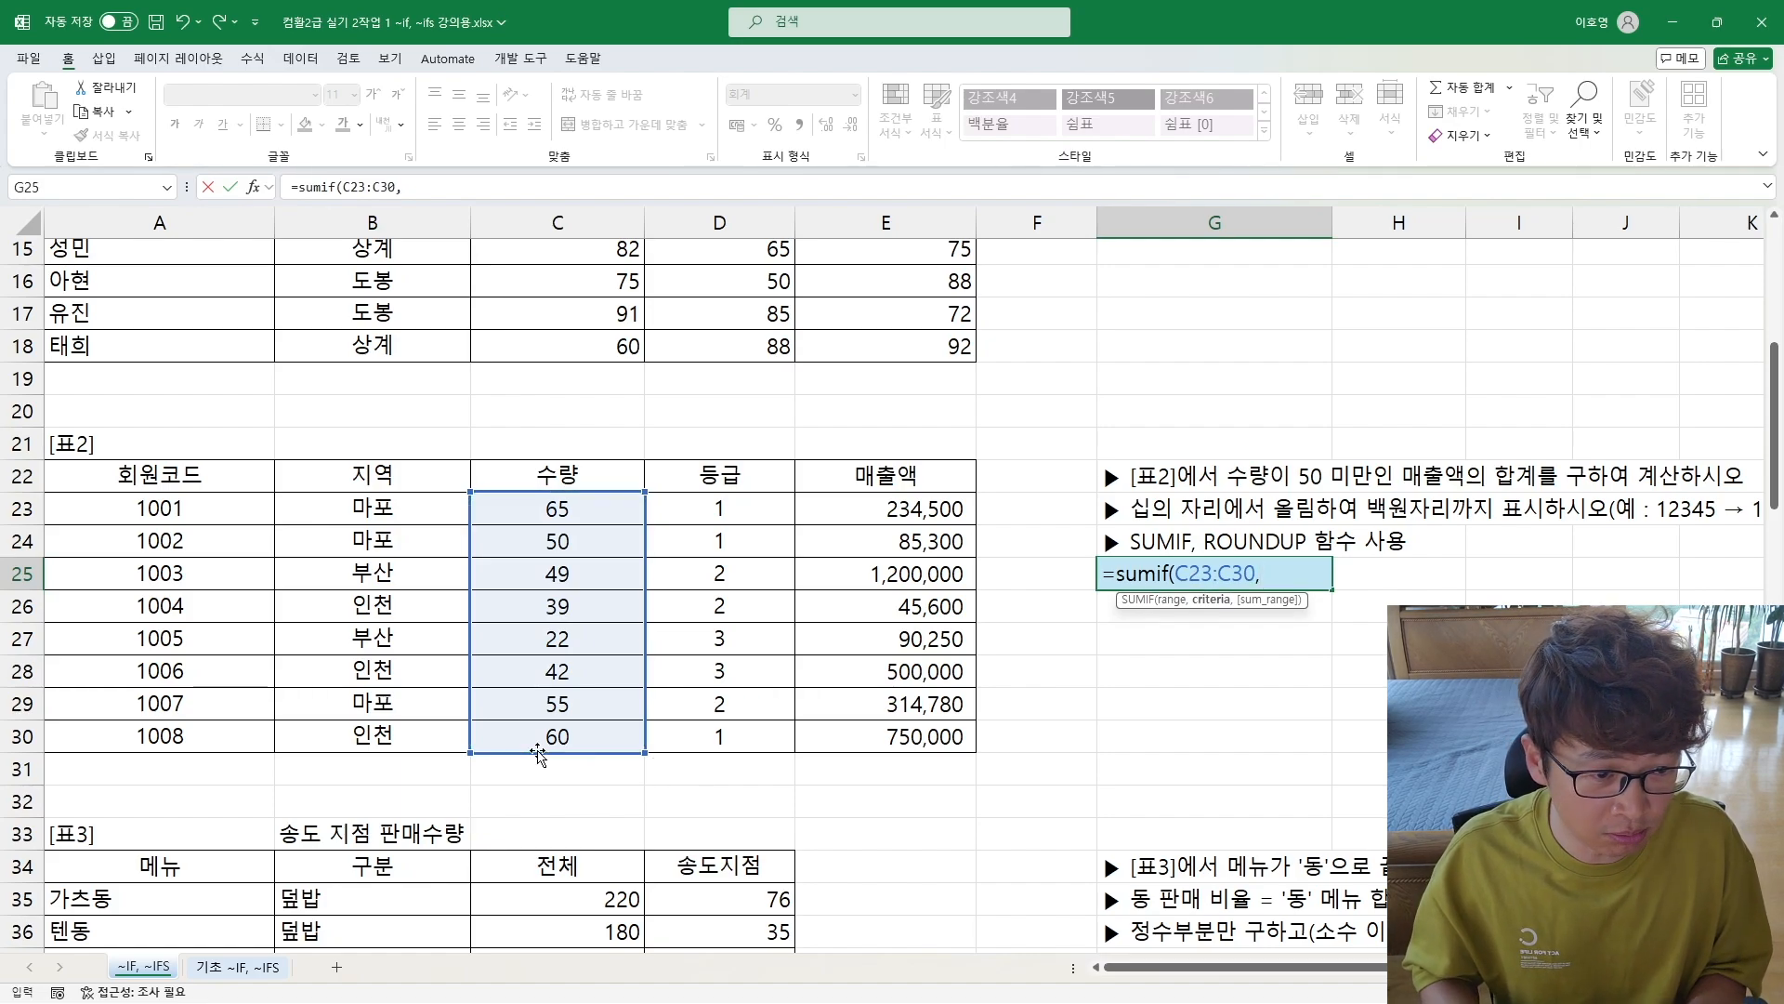
type("\"<")
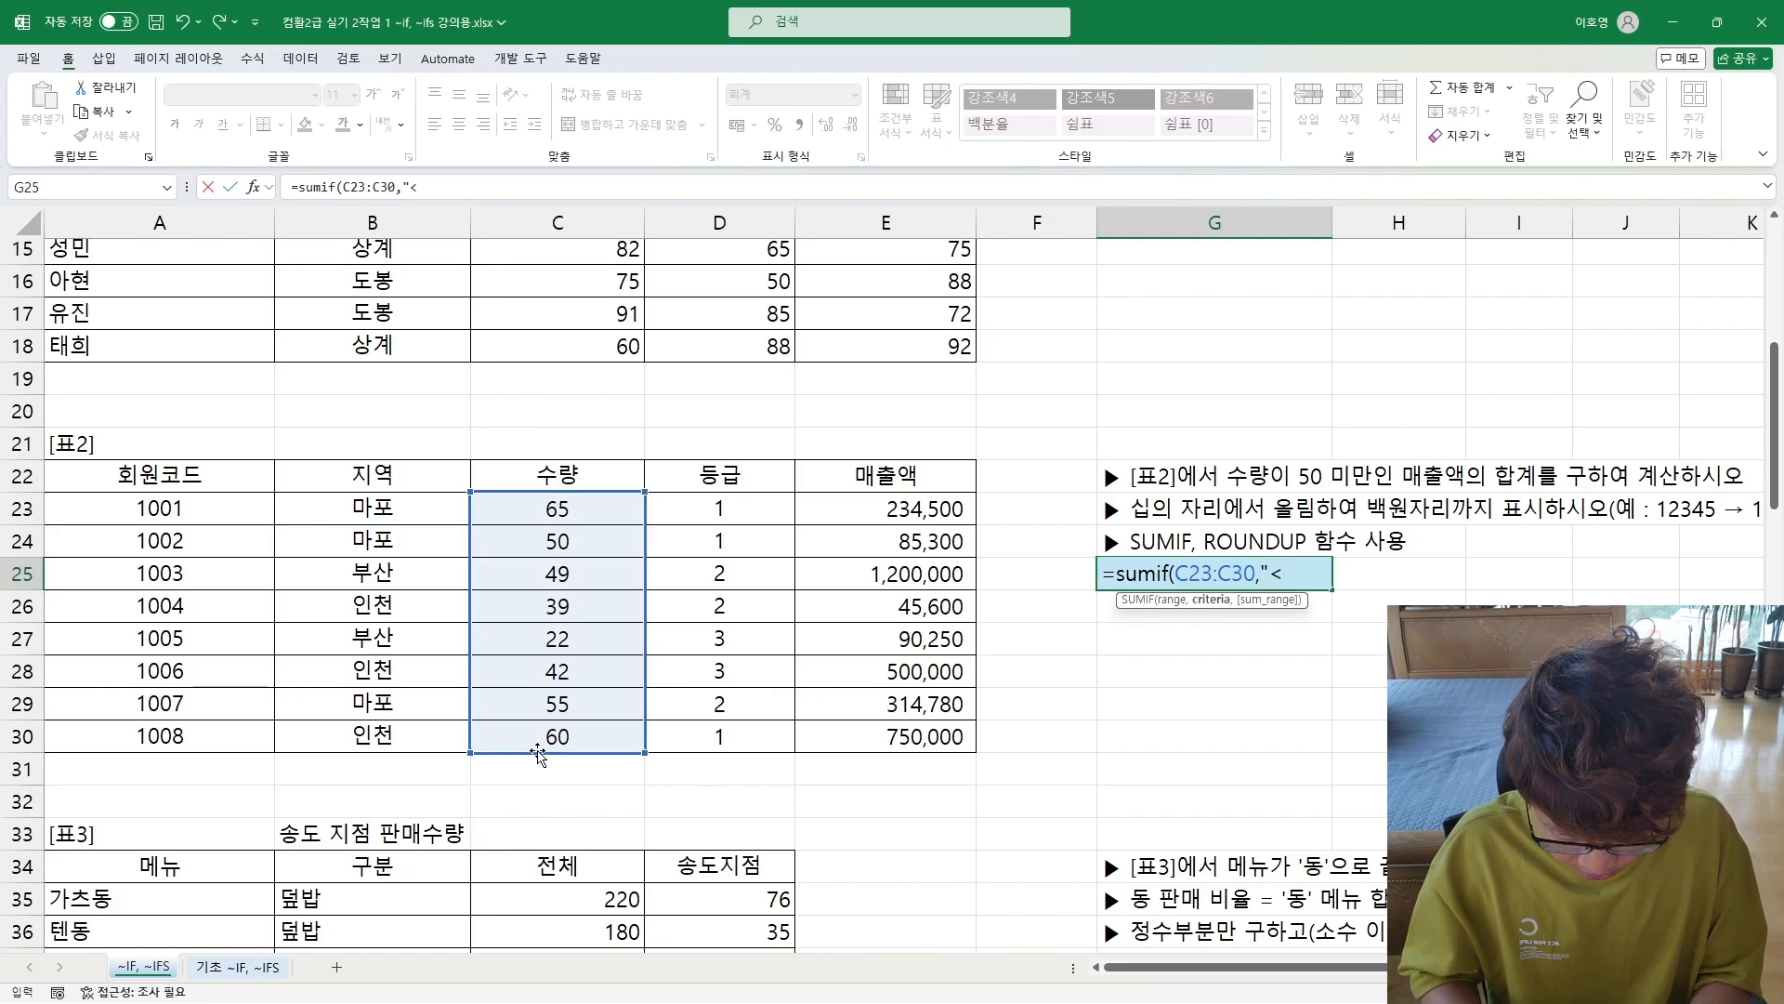
type("50\"")
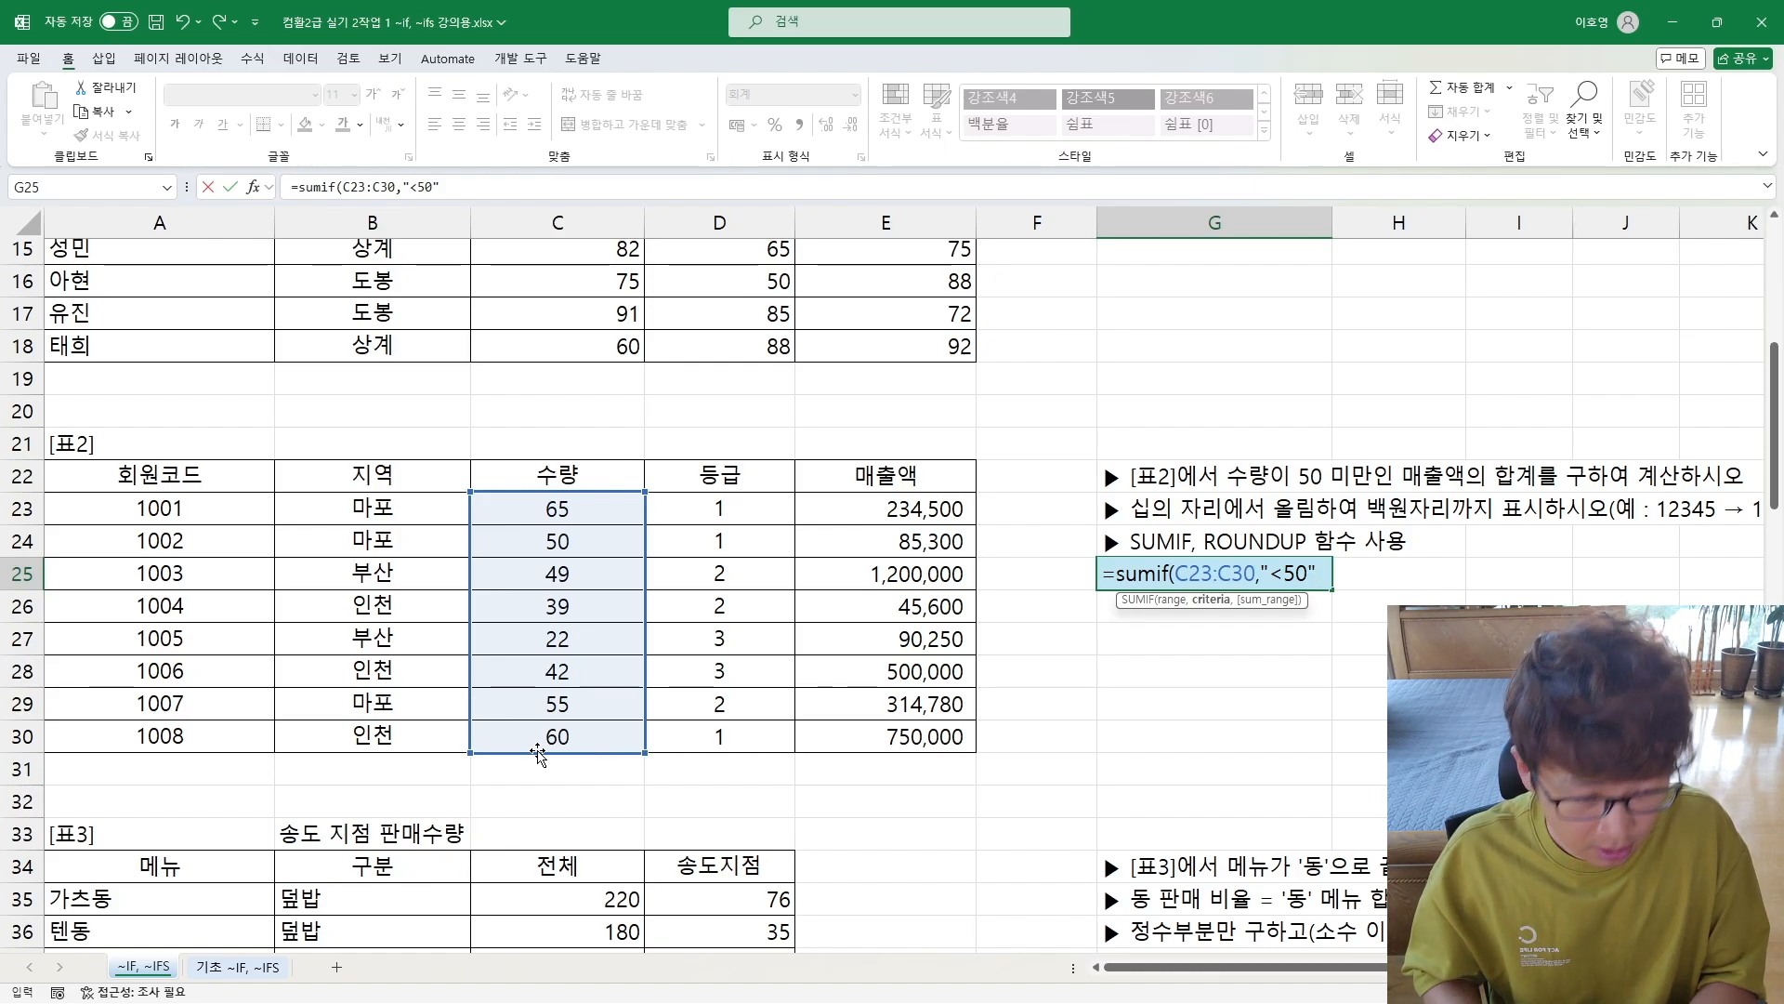
type(",")
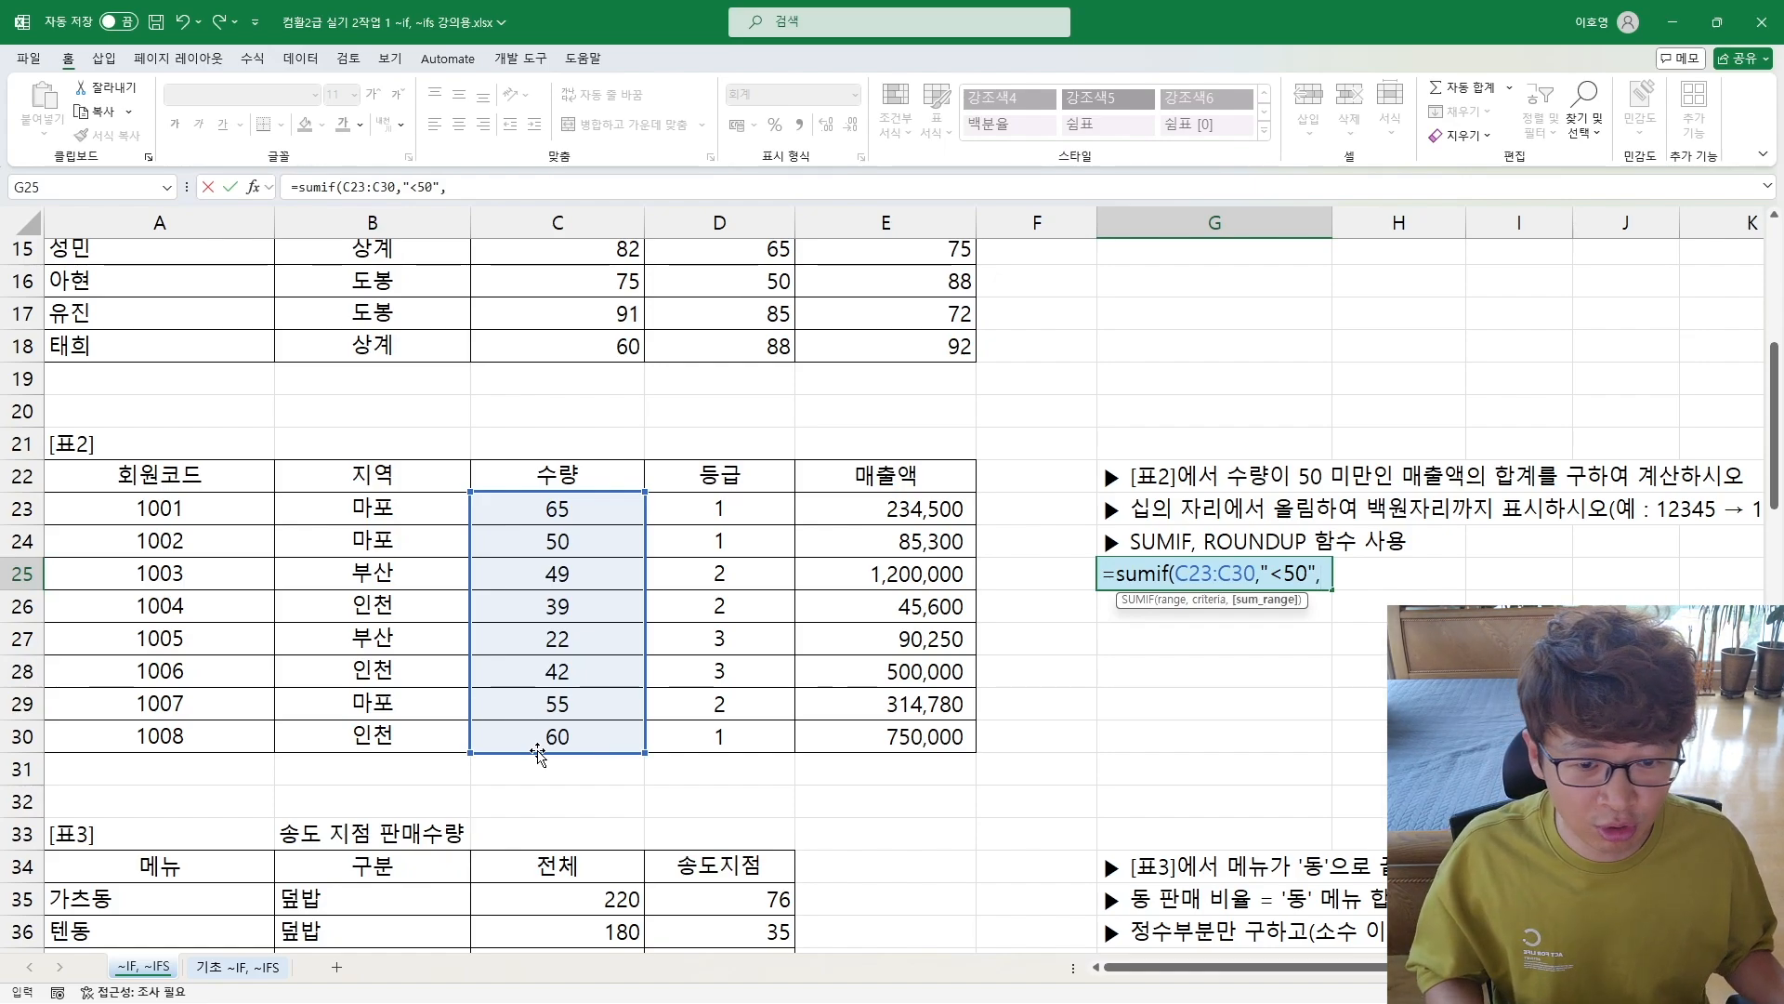
Step: Complete the SUMIF formula with criterion "<50" and the 매출액 cells E23:E30 as sum range, and enter it
left_click_drag(867, 513, 860, 736)
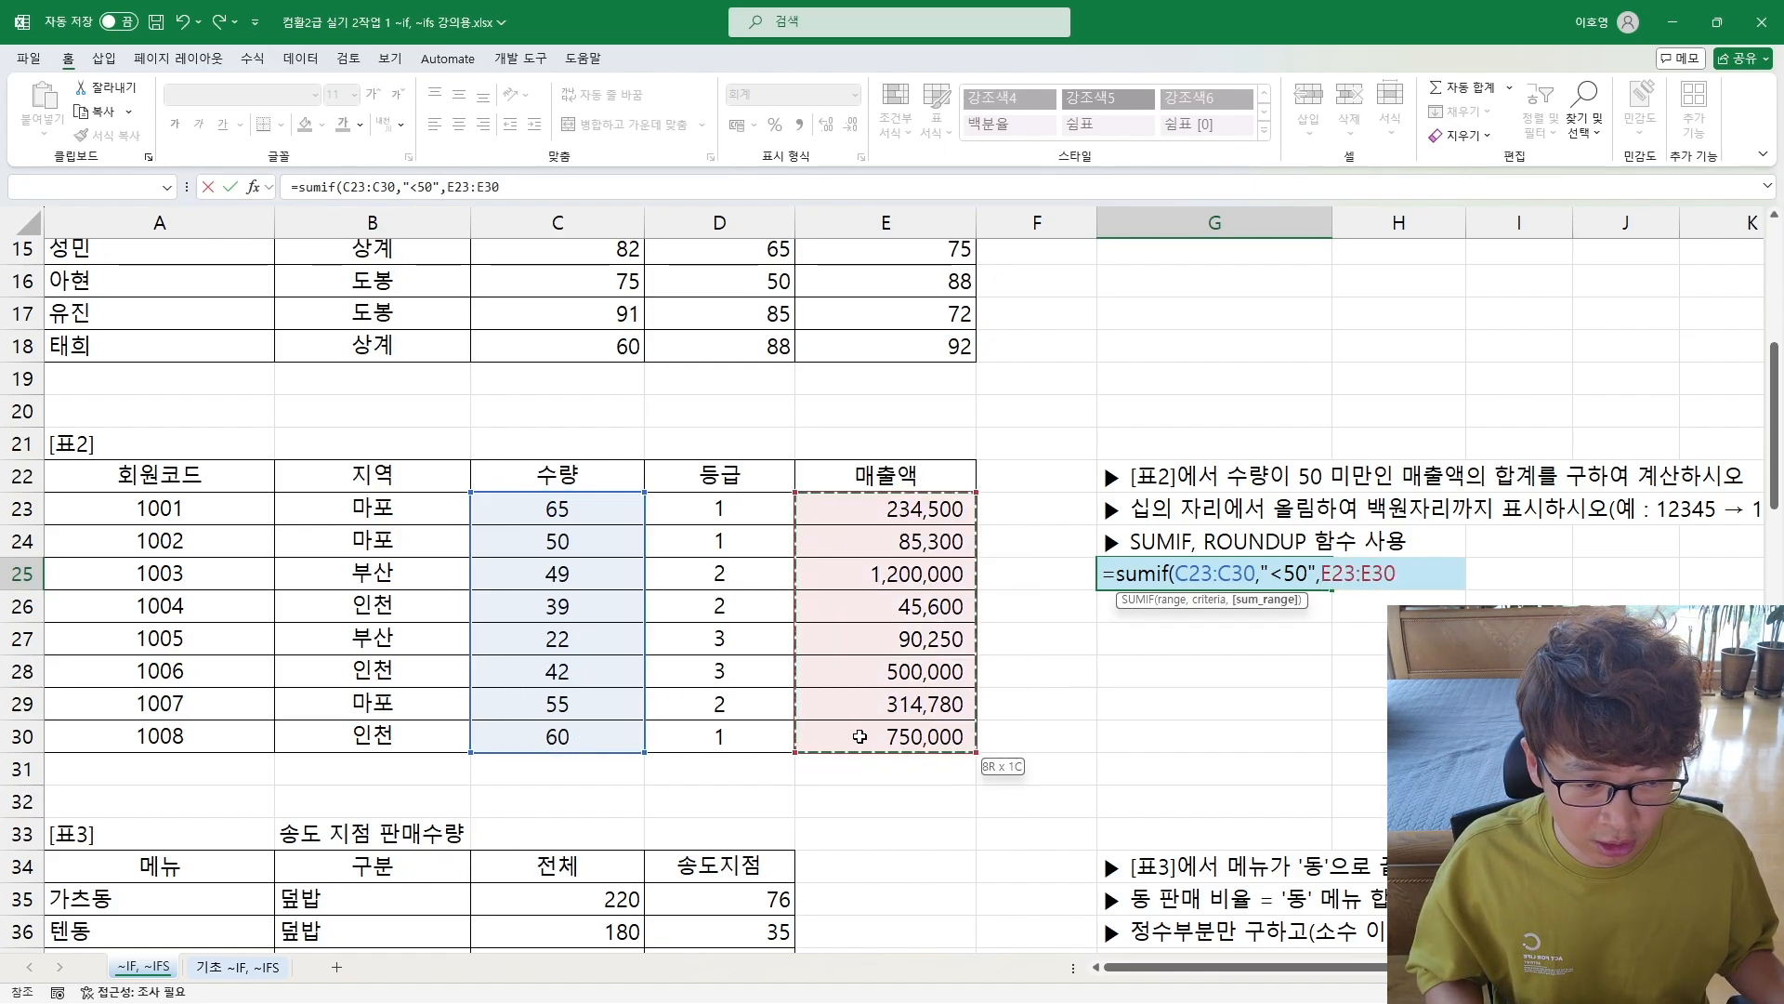
type(")")
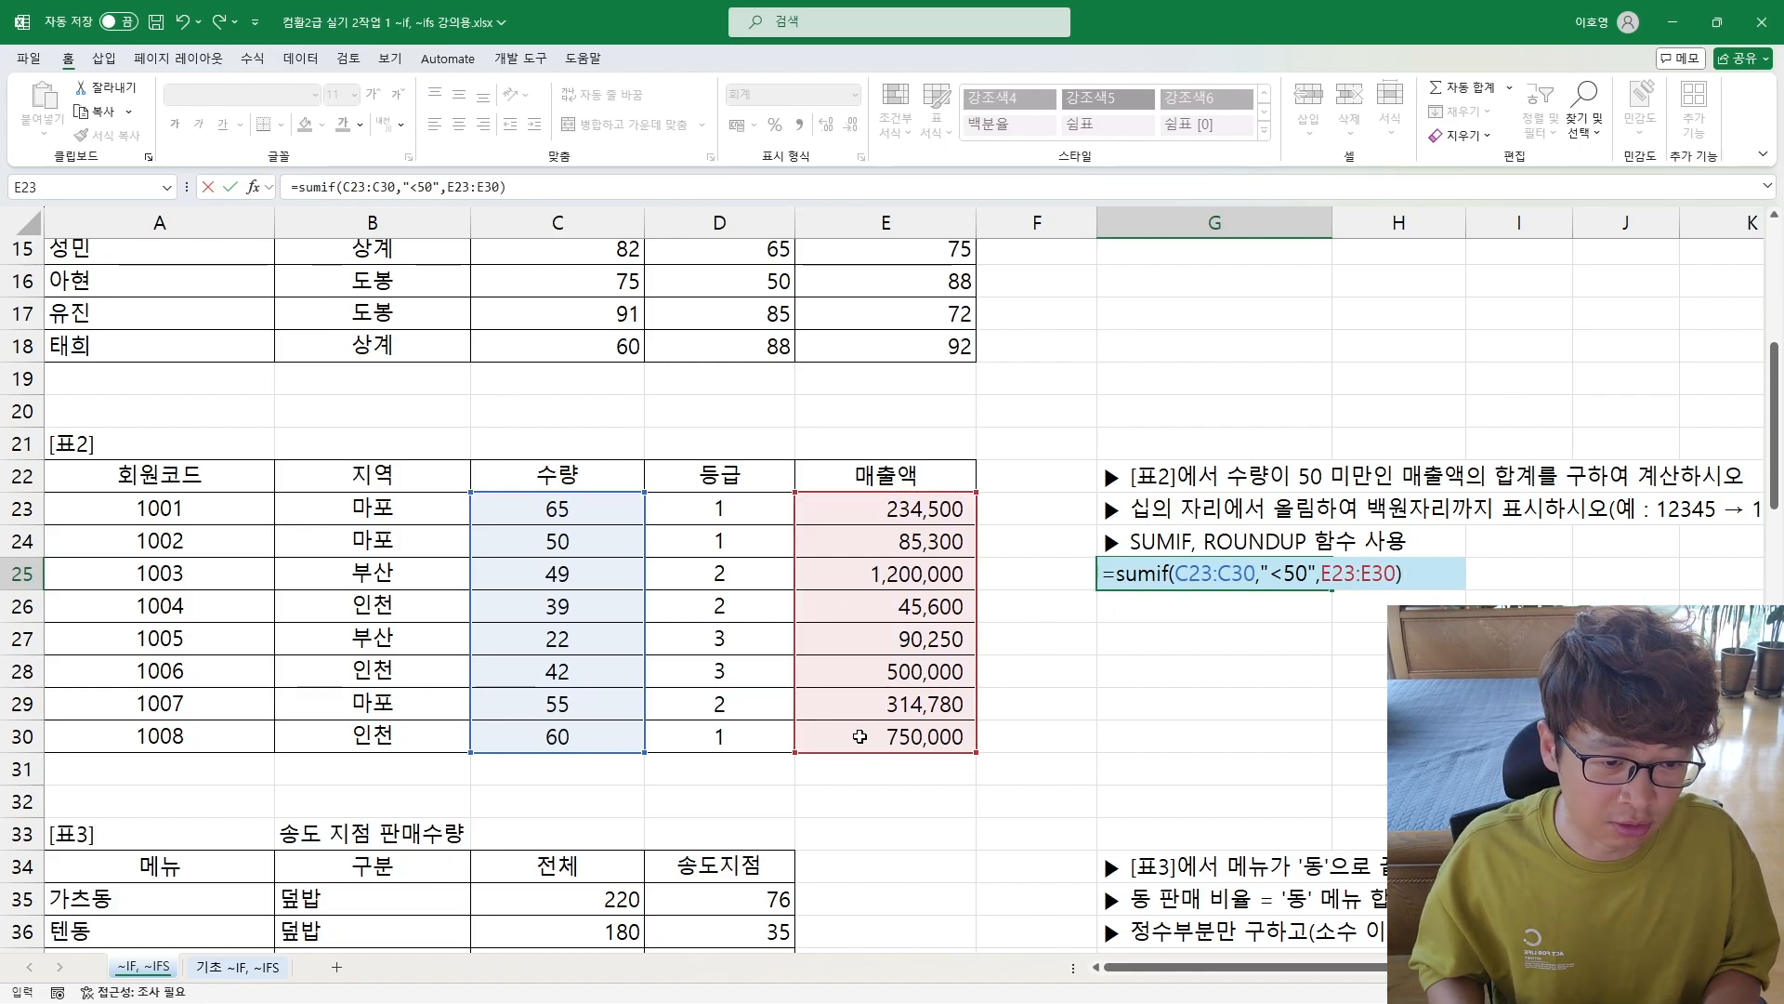
key("Return")
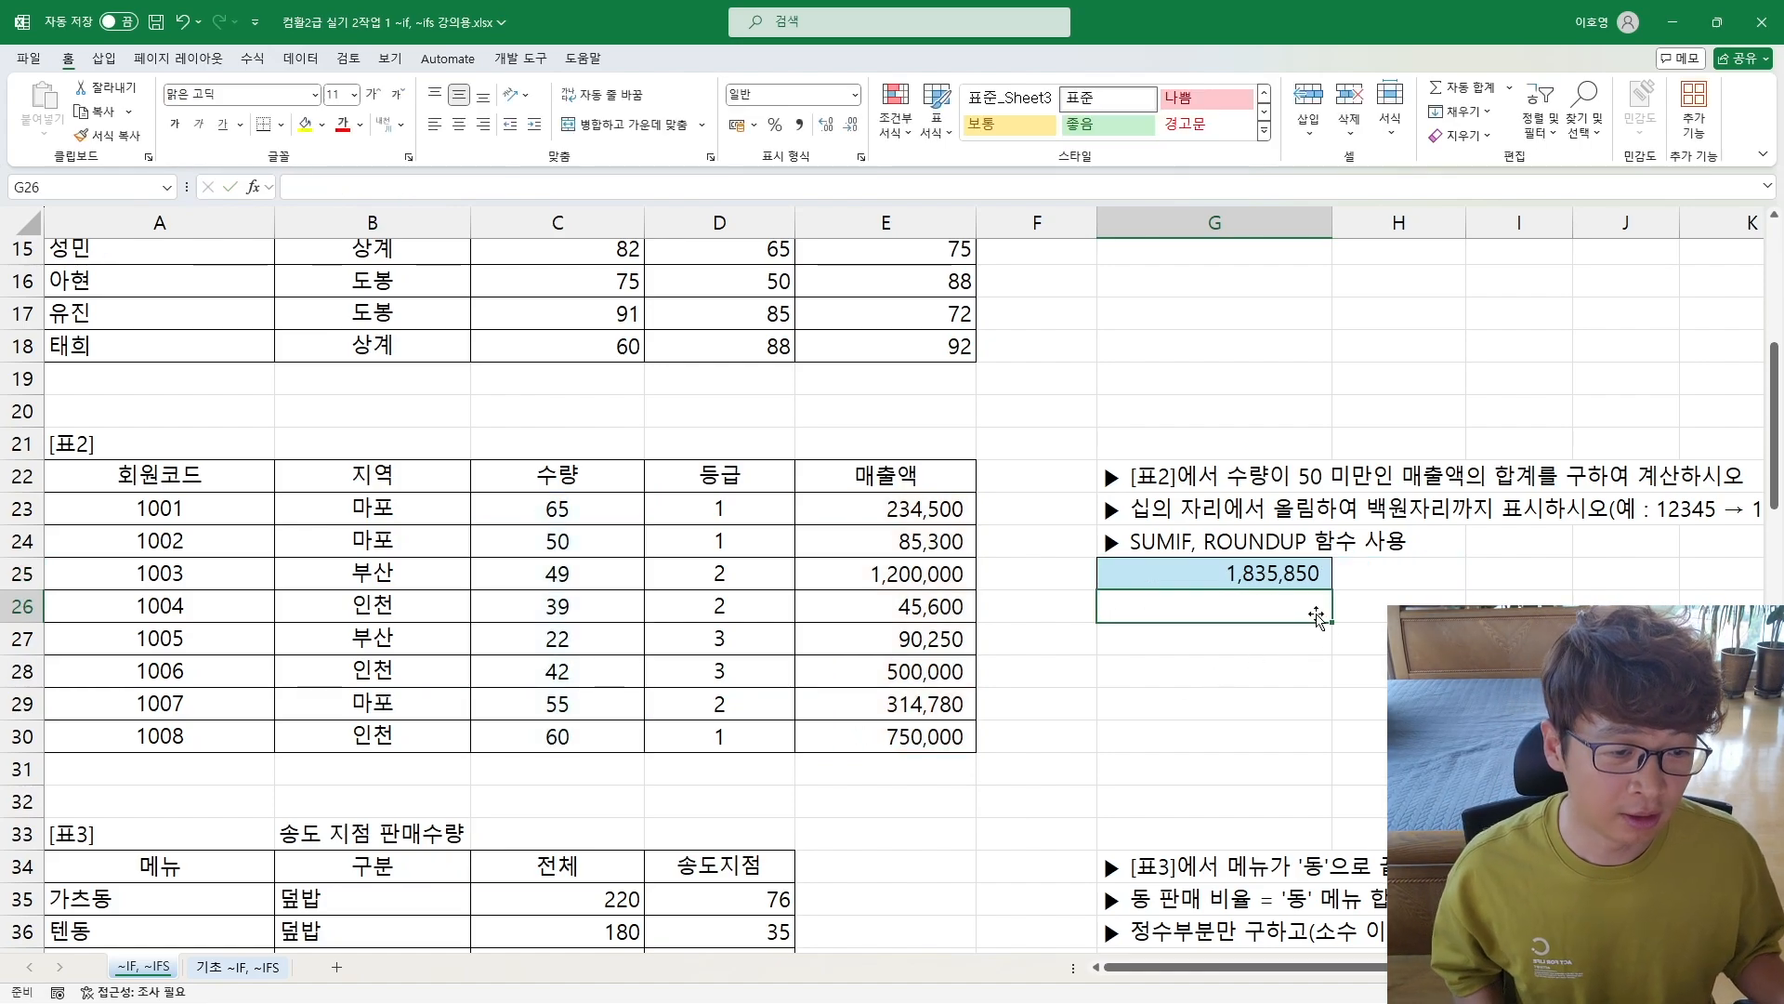
Step: Change the source number of the rounding example in the [표2] instruction in G23 to 12356
left_click(1264, 564)
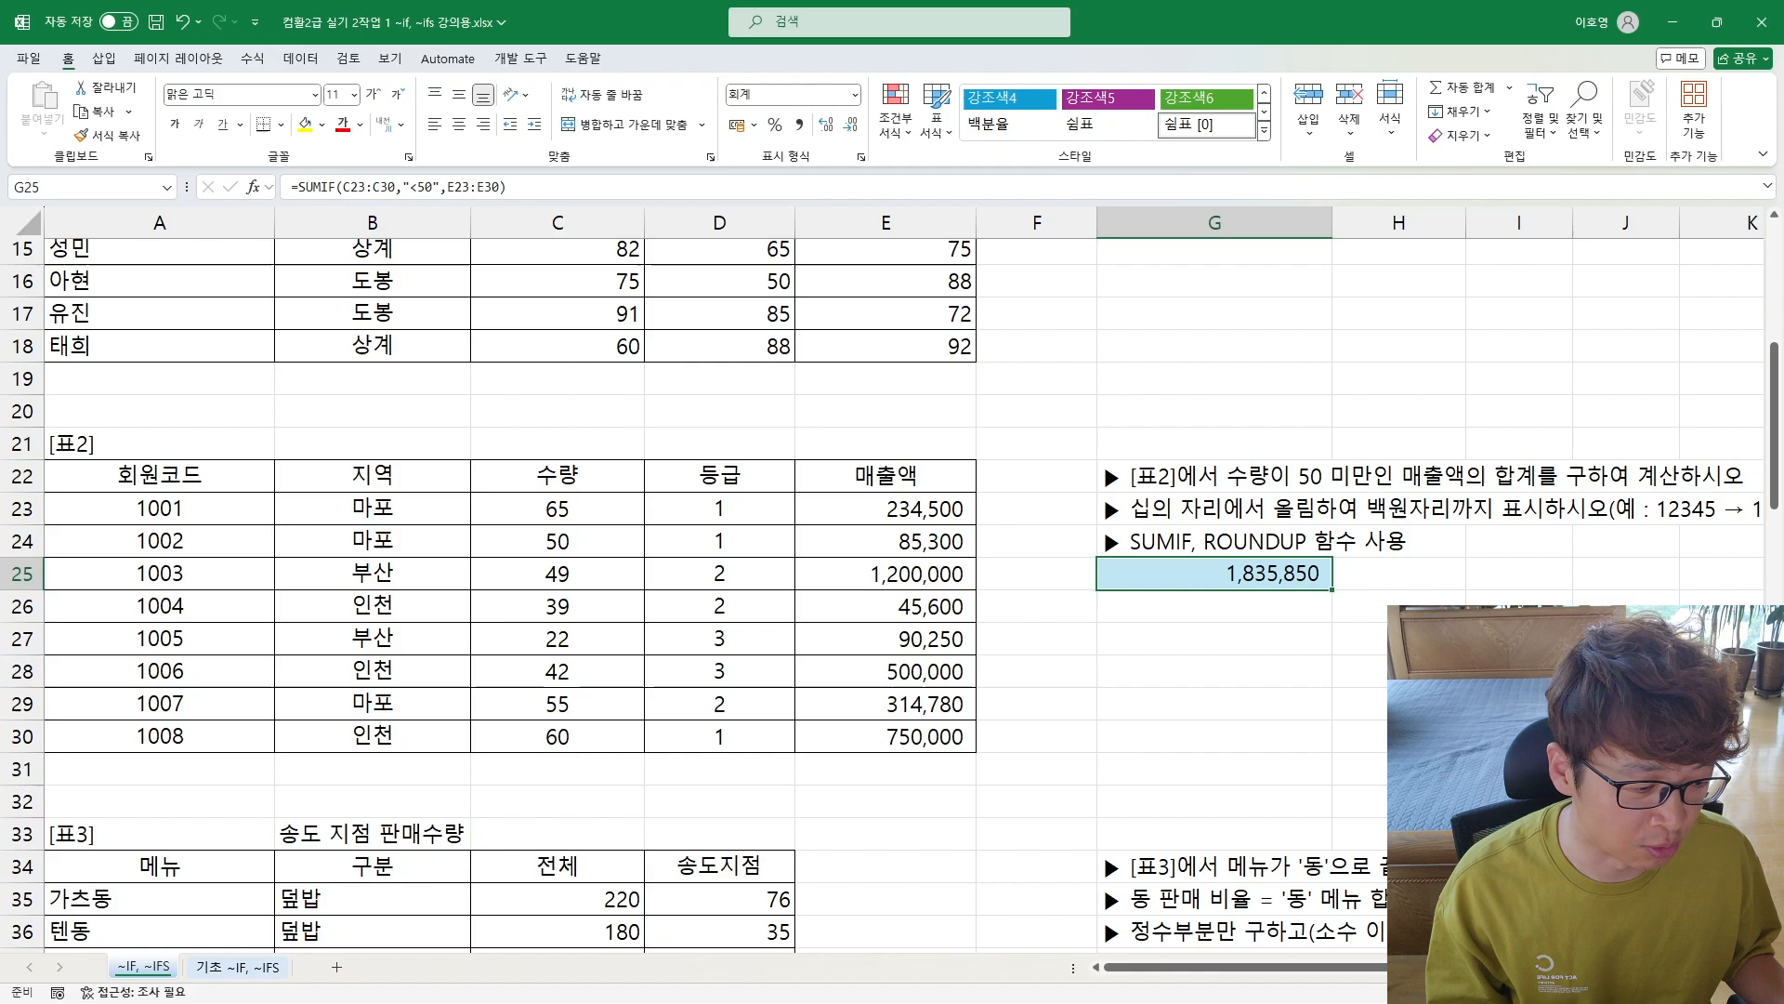
left_click_drag(1505, 968, 1558, 967)
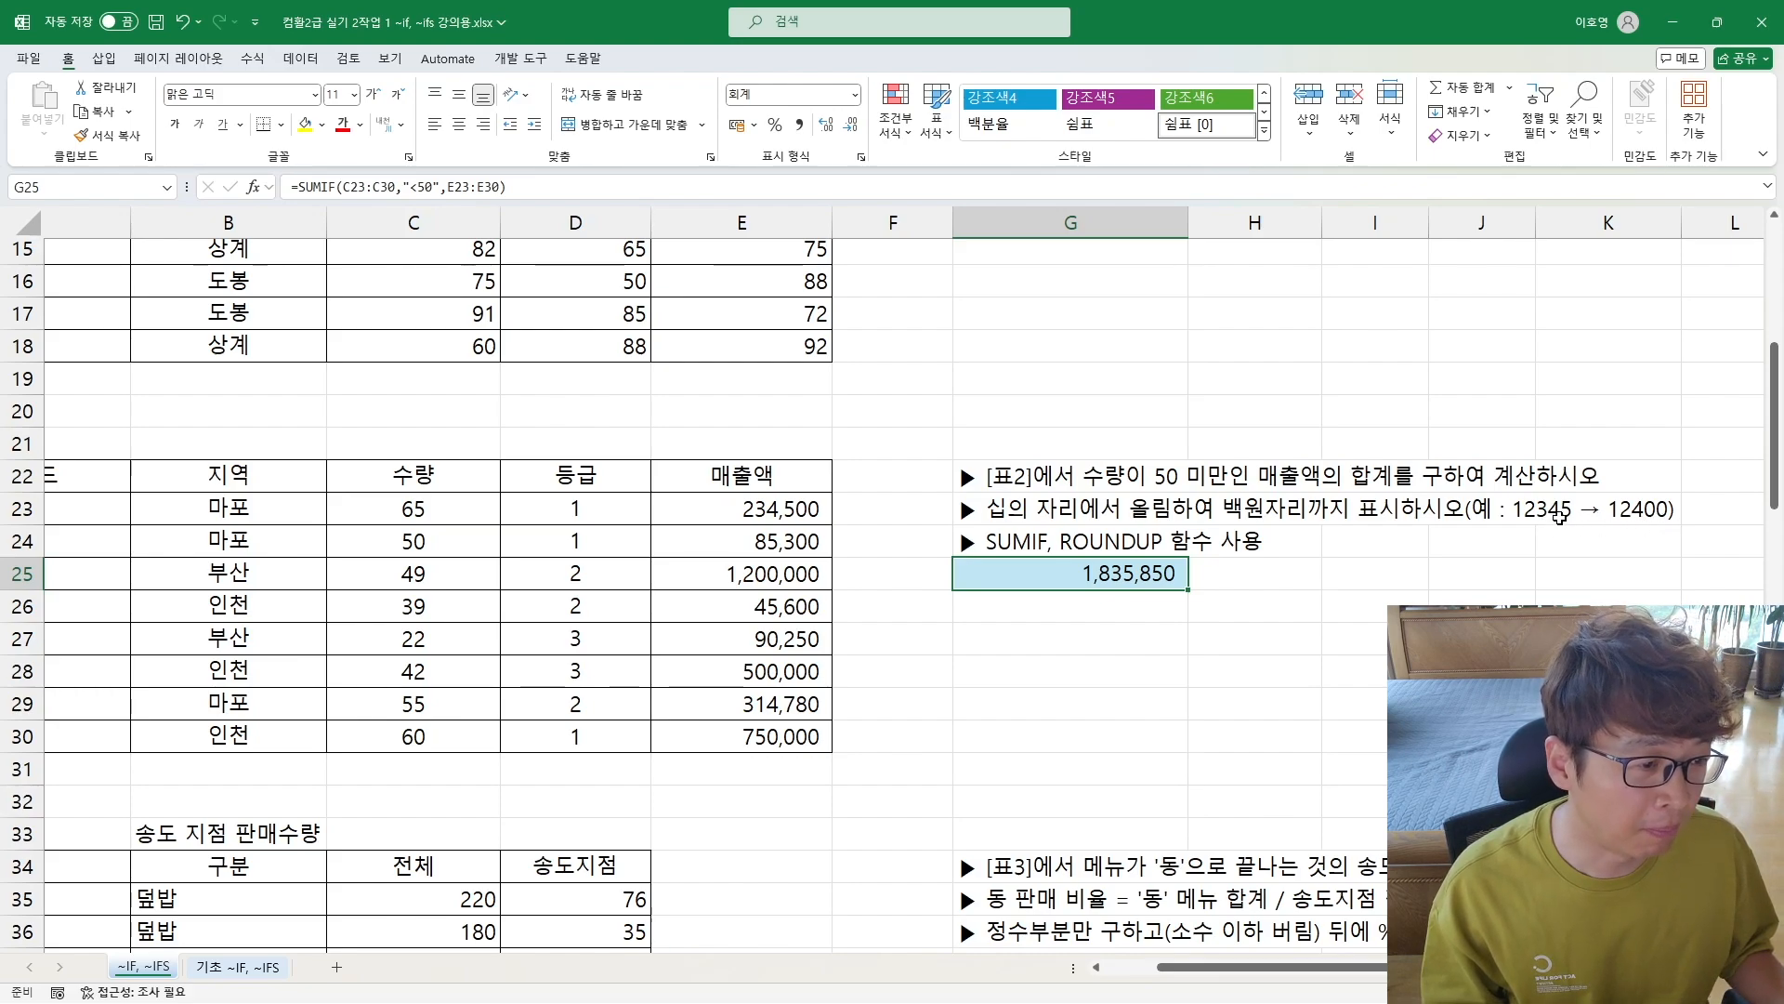
double_click(1001, 506)
double_click(1001, 507)
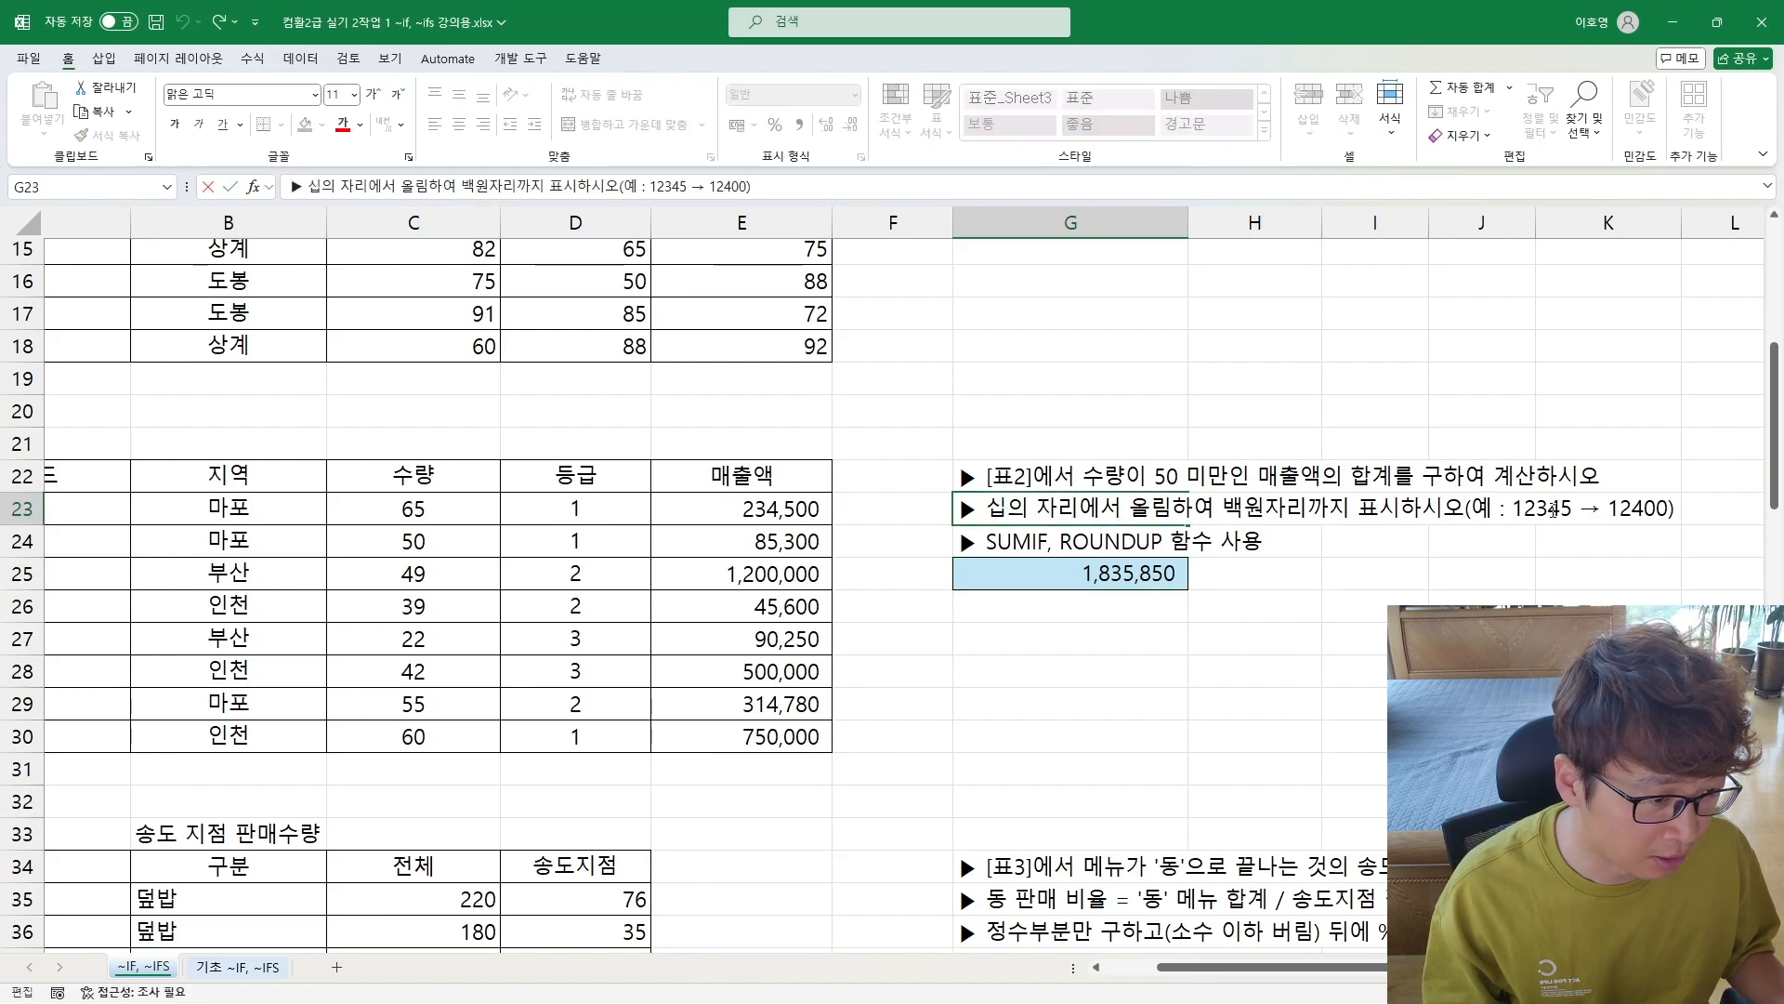
left_click_drag(1554, 509, 1574, 510)
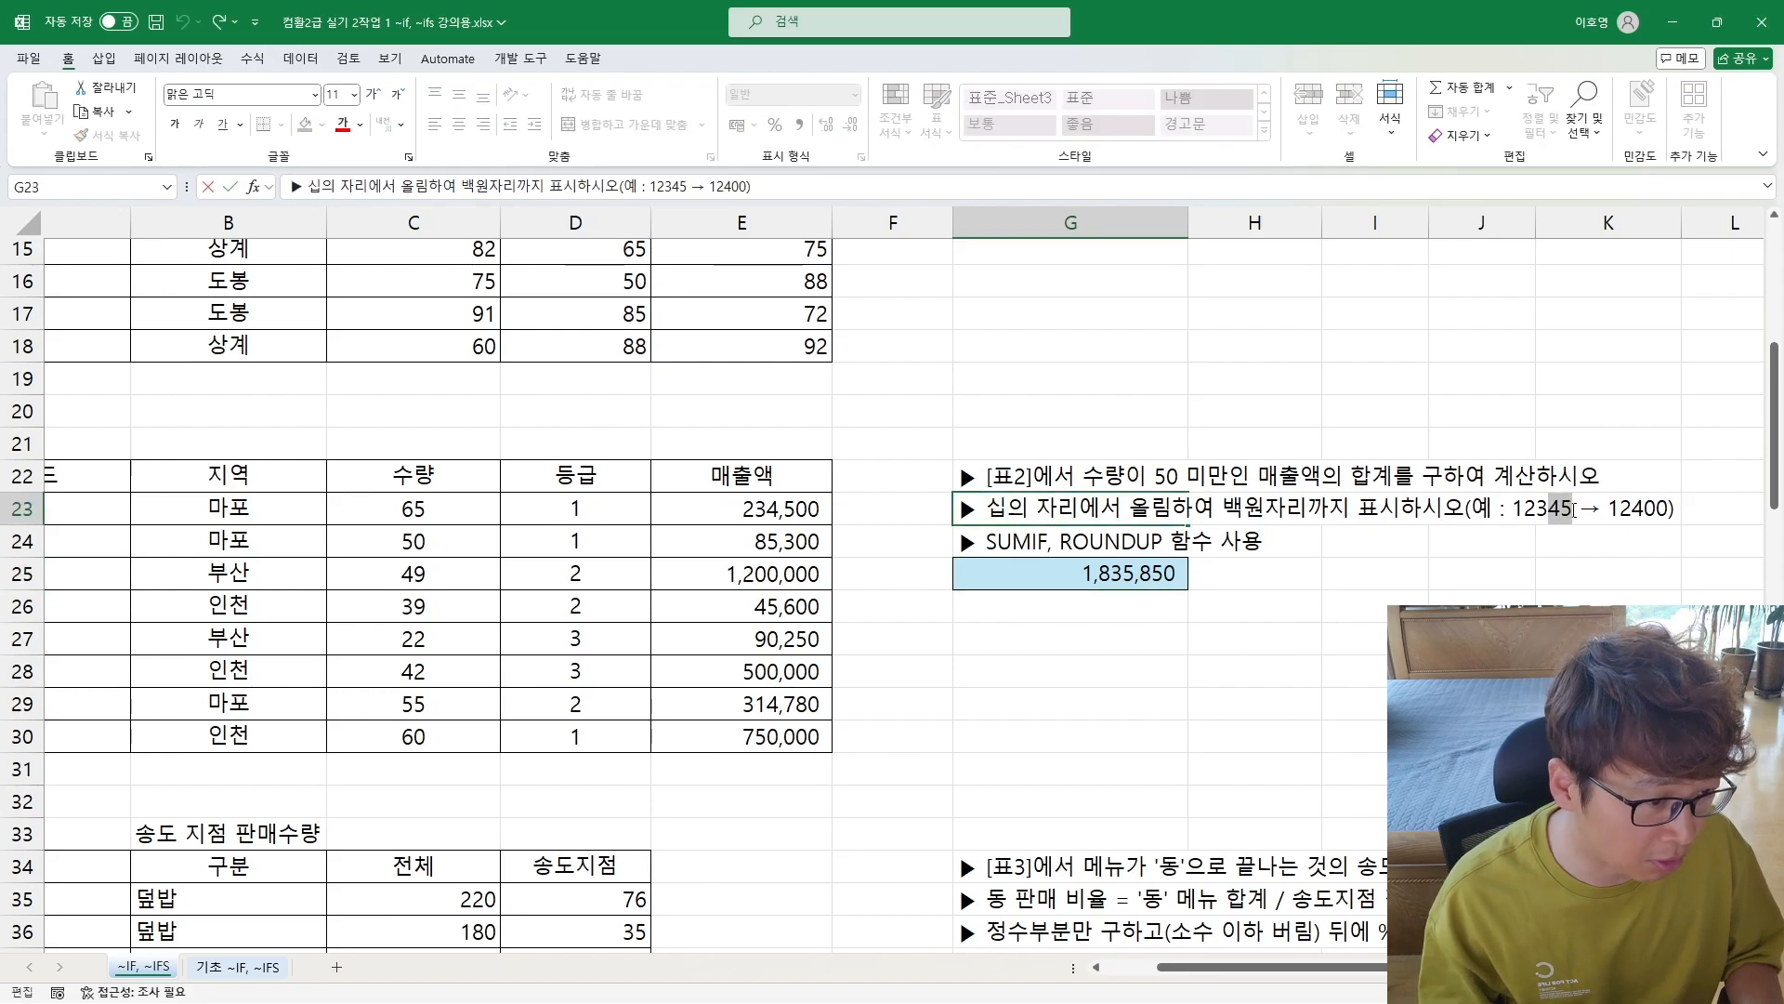
left_click(1573, 509)
key("BackSpace")
key("BackSpace")
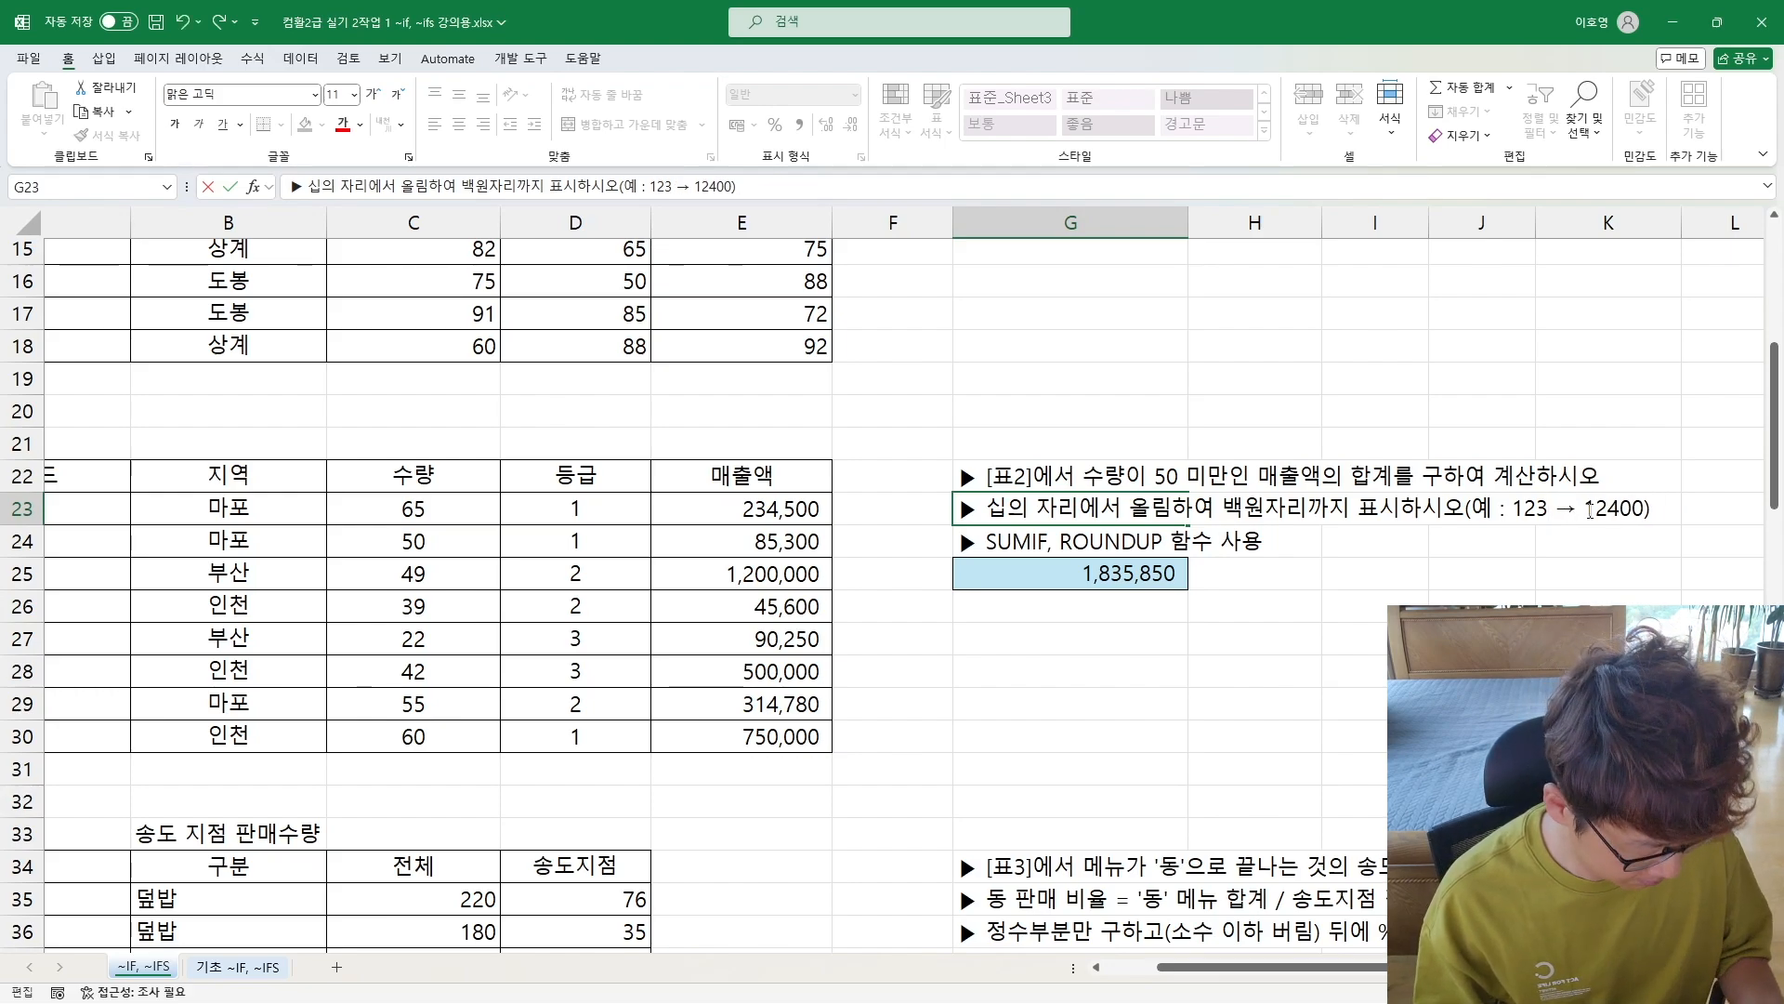
type("56")
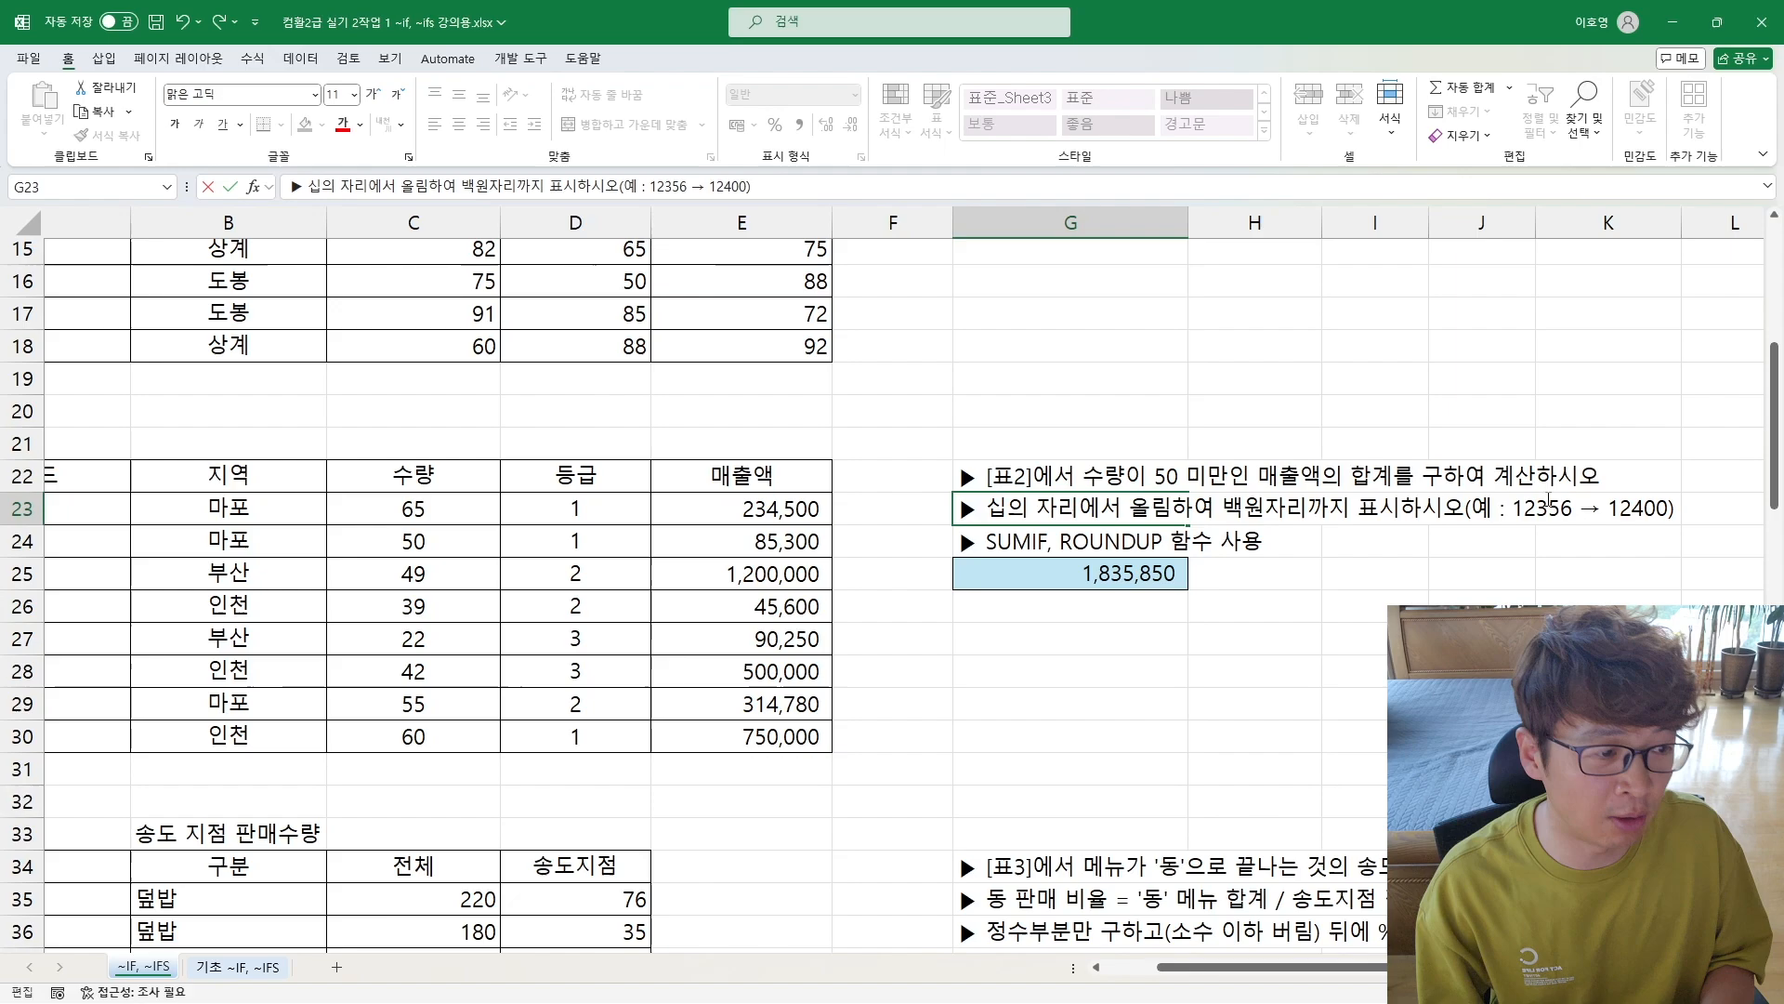
key("Return")
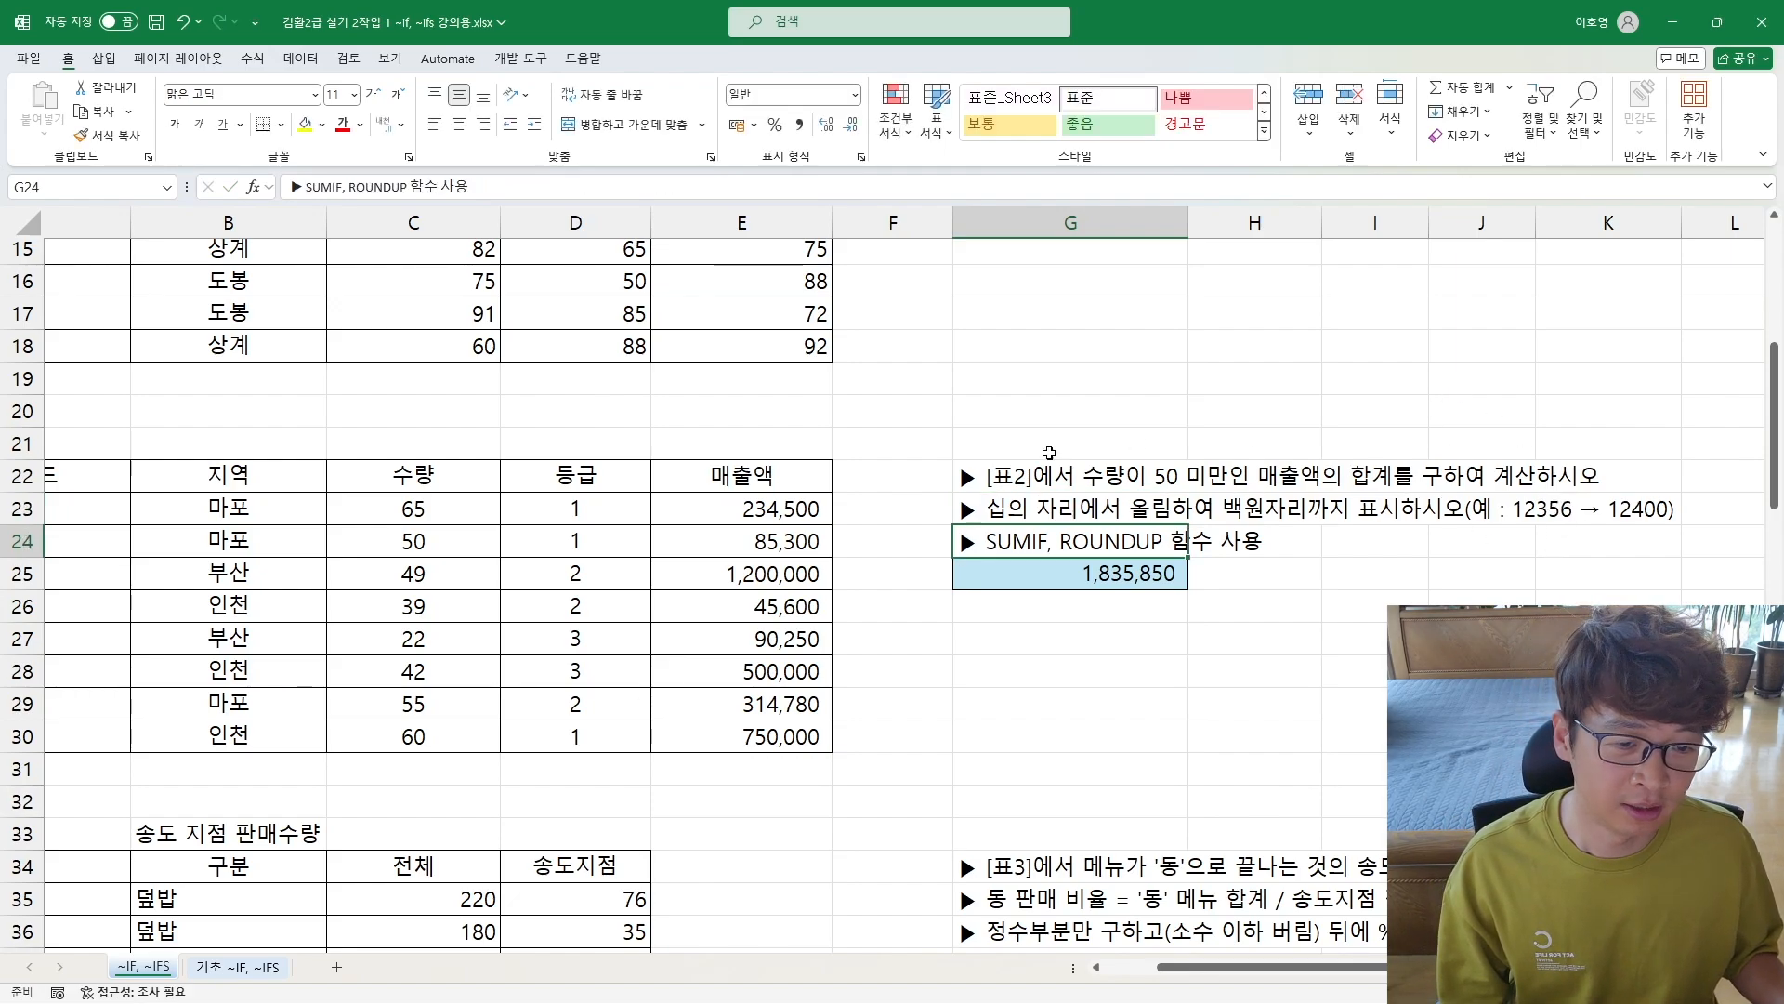
Step: Change the source number of the rounding example in the [표2] instruction in G23 to 12345
double_click(1106, 570)
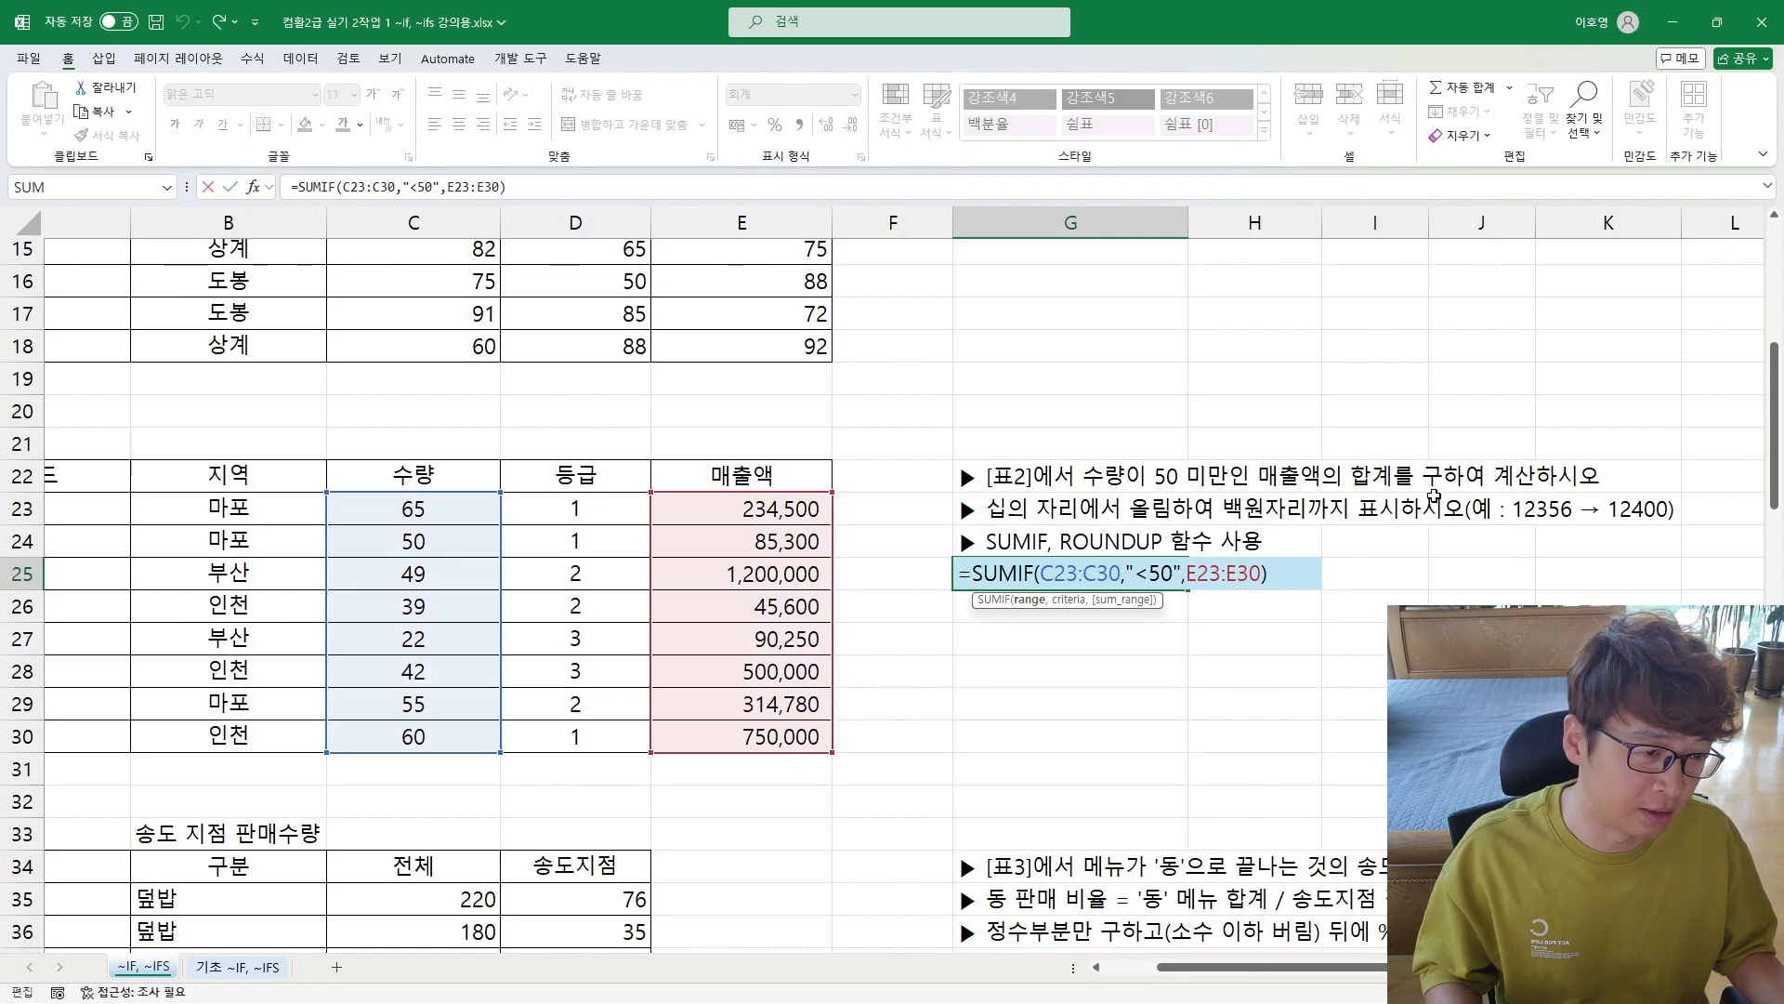
left_click(1045, 508)
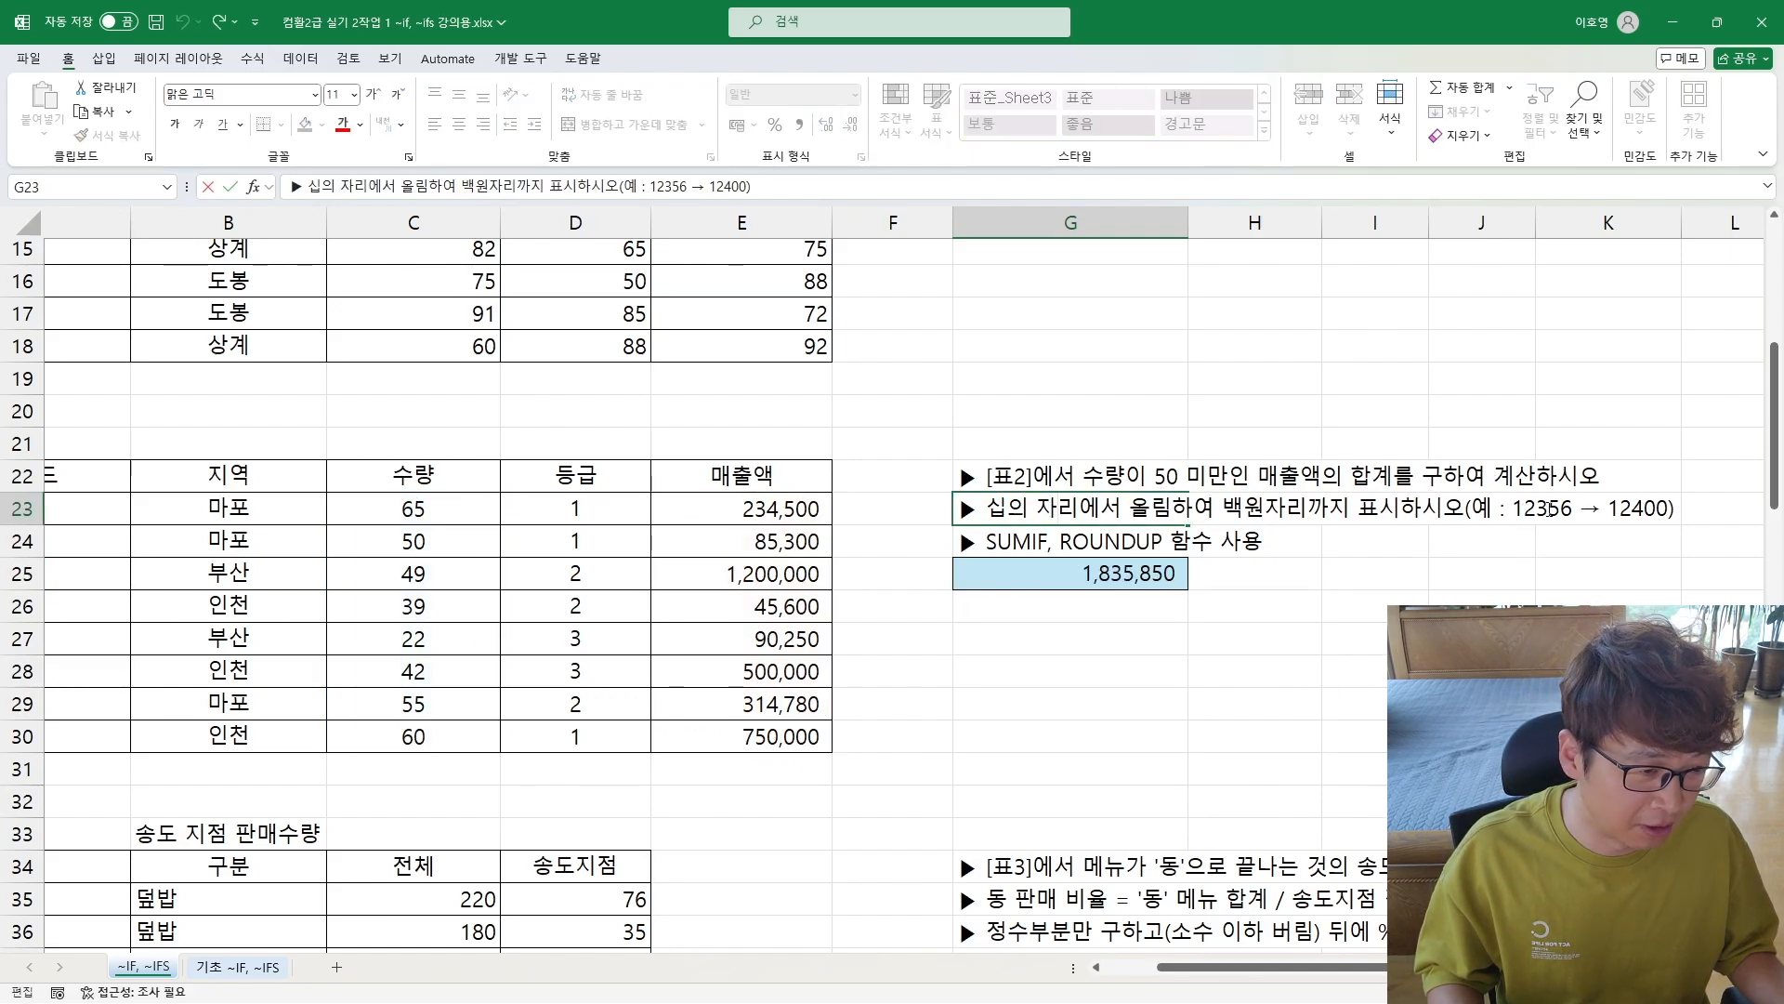
left_click_drag(1550, 511, 1573, 513)
type("45")
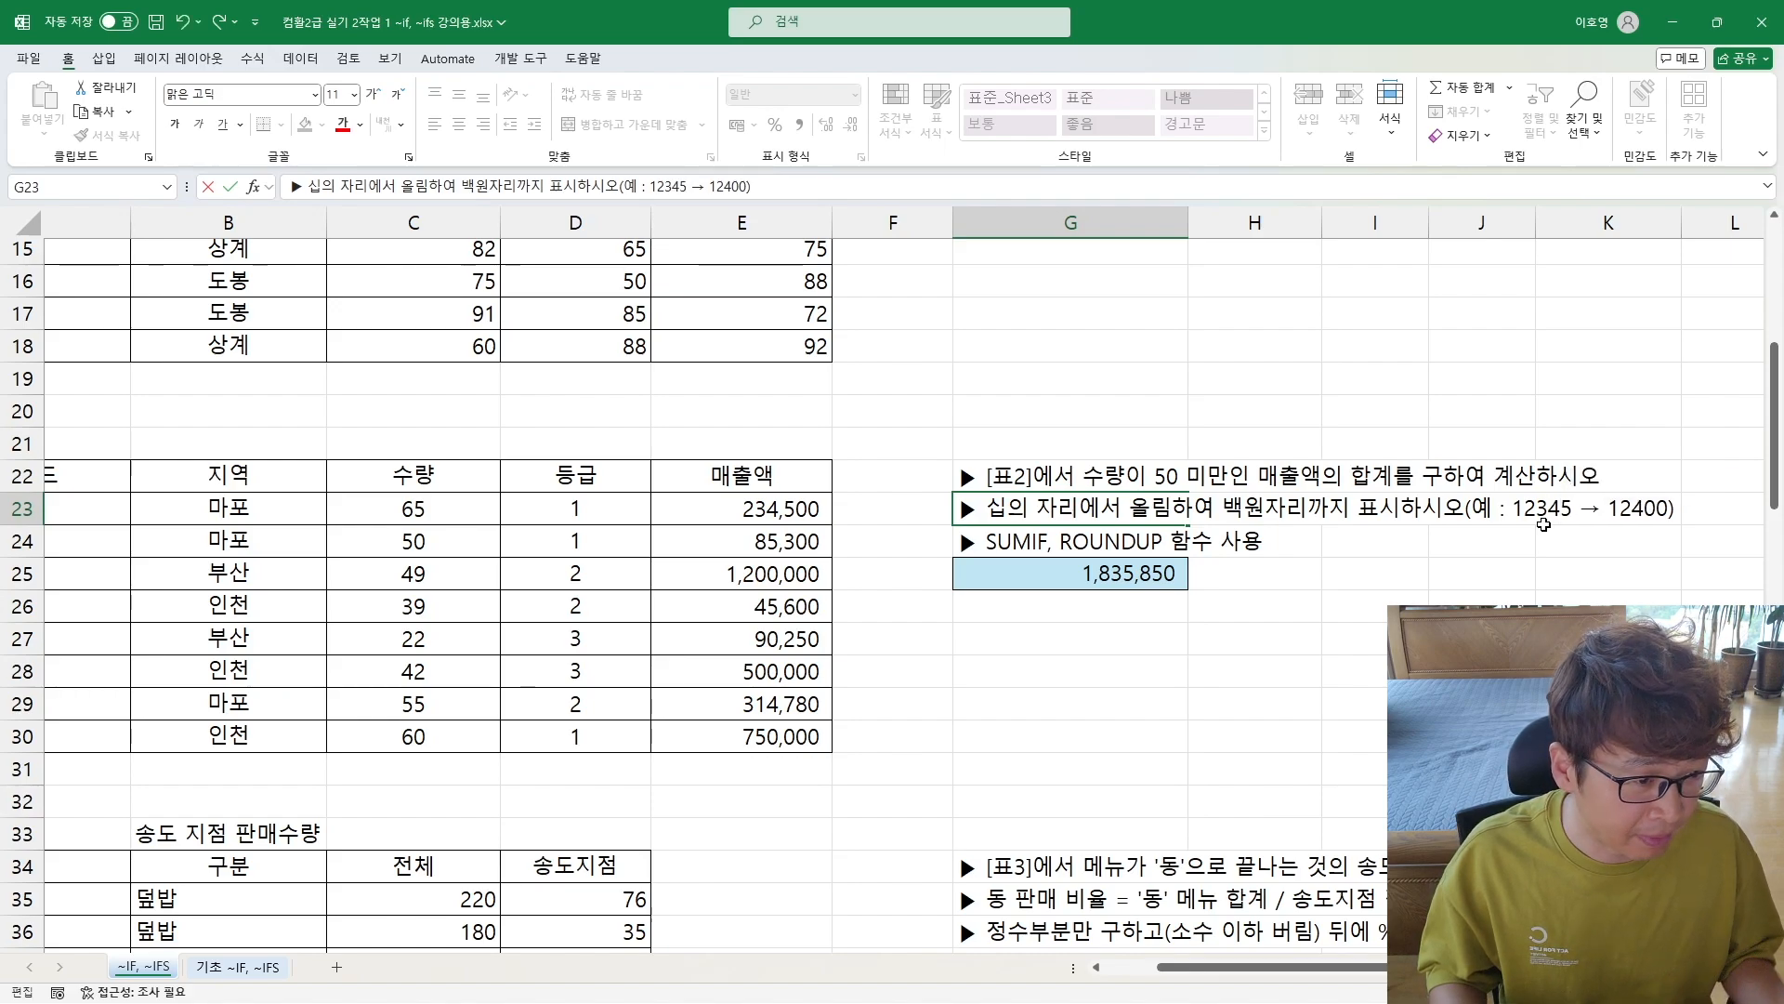
left_click(1161, 604)
left_click(985, 571)
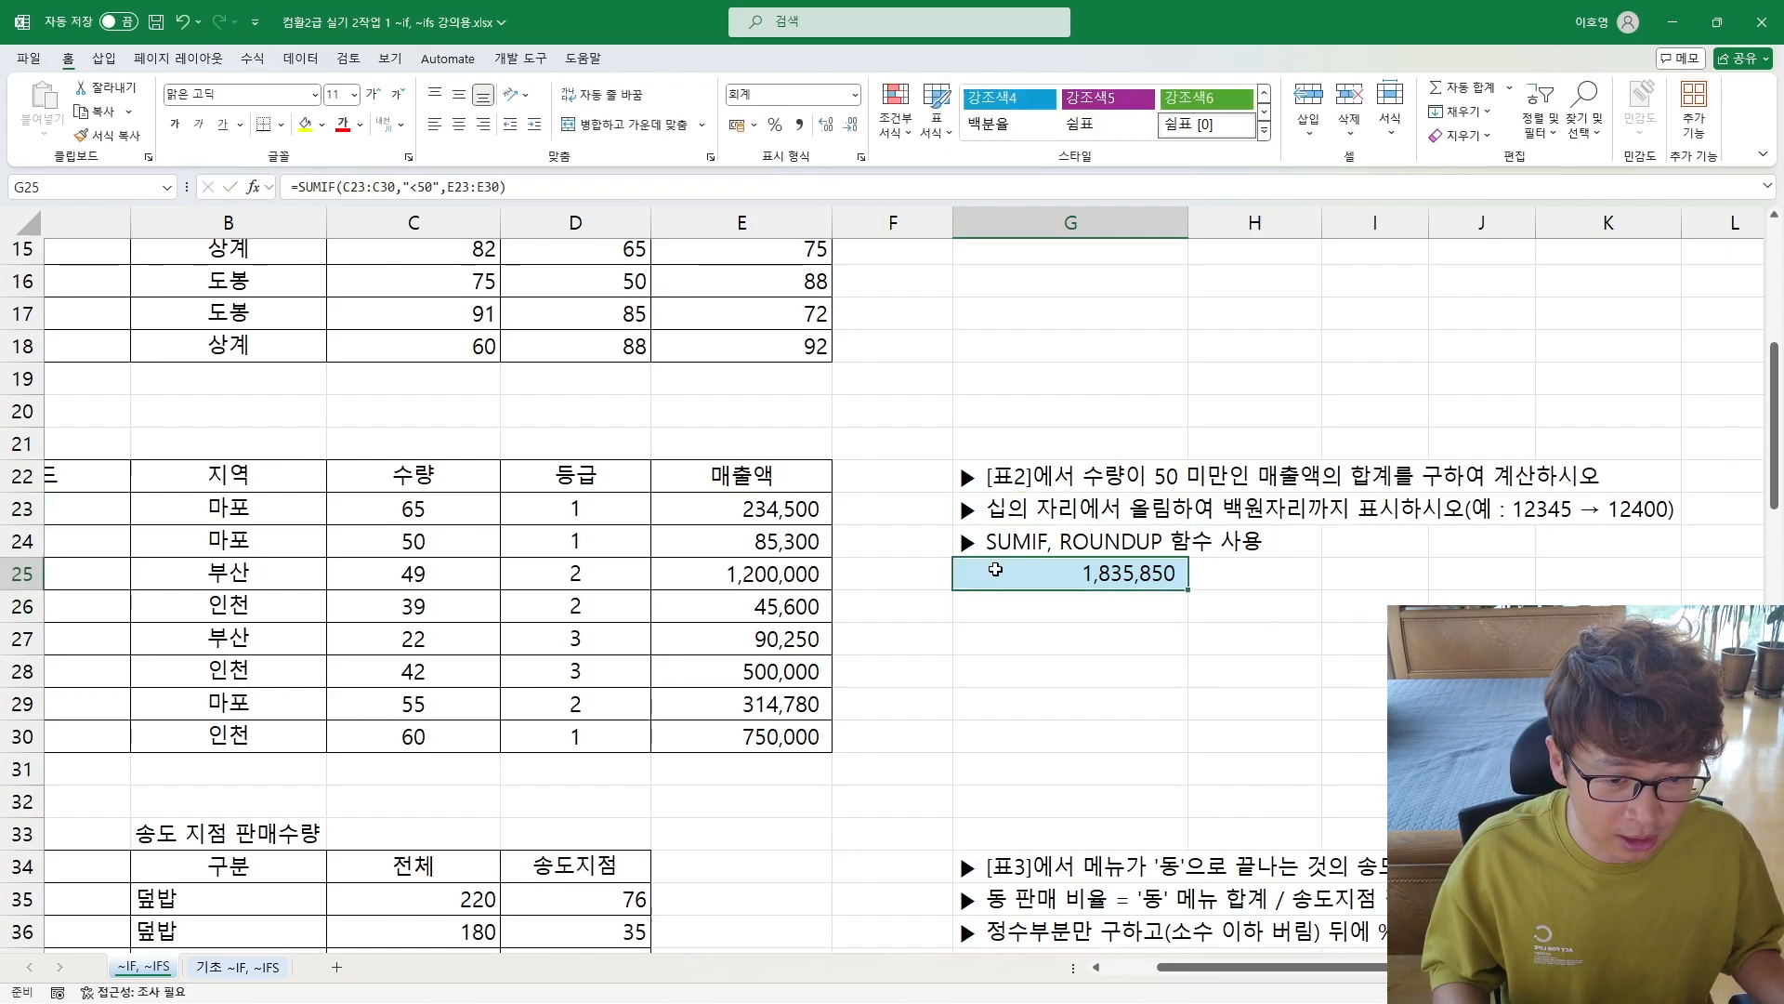
double_click(972, 573)
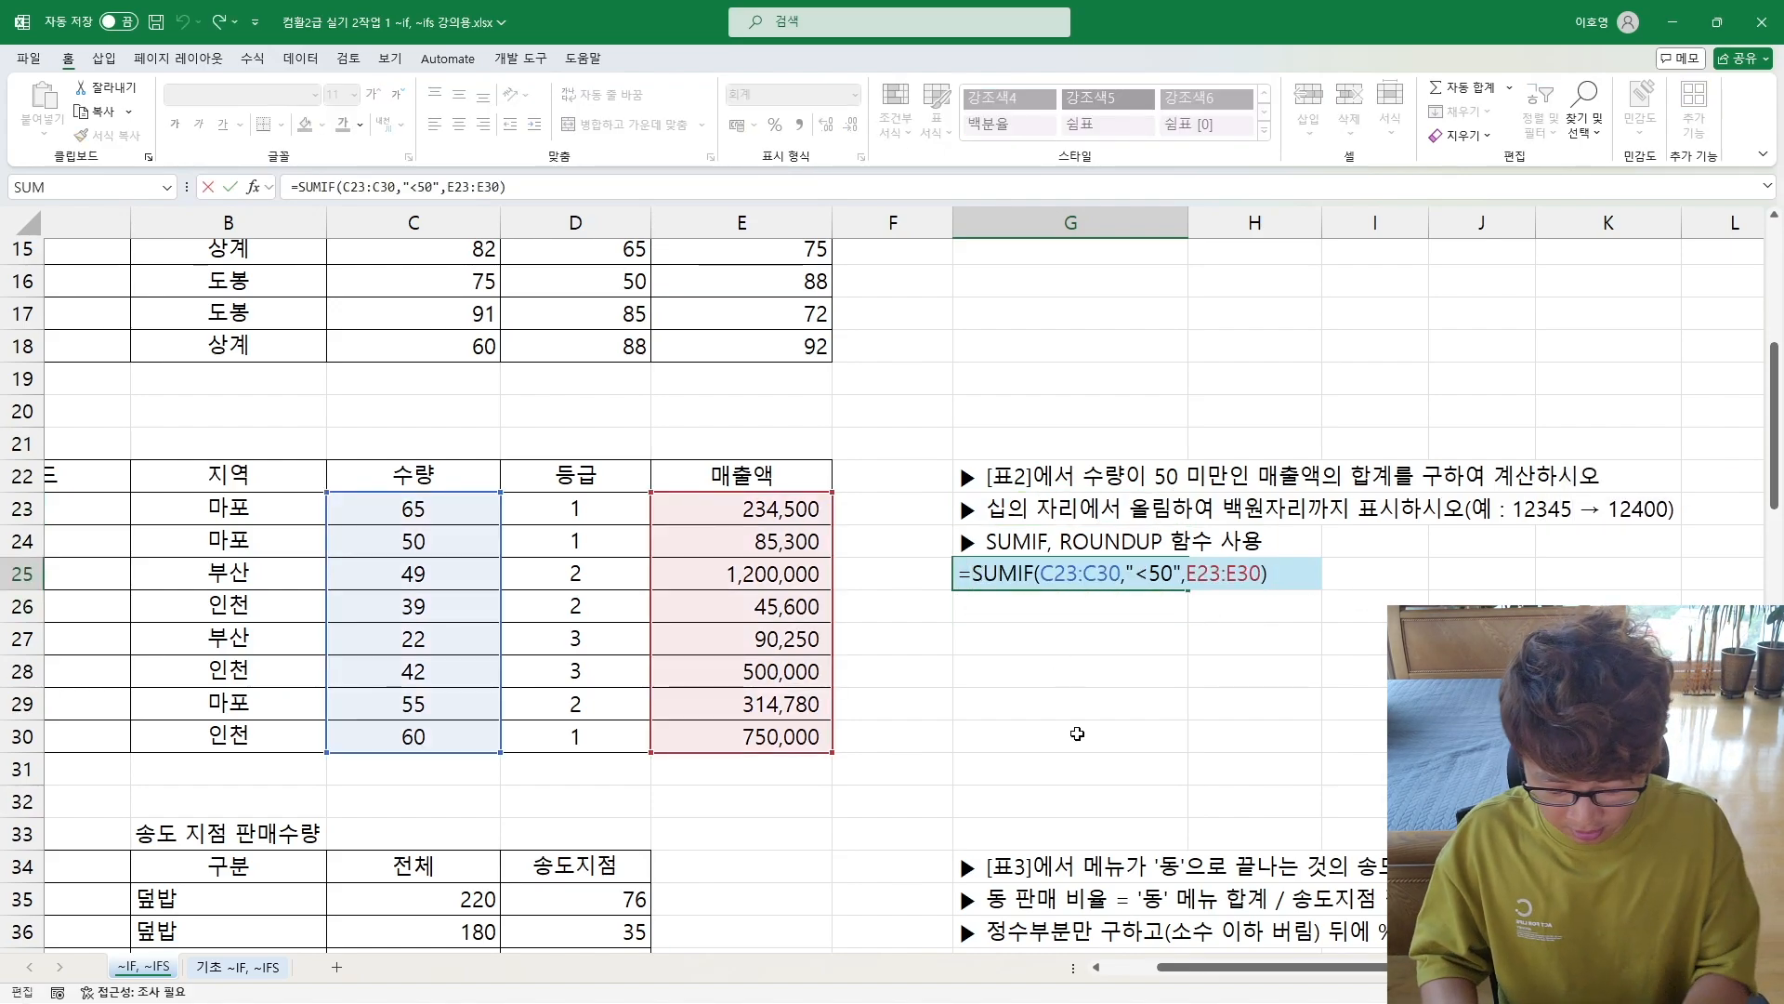
key("Escape")
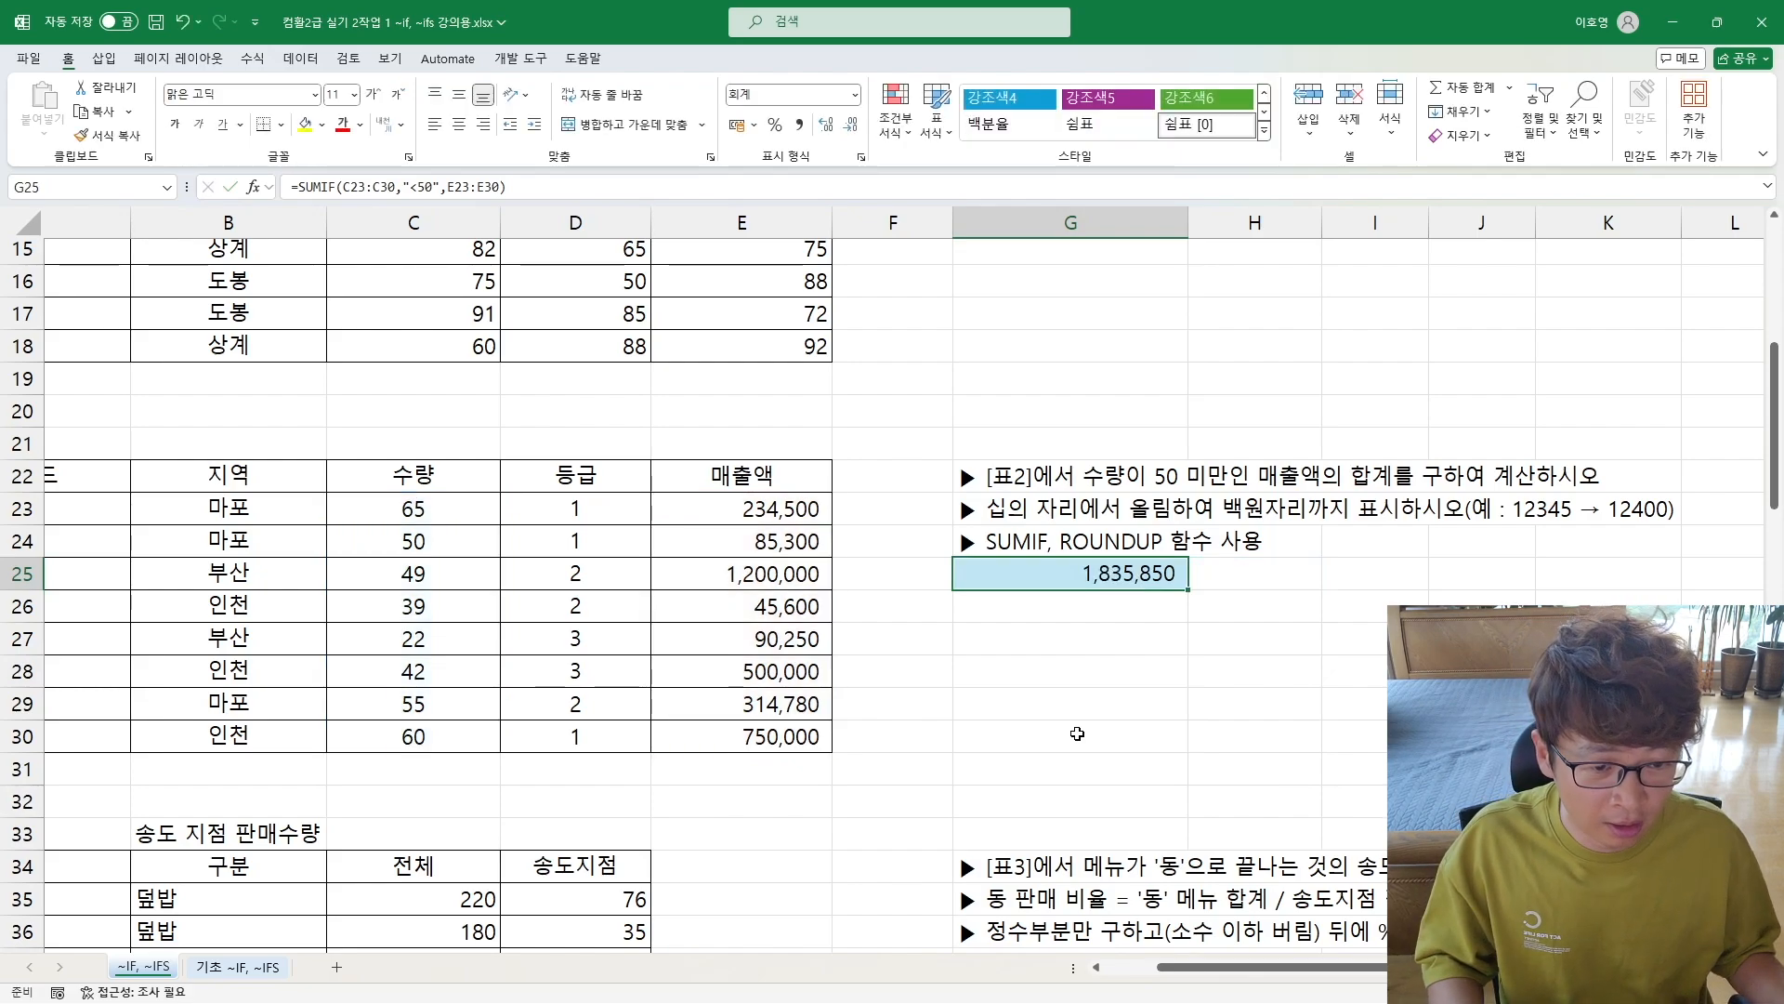
Step: Wrap the SUMIF formula in G25 in ROUNDUP with -2 as the number of digits, and enter it
double_click(1067, 573)
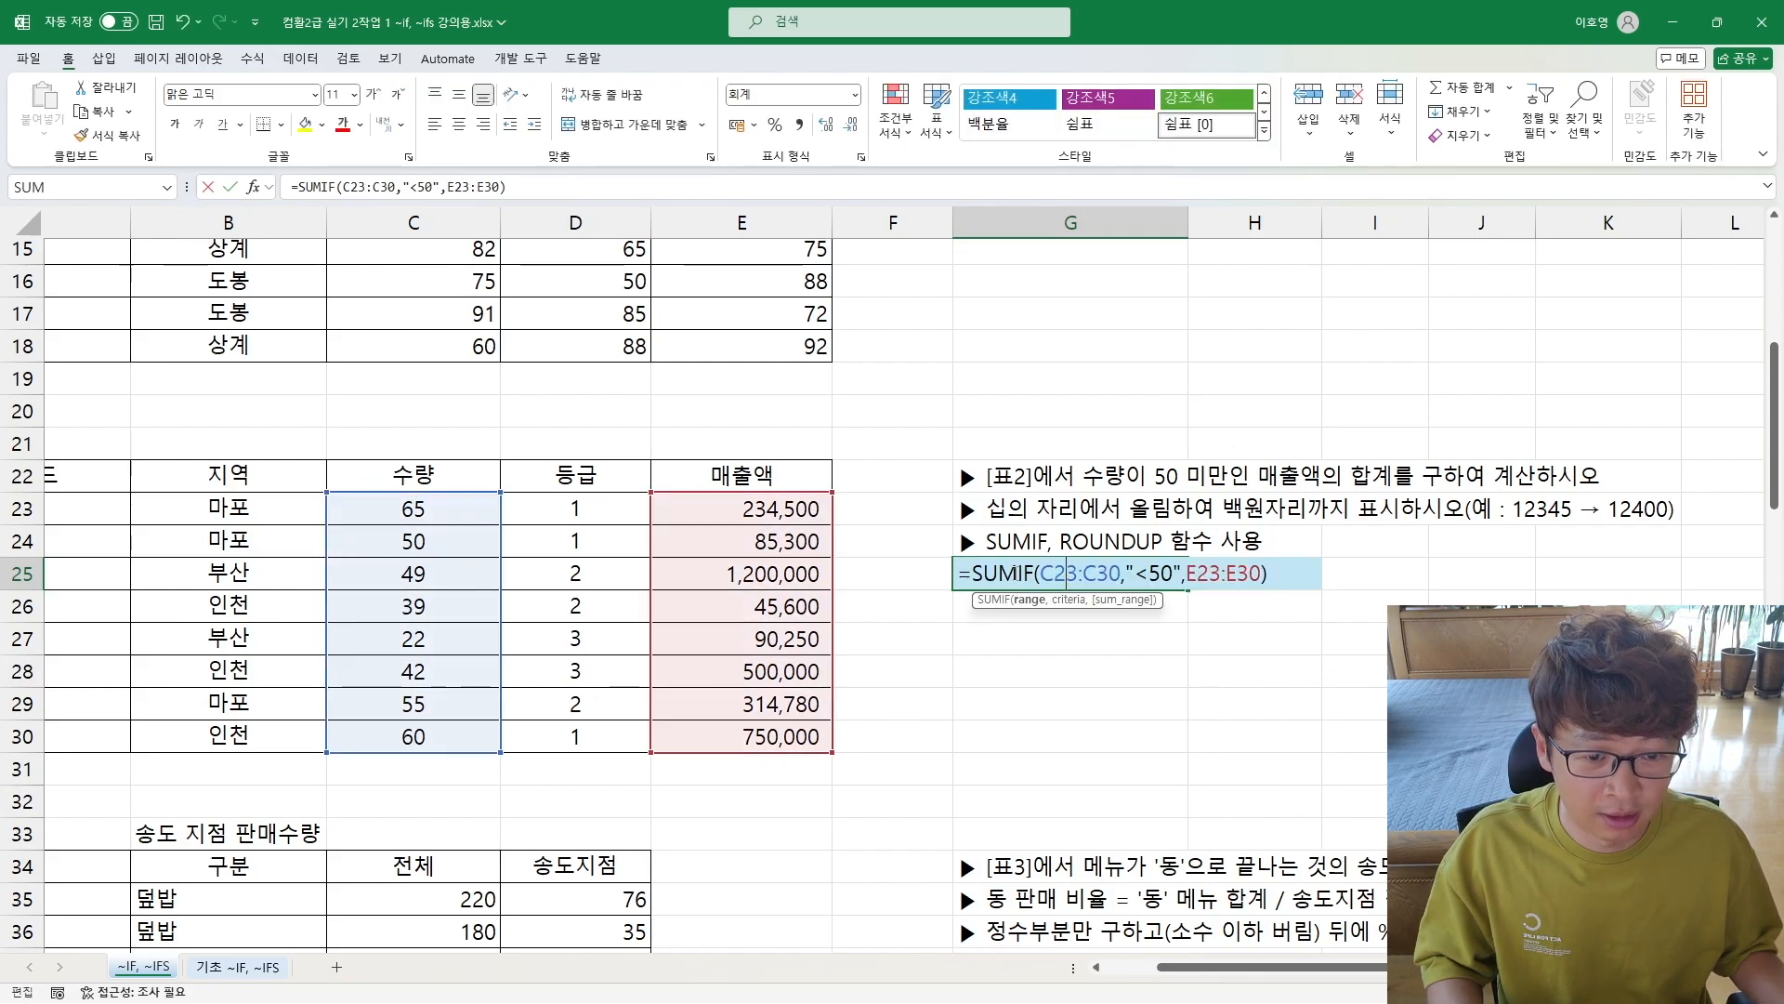
left_click(973, 573)
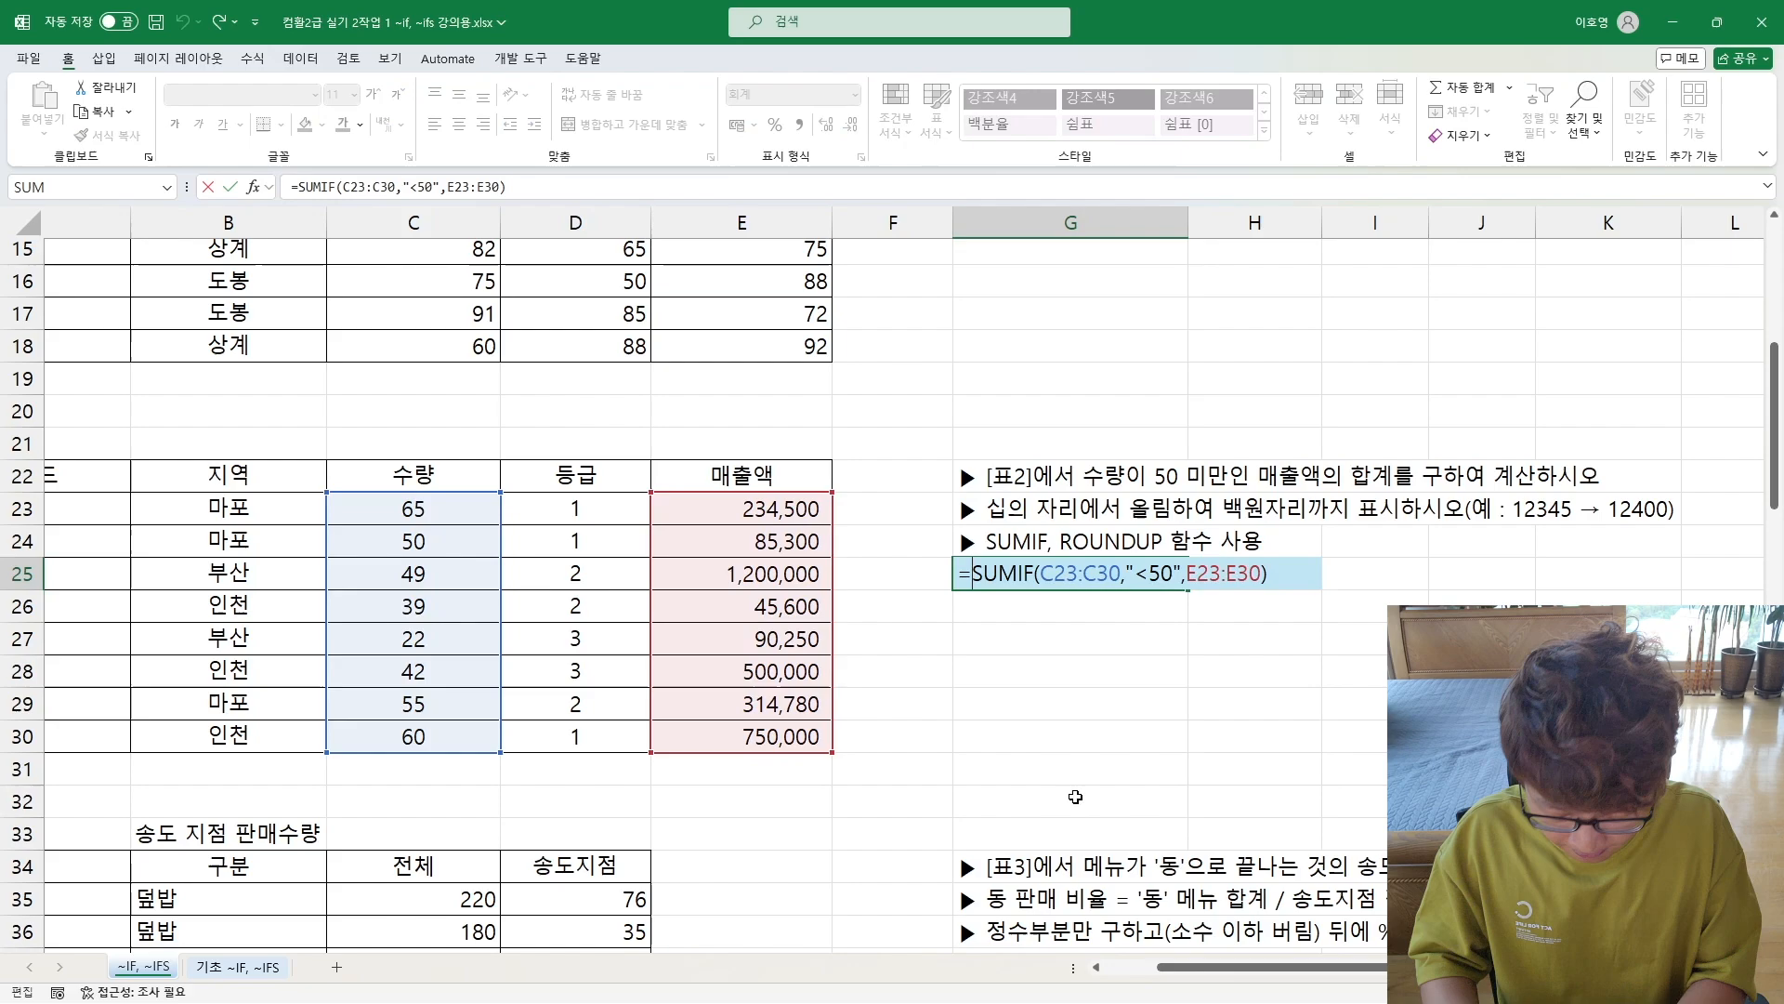
type("roundup(")
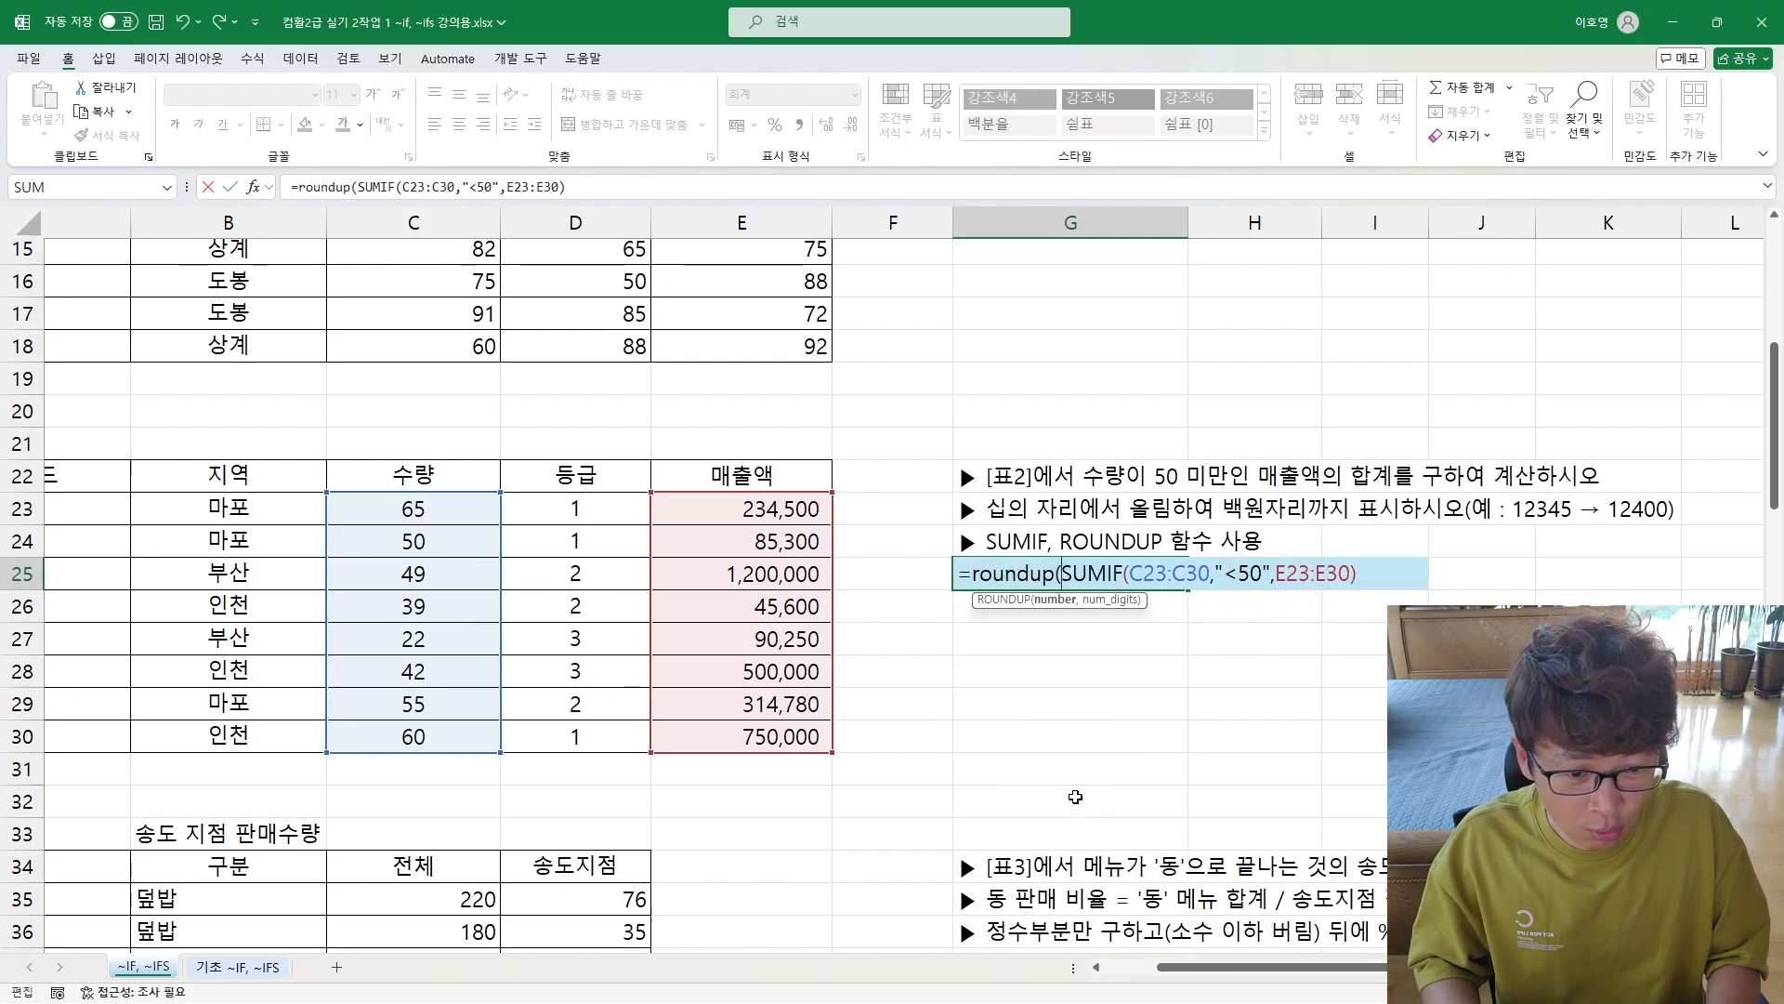
key("End")
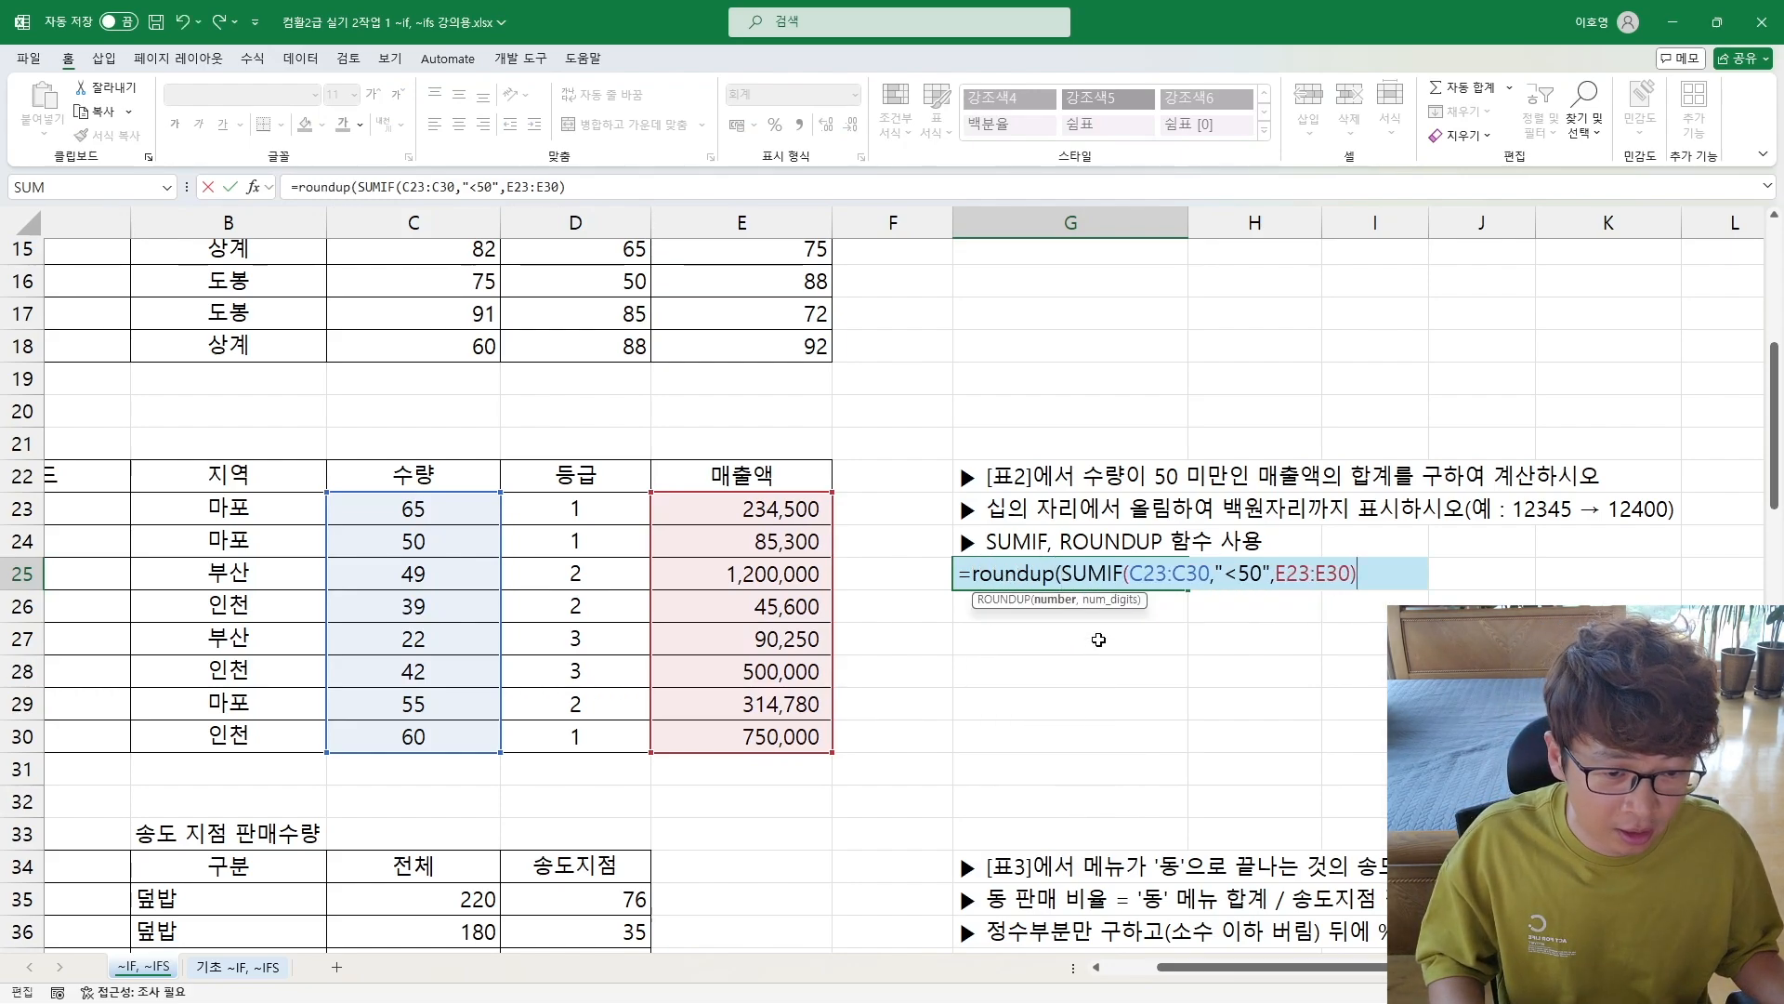
left_click_drag(1064, 573, 1358, 574)
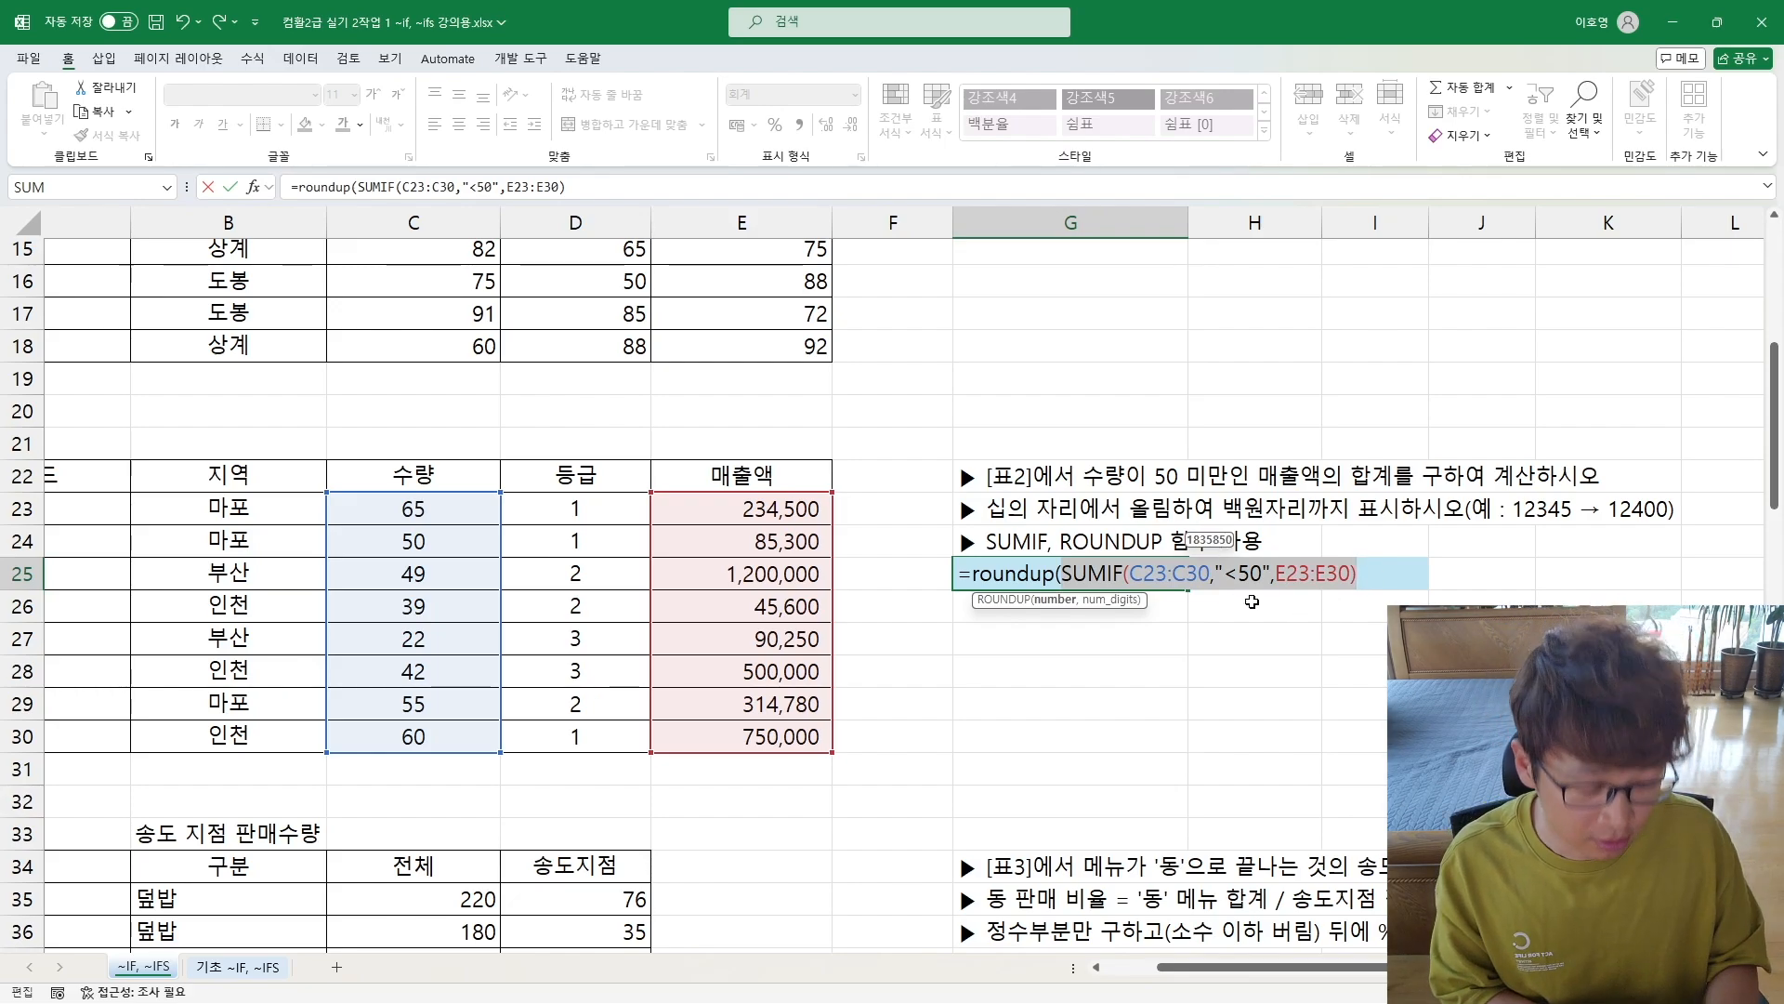
key("Right")
type(",")
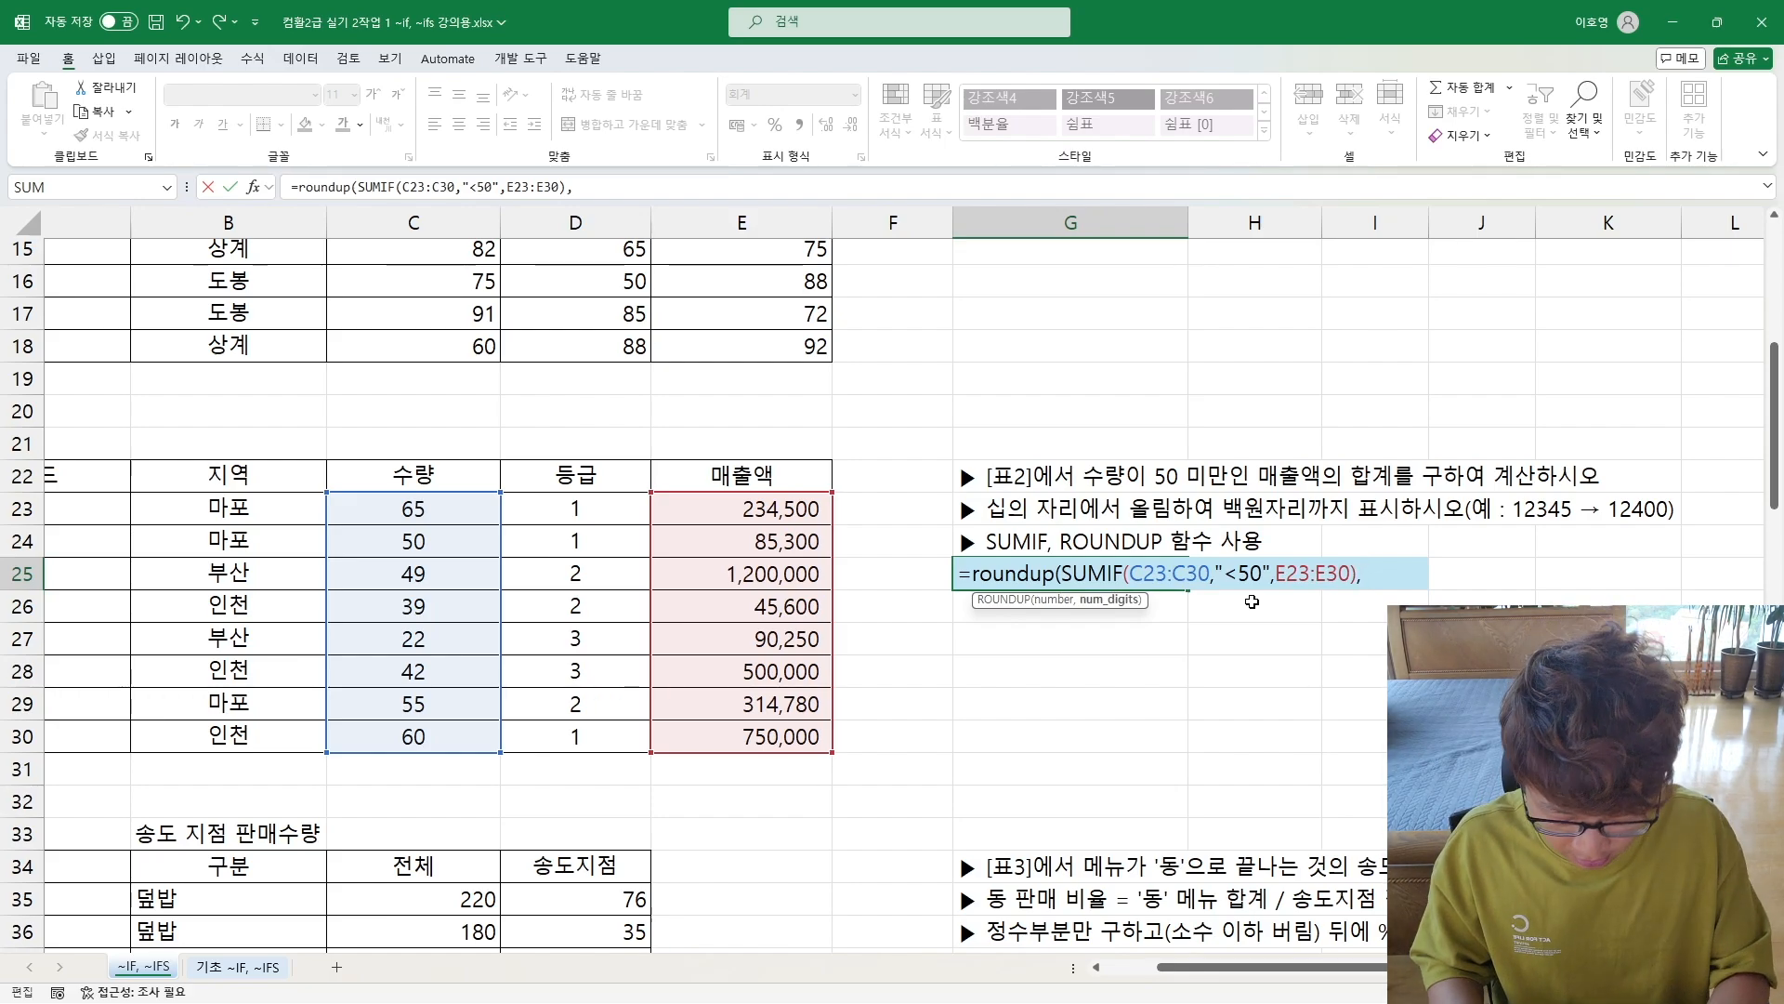
type("-2")
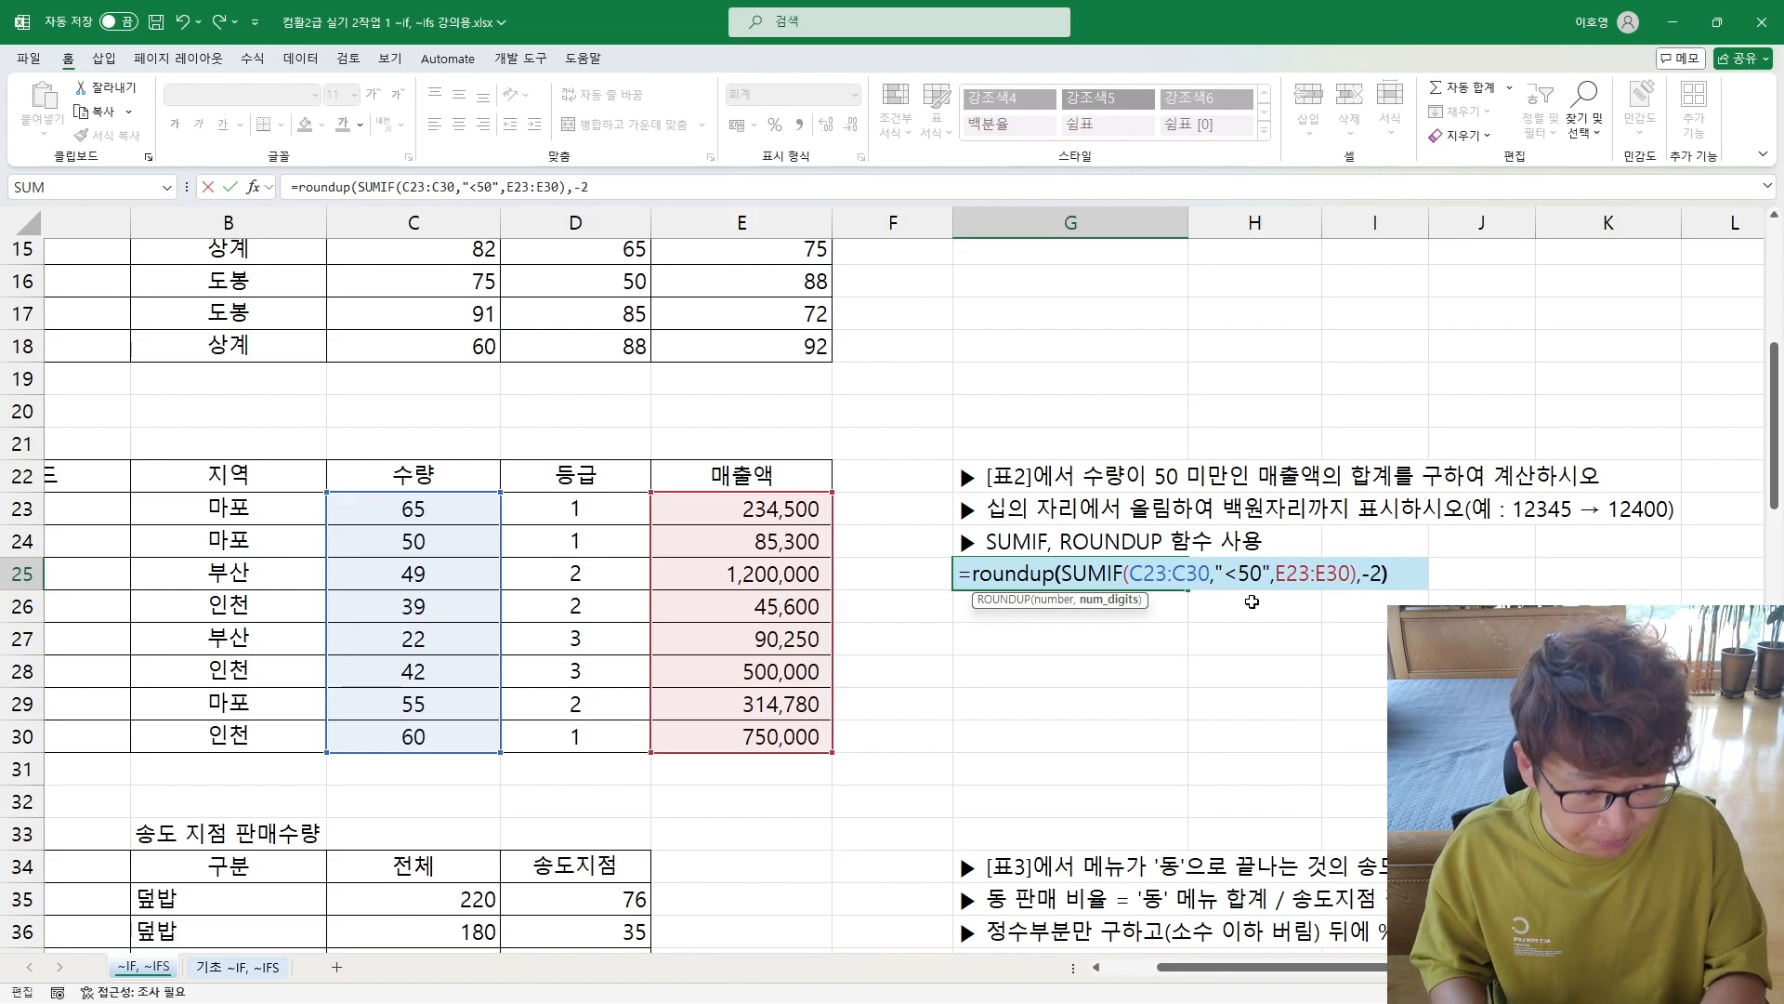
key("Return")
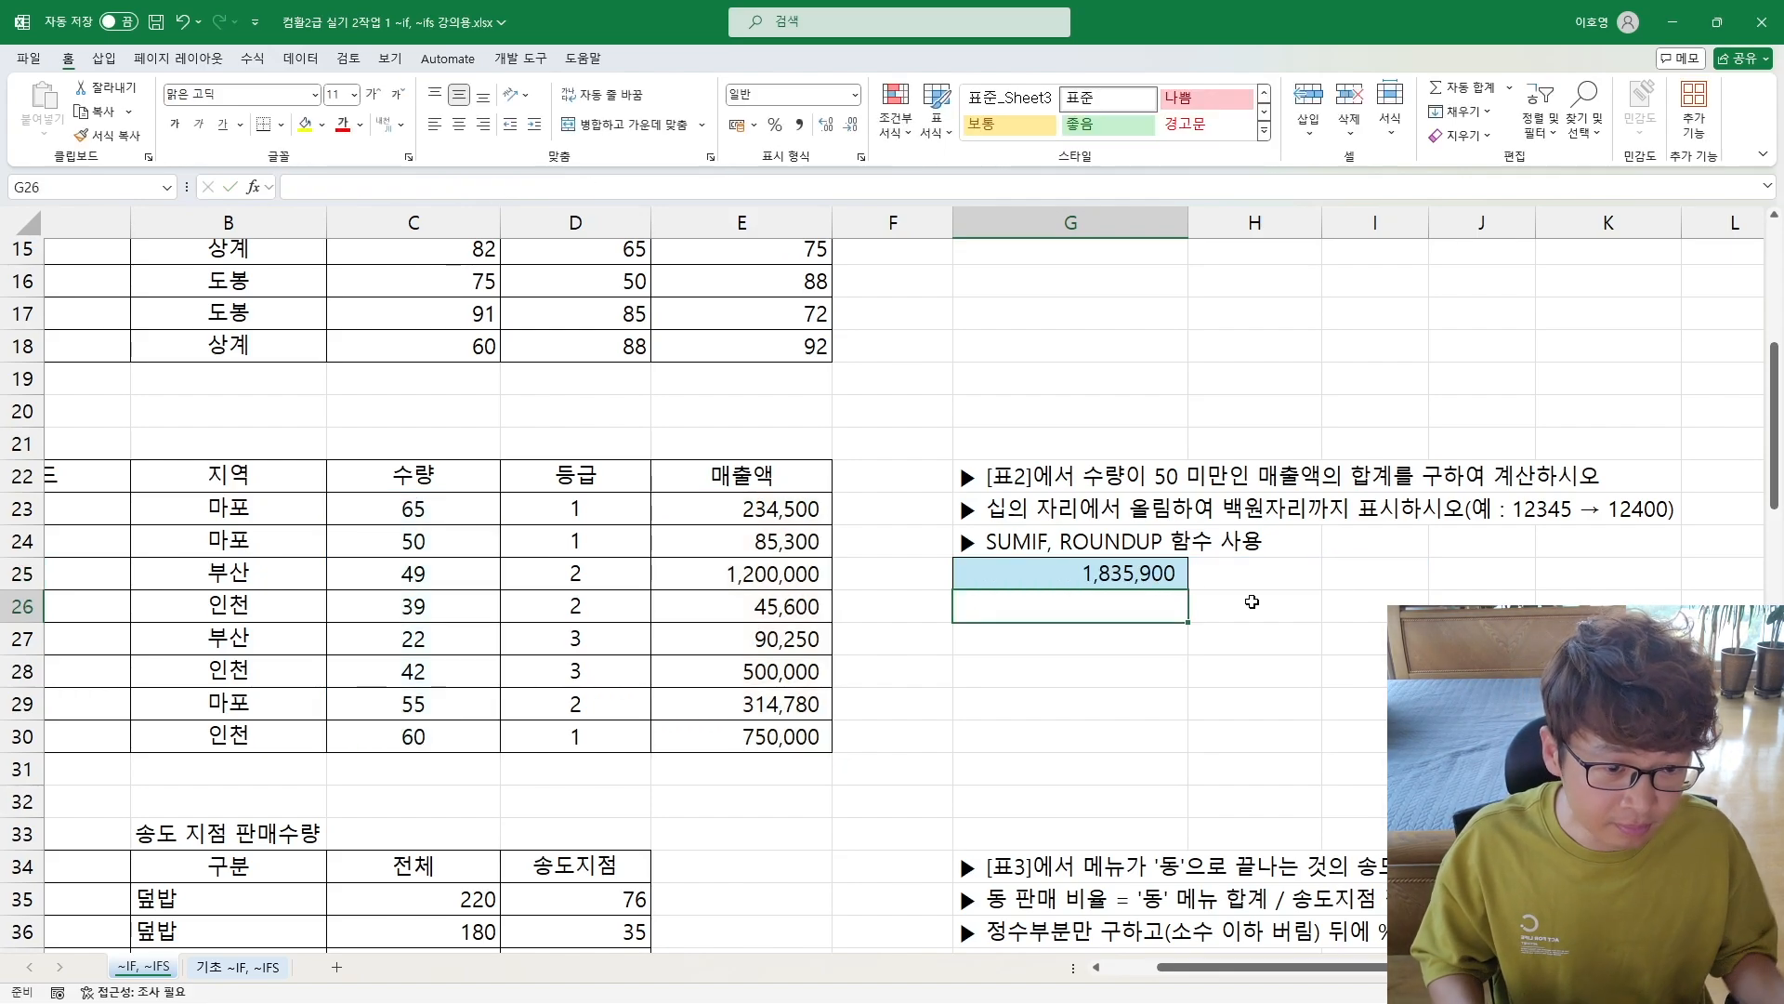
Step: Replace the ROUNDUP digits argument in G25 with 2, restore it to -2 and enter the formula
double_click(1140, 576)
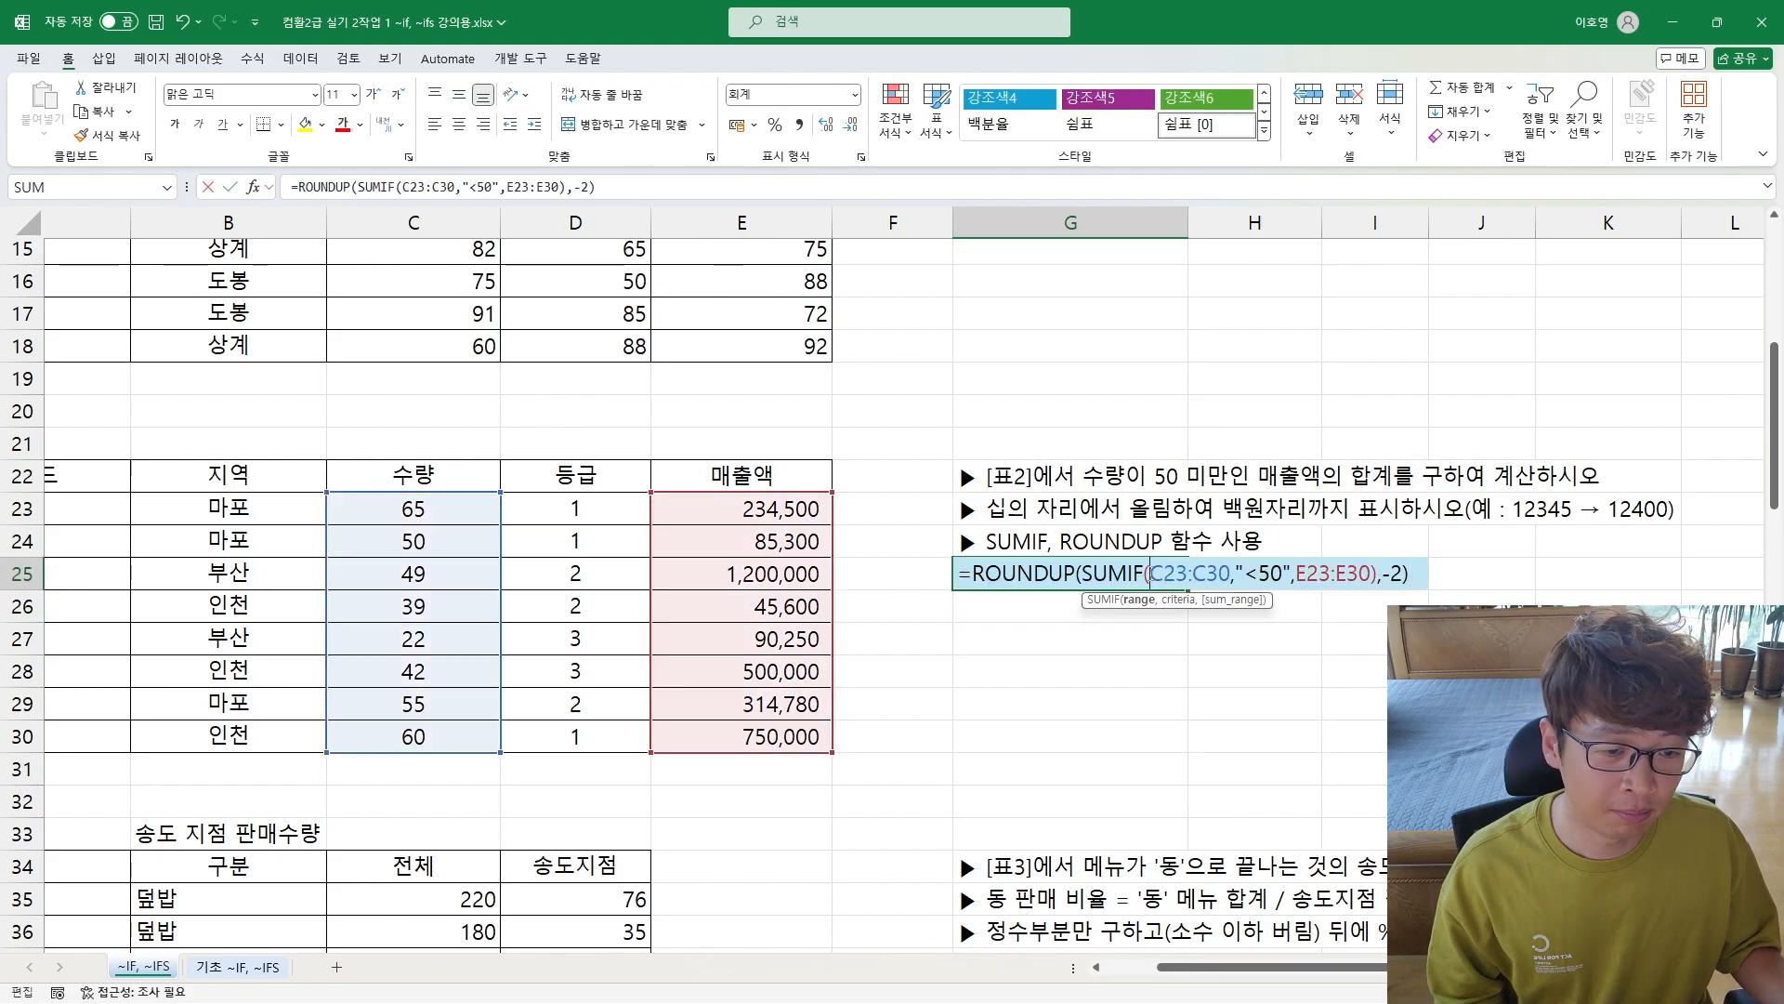
double_click(1399, 572)
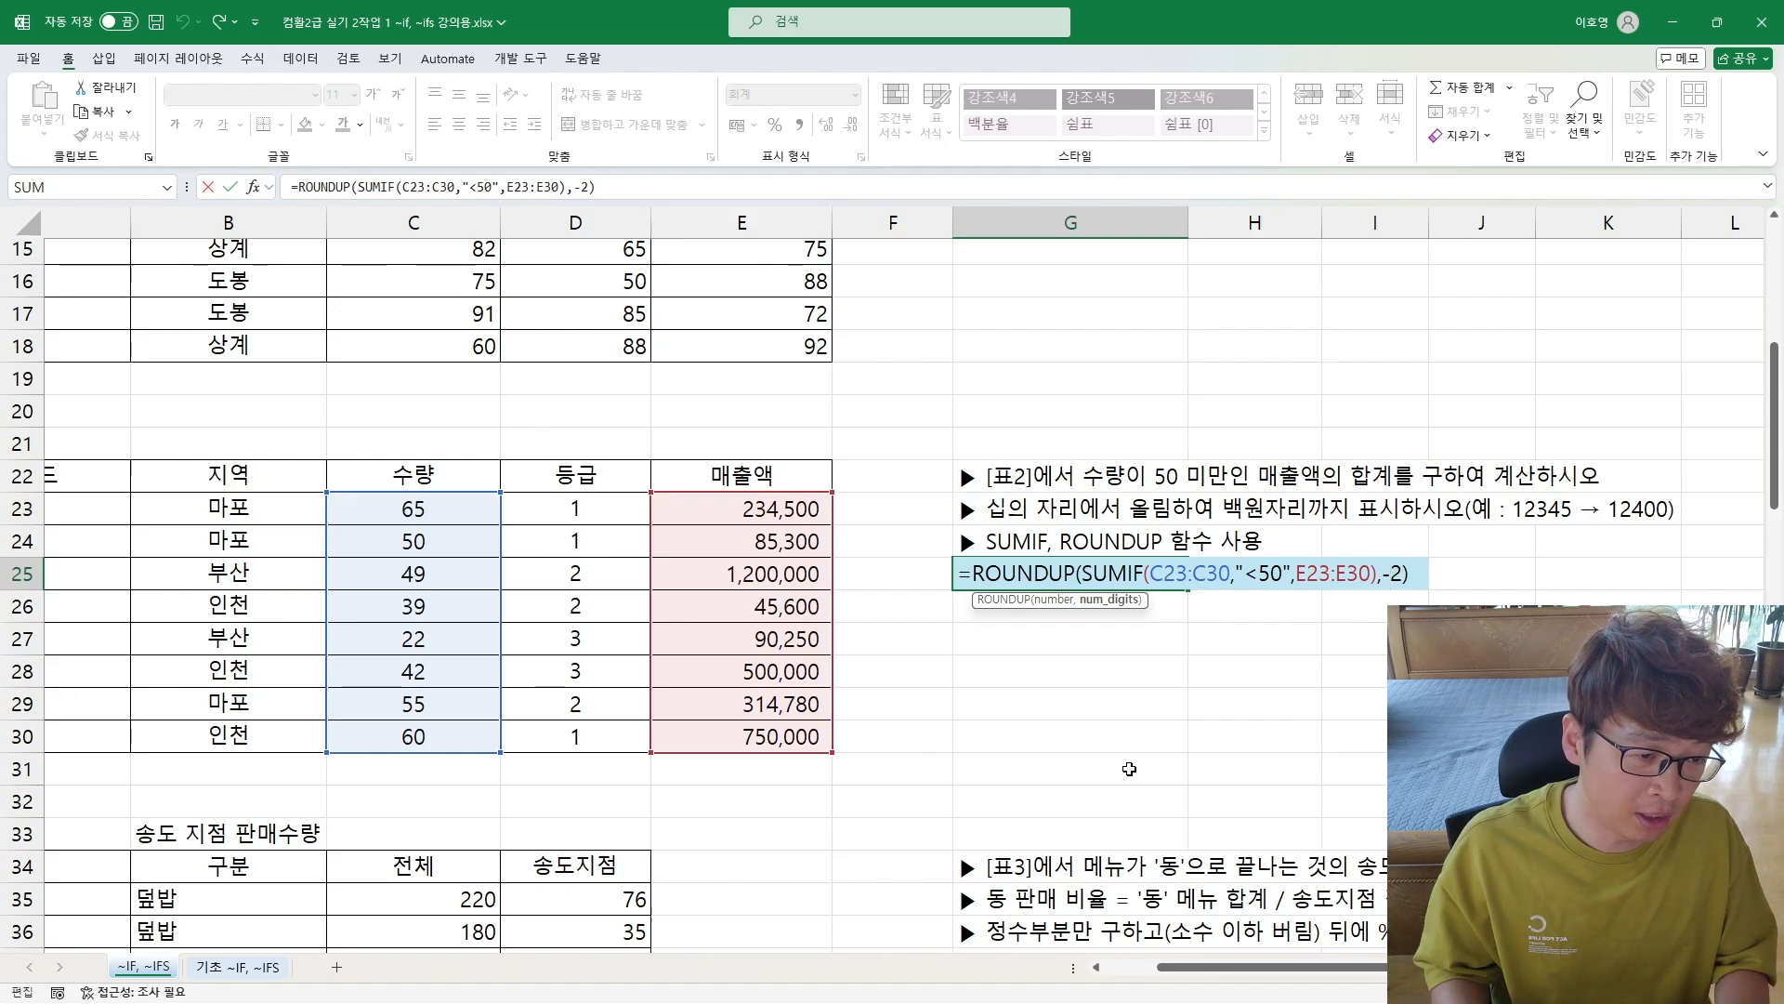
key("BackSpace")
key("BackSpace")
type("2")
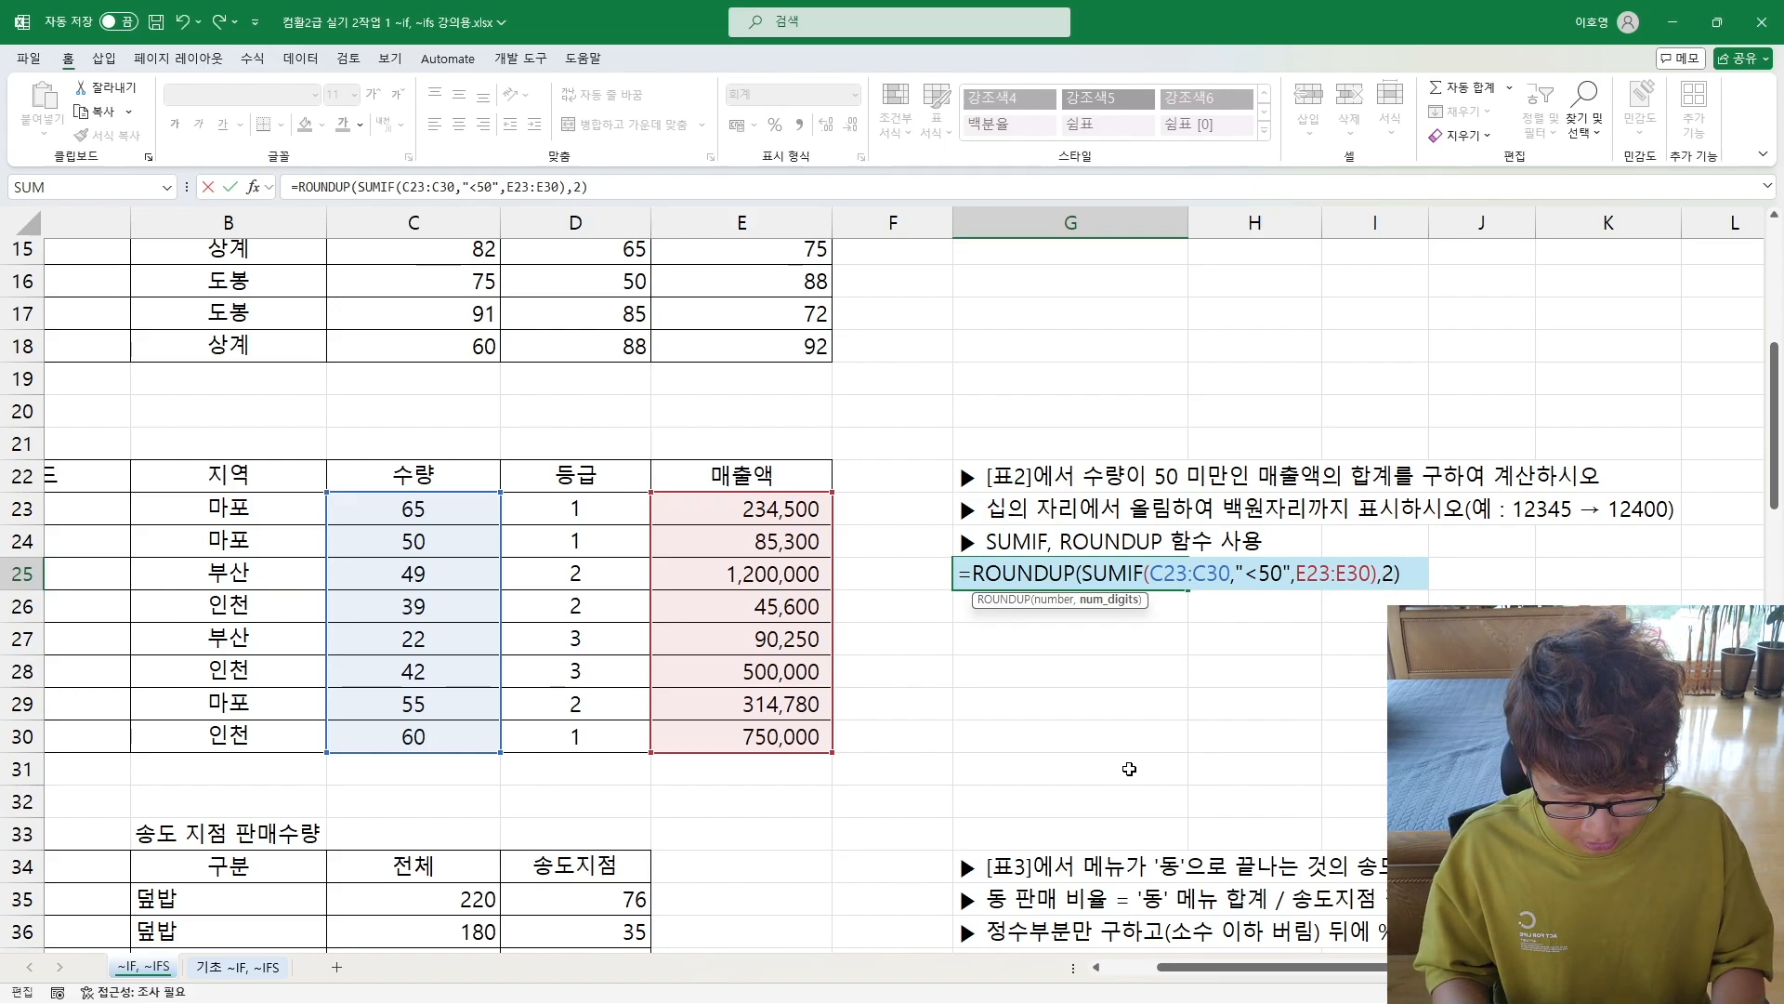
type("-")
key("Return")
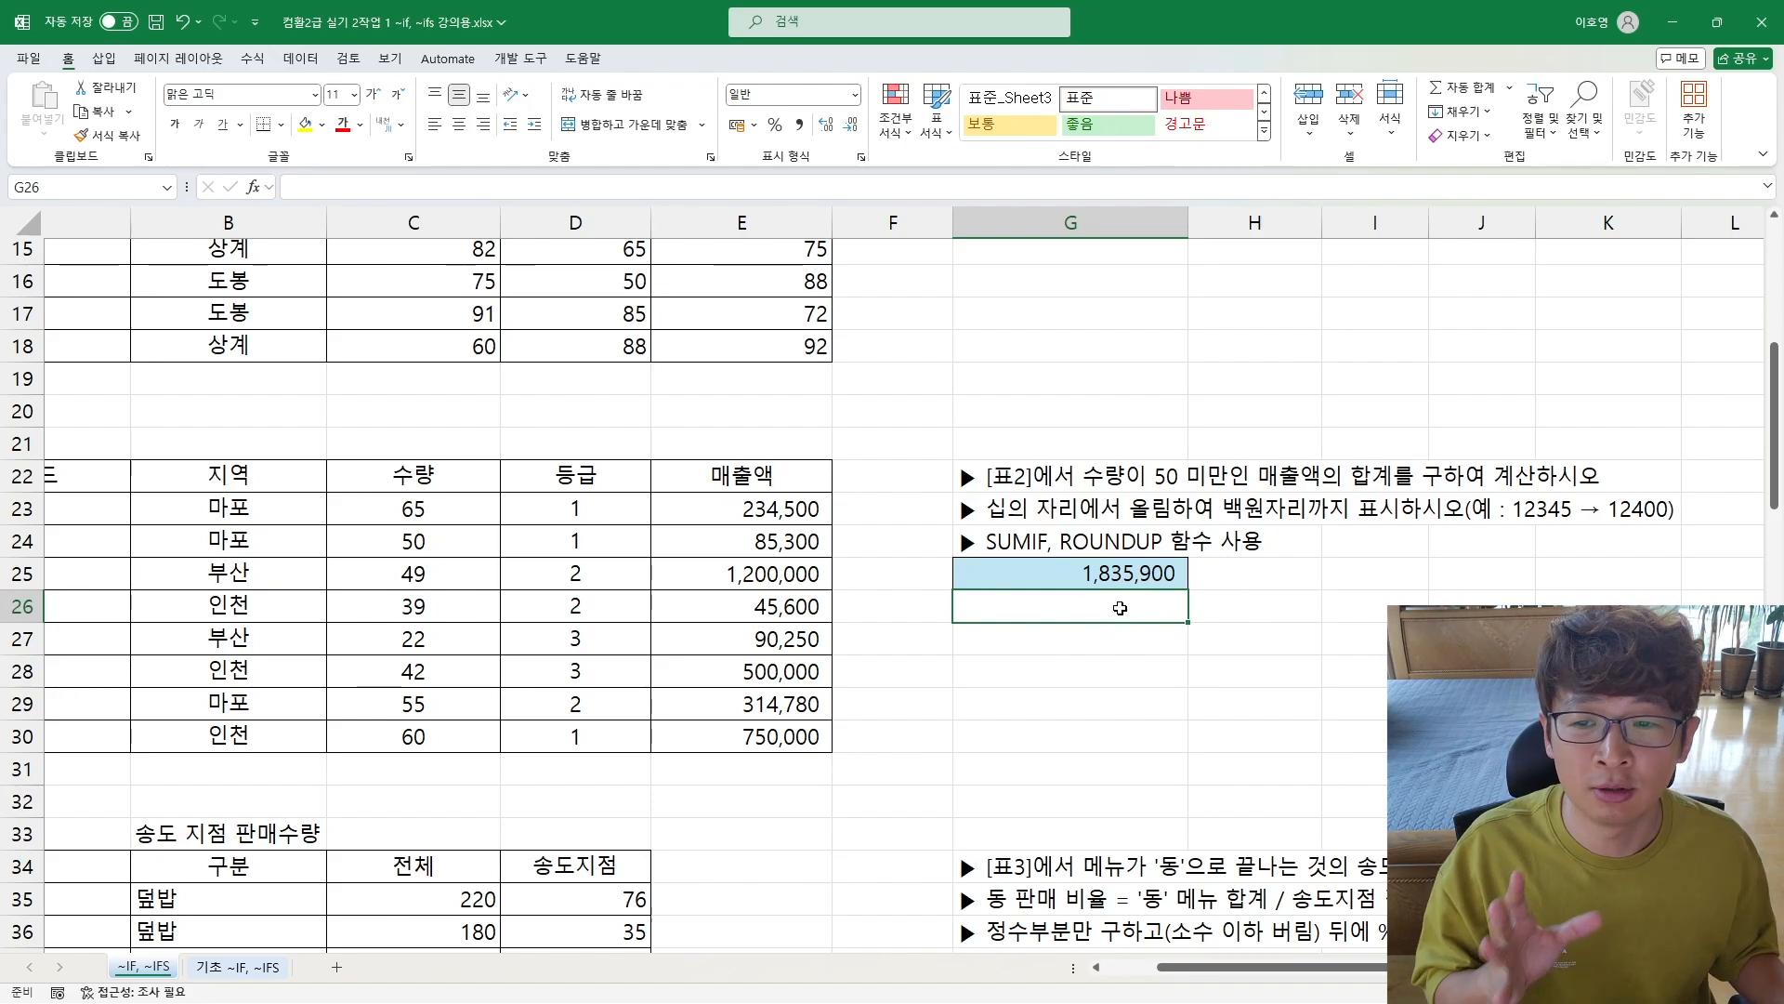
Step: Go to the [표1] task in G8 and narrow column A slightly to show more of the instruction text
left_click_drag(602, 734, 93, 703)
left_click(391, 594)
key("Left")
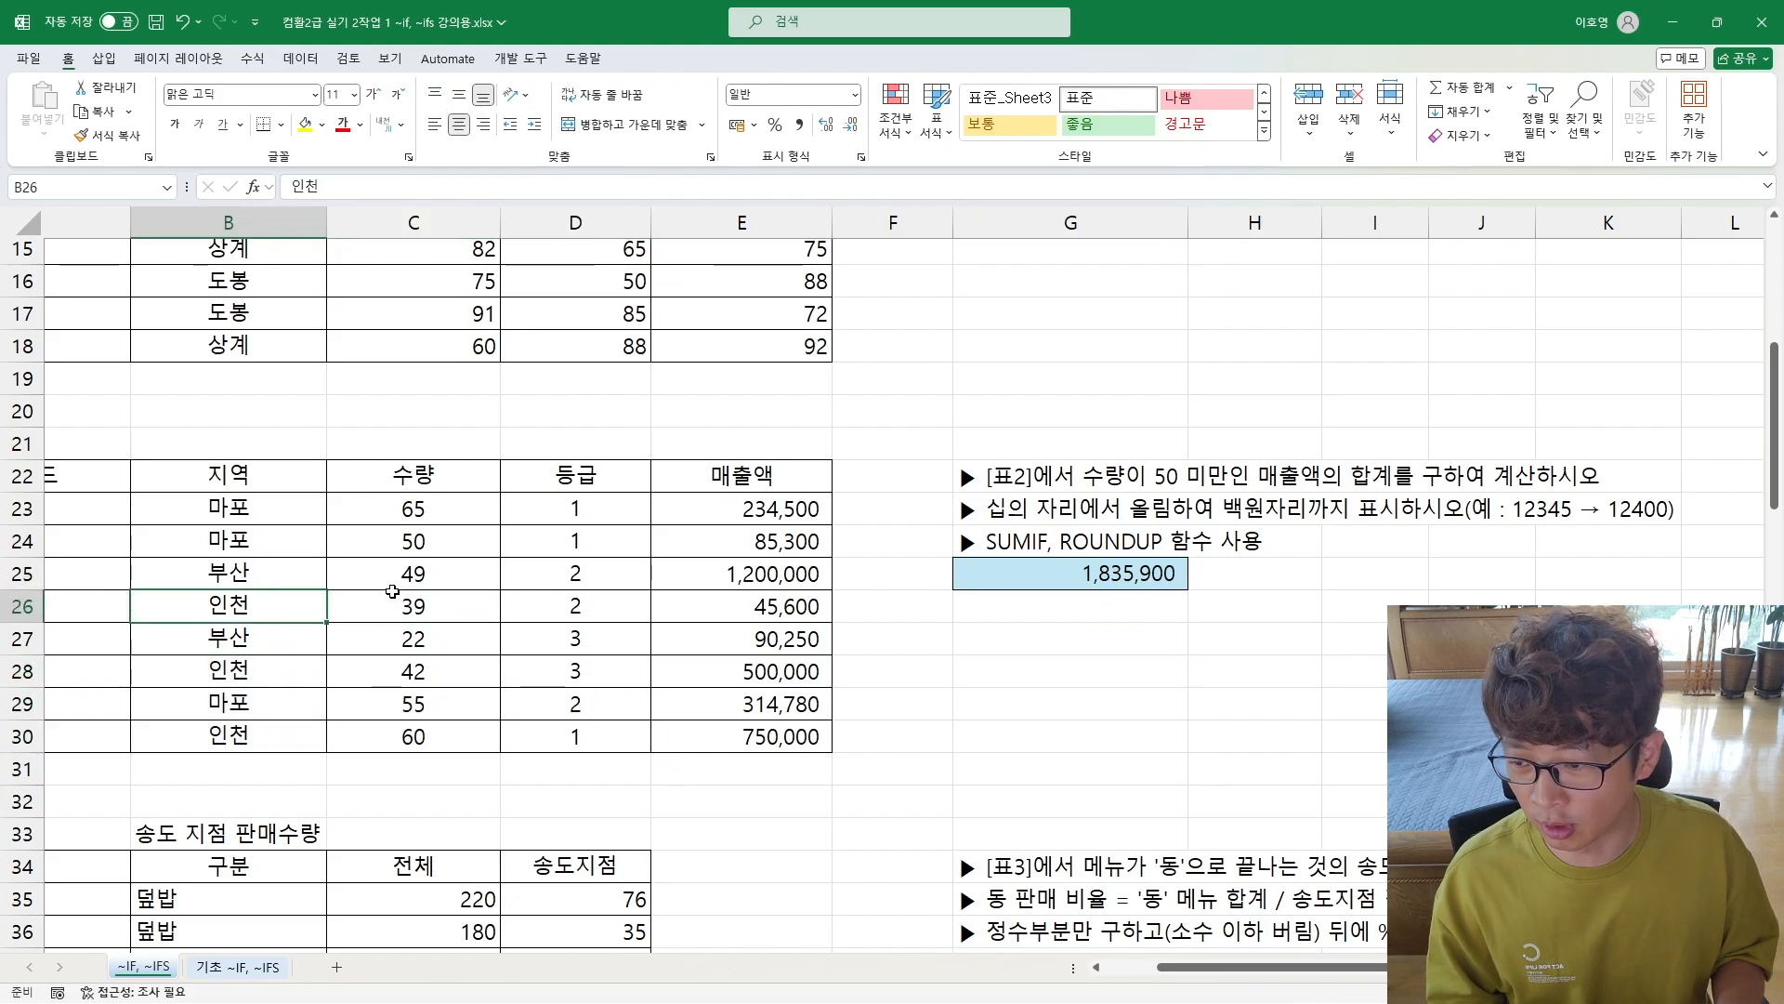
key("Left")
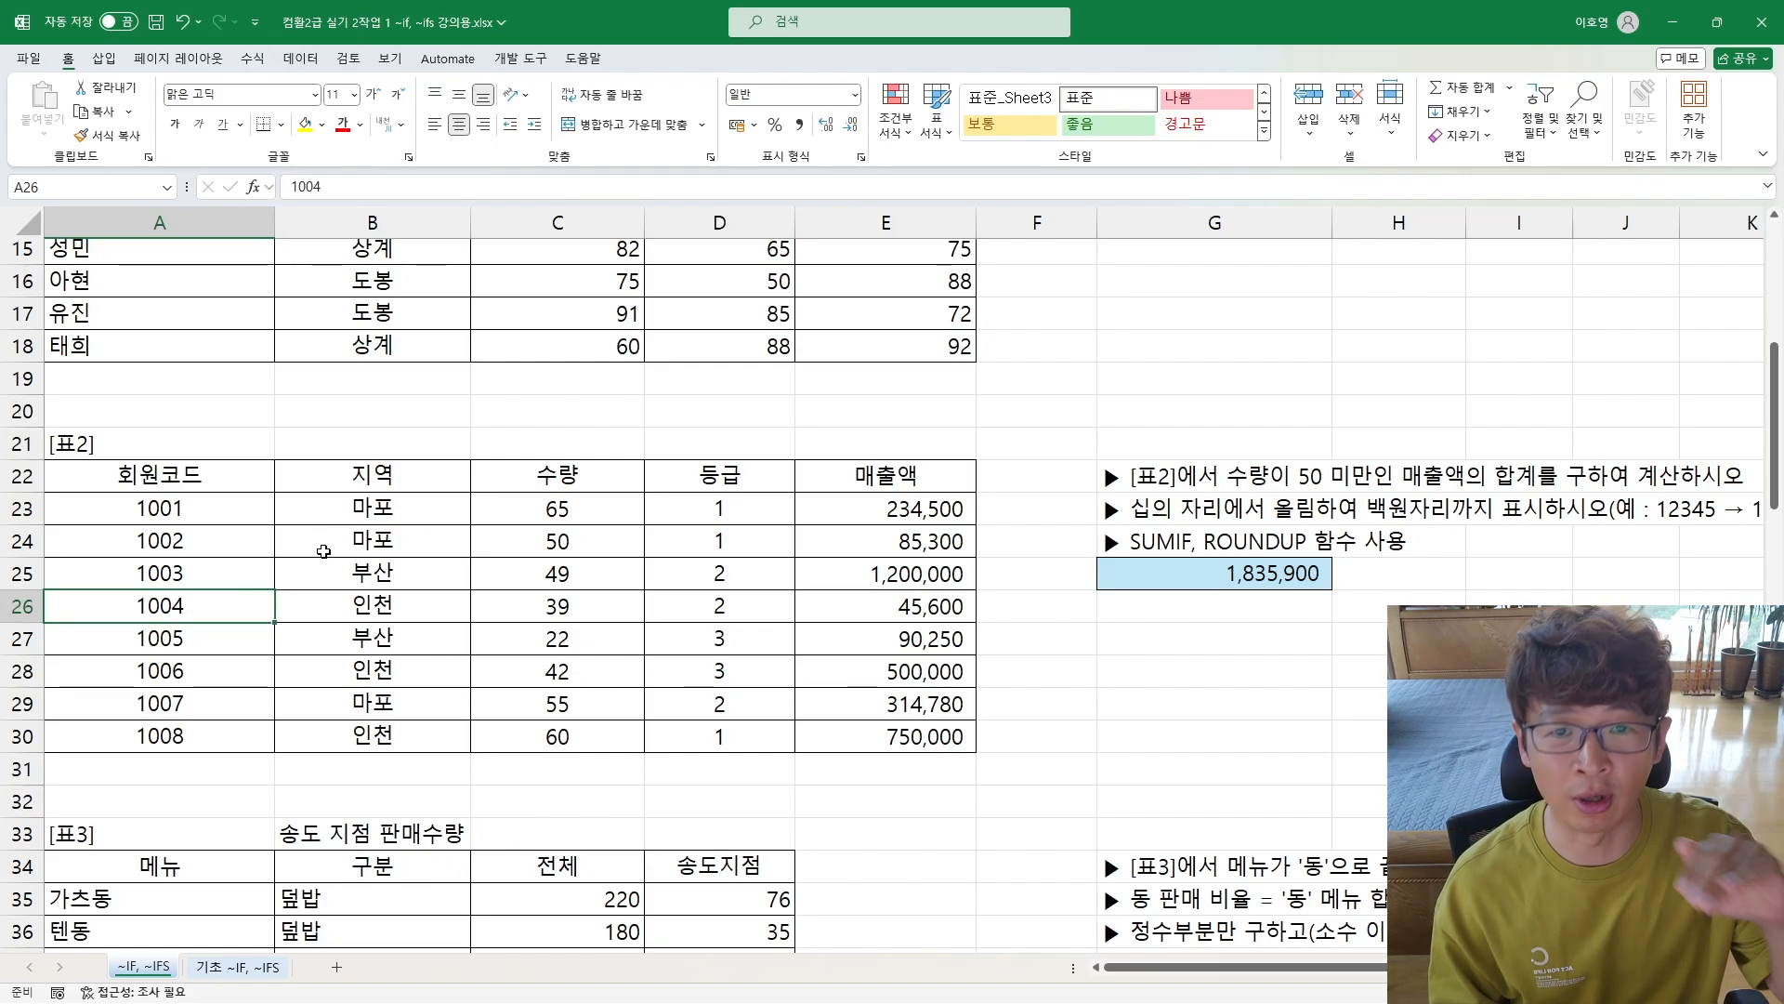
scroll(323, 552, "down", 8)
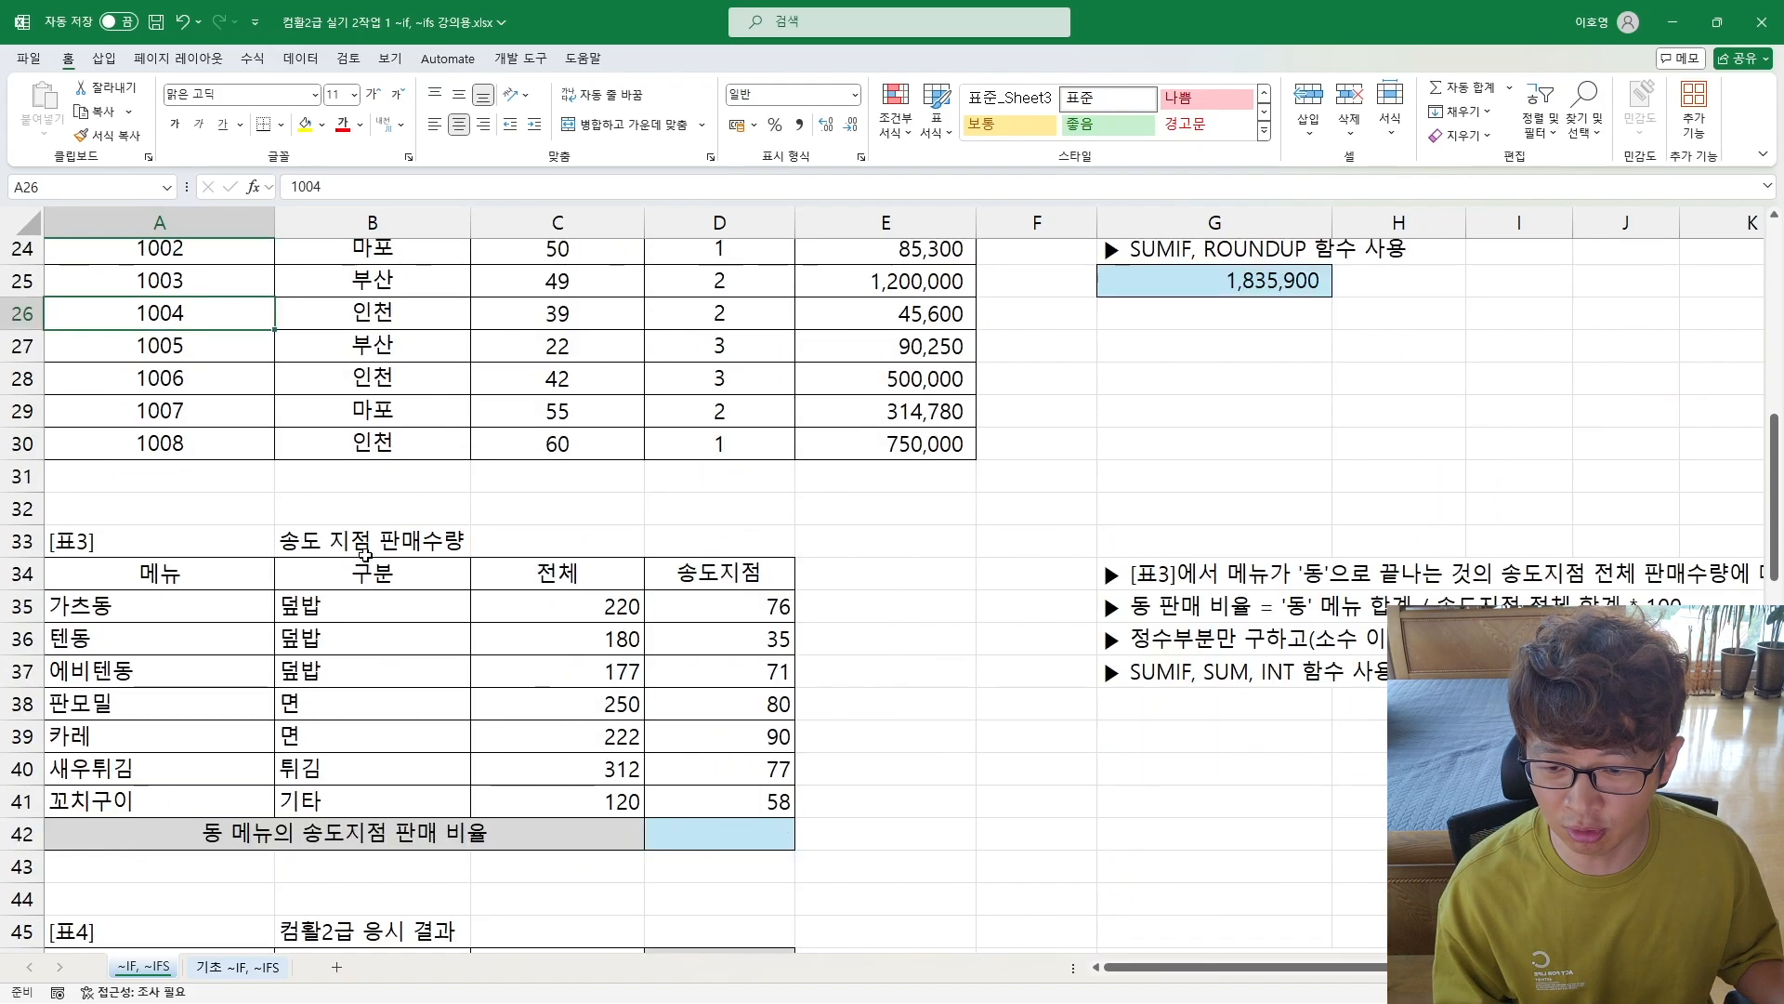
scroll(375, 576, "down", 1)
scroll(375, 576, "up", 14)
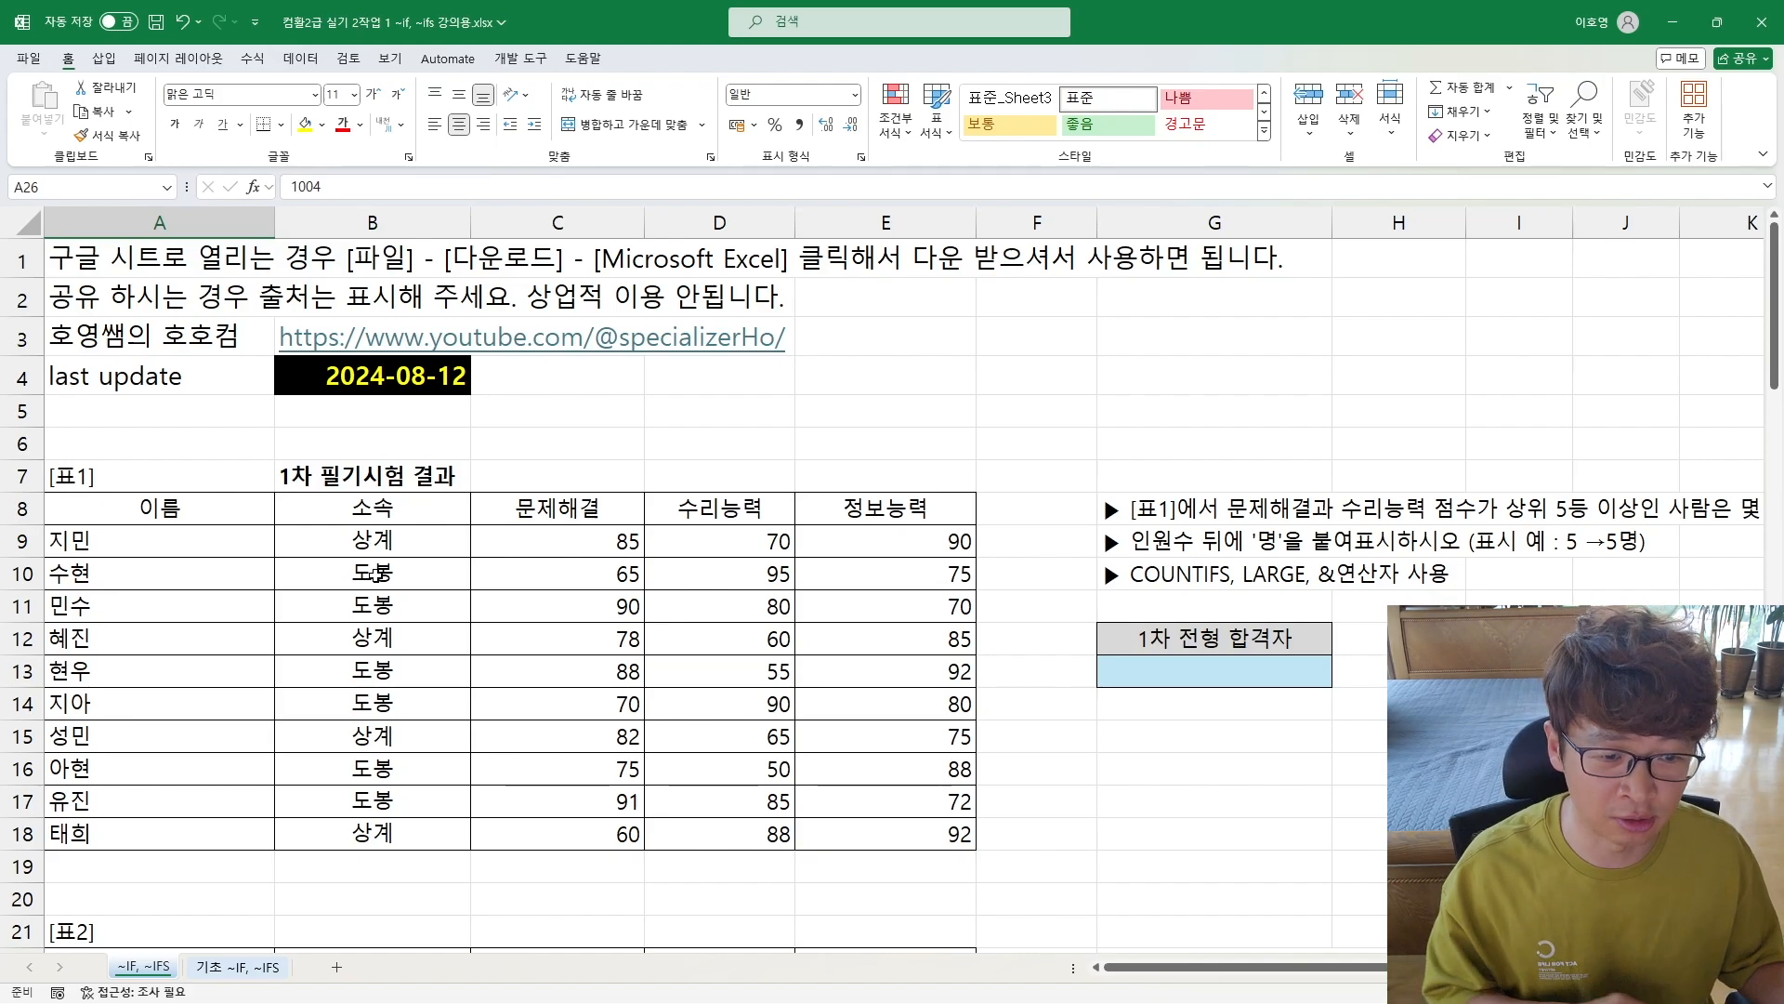
left_click(1152, 518)
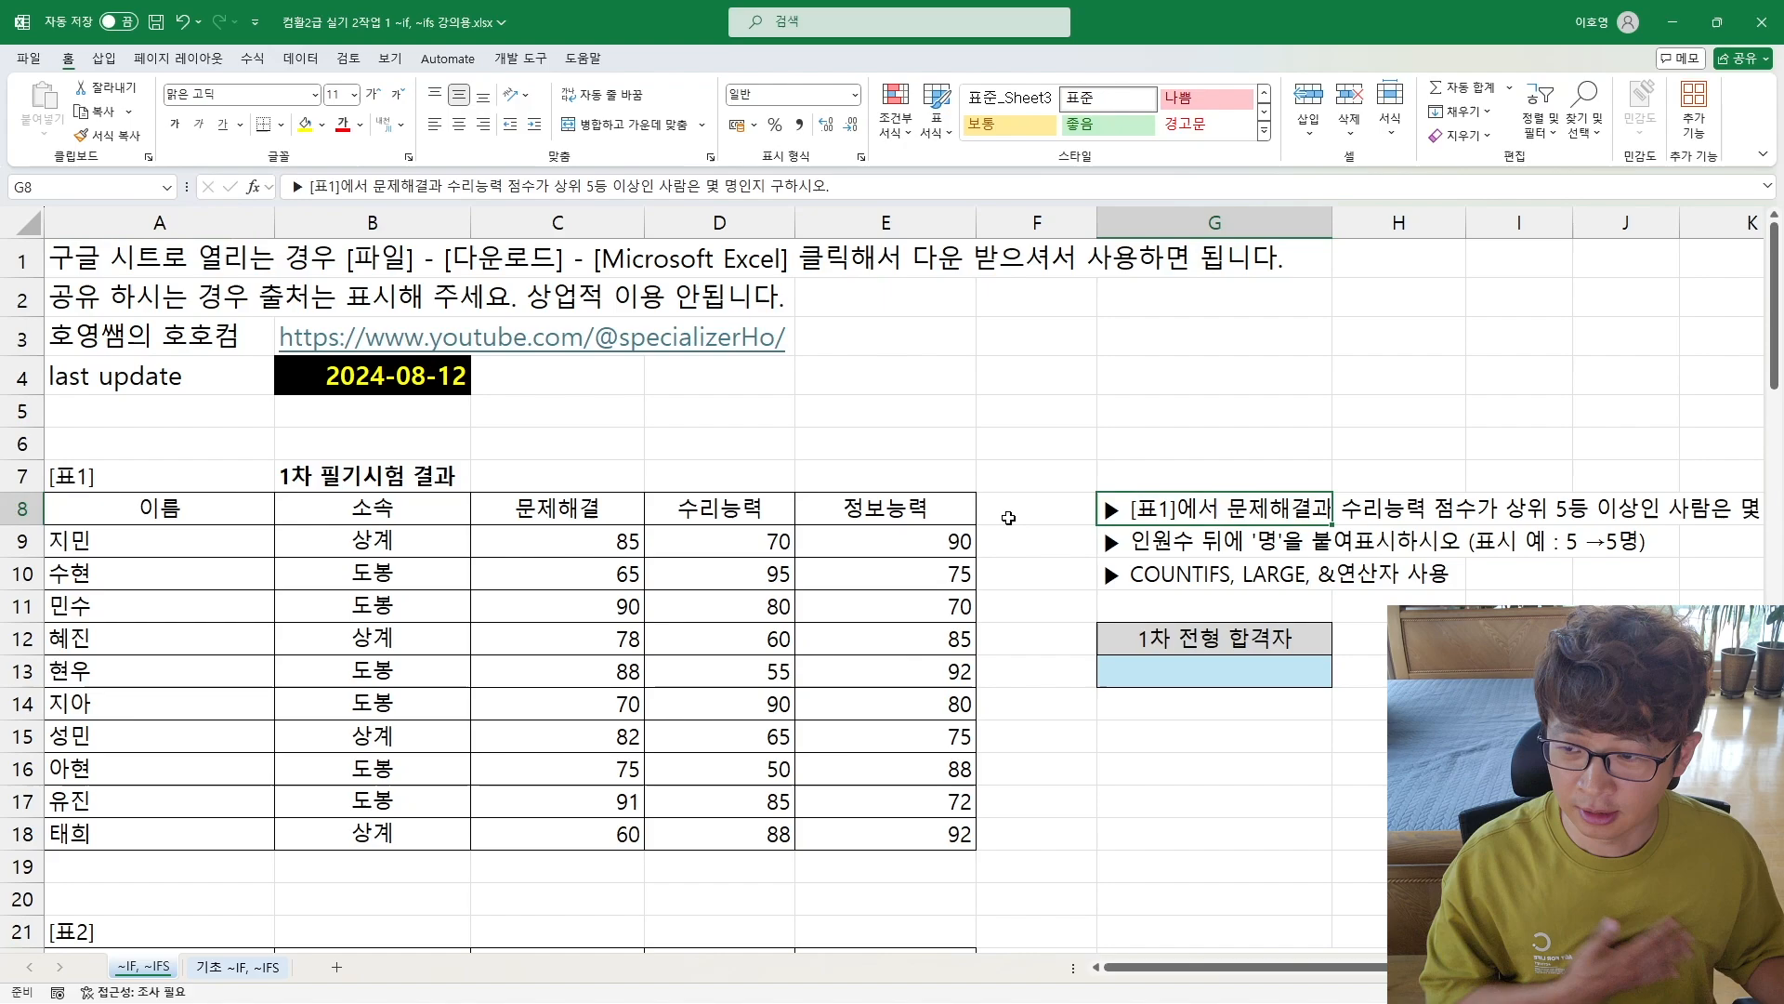
left_click_drag(274, 223, 237, 234)
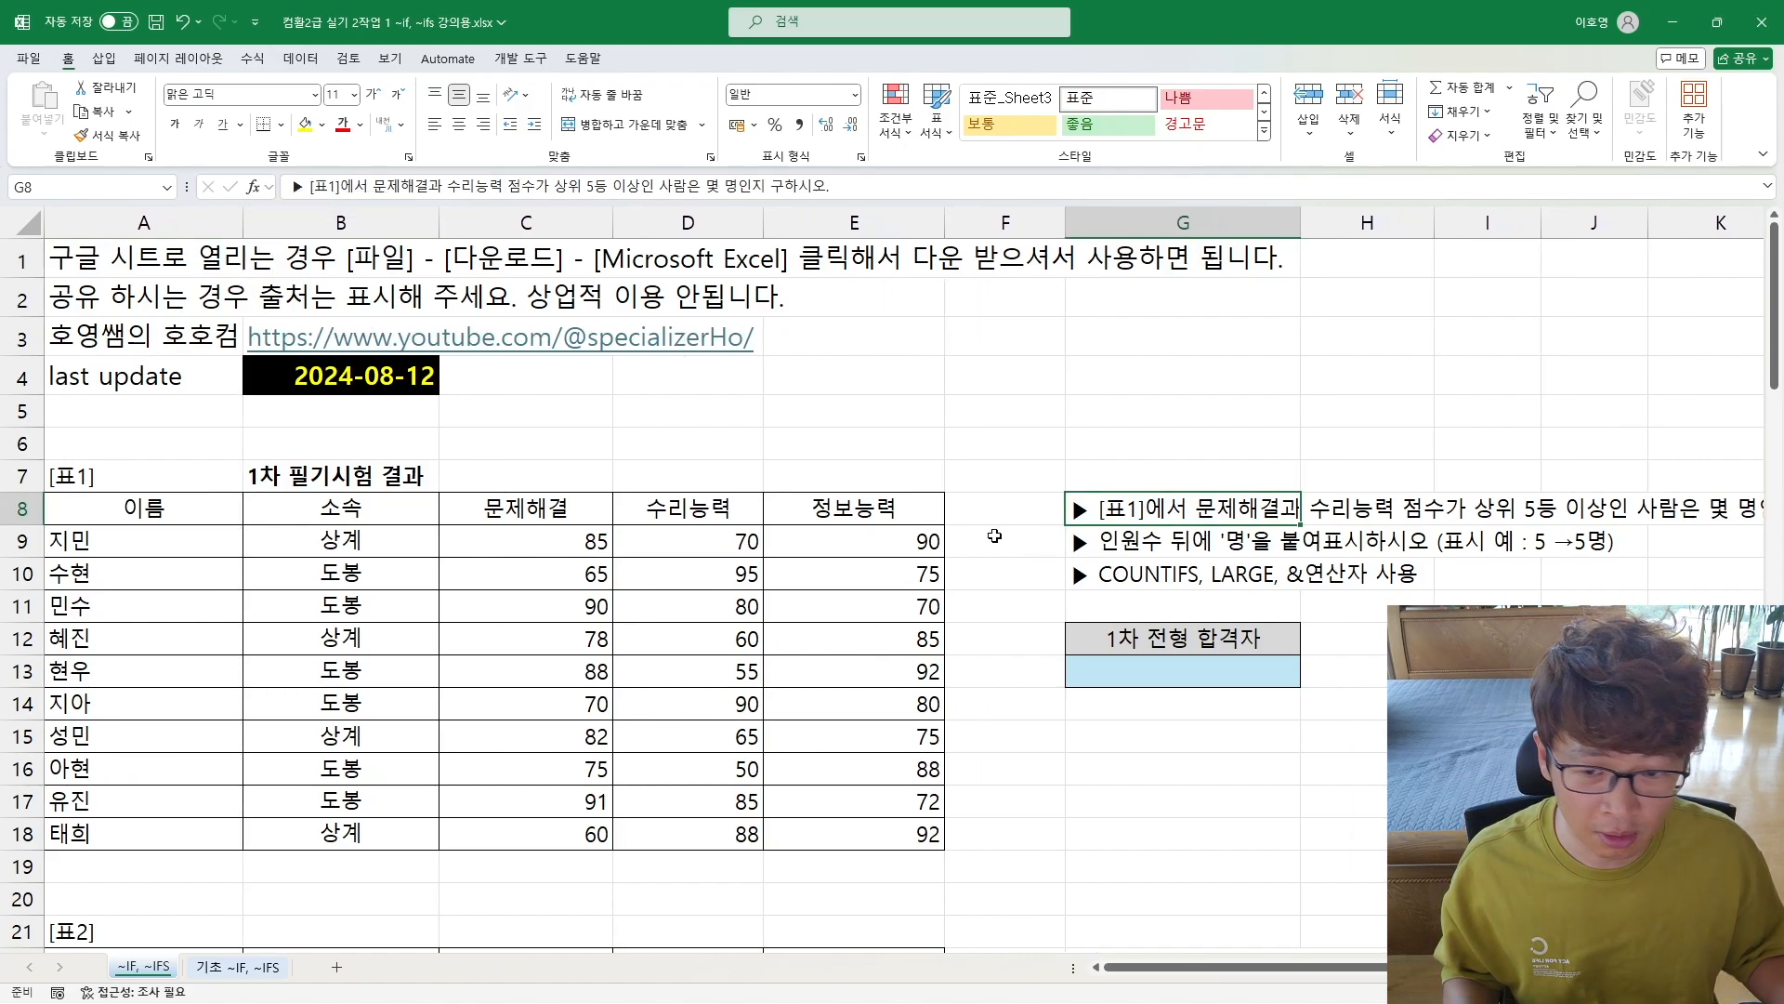
Step: Review the [표1] task in G8:G10 against the 문제해결 and 수리능력 scores in C9:D18
left_click(511, 515)
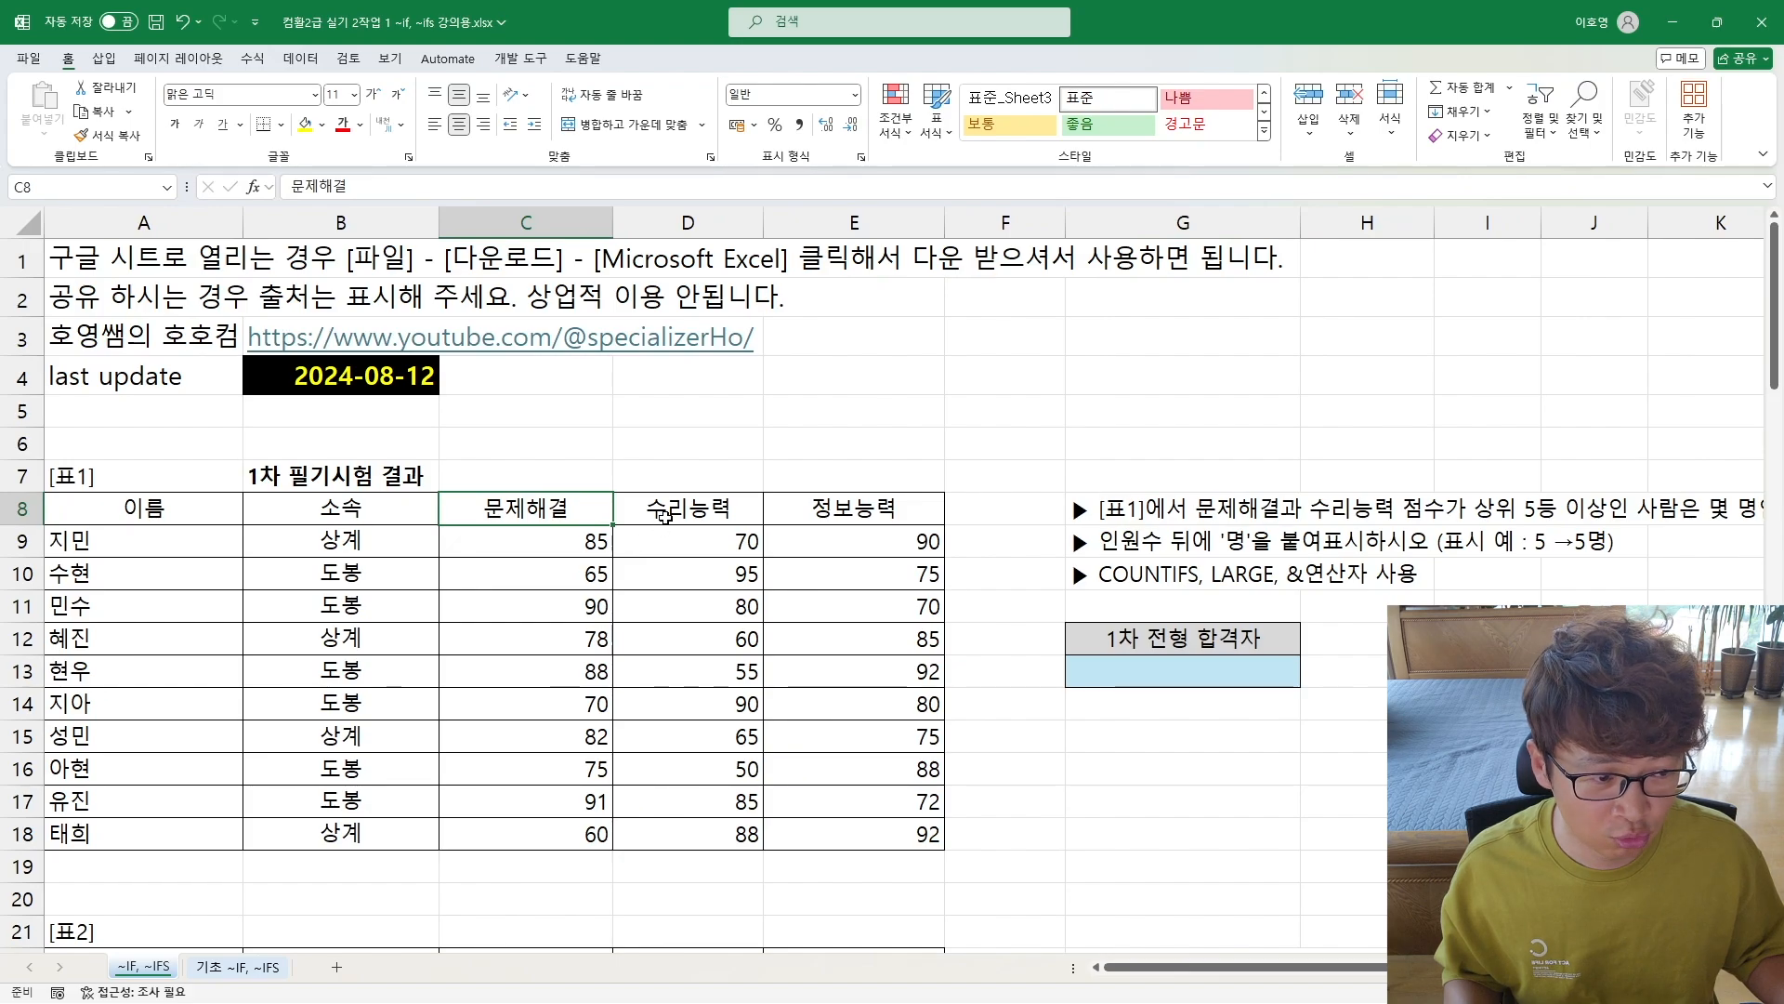
left_click(690, 513)
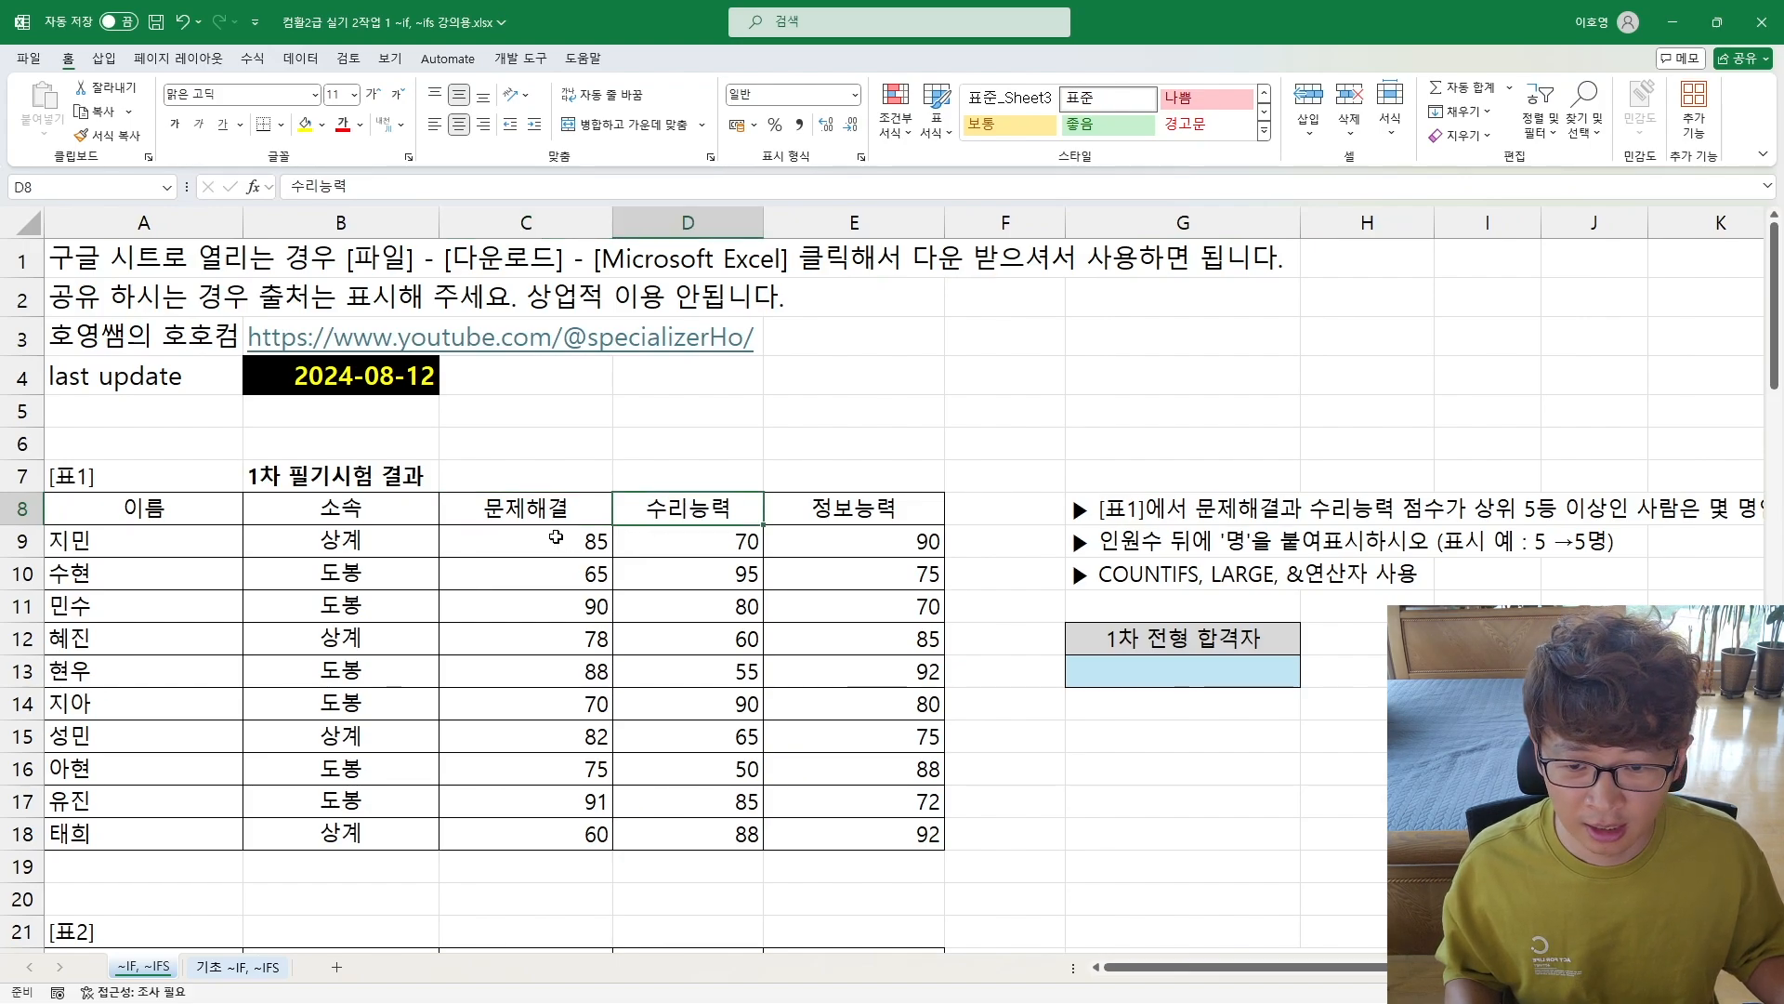
left_click_drag(556, 537, 655, 828)
key("alt+Tab")
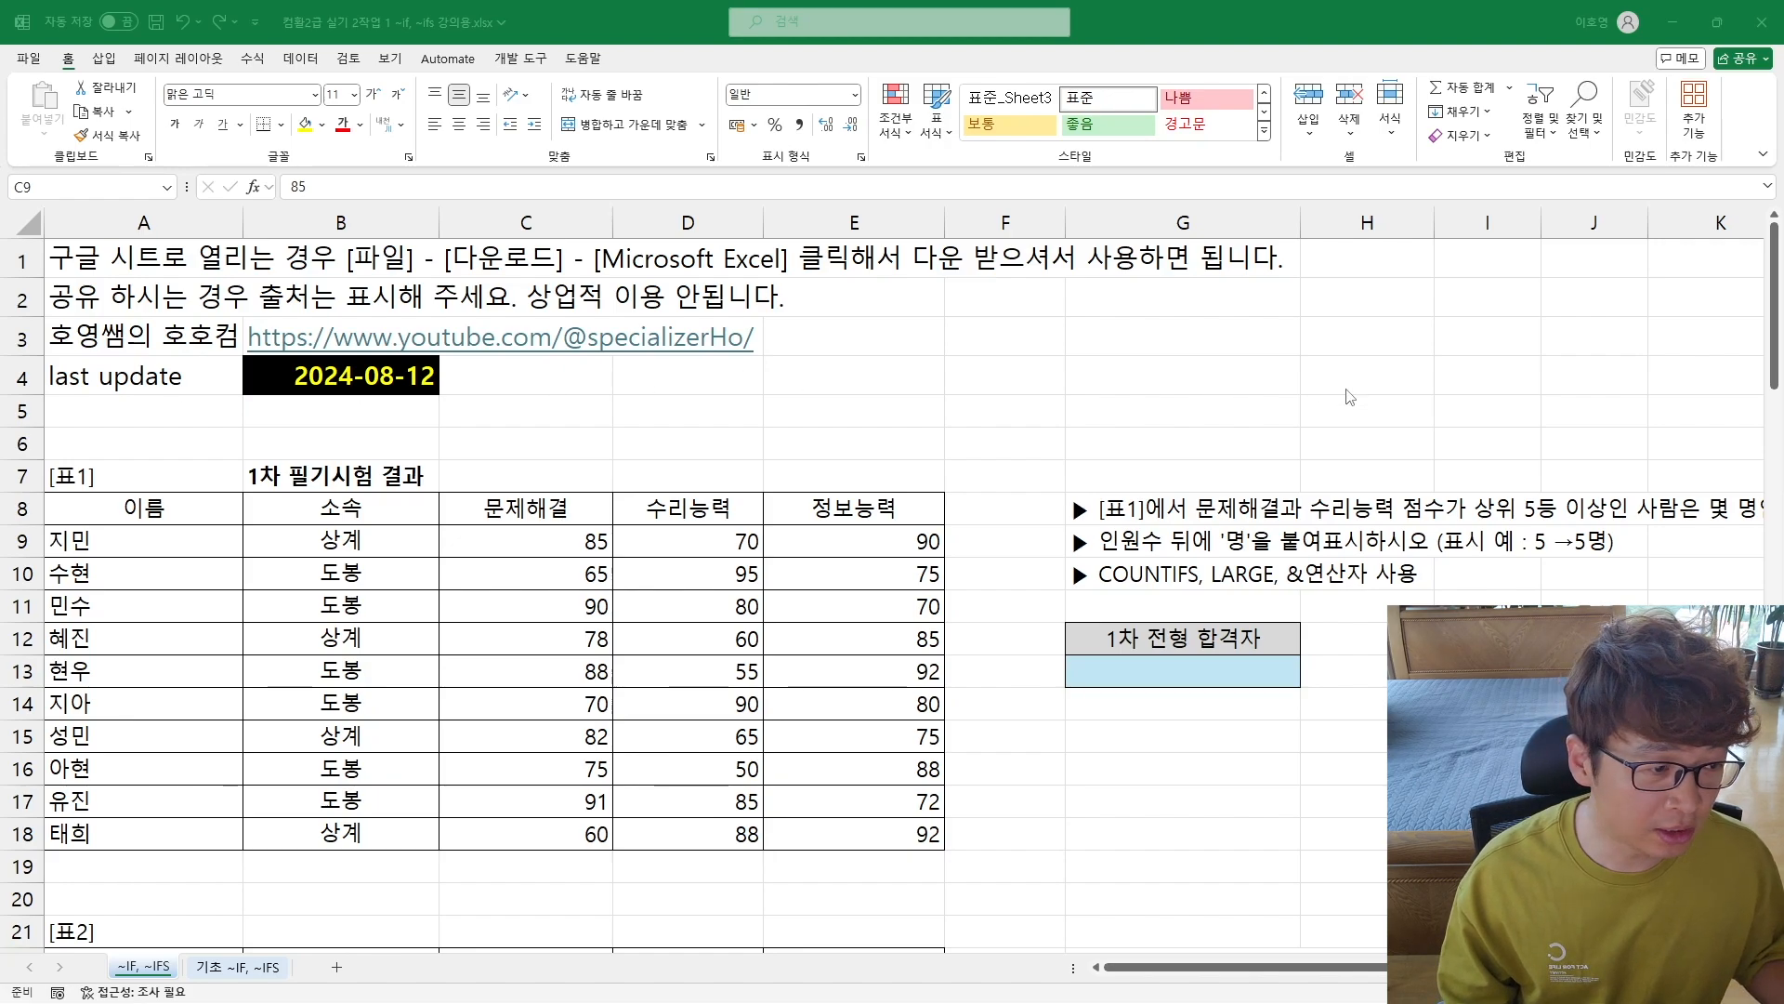
key("alt+Tab")
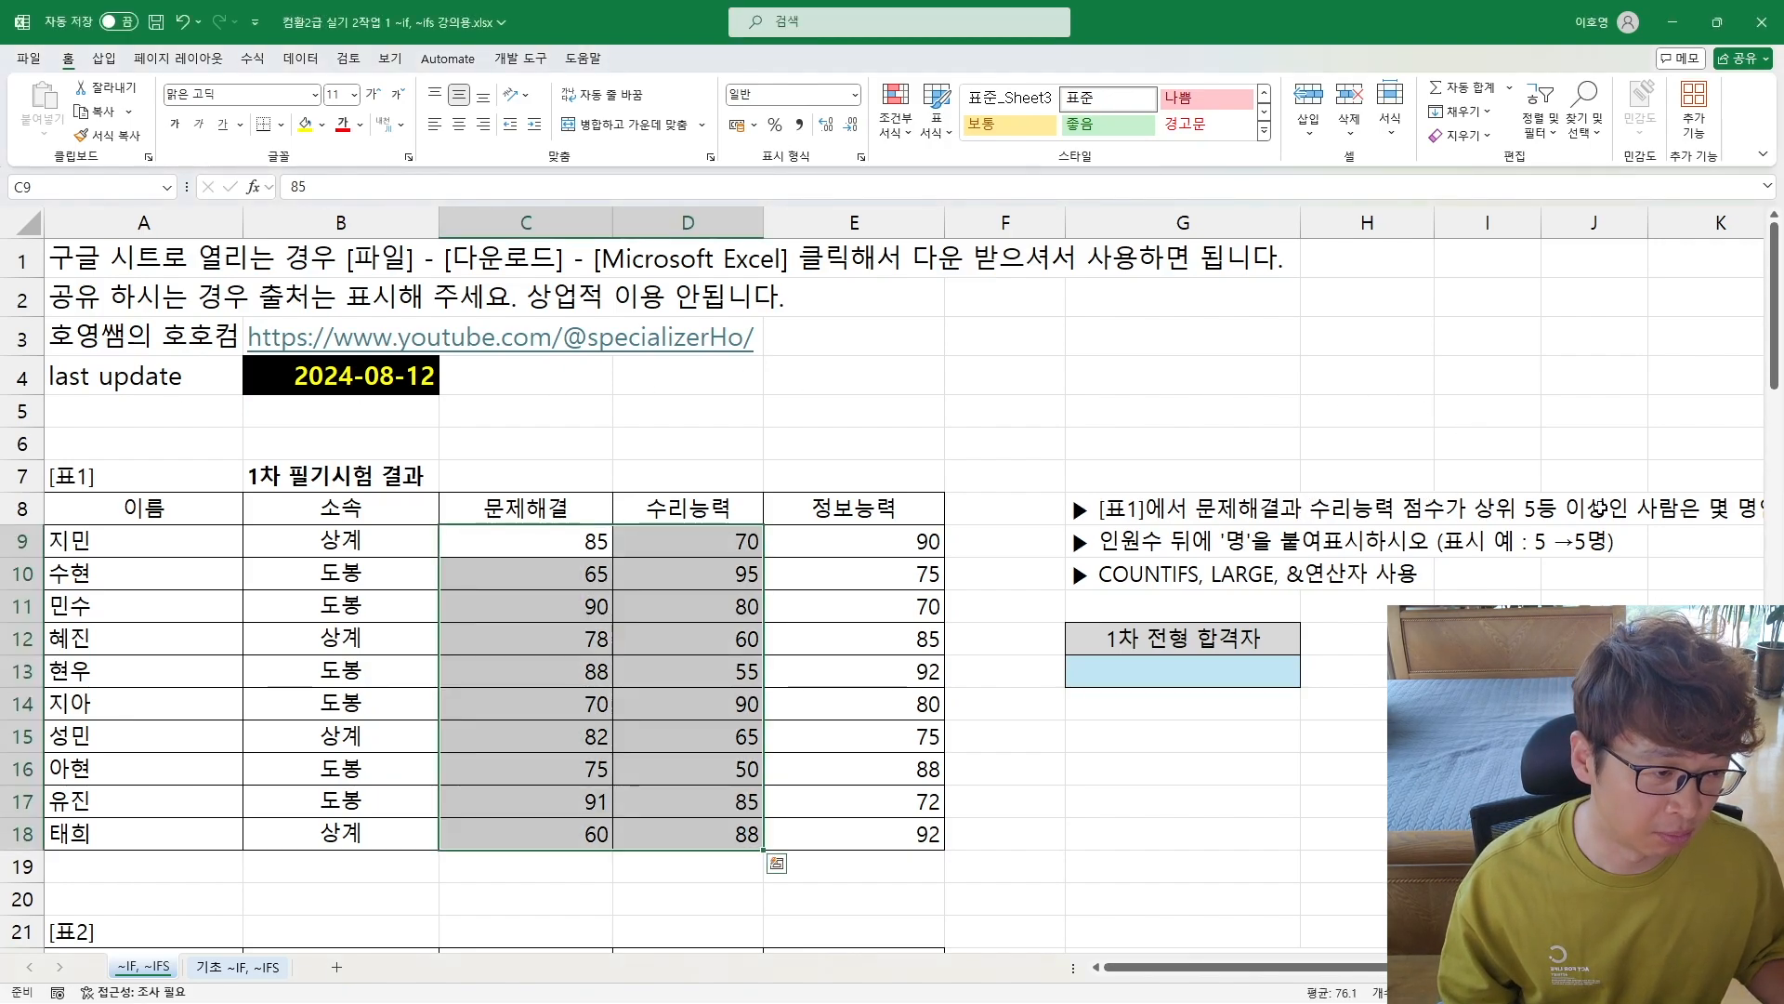
left_click_drag(1601, 508, 46, 376)
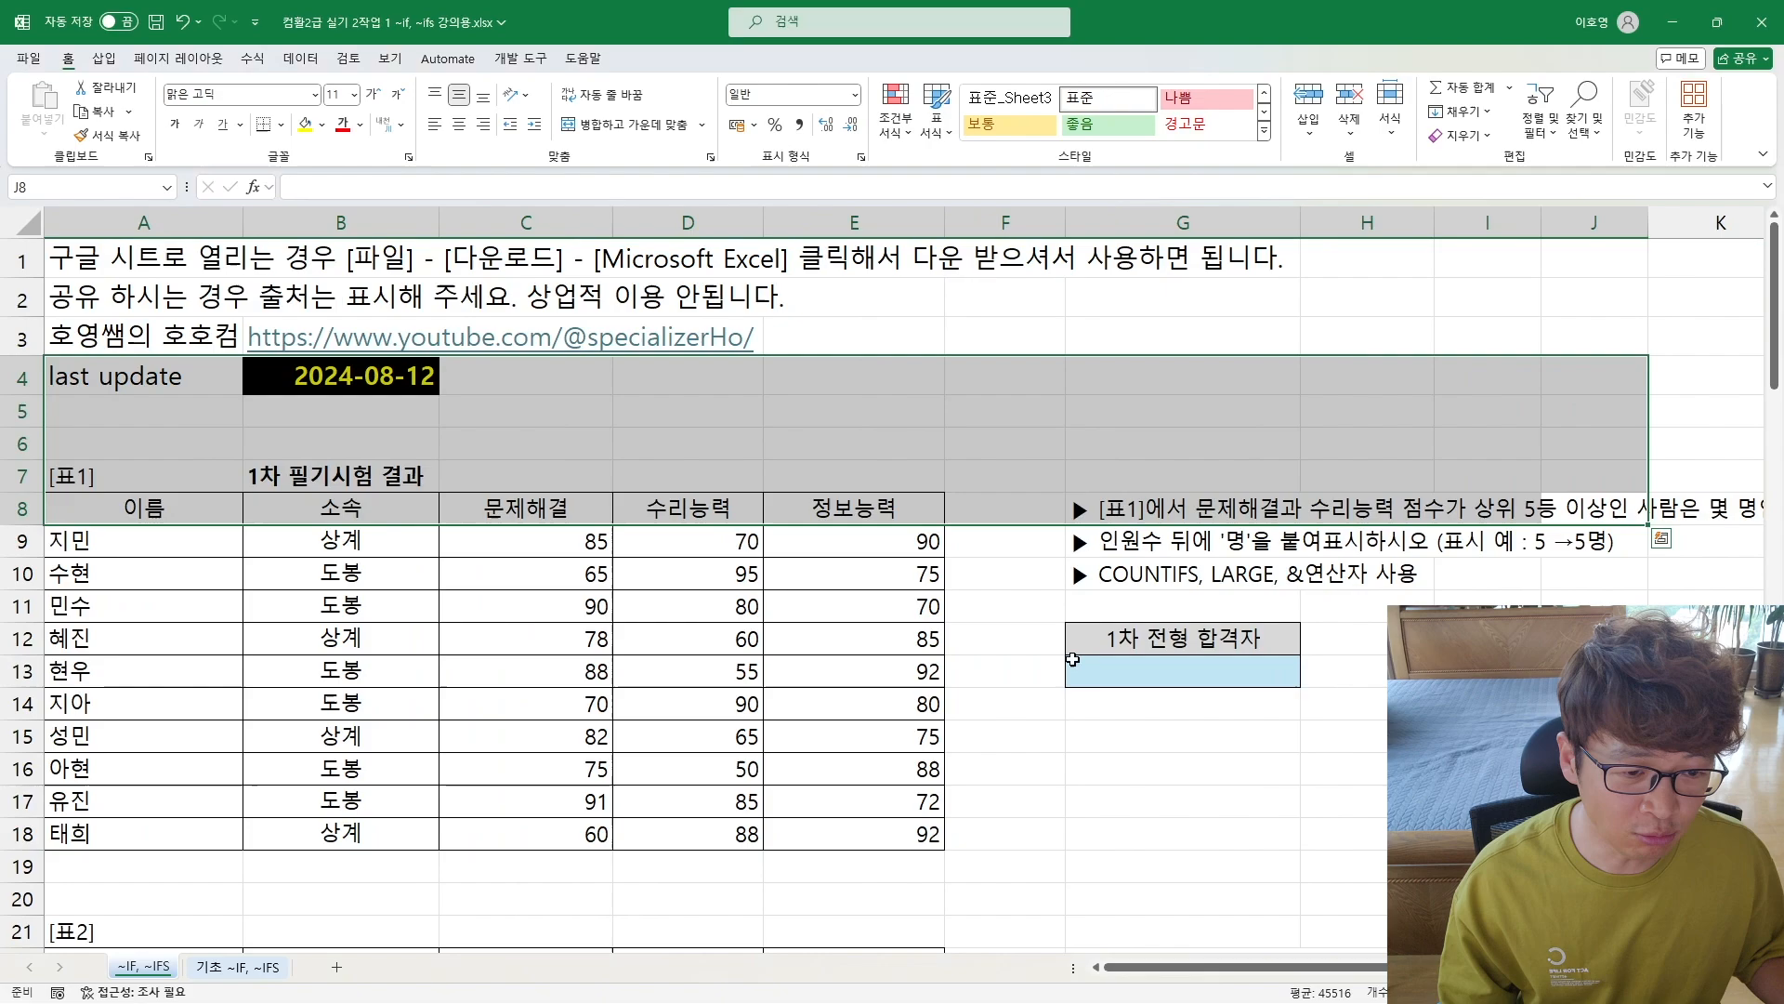
left_click(1145, 577)
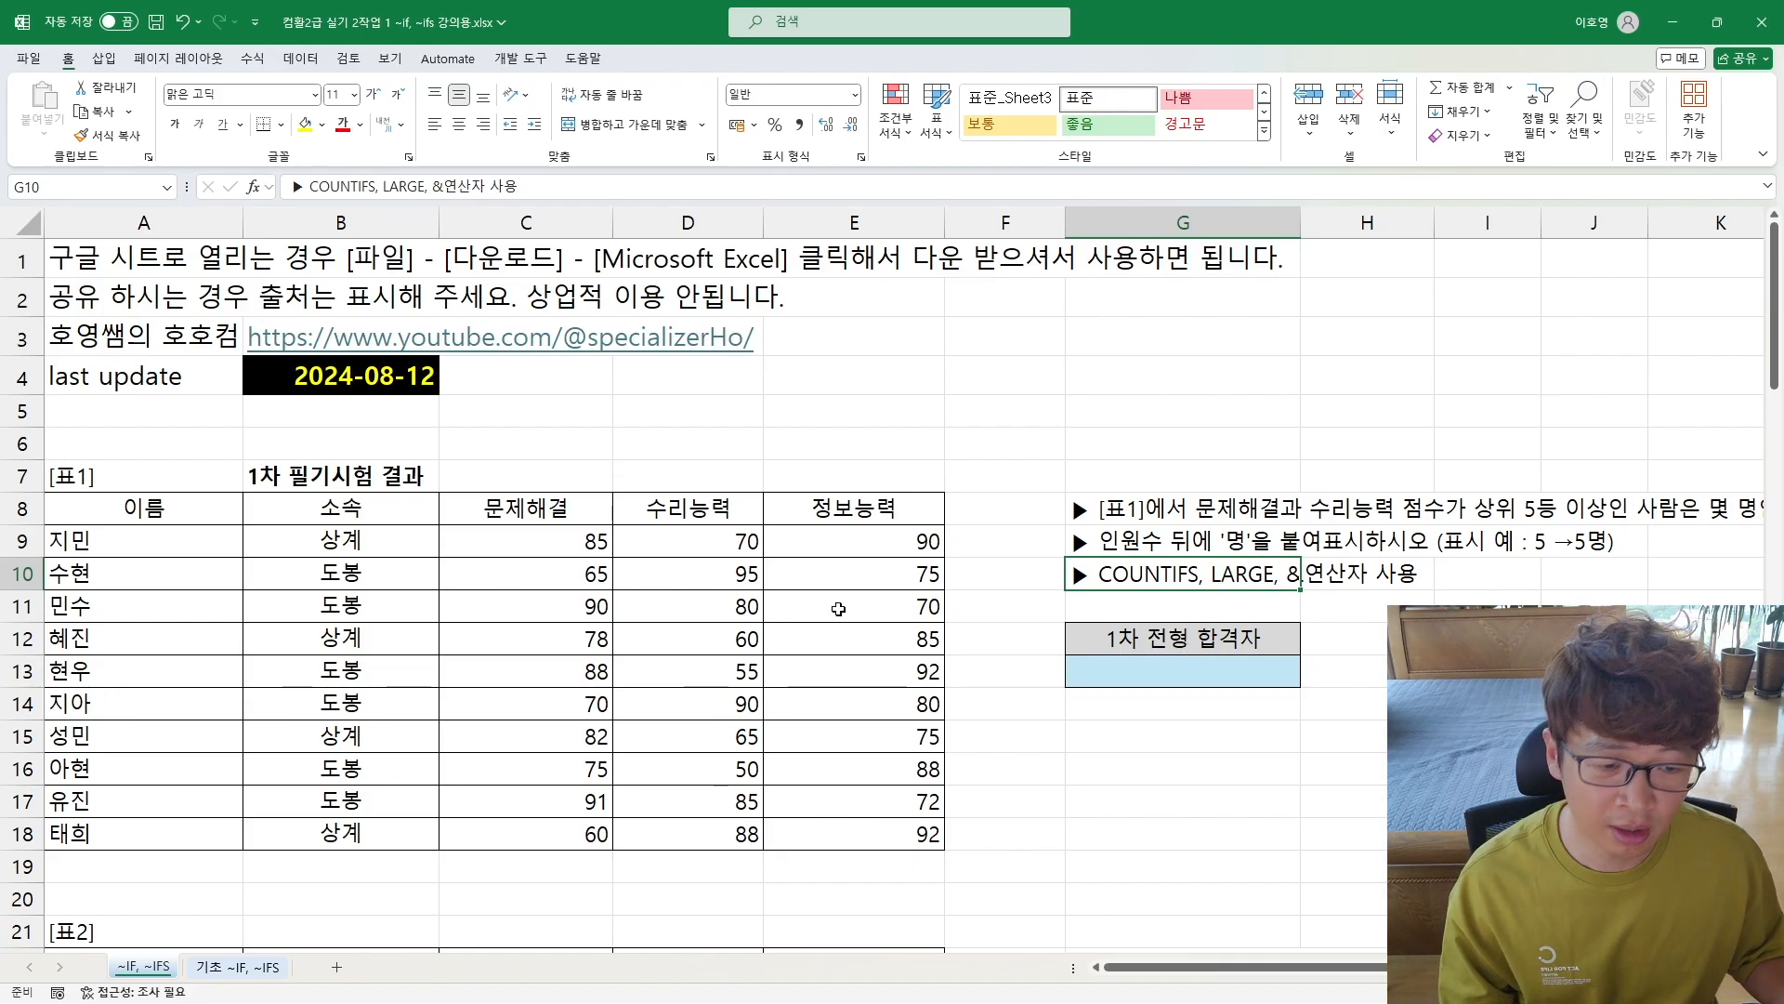
Step: Enter the formula =LARGE(C9:C18, 5) in G13 to find the fifth-highest 문제해결 score
left_click(1208, 677)
type("=lareg")
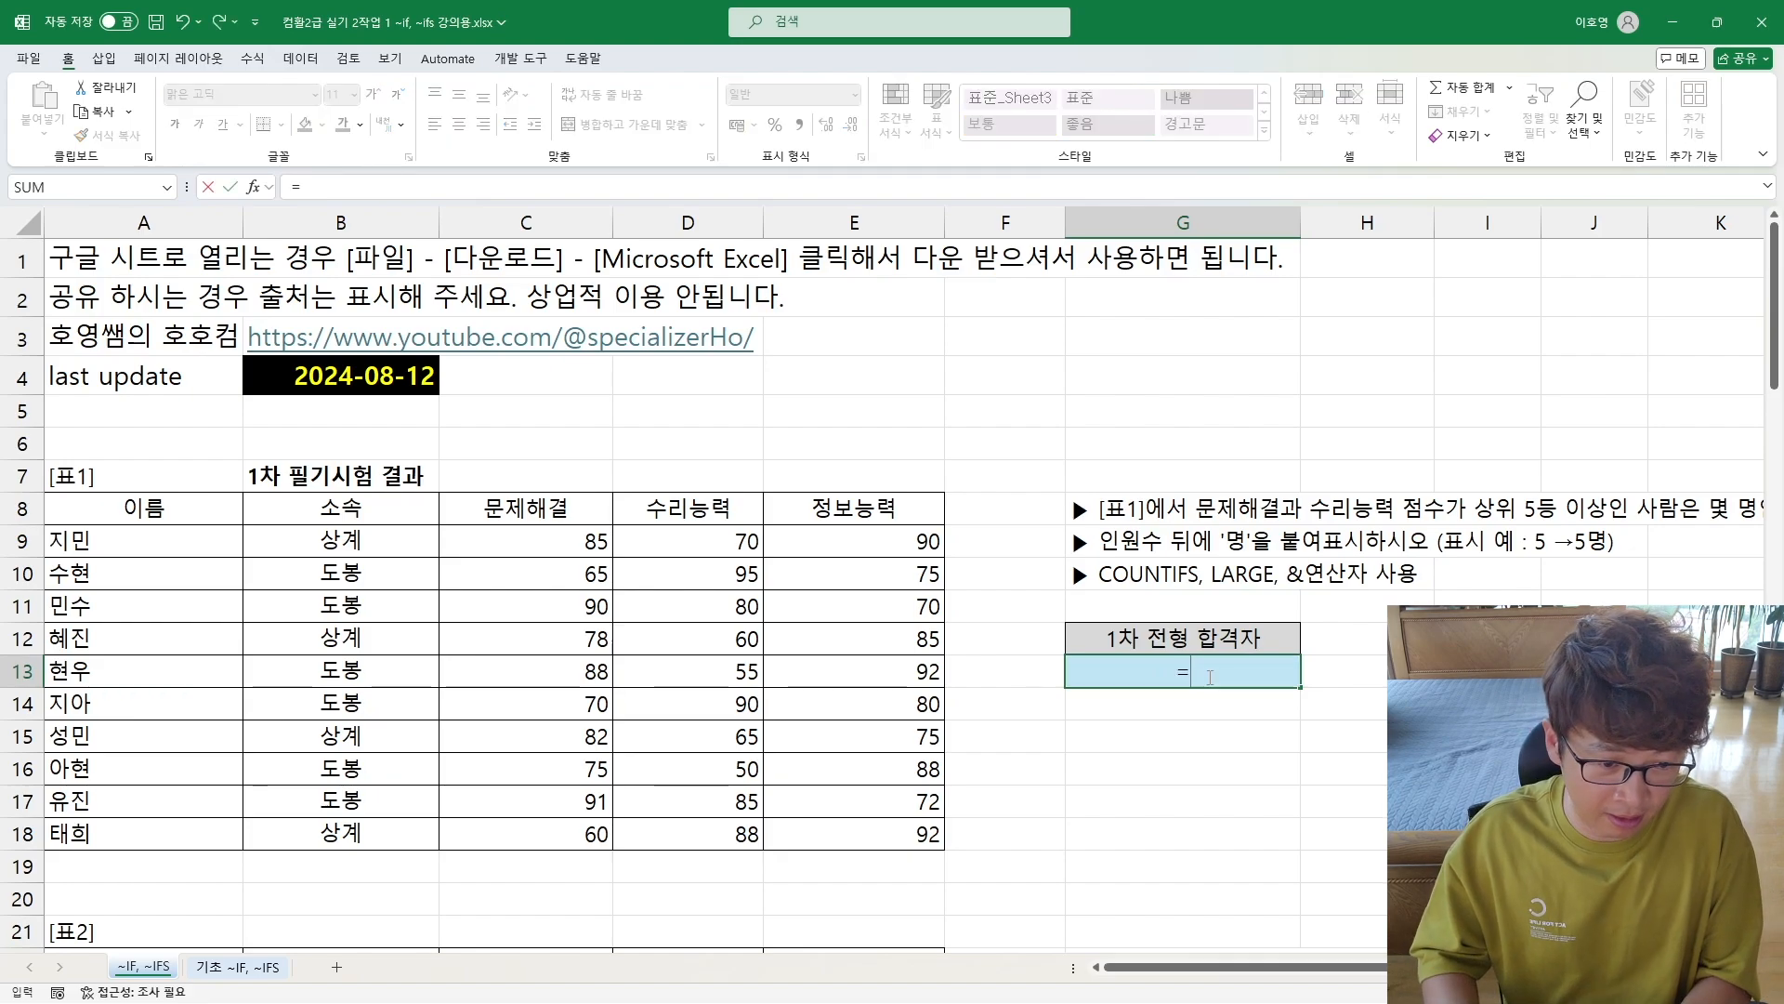
key("BackSpace")
key("BackSpace")
type("ge(")
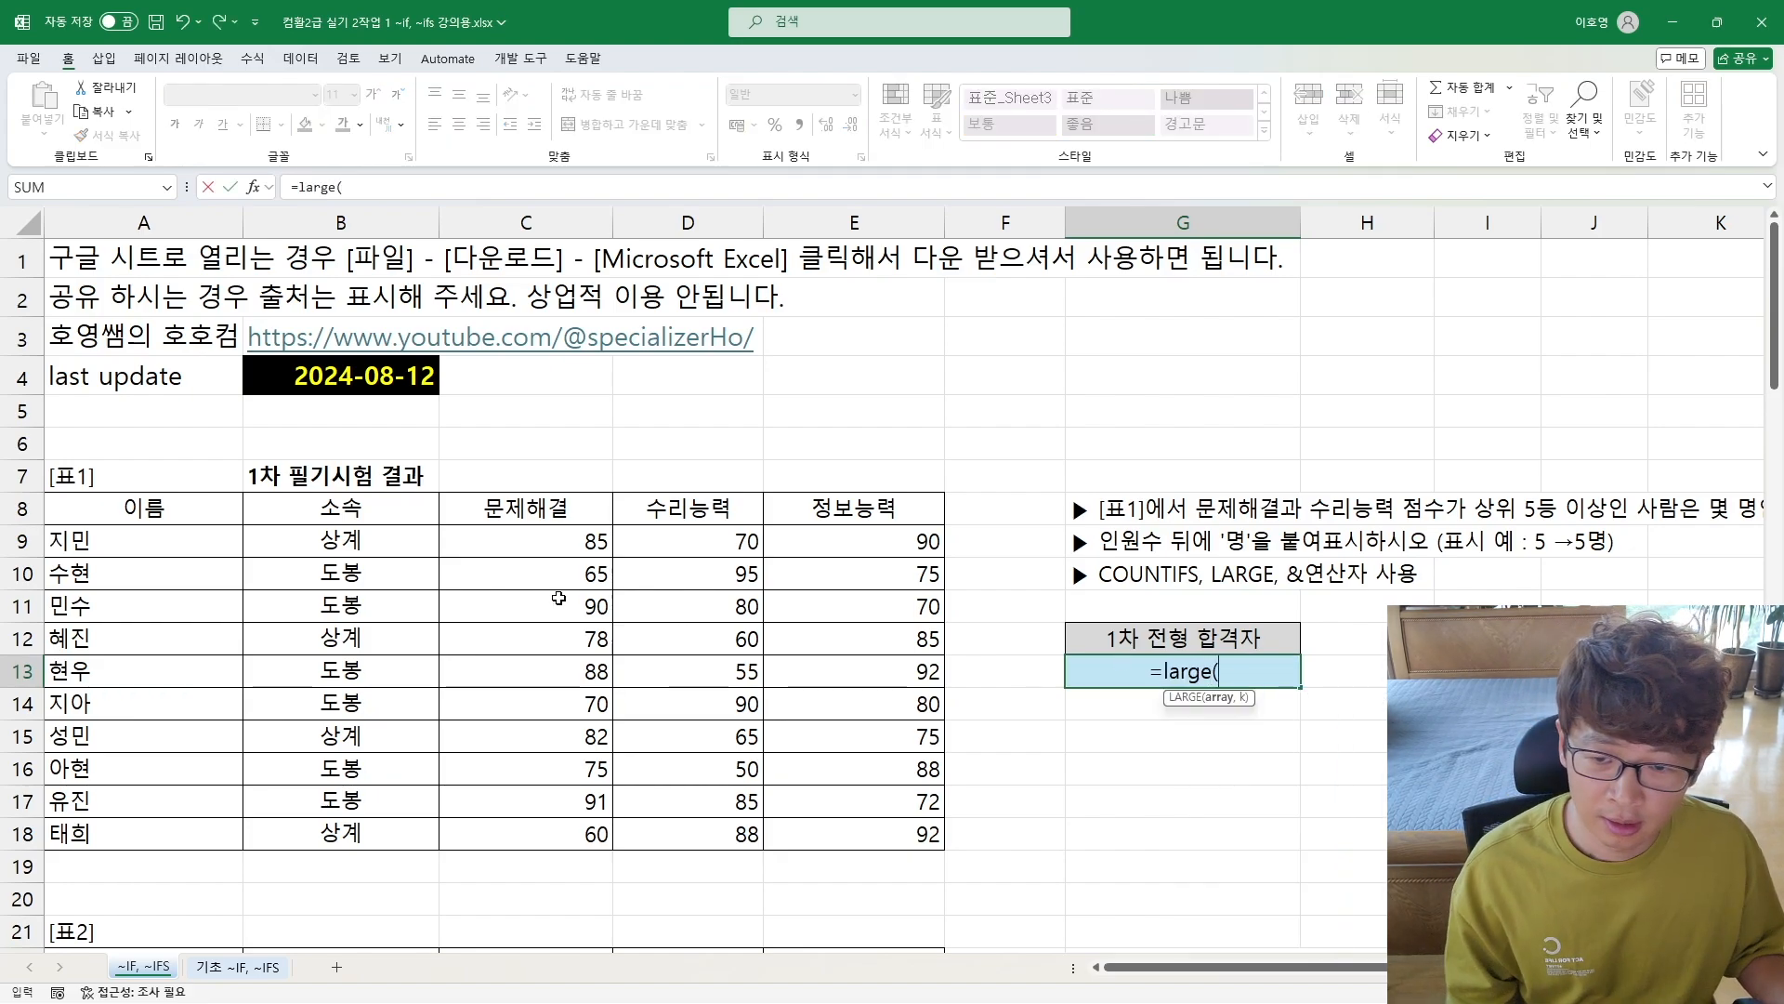
left_click_drag(541, 553, 546, 830)
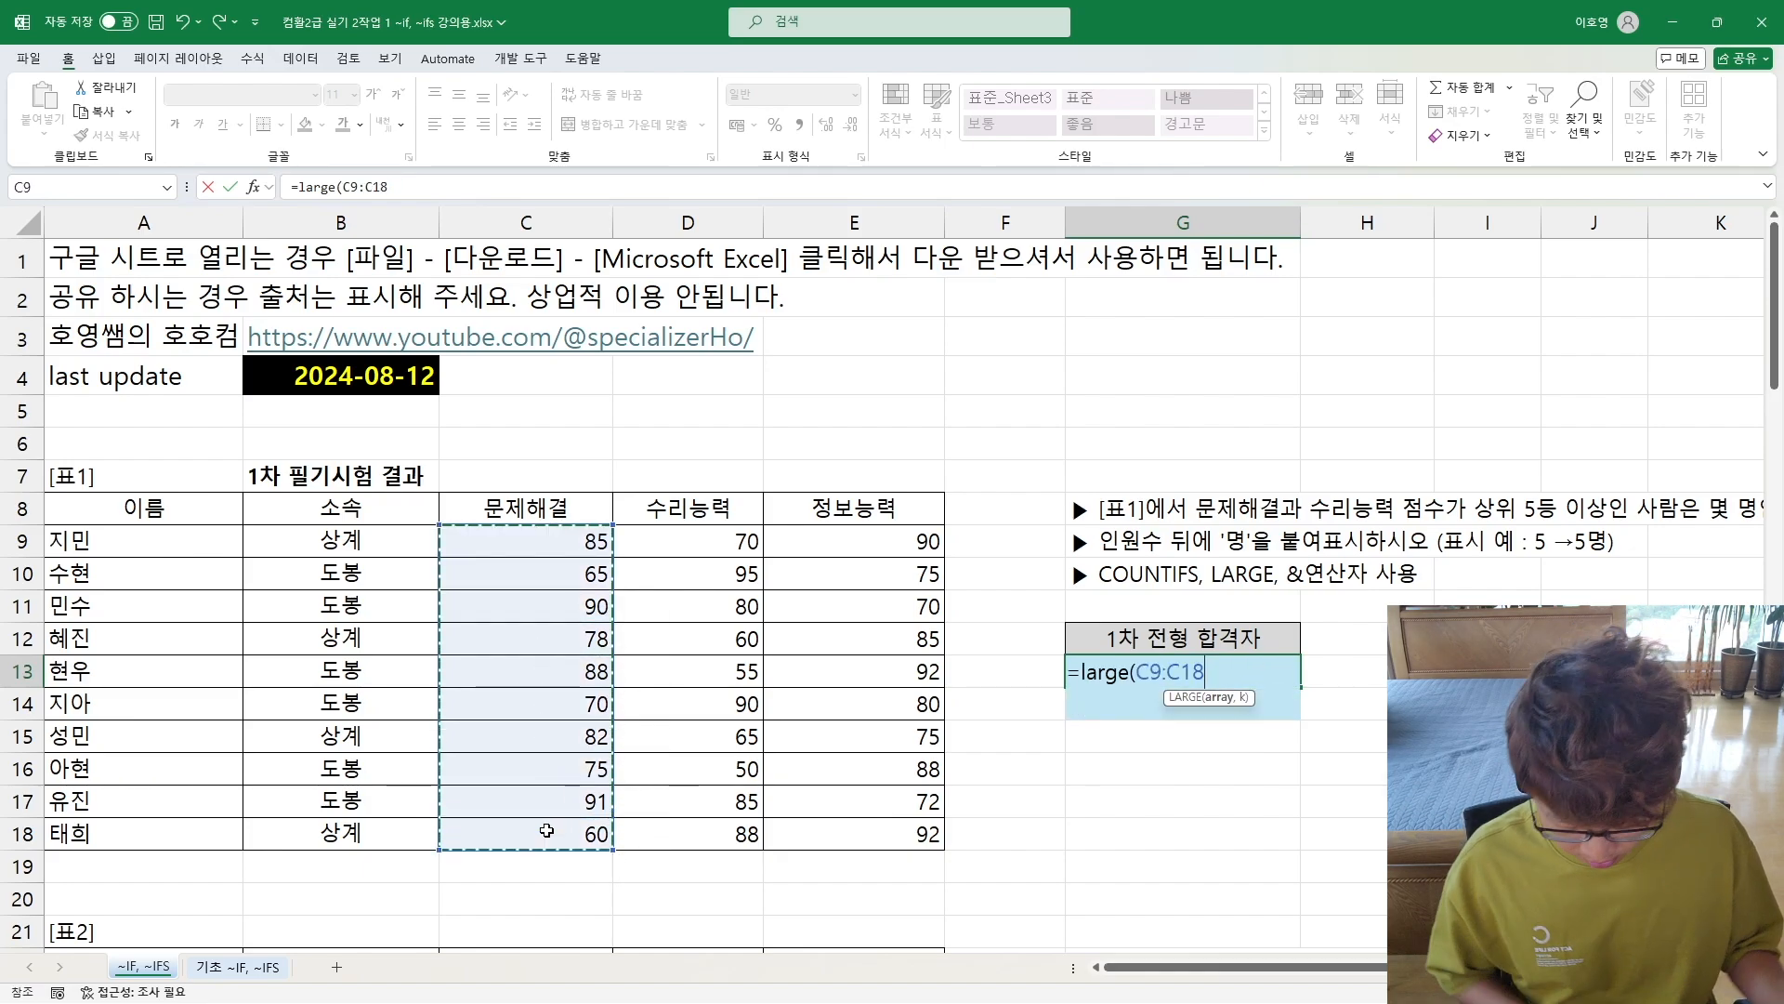
type(", 5")
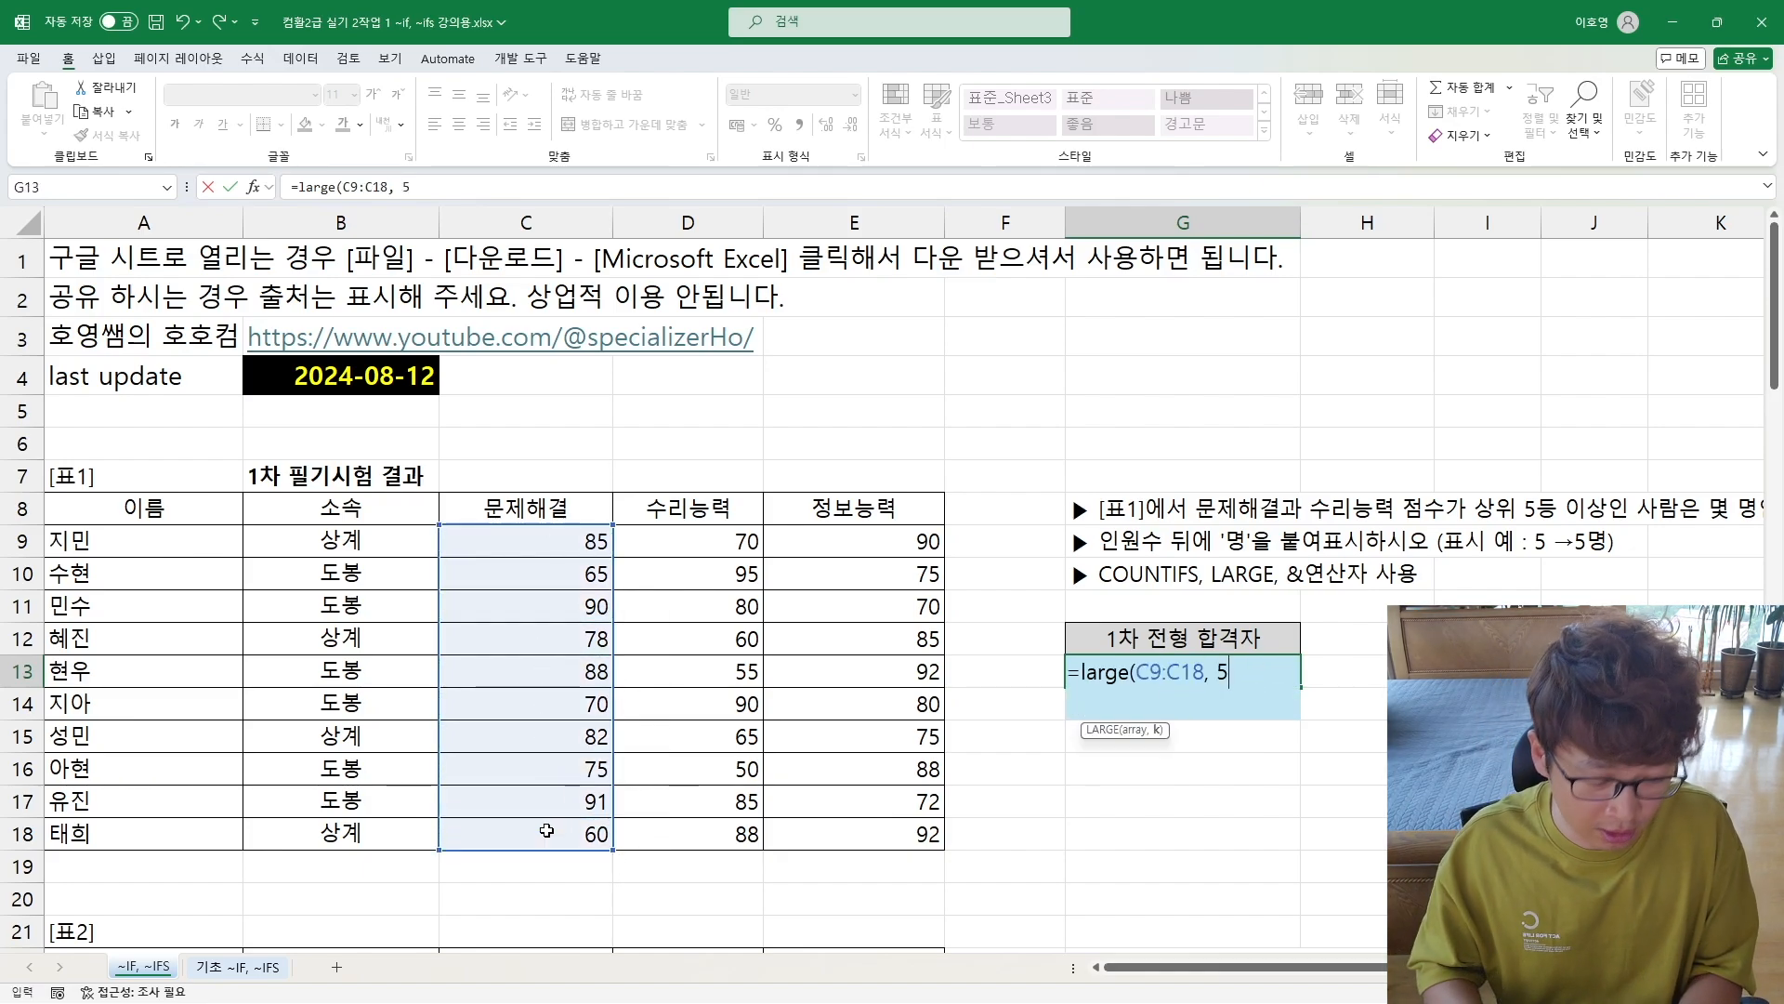
type(")")
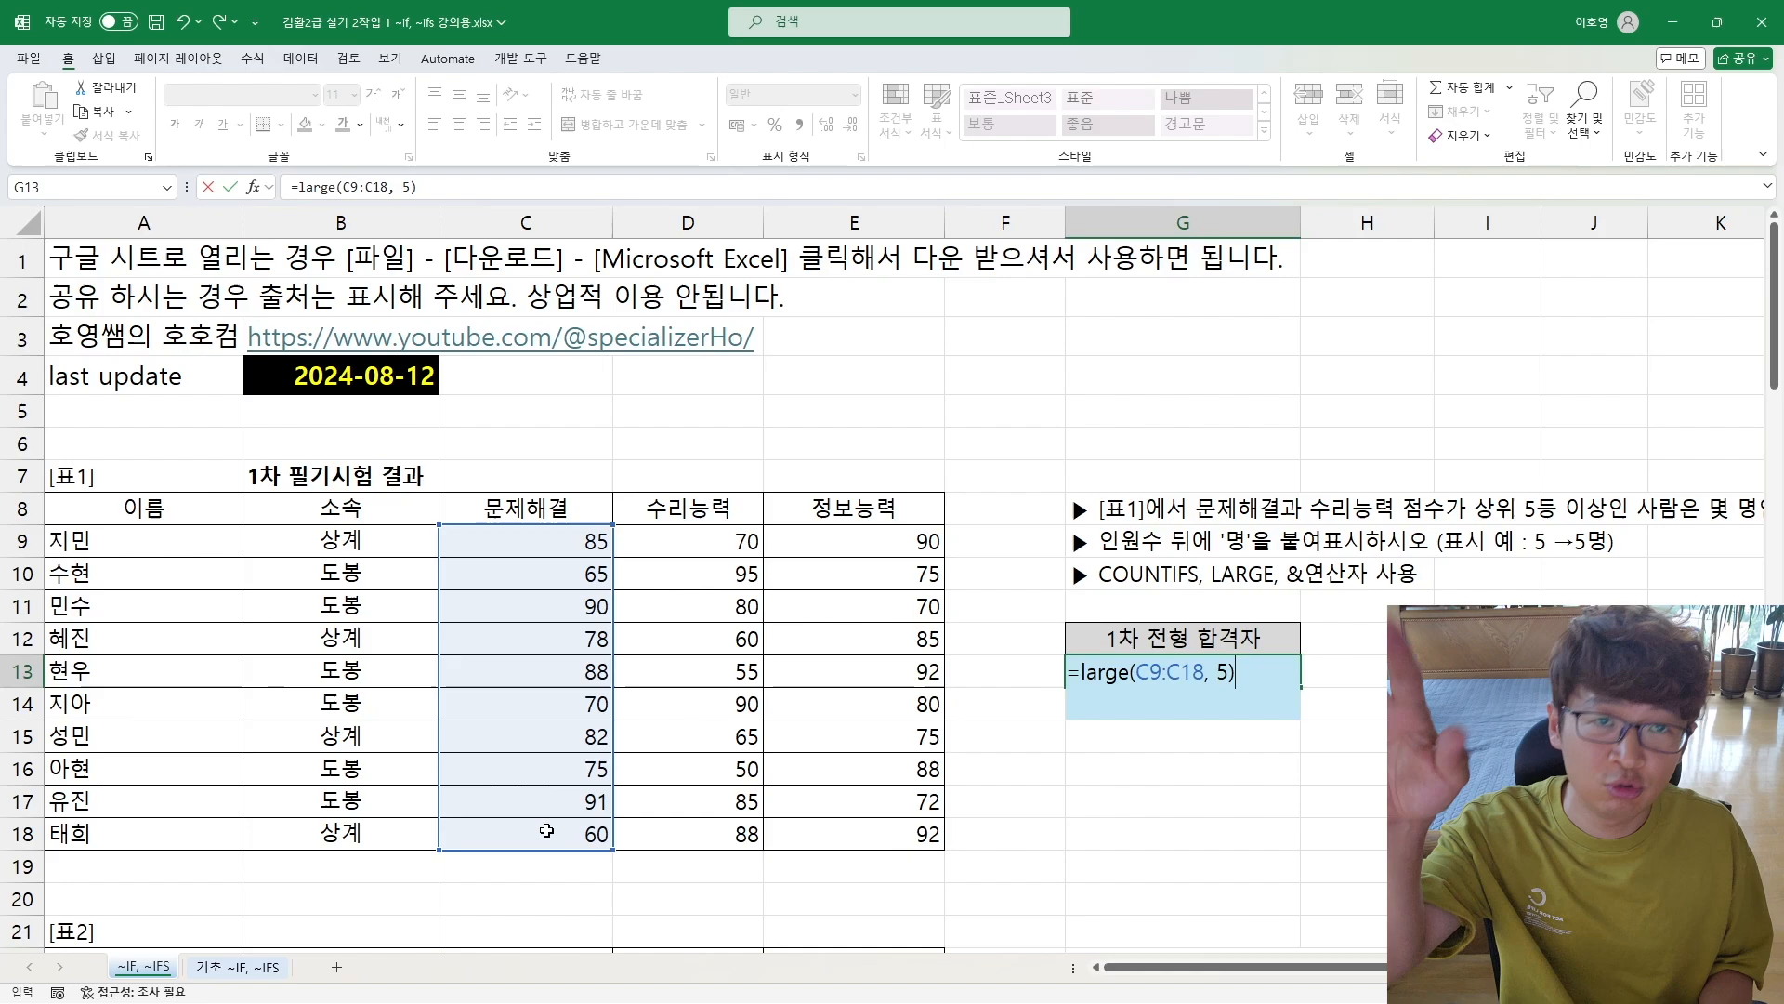
key("Return")
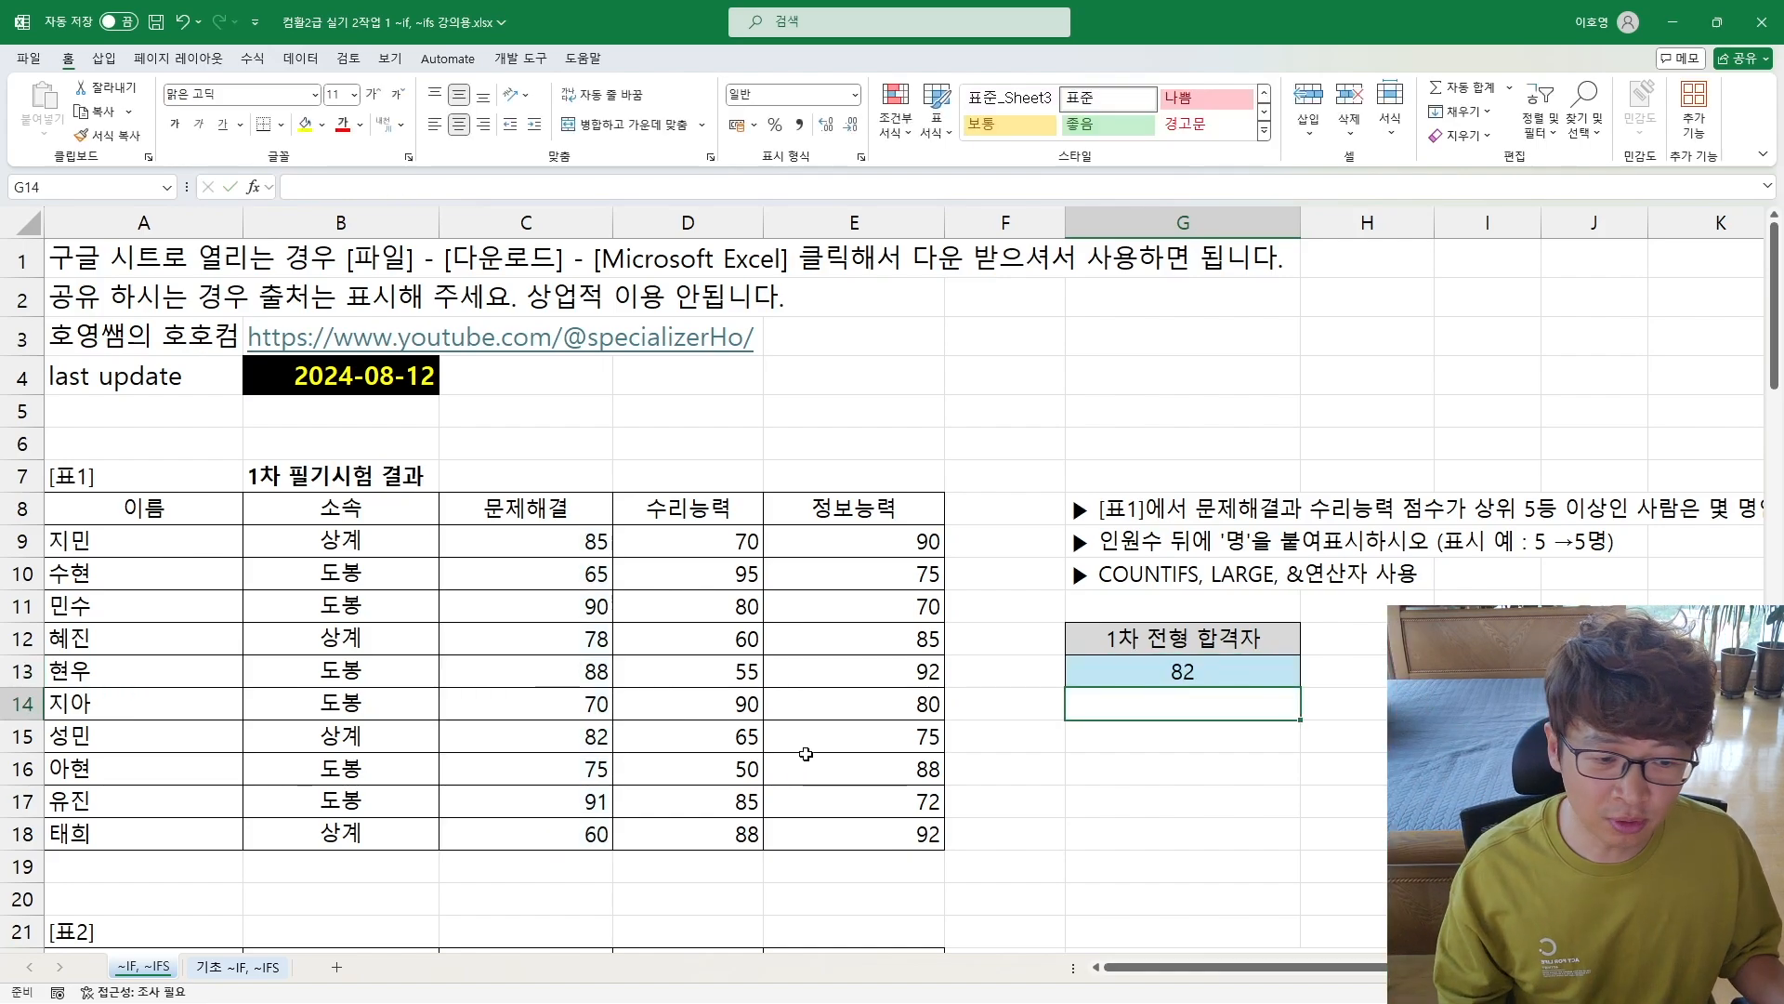
Step: Replace the LARGE formula in G13 with the start of a COUNTIFS formula using C9:C18 as the first criteria range
left_click(1159, 673)
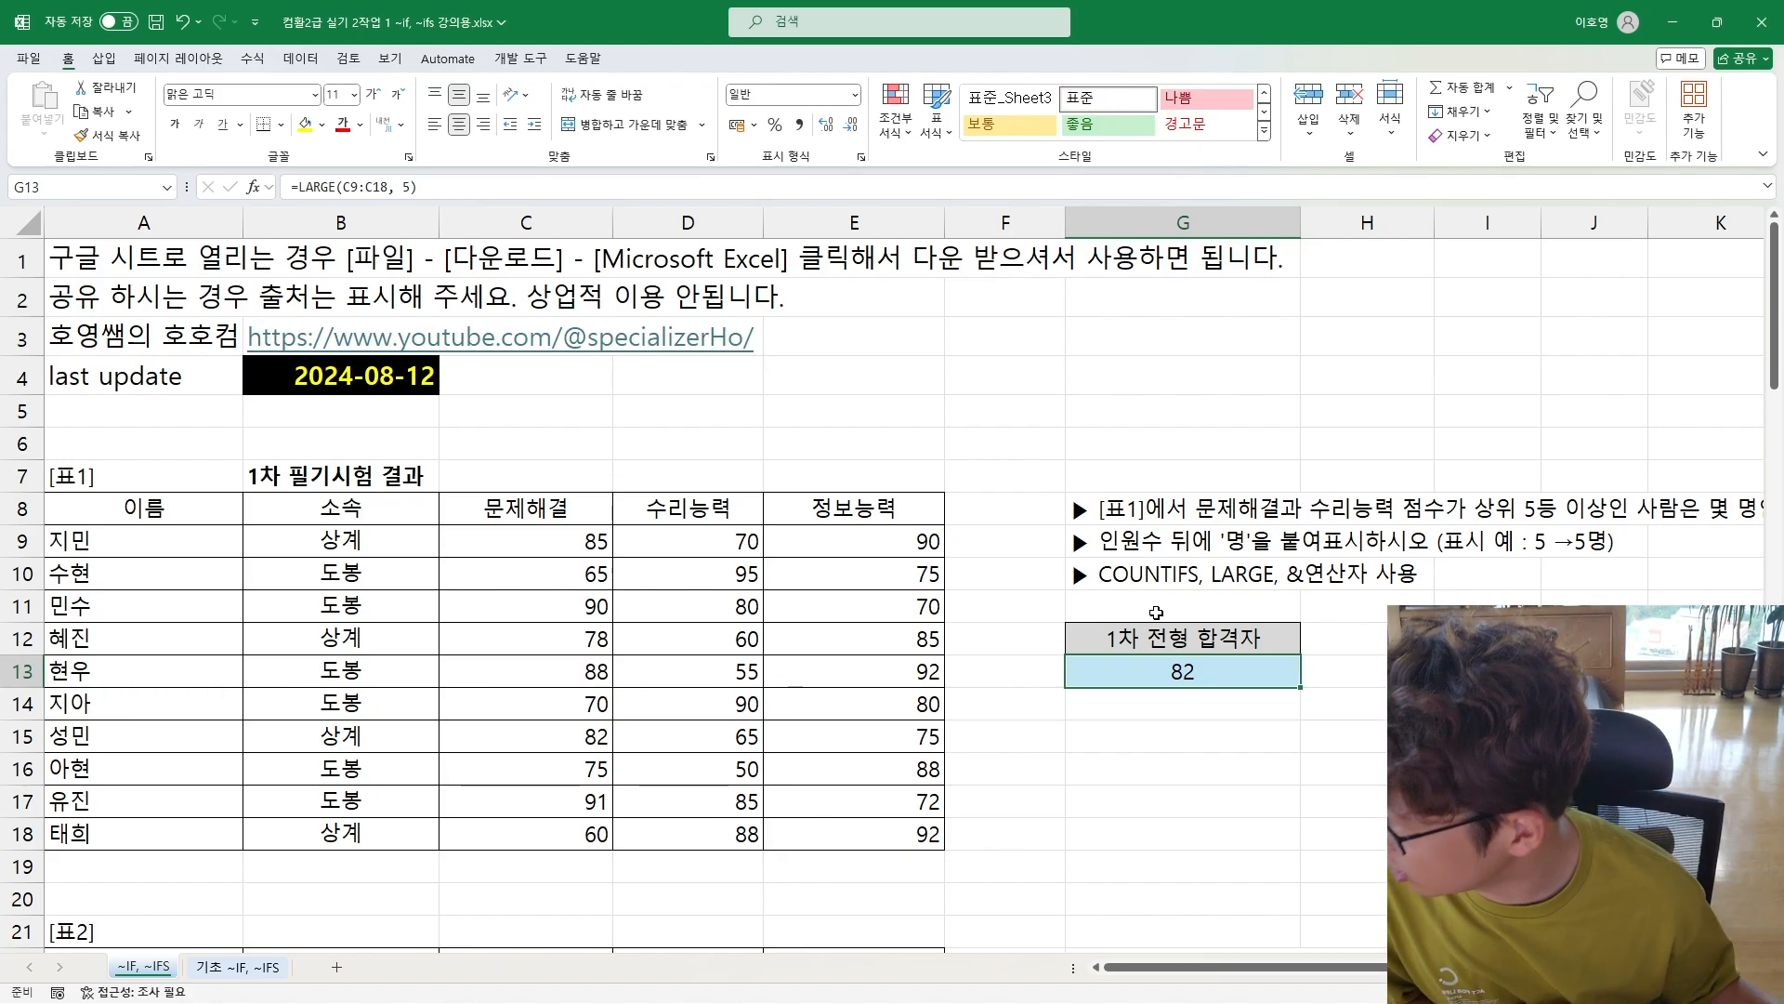
double_click(1150, 671)
left_click_drag(1079, 672, 1252, 672)
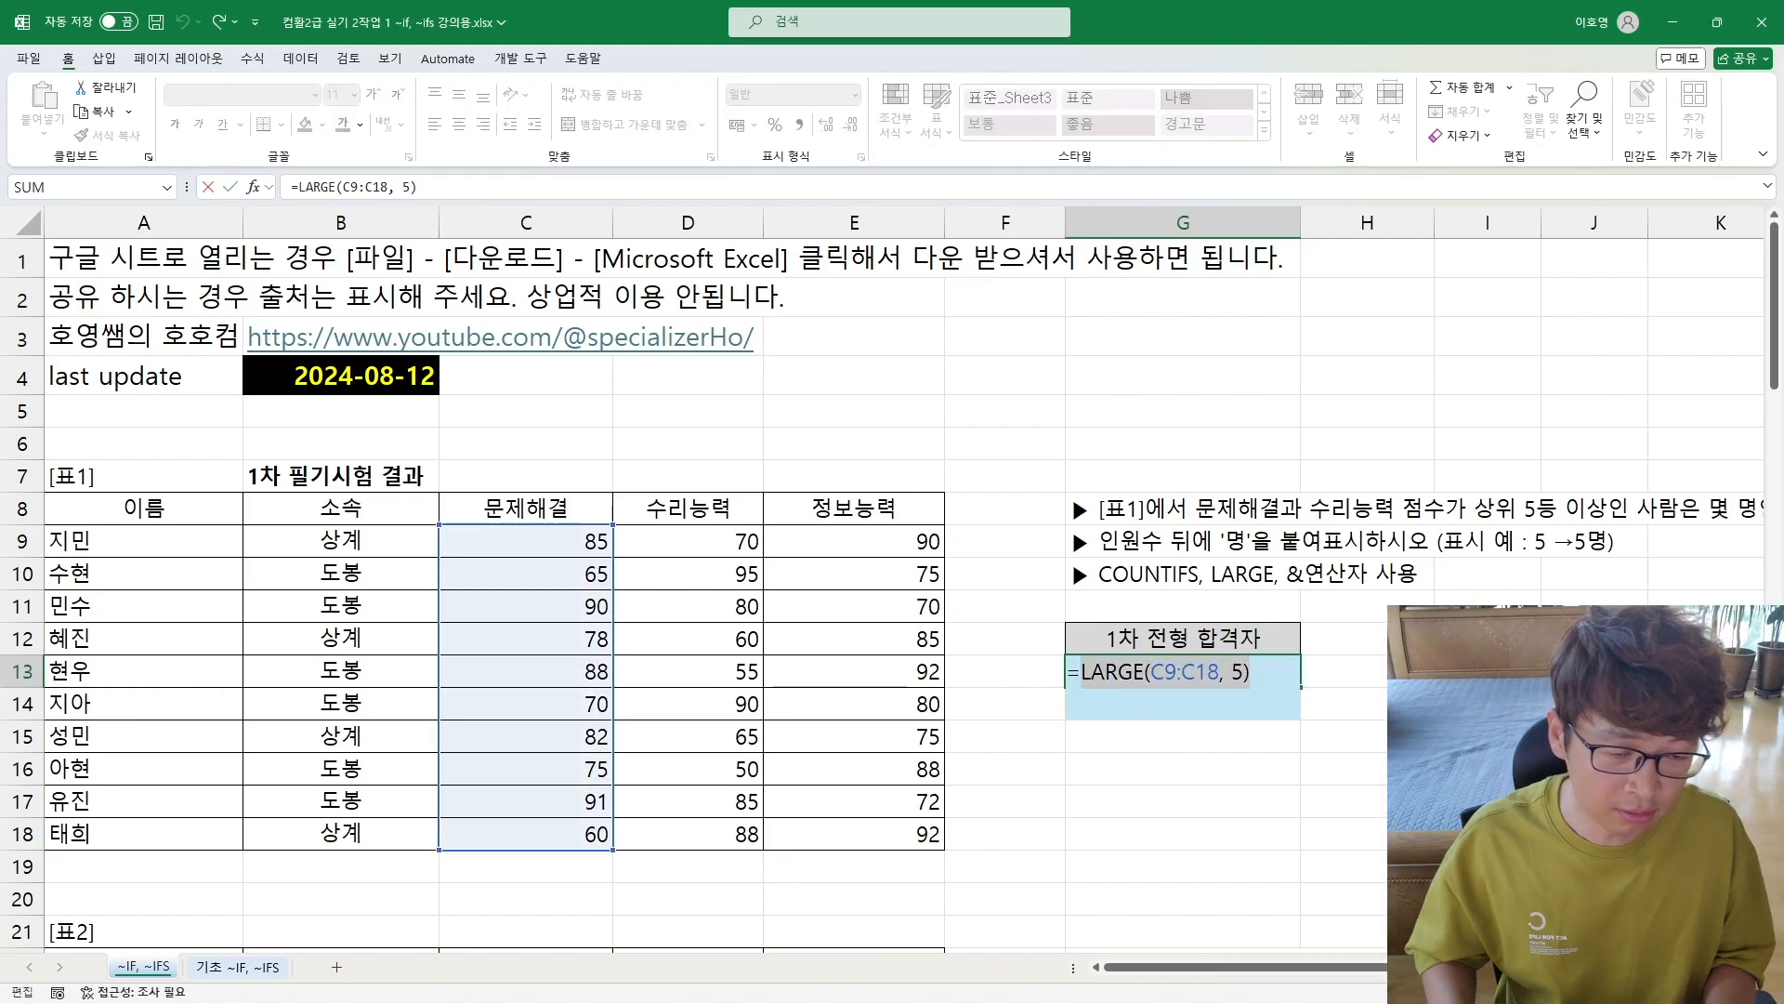
key("BackSpace")
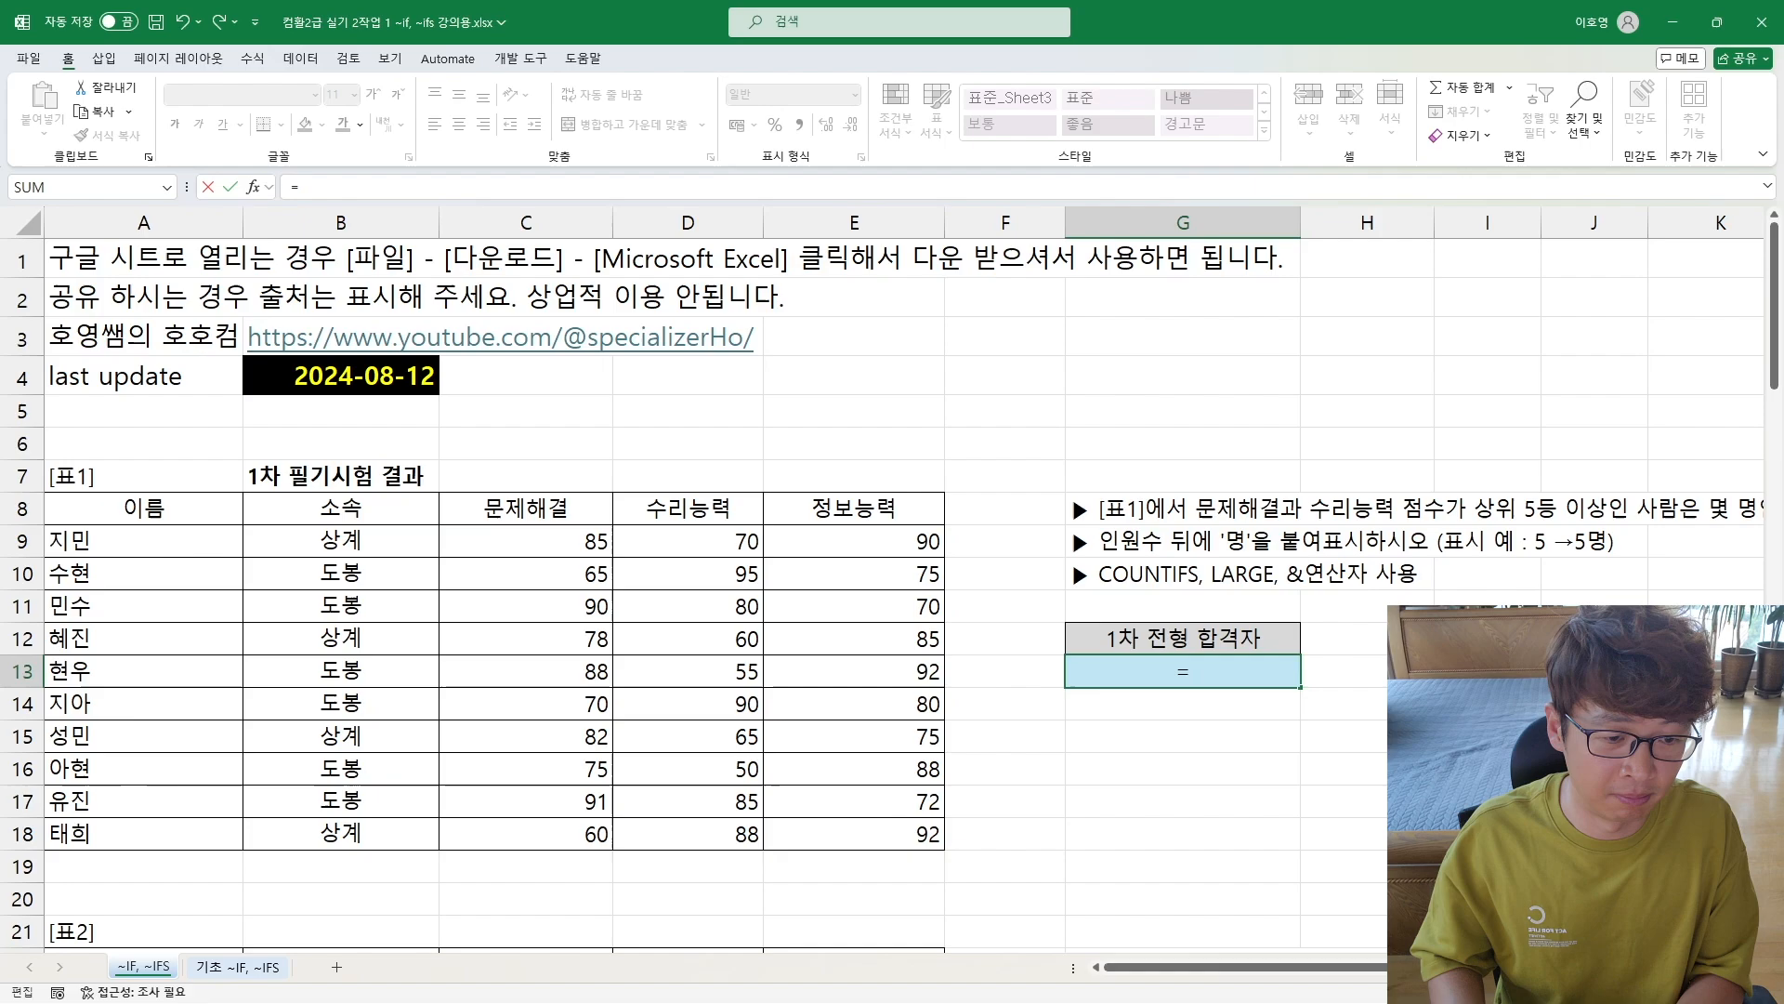
type("countif")
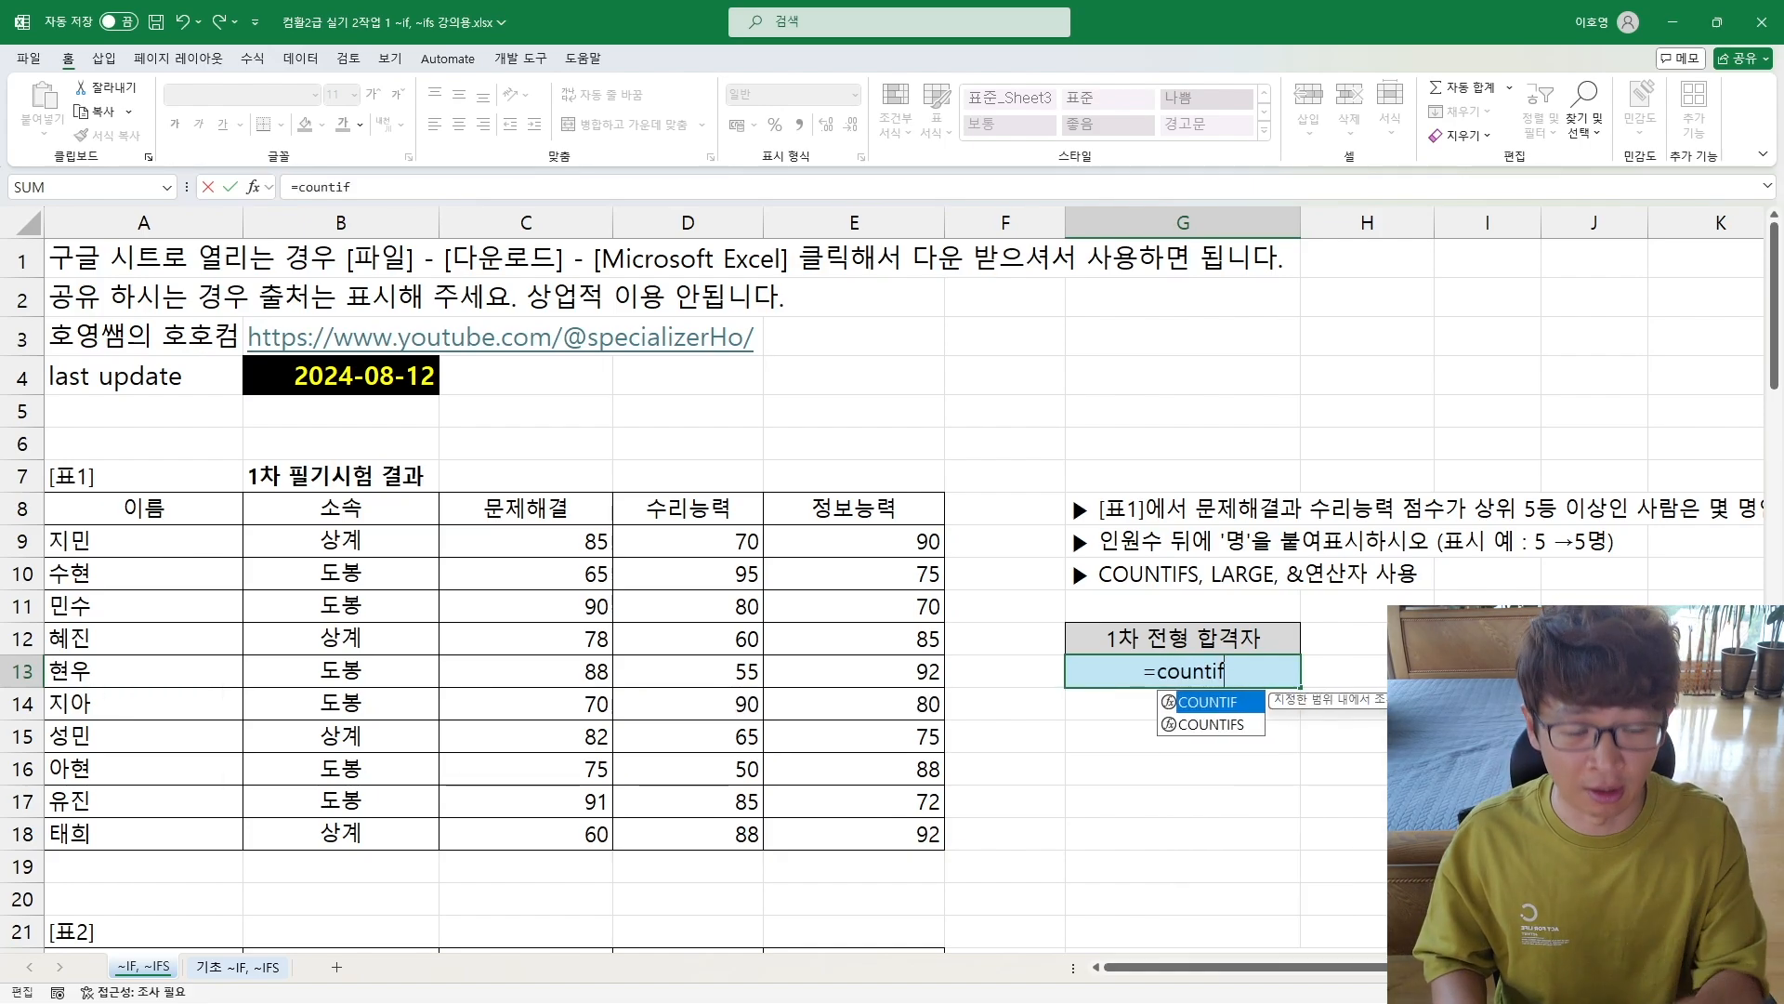
type("s(")
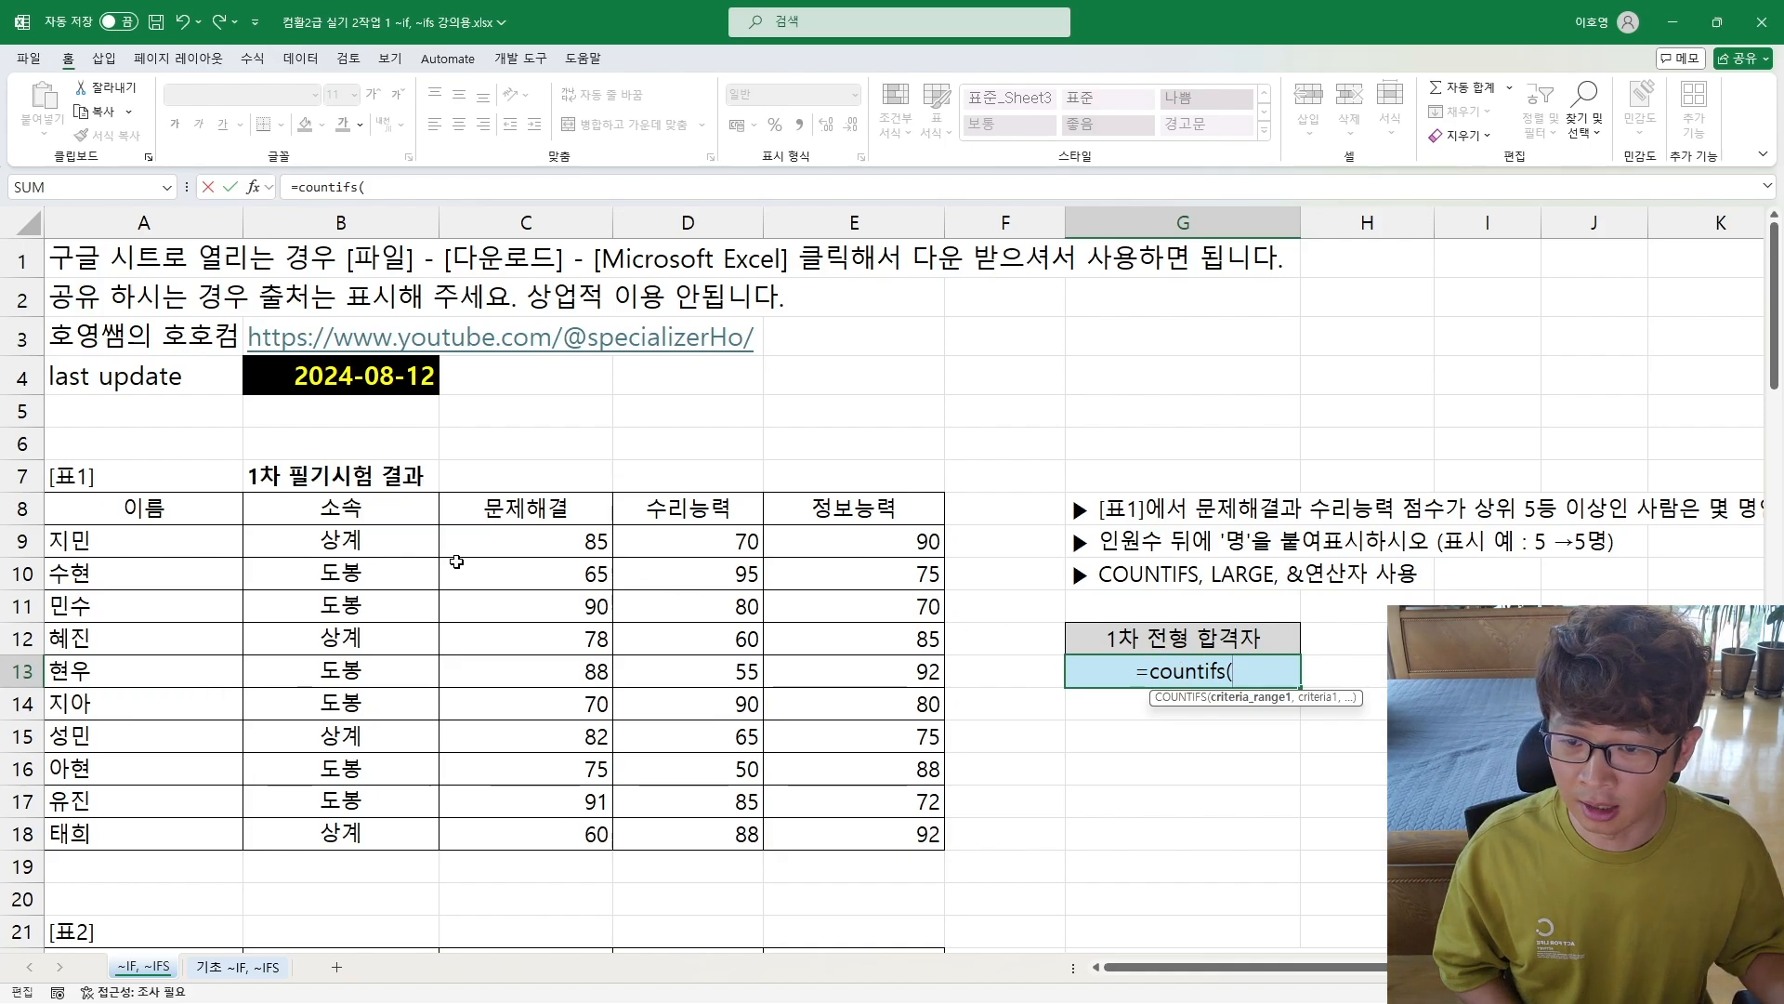
left_click_drag(500, 540, 518, 824)
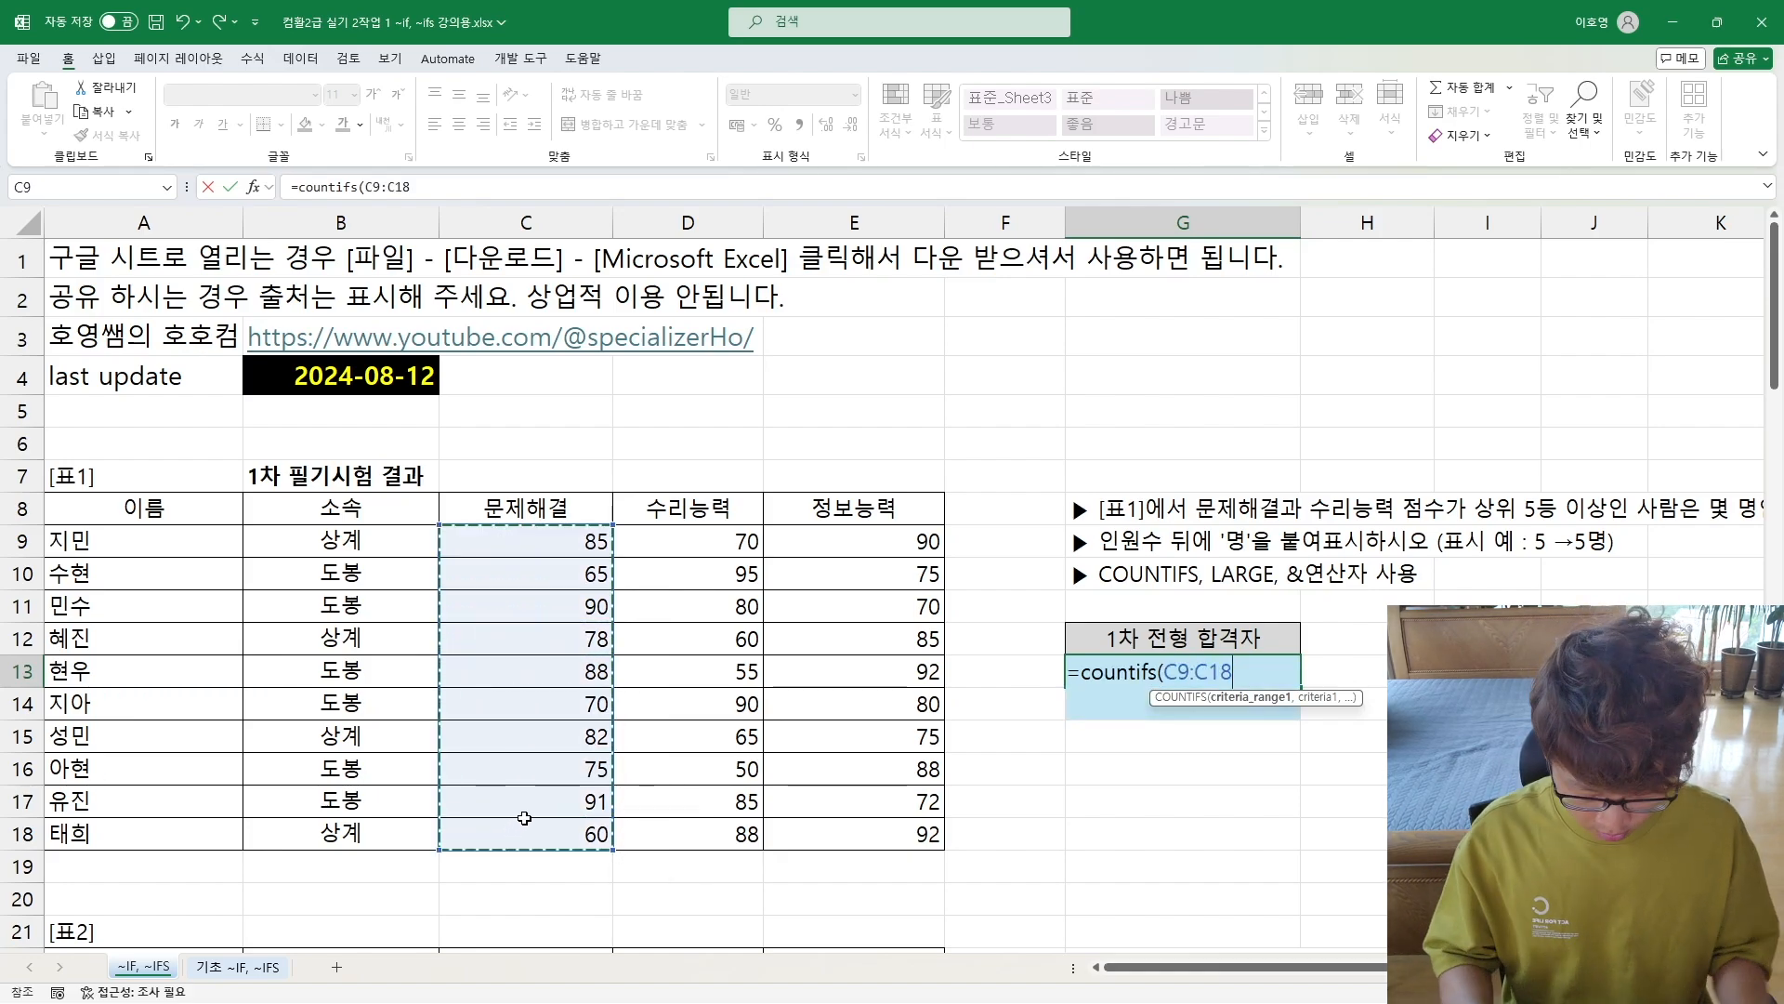
type(",")
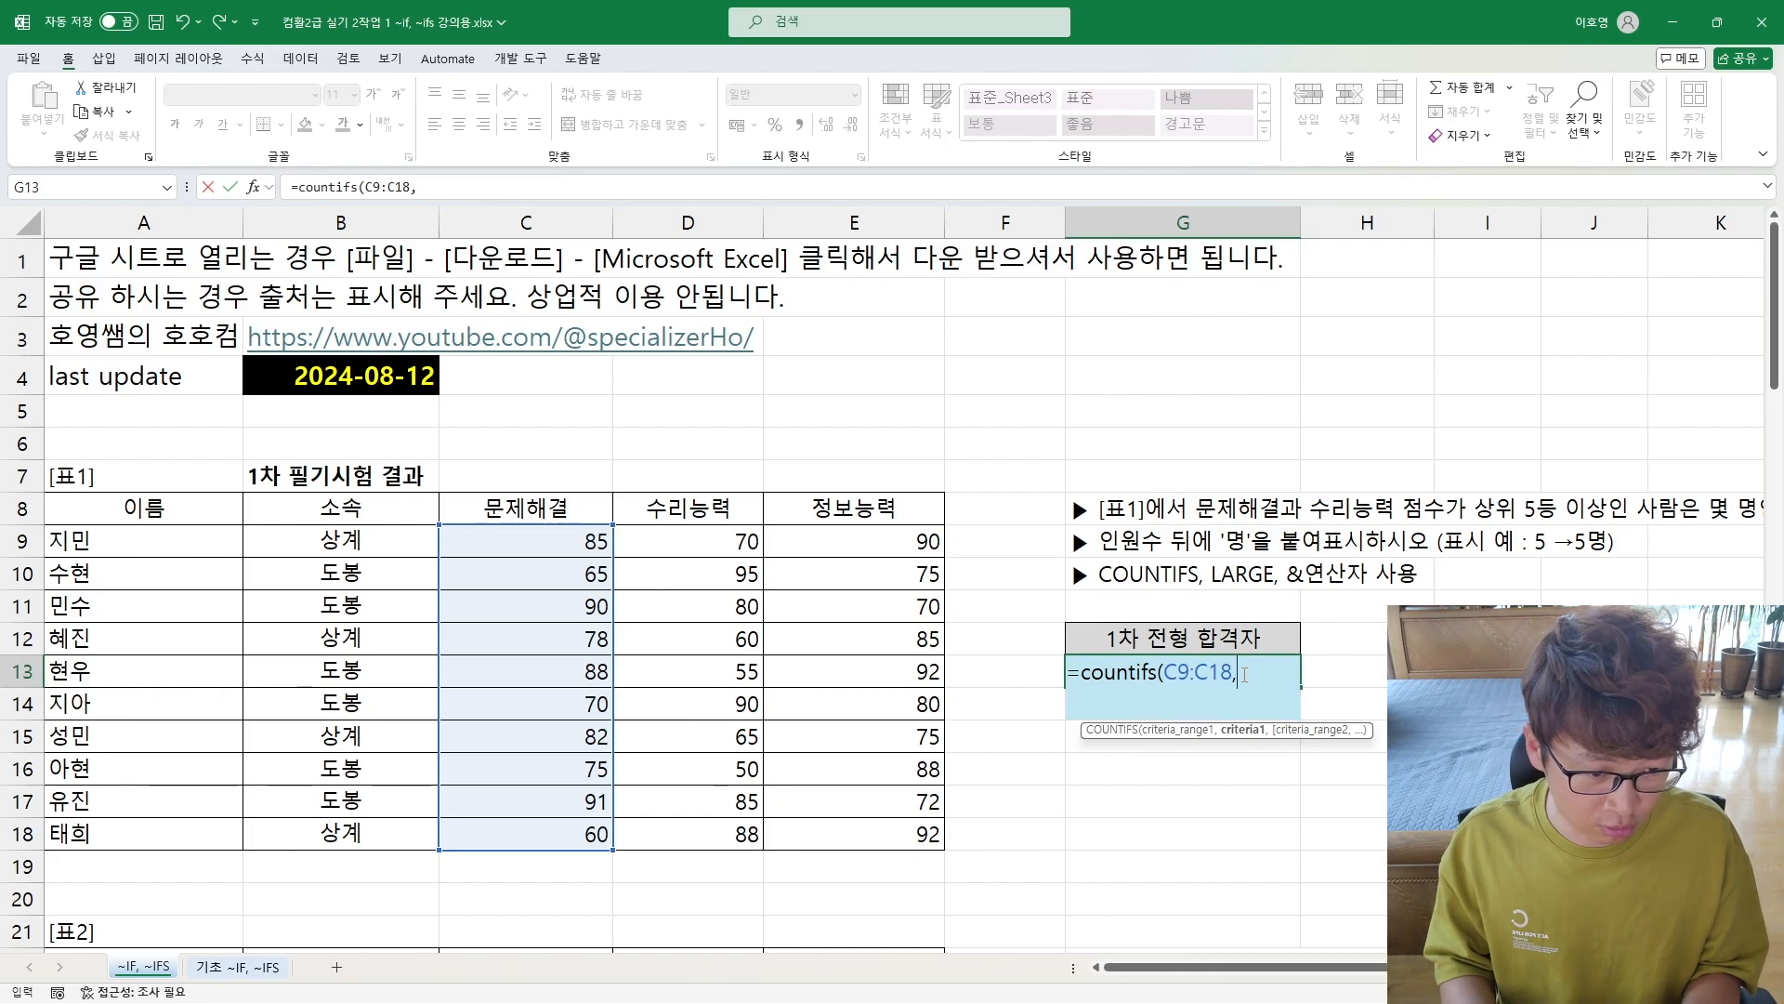
Step: Add the quoted operator ">=" as the start of the first COUNTIFS criterion, trying 82 as the threshold and removing it again
type("\"")
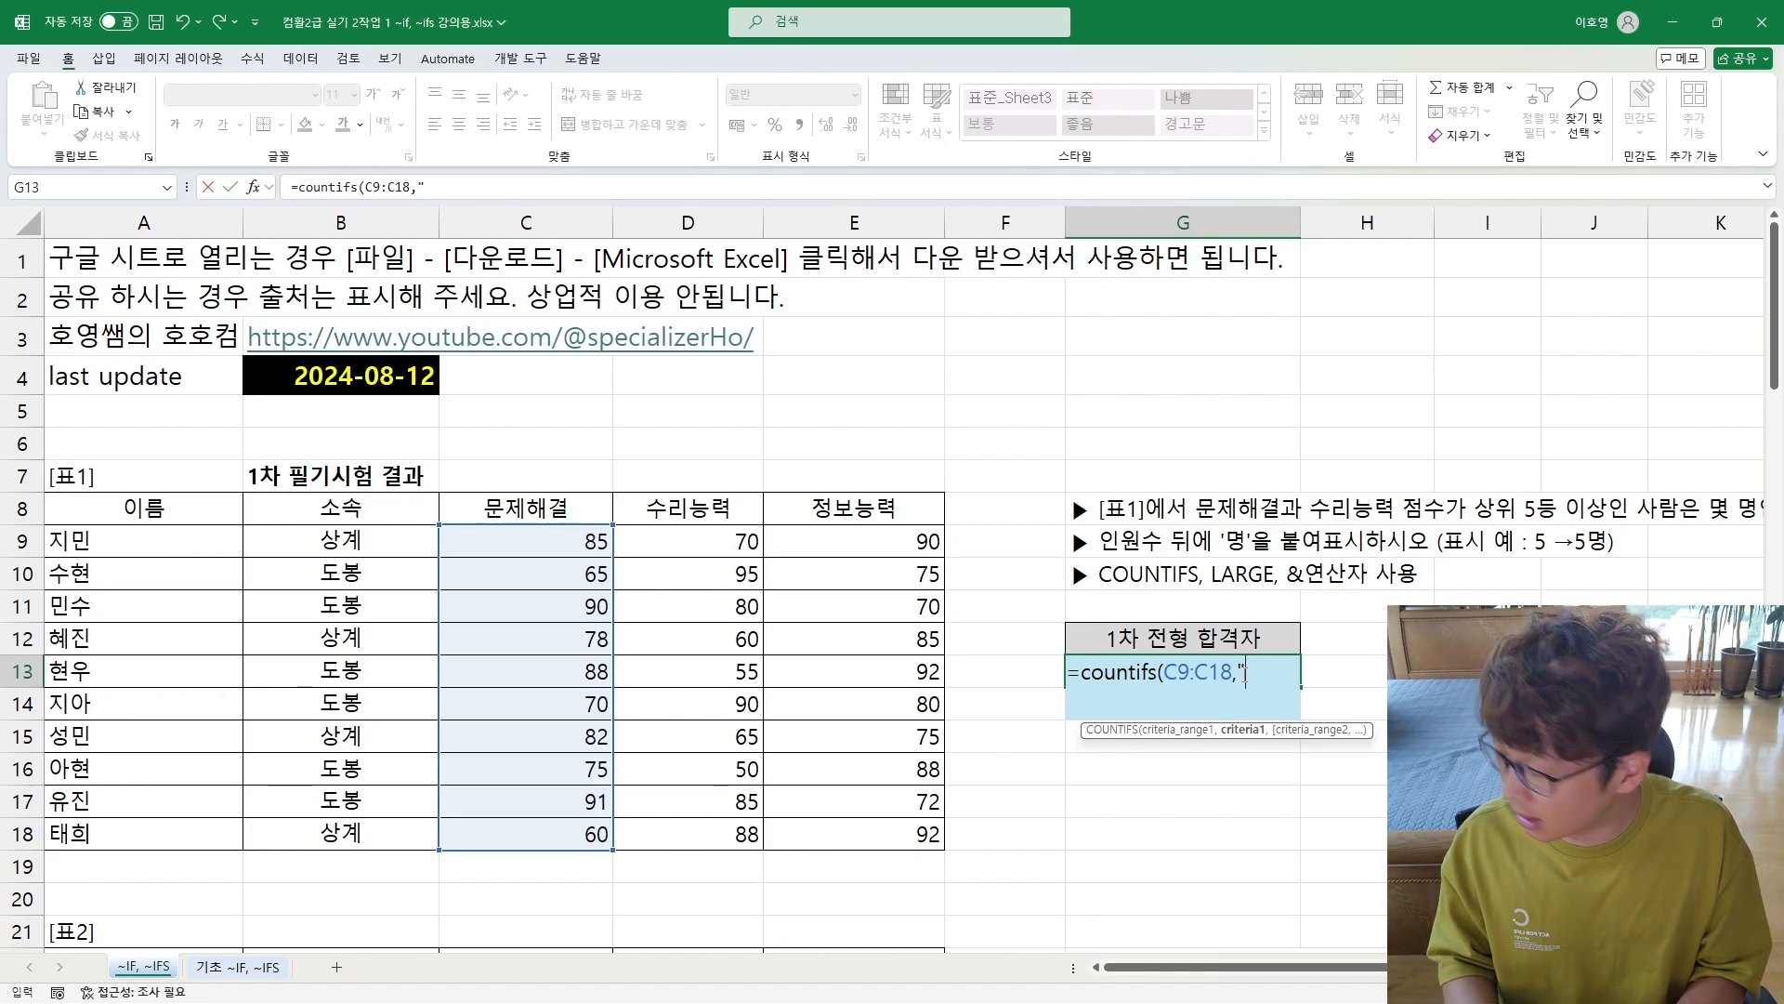
type(">=")
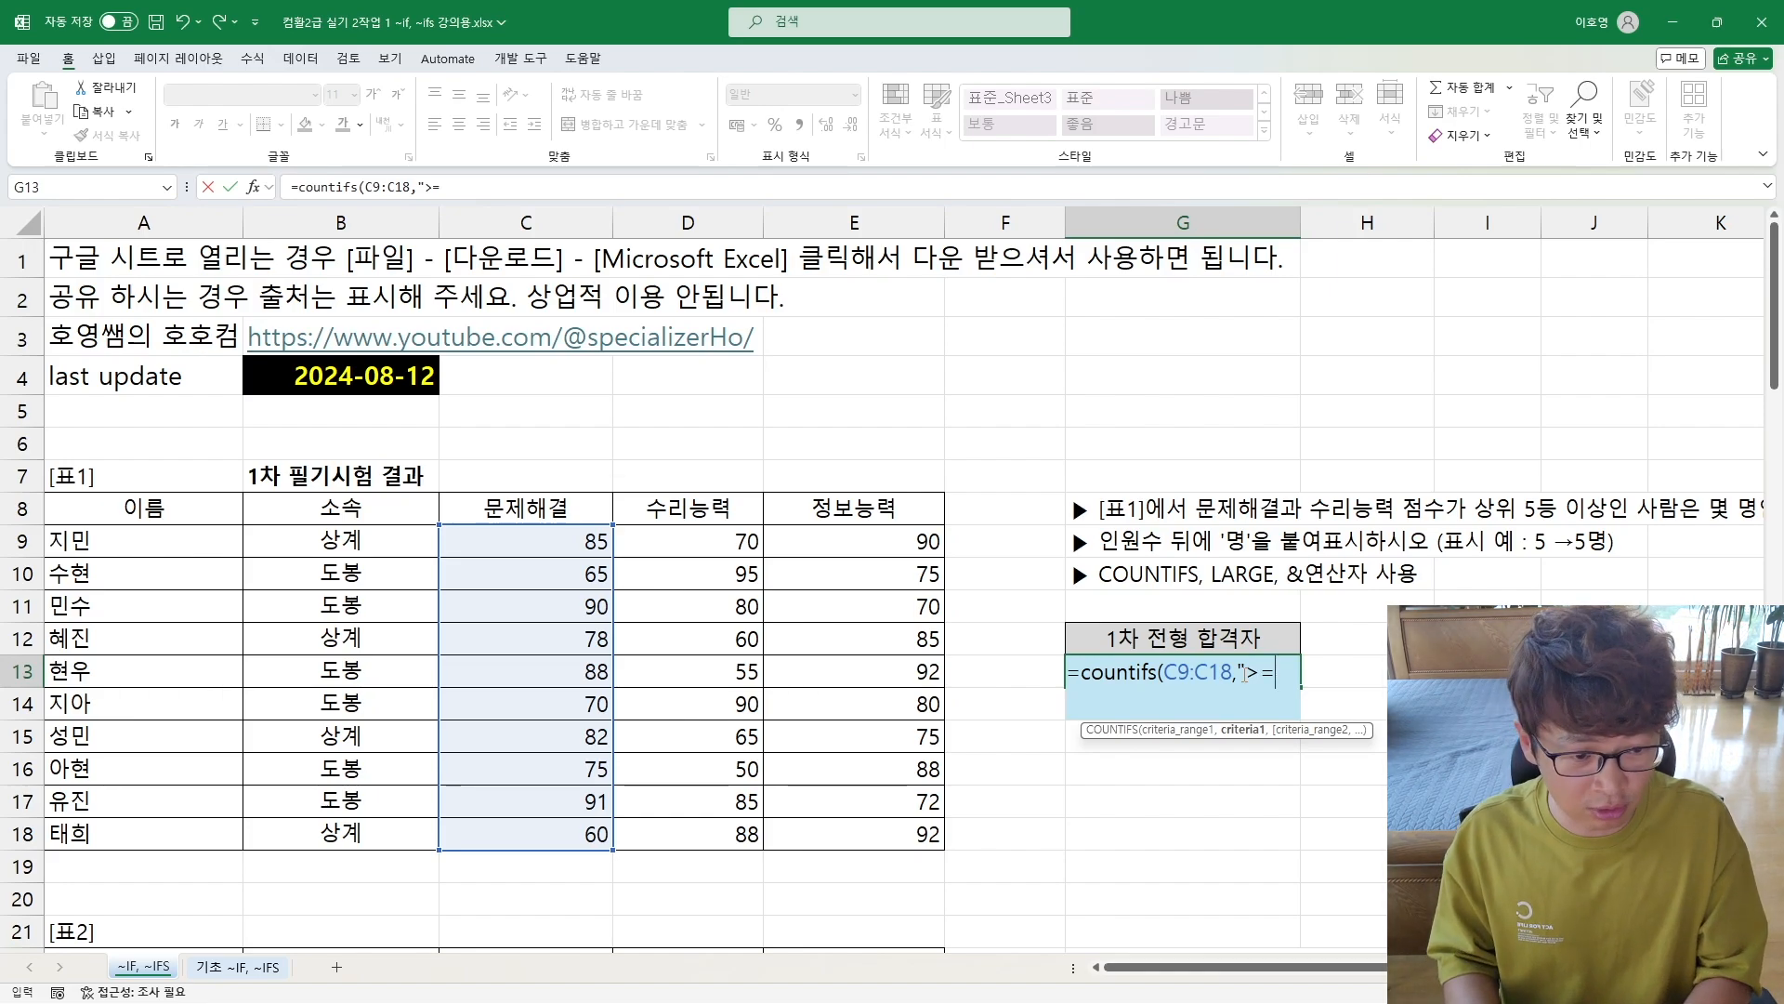
type("82")
type("\"")
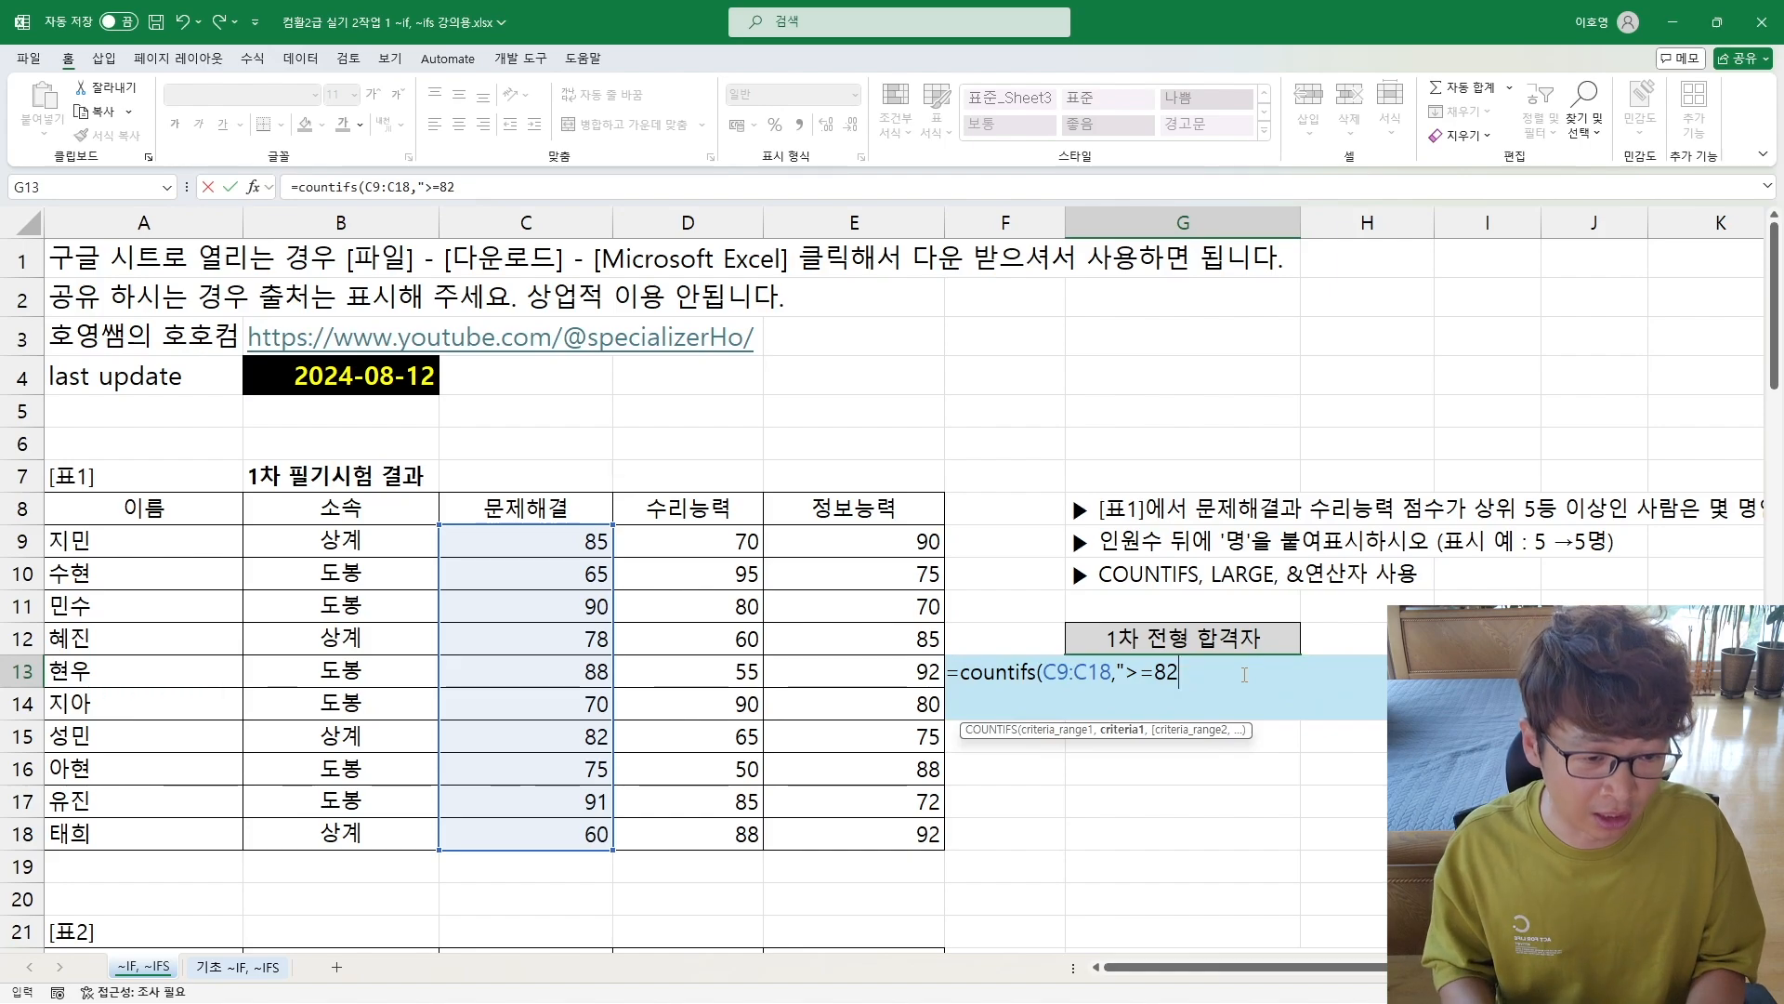
key("BackSpace")
key("BackSpace")
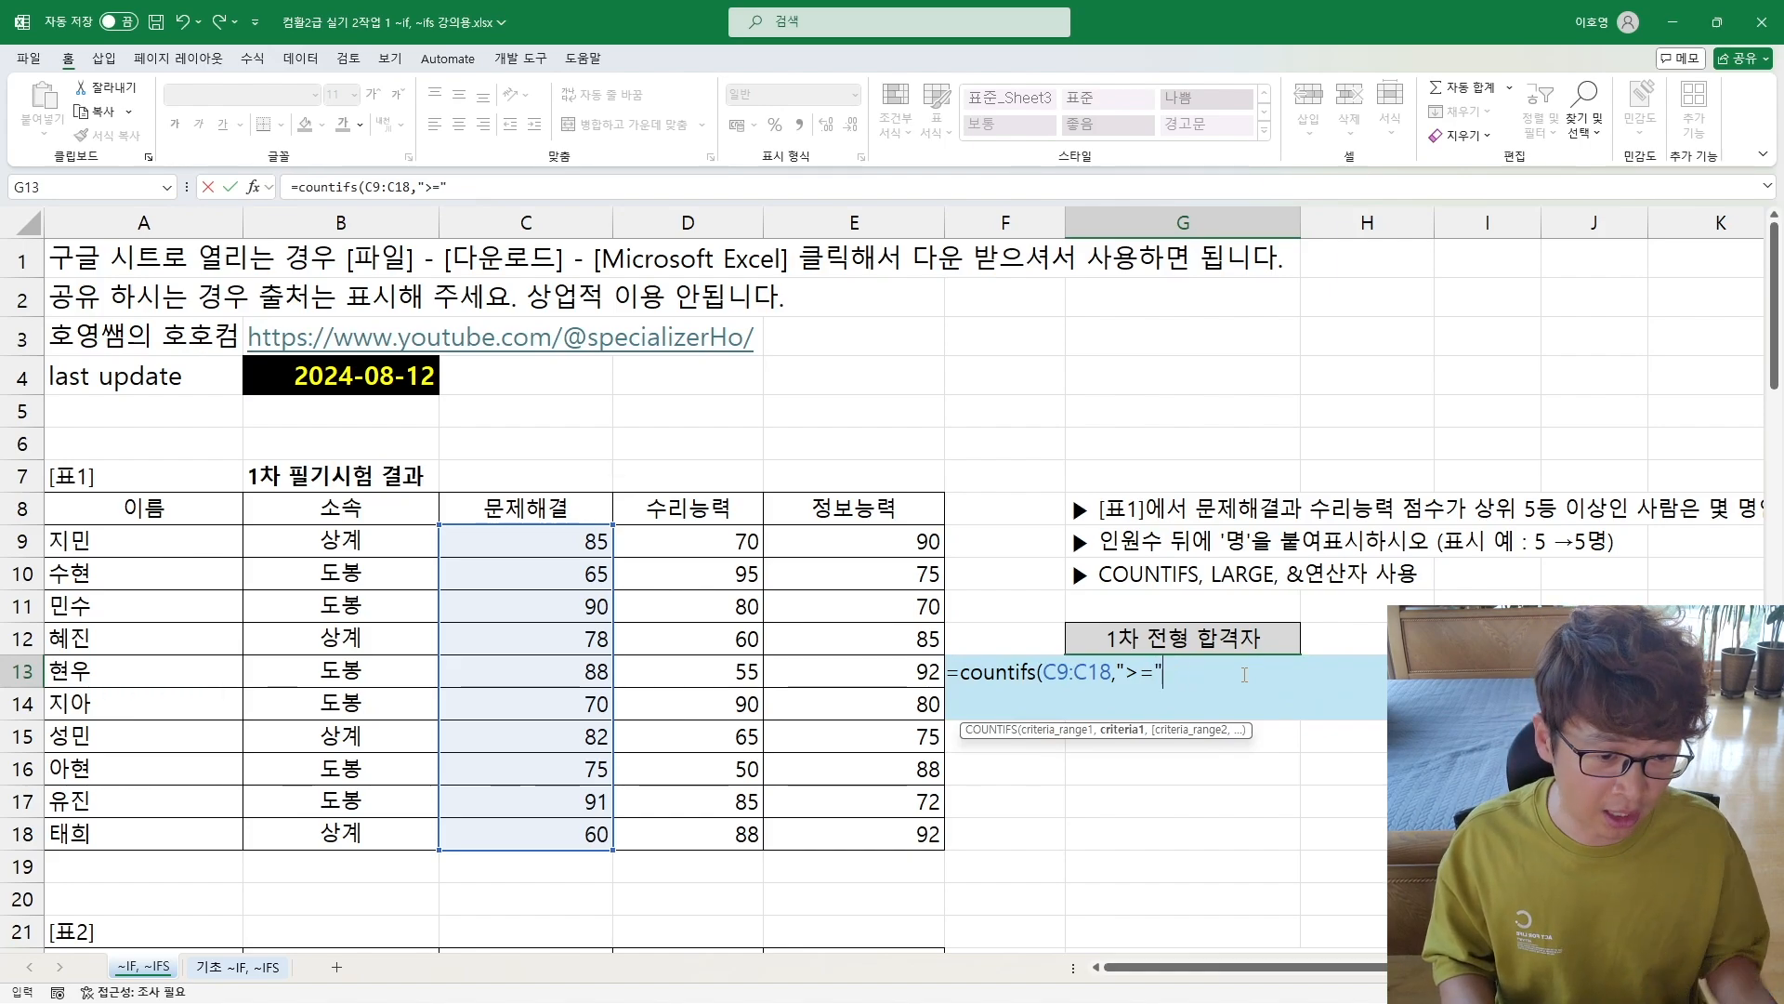
left_click_drag(1120, 669, 1163, 669)
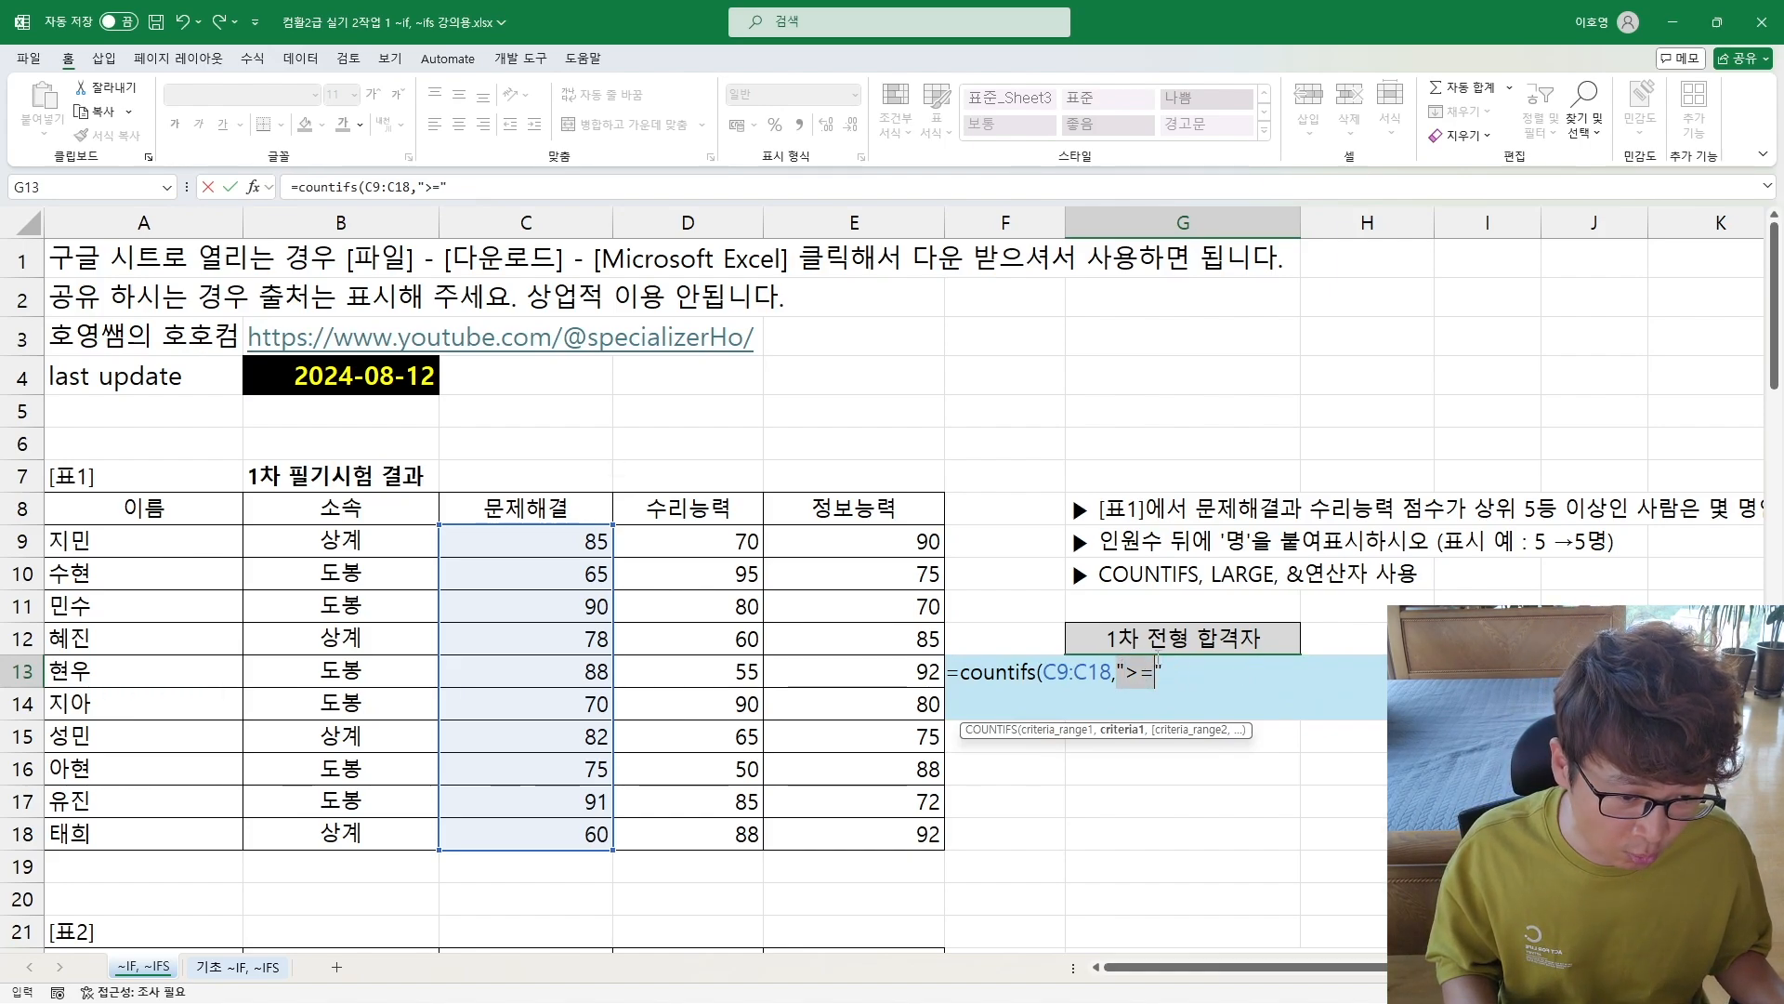
scroll(1224, 586, "down", 1)
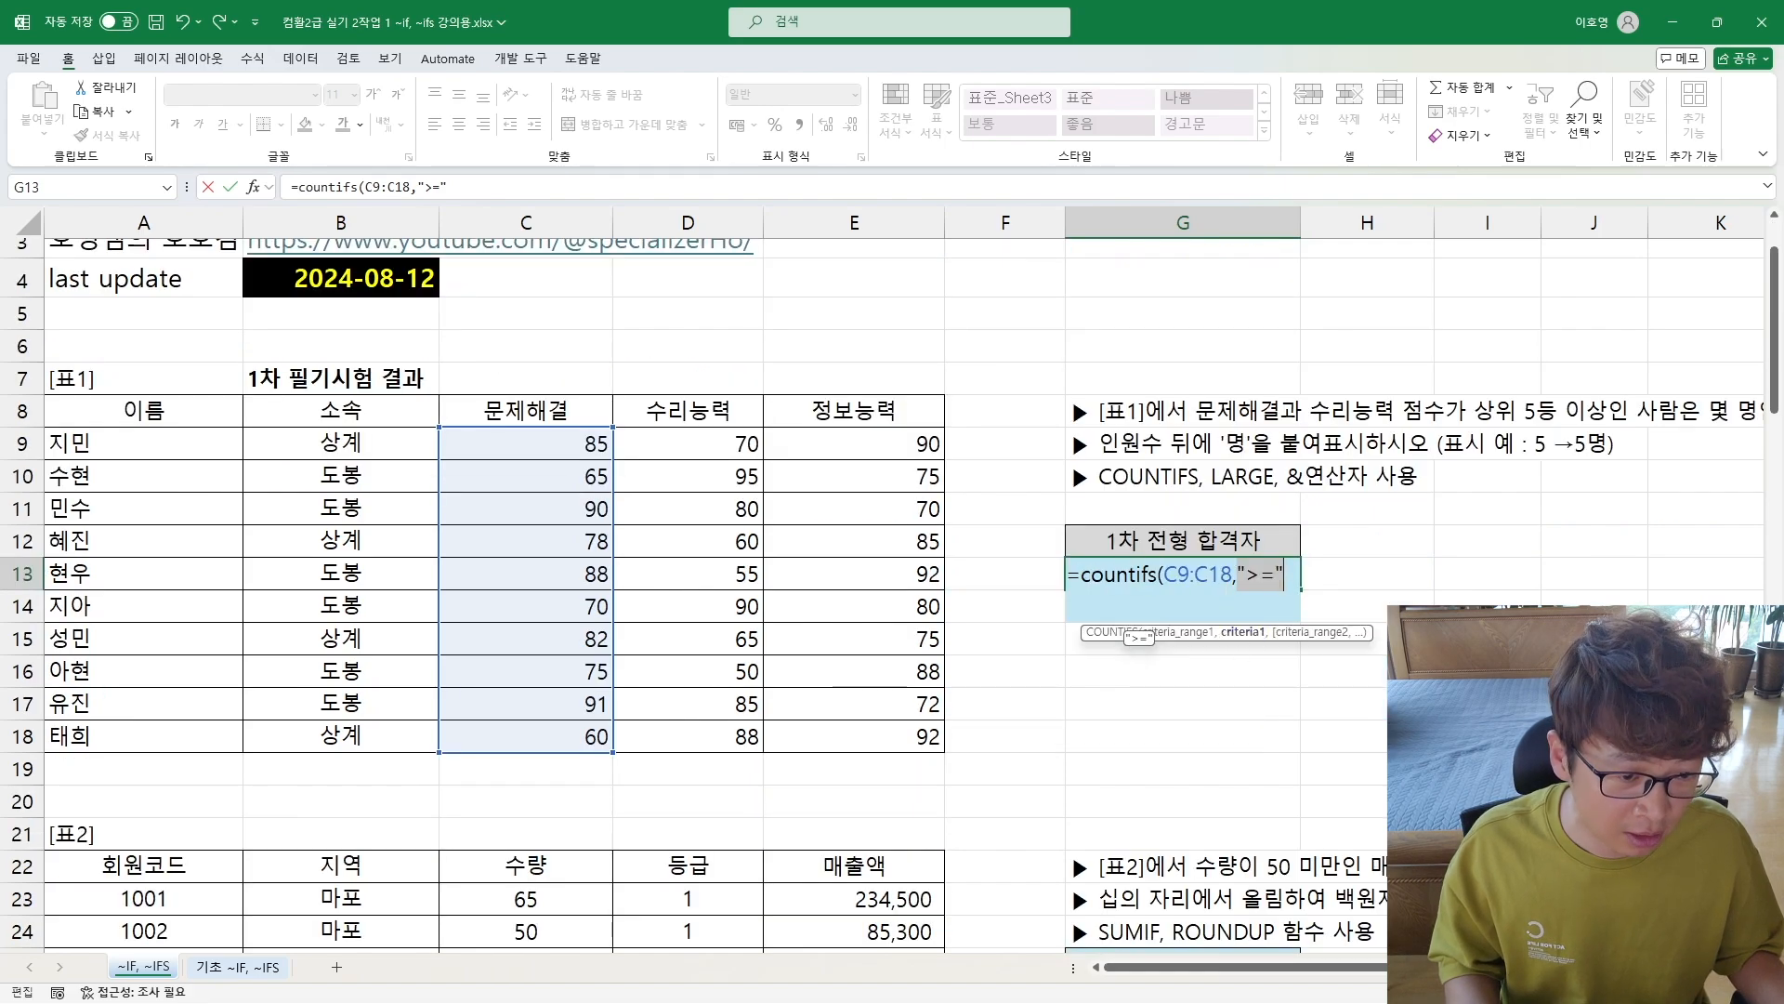
left_click(1283, 576)
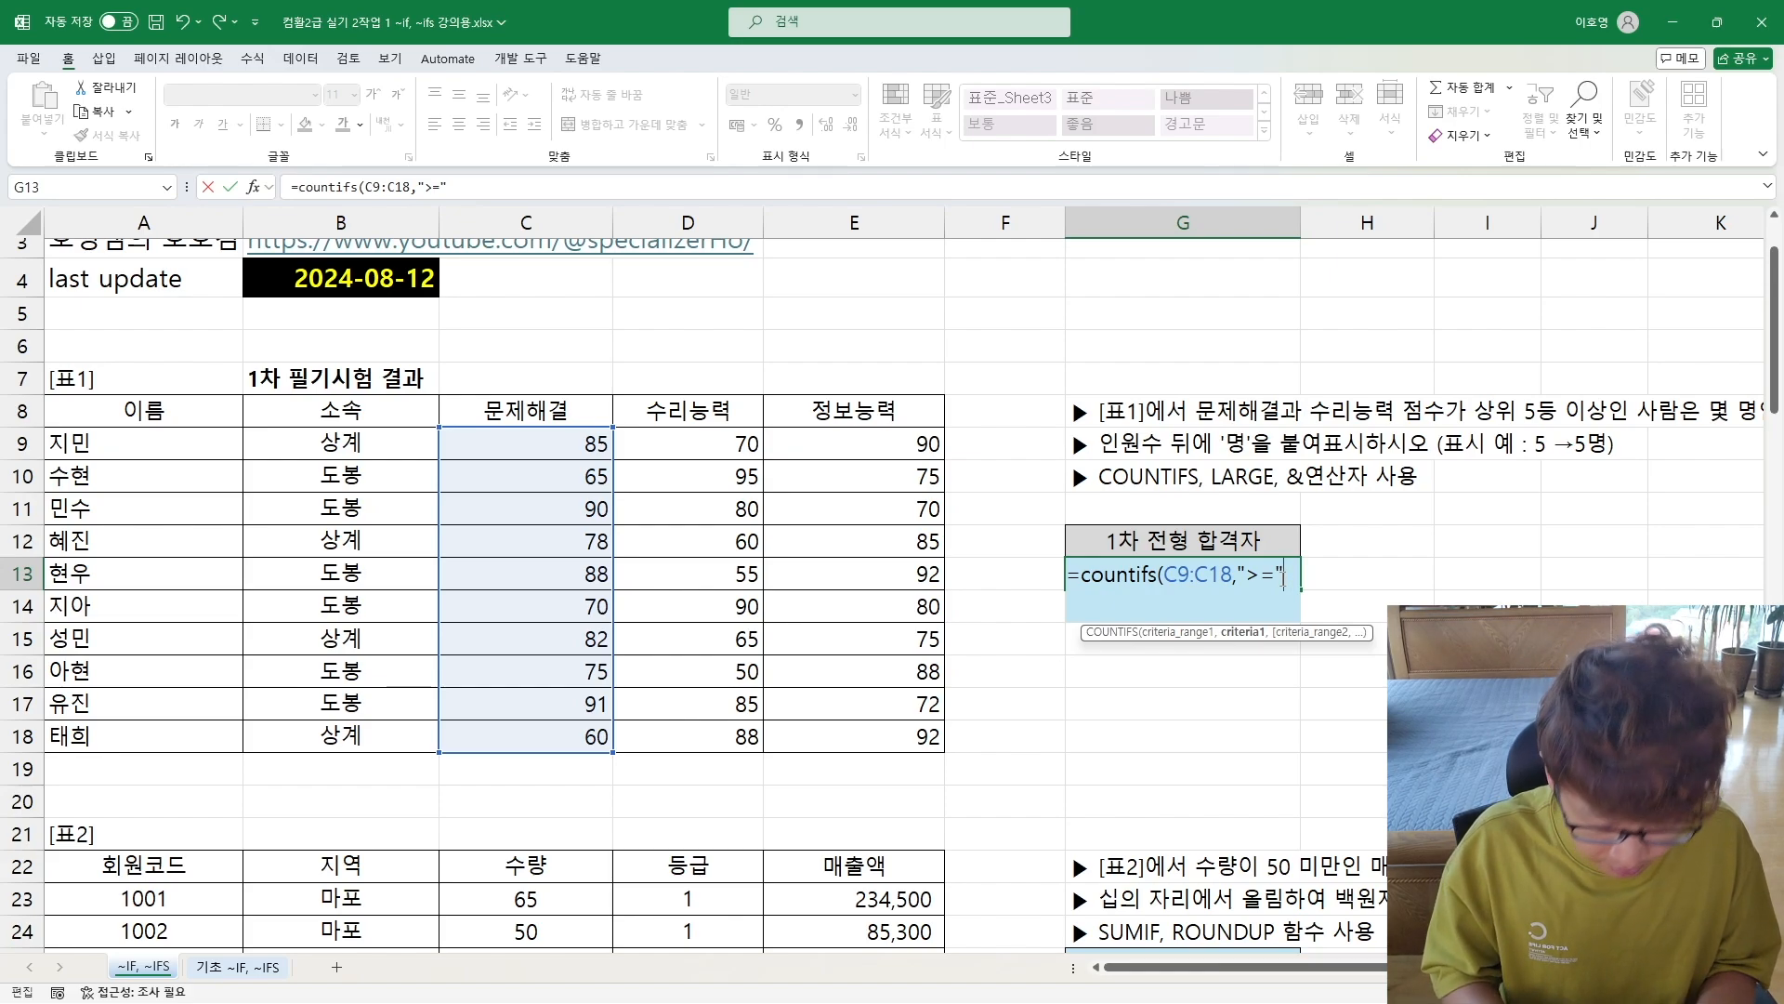
Step: Complete the first COUNTIFS criterion by joining &LARGE(C9:C18,5) to the ">=" operator, and check the parts of the expression
type("&")
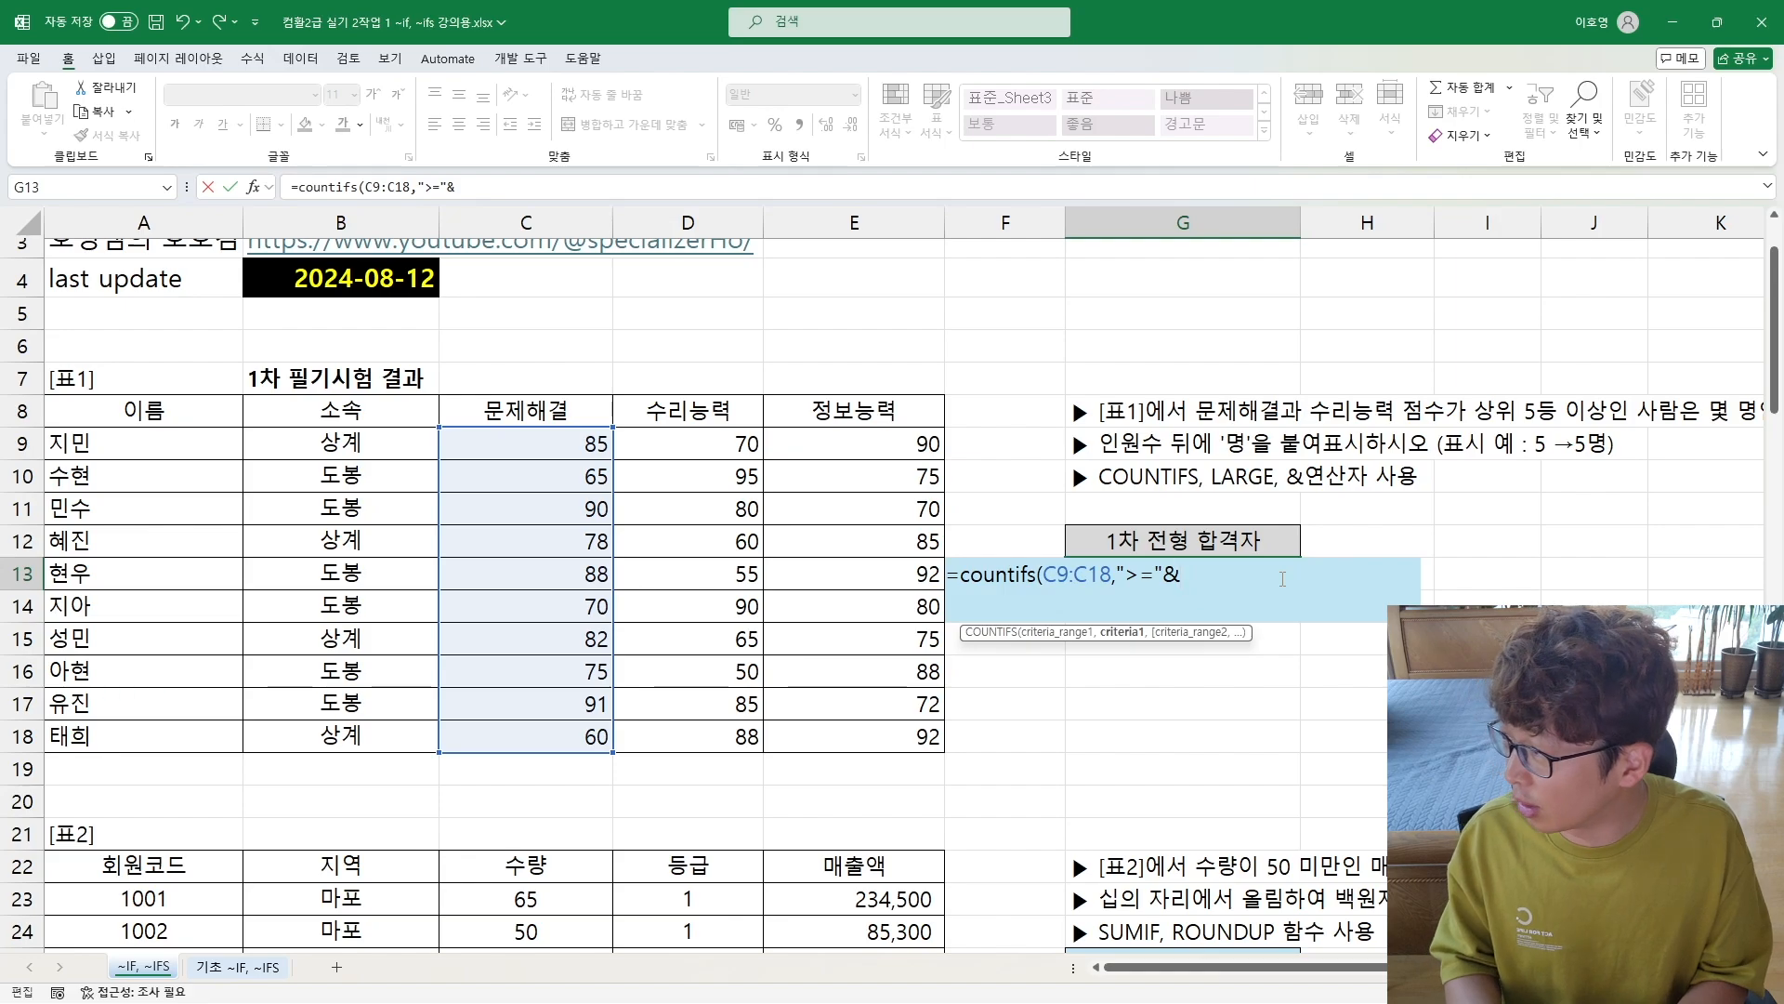
type("l")
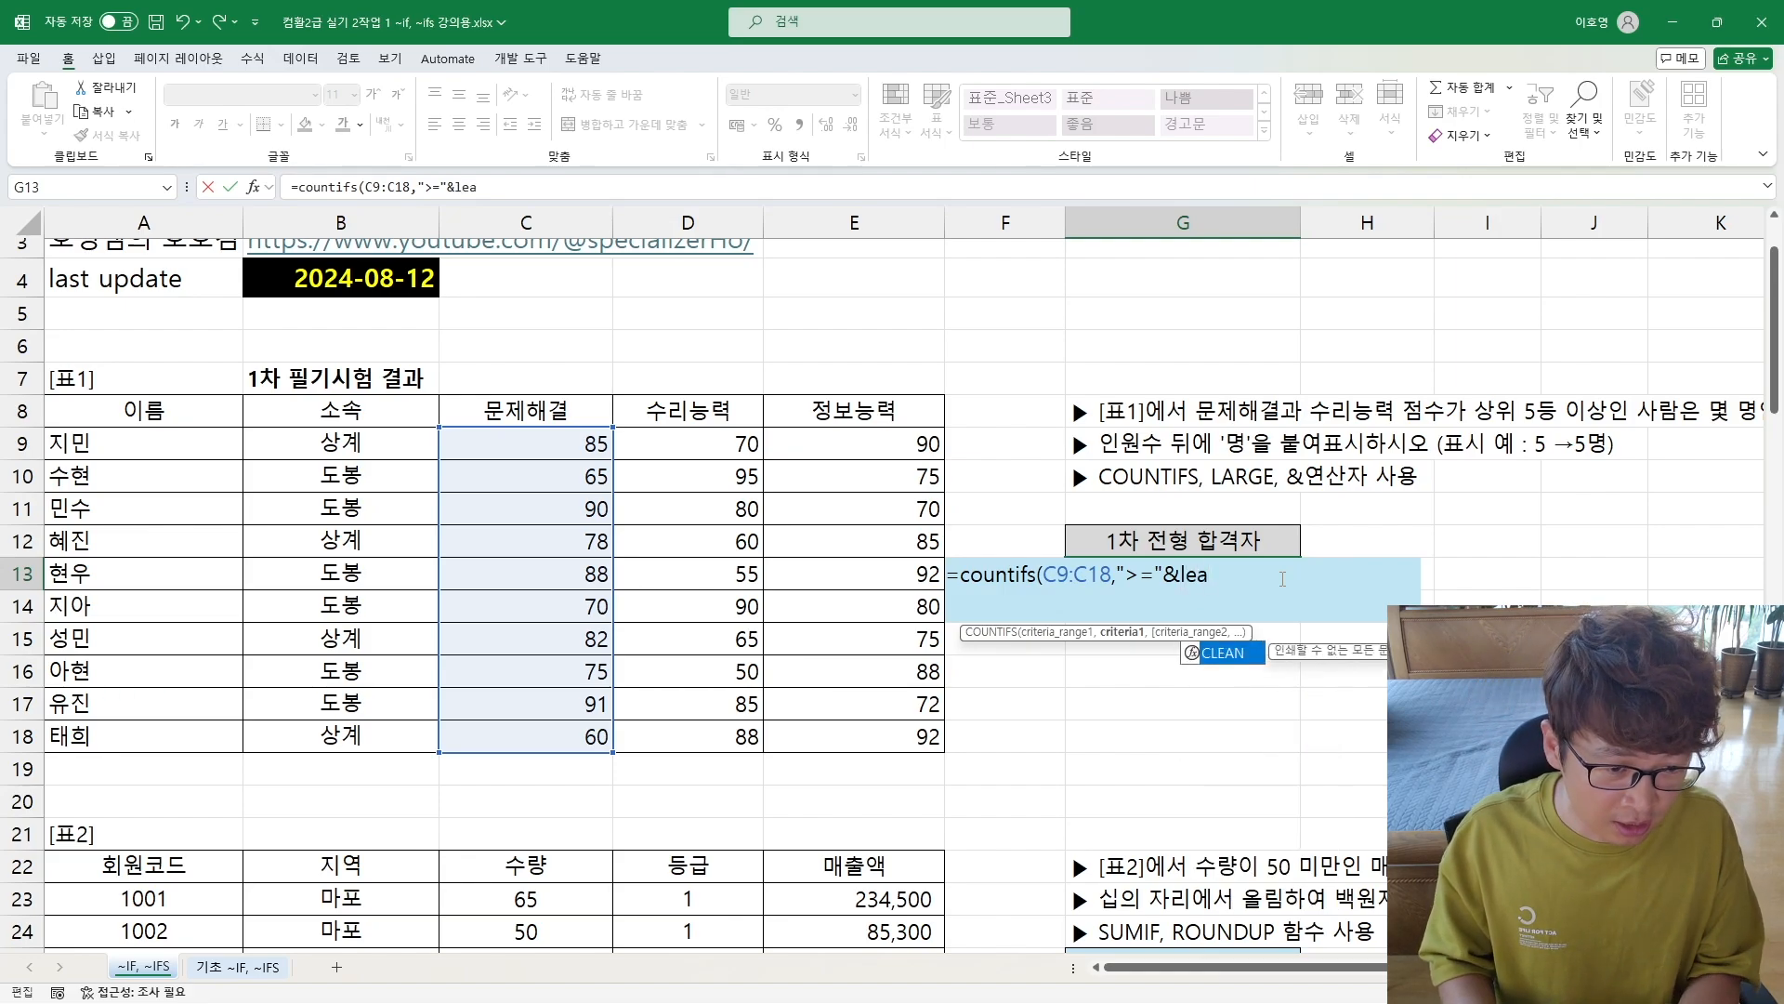
type("arge")
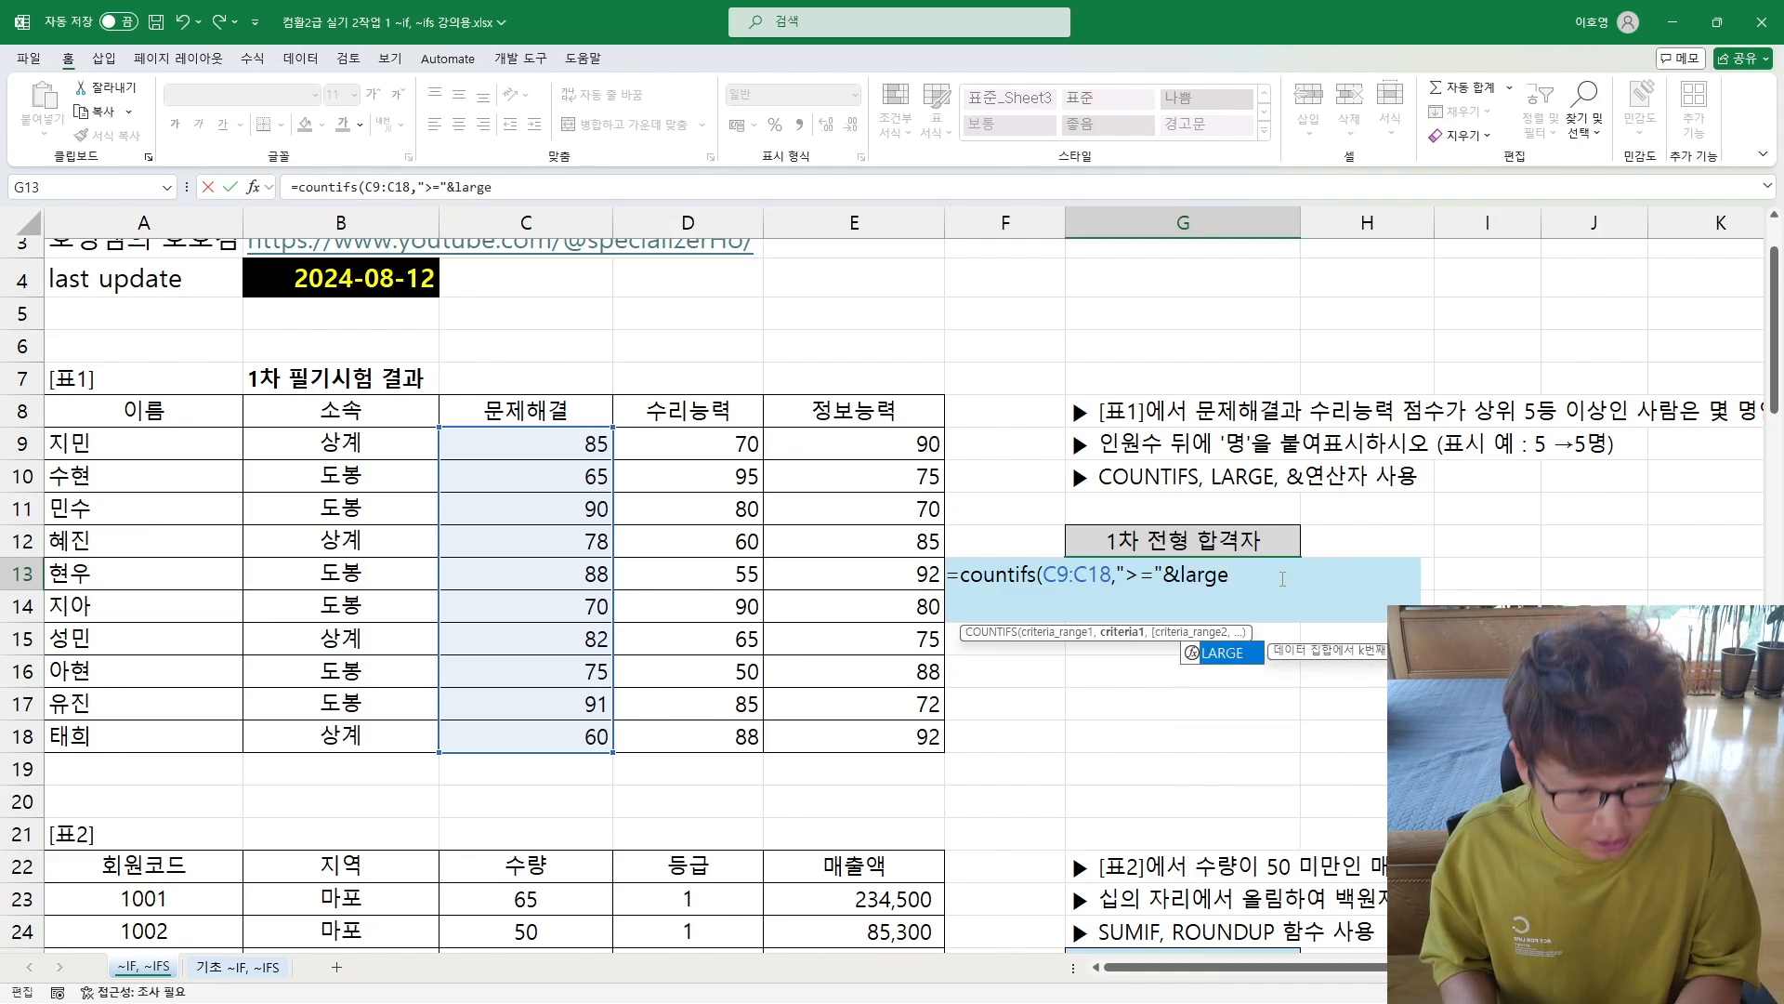
type("(")
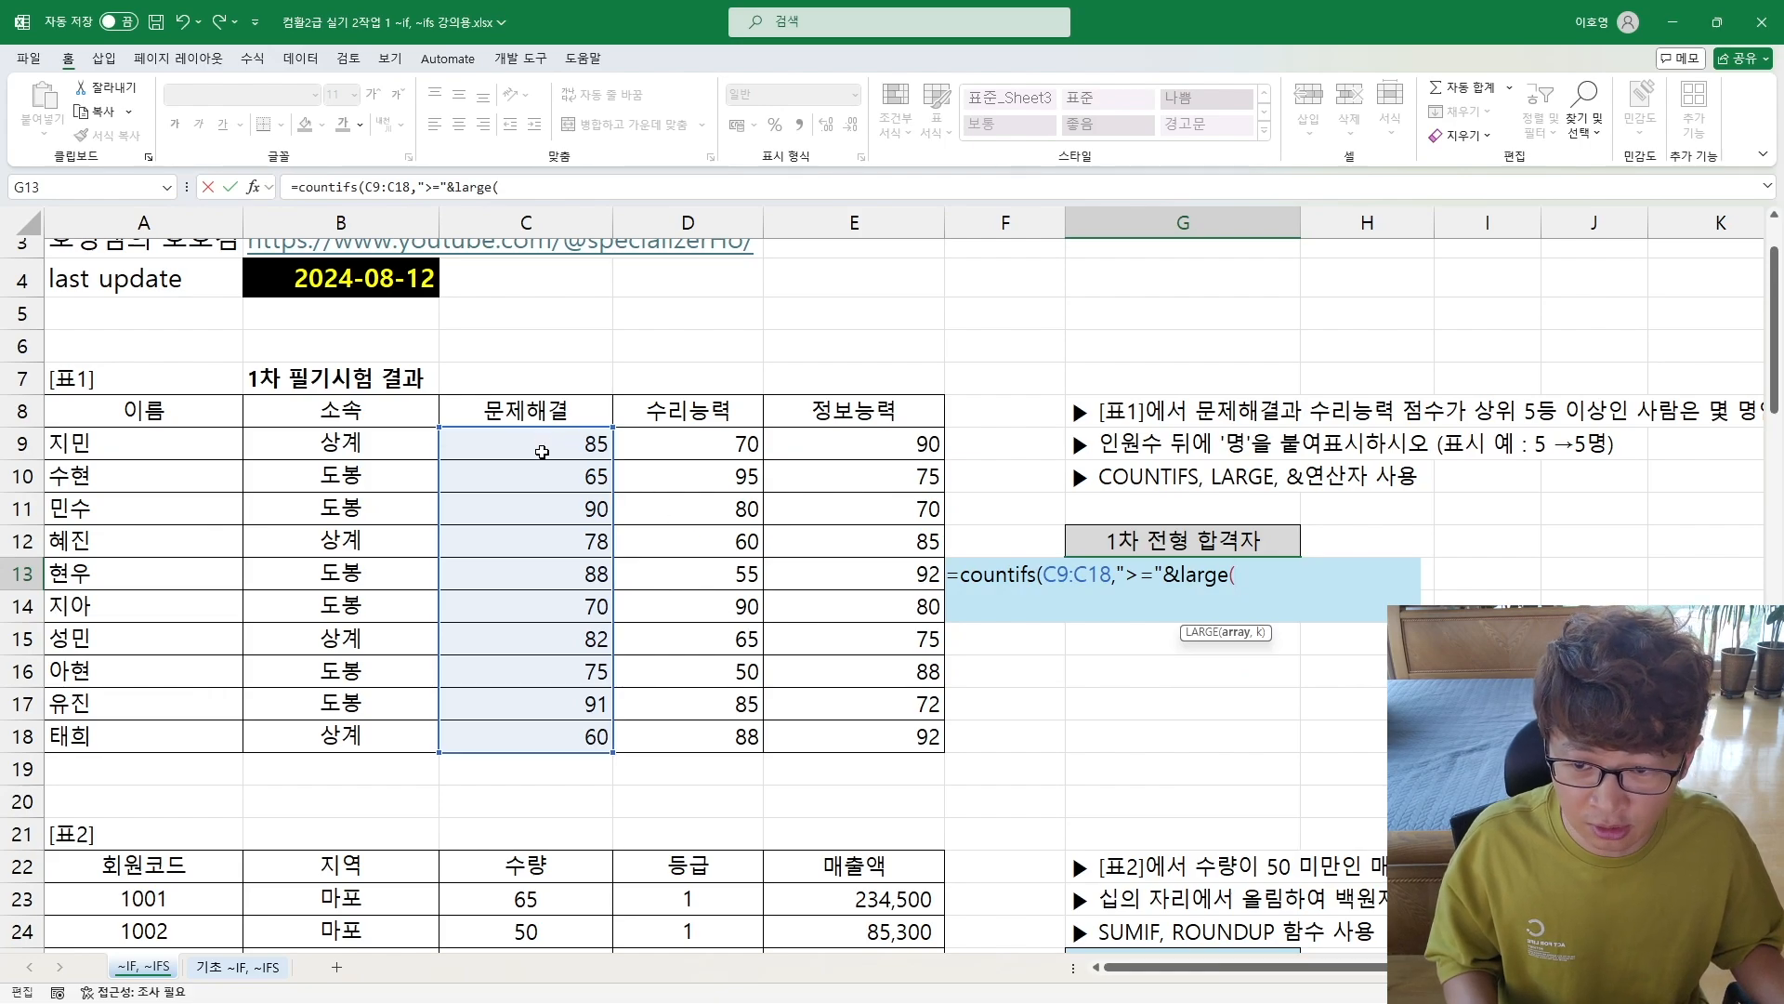
left_click_drag(541, 451, 545, 731)
type(",5")
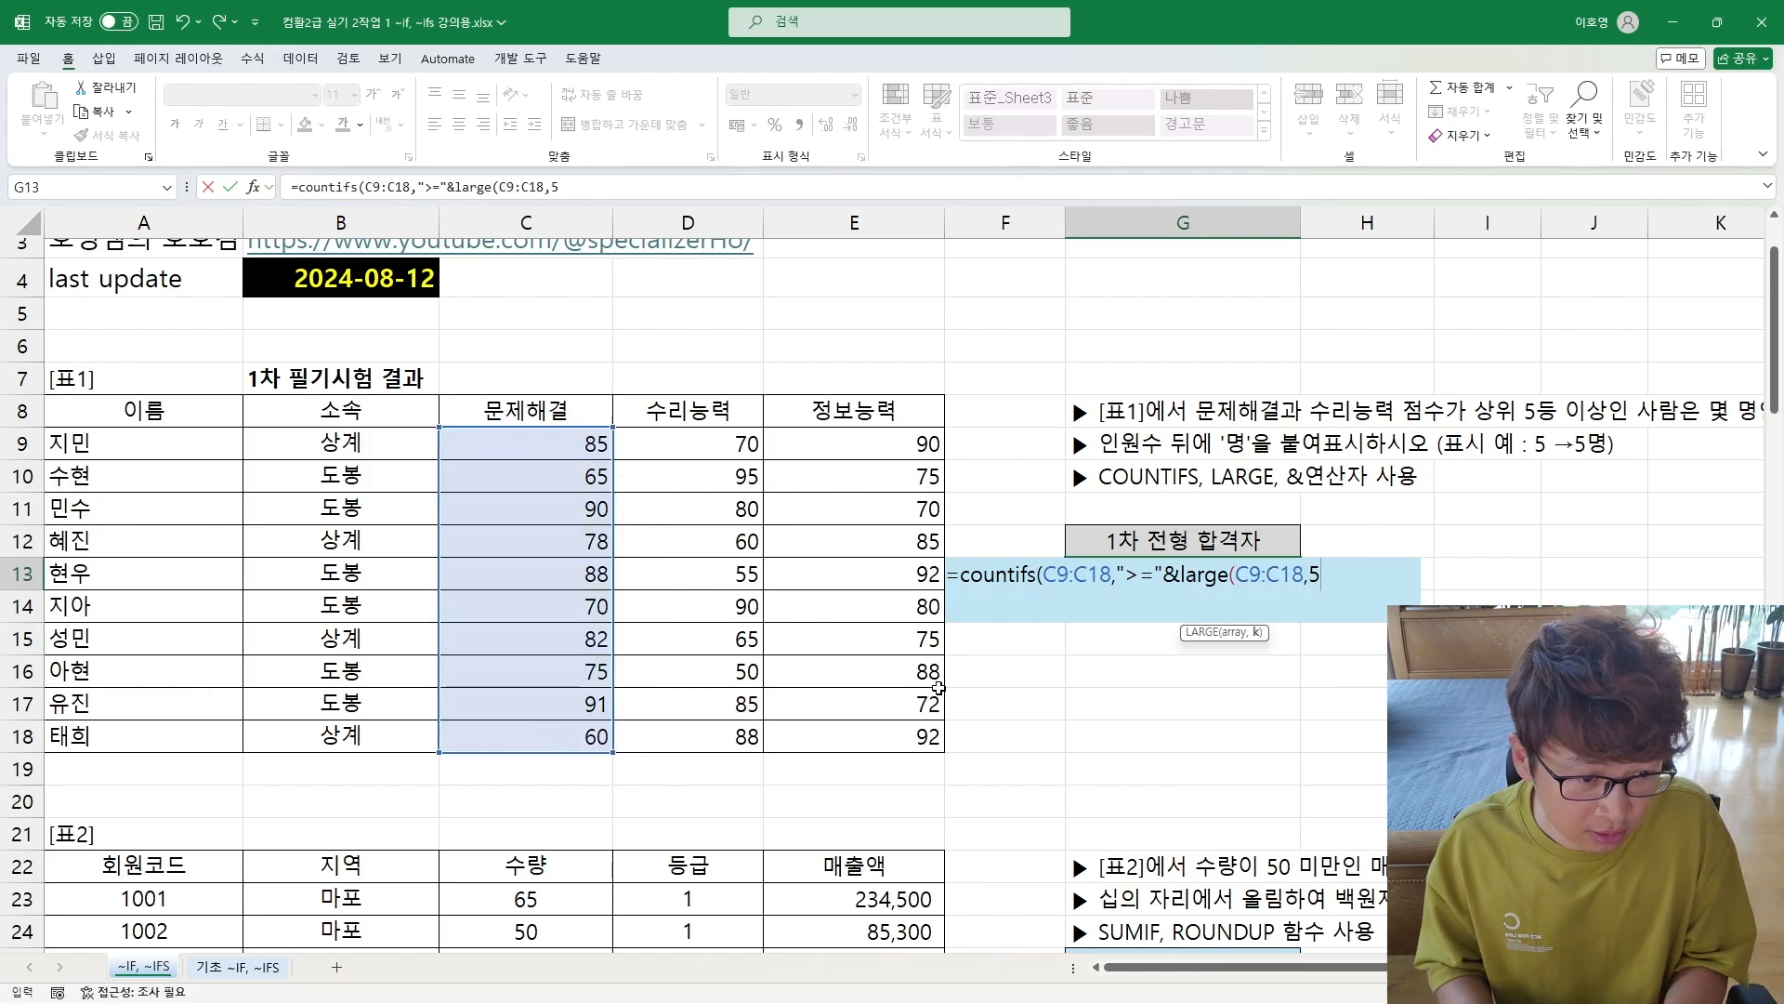
type(")")
left_click_drag(1181, 574, 1333, 578)
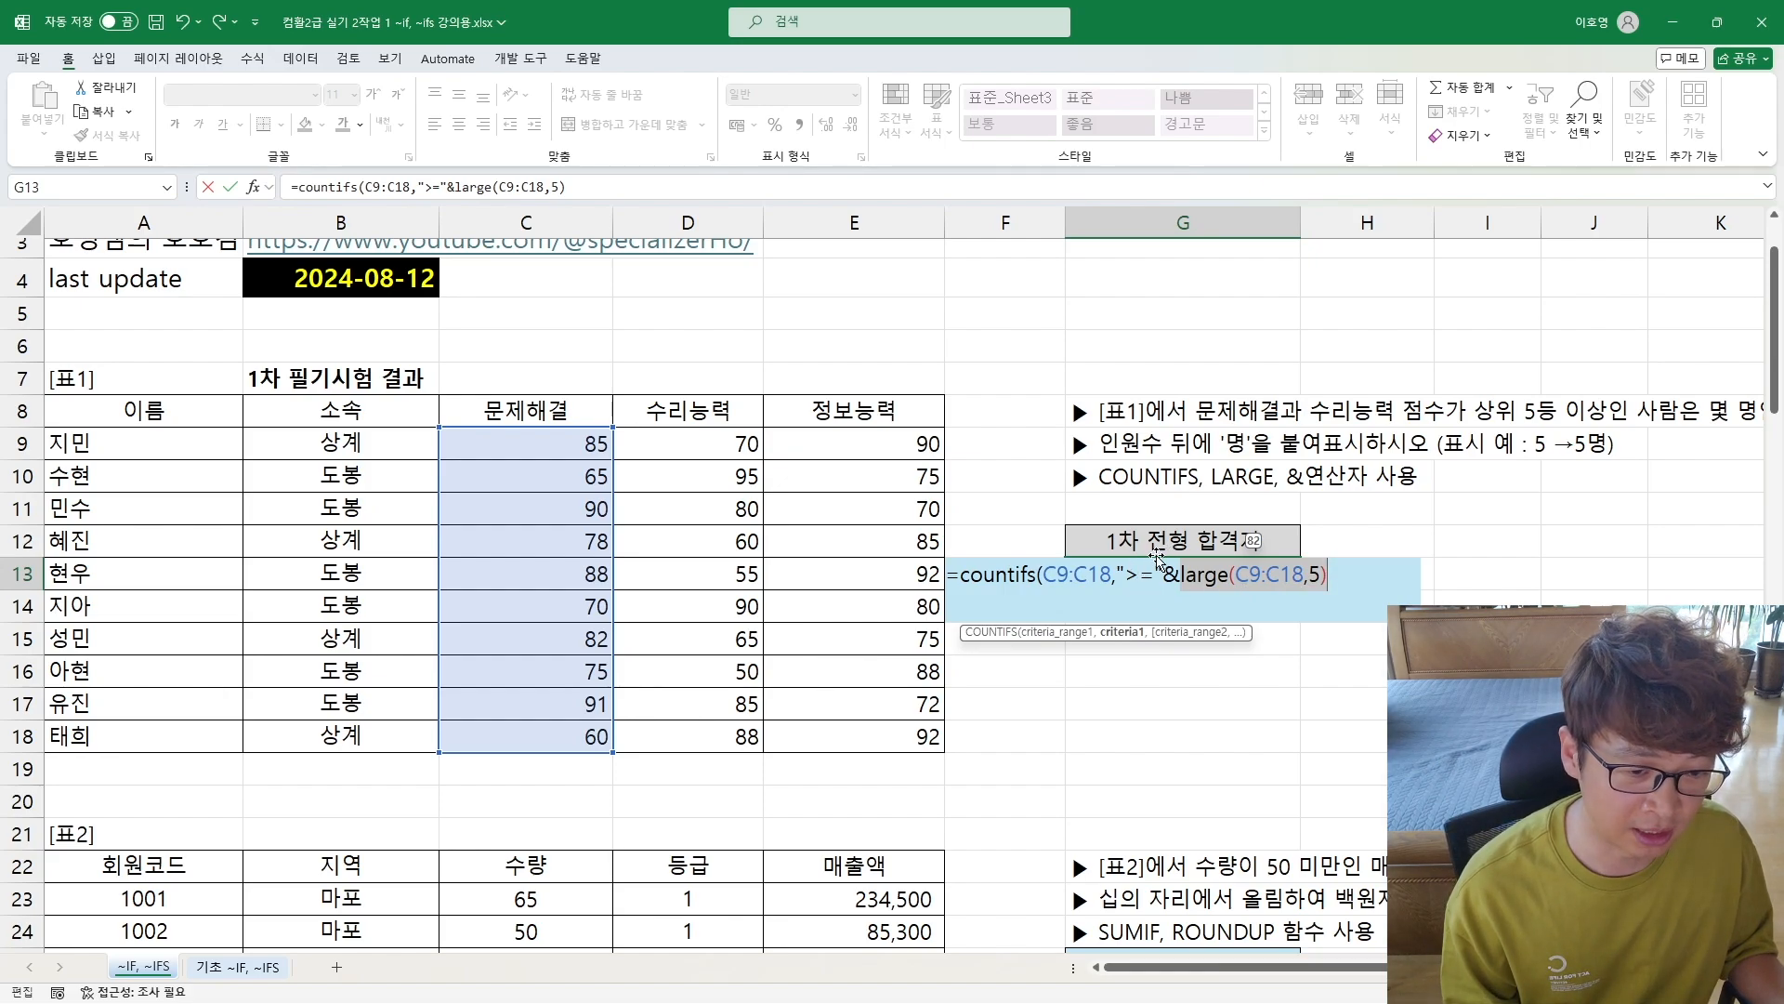
left_click_drag(1042, 578, 1329, 582)
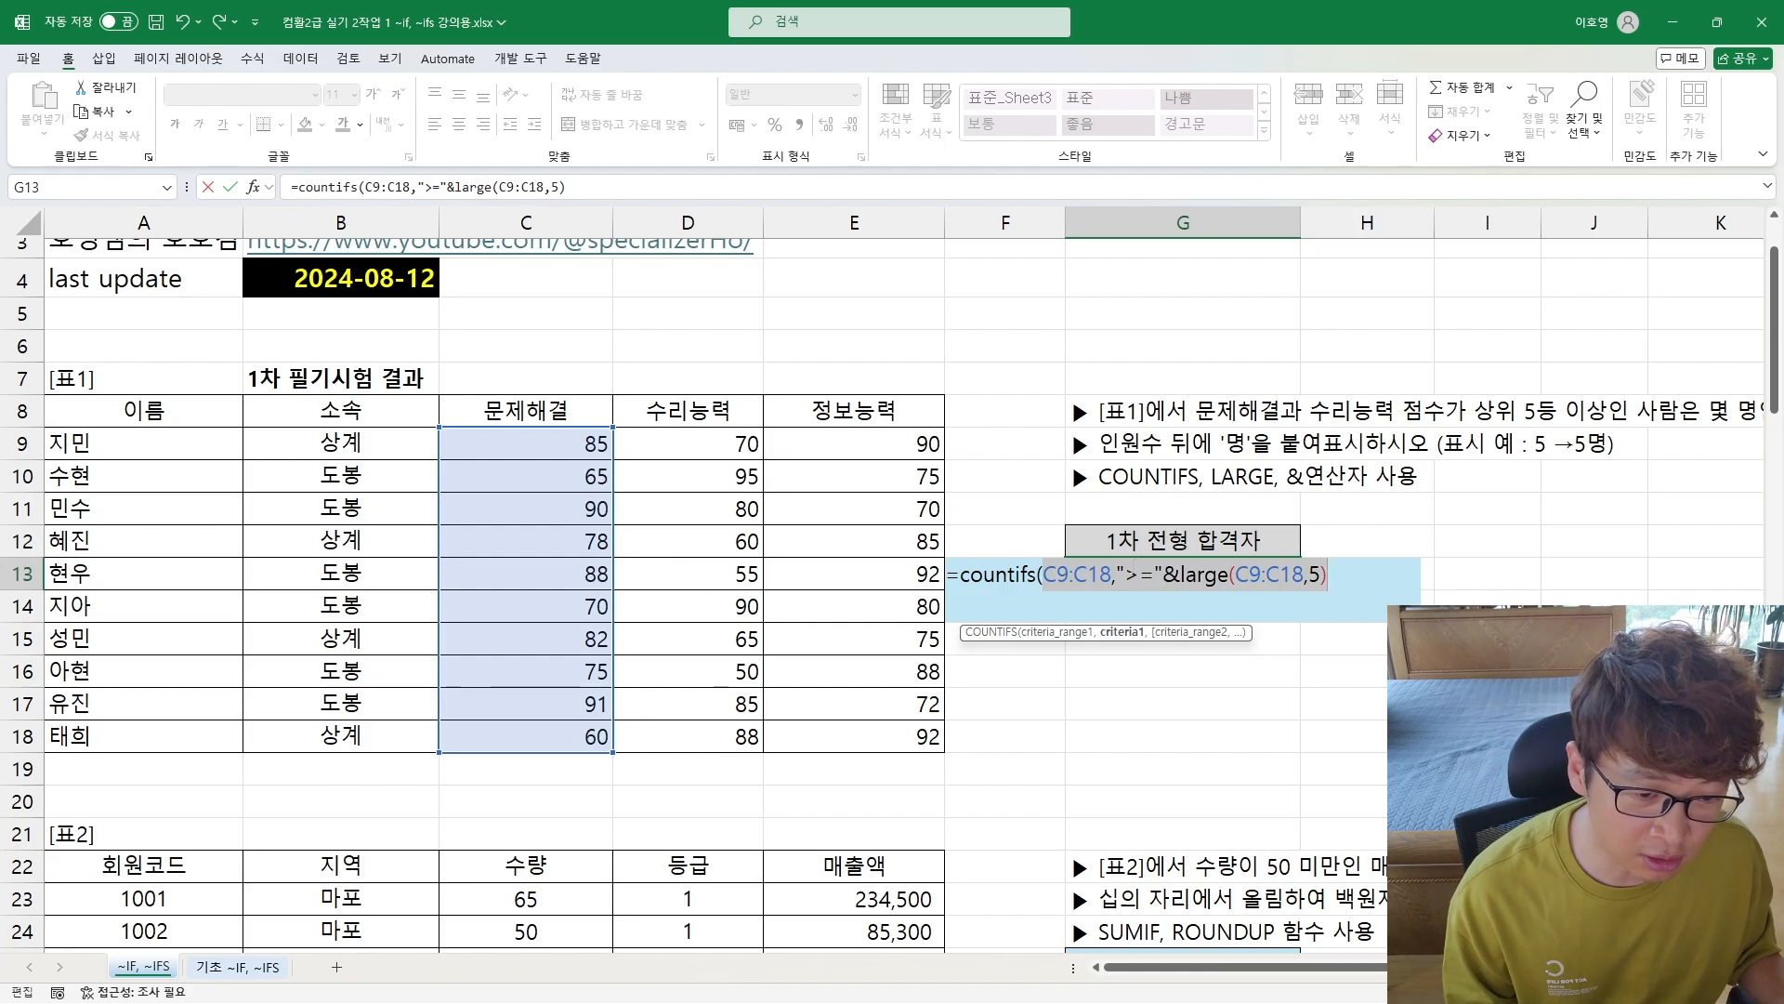
left_click_drag(1120, 578, 1329, 574)
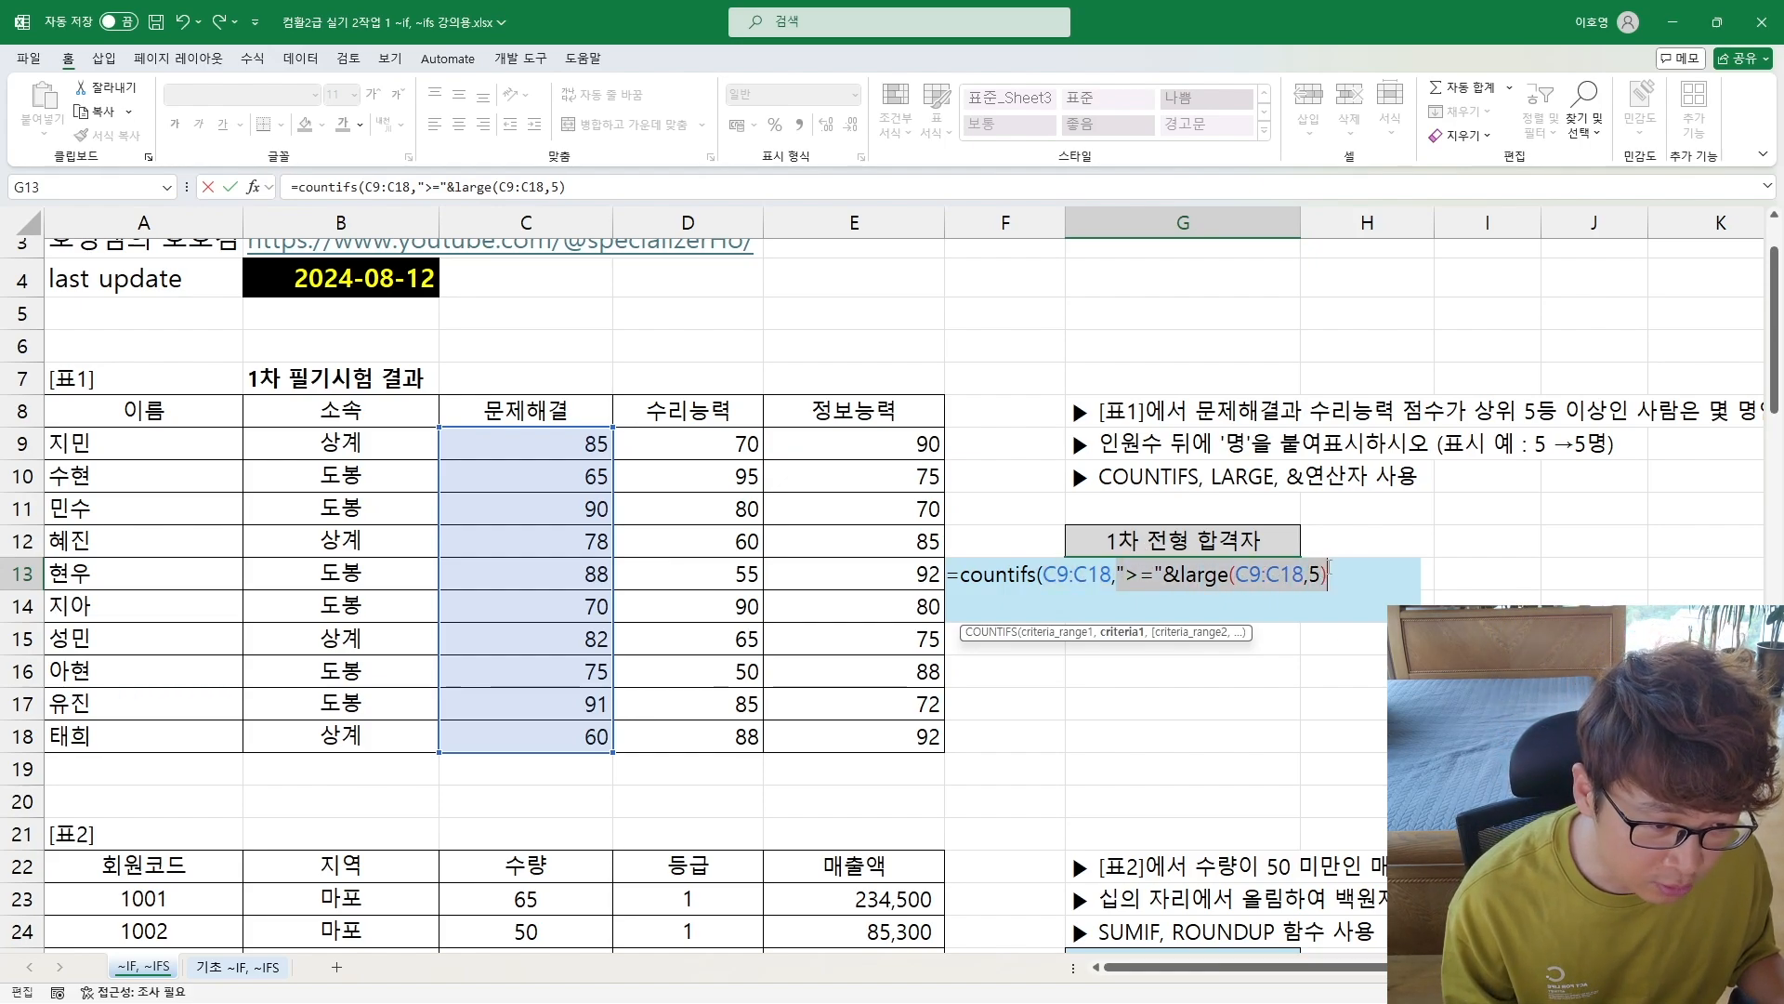
left_click(1173, 576)
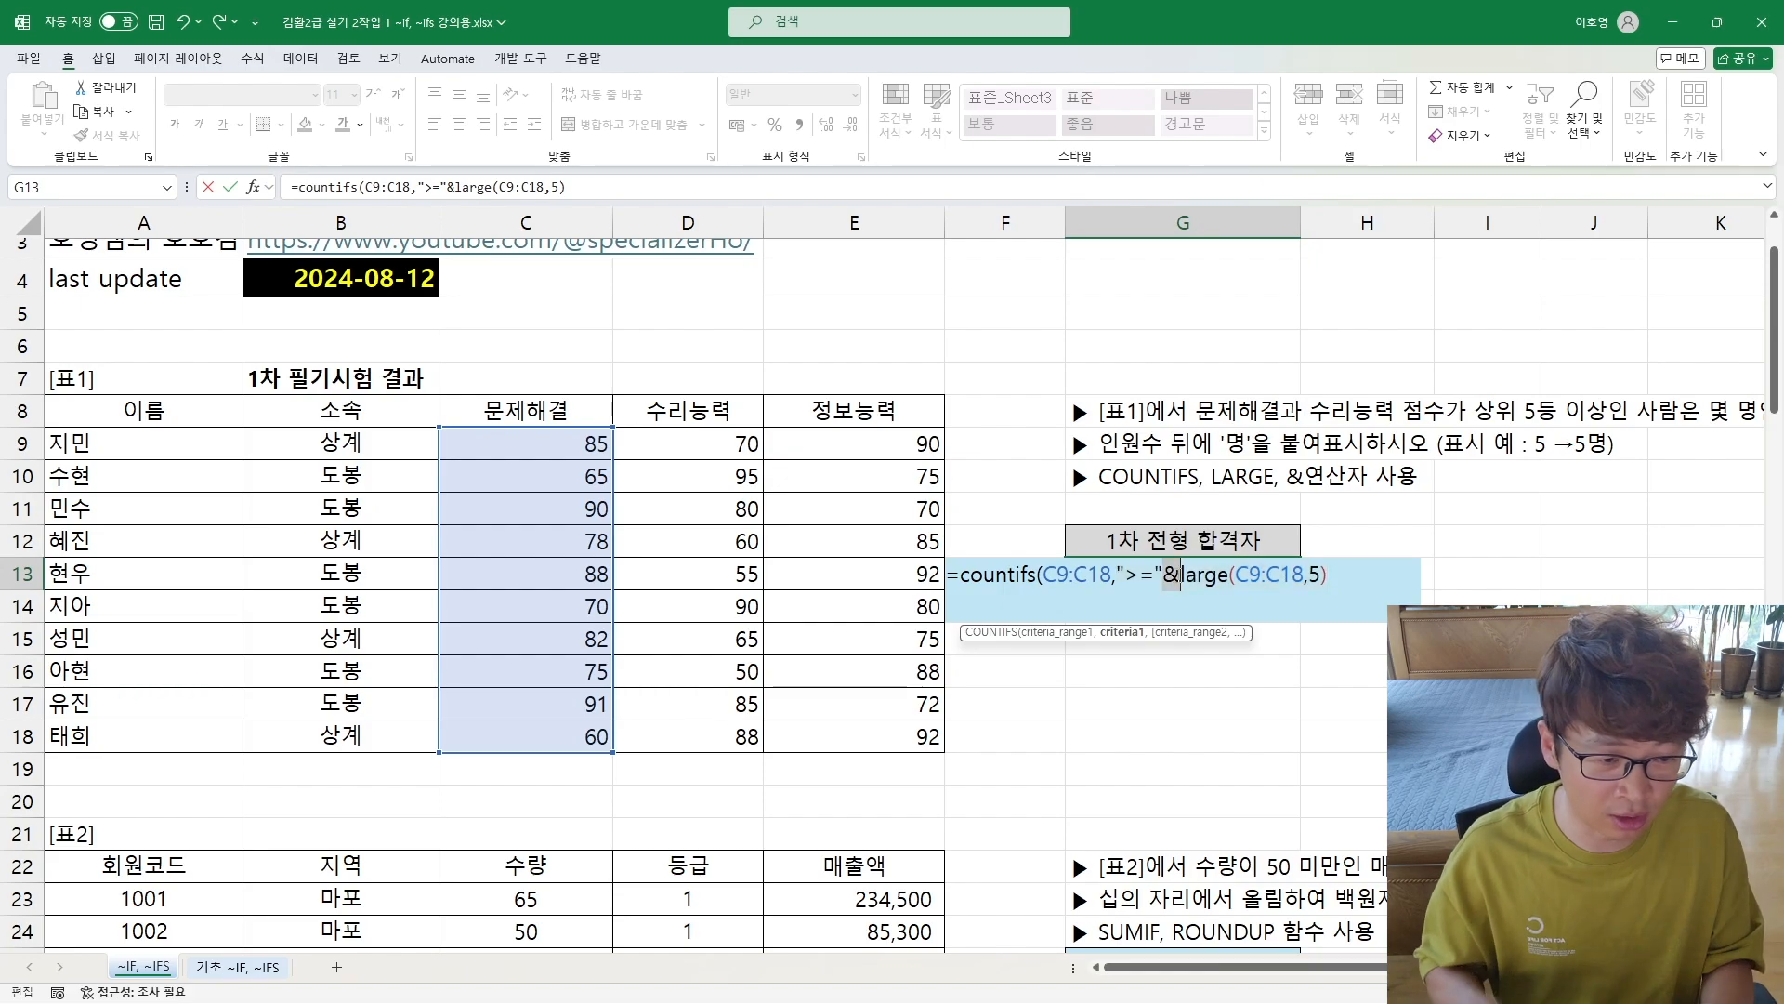
Step: Add the 수리능력 scores D9:D18 as the second criteria range of the COUNTIFS formula in G13
key("End")
type(",")
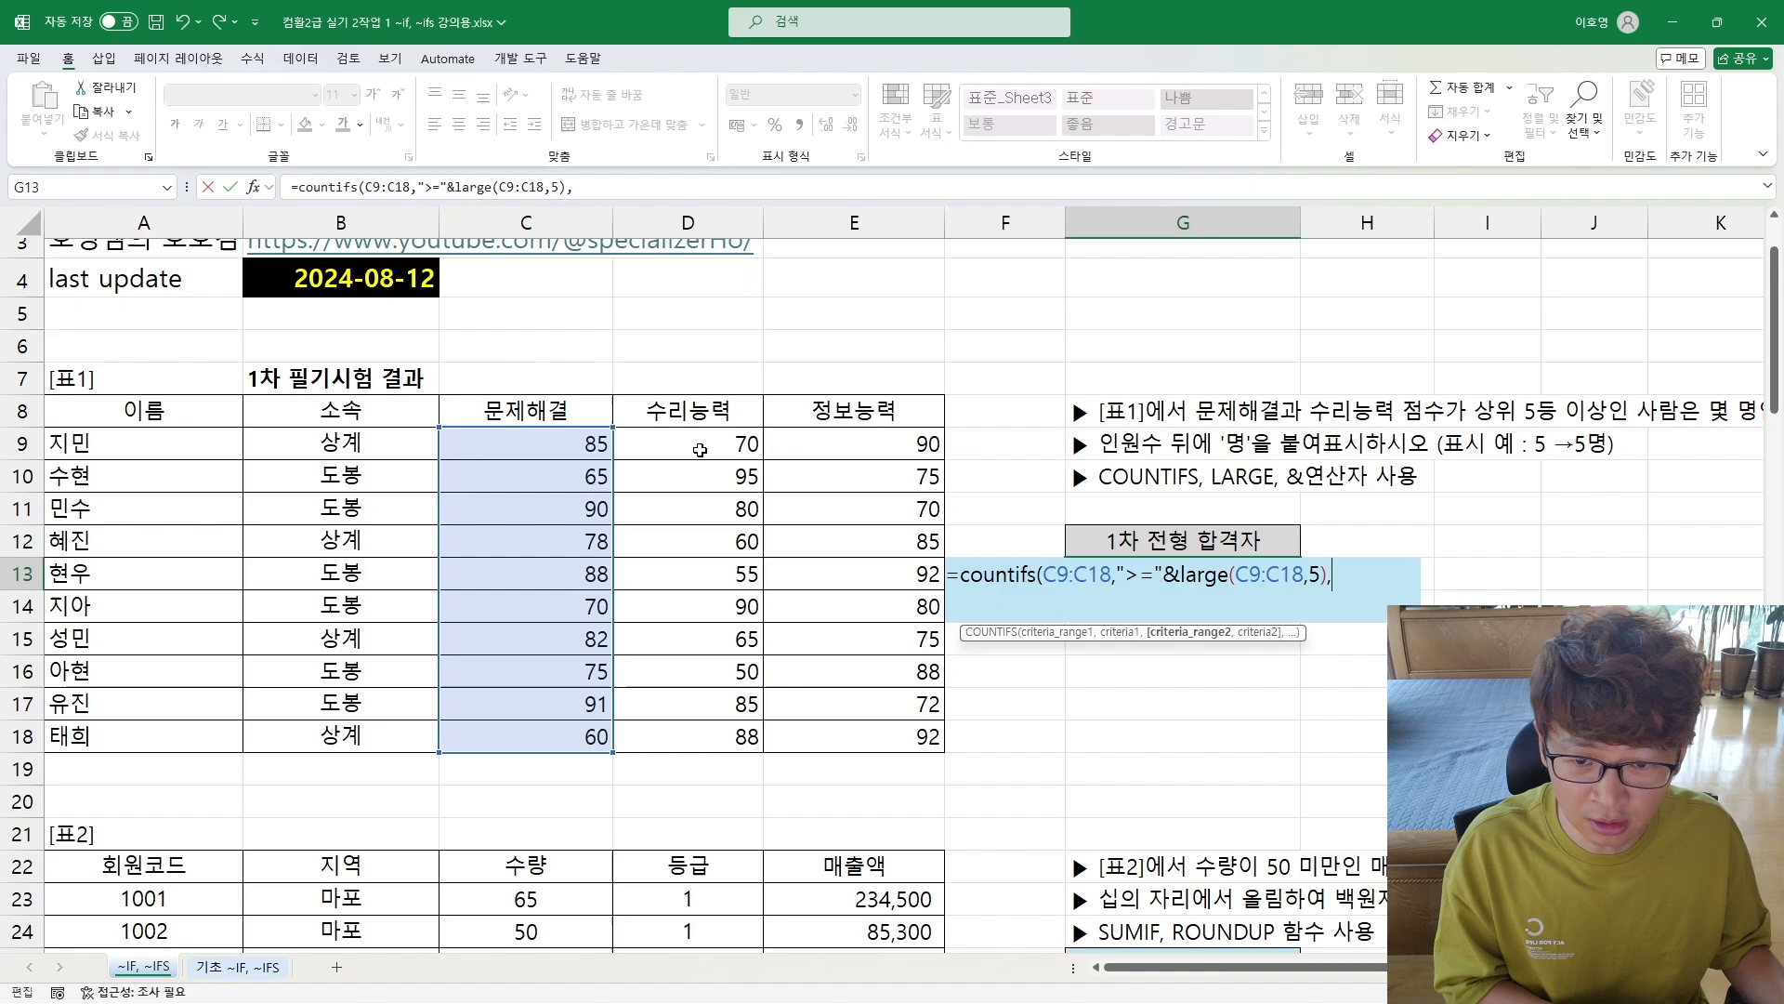
left_click_drag(697, 445, 671, 746)
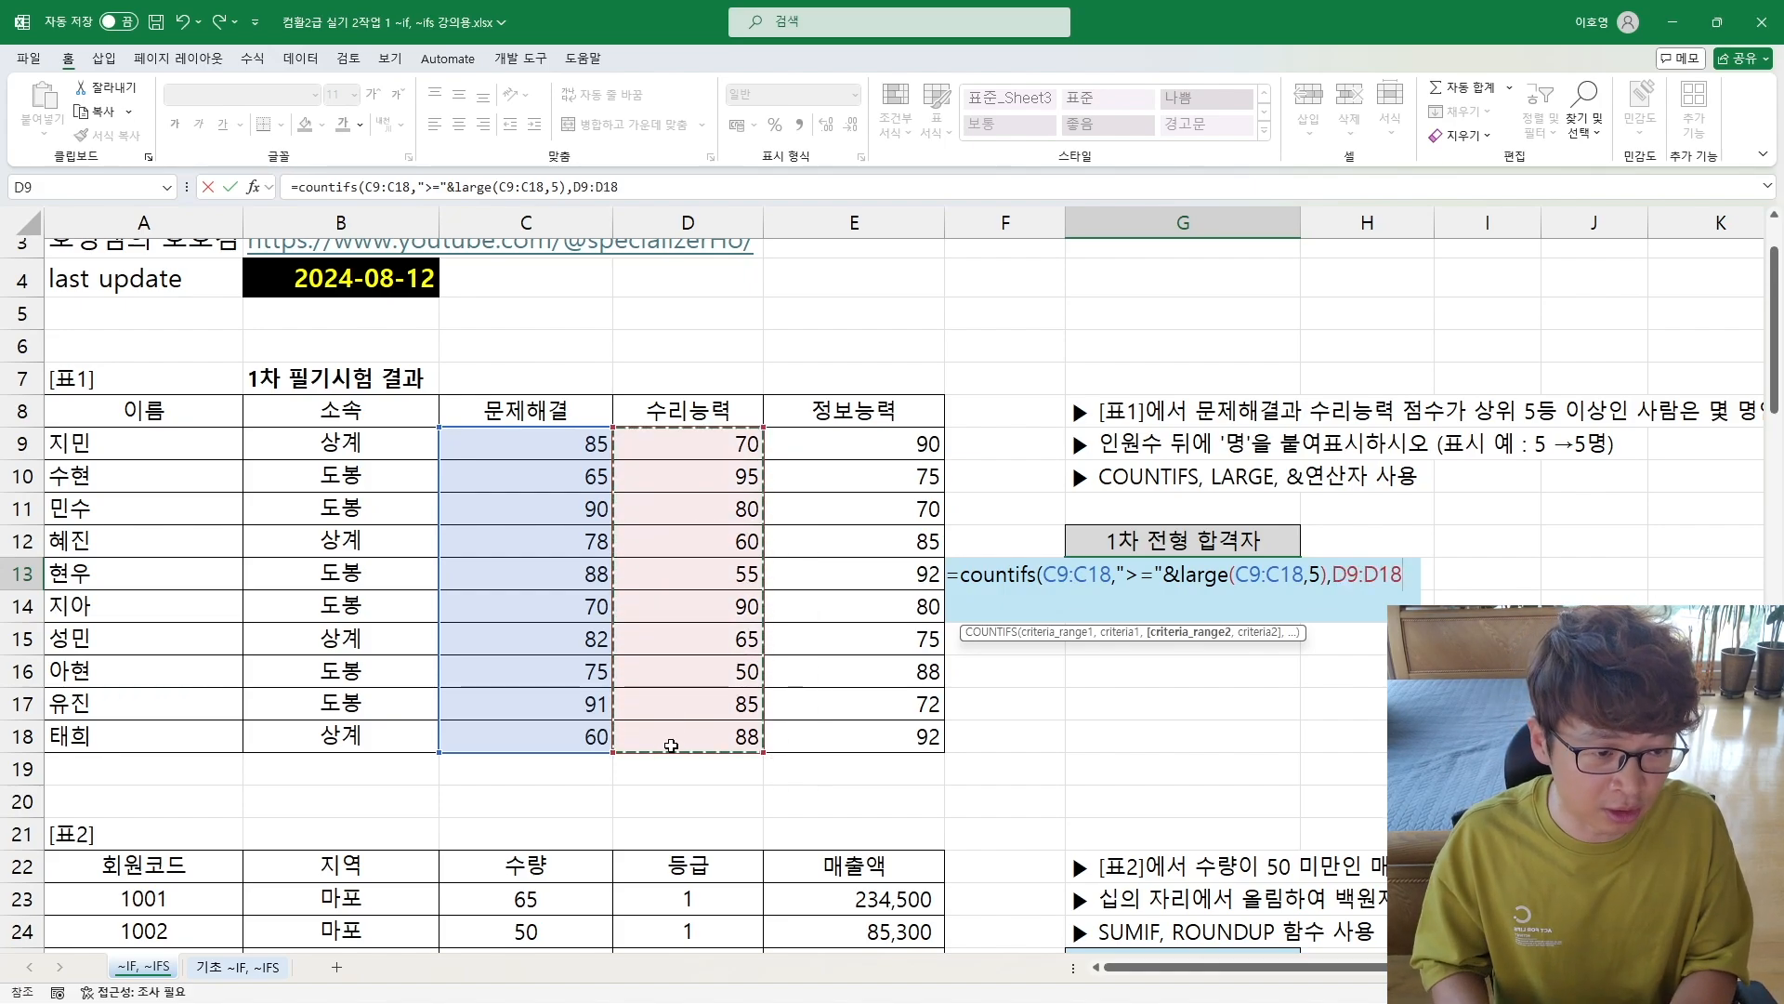
Step: Enter ">="&LARGE(D9:D18,5) as the second COUNTIFS criterion and complete the formula in G13
type(",\">=\"&")
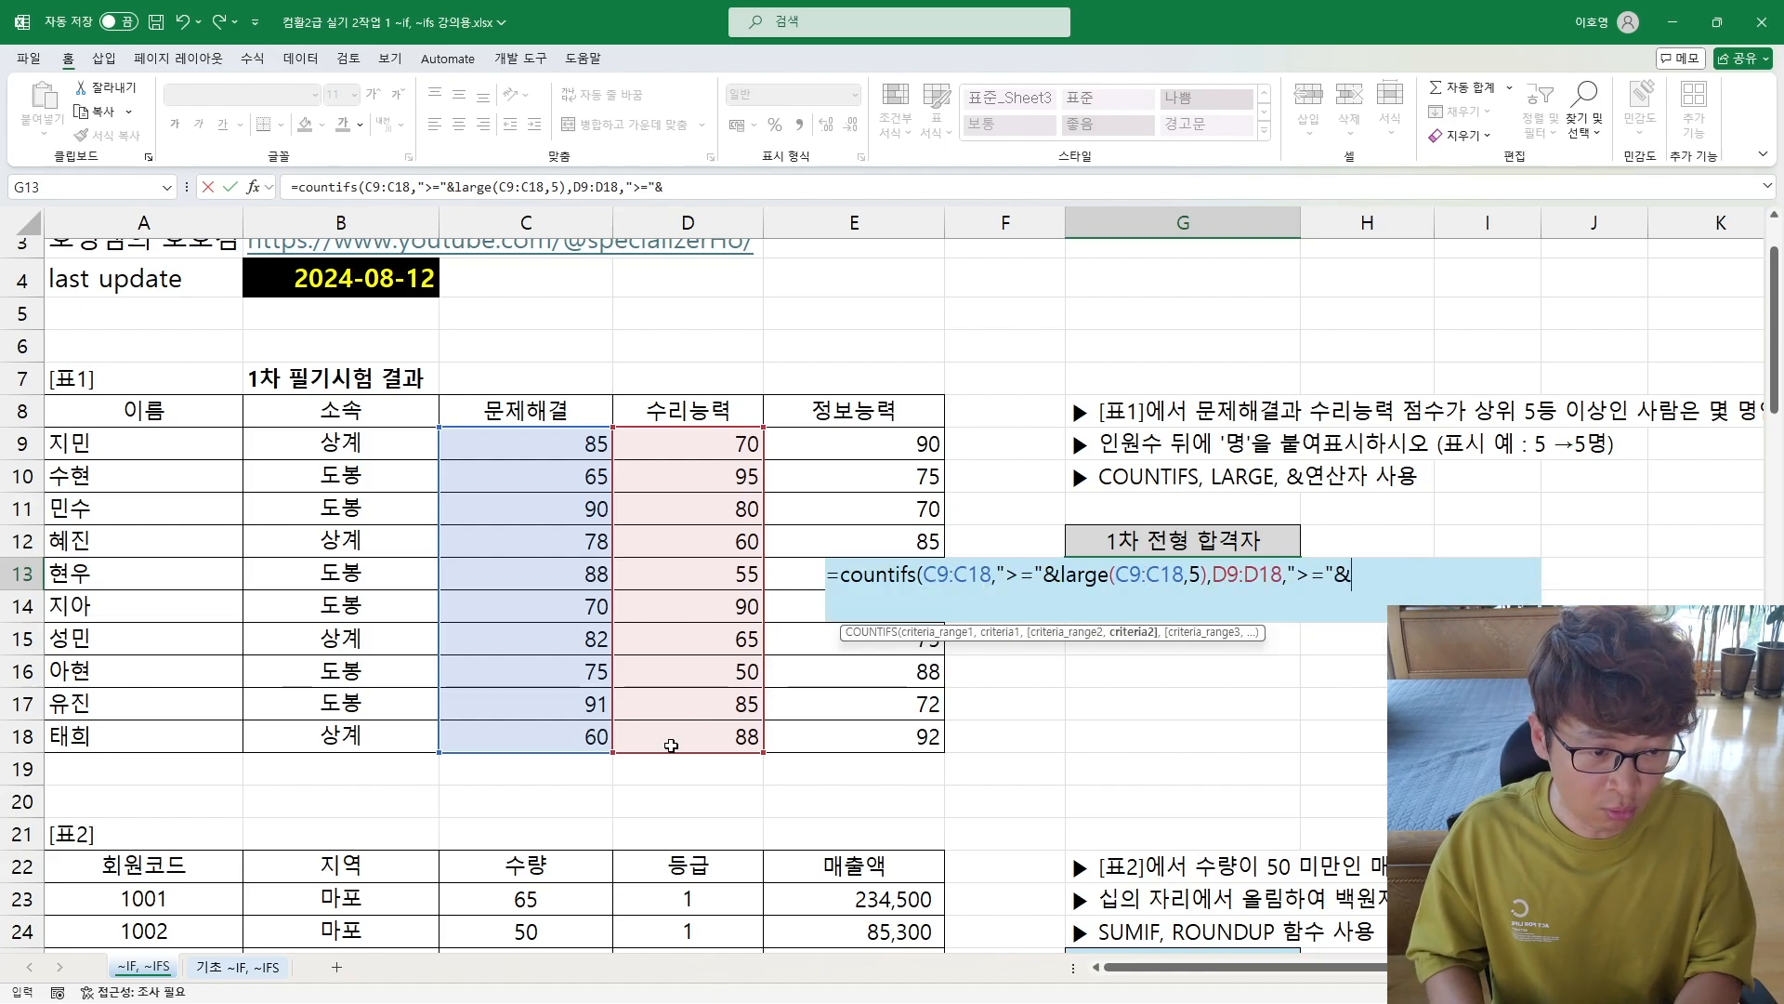
type("large(")
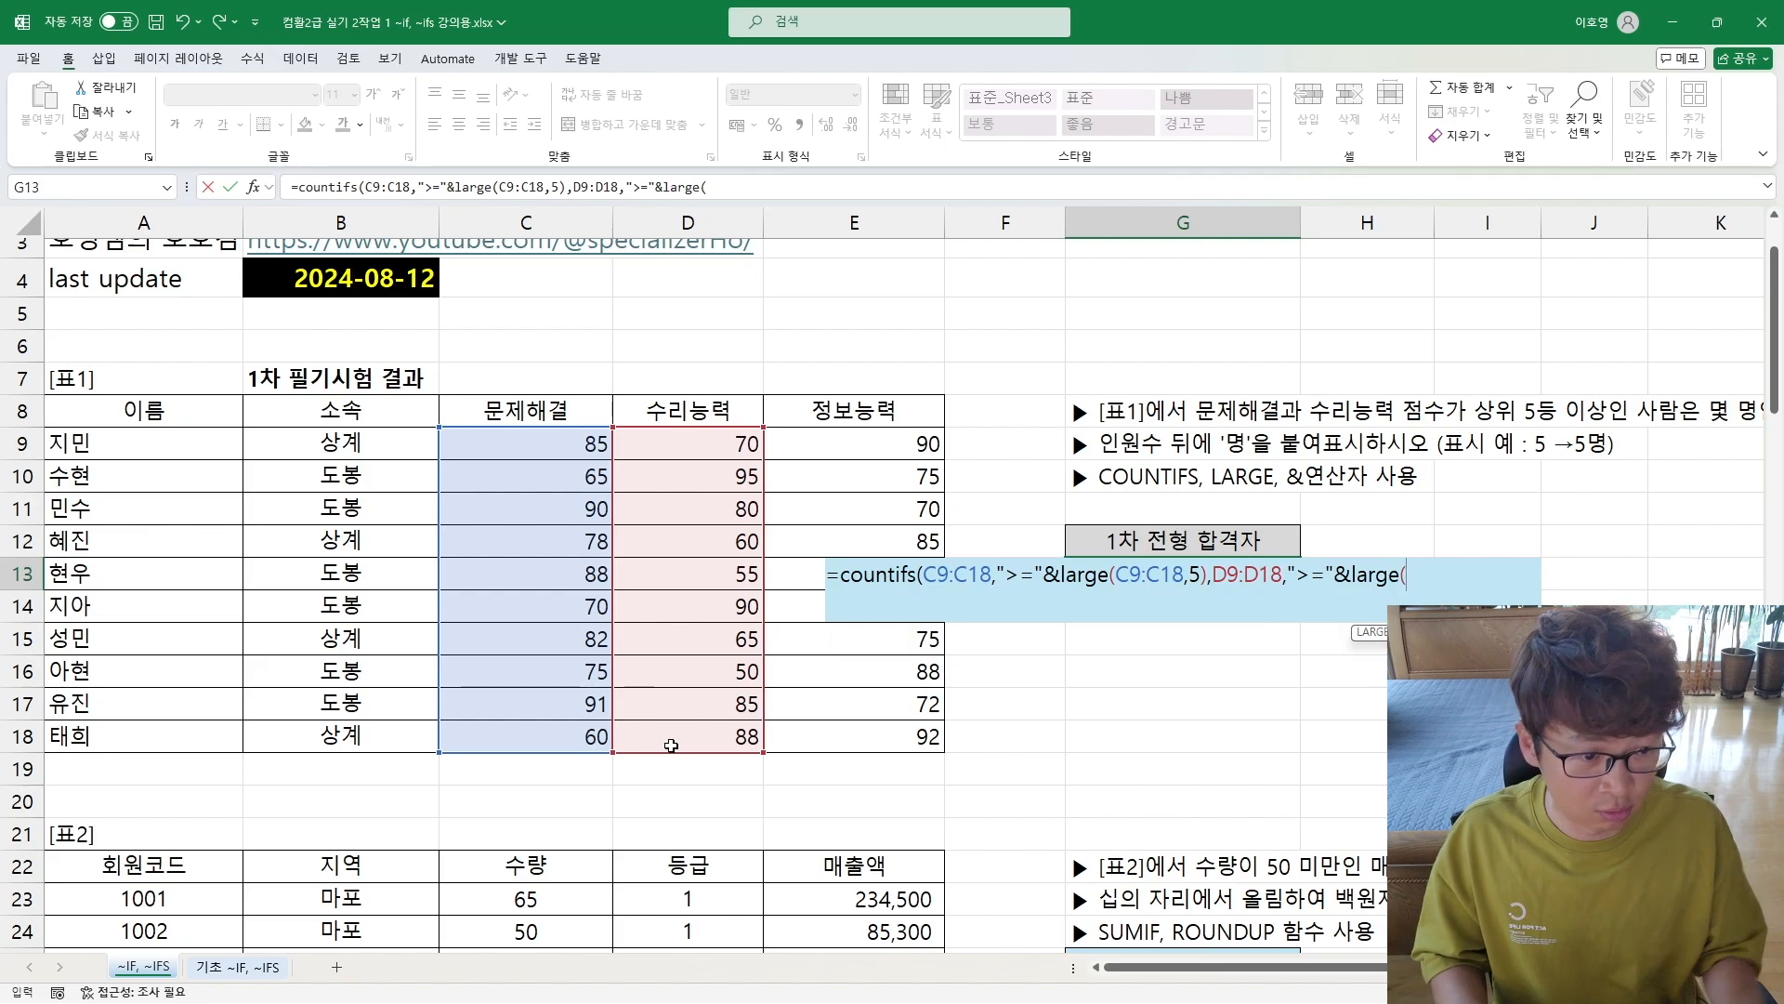
left_click_drag(715, 444, 705, 736)
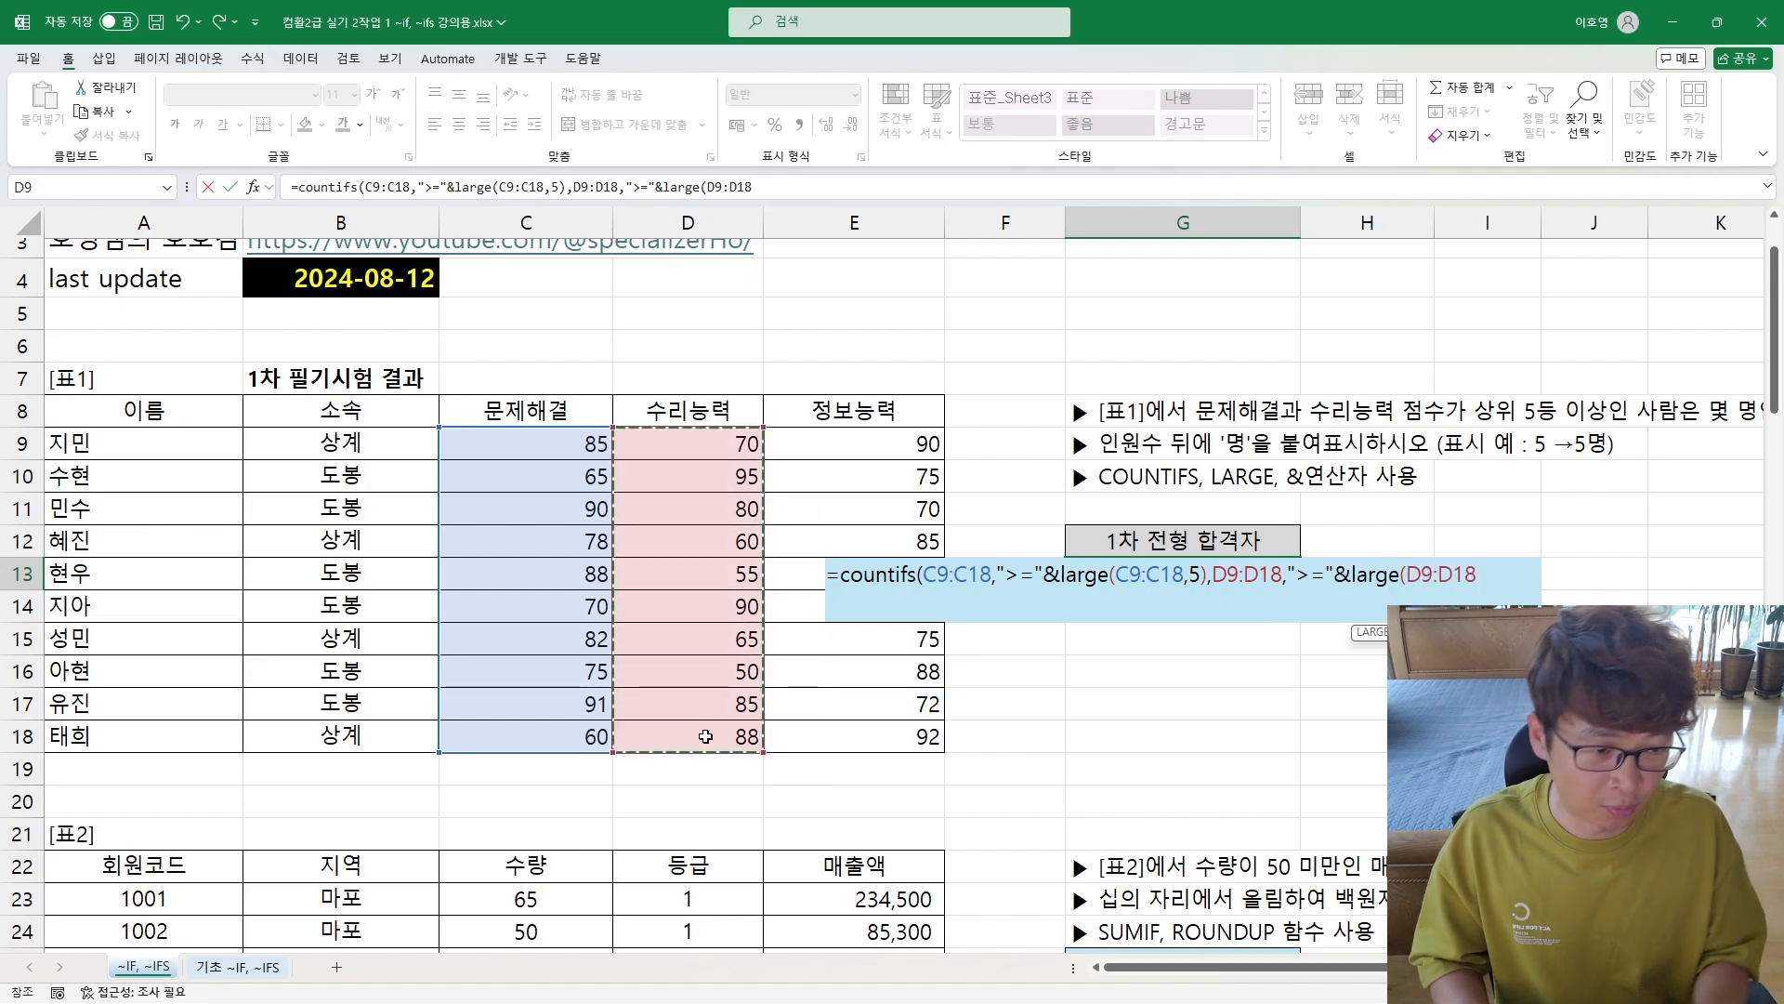
type(",")
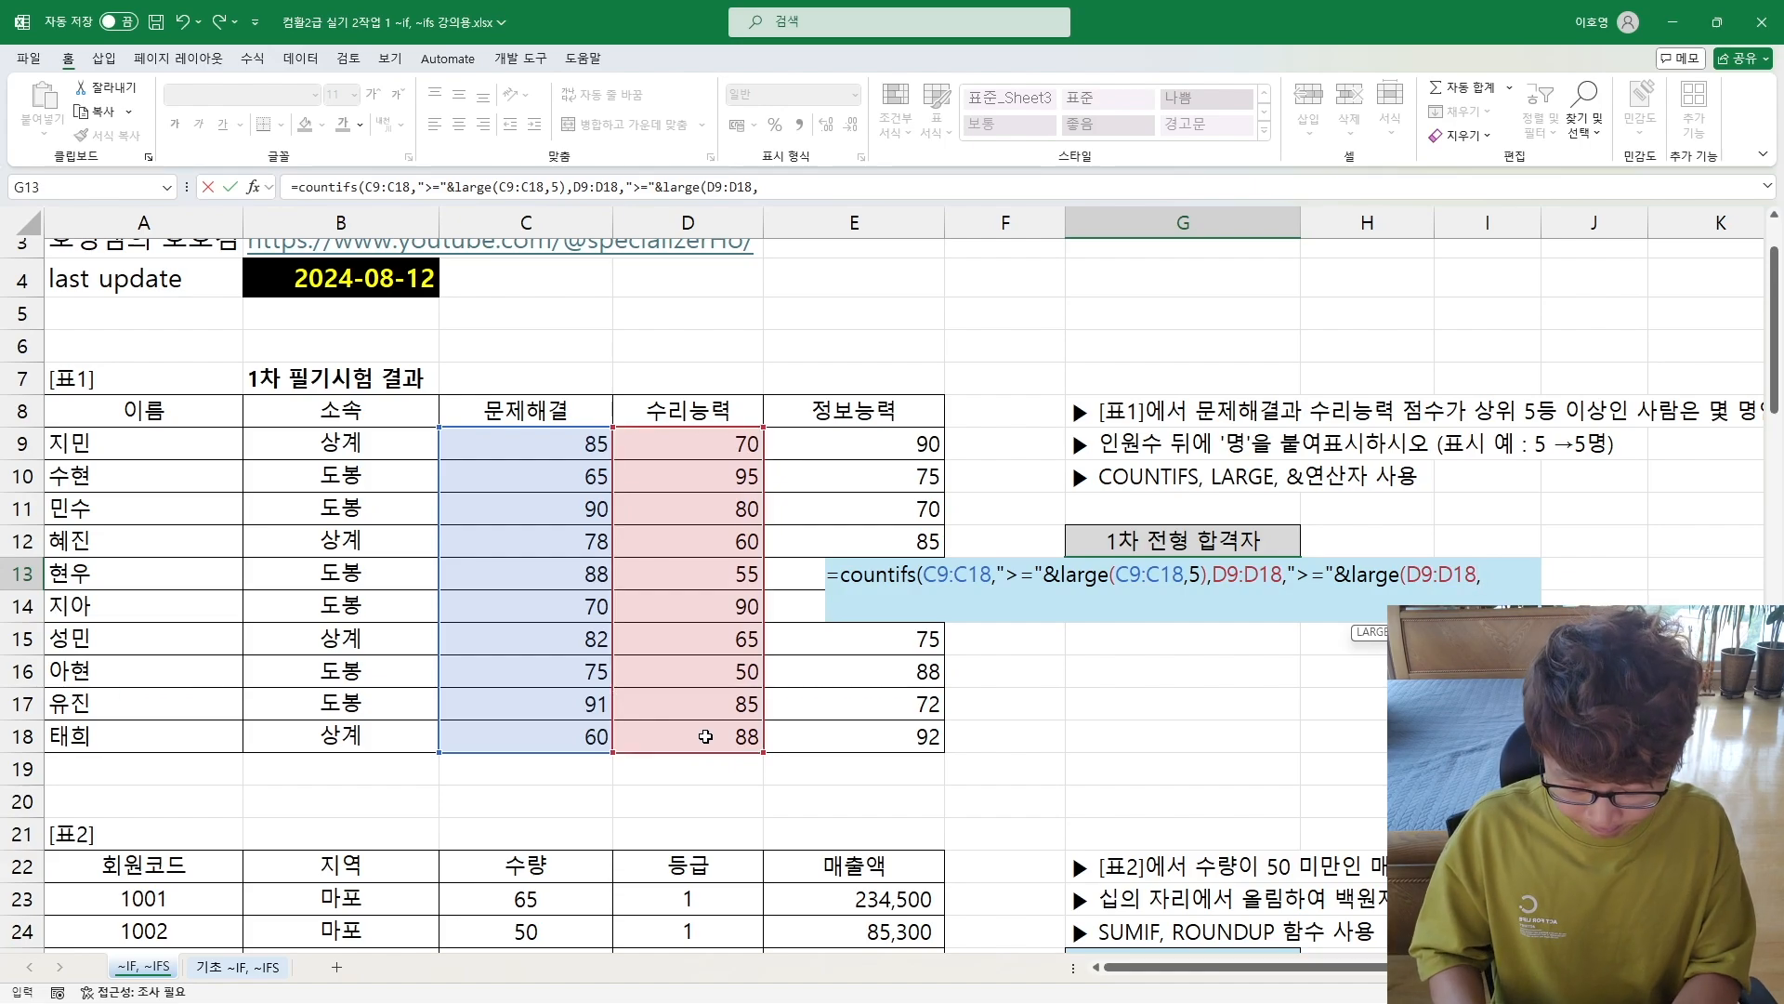
type("5)")
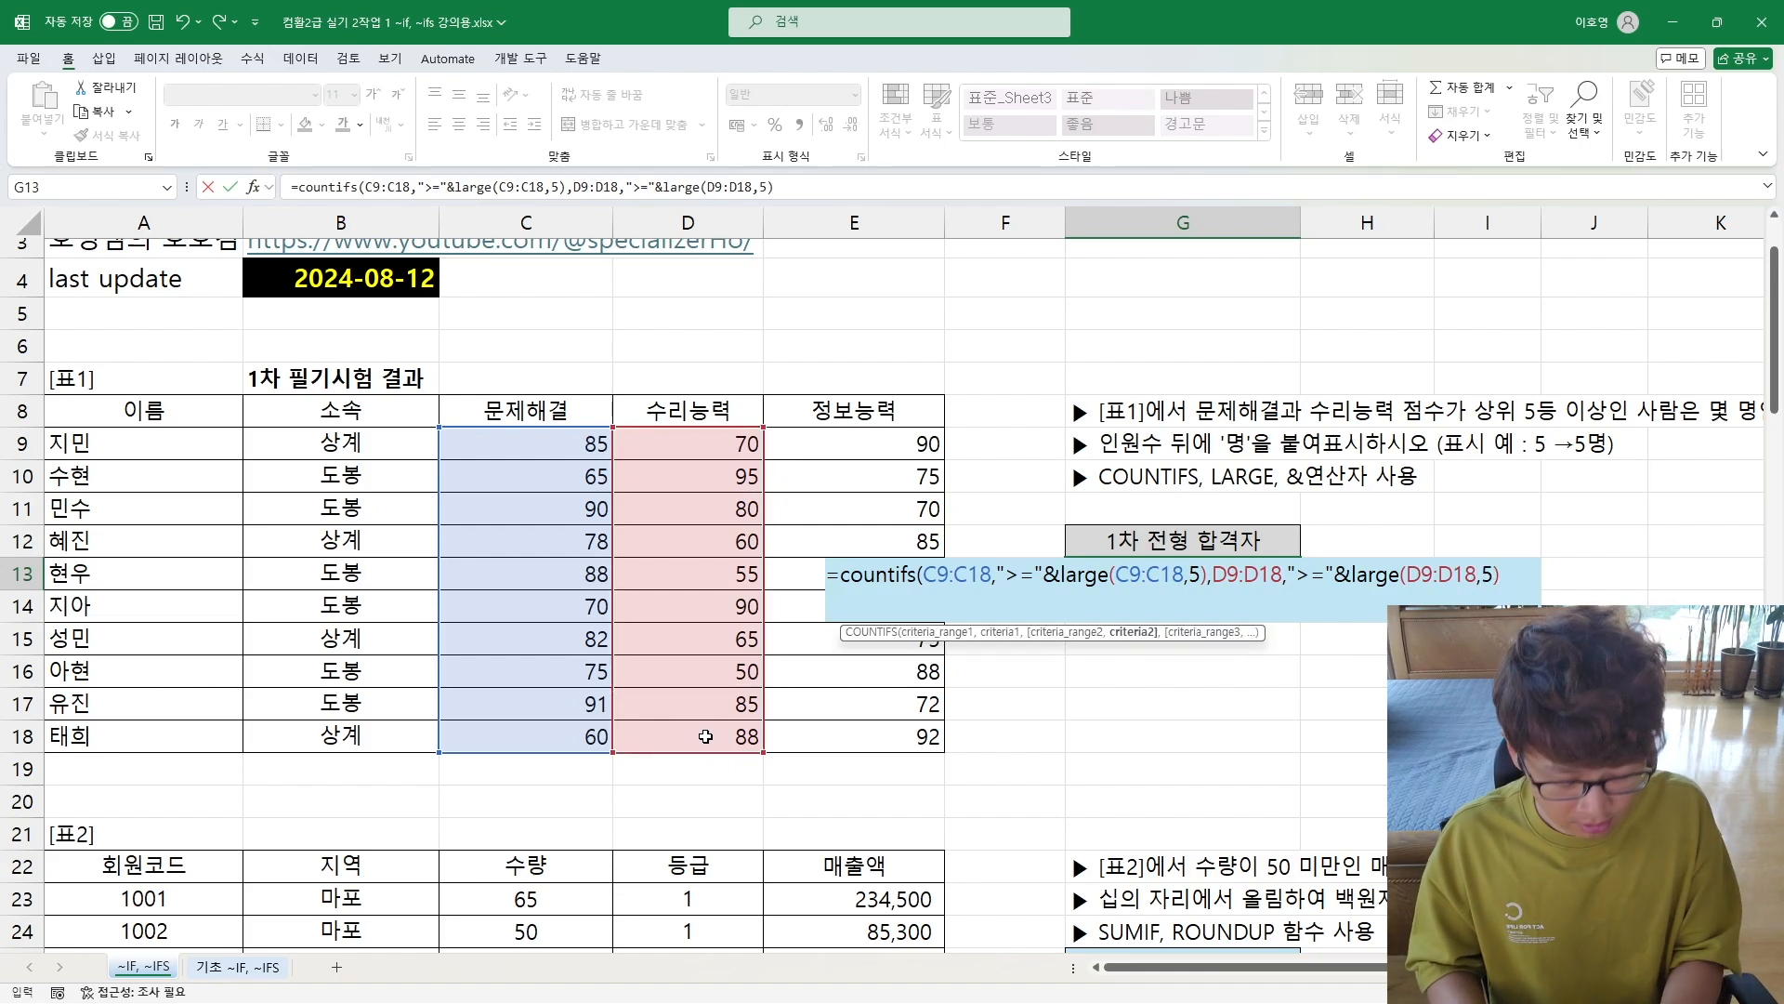
type(")")
key("Return")
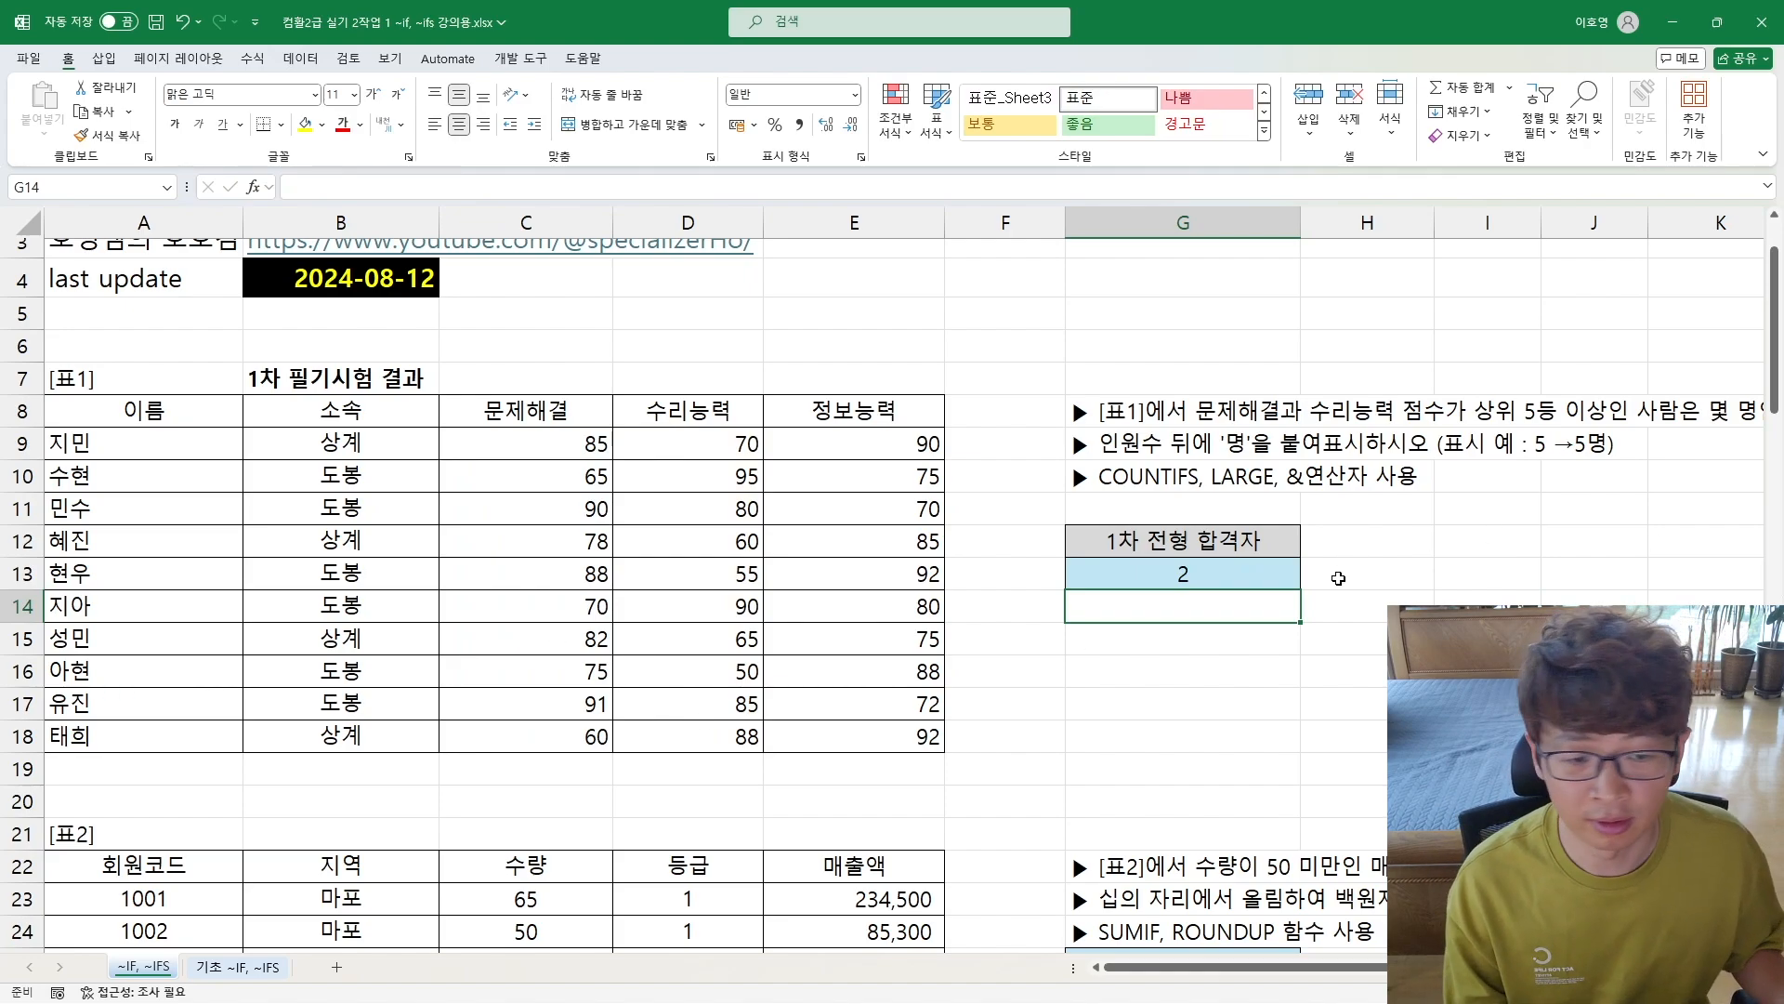
Step: Append & "명" to the end of the COUNTIFS formula in G13
double_click(1184, 569)
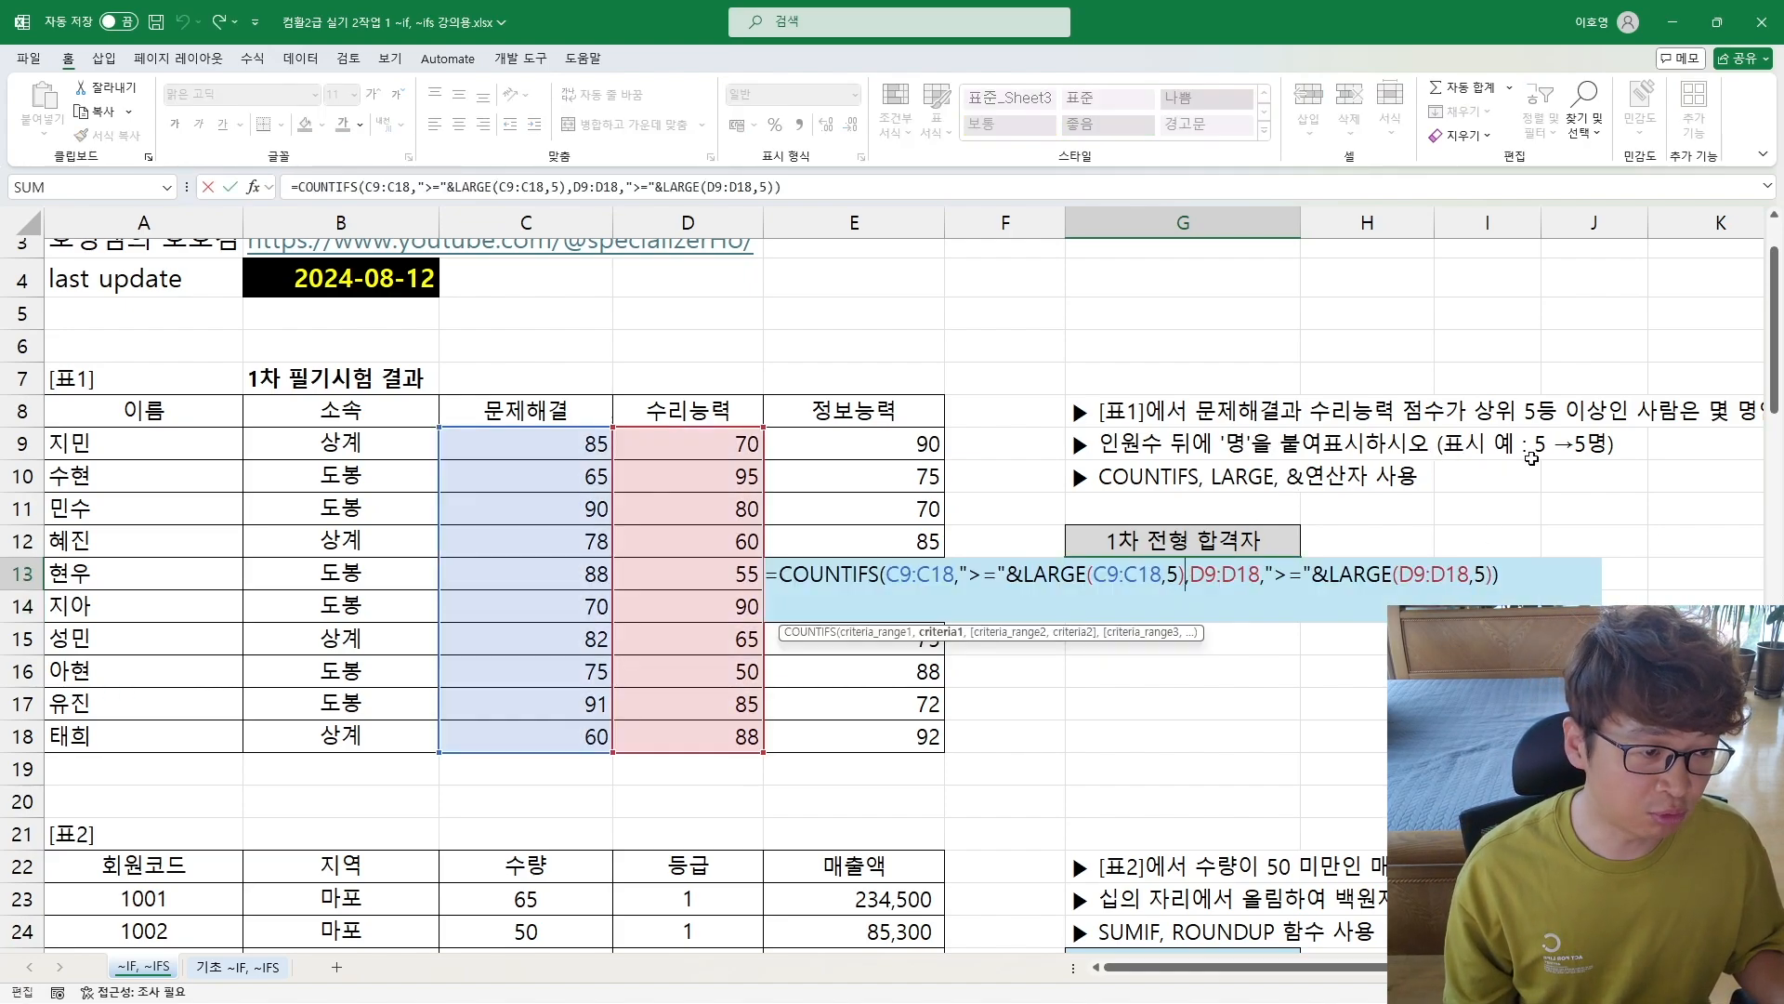
left_click(1509, 580)
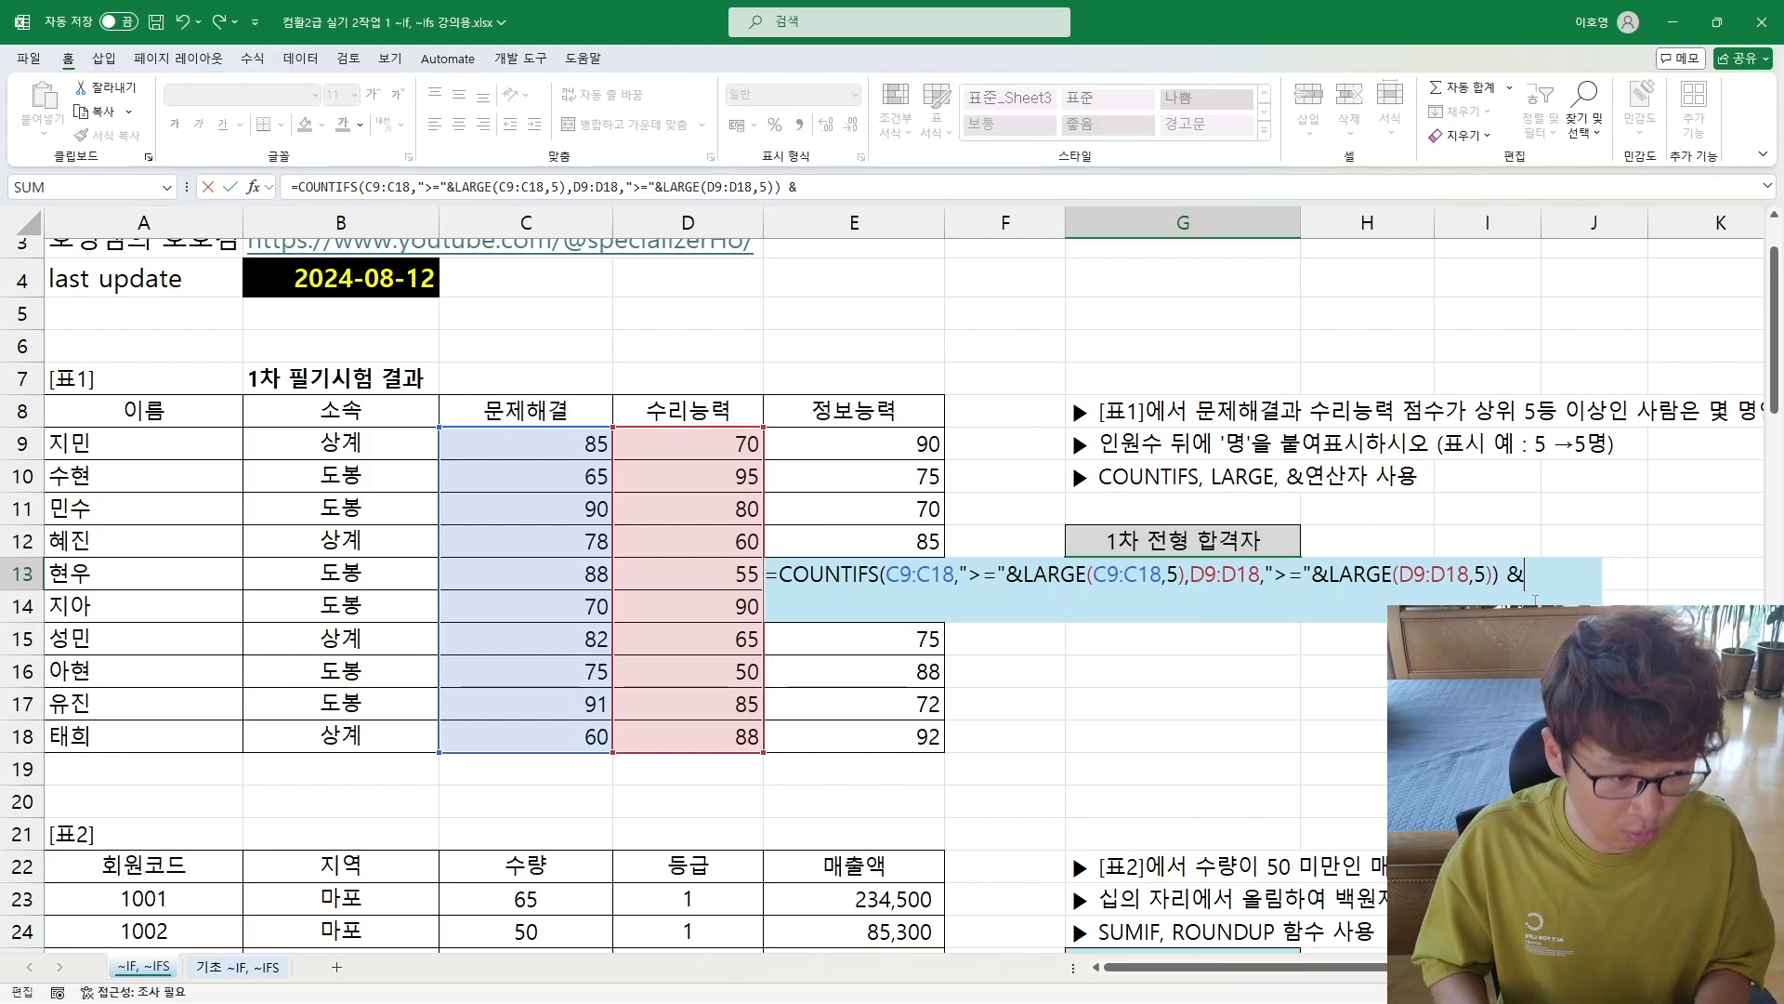
key("shift+Return")
key("Return")
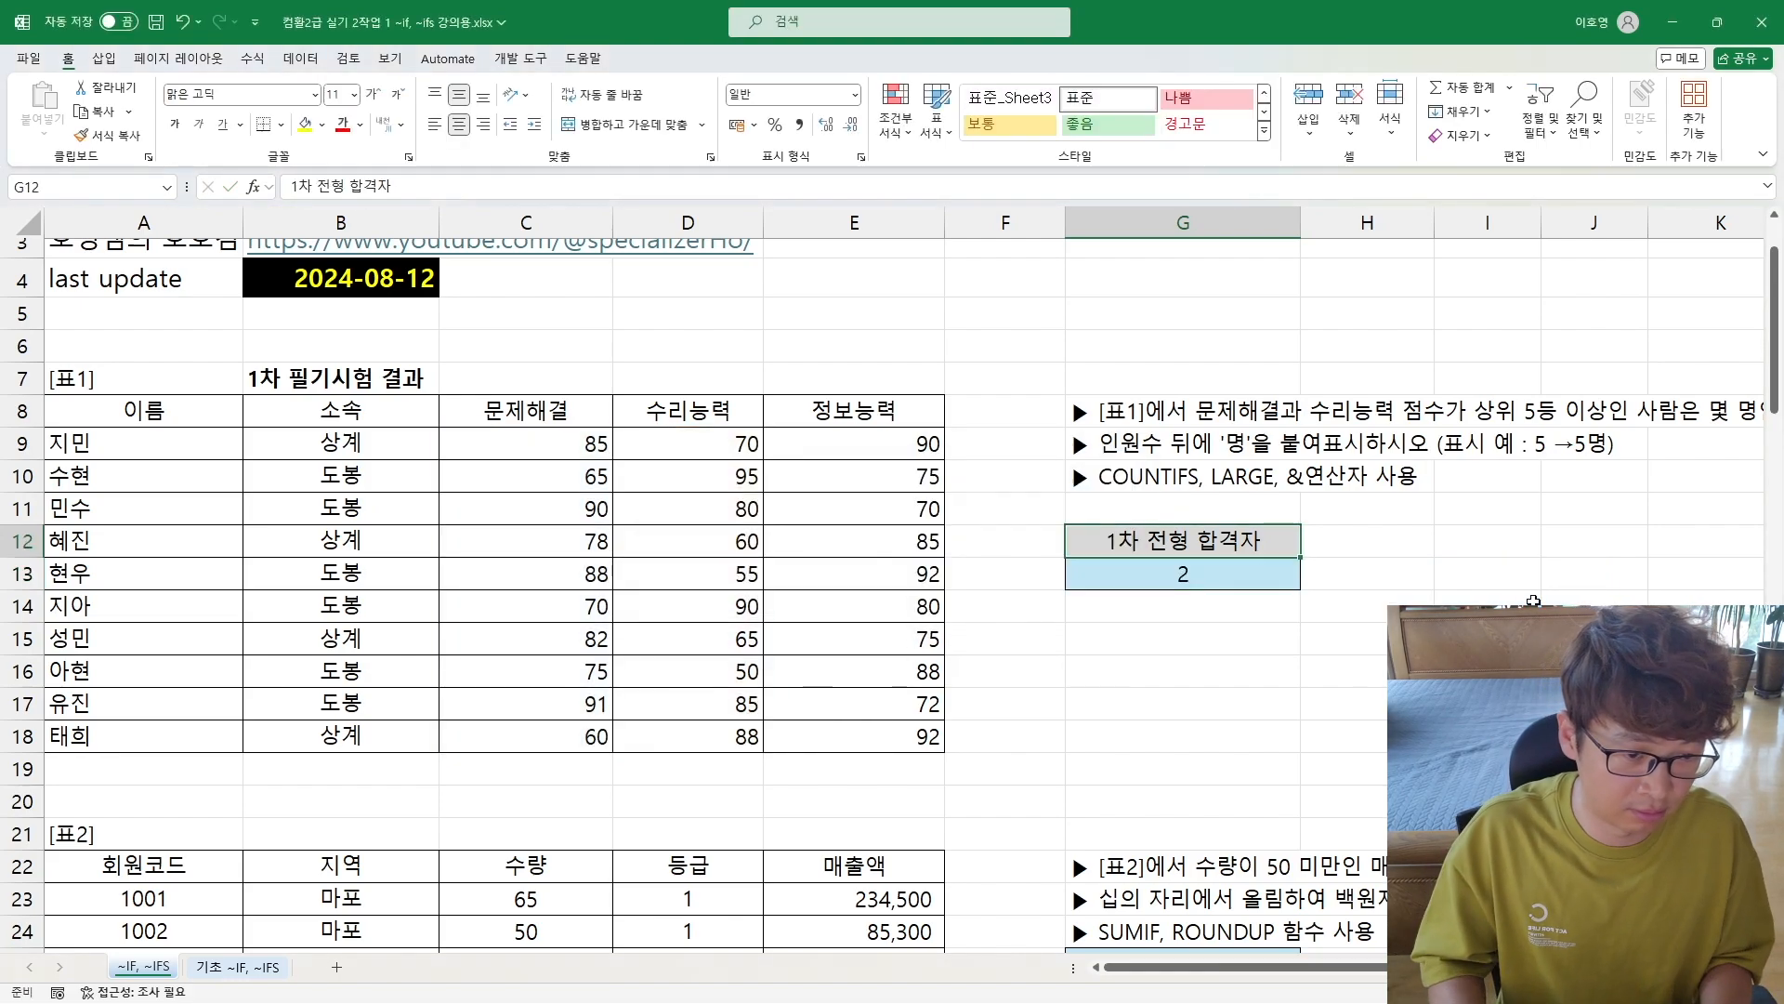
key("Down")
key("F2")
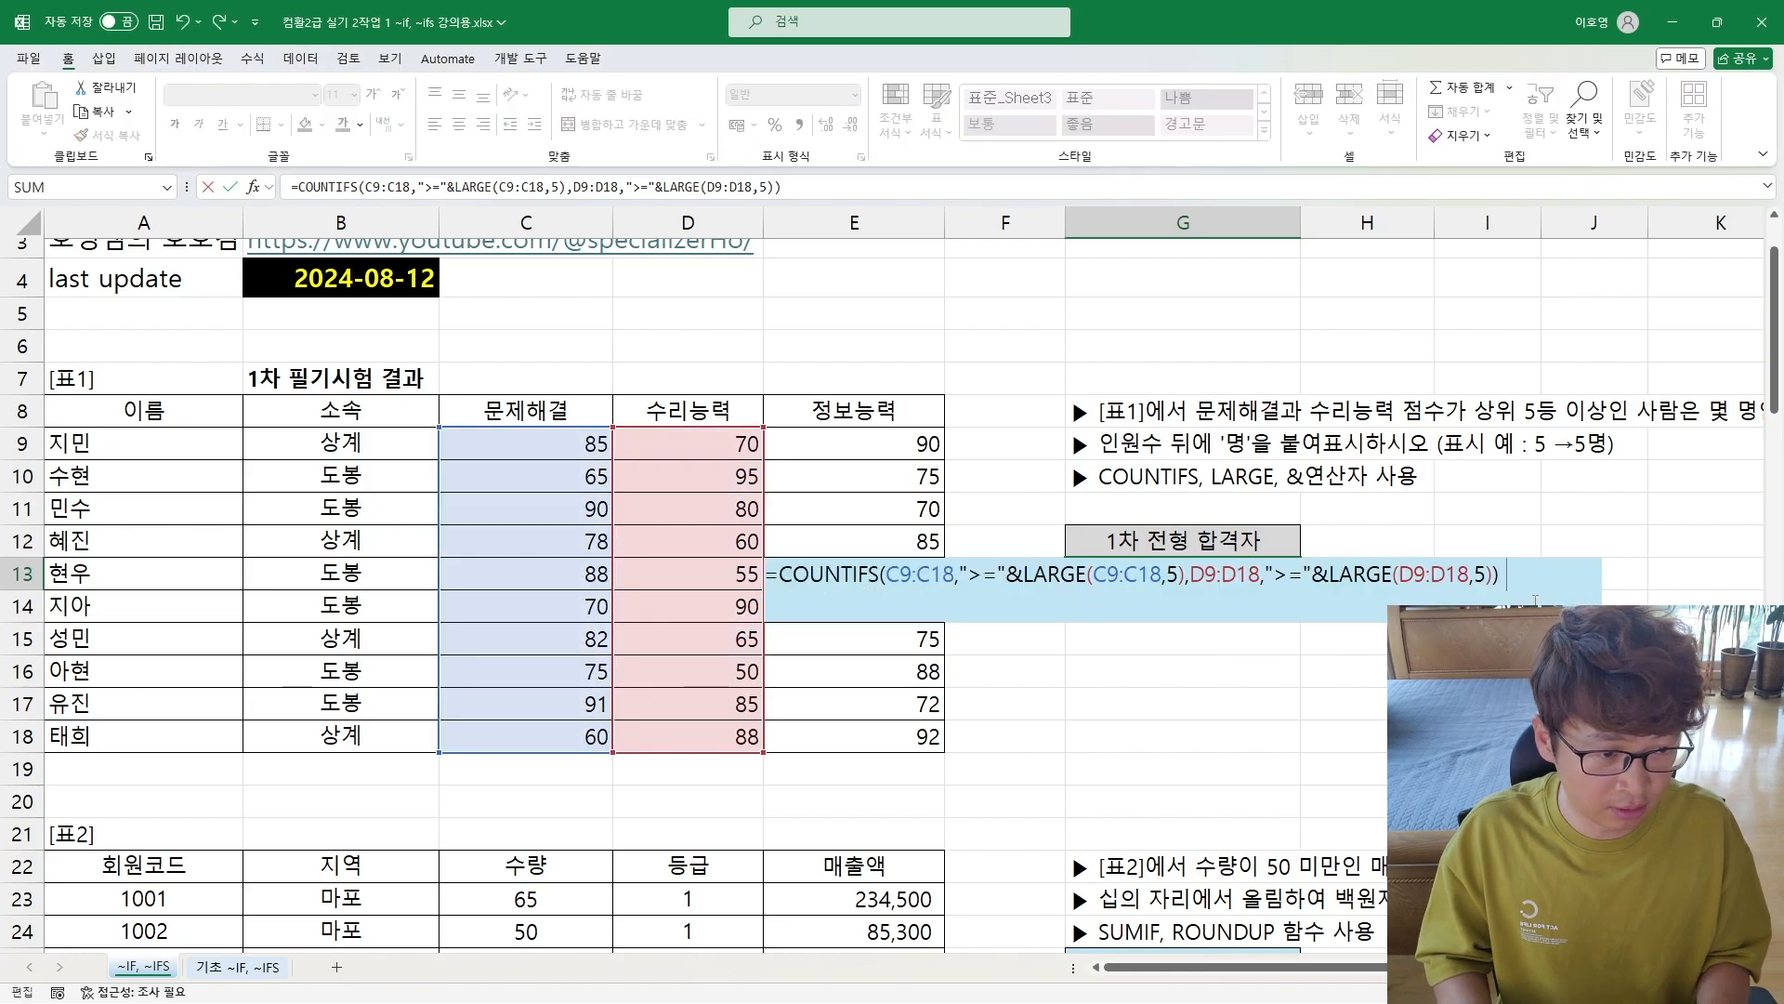
type("&")
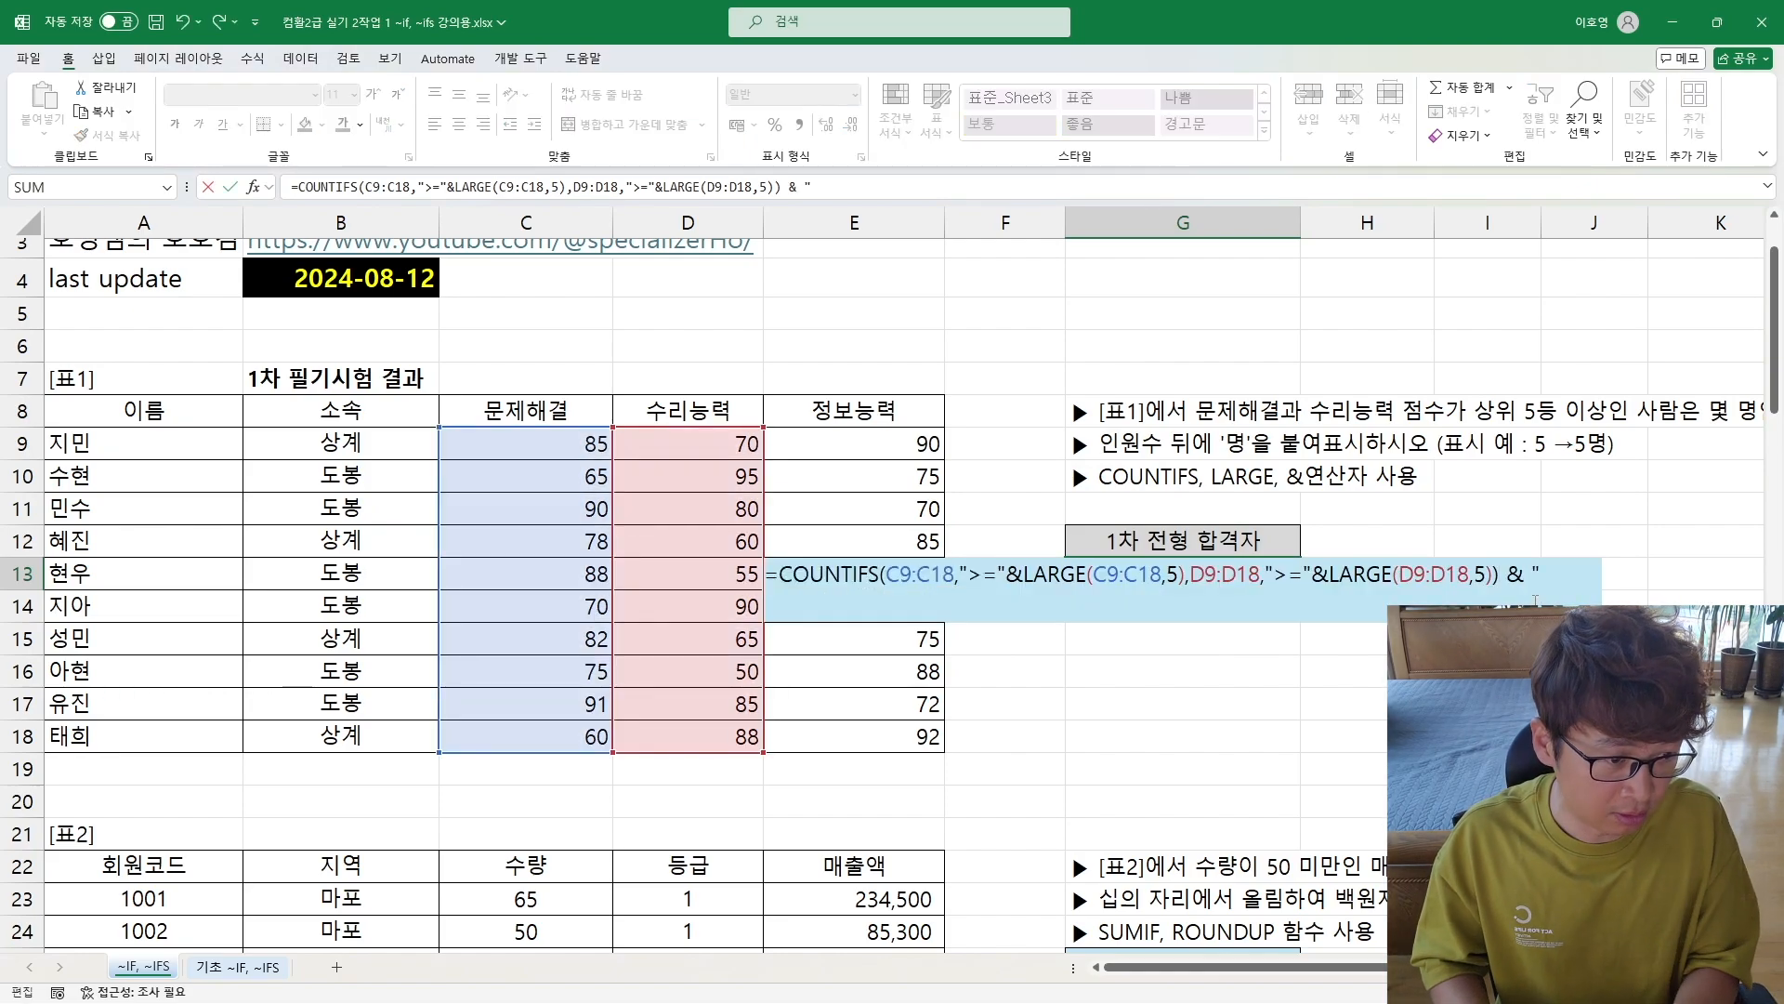
type(" \"명\"")
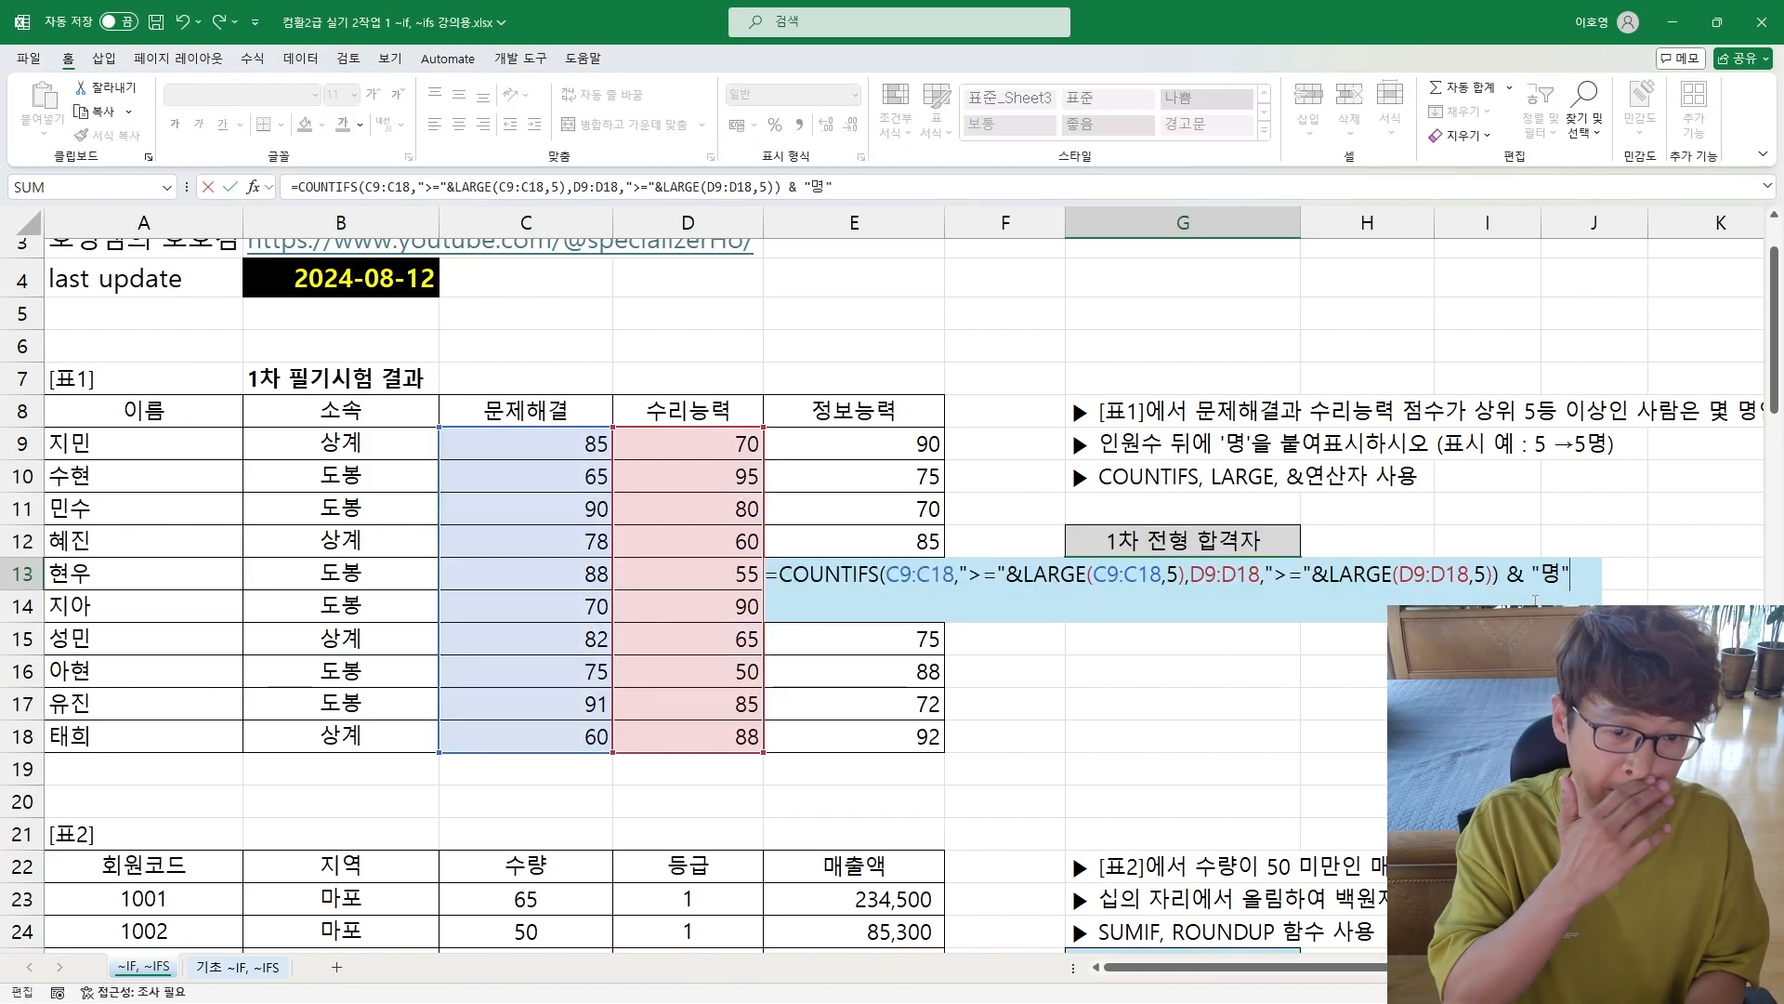
key("Return")
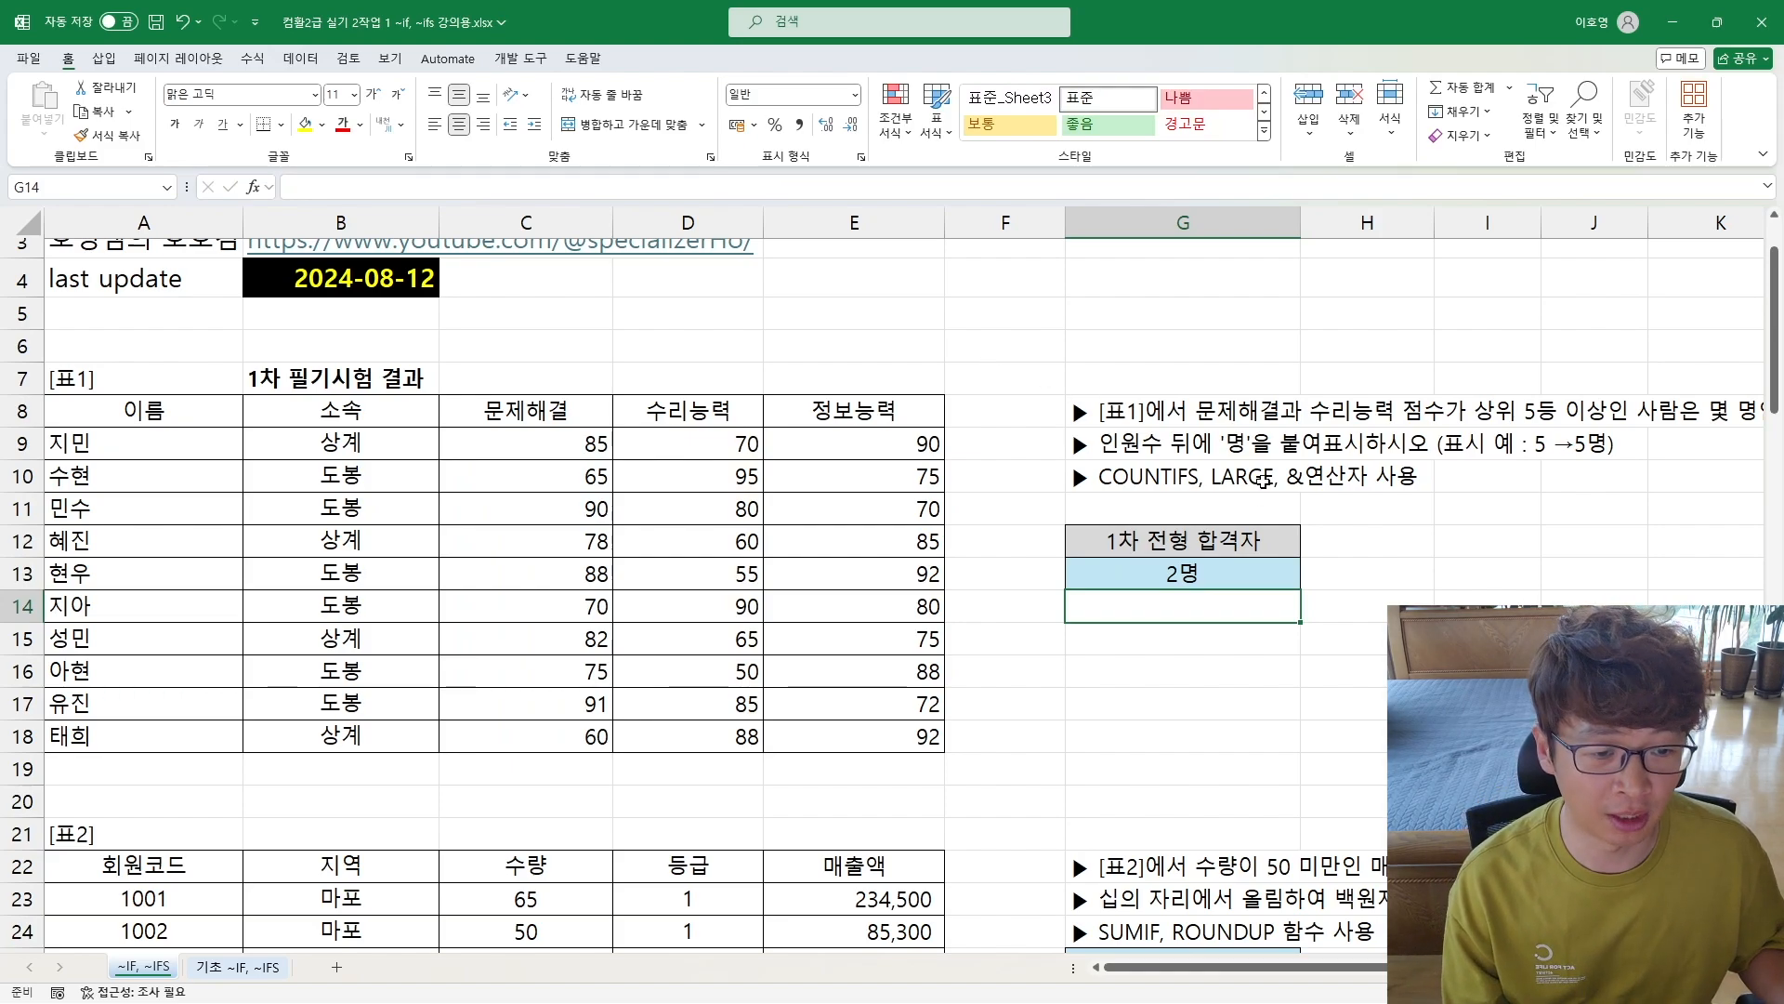
left_click(1187, 570)
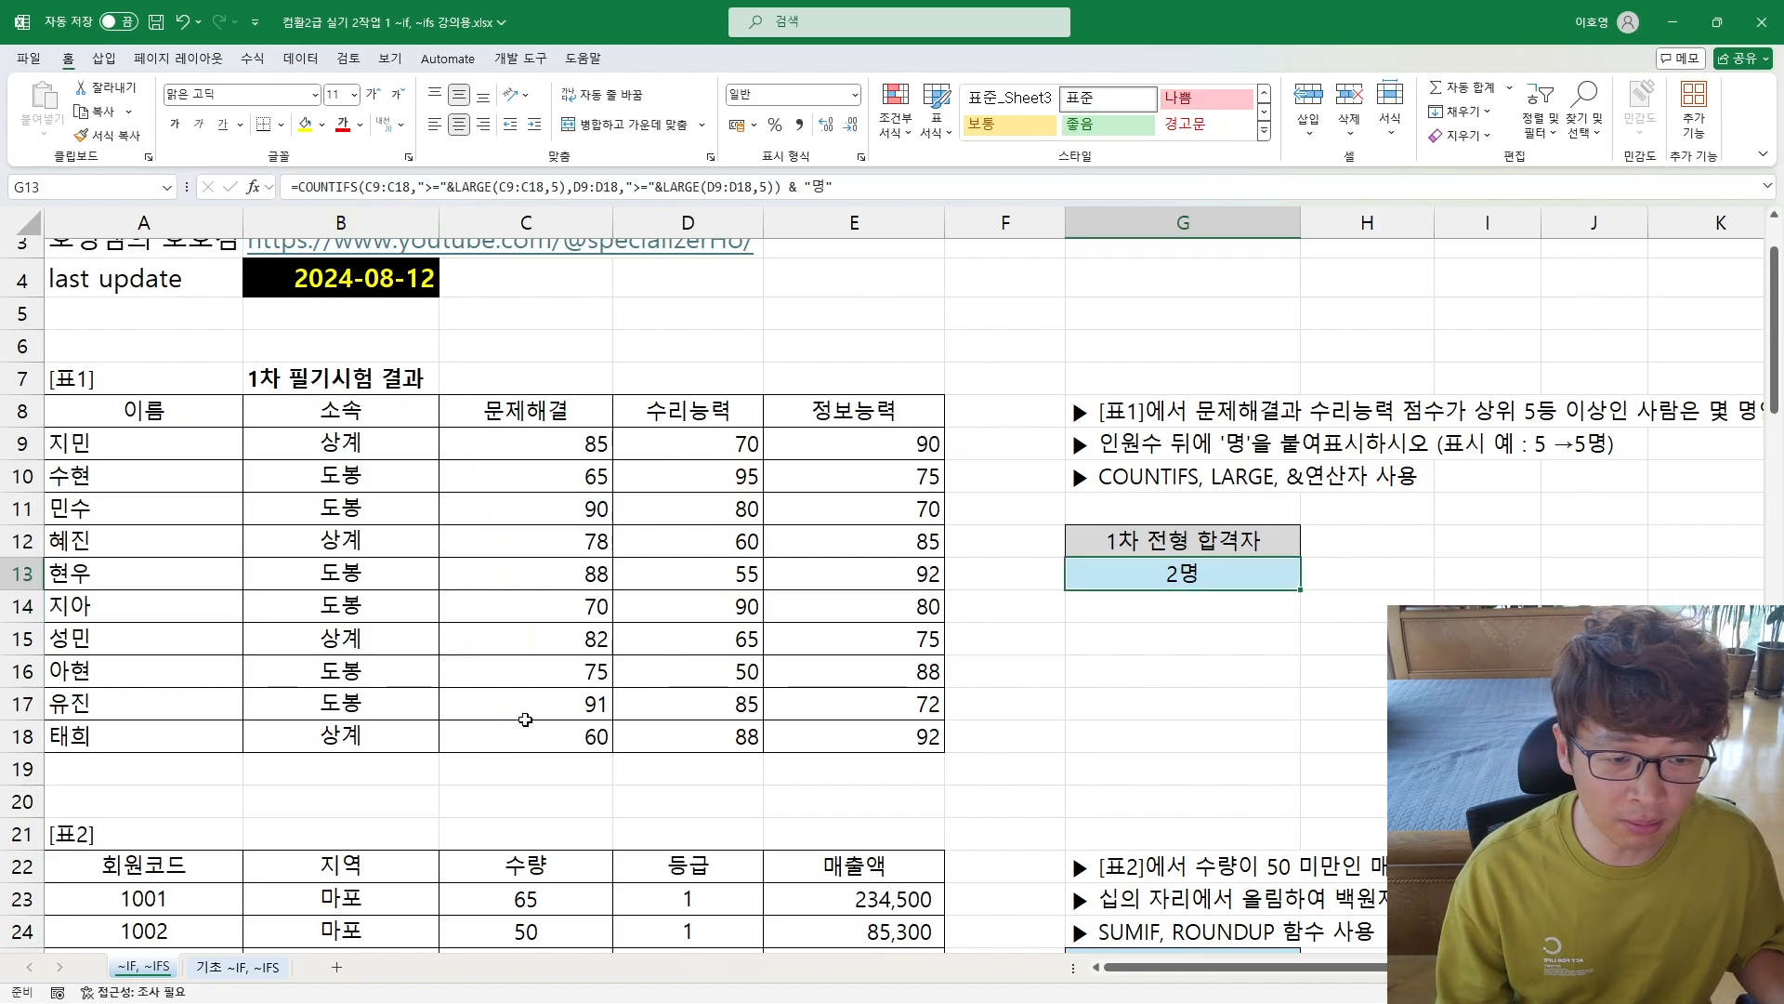
Step: Write a note in G15 starting with "조건을 적을때 & 와 다른 함수가"
left_click(1122, 633)
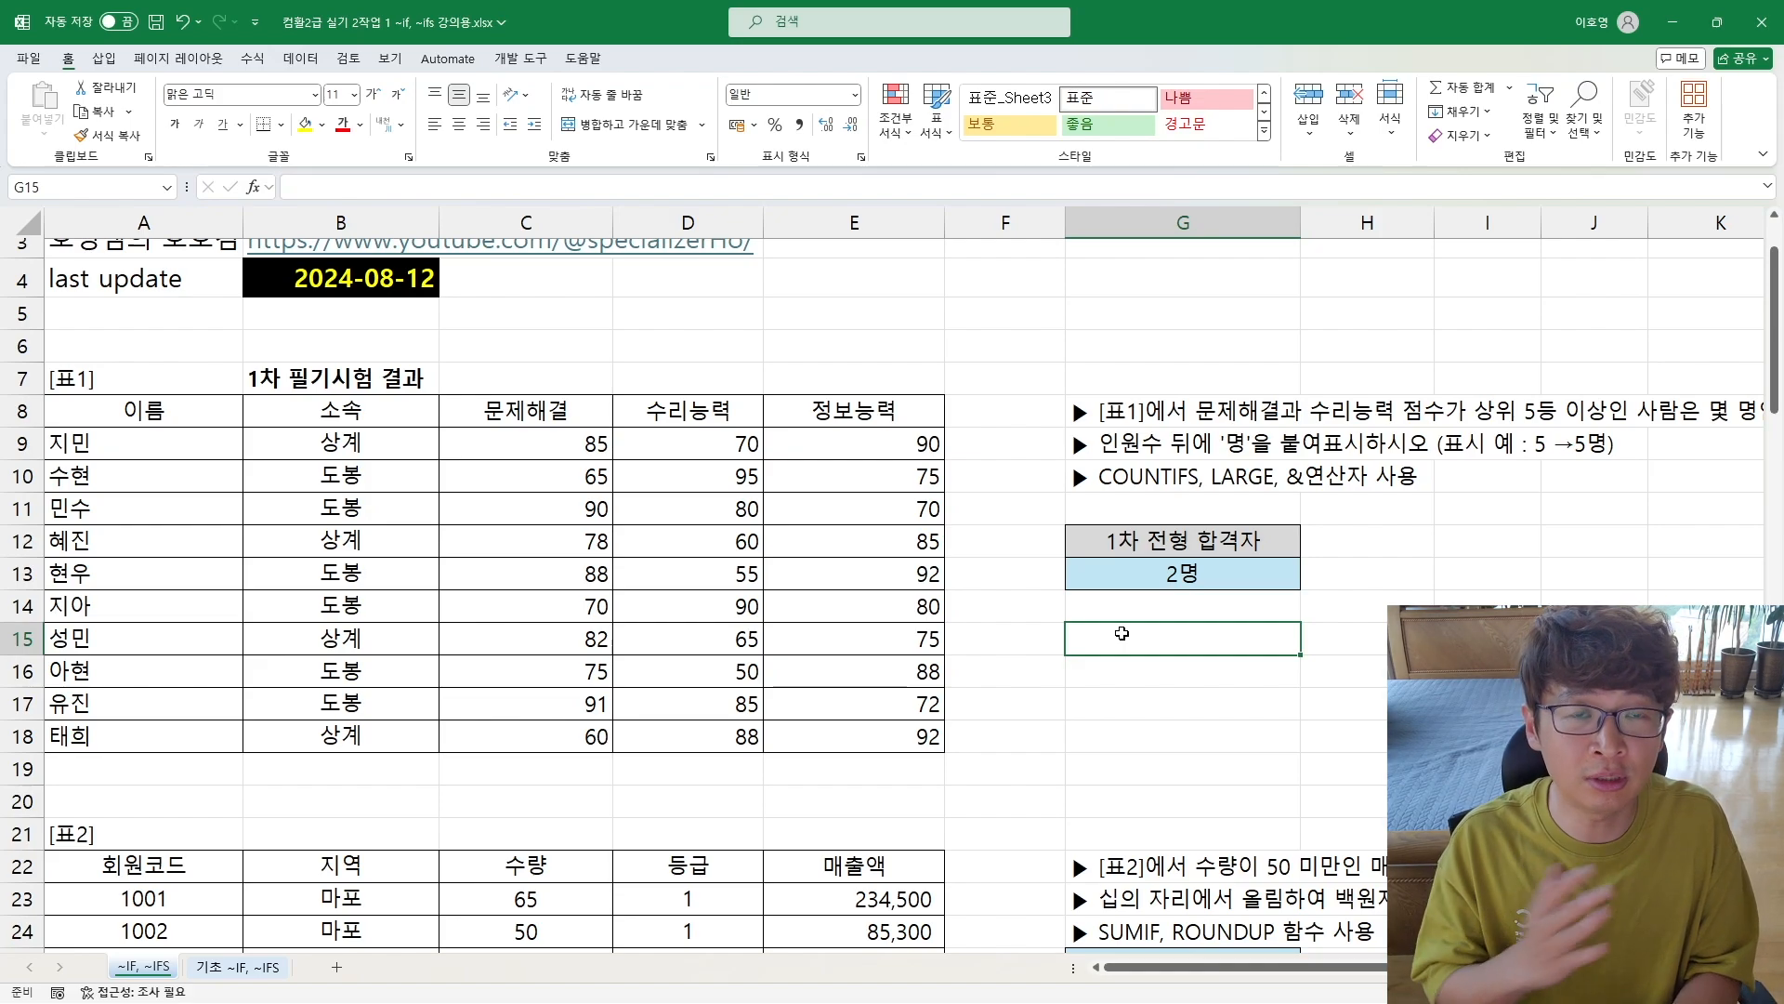
type("조건을 적으")
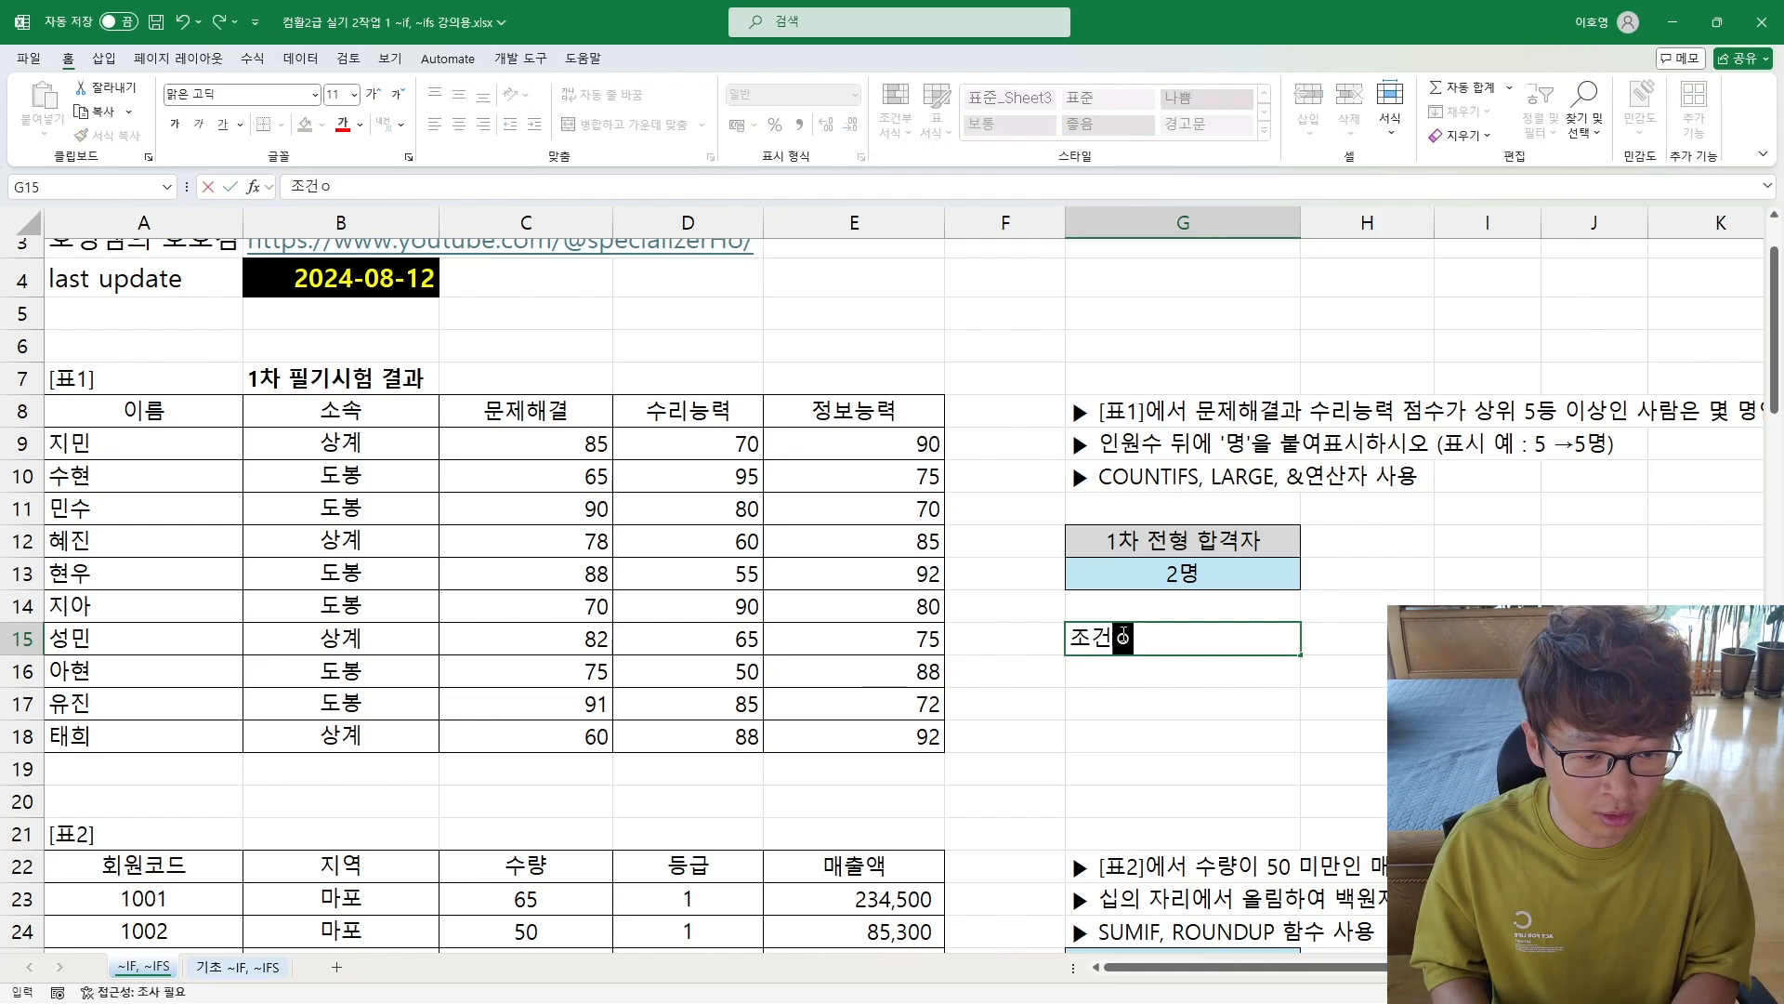
type("을때 ")
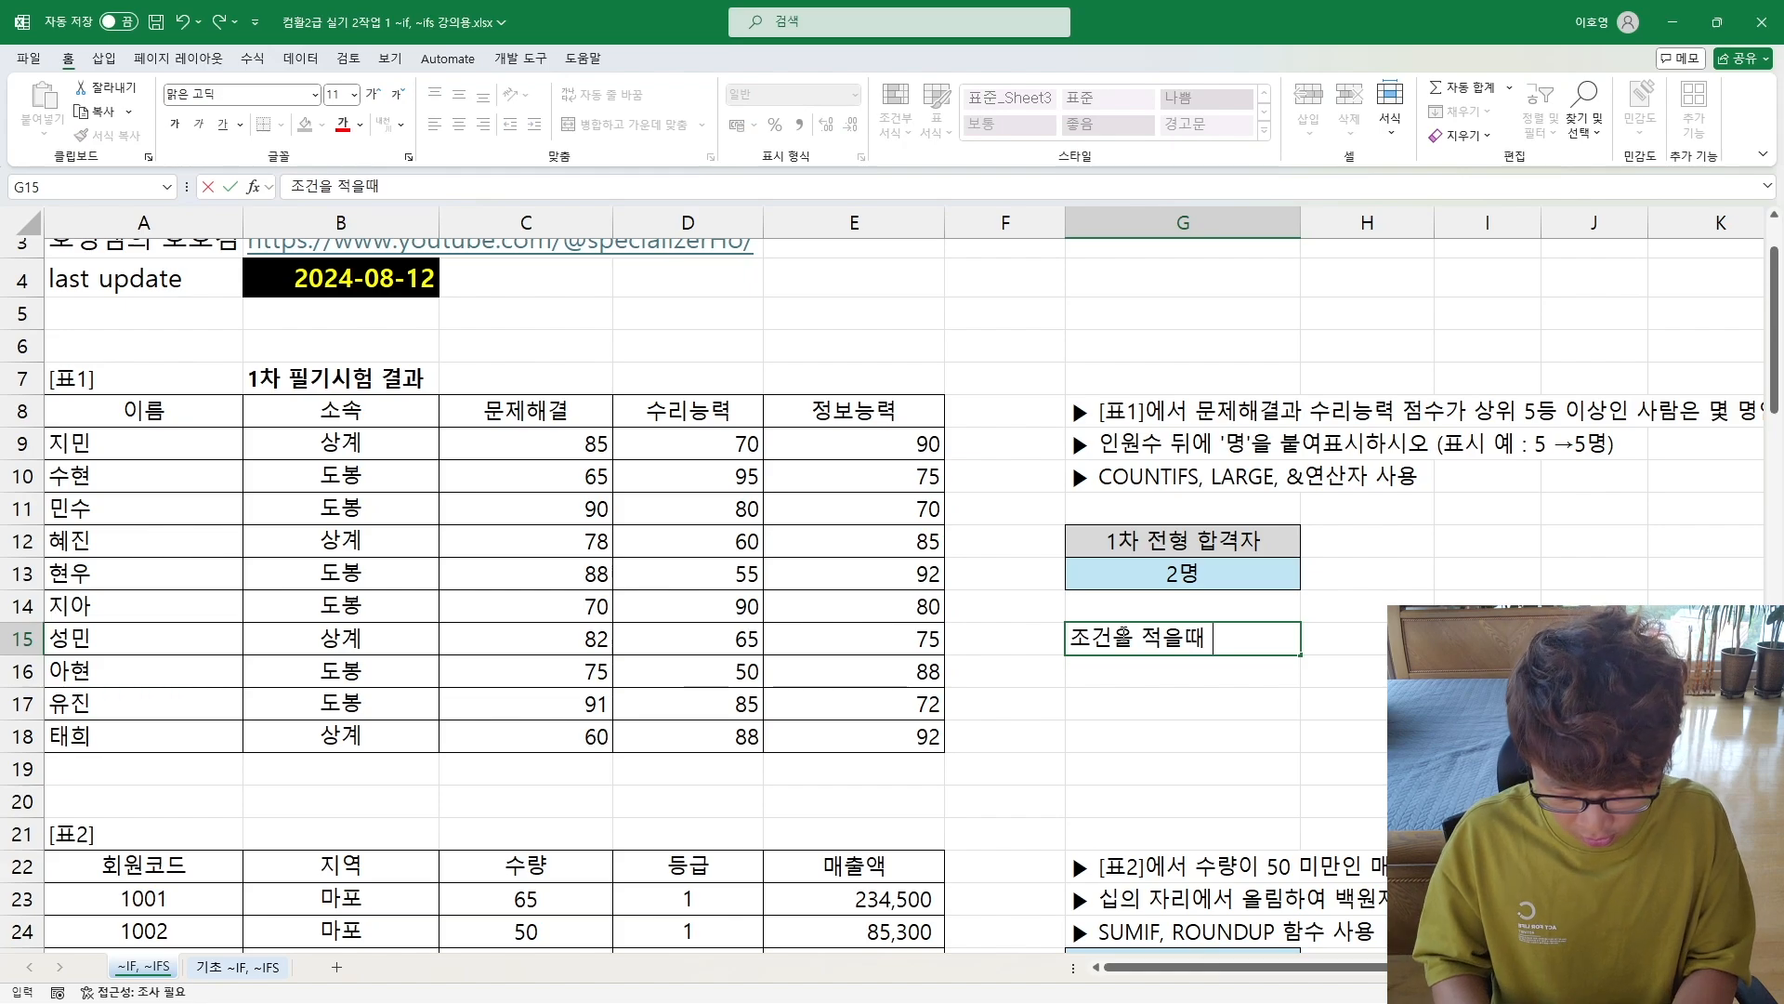
type("& ")
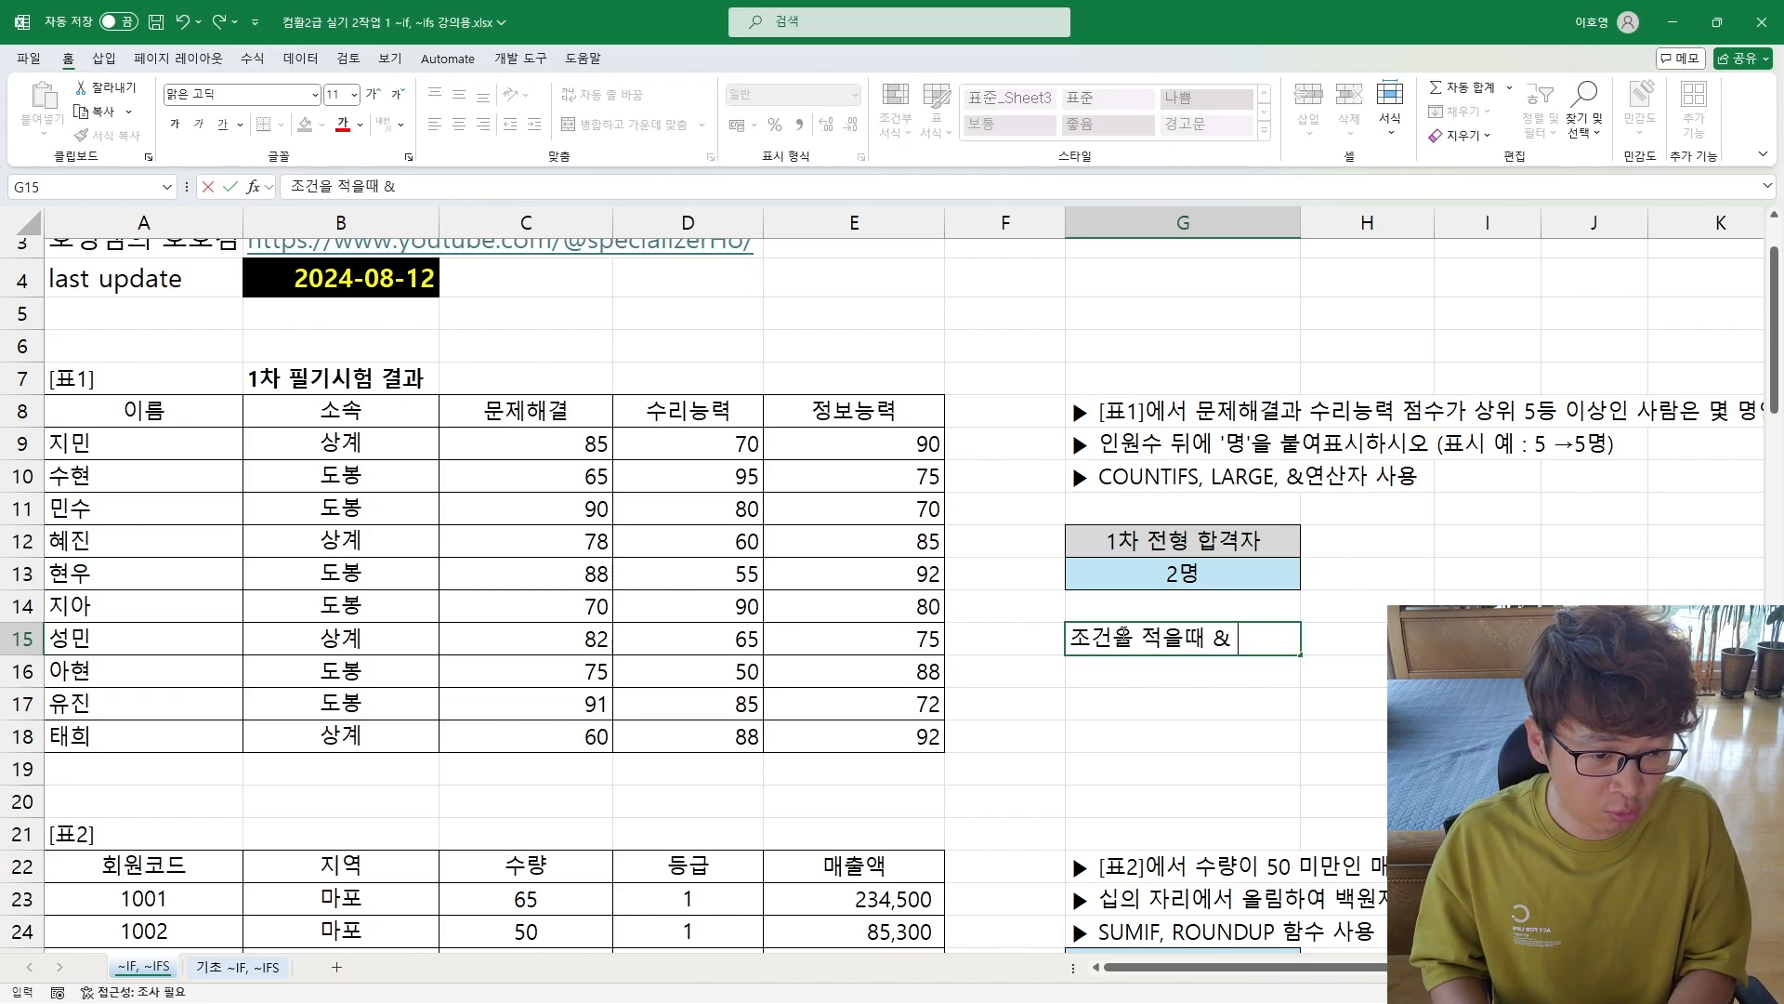
type("와 다른 함")
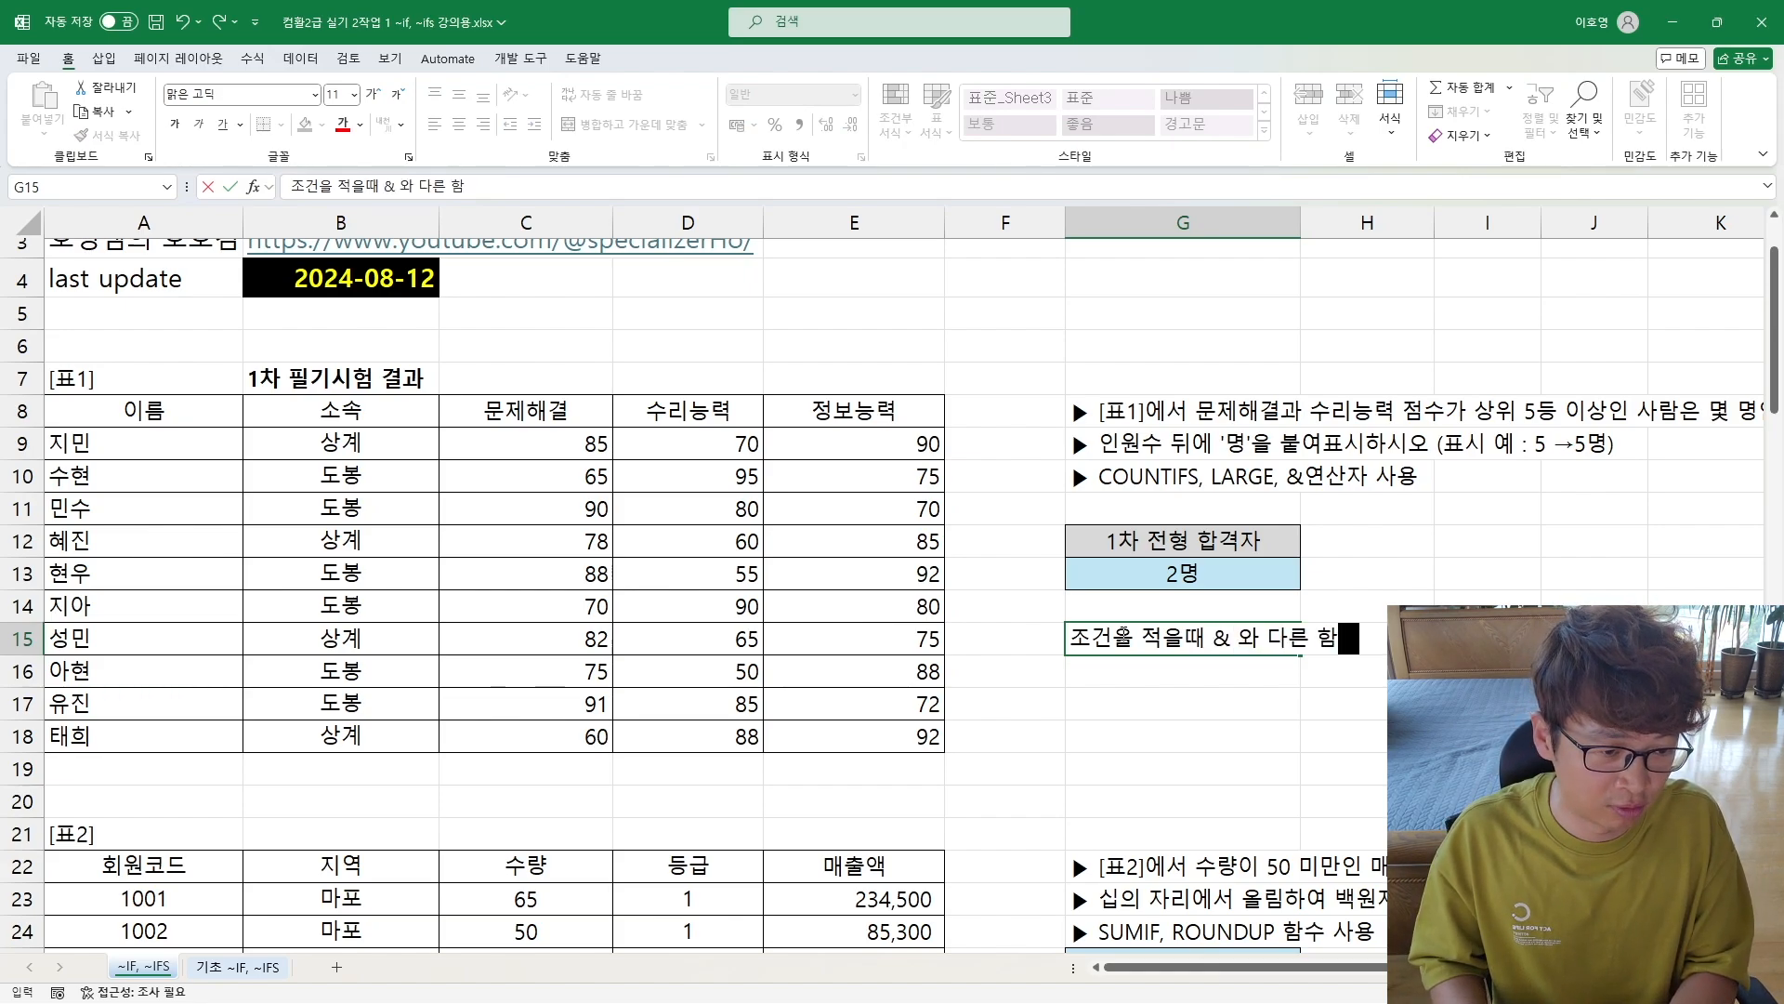
type("수가 사용가능")
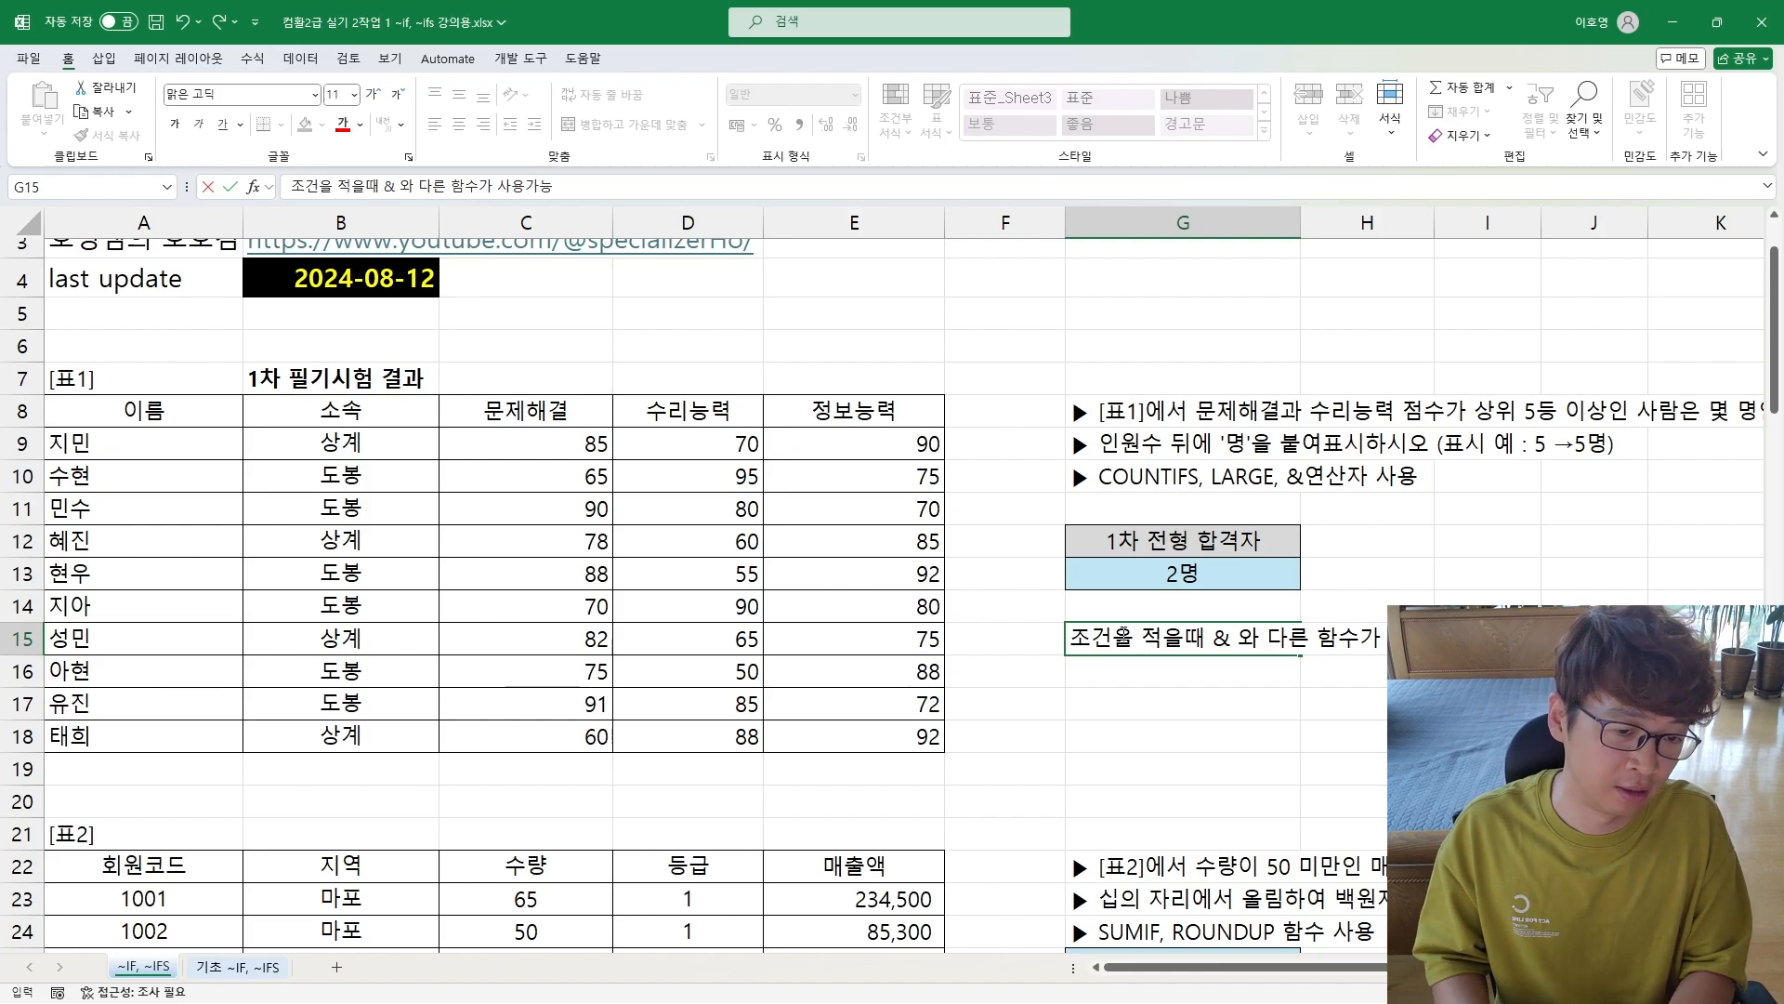
key("Return")
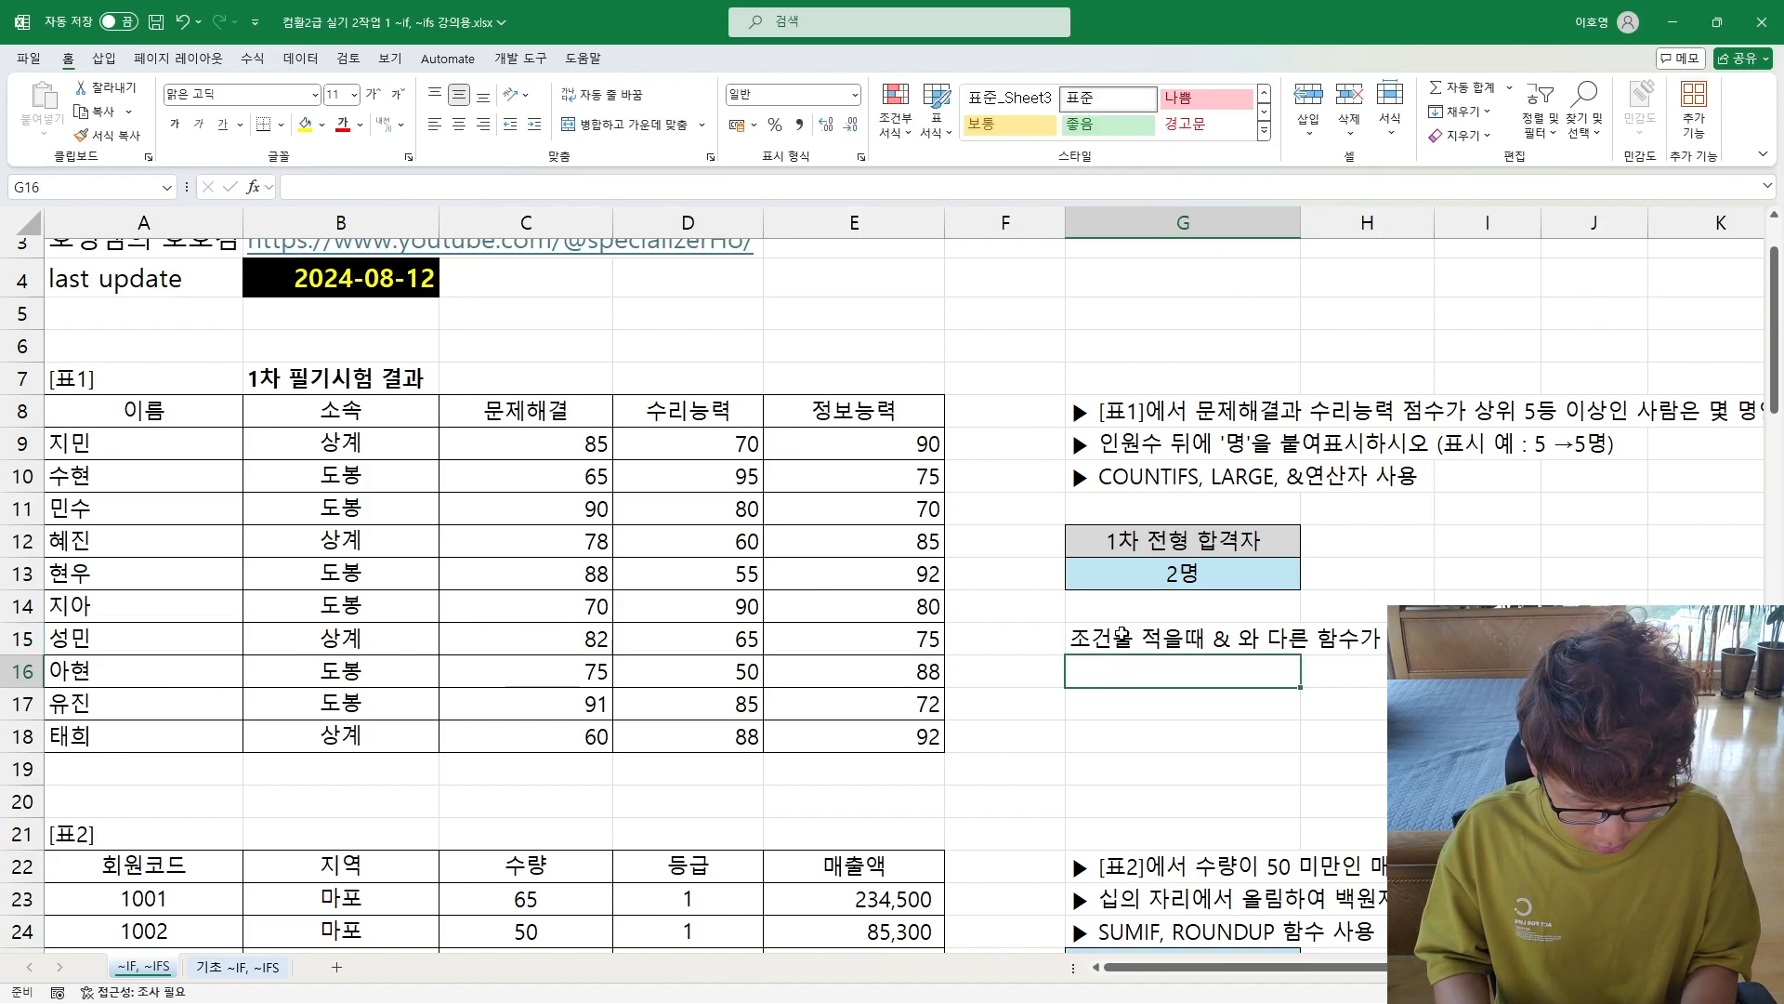
Step: Enter the start of an example criterion, ">=" & large(, as text in G16 below the note
type("\">=")
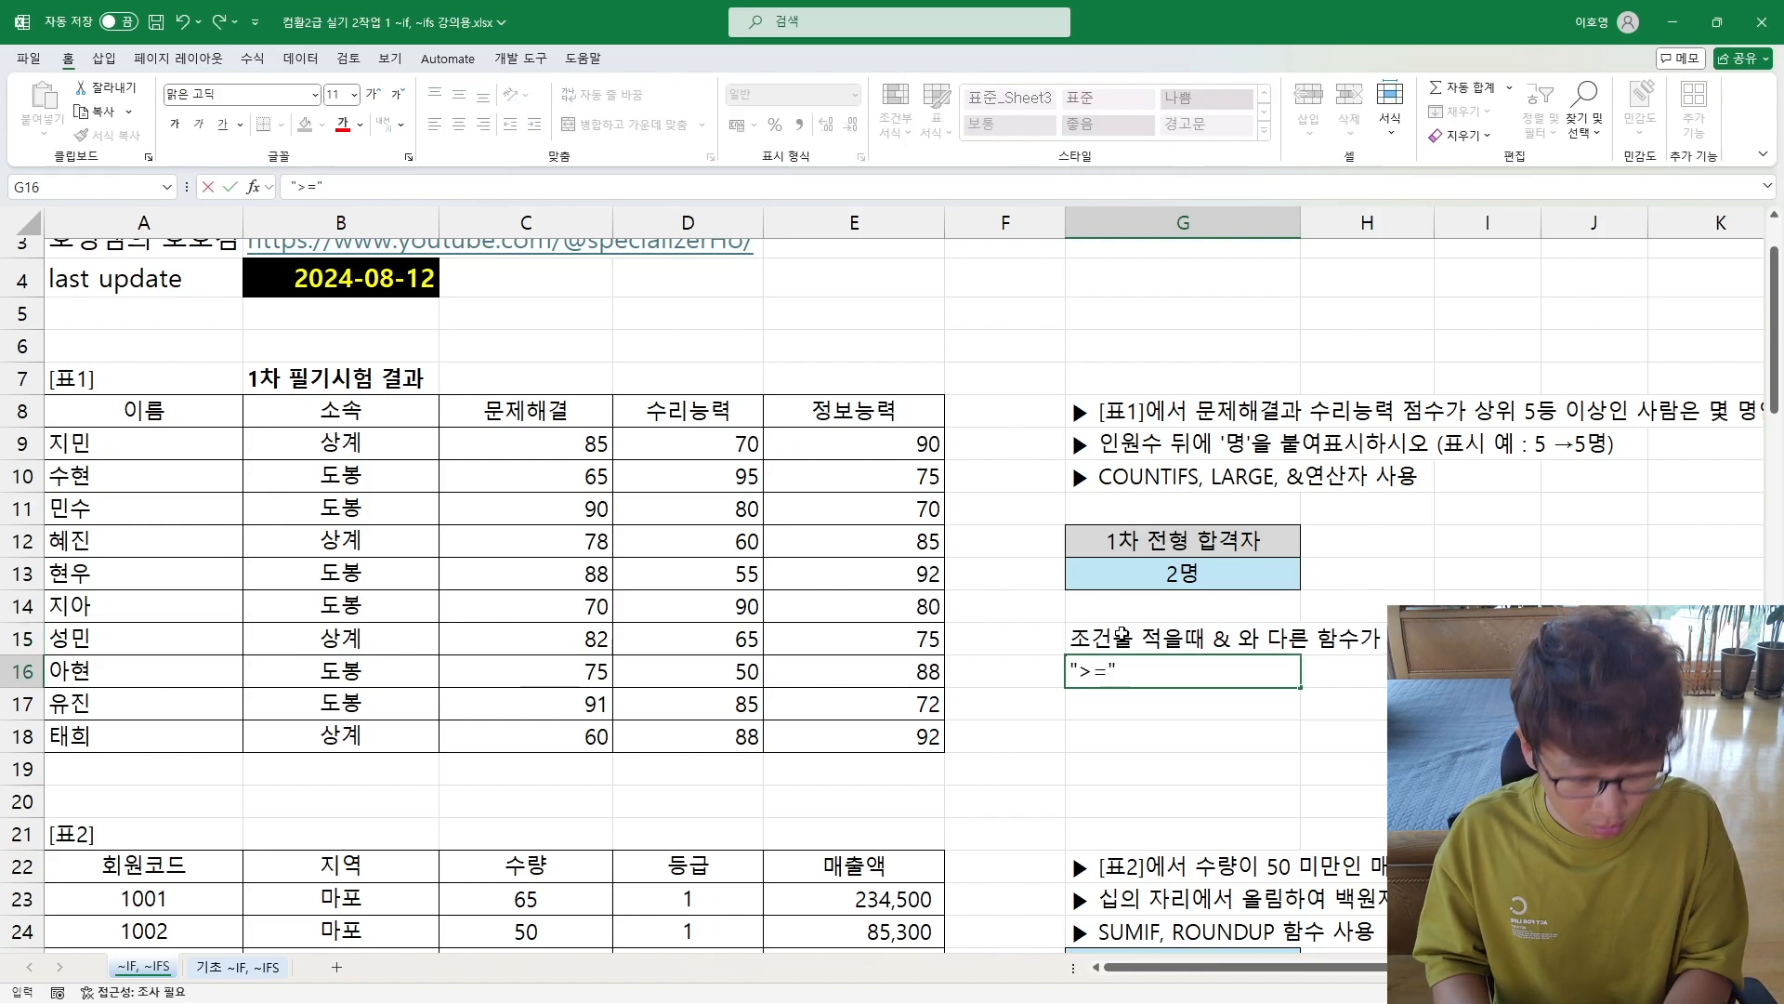
type("\" & ㅣㅁㄱㅎ")
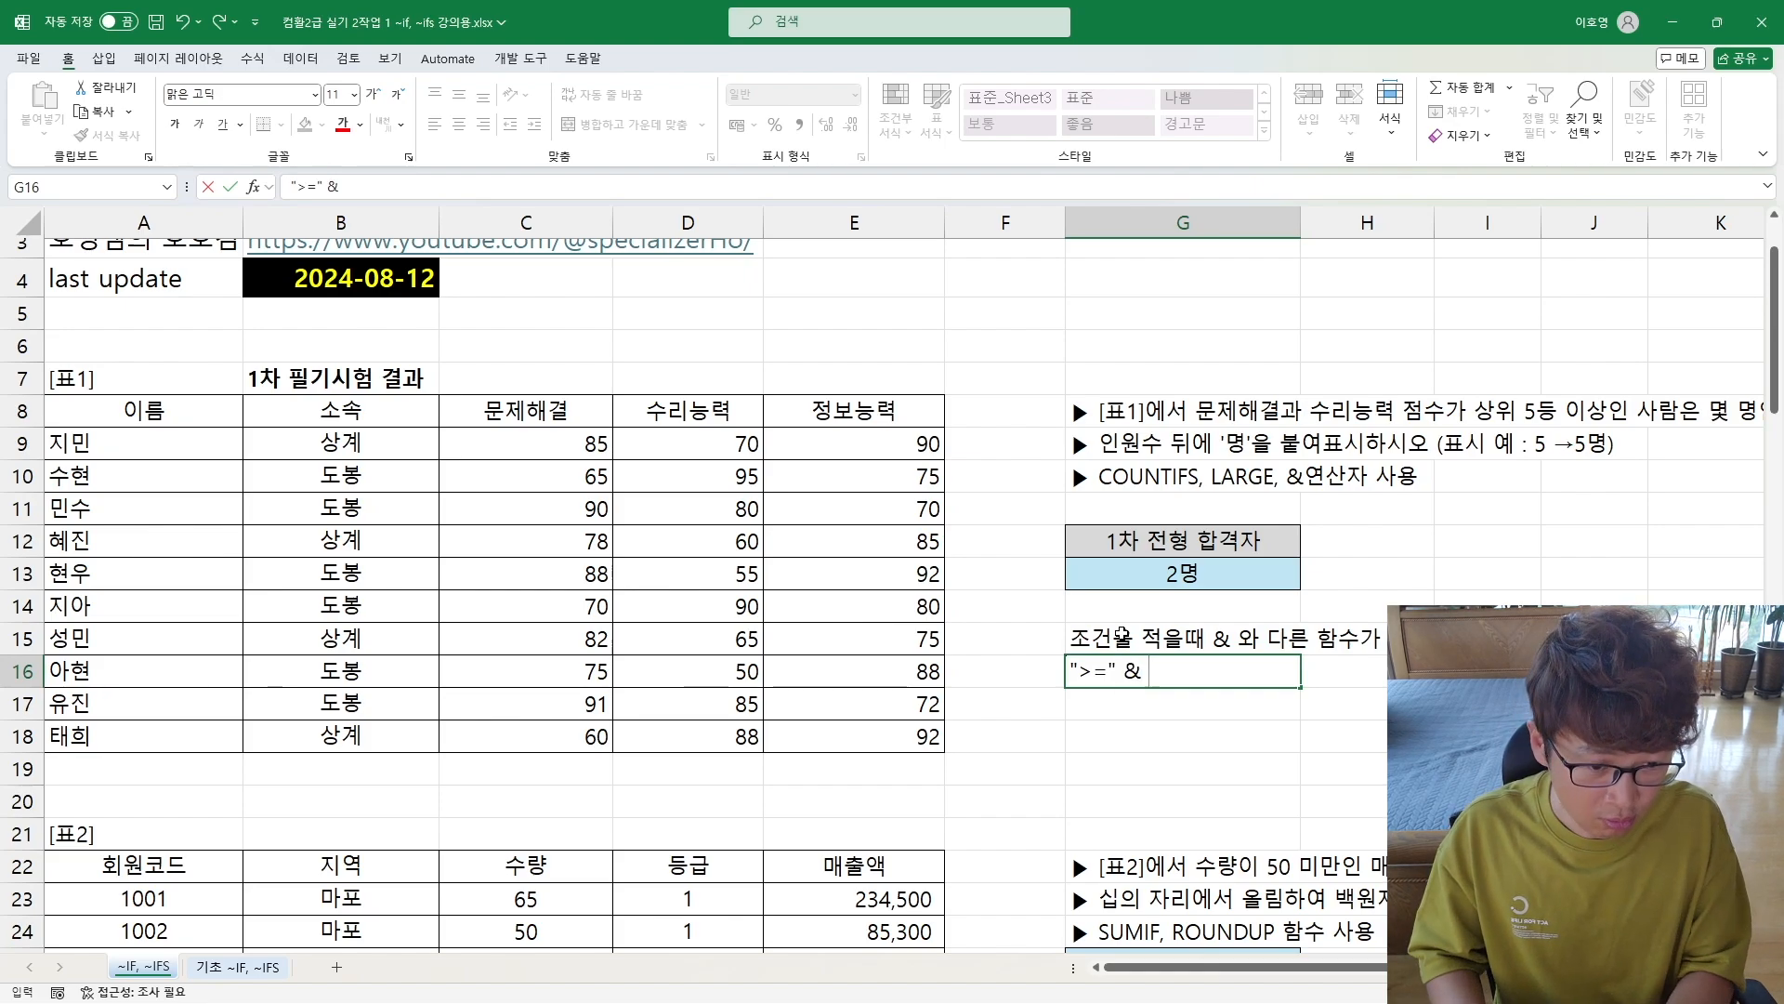
key("BackSpace")
key("BackSpace")
key("BackSpace")
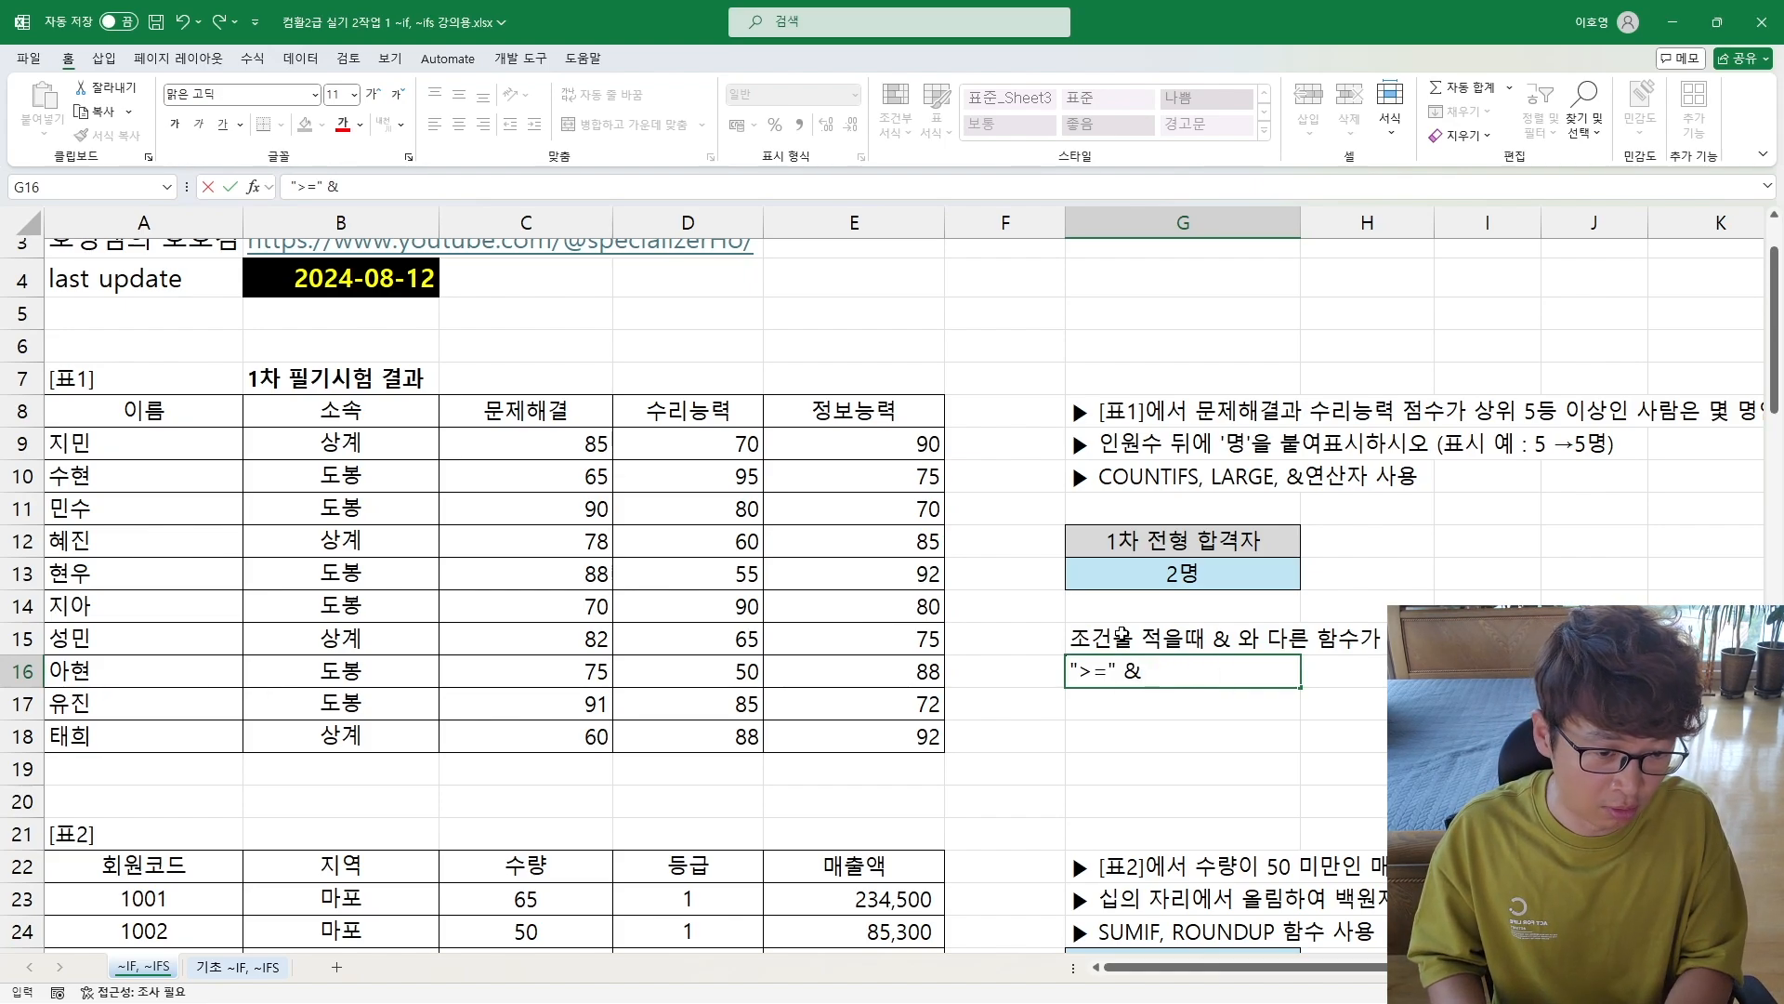
type("large*(*")
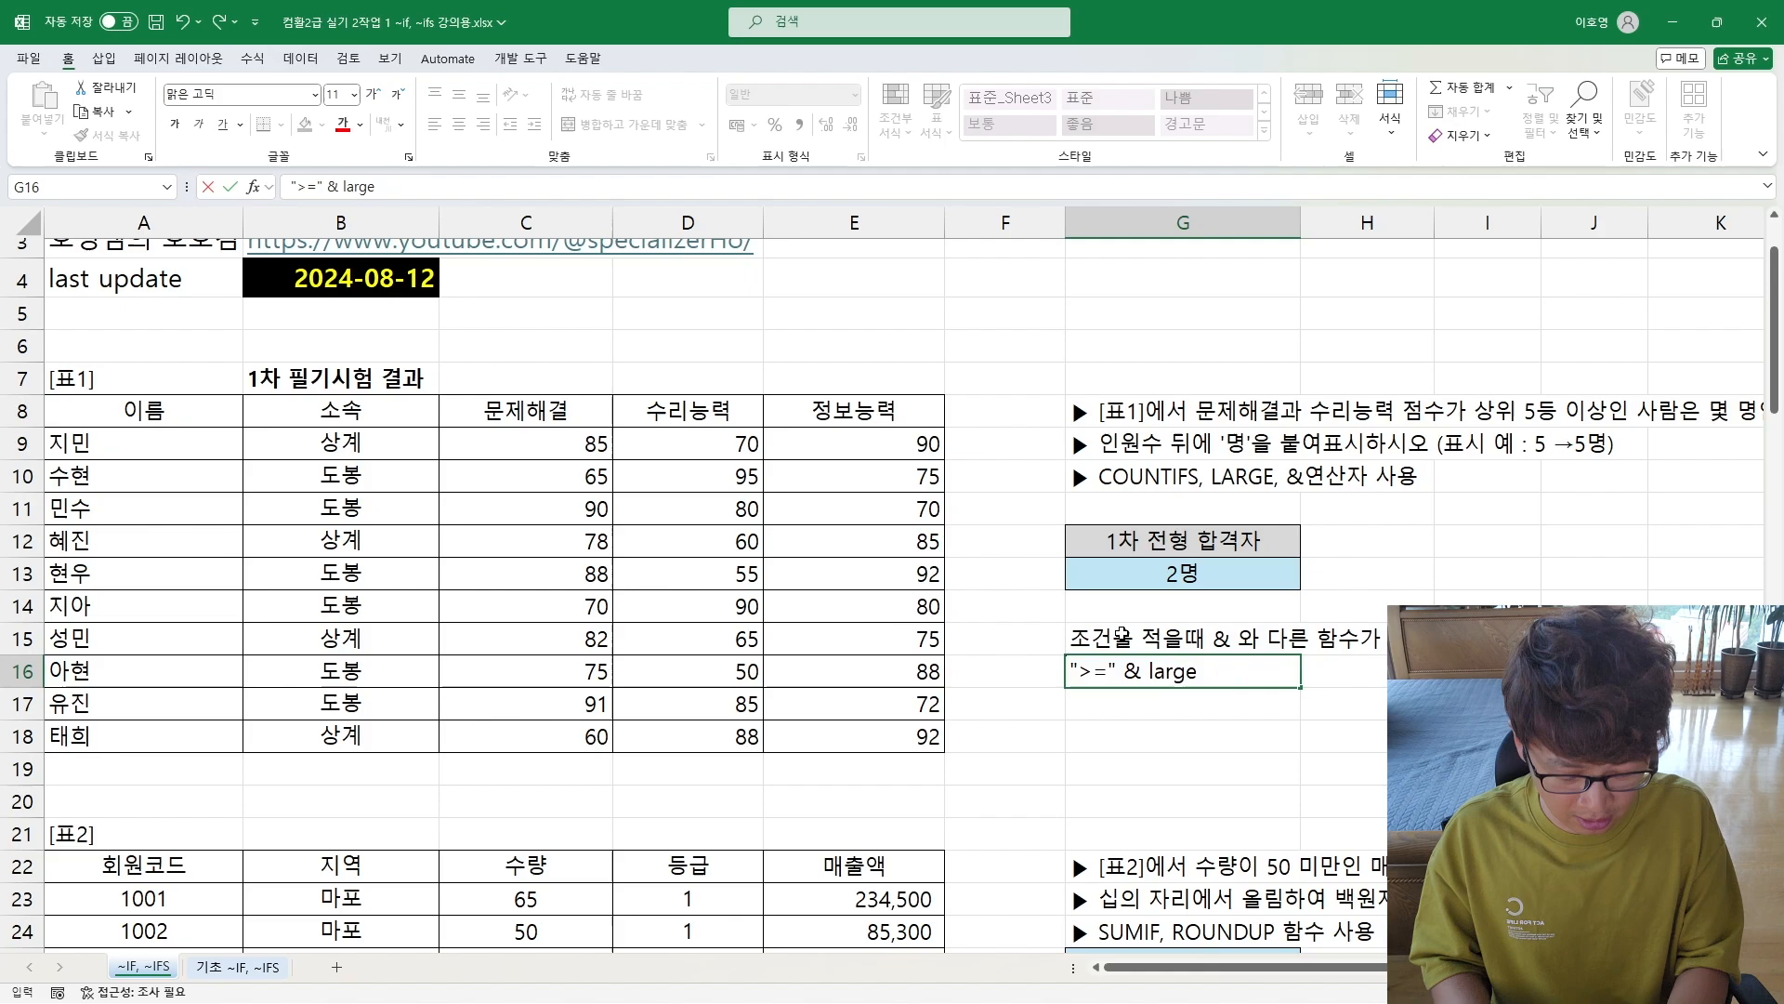
key("BackSpace")
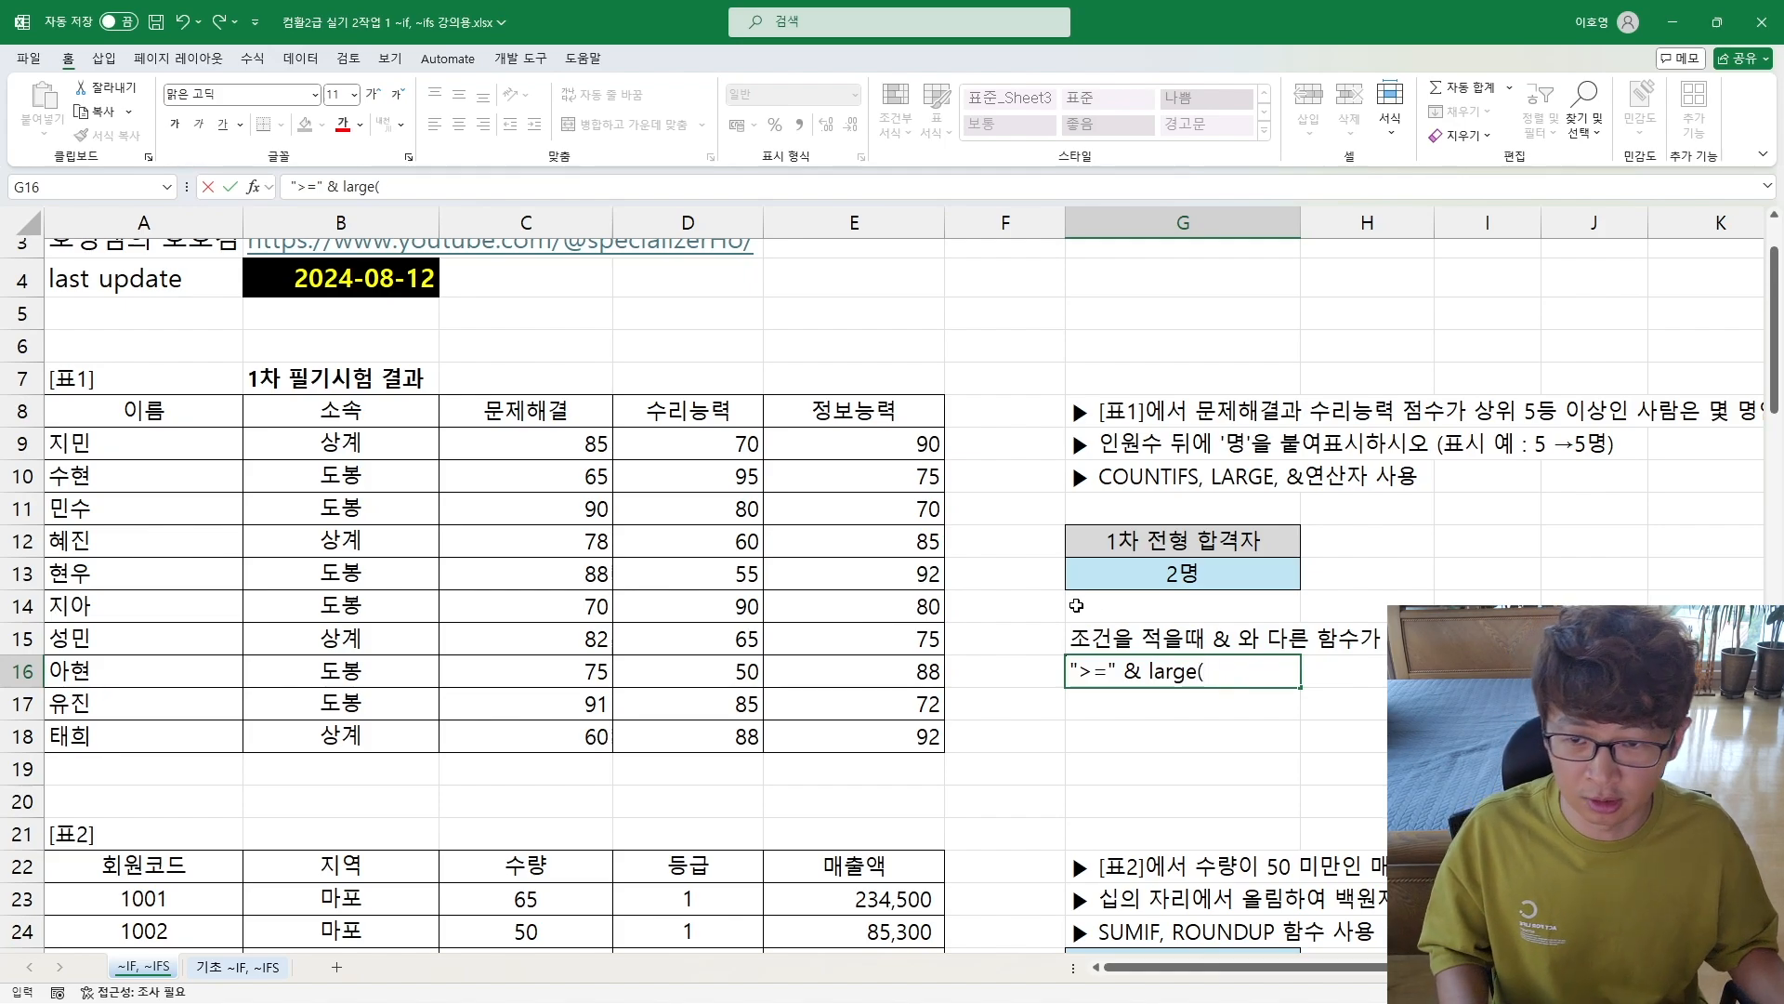
left_click(498, 443)
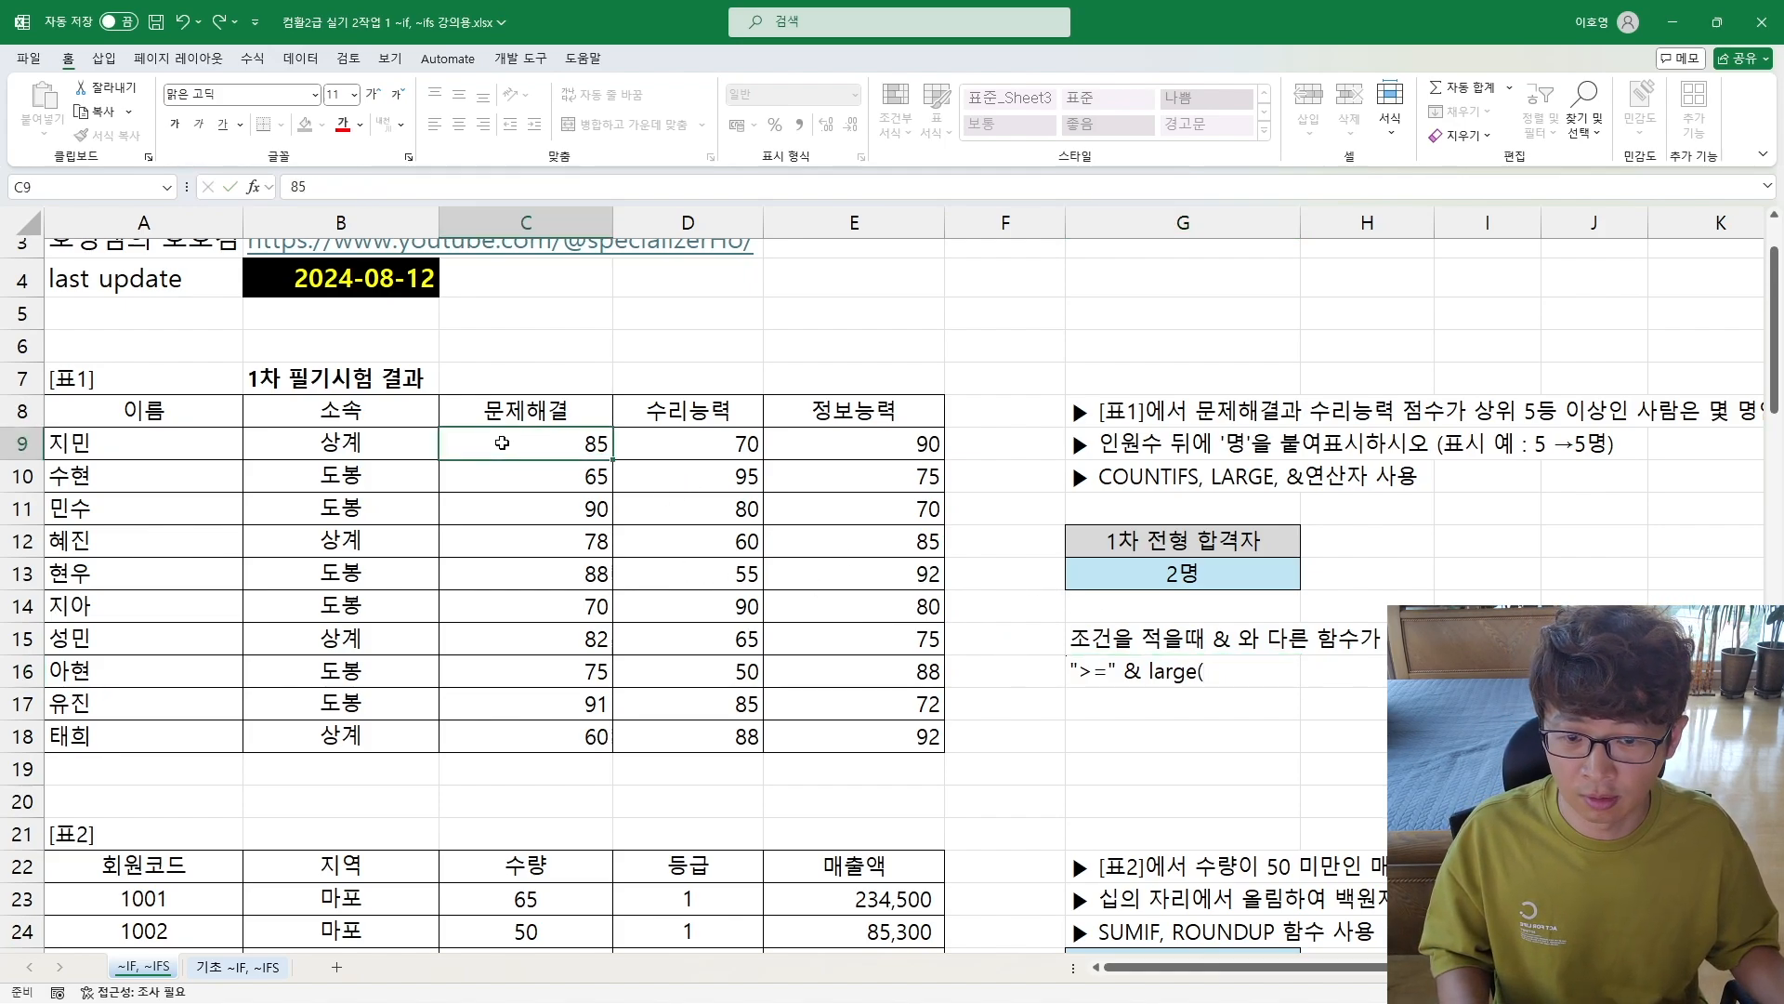
Step: Complete the example text in G16 with a space and closing parenthesis, giving ">=" & large( )
left_click(1172, 669)
double_click(1173, 669)
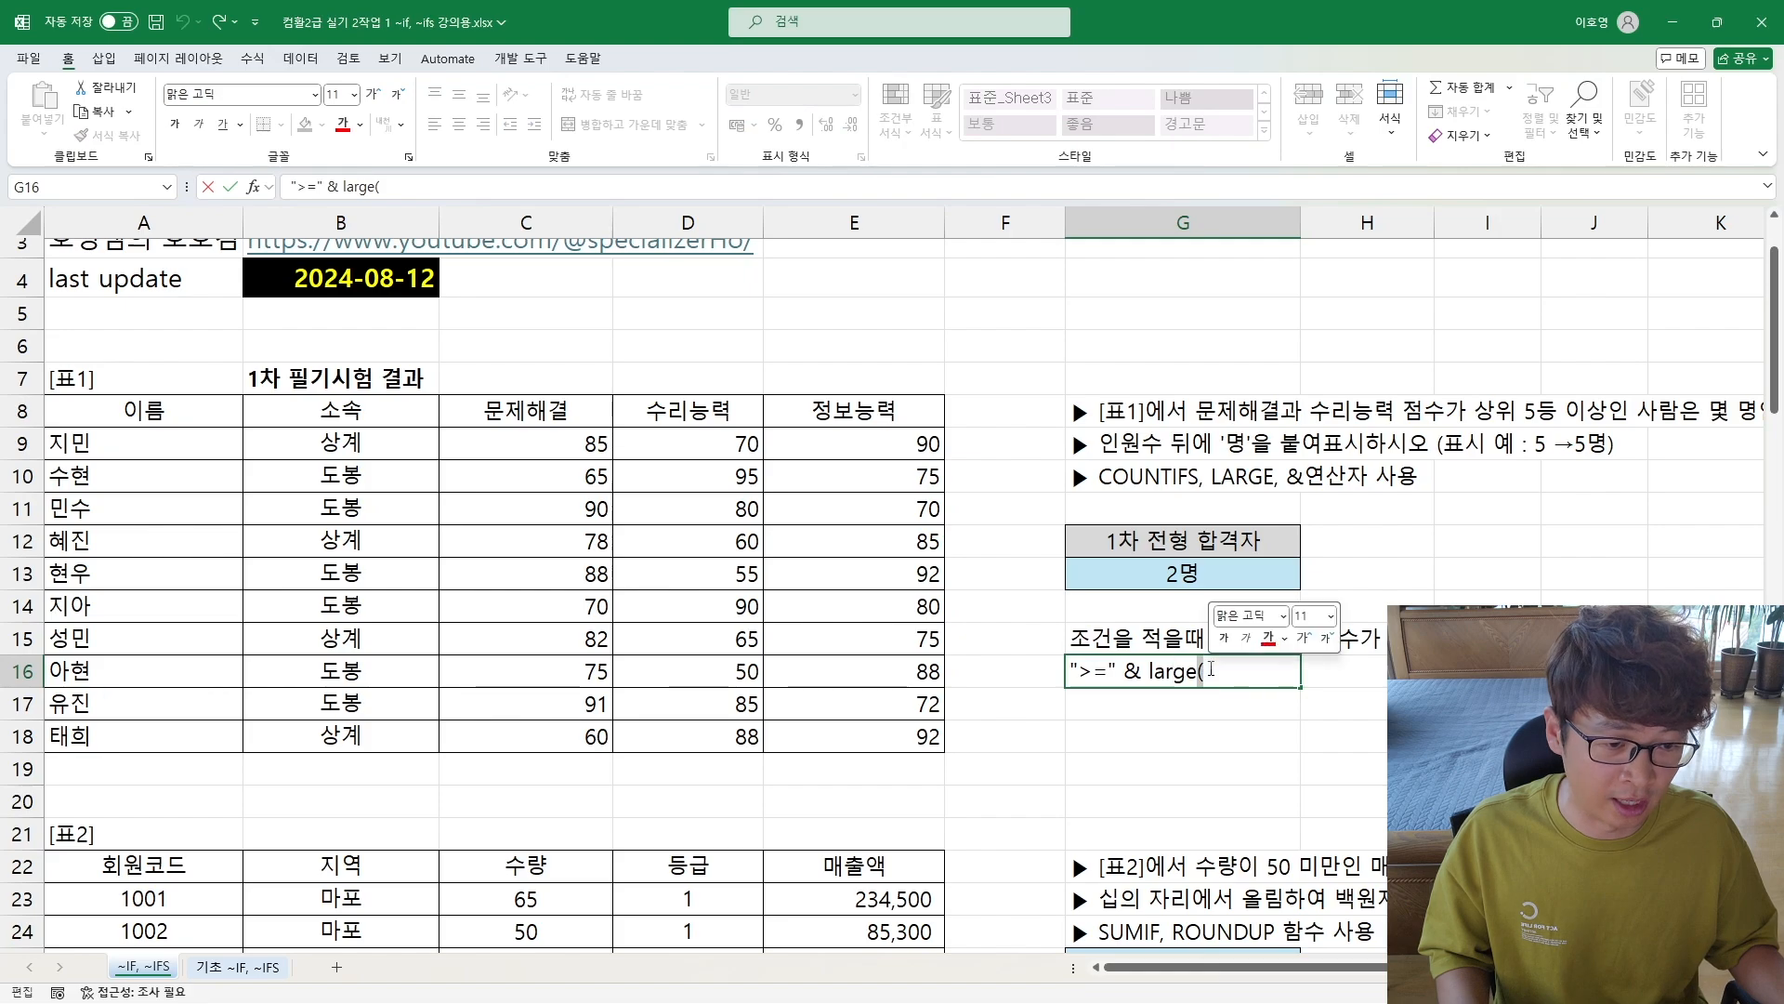
left_click(1106, 671)
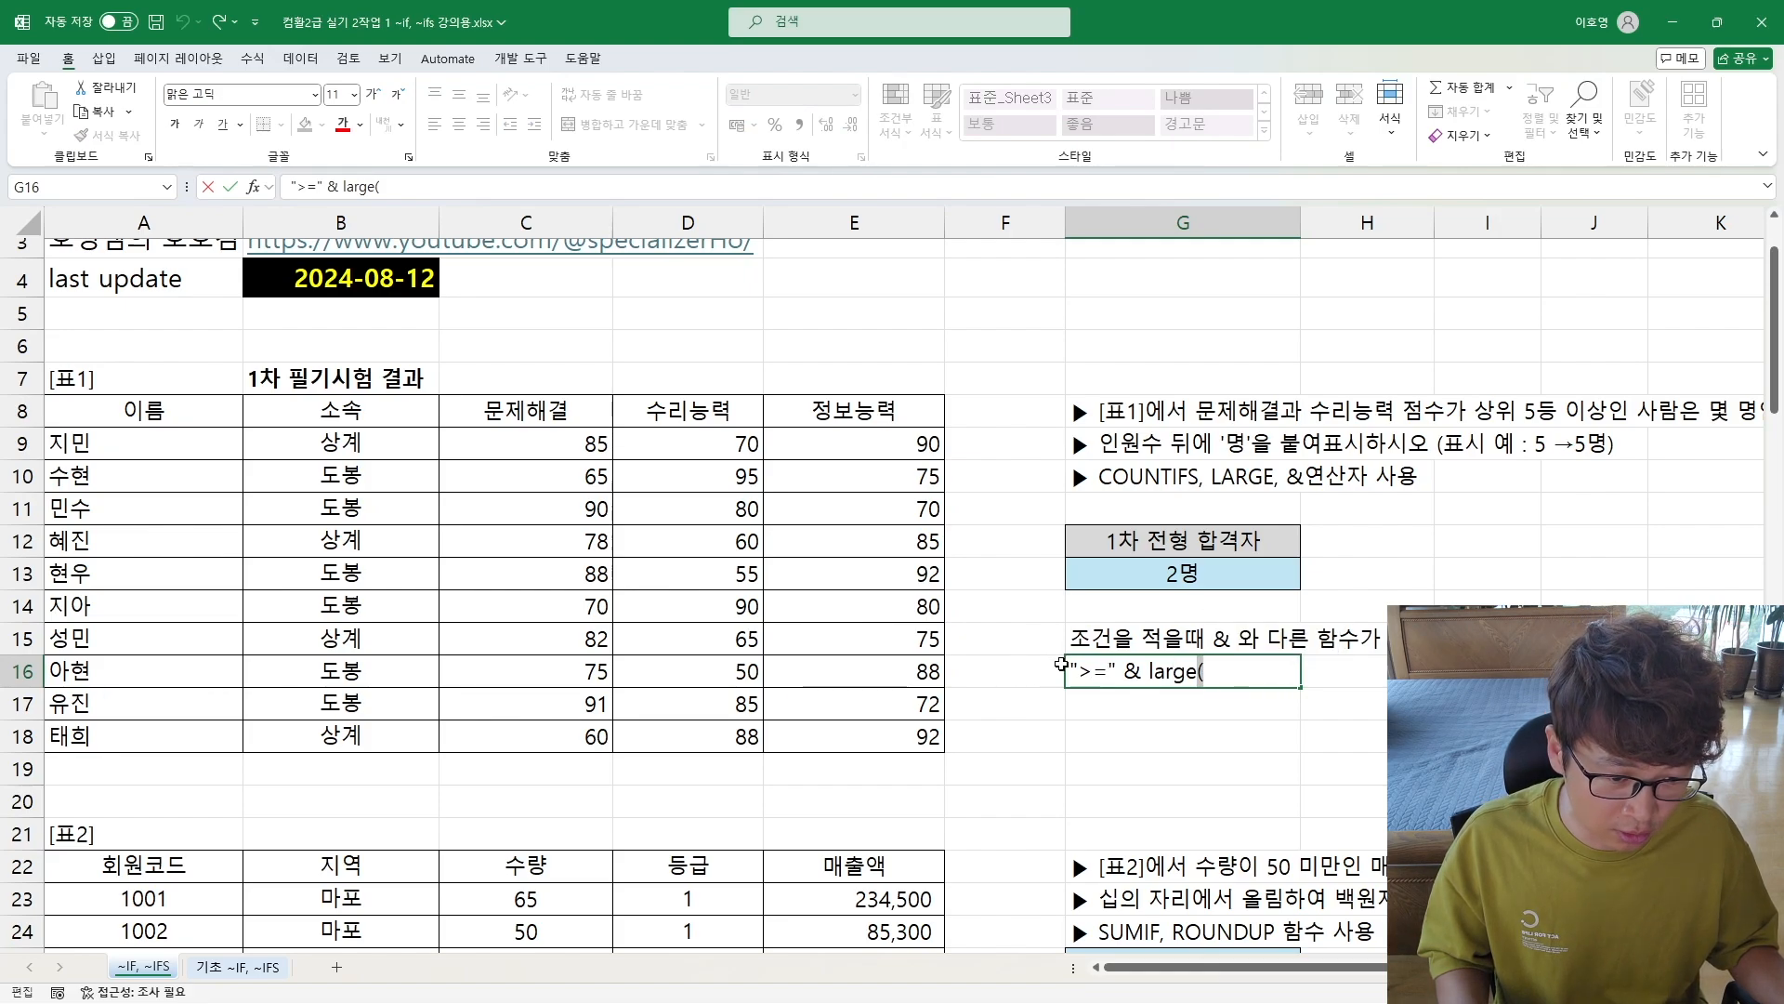
left_click_drag(1069, 671, 1231, 660)
left_click(1212, 676)
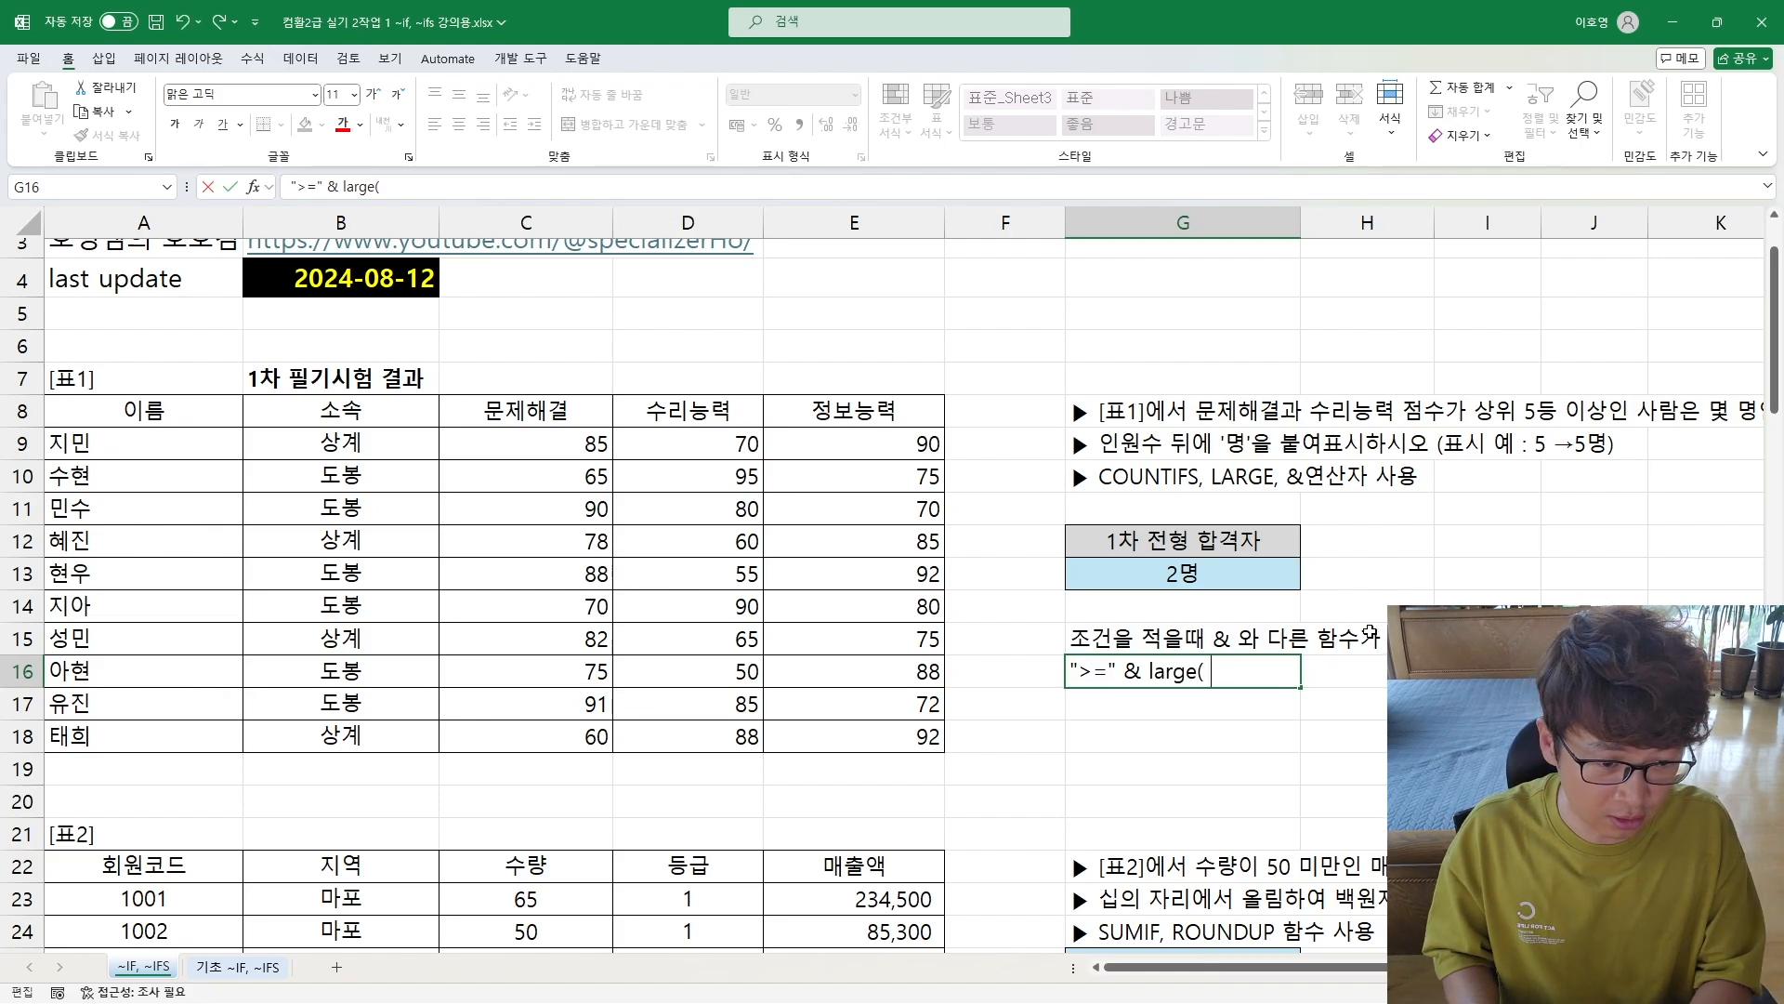
key("Return")
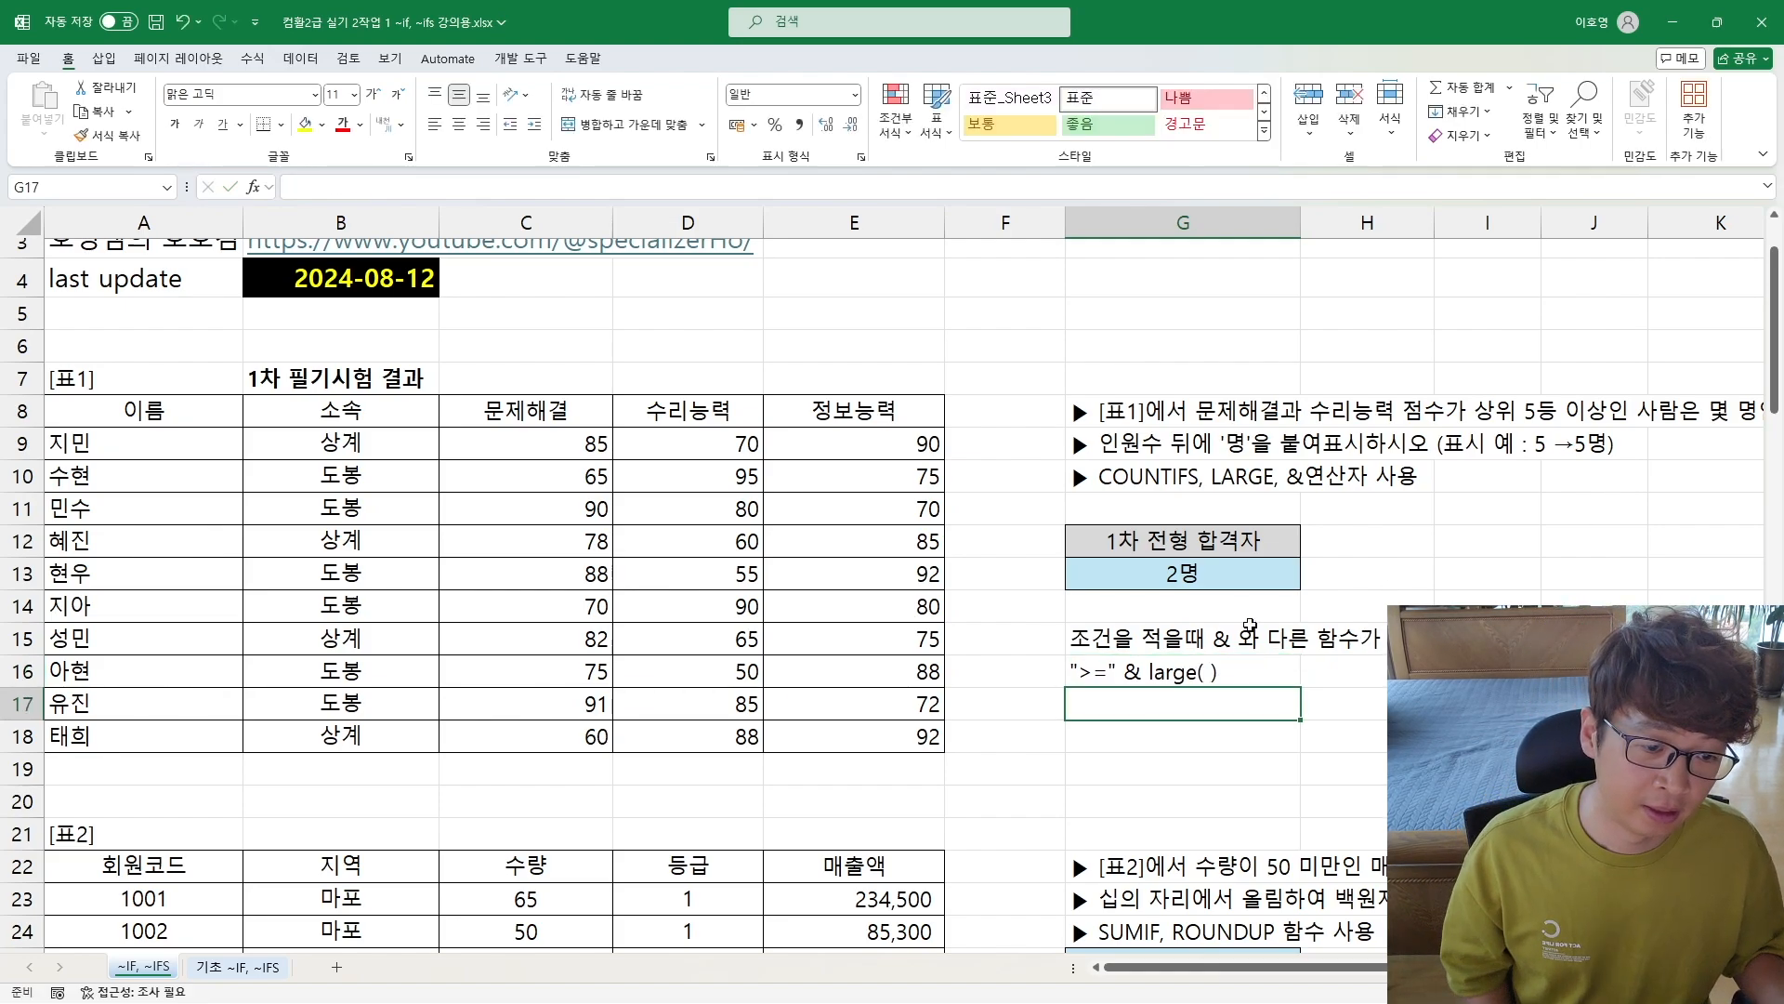
left_click(1127, 660)
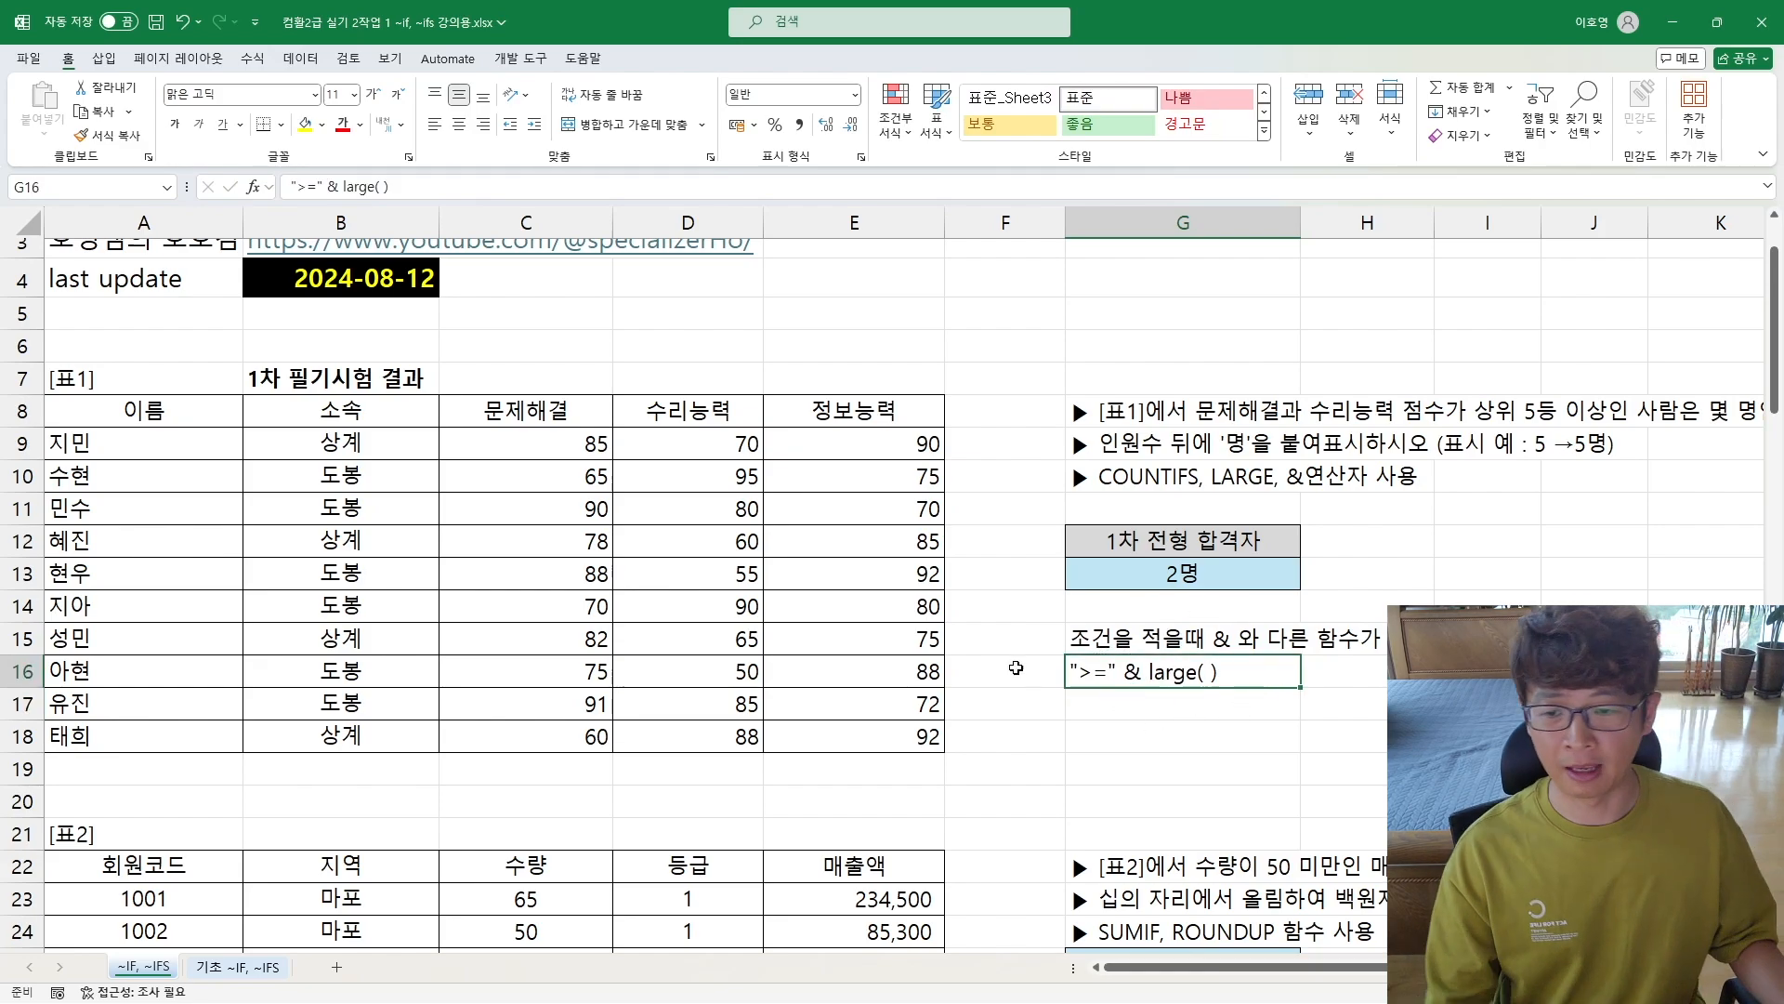
scroll(1016, 667, "down", 8)
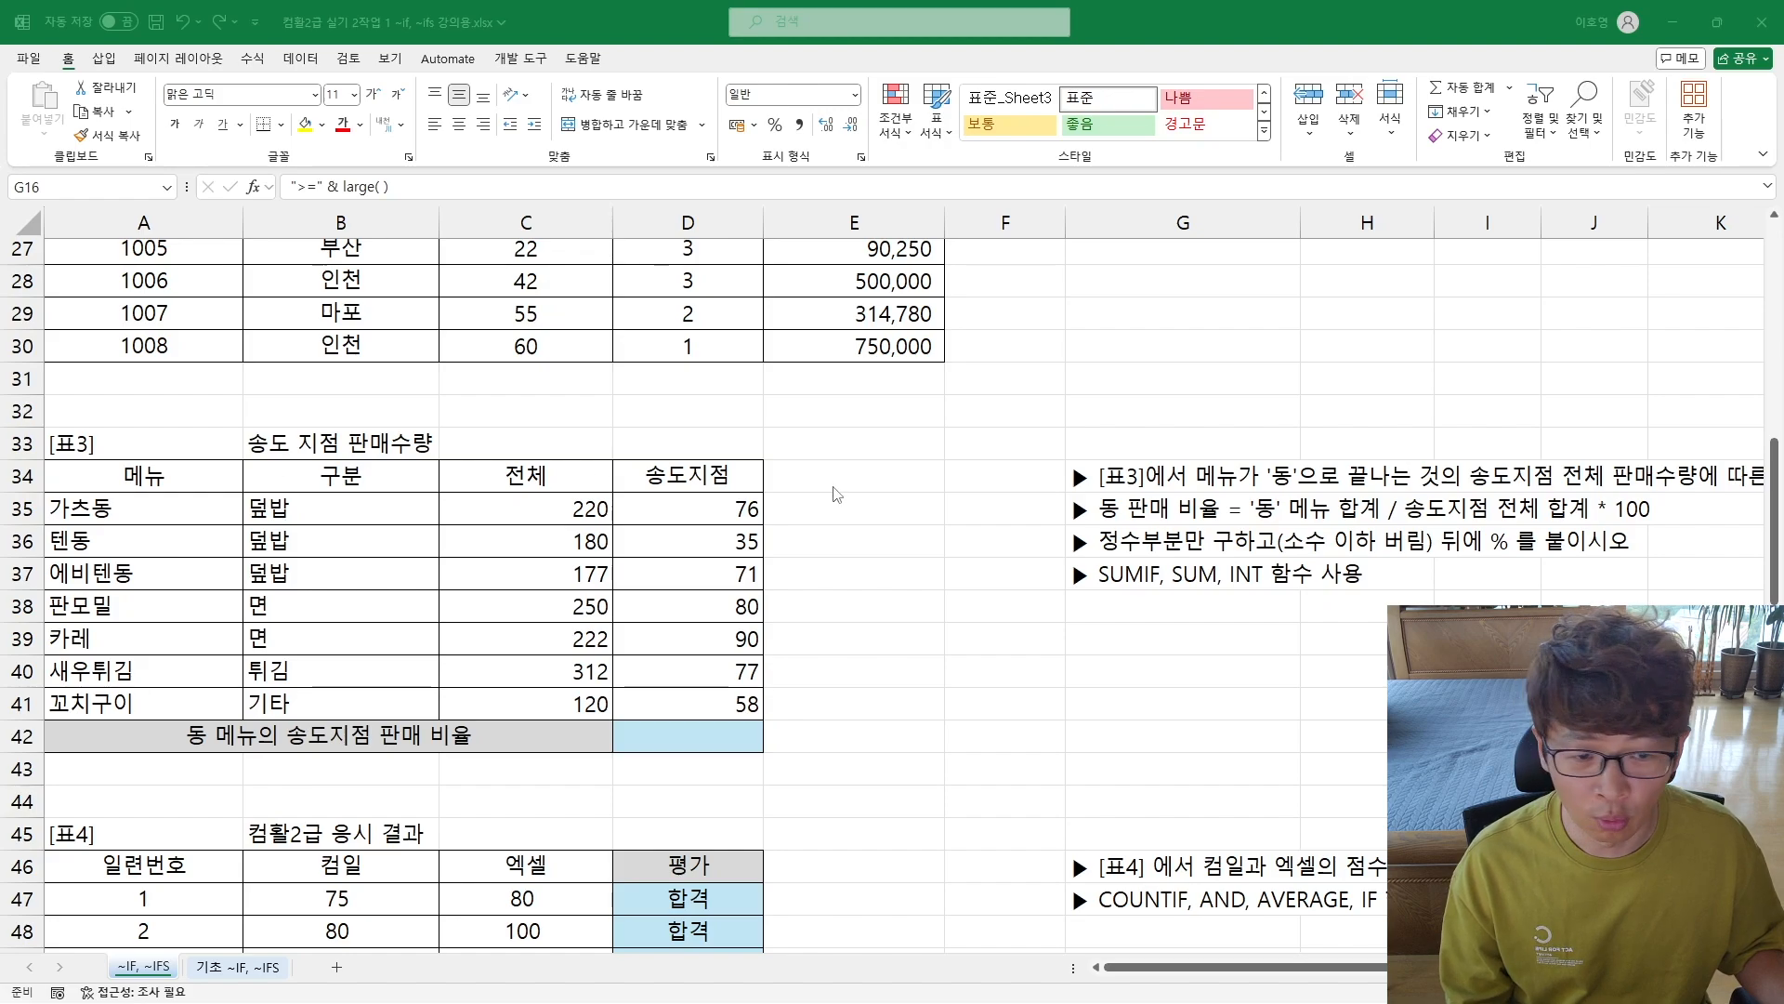
Step: Examine the [표3] menu names, the 송도지점 quantities and the written instructions for the 동 sales ratio
left_click_drag(82, 507, 93, 704)
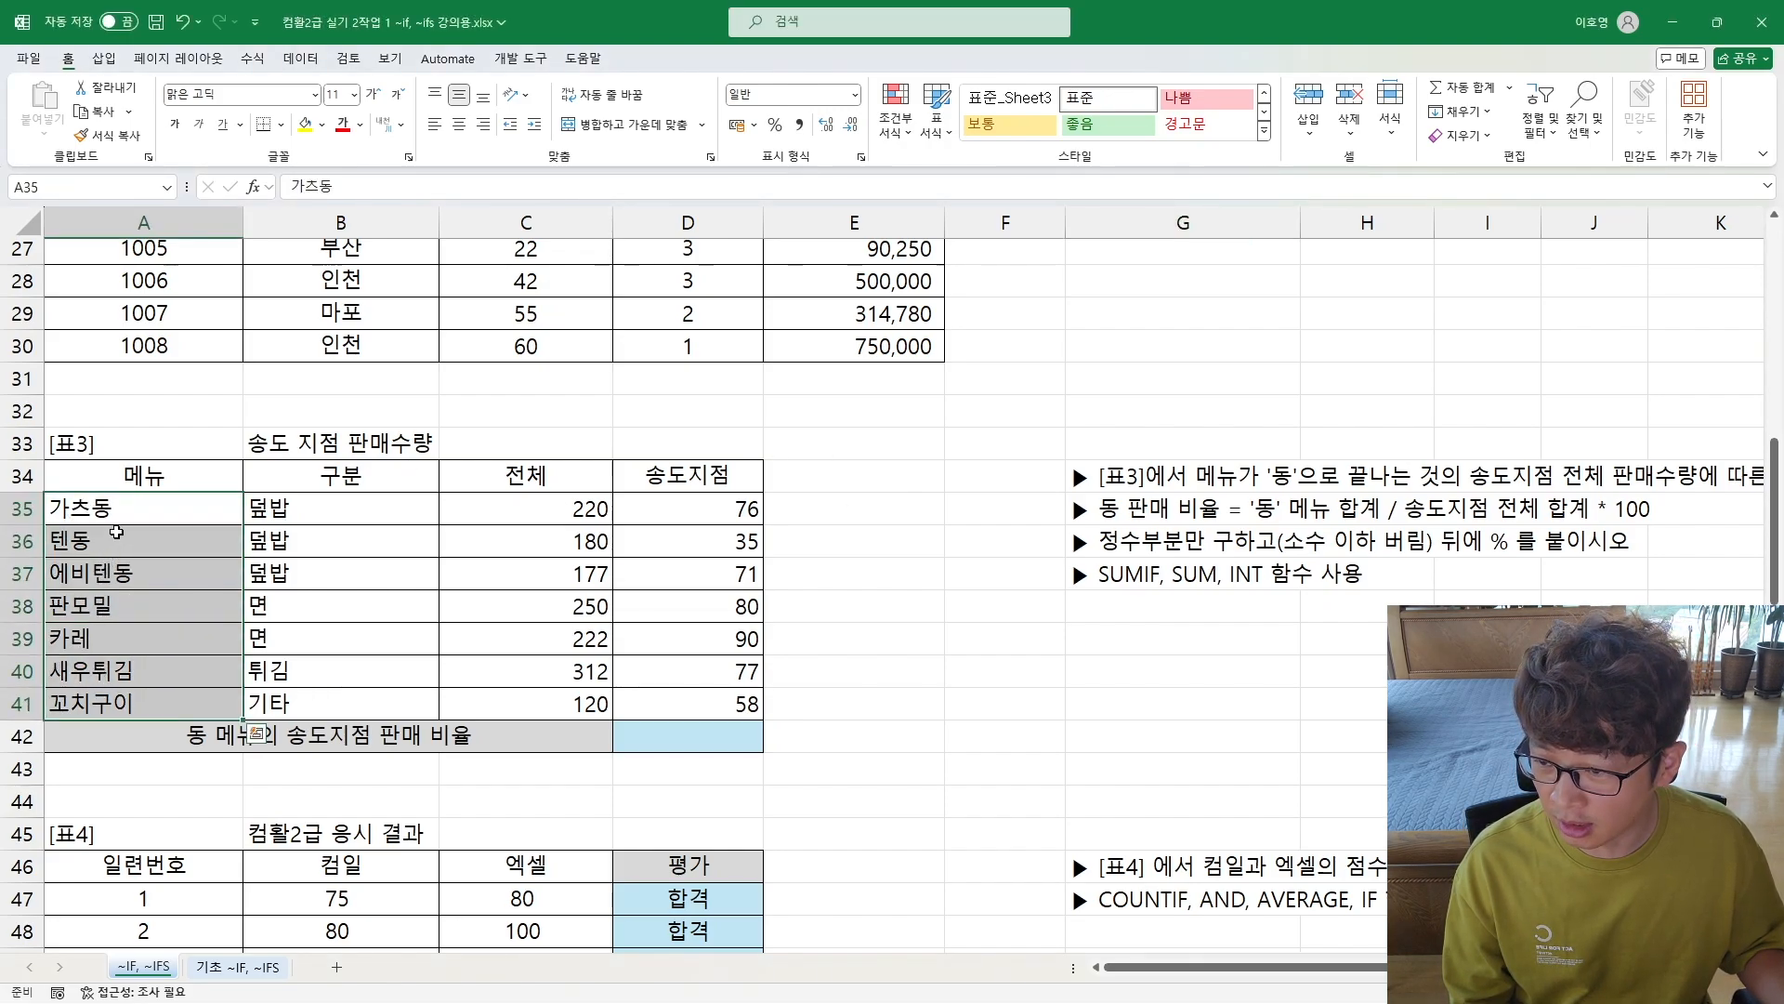
left_click_drag(119, 517, 110, 574)
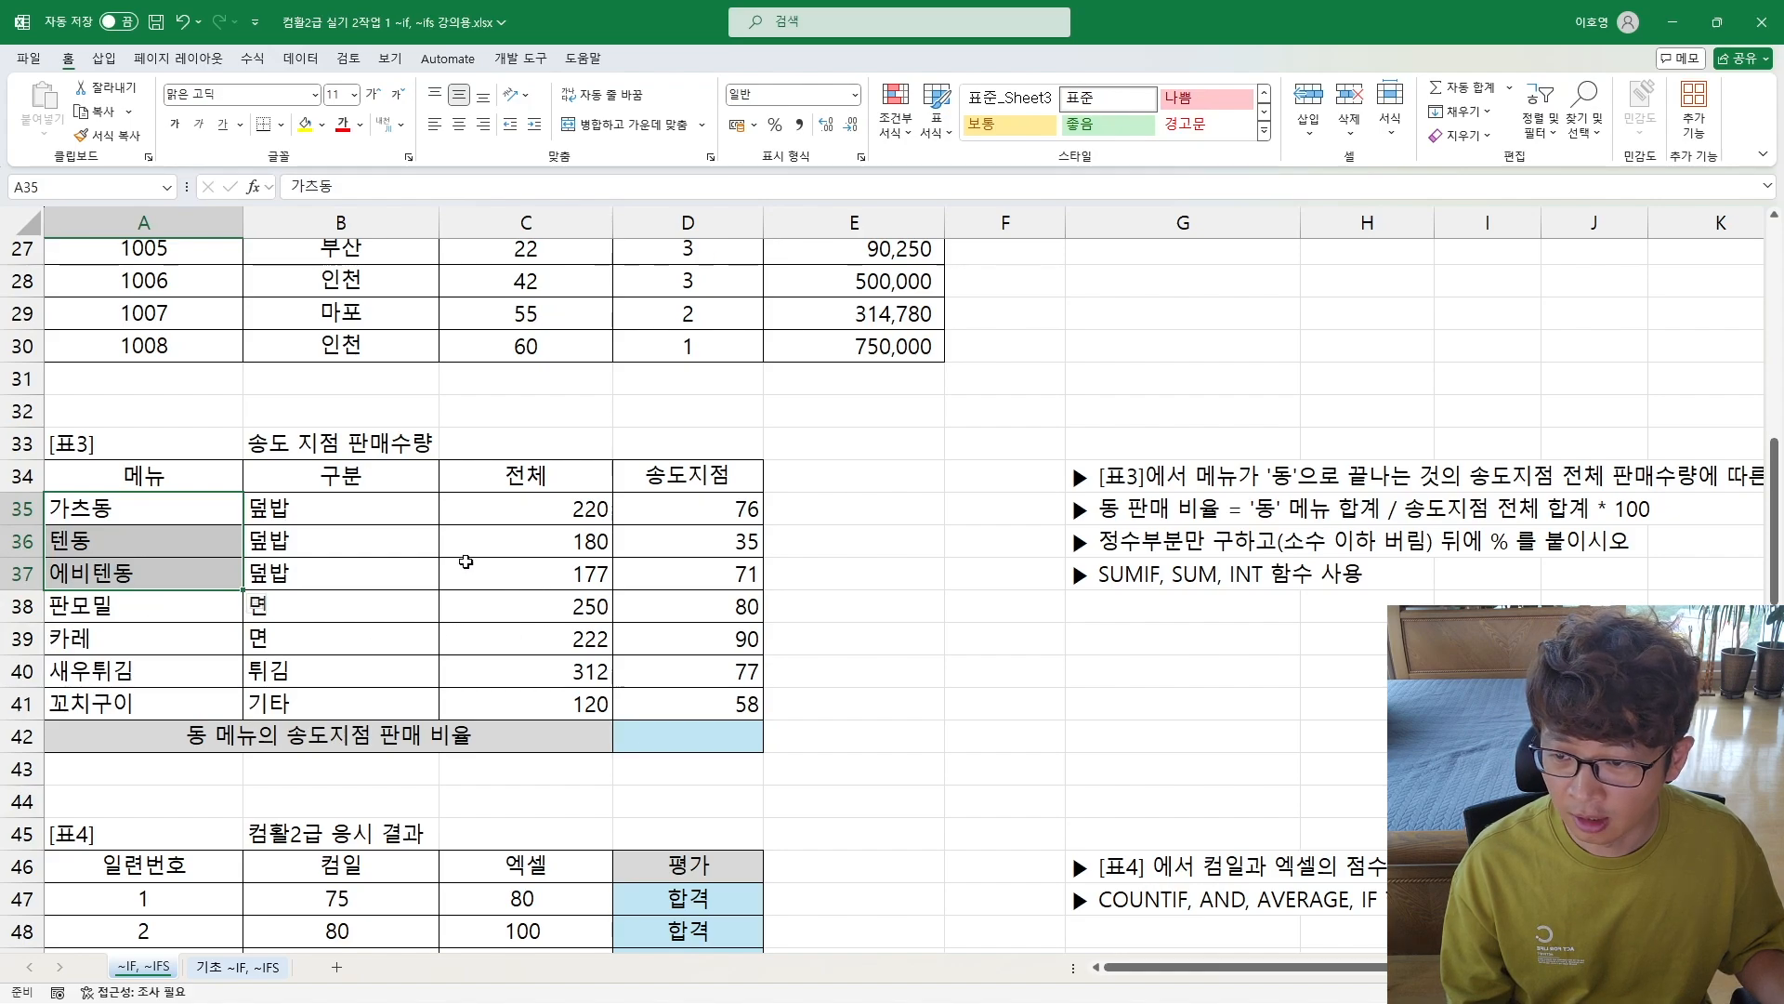
left_click_drag(702, 511, 699, 577)
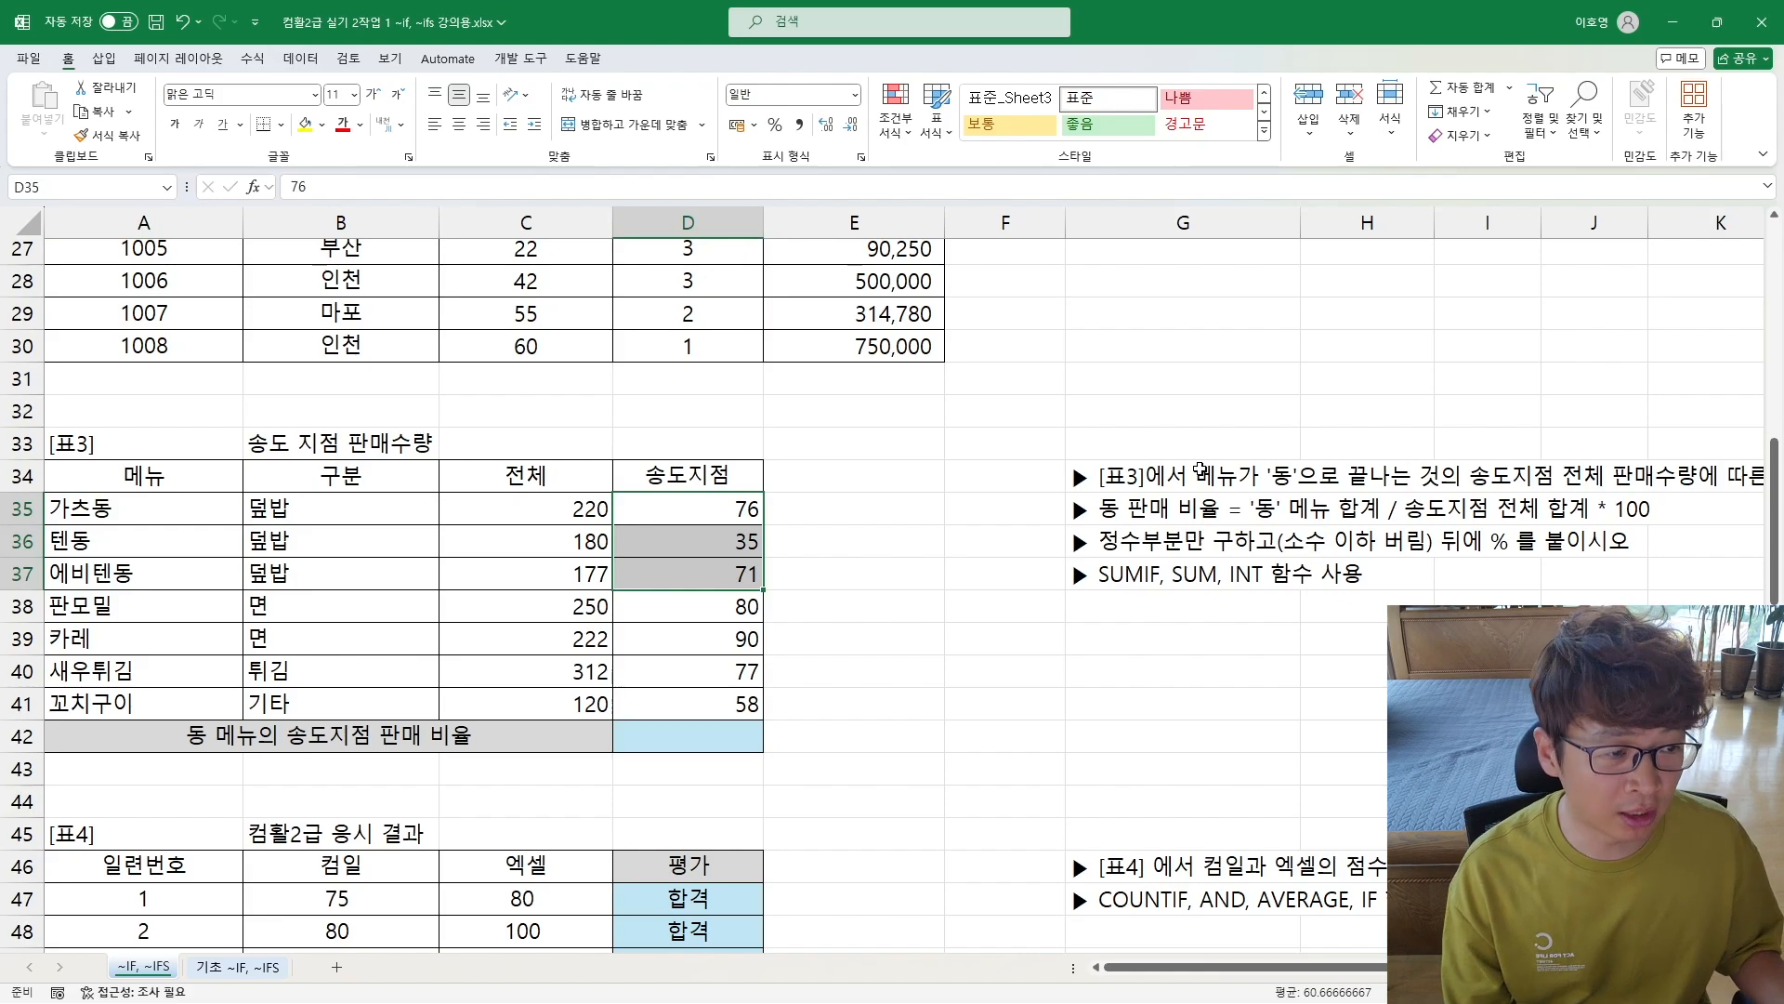
left_click(1715, 474)
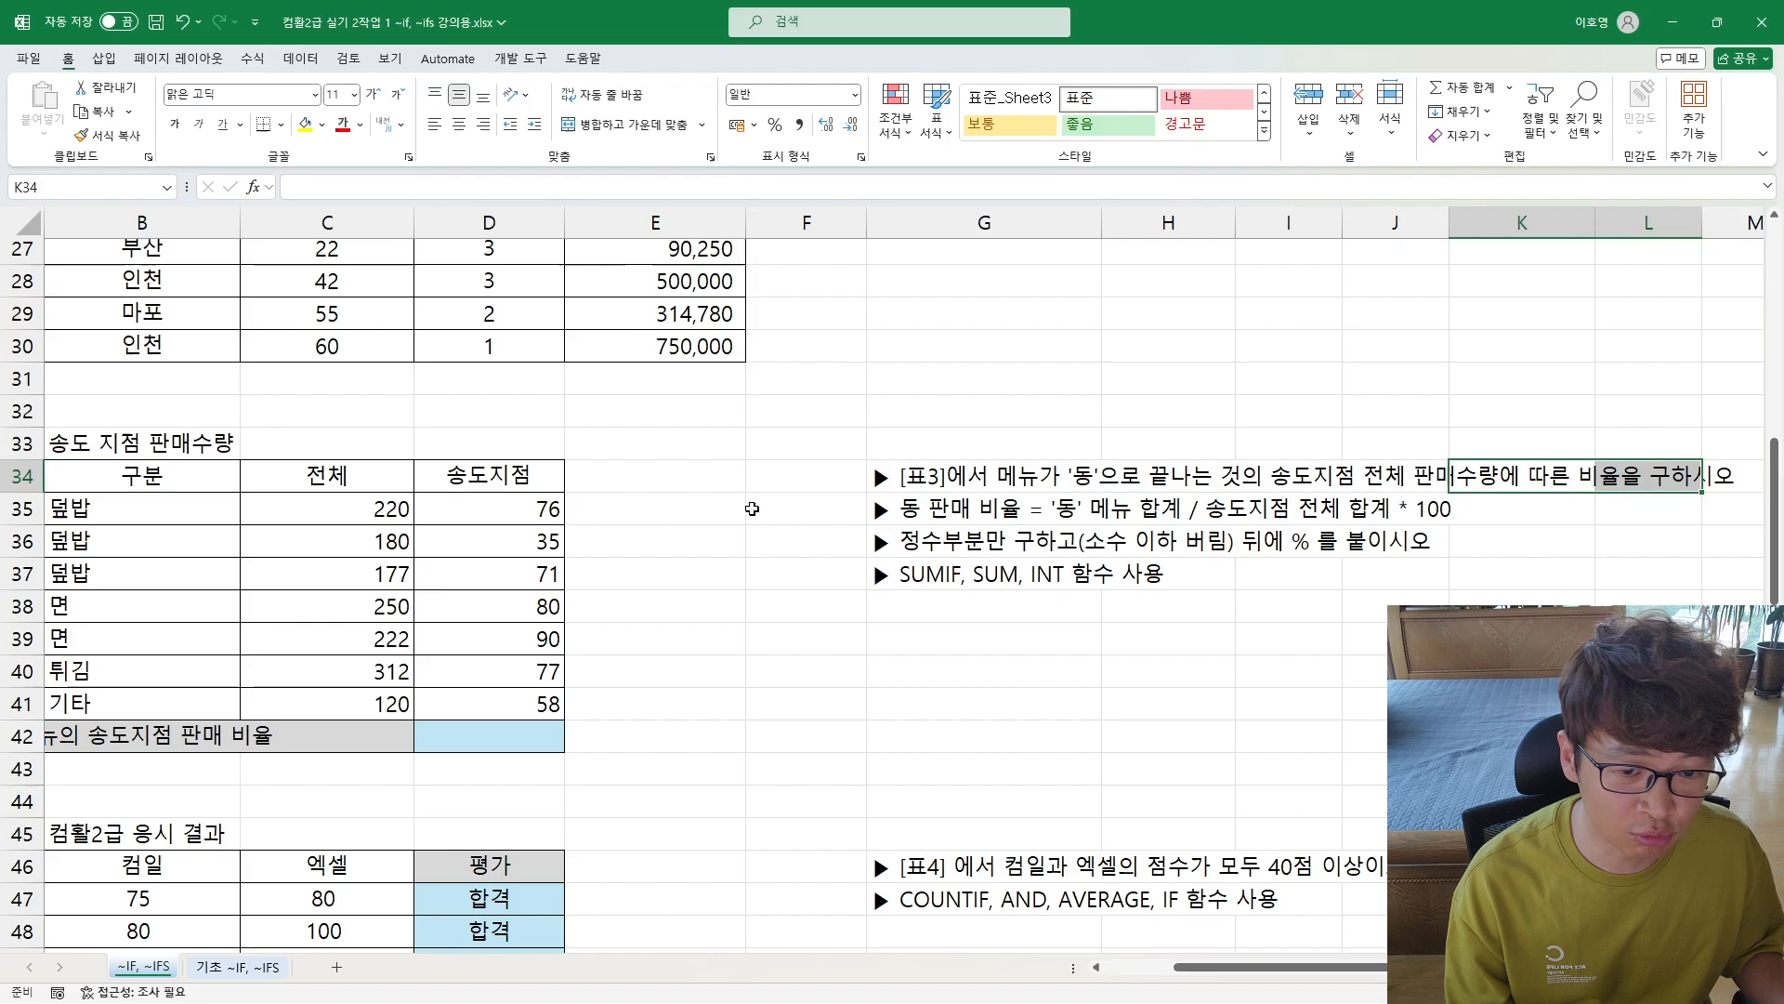
left_click_drag(372, 573, 47, 508)
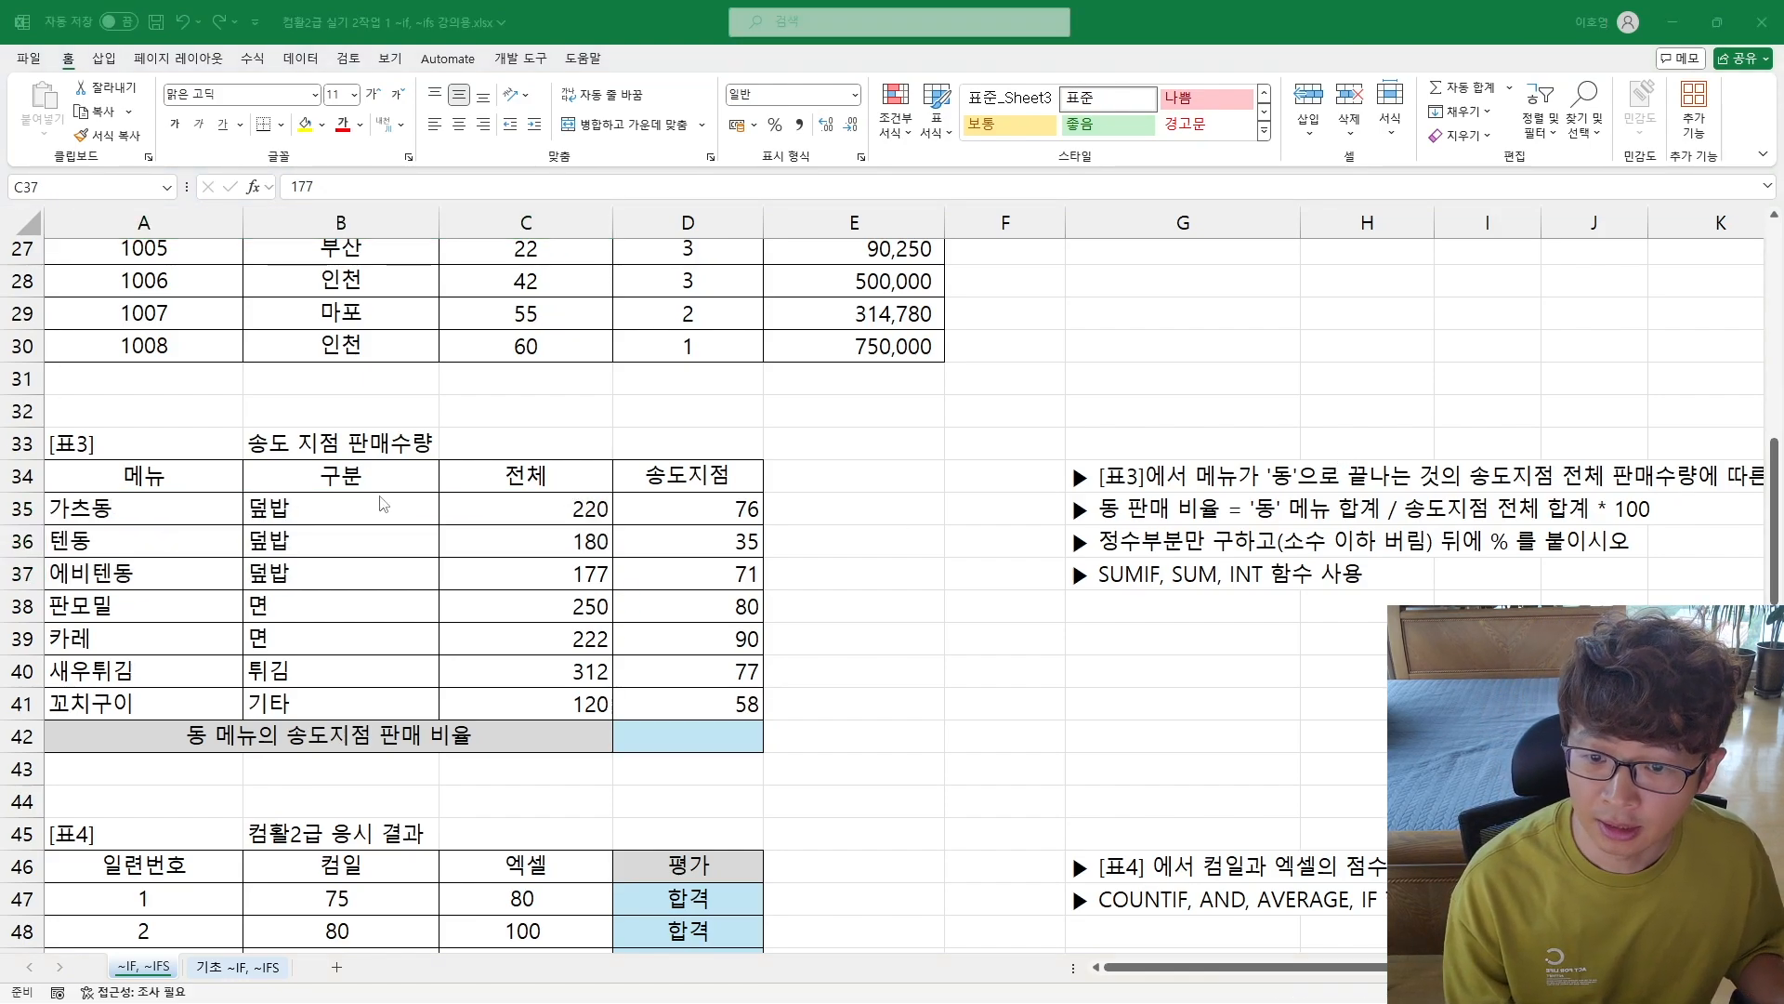
left_click_drag(746, 510, 729, 704)
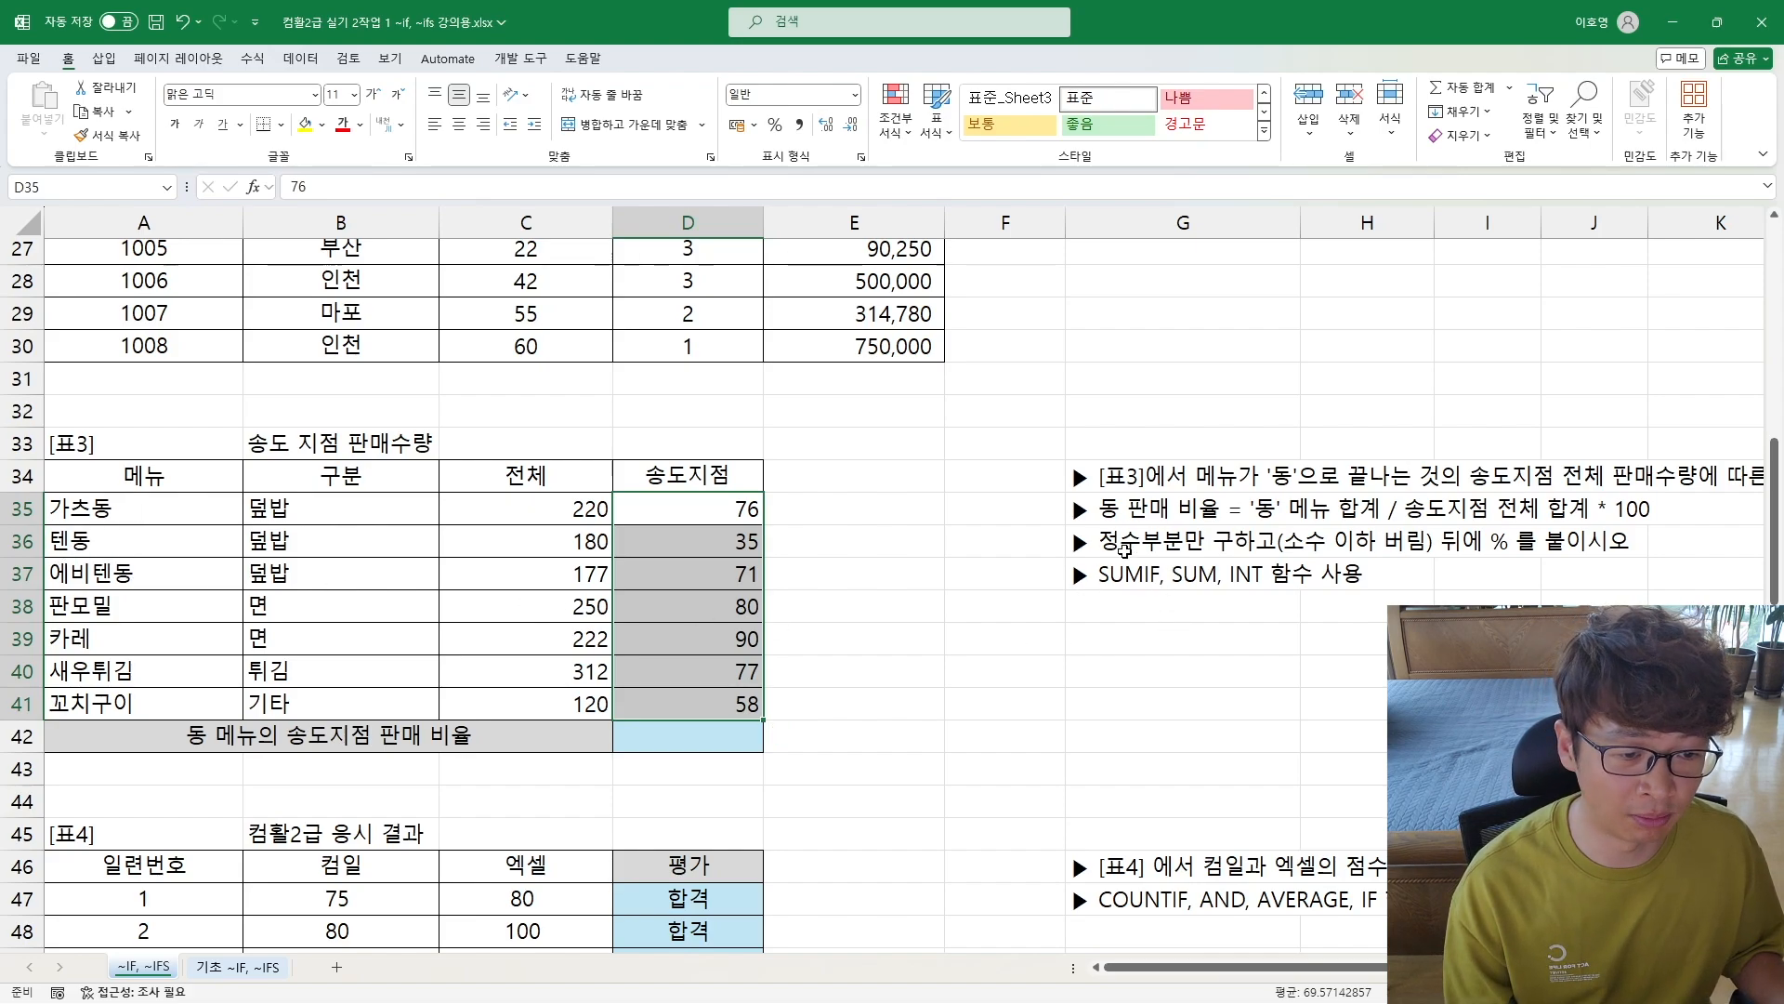
left_click_drag(1138, 548, 1580, 543)
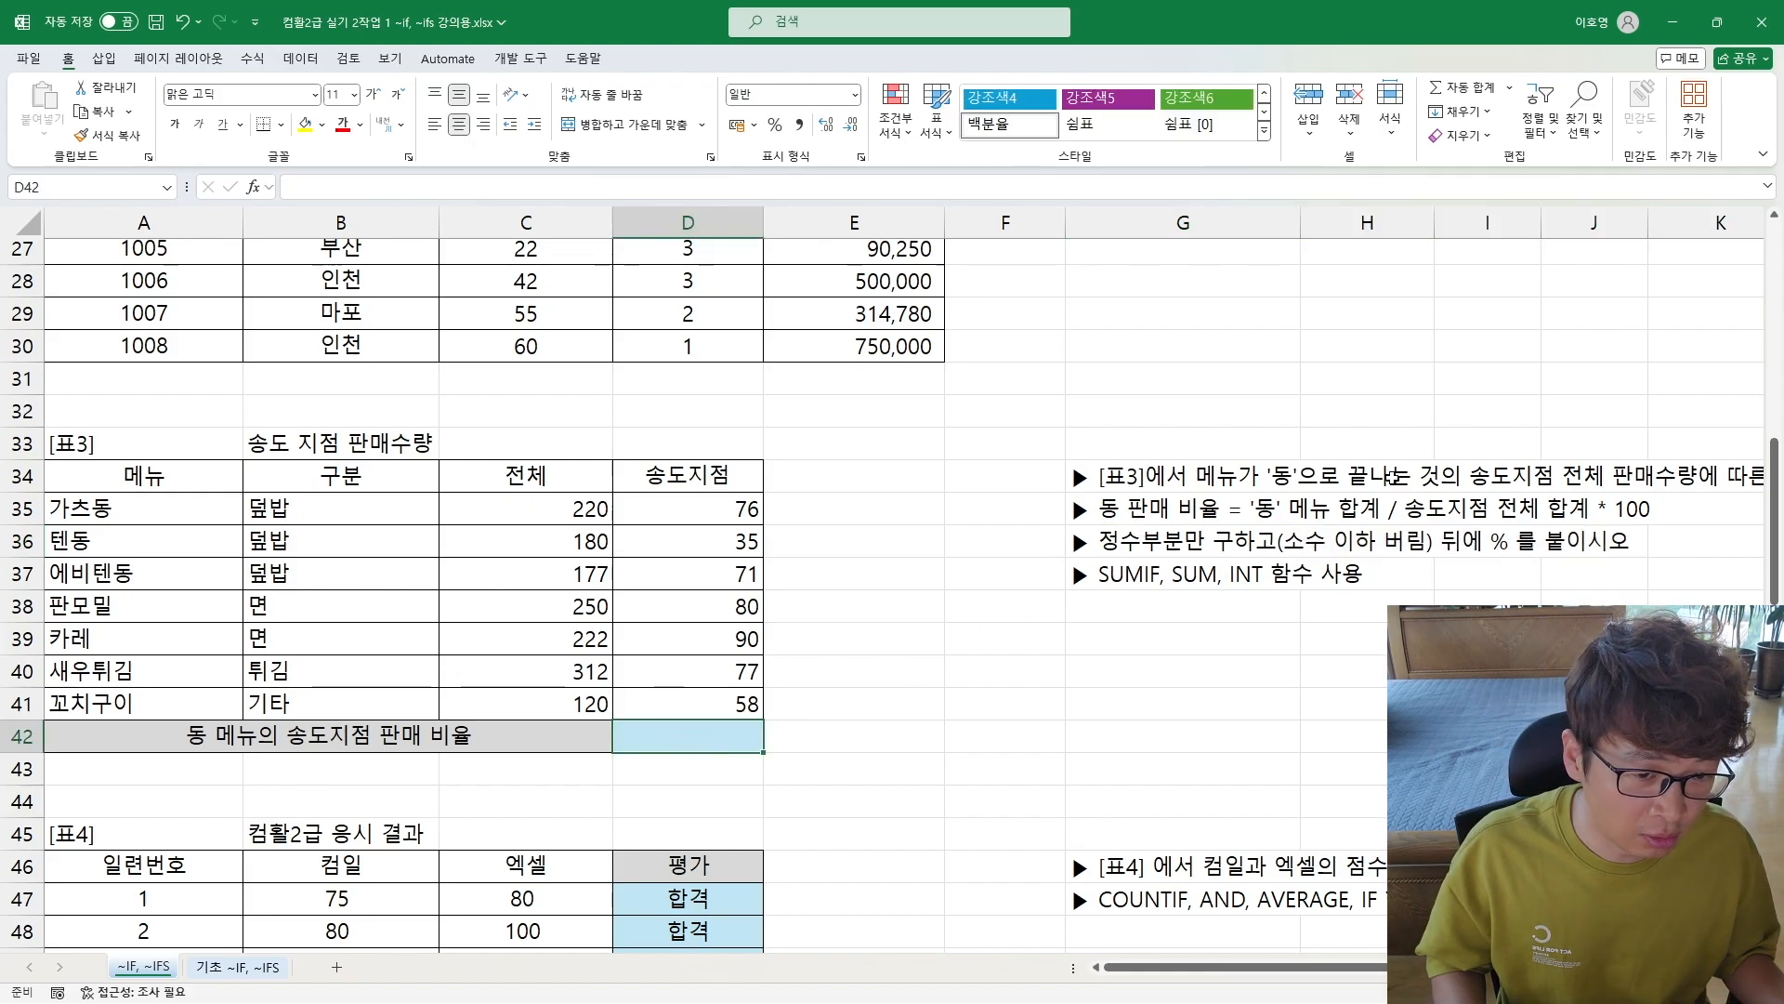
Step: Make the ratio definition text in G35, from 동 판매 비율 through * 100, bold
left_click(1111, 514)
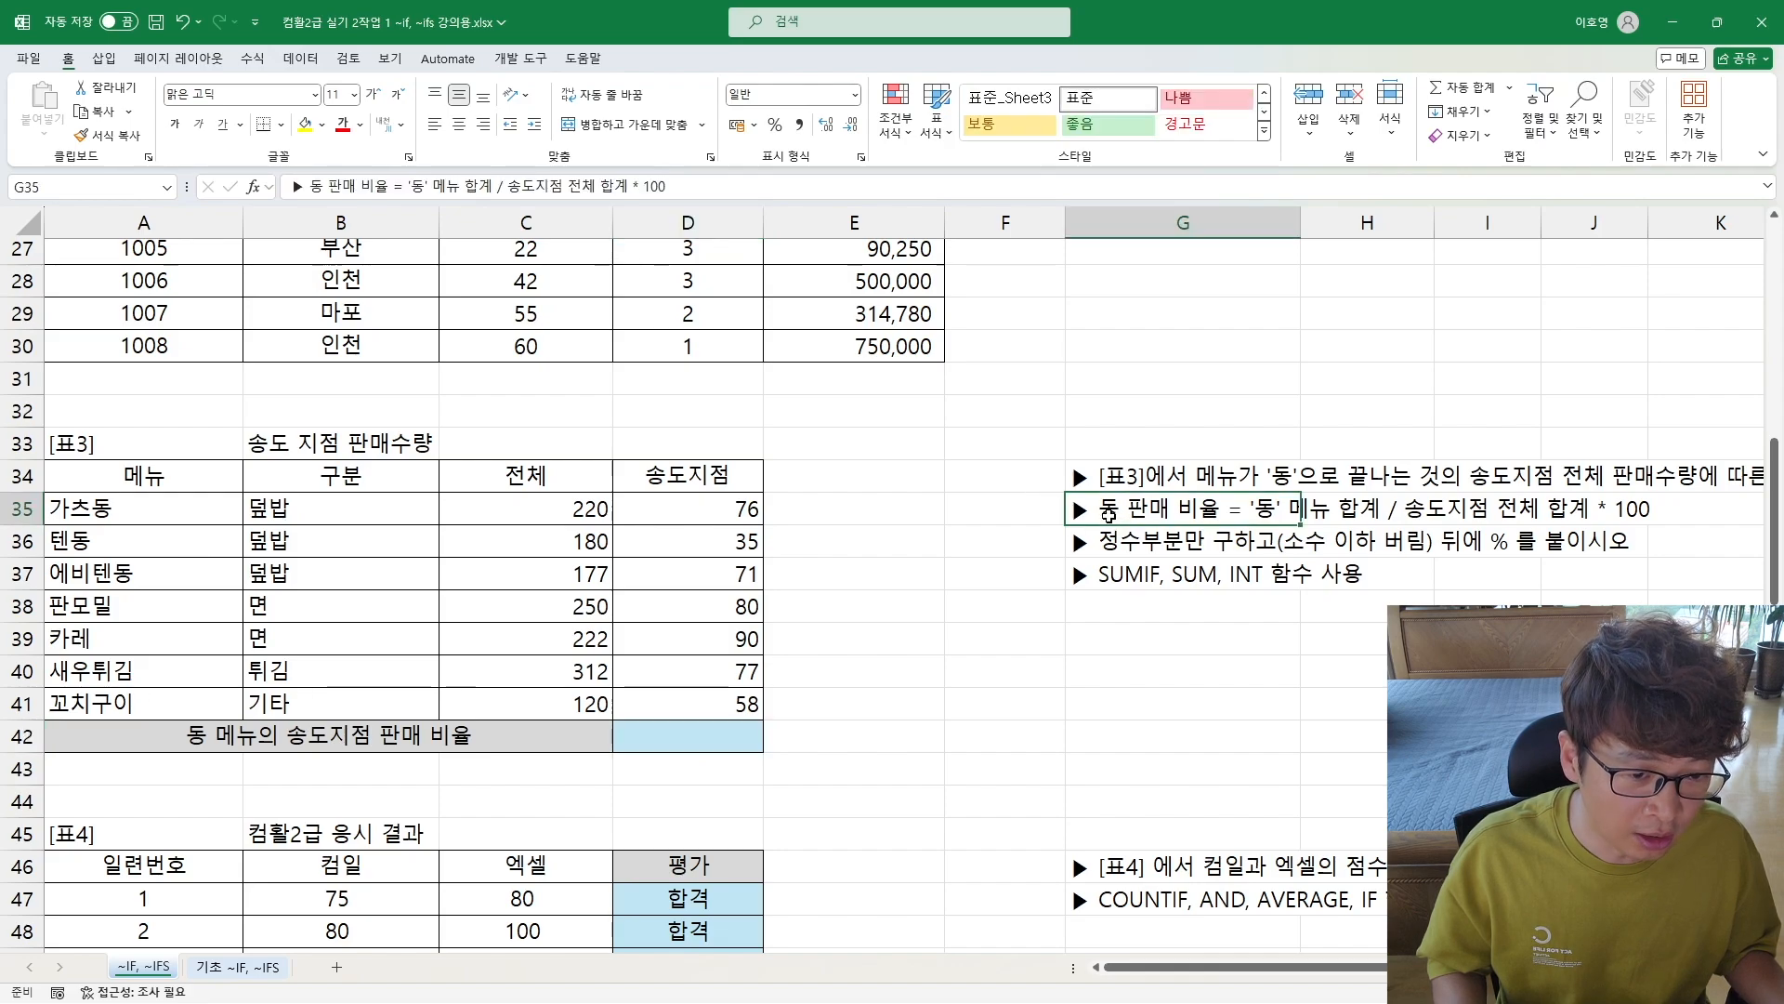
double_click(1109, 514)
left_click_drag(1103, 514, 1726, 530)
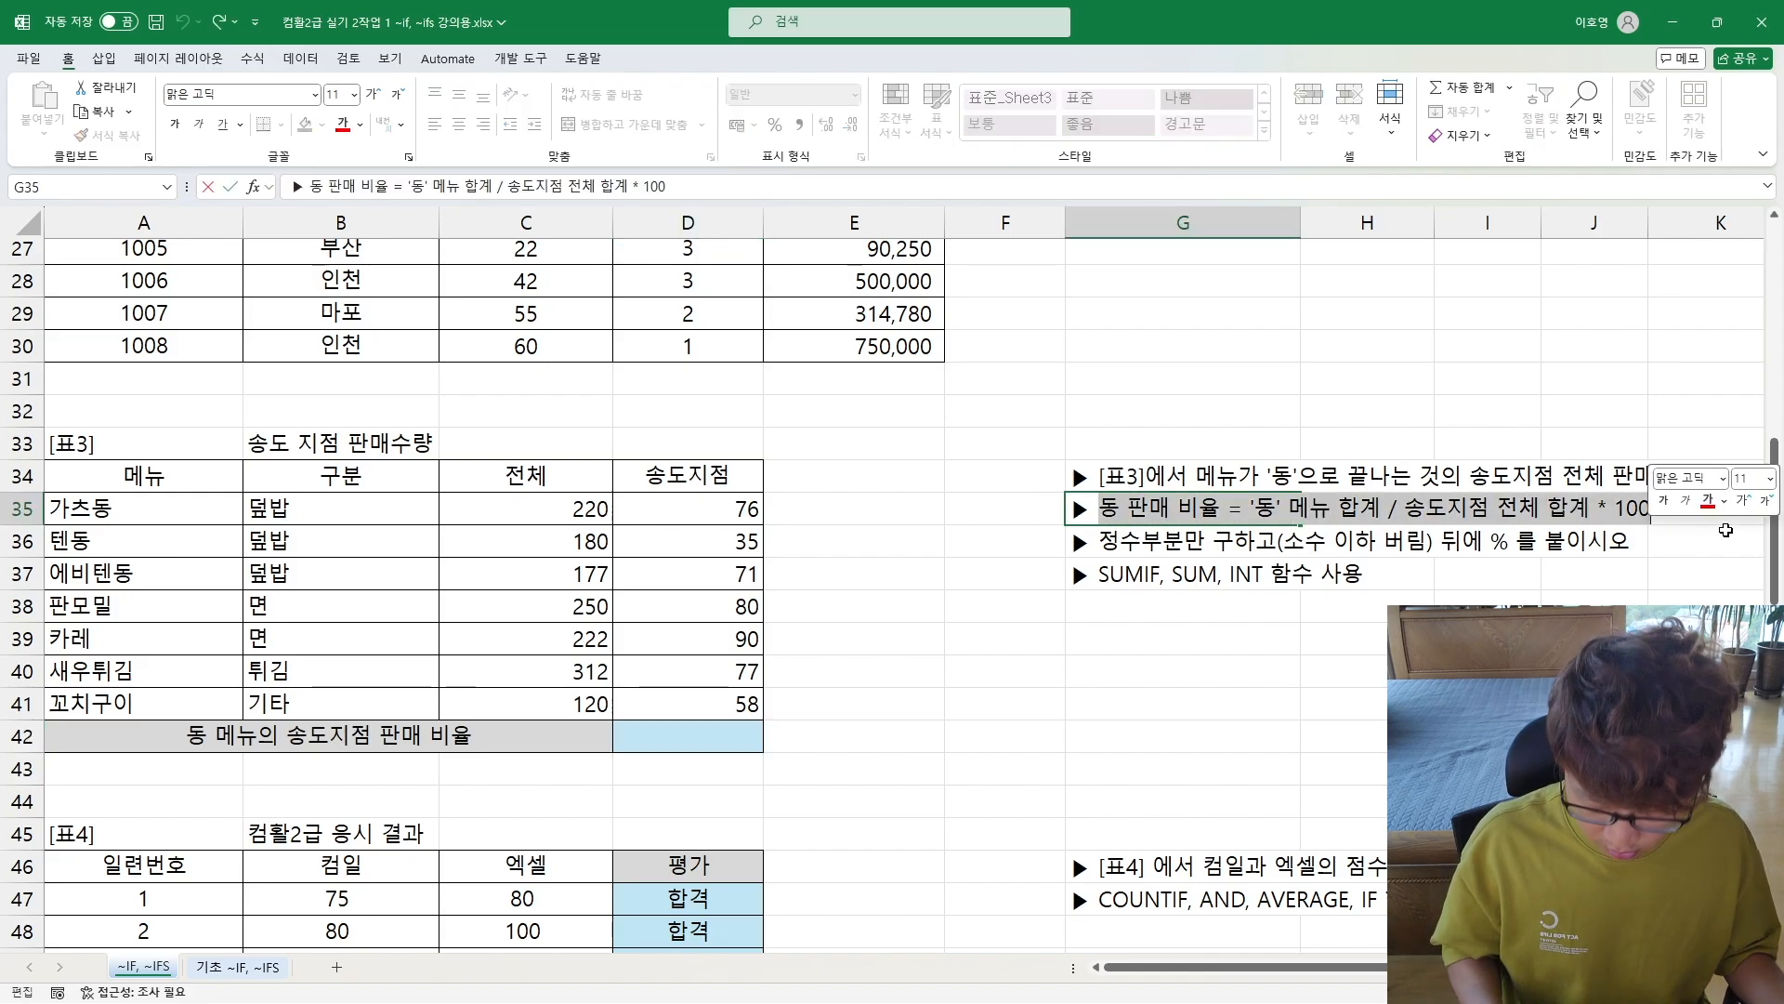
key("ctrl+b")
key("Return")
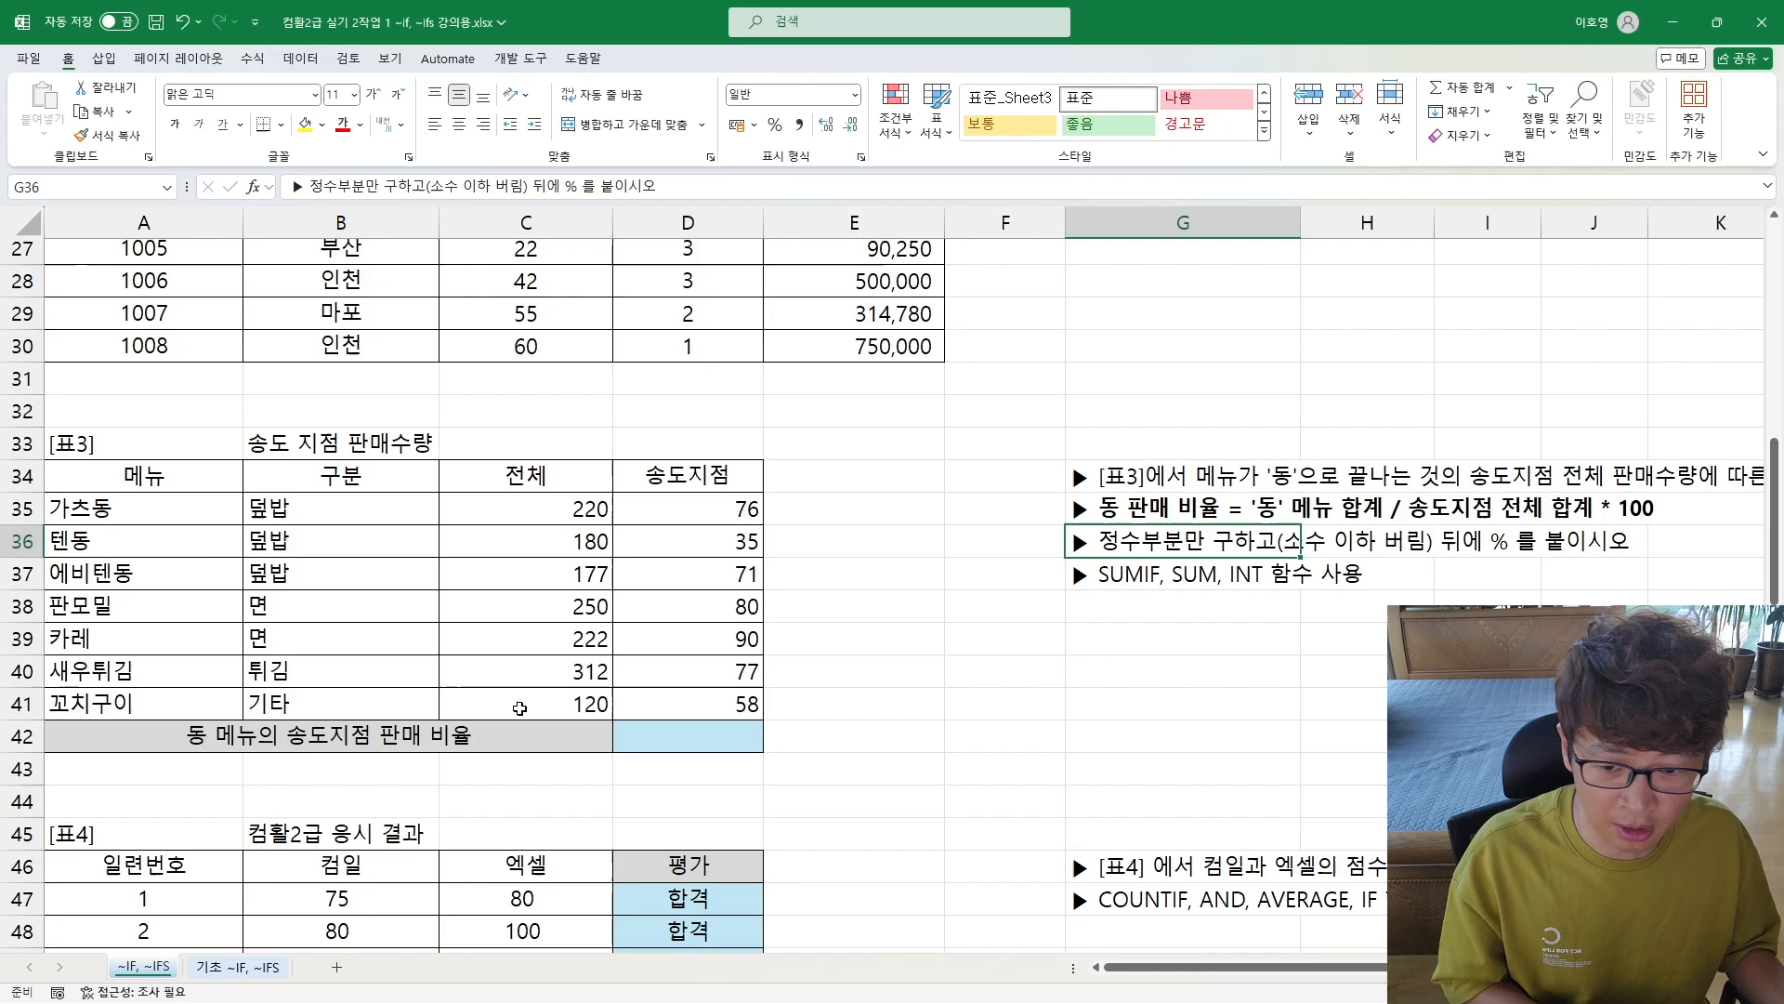
Step: Enter =SUM(D35:D41) in D42 to total the 송도지점 sales
left_click(720, 730)
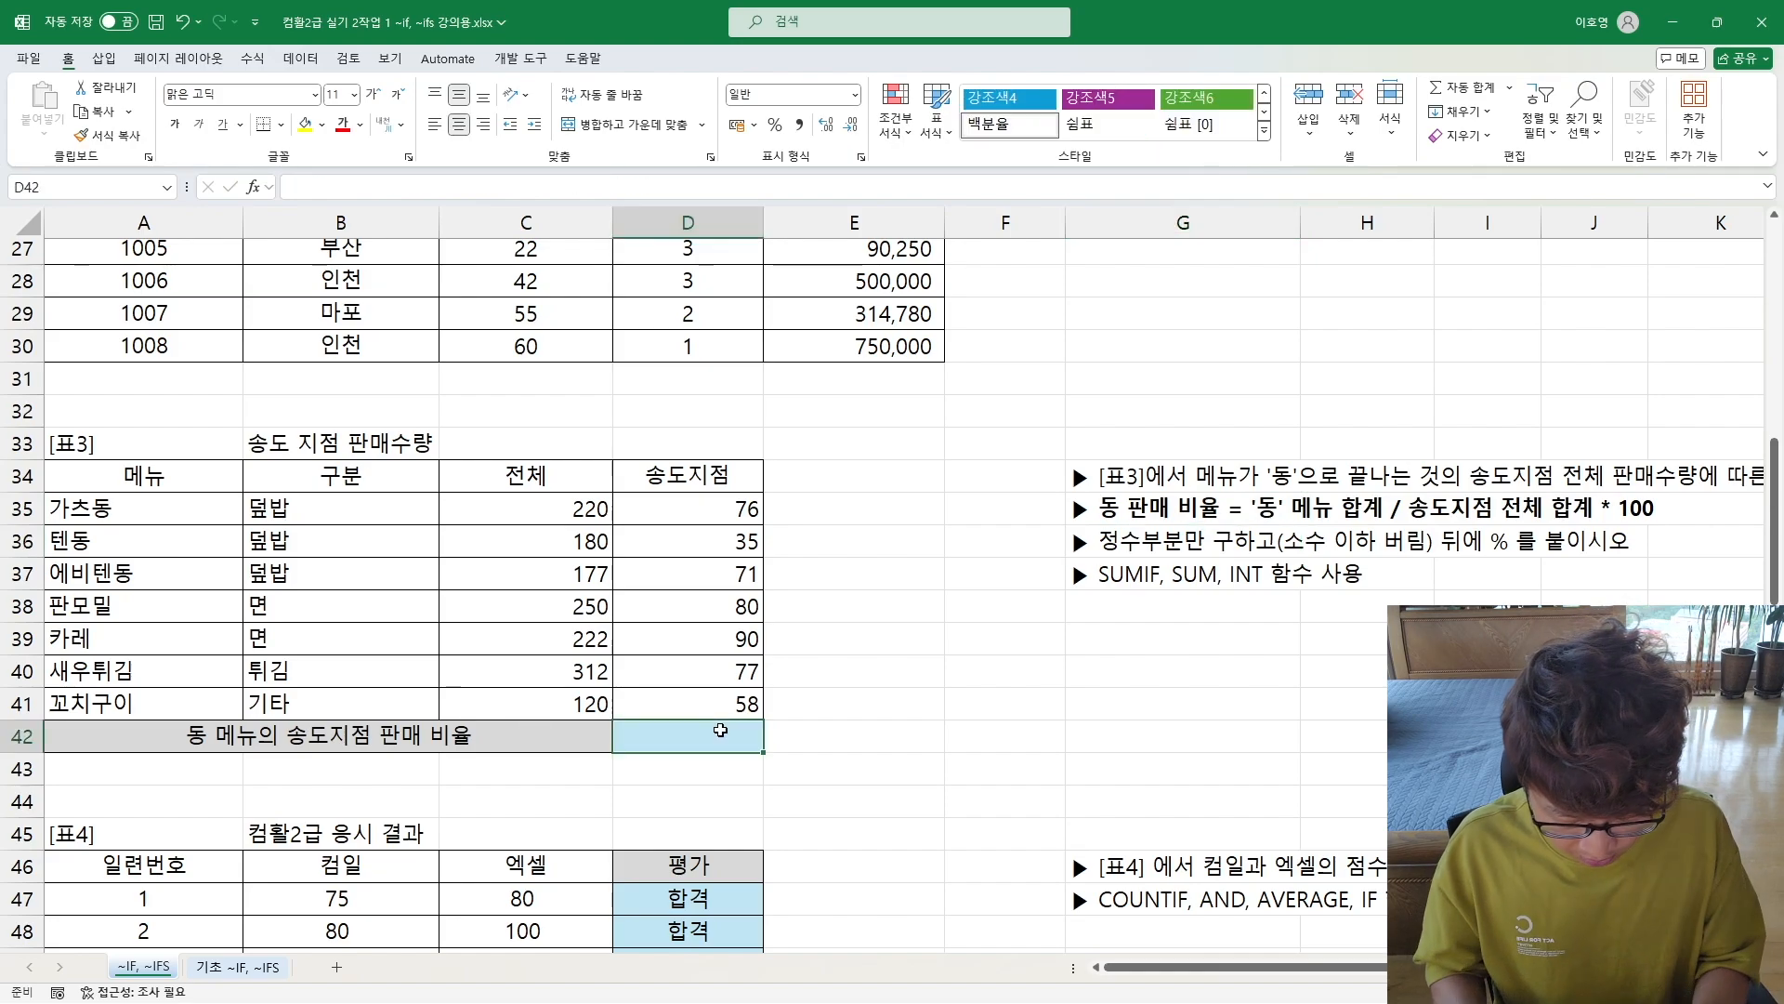
type("=sum(")
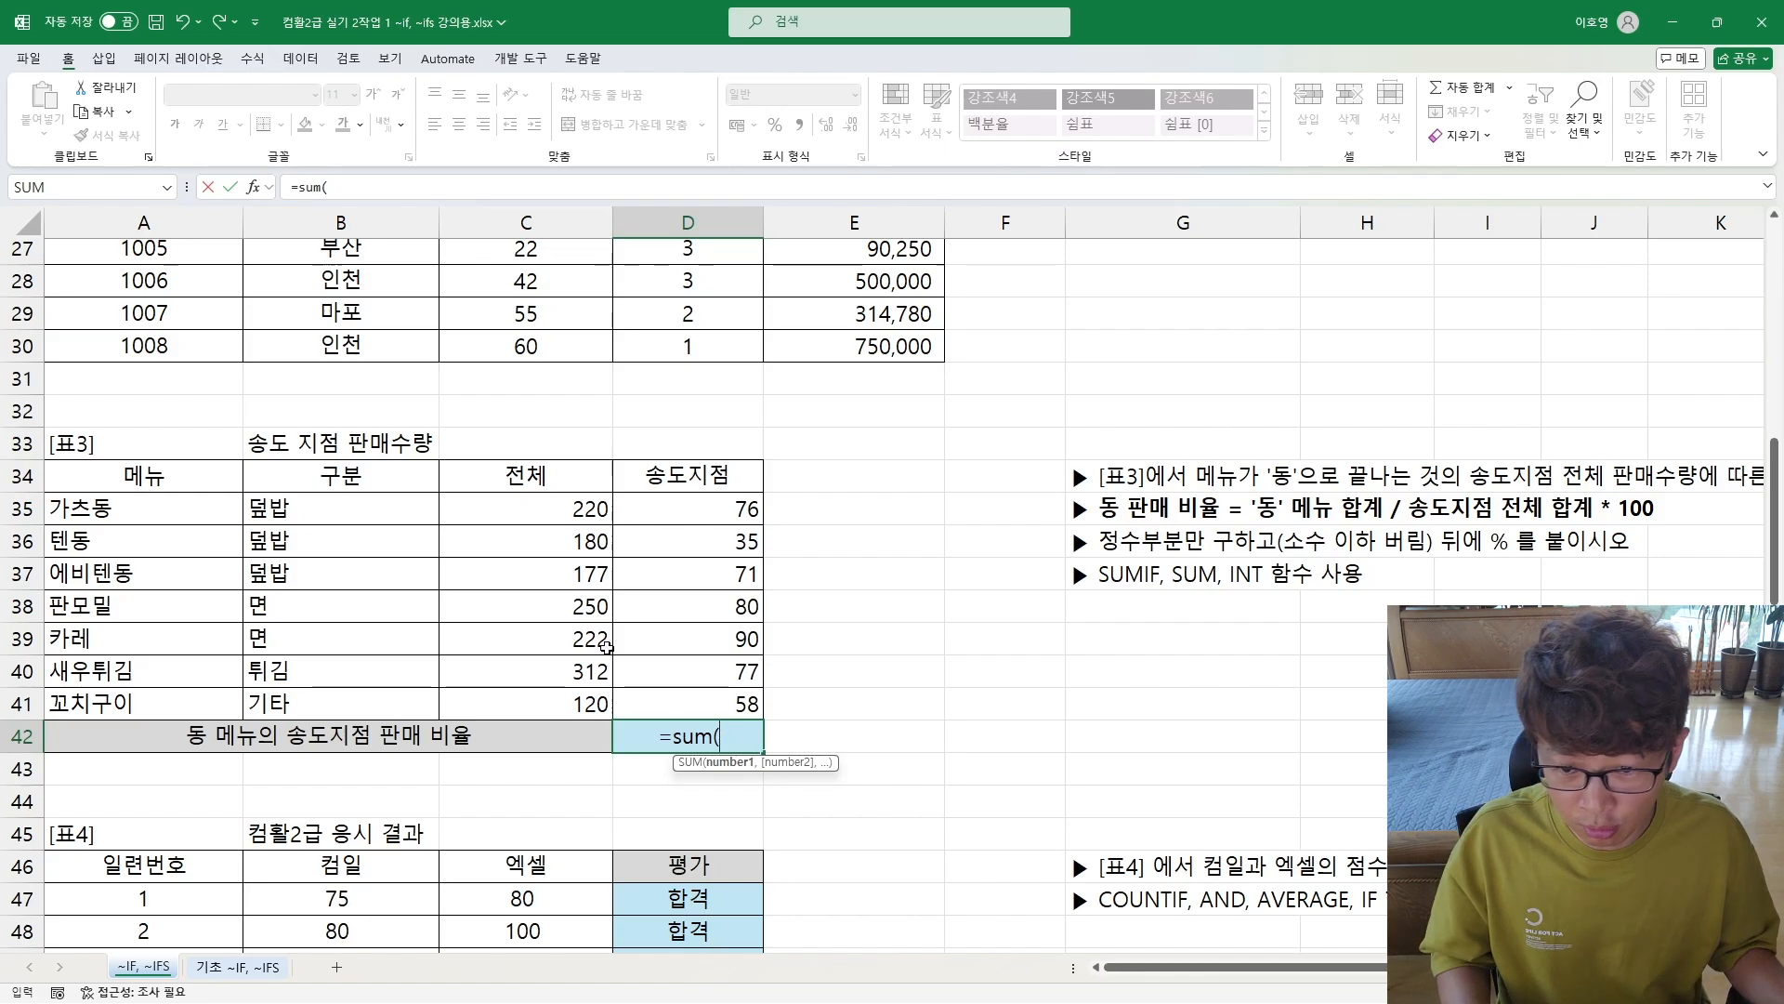
left_click_drag(683, 492, 709, 705)
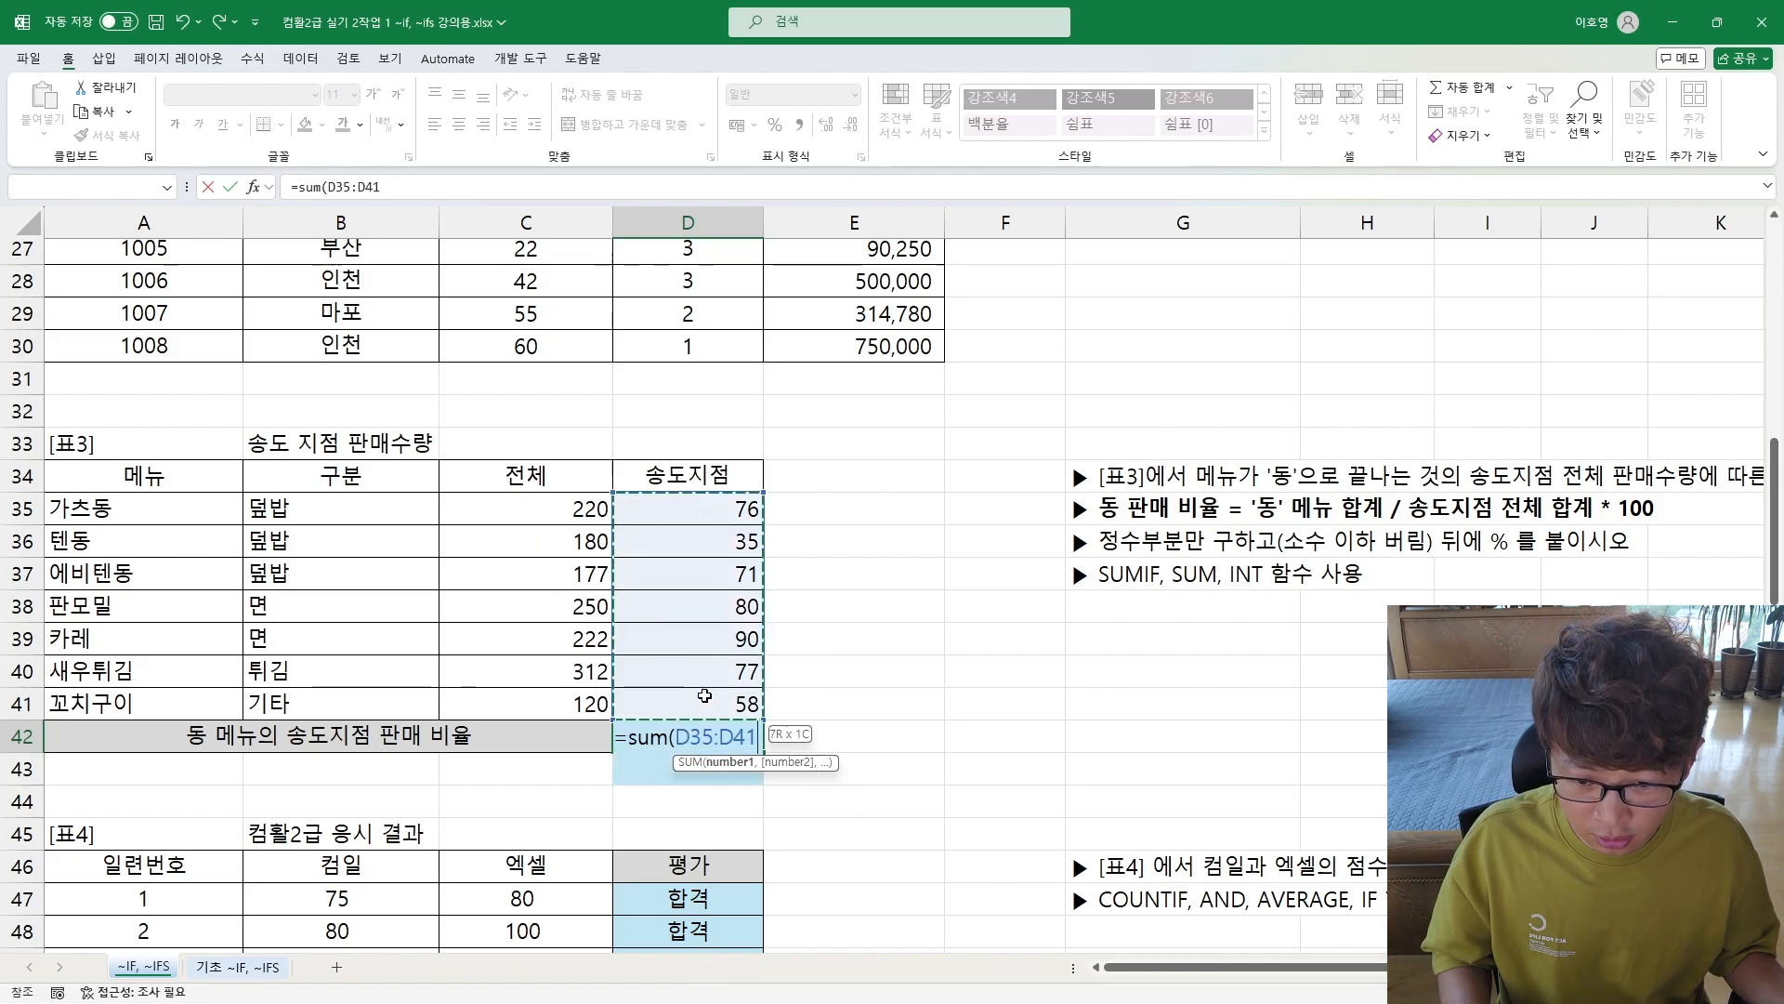
type(")")
key("Return")
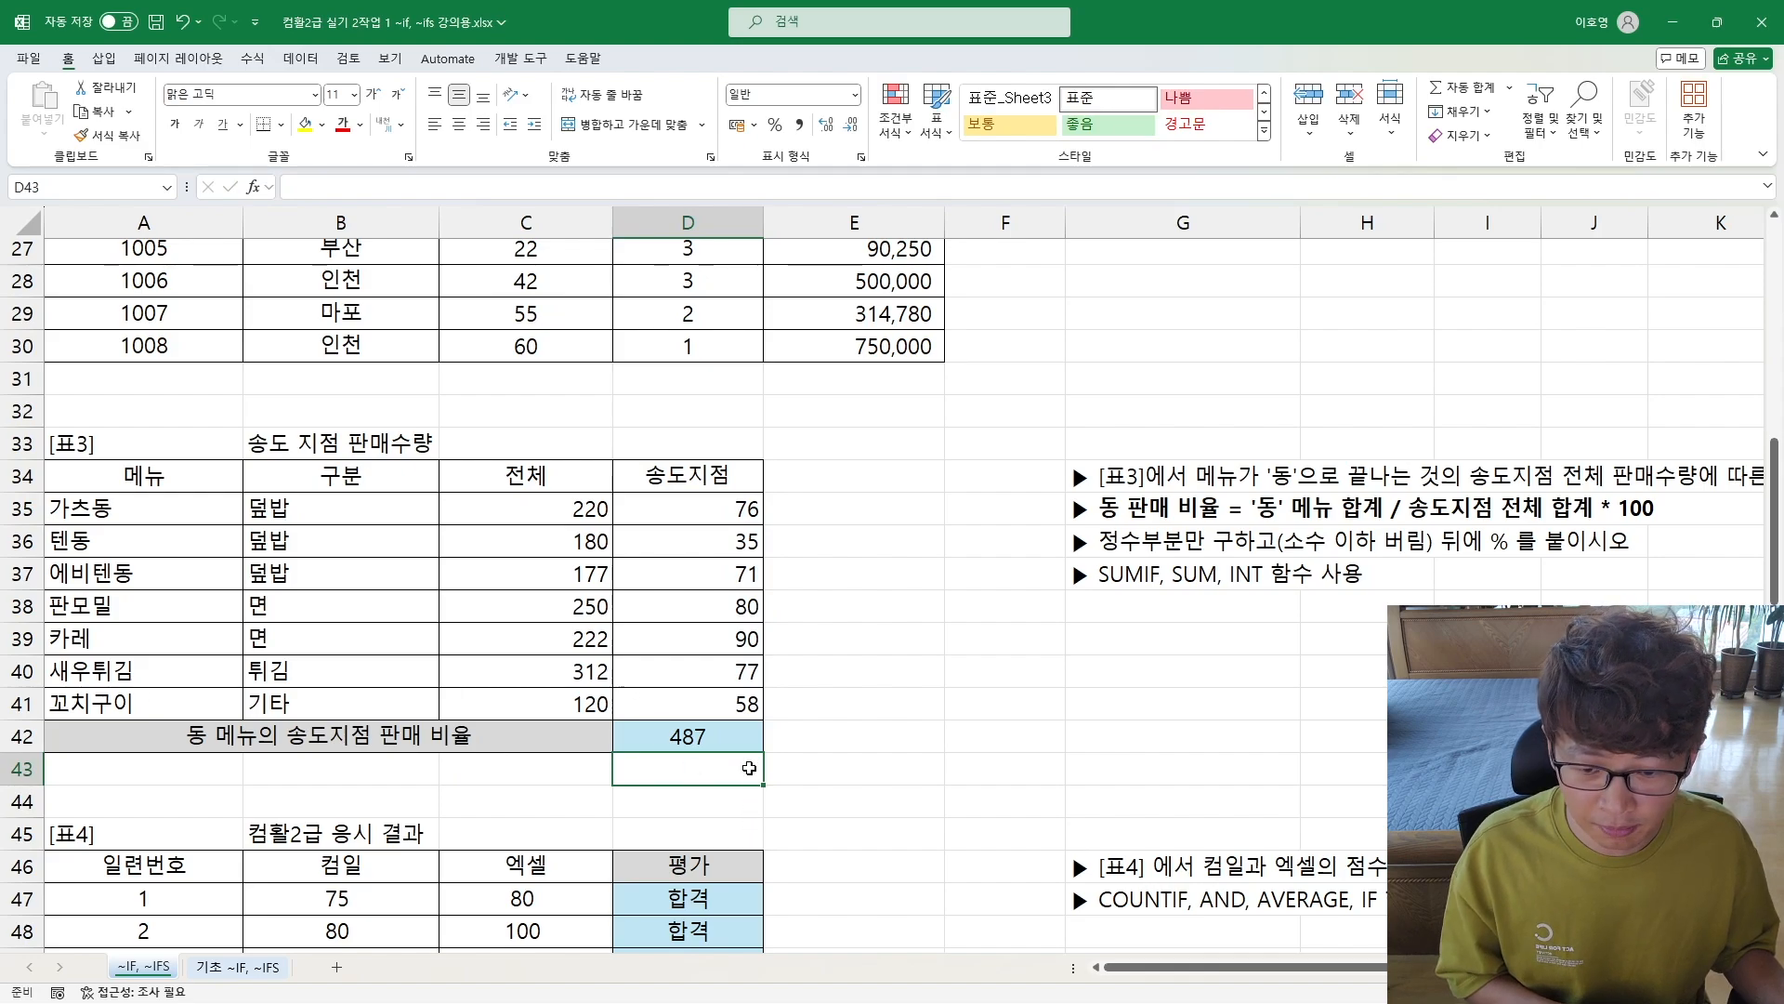
Step: Insert a SUMIF before the SUM in D42, with range A35:A41 and the wildcard criterion "*동"
double_click(703, 735)
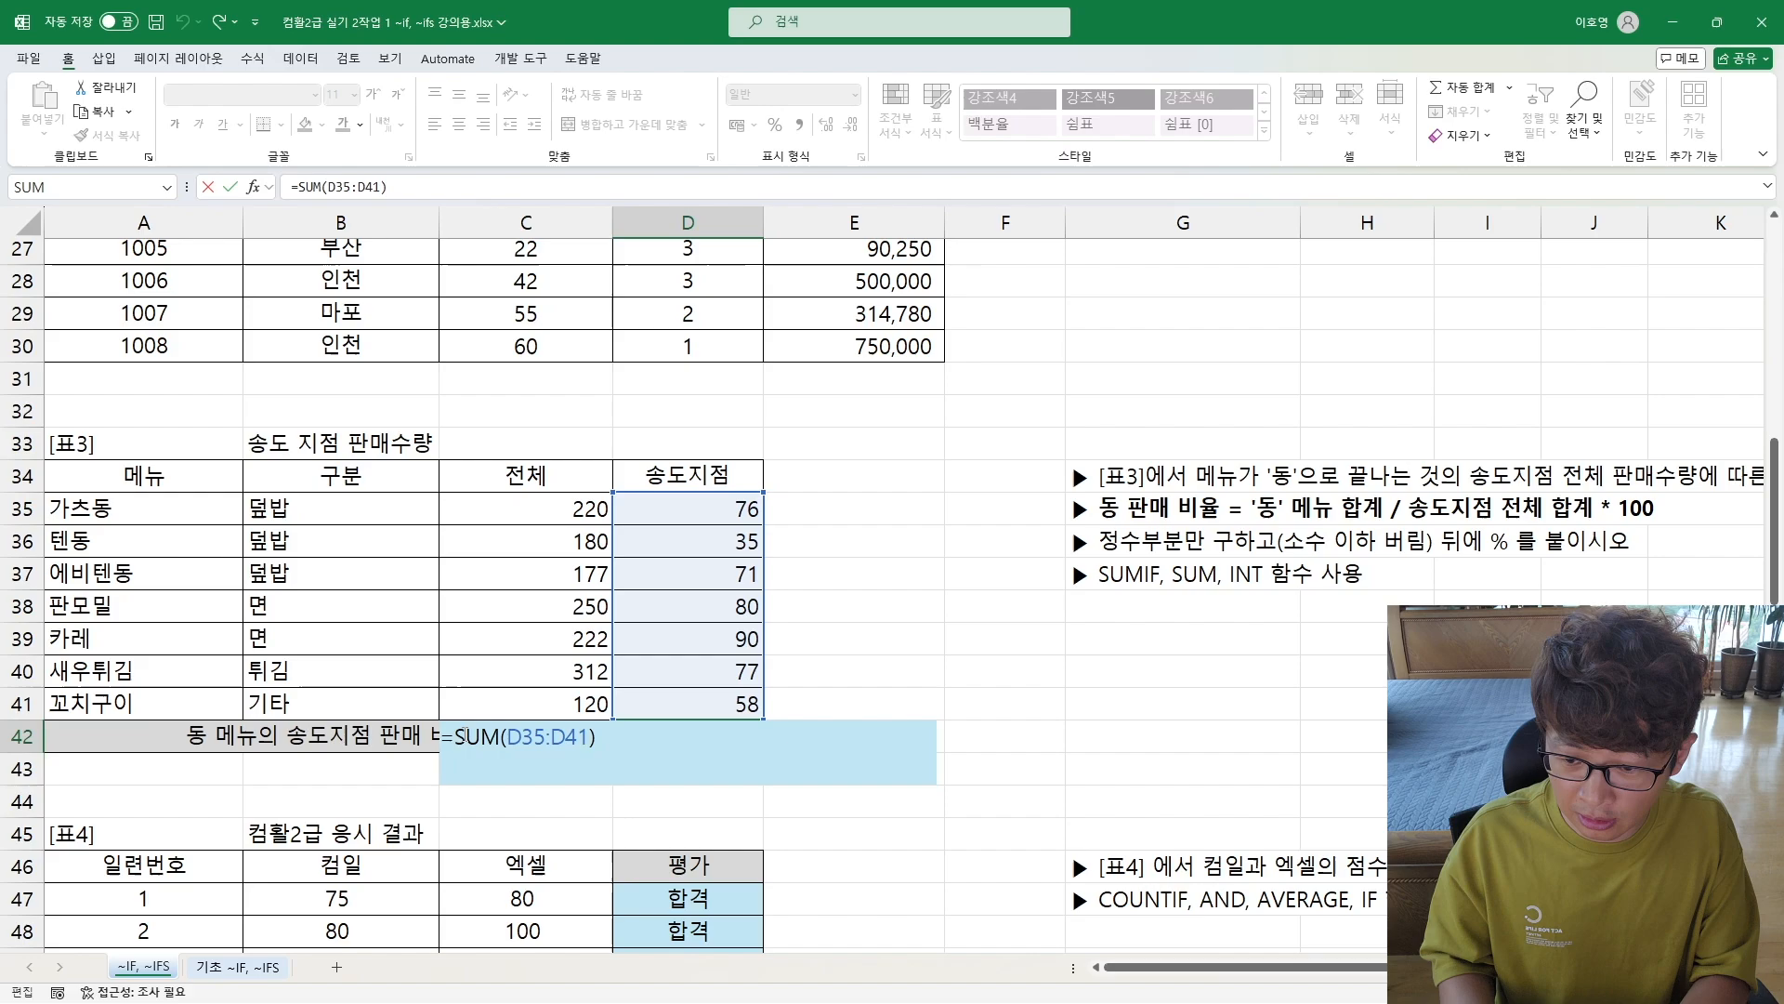
type("sumif")
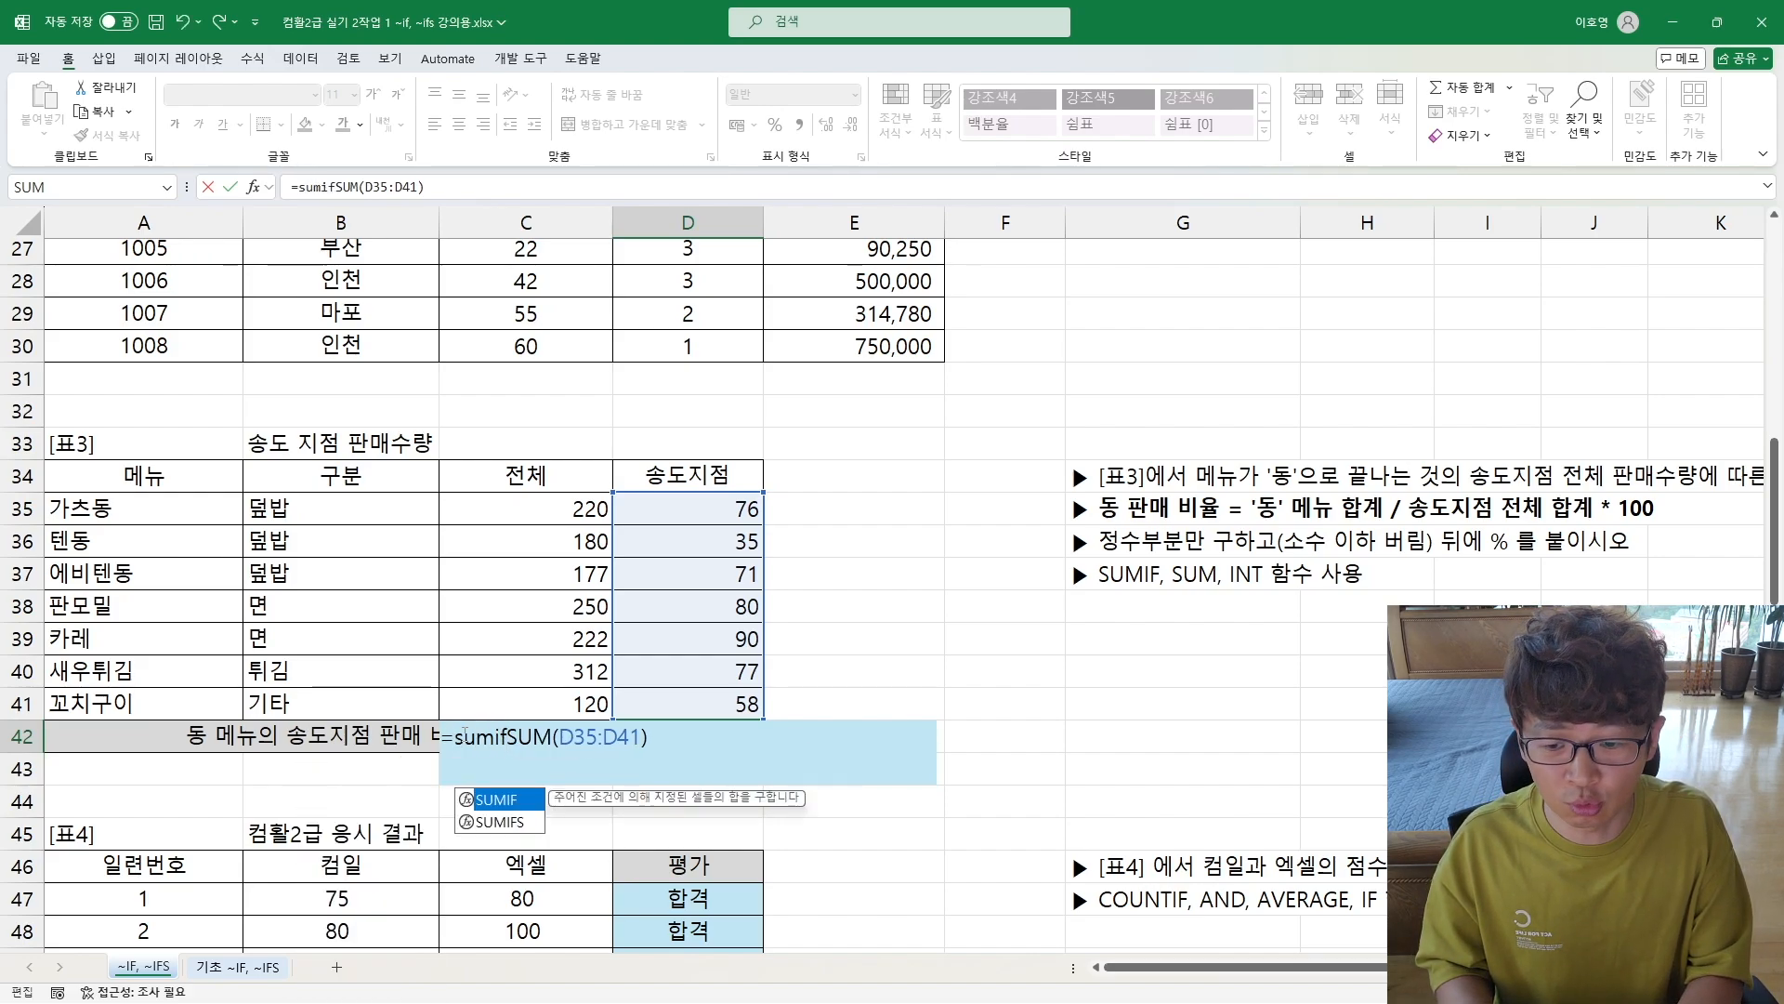
type("(")
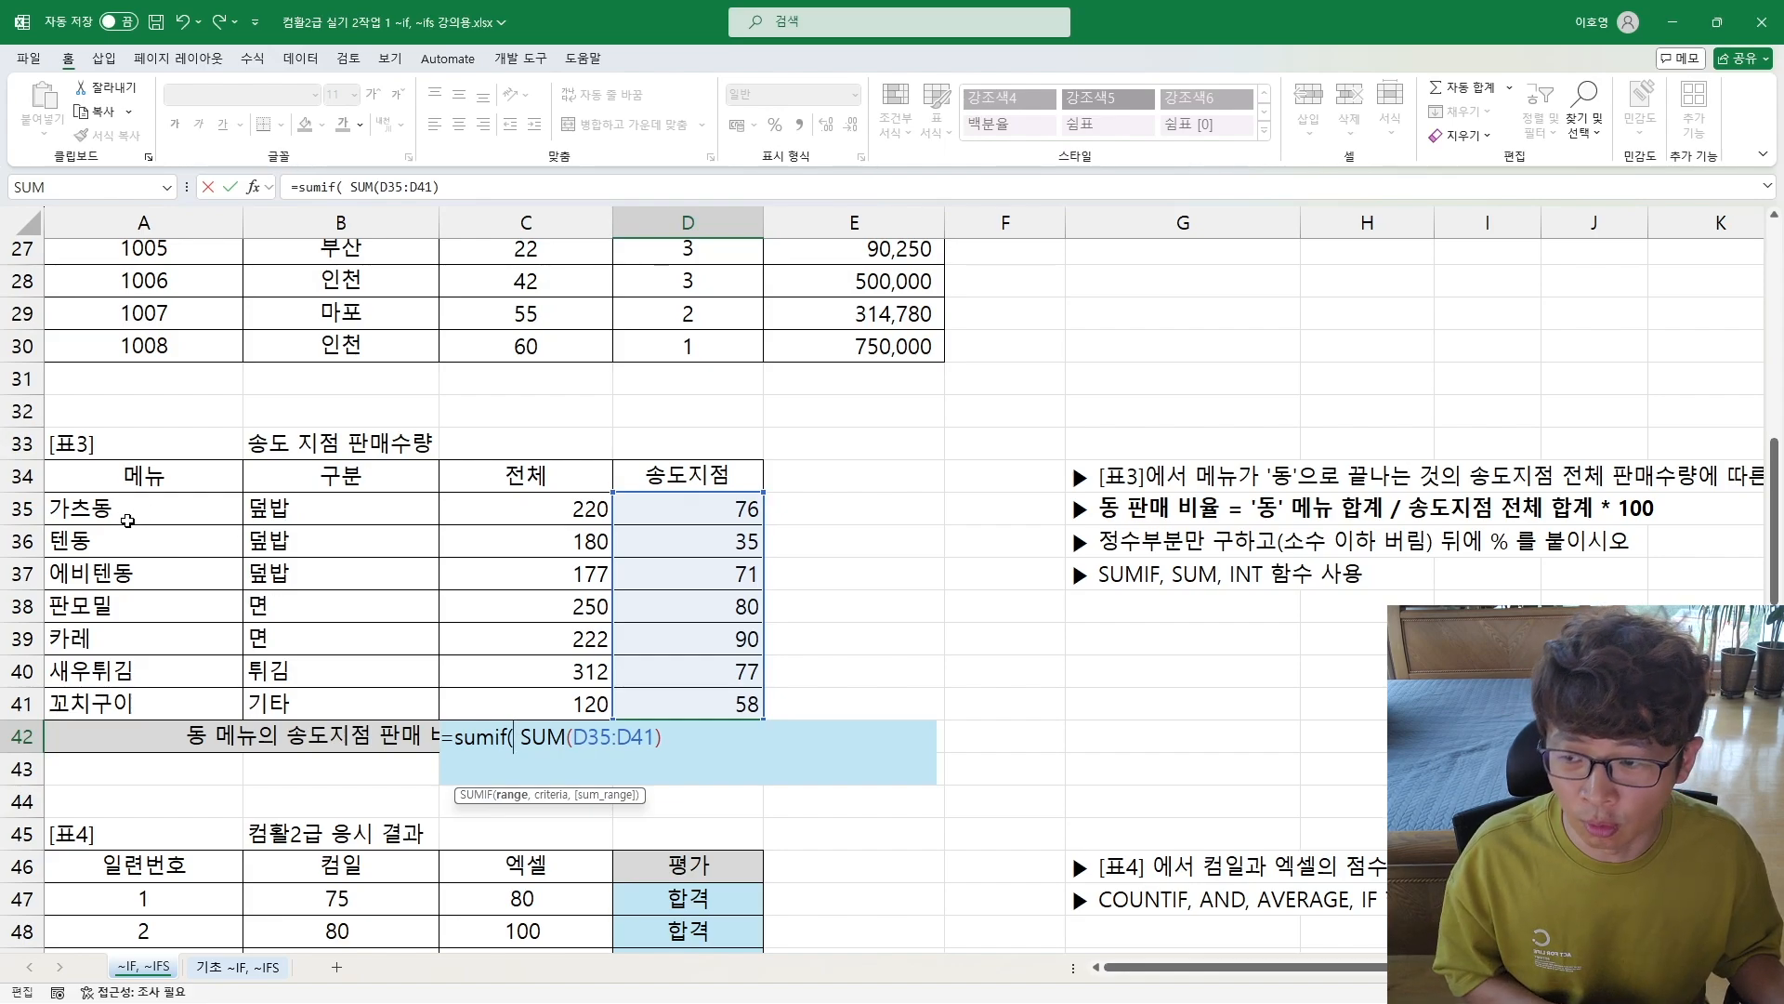
left_click_drag(122, 514, 109, 712)
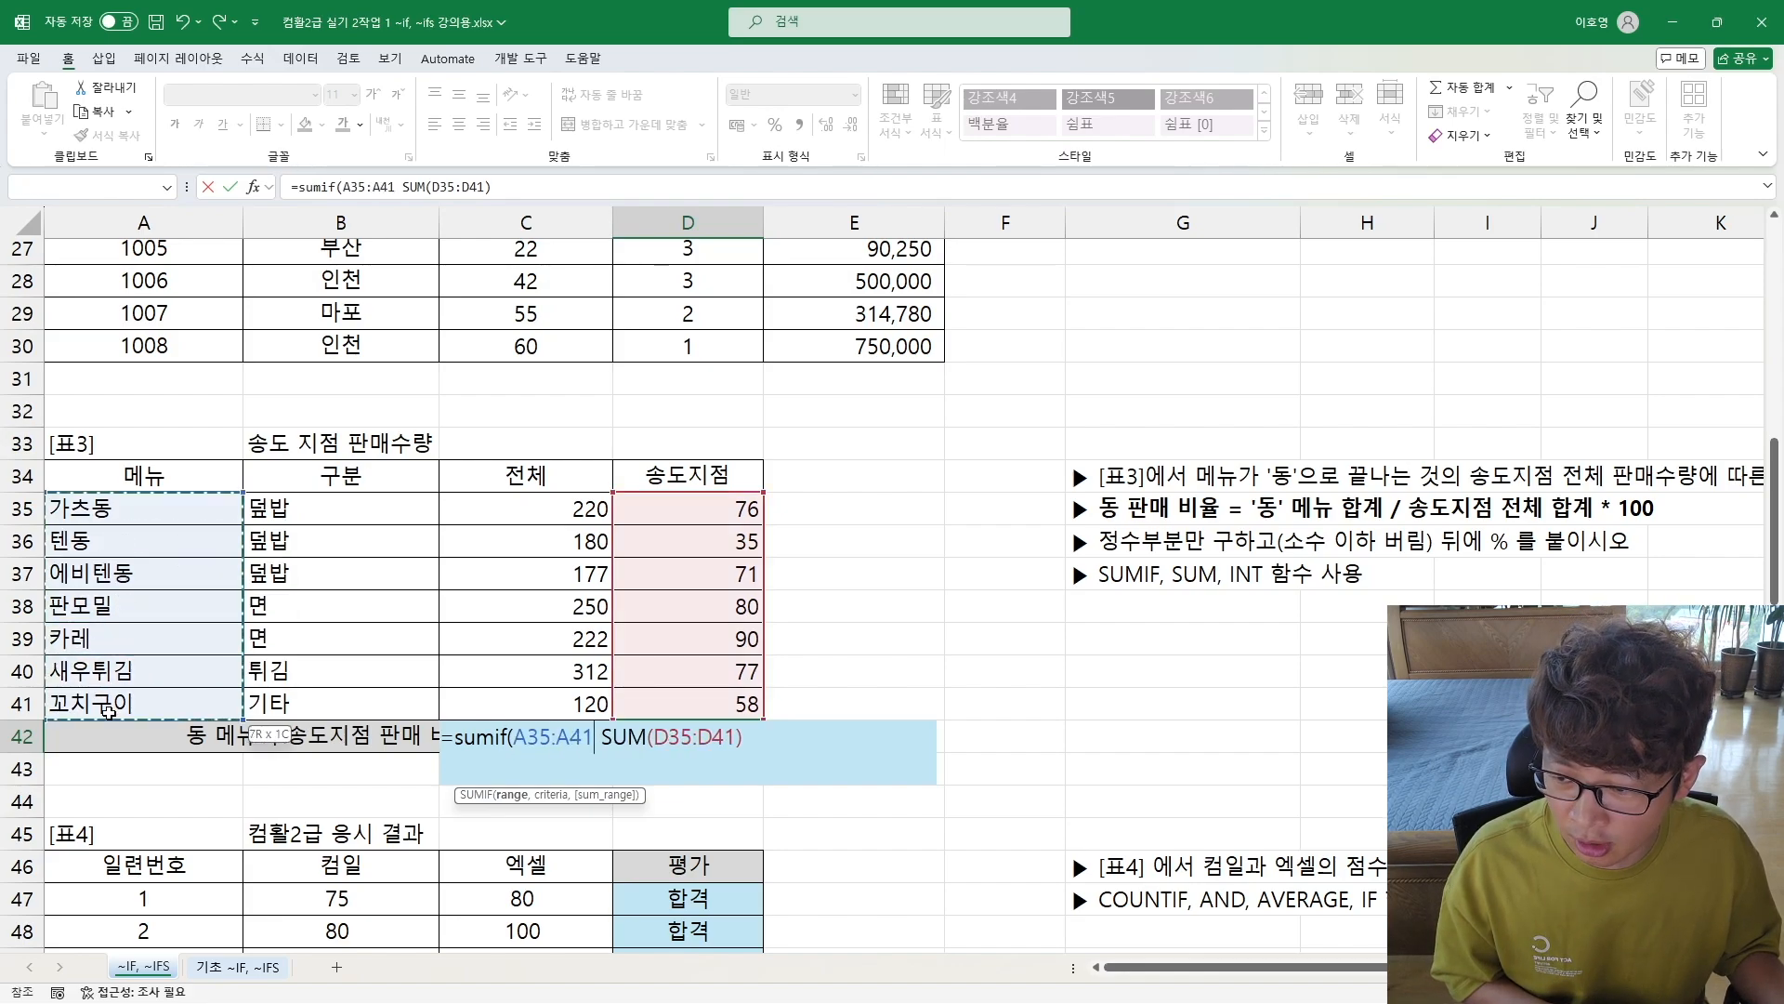
type(",")
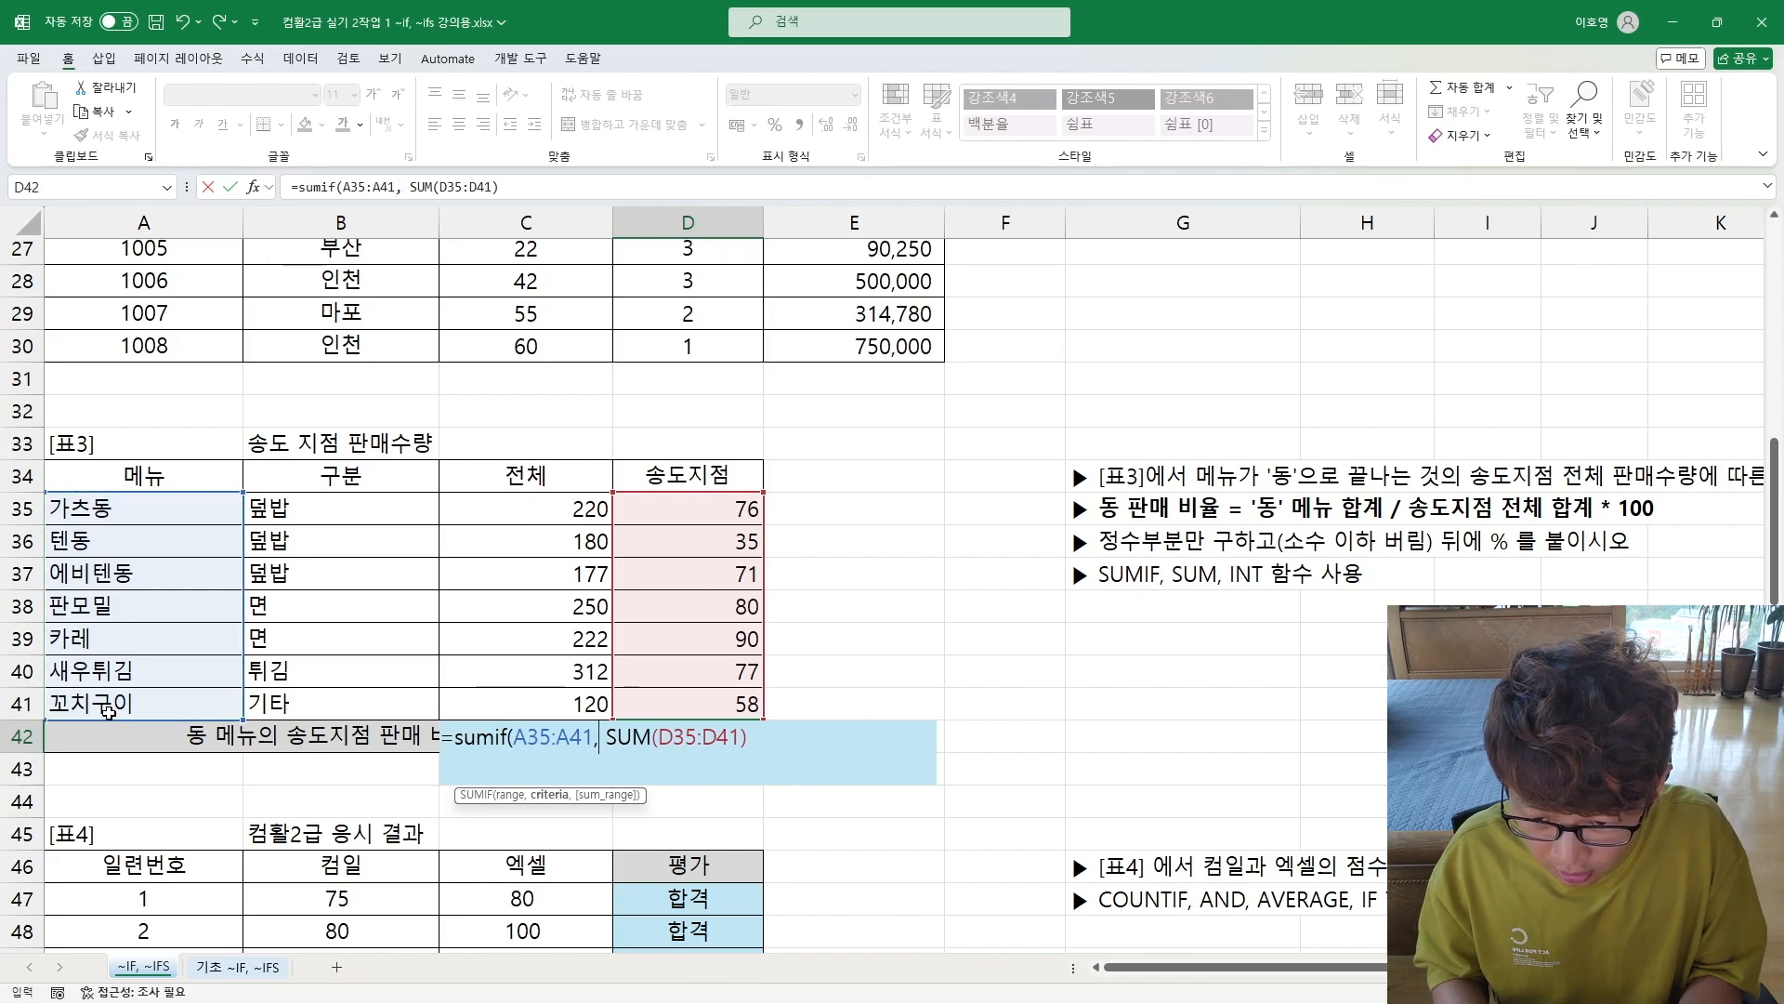
type("\"")
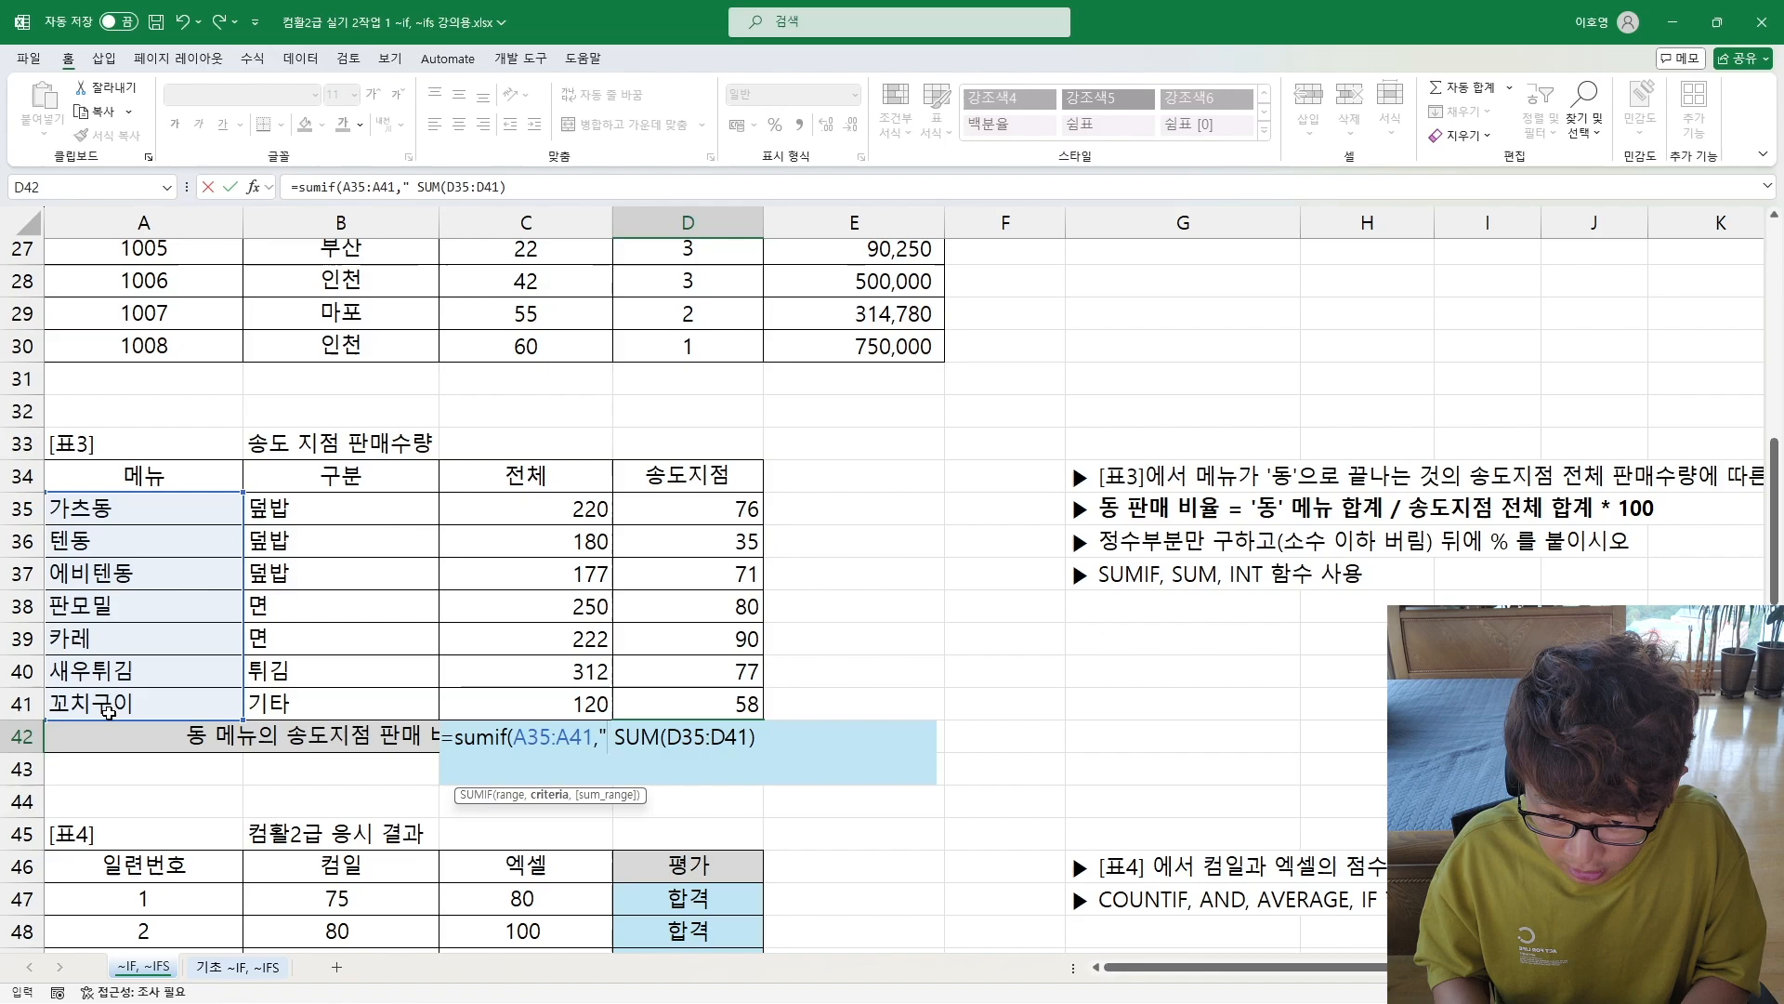
type("동\"")
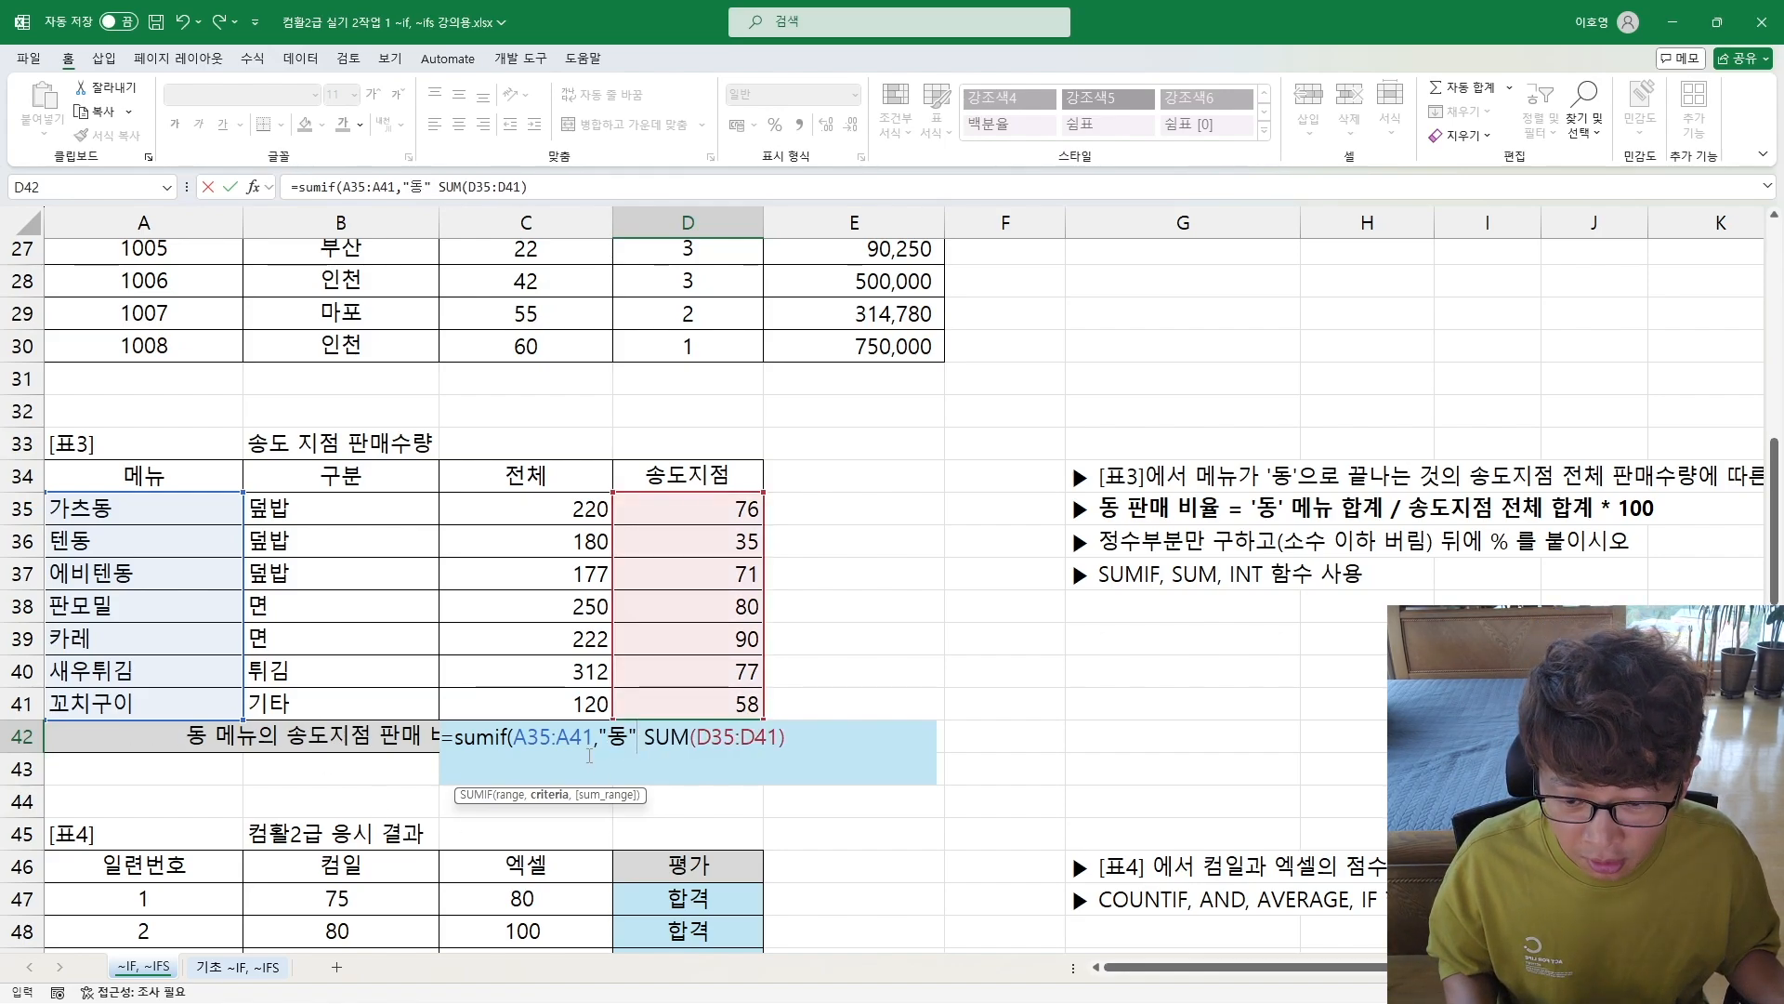
left_click(609, 737)
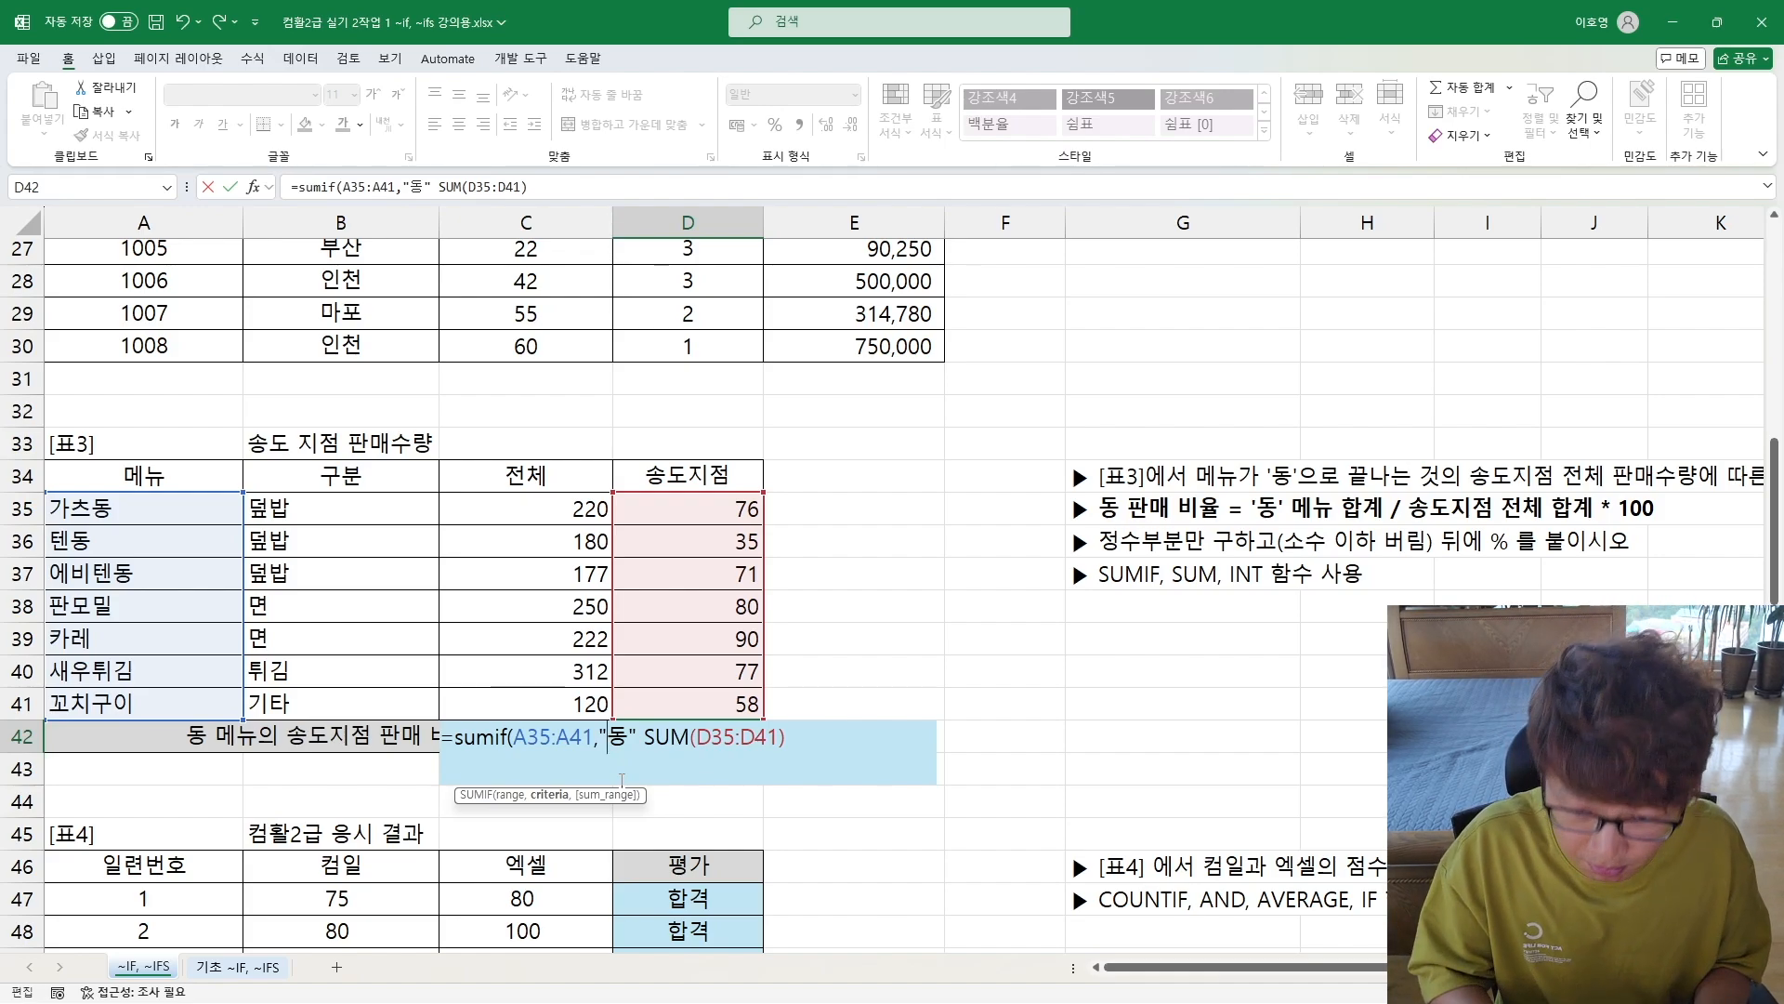
type("*")
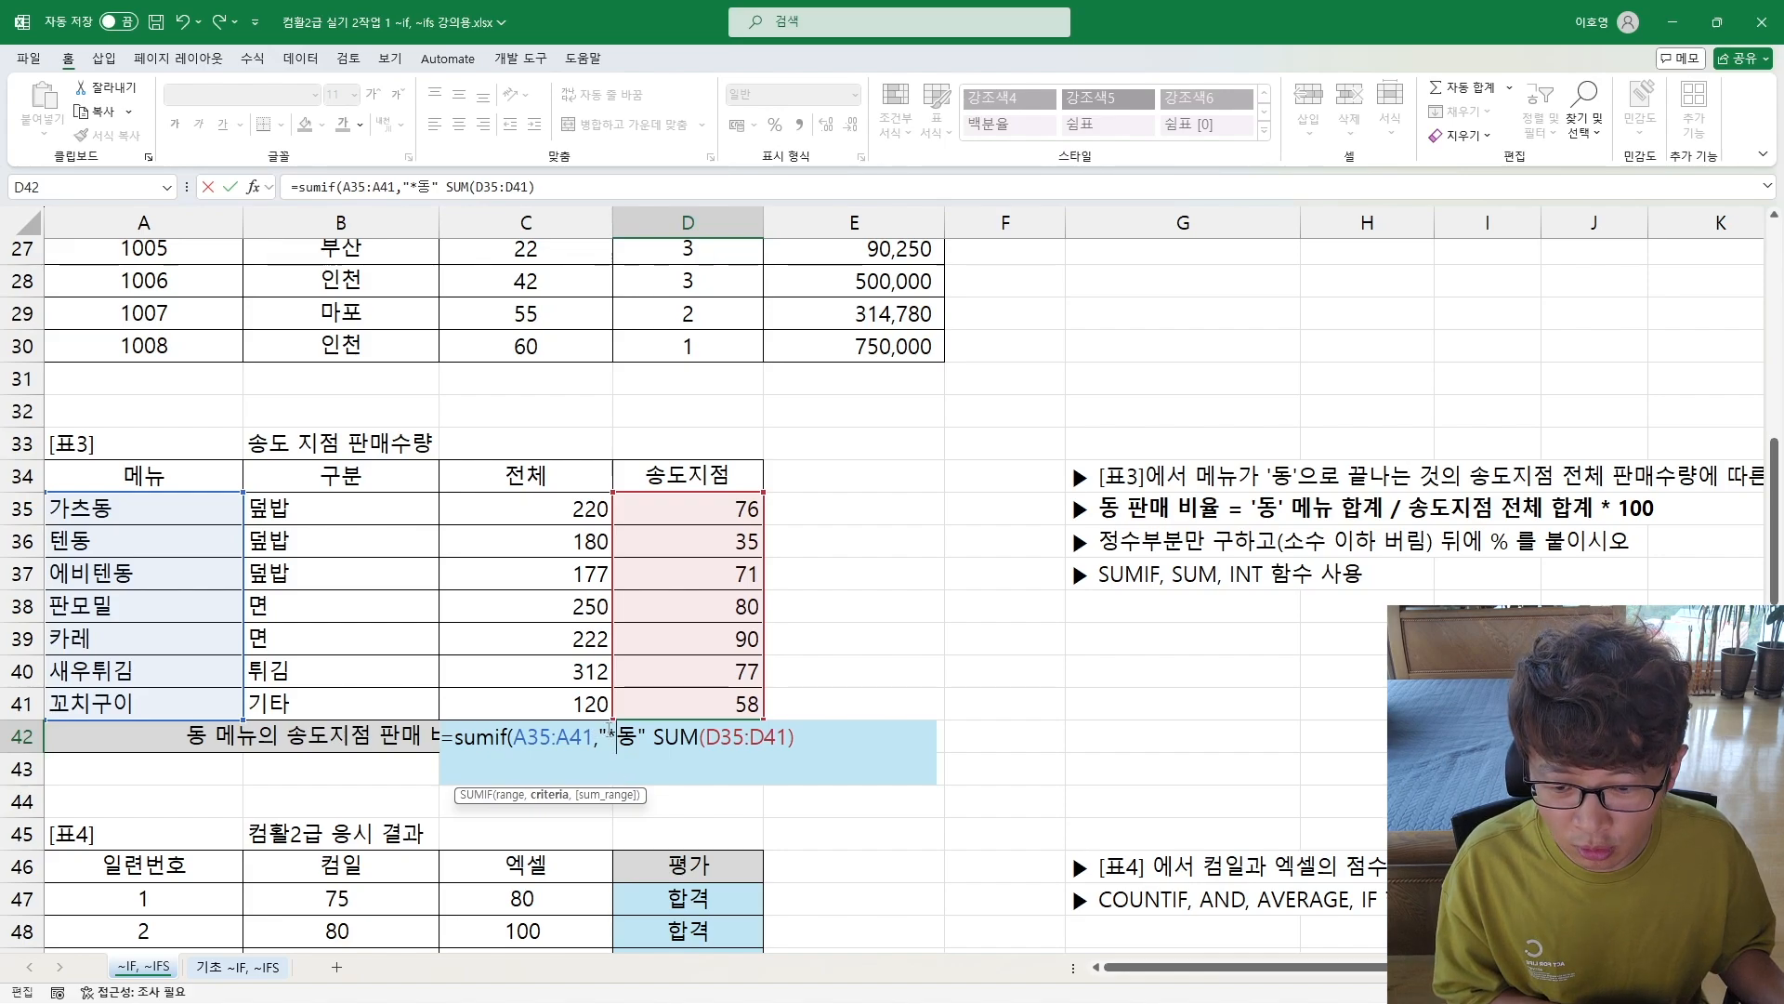
left_click_drag(629, 732, 639, 734)
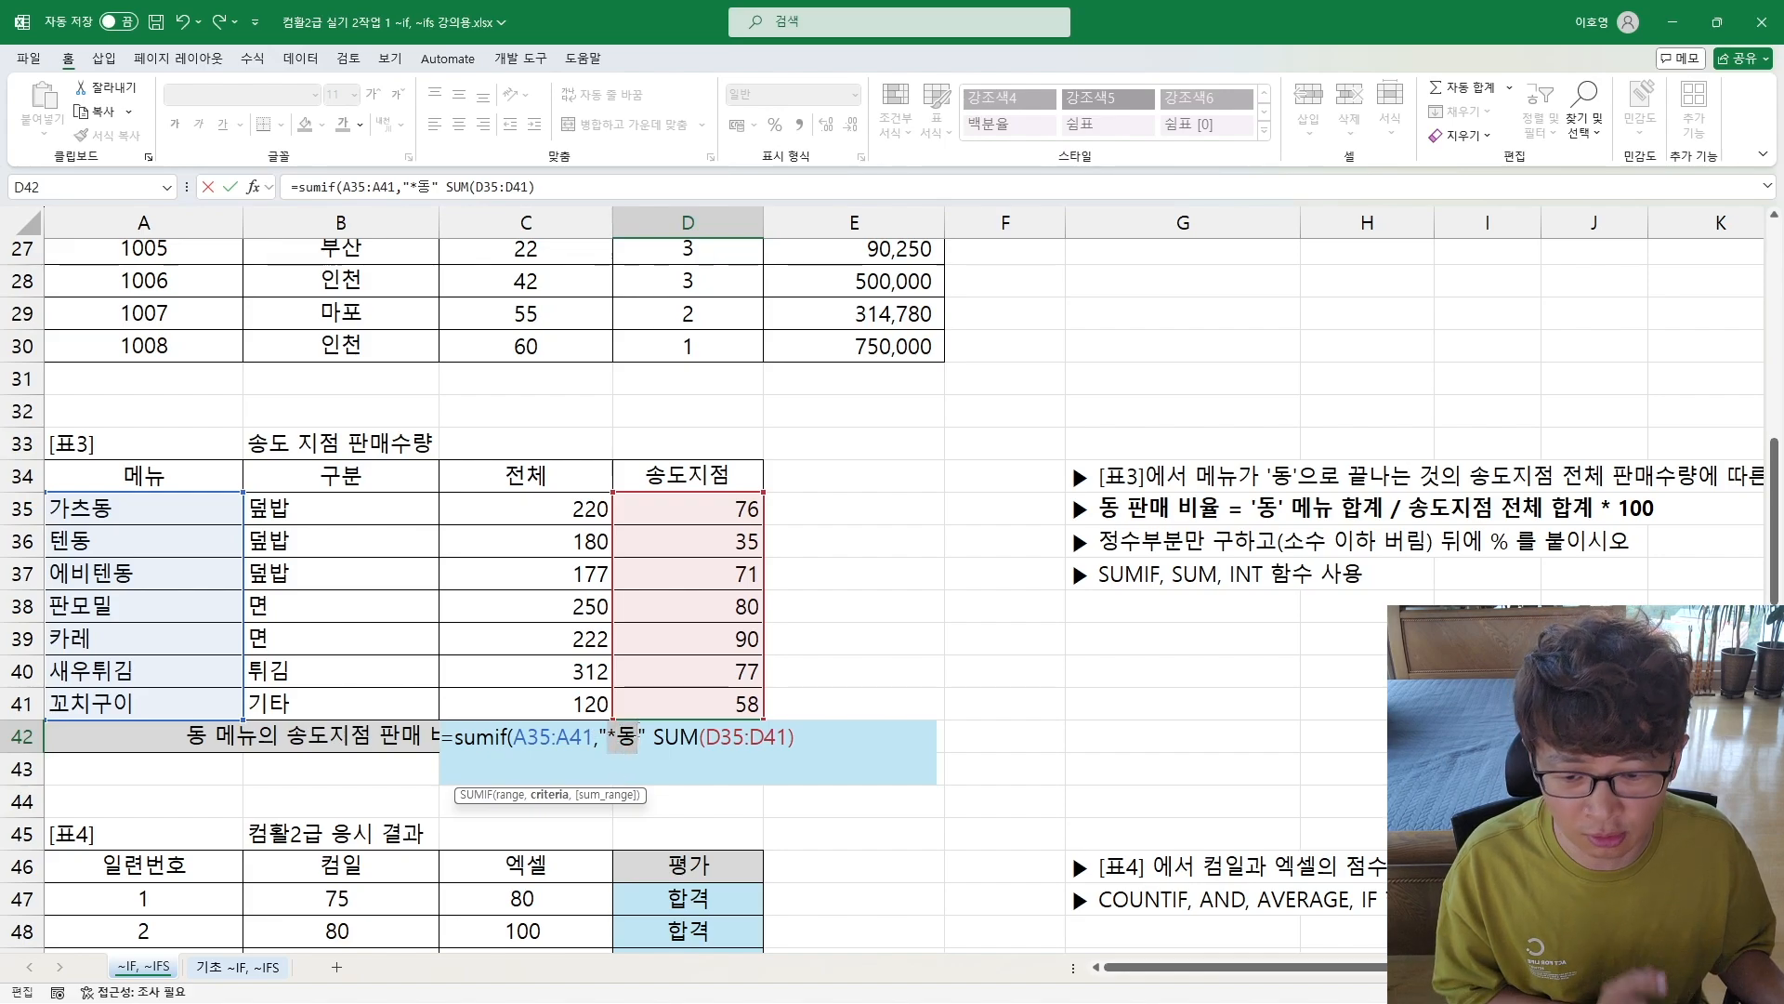
Step: Complete the SUMIF in D42 with sum range D35:D41 and divide it by the existing SUM
left_click(646, 734)
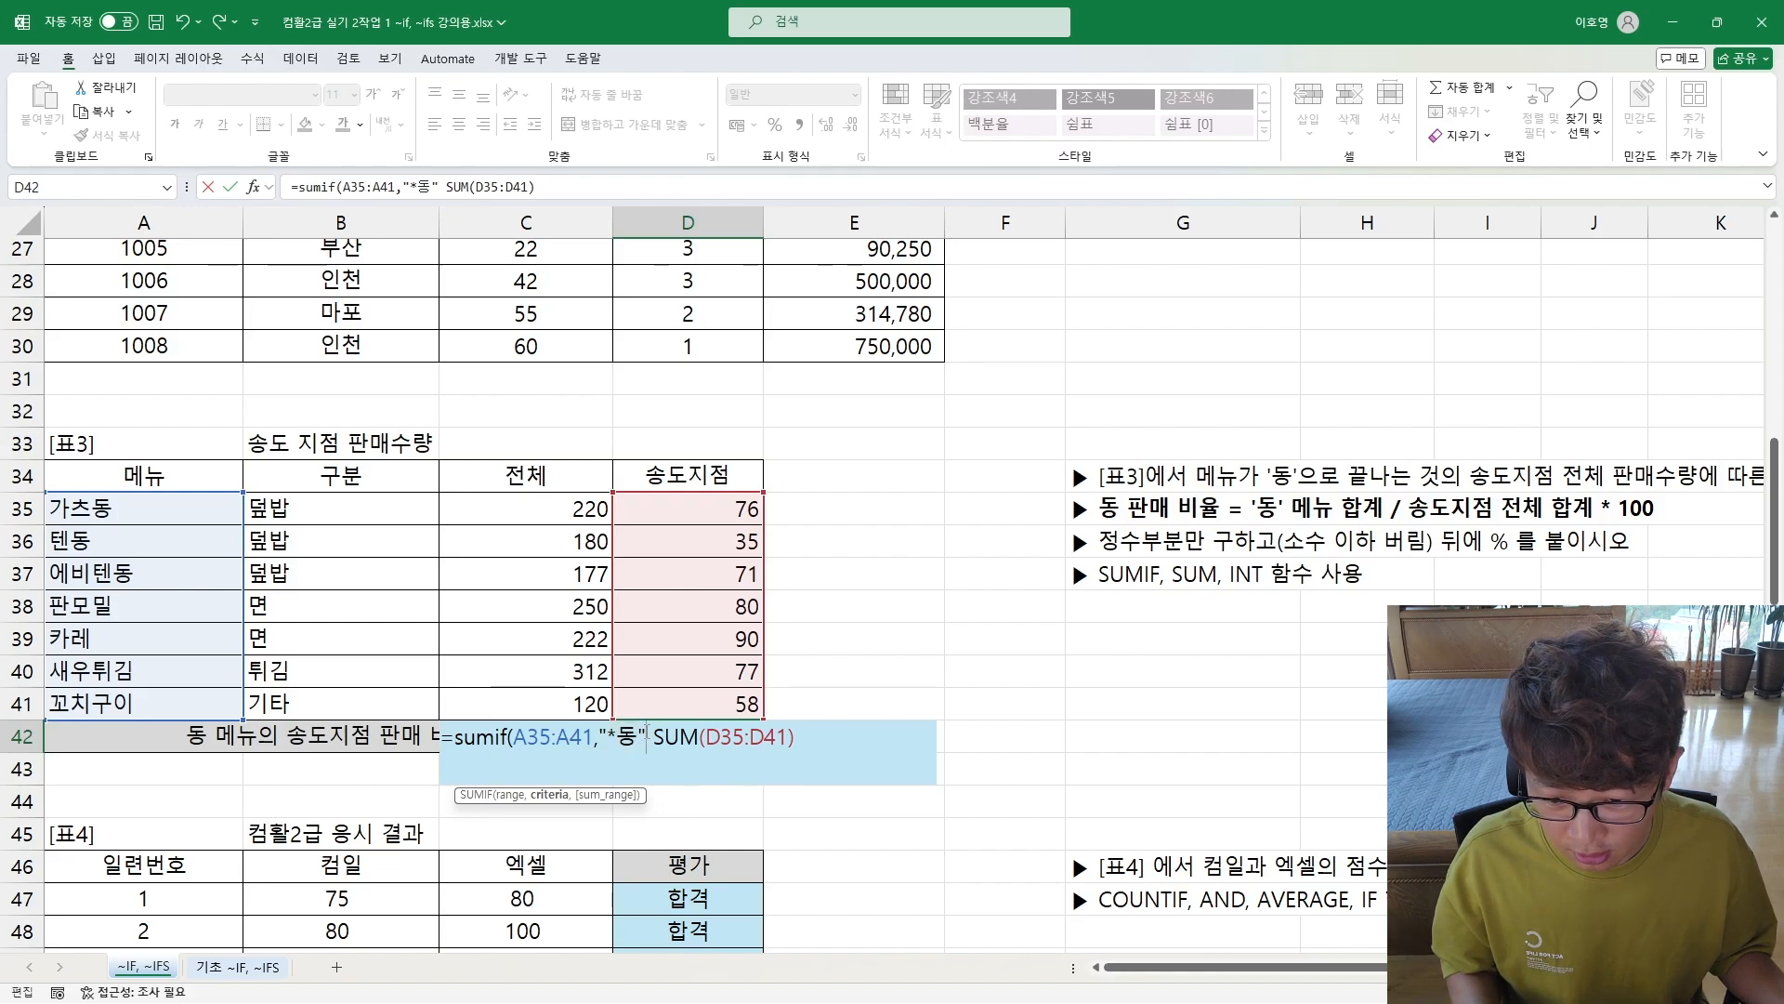
type(",")
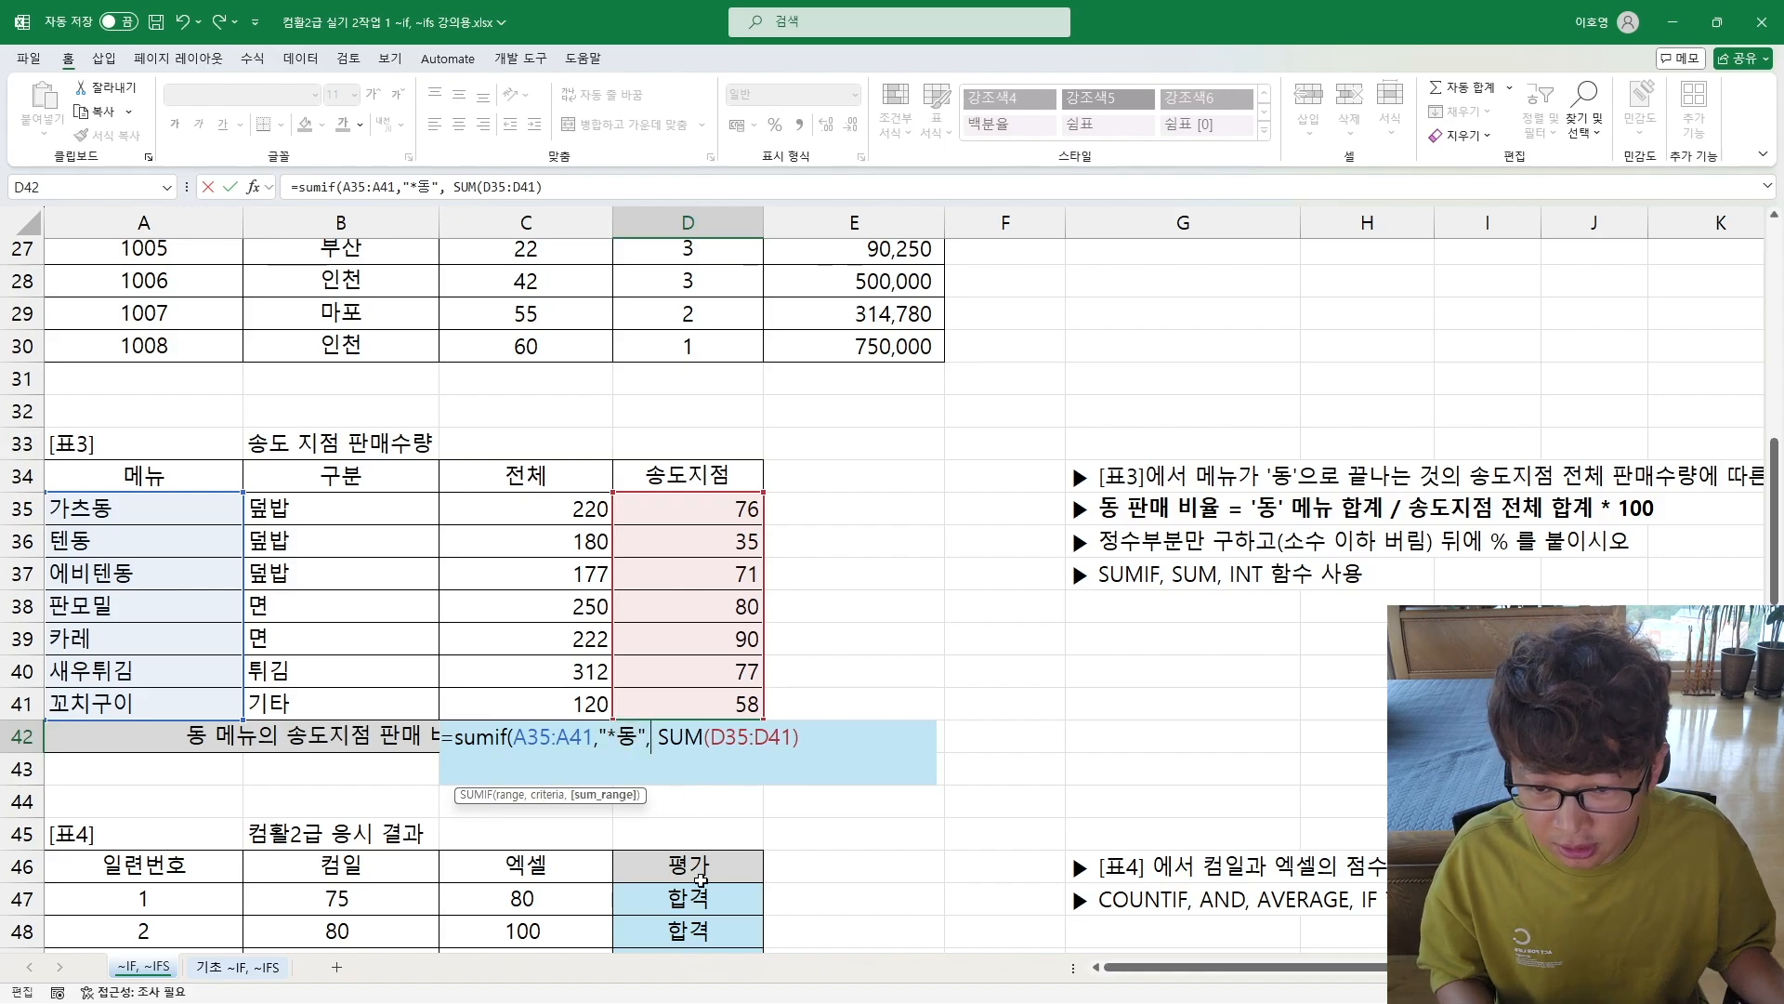
left_click_drag(690, 503, 676, 691)
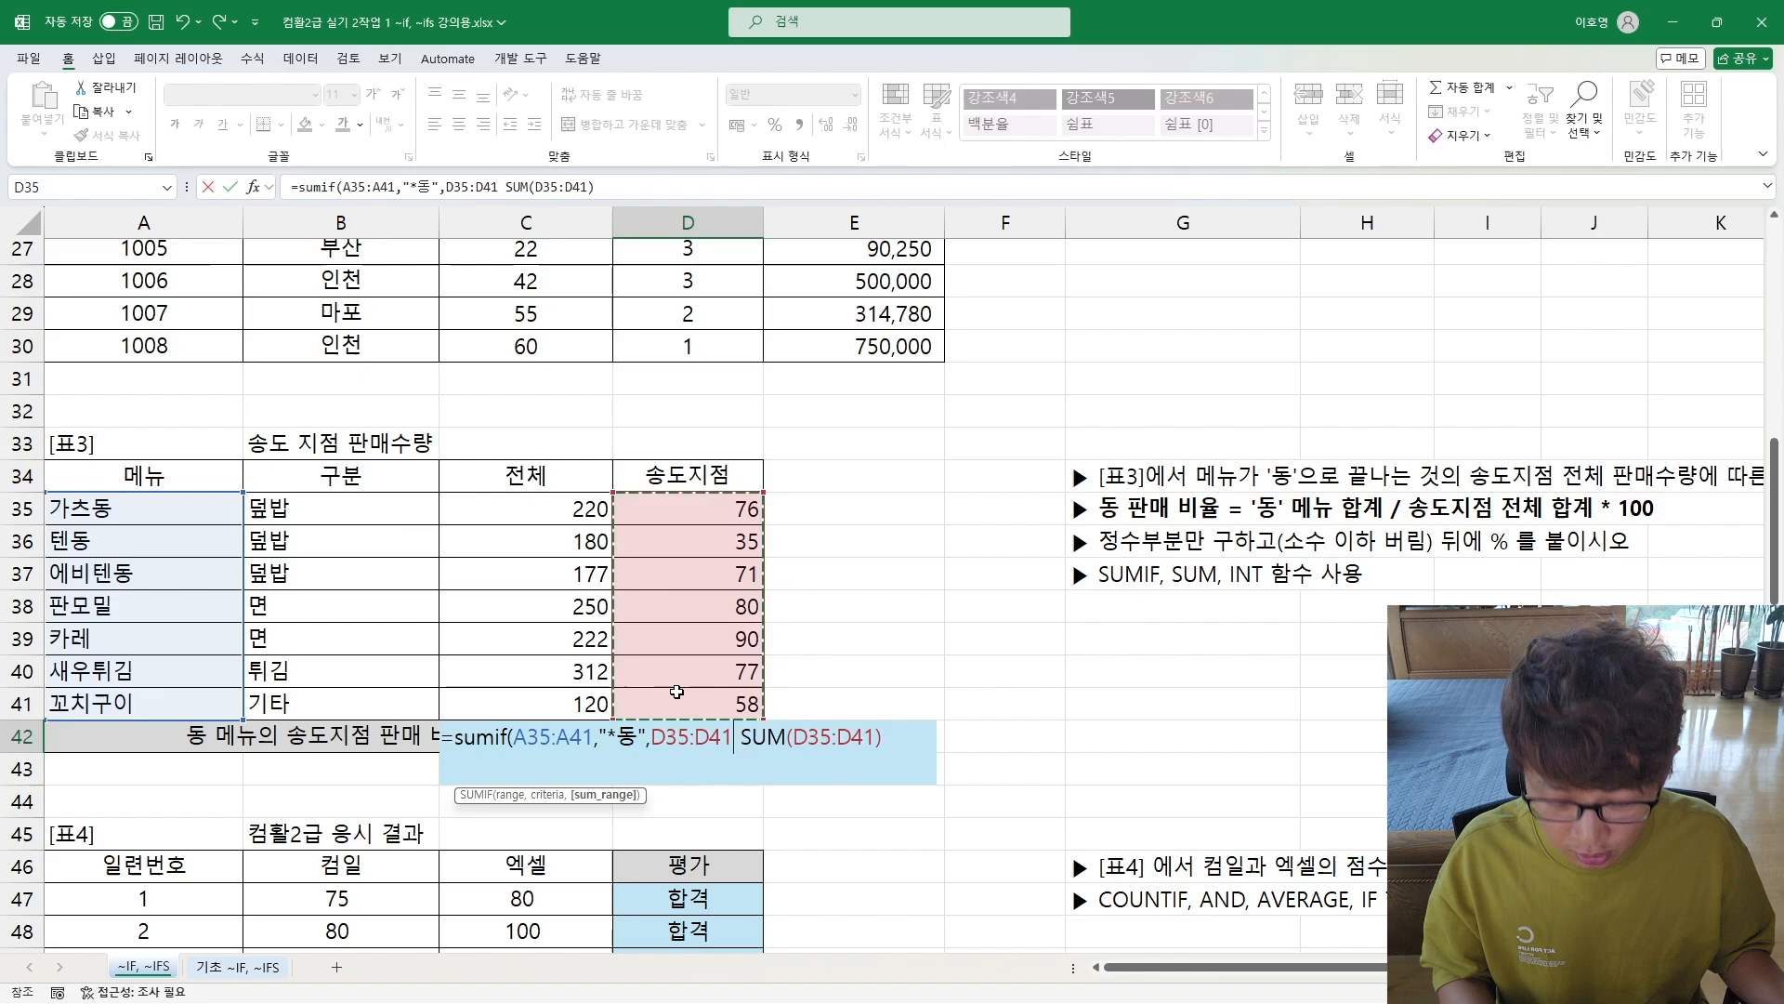
type(")")
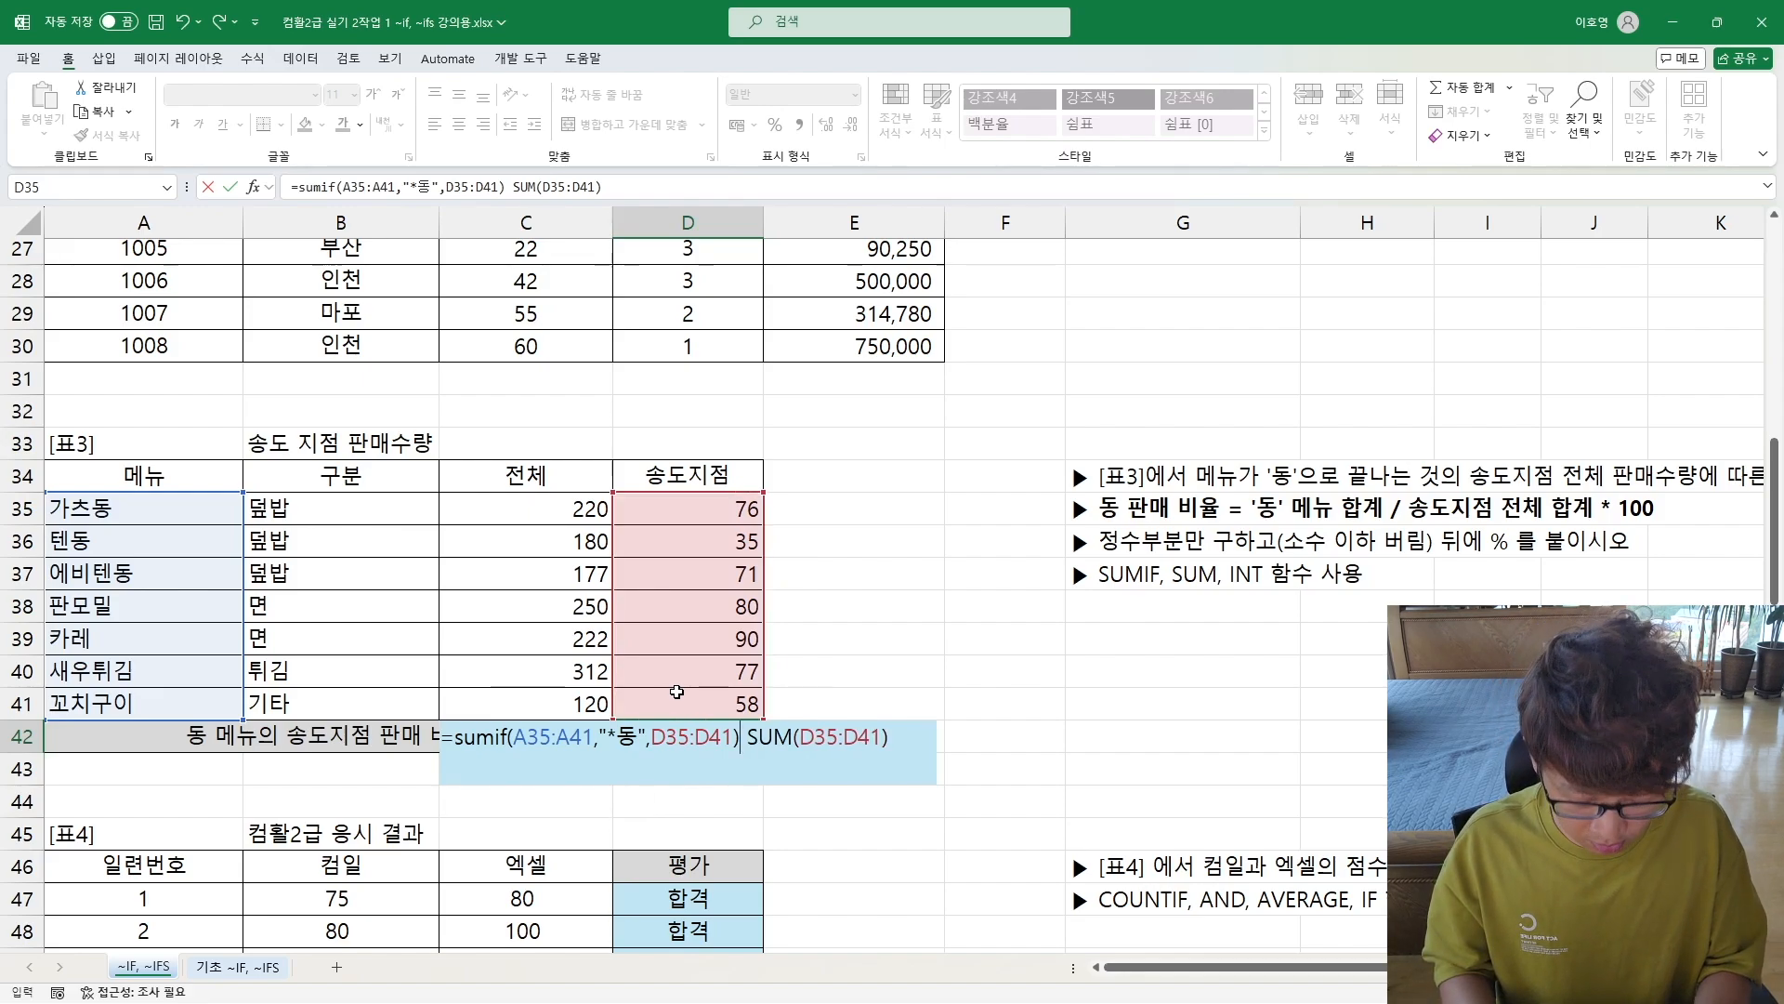
key("Delete")
type("/")
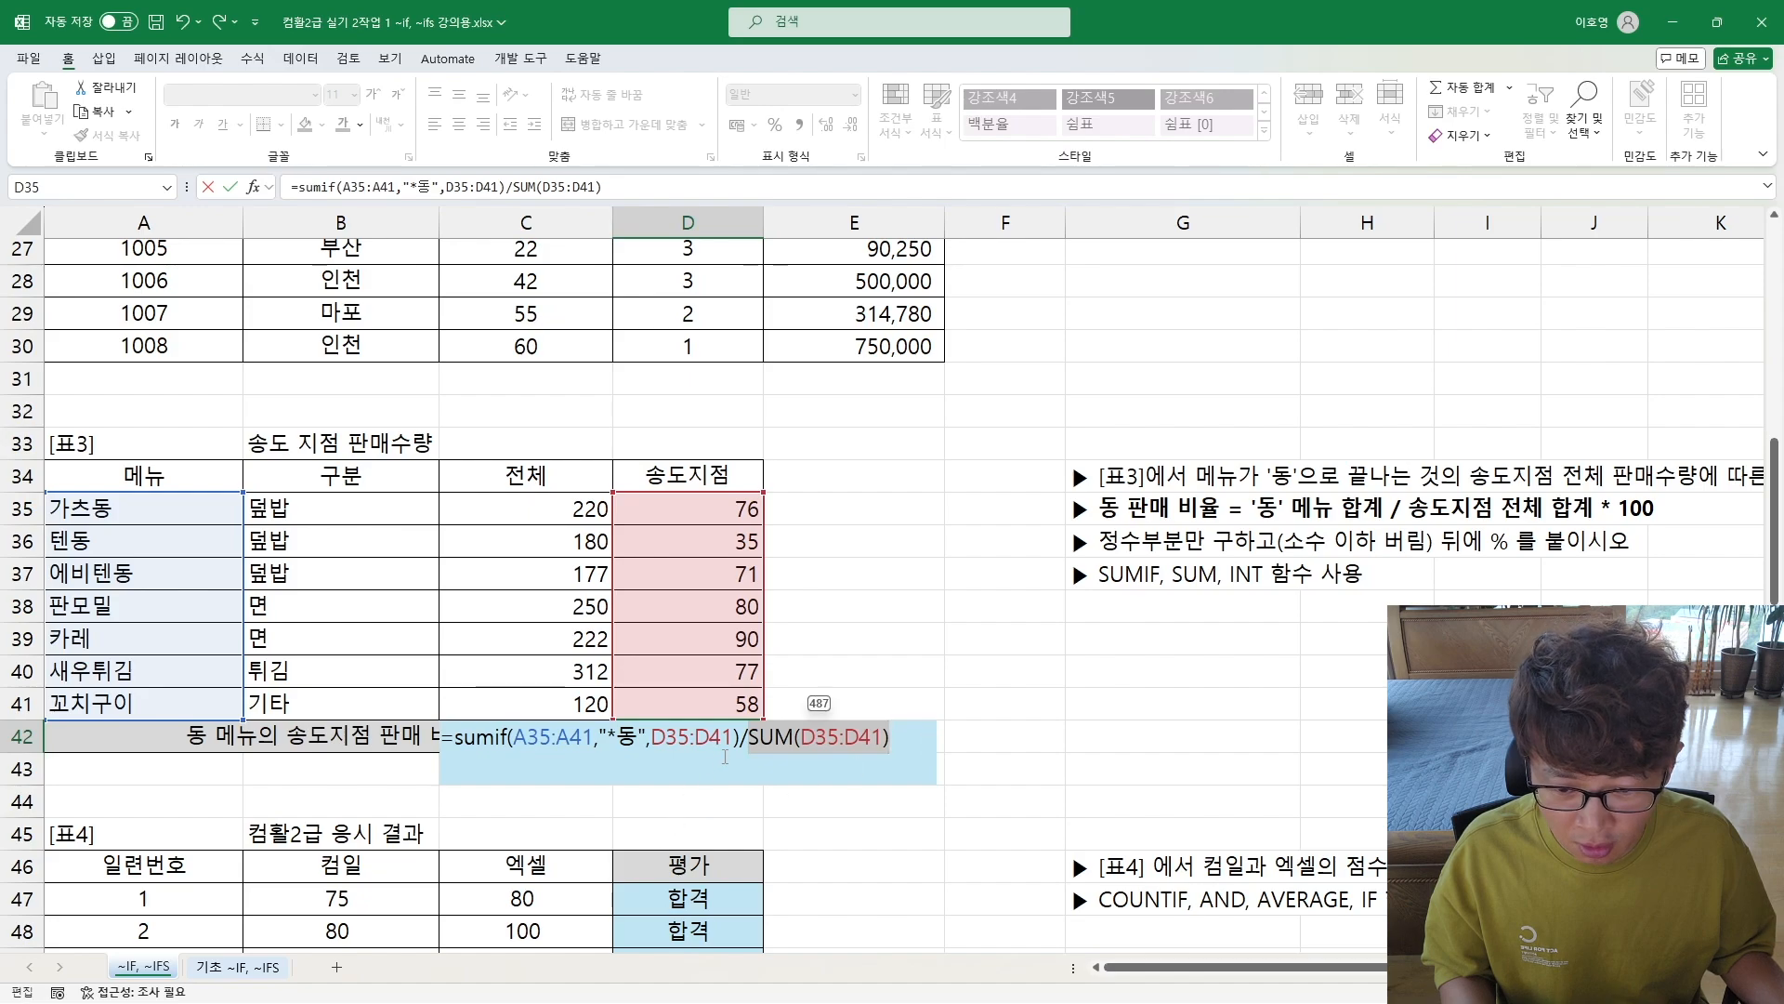
Step: Append * 100 to the end of the ratio formula in D42 and commit it
left_click_drag(744, 739, 464, 734)
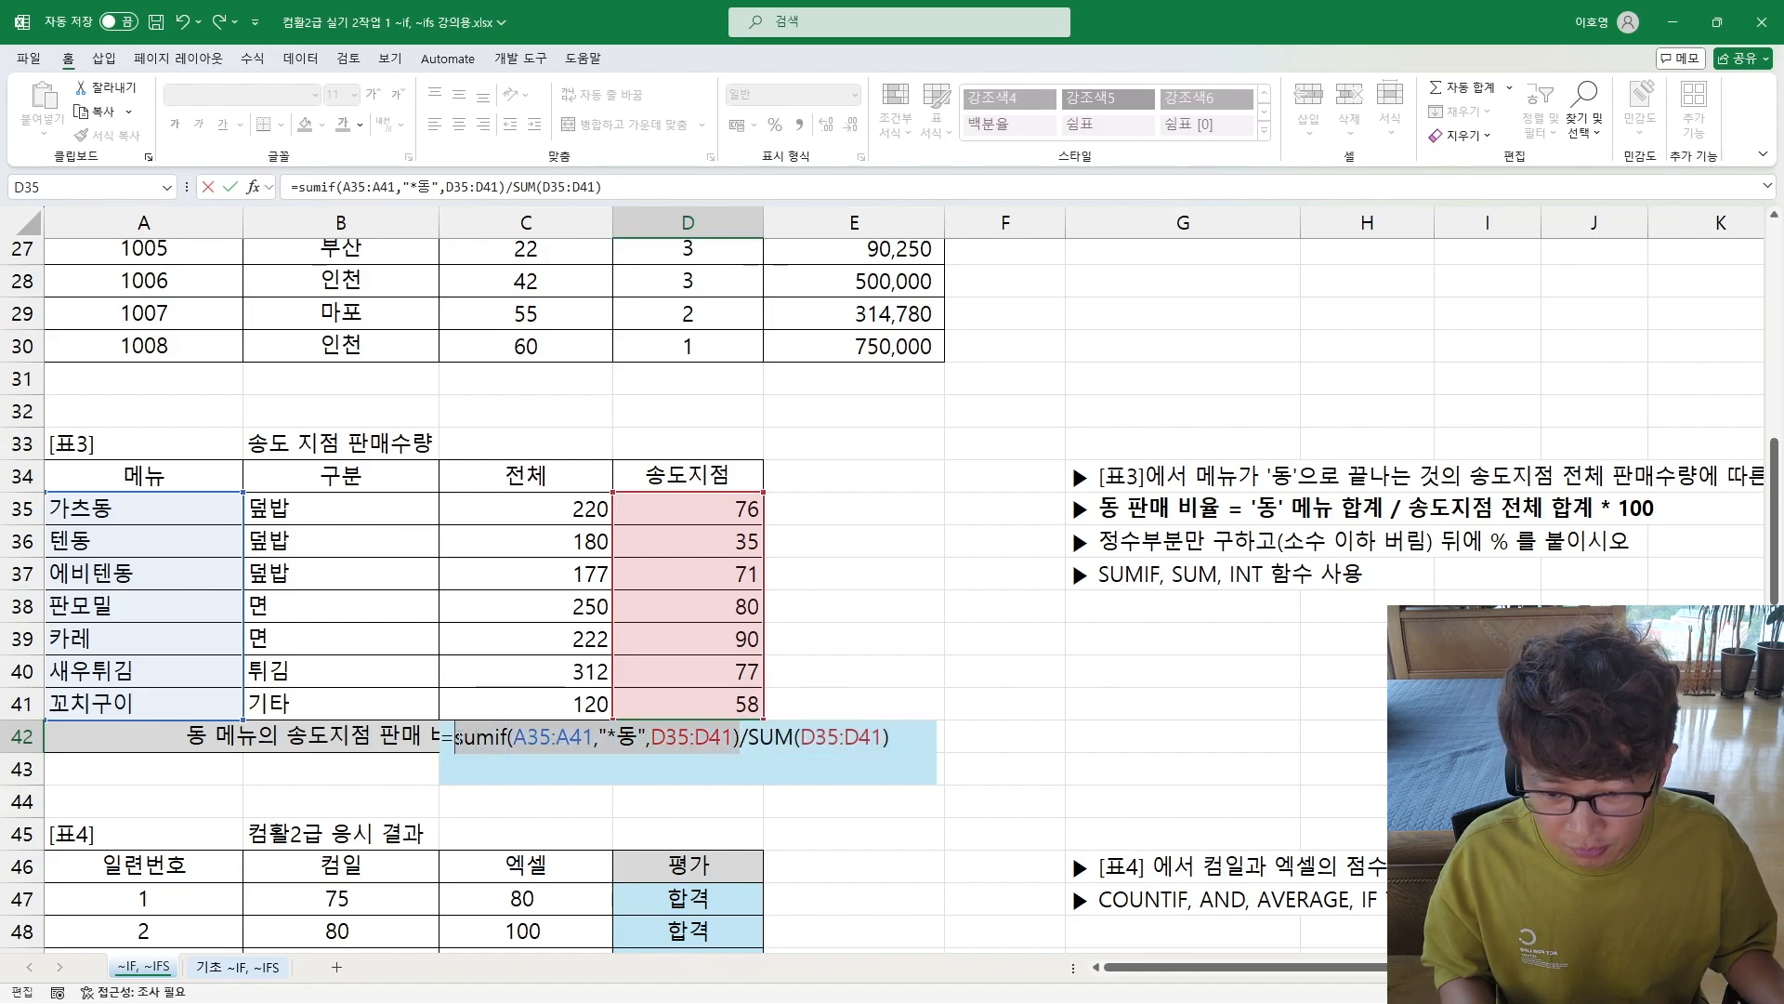
left_click(907, 751)
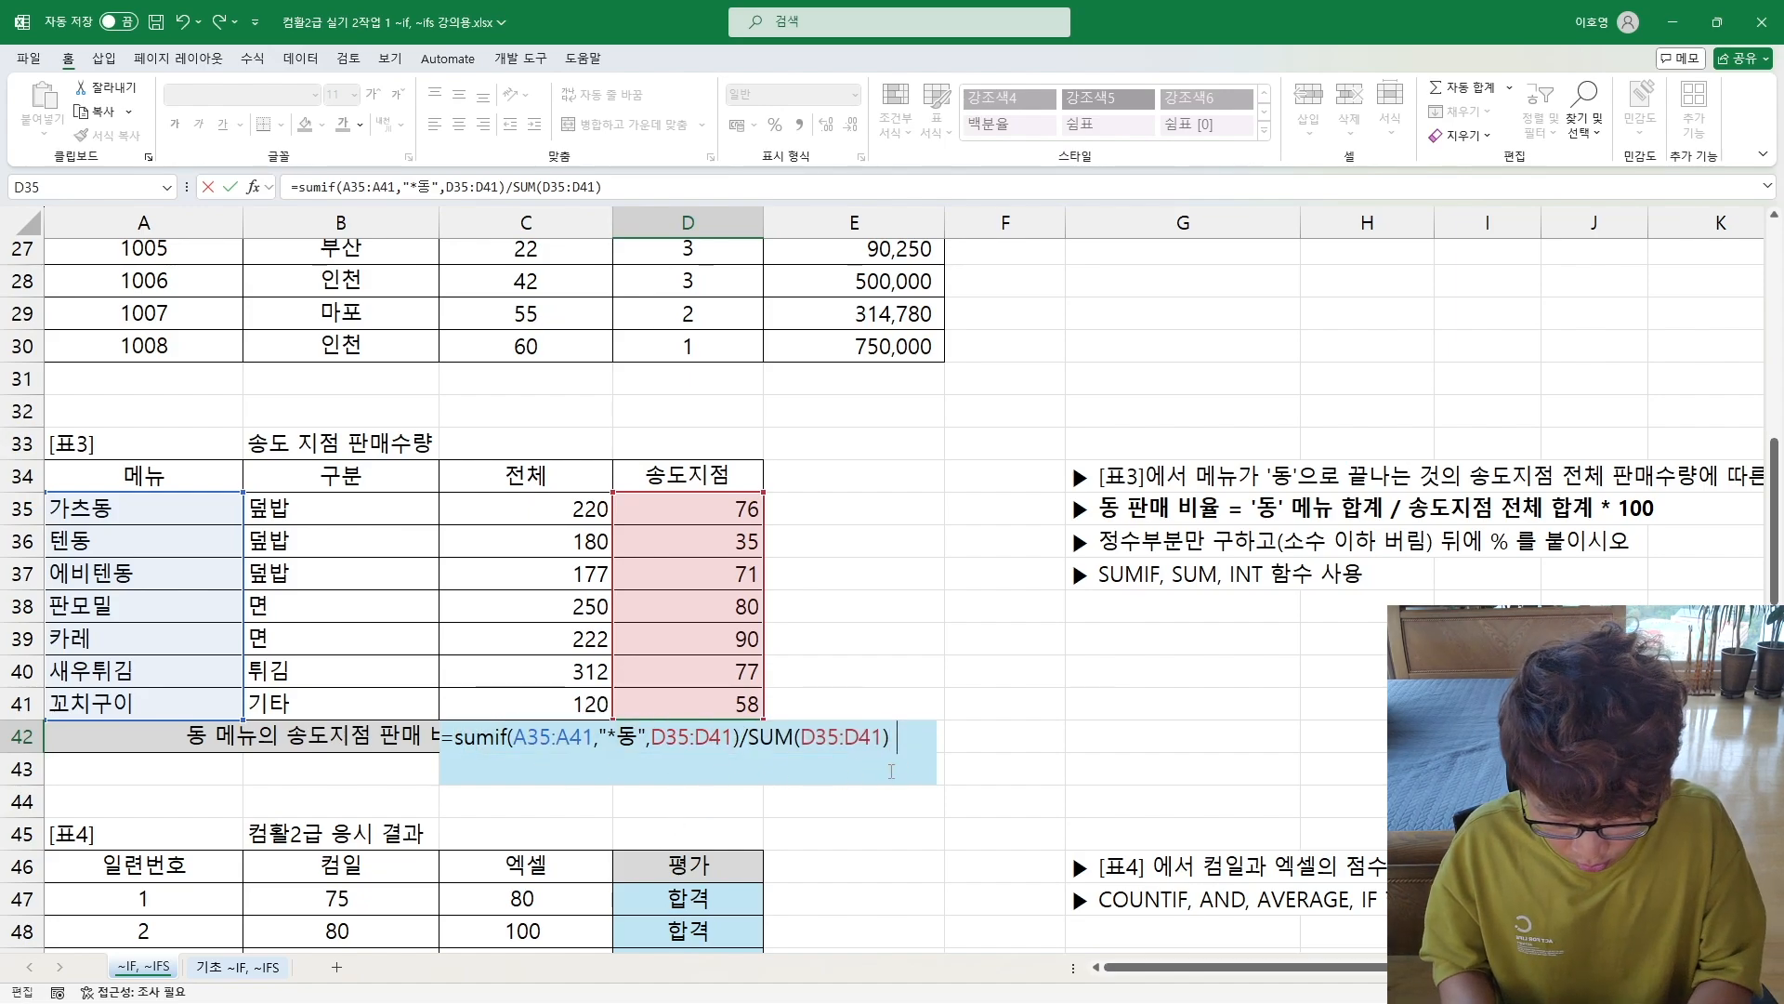
type("* 100")
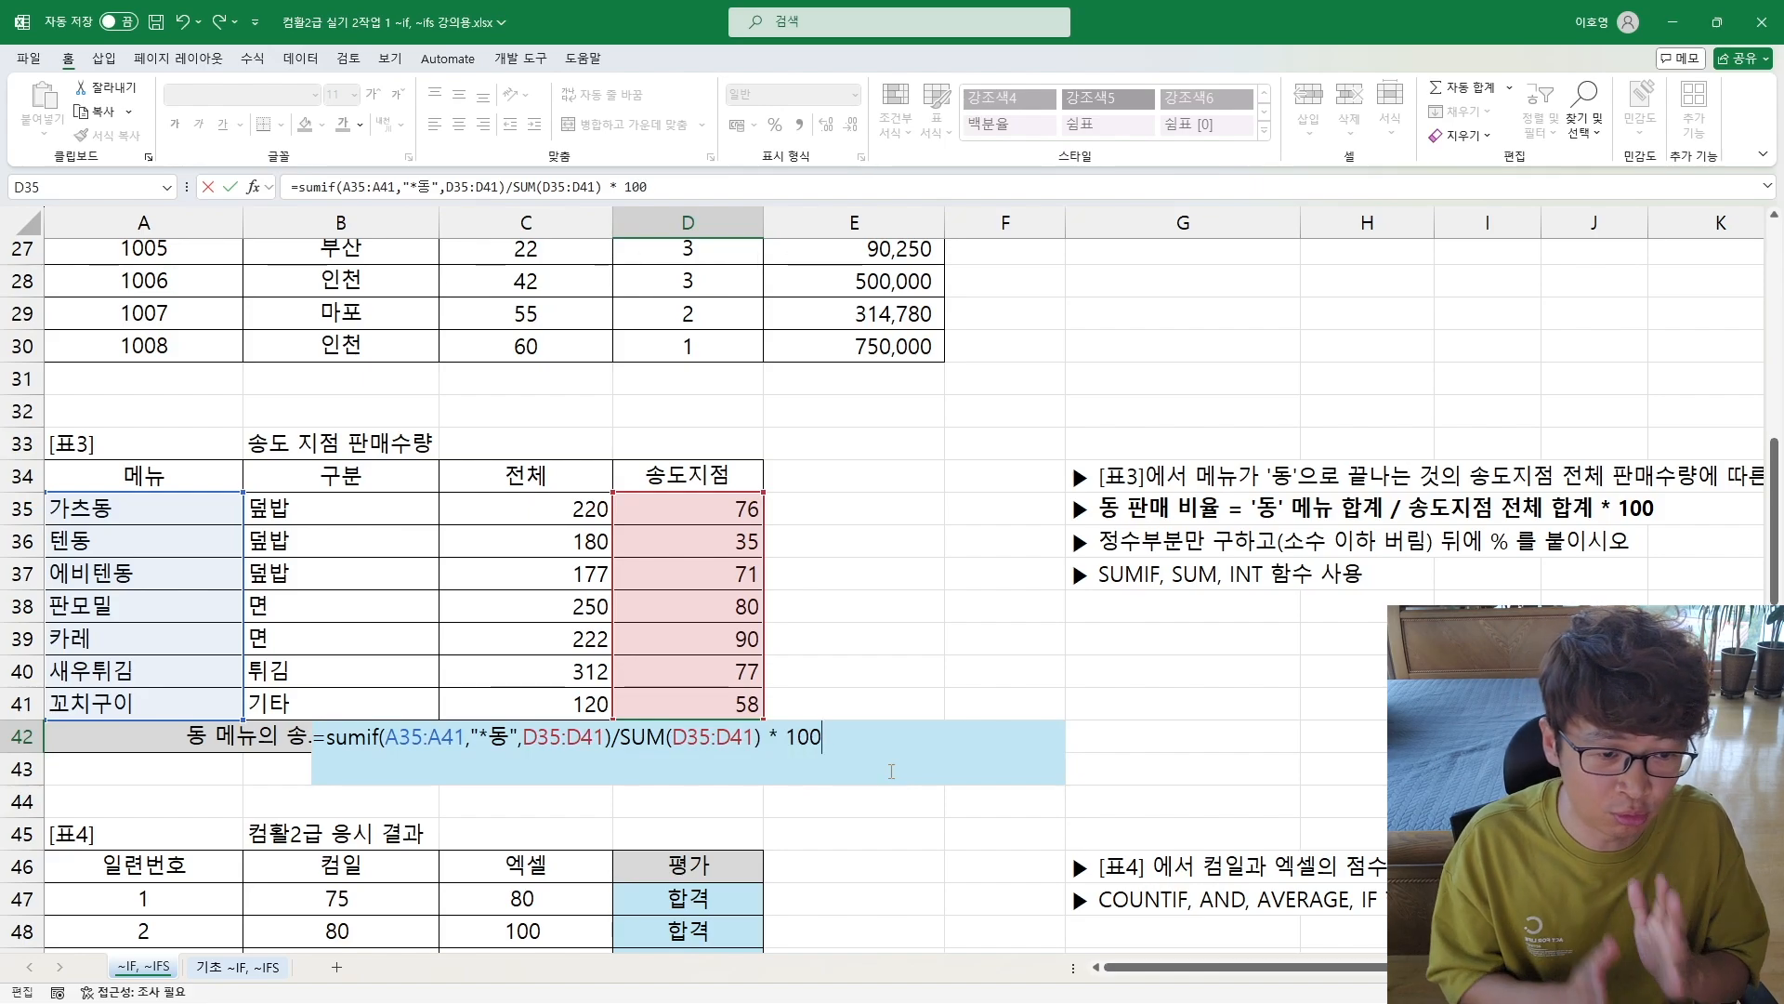
key("shift+Return")
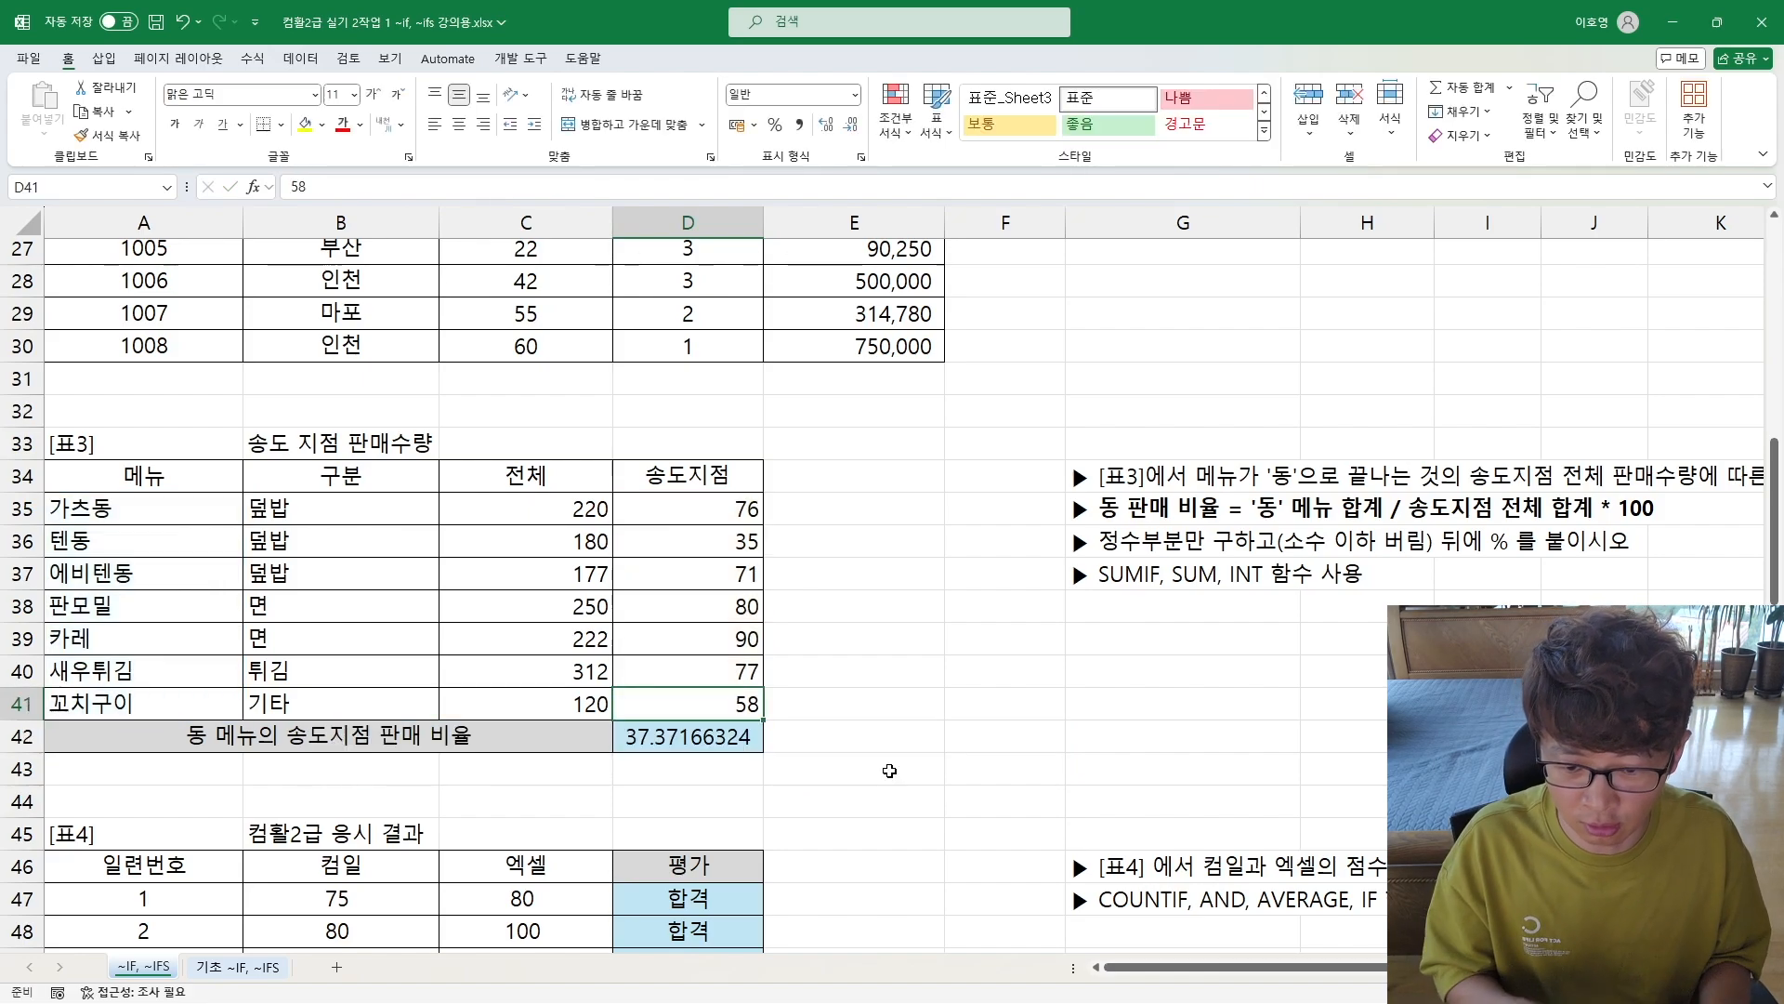
double_click(712, 739)
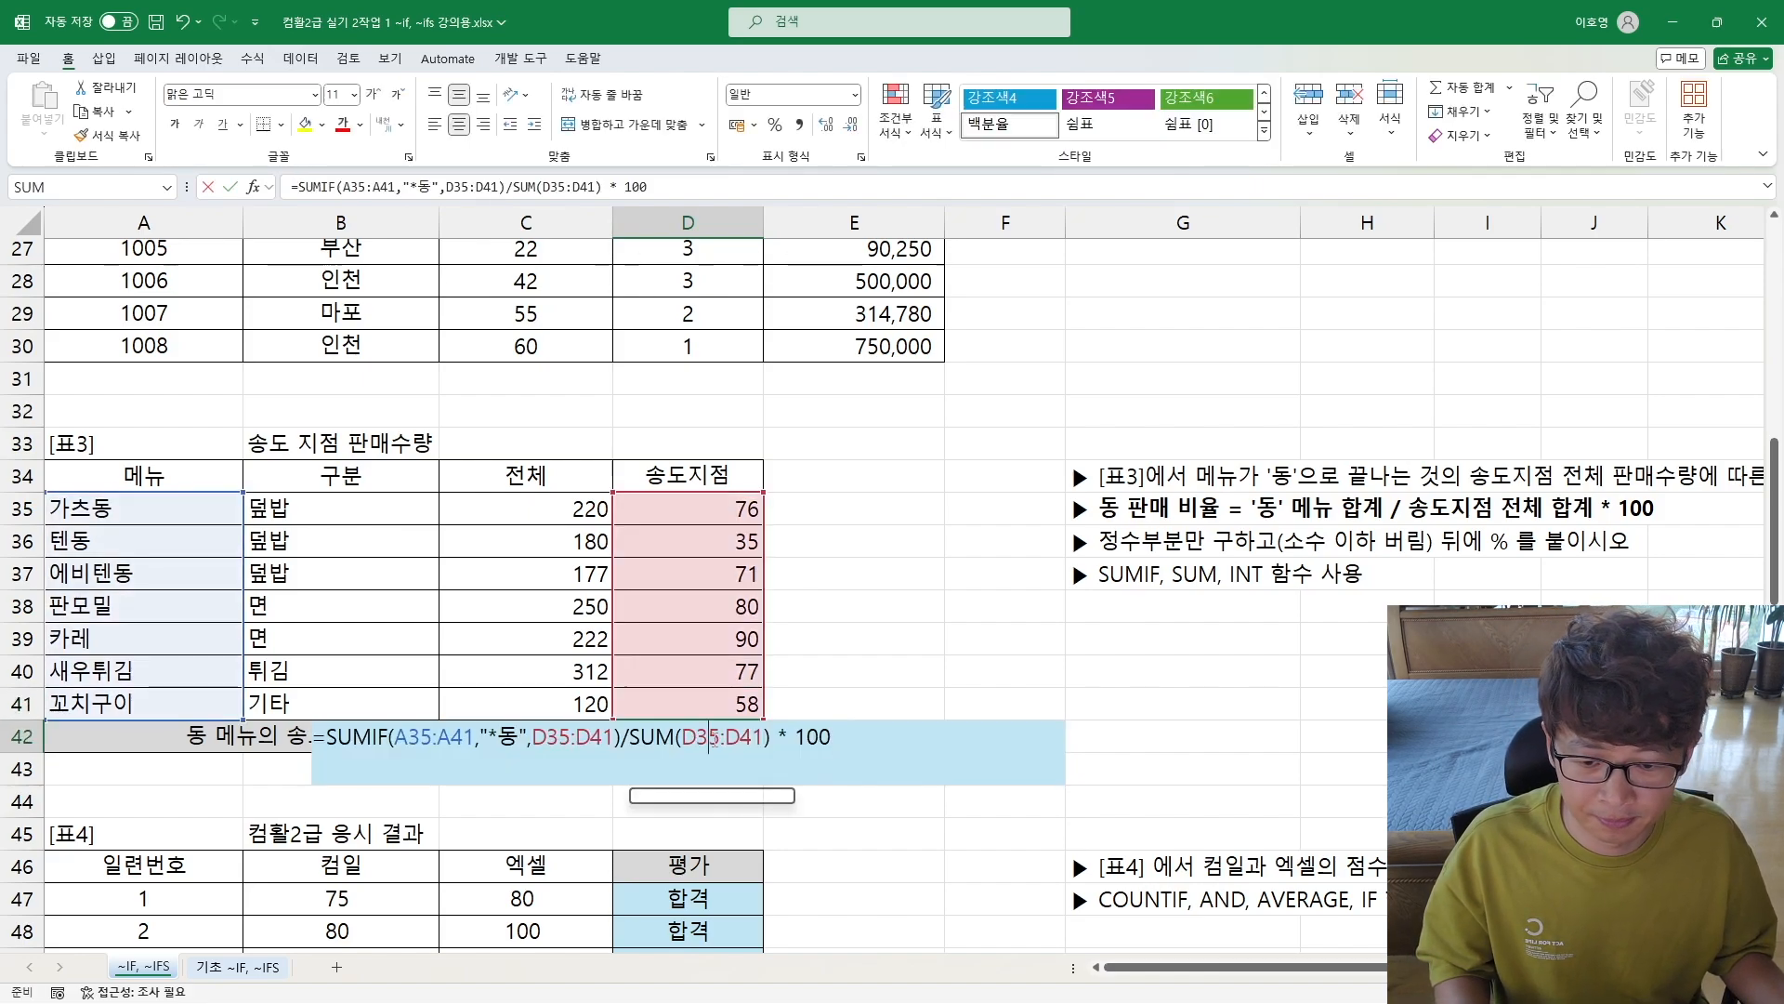
key("Escape")
scroll(648, 541, "down", 1)
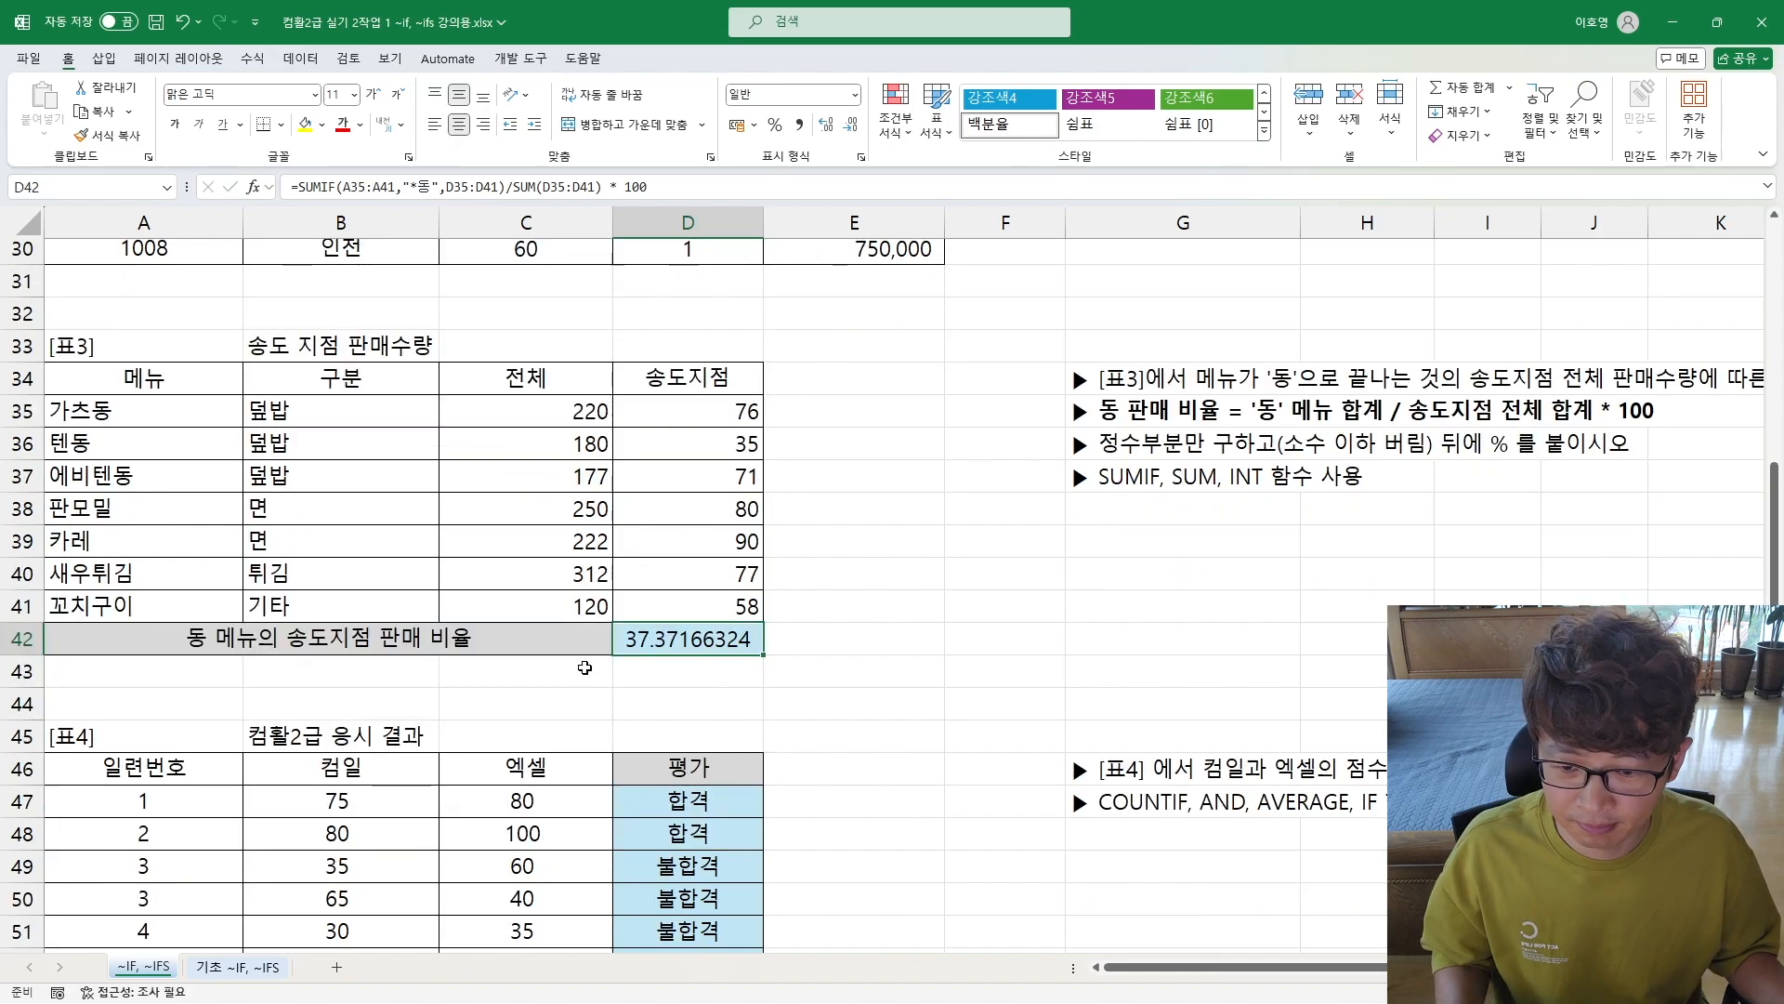
Step: Hide the empty column F between the tables and the instructions
scroll(636, 665, "up", 2)
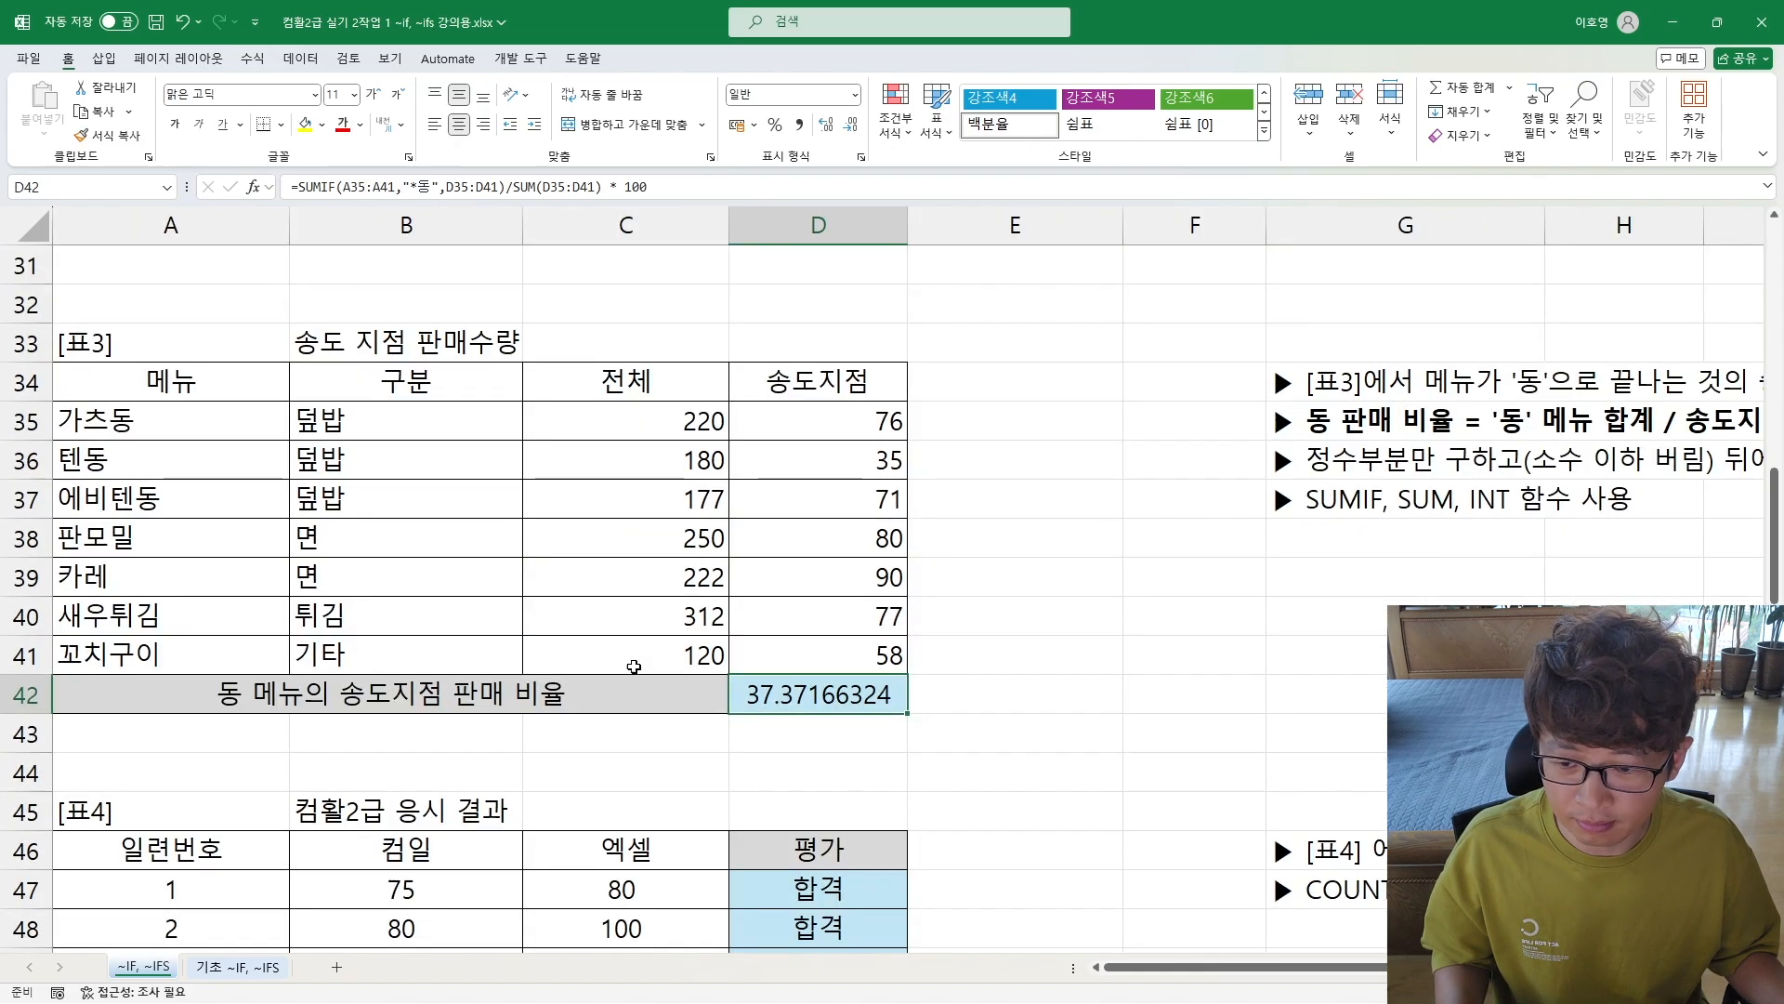
left_click(1247, 228)
right_click(1247, 227)
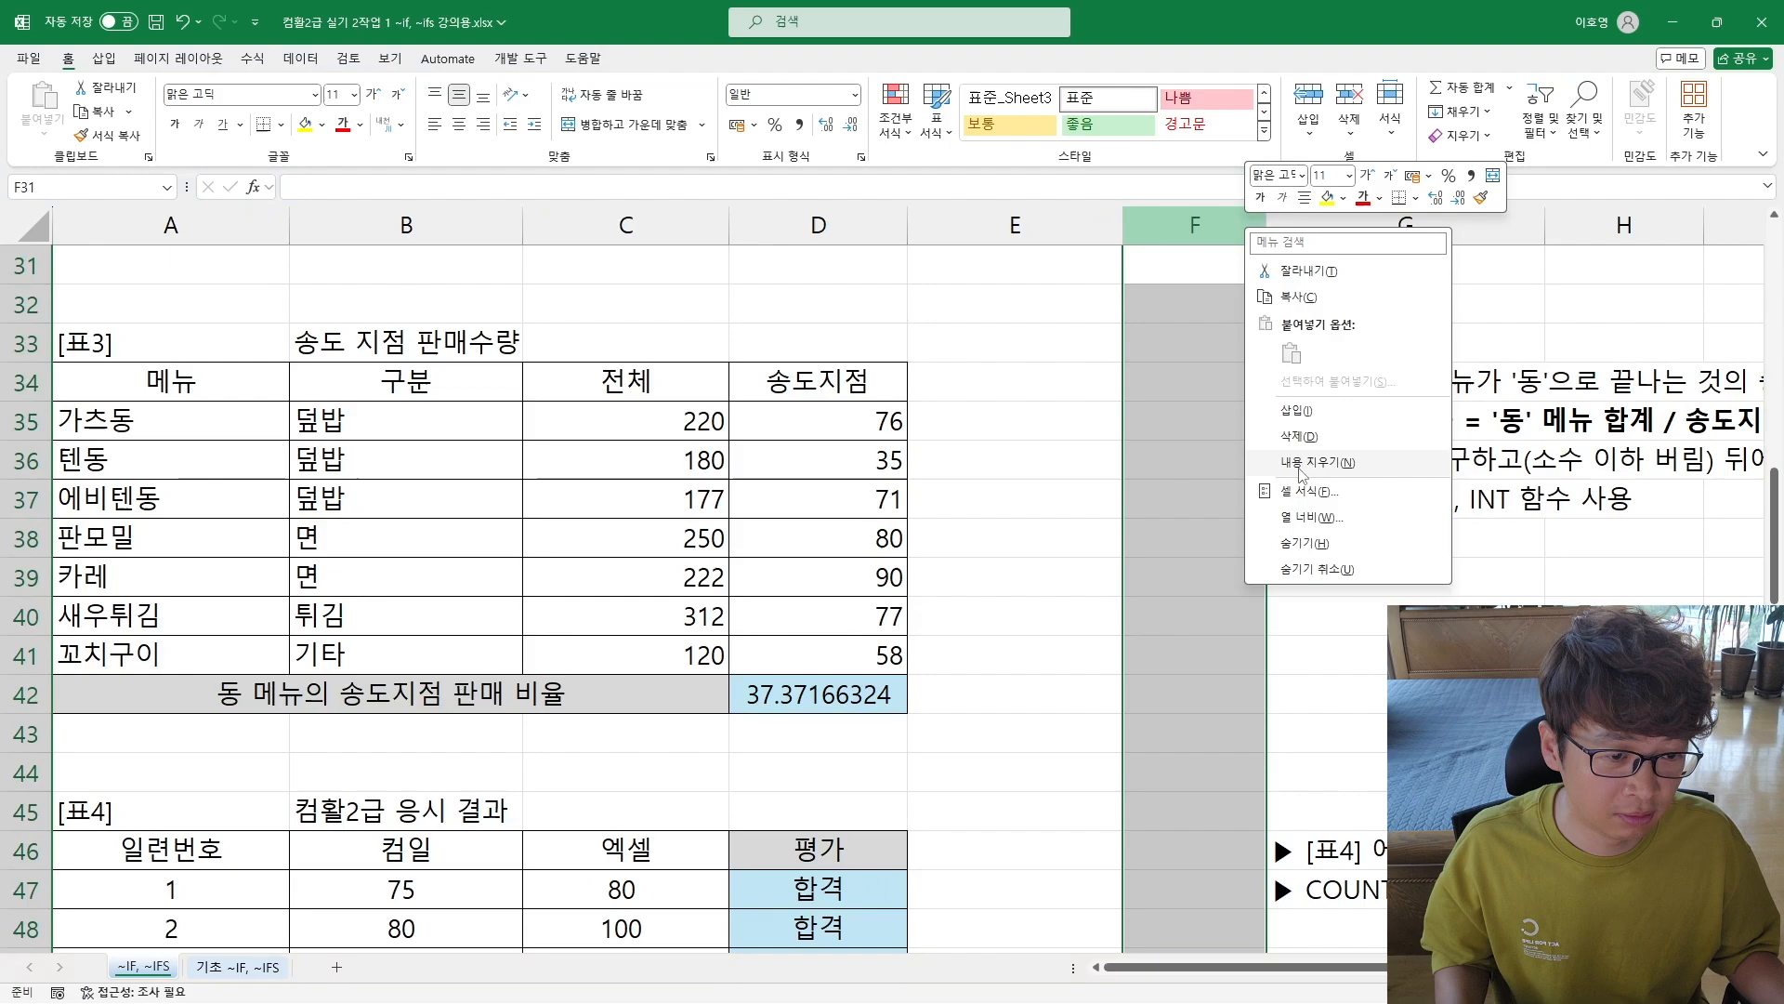
left_click(1305, 543)
Step: Review the ratio formula in D42, examining the SUMIF arguments, the "*동" criterion and the SUM divisor
left_click(785, 697)
scroll(761, 650, "down", 1)
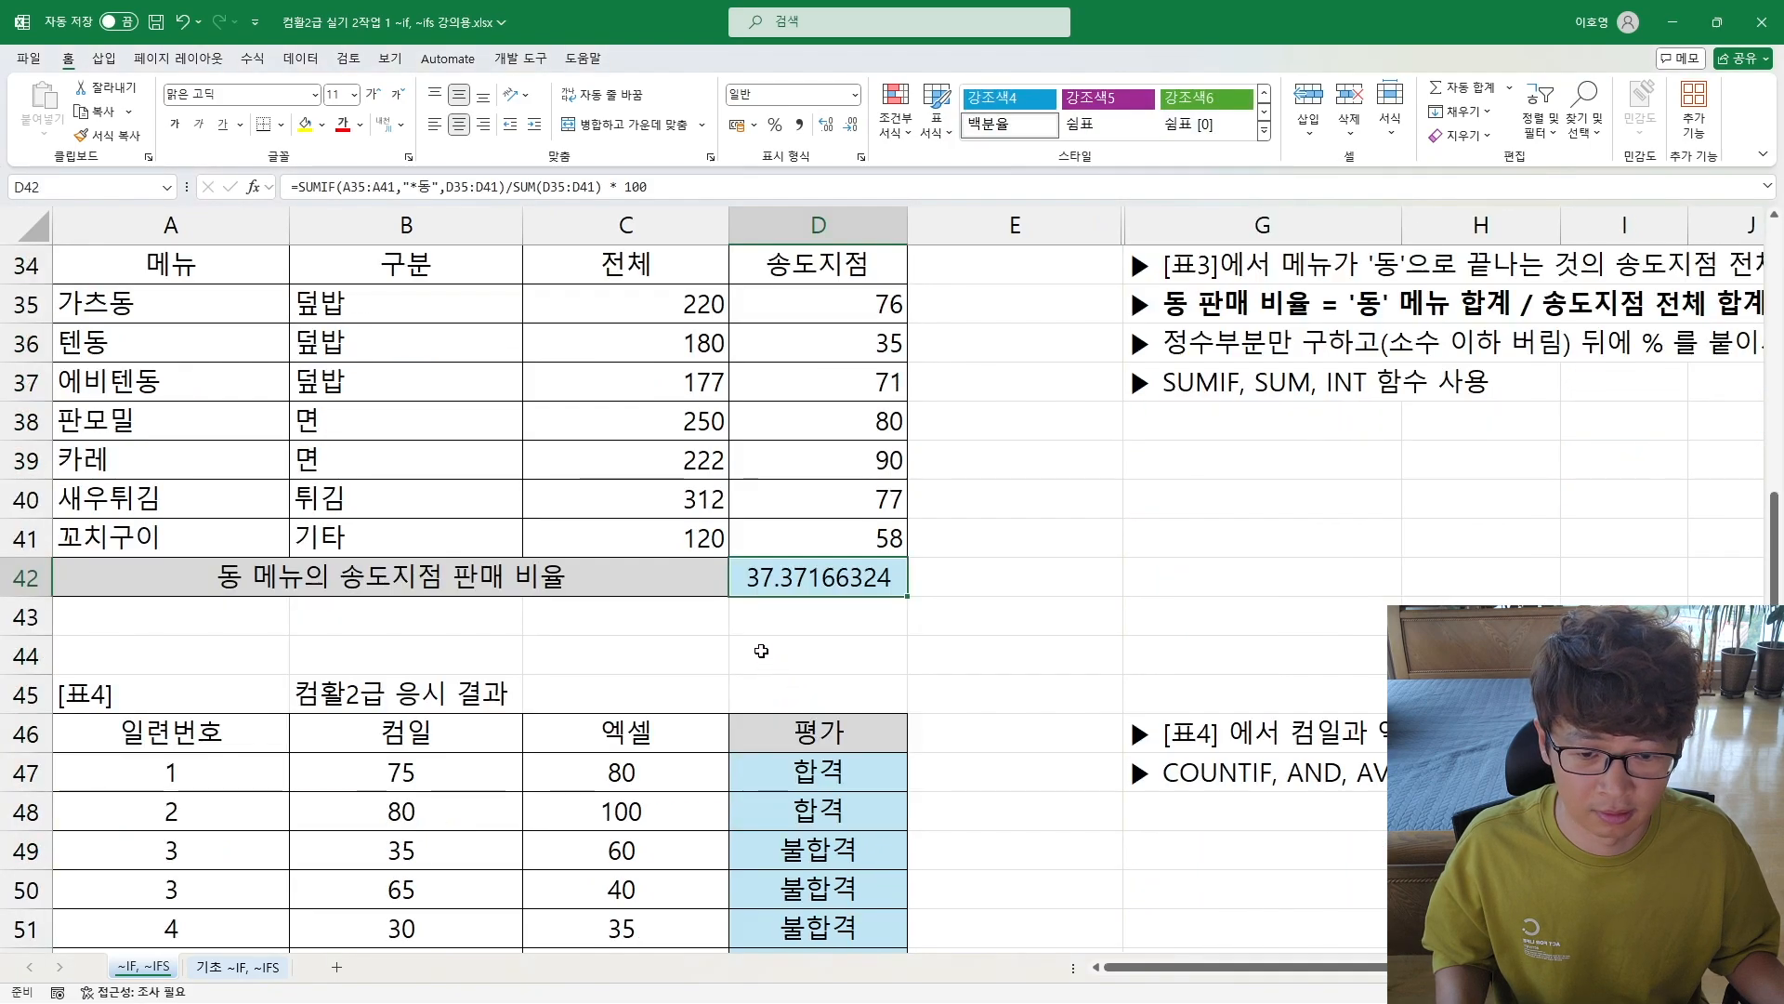
double_click(760, 595)
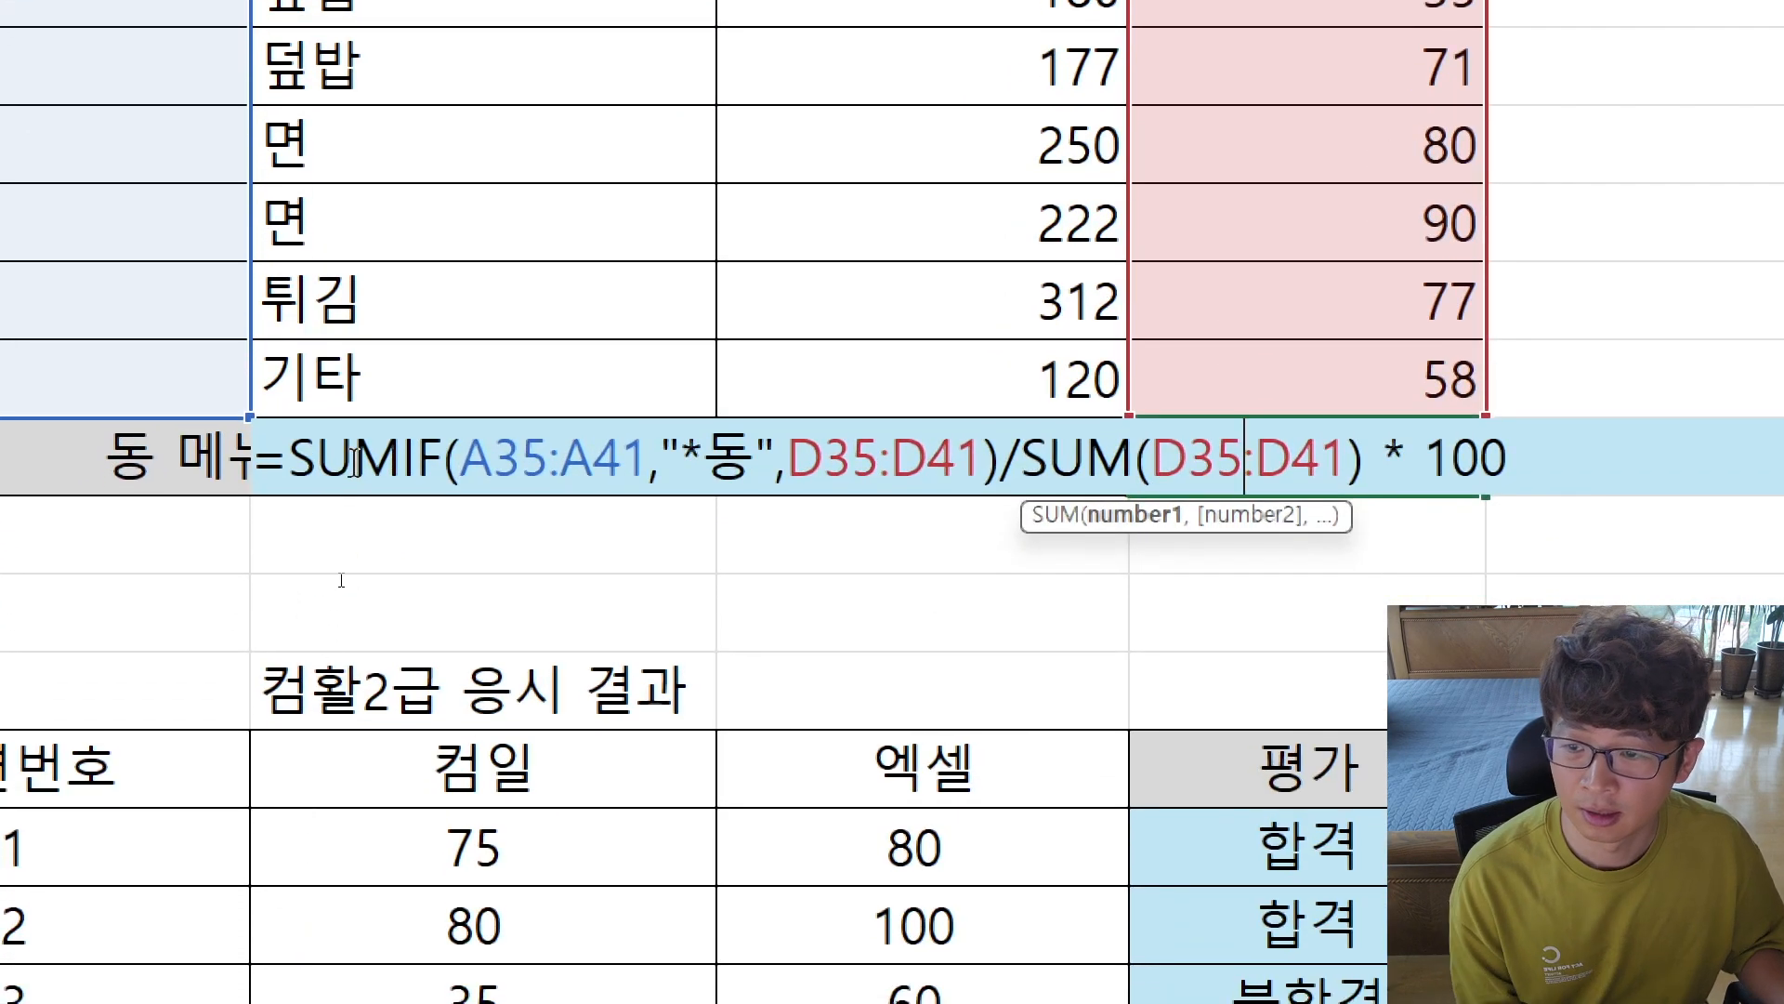
left_click_drag(294, 456, 779, 437)
left_click(462, 454)
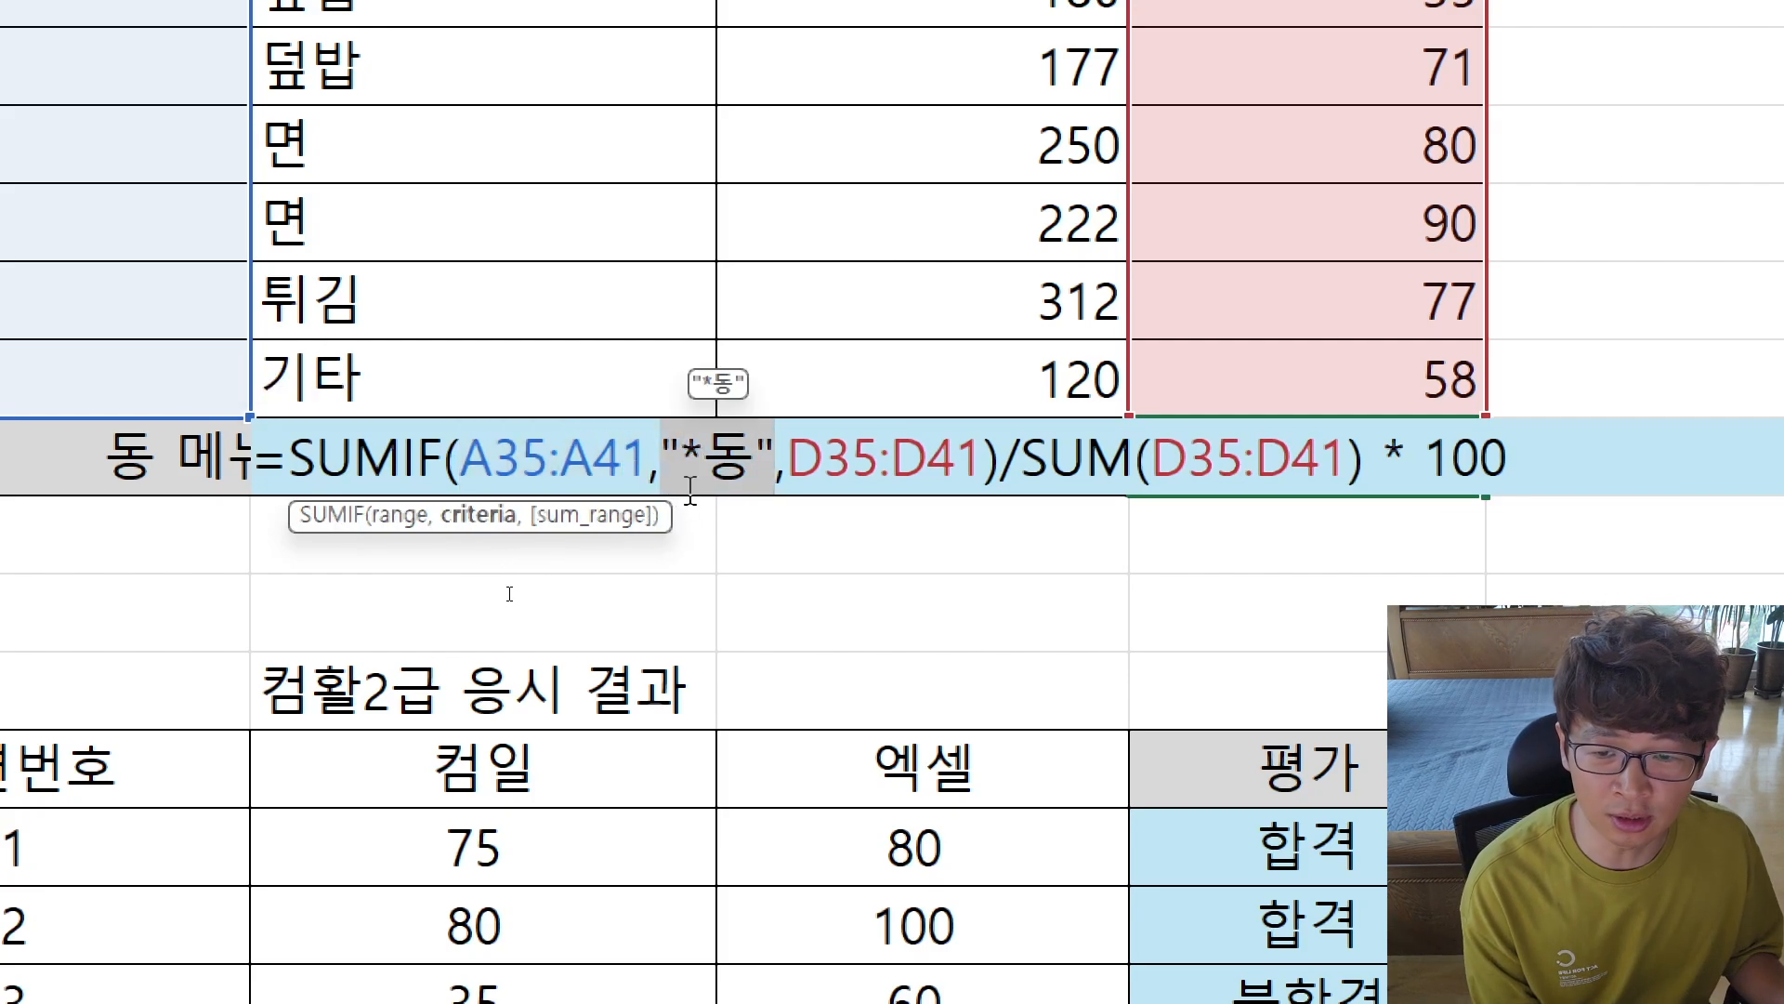
left_click_drag(681, 453, 704, 432)
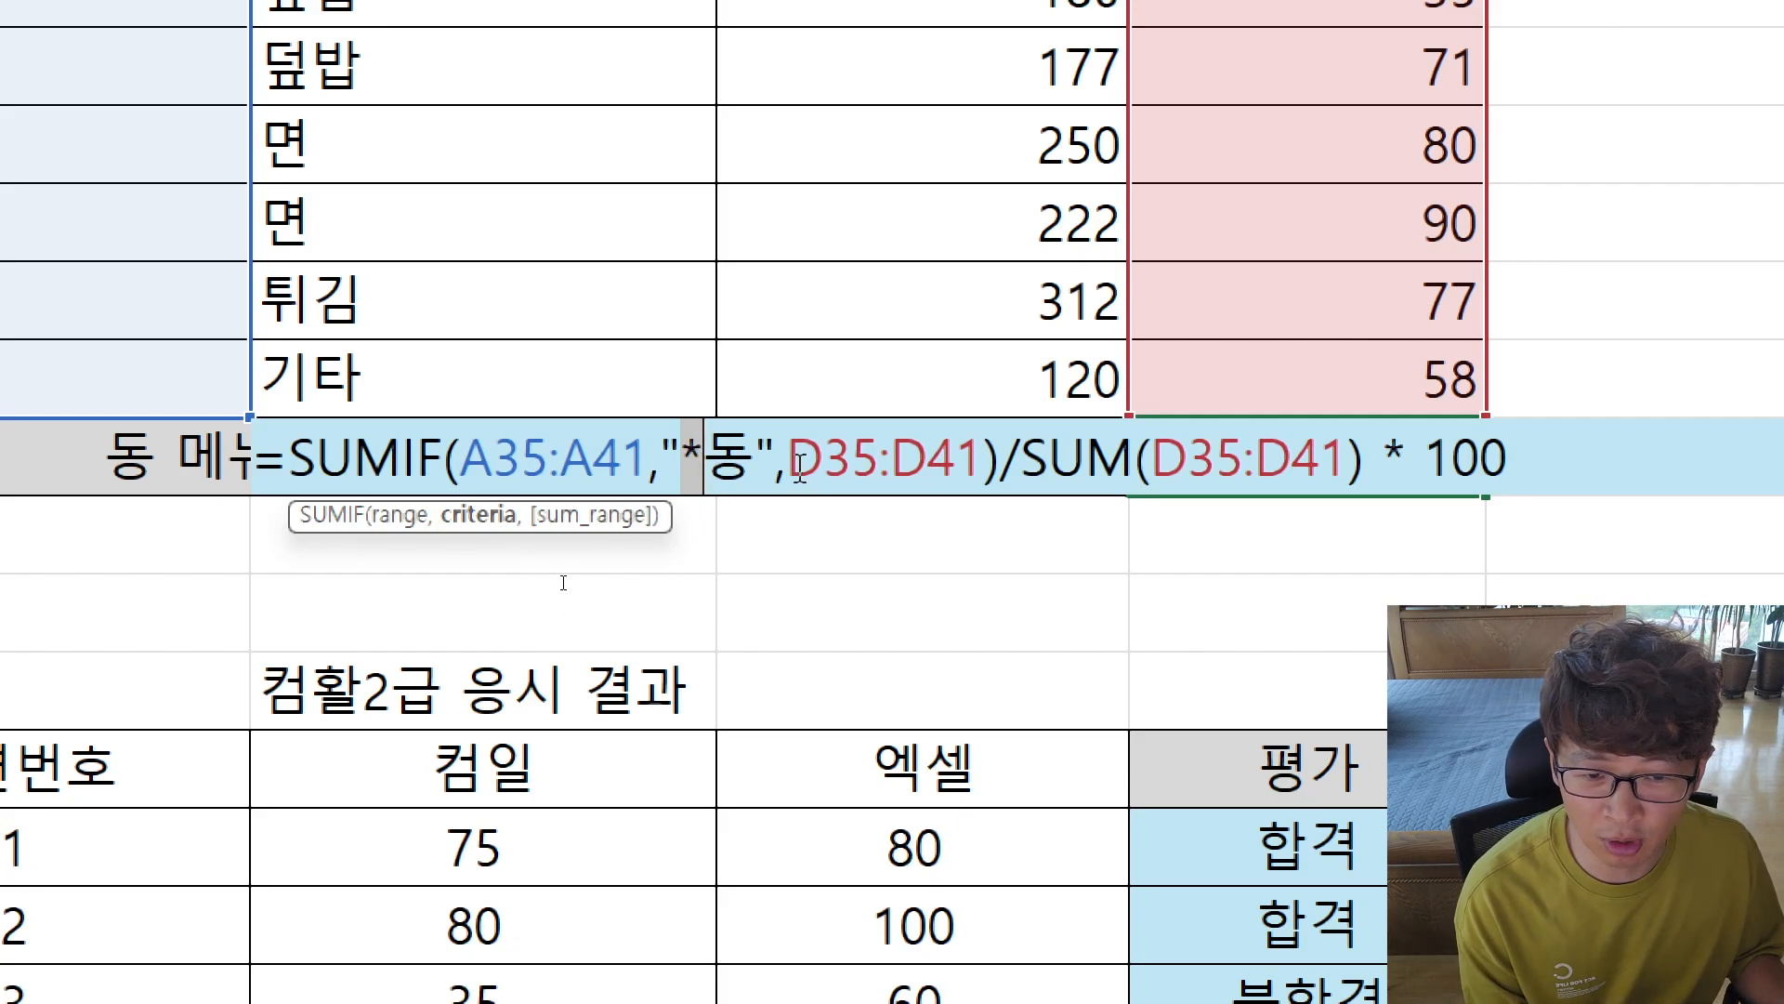
left_click_drag(788, 458, 298, 501)
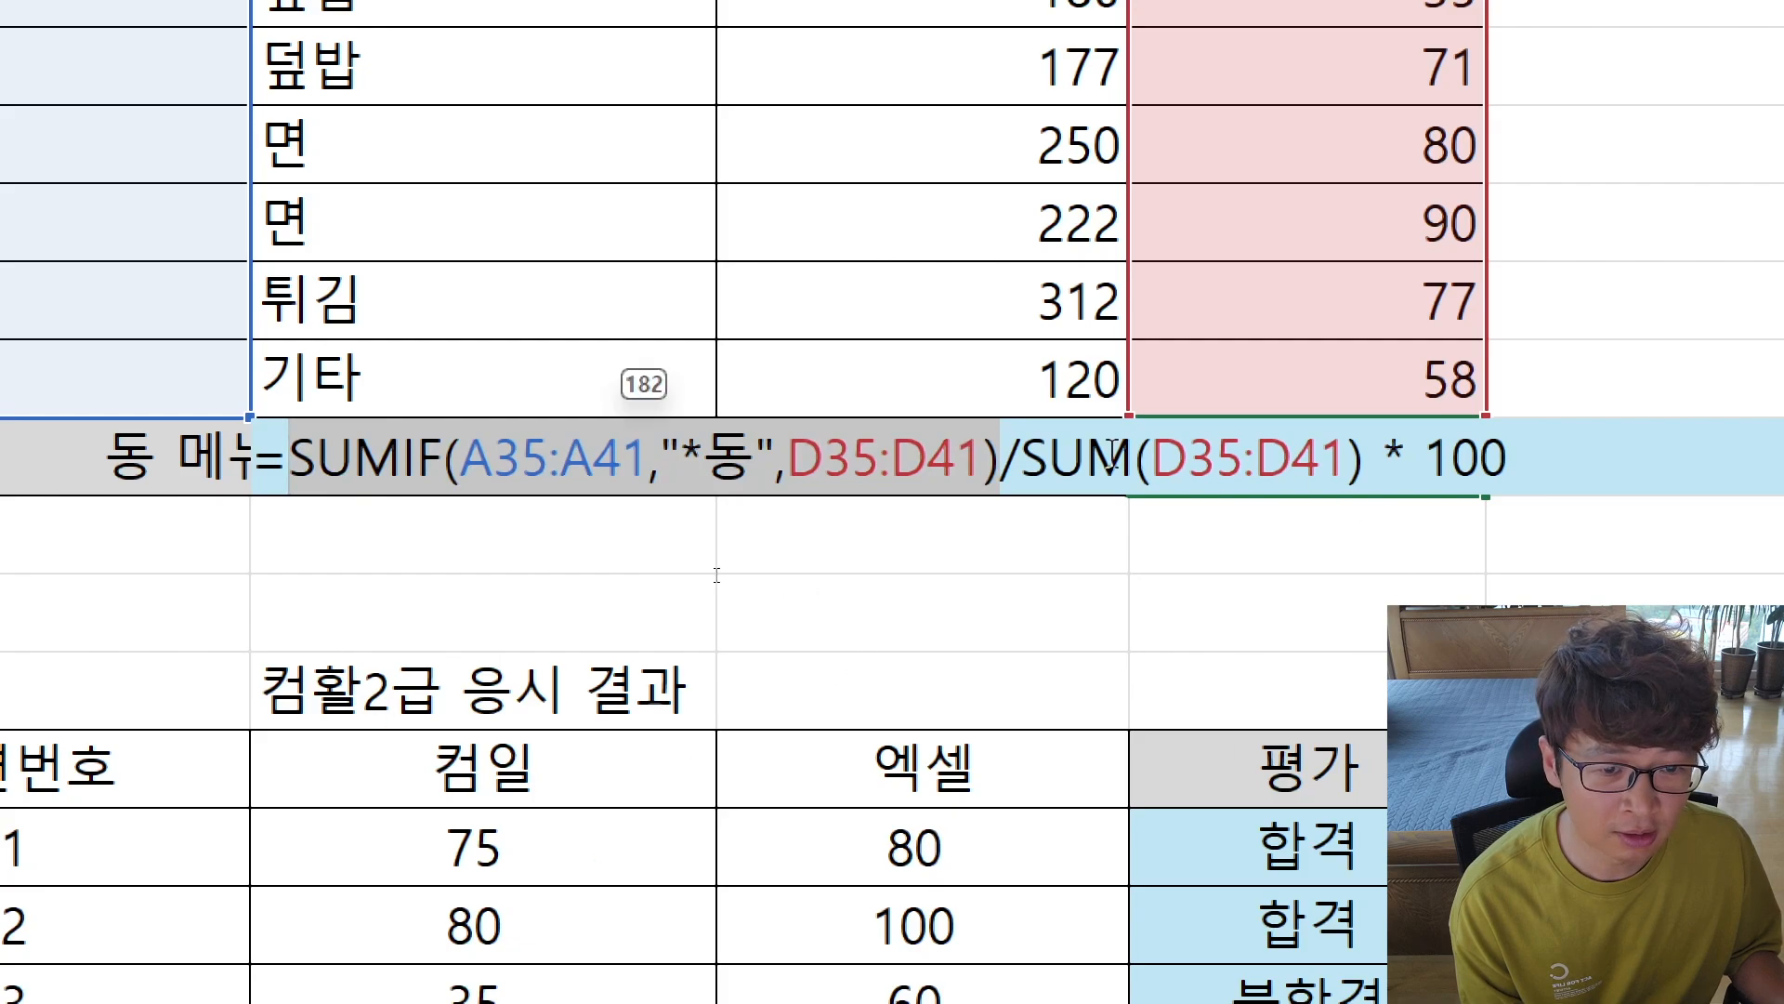
left_click_drag(1025, 487, 1363, 487)
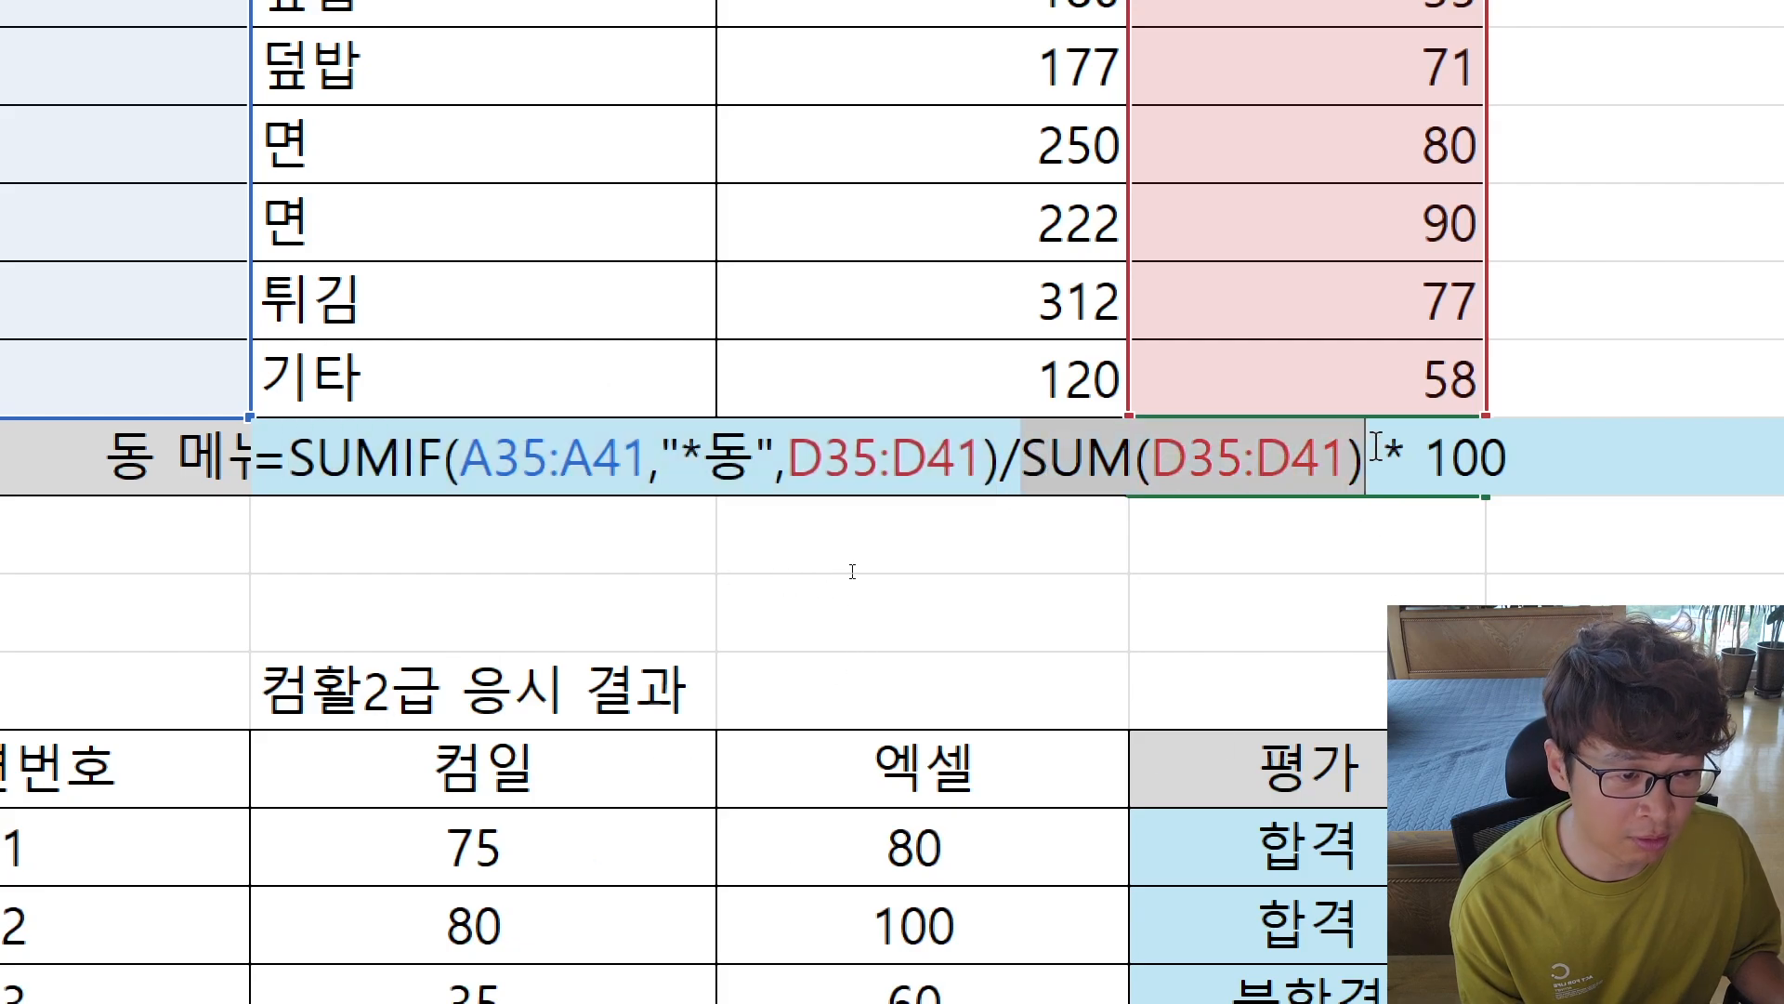
key("Return")
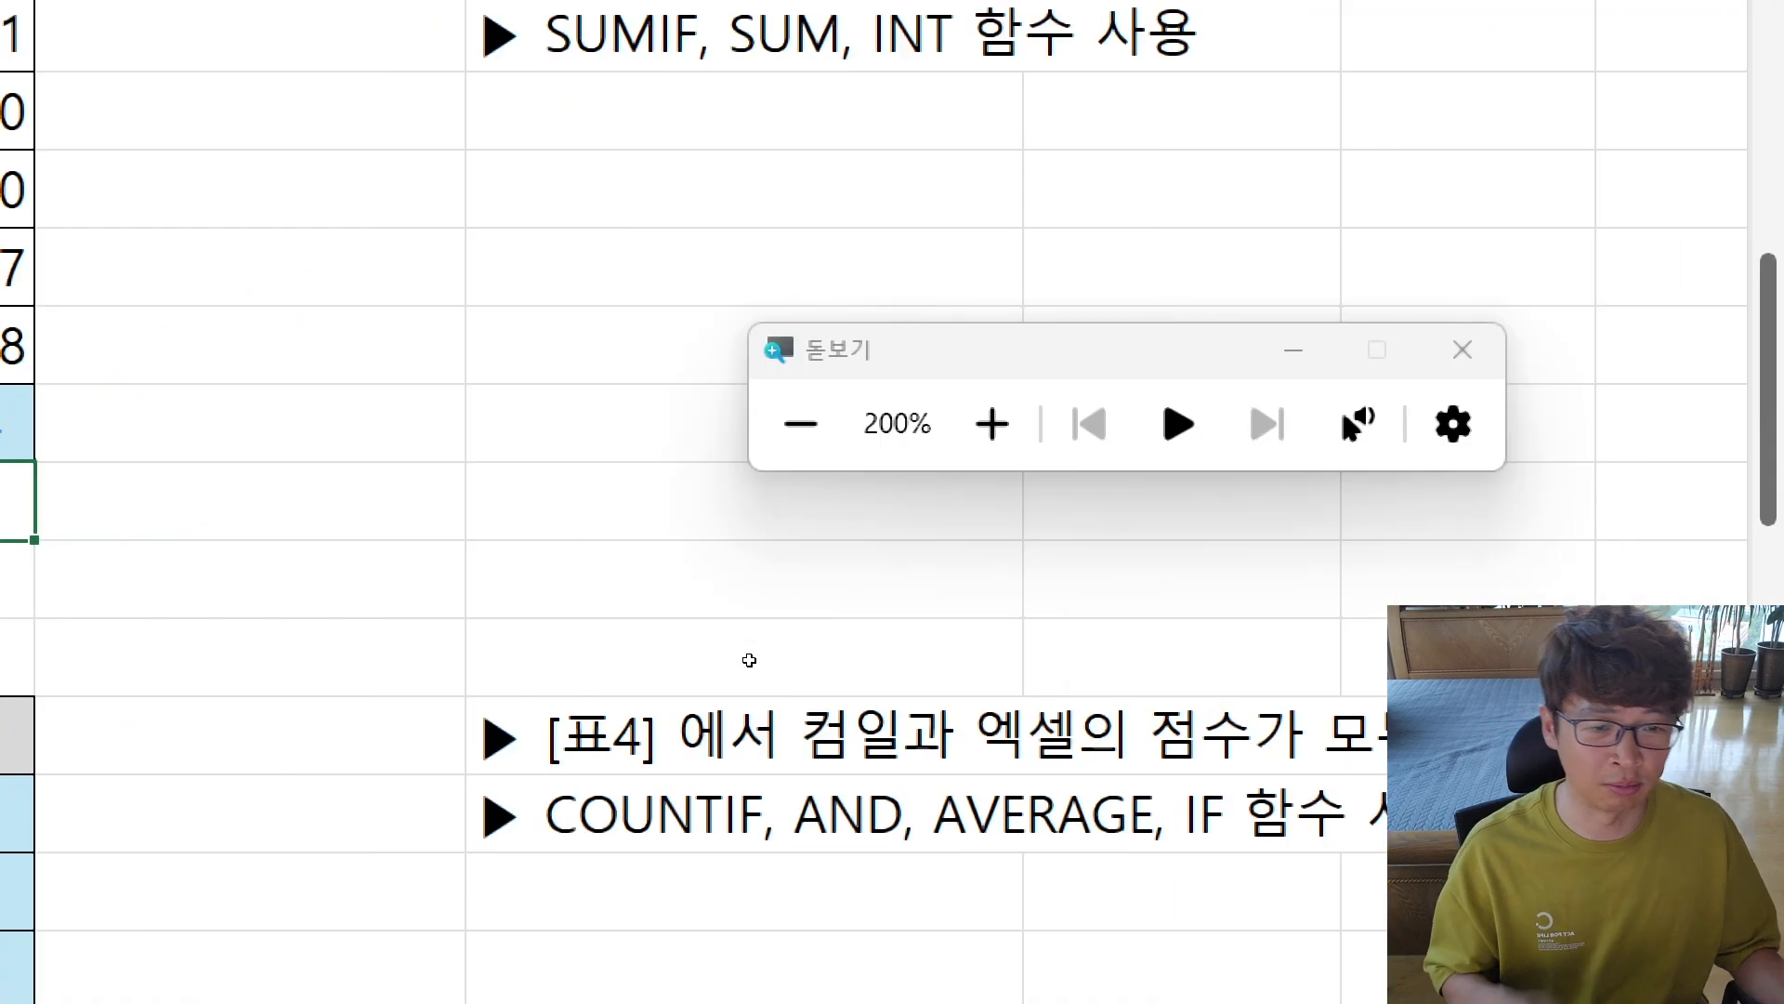
Step: Enter the note "조건에는 * (모든문자) 사용 가능" in G39 below the [표3] instructions
key("super+minus")
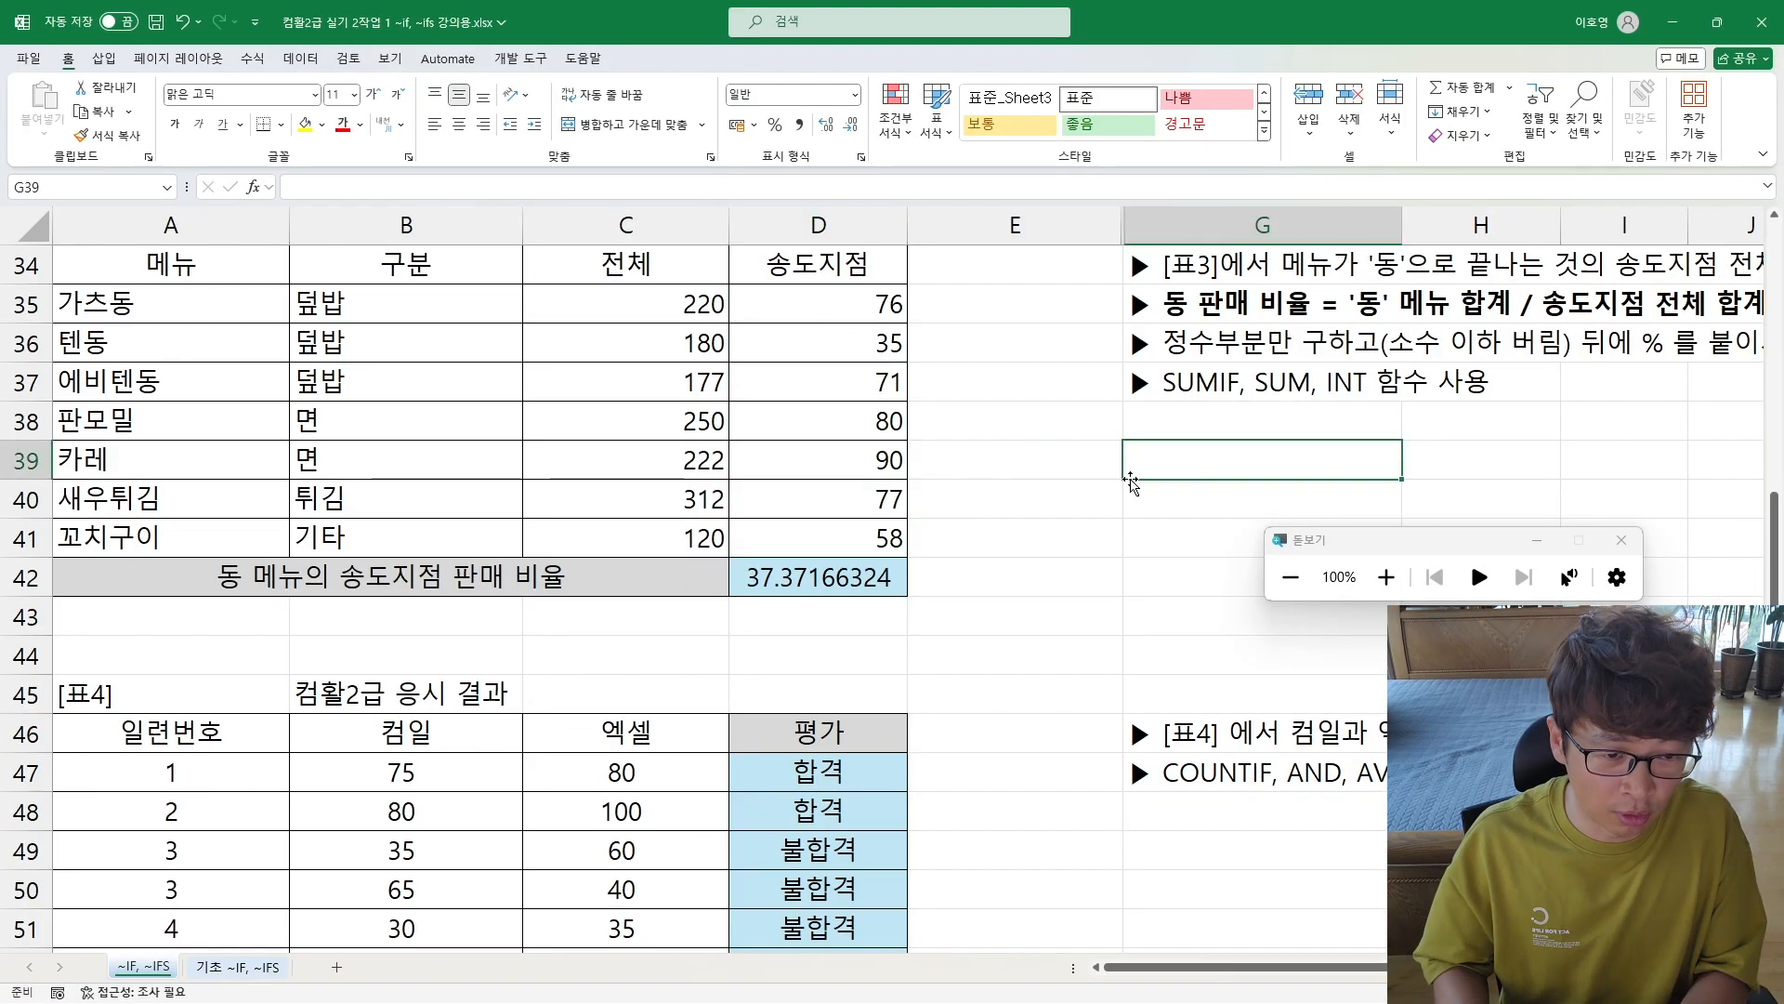
type("조")
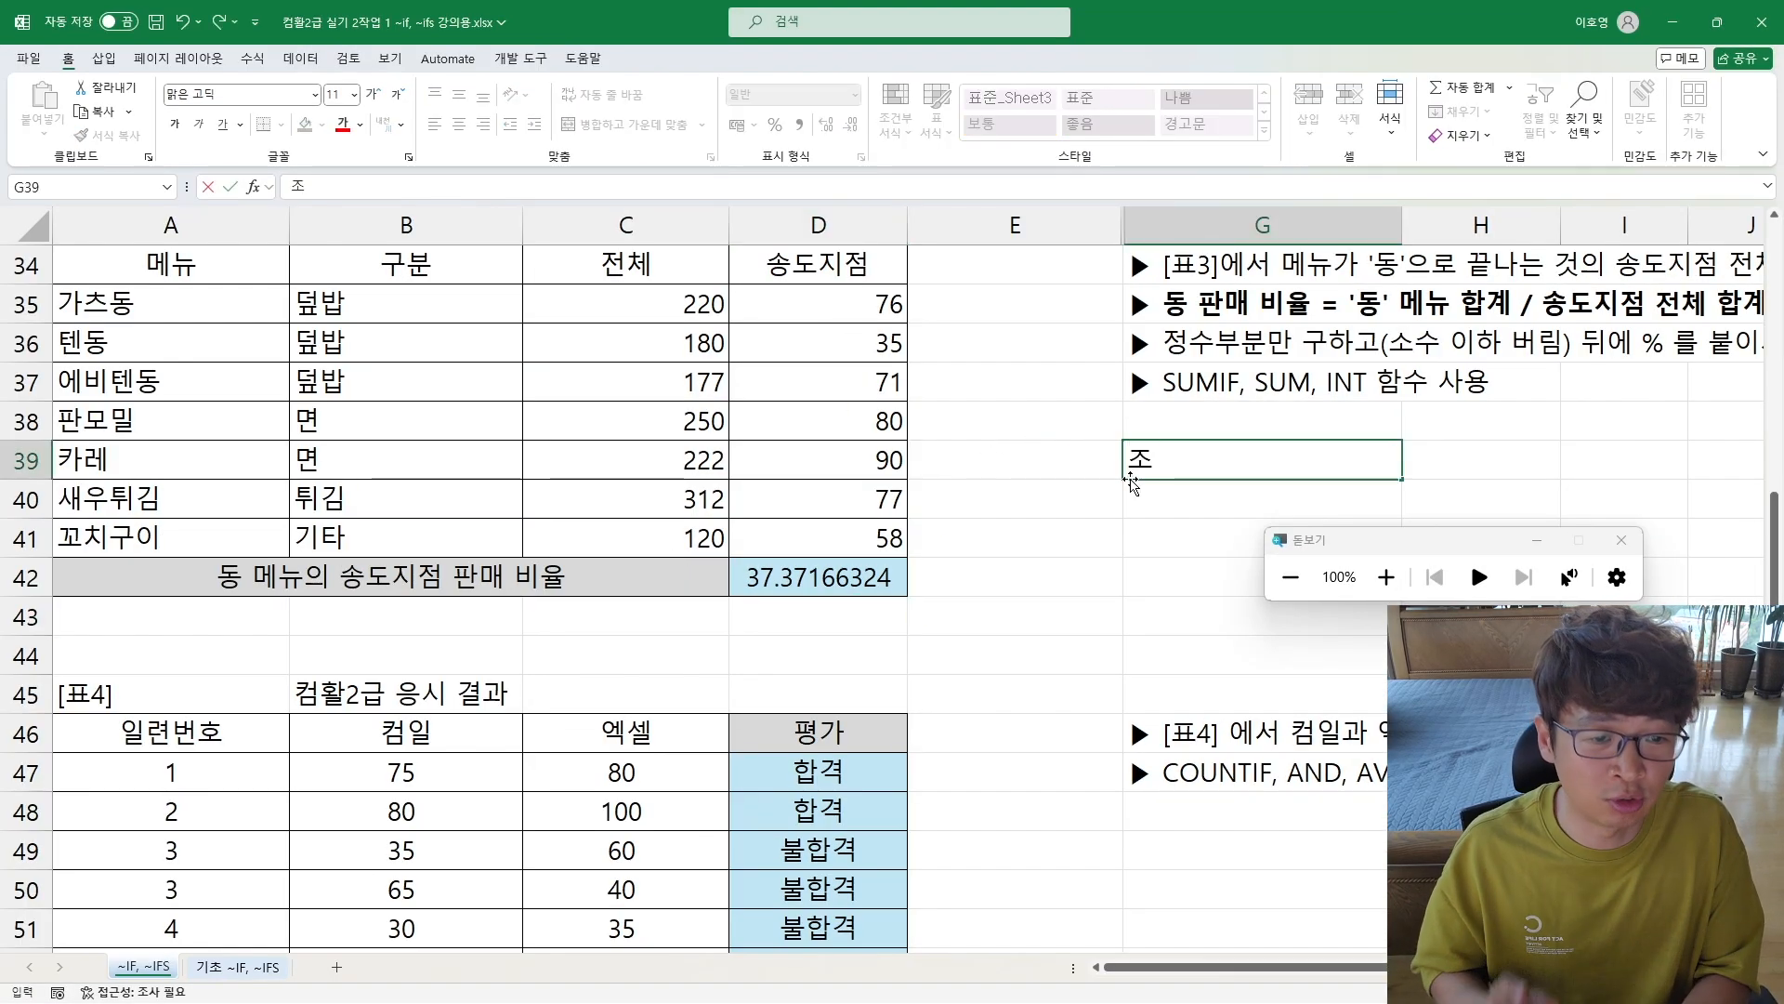
type("건")
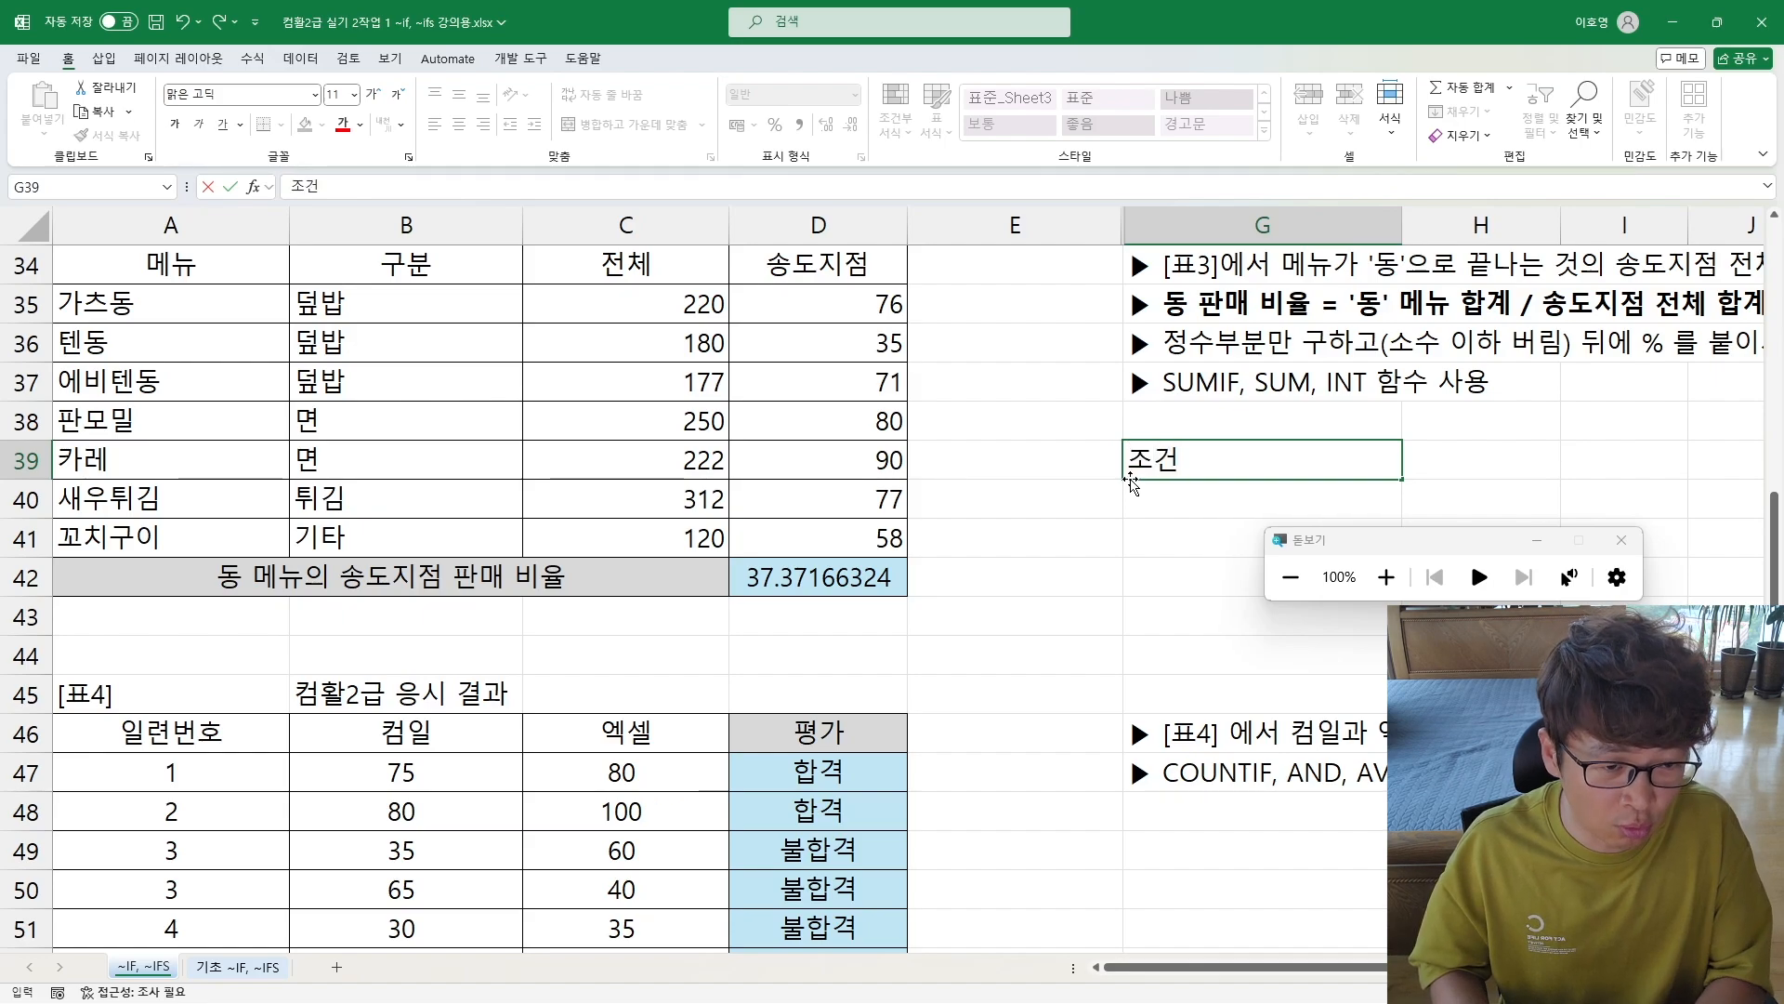
type("에는 *")
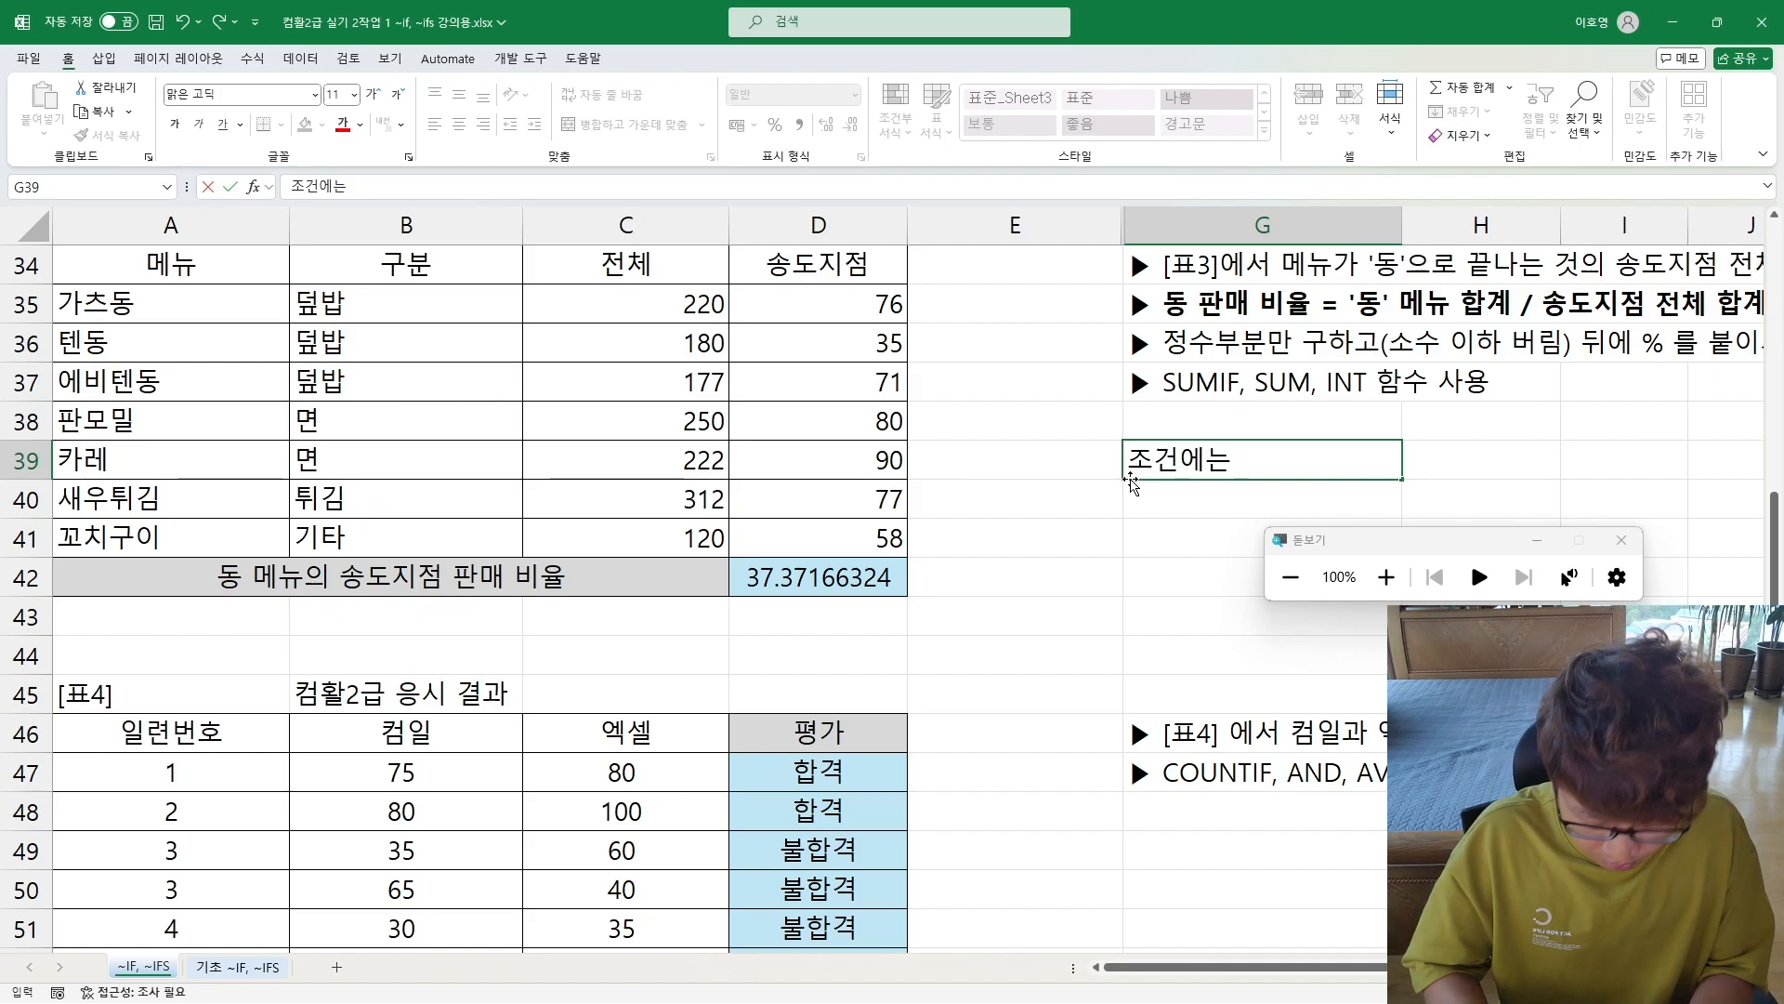
type(" (")
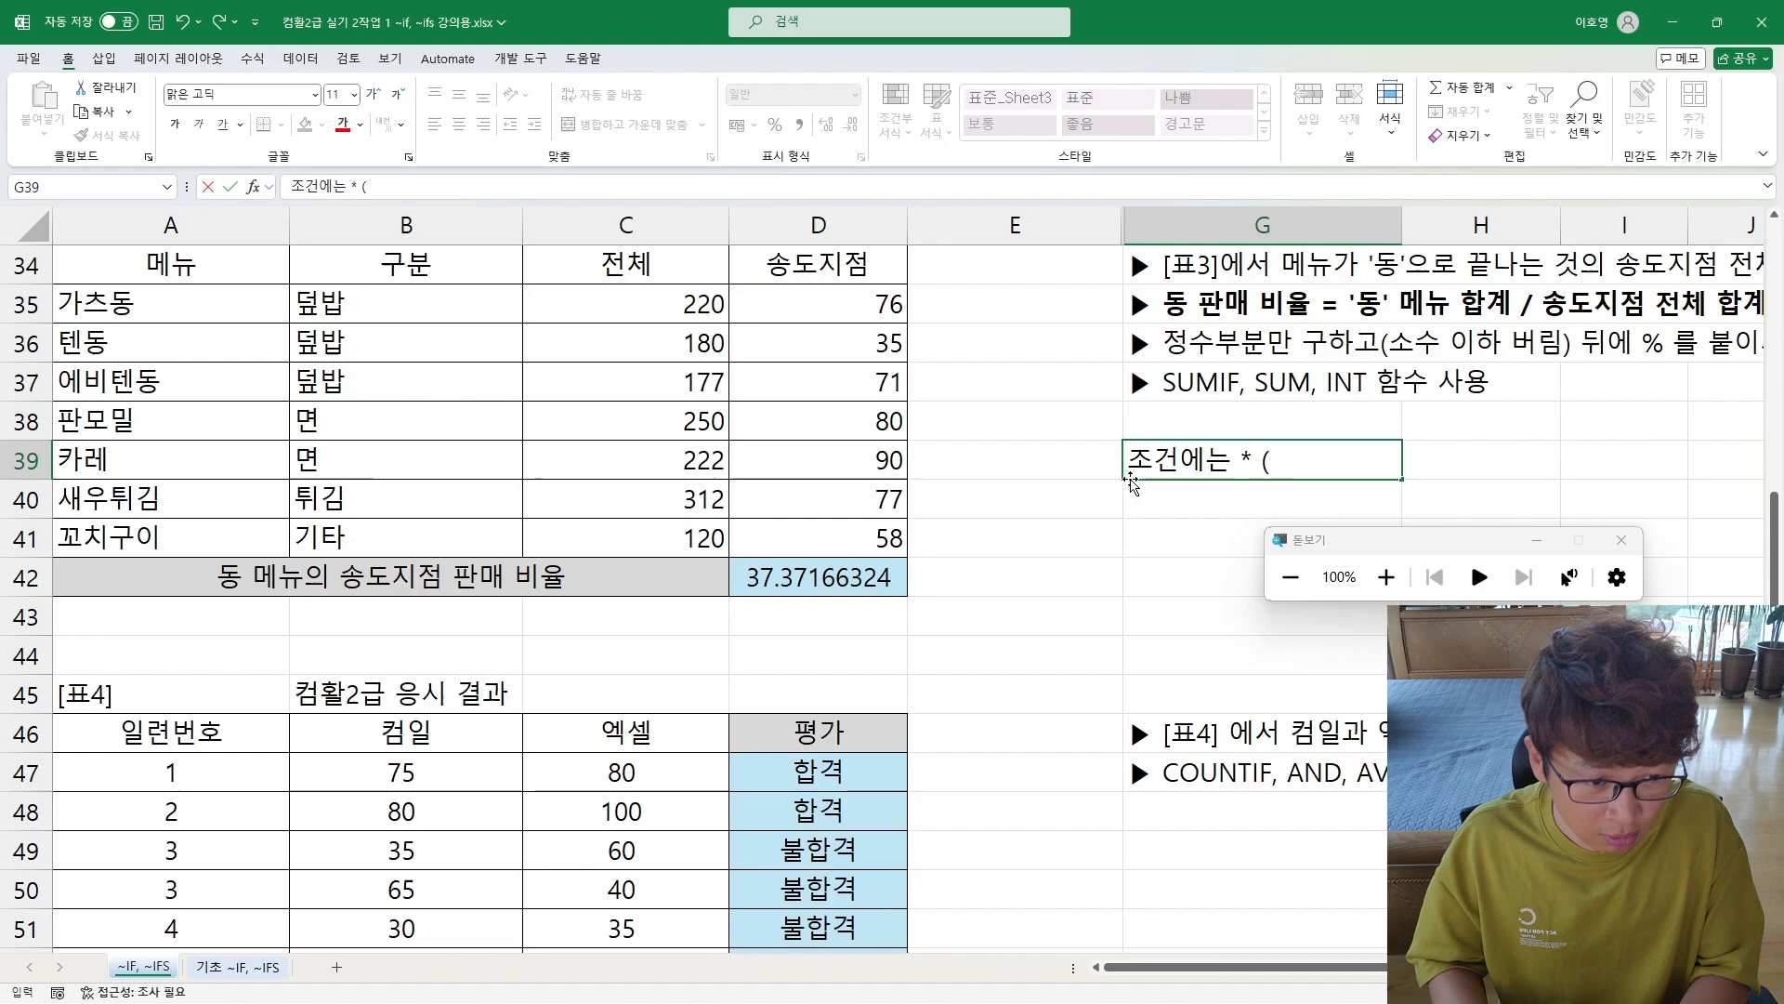
type("모든무문자)")
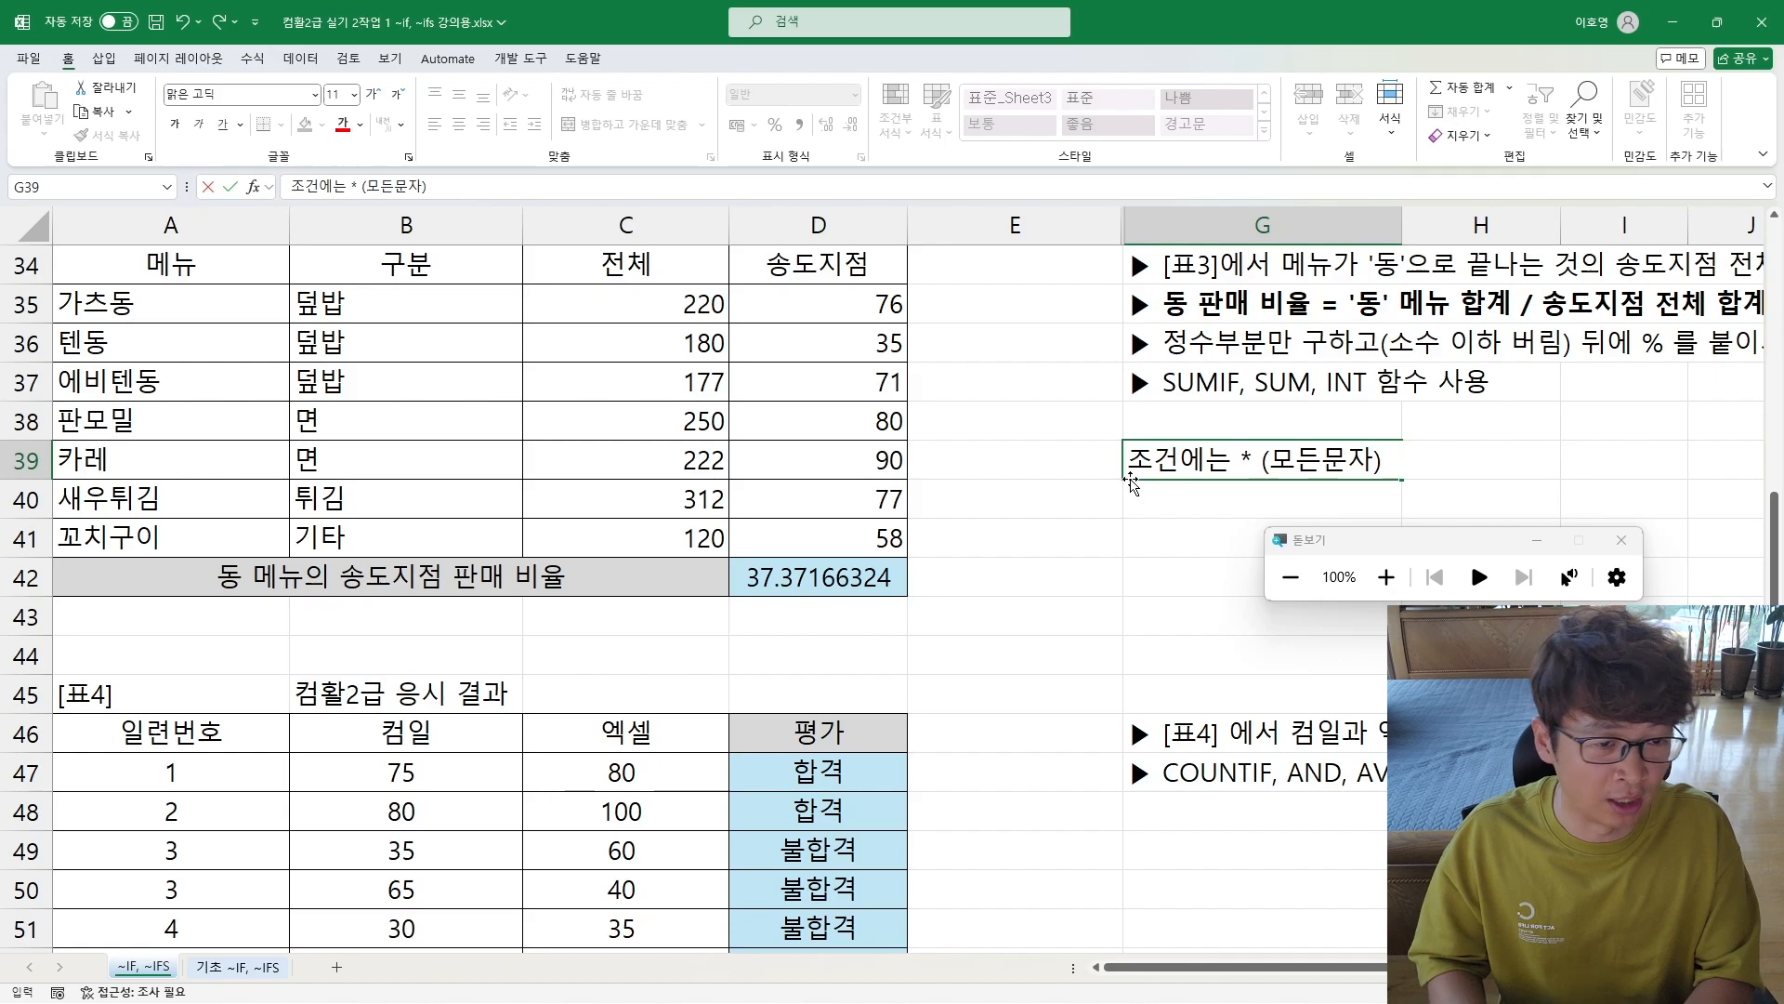
type(" 상")
type("용 가능")
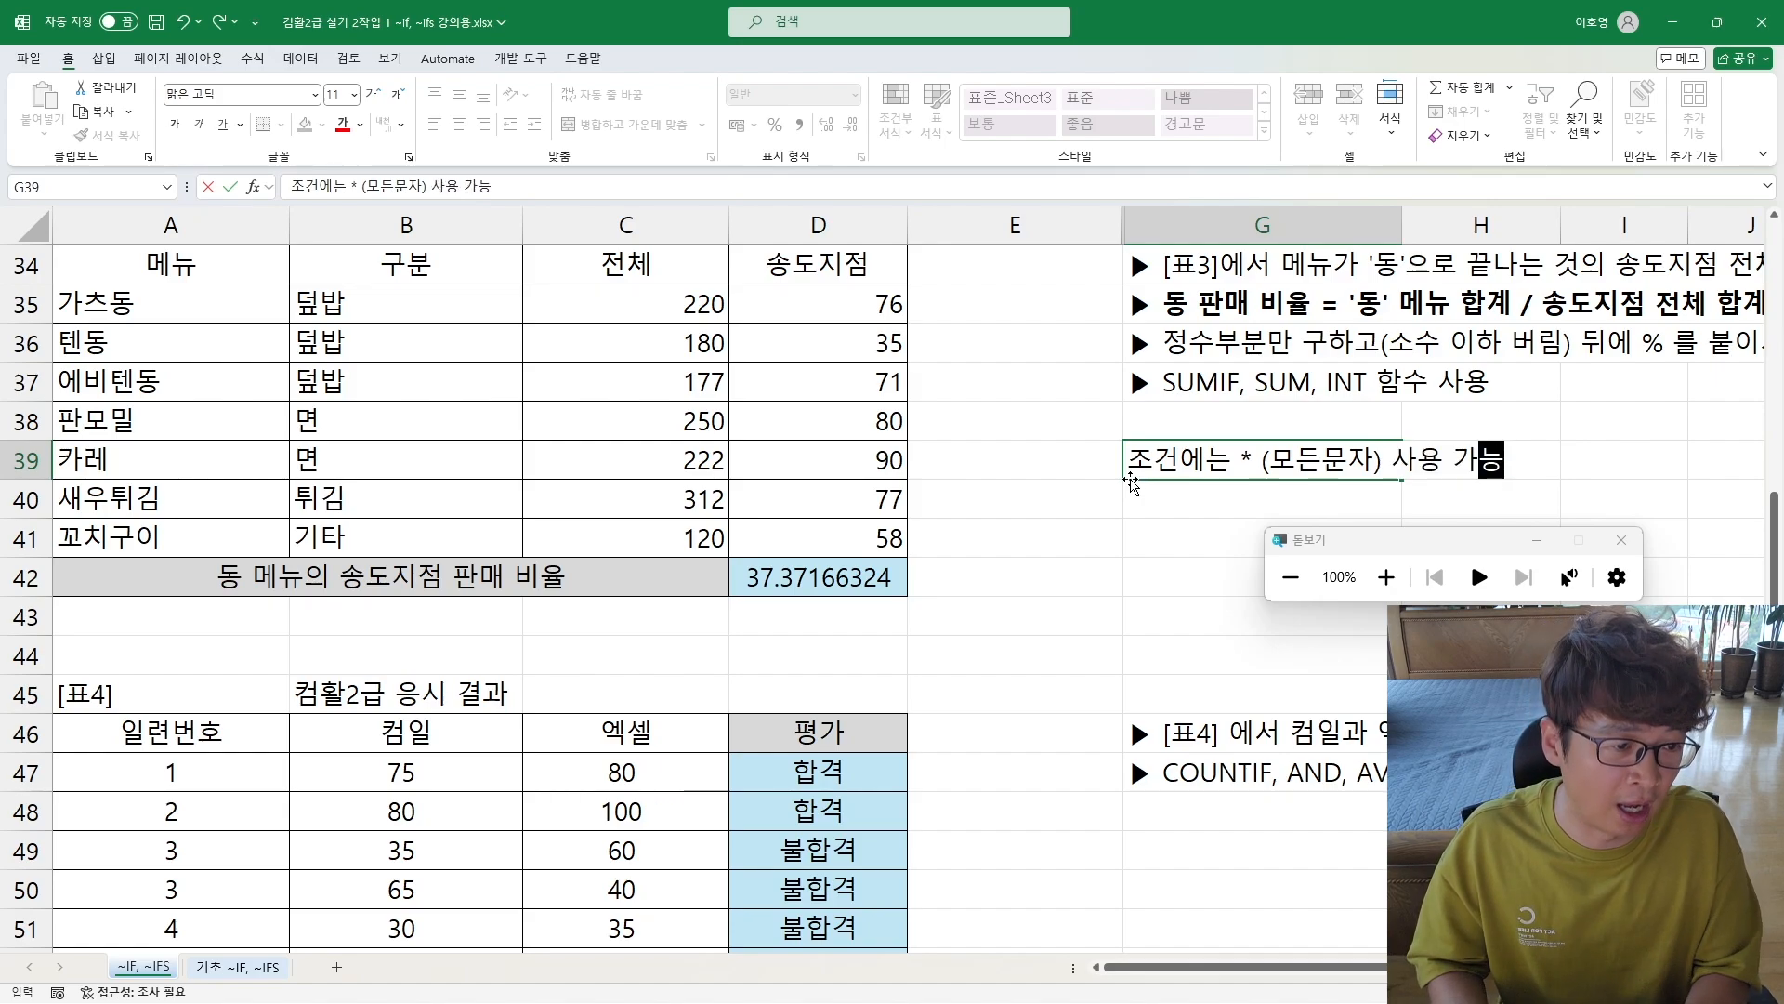
key("Return")
type("₩")
key("Escape")
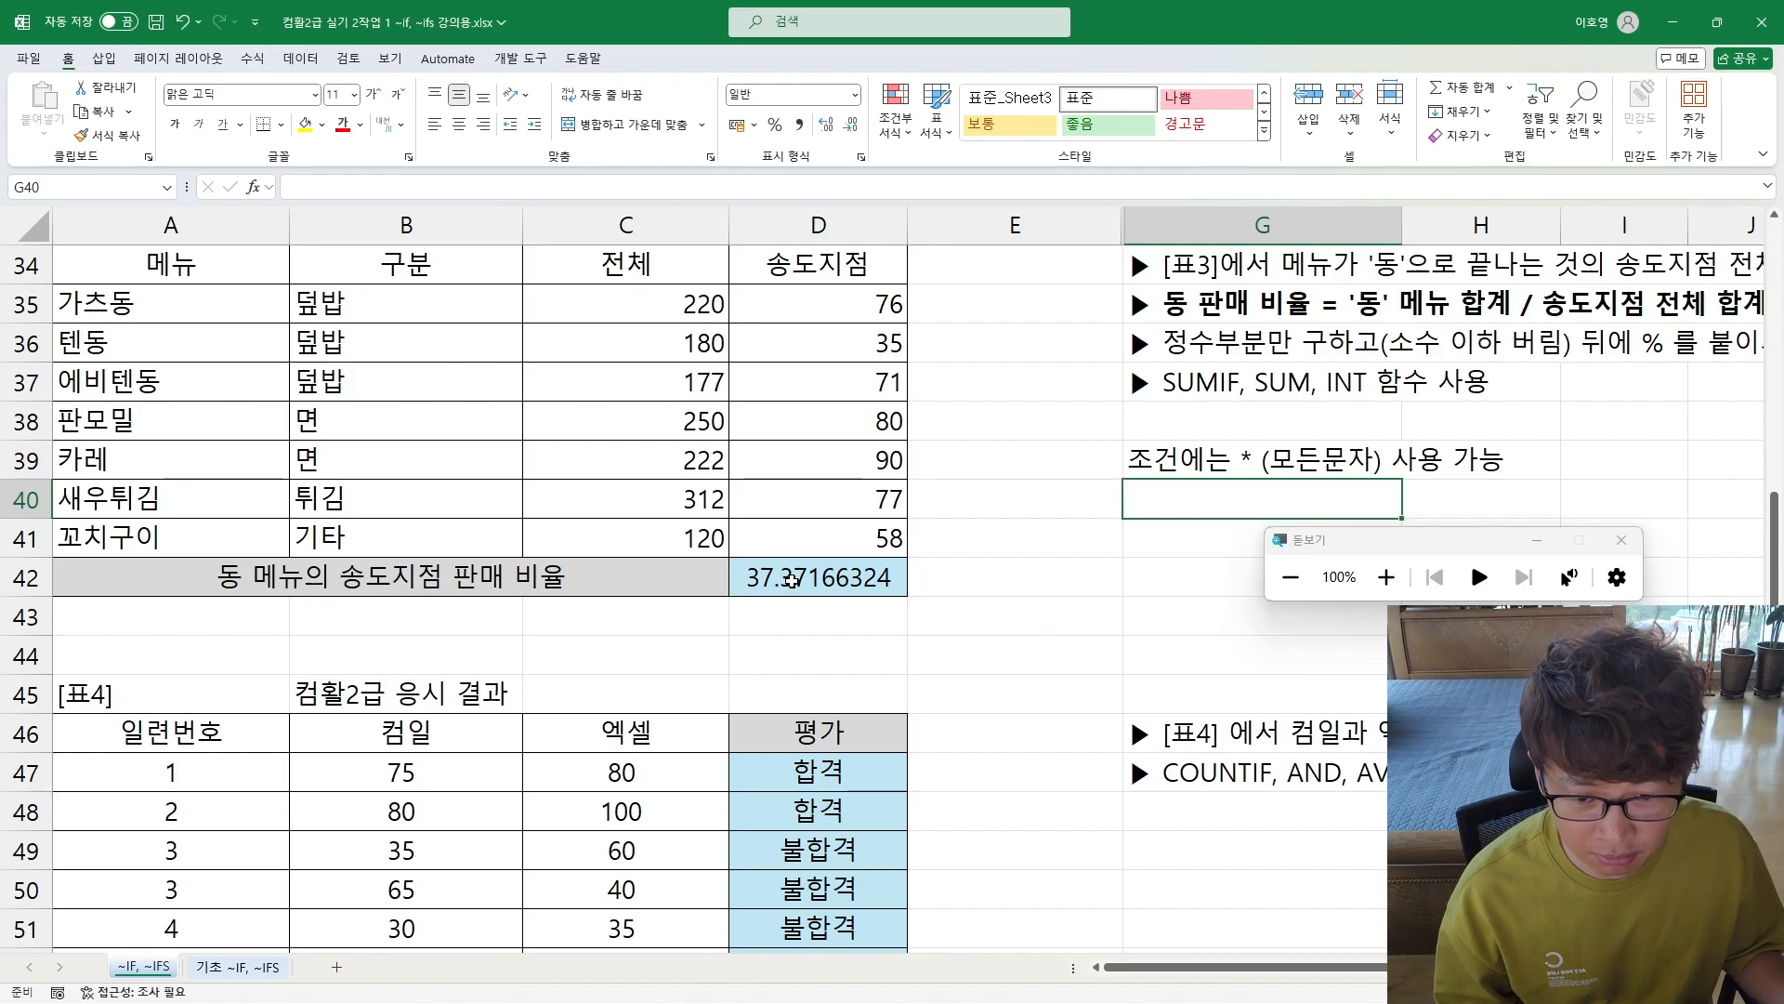
Step: Wrap the whole ratio formula in D42 in an INT function and commit it
double_click(809, 578)
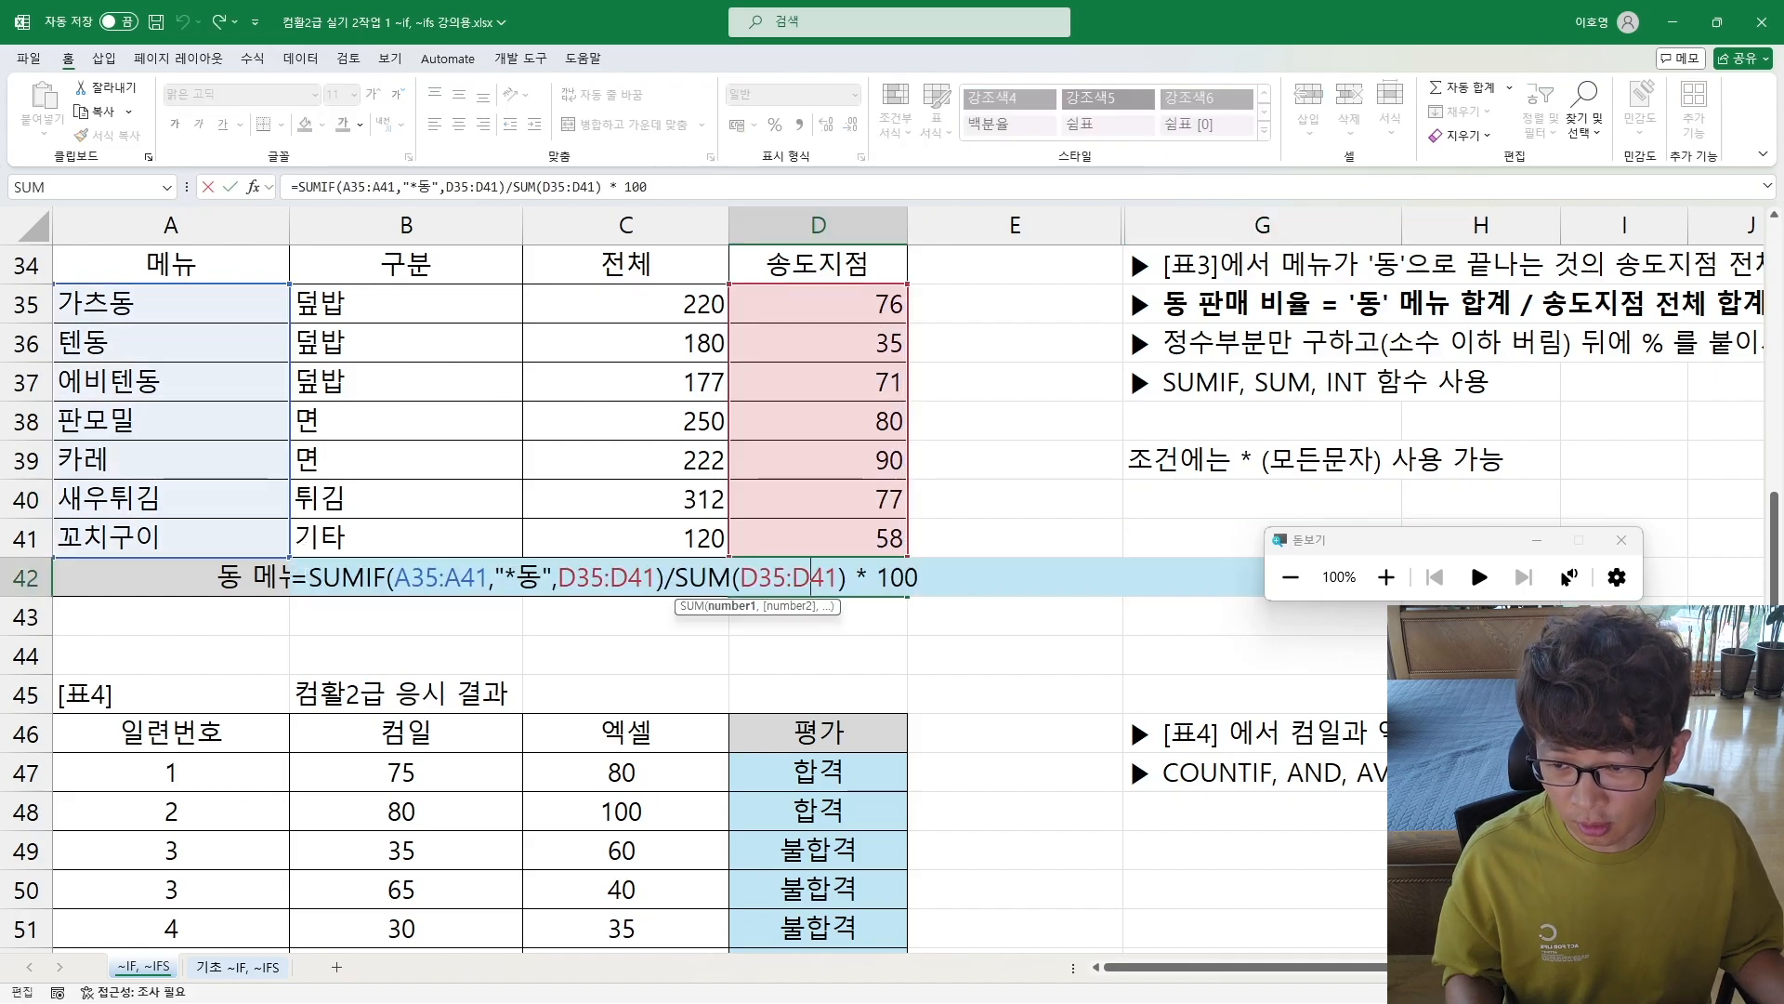
left_click_drag(309, 577, 1069, 598)
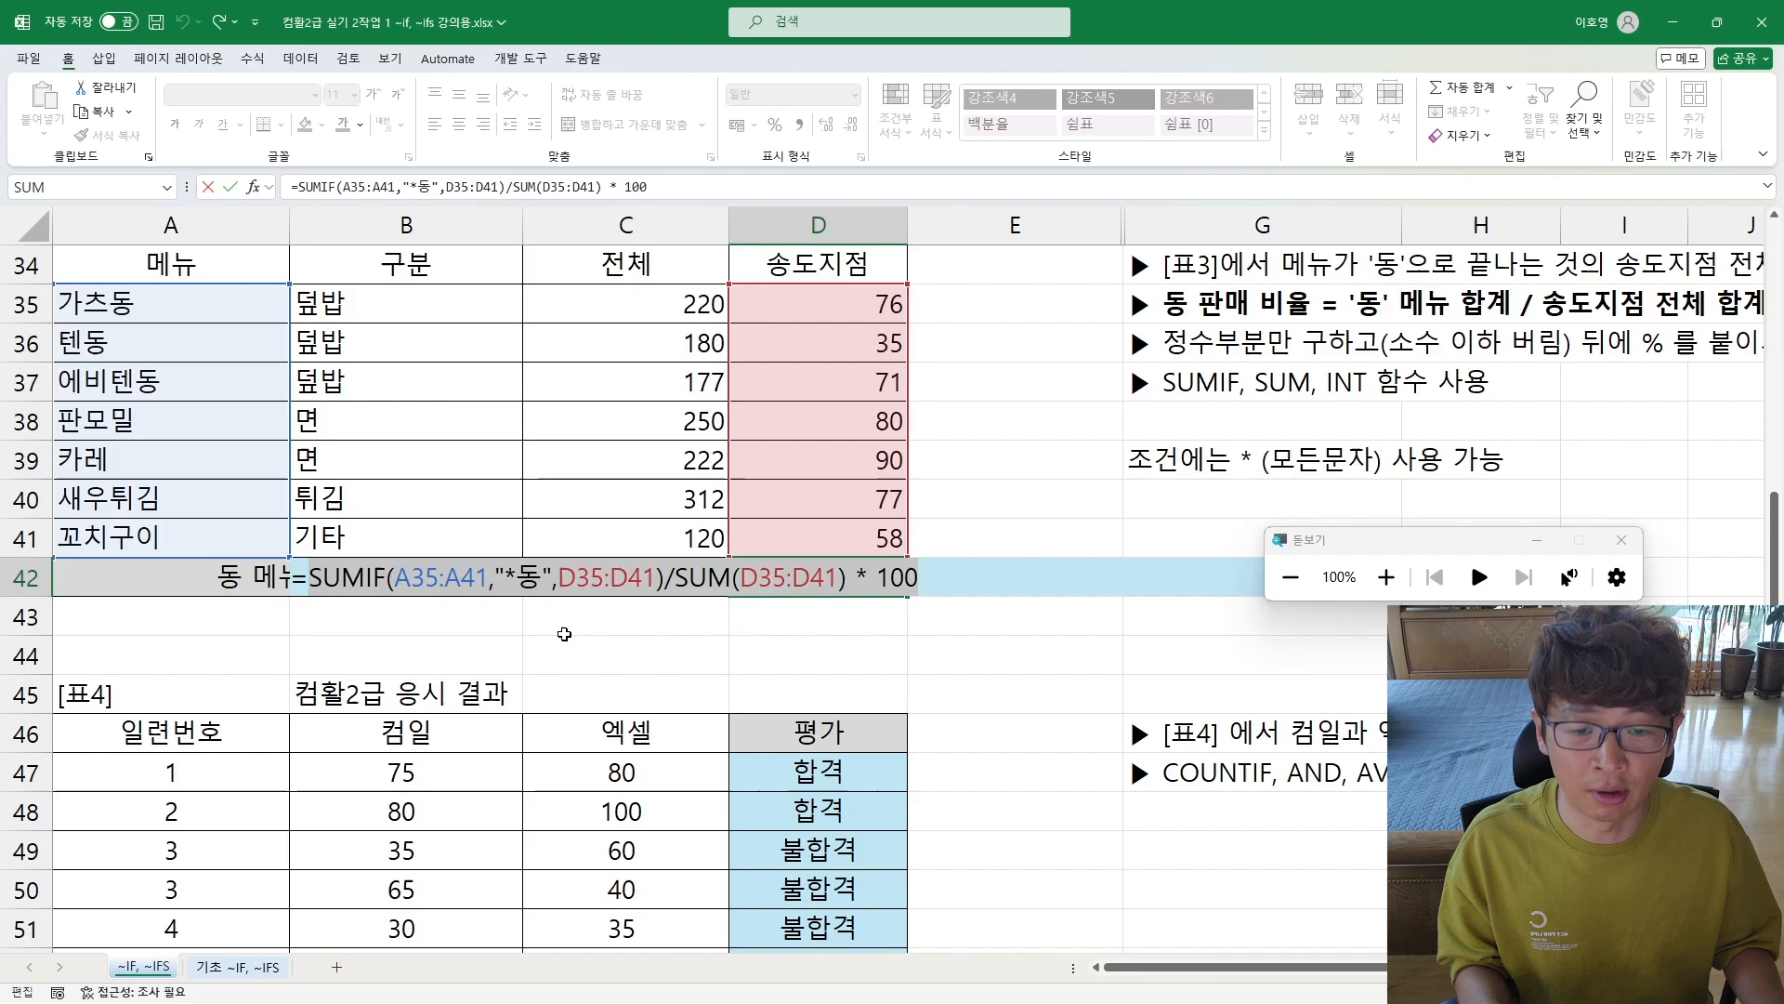
key("Escape")
key("F2")
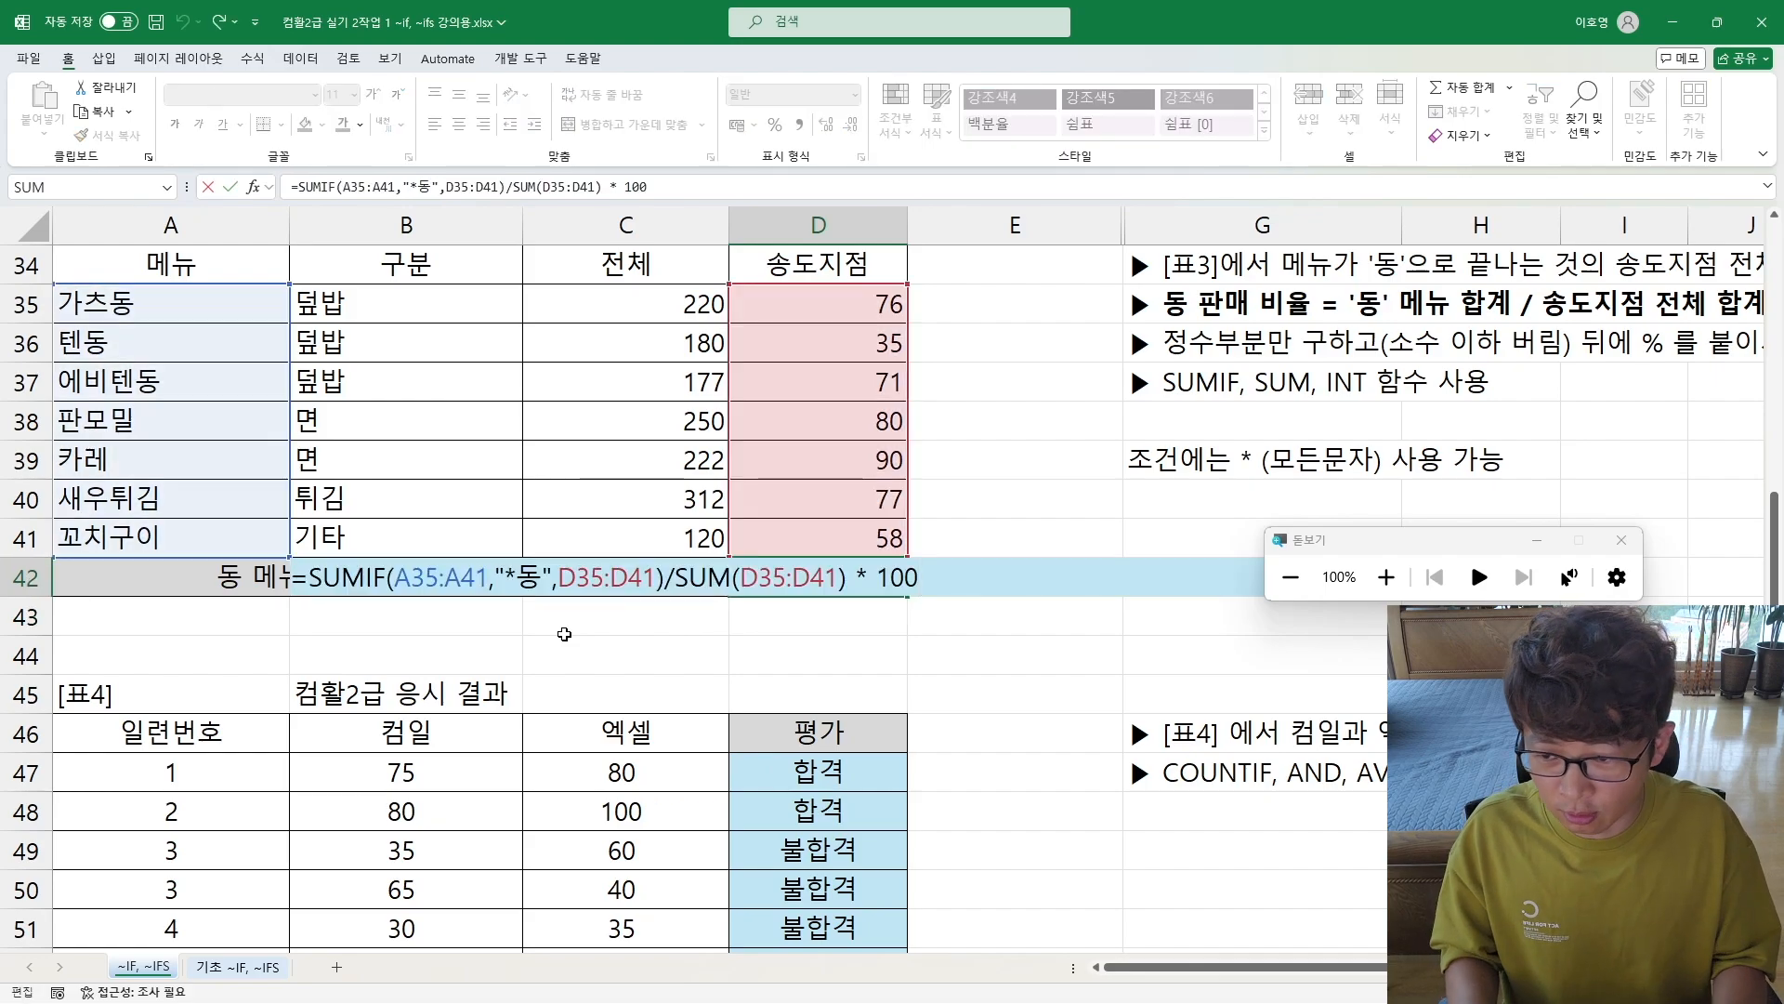
type("ㅑㅜㅅ")
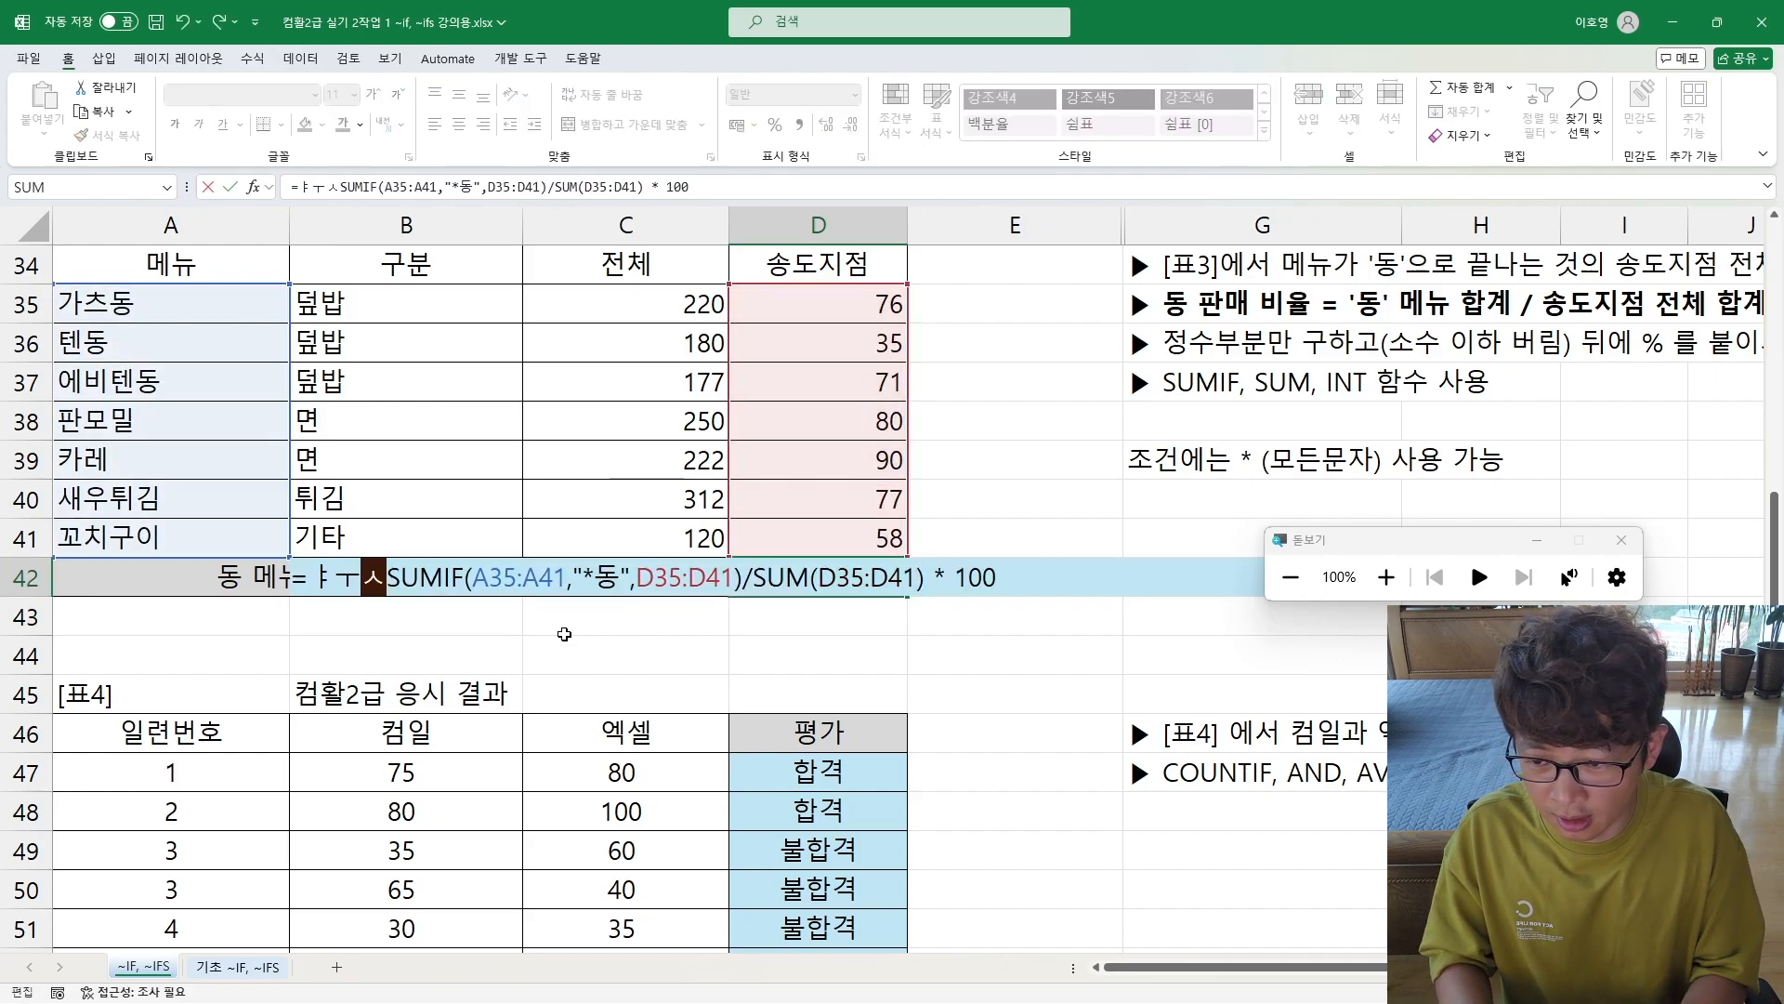
key("BackSpace")
key("BackSpace")
key("BackSpace")
key("Hangul")
type("int")
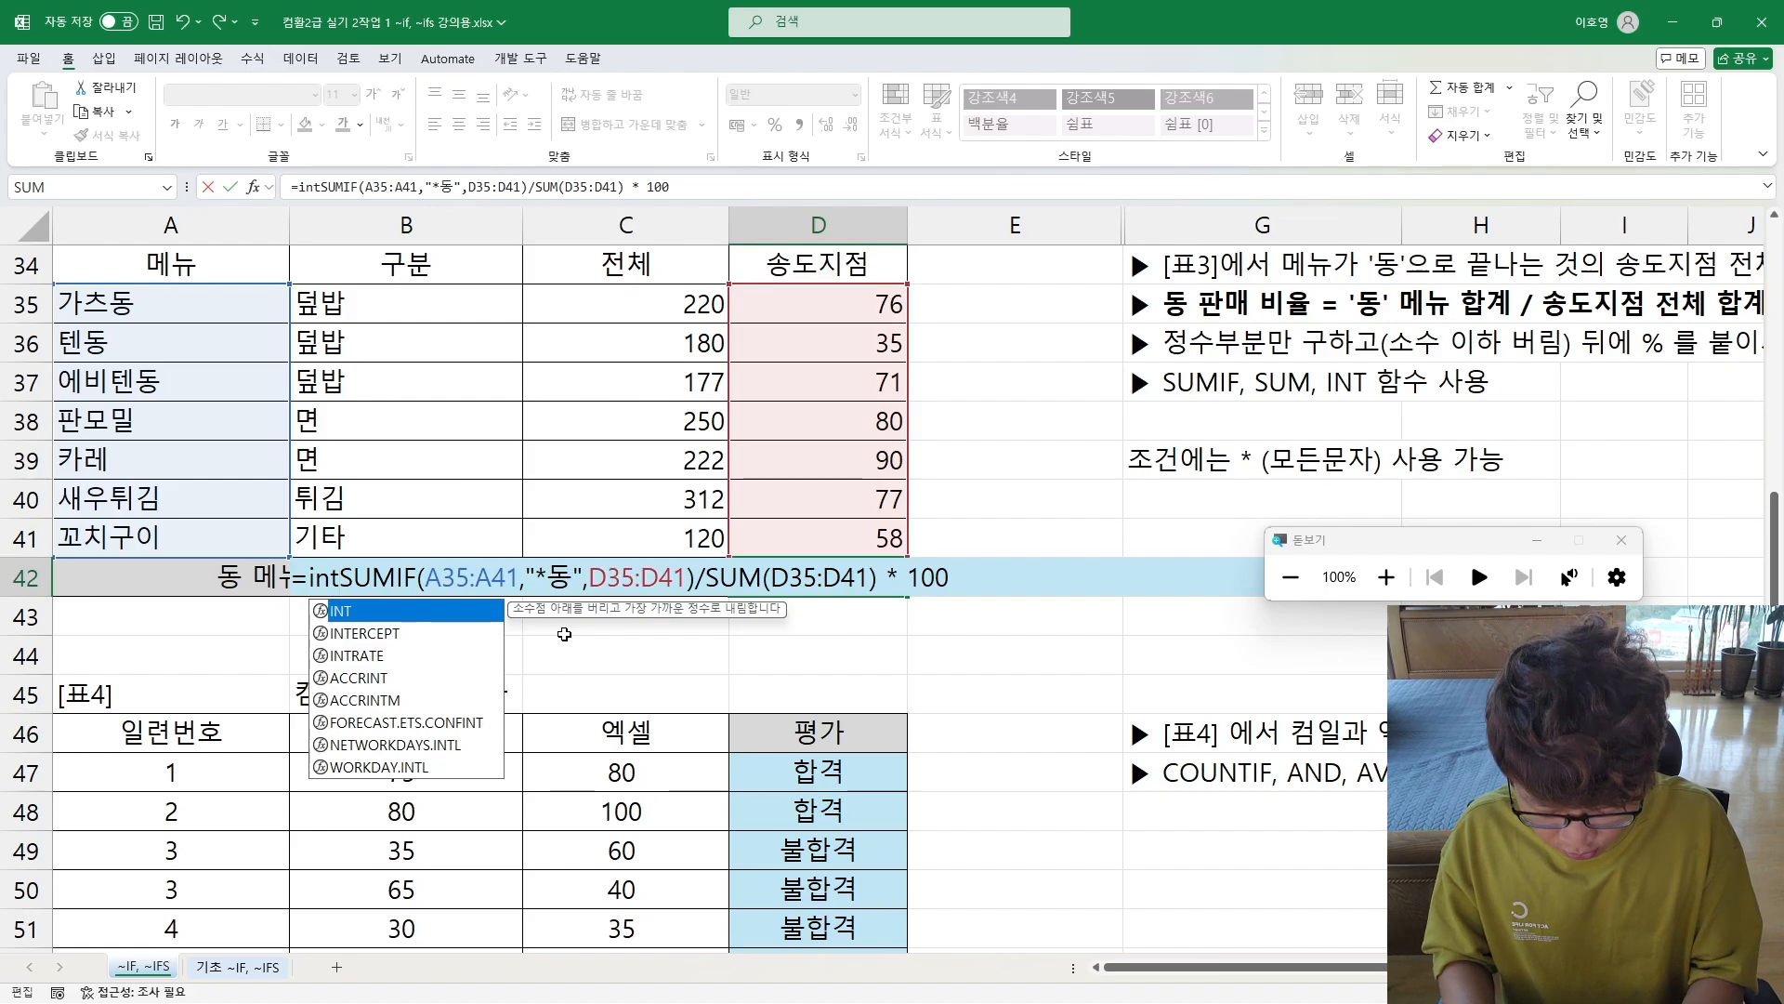
type("(")
key("End")
type(")")
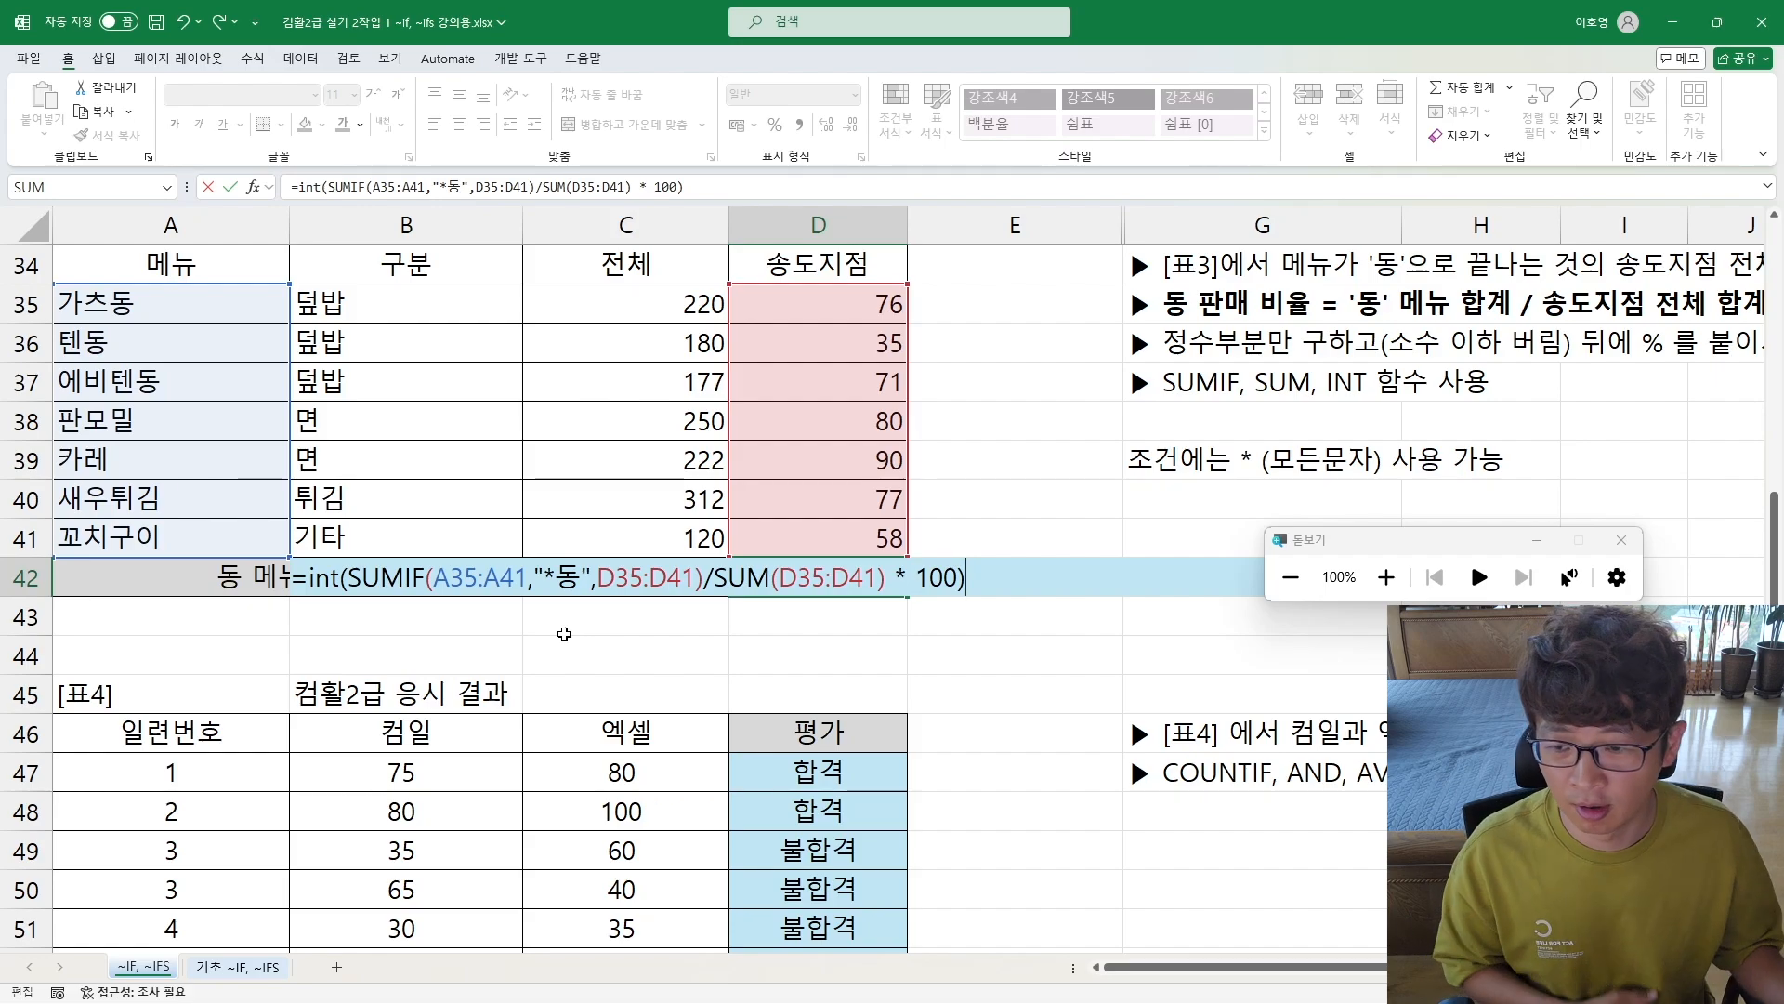
left_click_drag(315, 576, 340, 576)
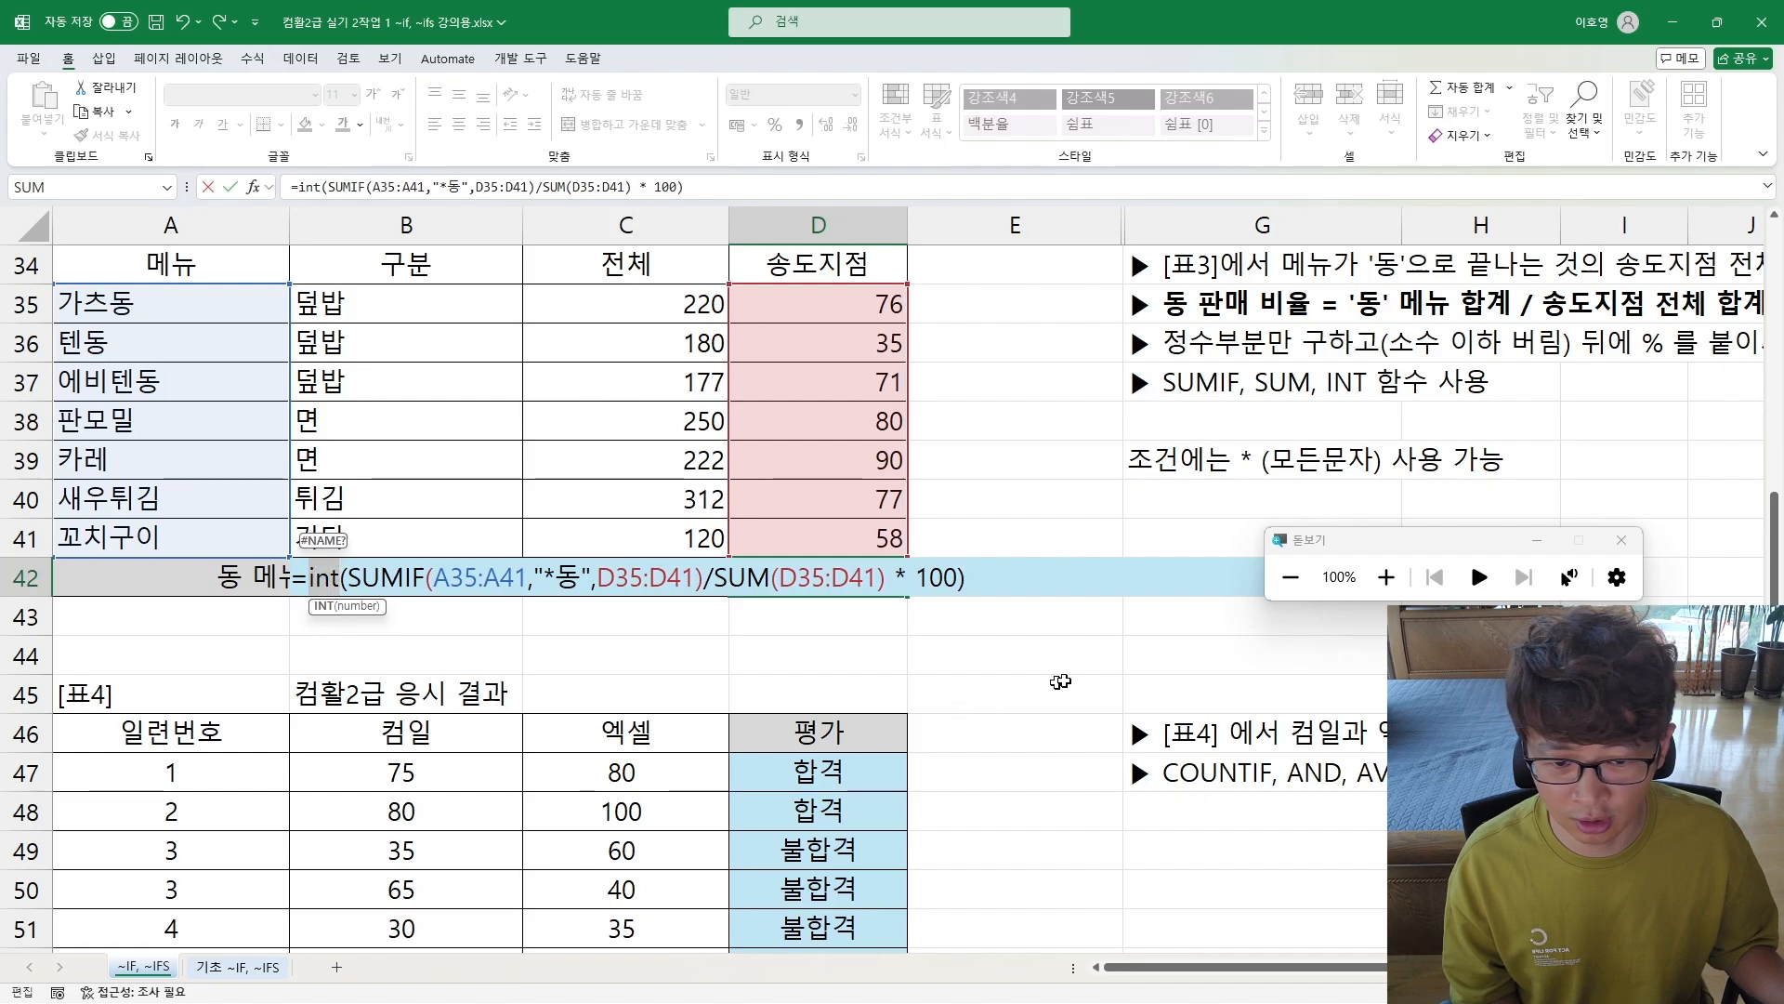
key("Return")
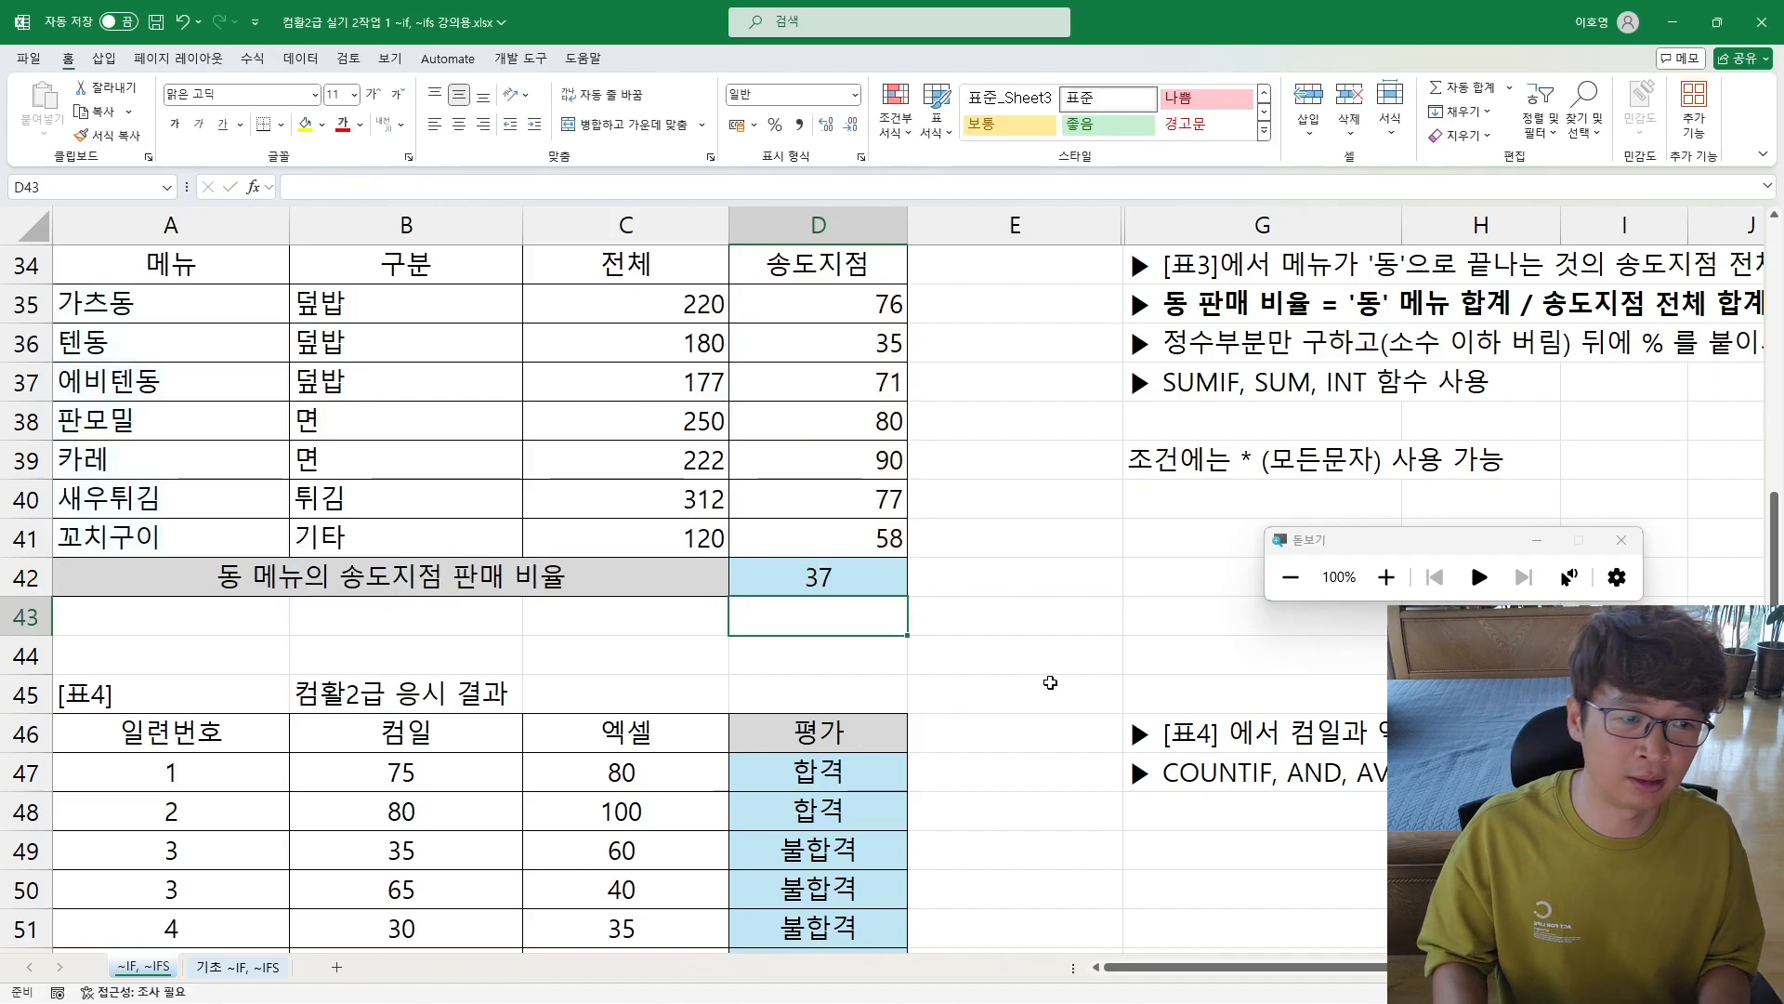
Step: Append & "%" to the end of the INT formula in D42 and commit it
key("Up")
key("F2")
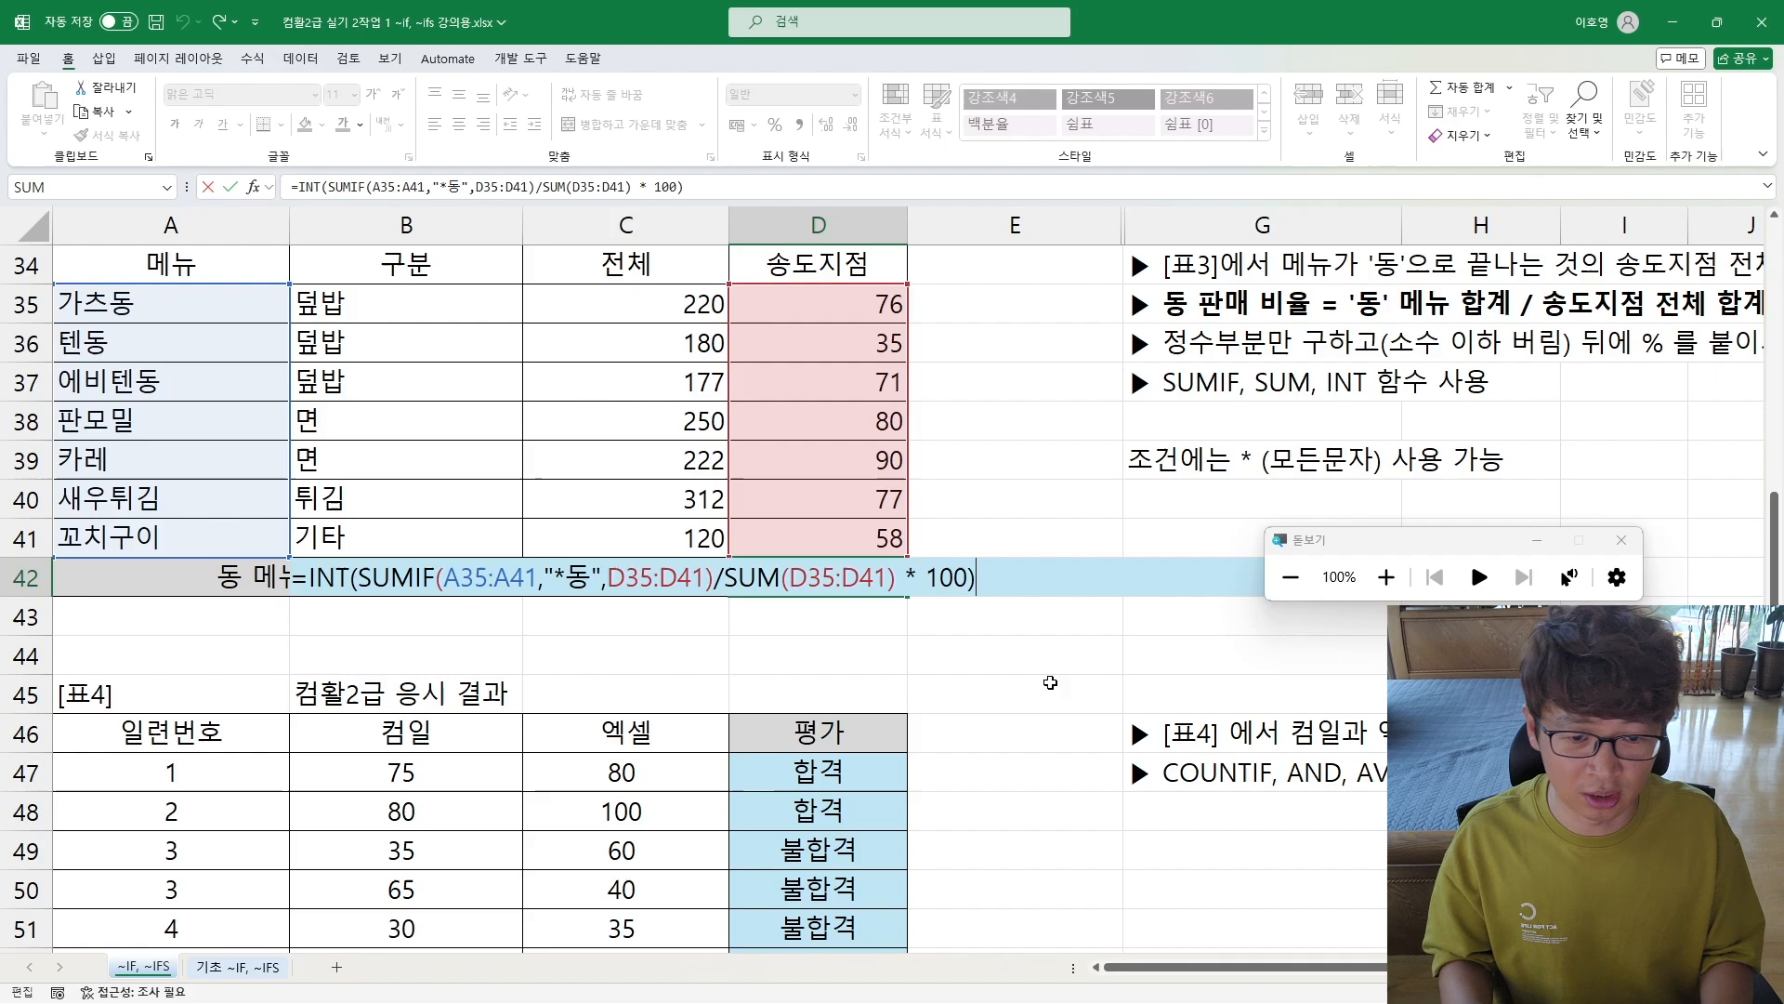
type("& \"")
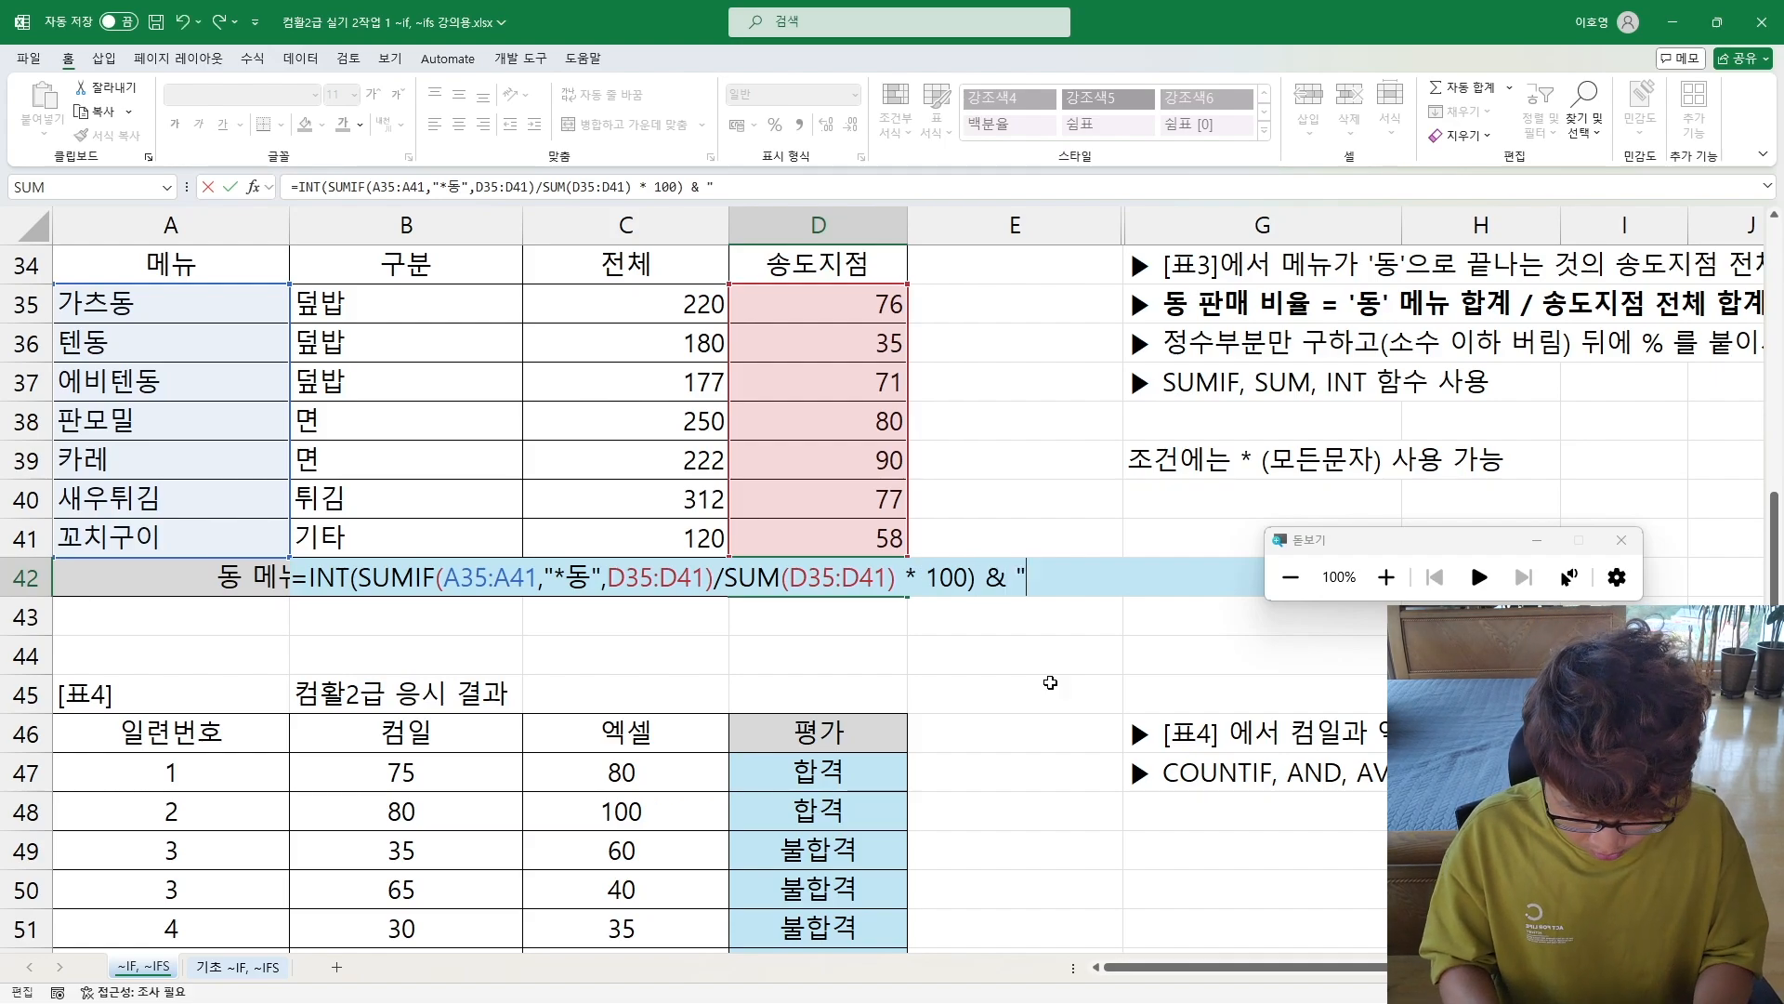
type("$")
key("BackSpace")
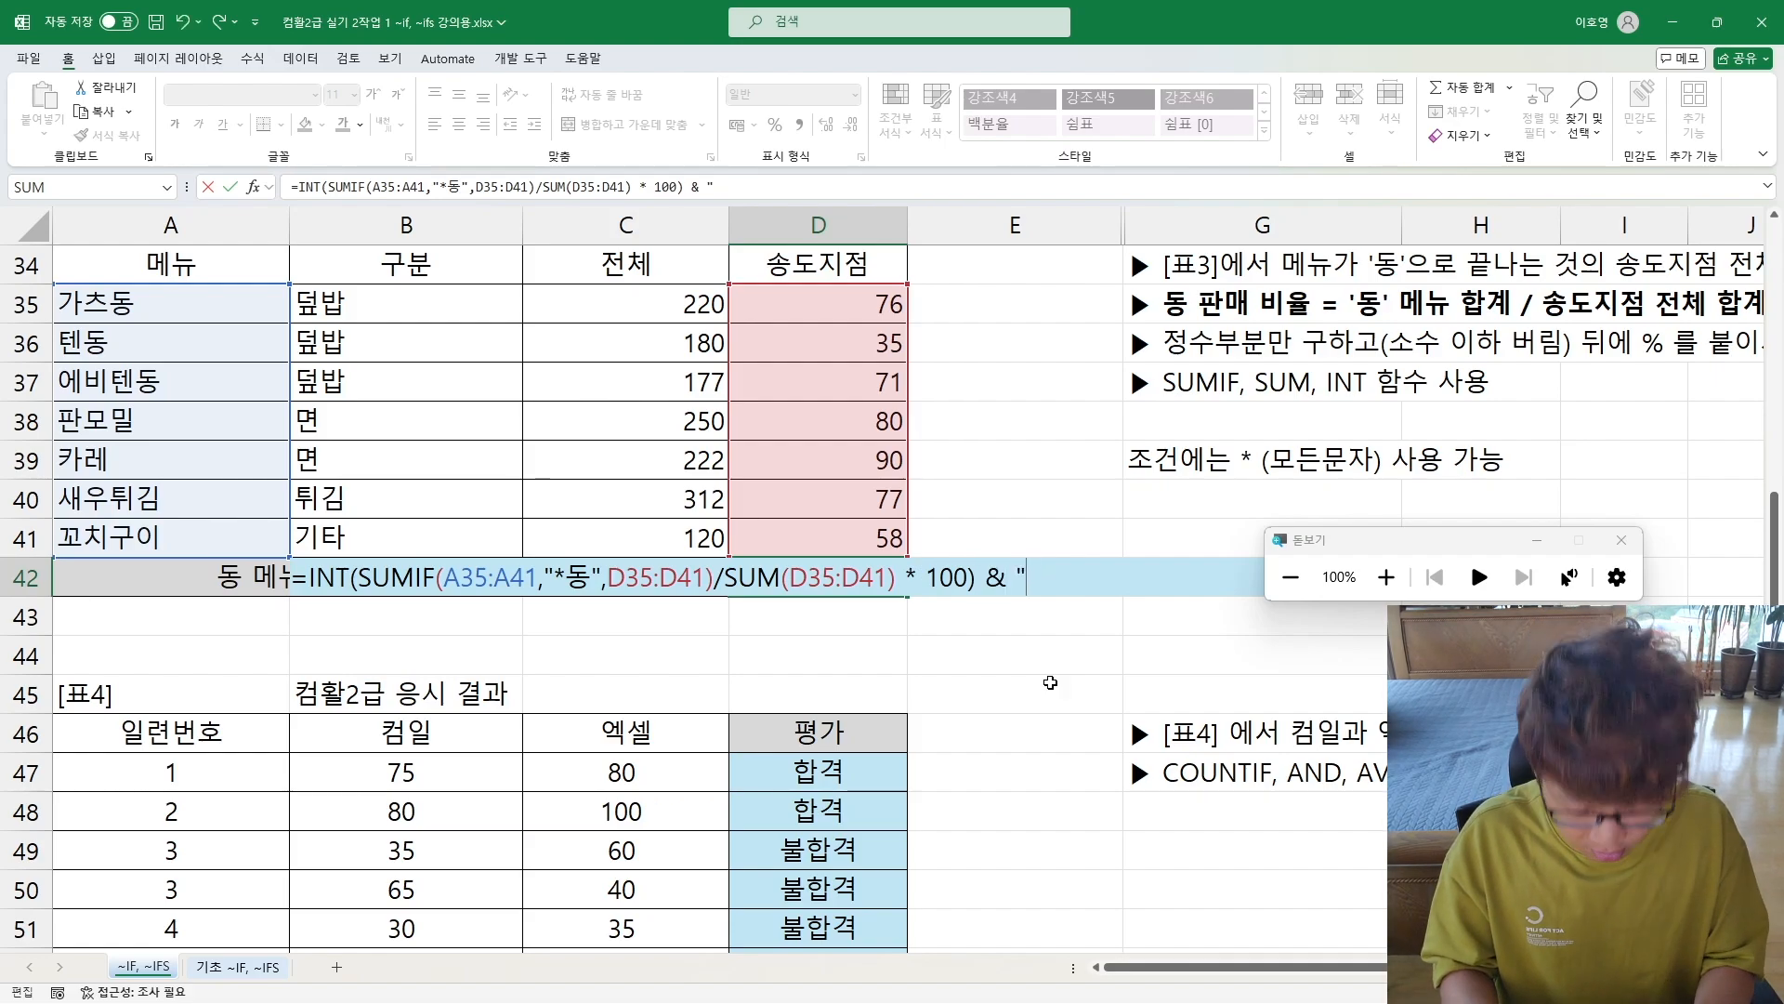
type("%\"")
key("Return")
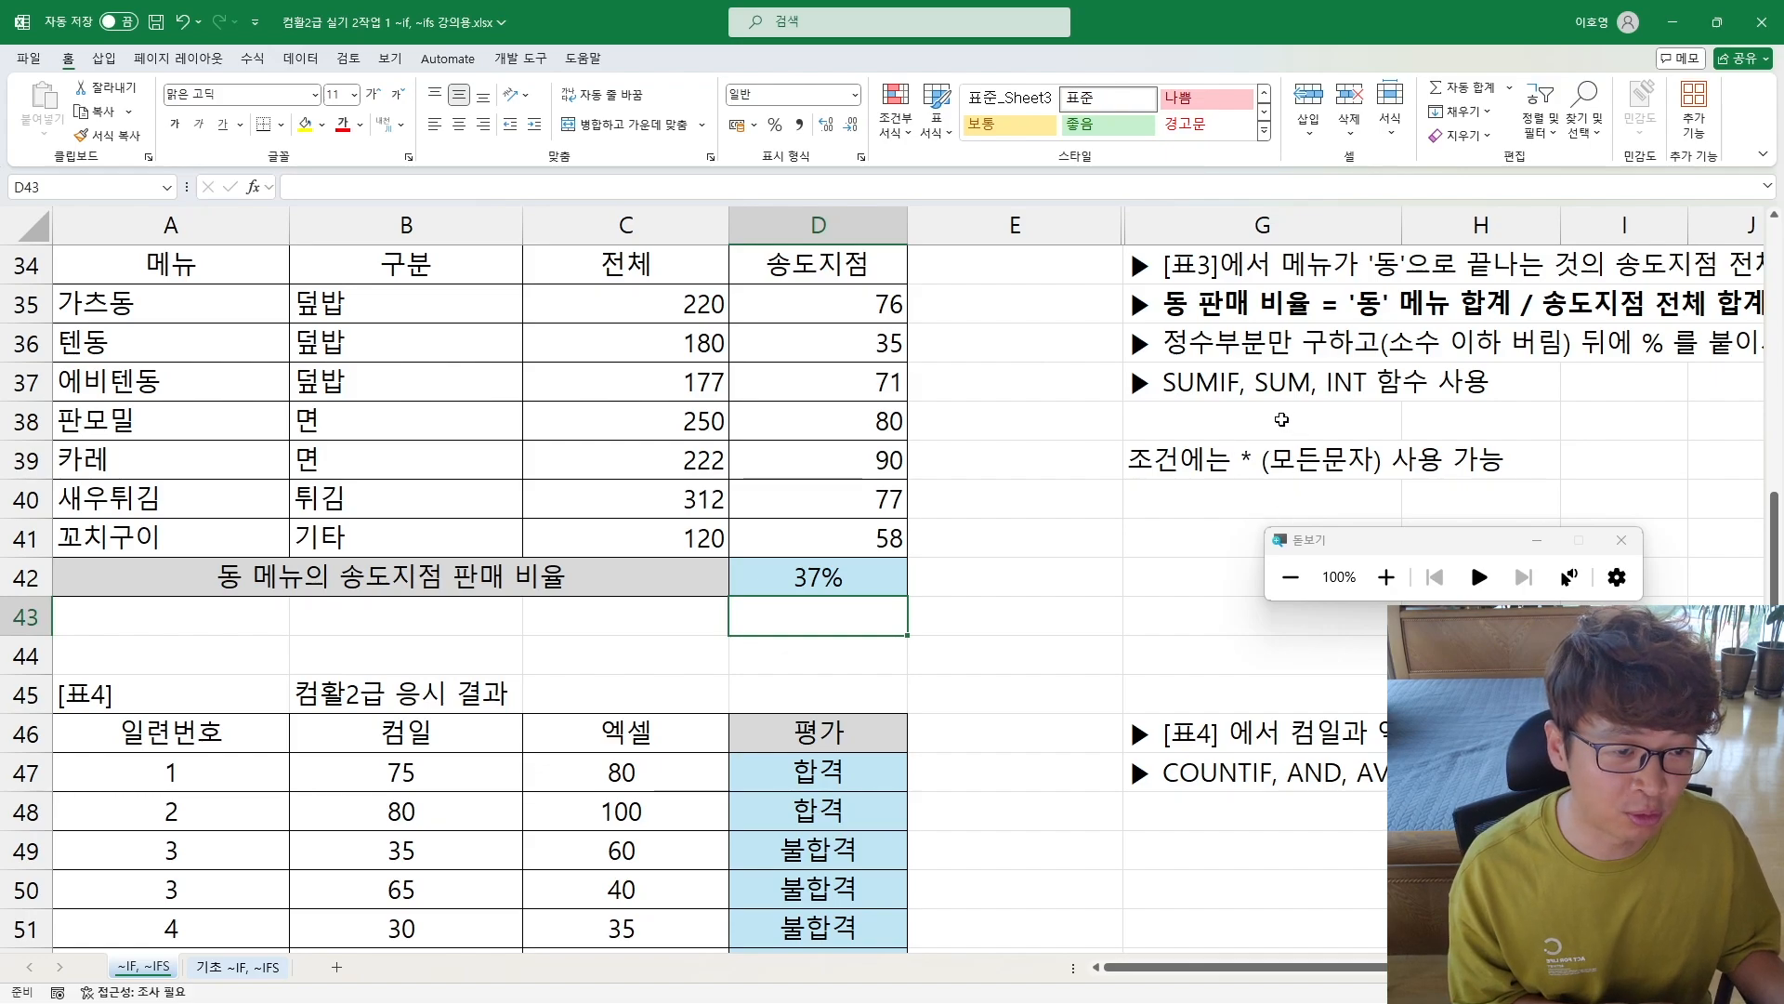
Step: Close the Magnifier window covering the criteria notes beside [표1]
scroll(1236, 511, "up", 9)
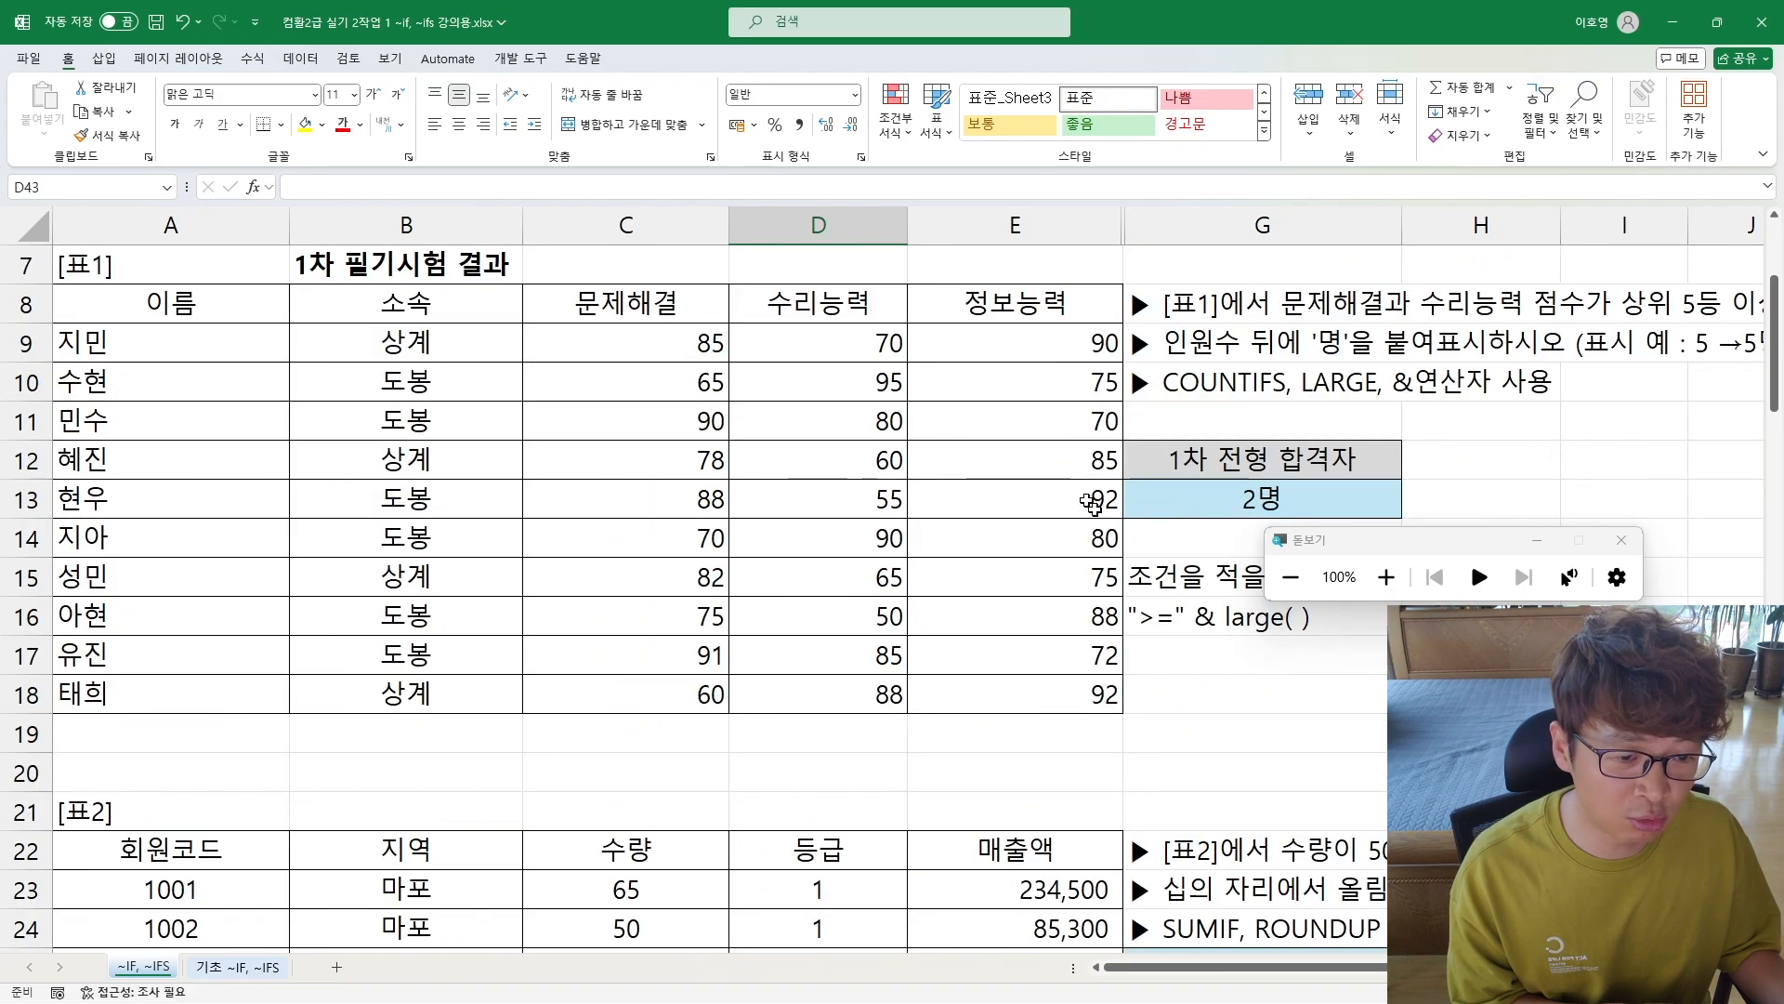
left_click(1625, 542)
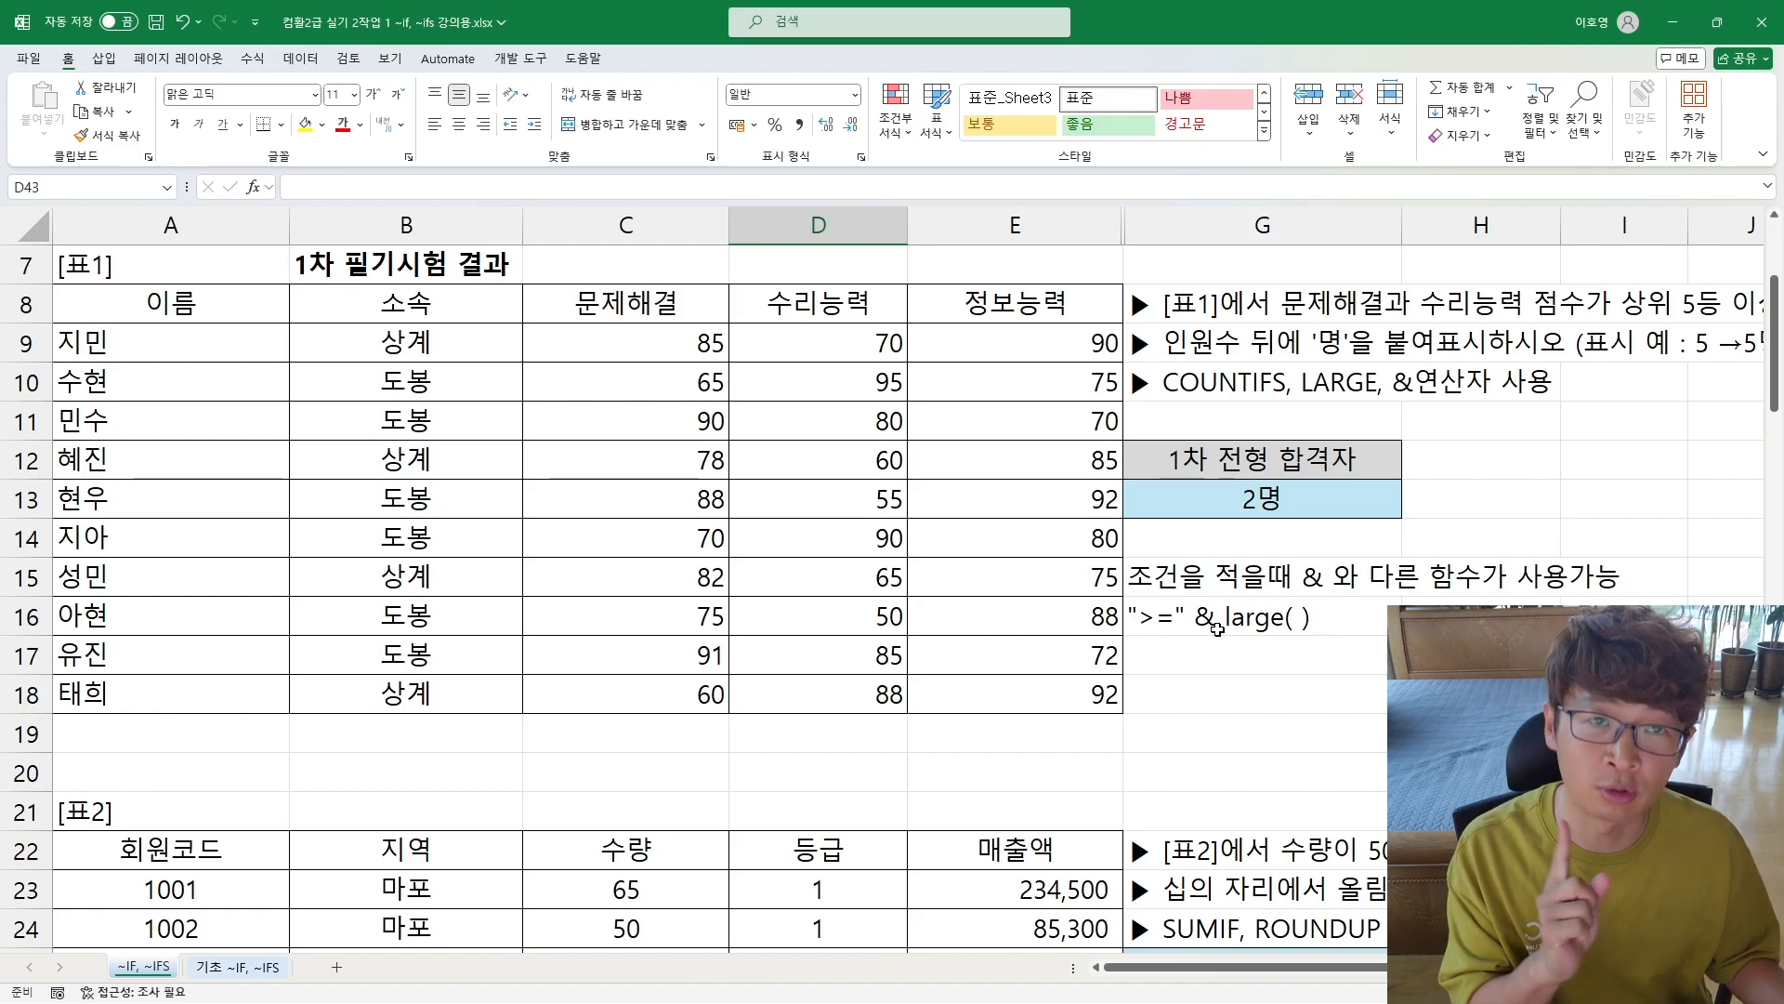
scroll(1217, 630, "down", 9)
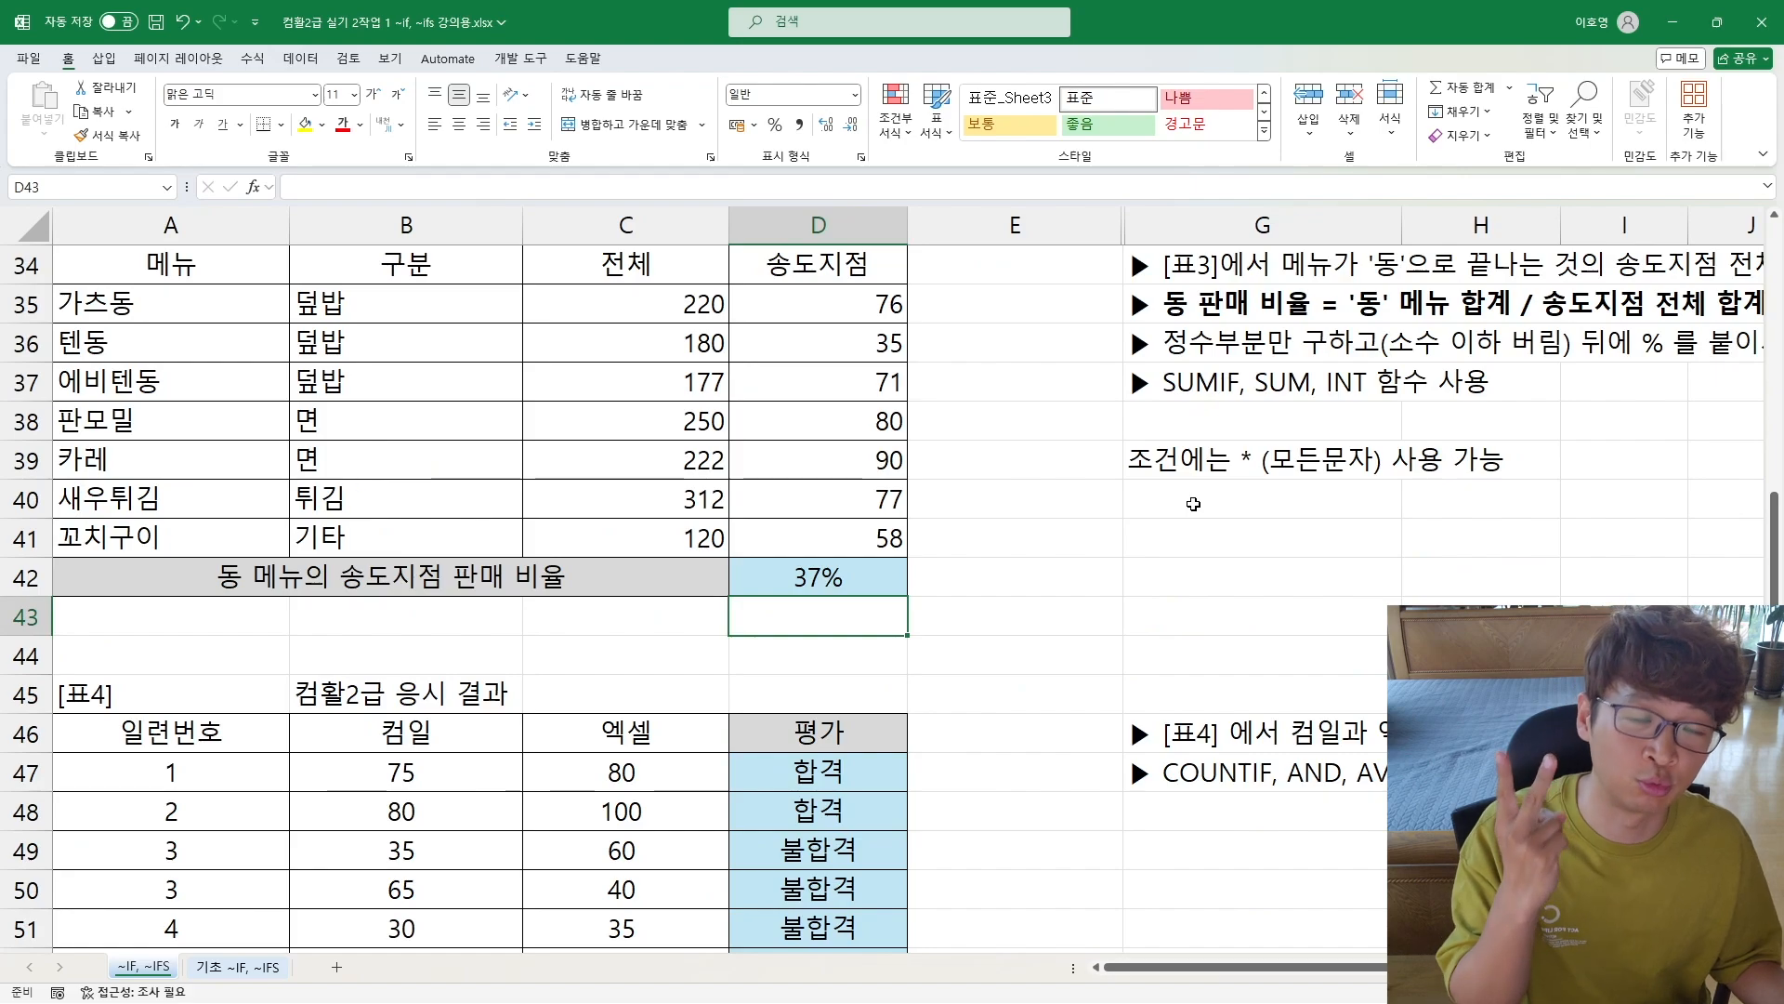
Step: Clear the existing 평가 results in D47:D53 of [표4]
scroll(1193, 504, "down", 2)
left_click_drag(834, 535, 818, 774)
key("Delete")
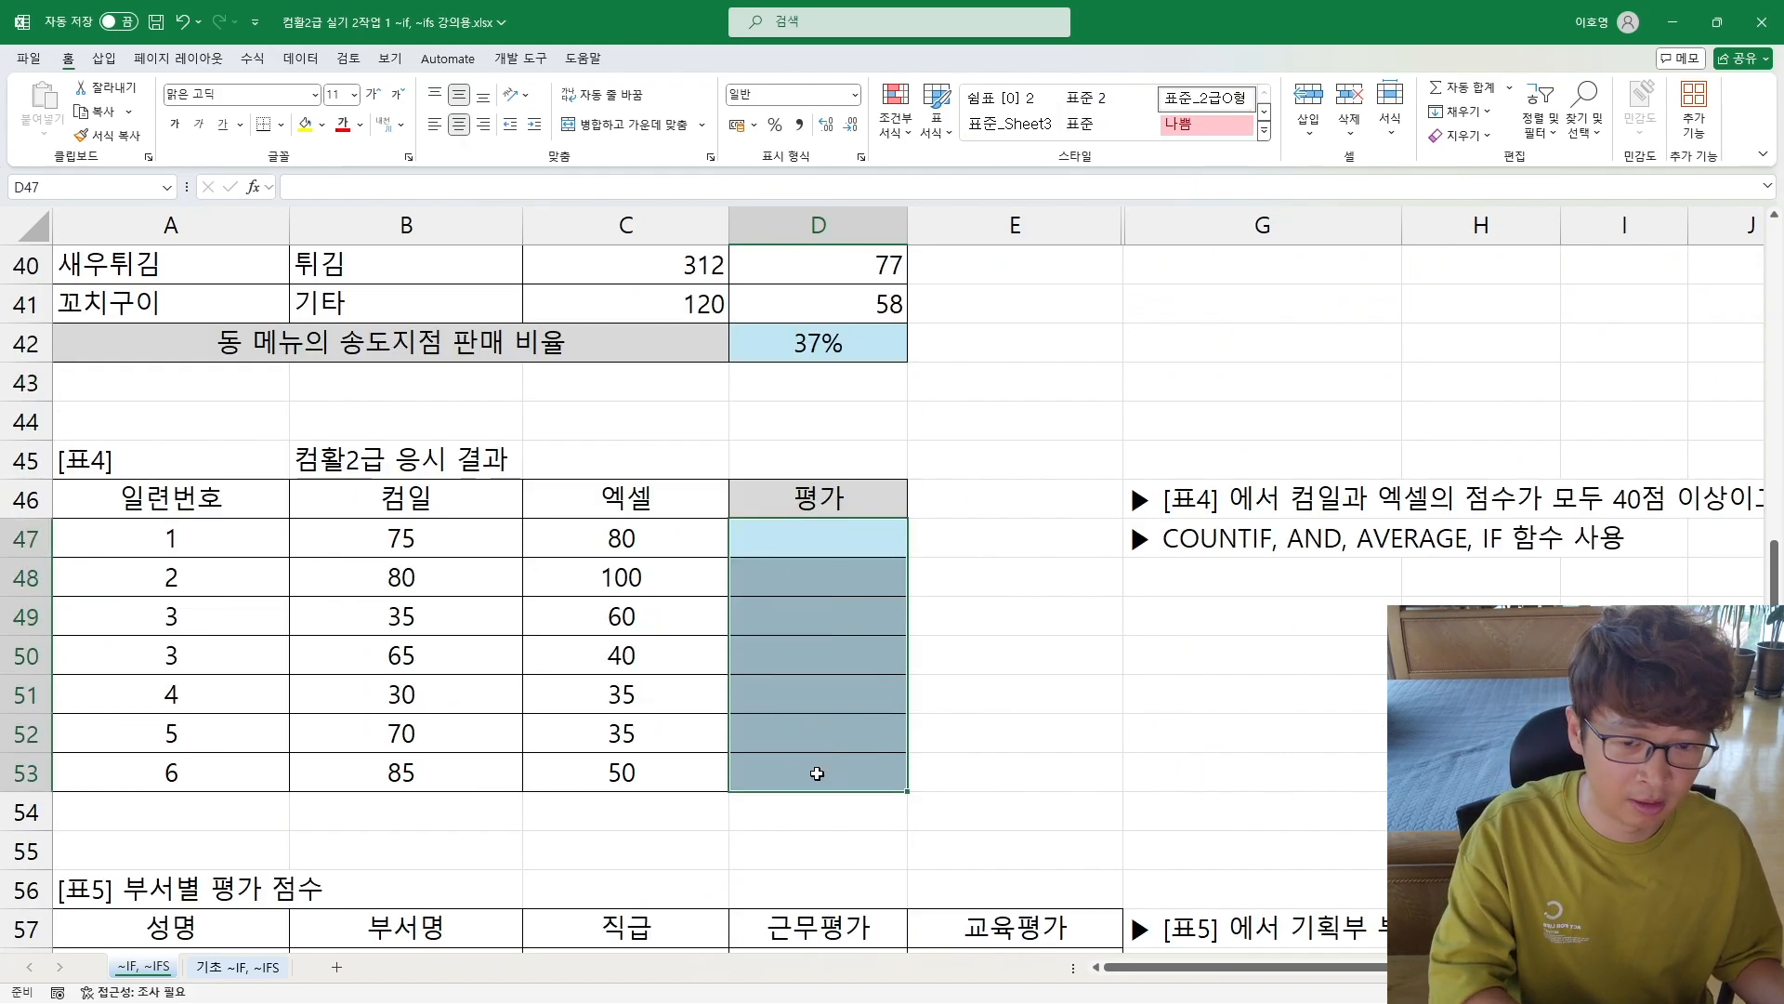
left_click(761, 660)
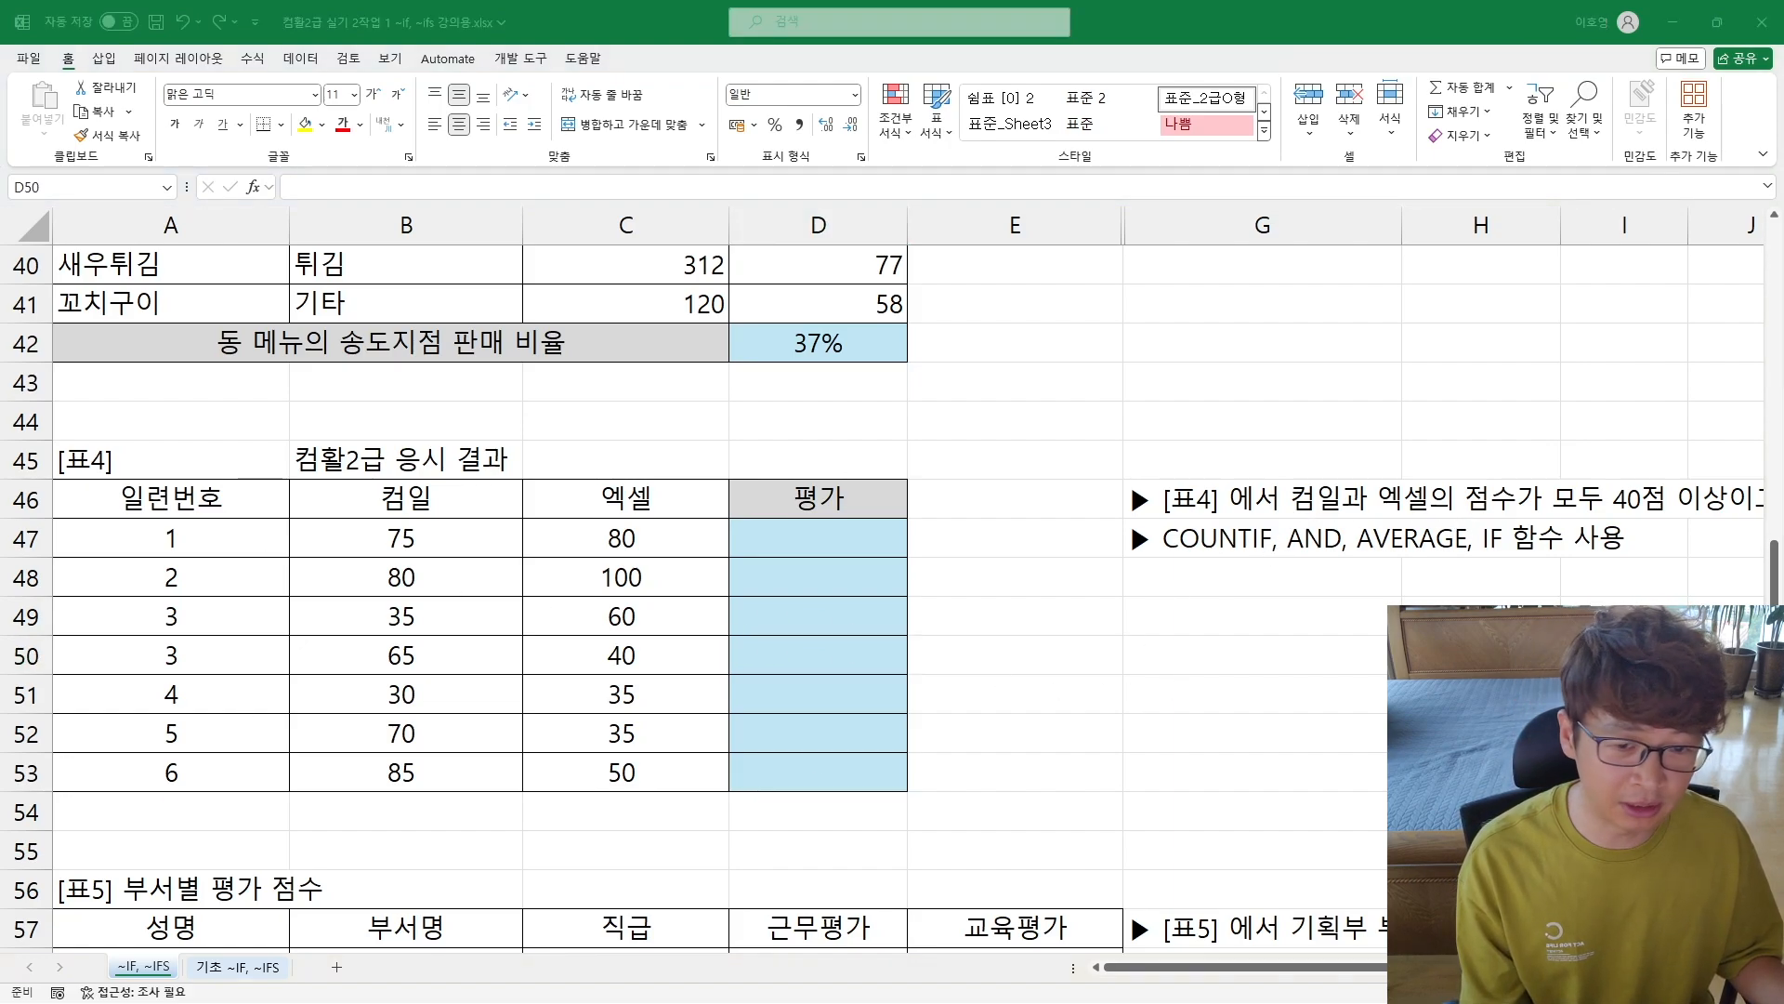
left_click(460, 527)
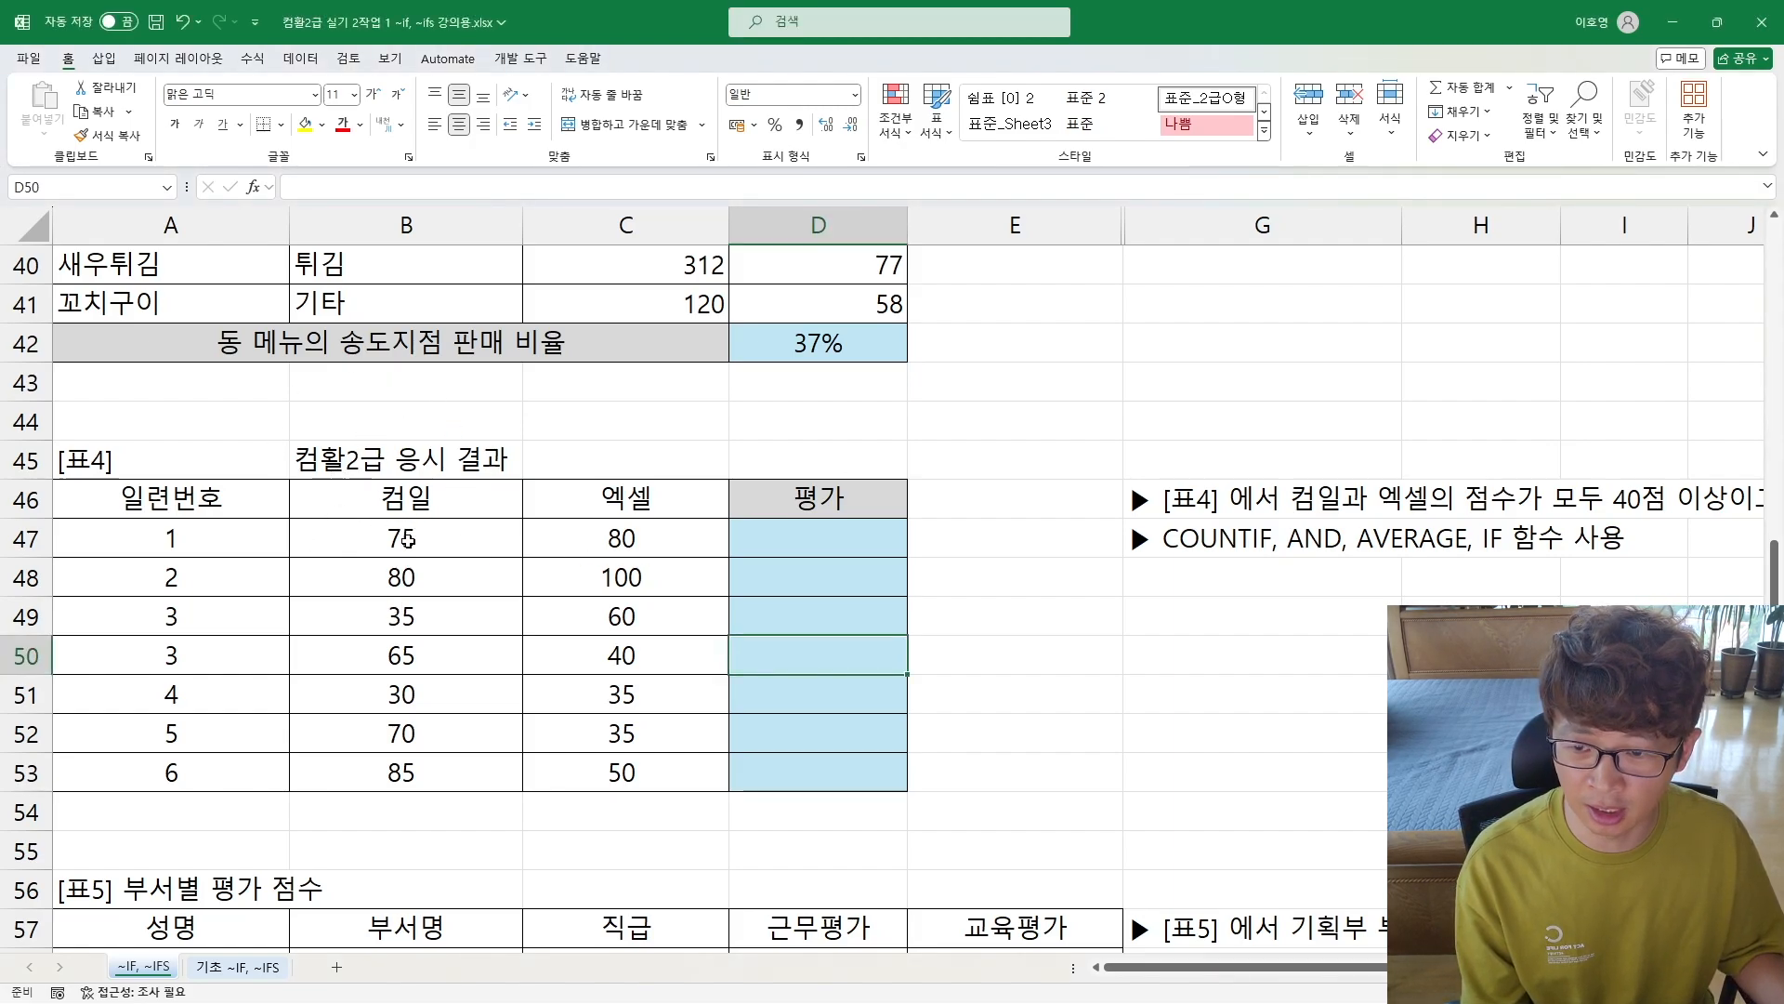
Step: Examine the 컴일 and 엑셀 scores and the full pass/fail criteria and allowed functions noted beside [표4]
left_click_drag(409, 538, 632, 538)
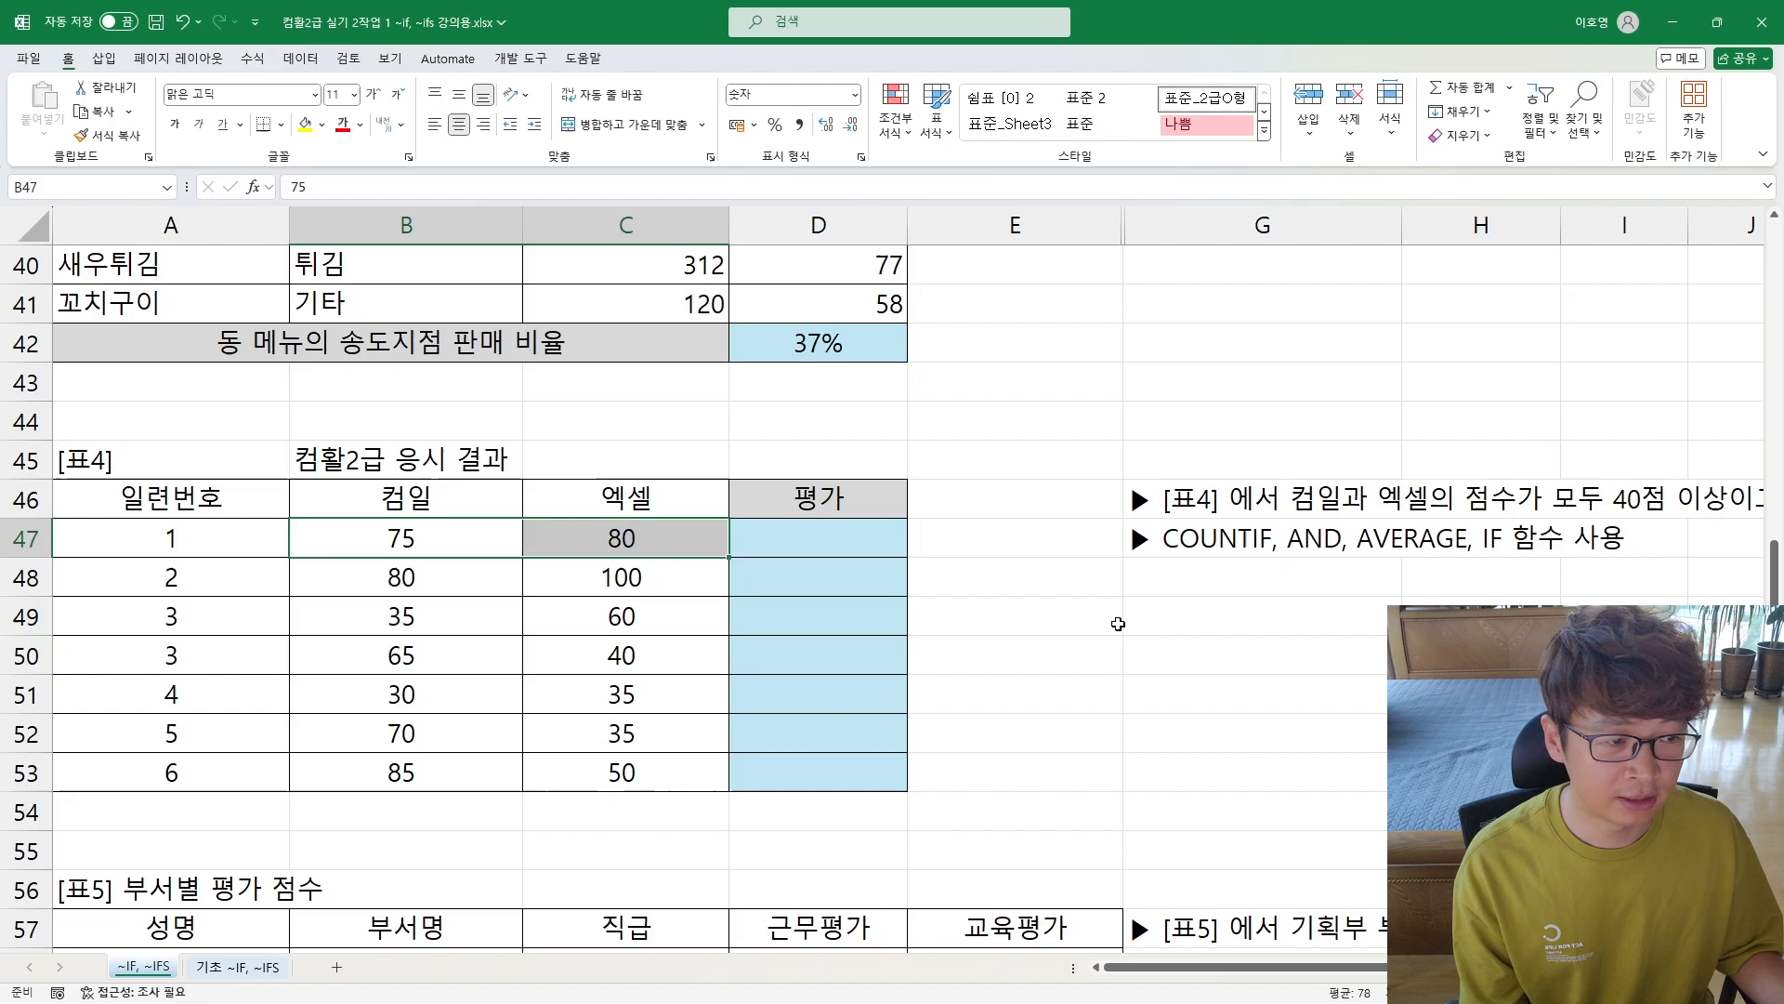
left_click_drag(1191, 493, 1687, 502)
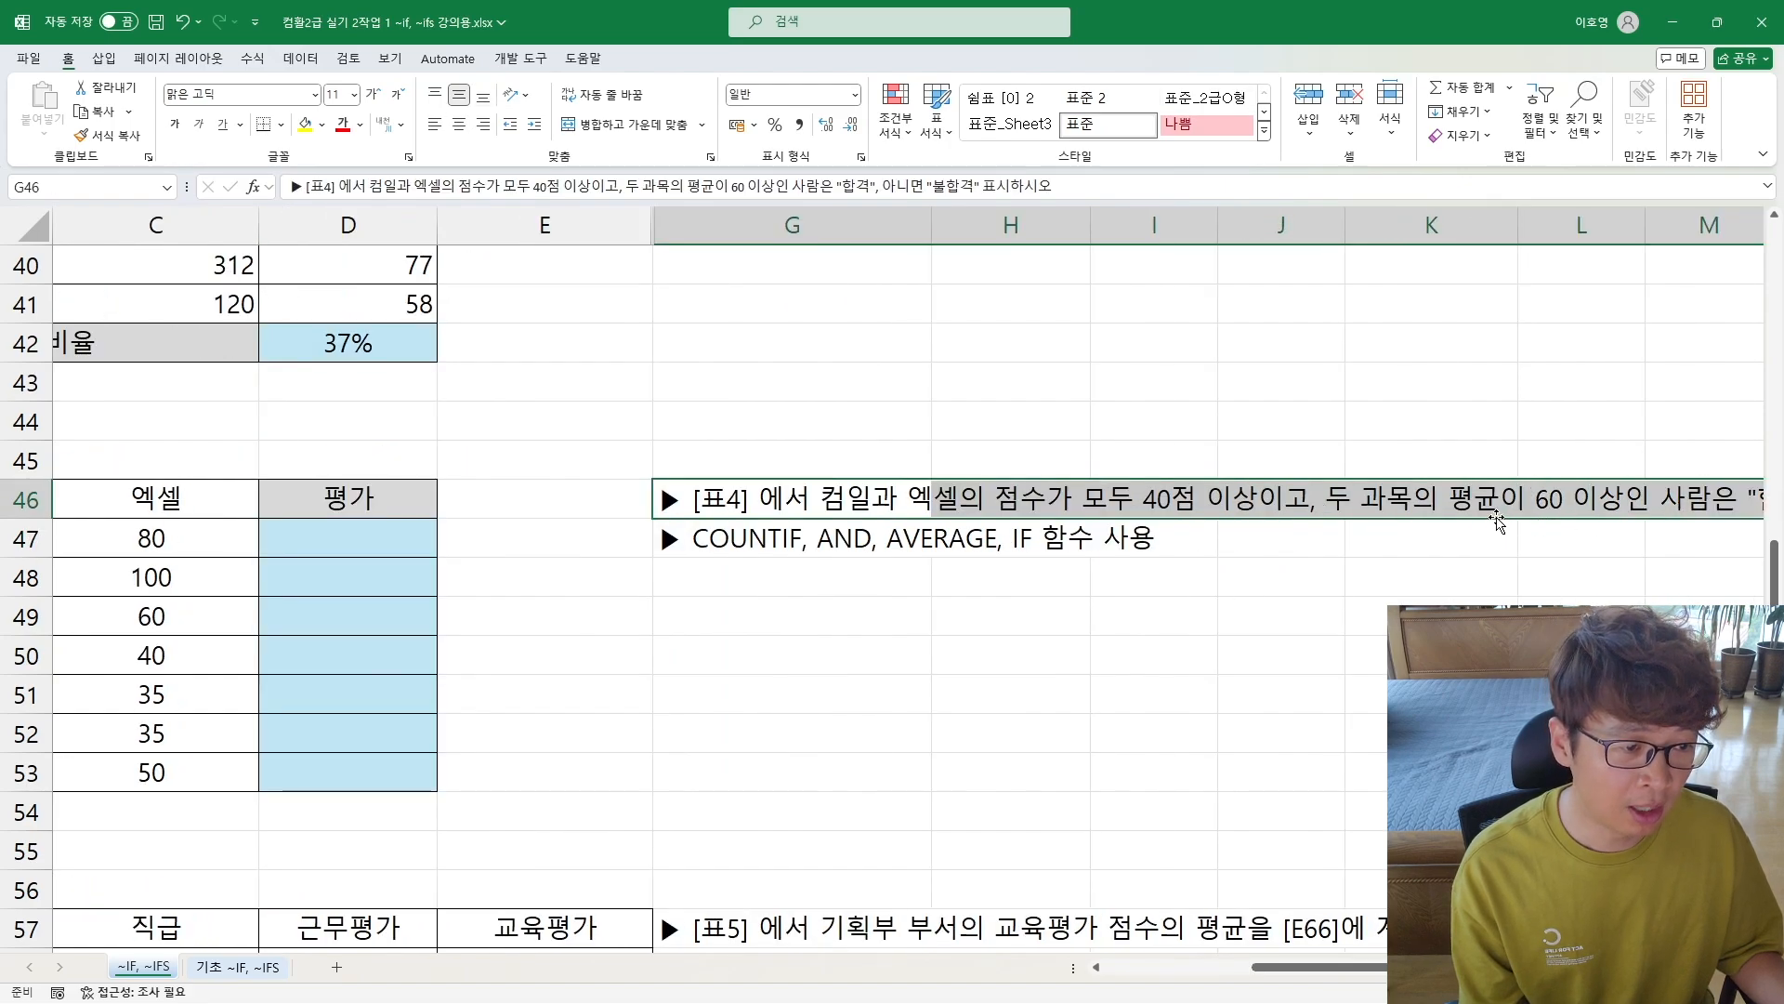
key("Right")
key("Right")
key("Right")
key("Right")
key("Right")
key("Right")
key("Right")
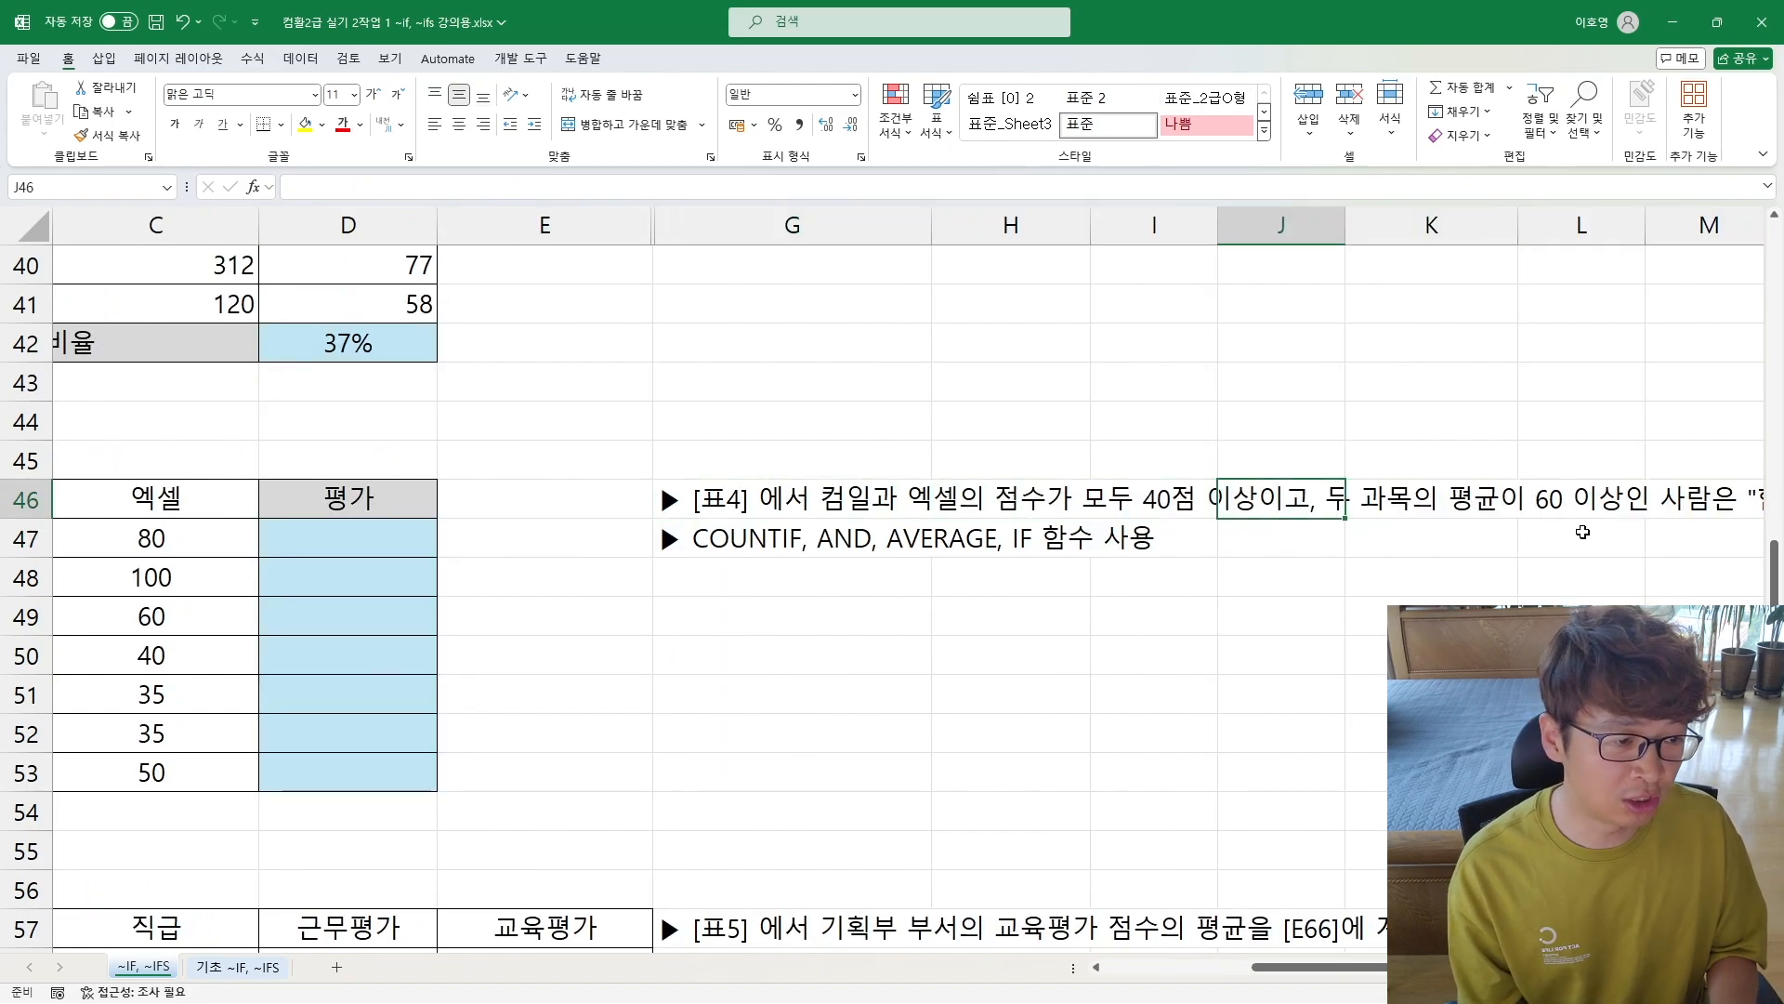
key("Right")
key("Left")
key("Left")
key("Left")
key("Left")
key("Left")
key("Left")
key("Left")
key("Left")
key("Left")
key("Left")
key("Left")
key("Left")
key("Left")
key("Left")
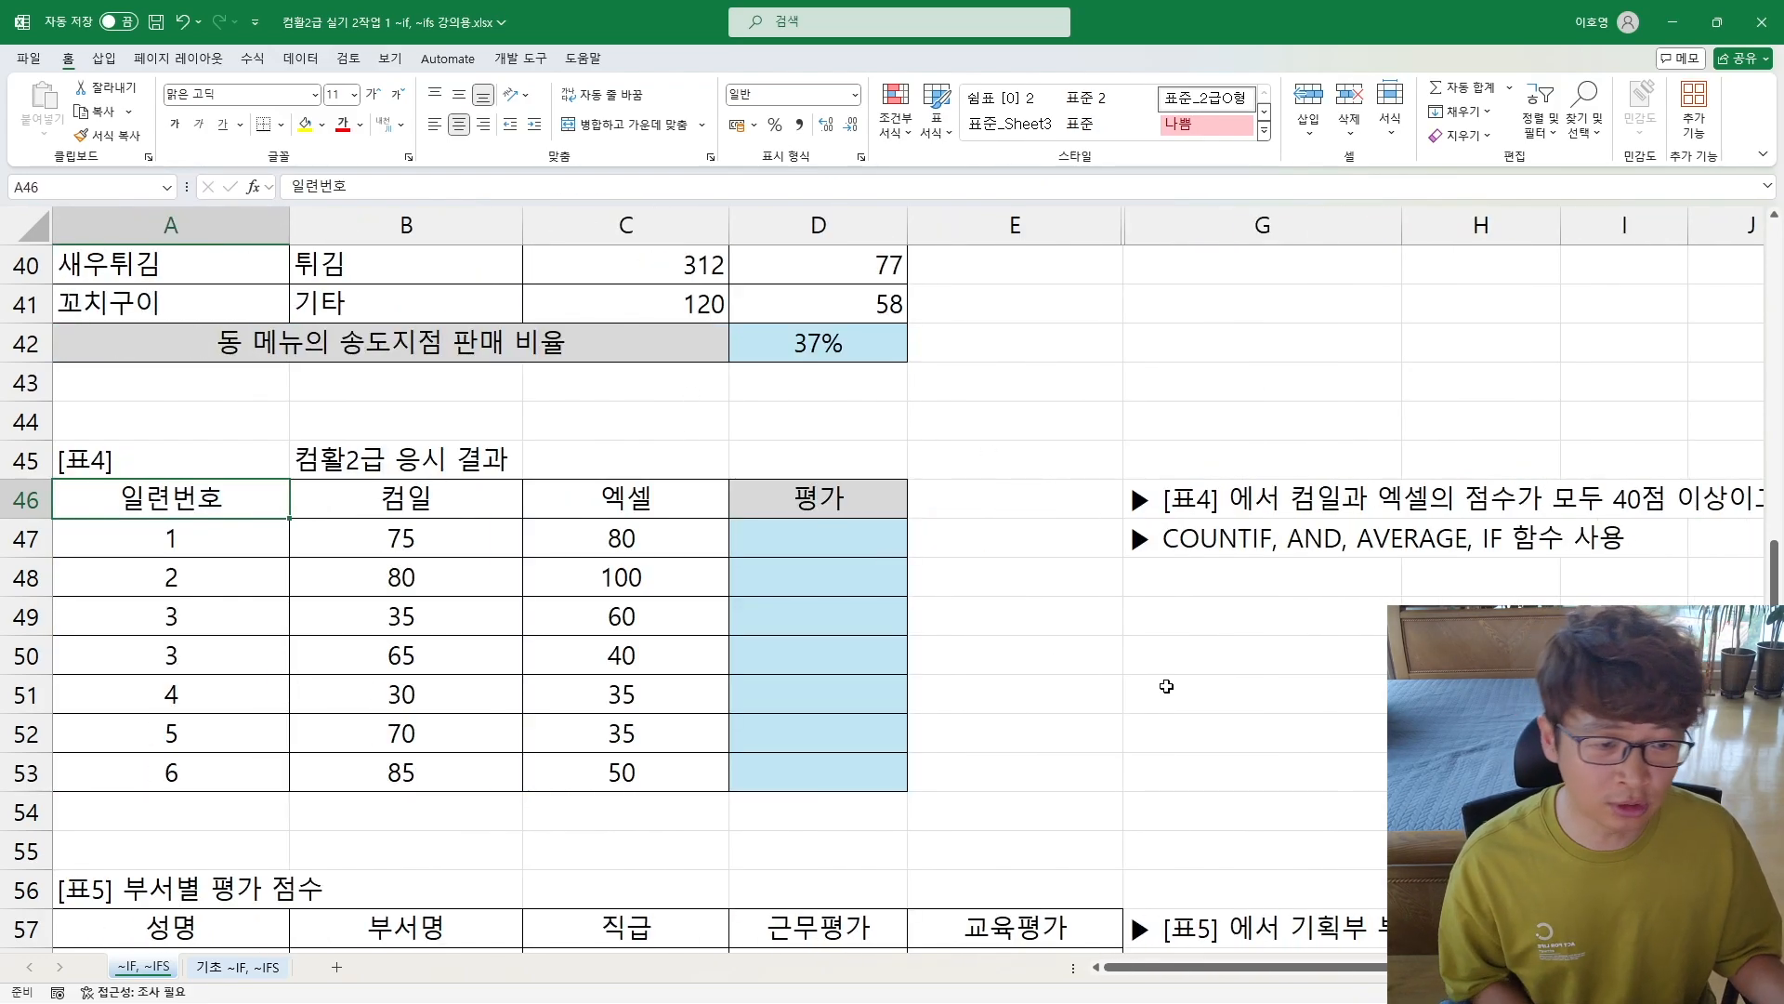
left_click(1218, 531)
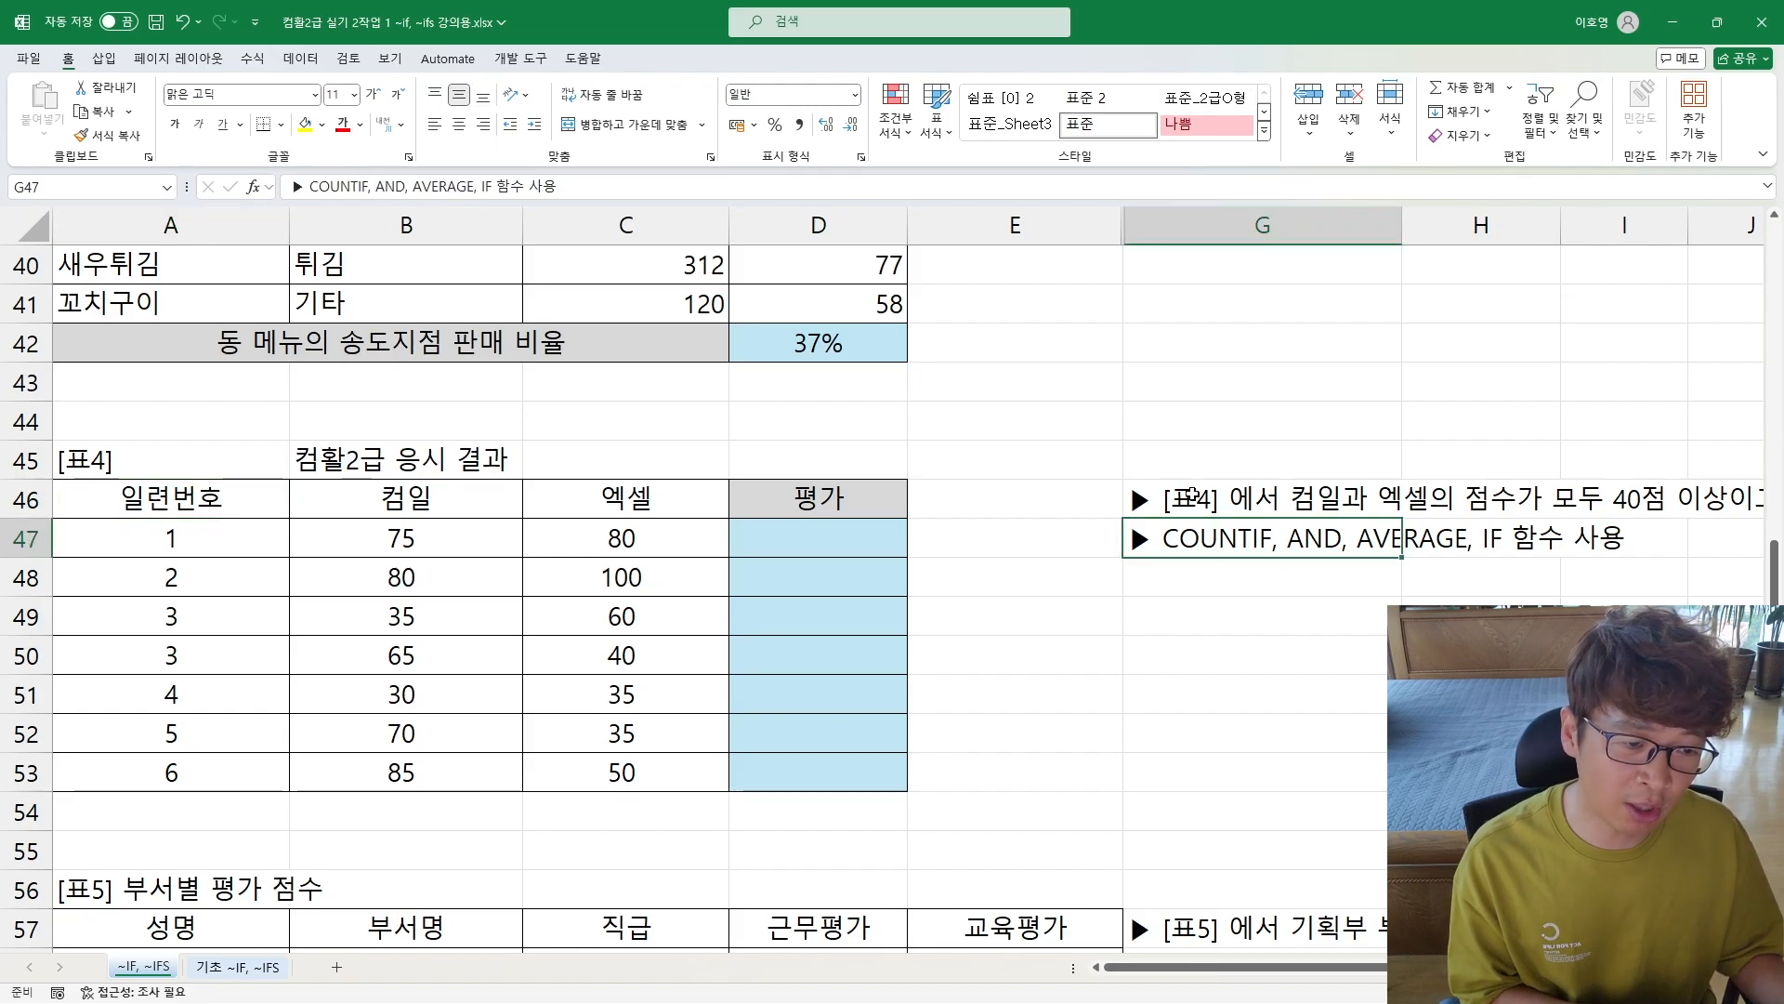
left_click(1262, 614)
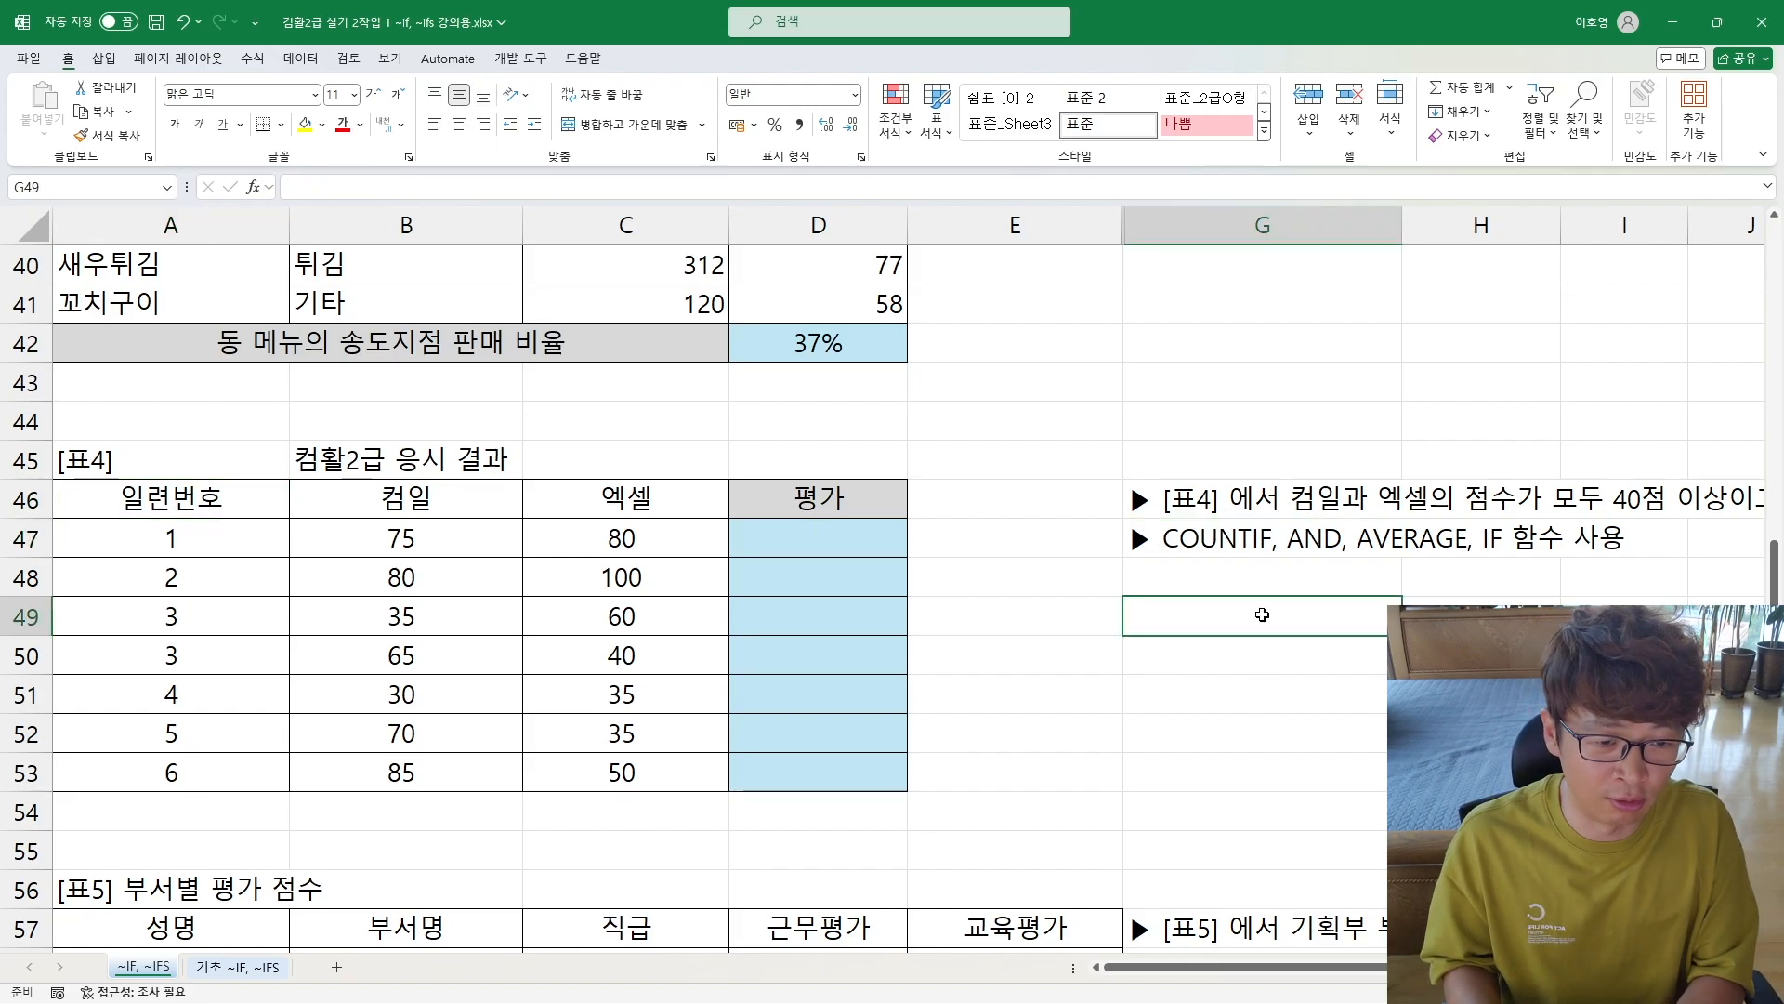
type("if, co")
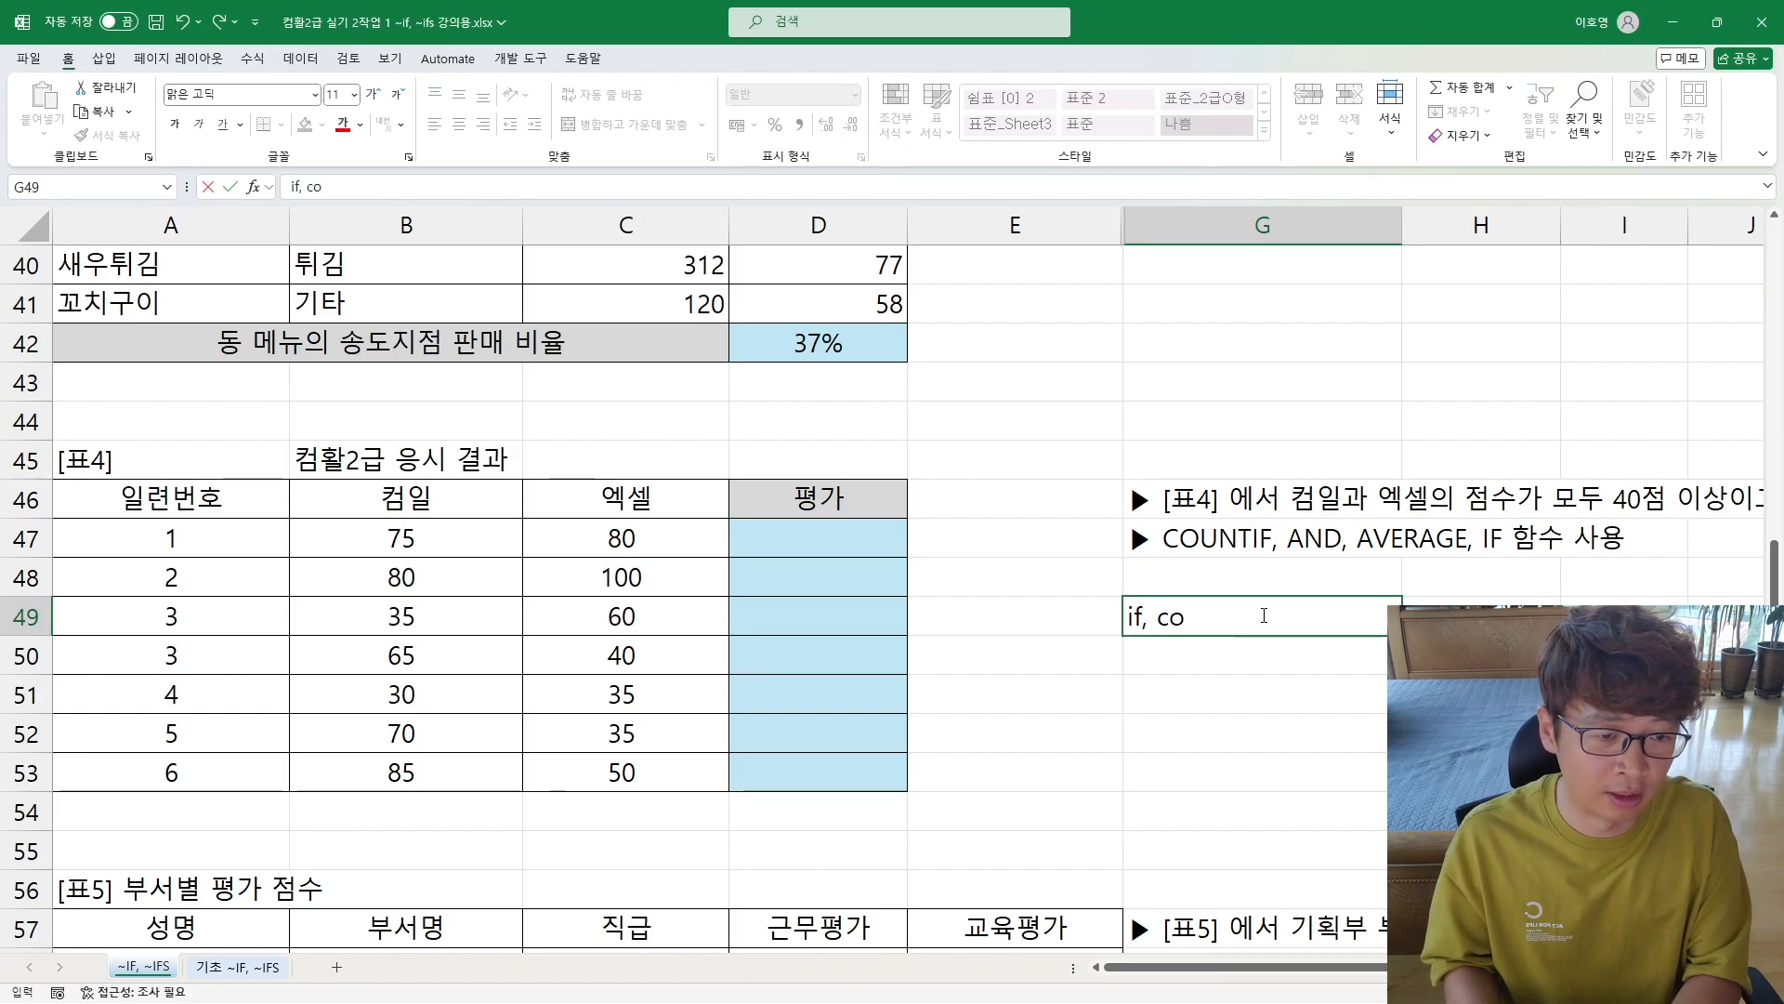
key("Escape")
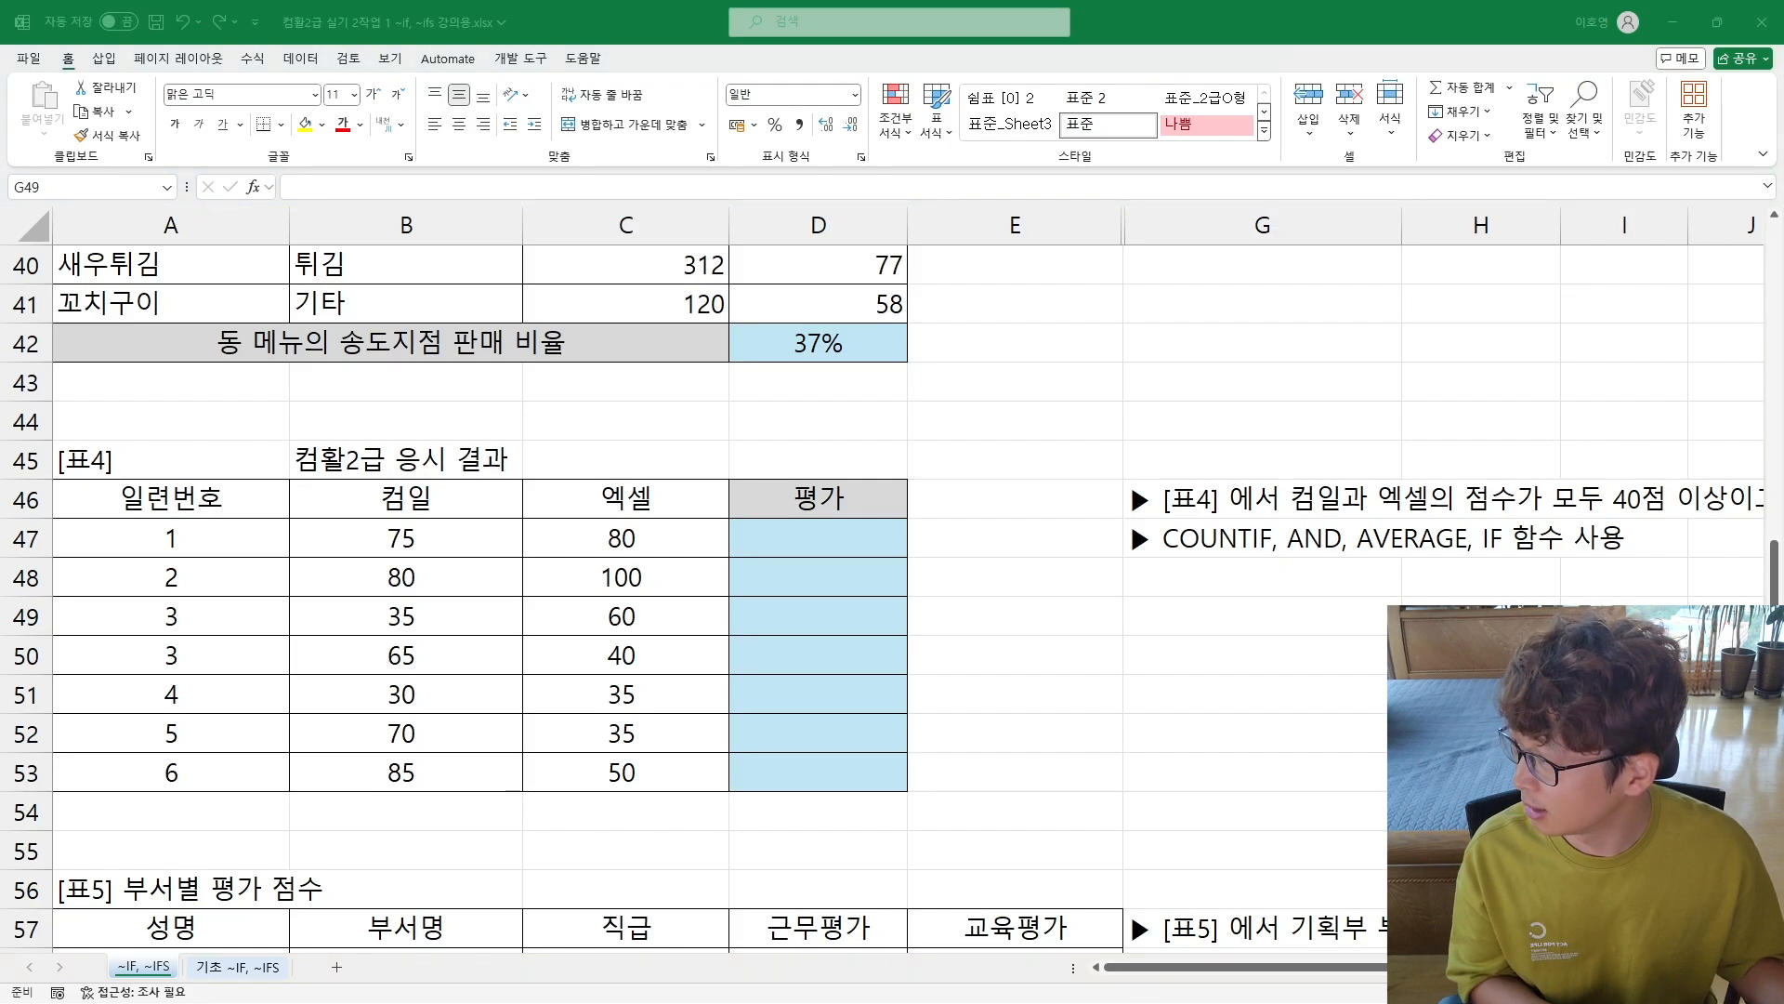
Step: Enter =COUNTIF(B47:C47,">=40") in D47, the first 평가 cell of [표4], and commit it
left_click(749, 545)
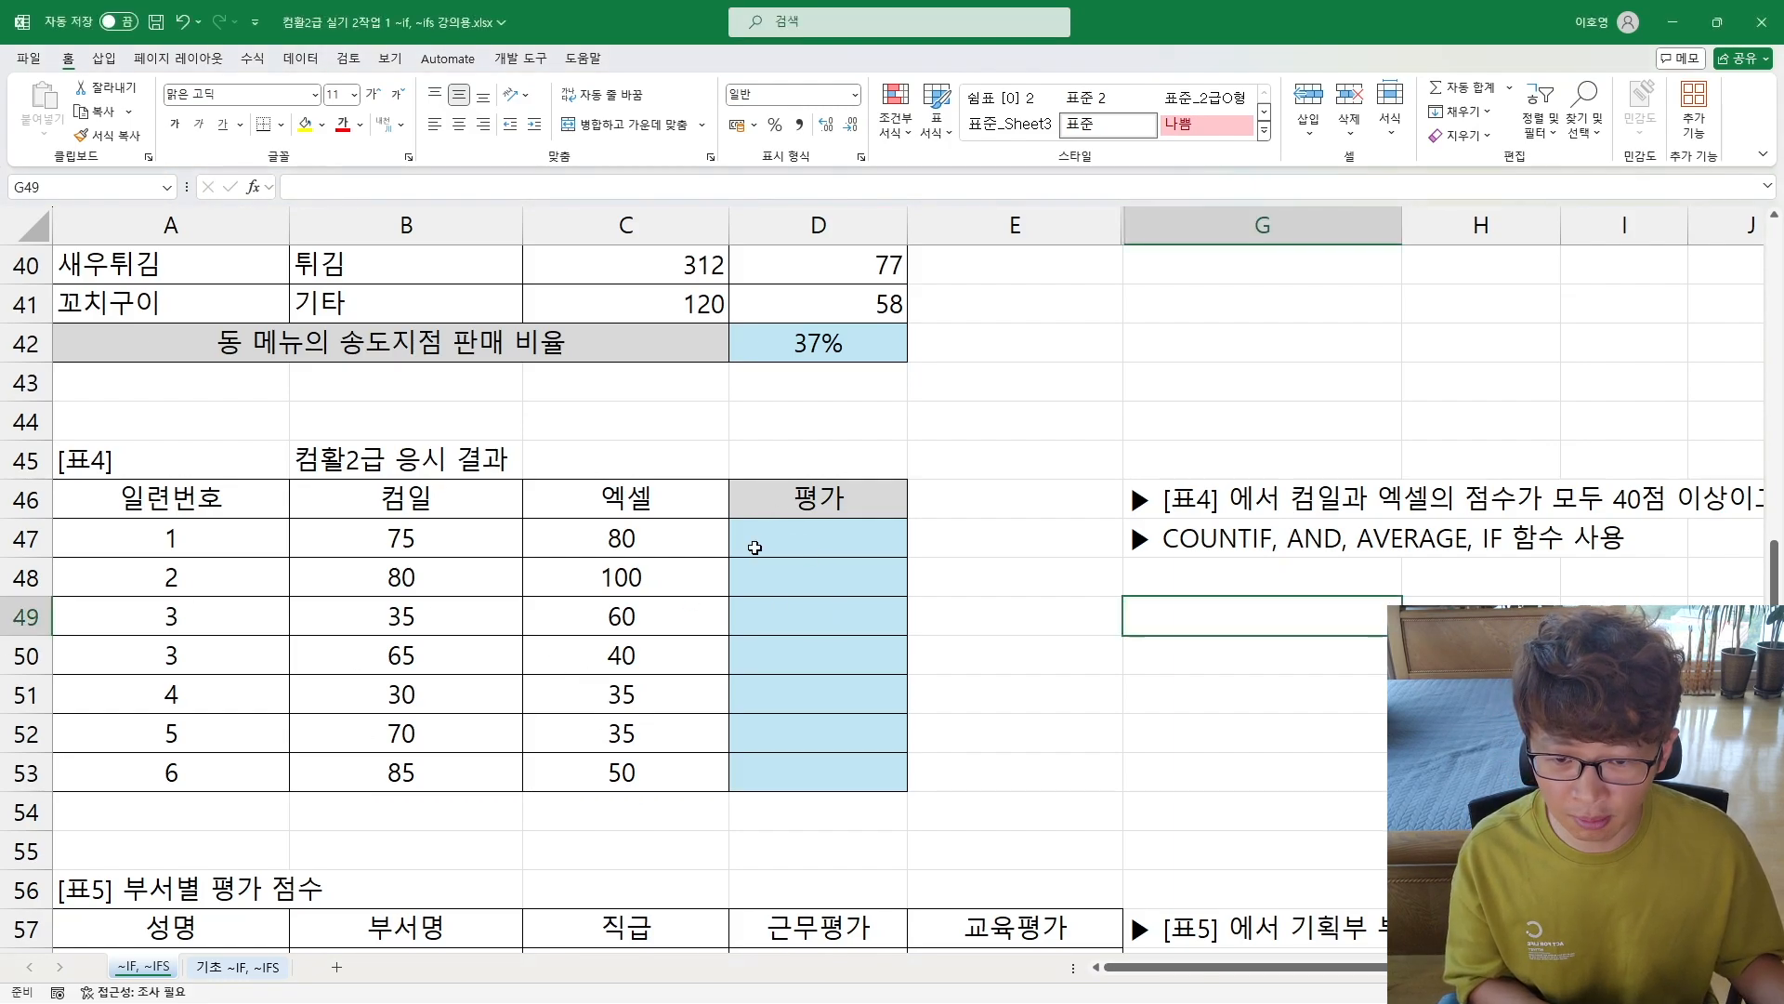
type("coun")
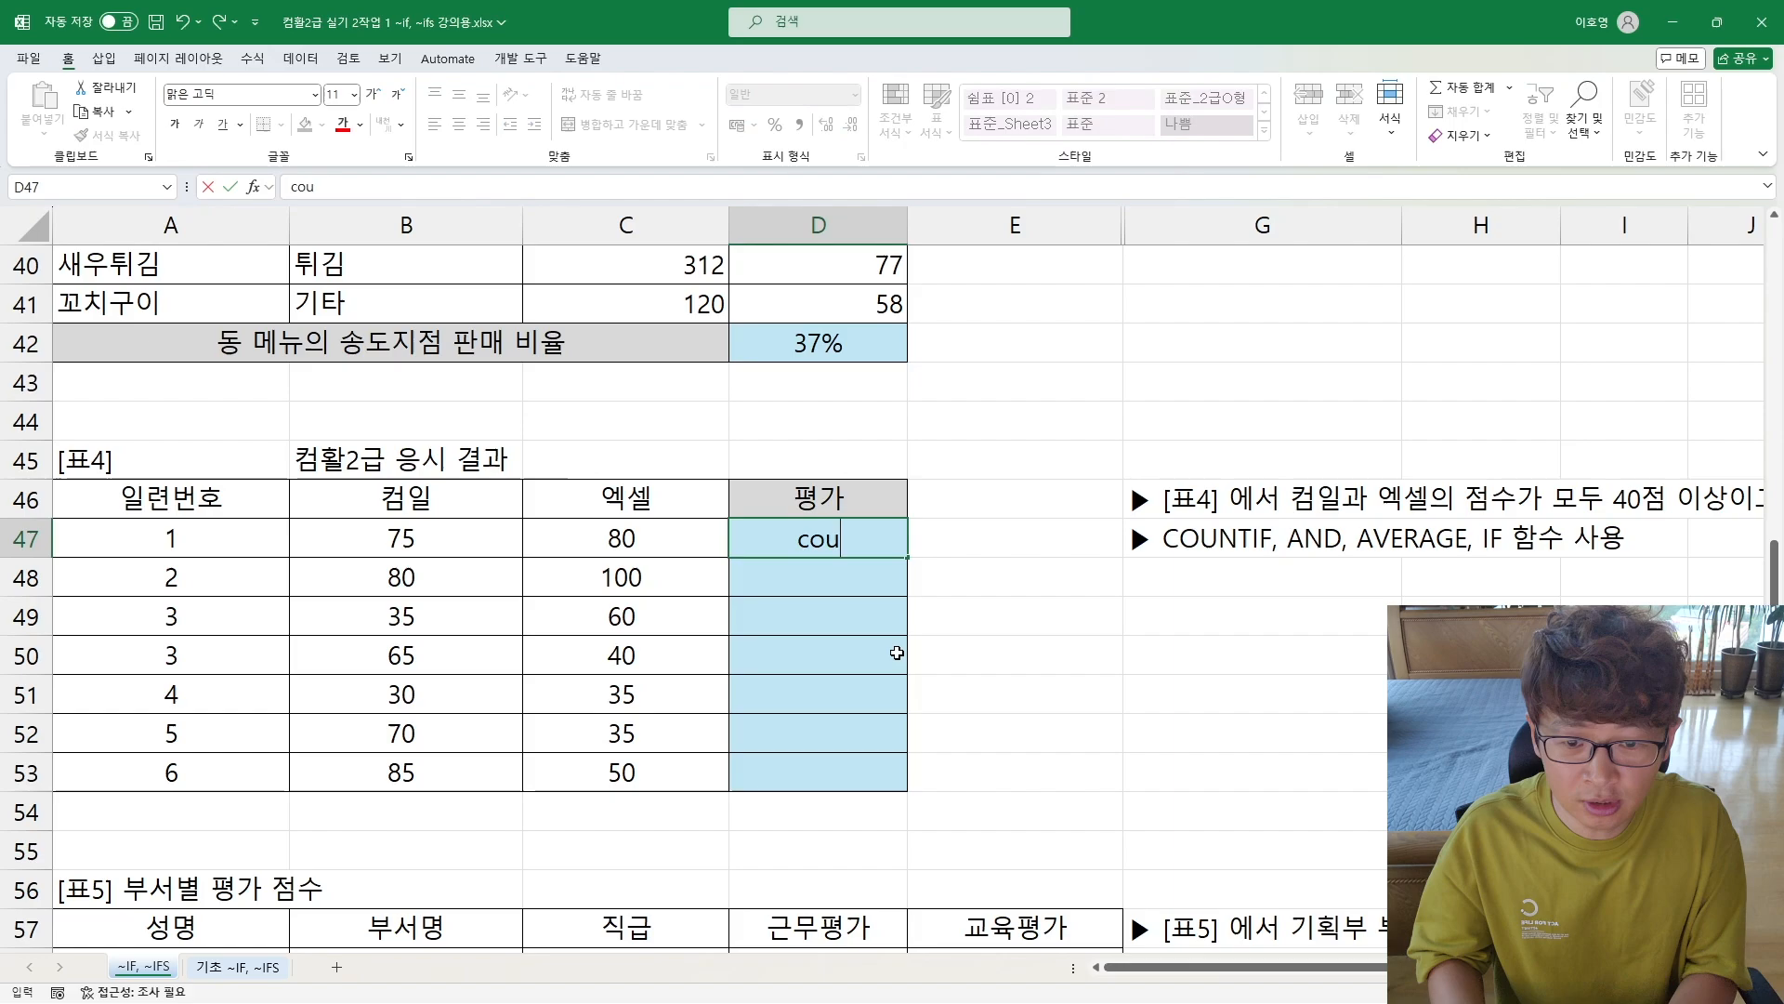
key("BackSpace")
key("BackSpace")
key("BackSpace")
key("BackSpace")
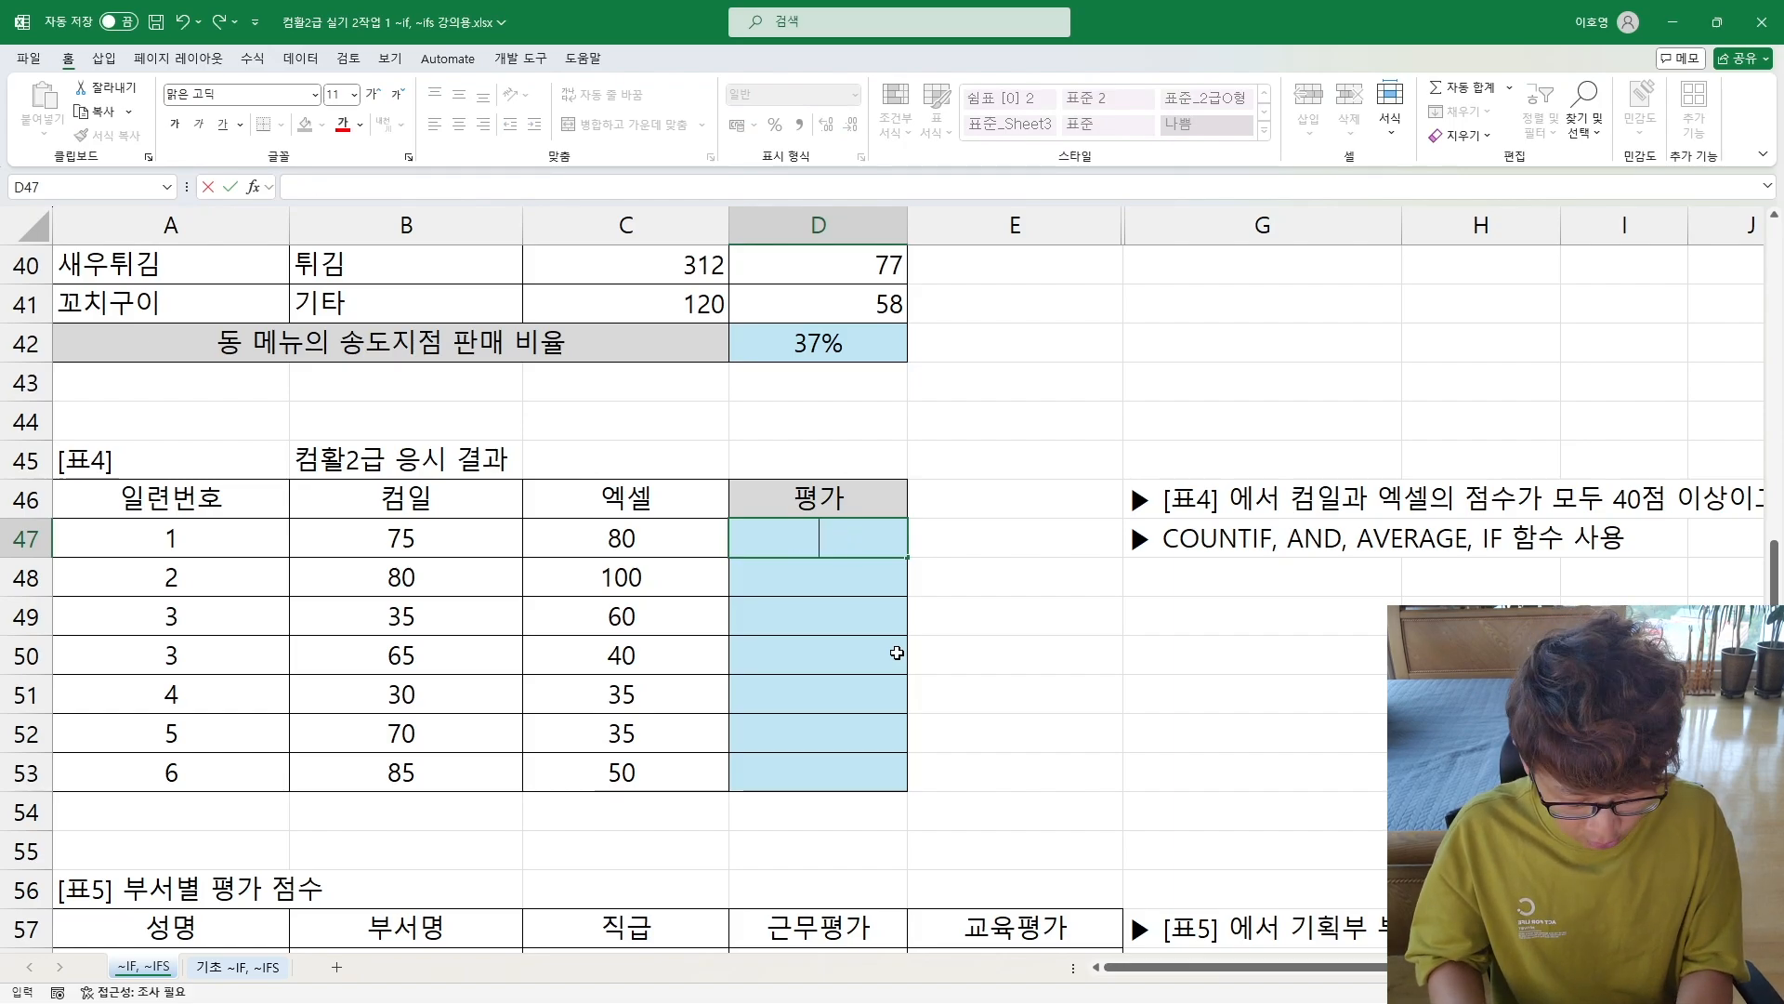
type("=count")
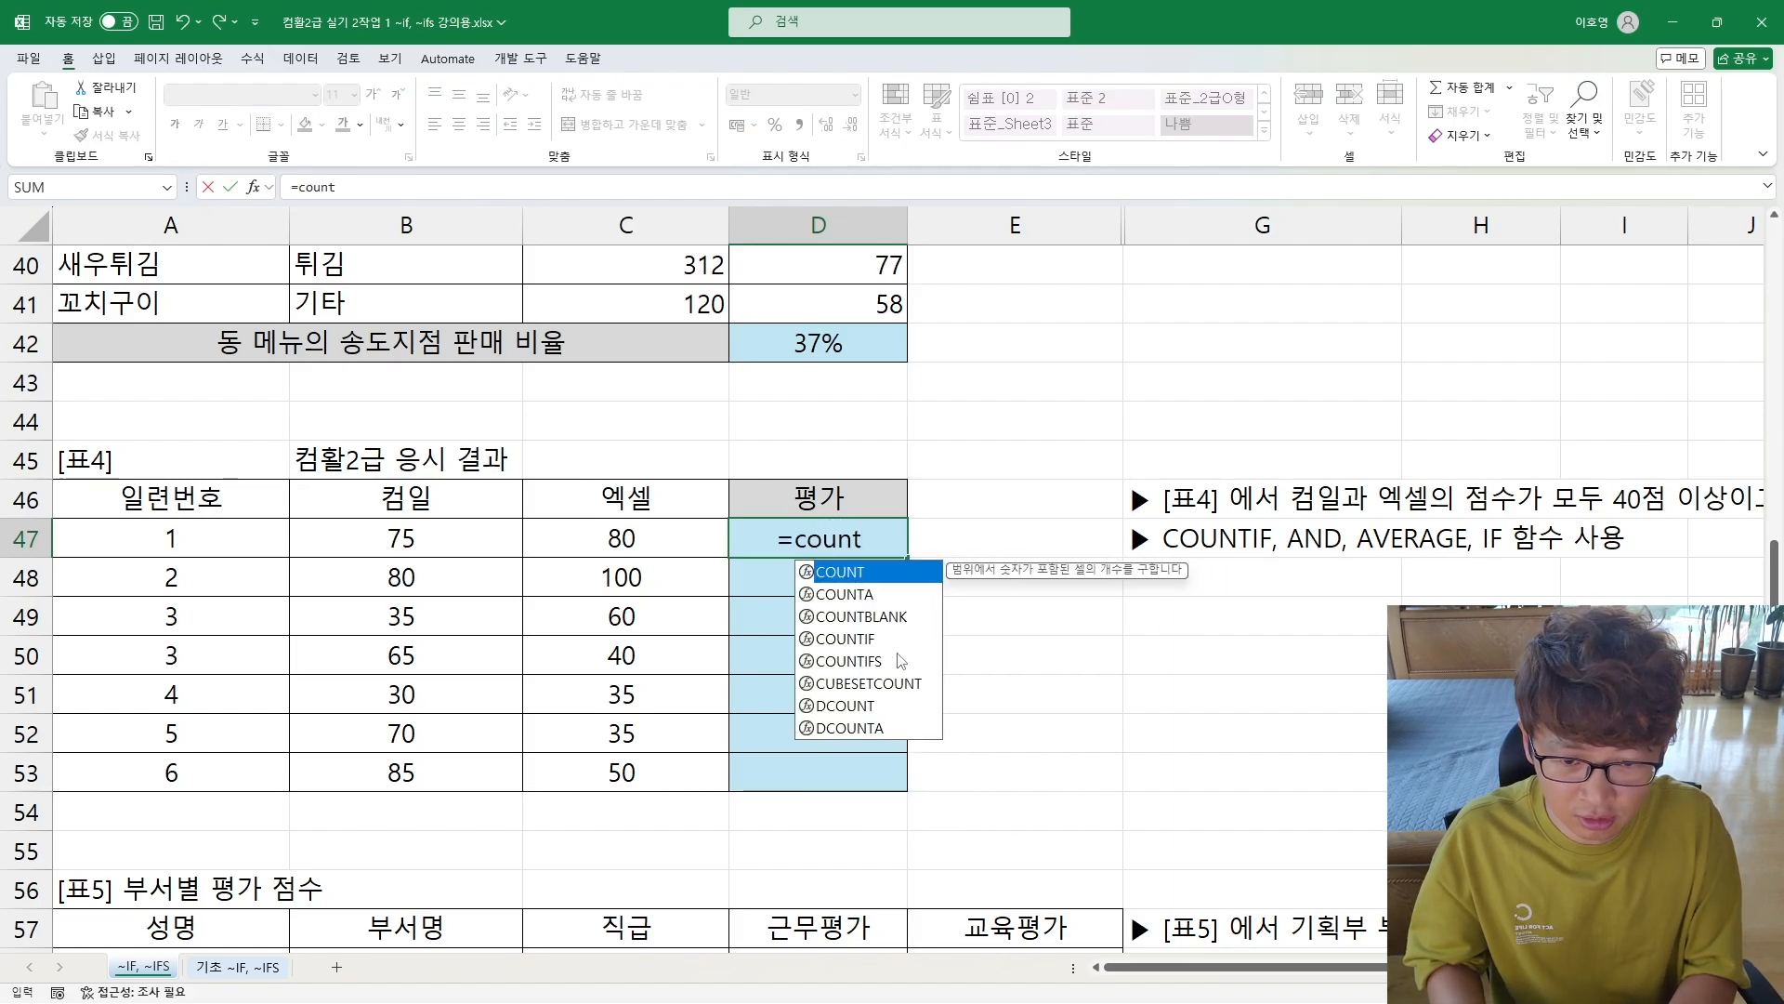
type("if(")
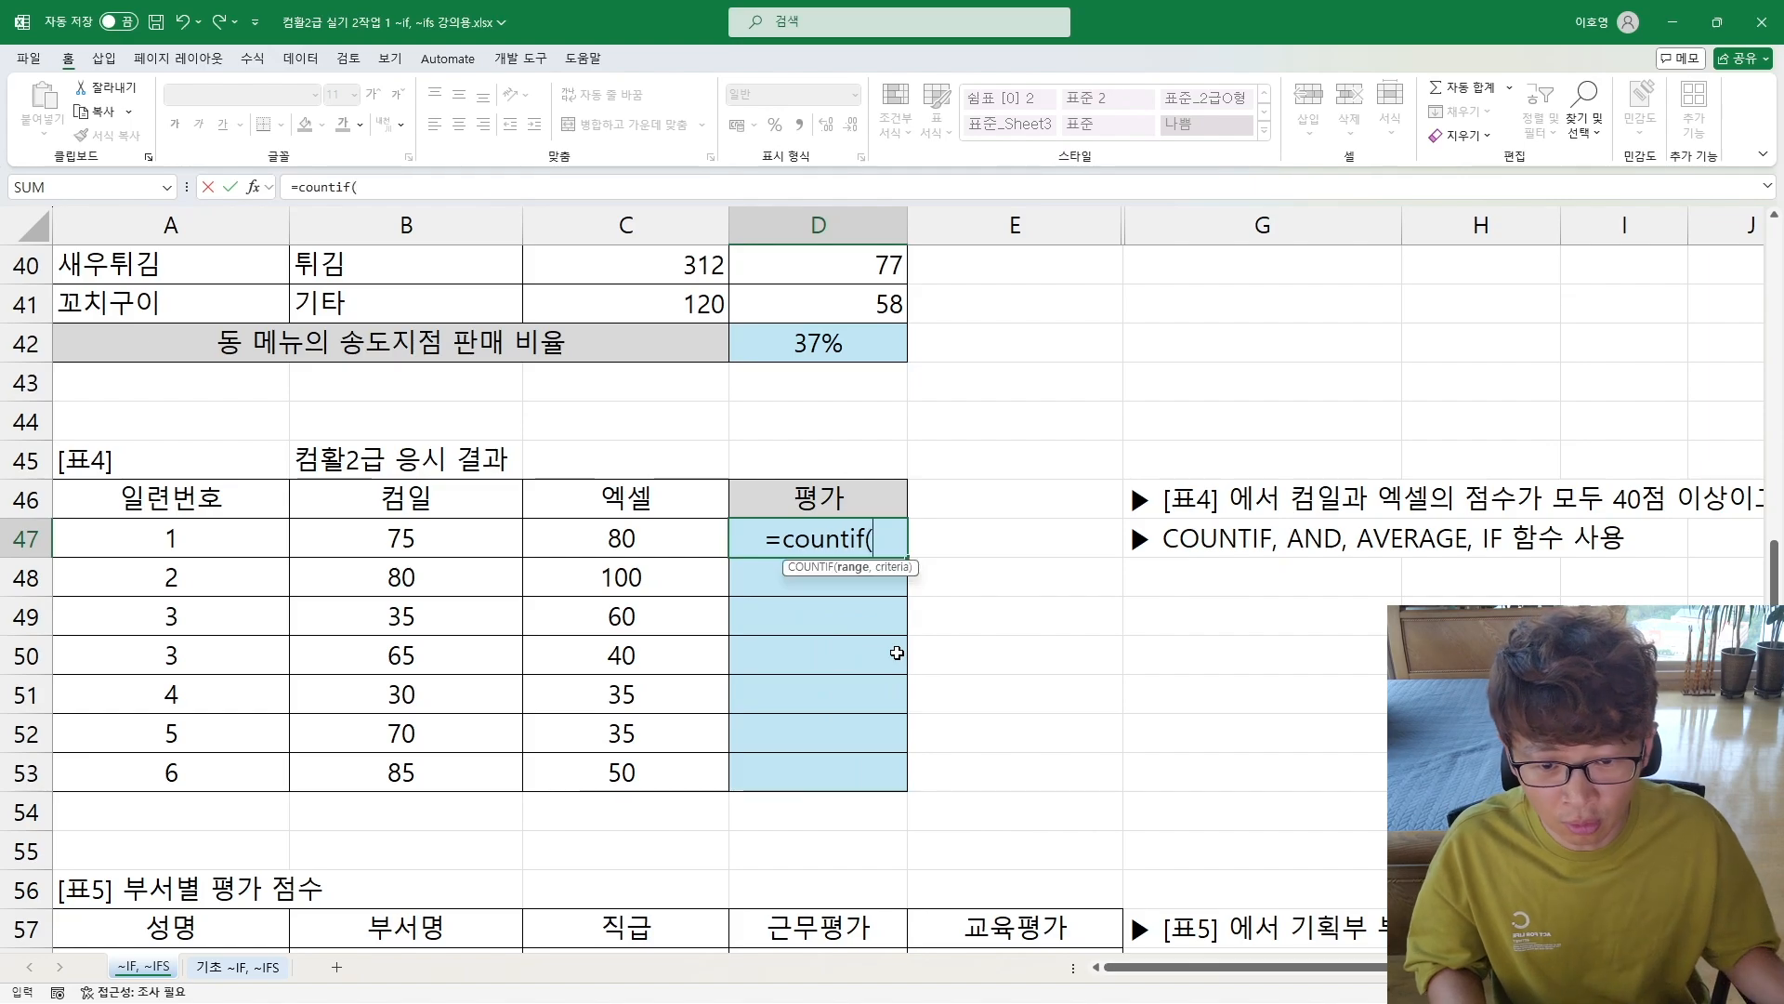
left_click(406, 539)
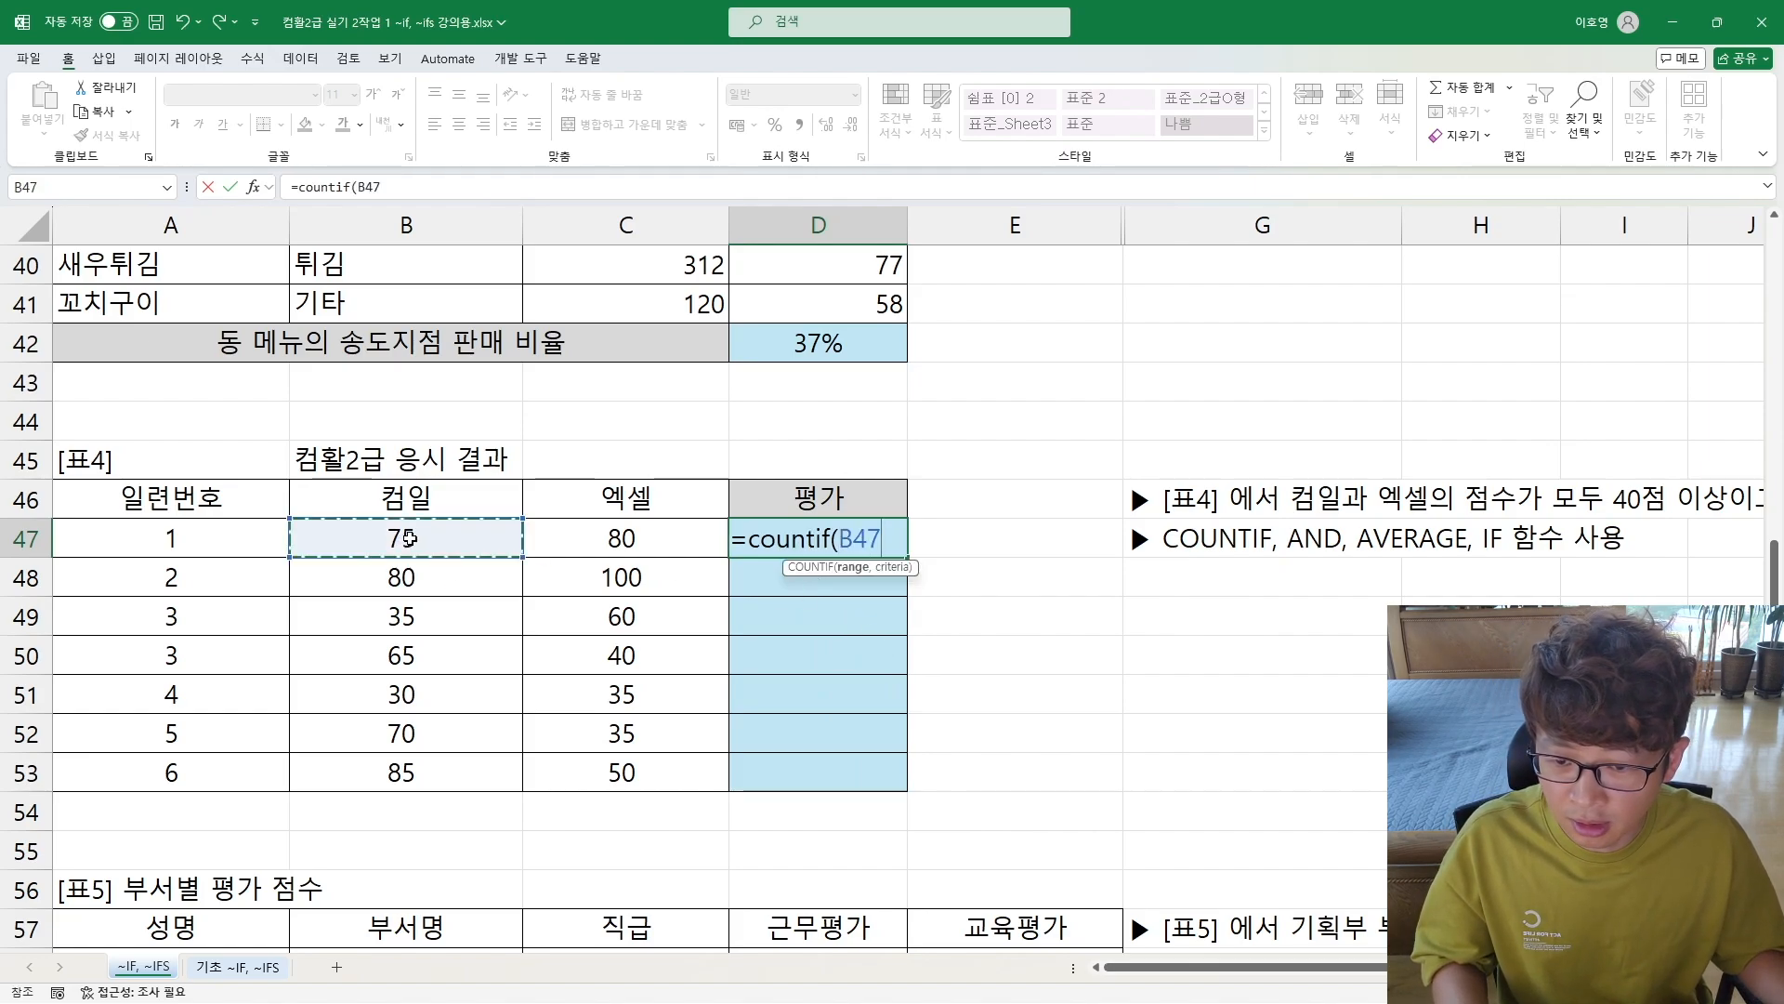
key("shift+Right")
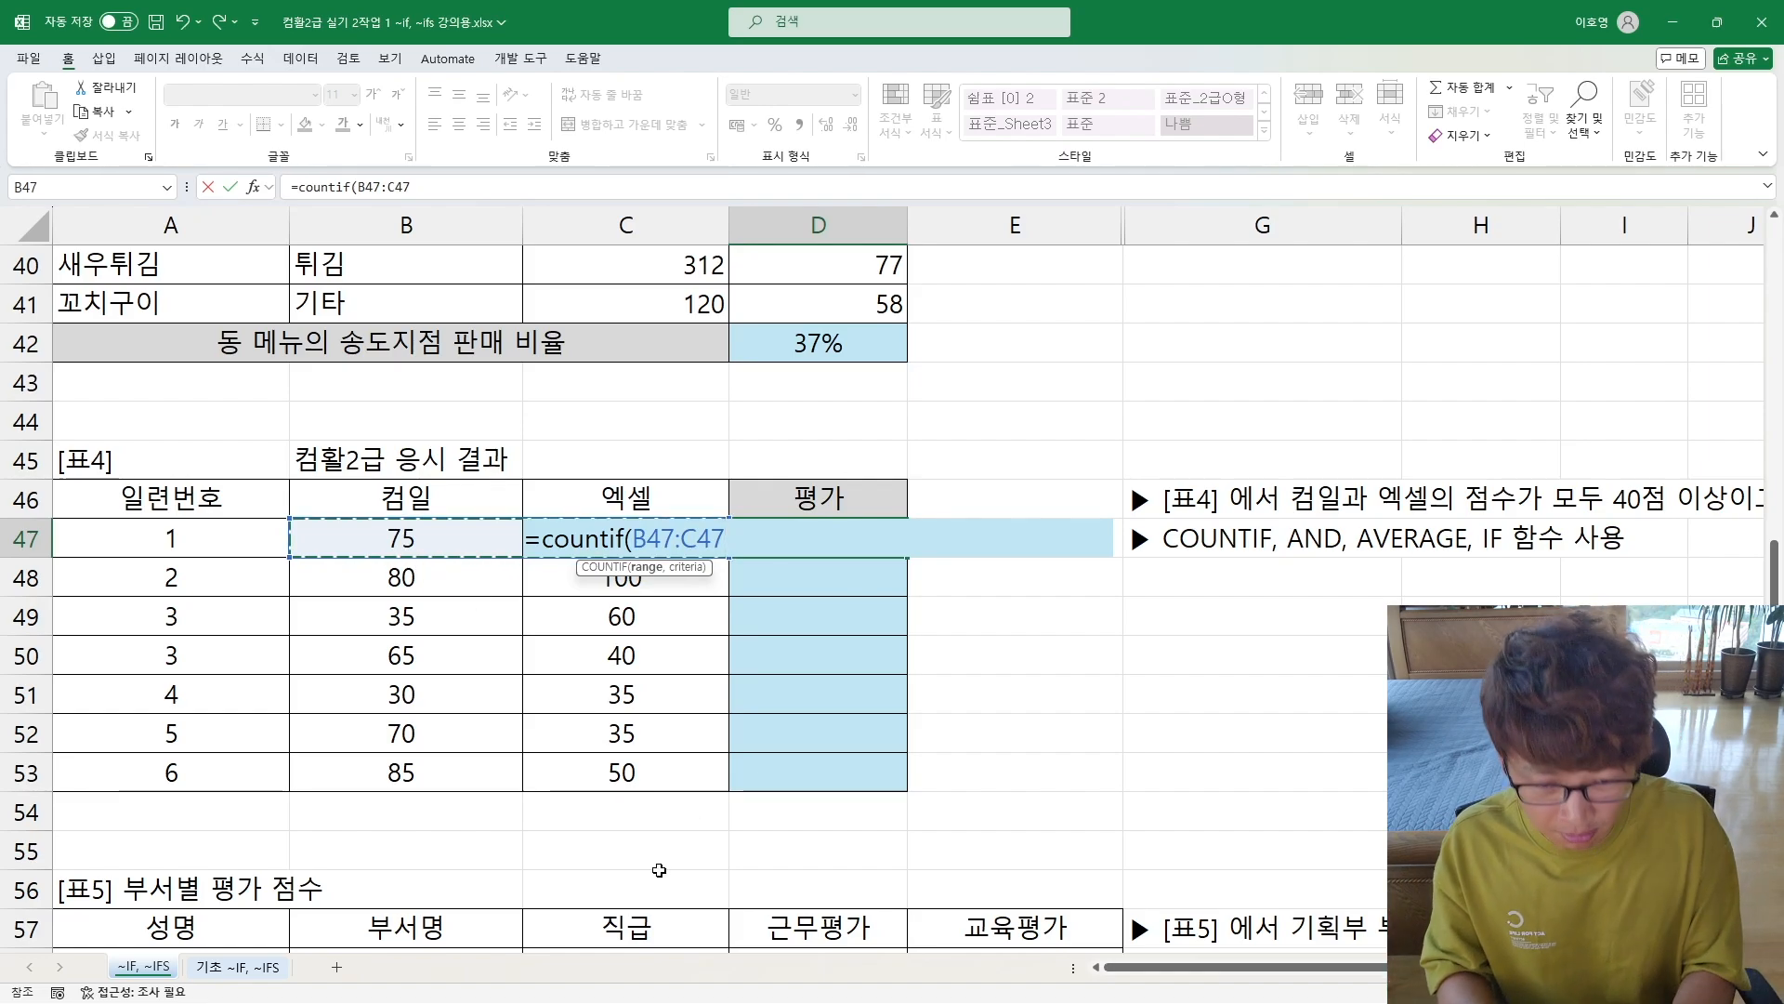
type(",\"")
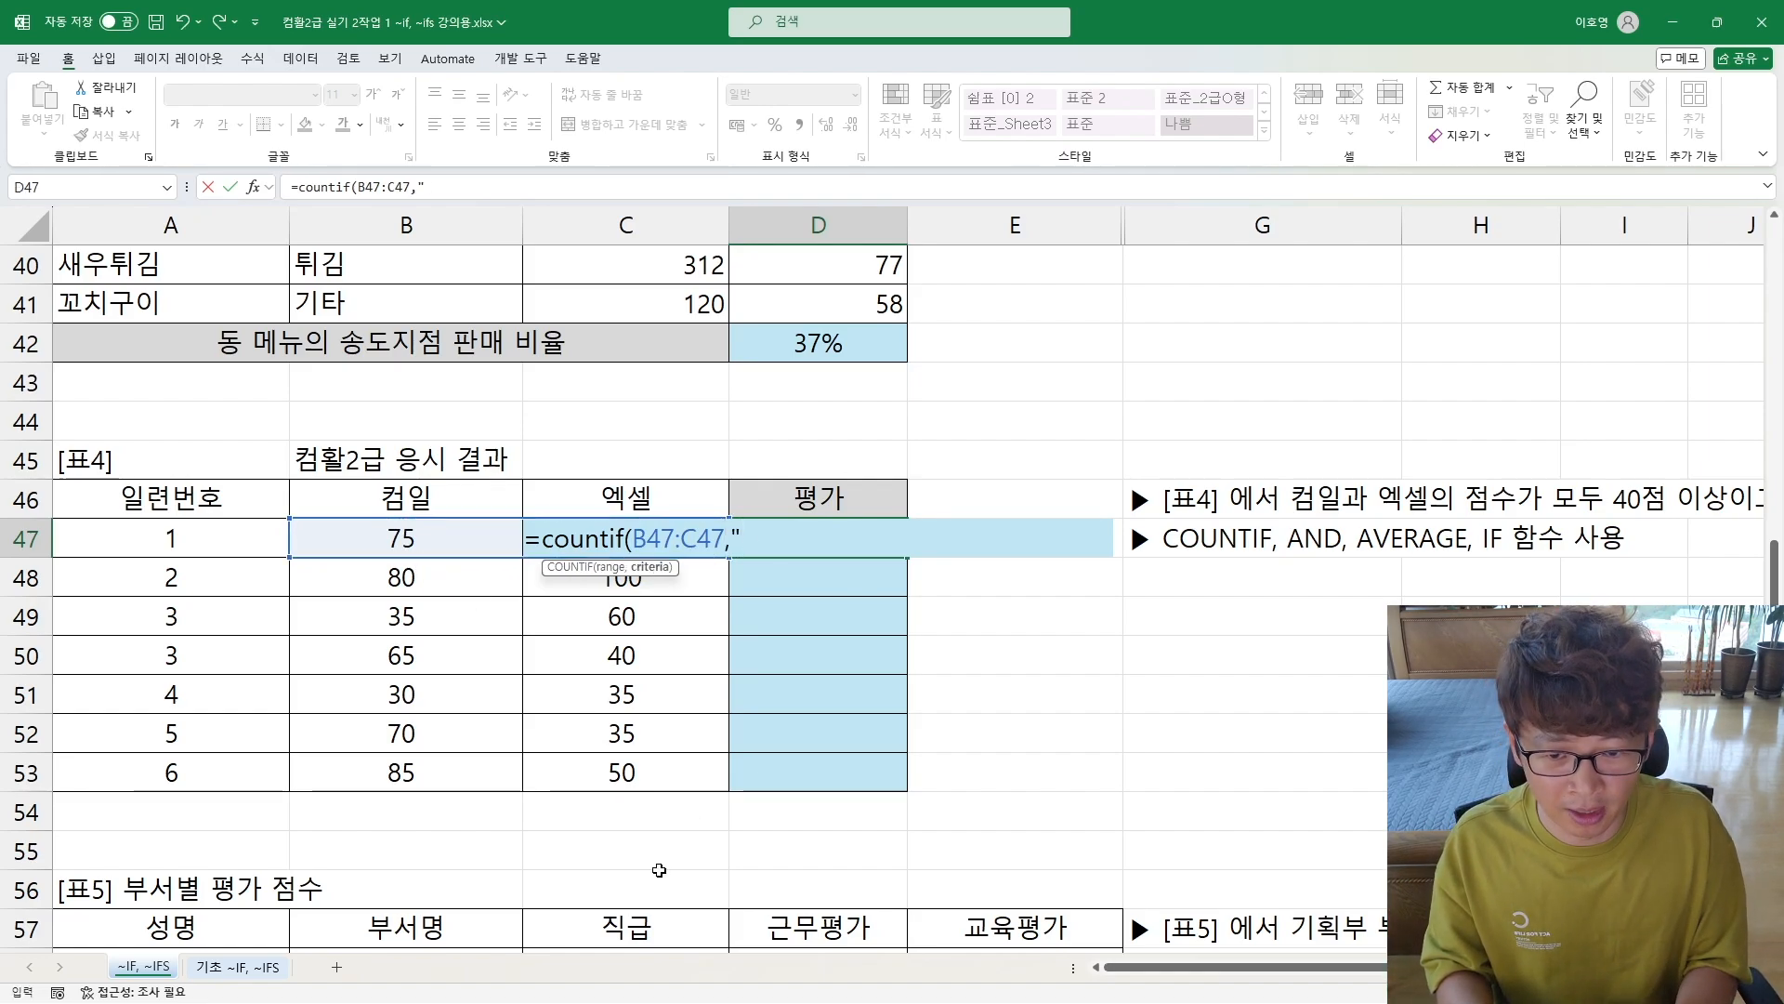
type(">=40")
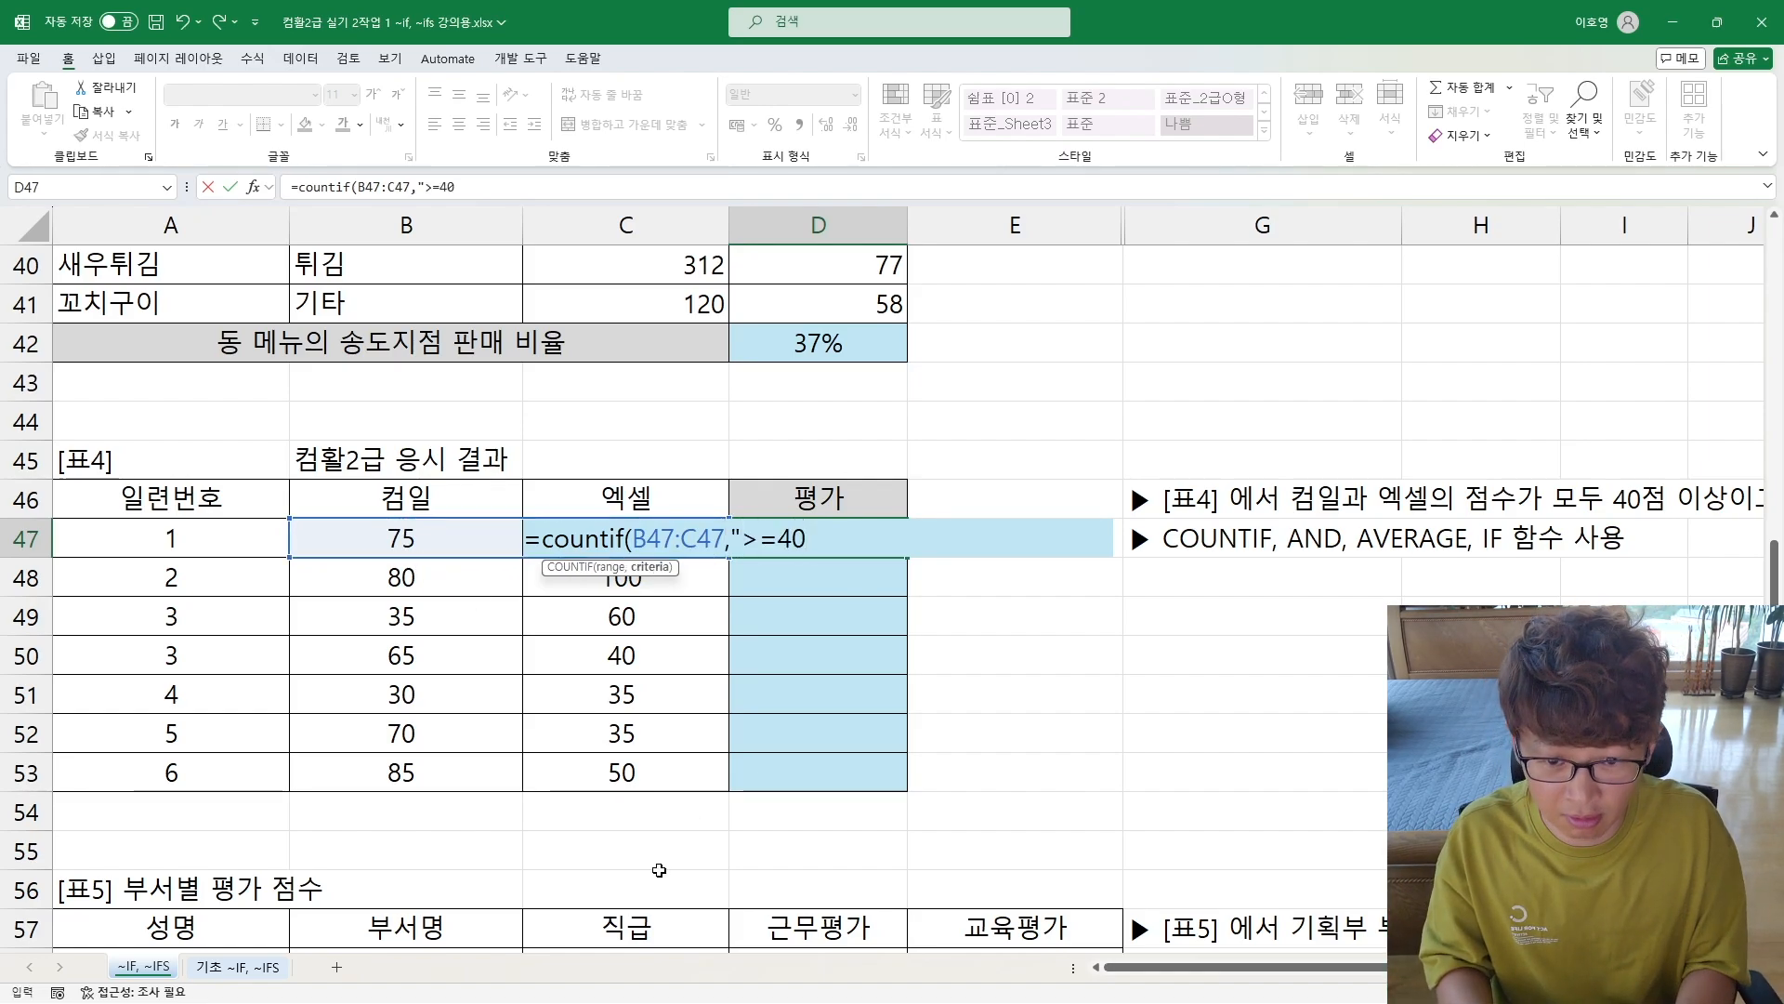
type("\"")
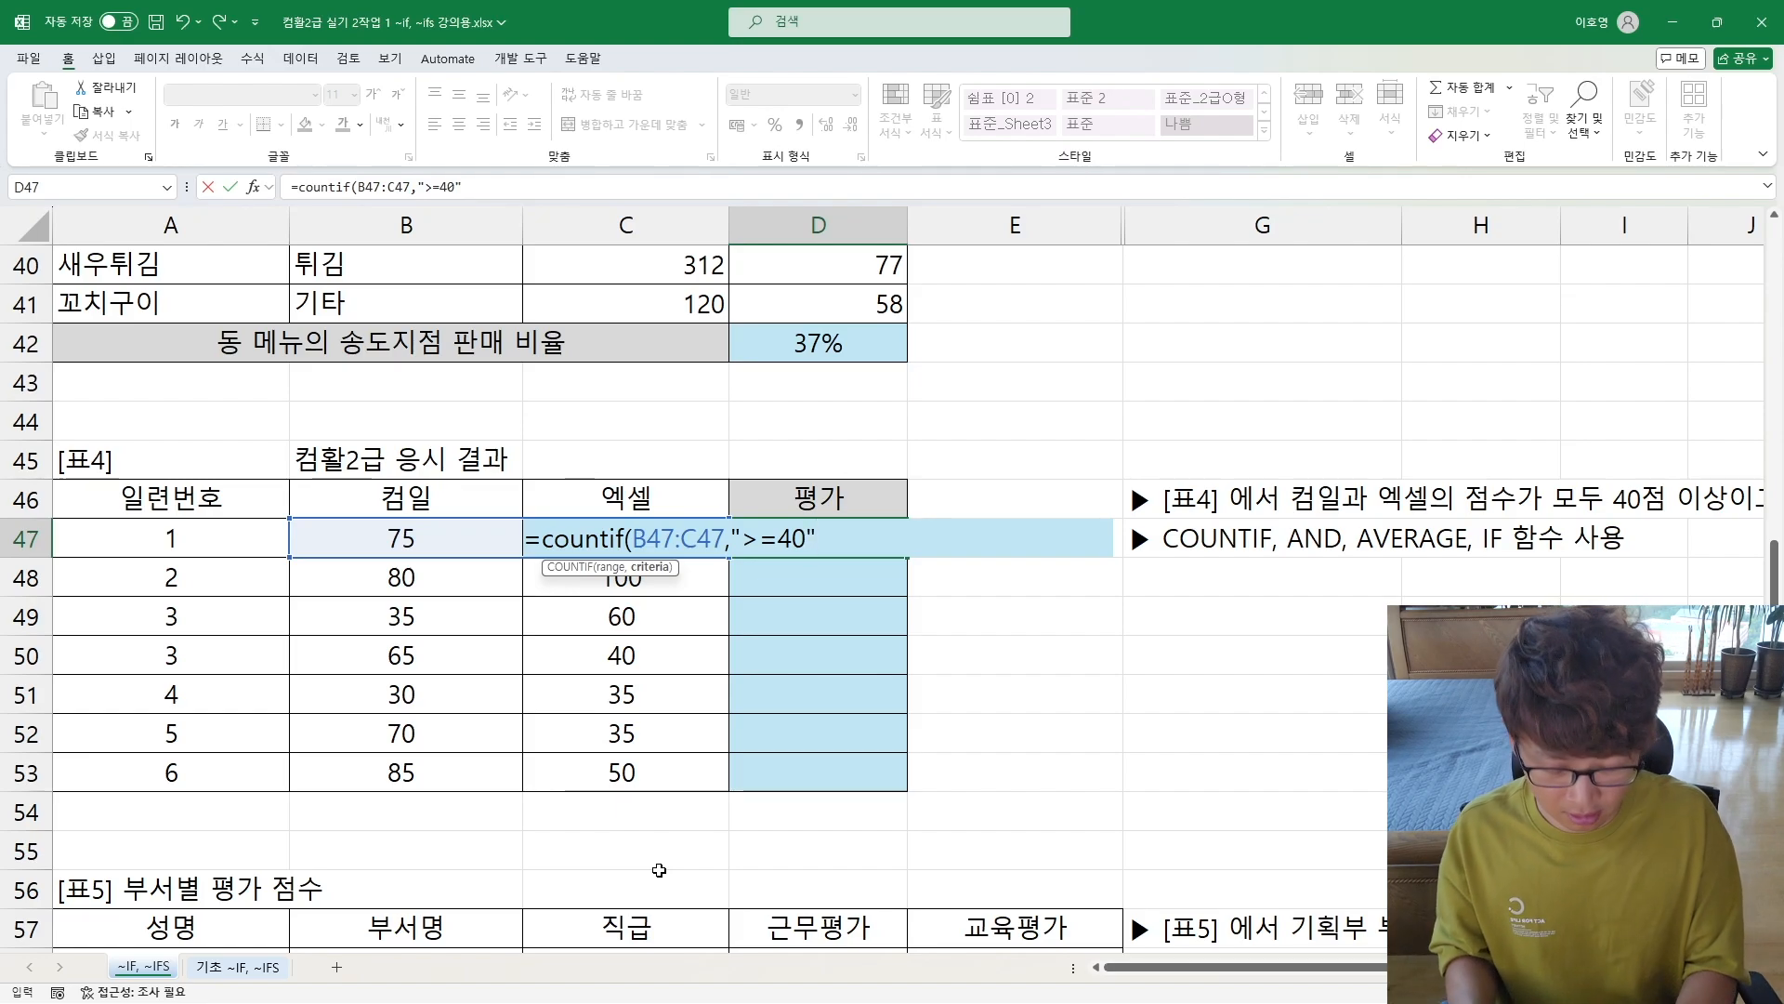
type(")")
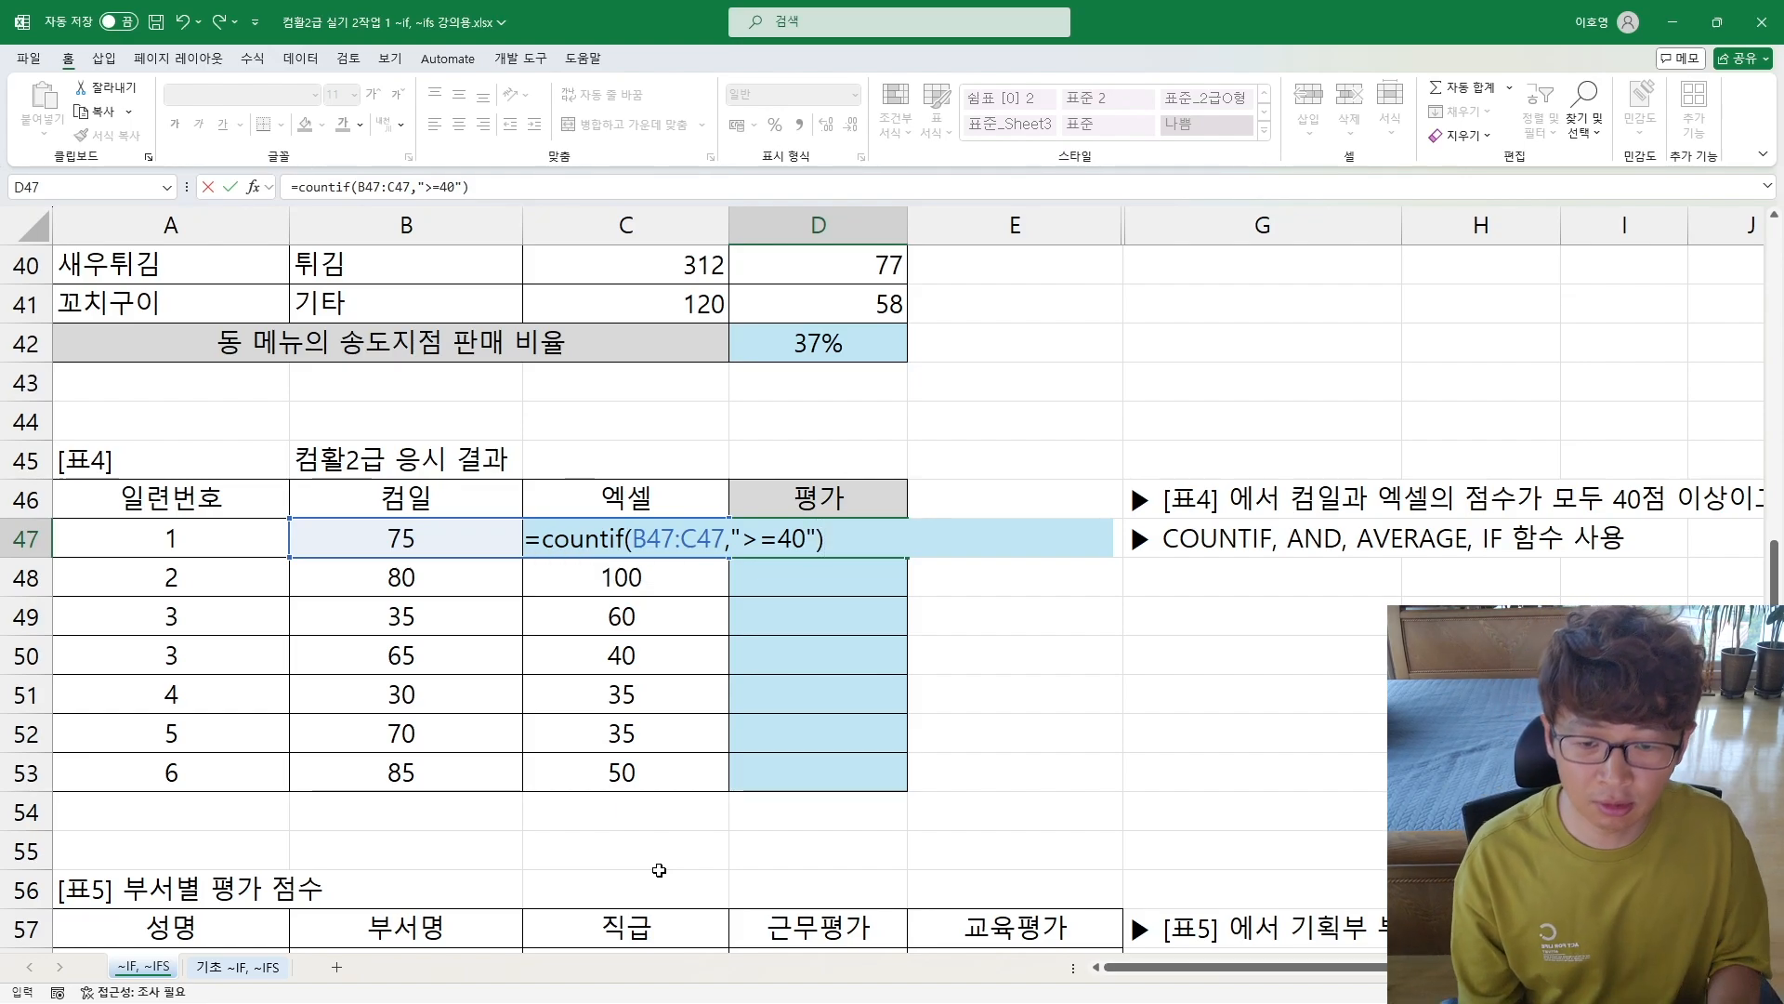
key("Return")
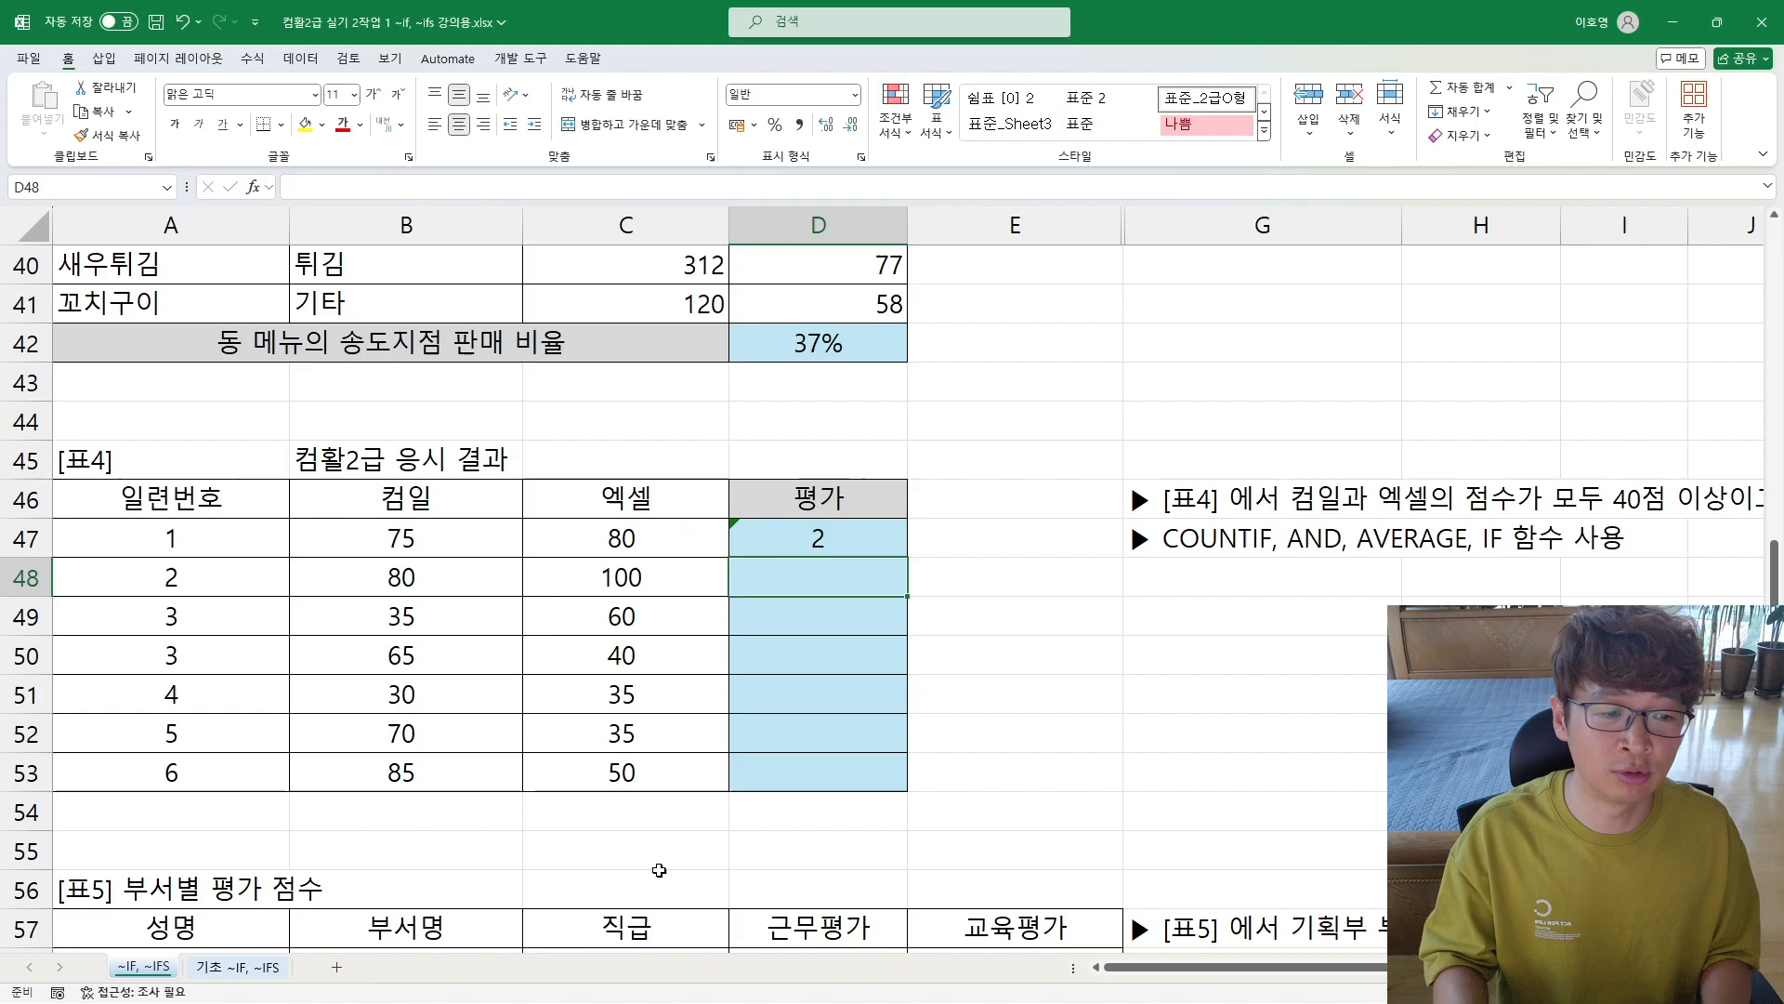
Step: Append the comparison =2 to the COUNTIF formula in D47
key("Up")
key("F2")
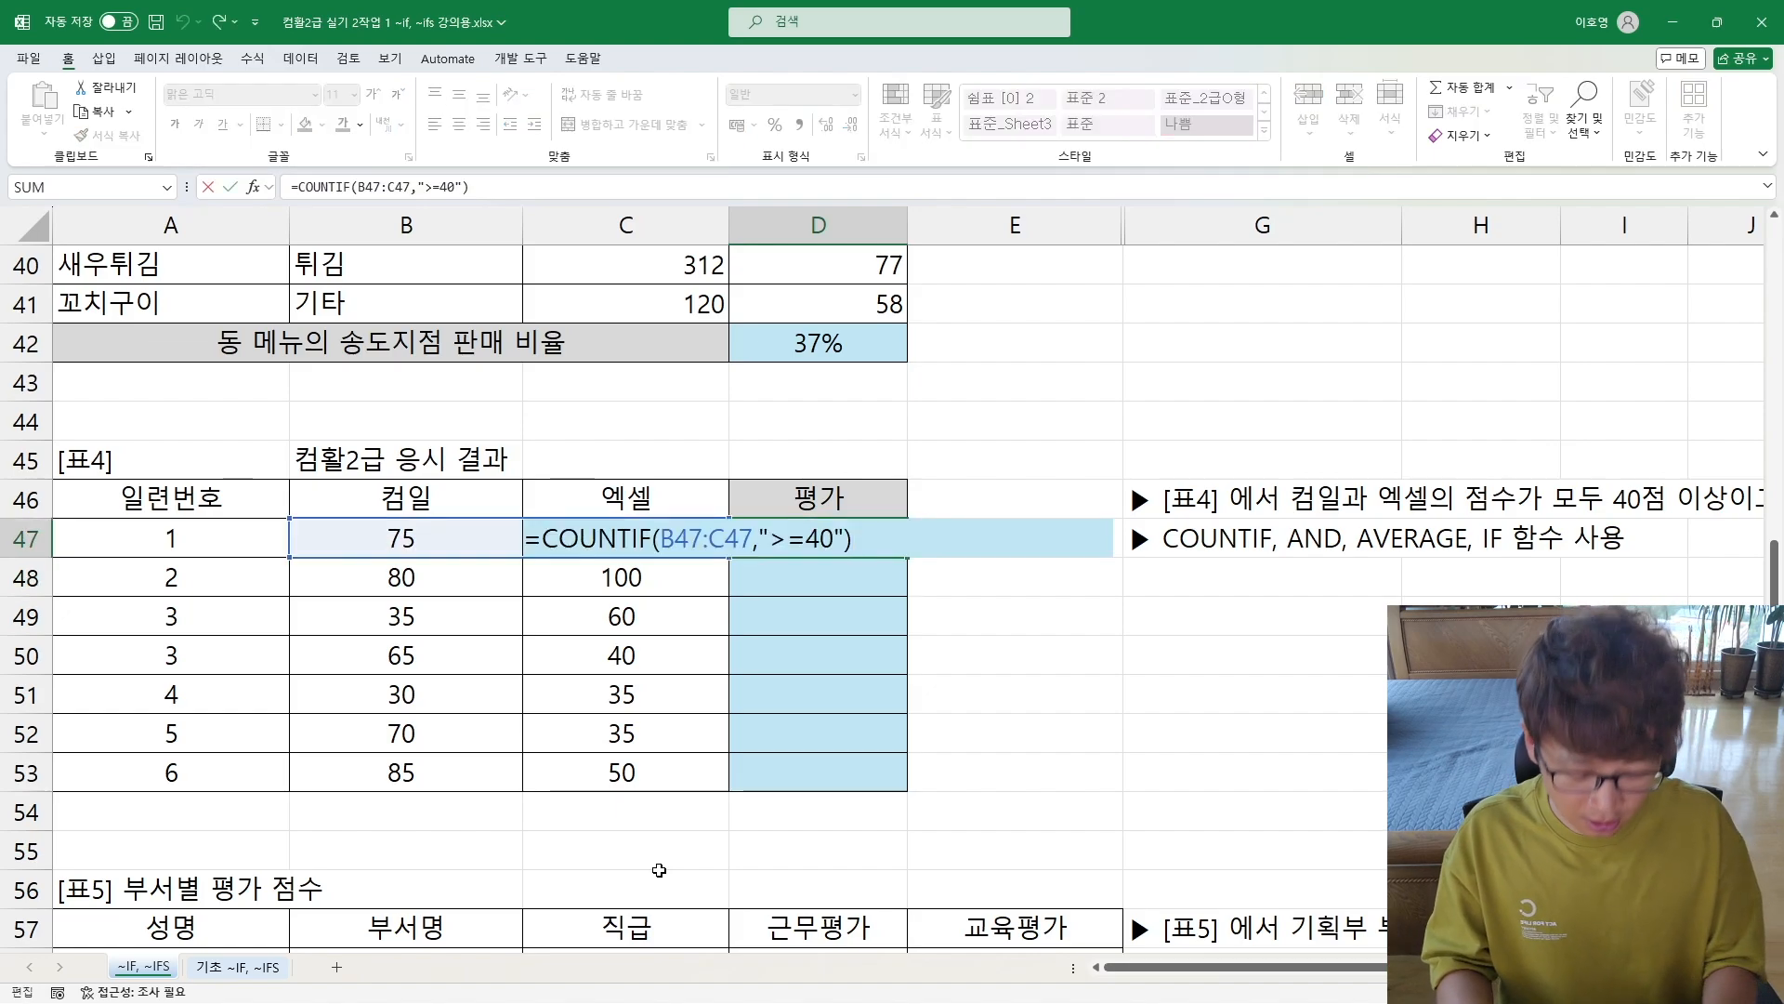
type("=2")
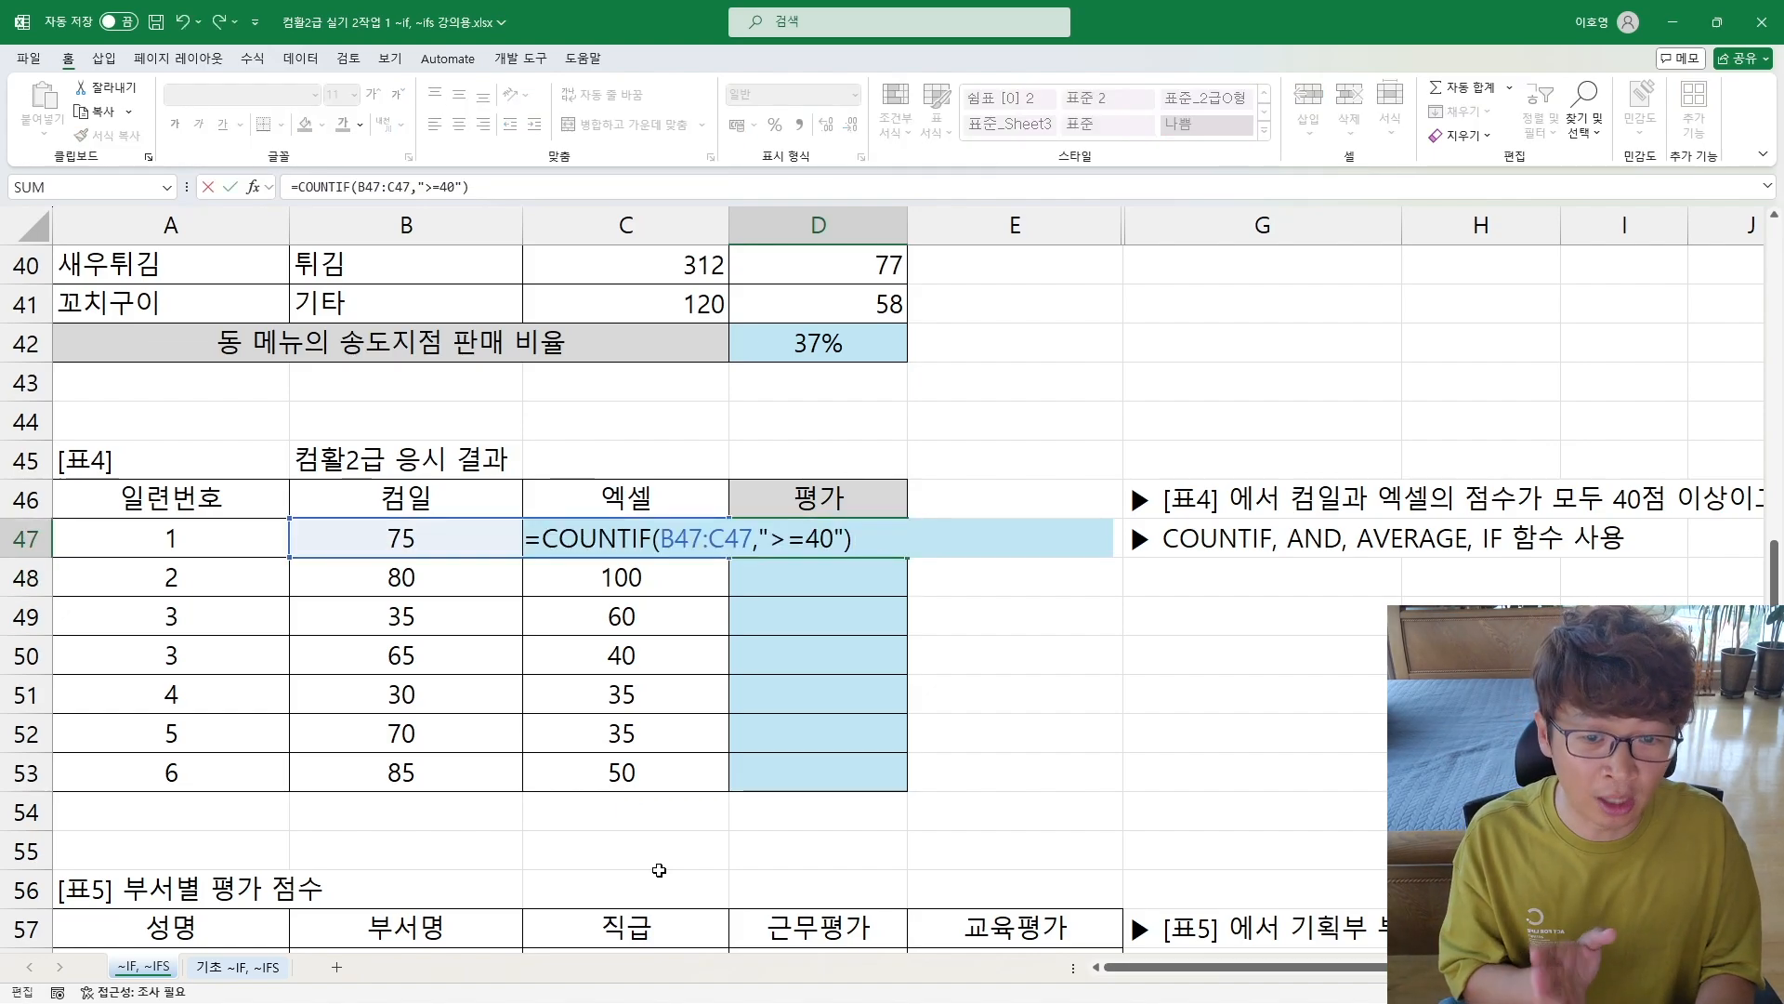
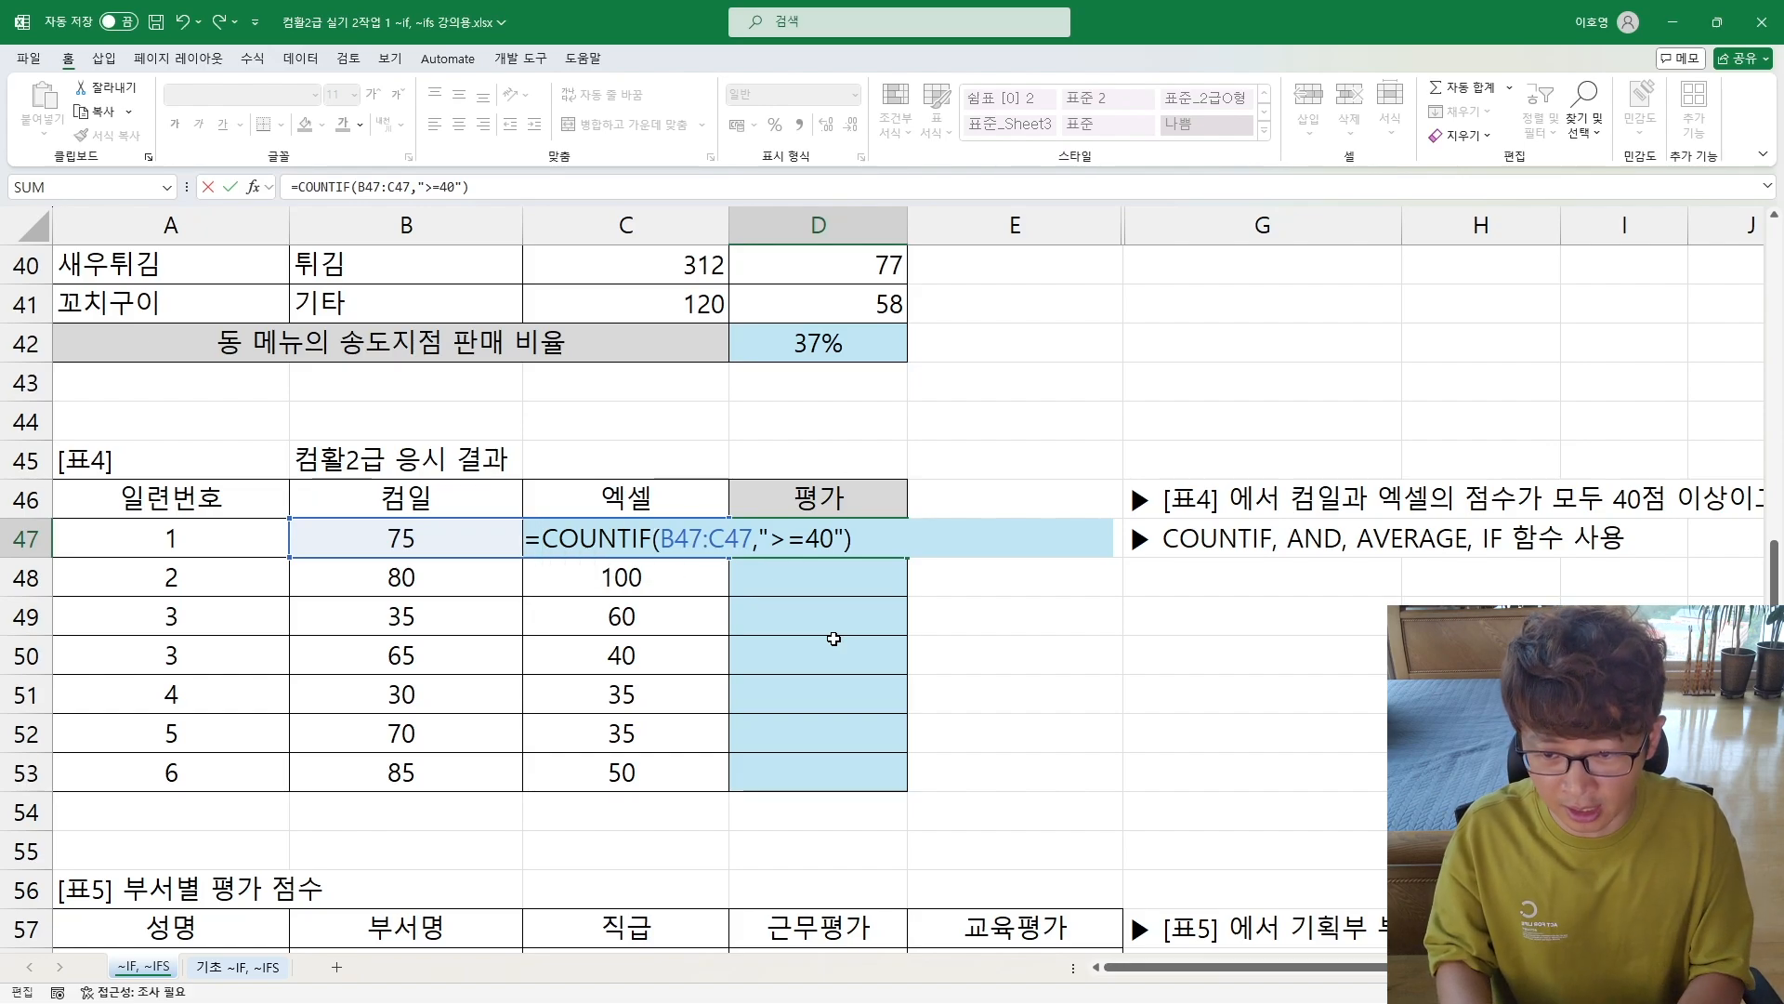
Step: Wrap the COUNTIF in D47 in an AND function and make COUNTIF(B47:C47,">=40")=2 its first condition
type("and(")
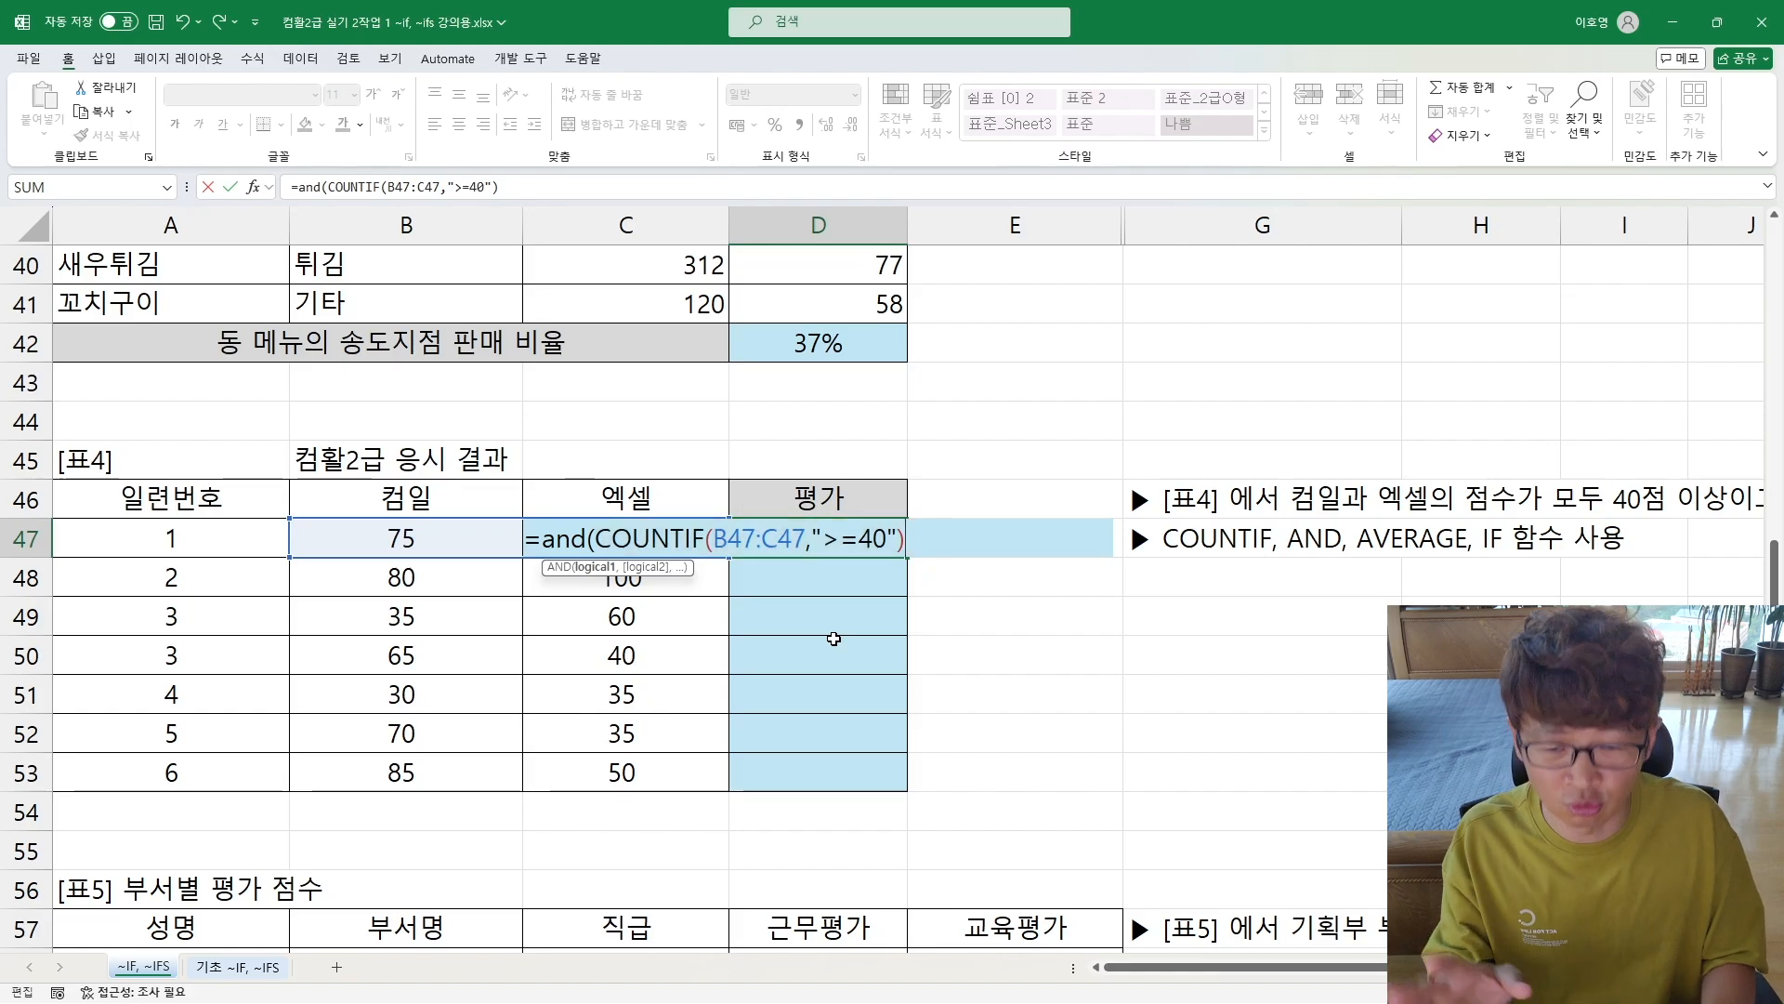
key("BackSpace")
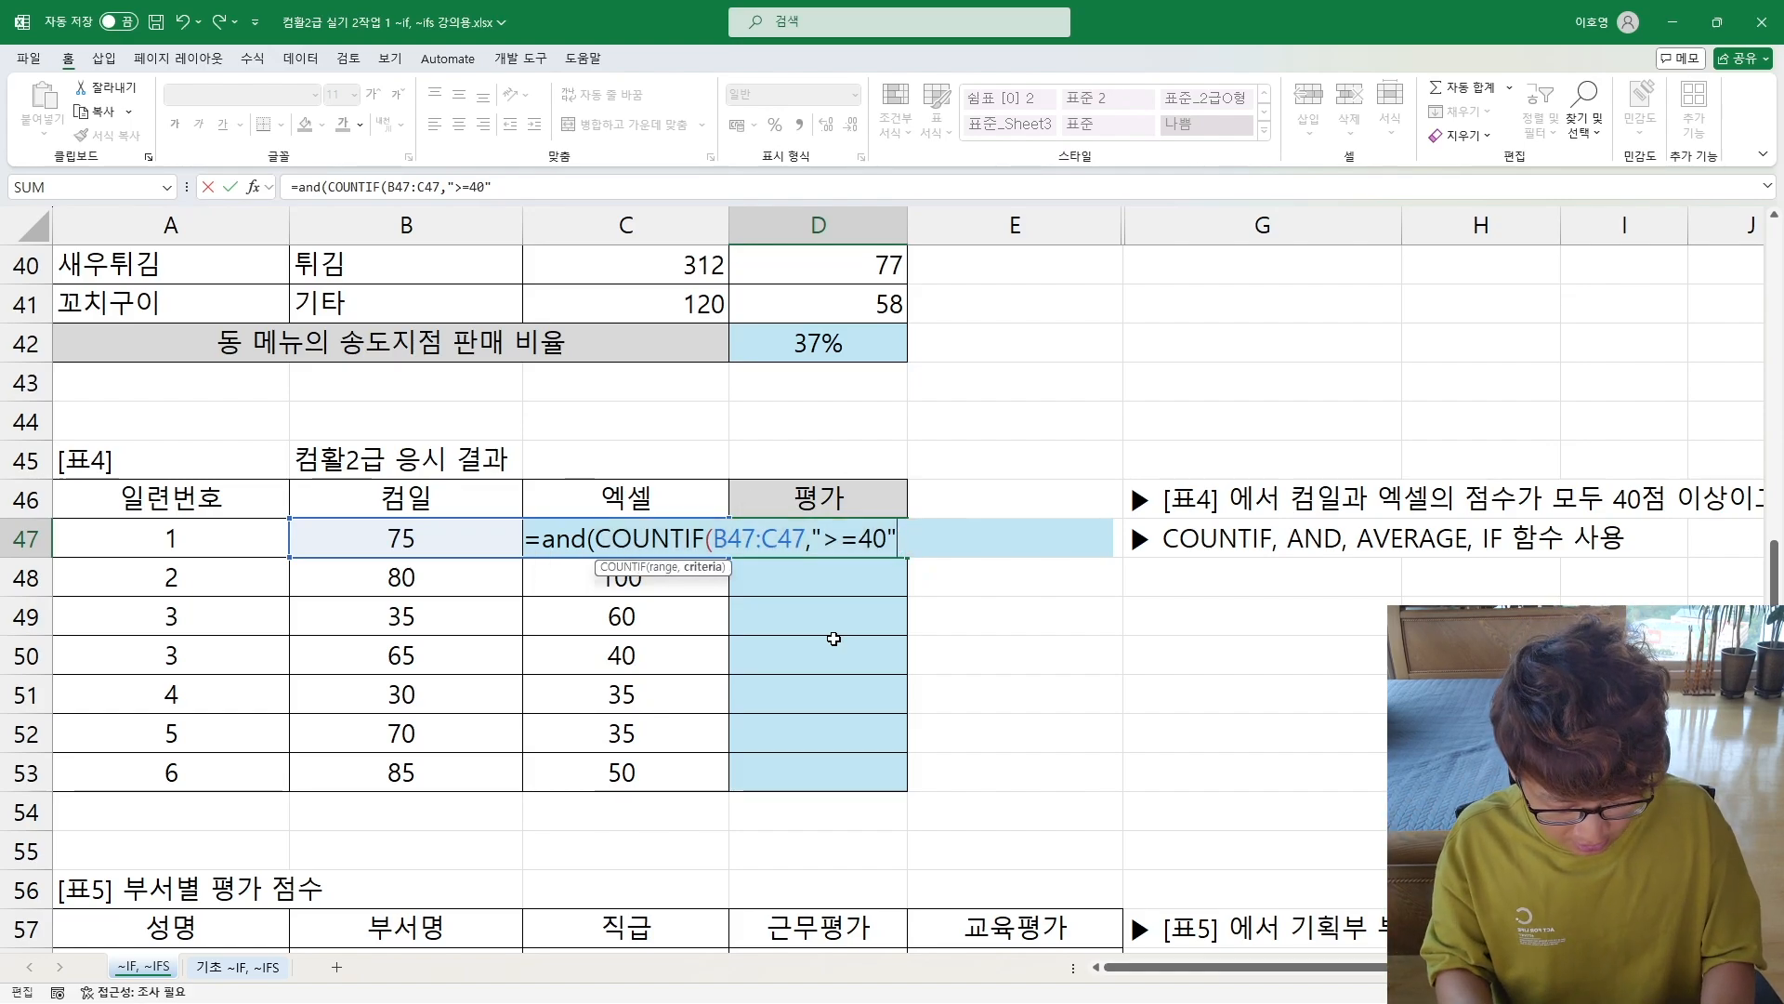
type(")")
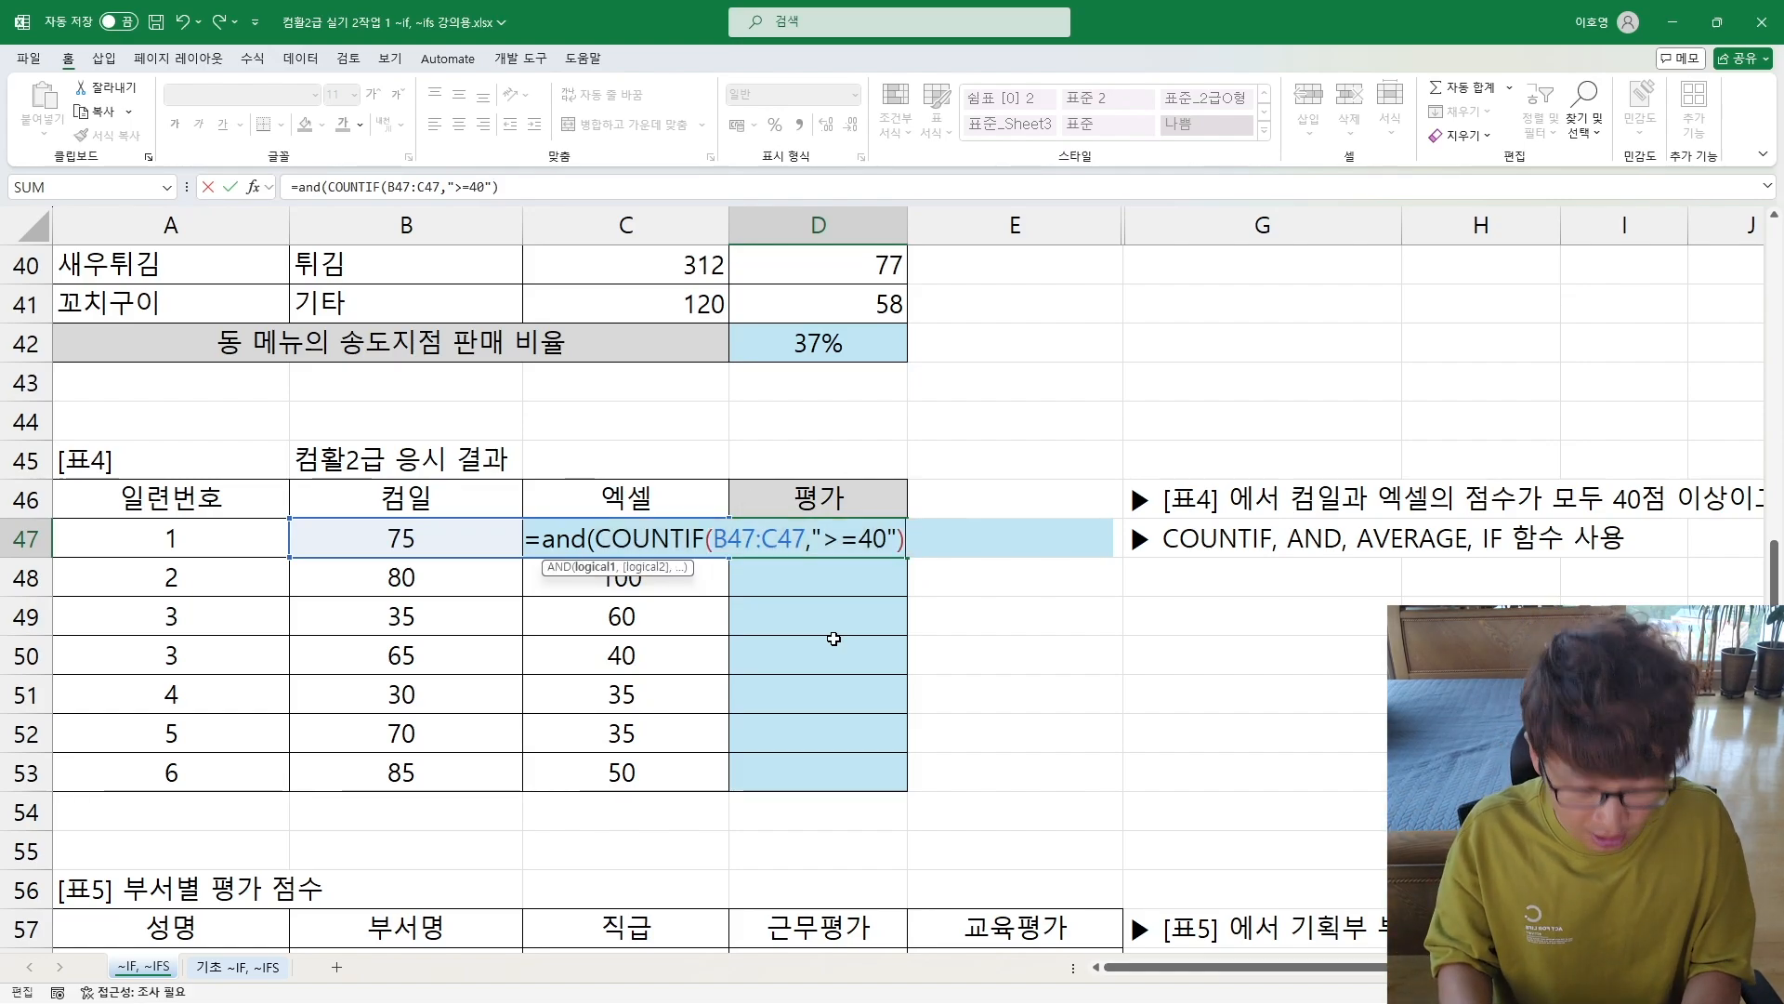
type("=2")
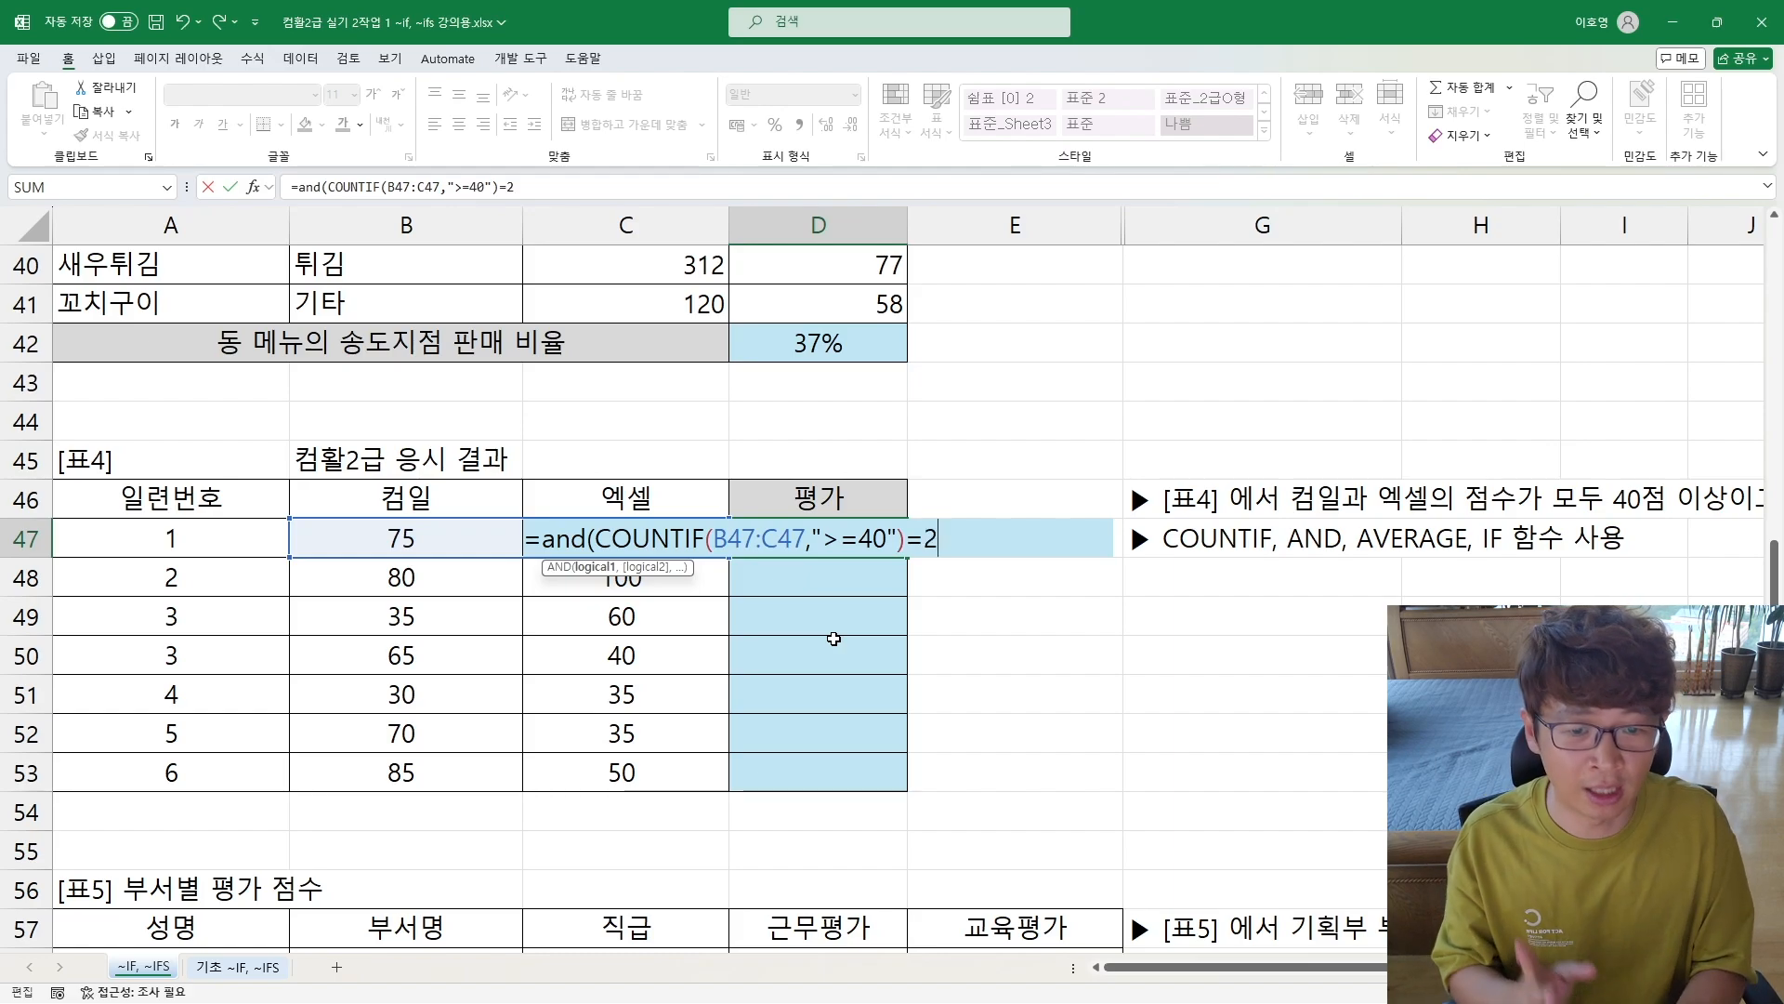
type(",")
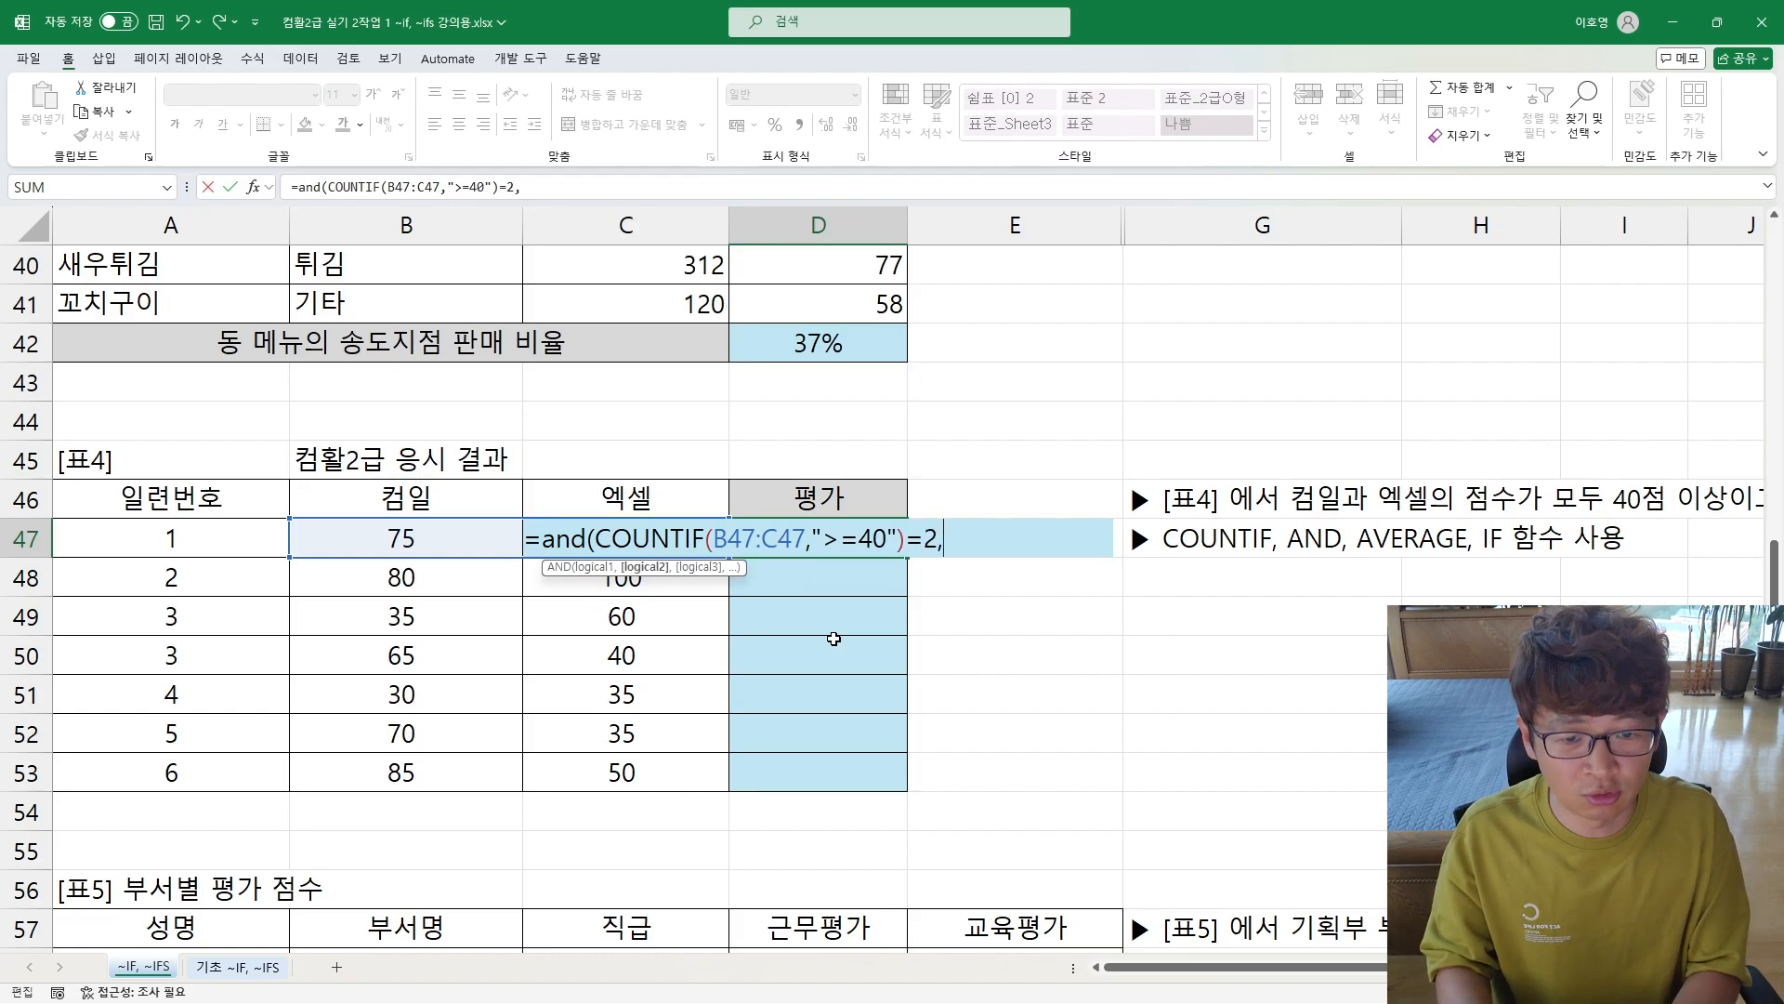
type(" averag")
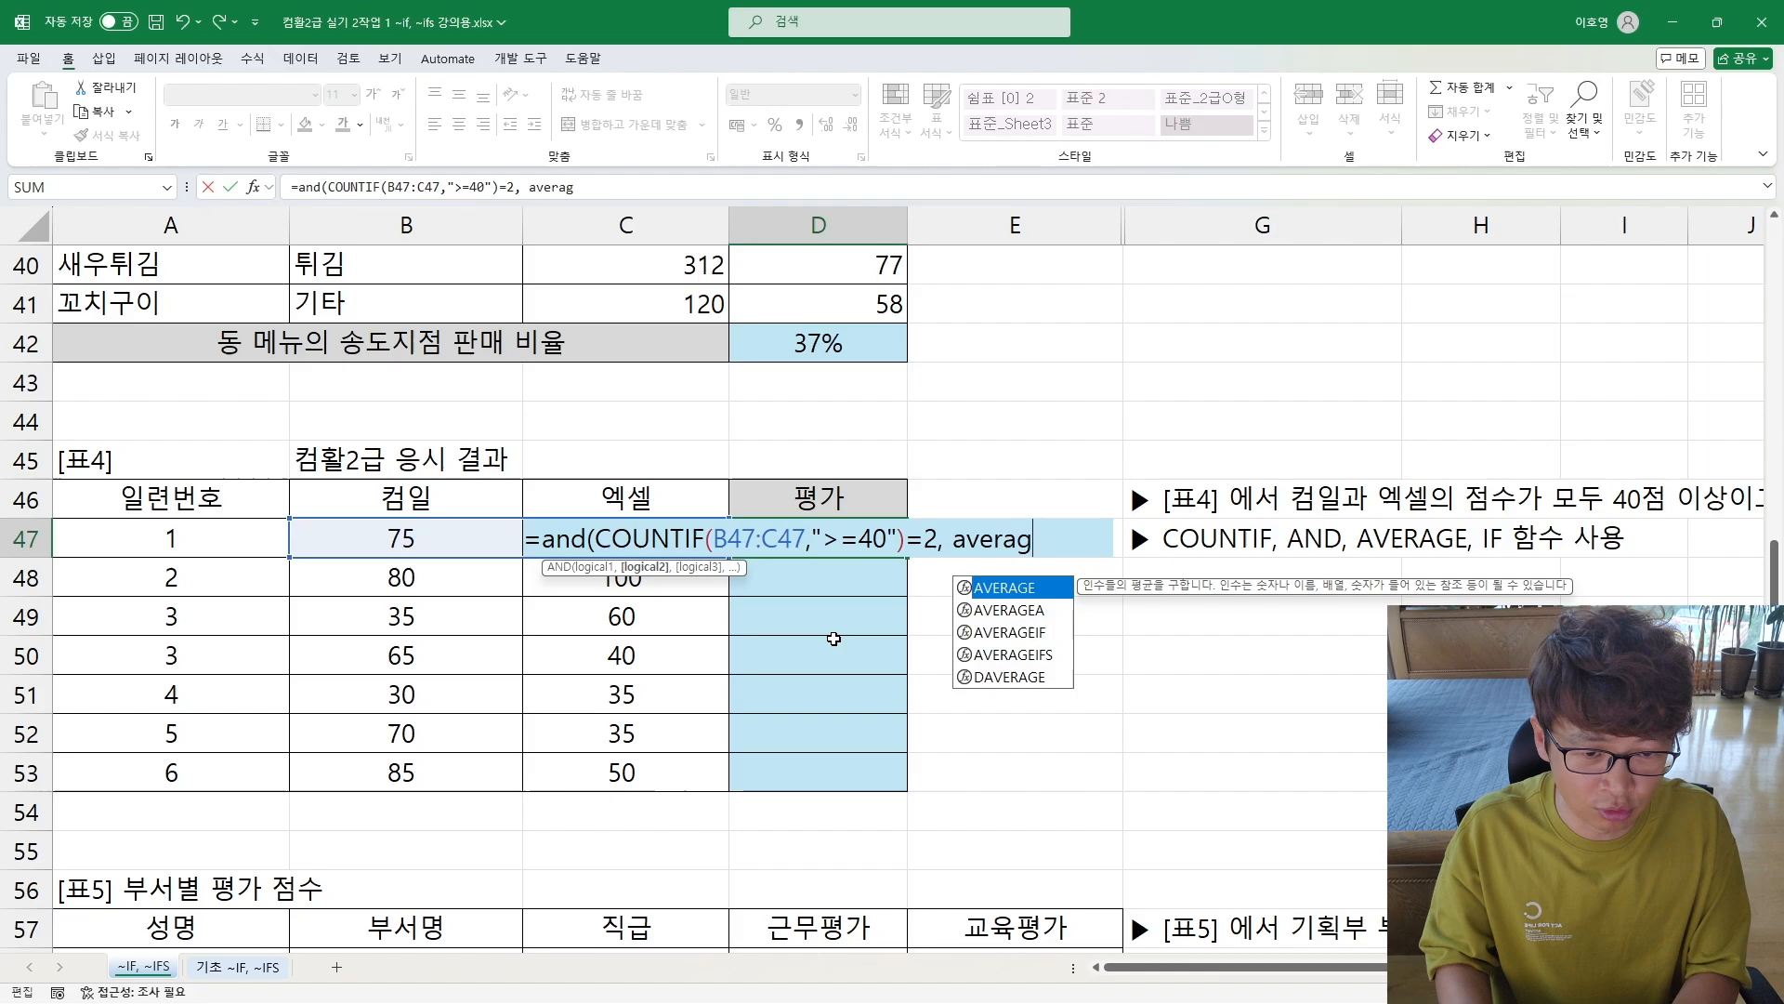
type("e(")
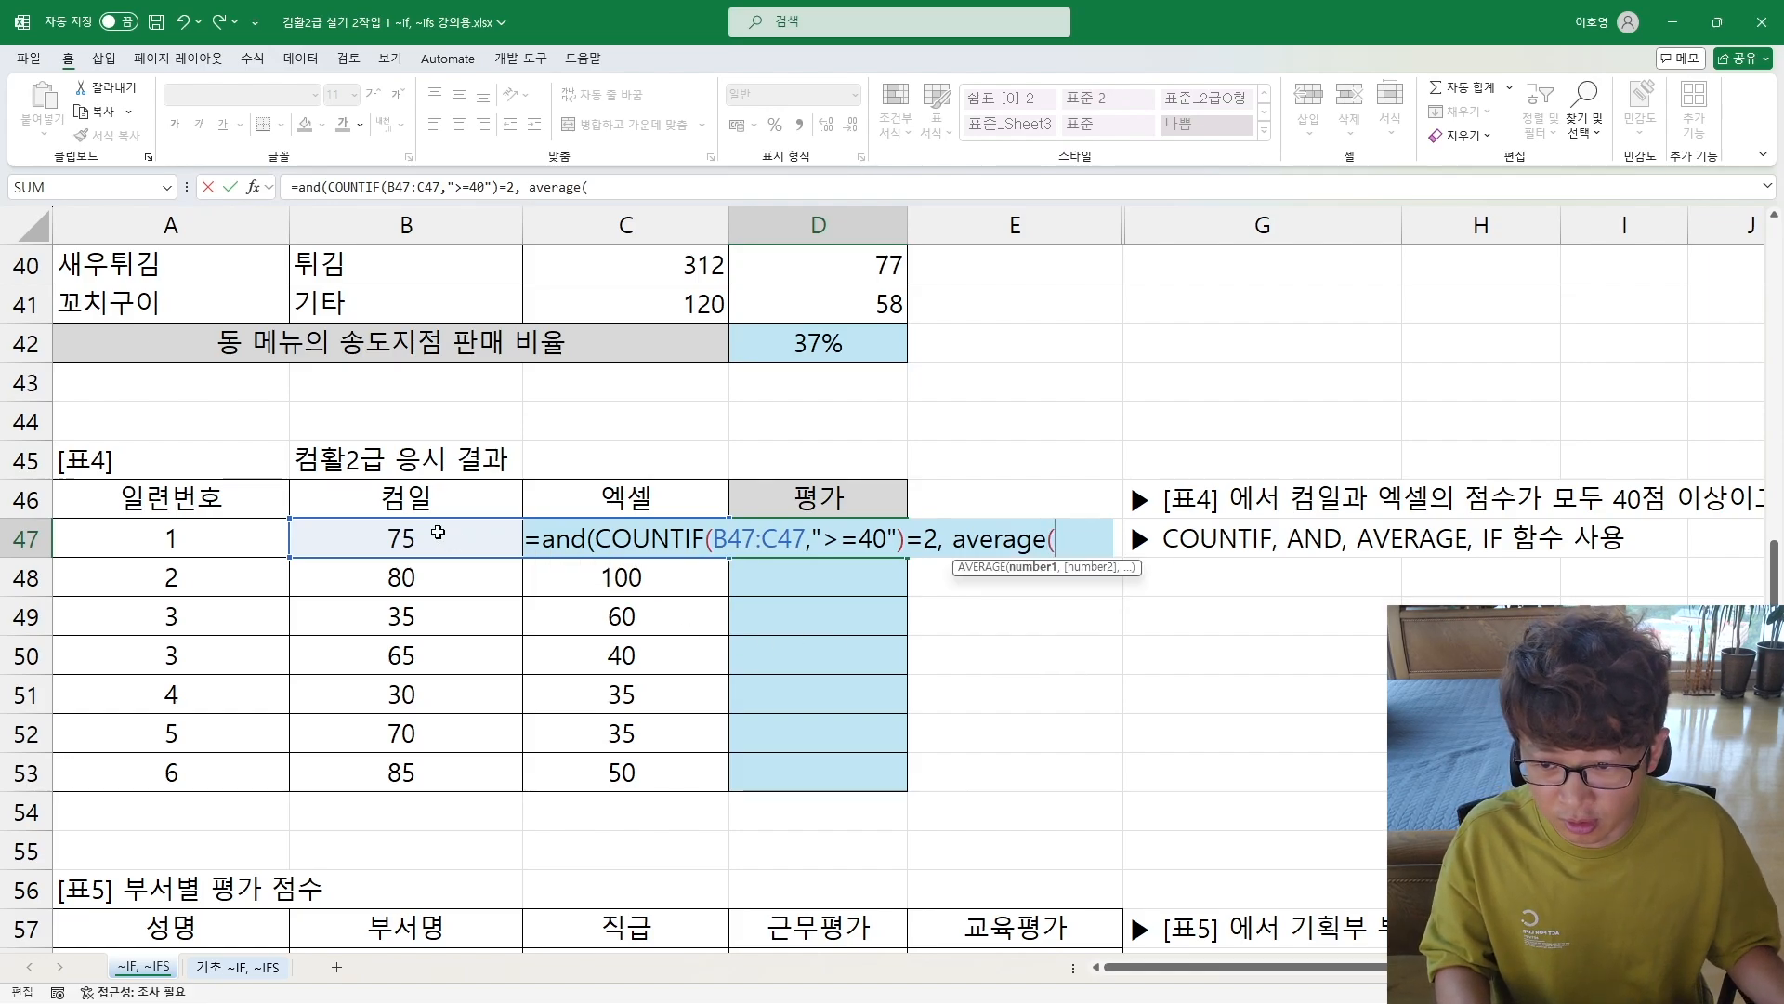
Step: Add AVERAGE(B47:C47)>=60 as the second AND condition in D47 and close the function
left_click_drag(432, 532, 539, 520)
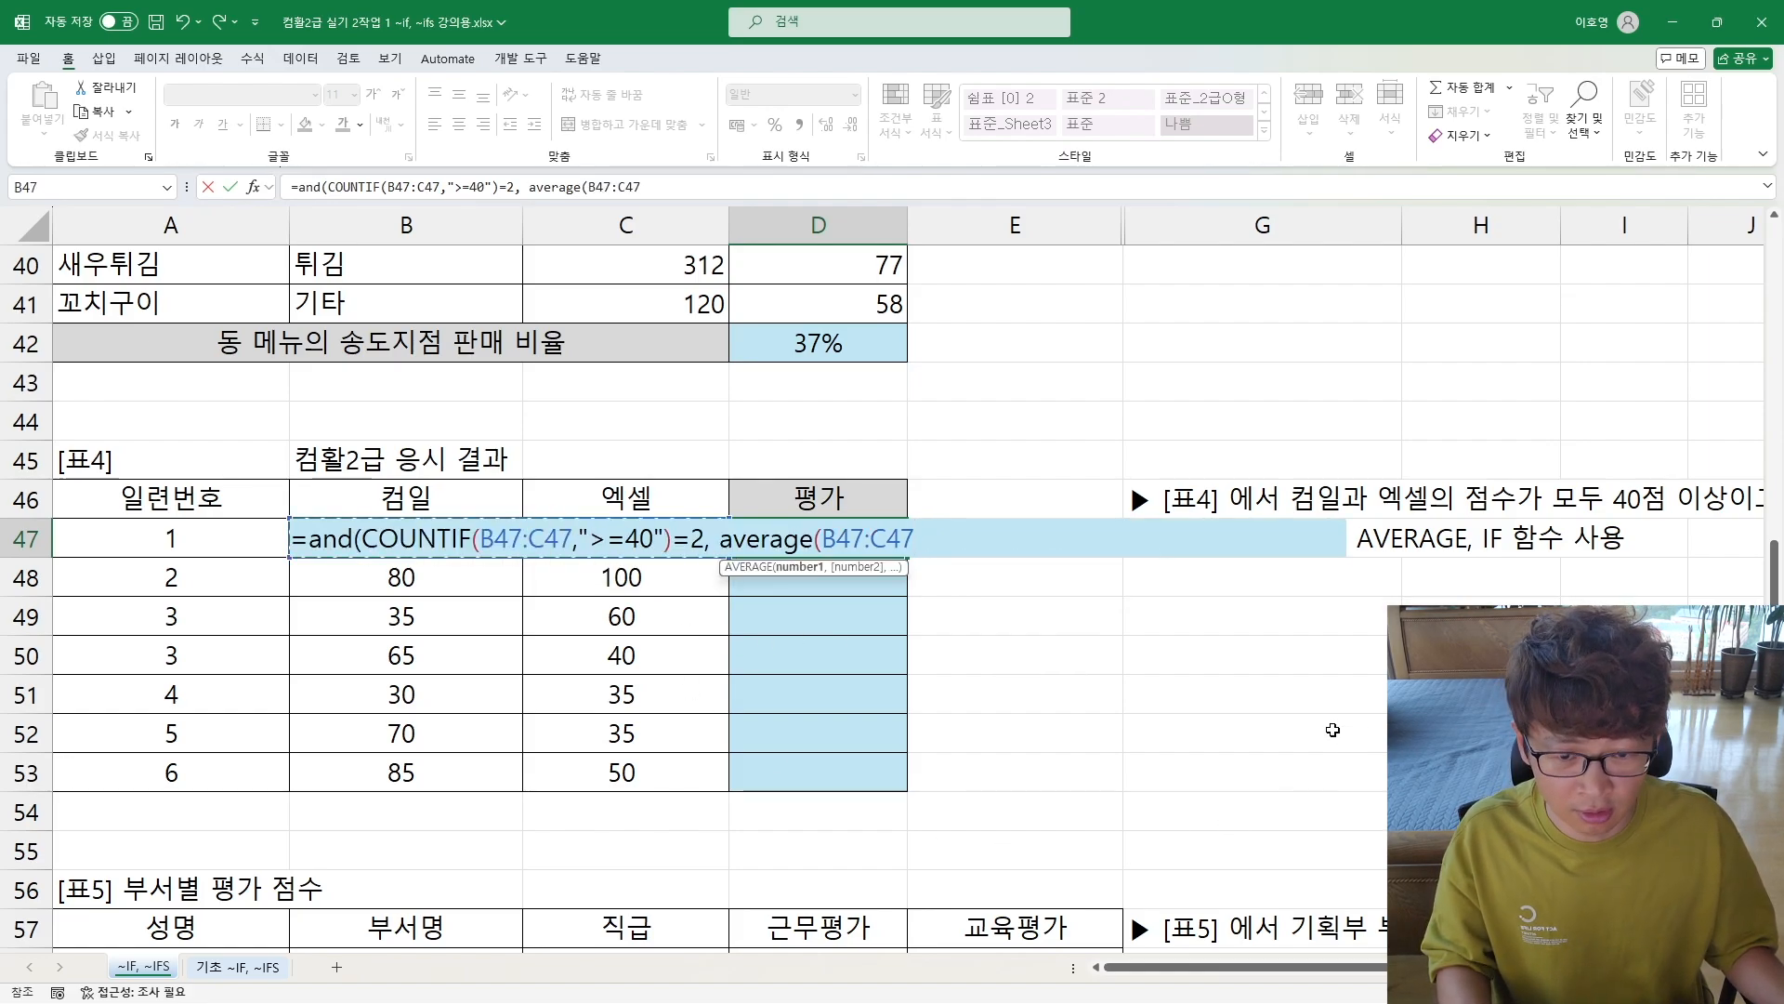
type(")")
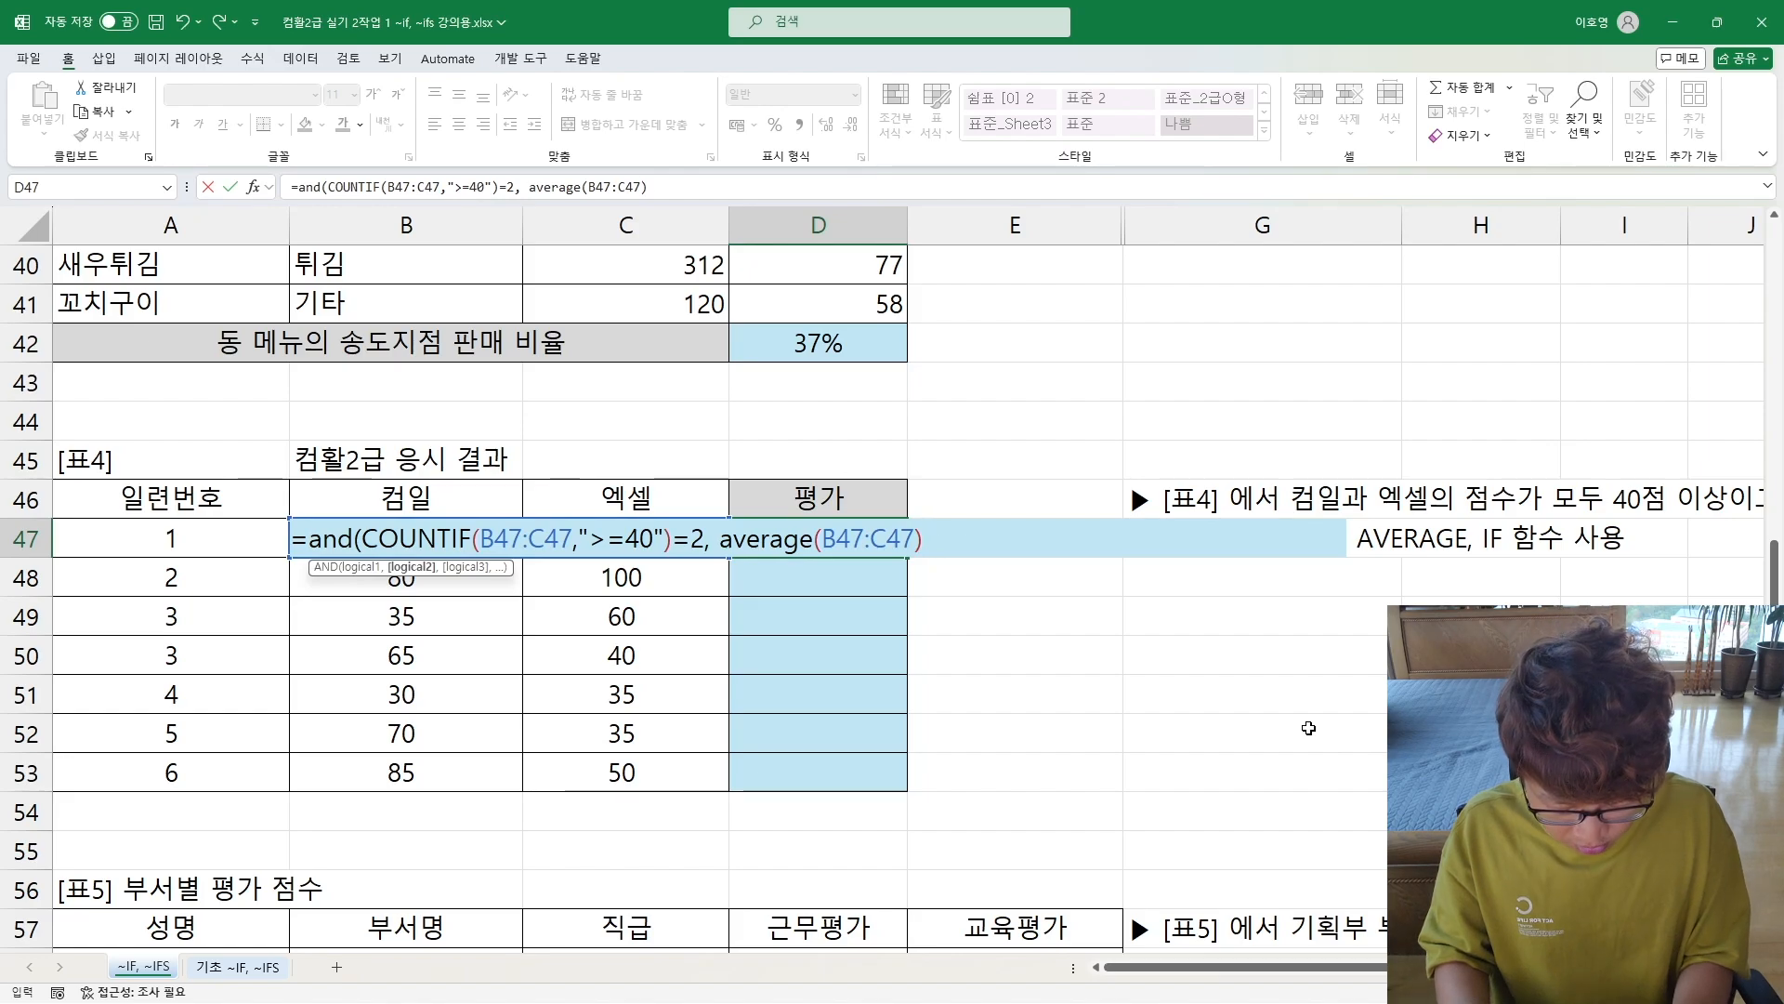
type(">=60")
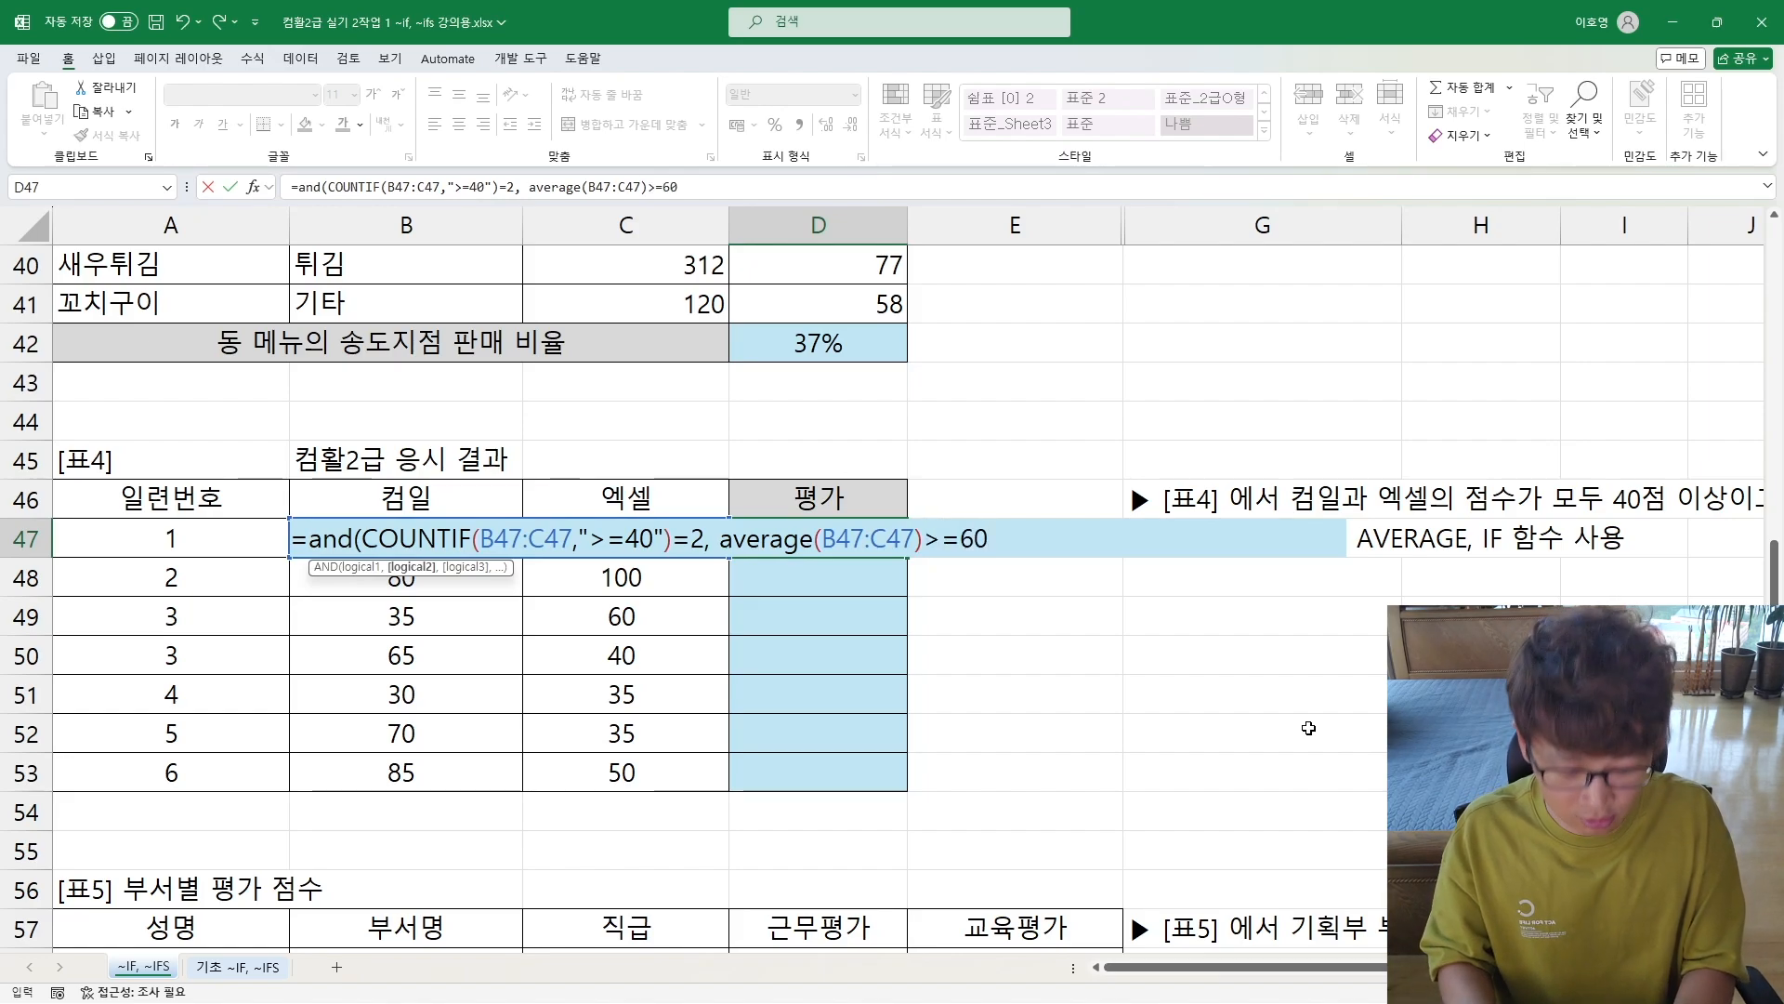
type(")")
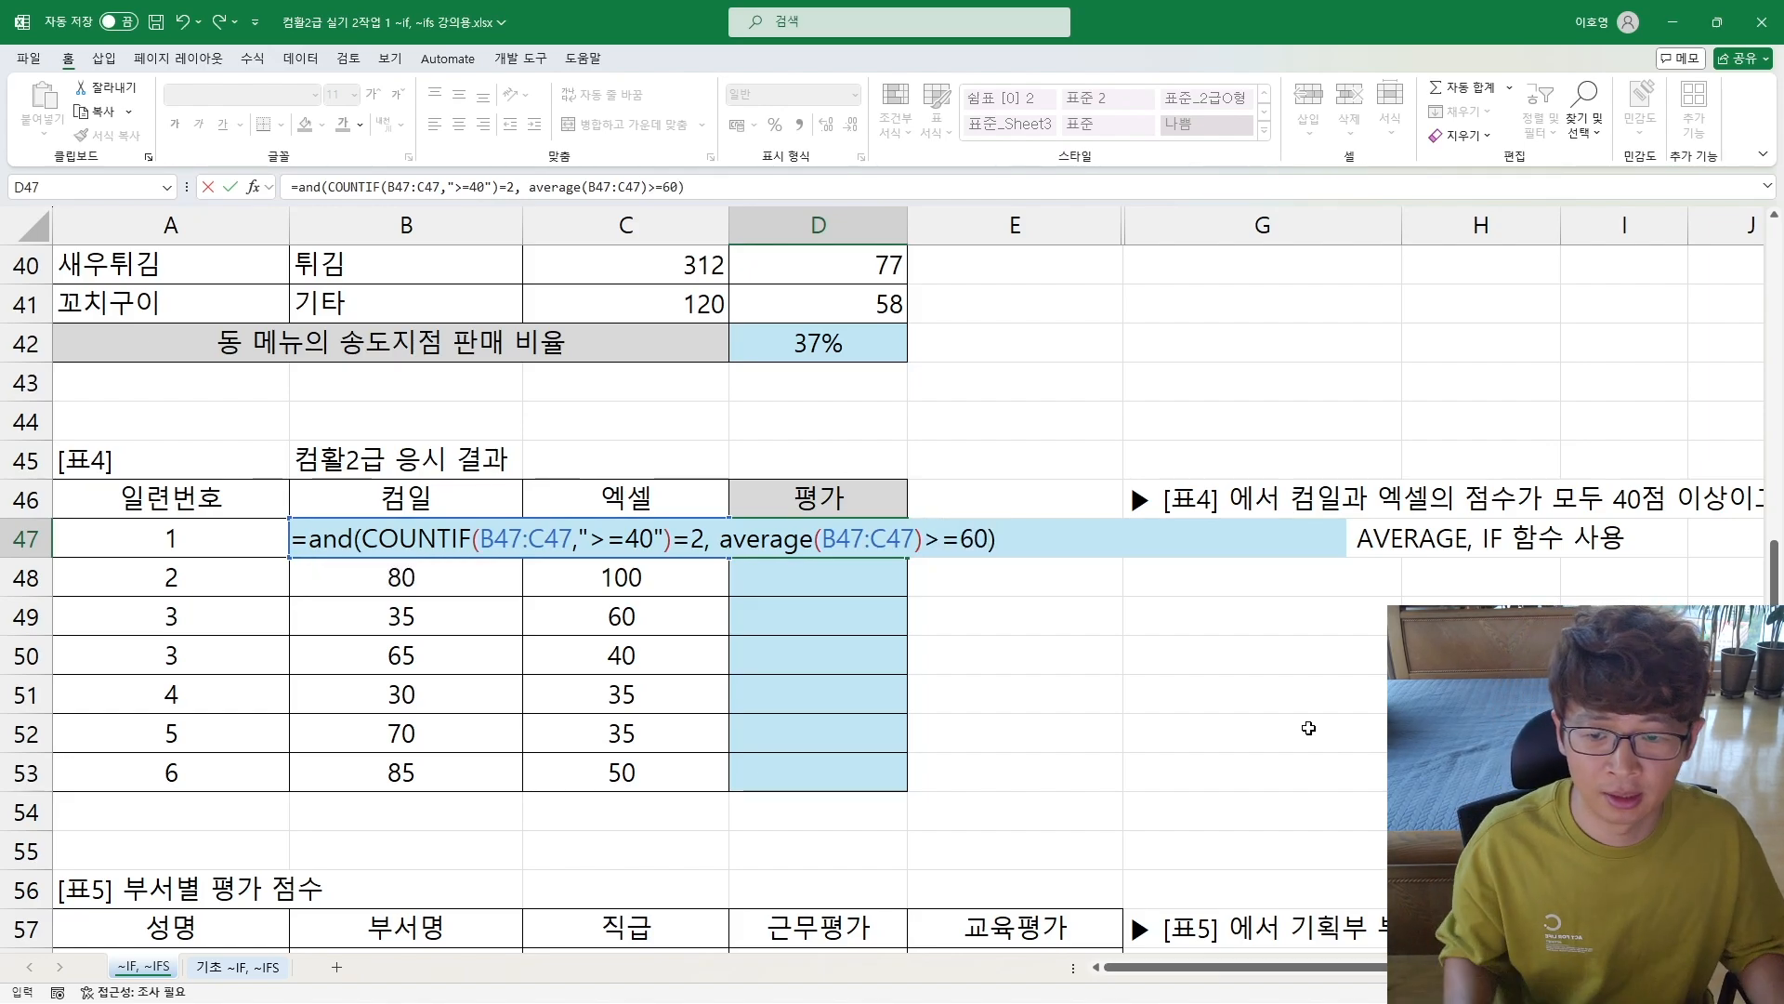
Step: Check what the COUNTIF condition and the AVERAGE condition inside D47's AND formula each evaluate to
key("super+plus")
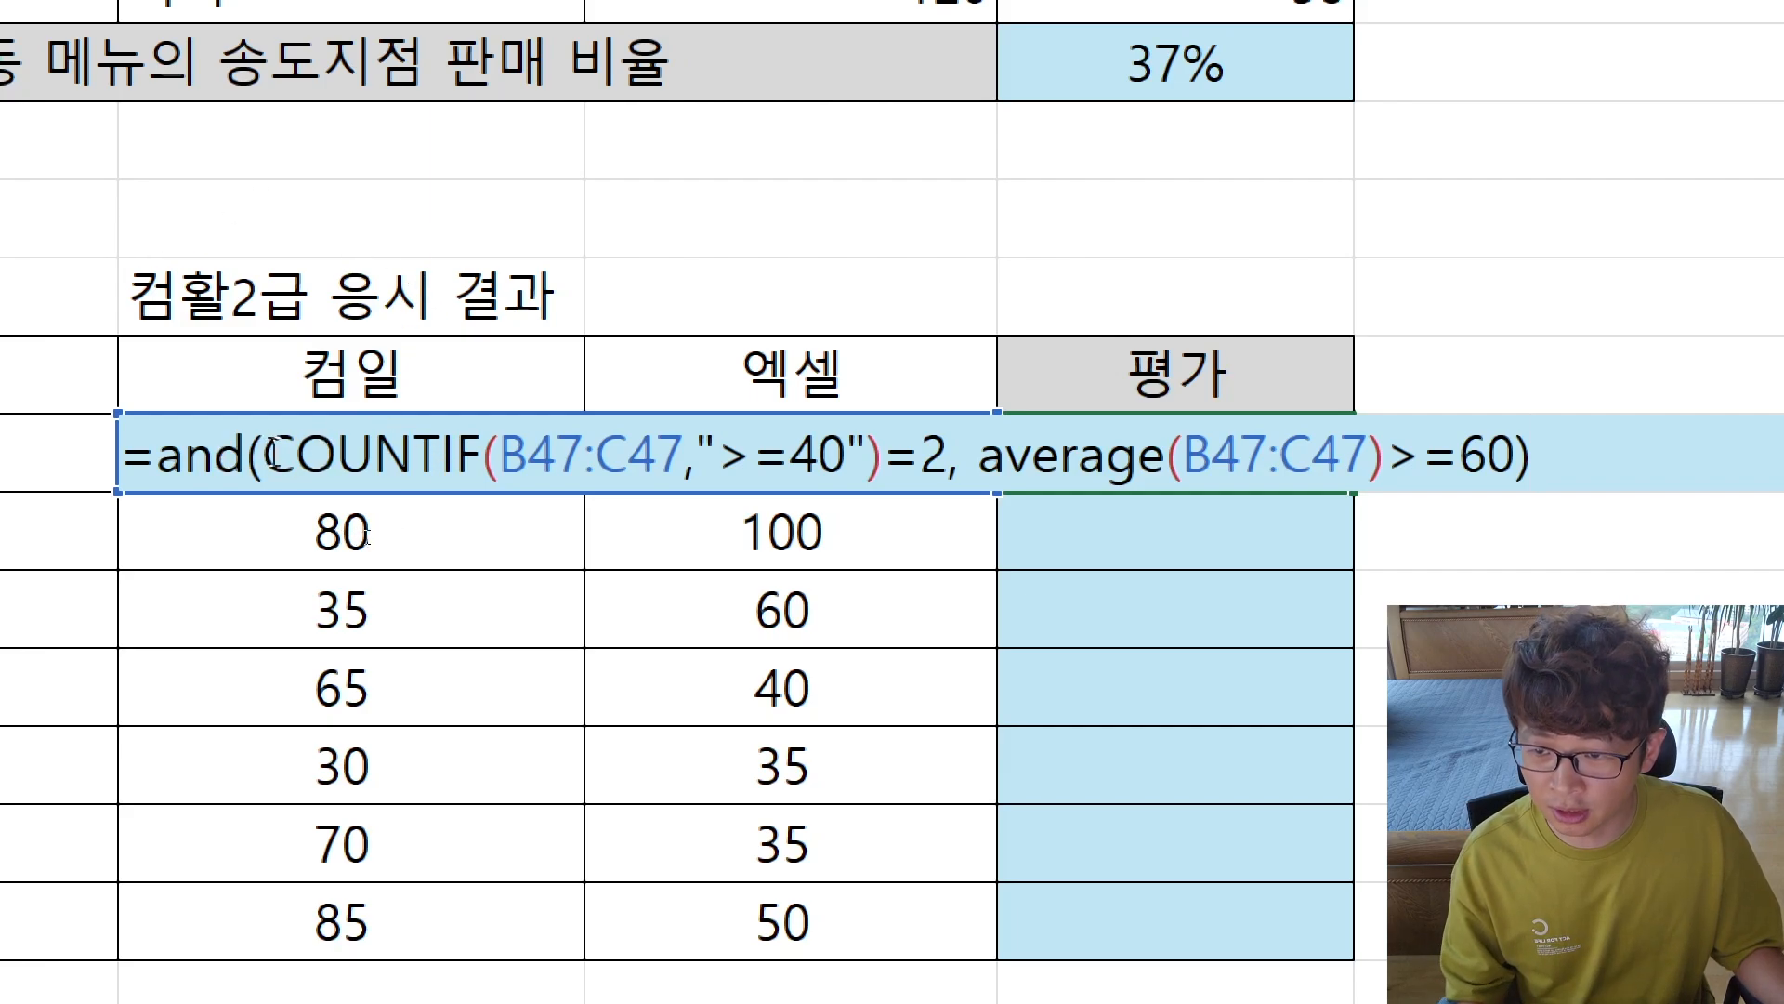
left_click_drag(264, 456, 944, 455)
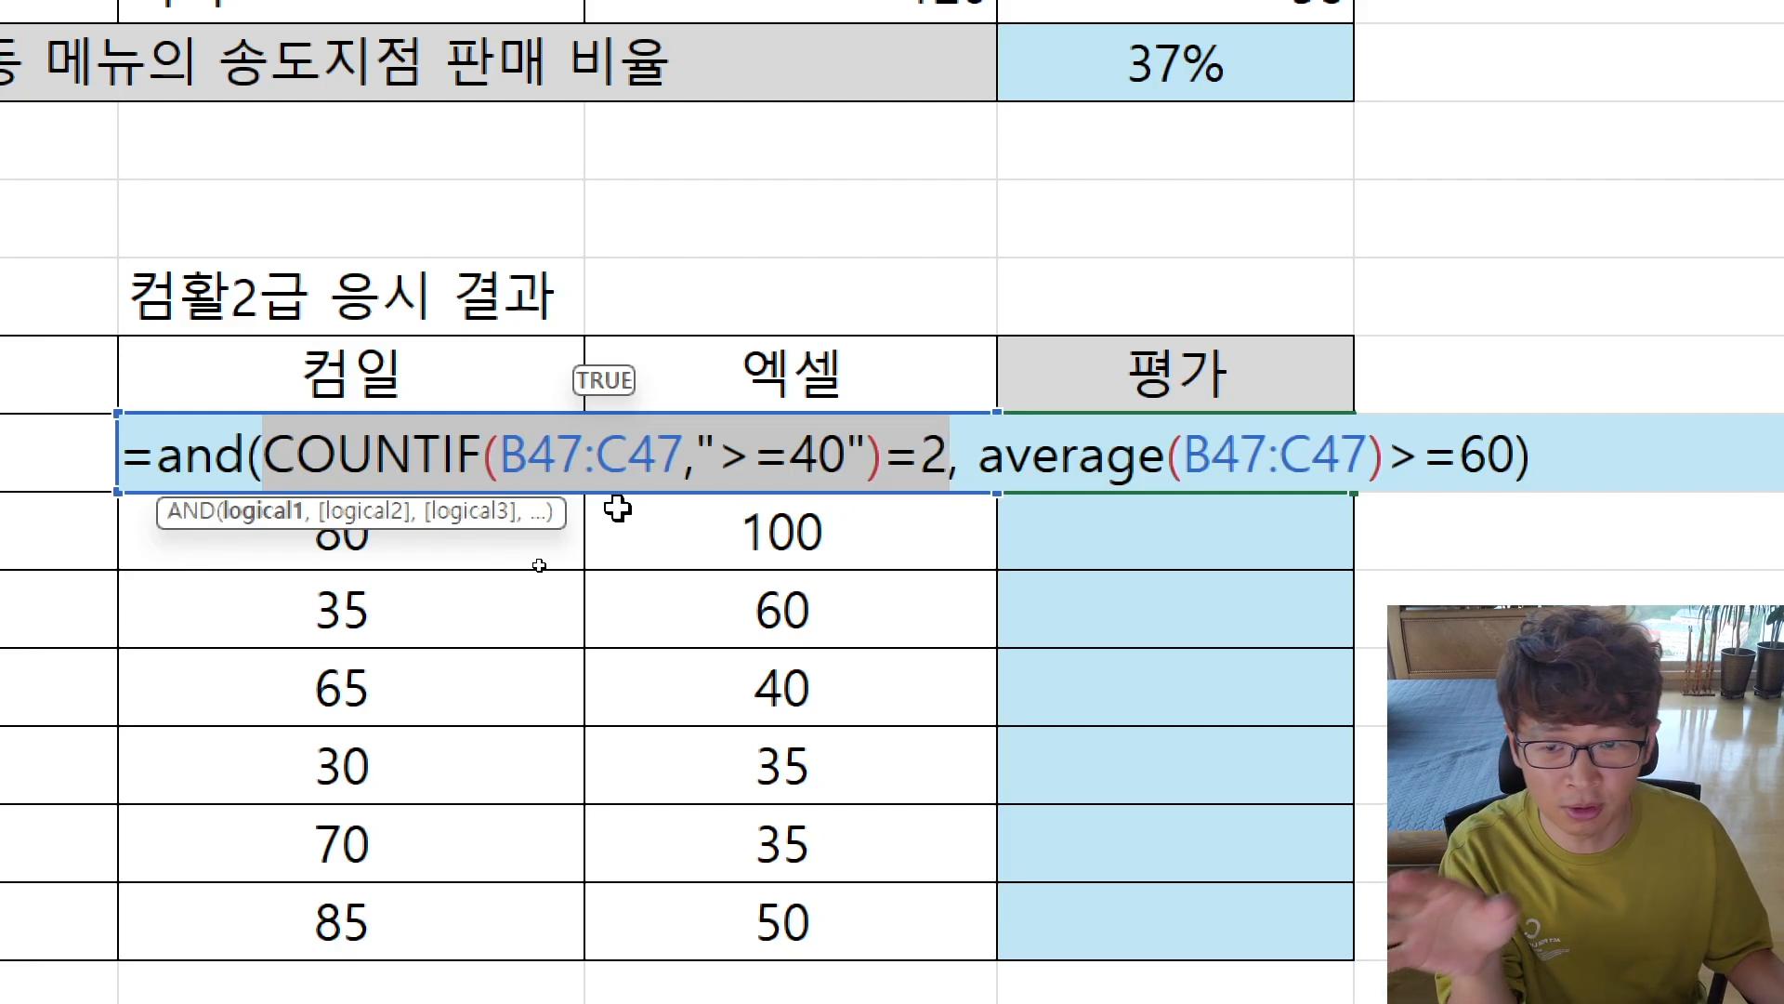
left_click_drag(943, 470, 264, 507)
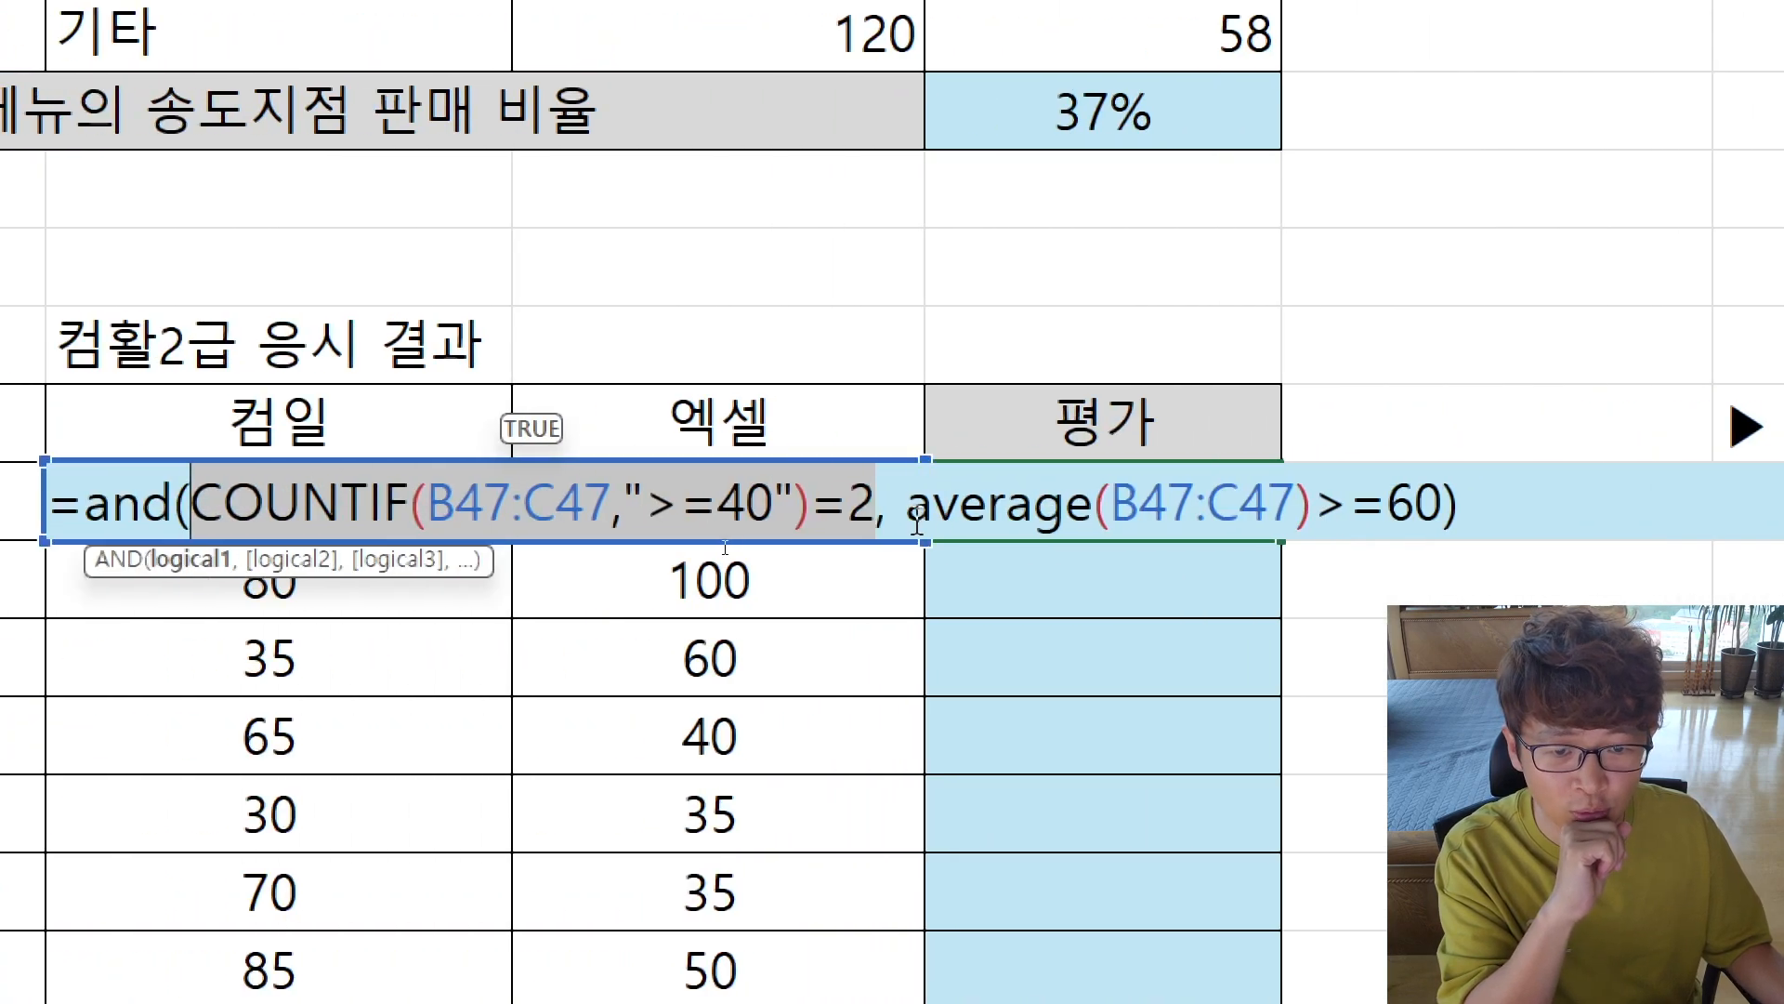
left_click_drag(918, 525, 1438, 548)
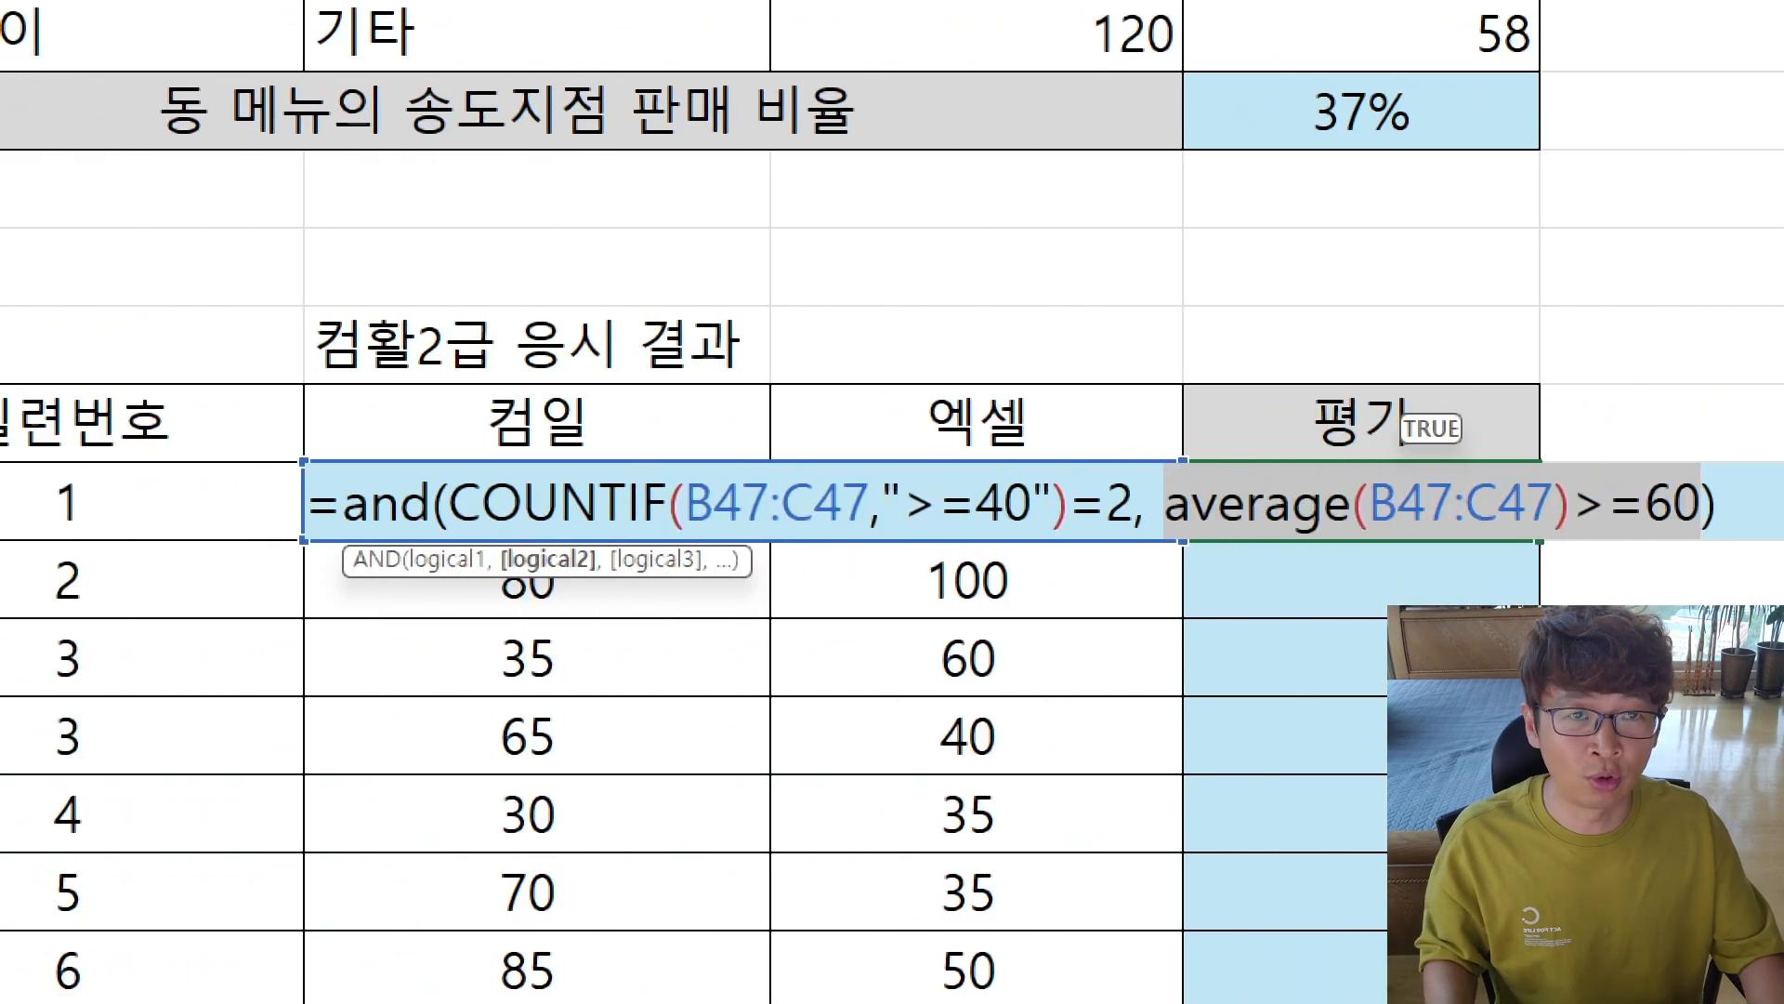
key("super+minus")
Step: Commit the AND formula in D47 and fill it down through D53
key("Return")
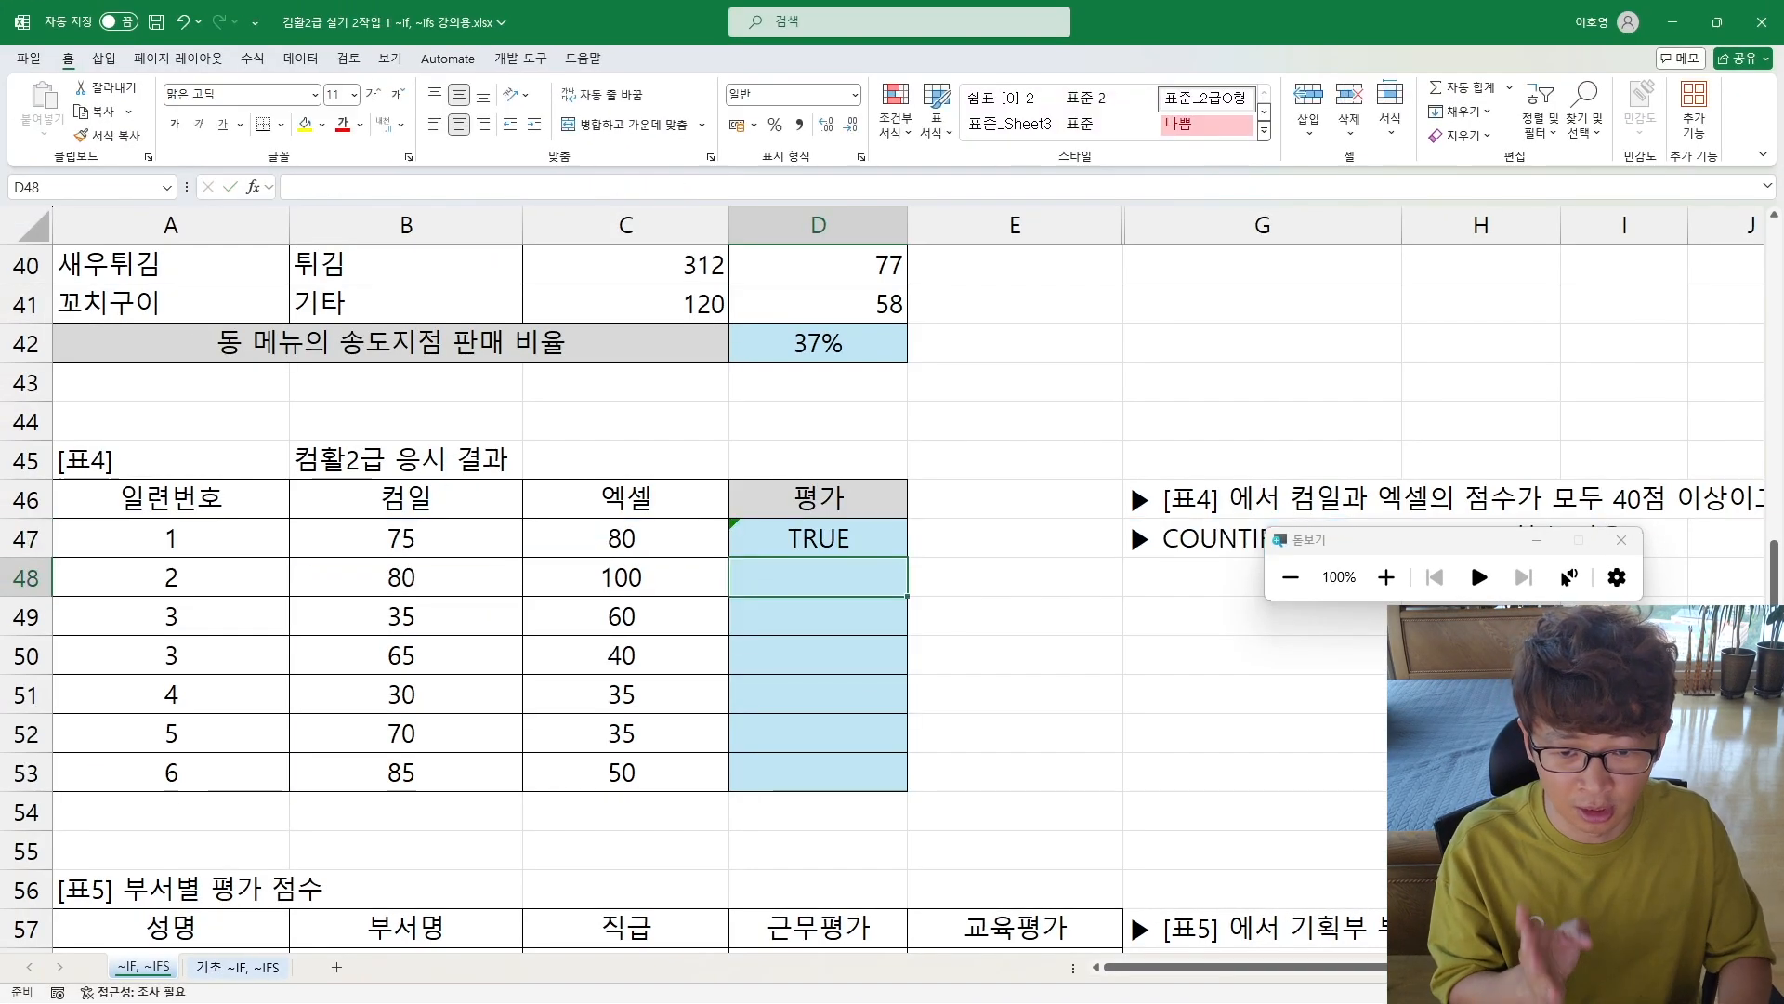
key("Up")
key("shift+Down")
key("shift+Down")
key("shift+Down")
key("shift+Down")
key("shift+Down")
key("shift+Down")
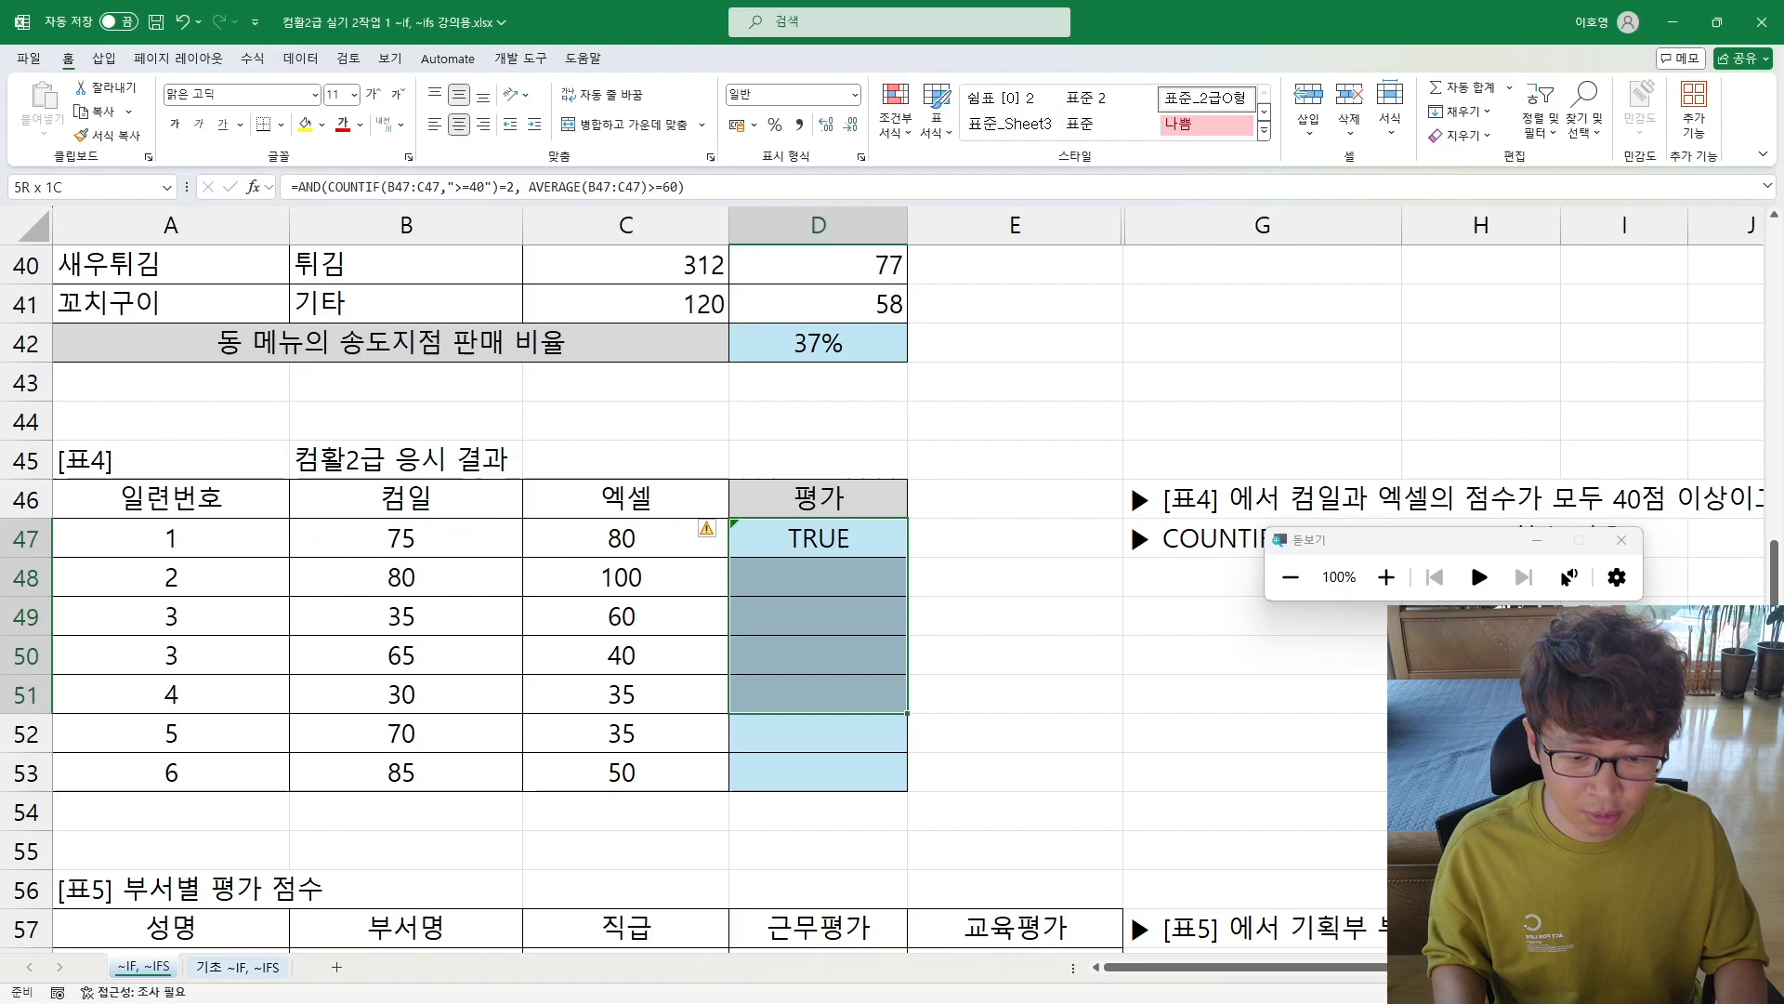
key("ctrl+d")
key("Up")
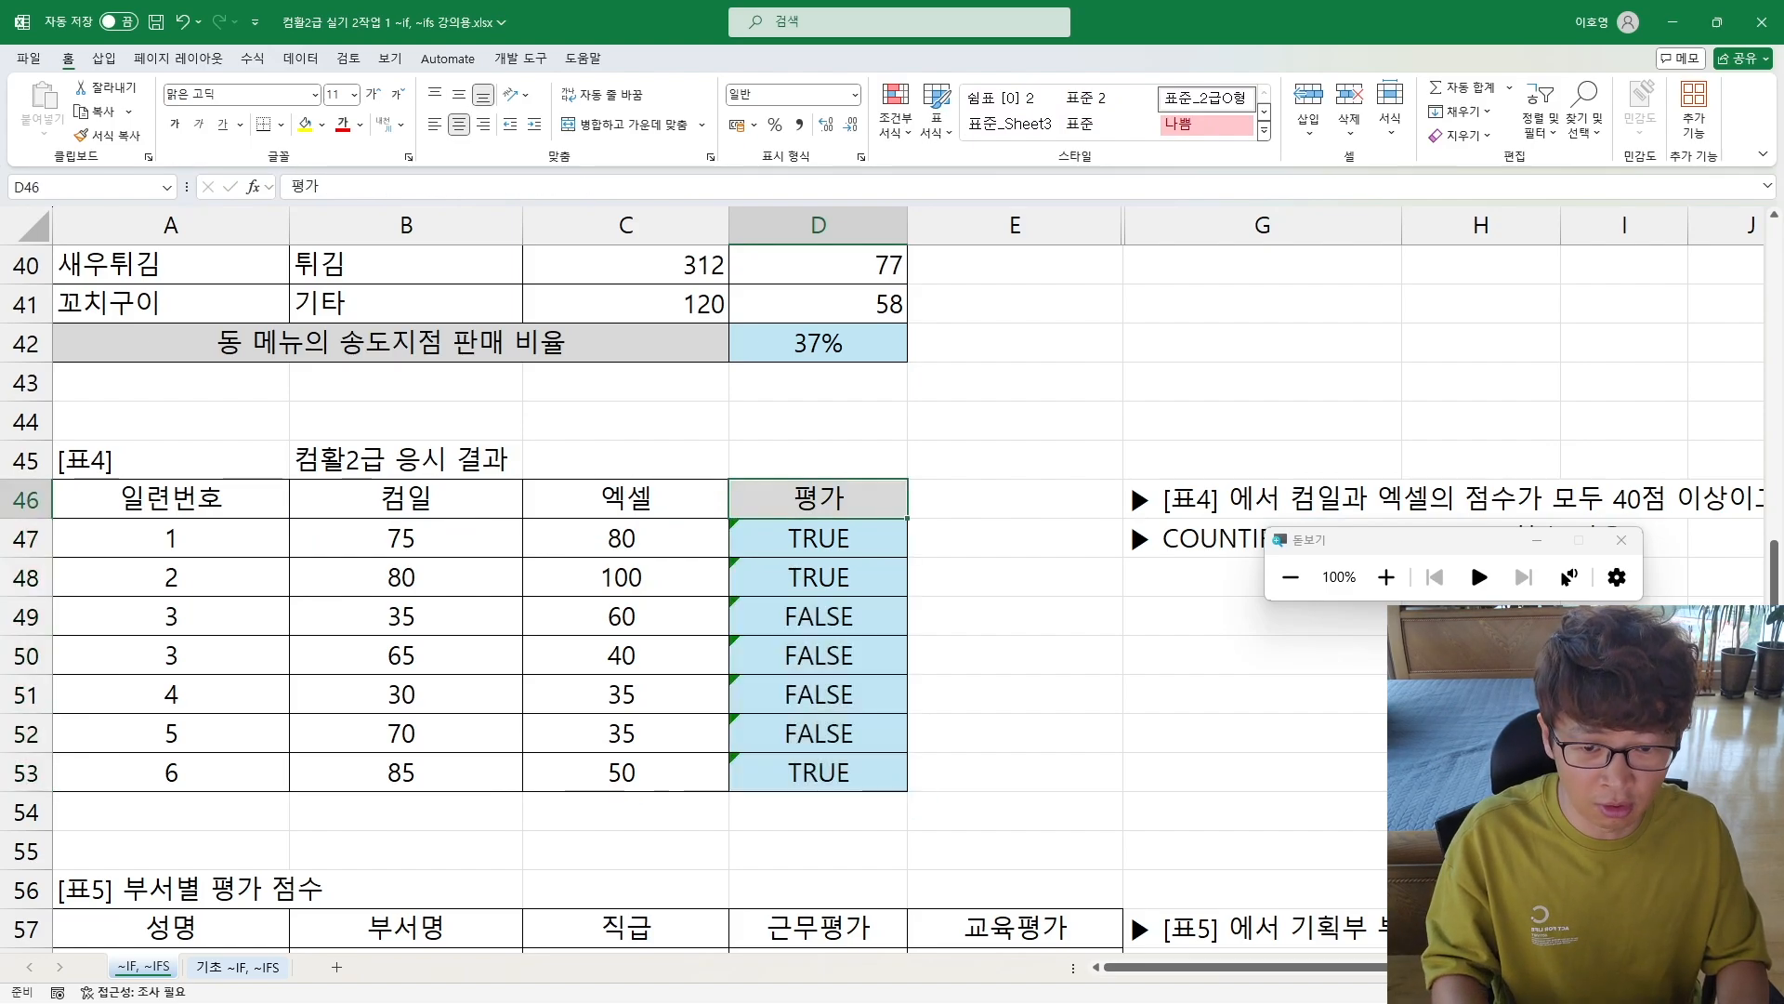
Step: Make the AND expression in D47 the logical test of an IF function
key("Down")
key("F2")
key("Home")
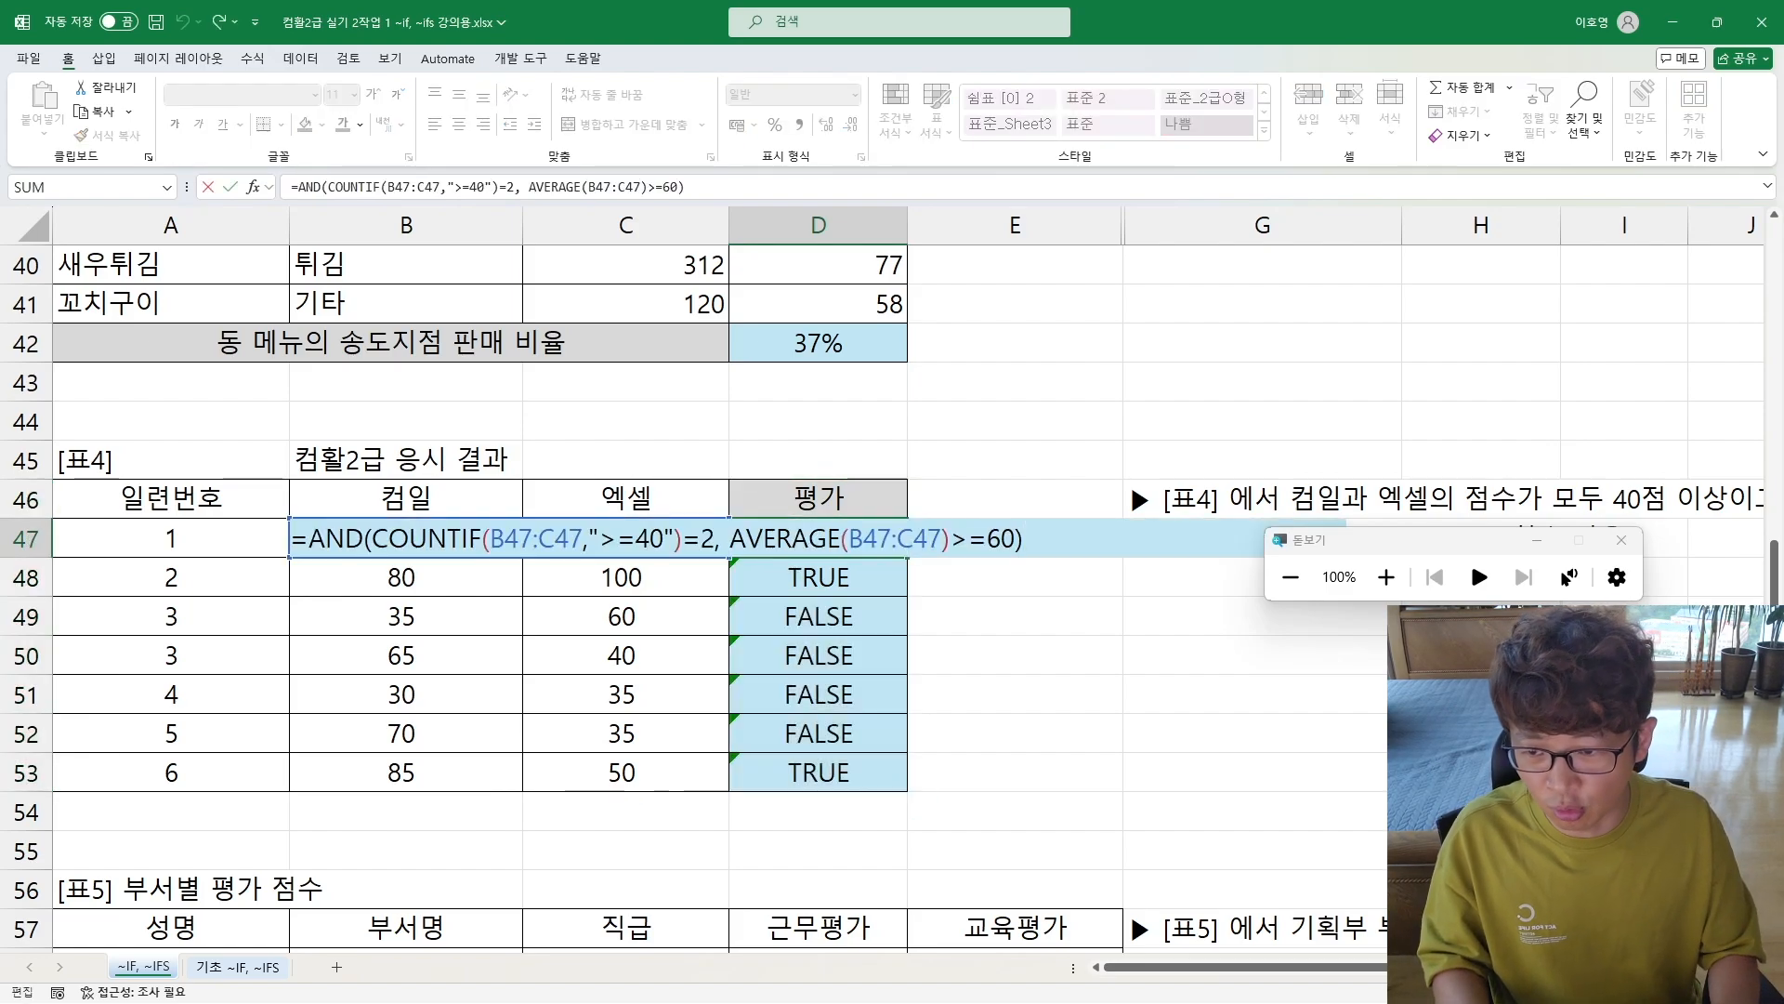
key("Right")
type("if(")
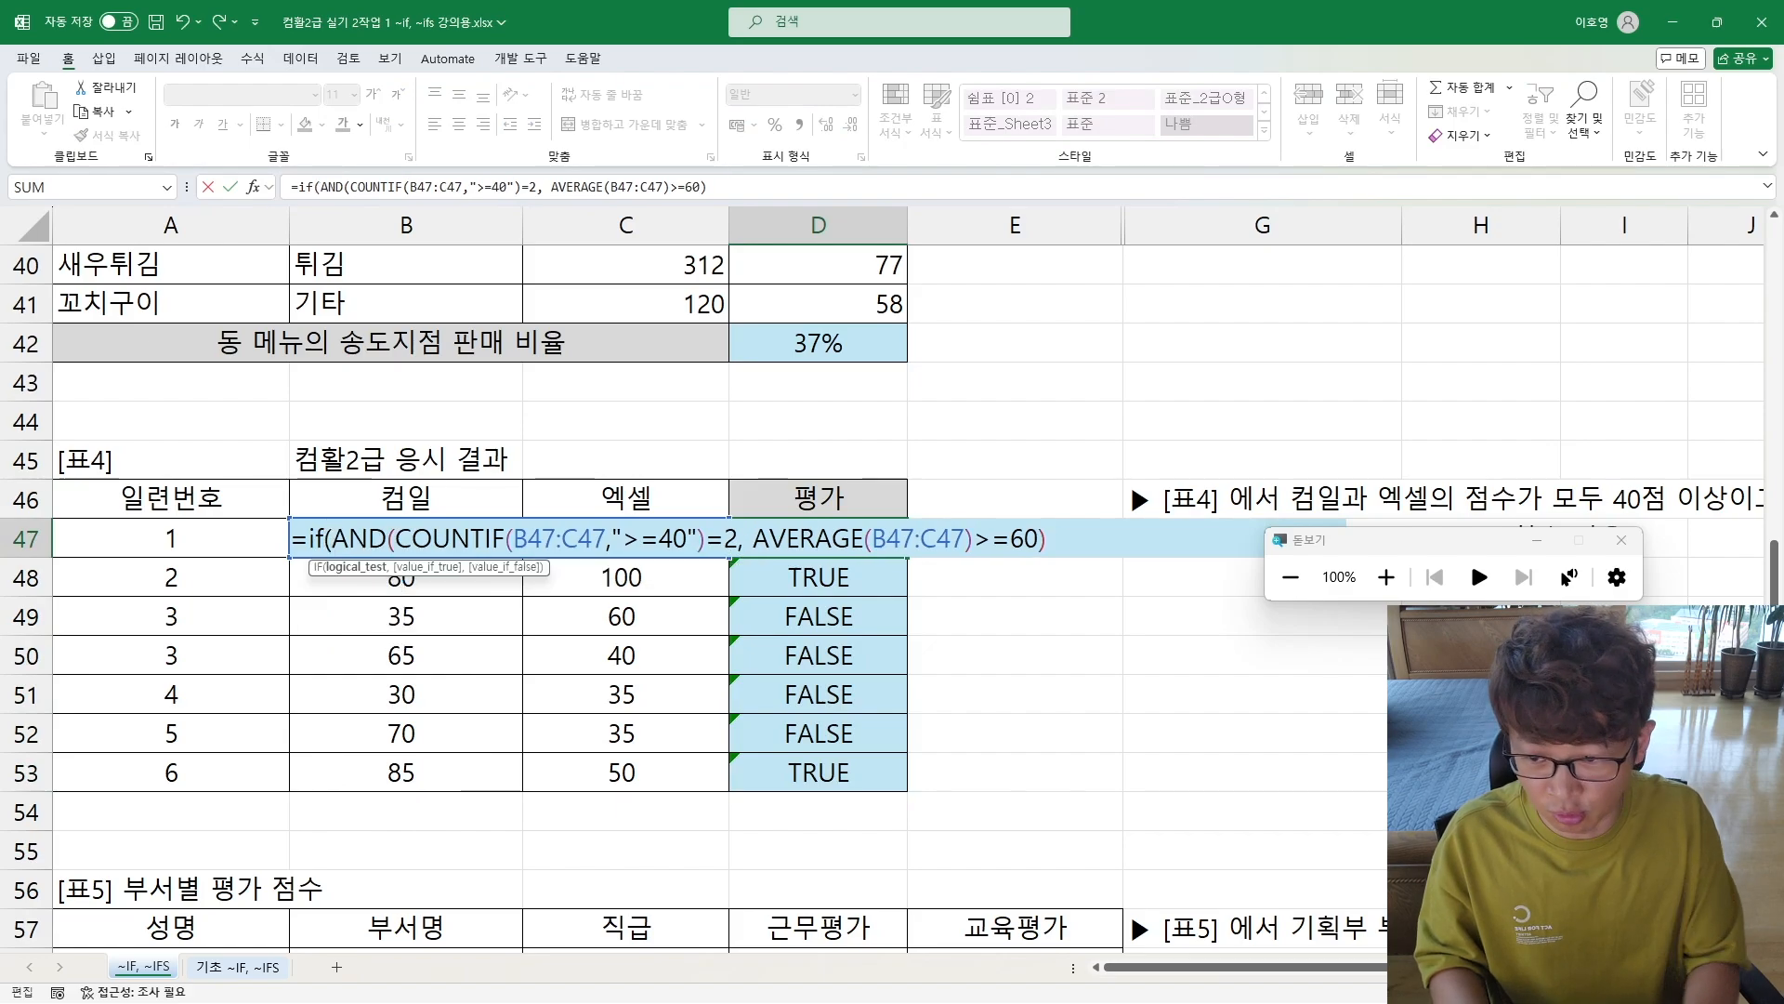
key("shift+End")
key("End")
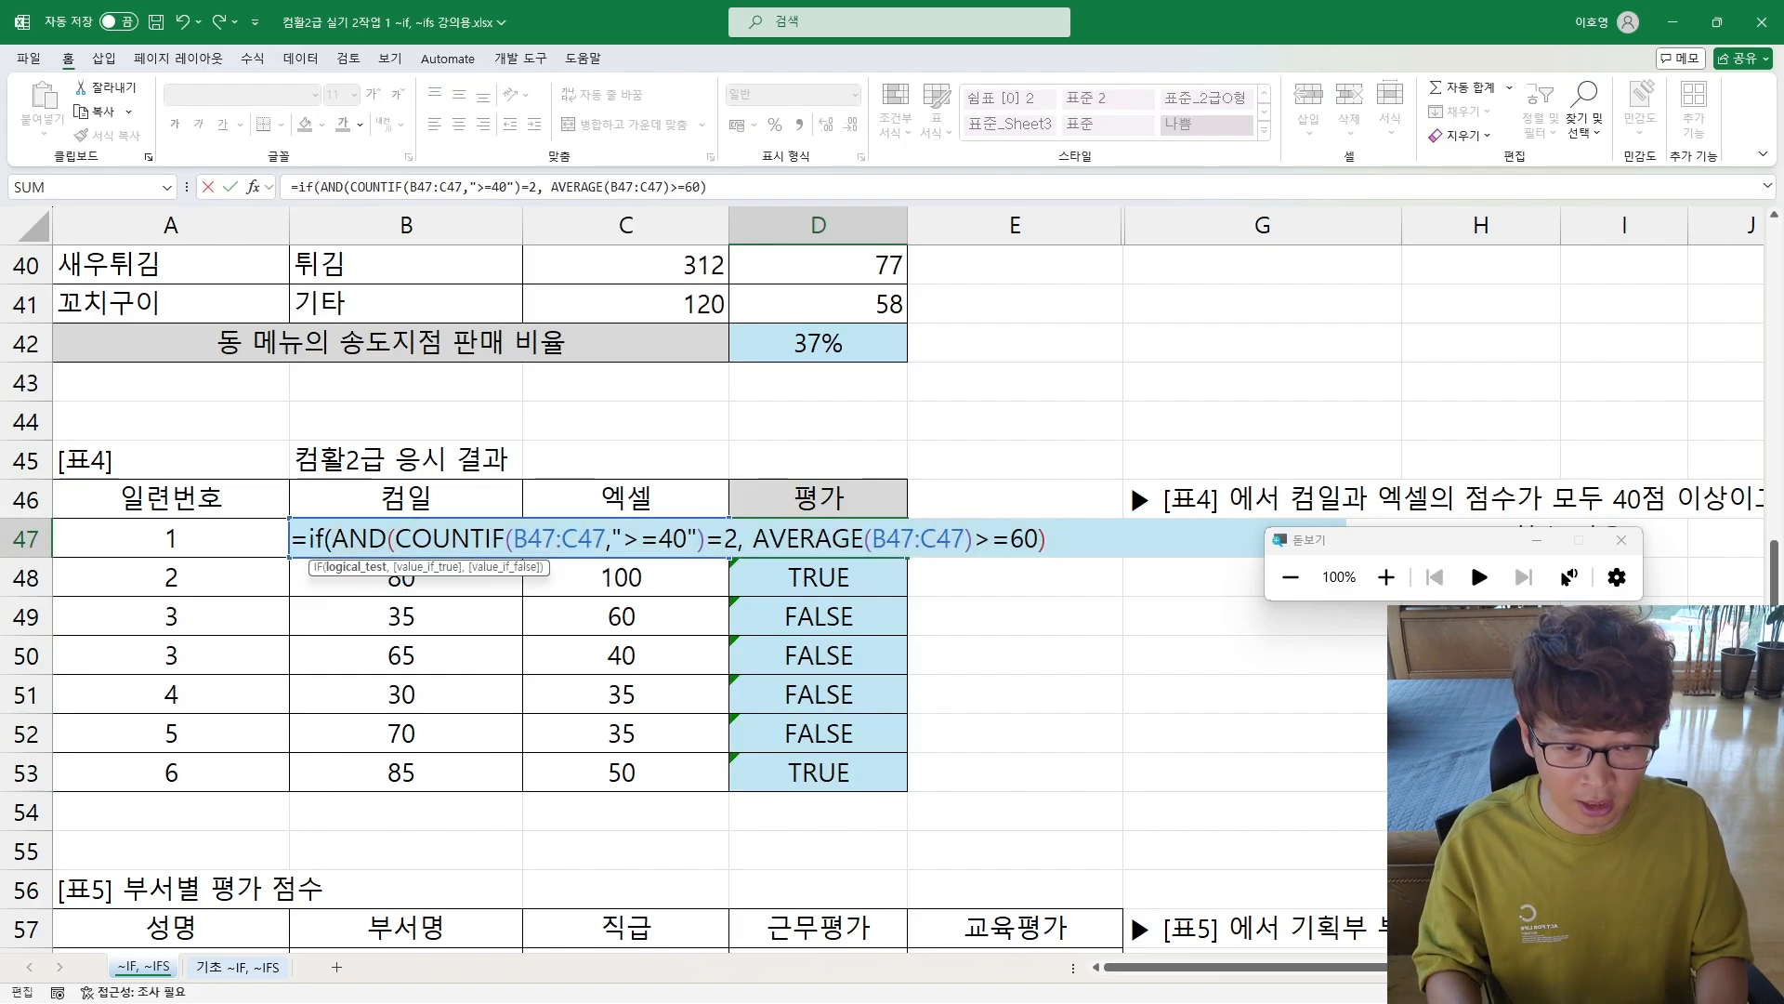
type("=TRUE")
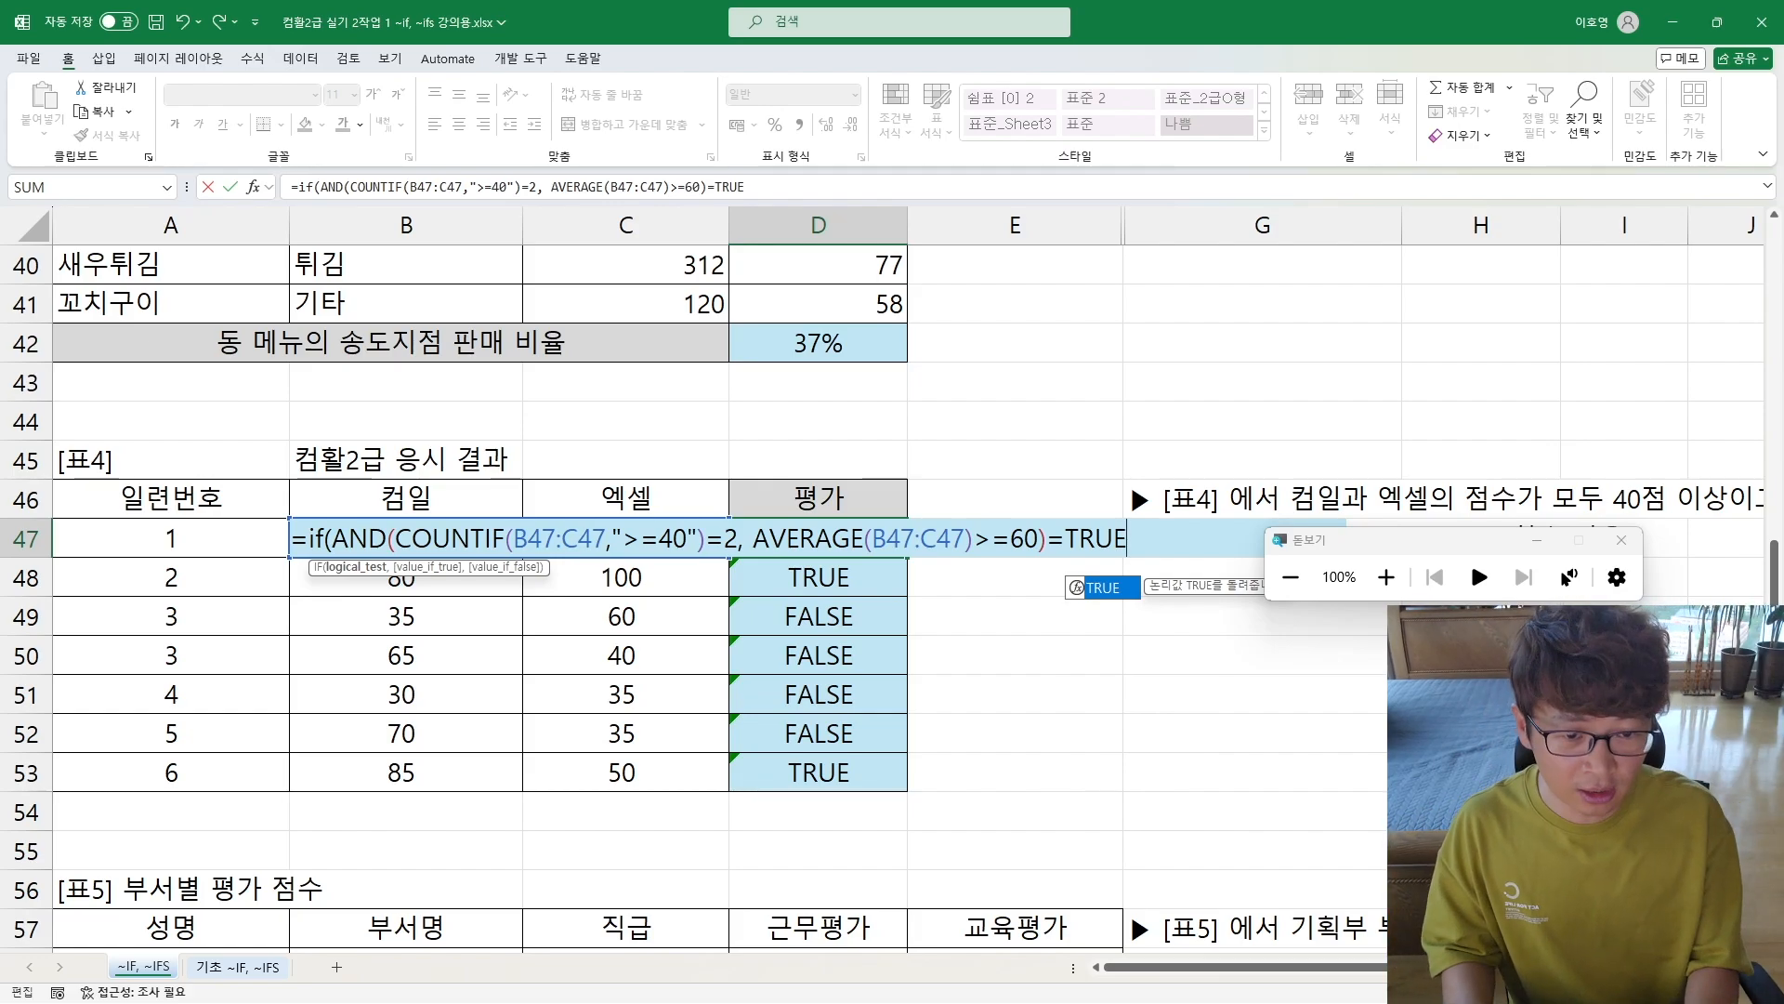
key("BackSpace")
key("BackSpace")
key("BackSpace")
key("BackSpace")
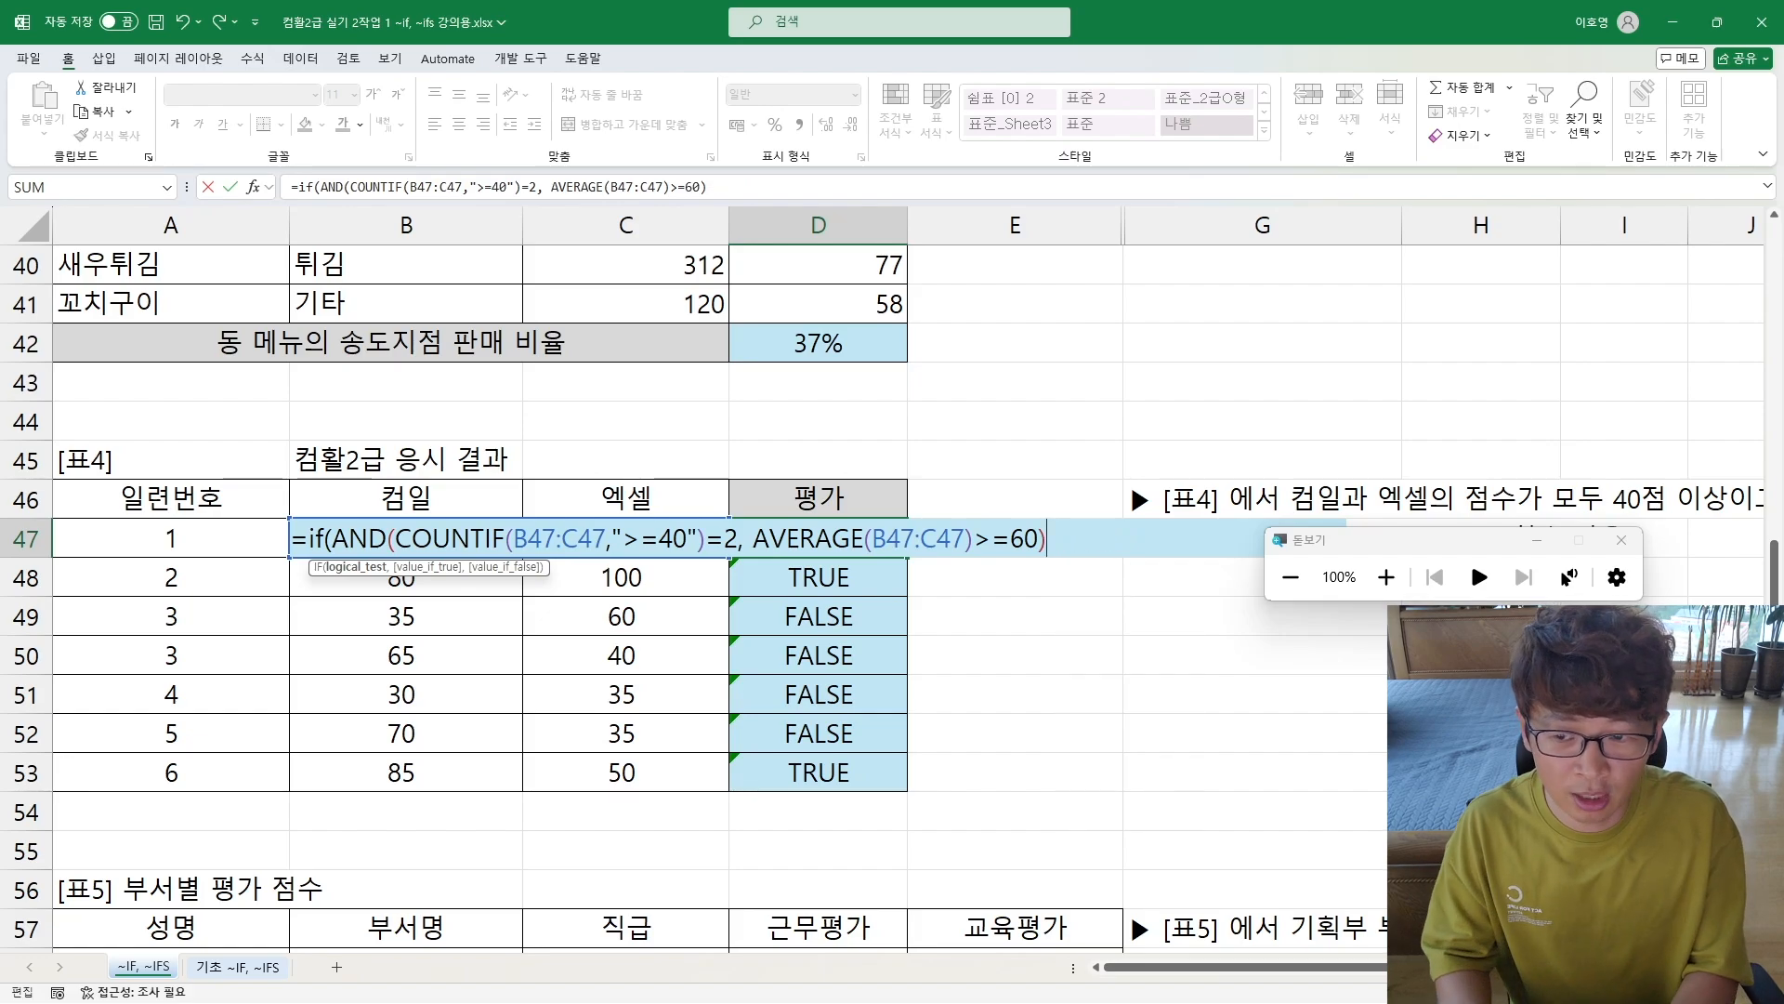
Step: Complete the IF in D47 with "합격" as the true result and "불합격" as the false result
type(",")
type(" \"합격")
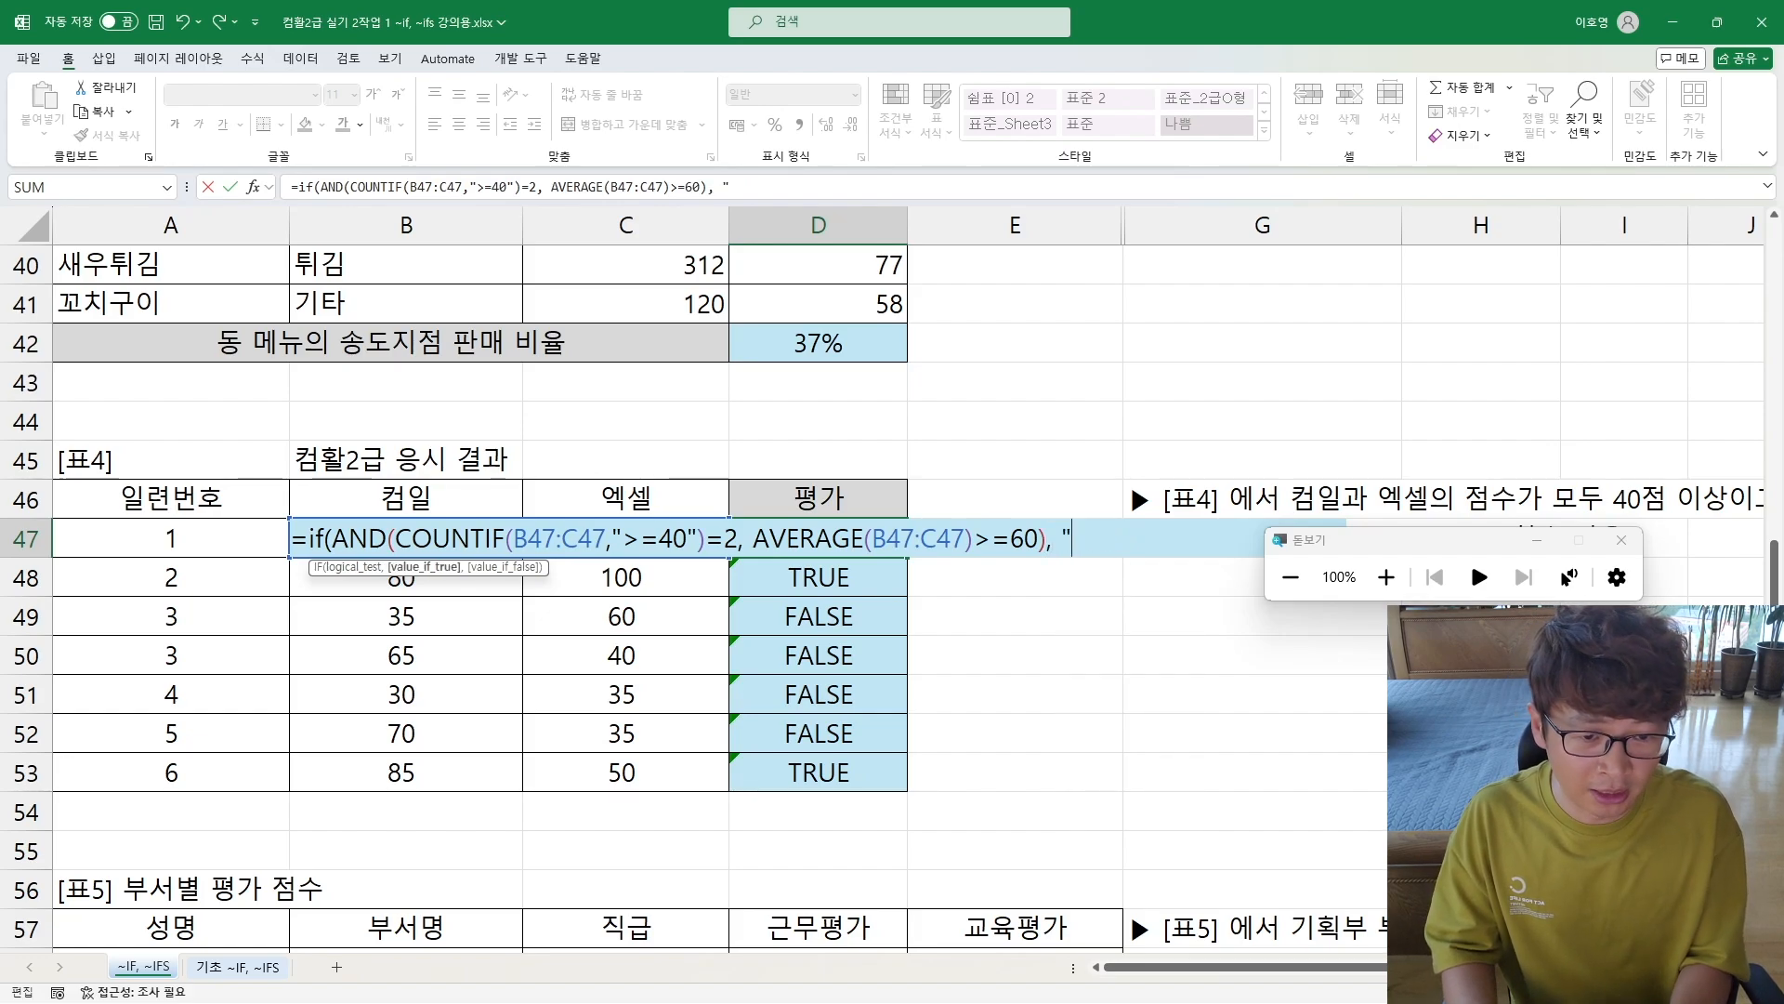
type("\", \"불")
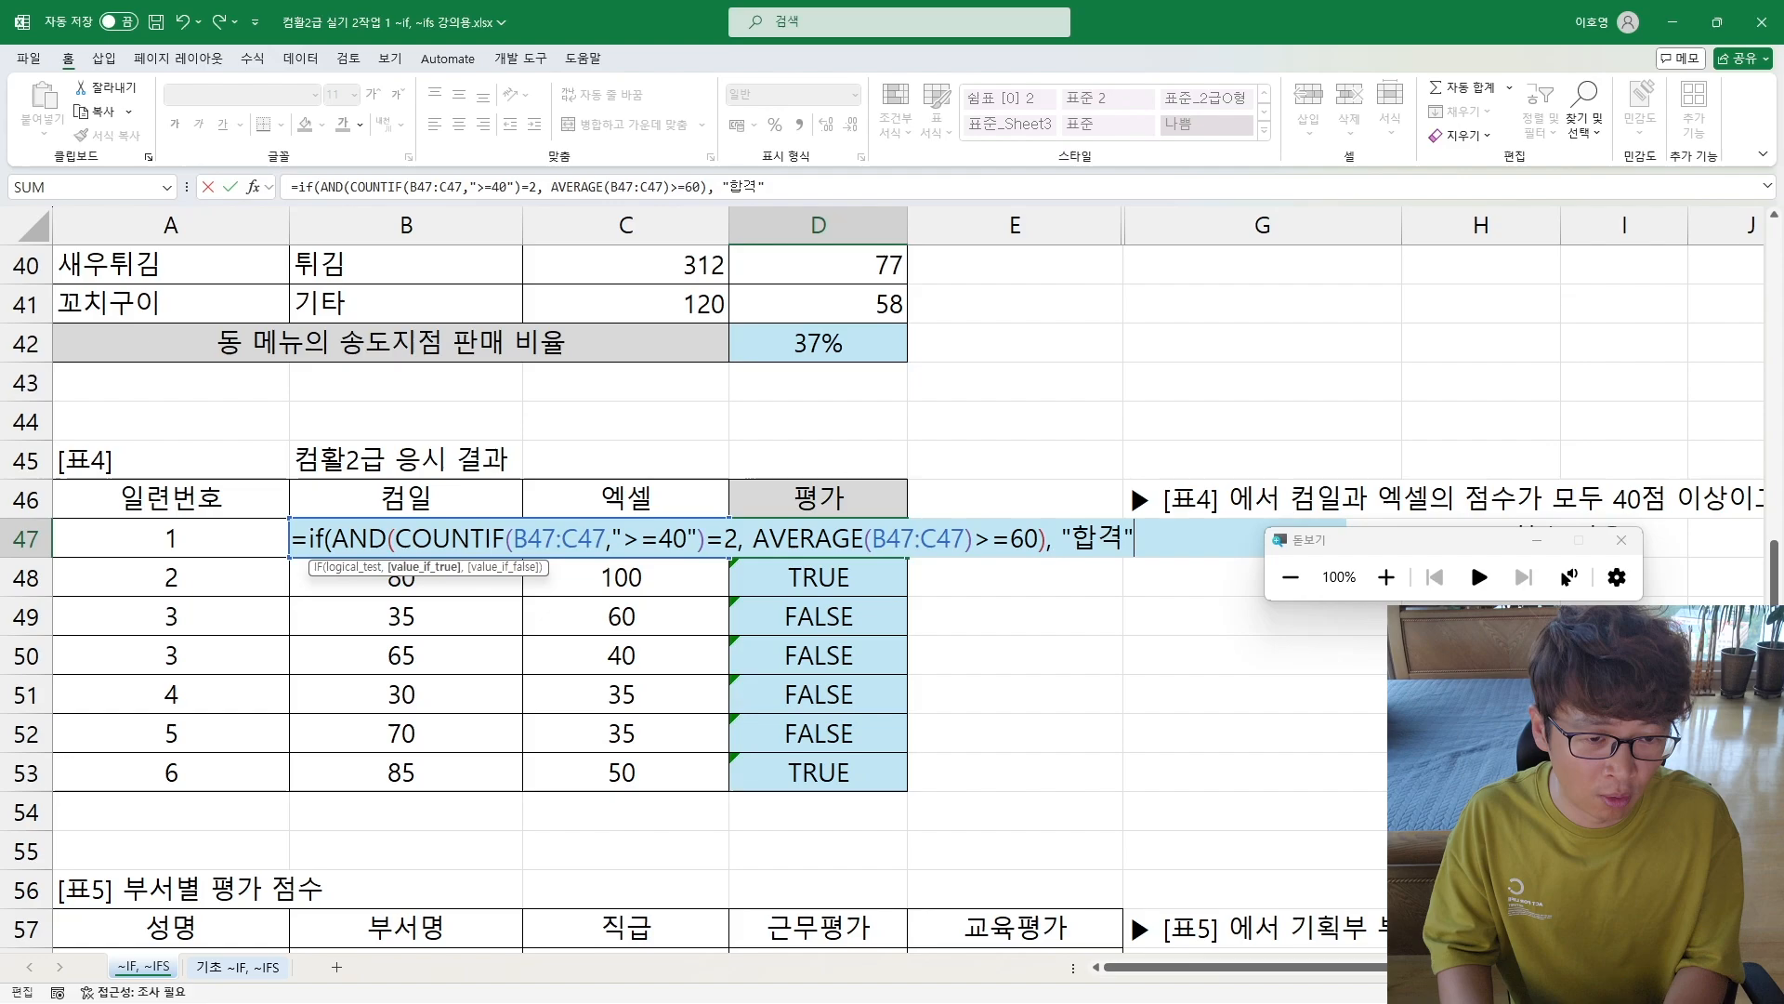
type("합격\")")
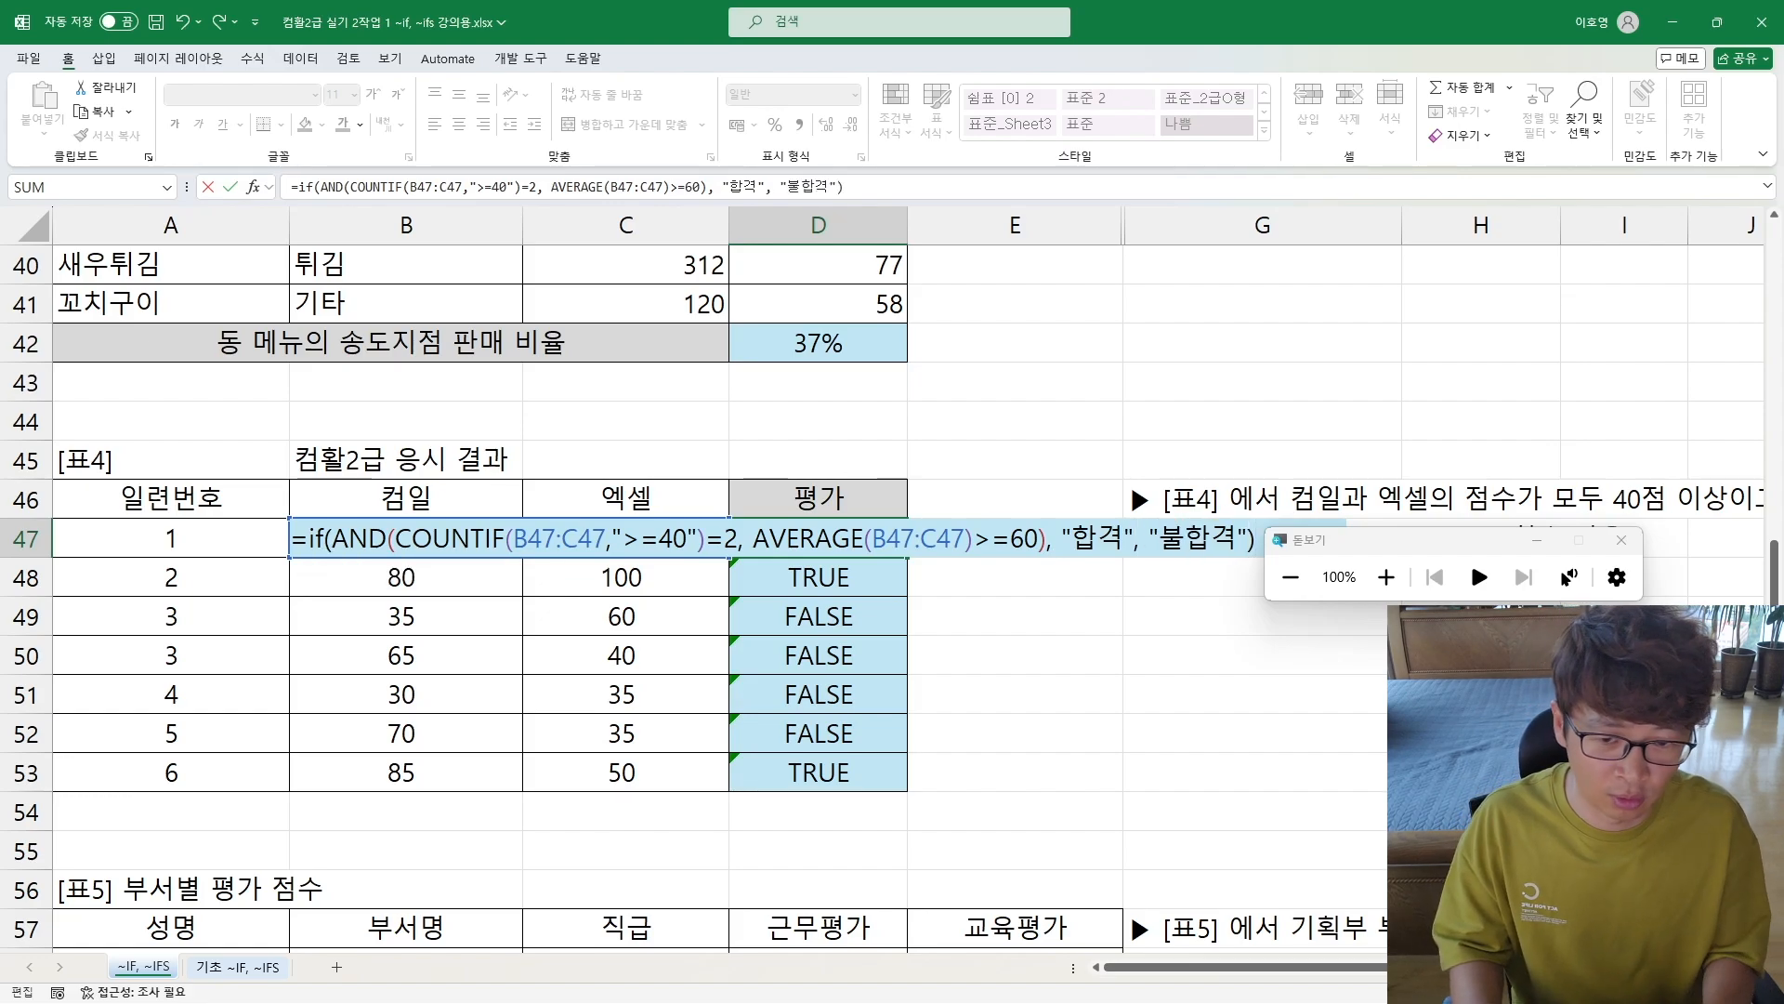
Step: Commit the IF formula in D47, fill it down through D53, and close the screen magnifier
key("ctrl+Return")
key("shift+Down")
key("shift+Down")
key("shift+Down")
key("shift+Down")
key("shift+Down")
key("shift+Down")
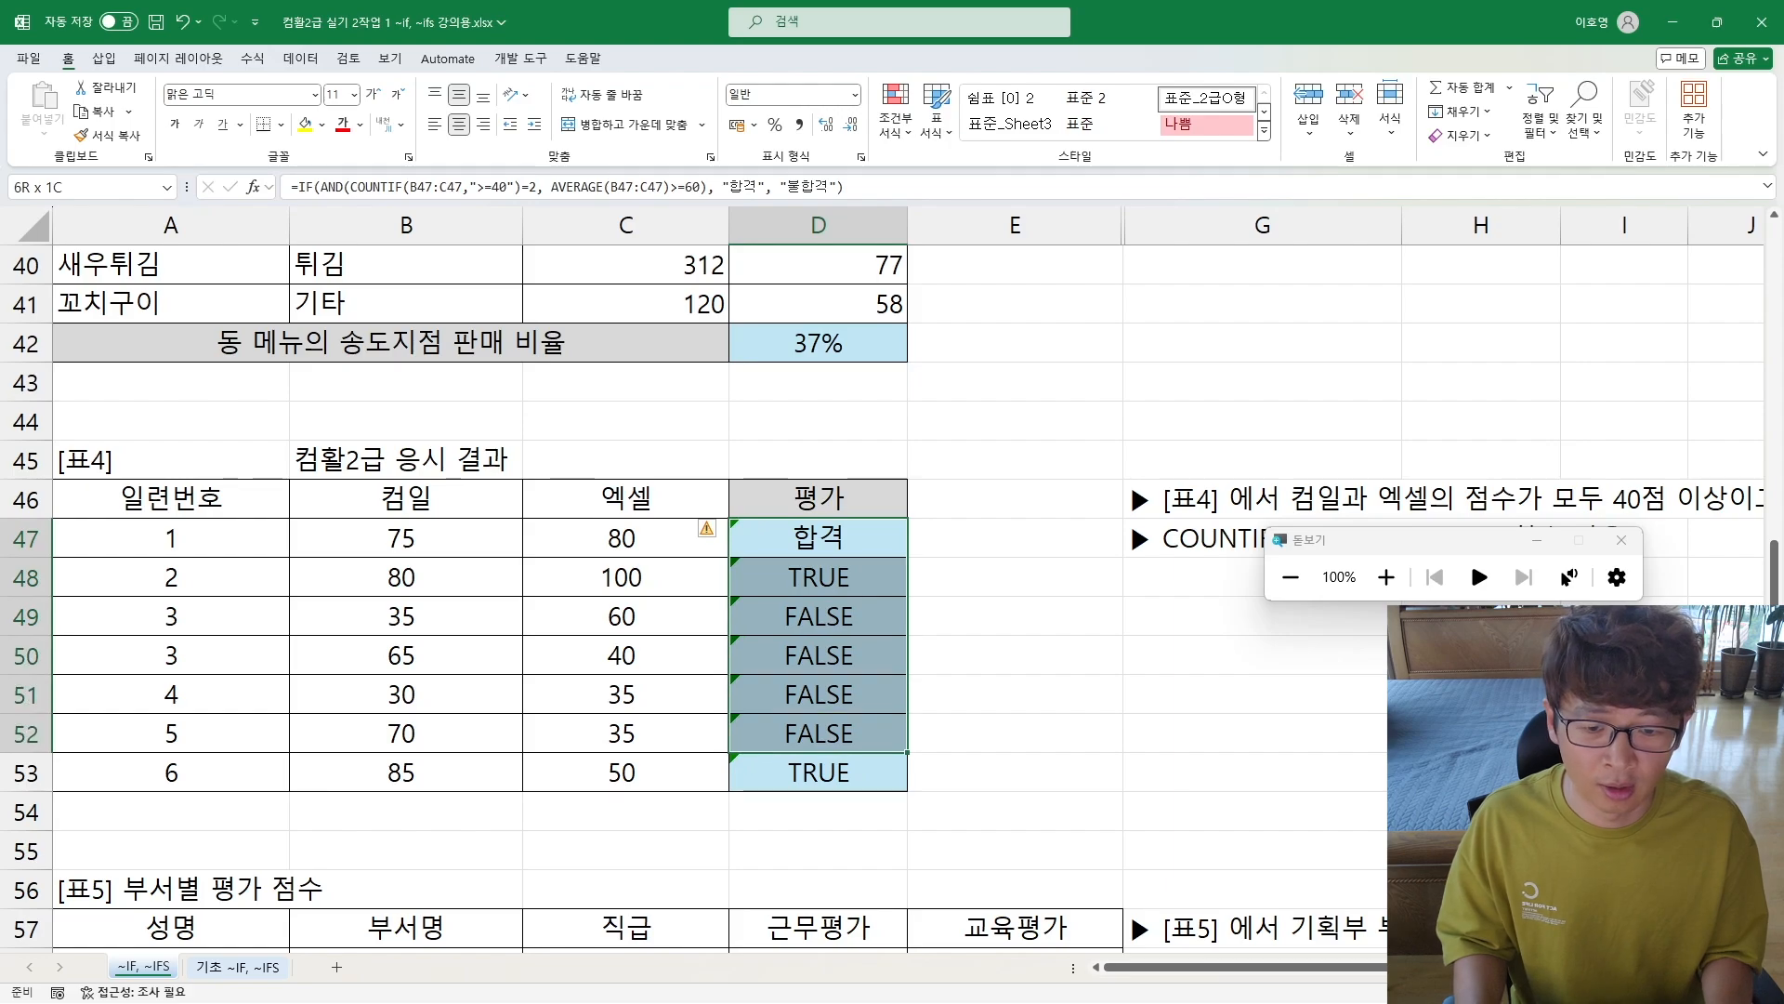
key("ctrl+d")
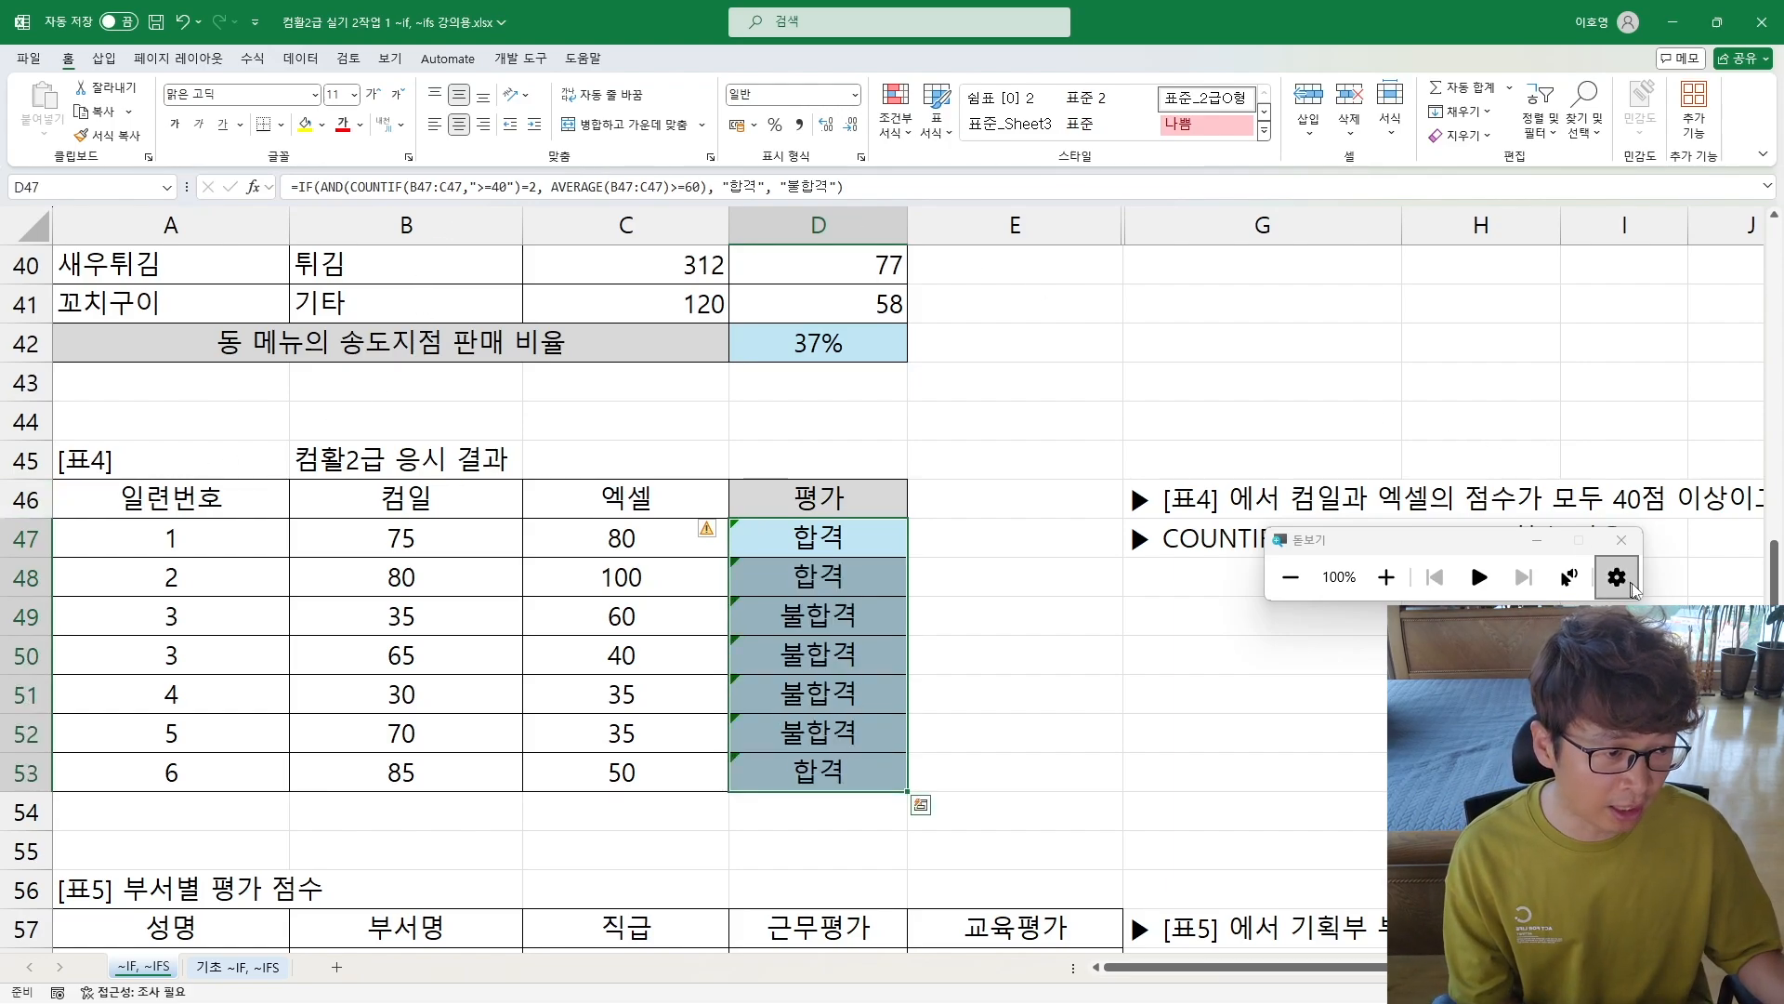
left_click(1622, 540)
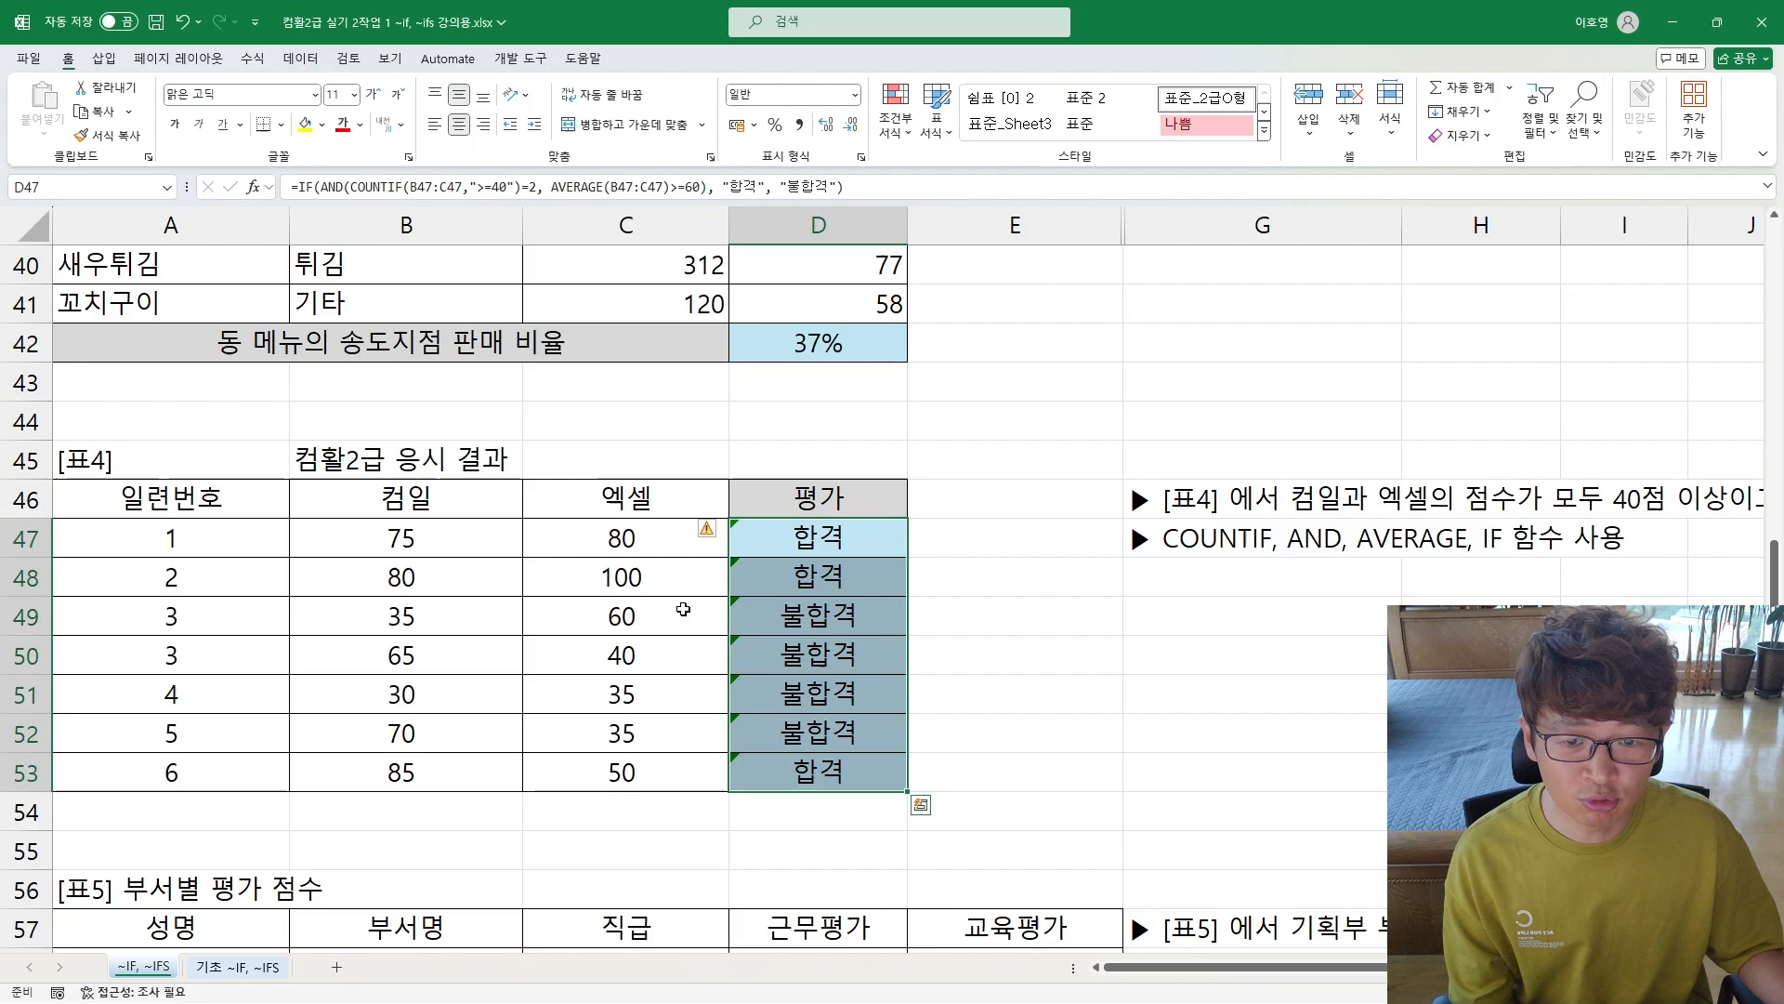
left_click(1128, 621)
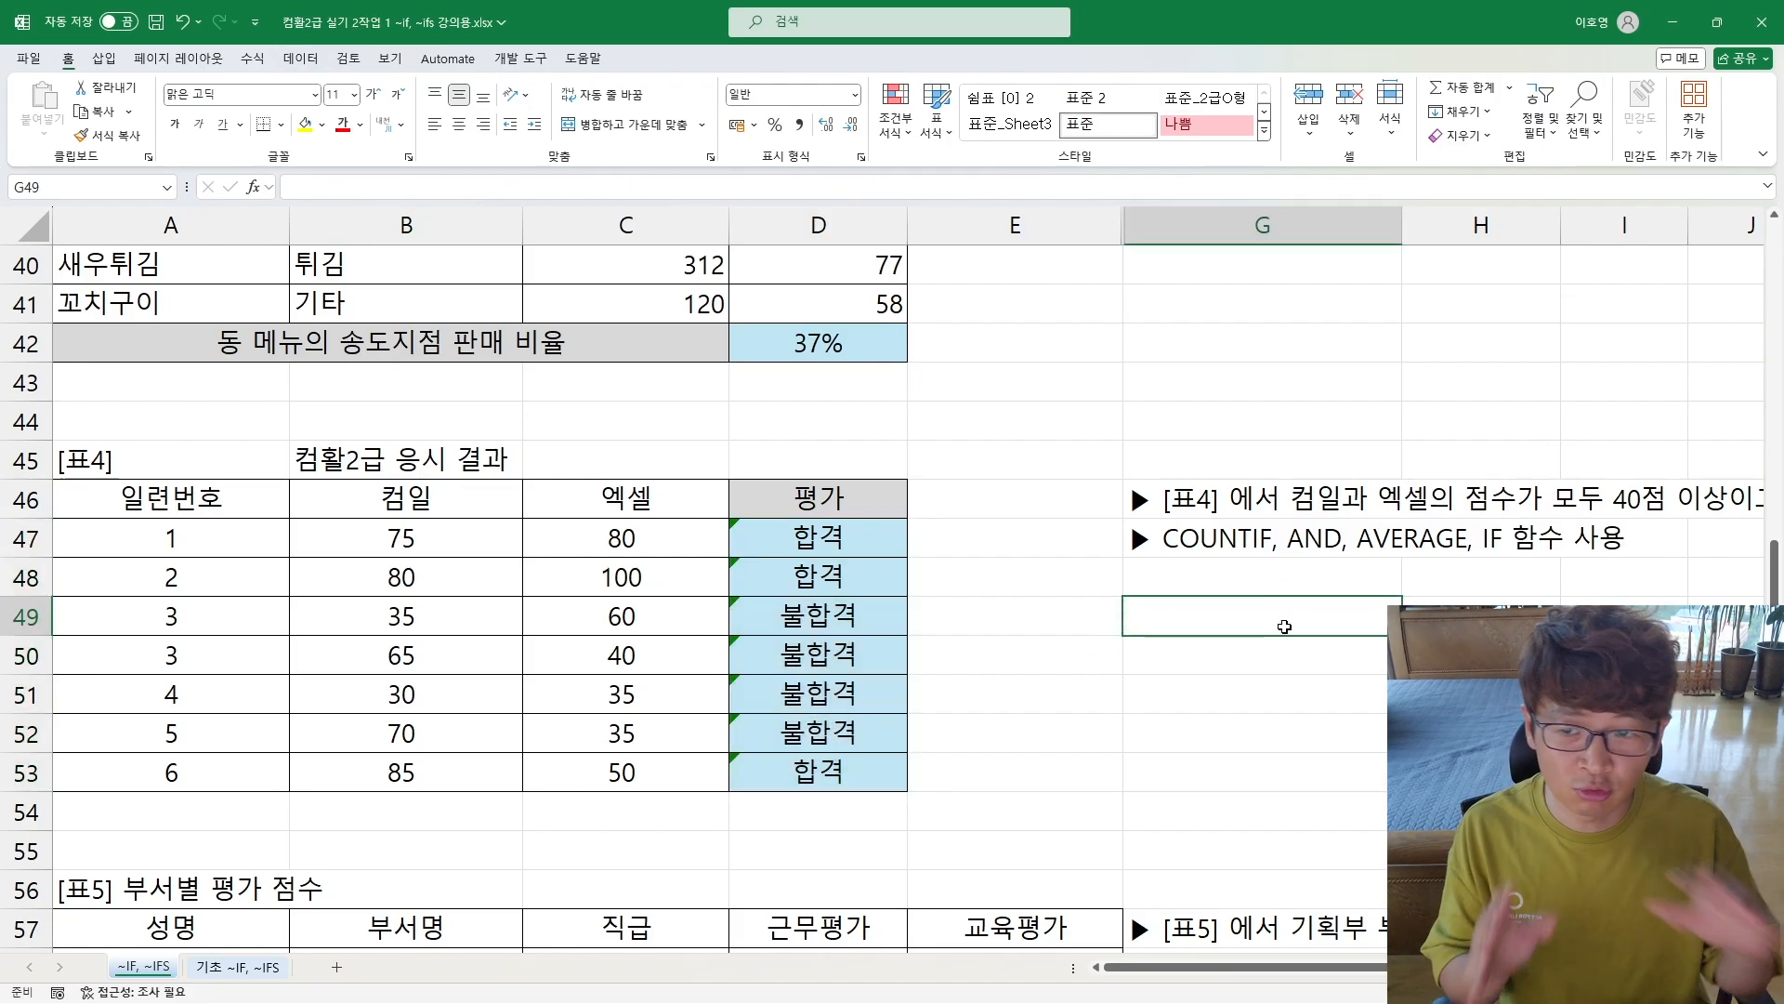
Step: Compare the vertical data ranges in [표1] to [표3] with the horizontal range B47:C47 evaluated in [표4]
scroll(1284, 627, "up", 3)
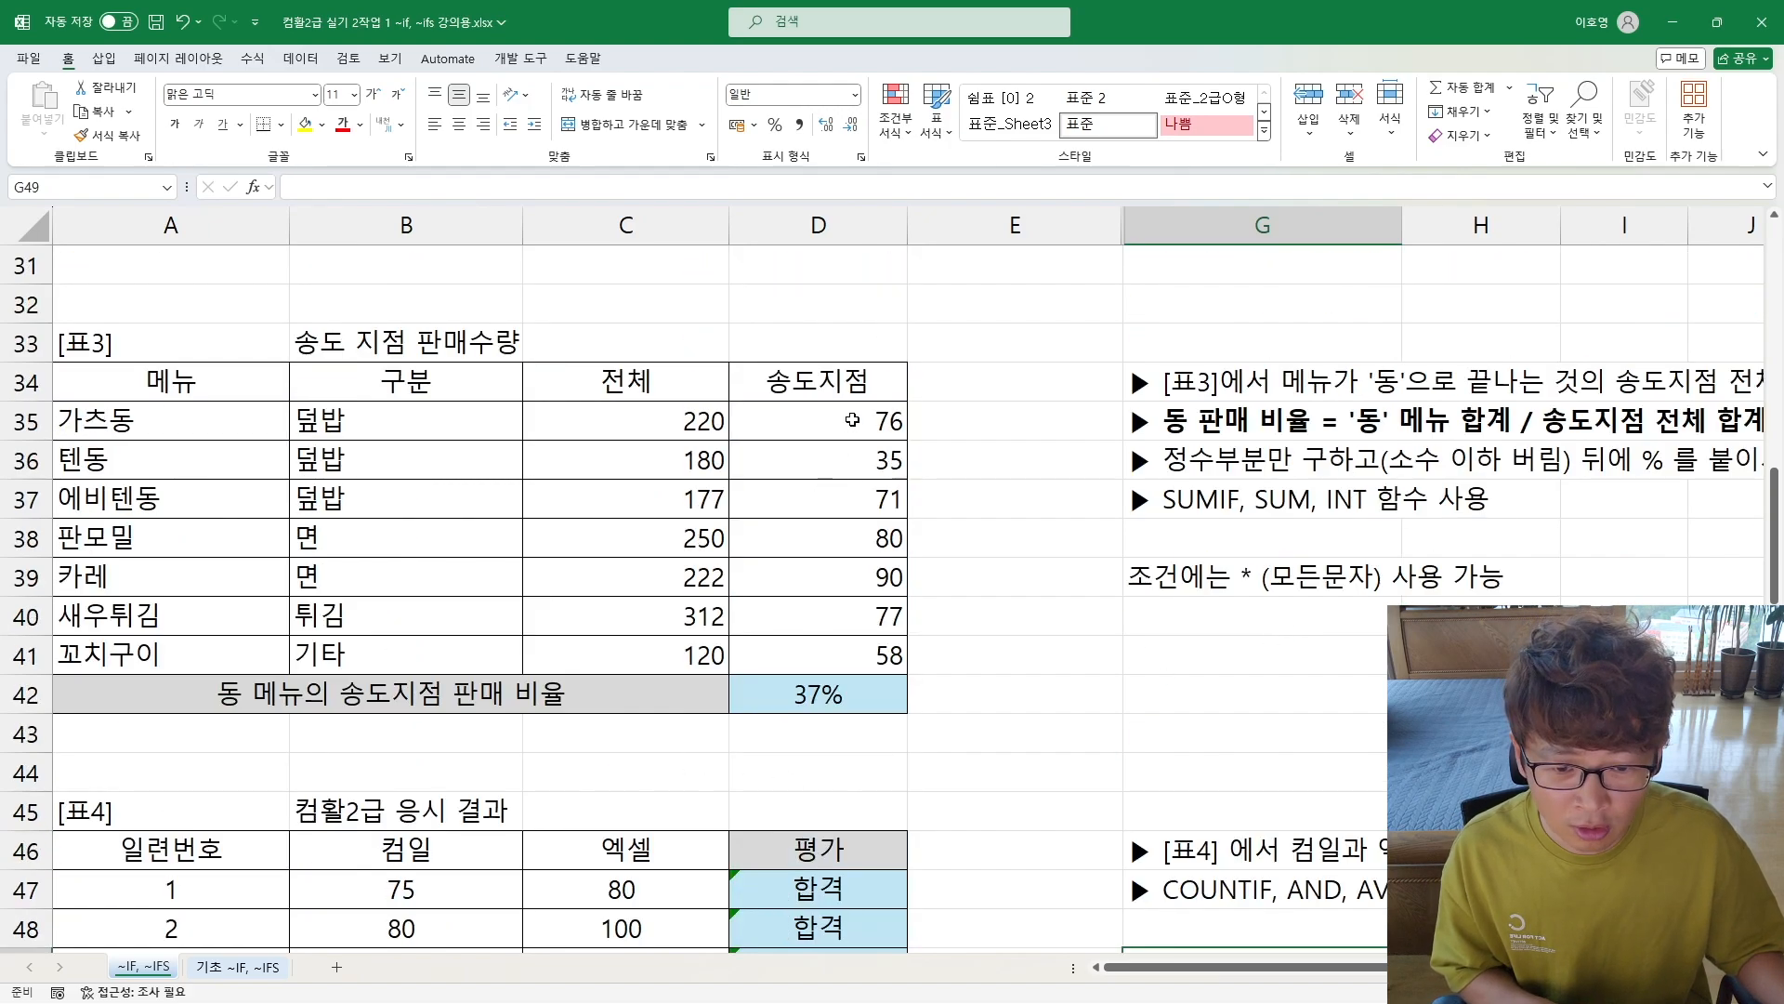
left_click_drag(846, 426, 841, 655)
scroll(844, 460, "up", 5)
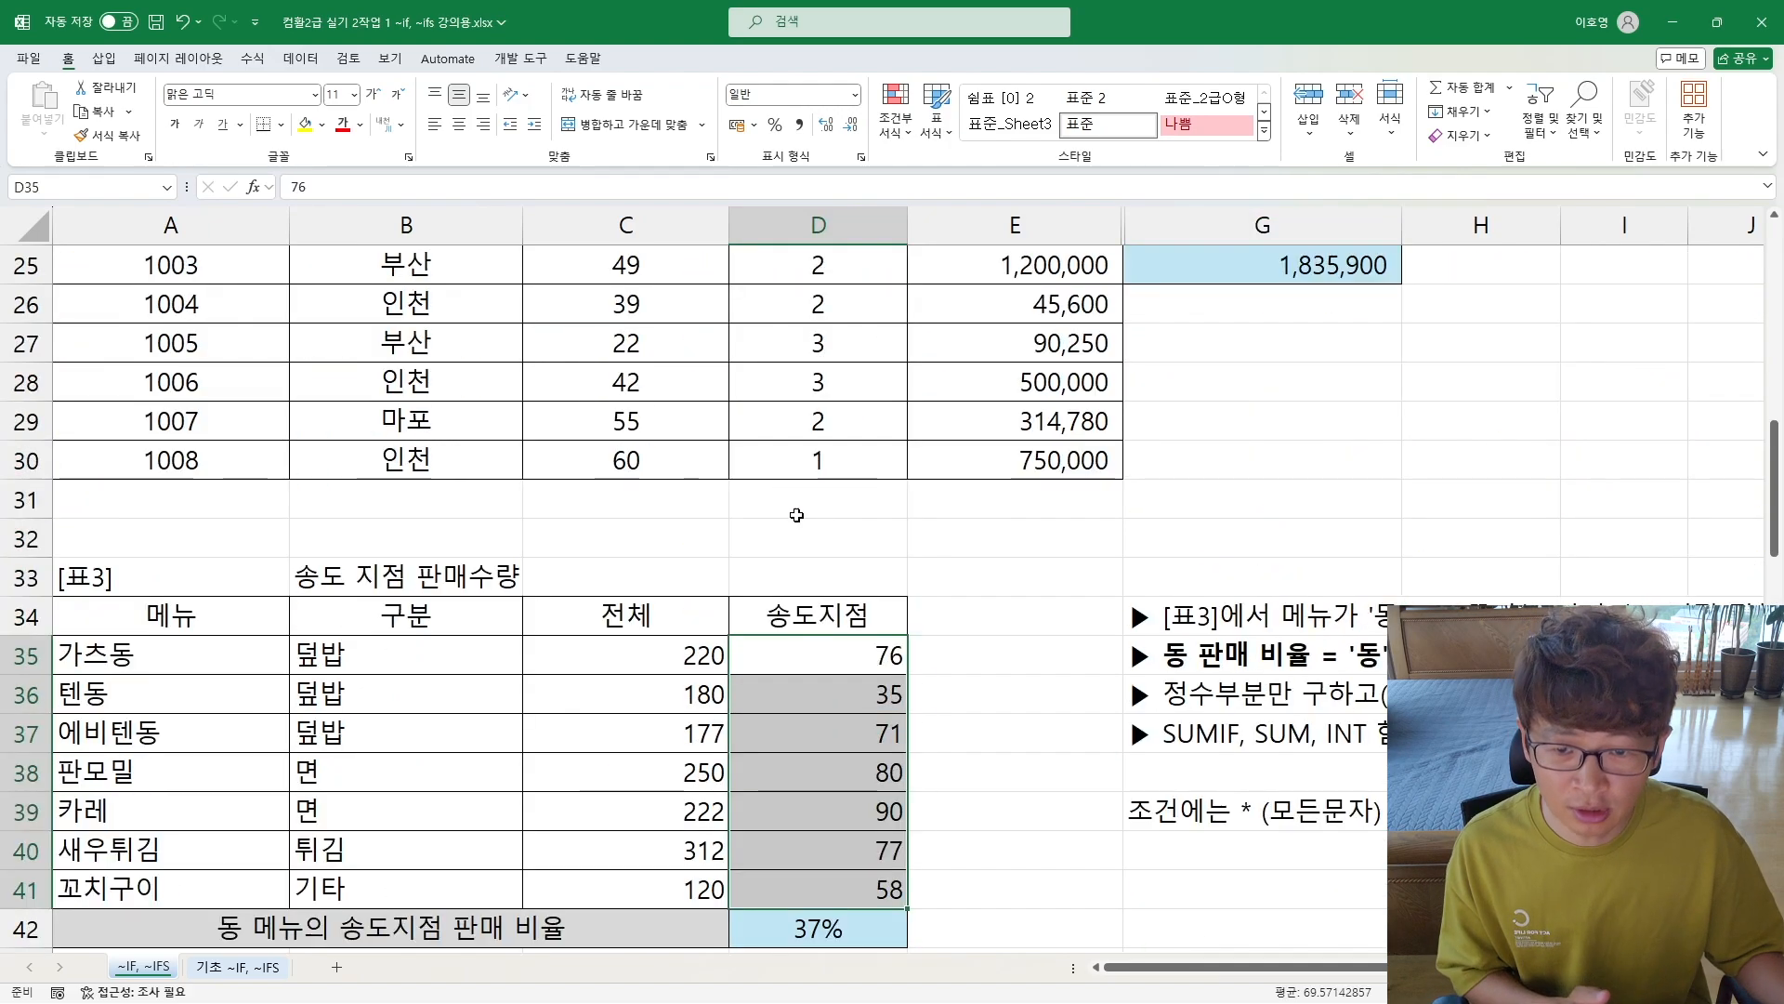
left_click_drag(620, 542, 624, 811)
scroll(585, 510, "up", 4)
left_click_drag(624, 460, 628, 808)
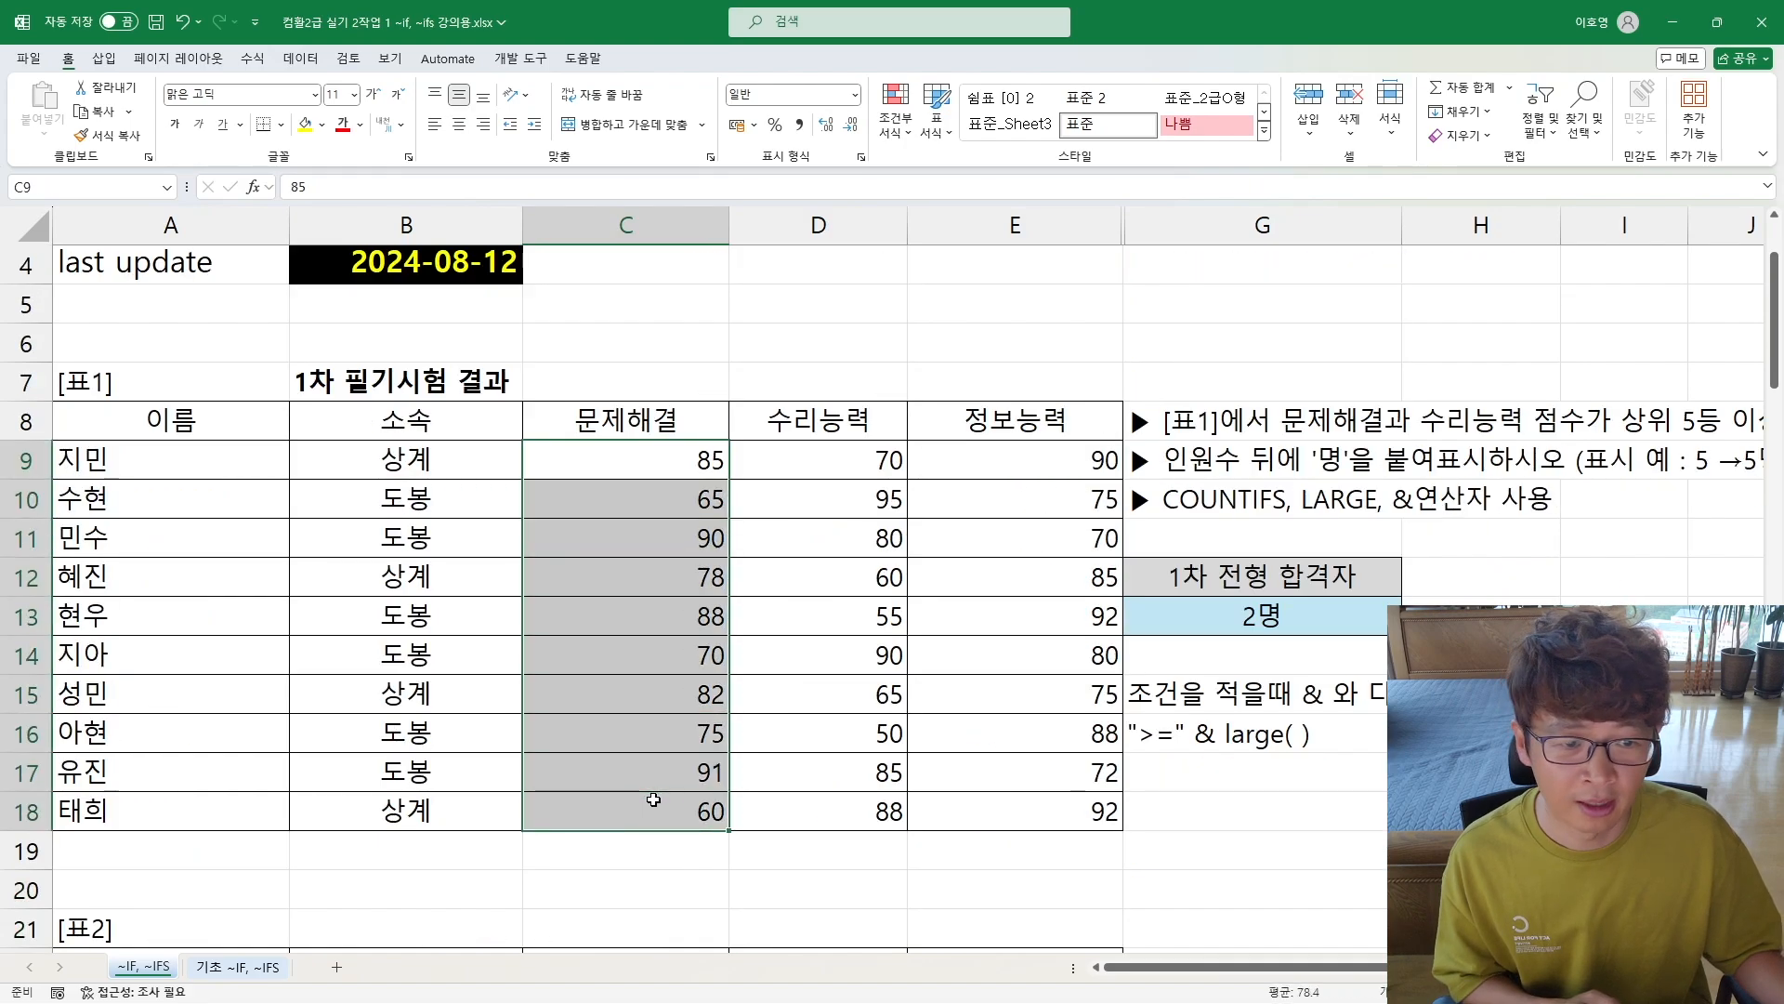
scroll(437, 512, "down", 13)
left_click_drag(409, 430, 571, 435)
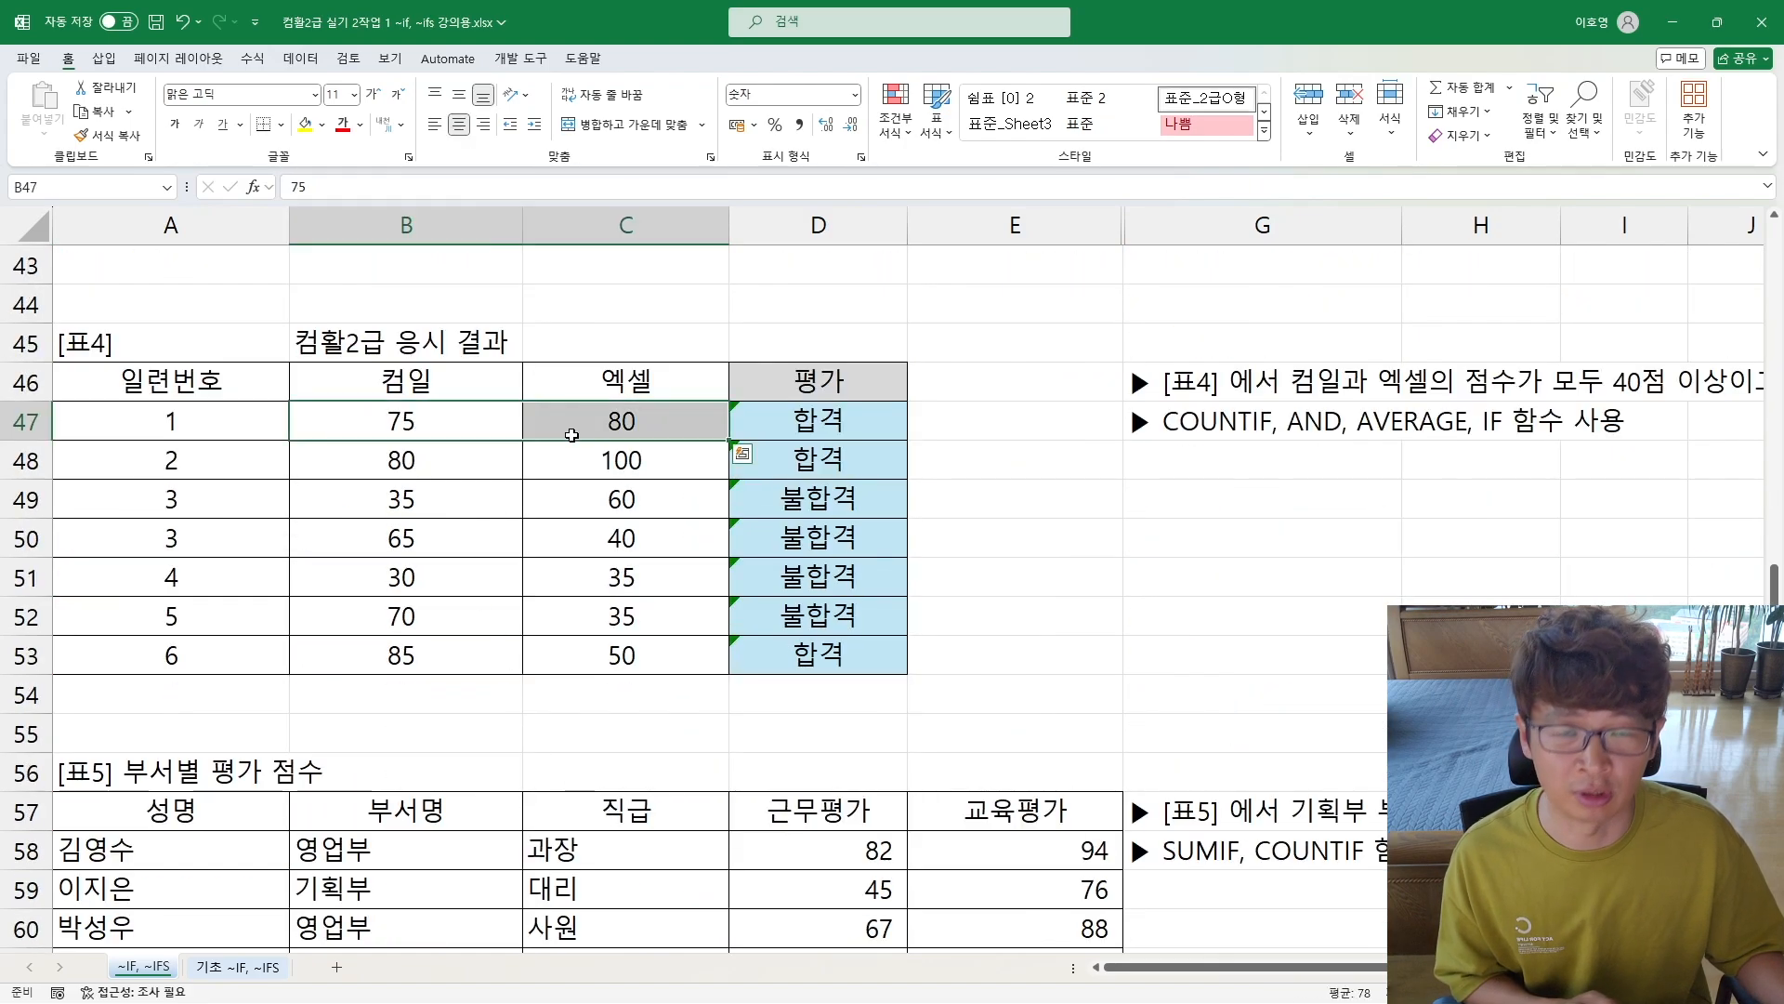
left_click(774, 620)
scroll(821, 681, "down", 4)
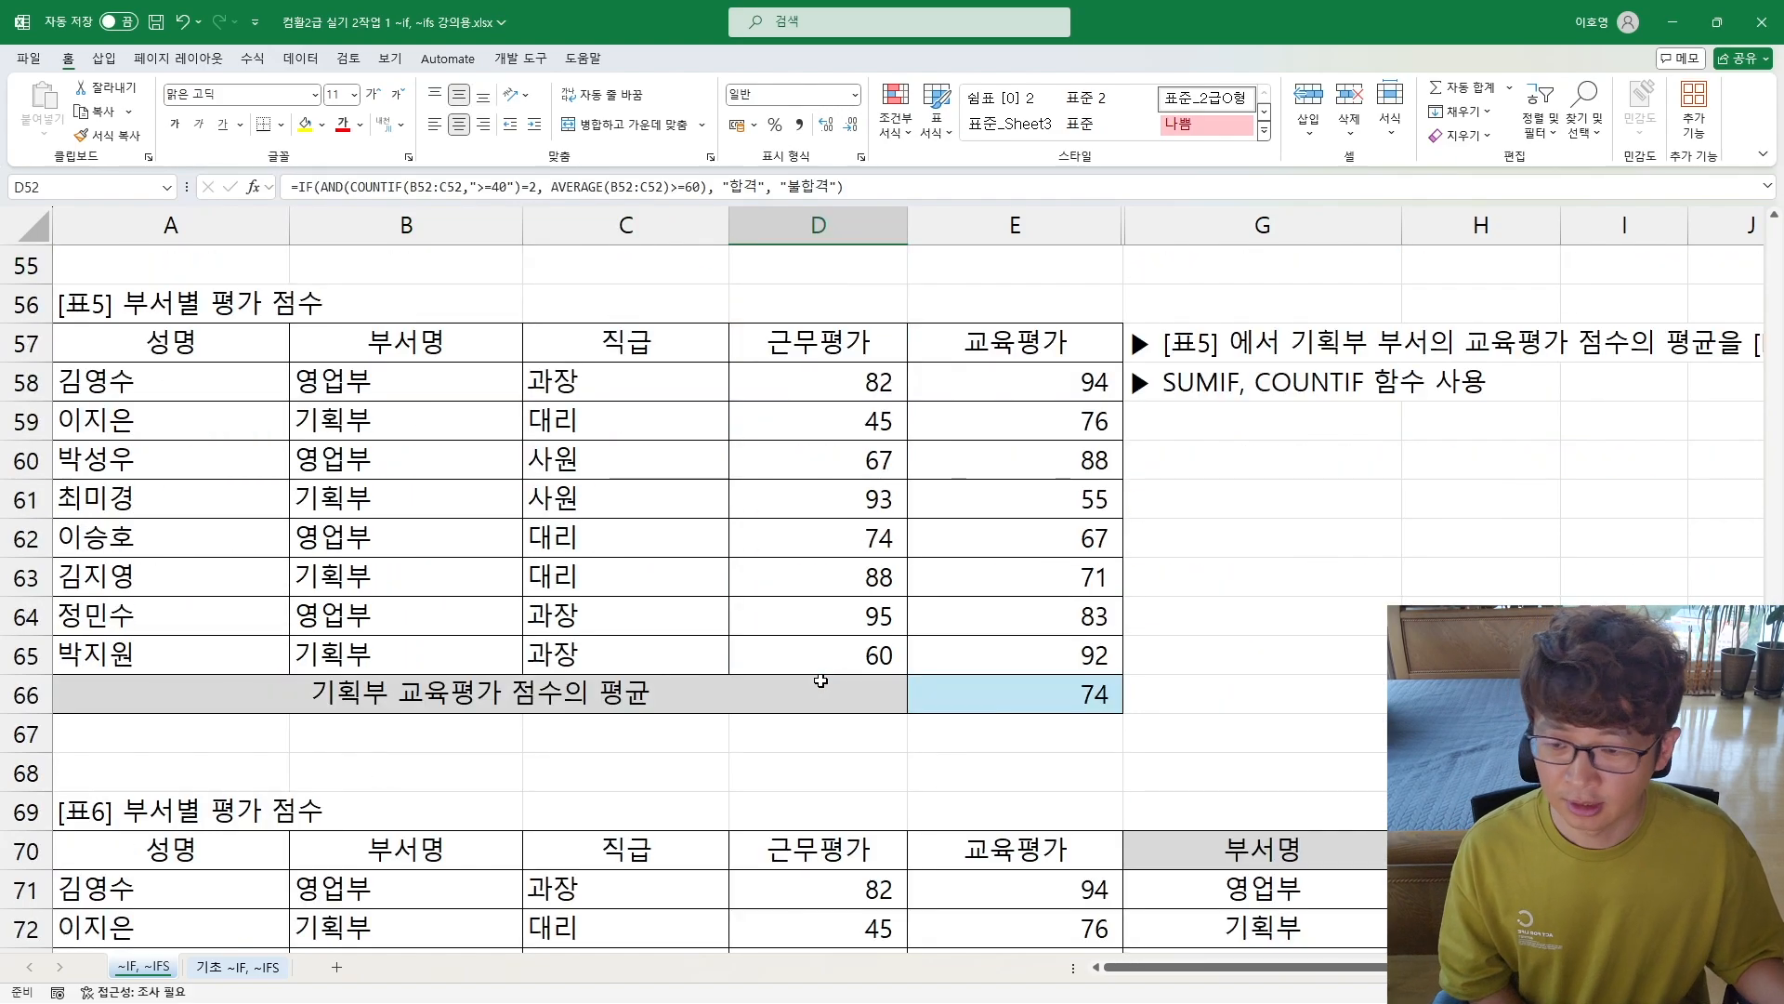
Step: Clear the existing result from the 기획부 average cell E66 in [표5]
left_click(1089, 697)
key("Delete")
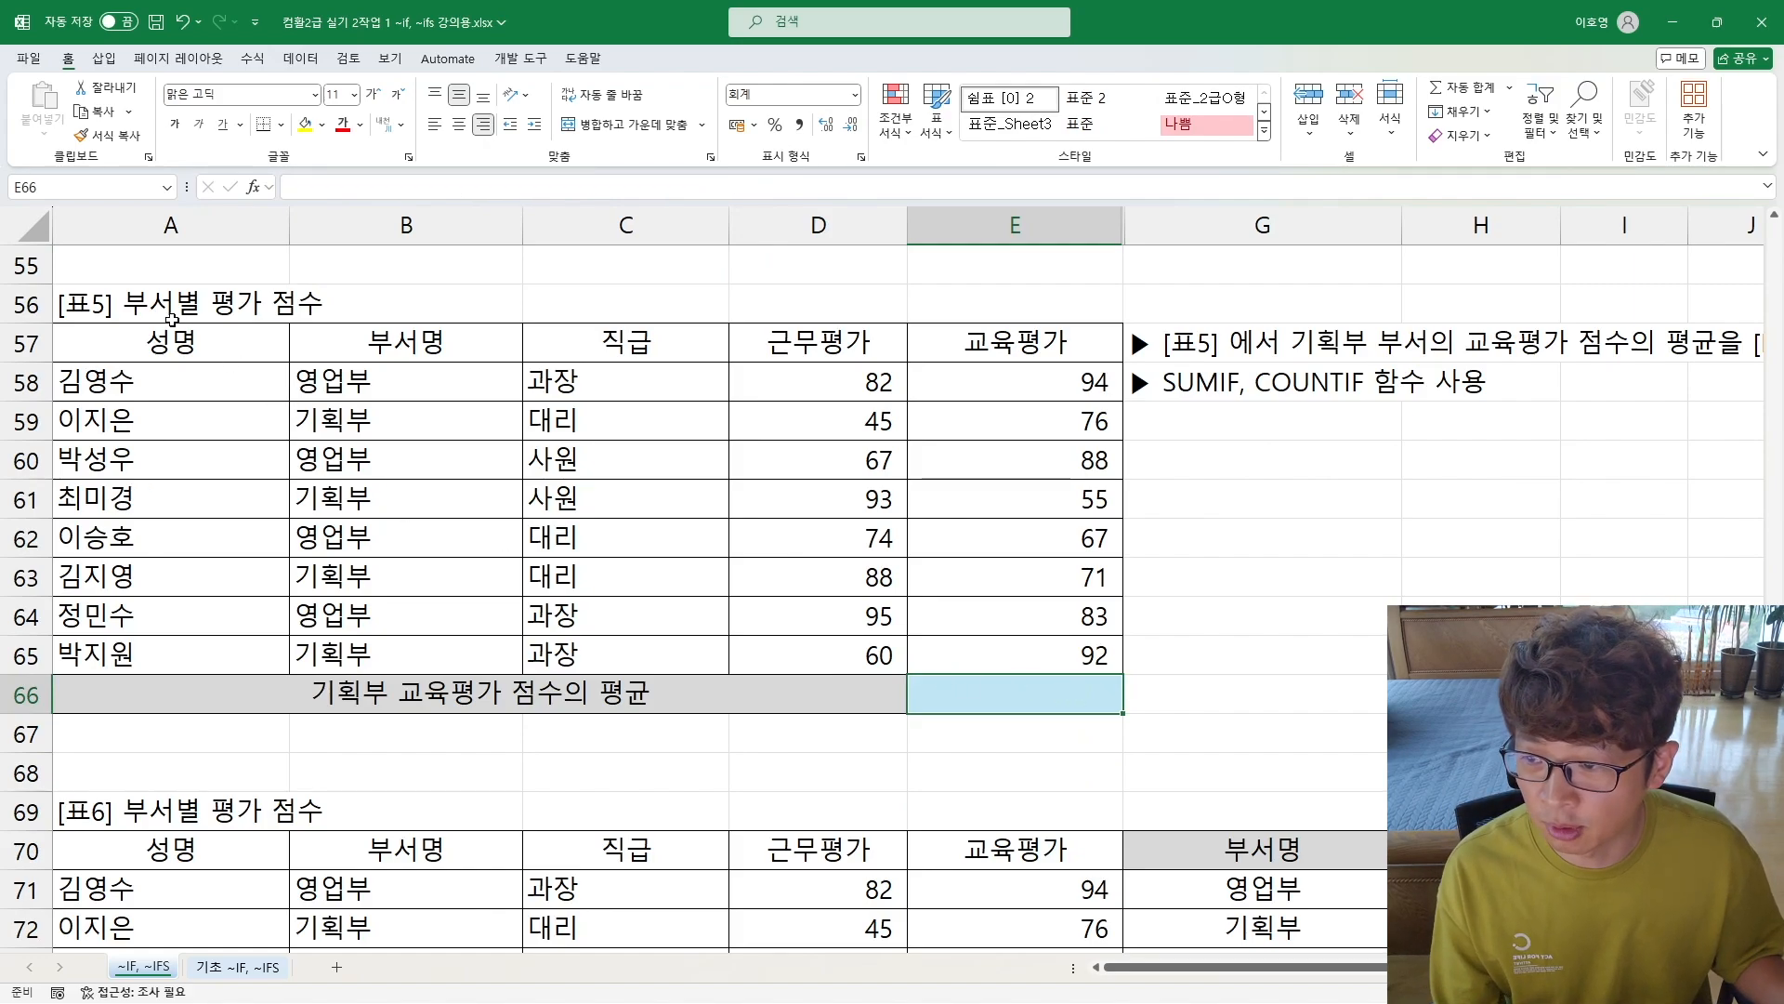
Step: Review the [표5] instructions and required functions against the 부서명 range B58:B65 and 교육평가 range E58:E65
left_click(1217, 358)
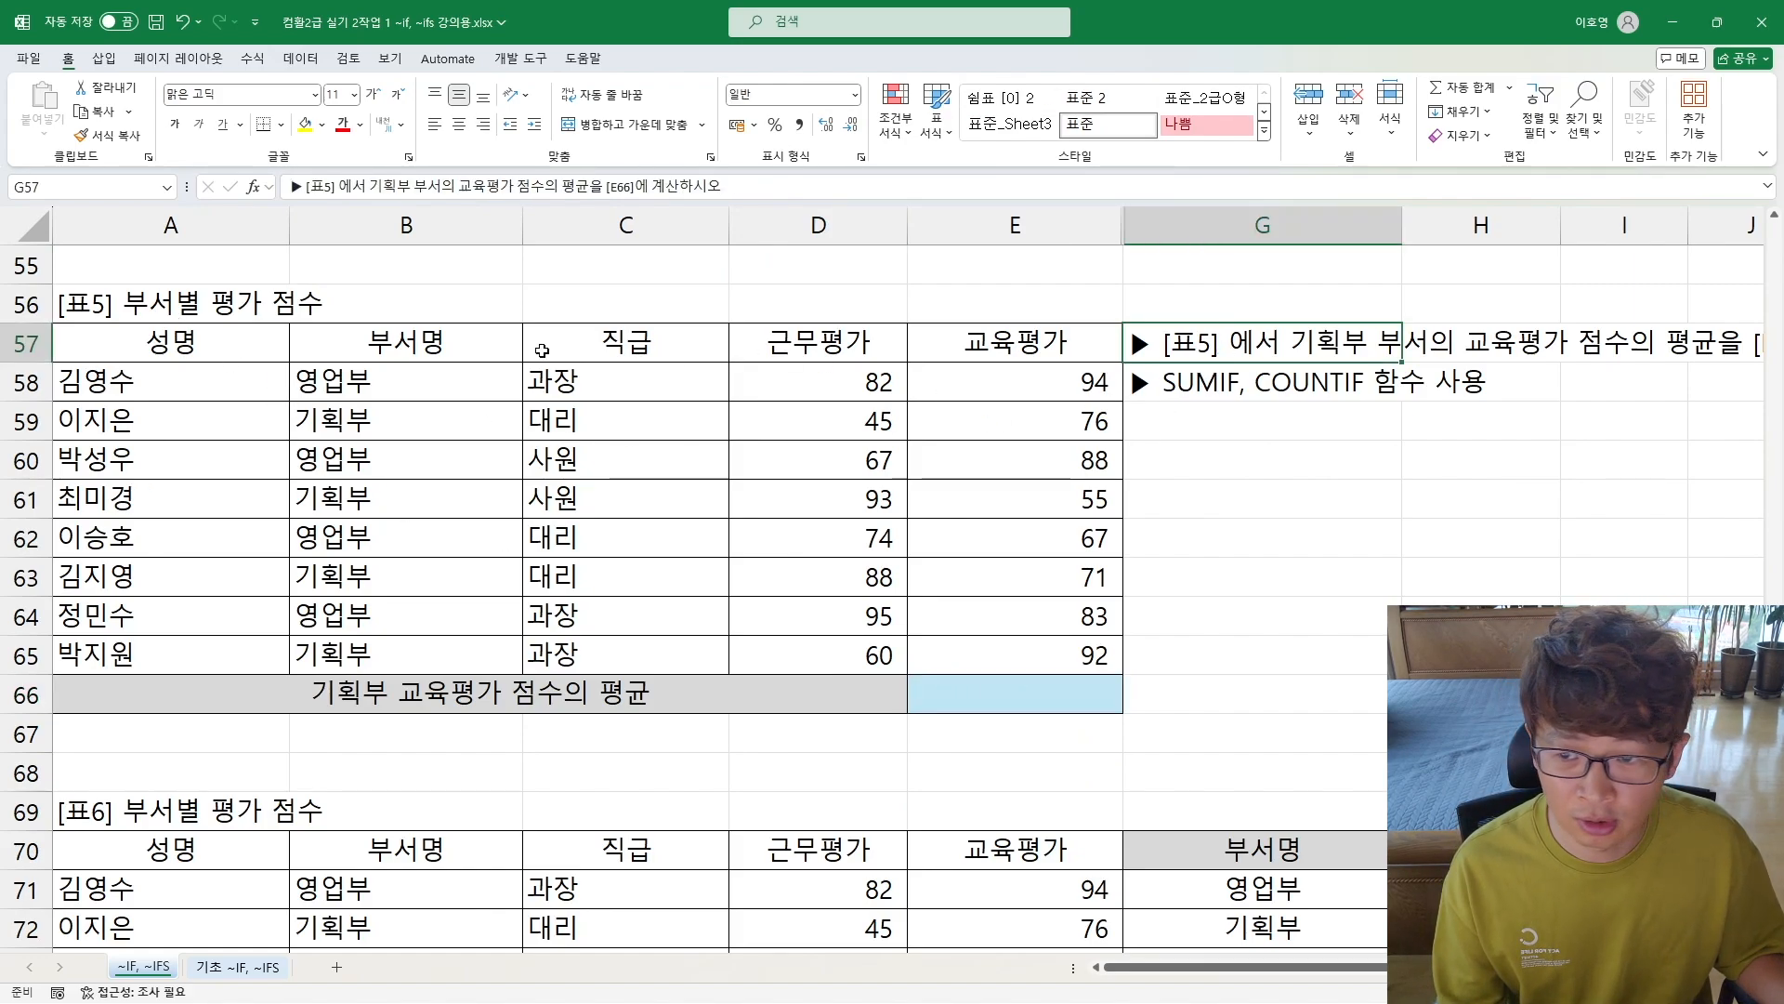
left_click_drag(362, 381, 382, 651)
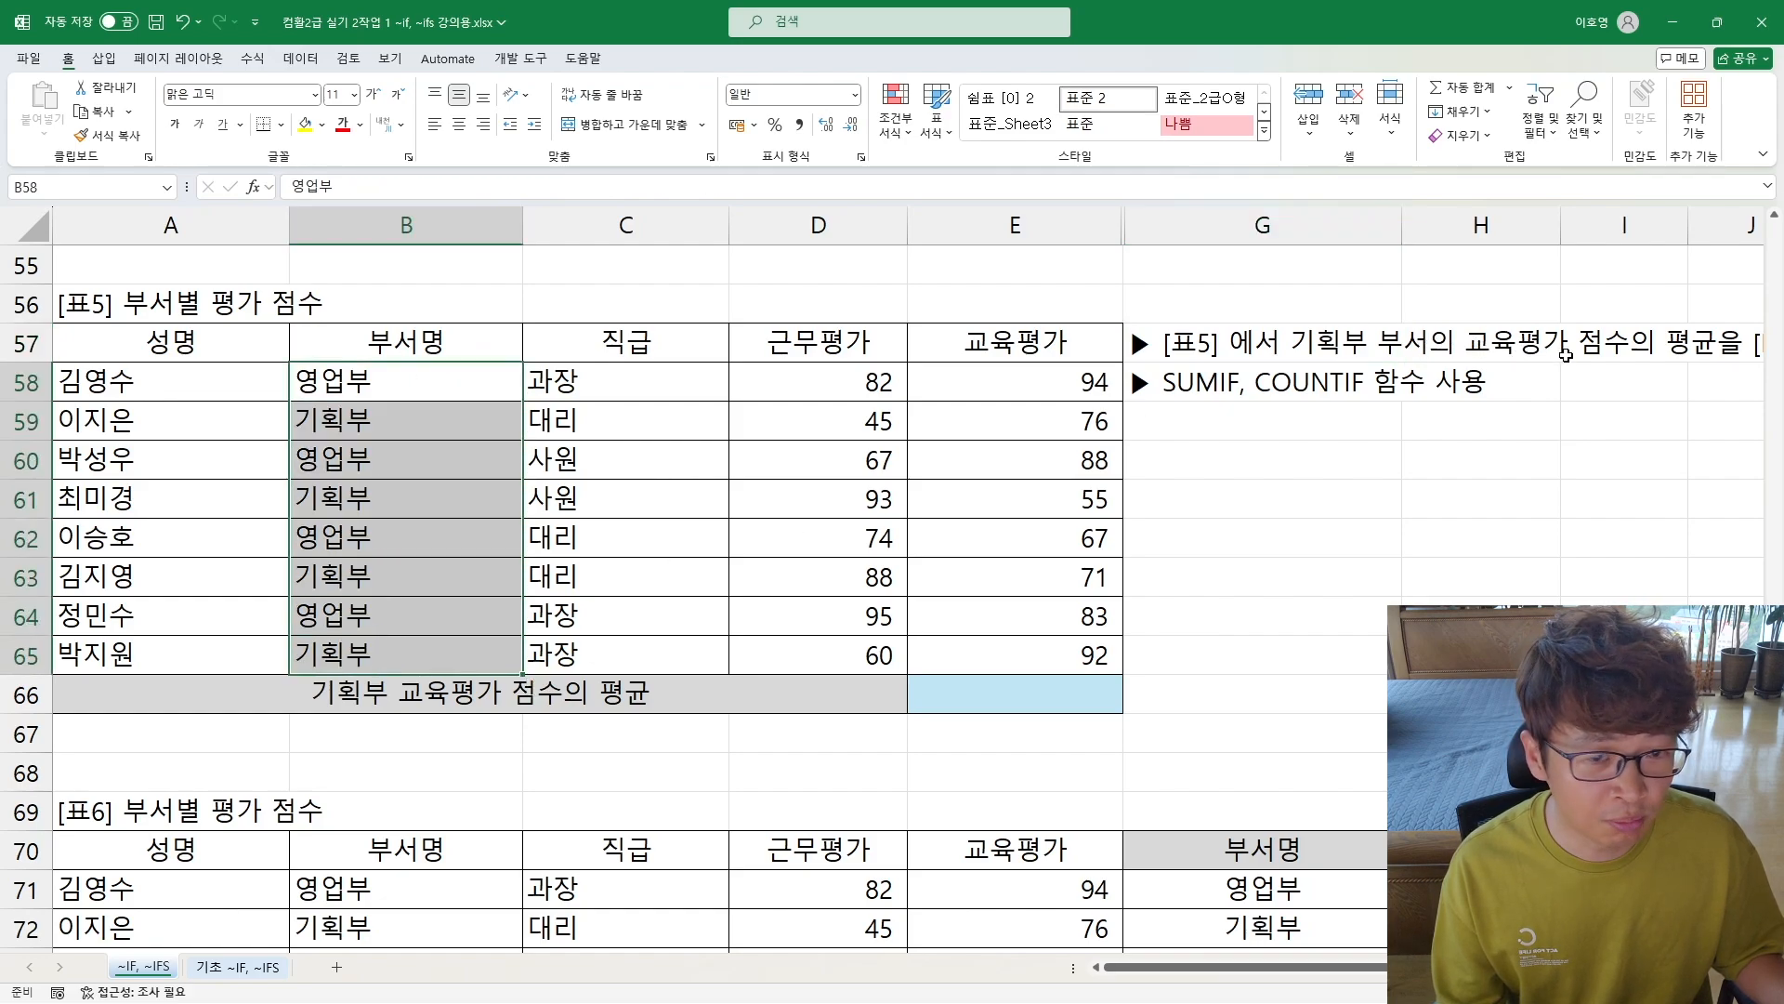
left_click_drag(1040, 382, 1012, 657)
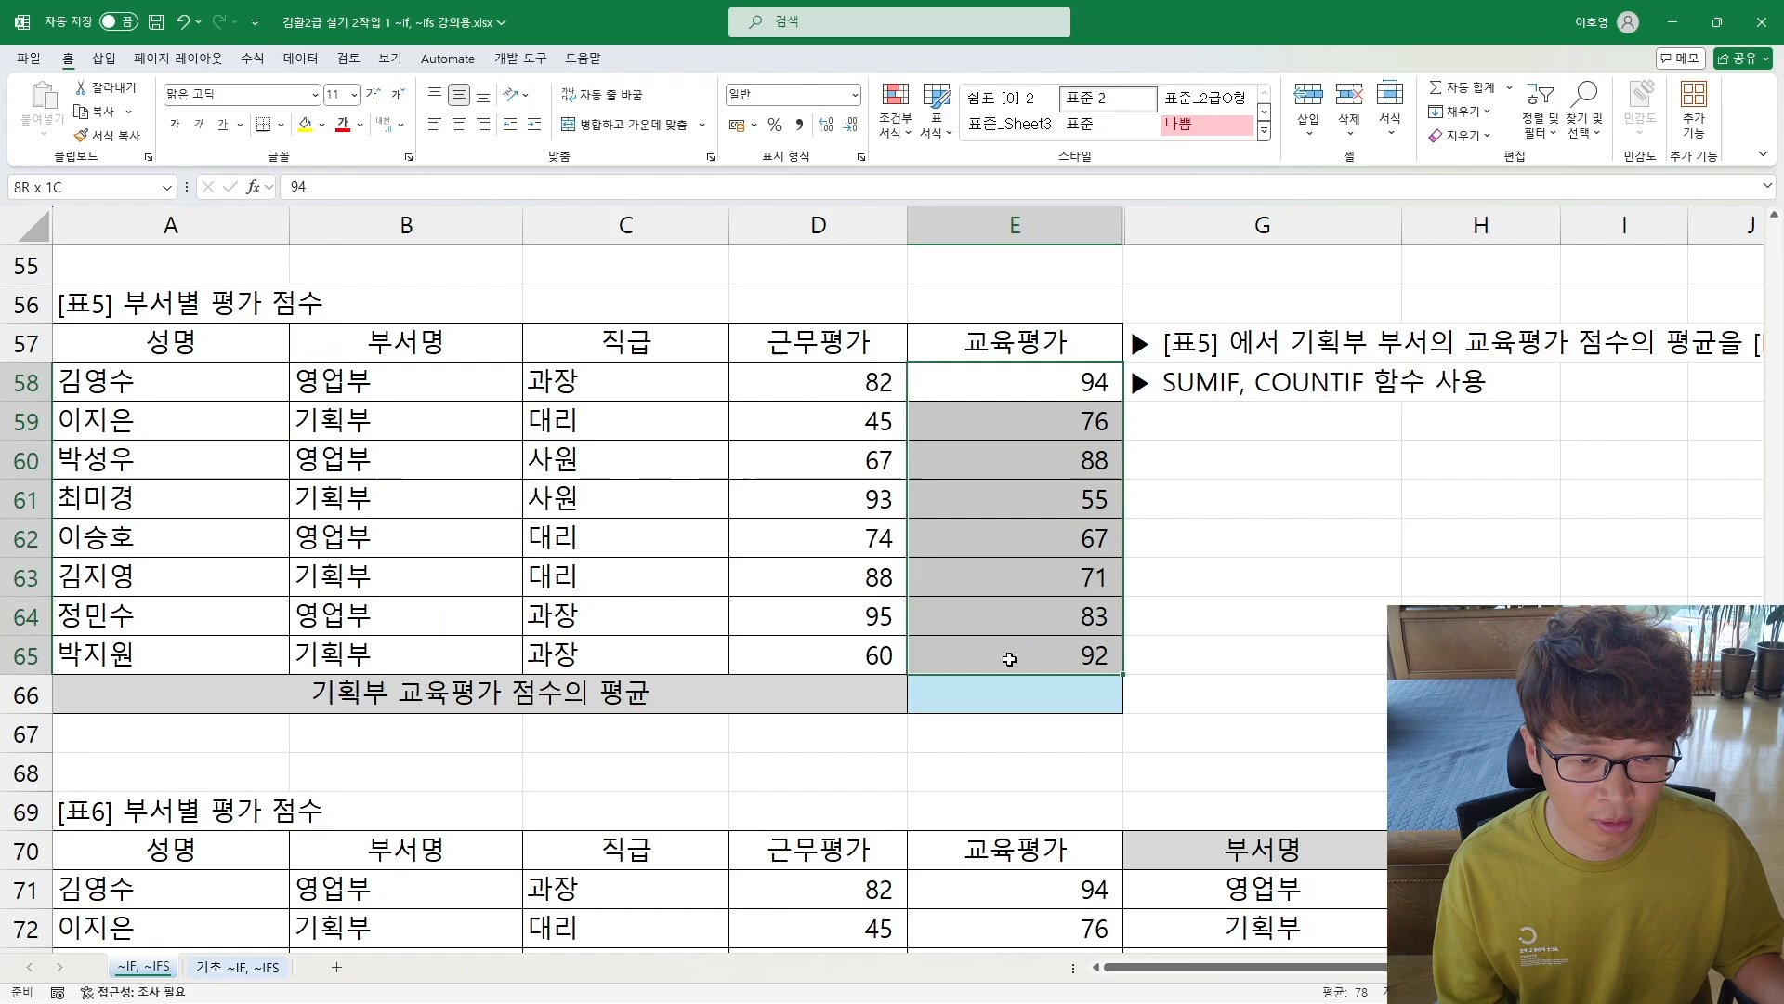
left_click(1678, 360)
scroll(1652, 386, "right", 1)
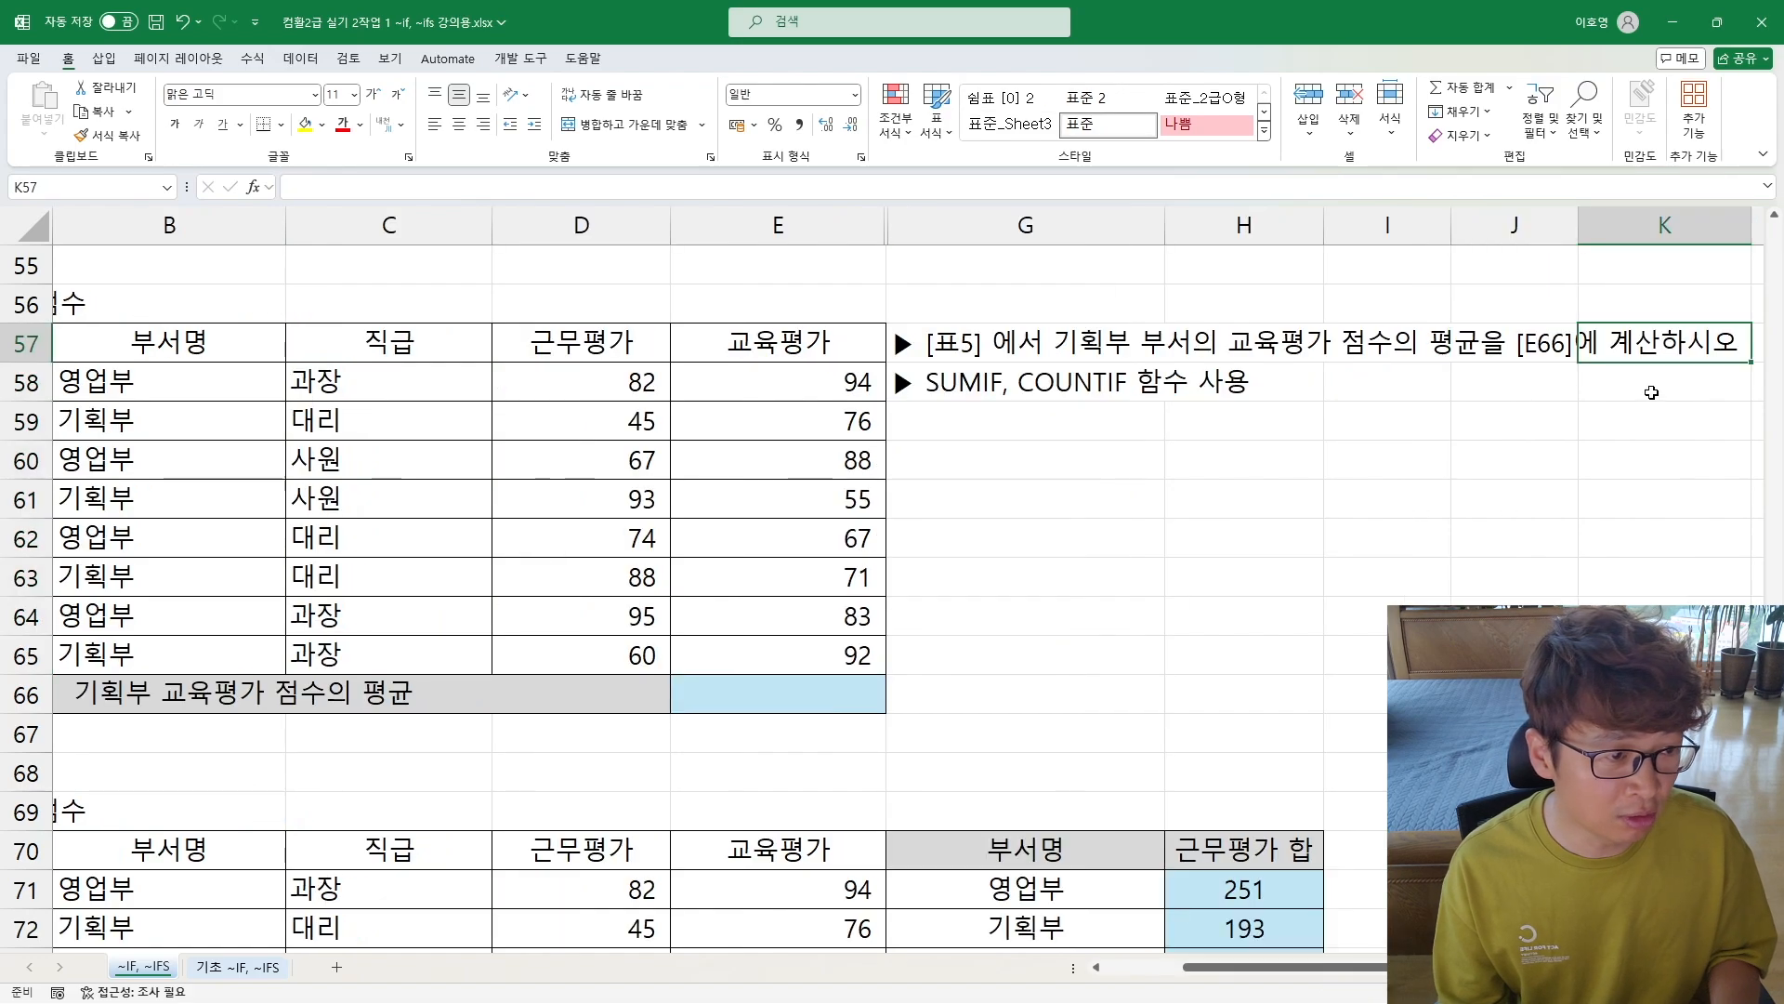
key("Home")
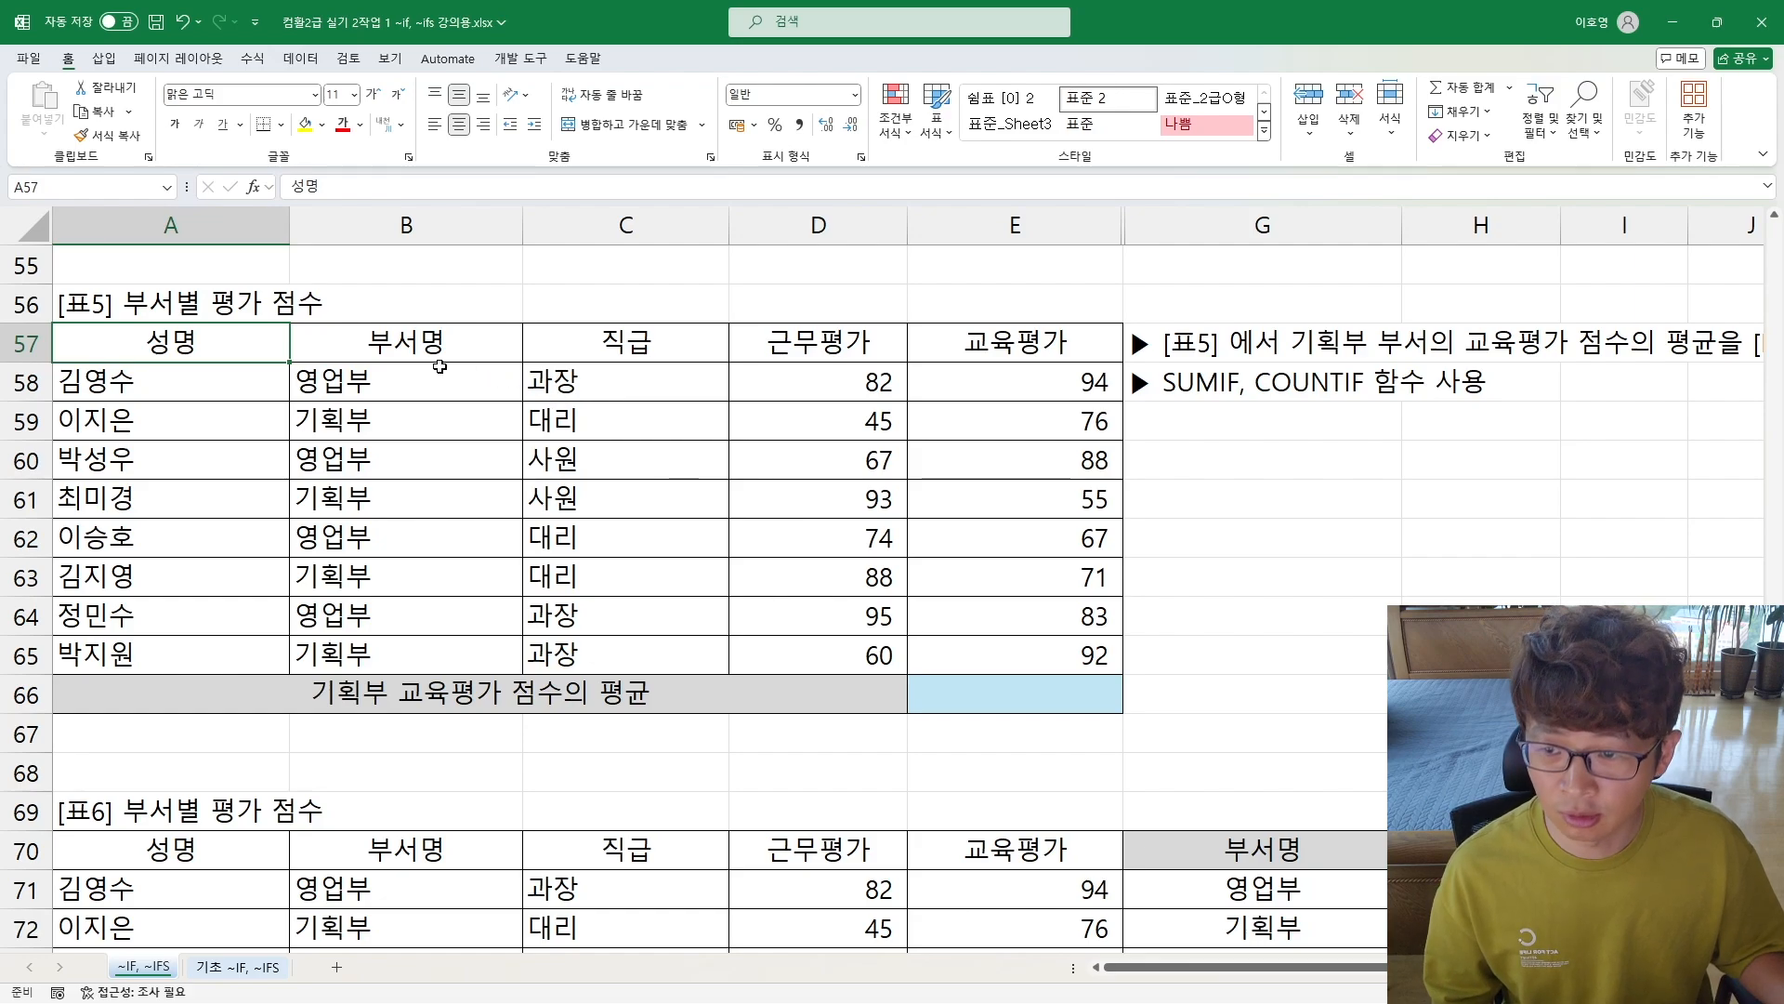
left_click_drag(401, 386, 393, 656)
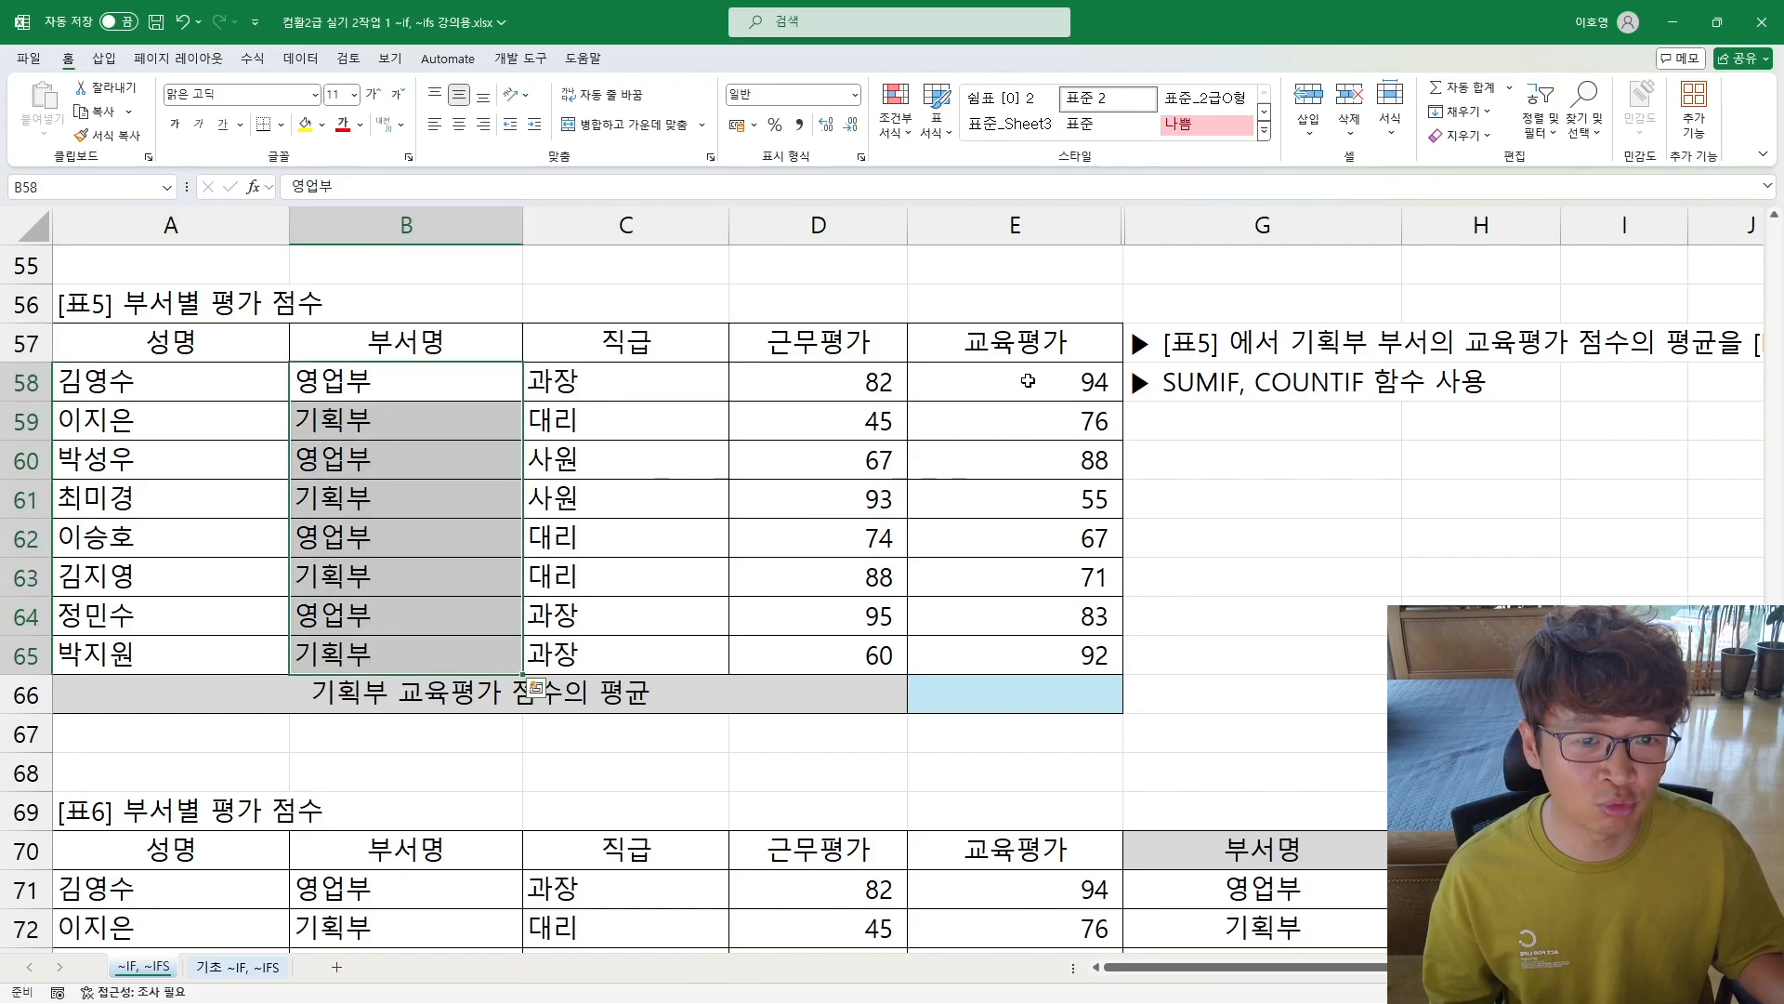
left_click_drag(1024, 381, 972, 651)
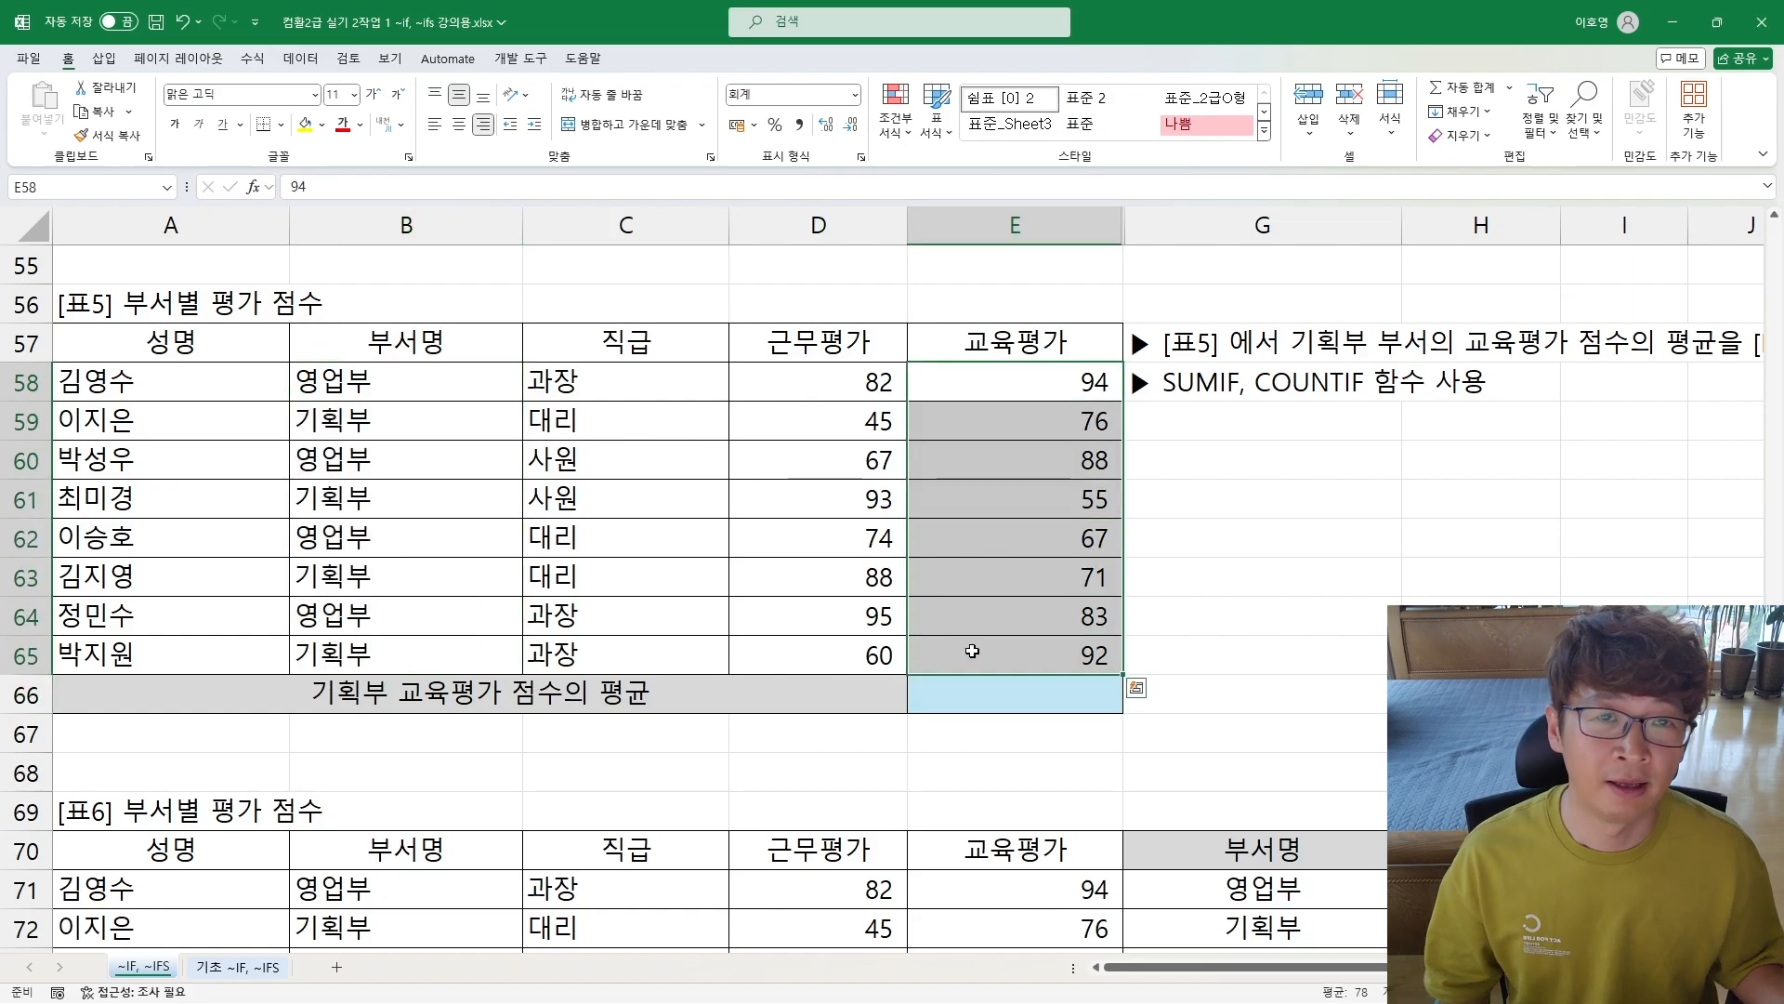
left_click(1213, 400)
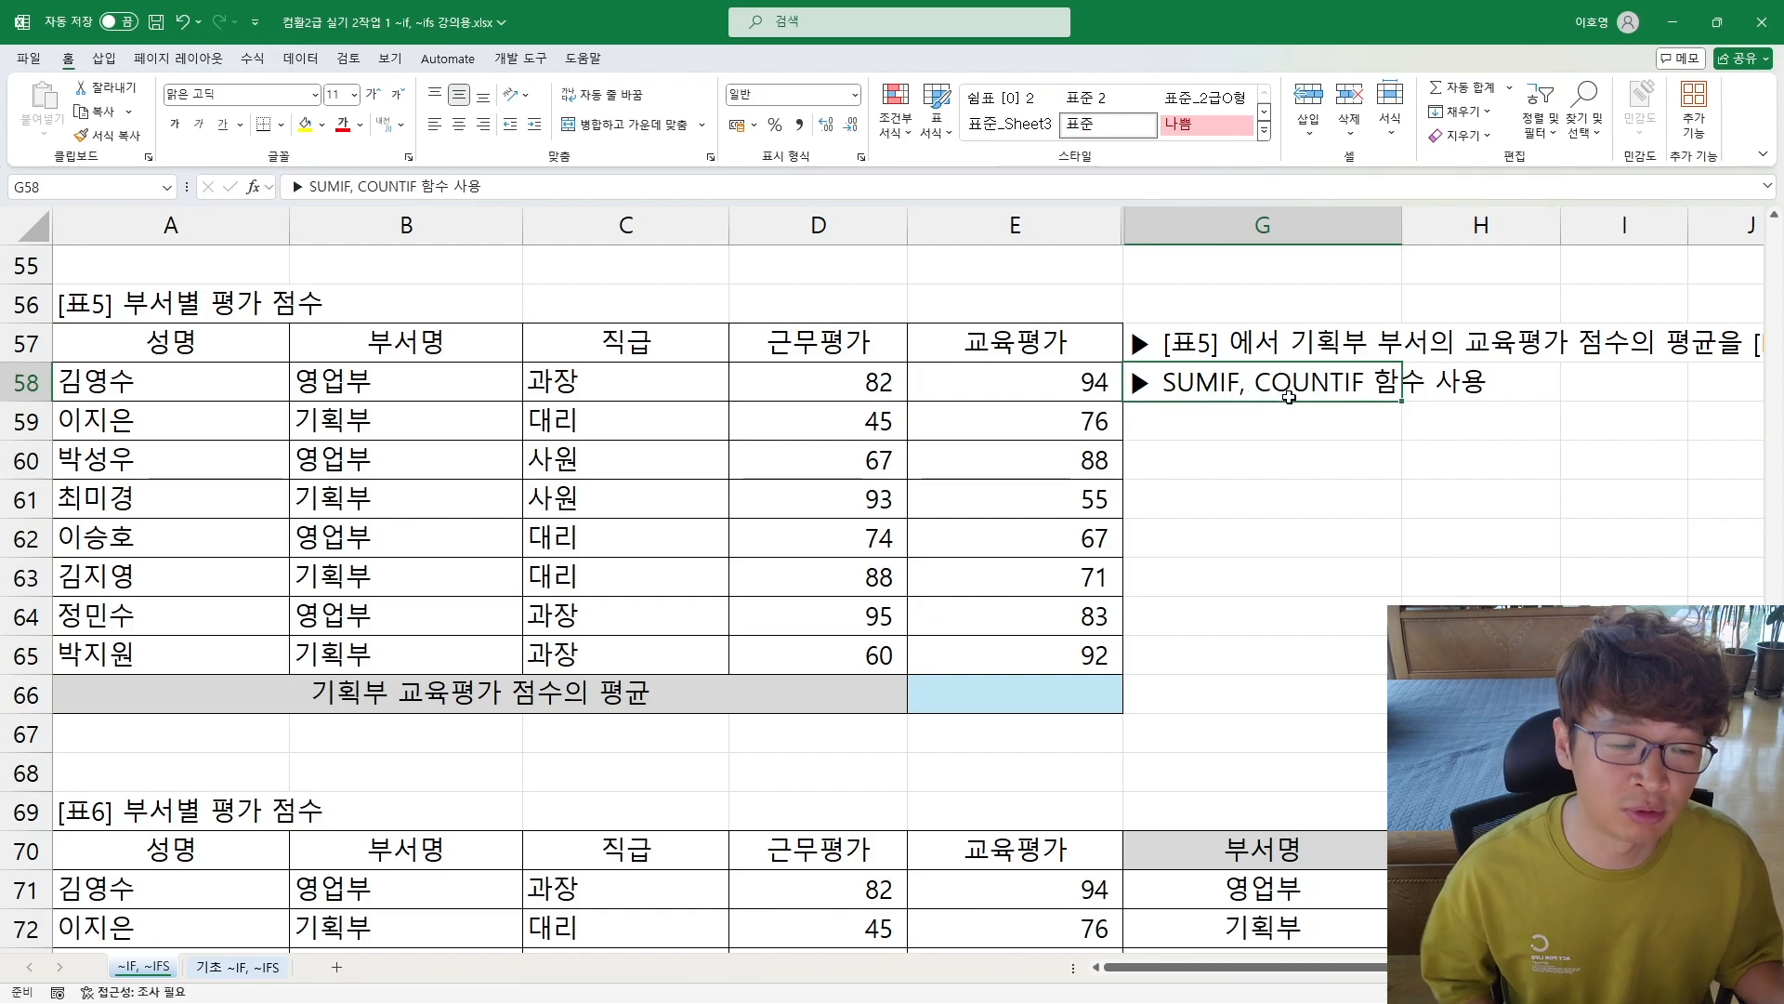
Step: Enter the note "평균 = 합계 / 개수" in cell G60 beneath the [표5] instructions
left_click(1294, 453)
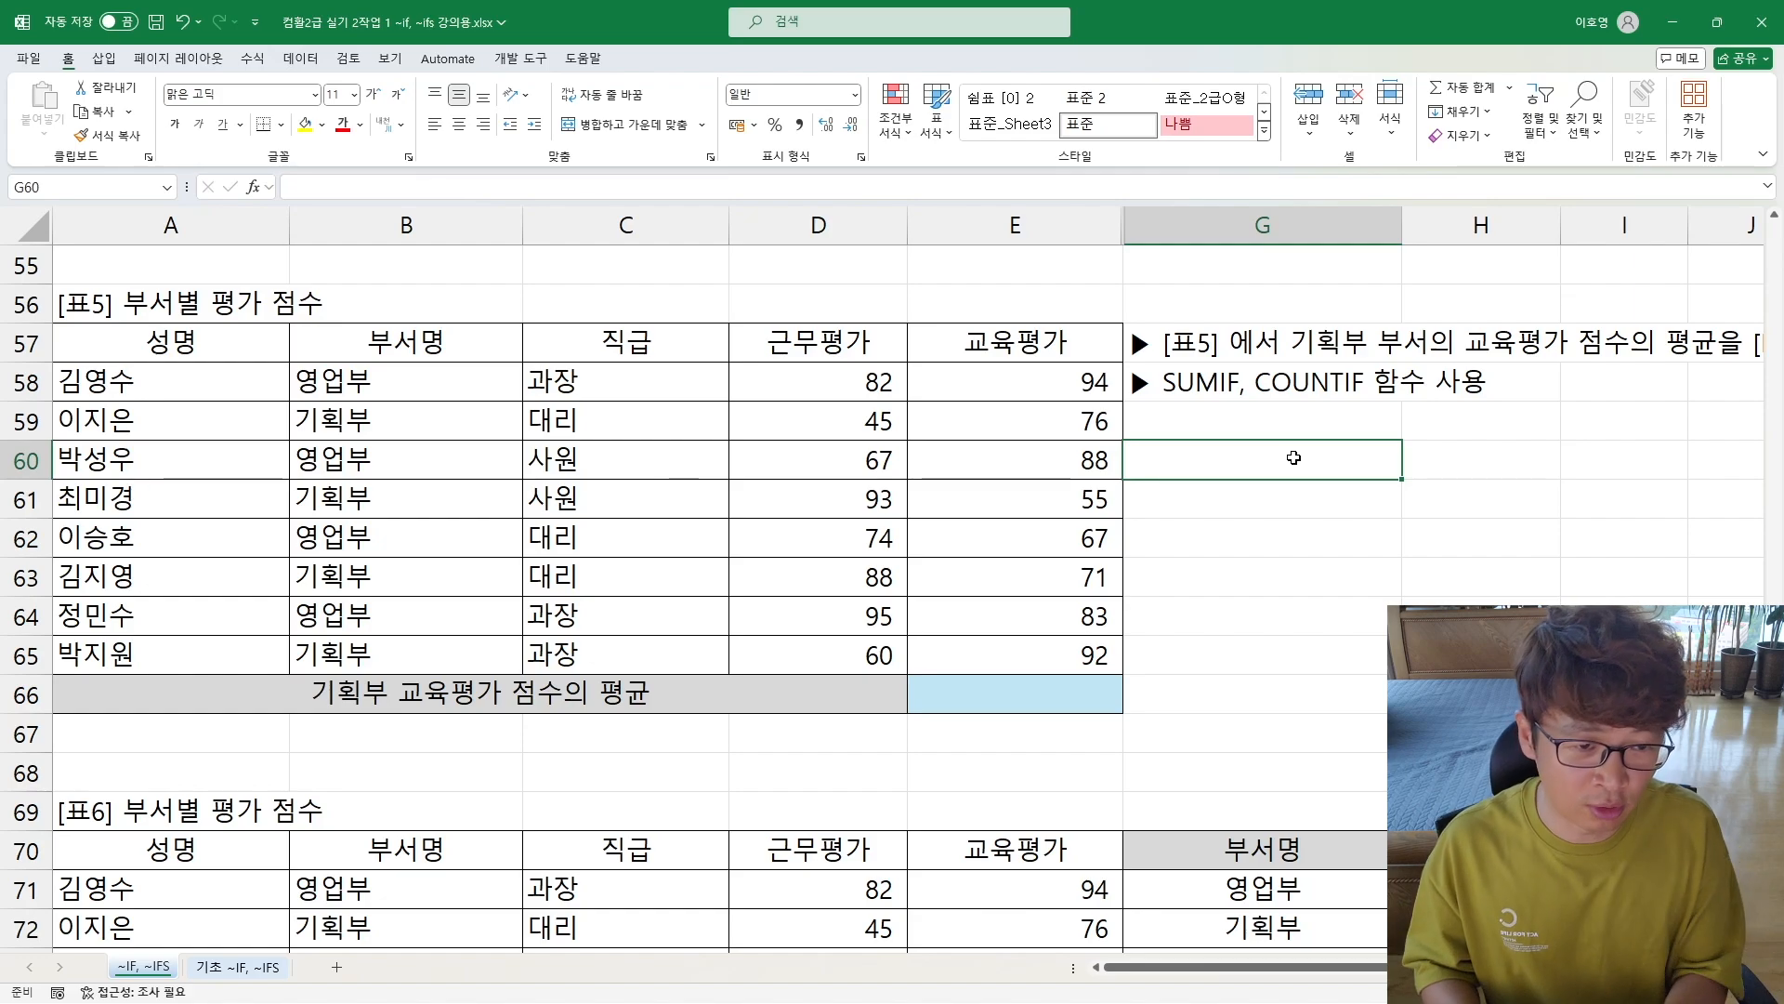
type("평균")
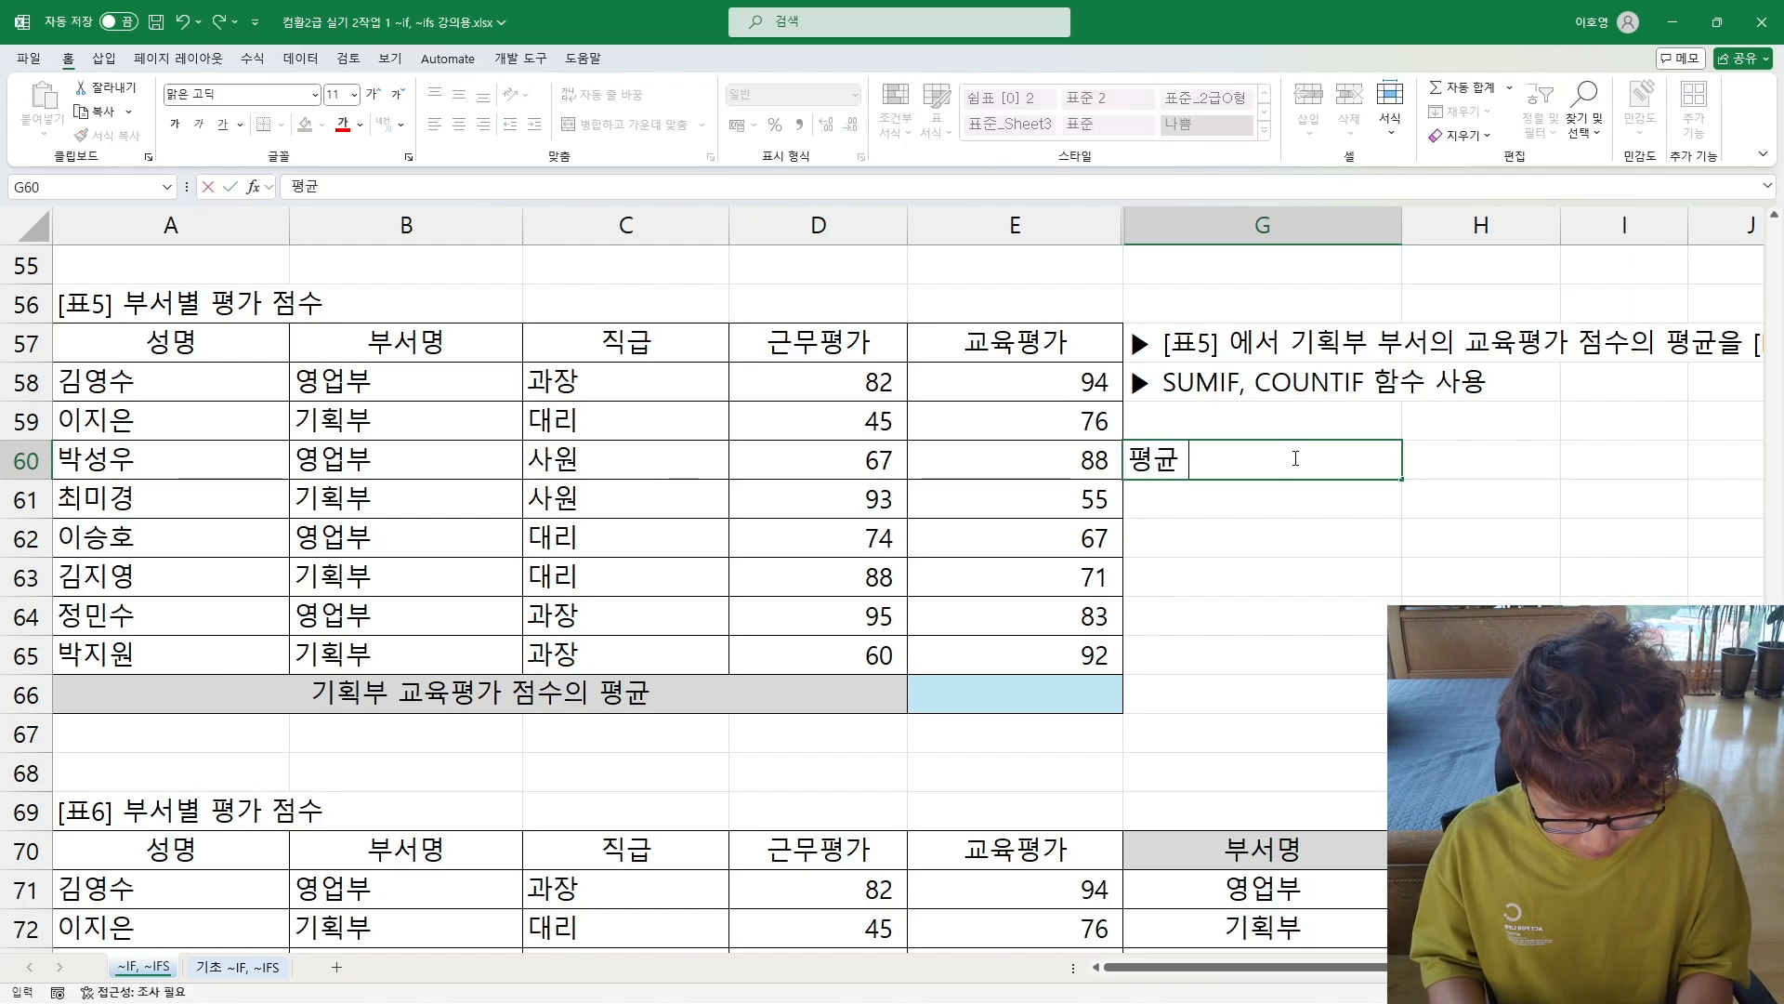
type(" = ")
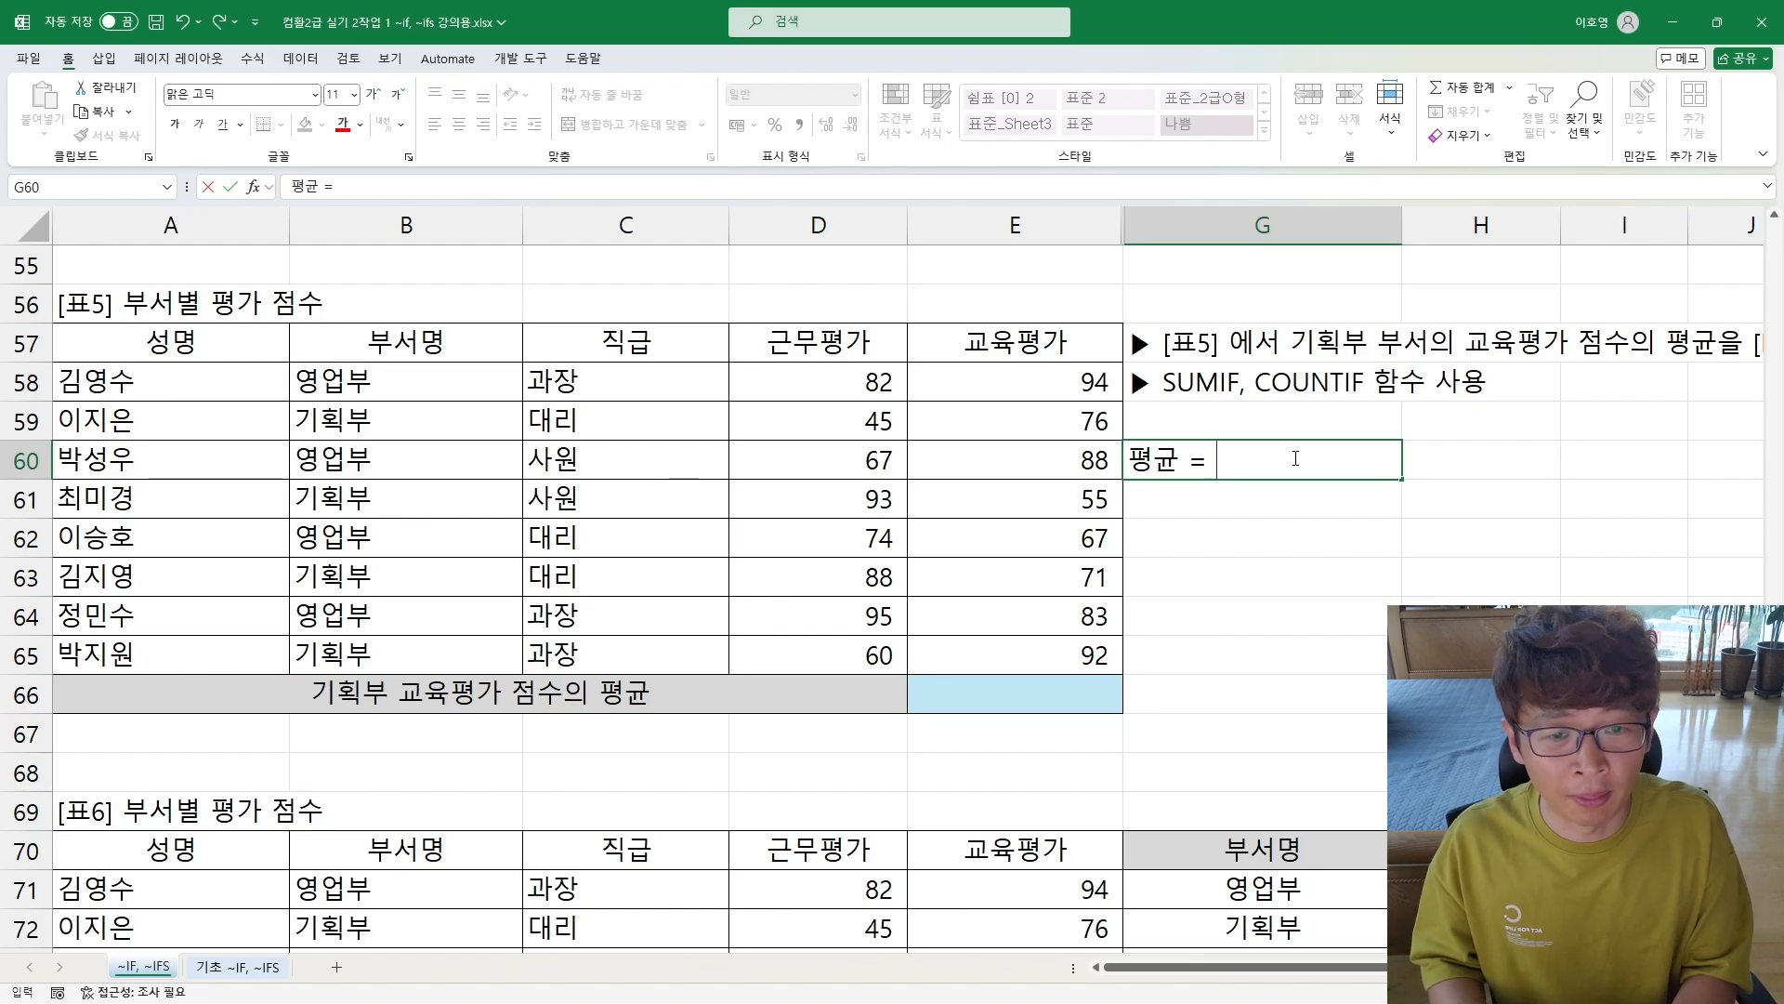
type("합계")
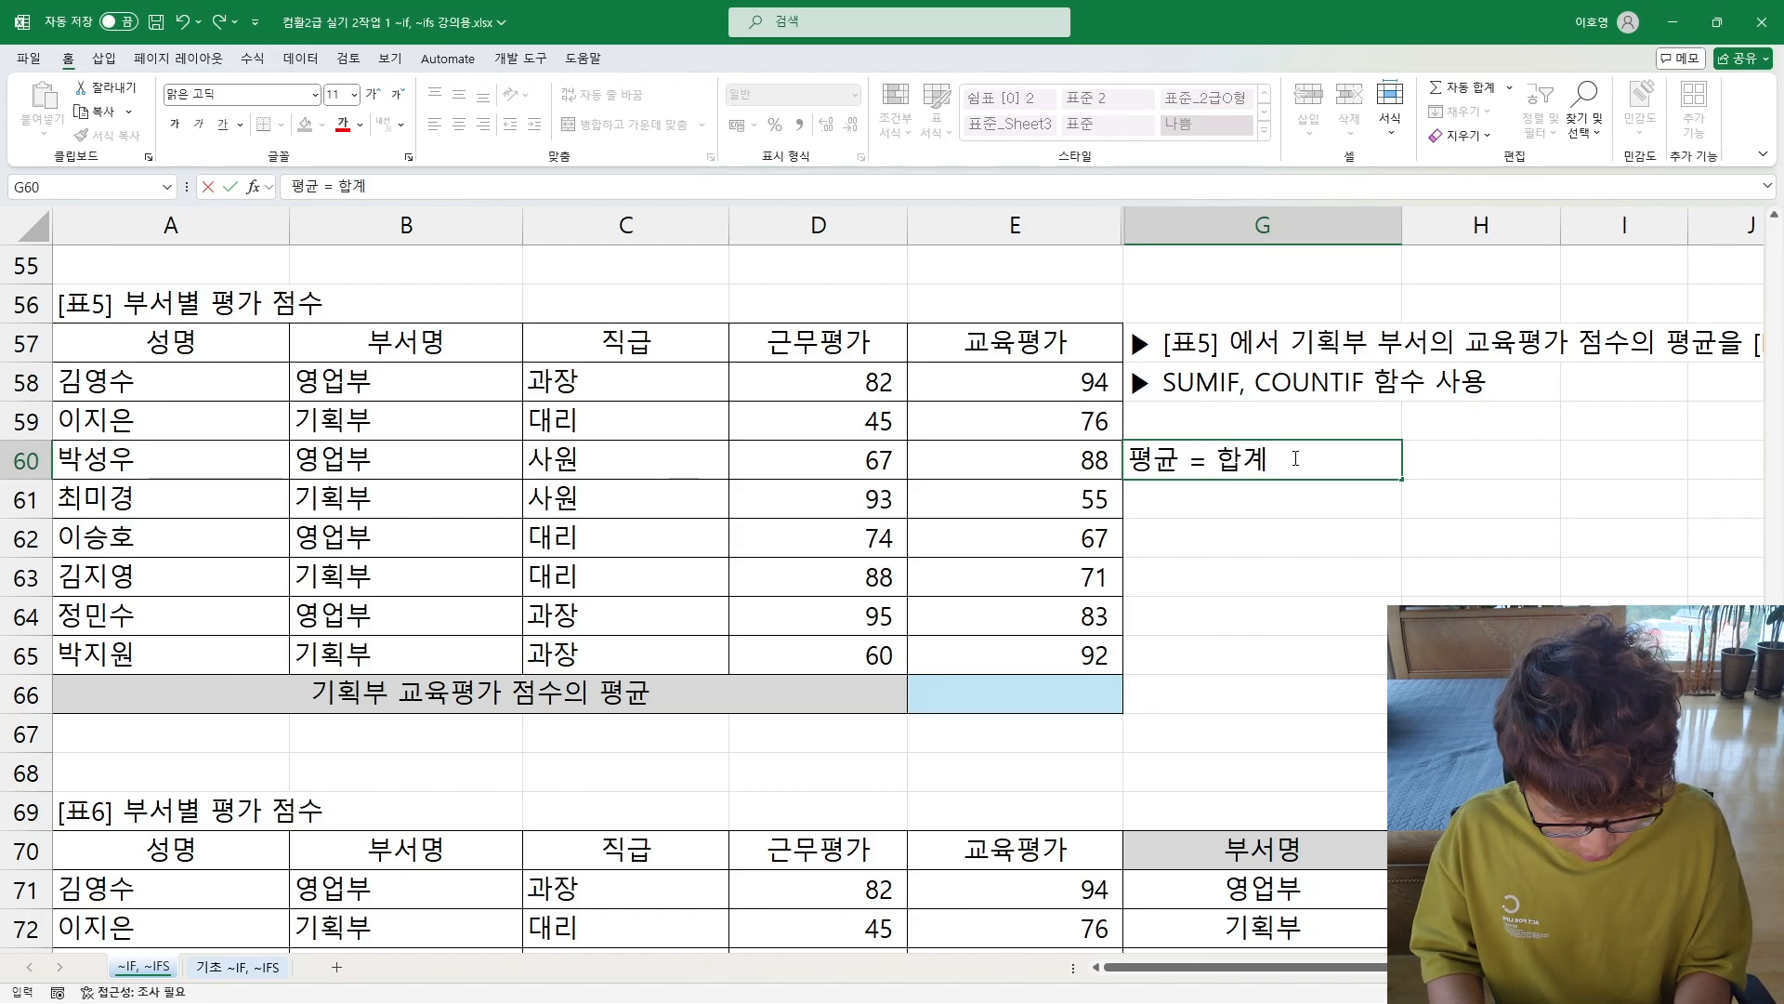
type(" /개수")
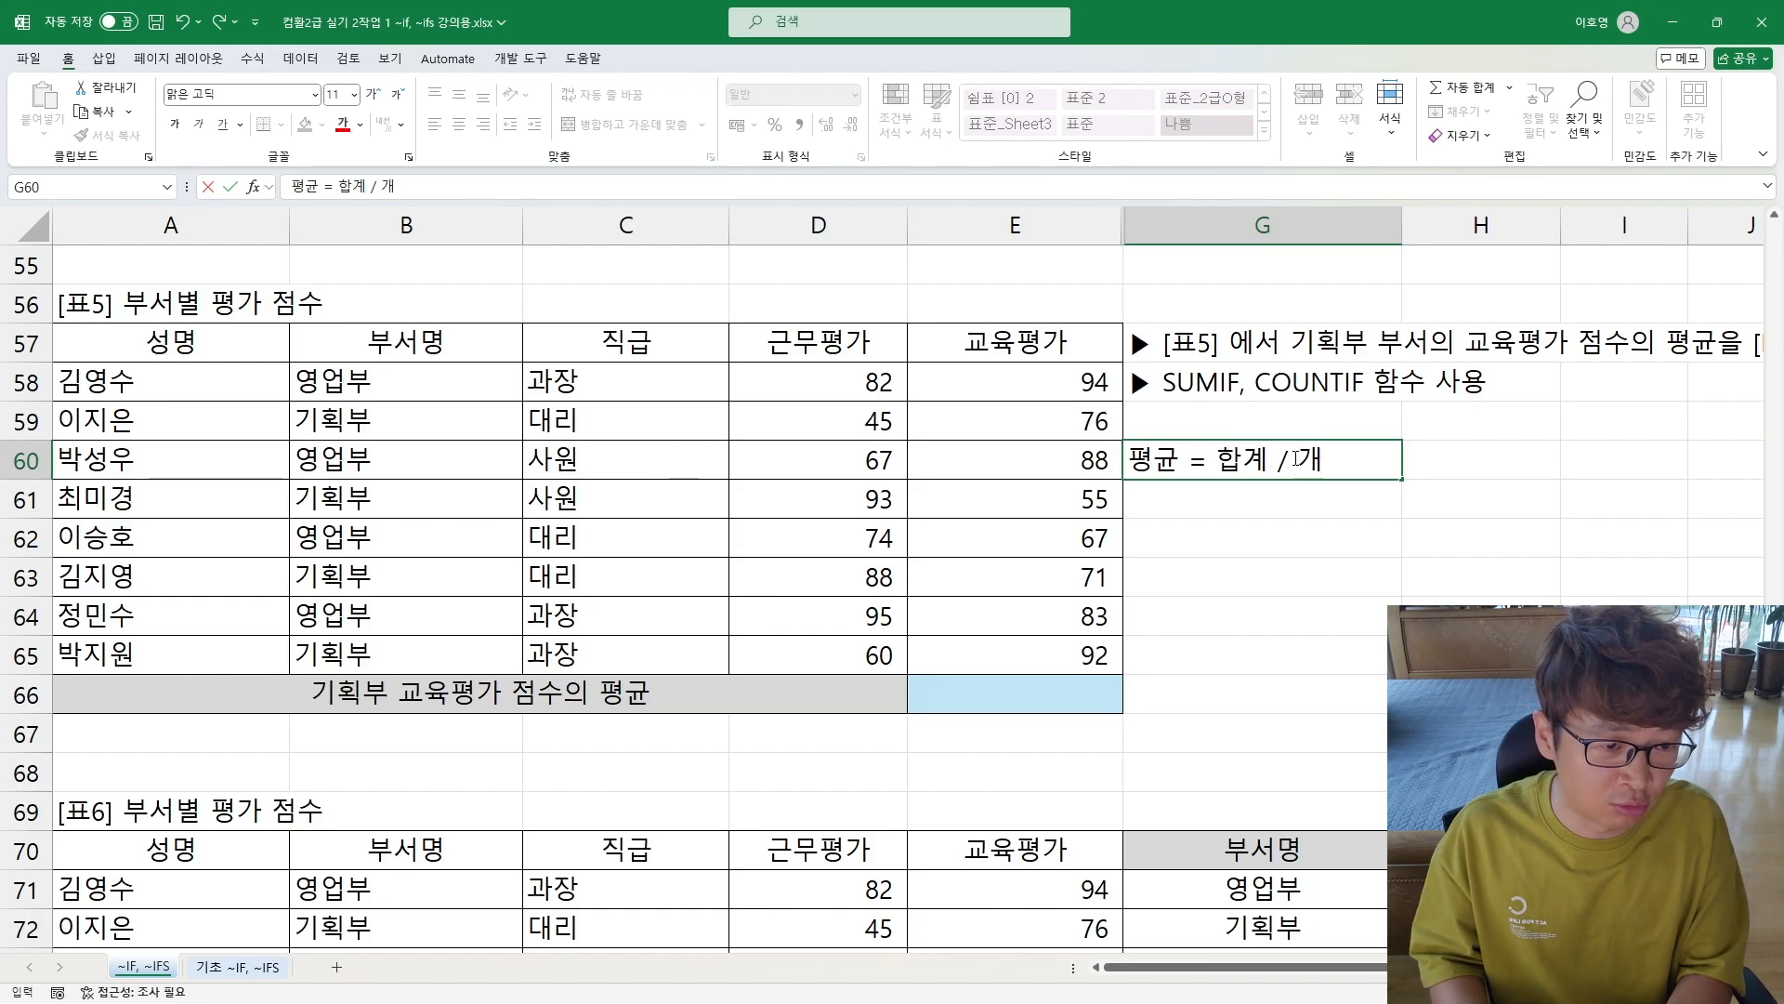
key("Return")
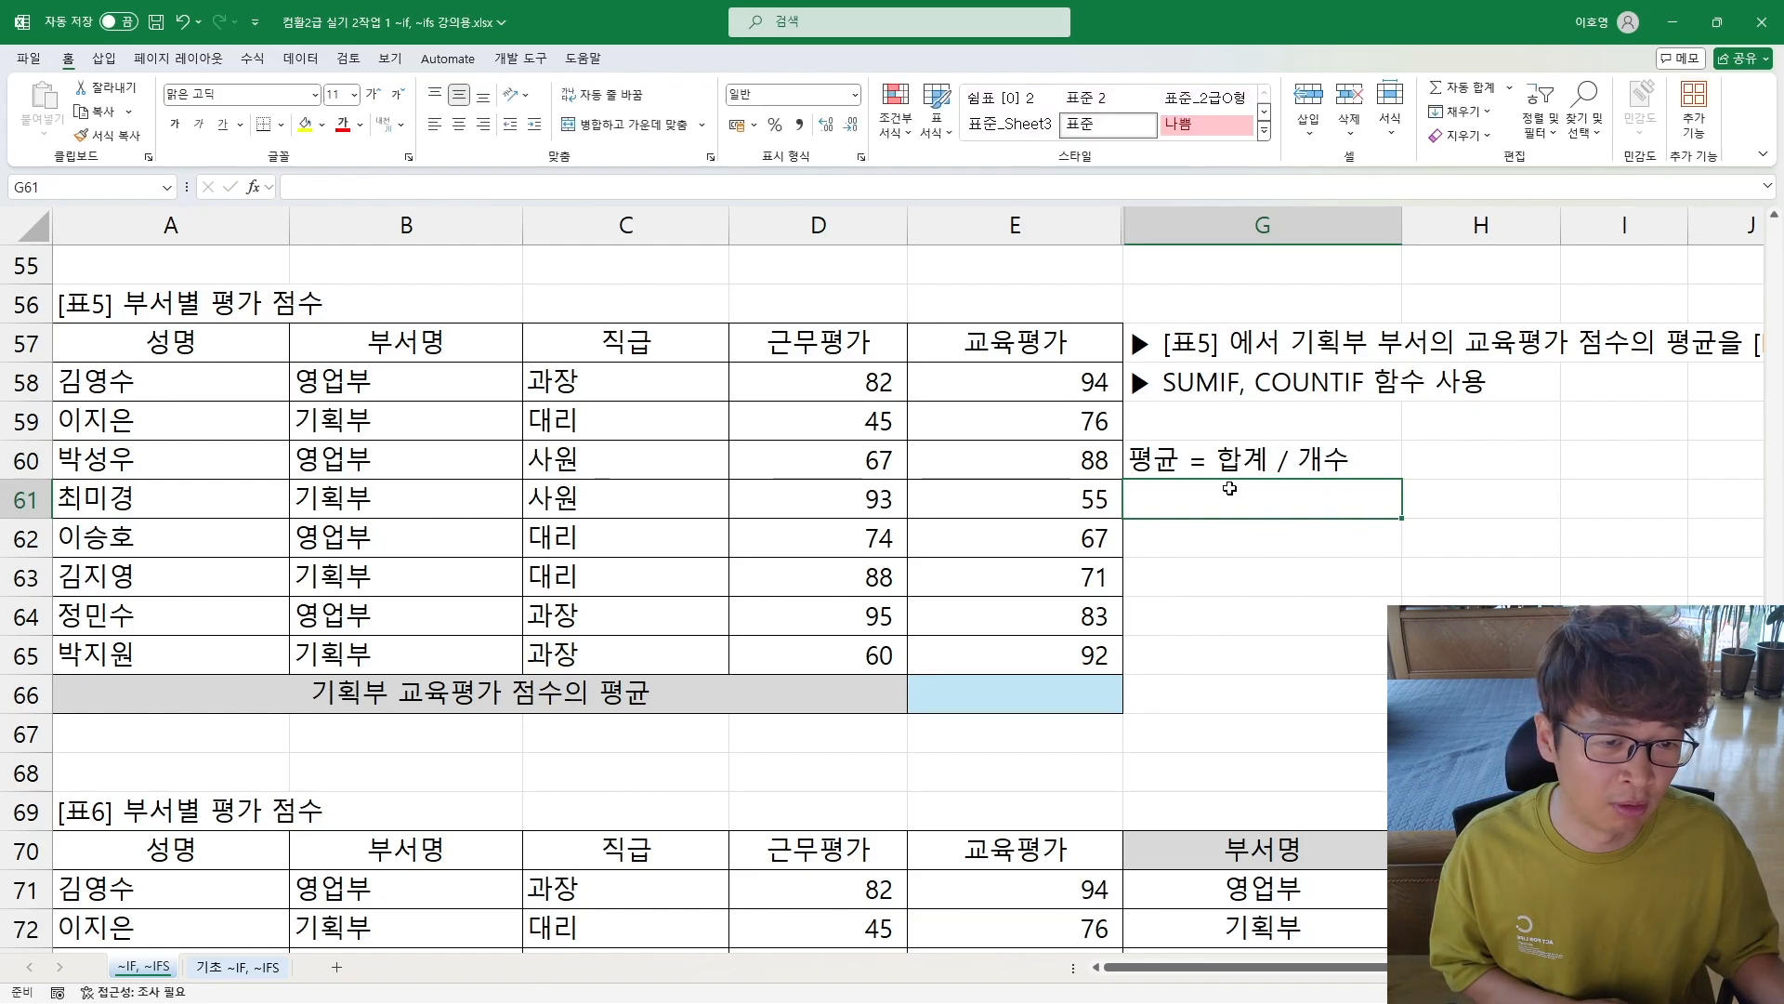
left_click(1227, 462)
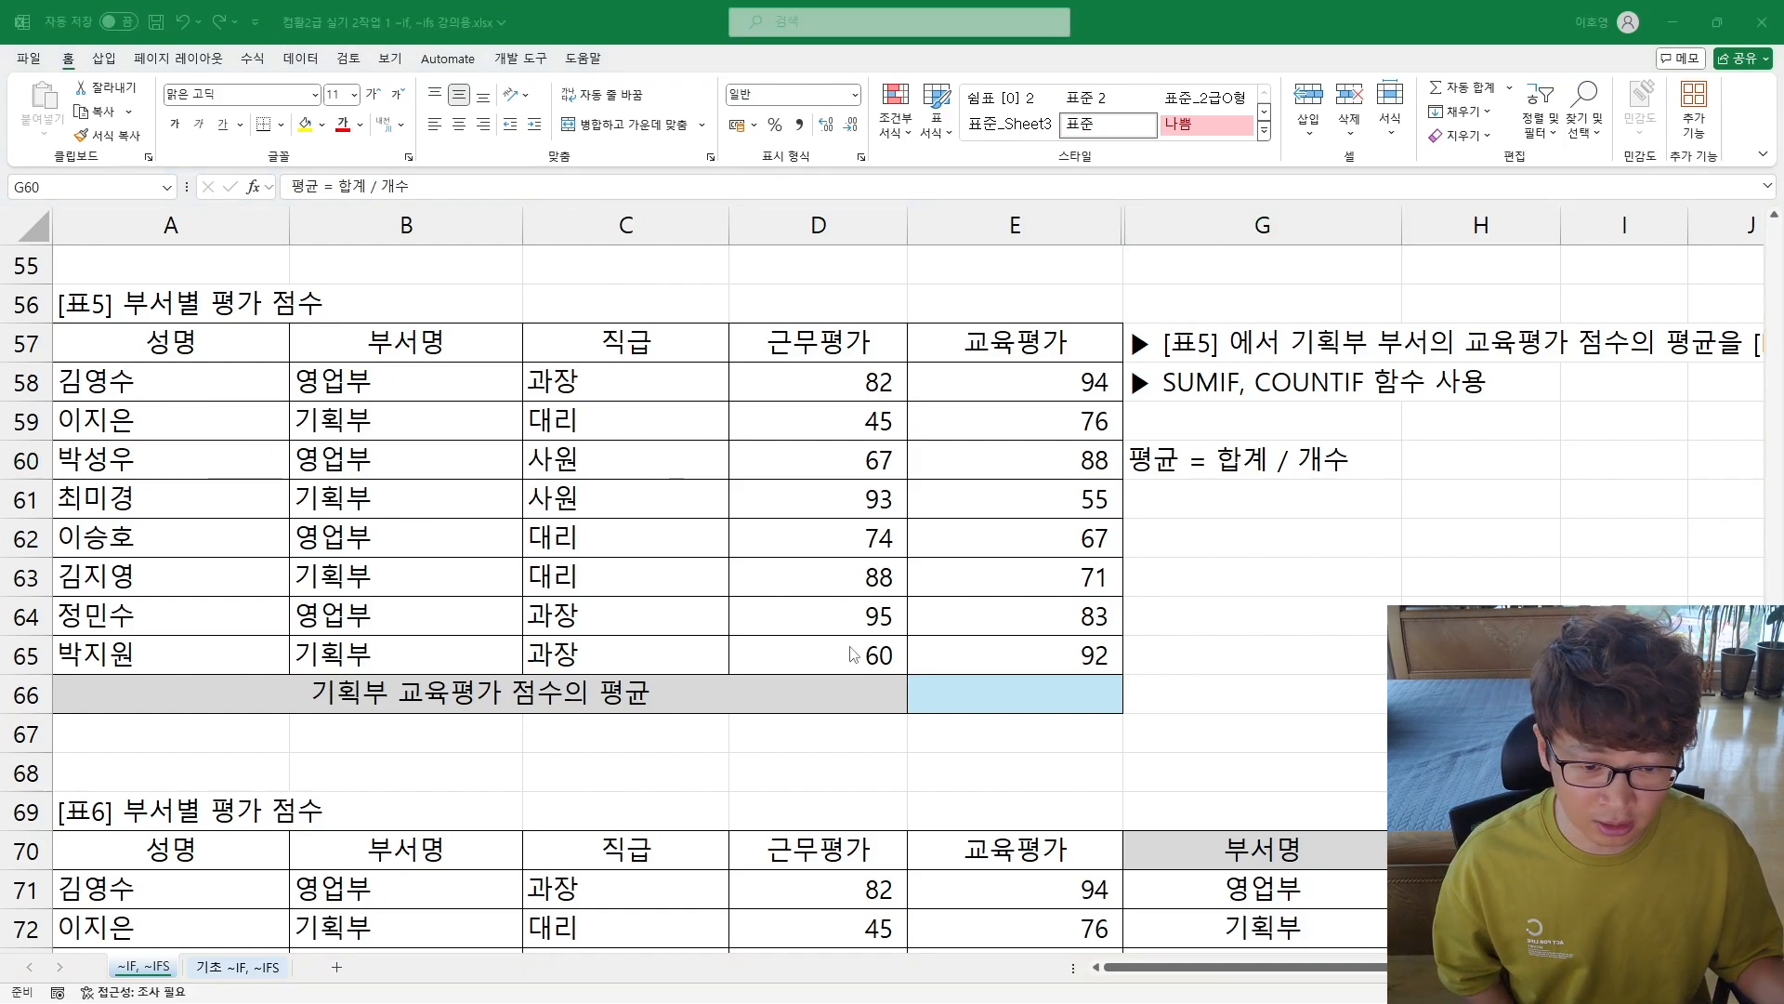
Step: Enter a COUNTIF formula in E66 with the 부서명 range B58:B65 and an empty criterion, discarding any stray entry in E65
left_click(982, 697)
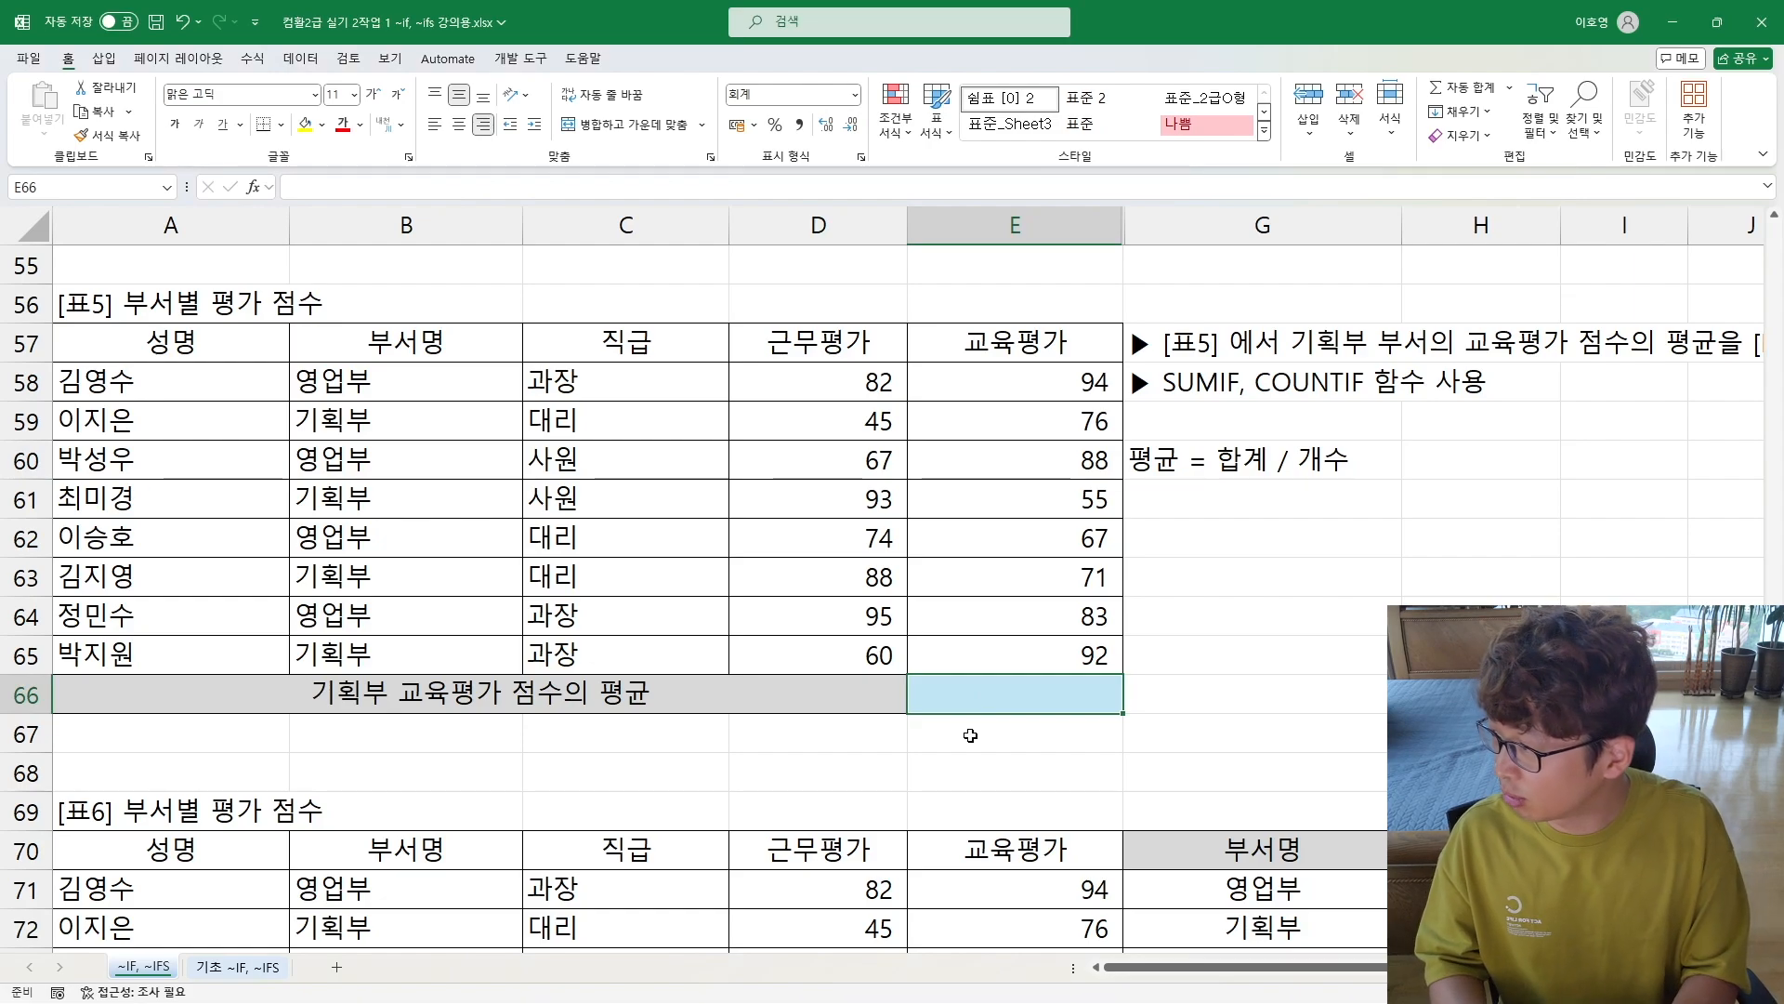
type("채")
key("BackSpace")
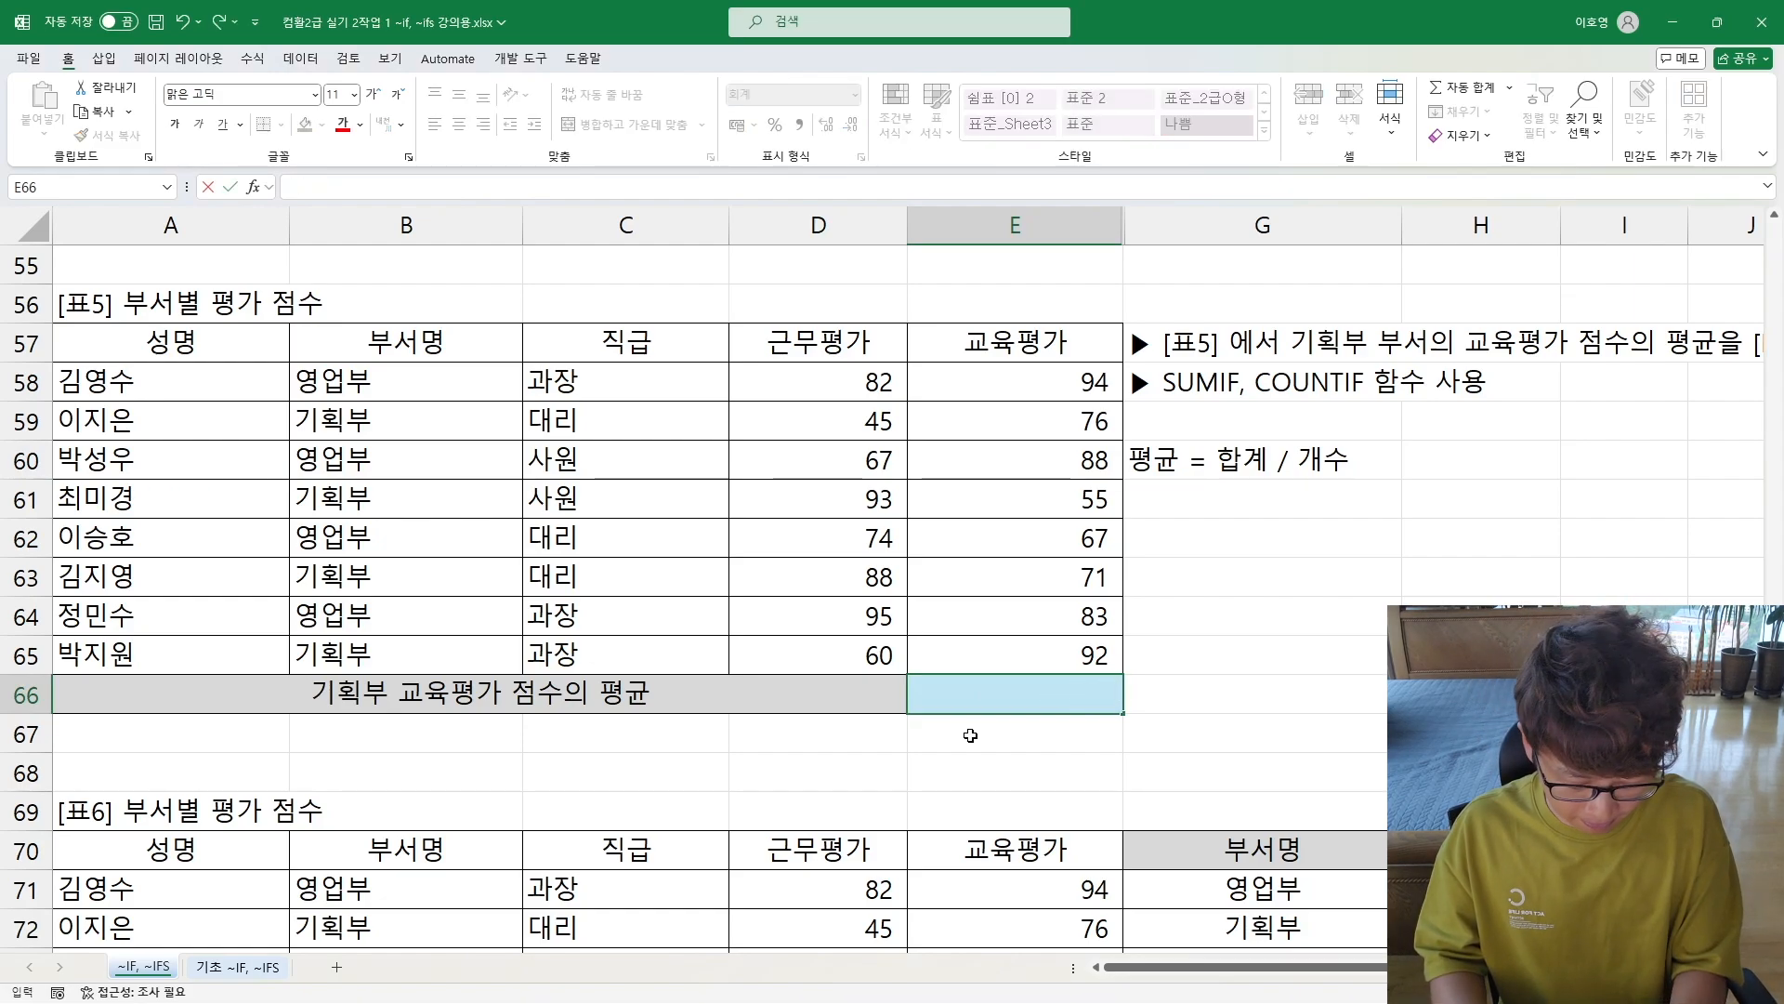
type("=countif(")
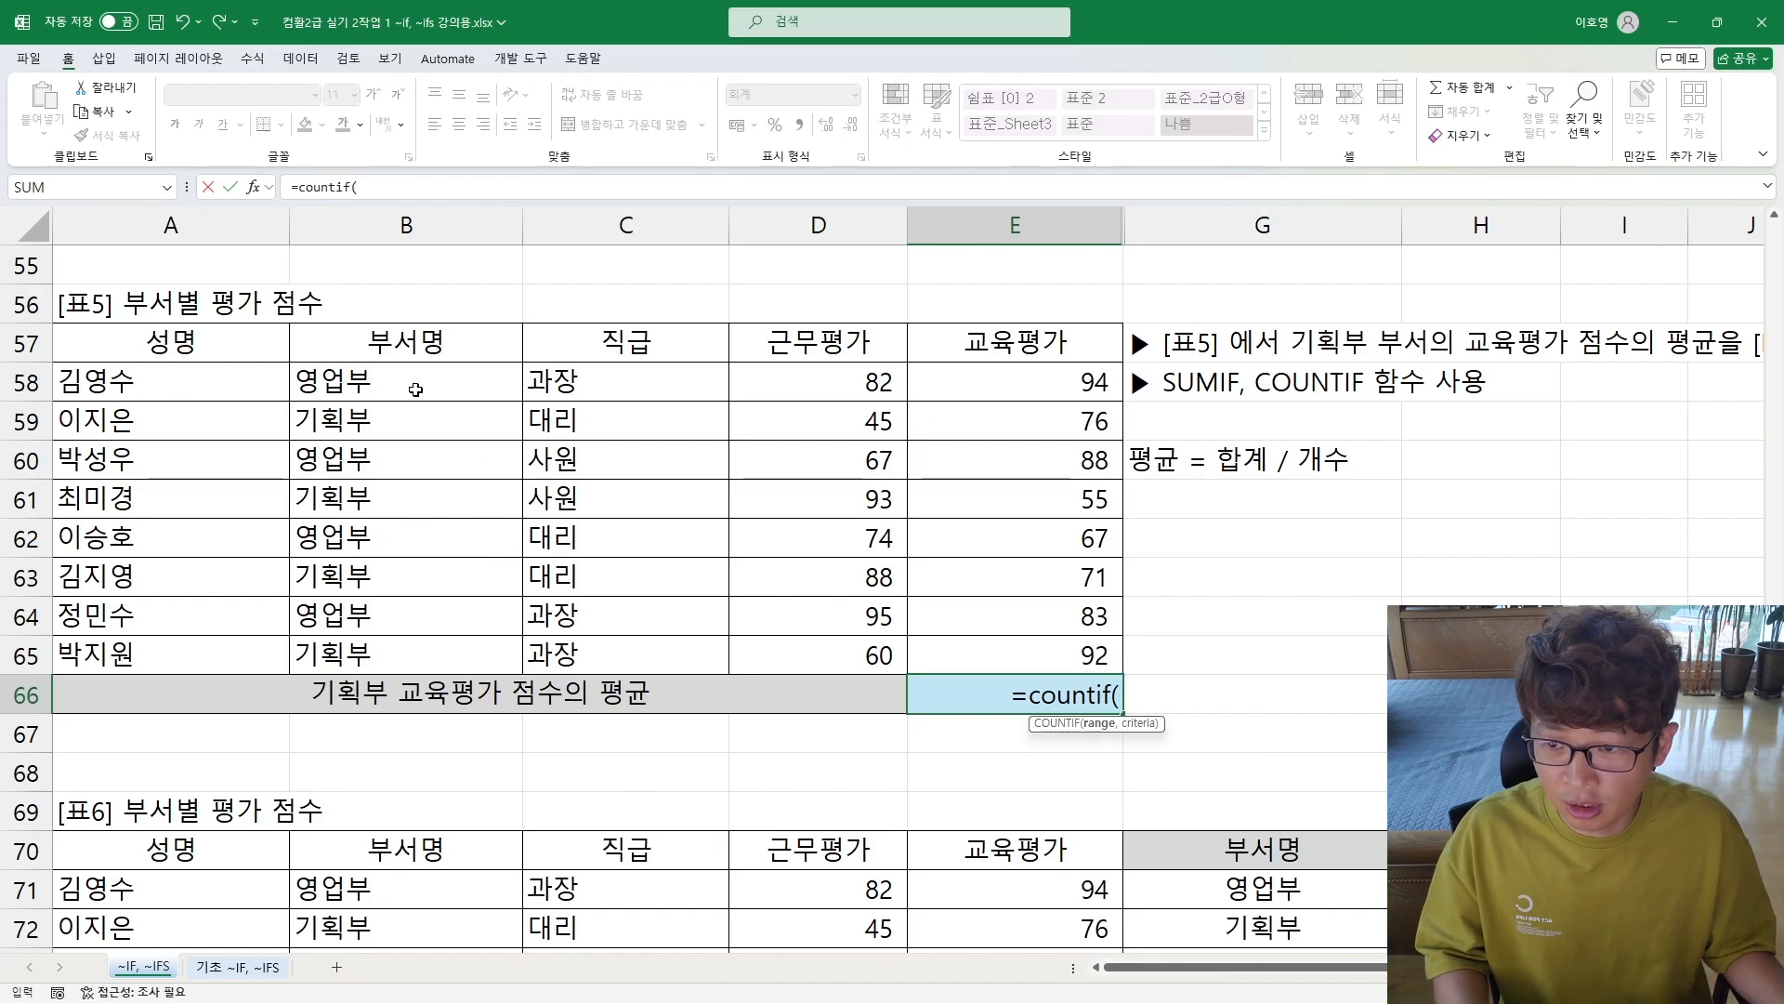
left_click_drag(400, 378, 413, 647)
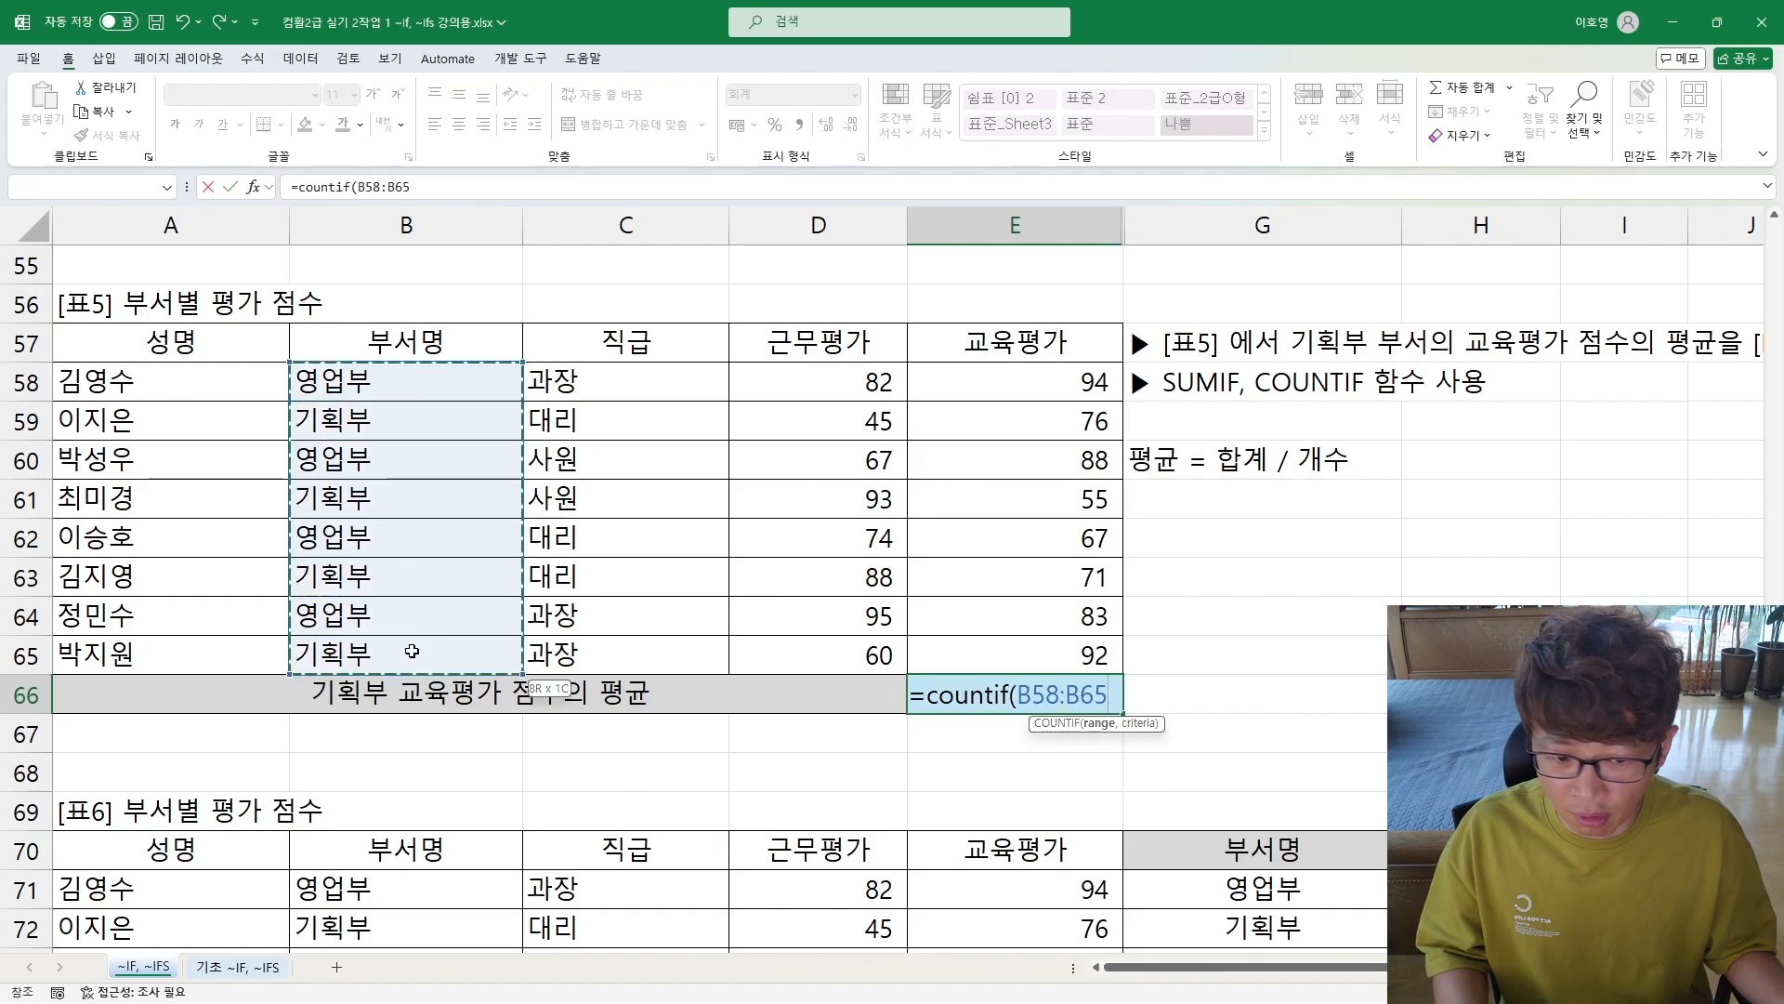
type(",")
key("shift+Return")
type("\"")
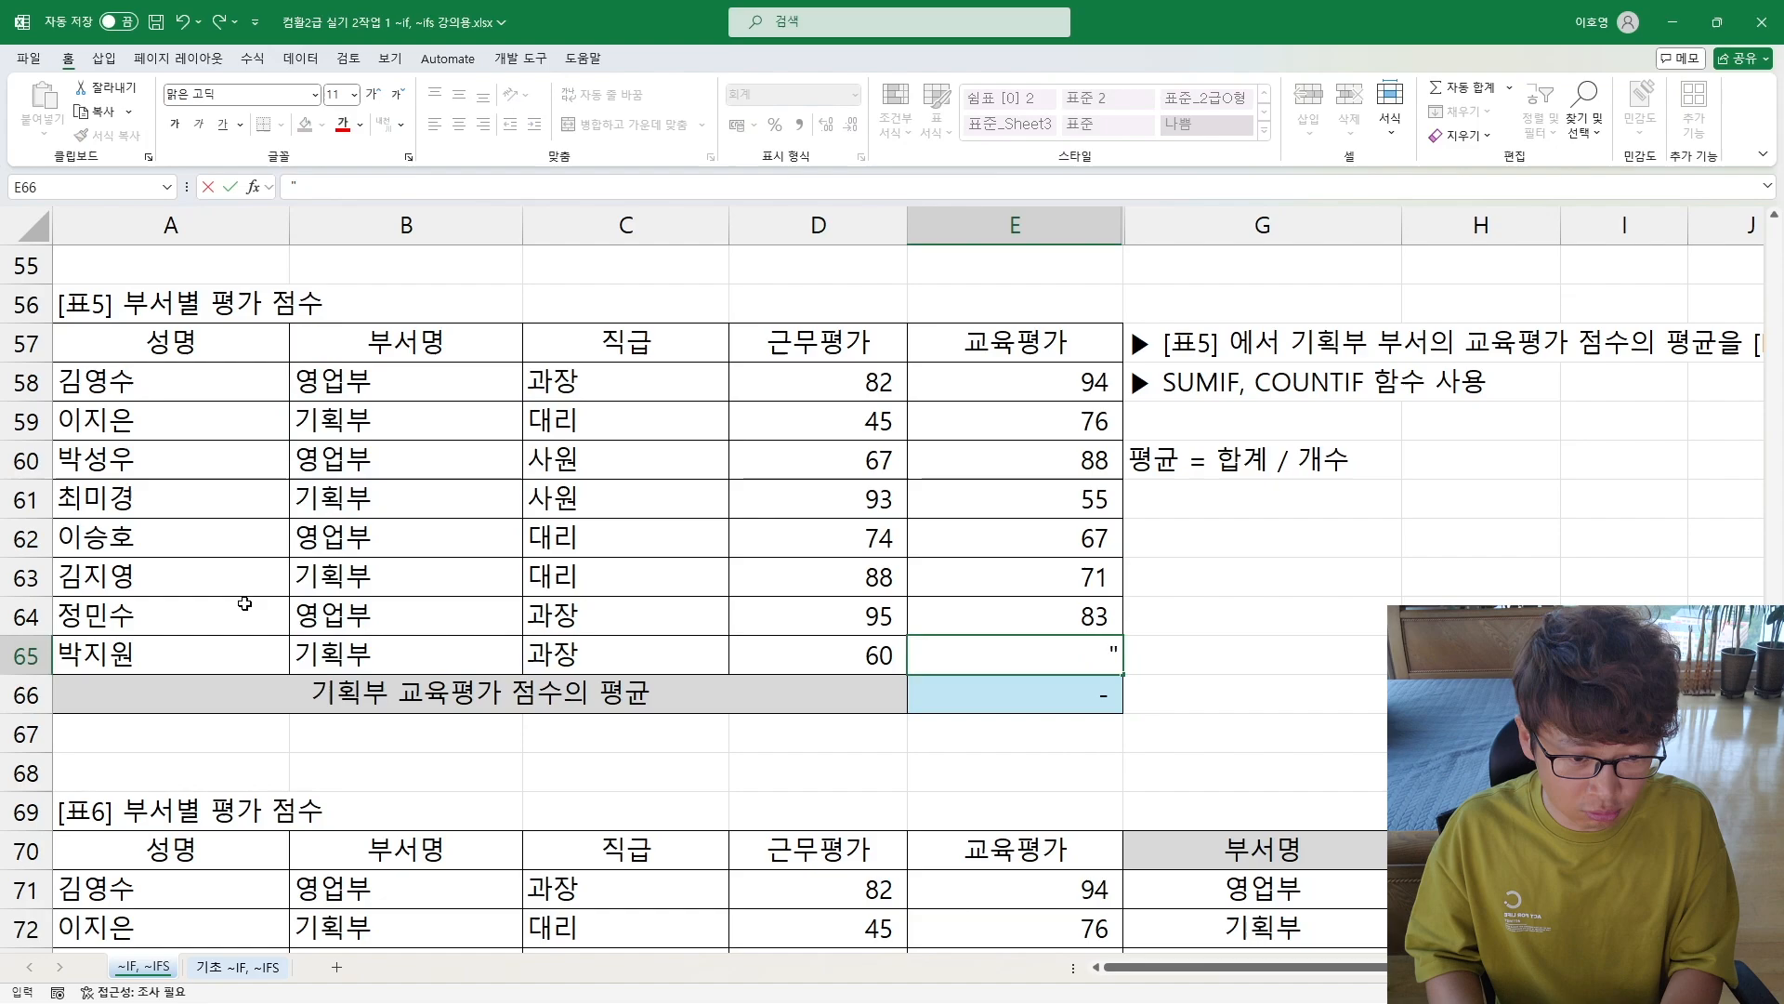
key("Escape")
Step: Add "기획부" as the COUNTIF criterion in E66 and check the count against the 기획부 rows in B59, B61, B63 and B65
key("Down")
key("F2")
key("Left")
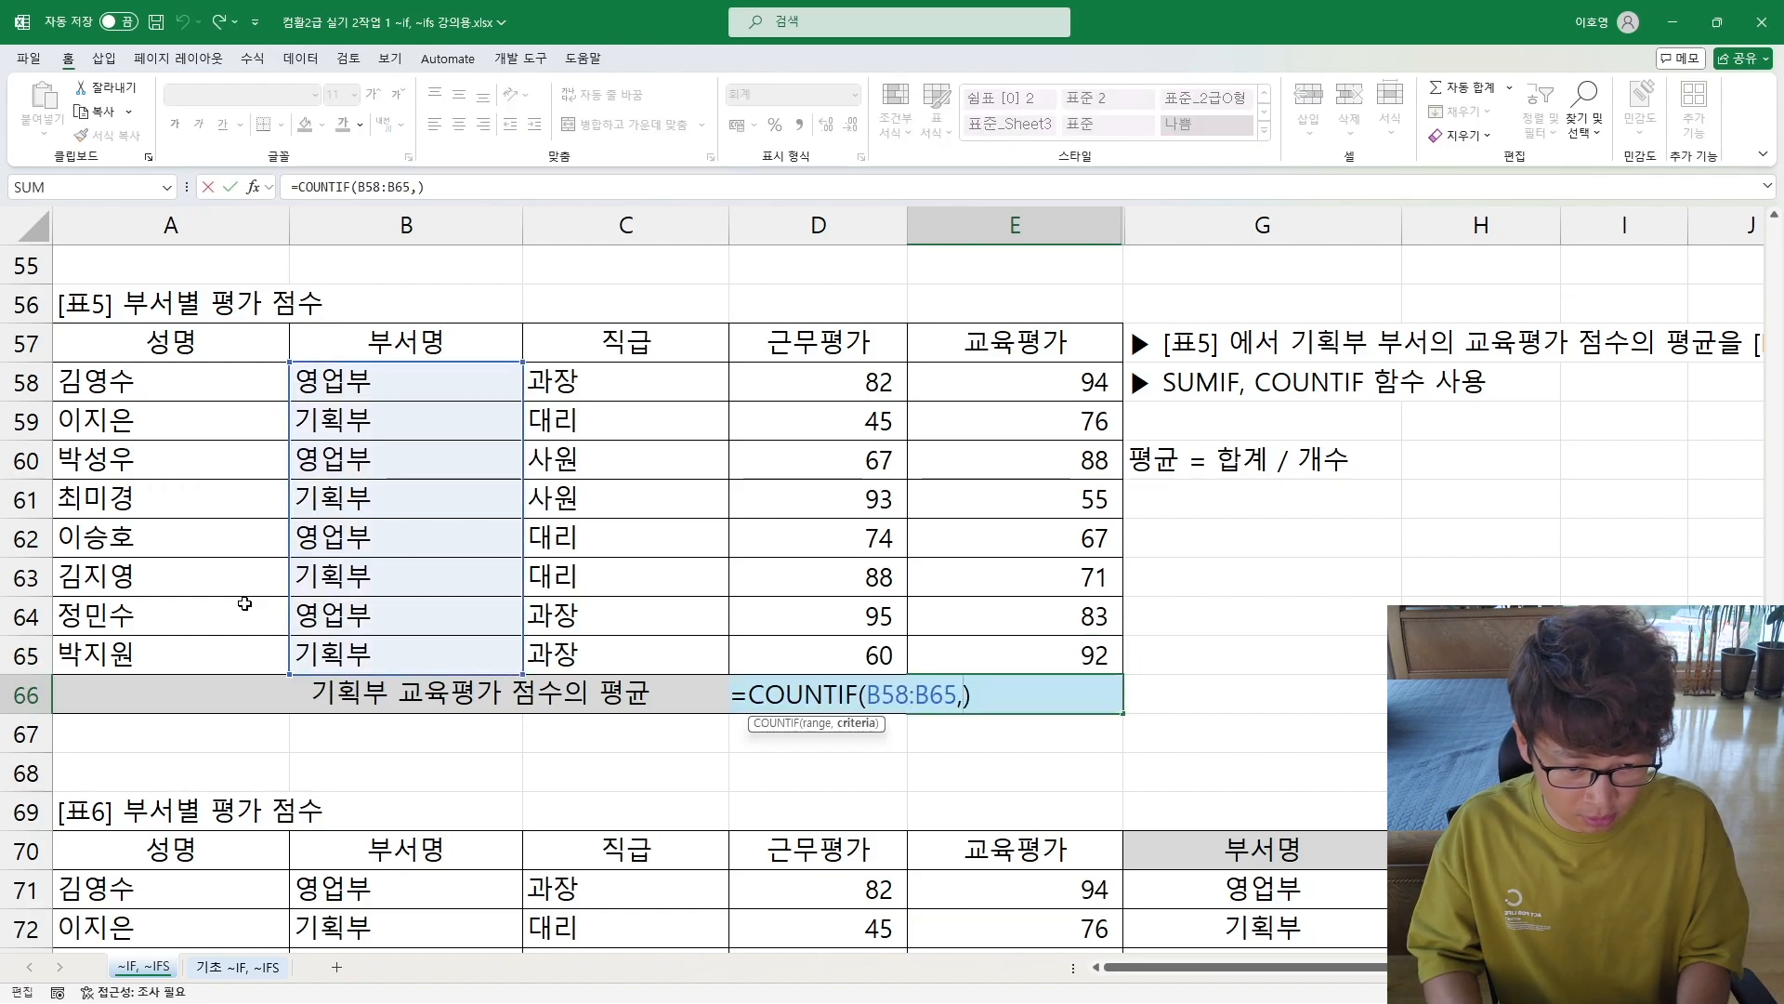
type("\"")
type("기획부\"")
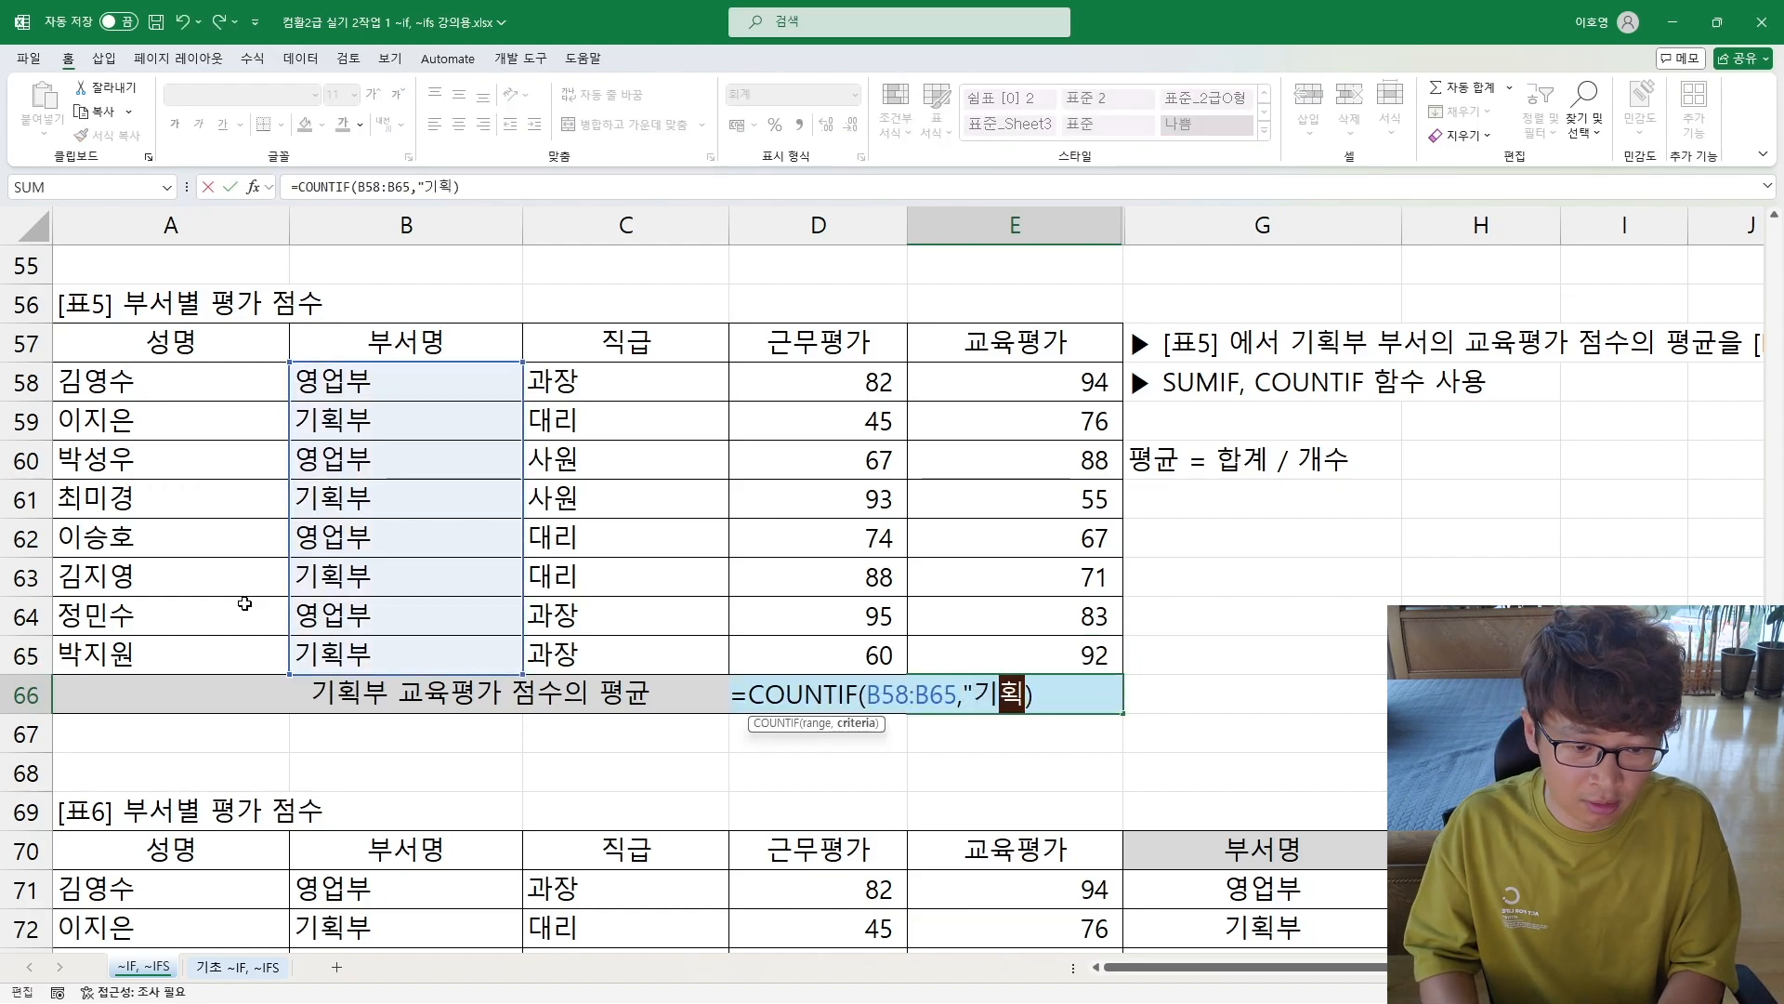
key("Return")
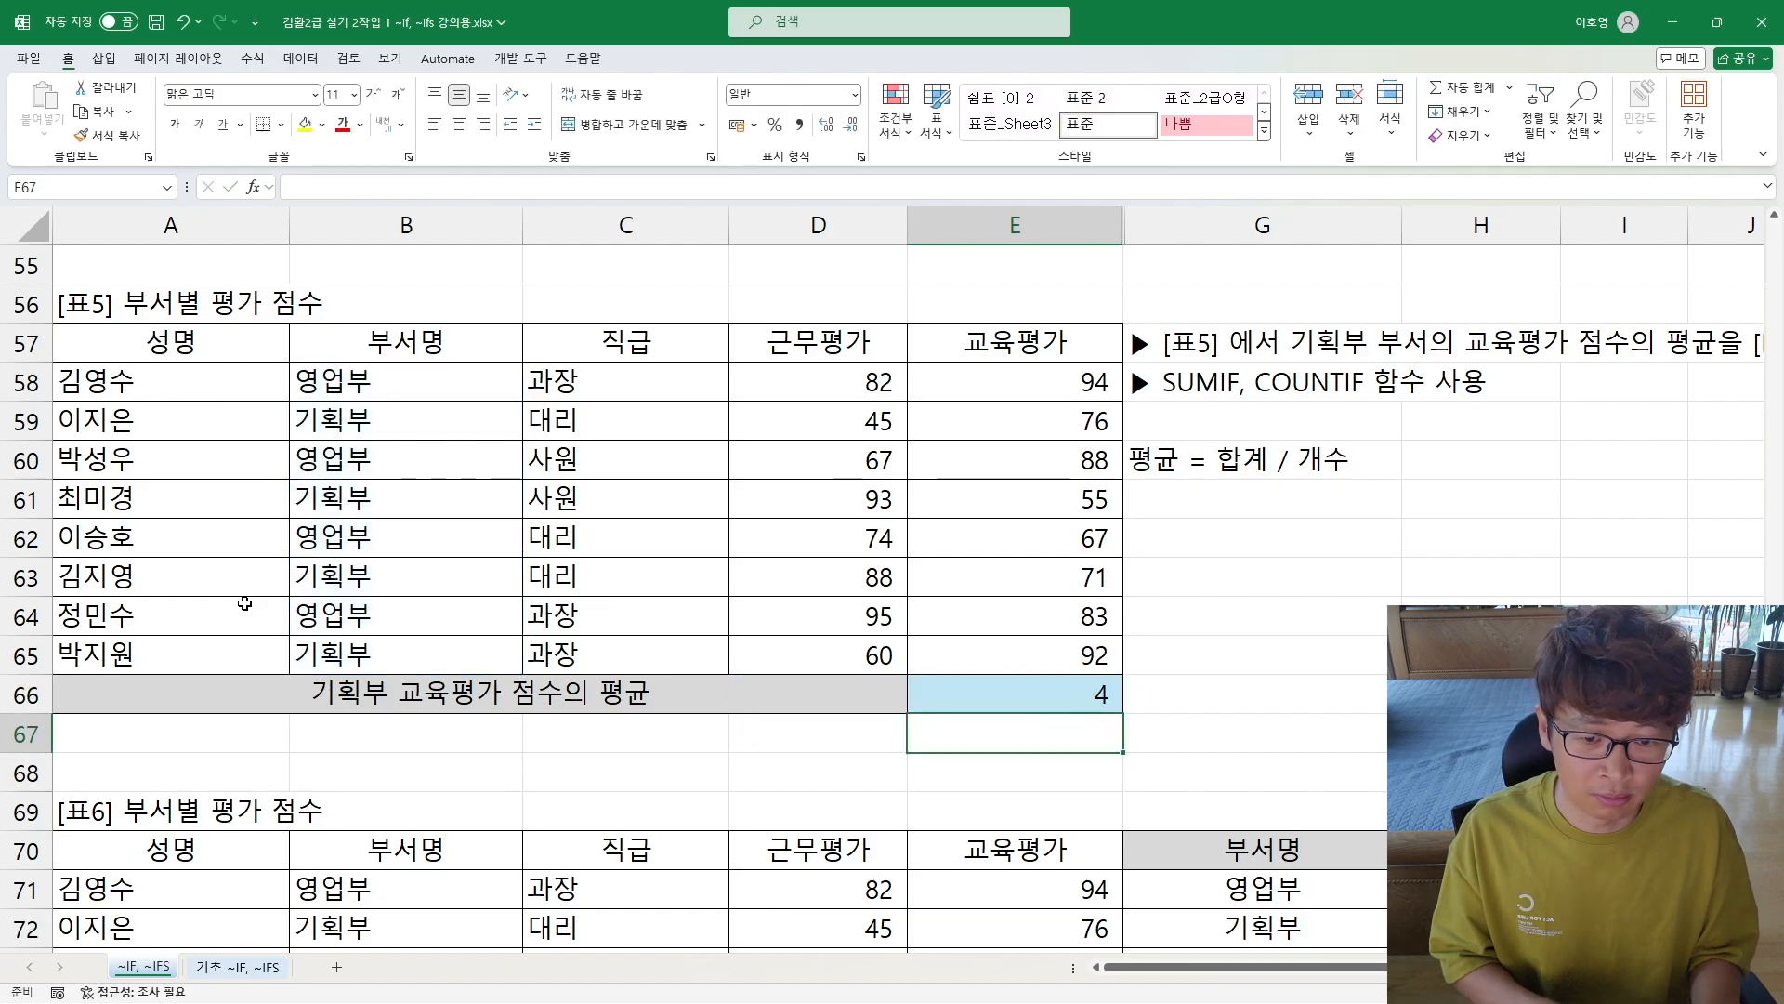
left_click(386, 430)
left_click(371, 500)
left_click(350, 571)
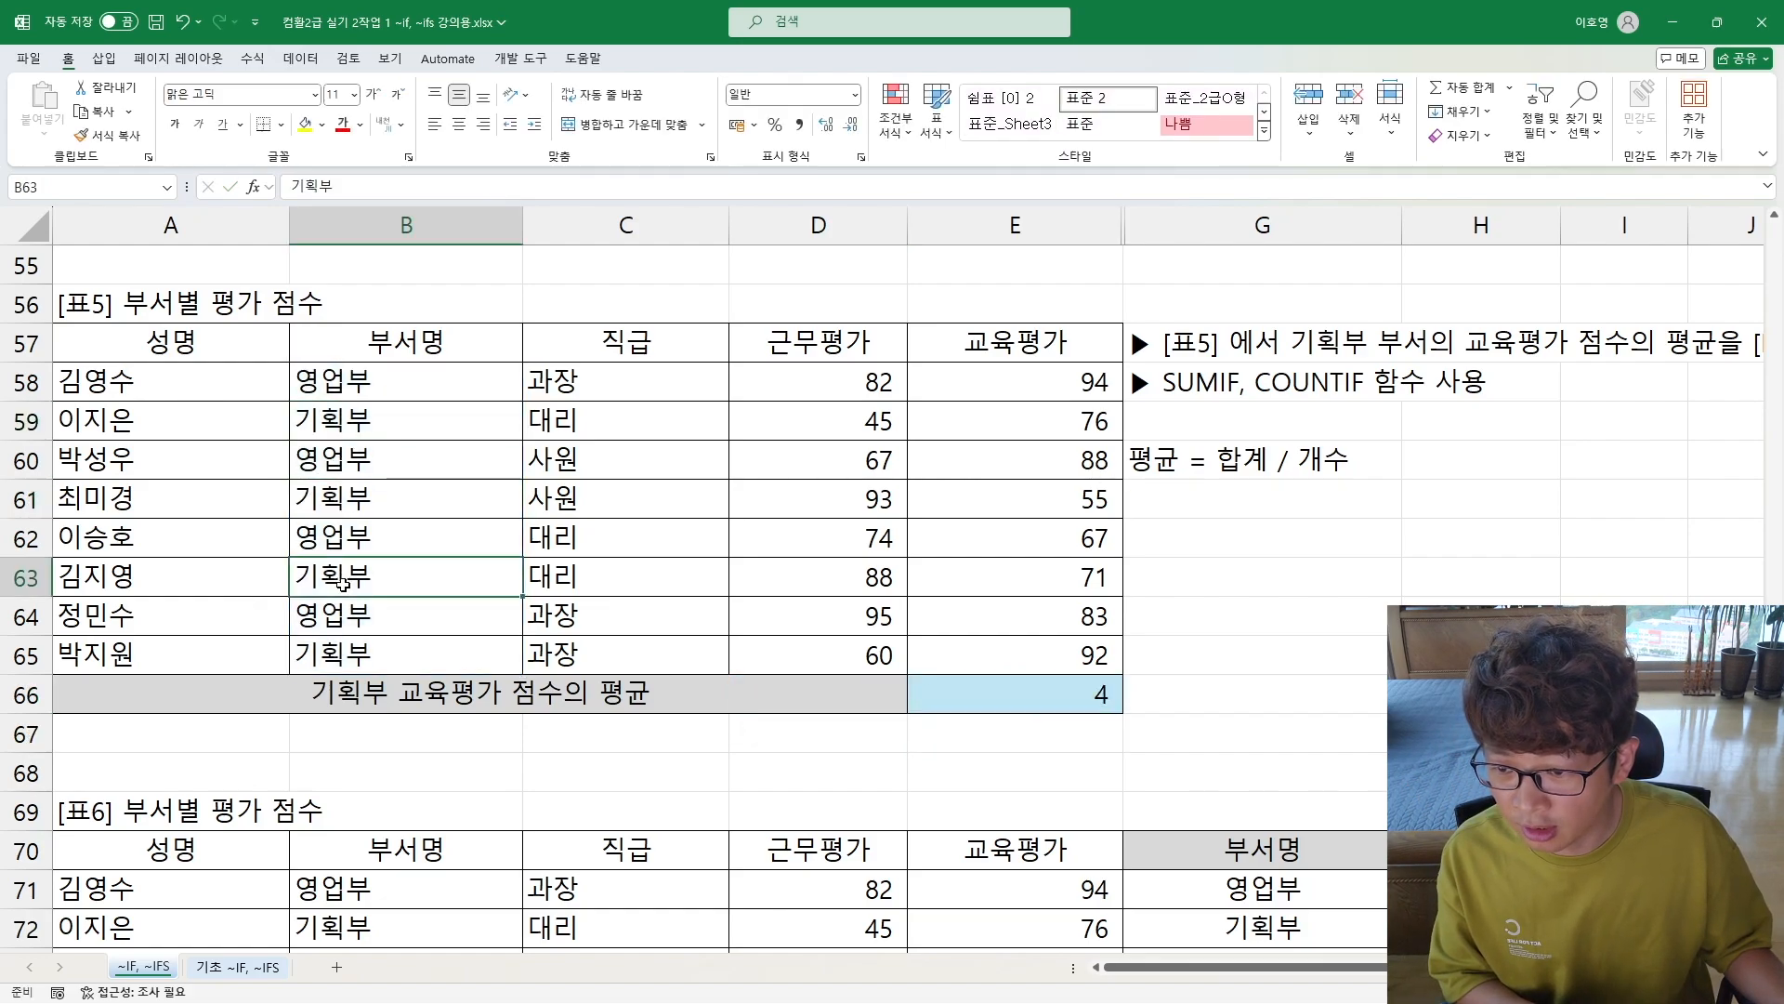
left_click(341, 651)
Step: Insert the opening of a SUMIF function and a division operator before COUNTIF in the E66 formula
double_click(944, 688)
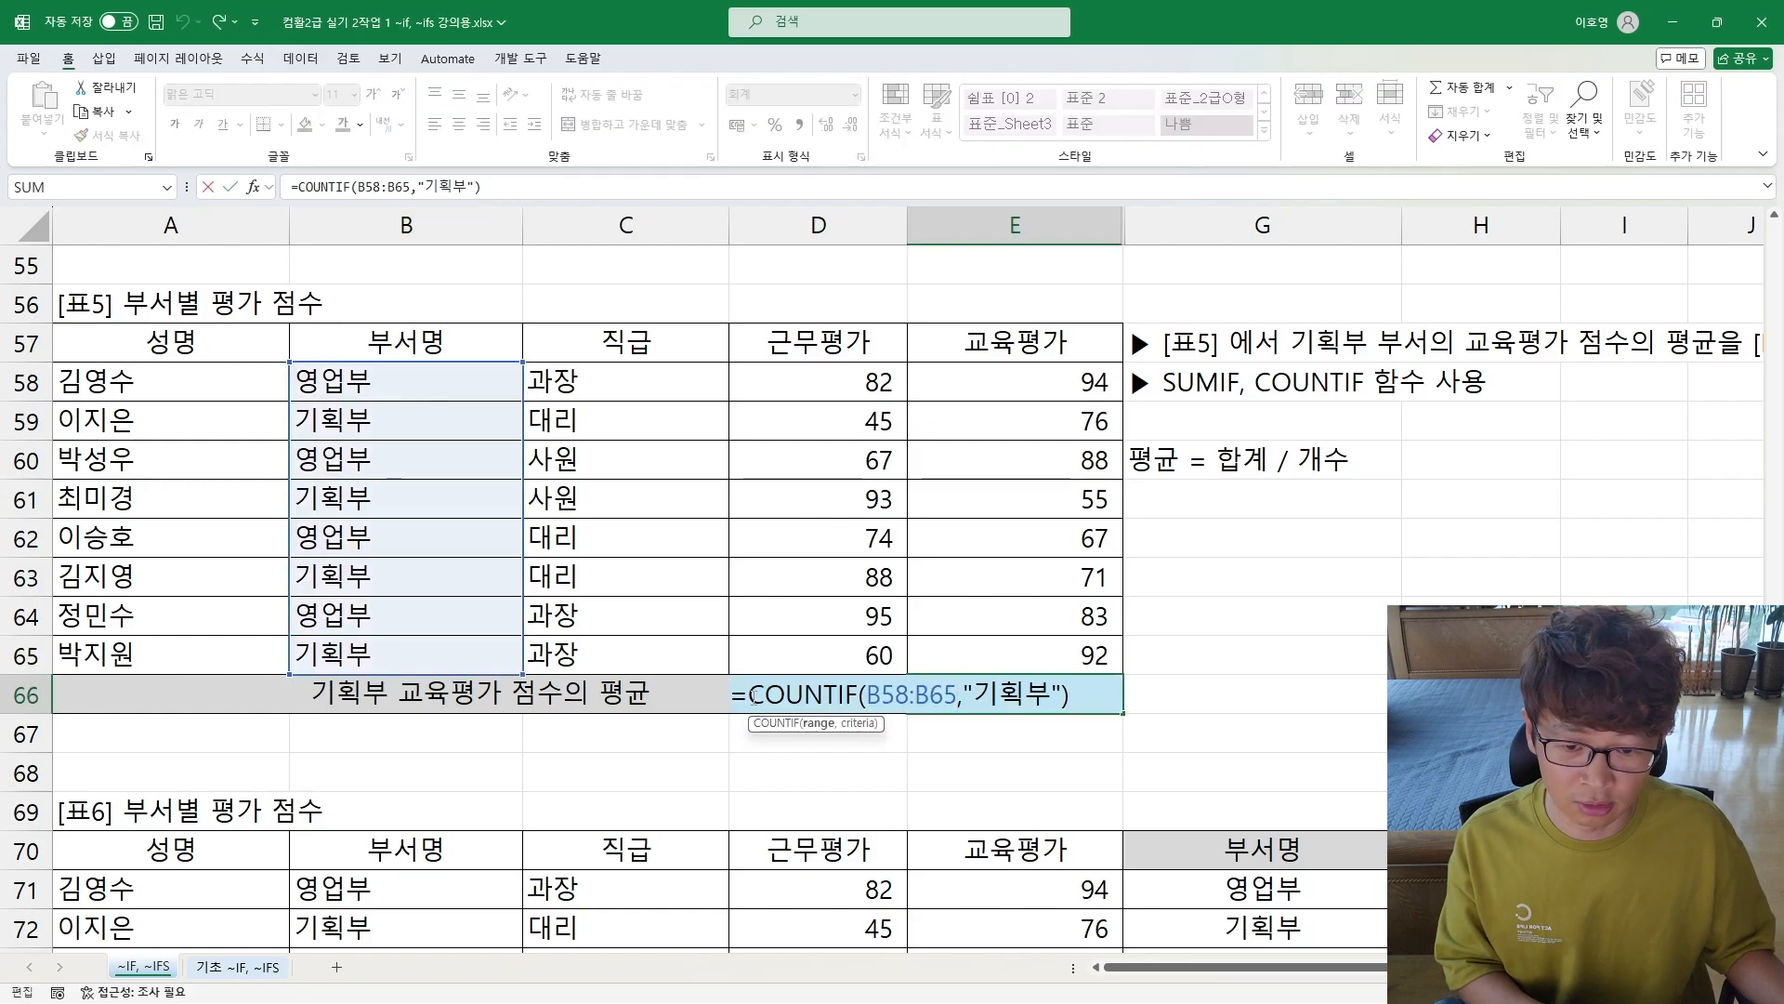
type("/")
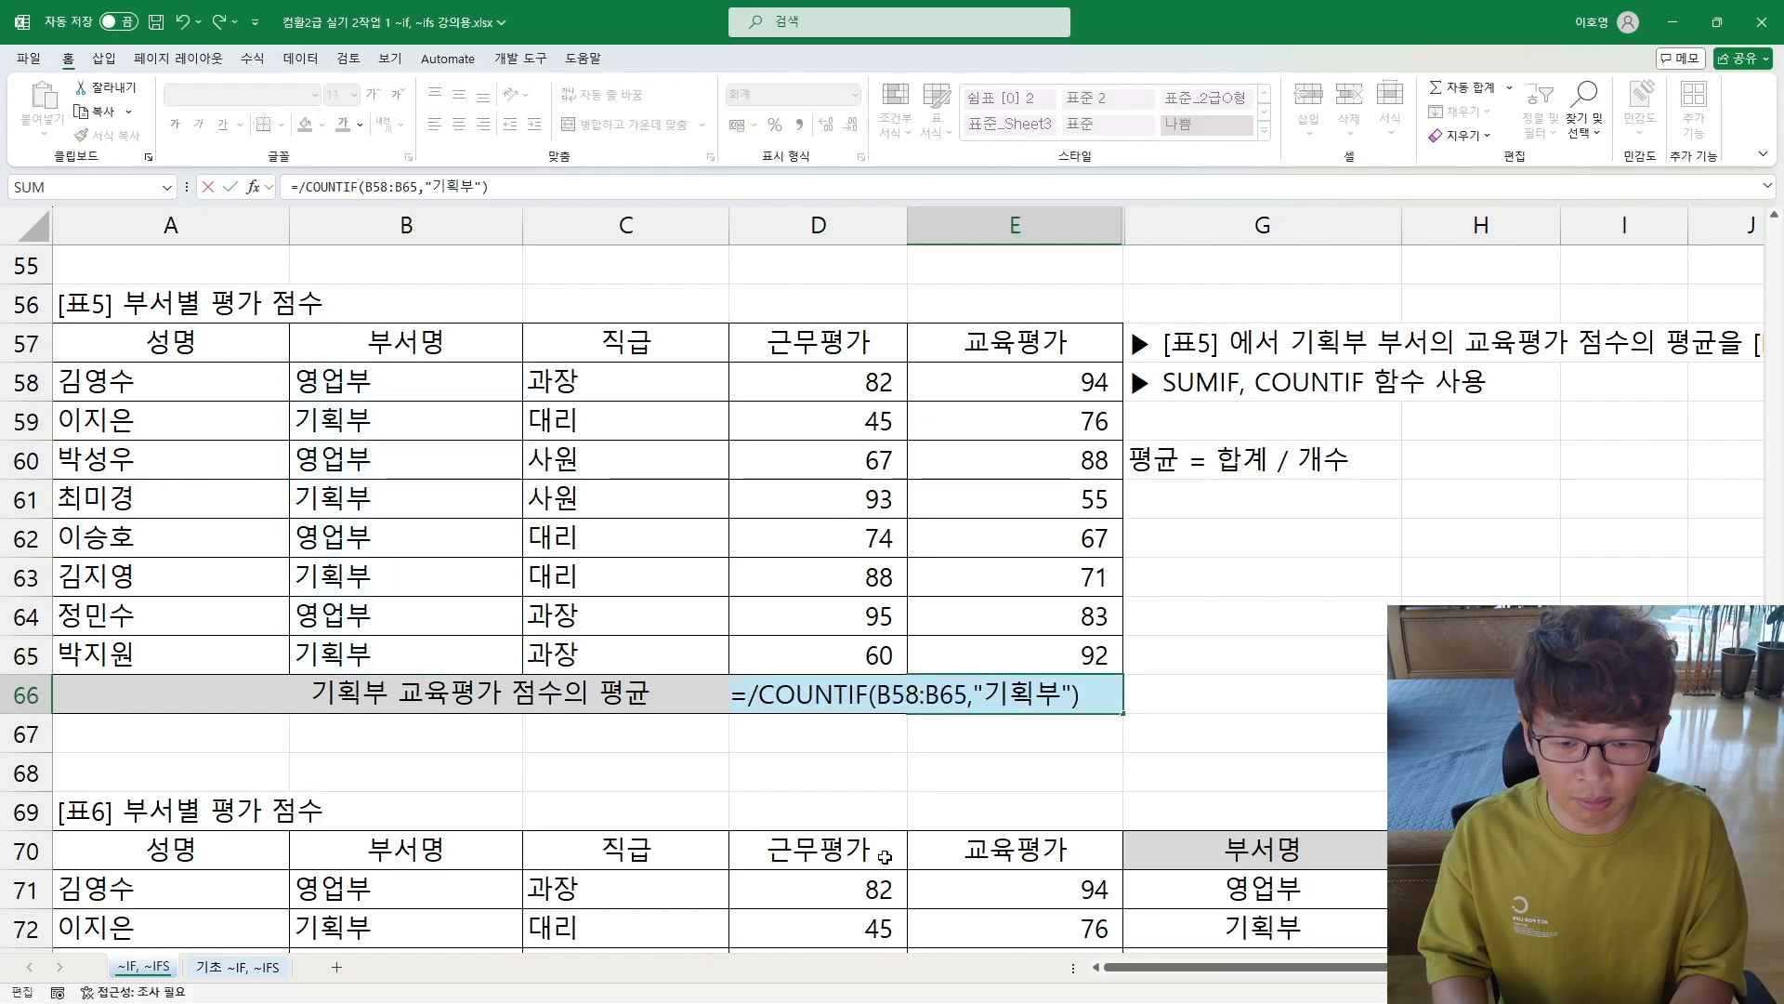
type("녀ㅡ")
key("BackSpace")
key("BackSpace")
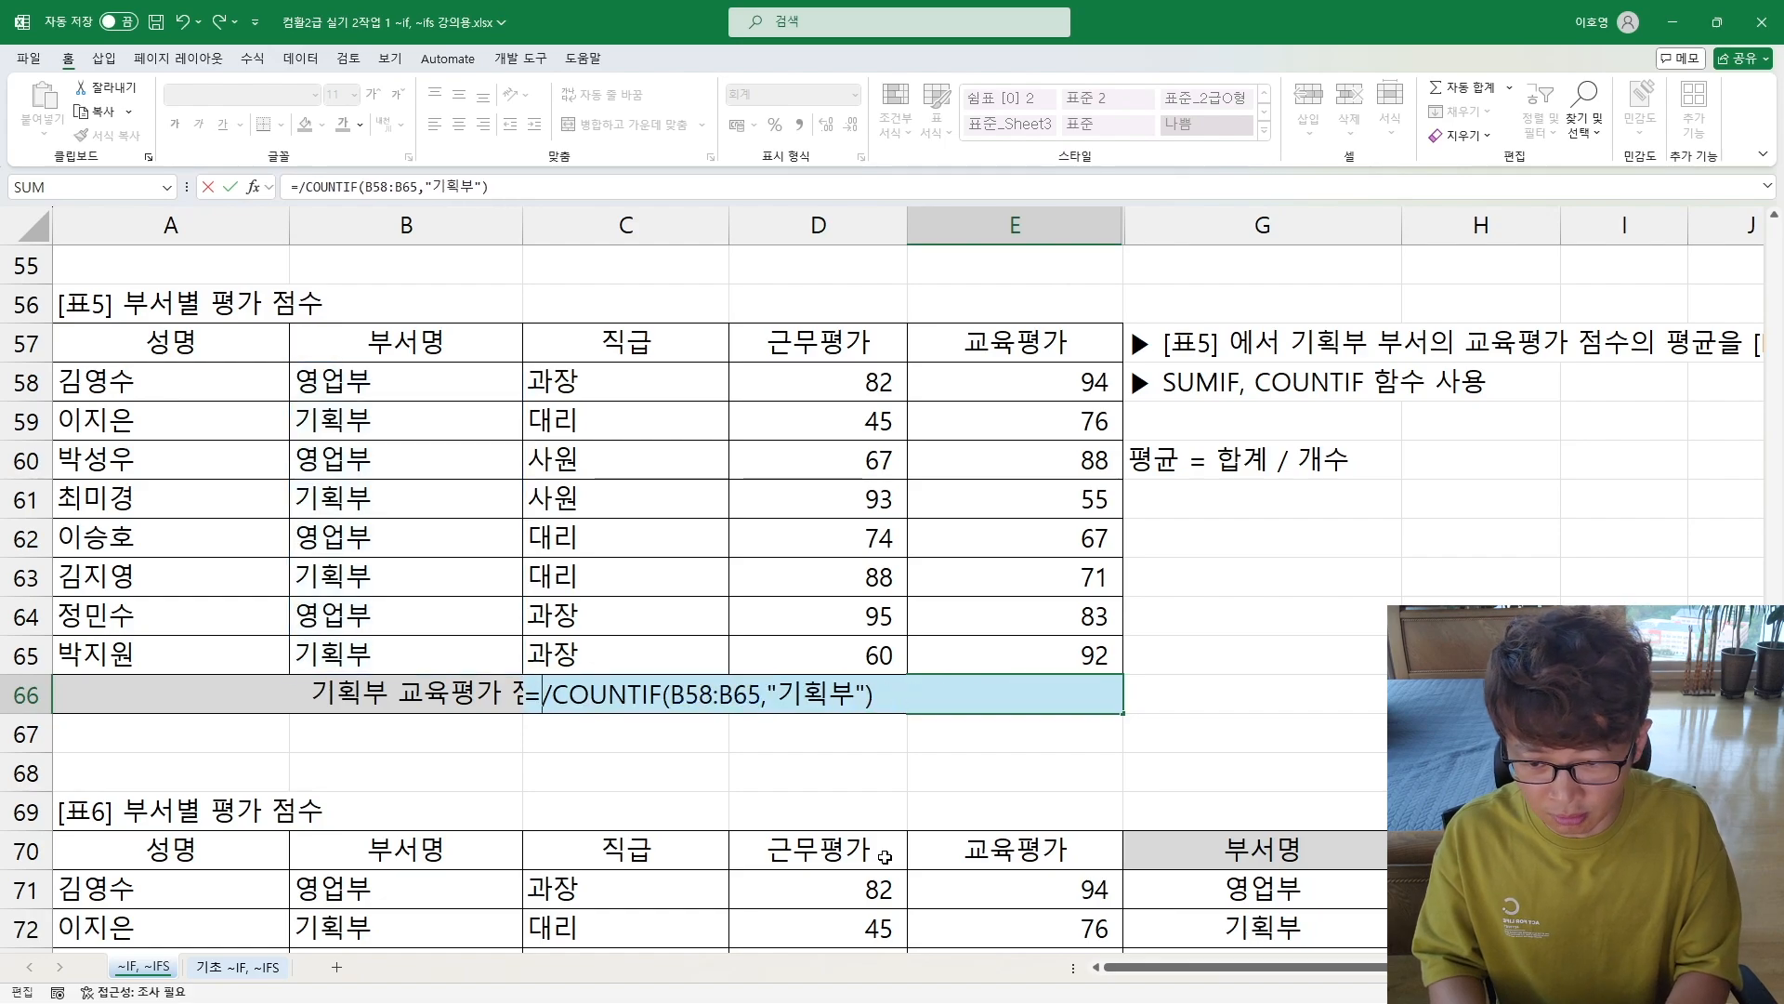
type("sumif*")
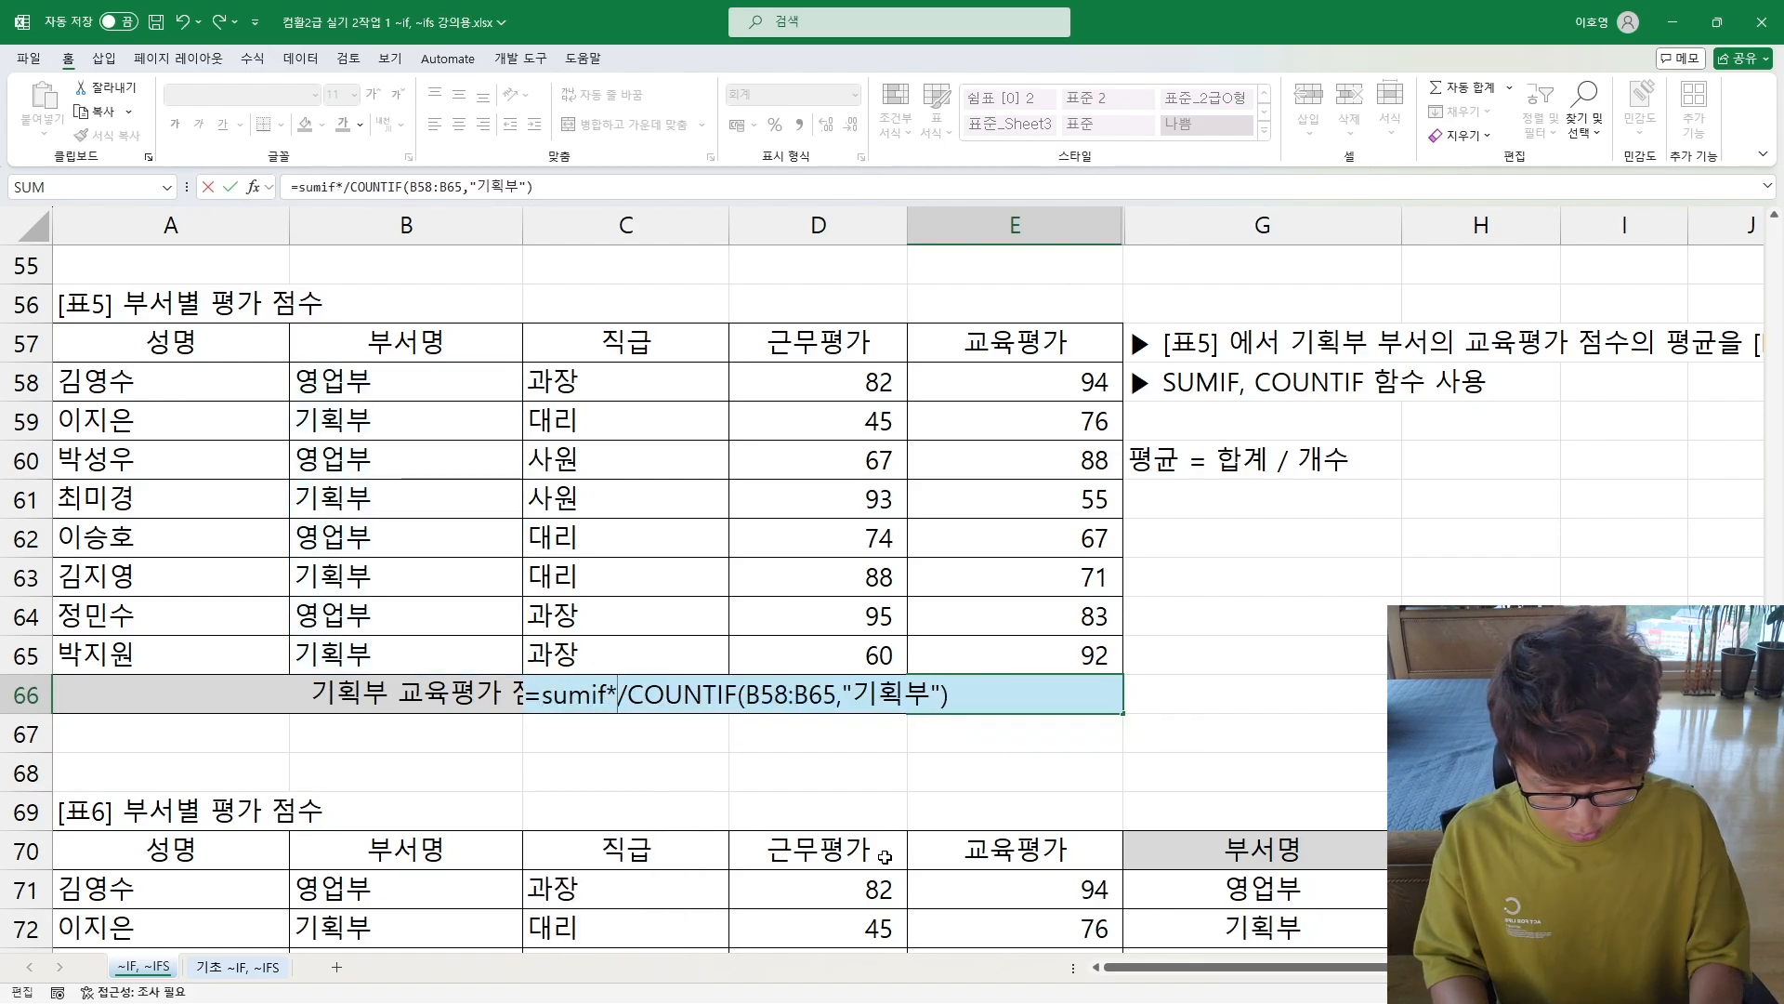
key("BackSpace")
type("(")
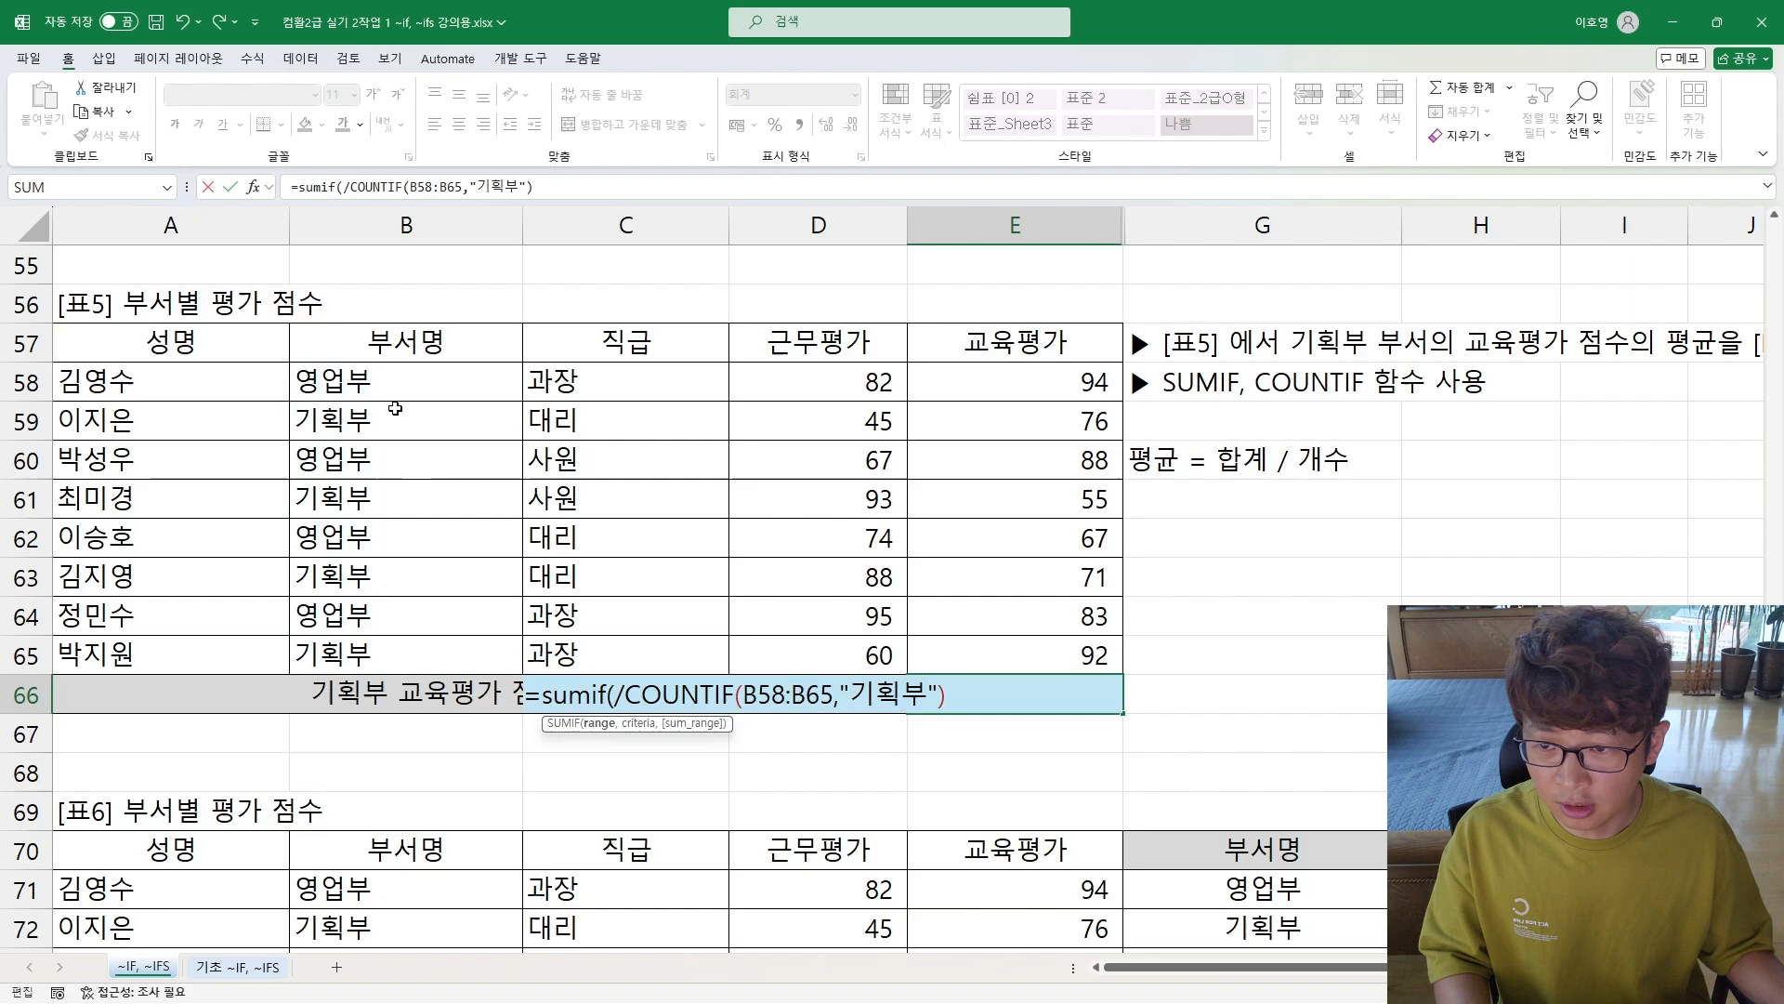
Step: Complete the SUMIF in E66 with range B58:B65, criterion "기획부" and sum range E58:E65
left_click_drag(393, 383, 426, 659)
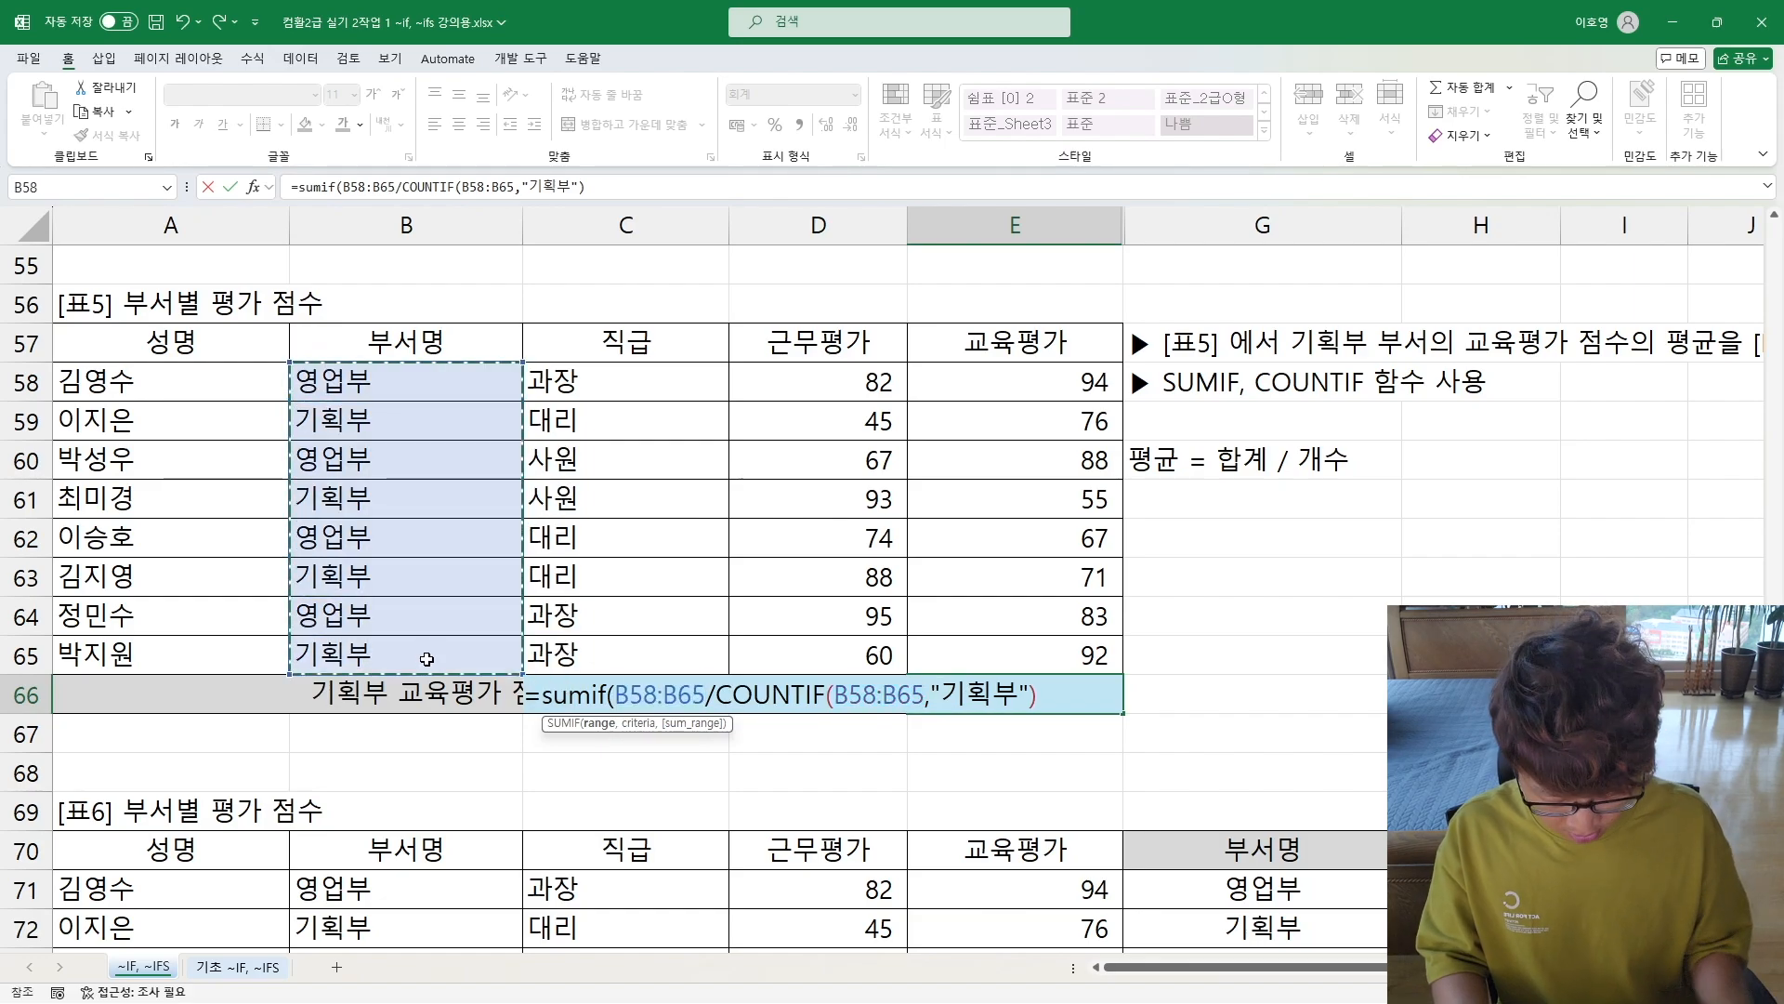
type(",\"기획부\"")
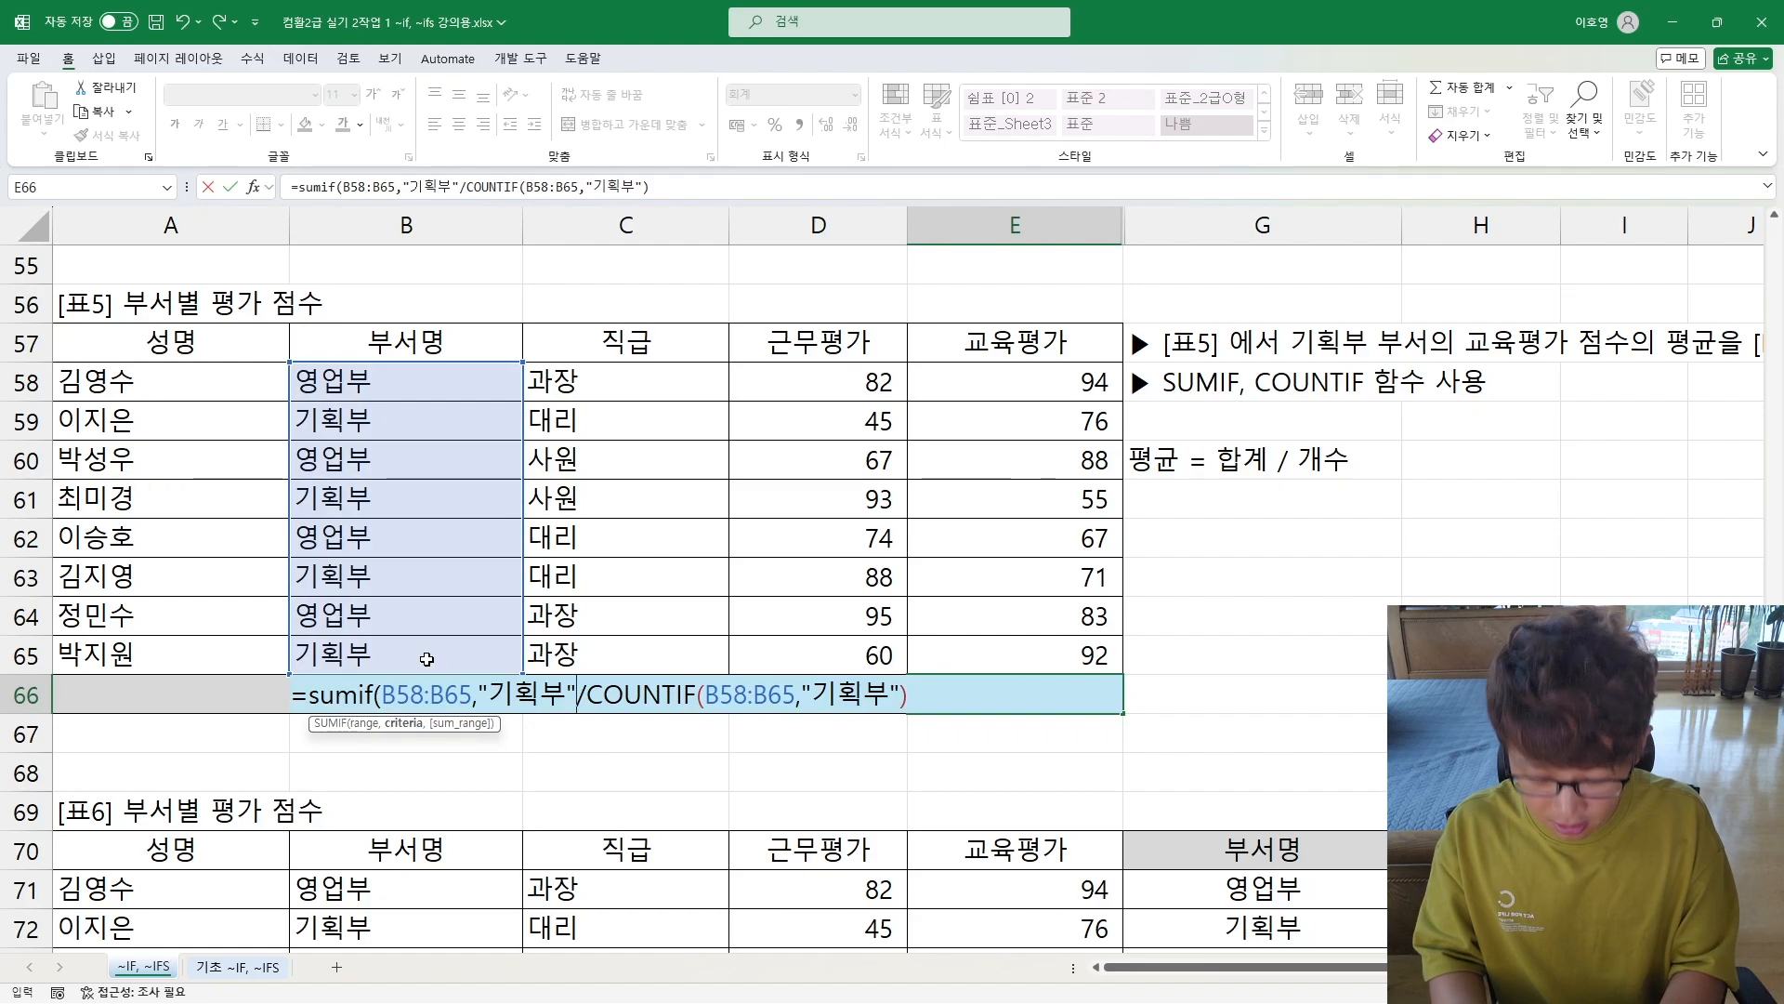
type(",")
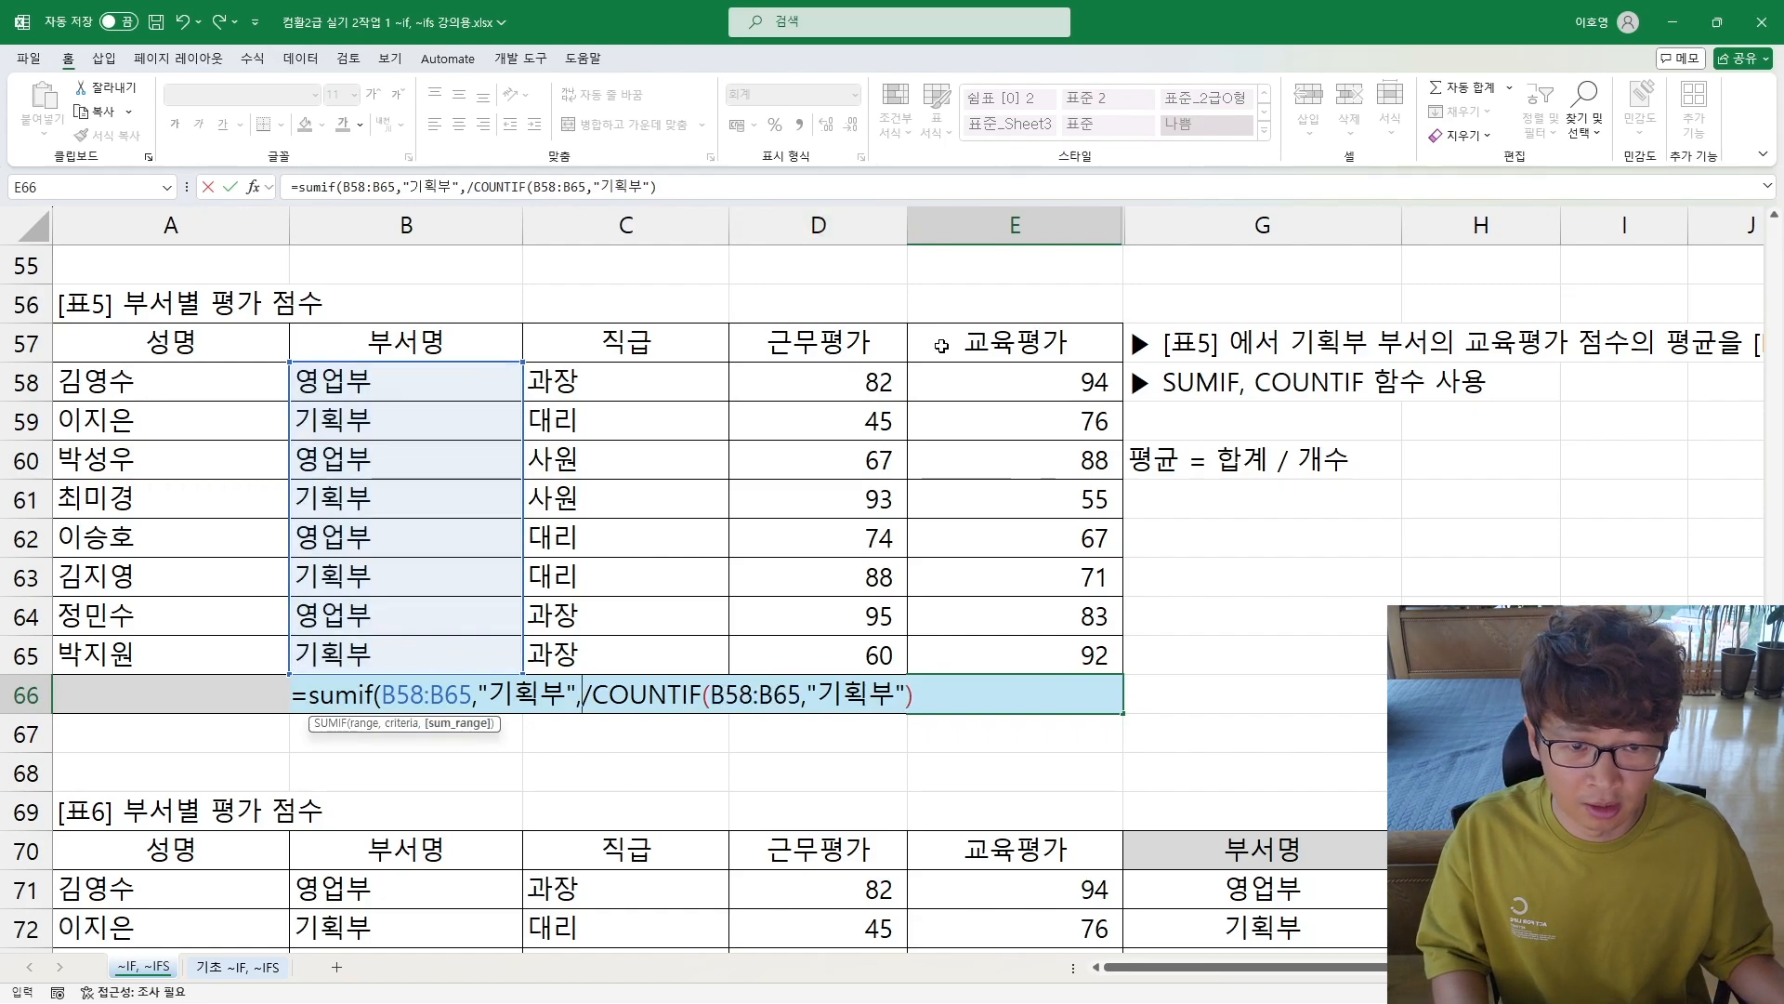
left_click_drag(968, 370, 991, 655)
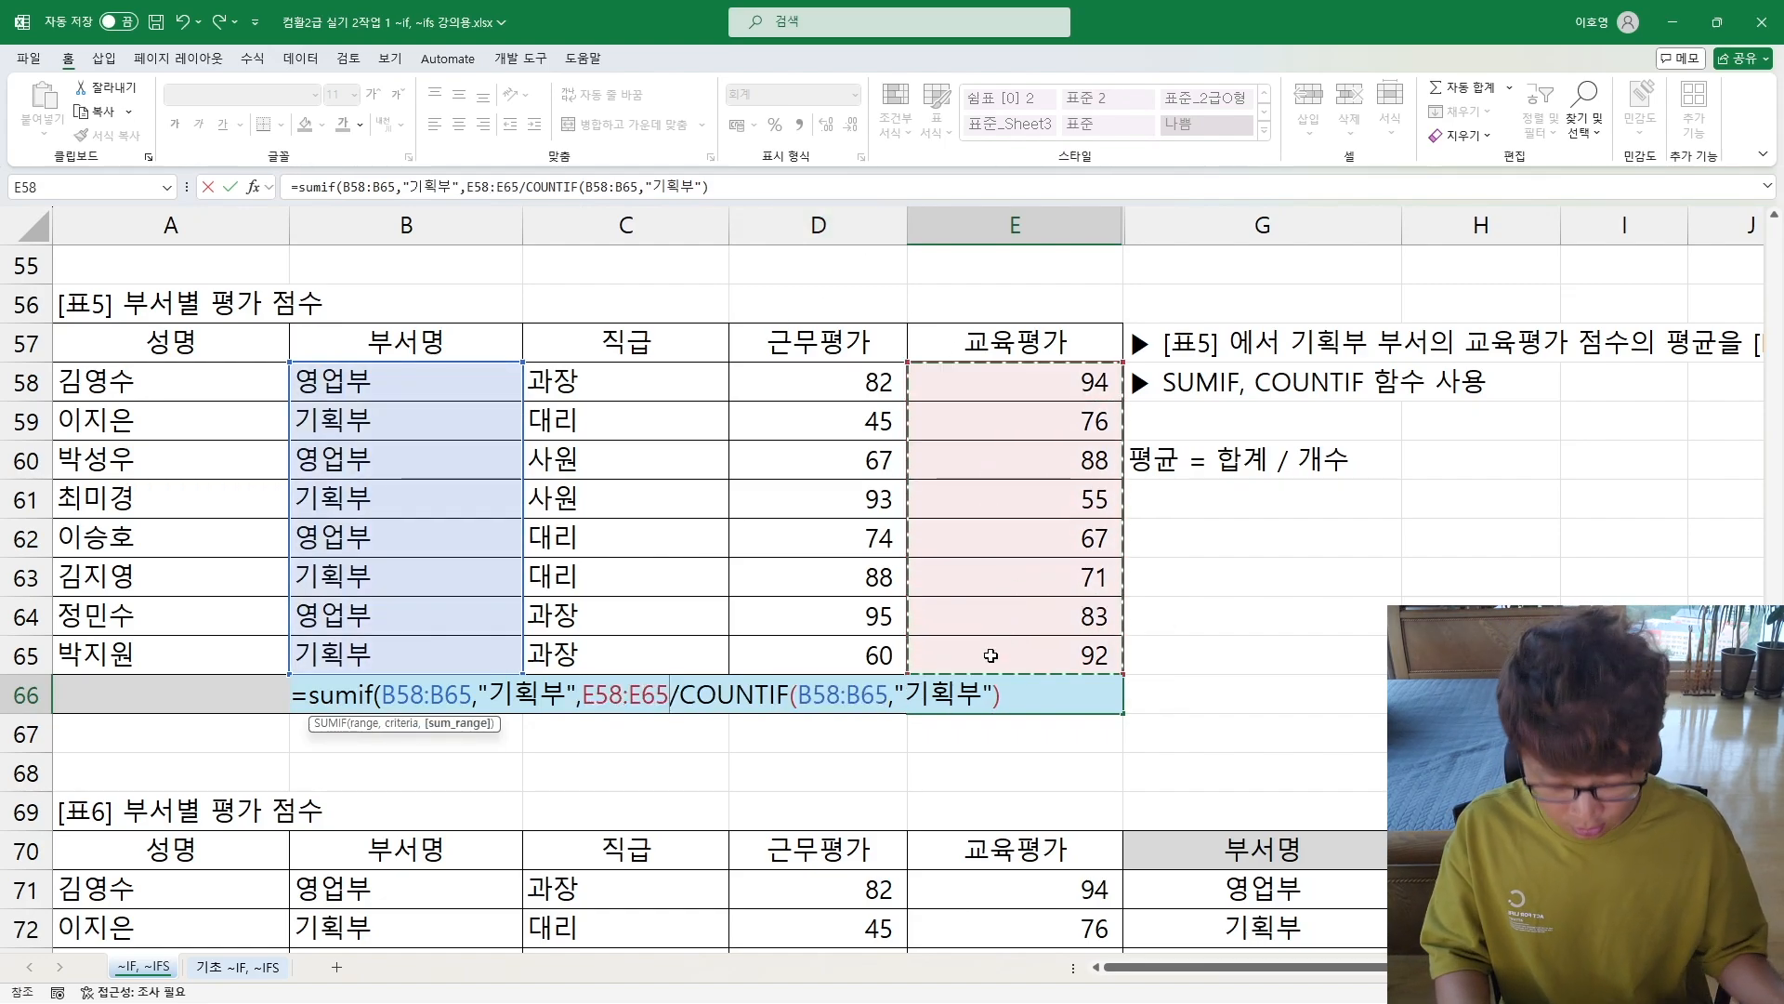
type(")")
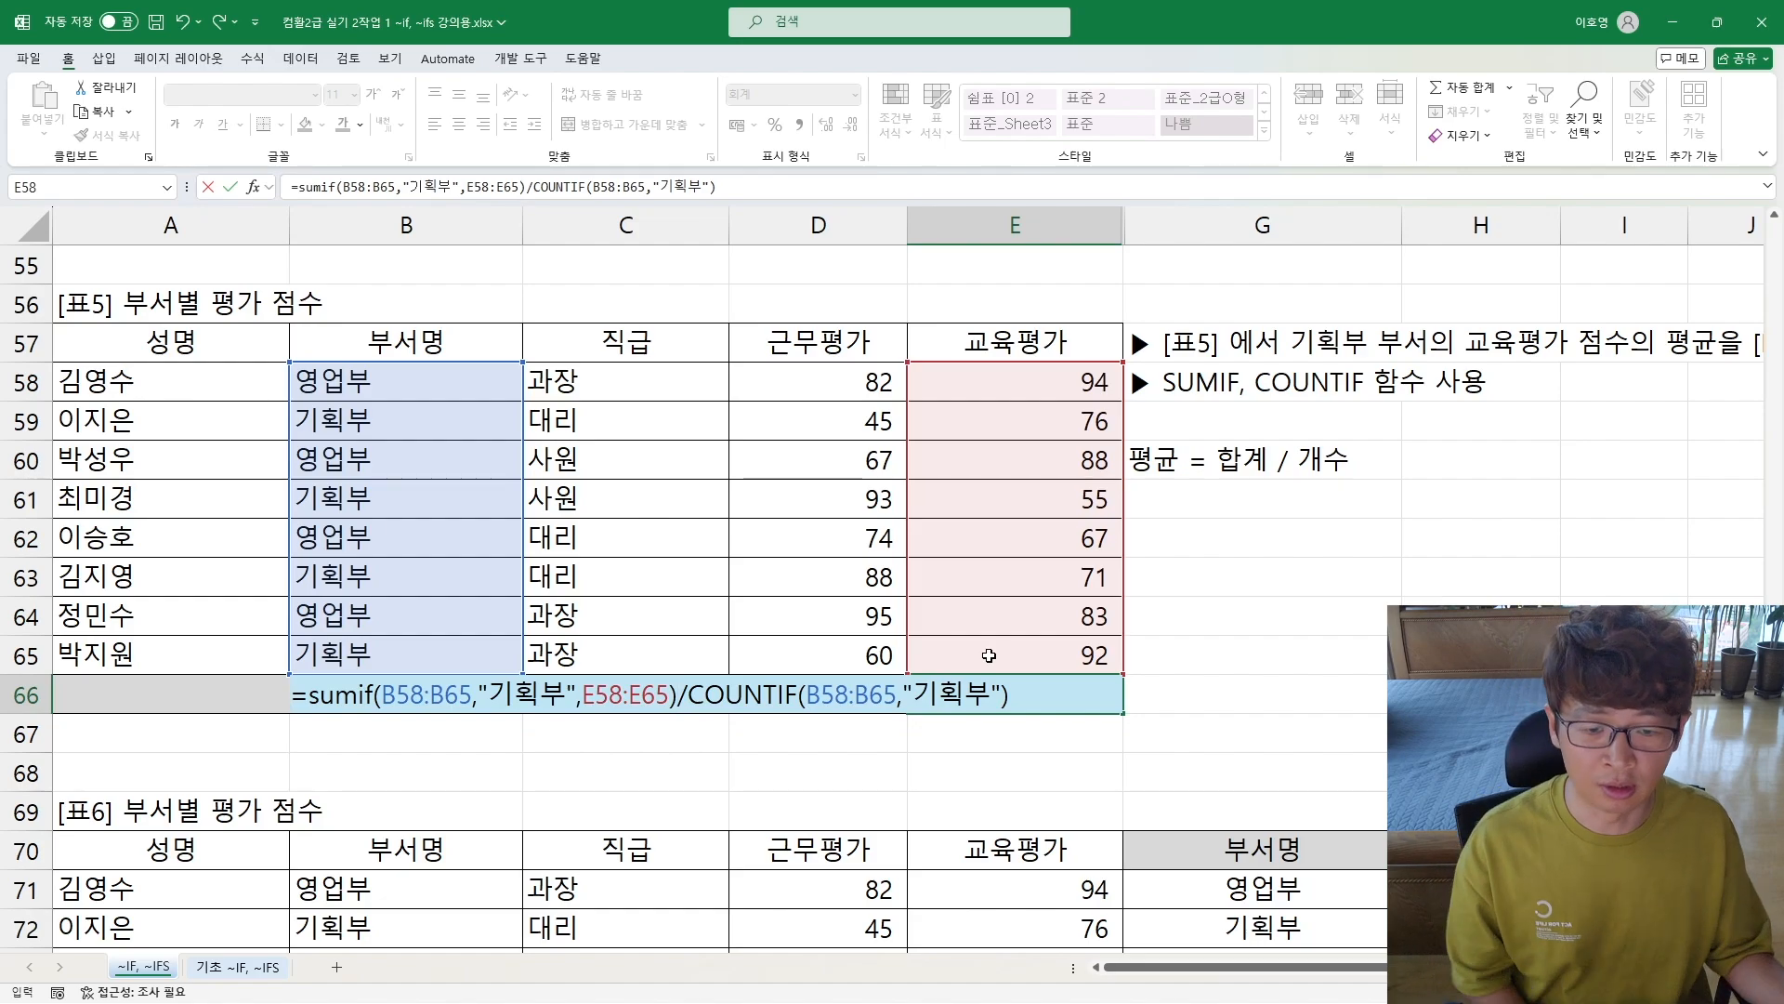
Step: Review the COUNTIF and SUMIF parts of the E66 formula and commit it
left_click(699, 695)
key("shift+End")
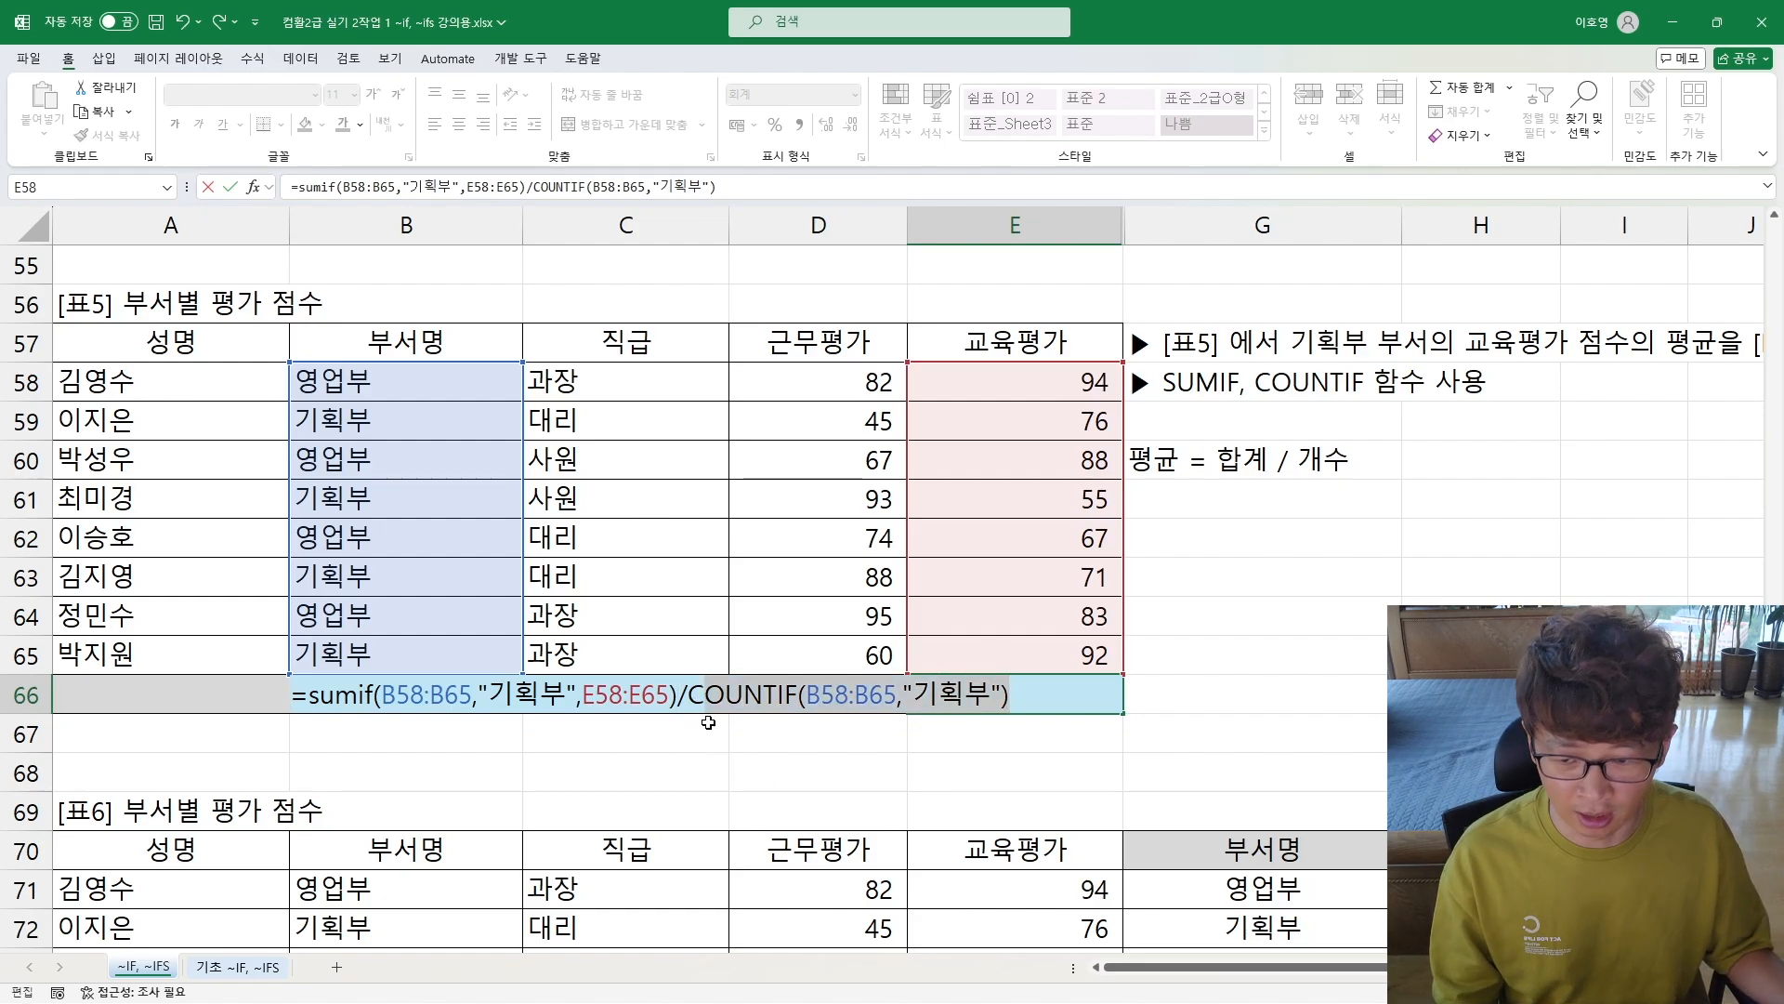
left_click_drag(311, 695, 681, 695)
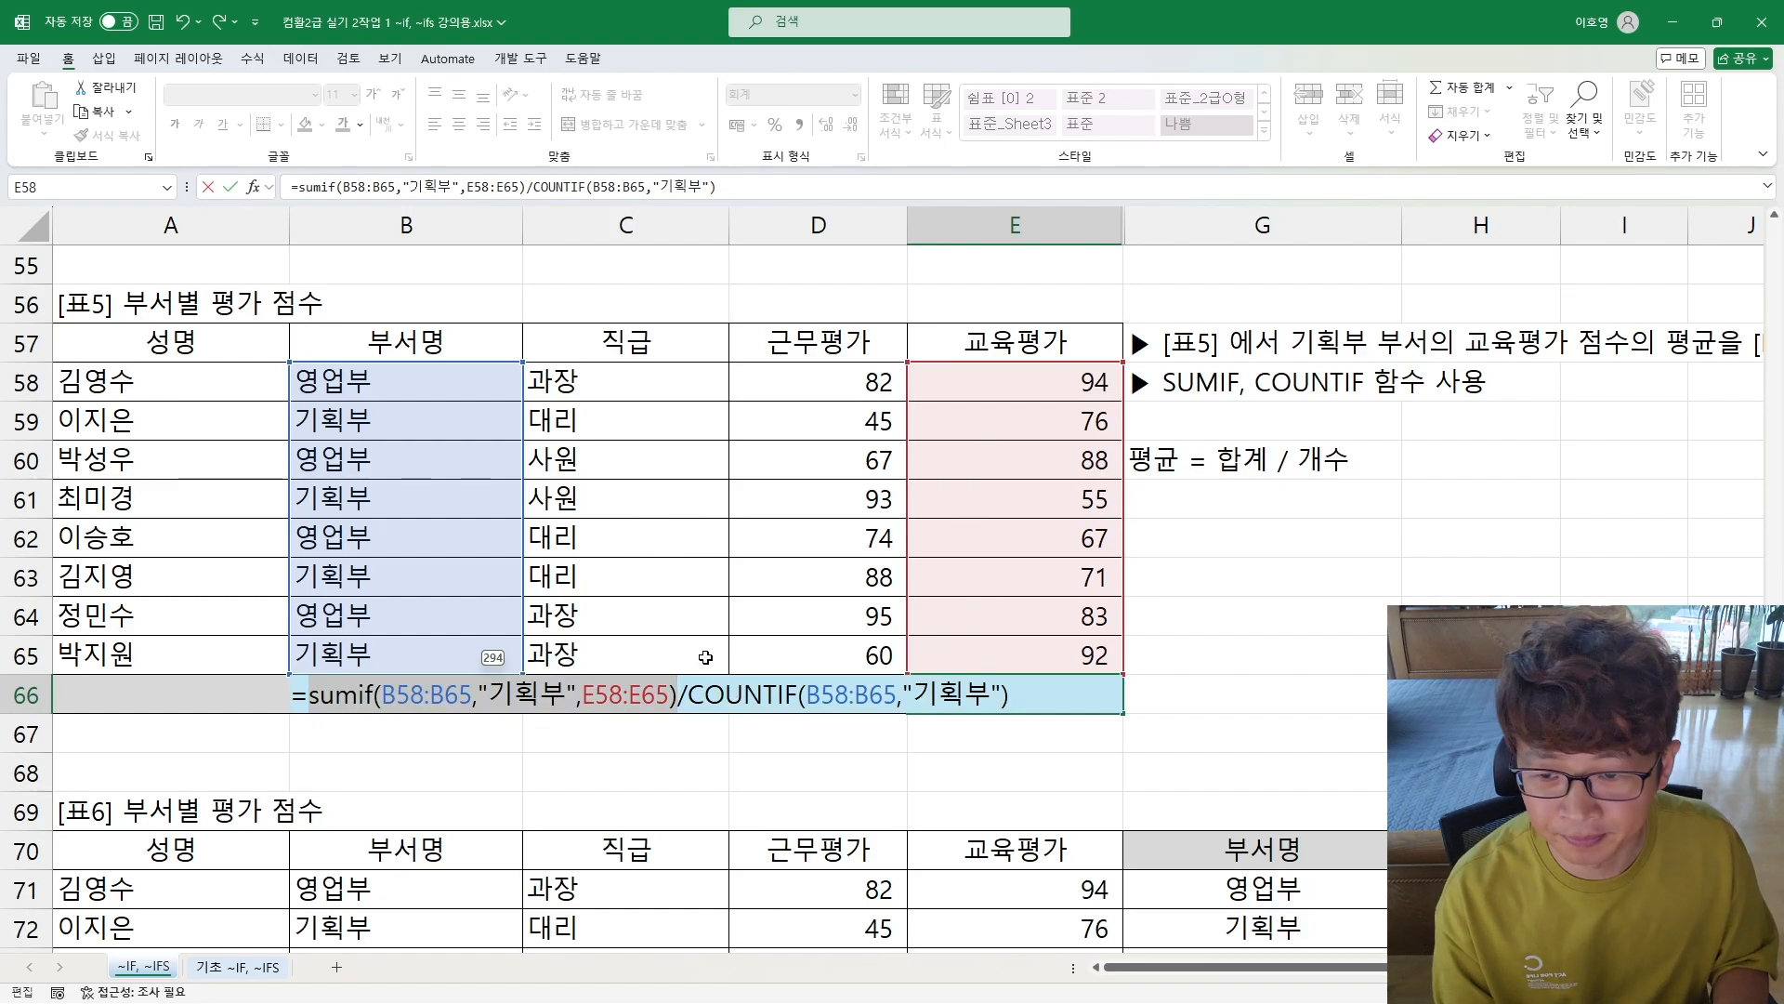
key("Return")
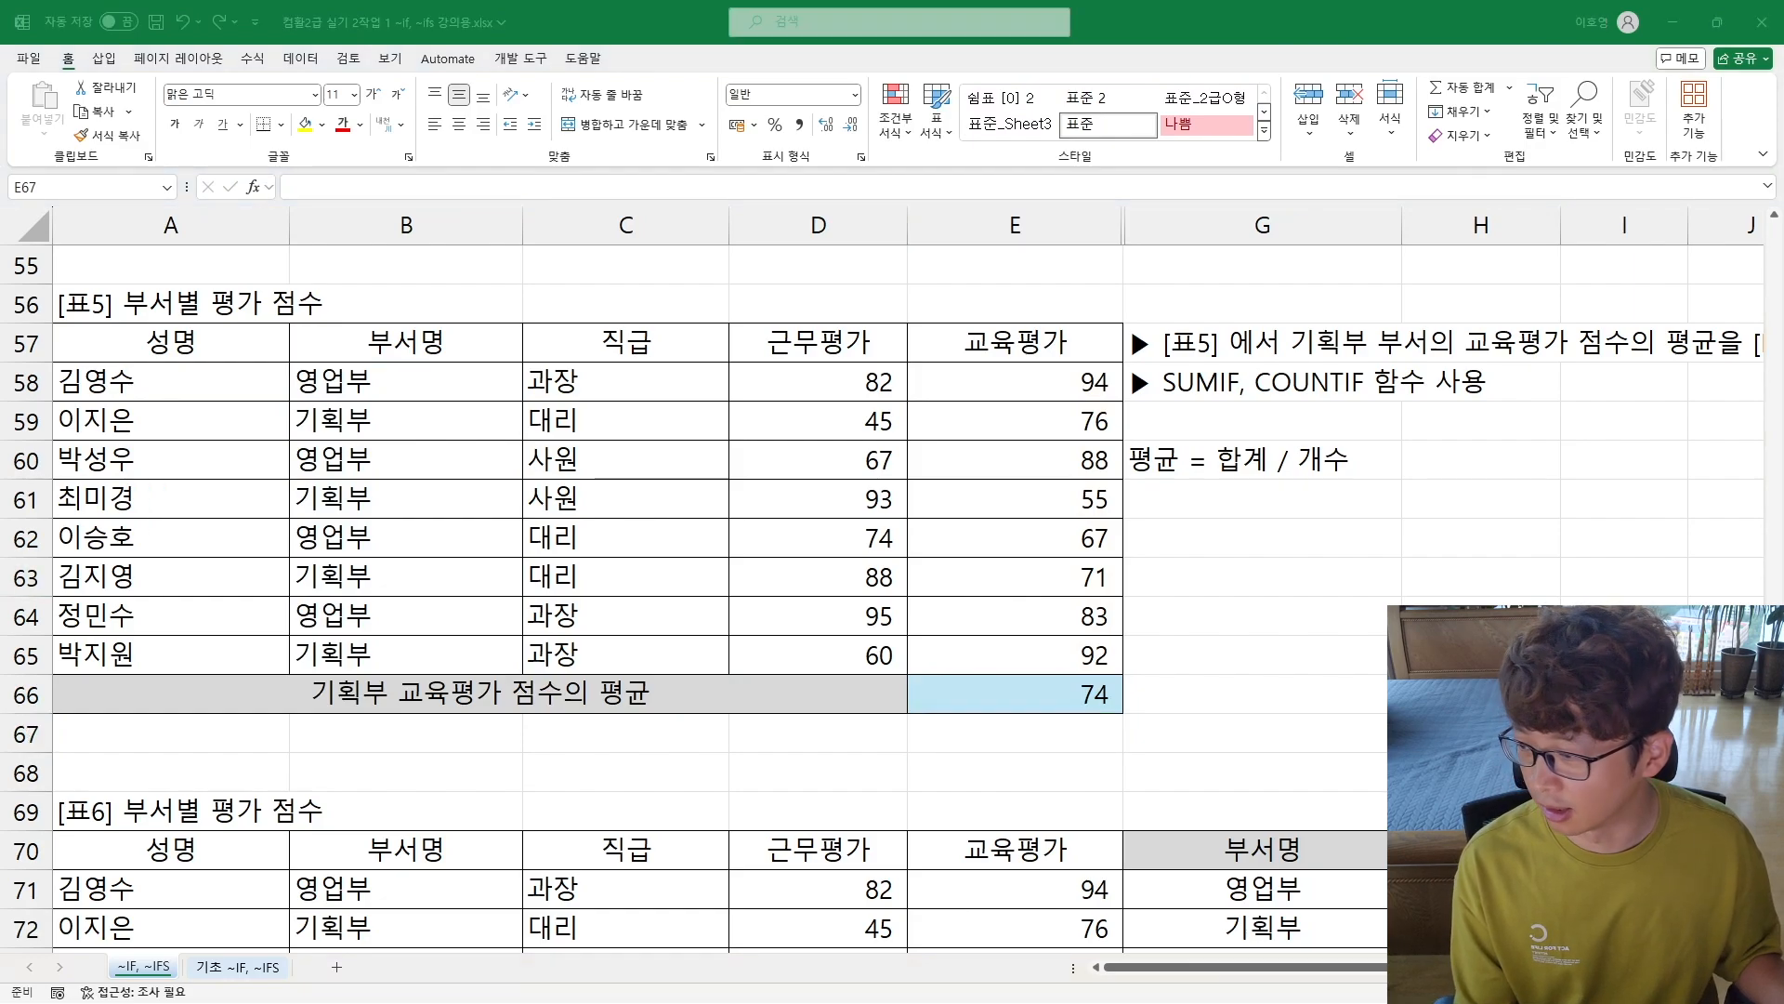
Step: Clear the existing 근무평가 합 results in H71:H73 beside [표6]
scroll(697, 474, "down", 3)
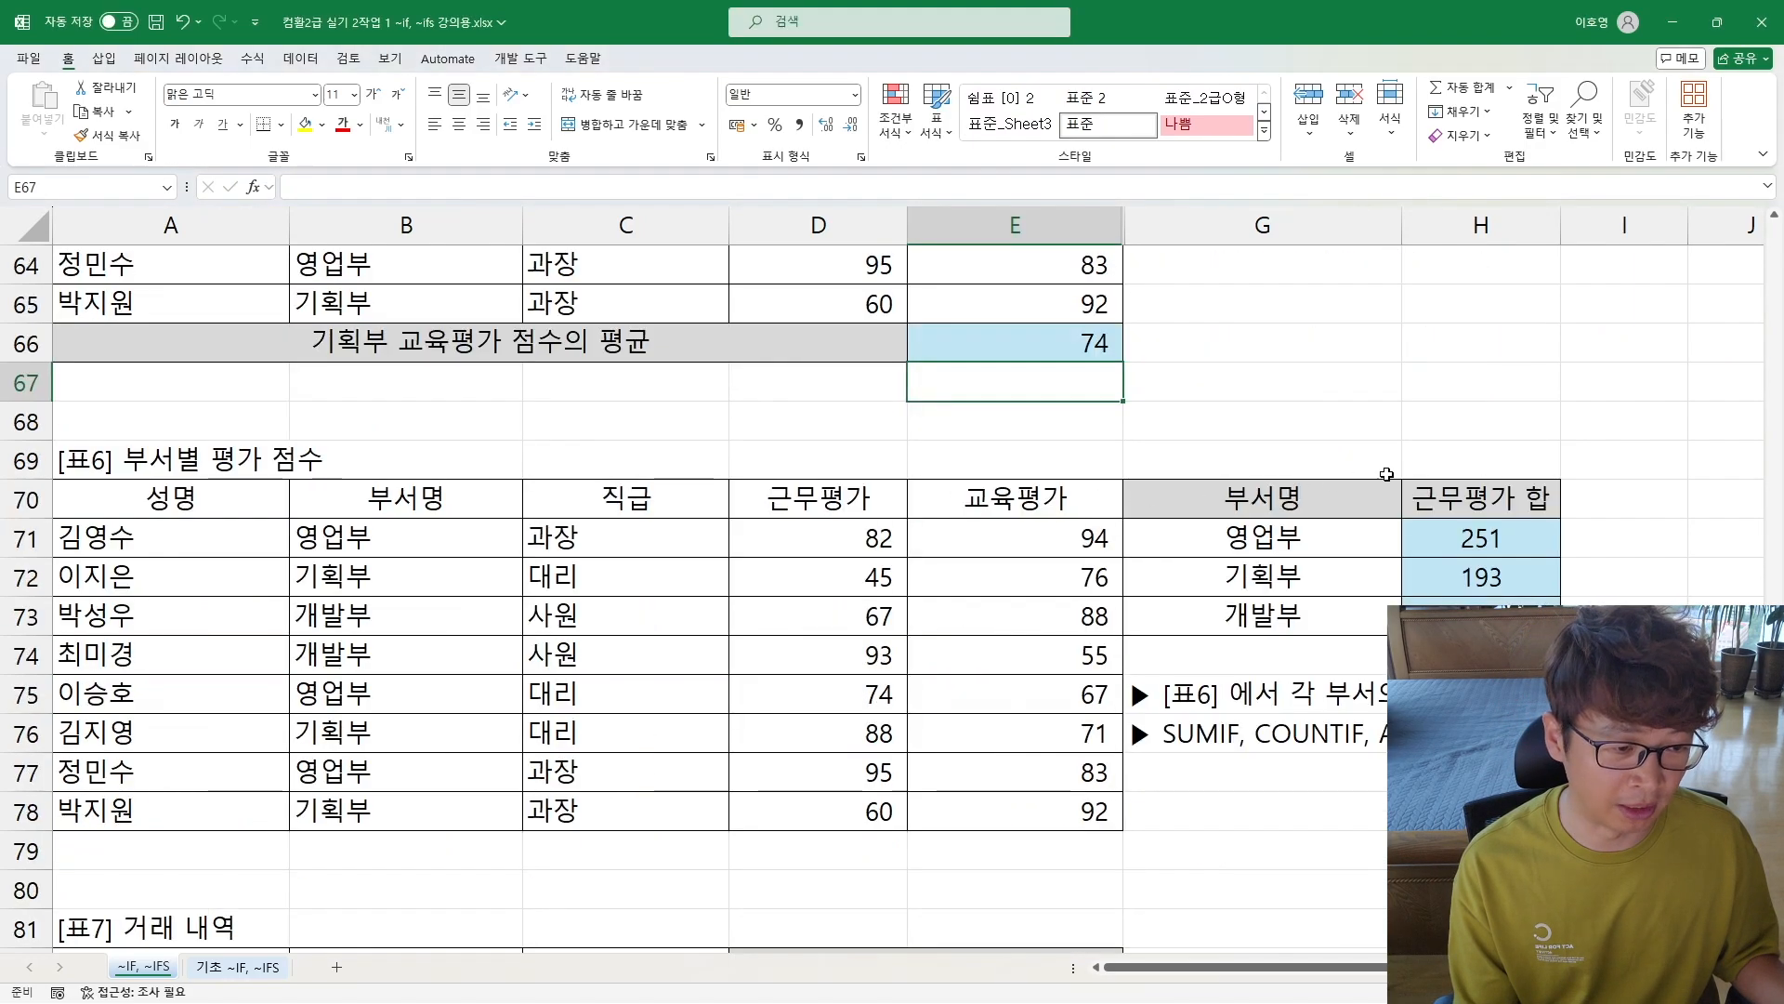
left_click_drag(1496, 532, 1482, 615)
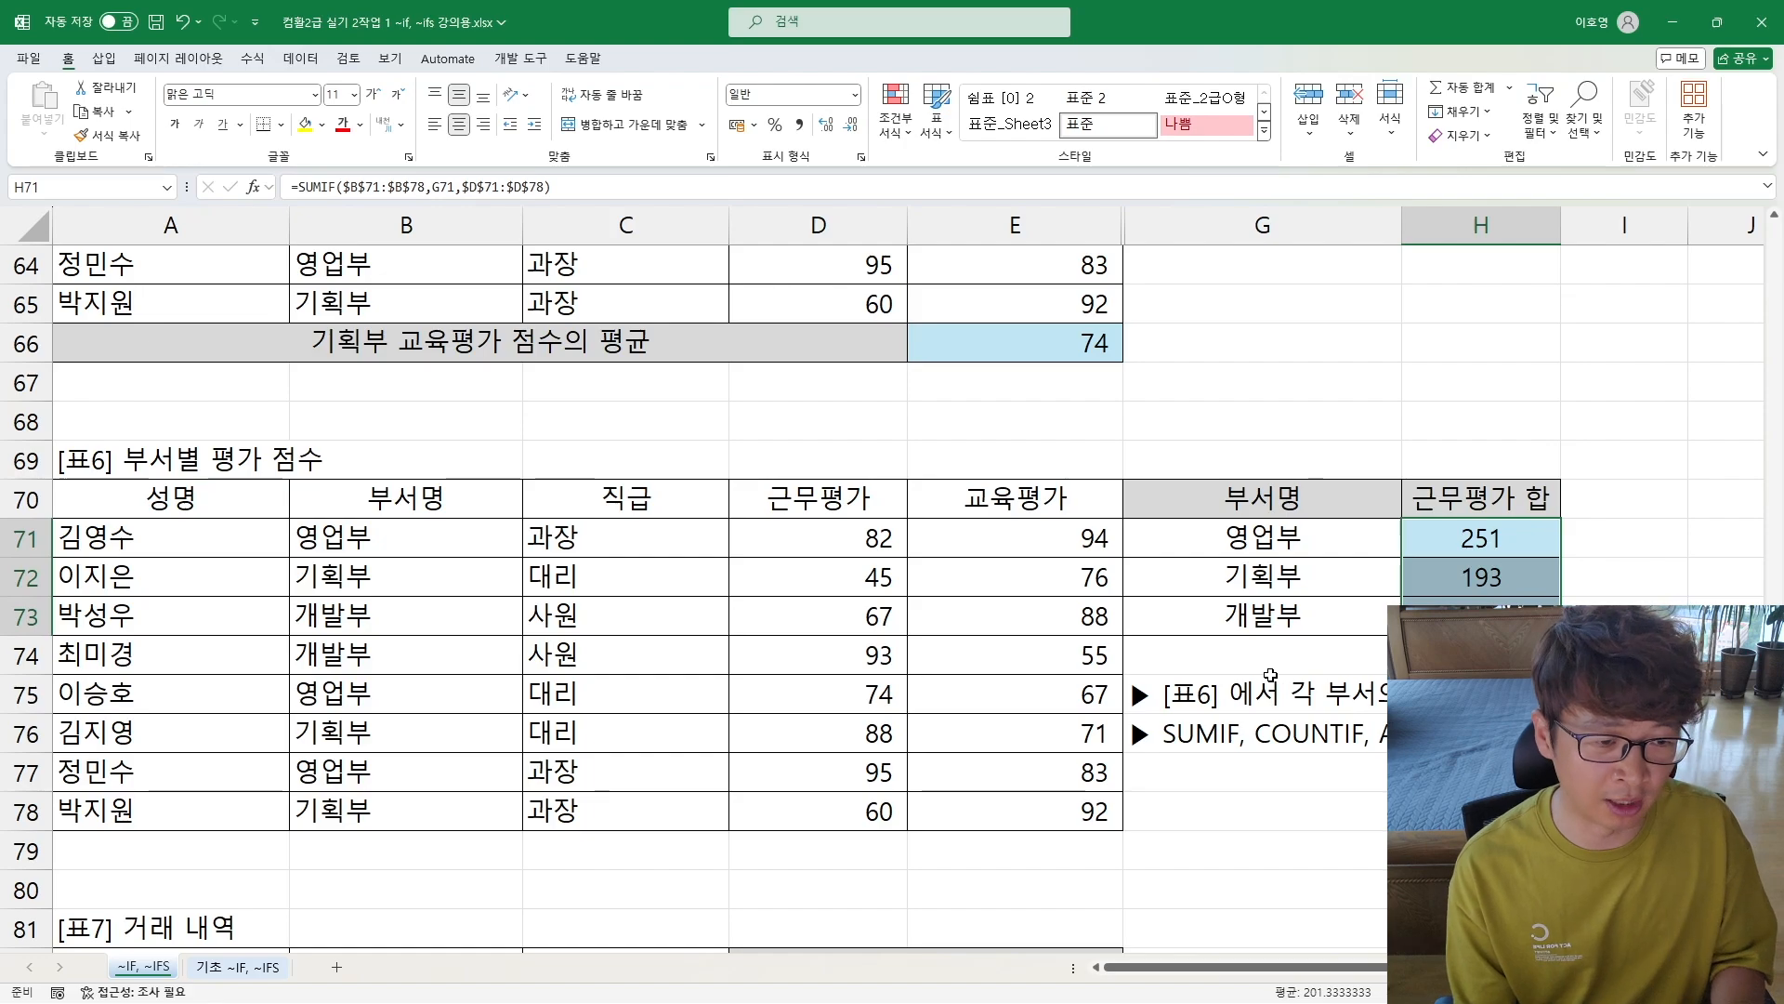
key("Delete")
Step: Correct the typo after "근무평가 합" in the [표6] instruction in G75 so it reads "합을"
scroll(972, 669, "down", 2)
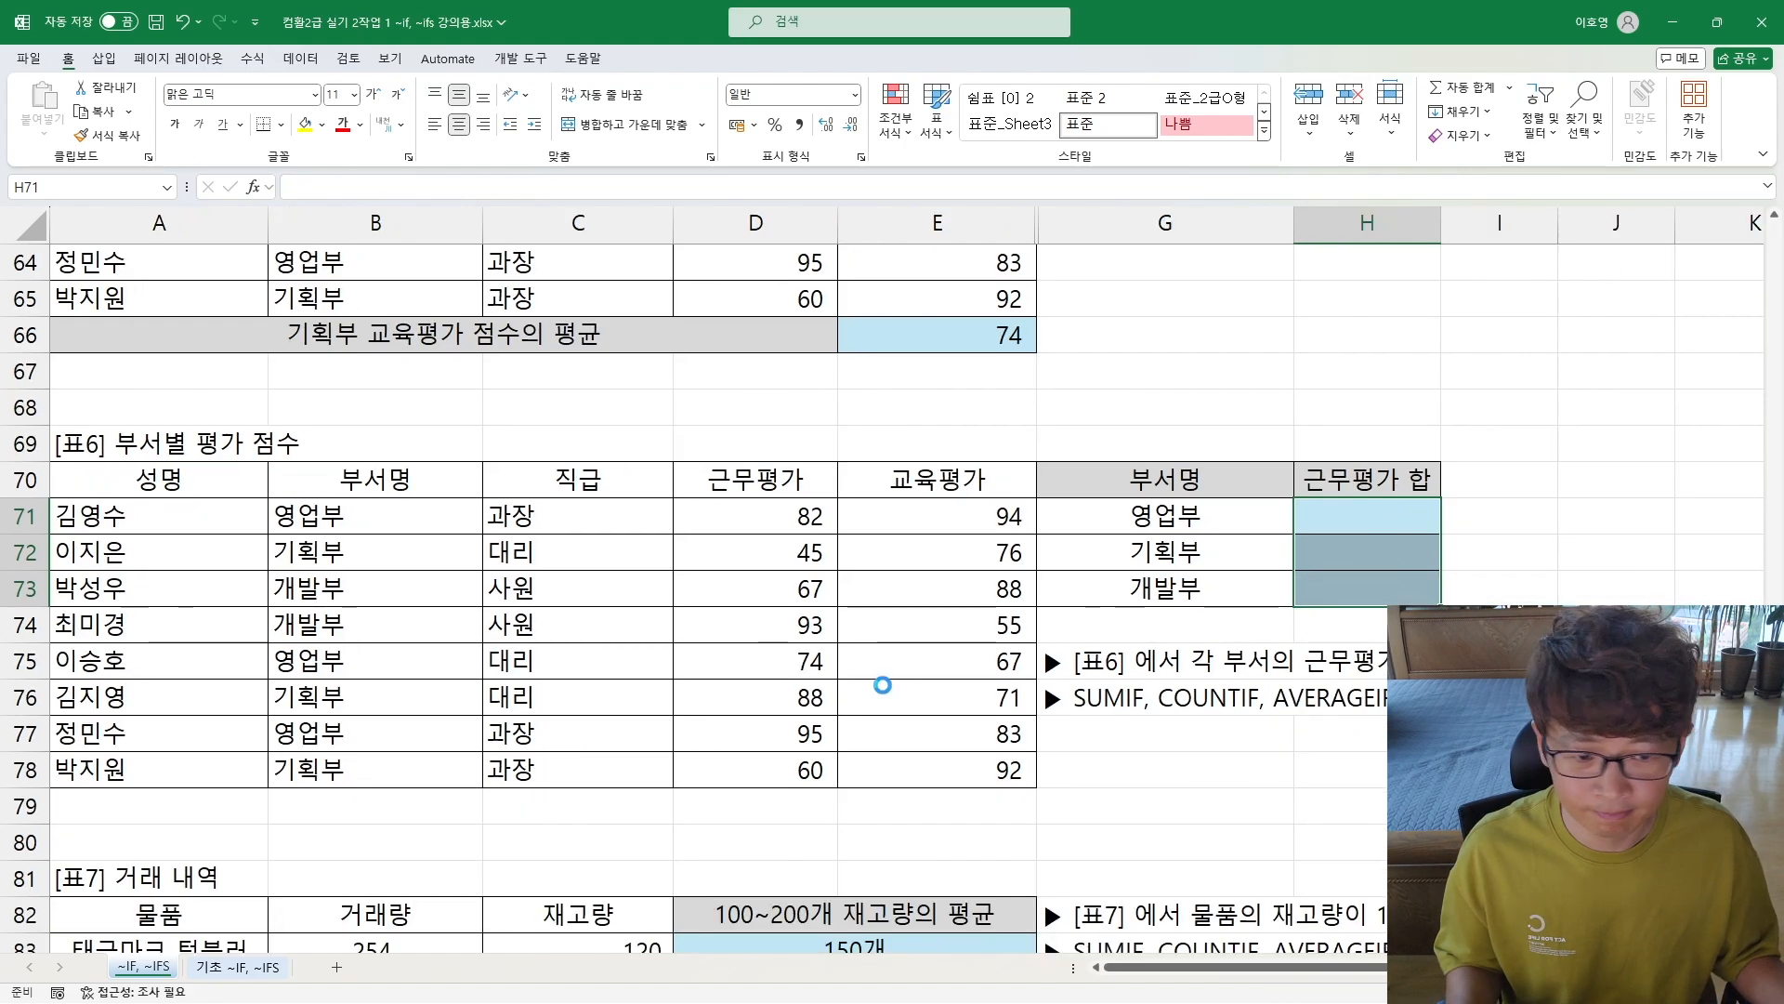
left_click(63, 441)
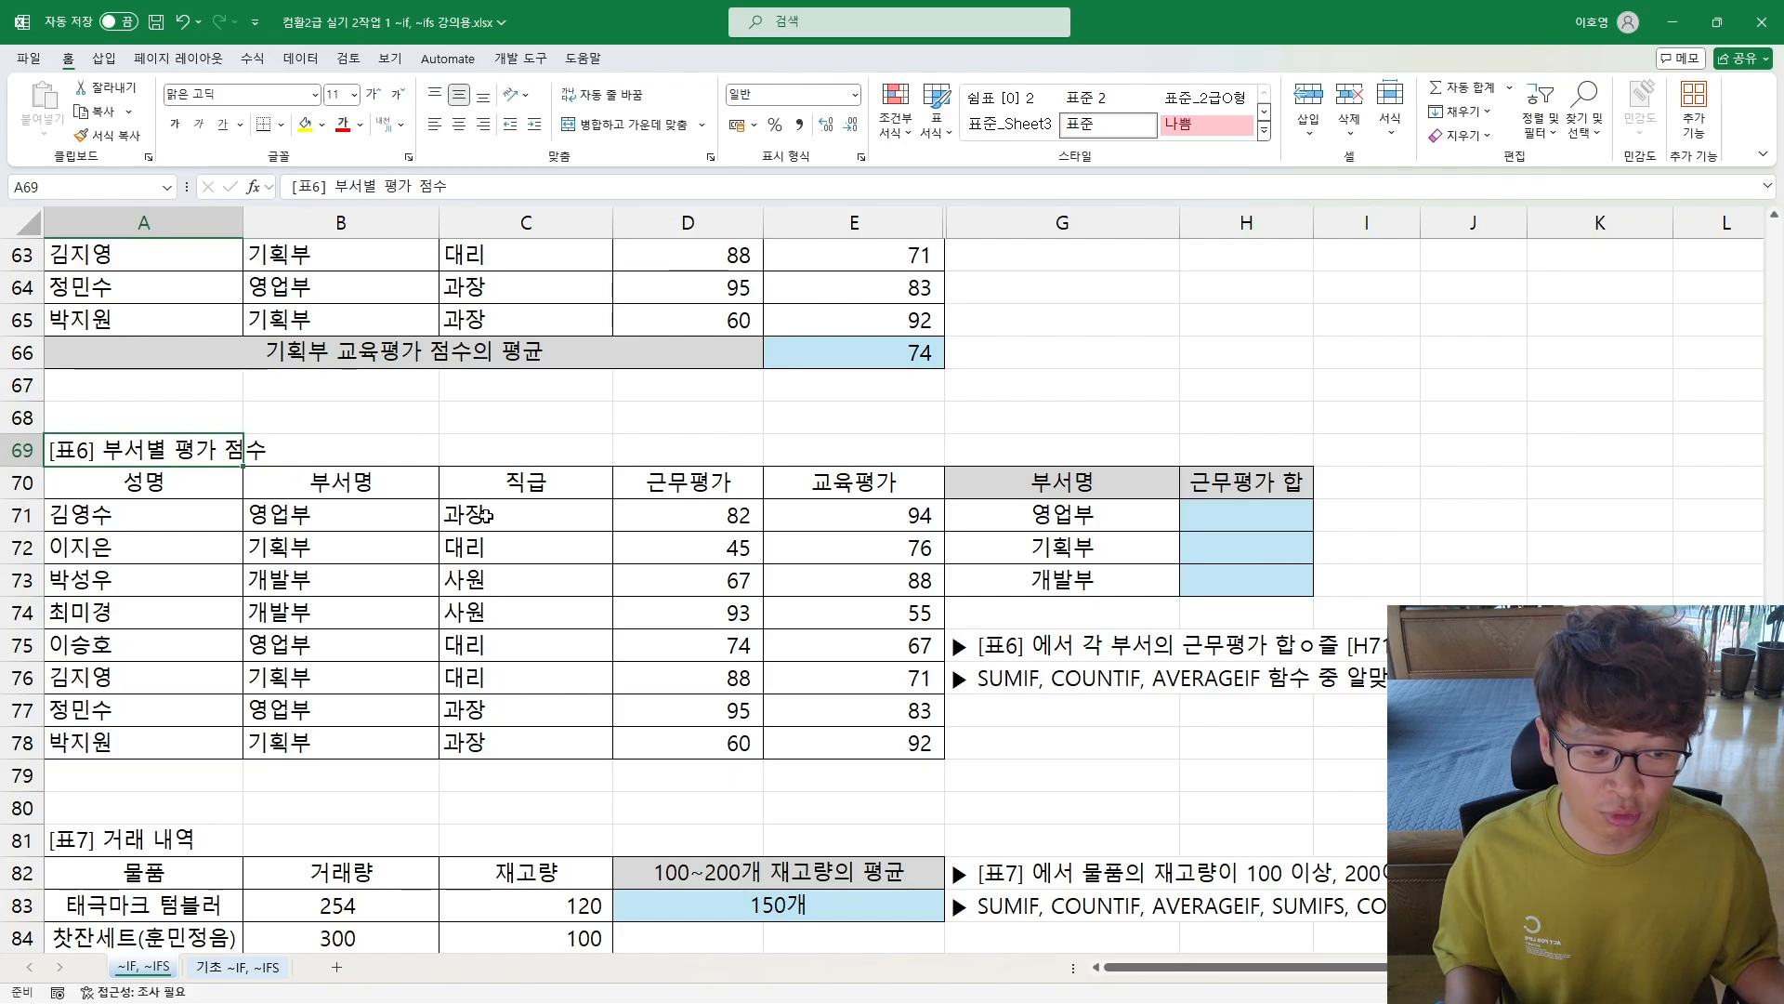
double_click(1004, 653)
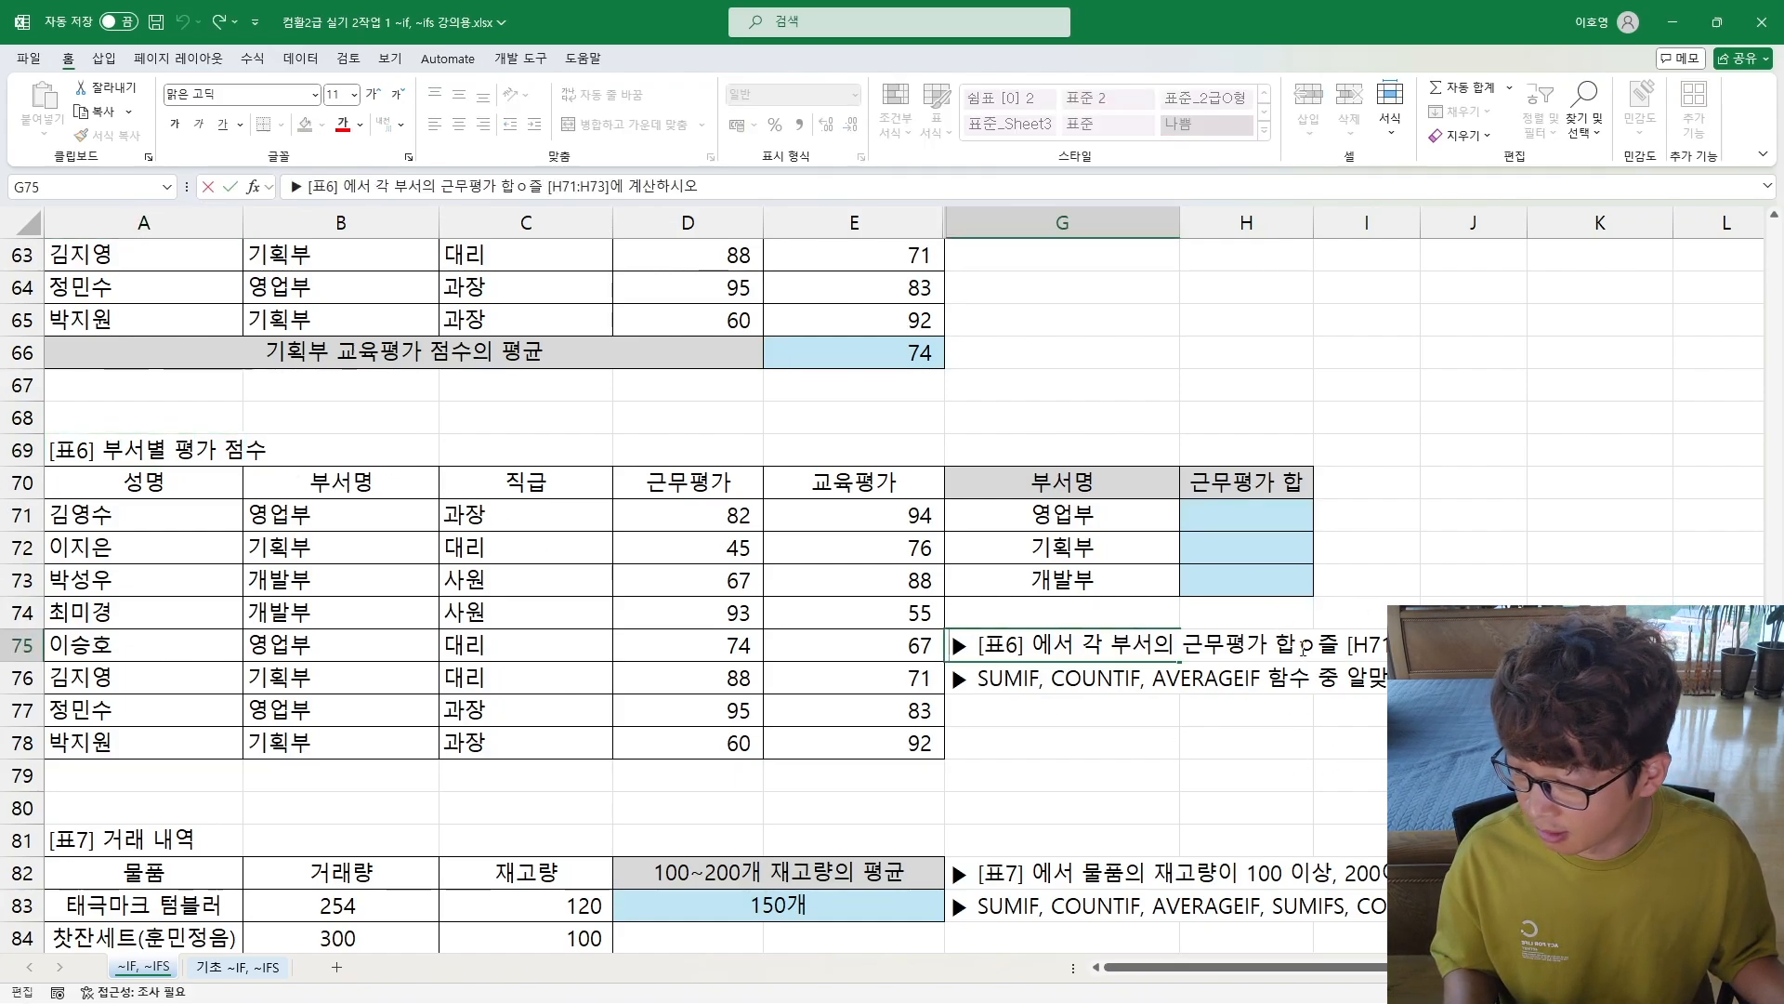
left_click_drag(1299, 645, 1339, 645)
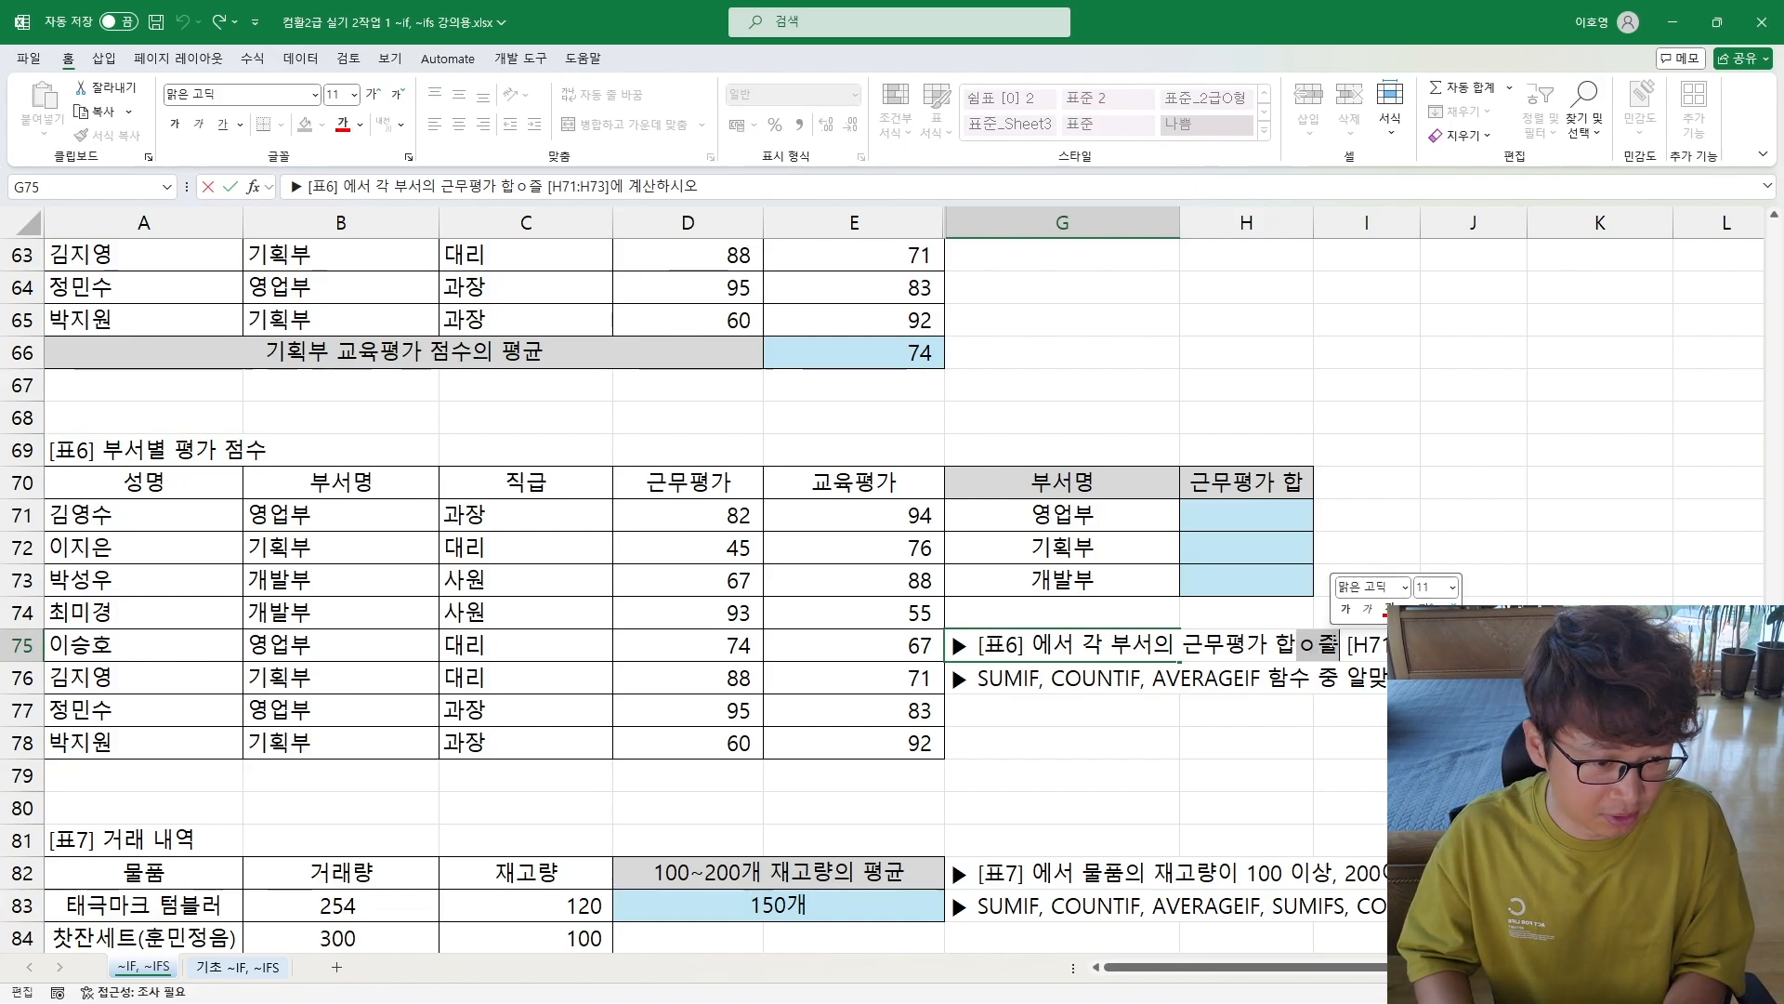
type("을")
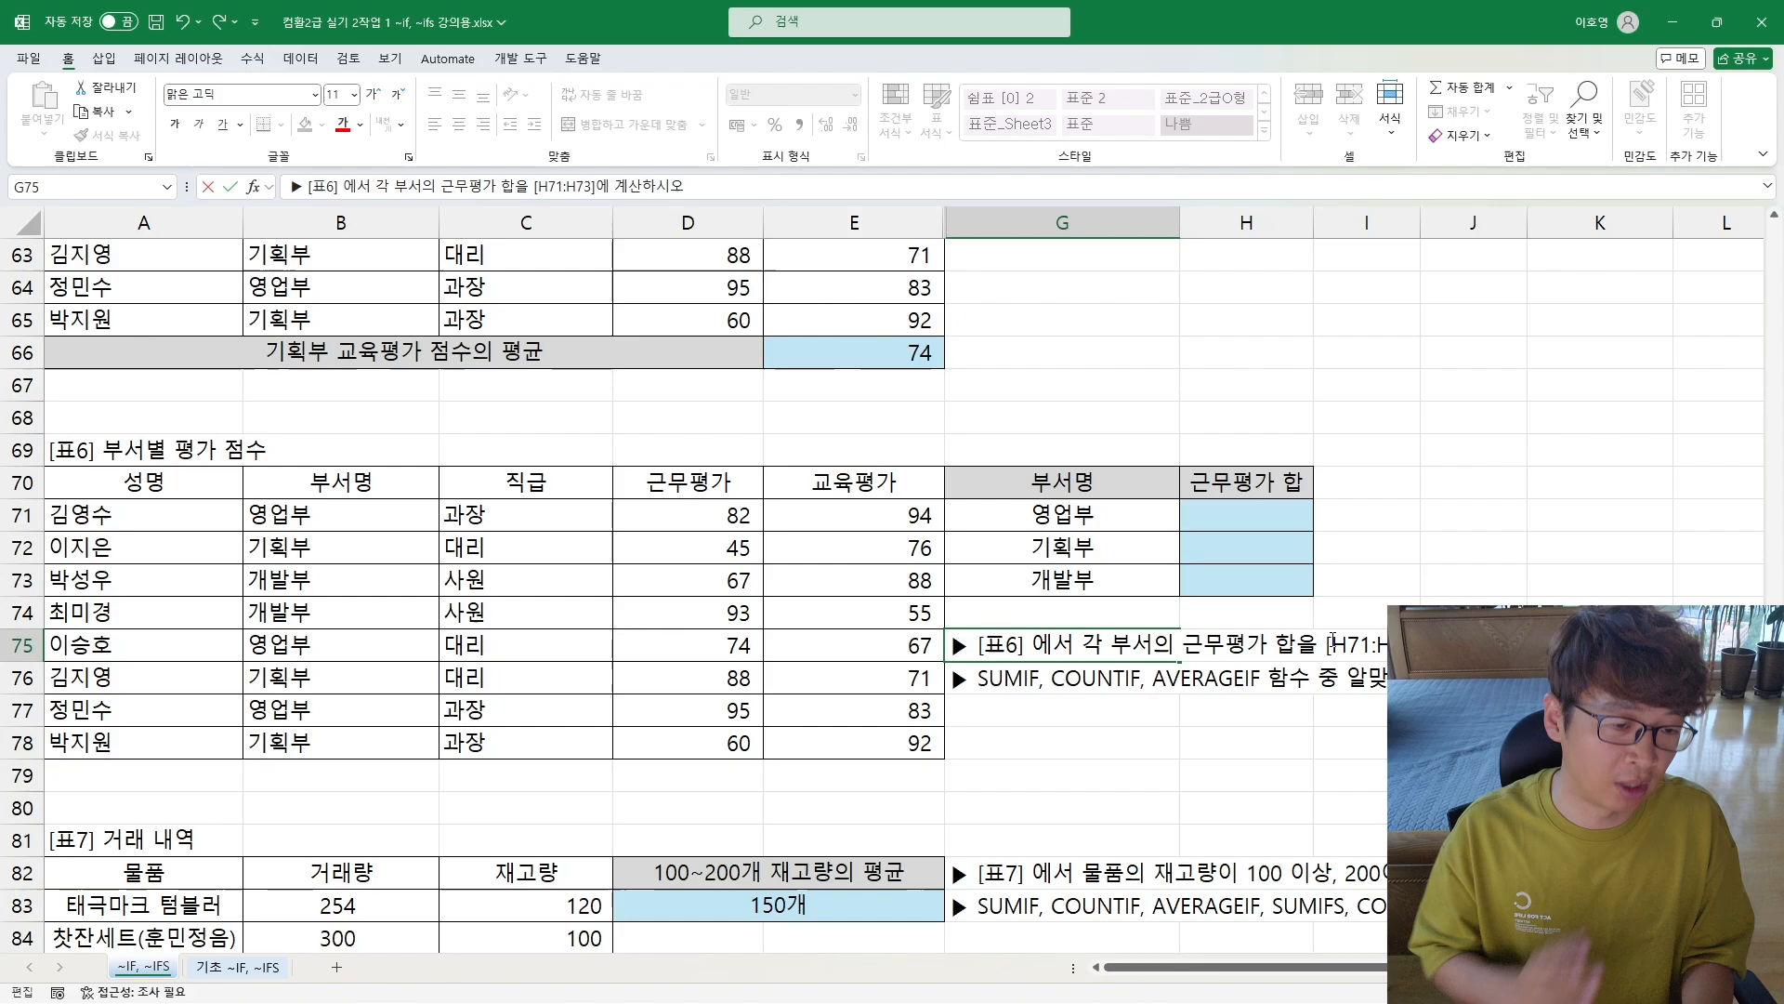
key("Return")
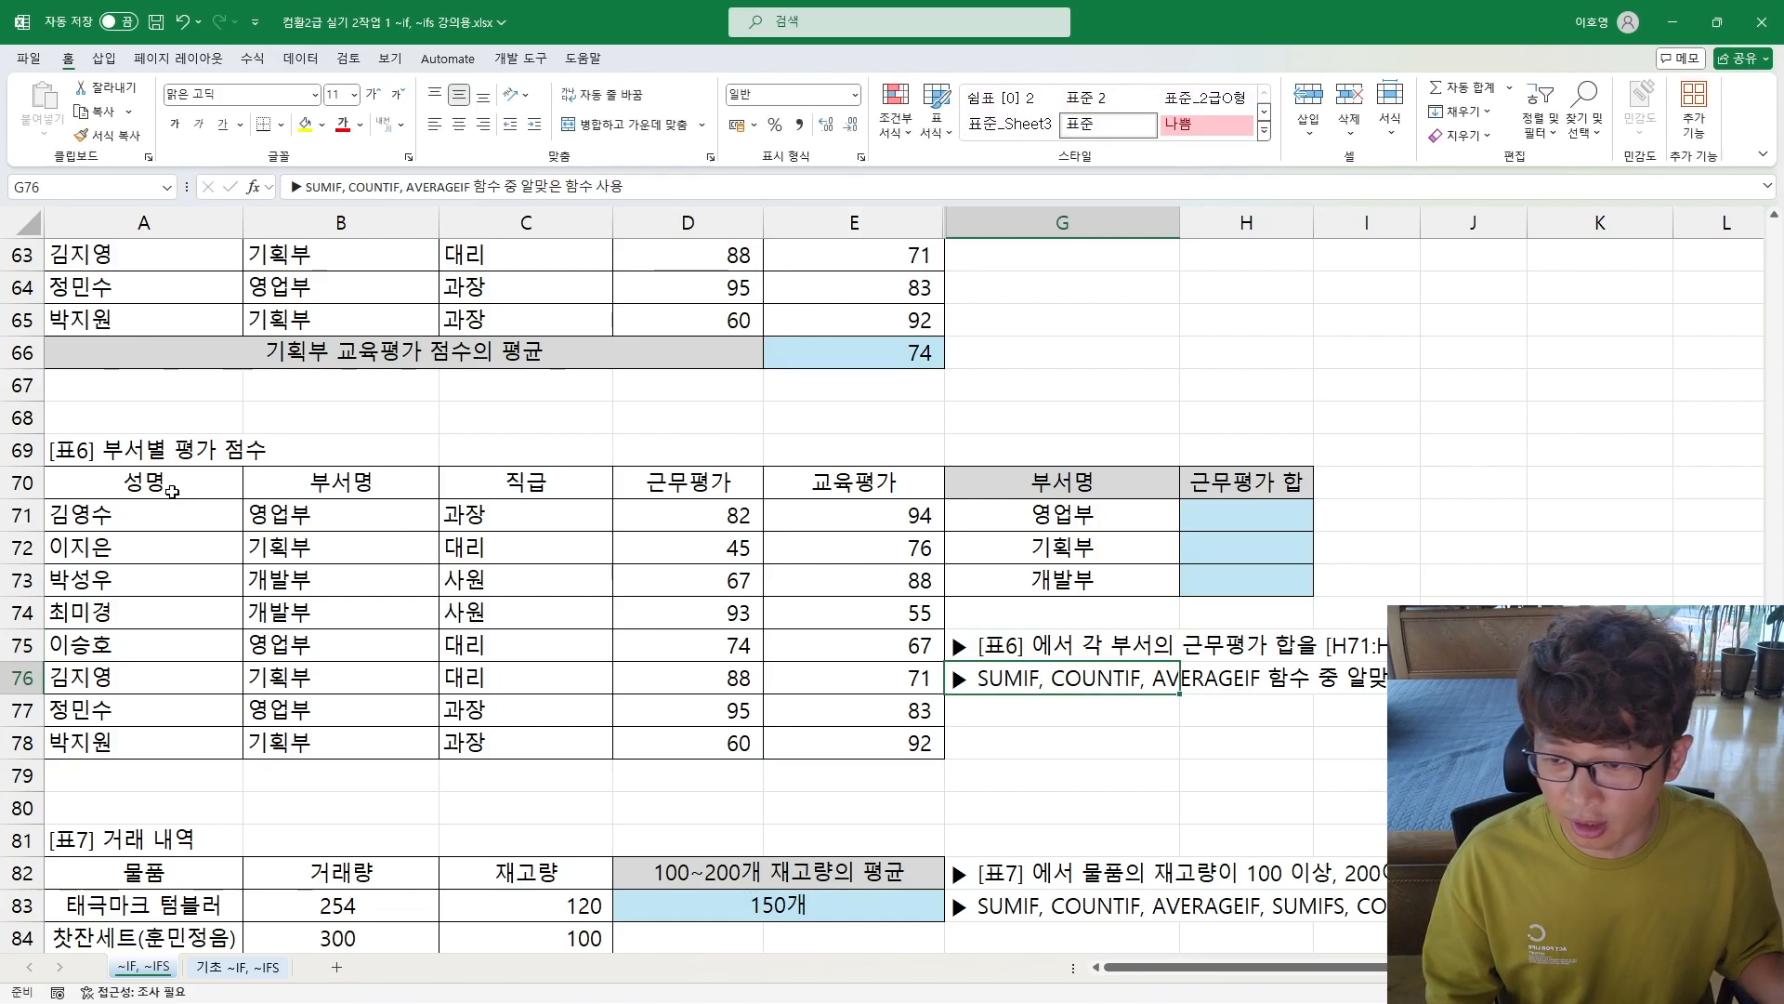
Step: Review the [표6] data ranges and start a SUMIF formula in H71 with the 부서명 range B71:B78
left_click_drag(298, 514, 324, 741)
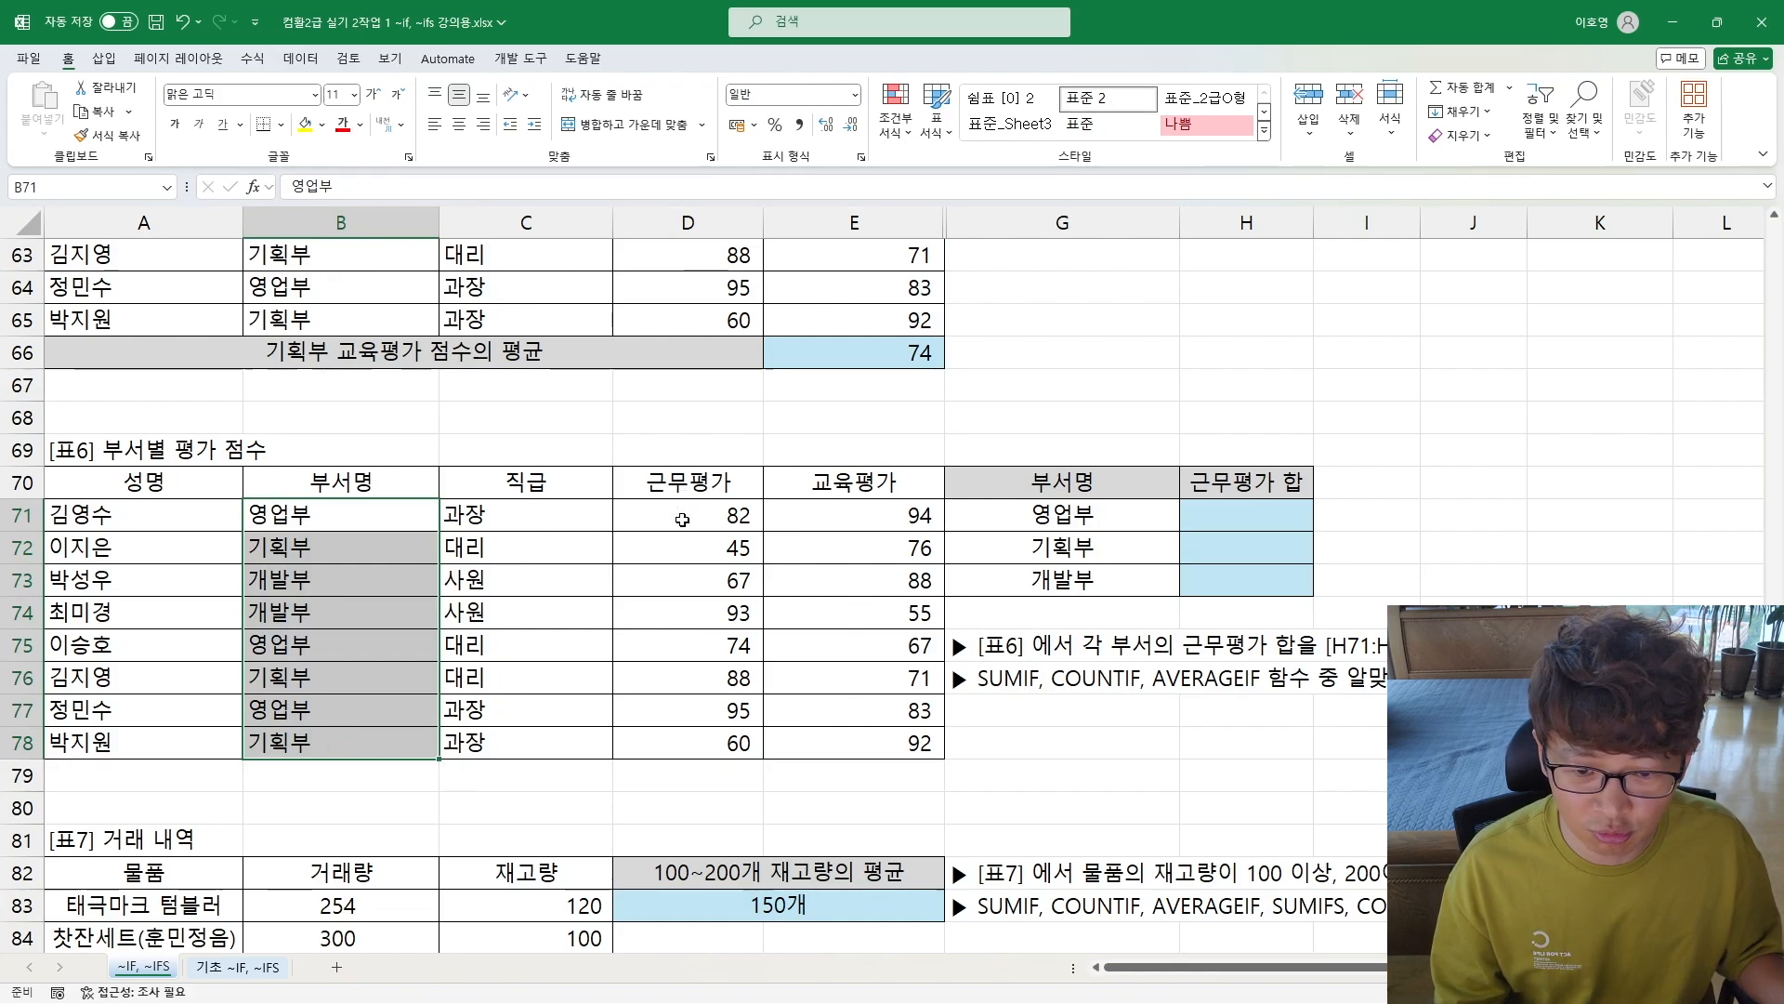
left_click_drag(683, 517, 692, 776)
left_click_drag(1224, 525, 1224, 579)
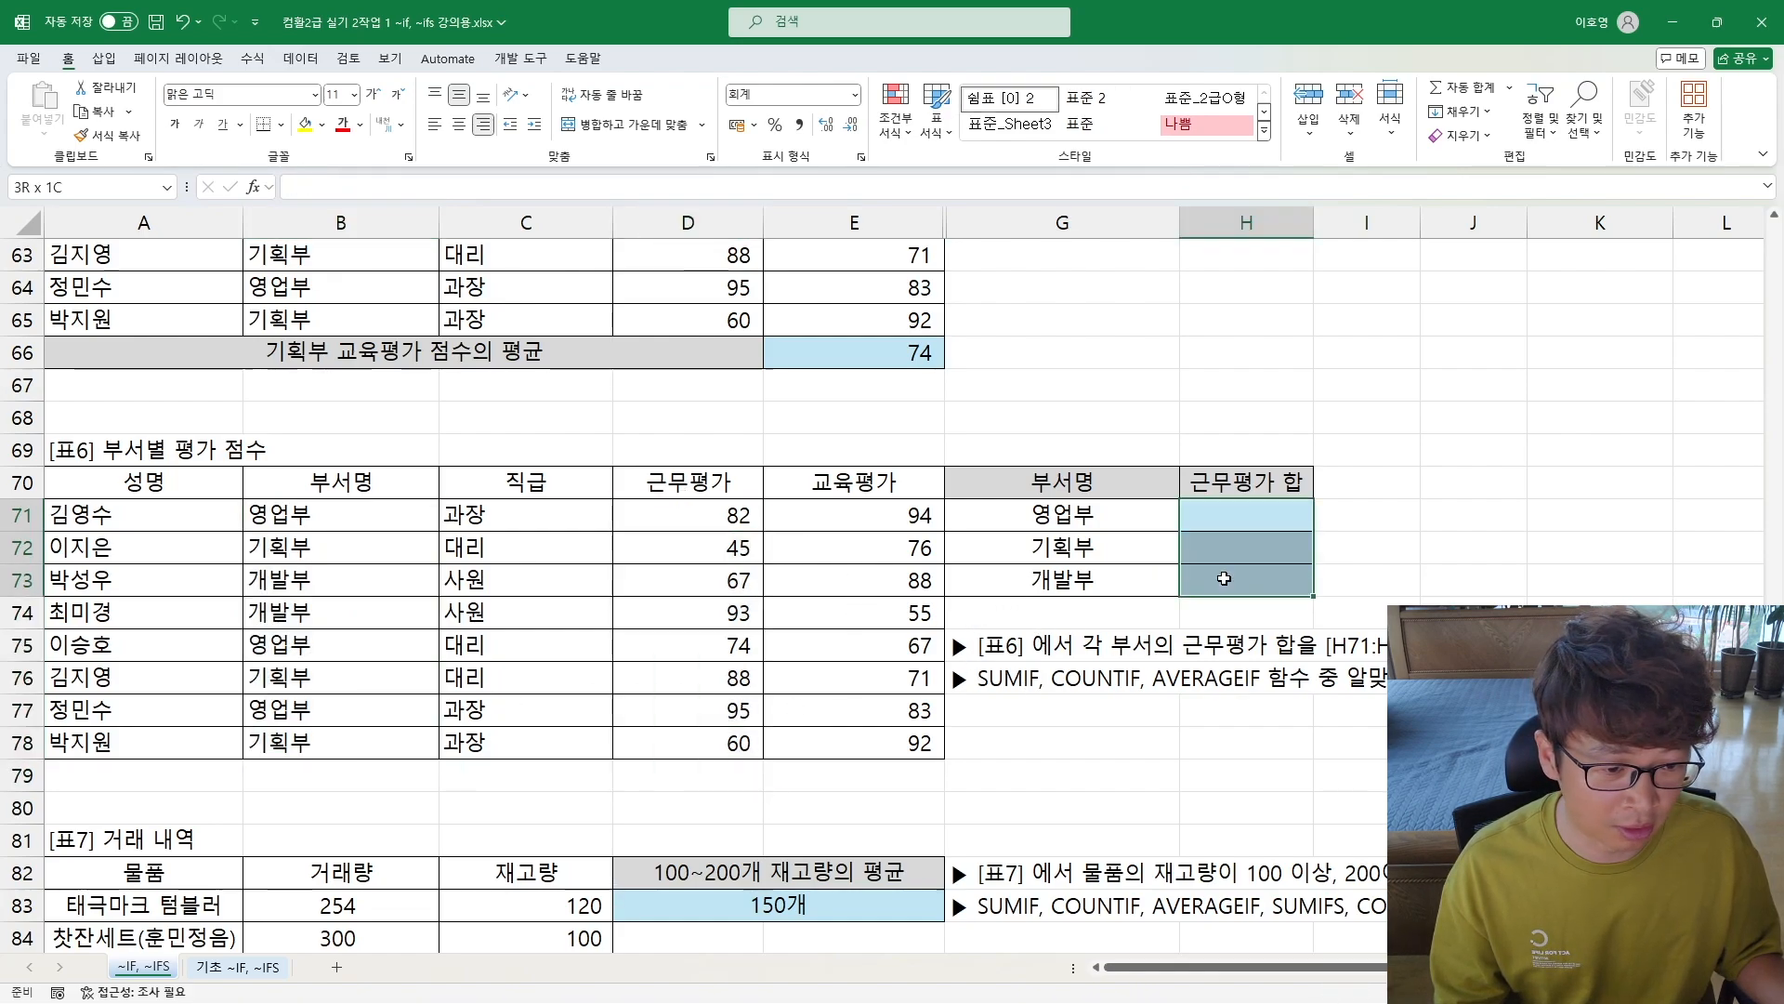
left_click(1203, 525)
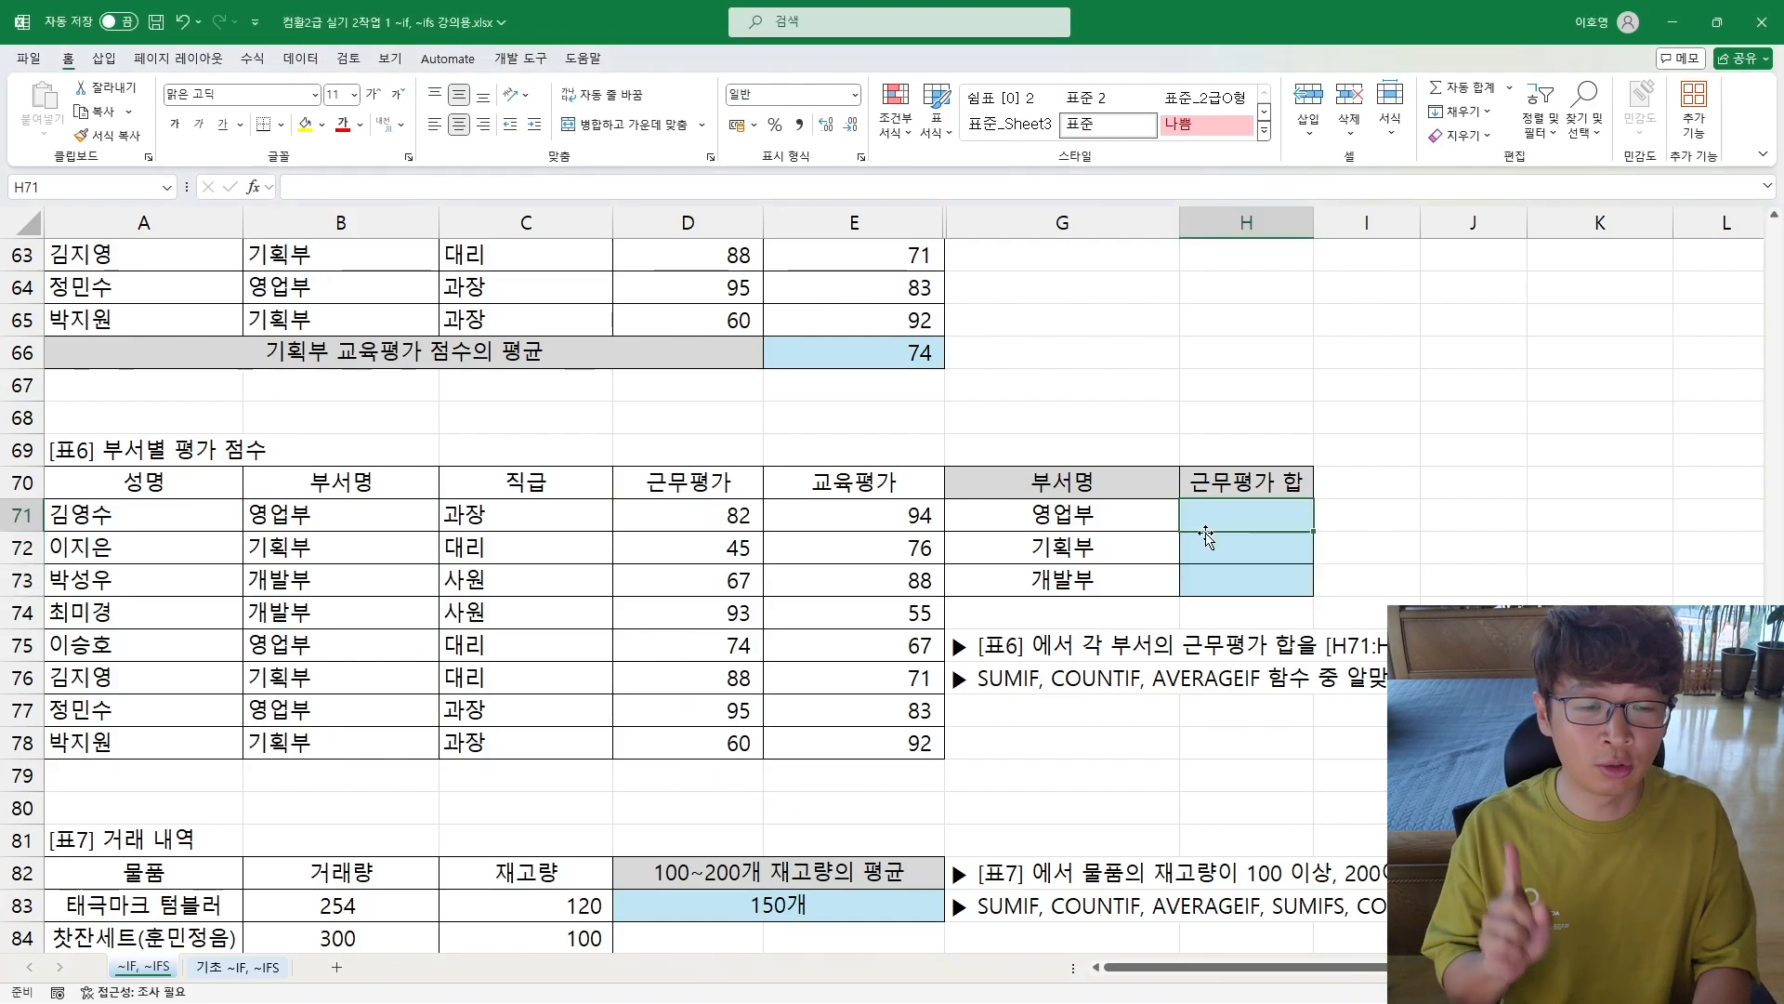
type("=")
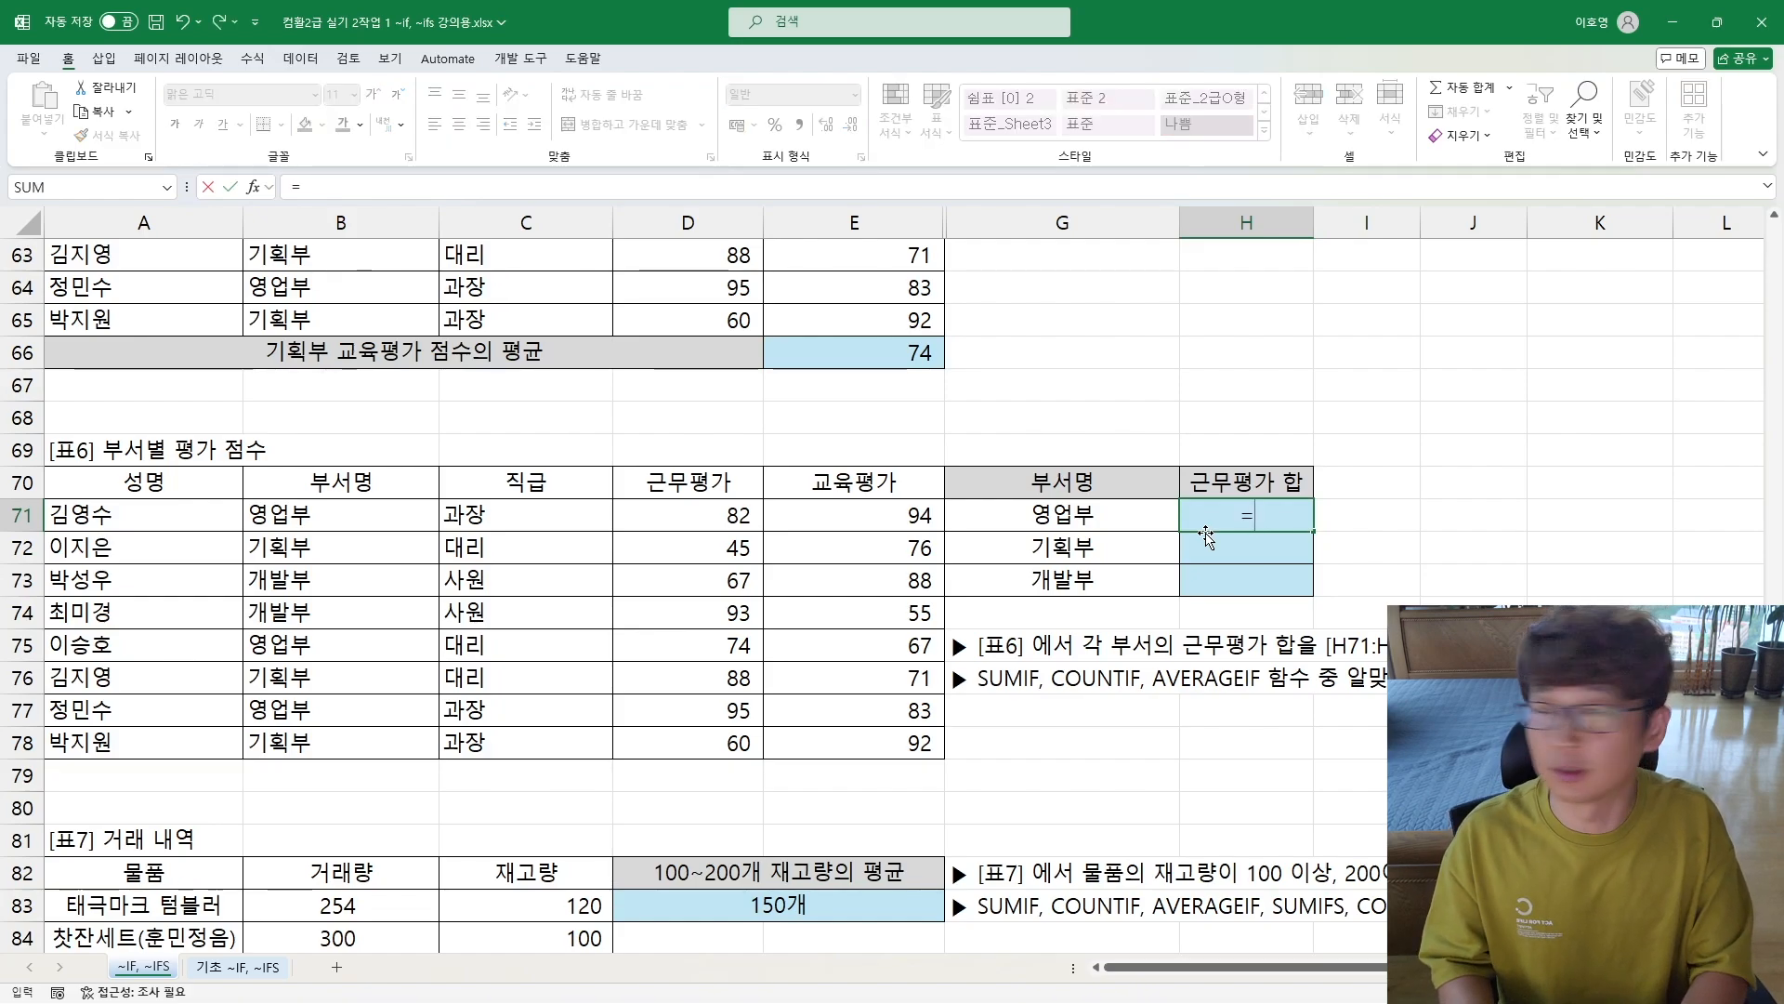
key("BackSpace")
key("BackSpace")
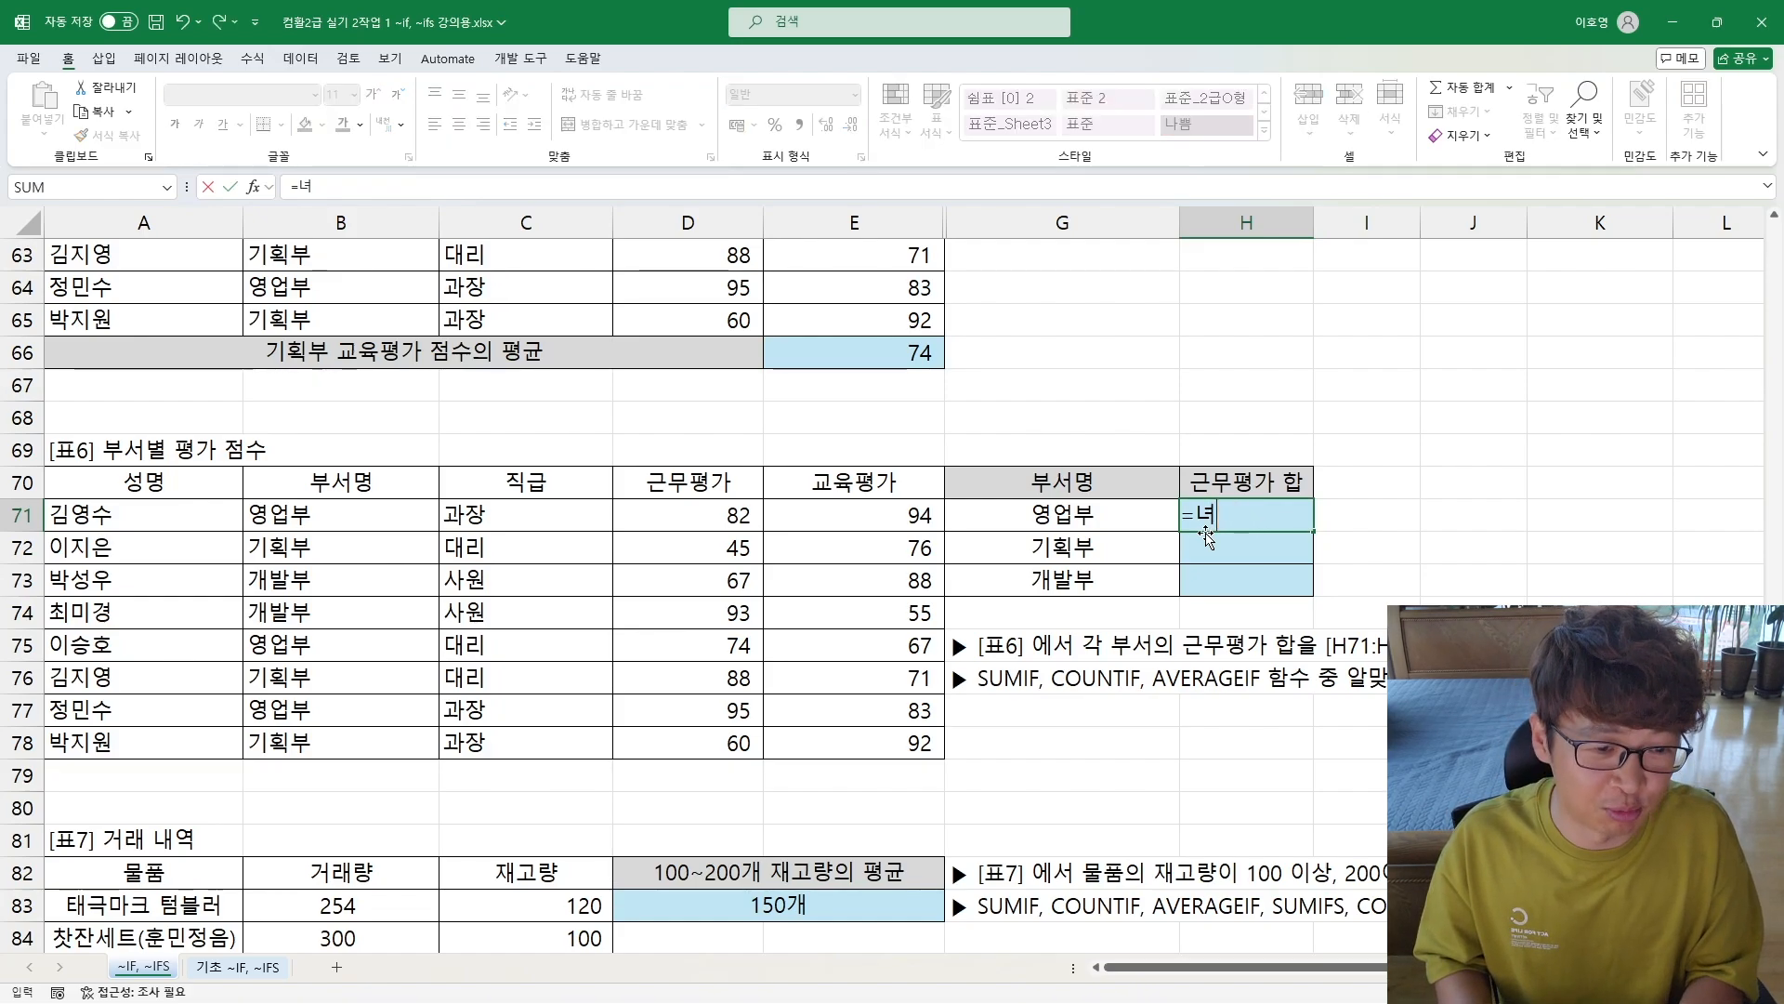
key("Hangul")
type("sumif")
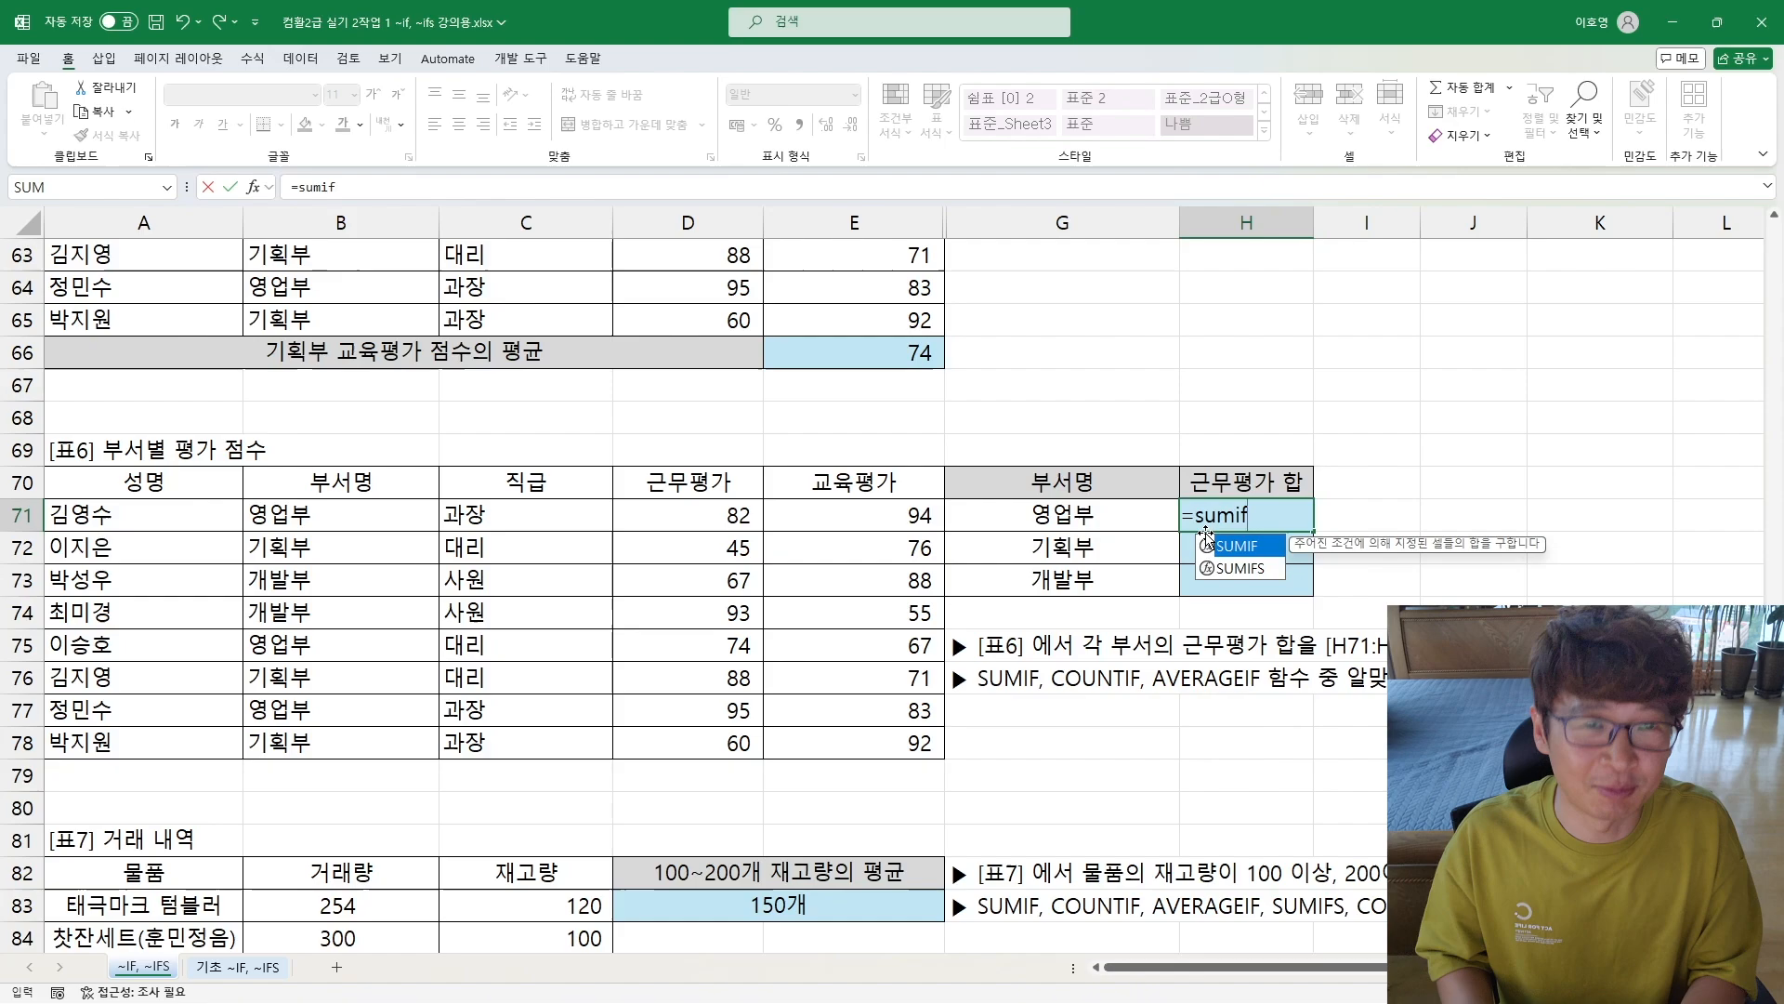
type("(")
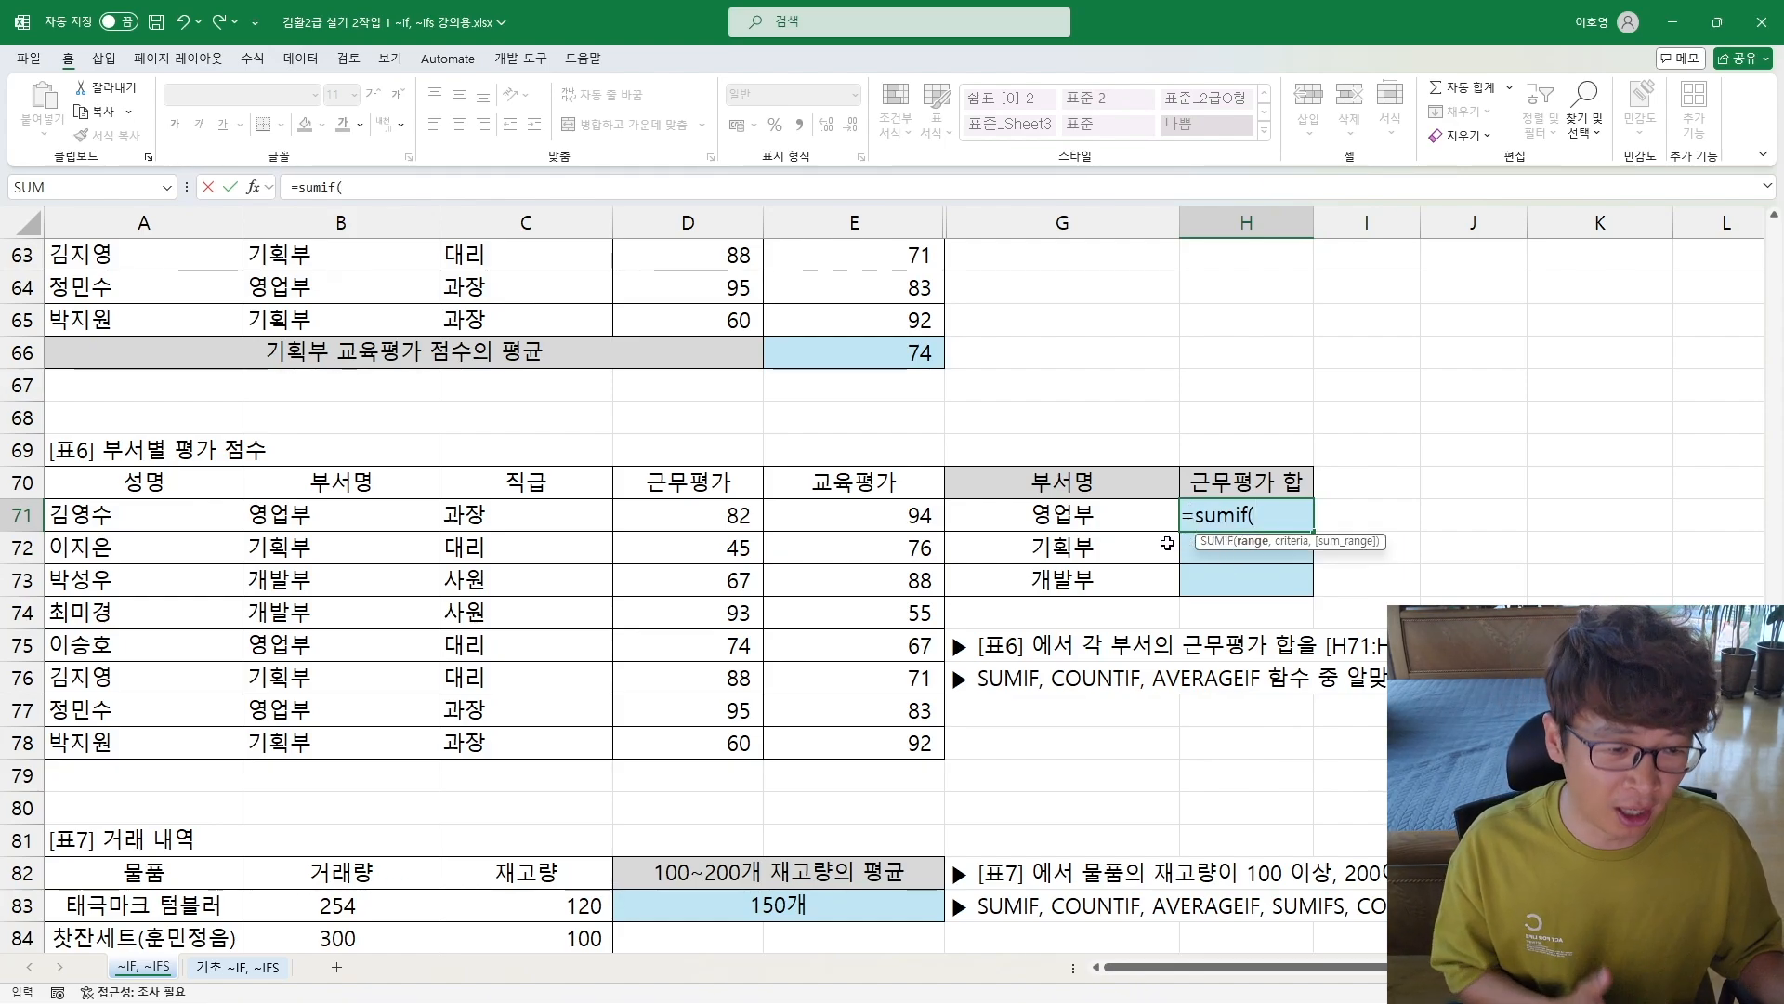
left_click_drag(310, 513, 329, 749)
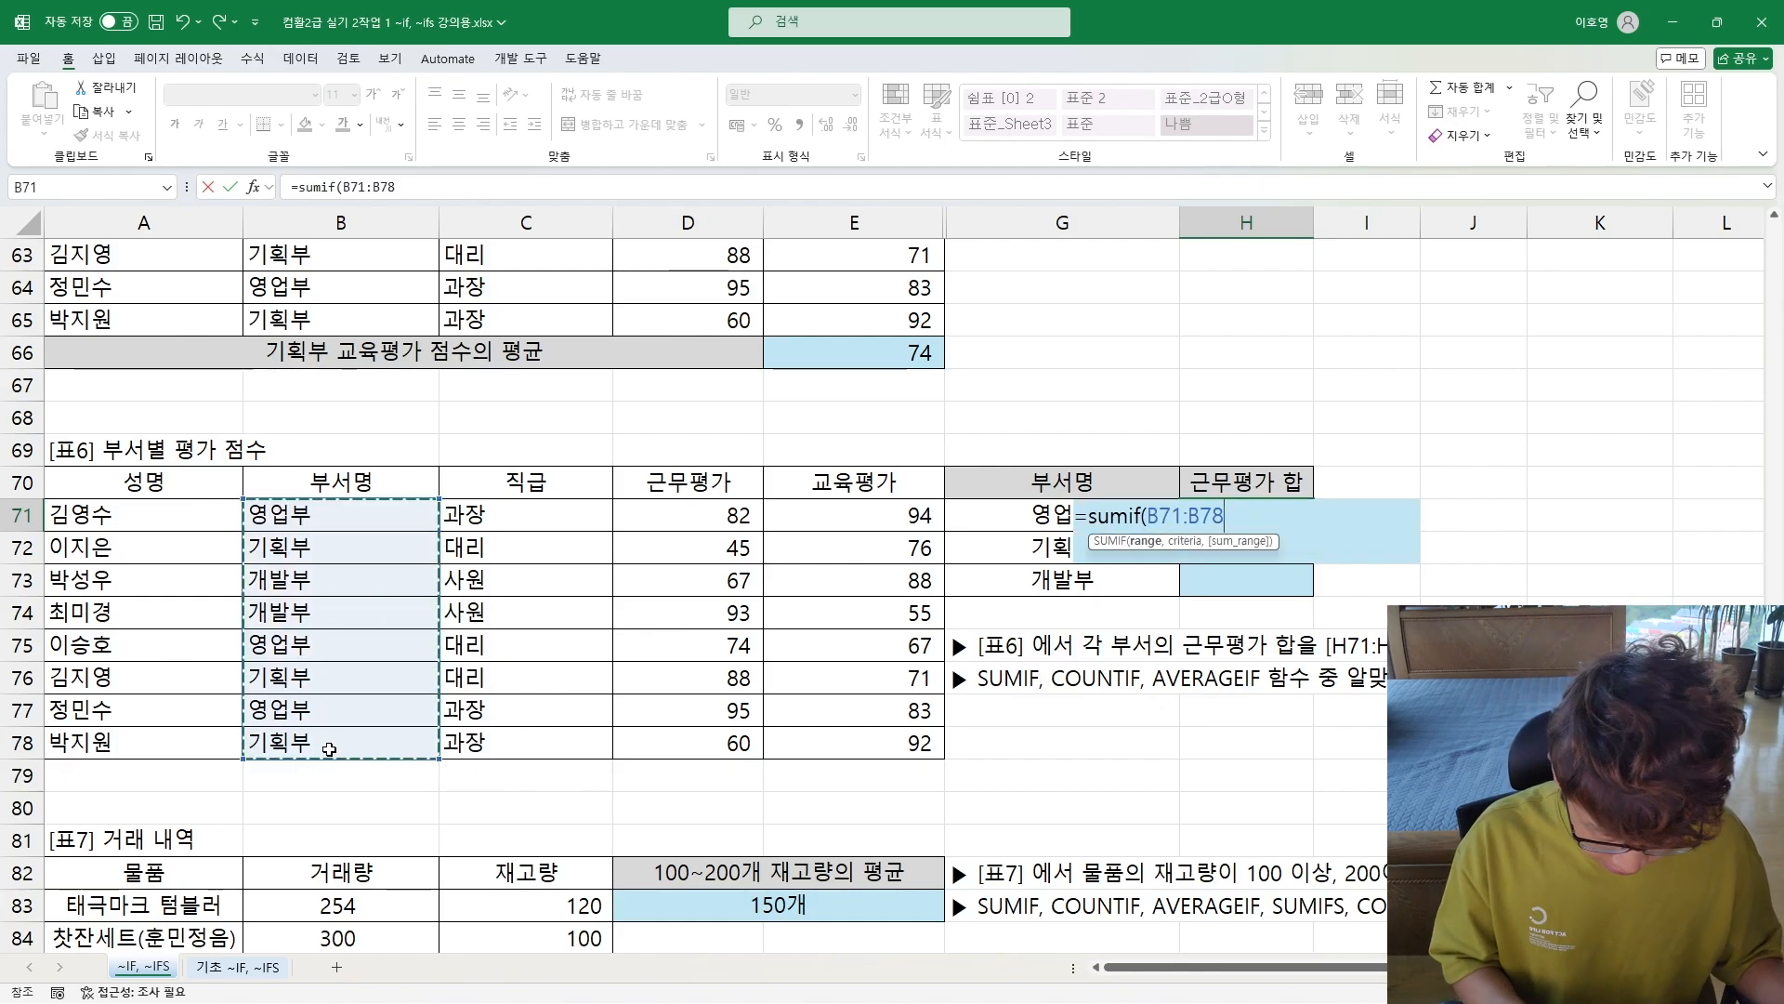
type(",")
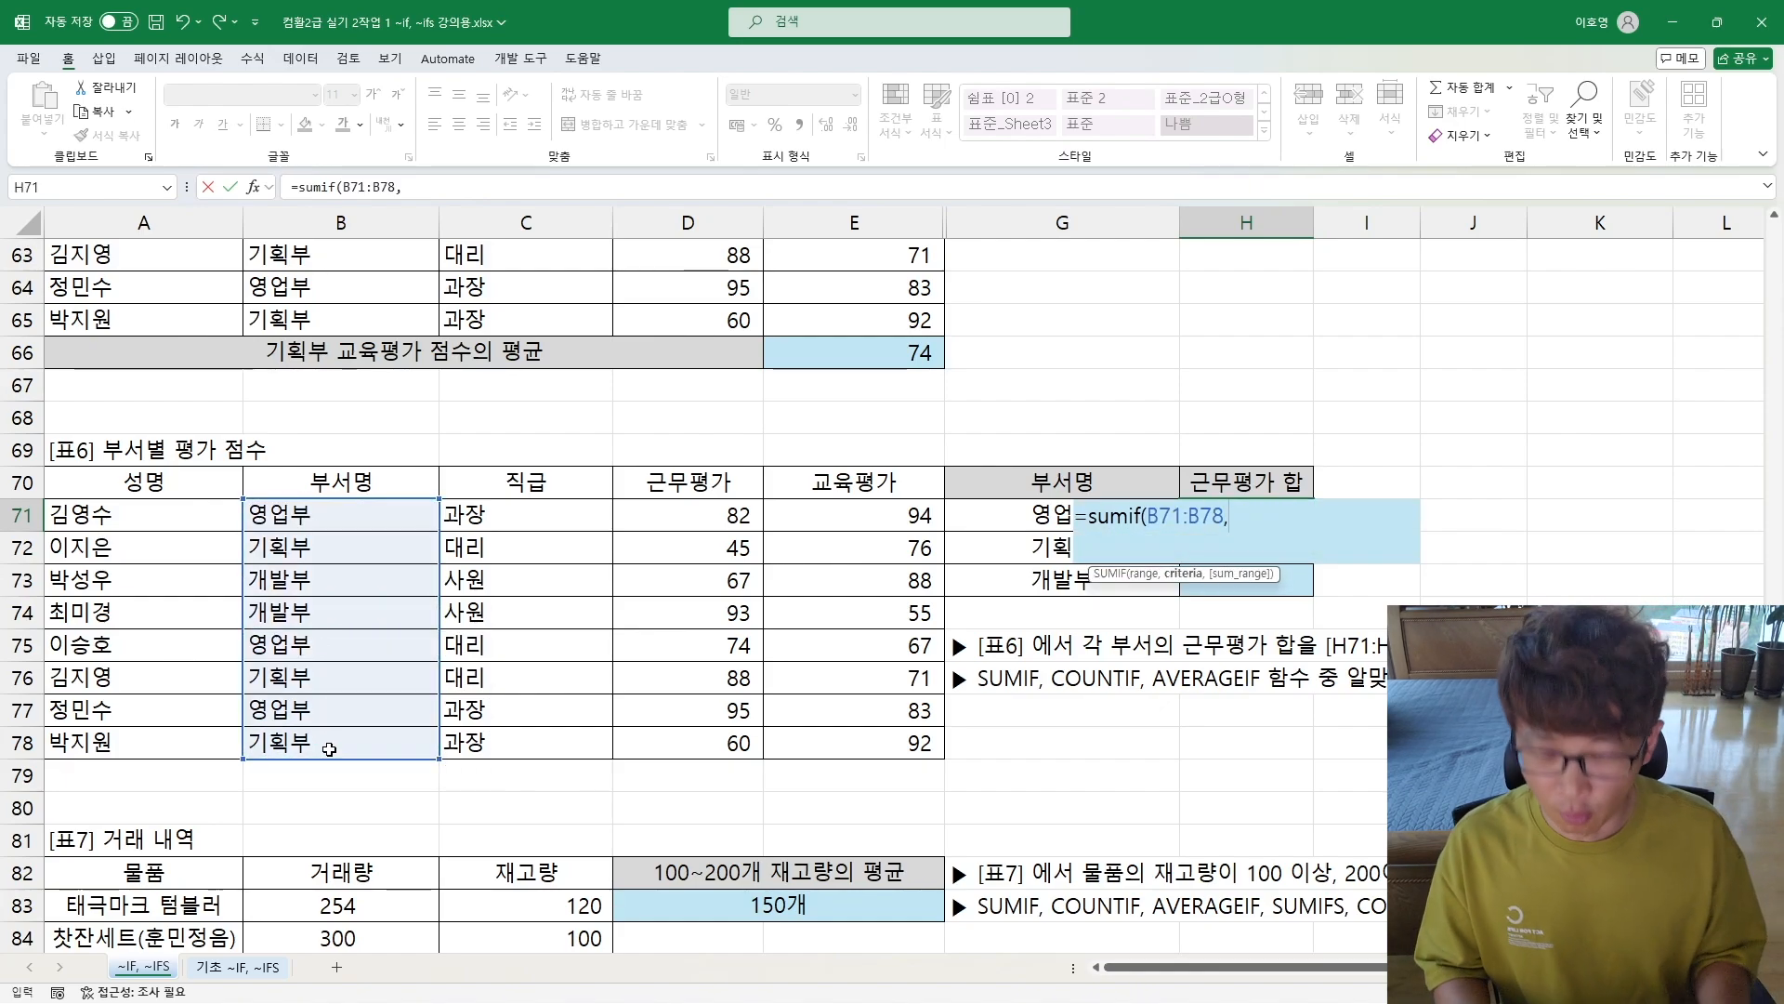
type("\"")
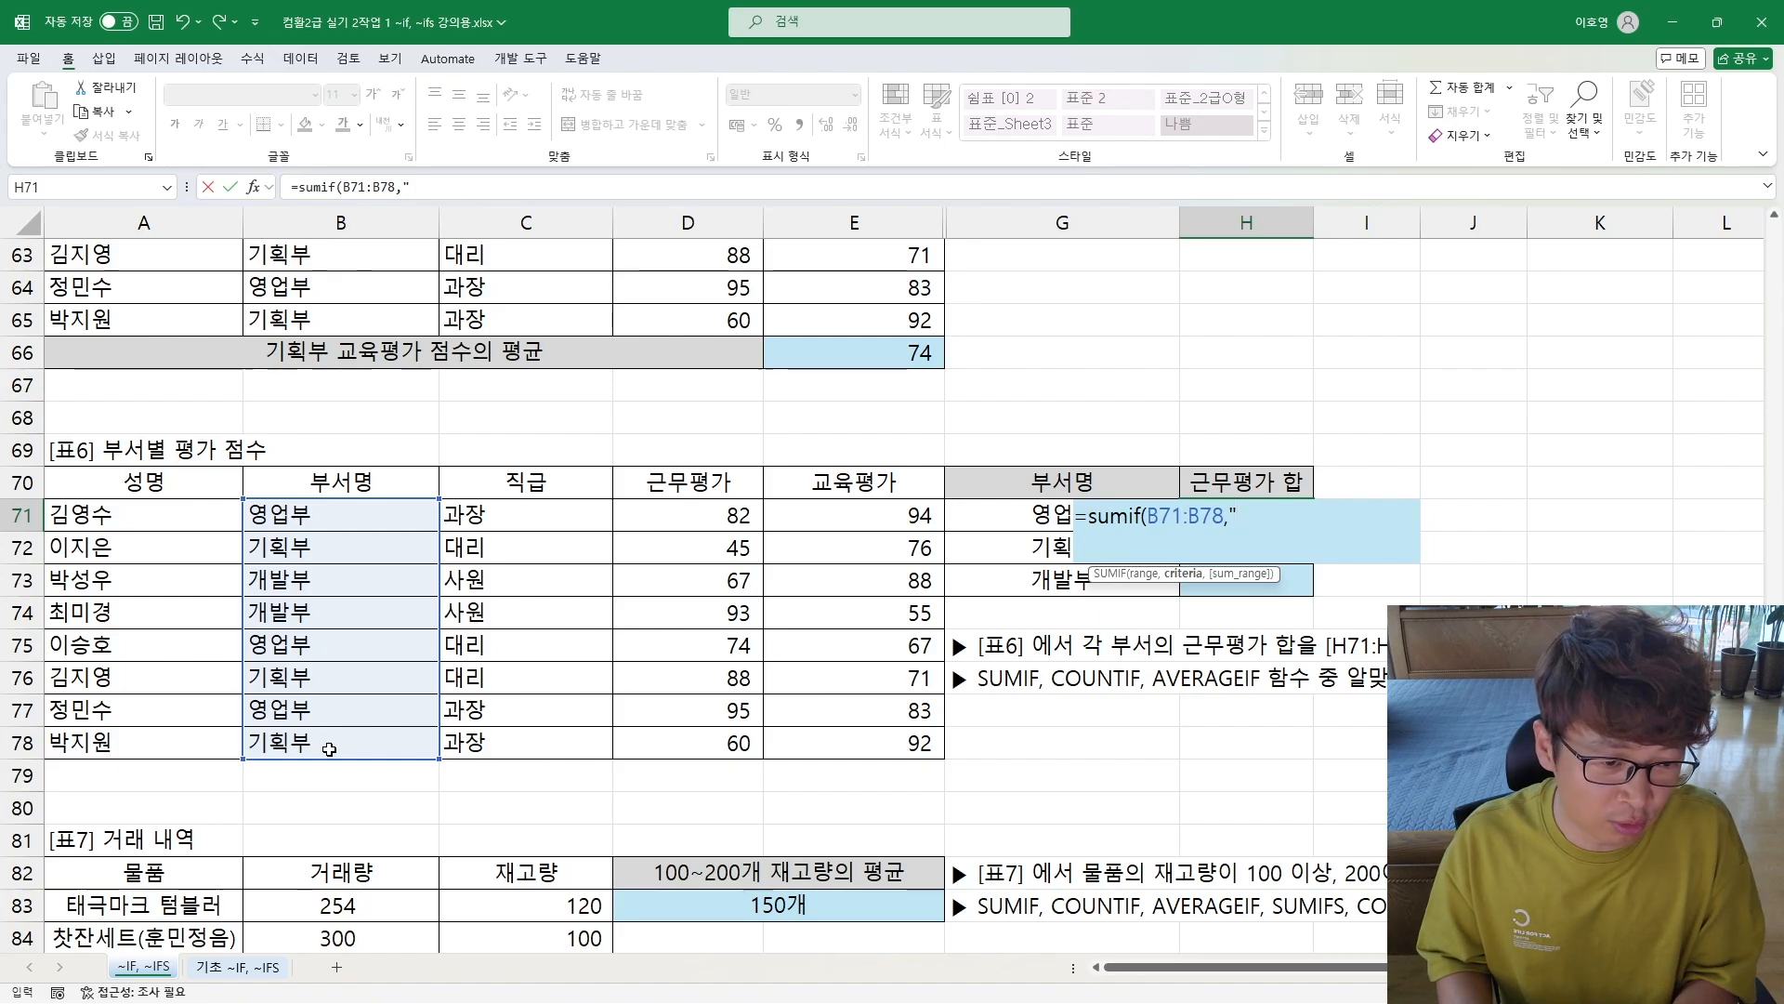
type("dud")
key("BackSpace")
key("BackSpace")
key("BackSpace")
type("영")
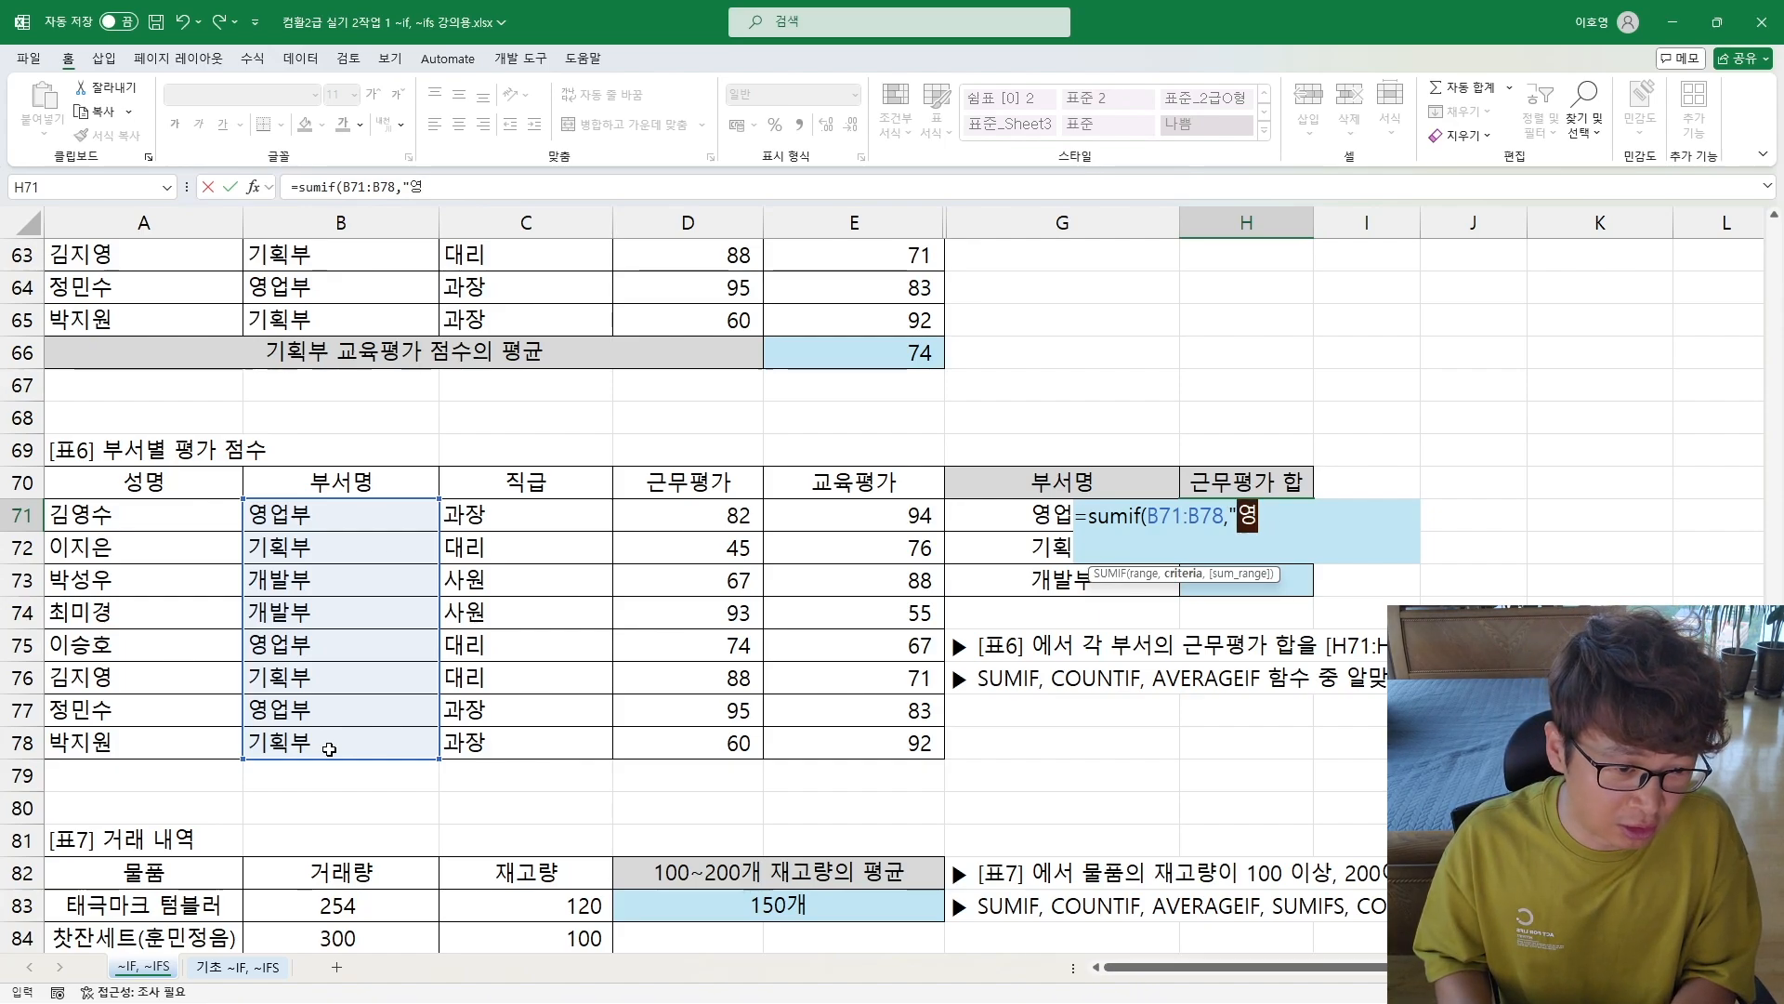
type("업부")
key("BackSpace")
key("BackSpace")
key("BackSpace")
key("BackSpace")
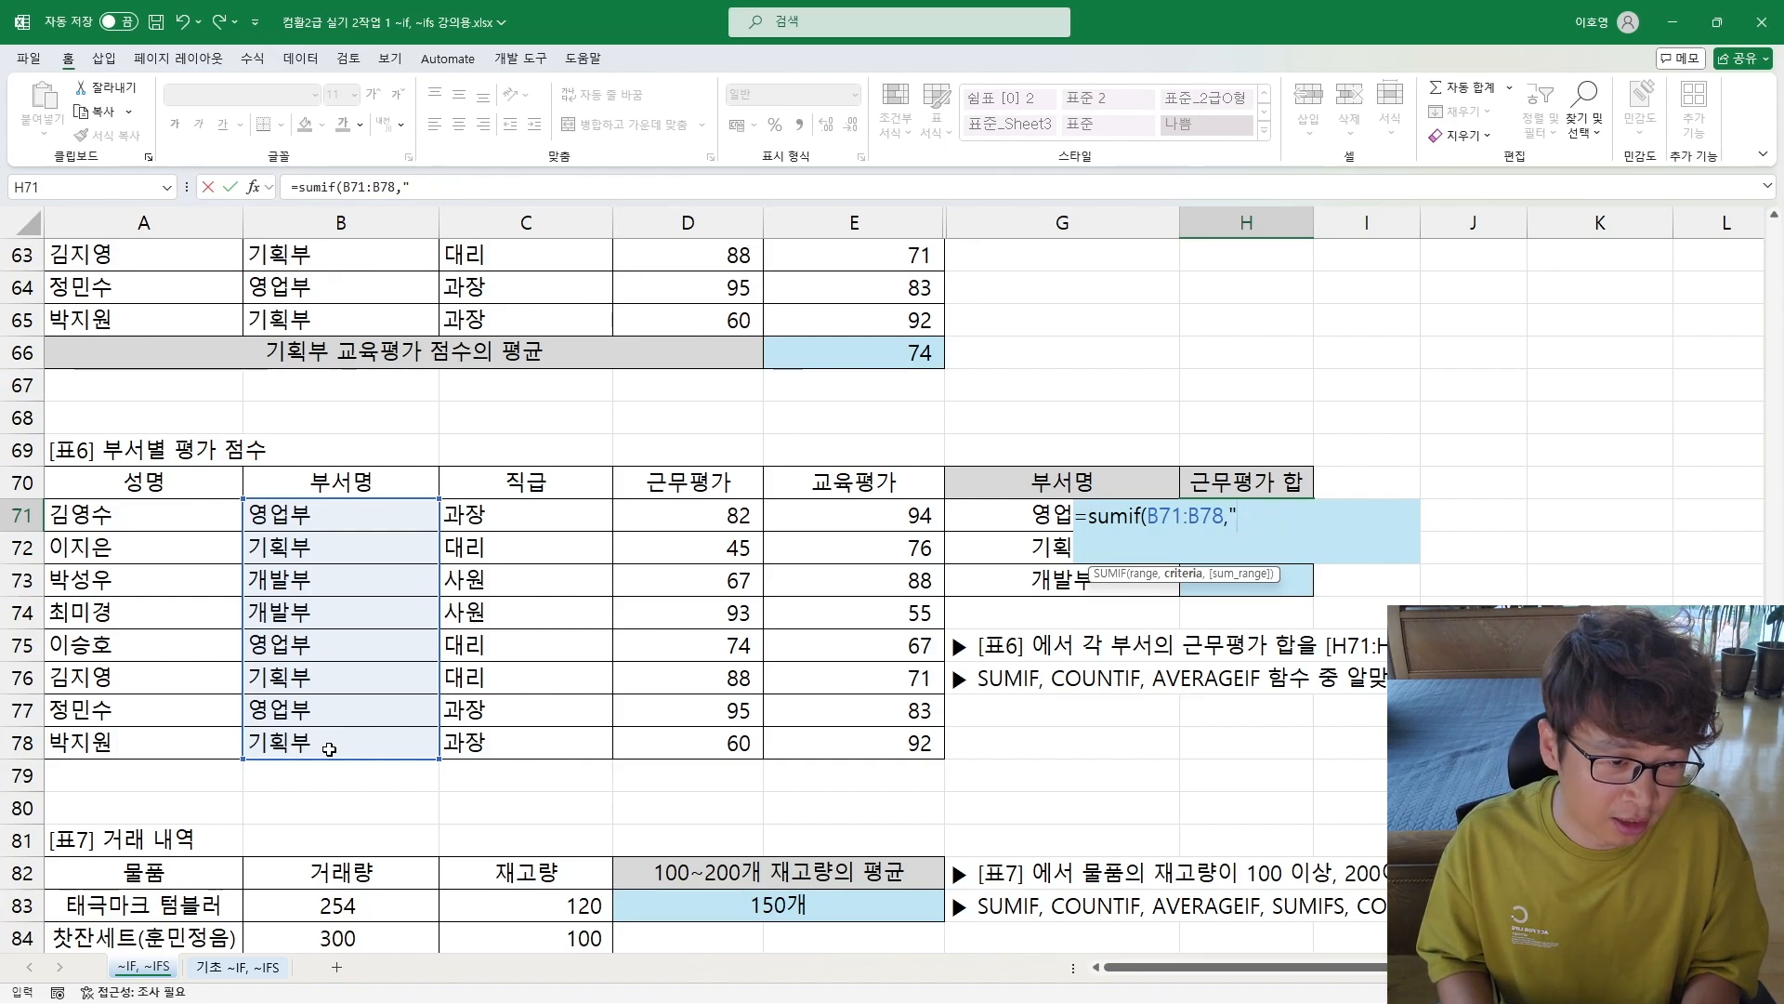
key("BackSpace")
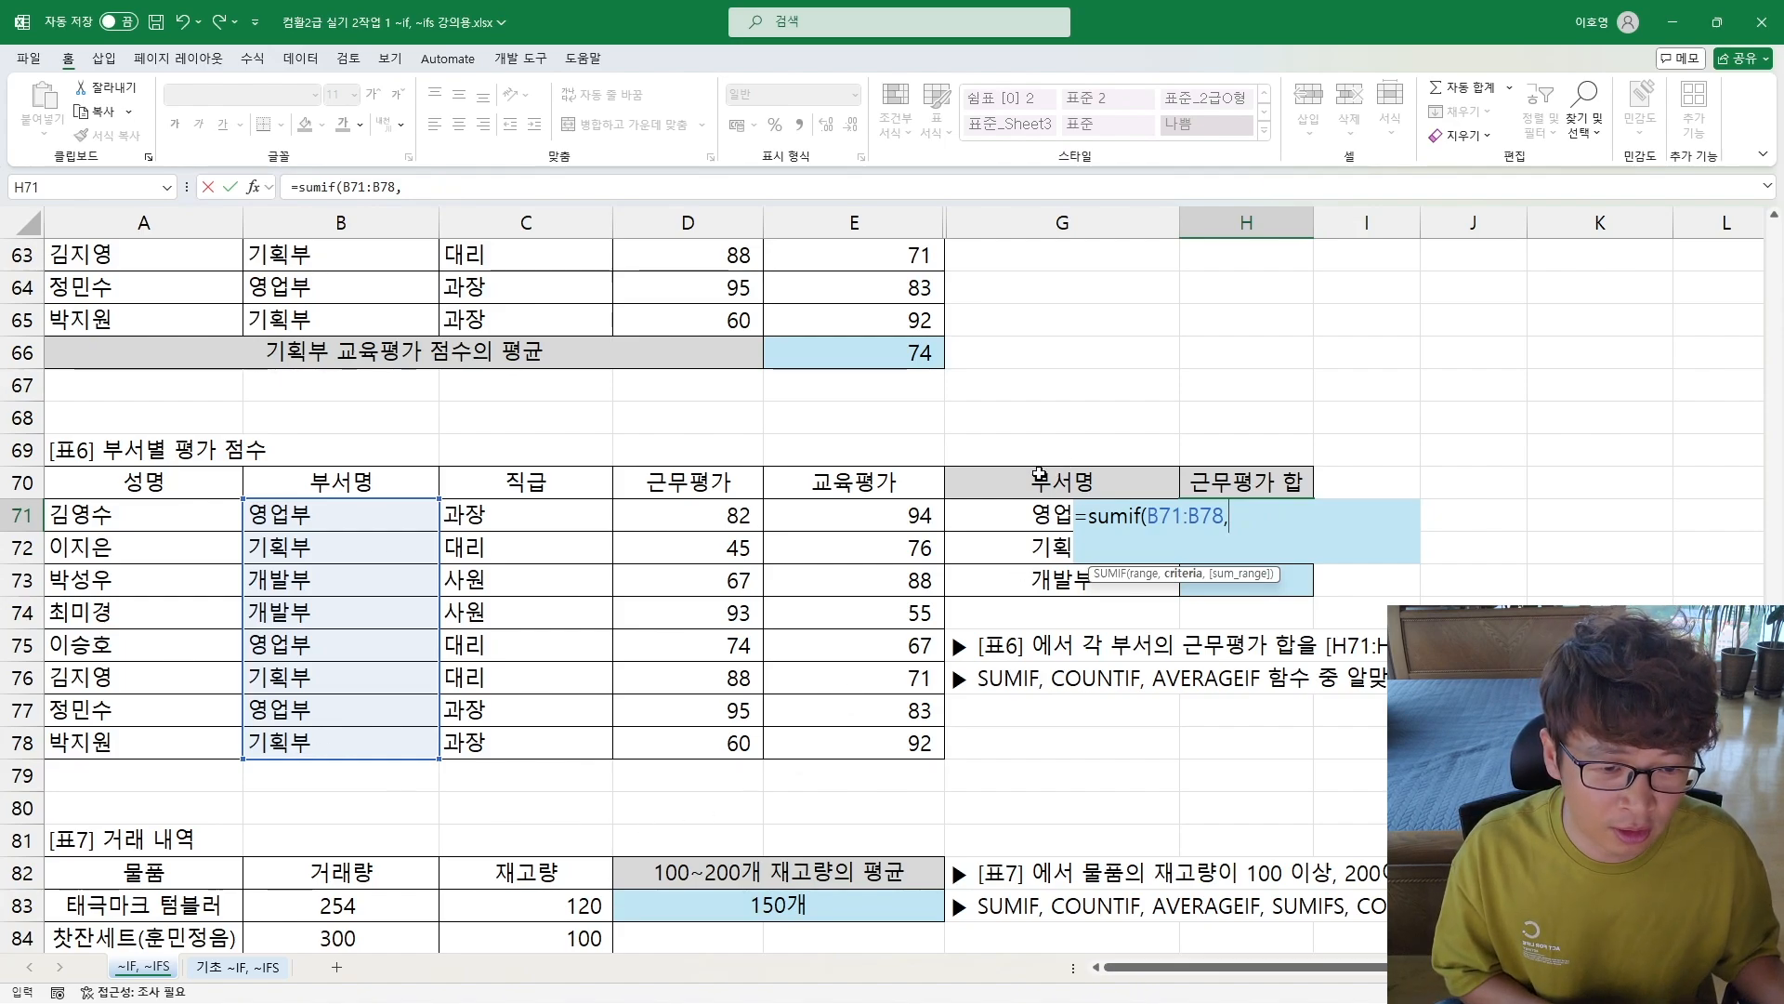
Step: Complete the SUMIF in H71 with G71 as the criterion and D71:D78 as the sum range
left_click(990, 516)
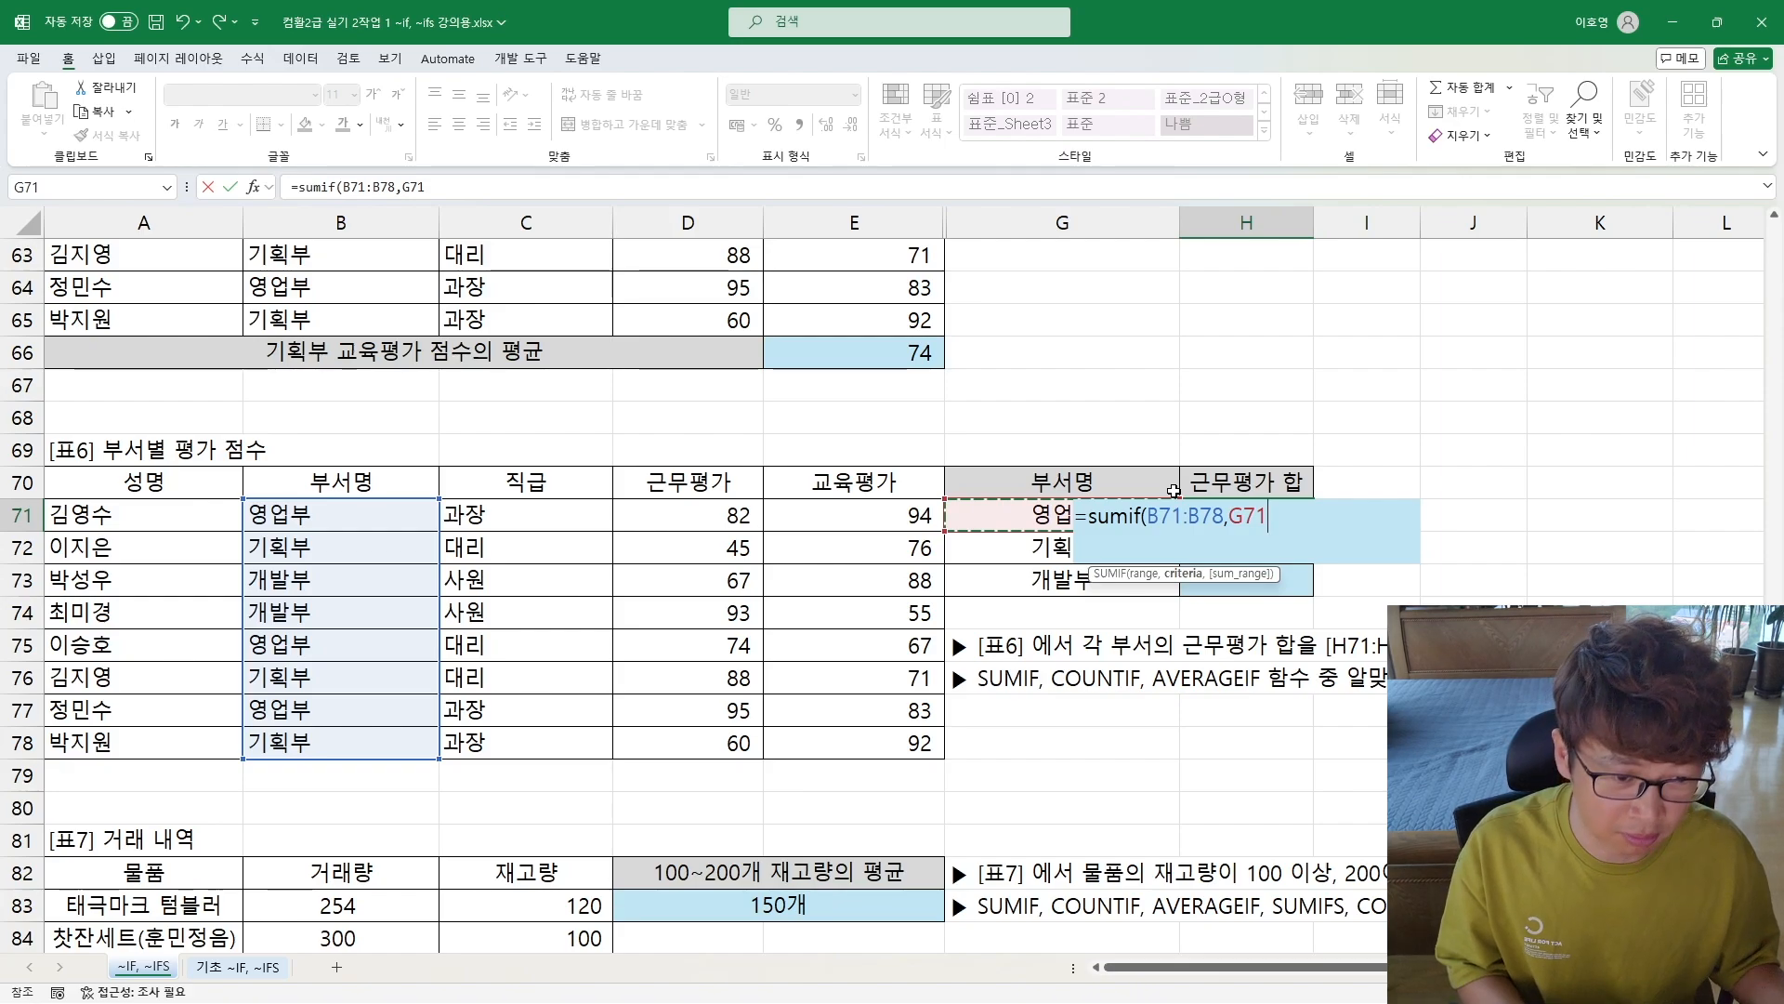
type(",ㅡ")
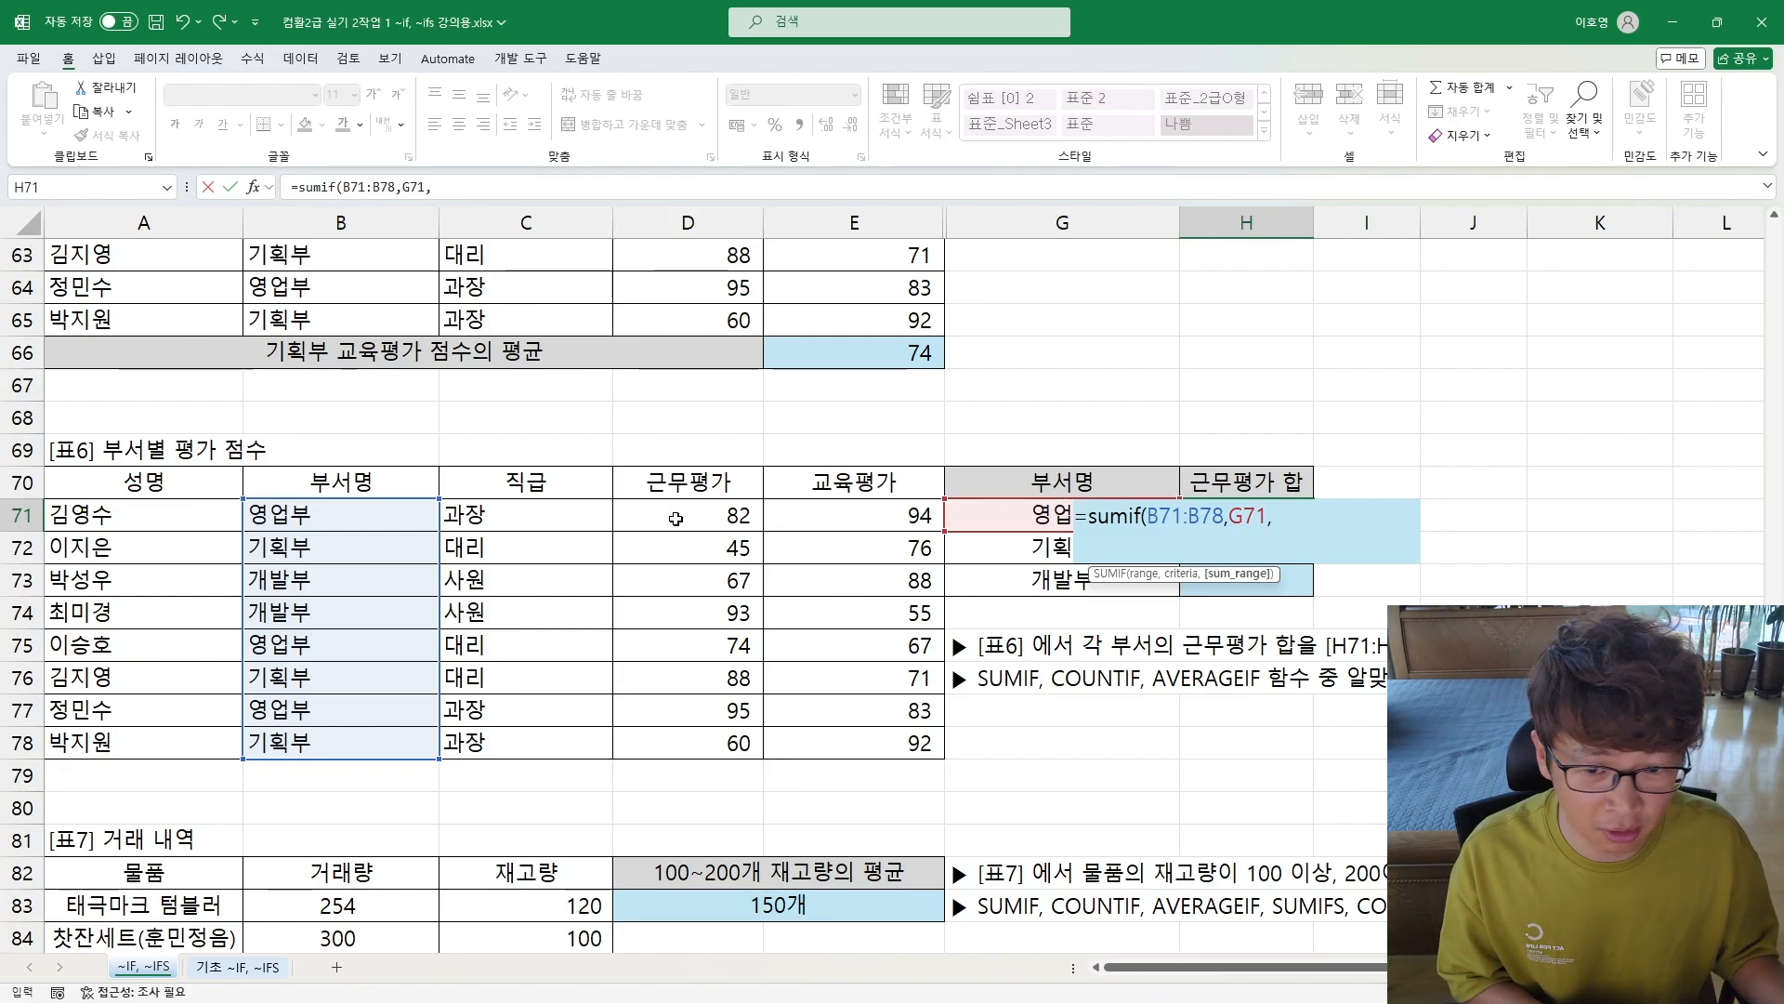
left_click_drag(676, 518, 684, 735)
type(")")
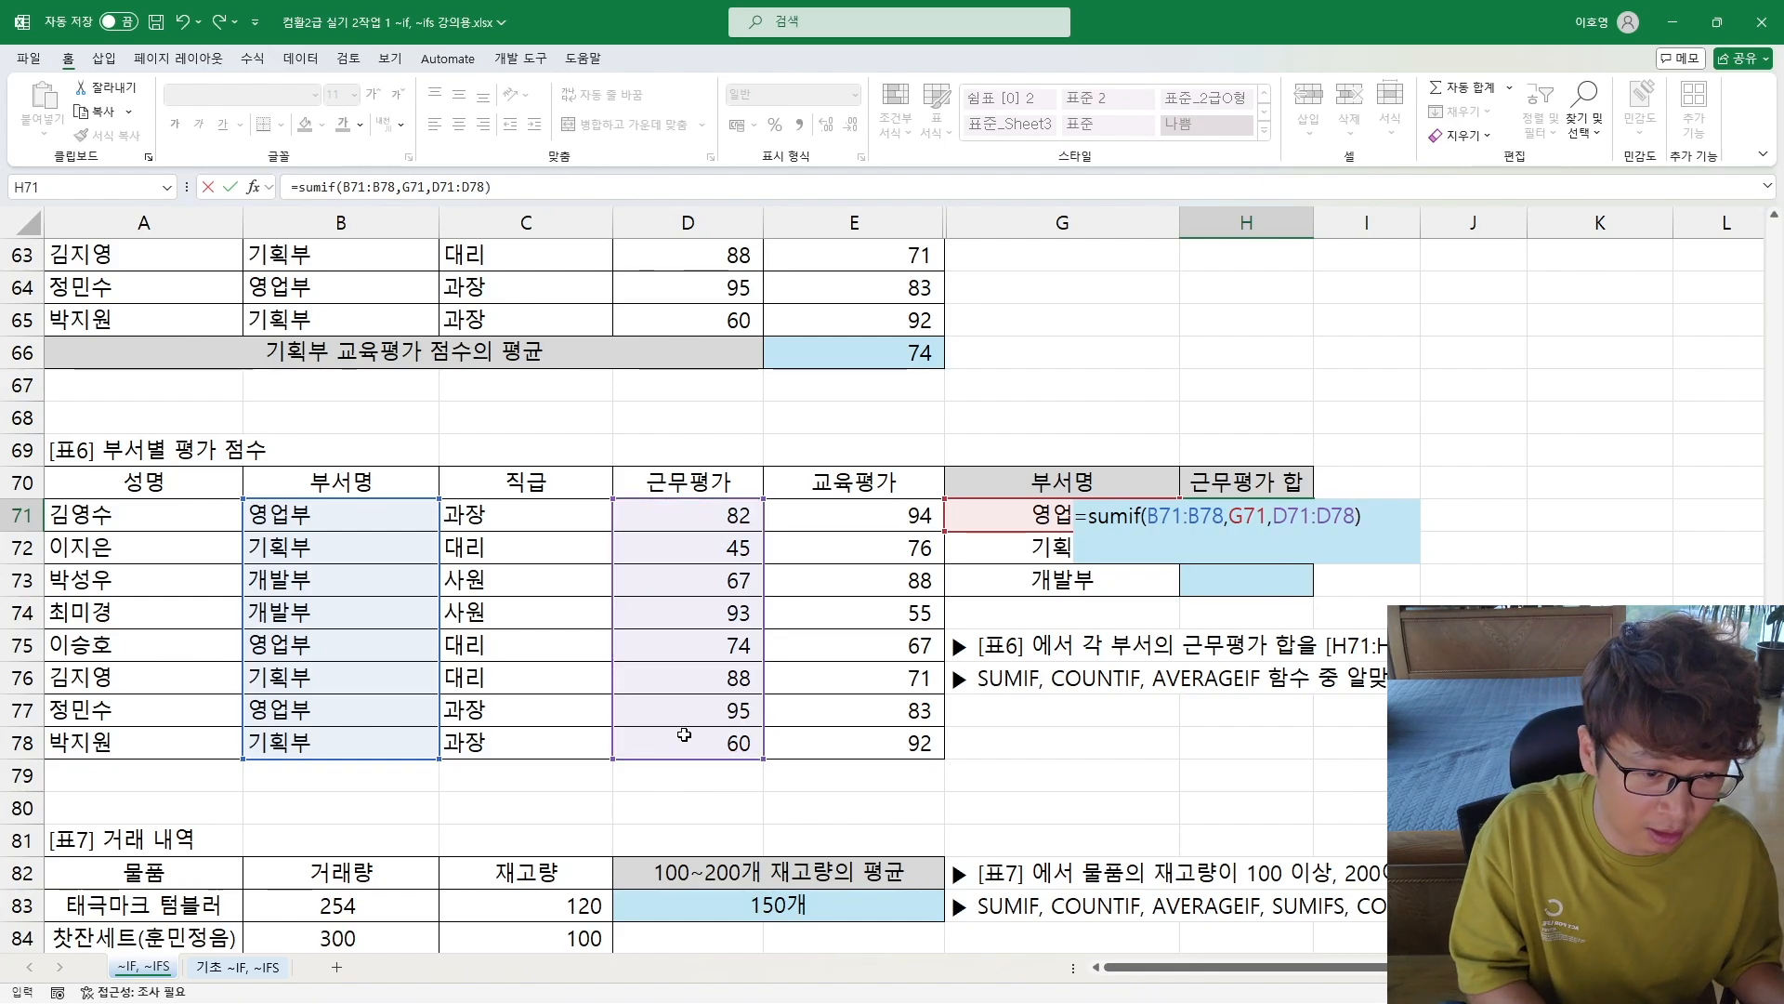
key("Return")
Step: Fill the H71 formula down to H73 and inspect the references copied into H72
left_click(1243, 517)
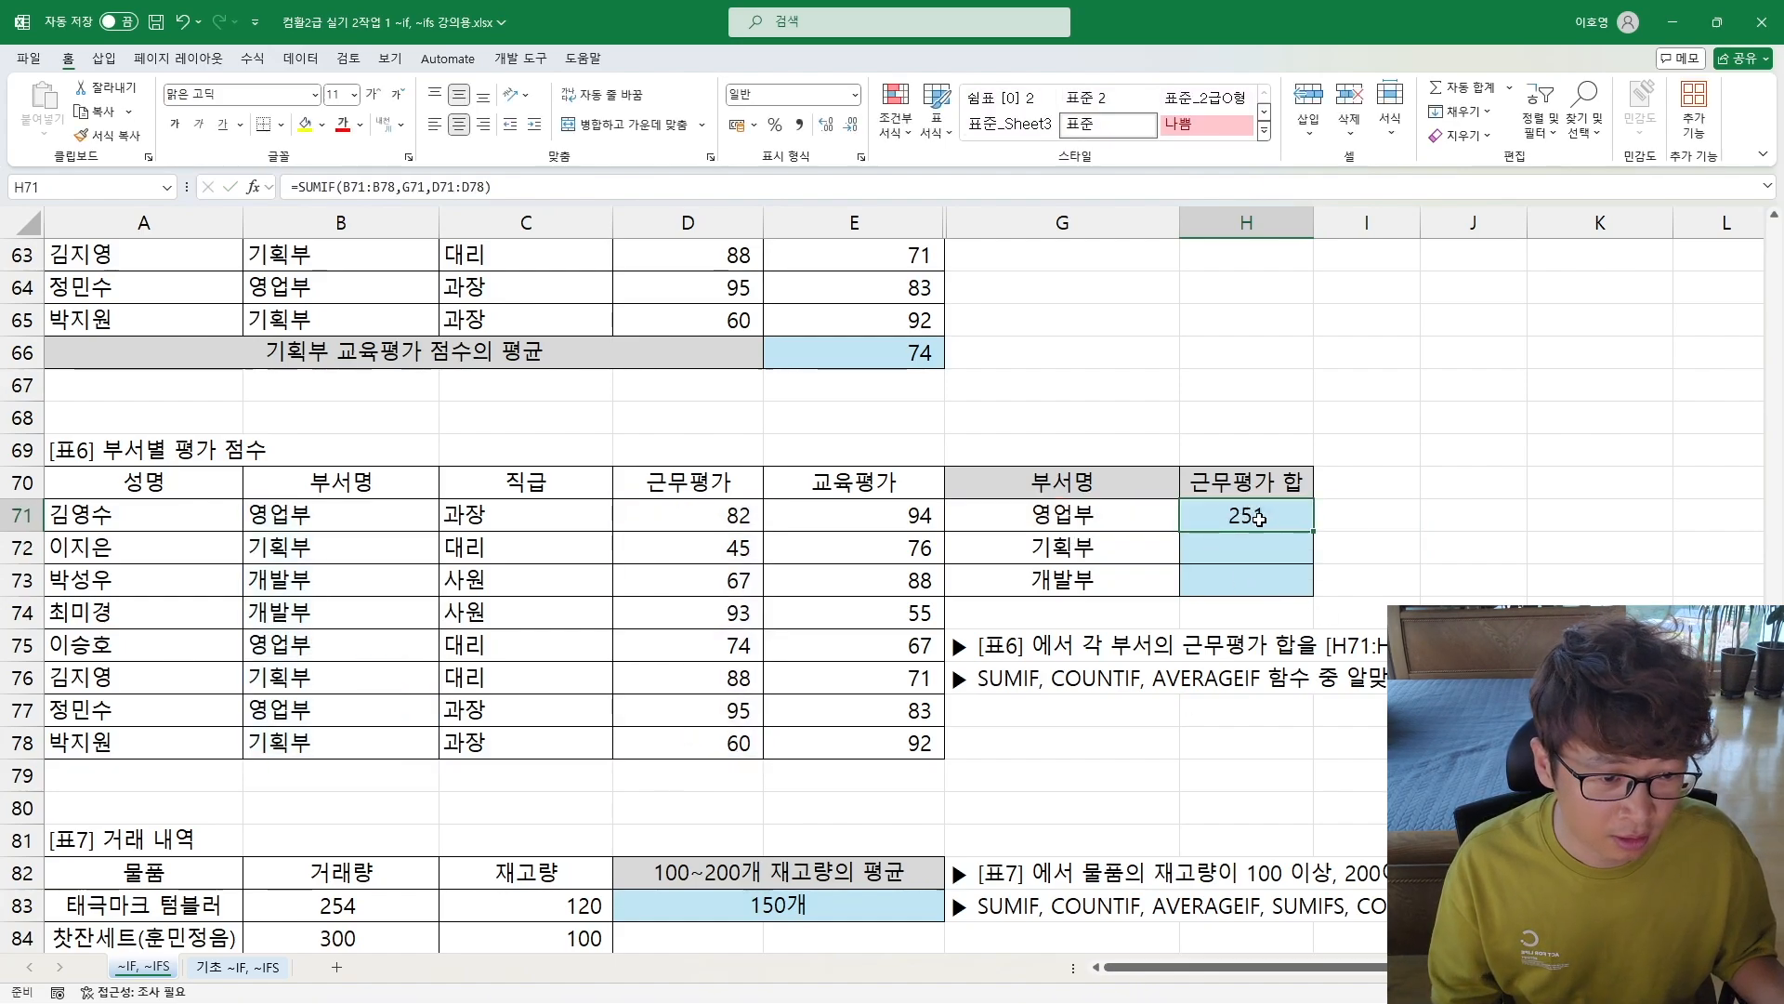
left_click_drag(1313, 531, 1307, 595)
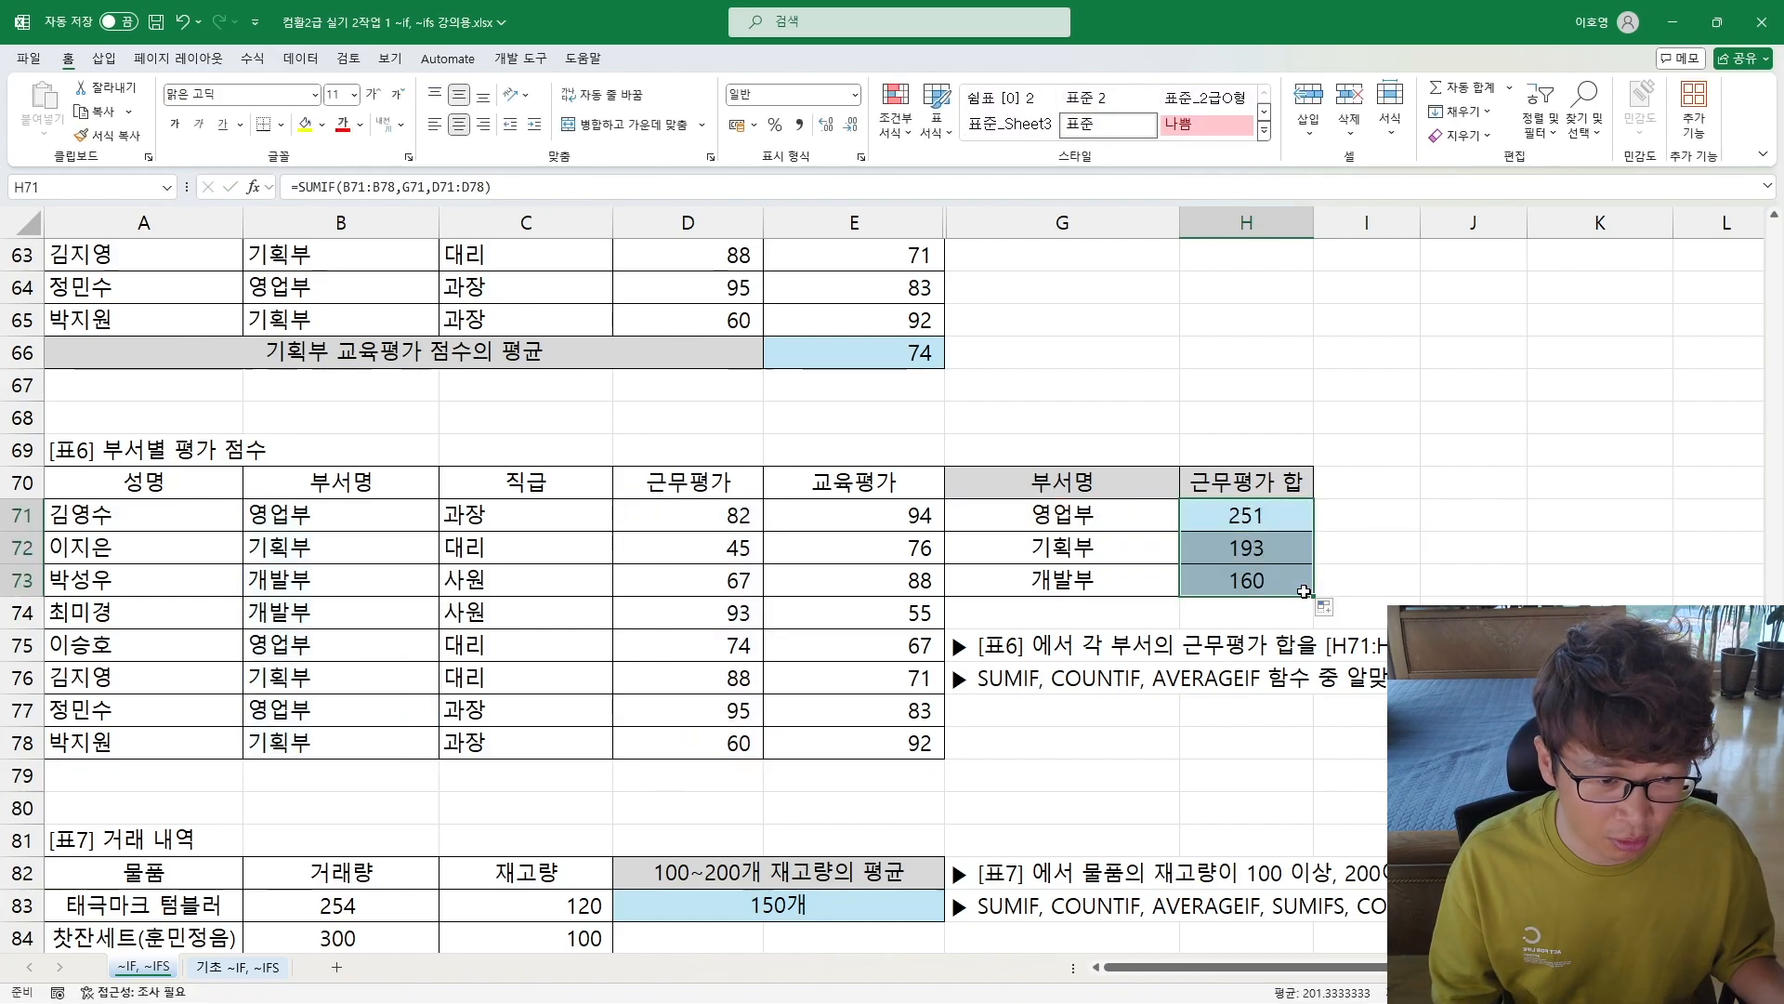
double_click(1277, 548)
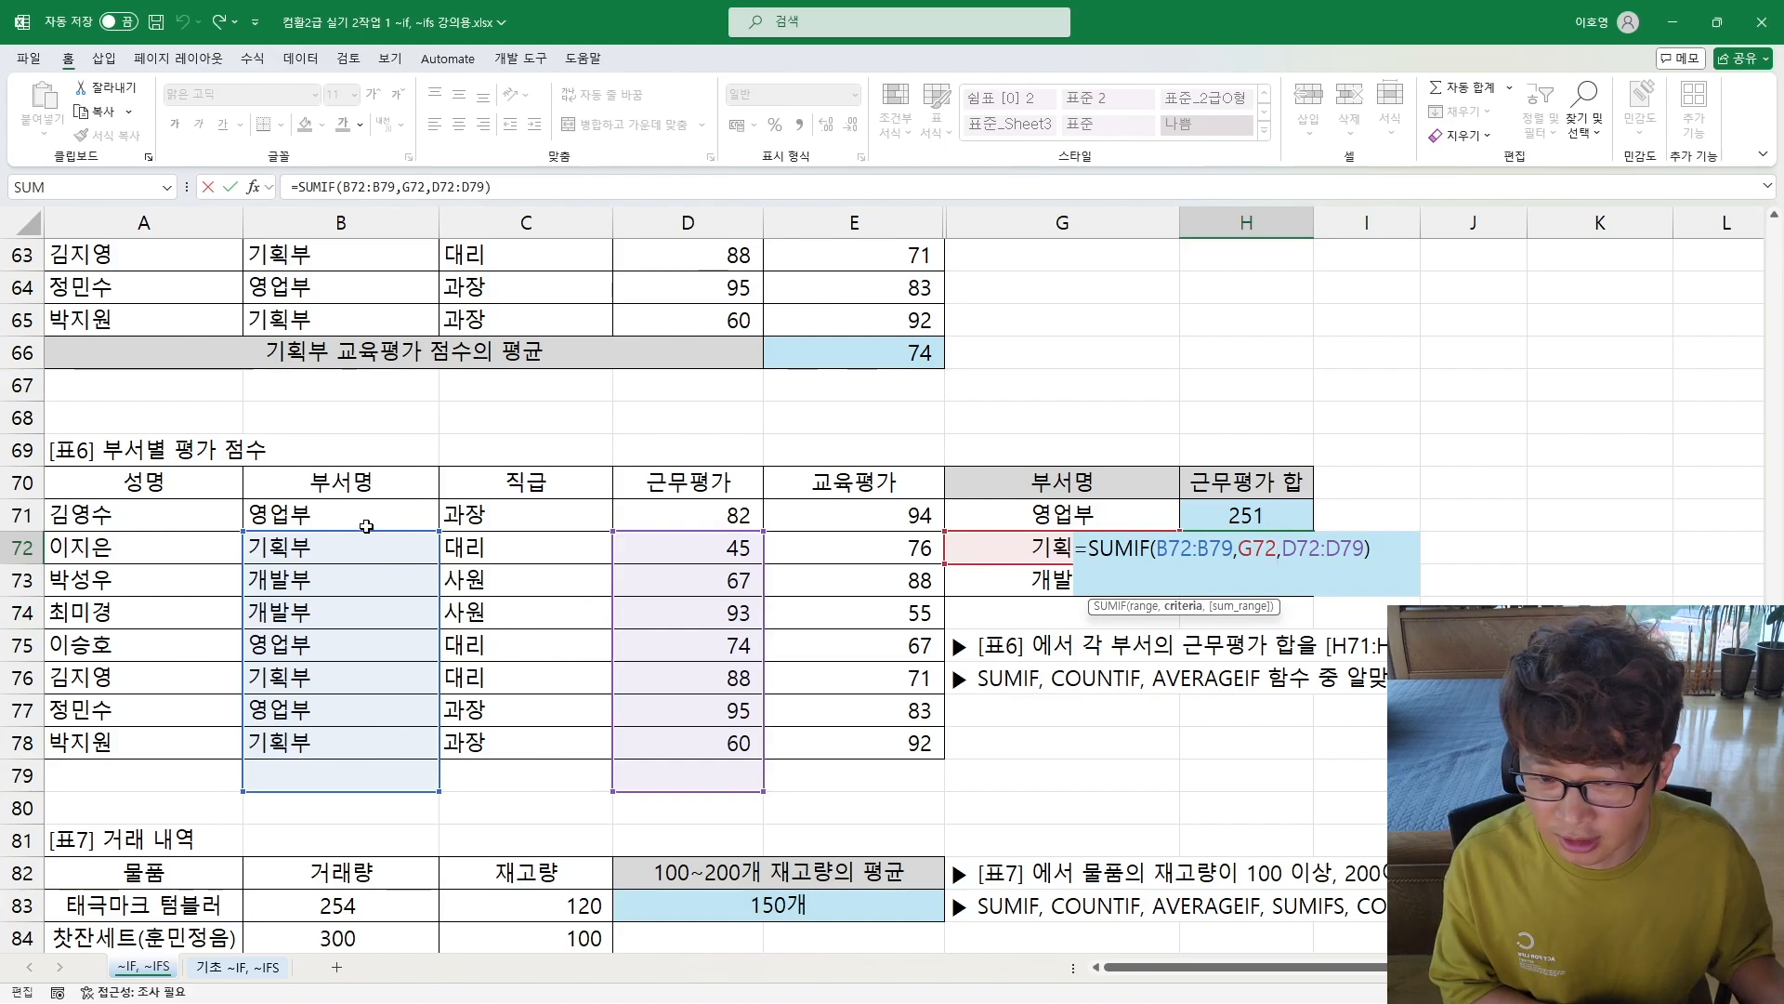
key("Escape")
Step: Make the B71:B78 and D71:D78 ranges in the H71 SUMIF absolute, keeping G71 relative
double_click(1198, 514)
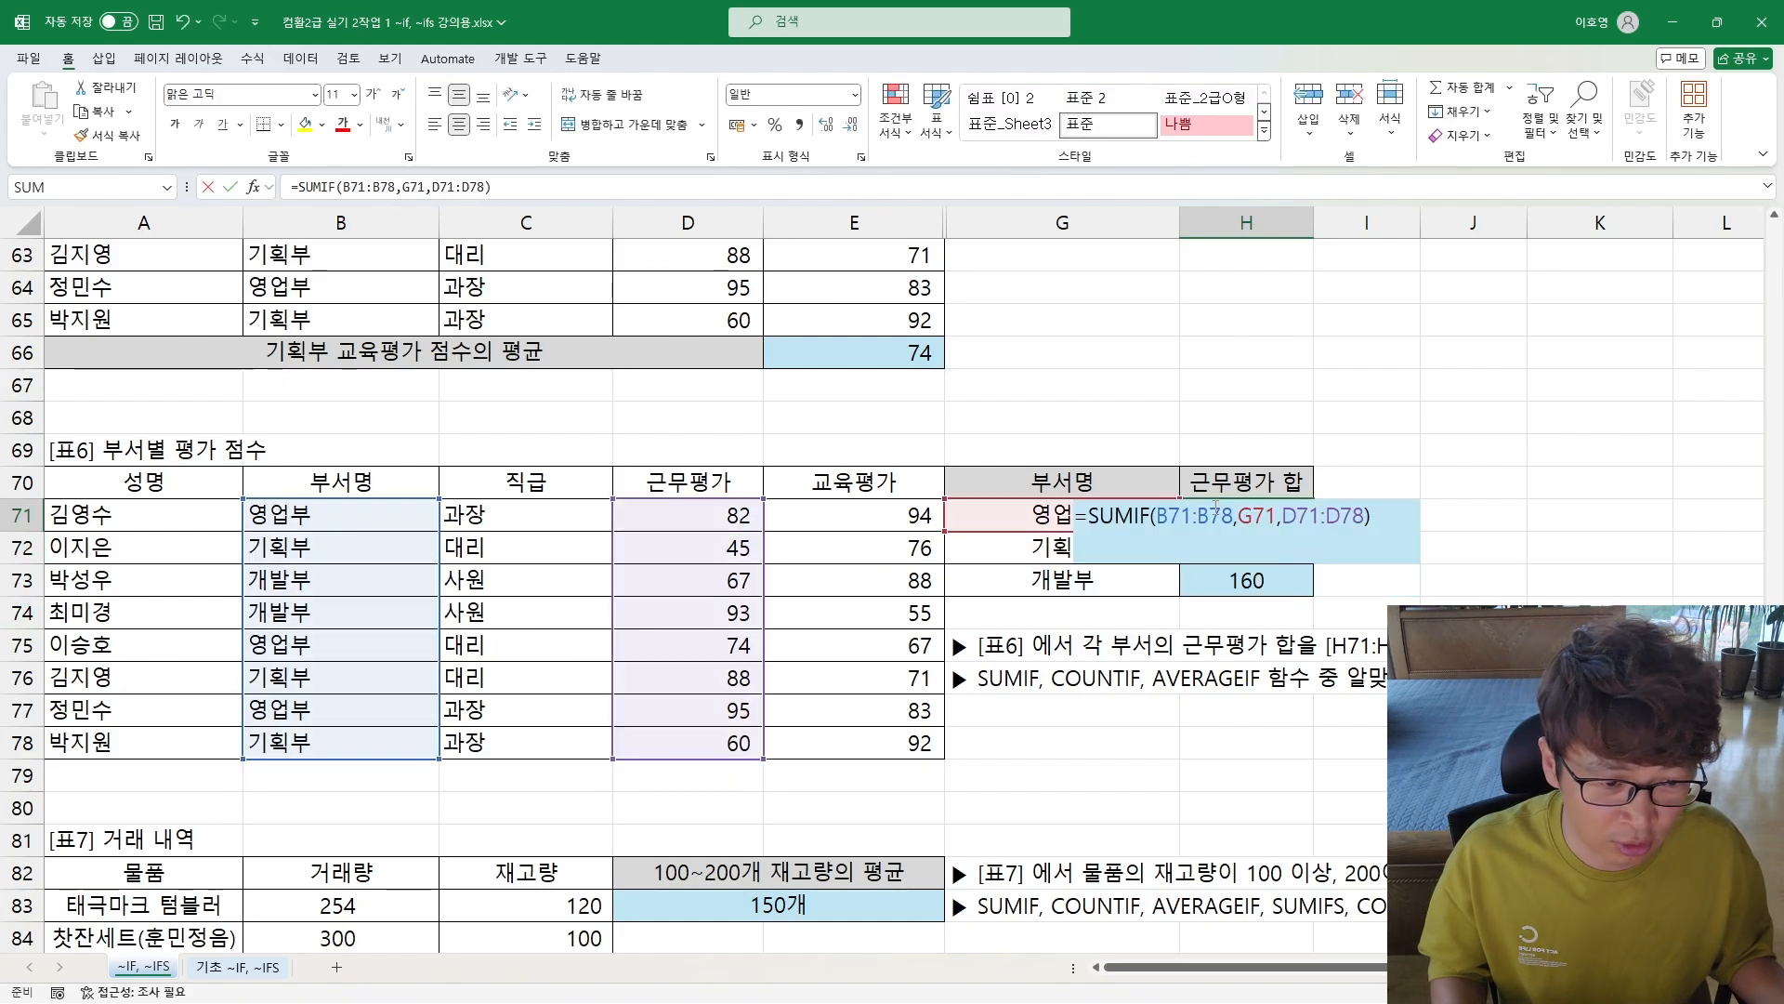
left_click_drag(1156, 515, 1405, 515)
key("F4")
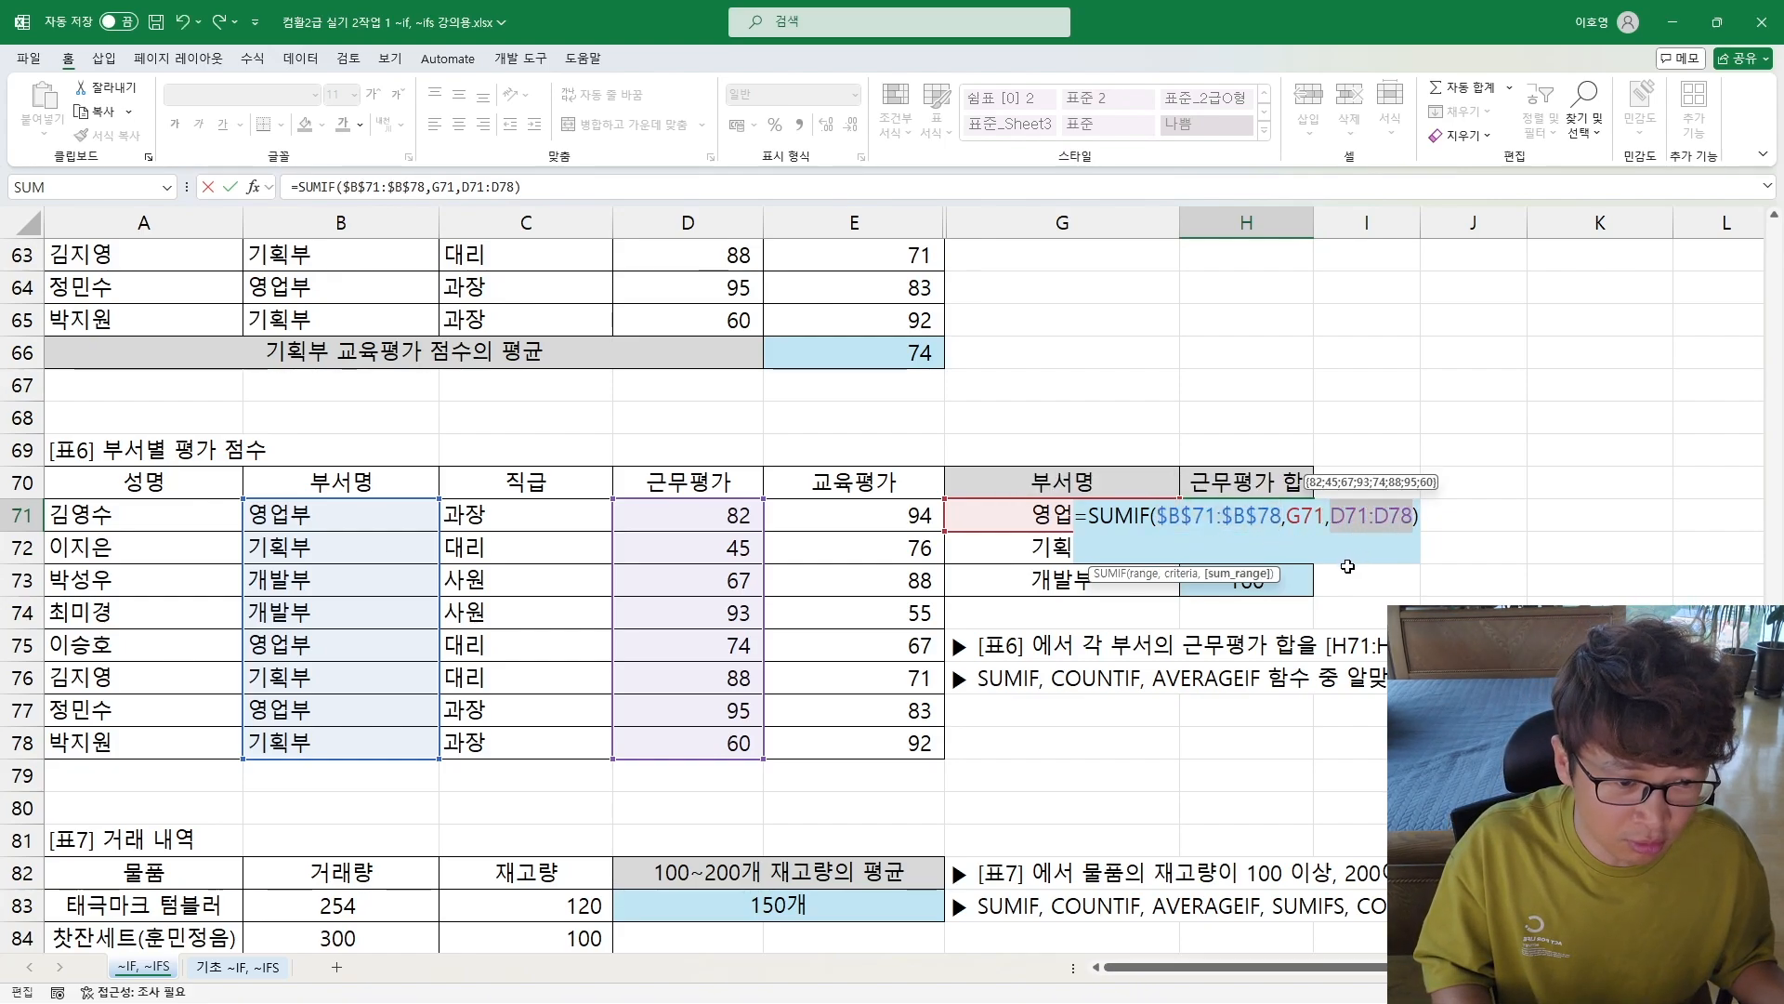
key("F4")
key("Return")
Step: Fill the corrected SUMIF from H71 down to H73 and check the references in H72
left_click(1251, 494)
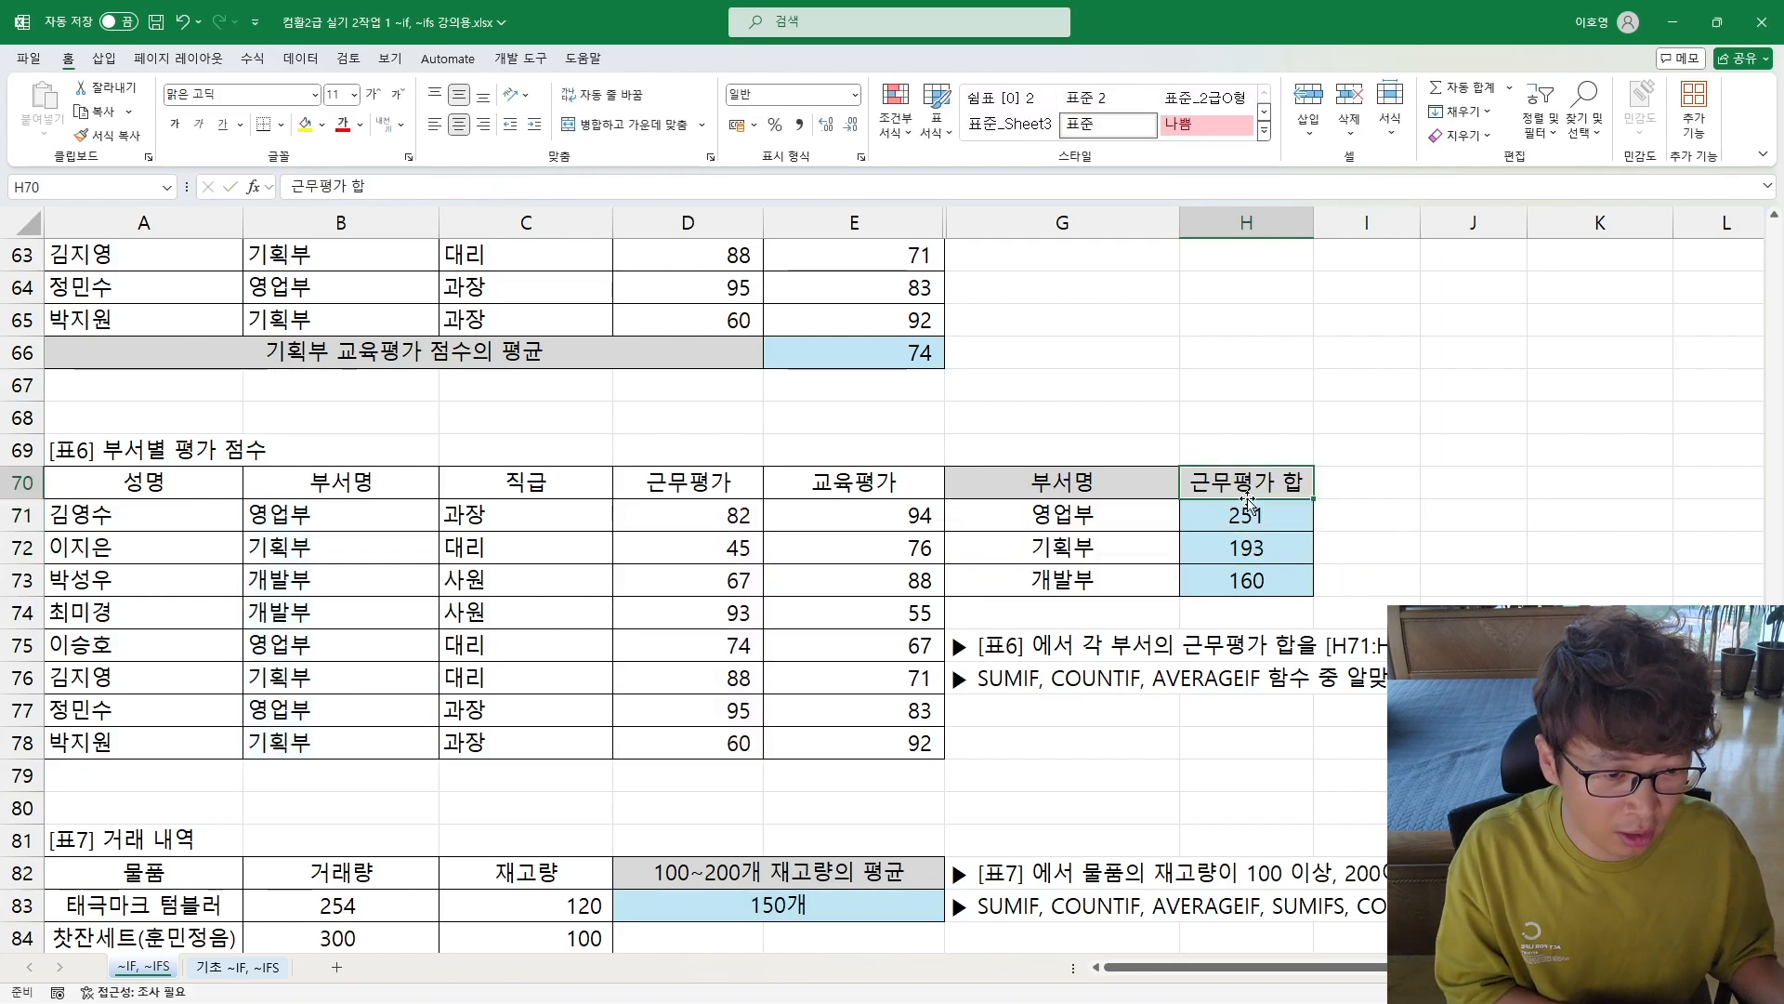
left_click(1256, 510)
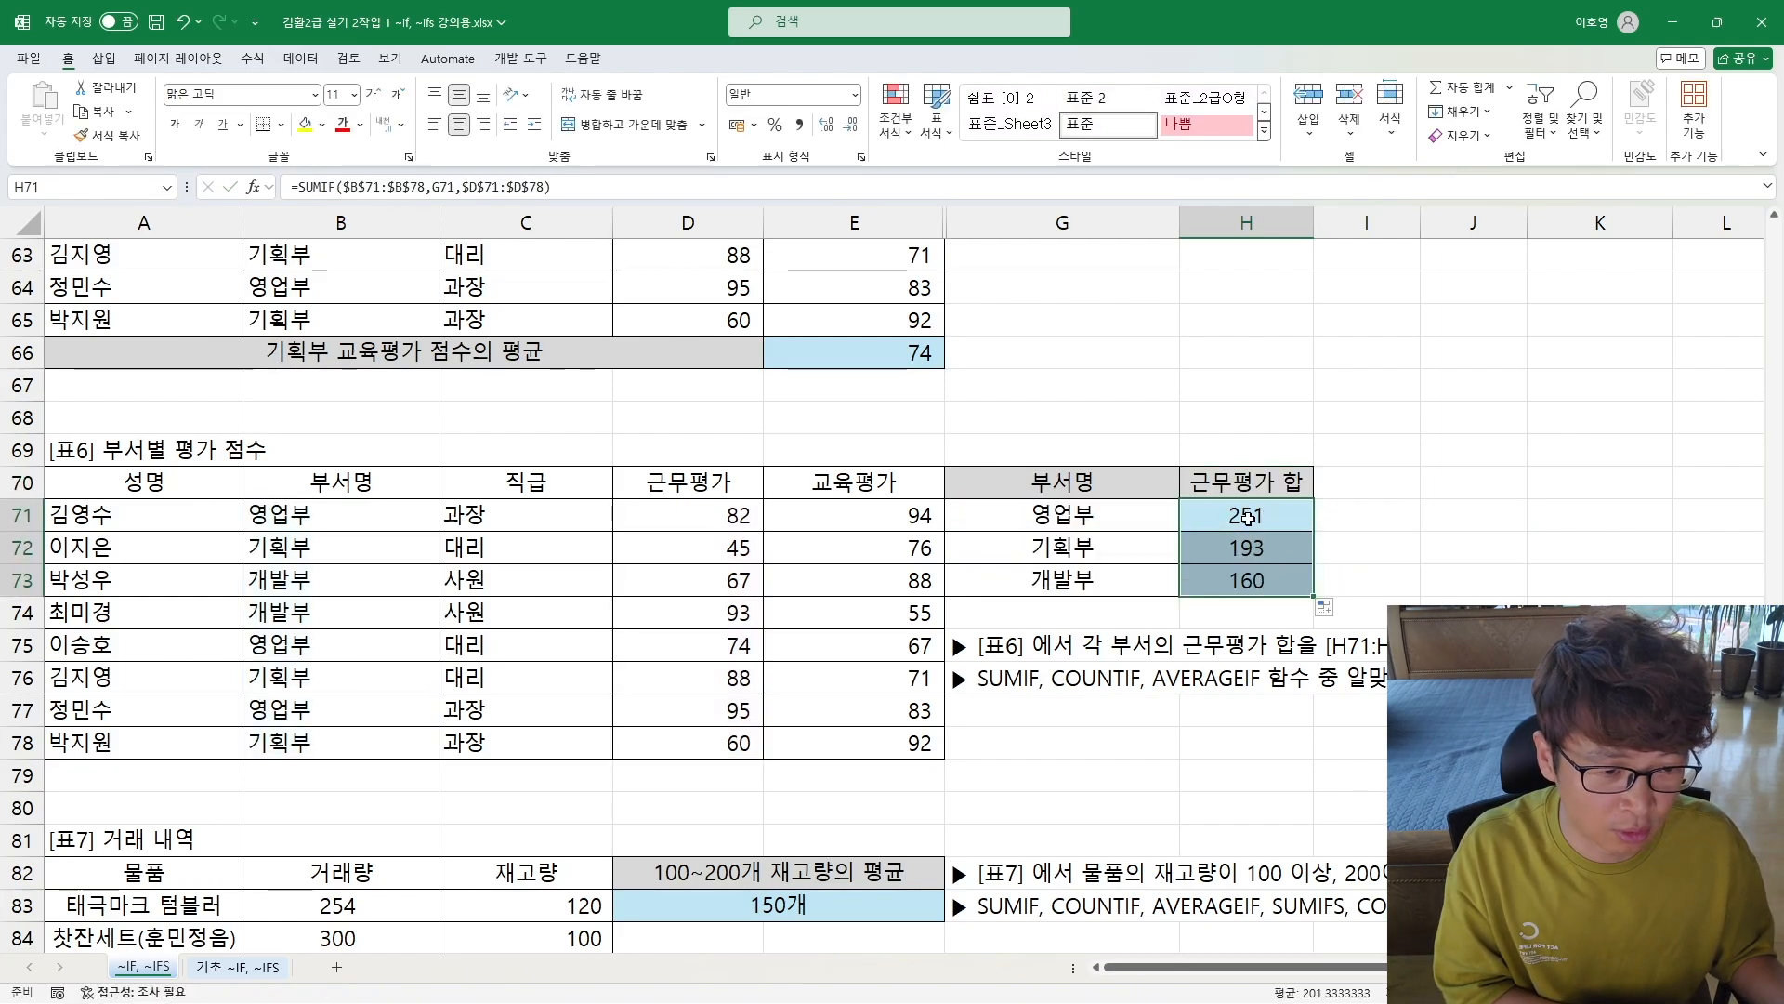
double_click(1243, 556)
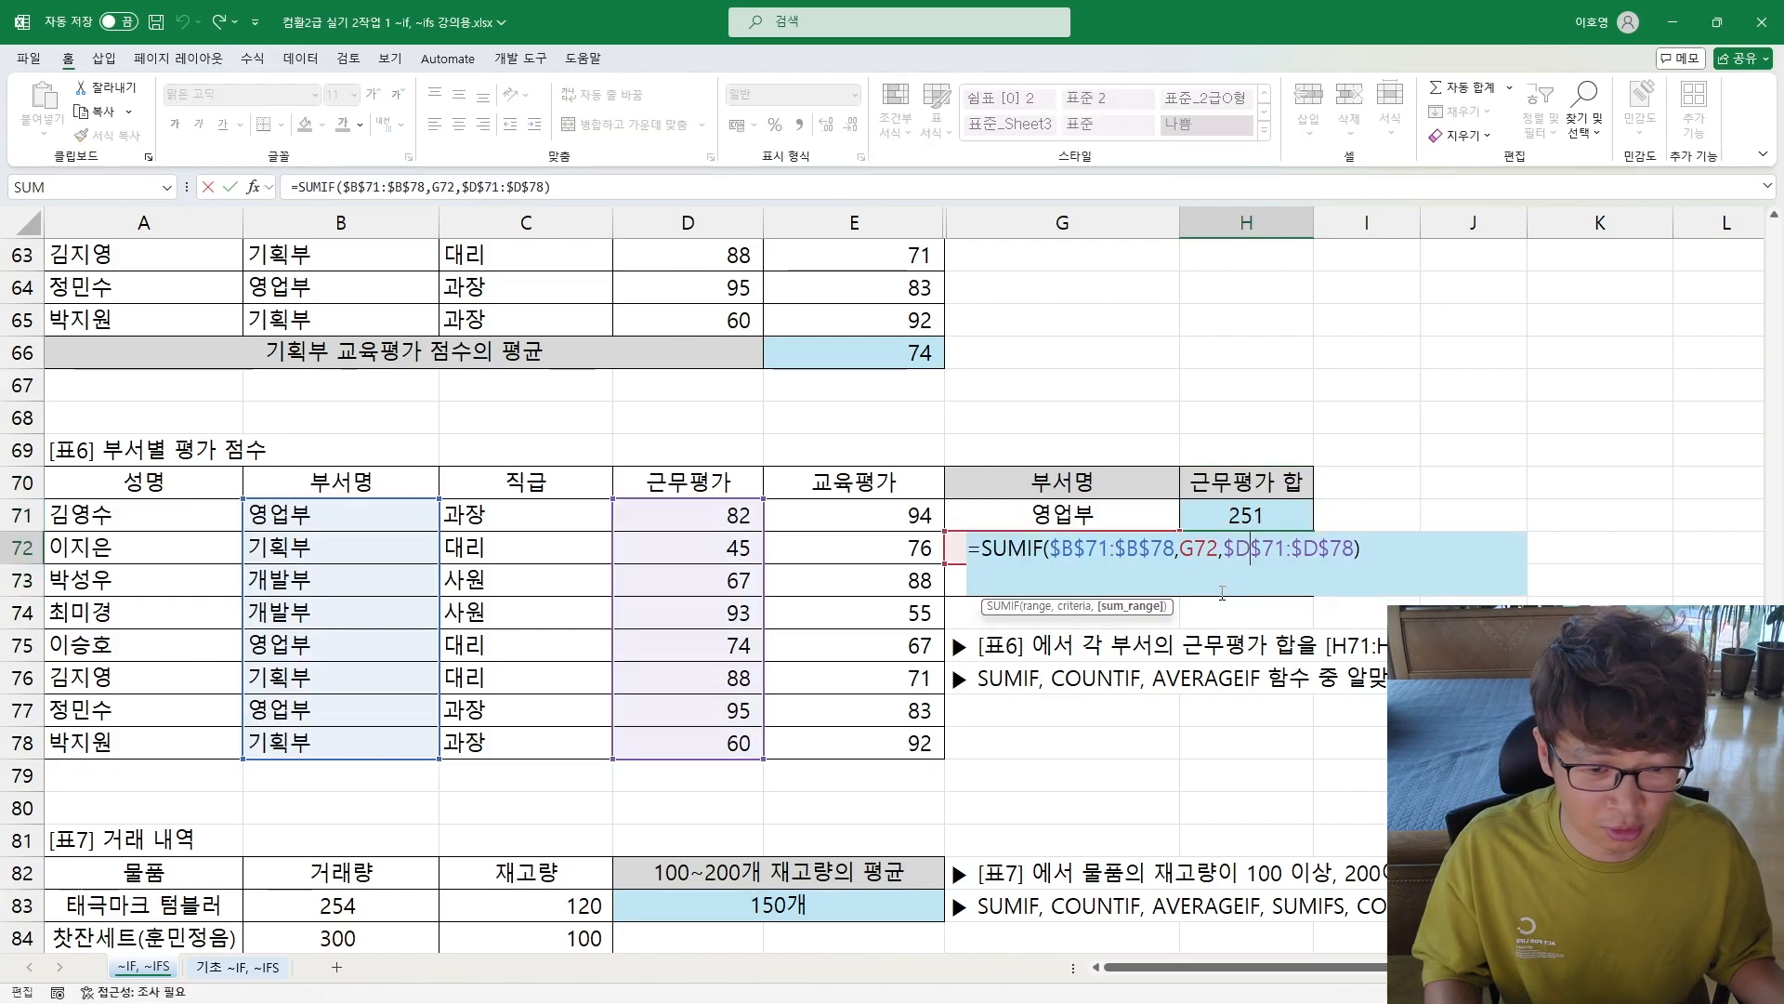
Step: Enter the note "조건에 셀을 참조시킬 수 있음" in G78 and make it bold
key("Escape")
left_click(1013, 746)
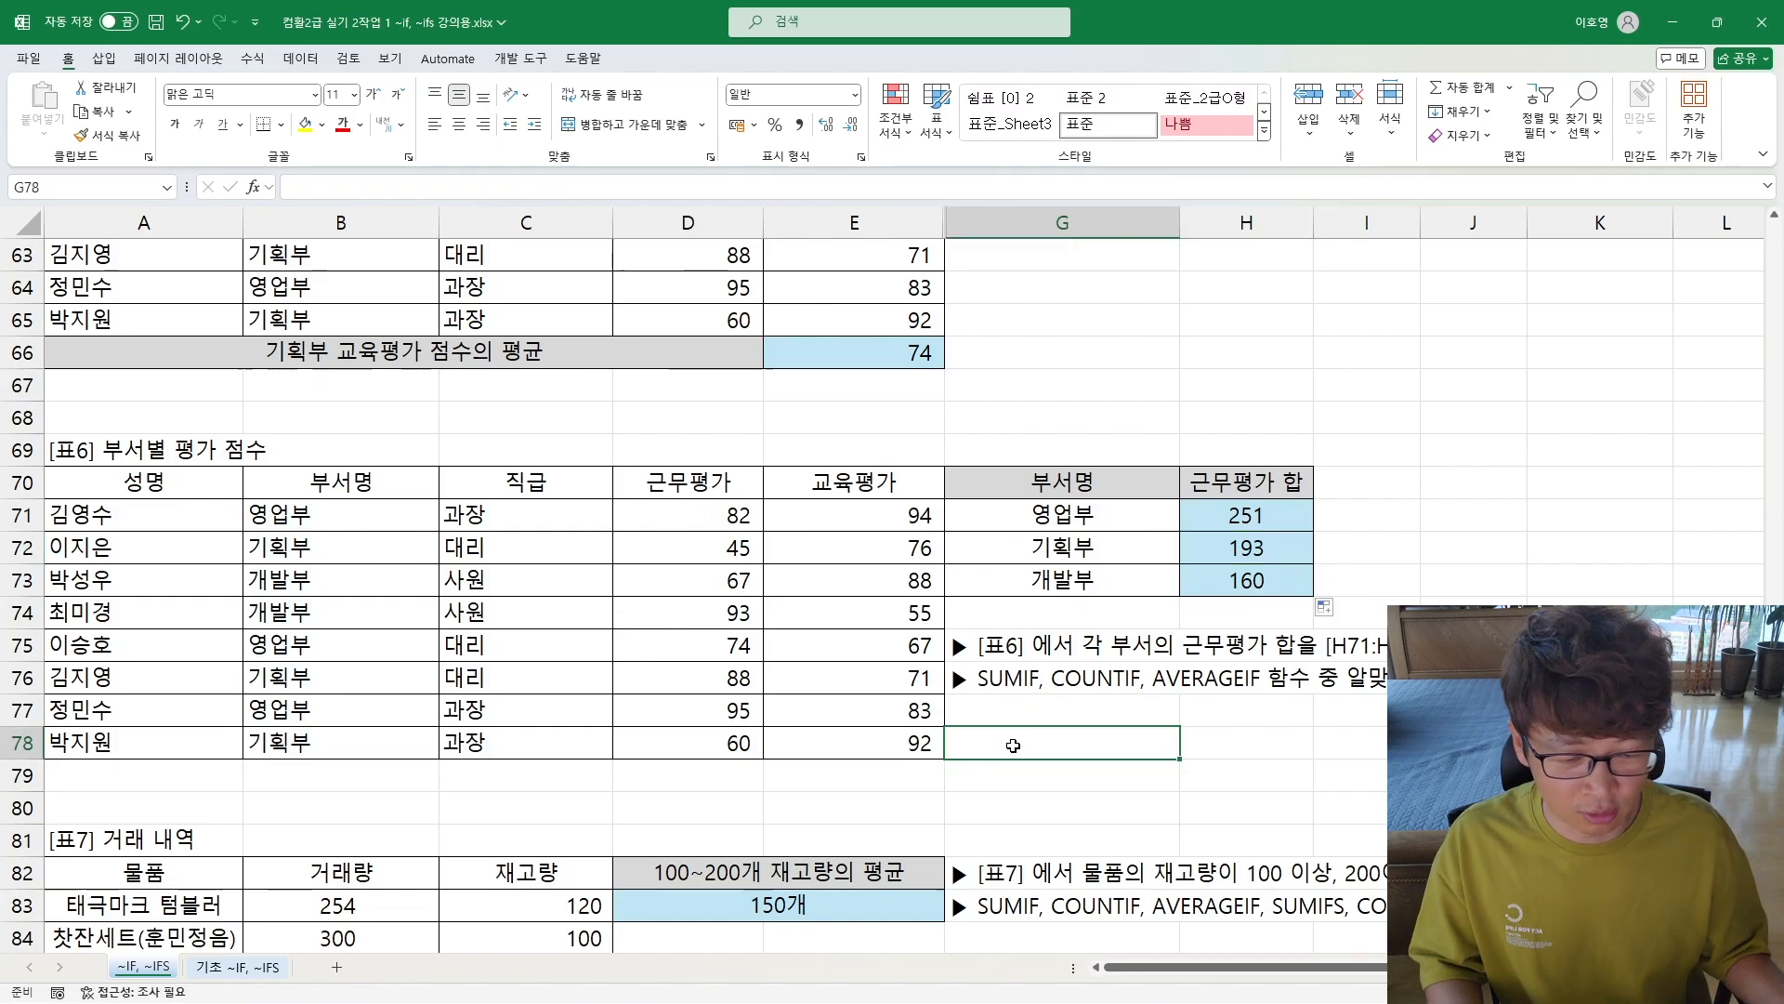
type("조건에")
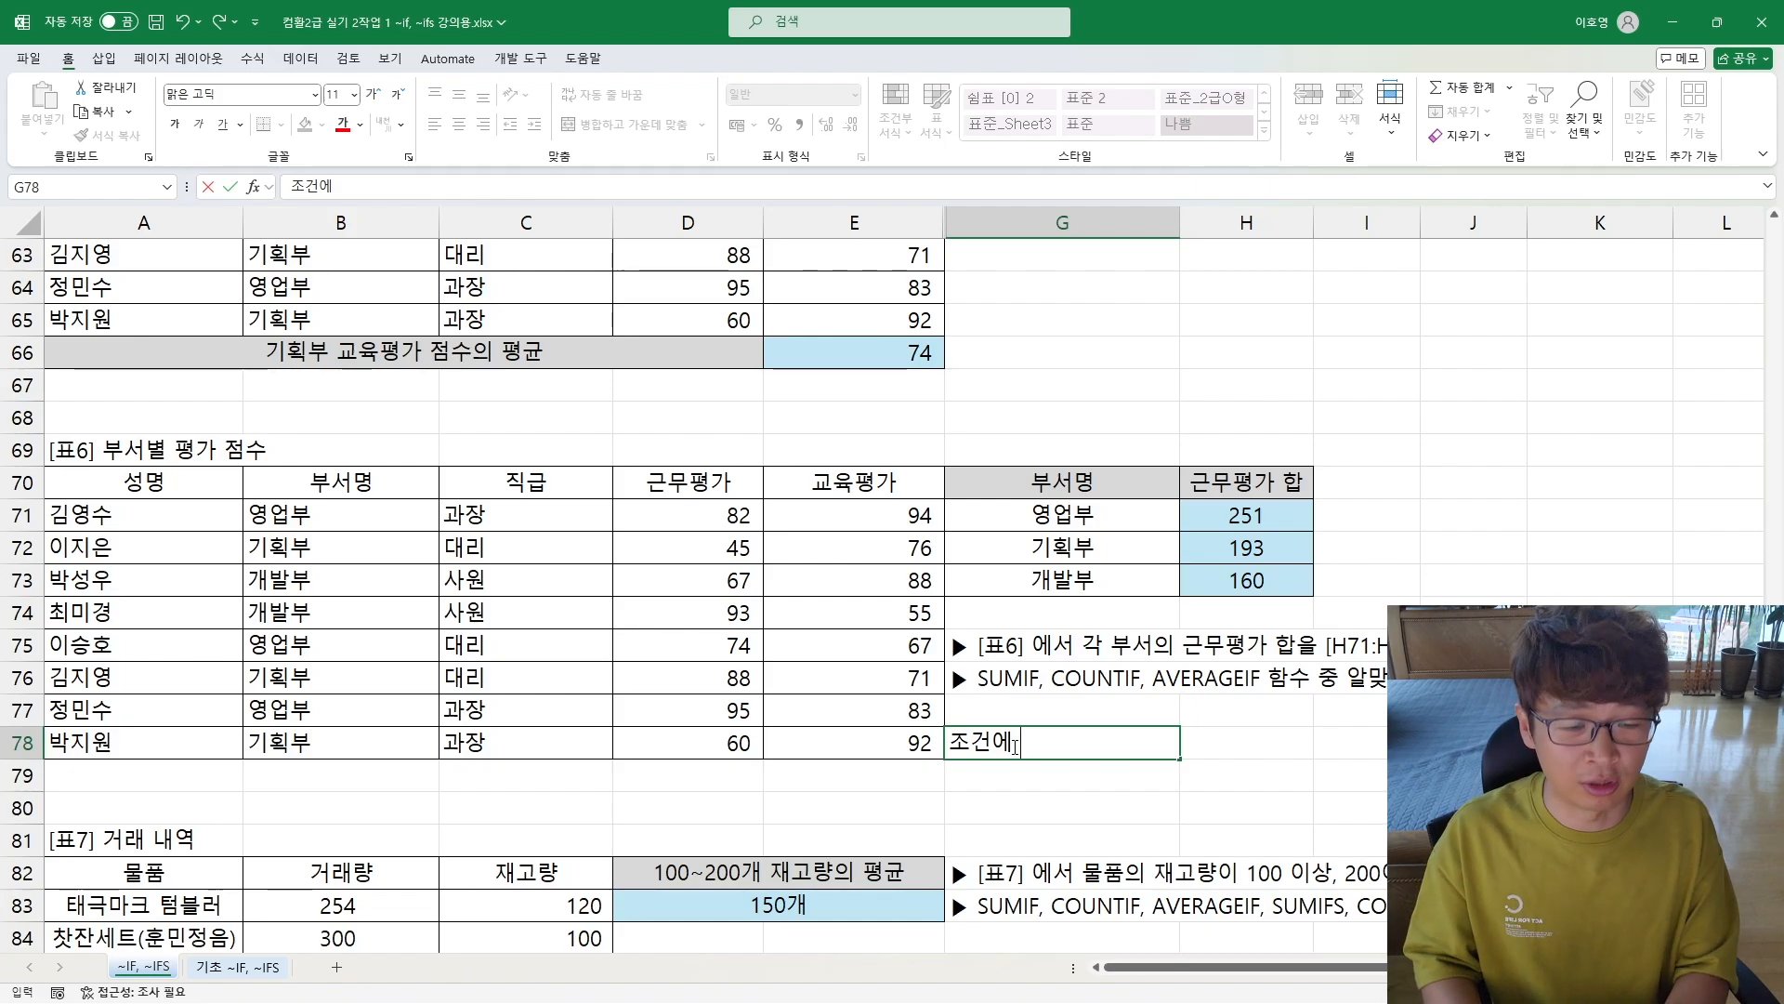
type(" 셀을 참좃")
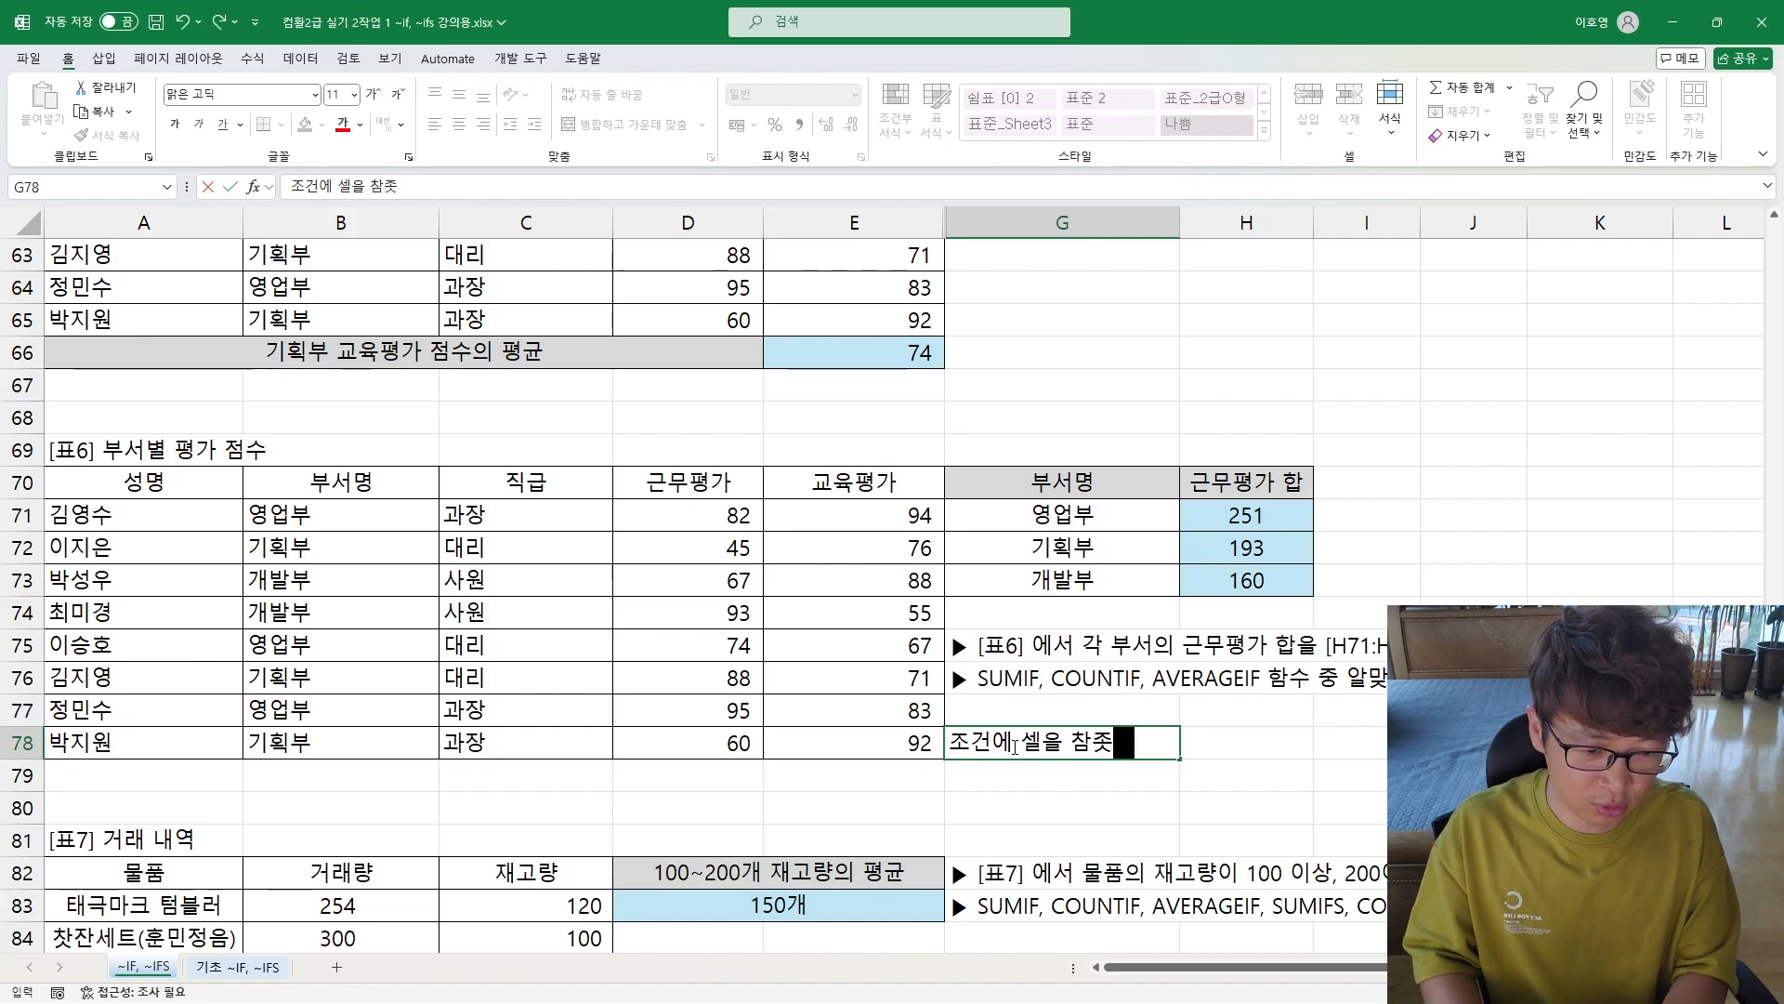
type("시킬 수 있음")
key("Return")
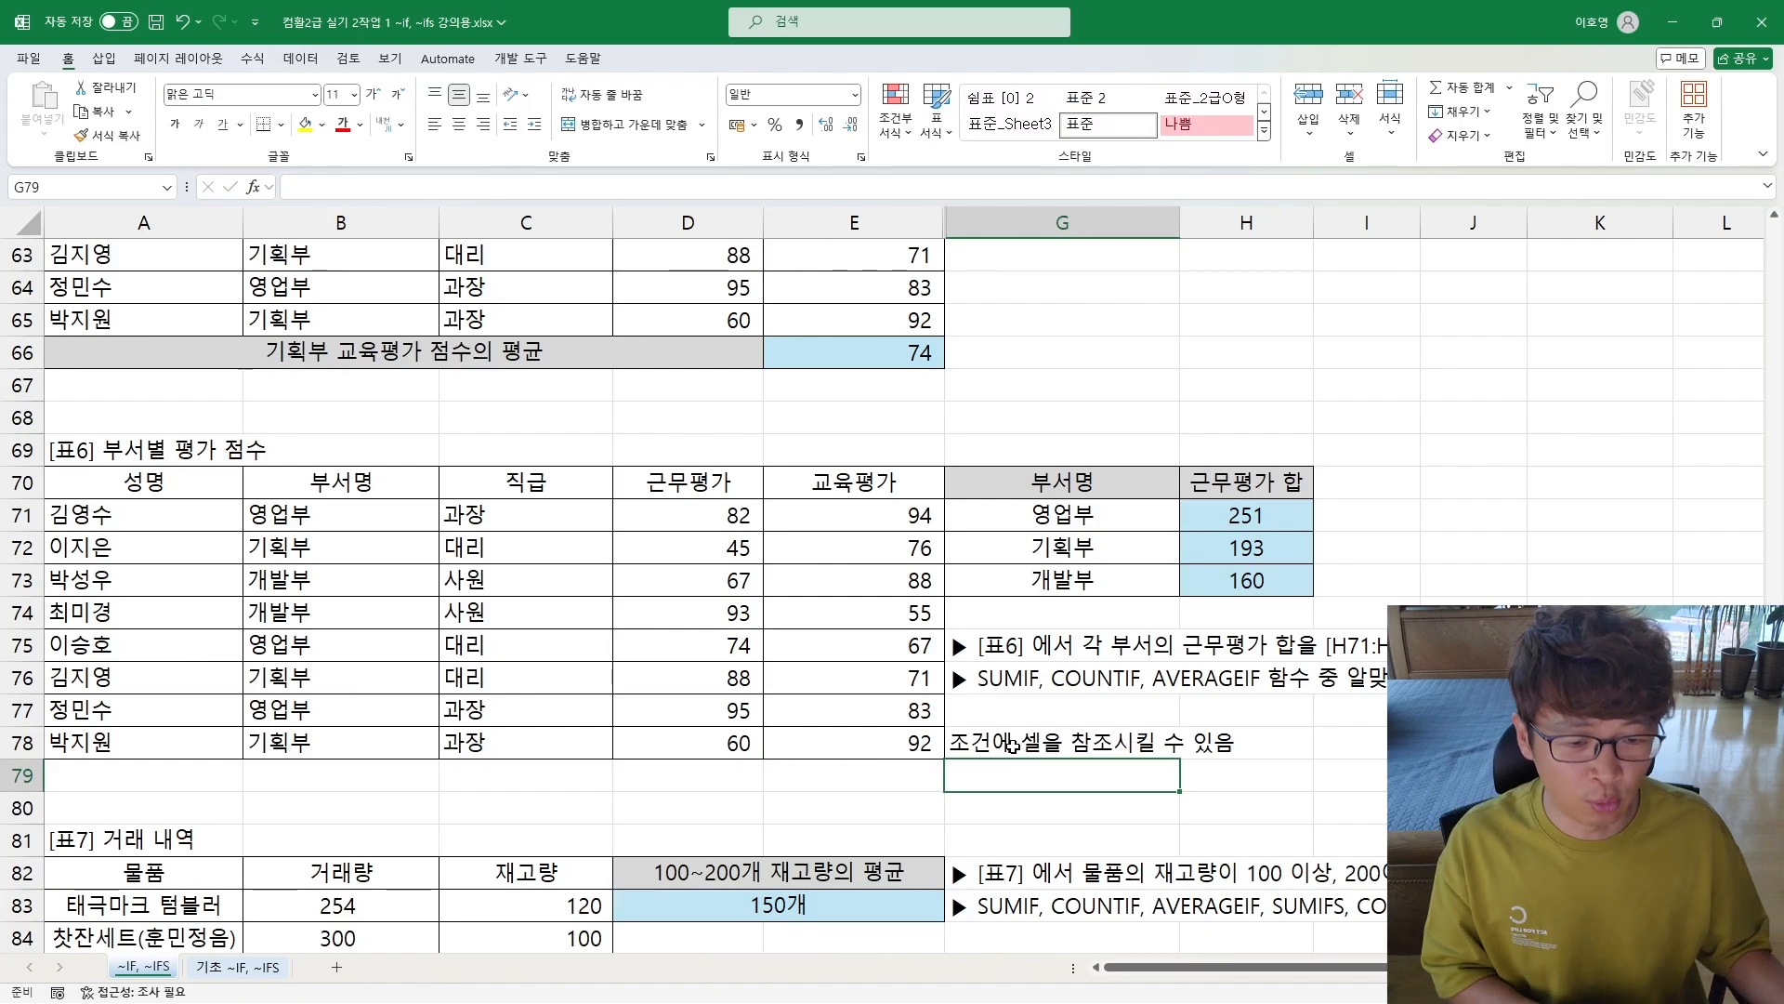
left_click(1011, 744)
key("ctrl+b")
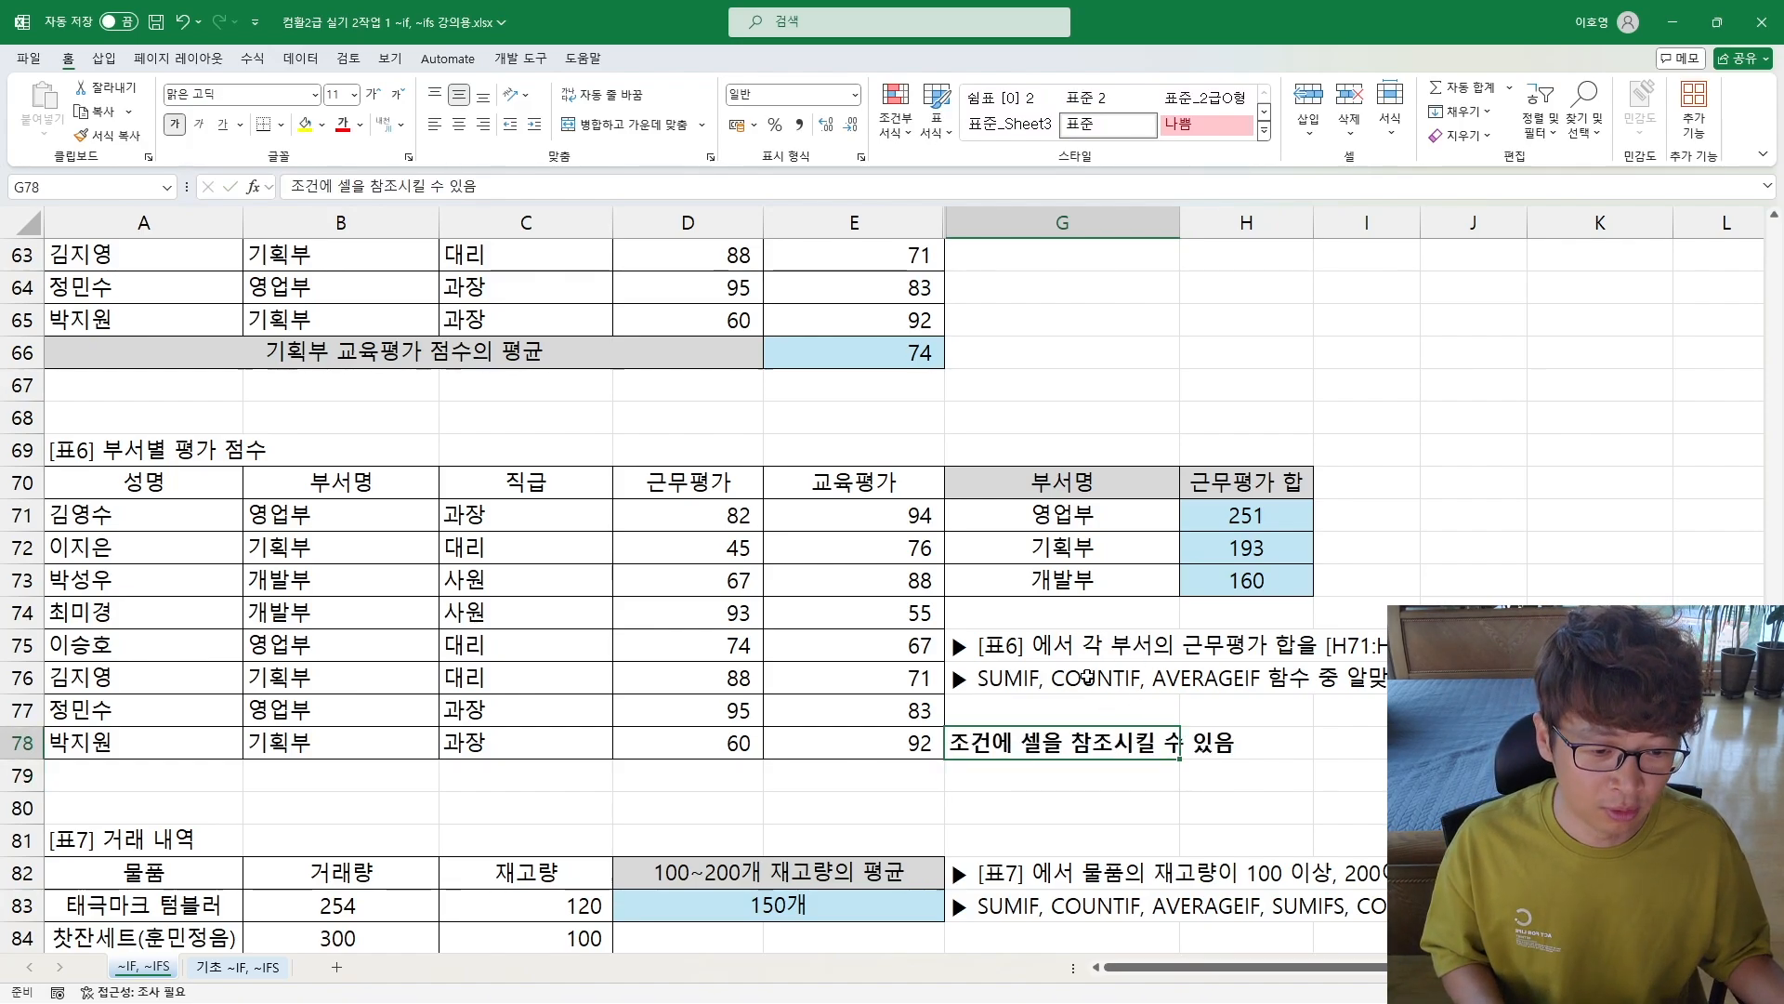
Step: Make the ">=" & large( ) note in G16 and the wildcard note in G39 bold
scroll(1046, 742, "up", 4)
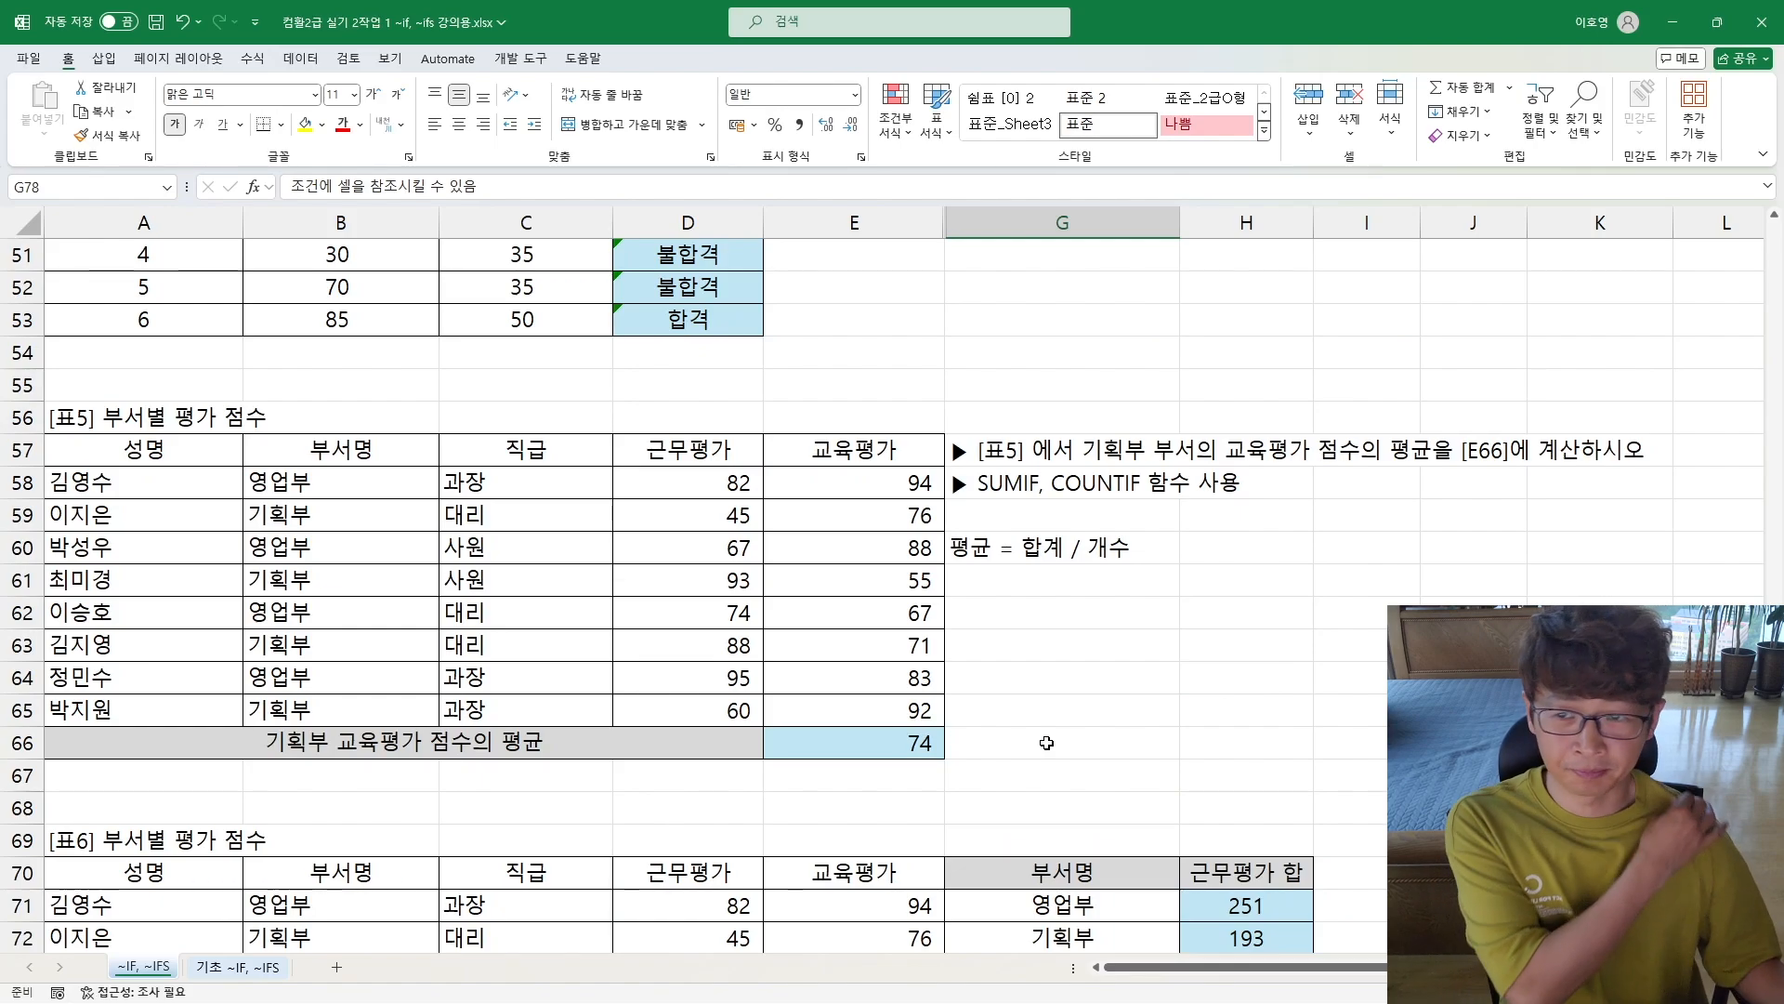
scroll(1046, 742, "up", 17)
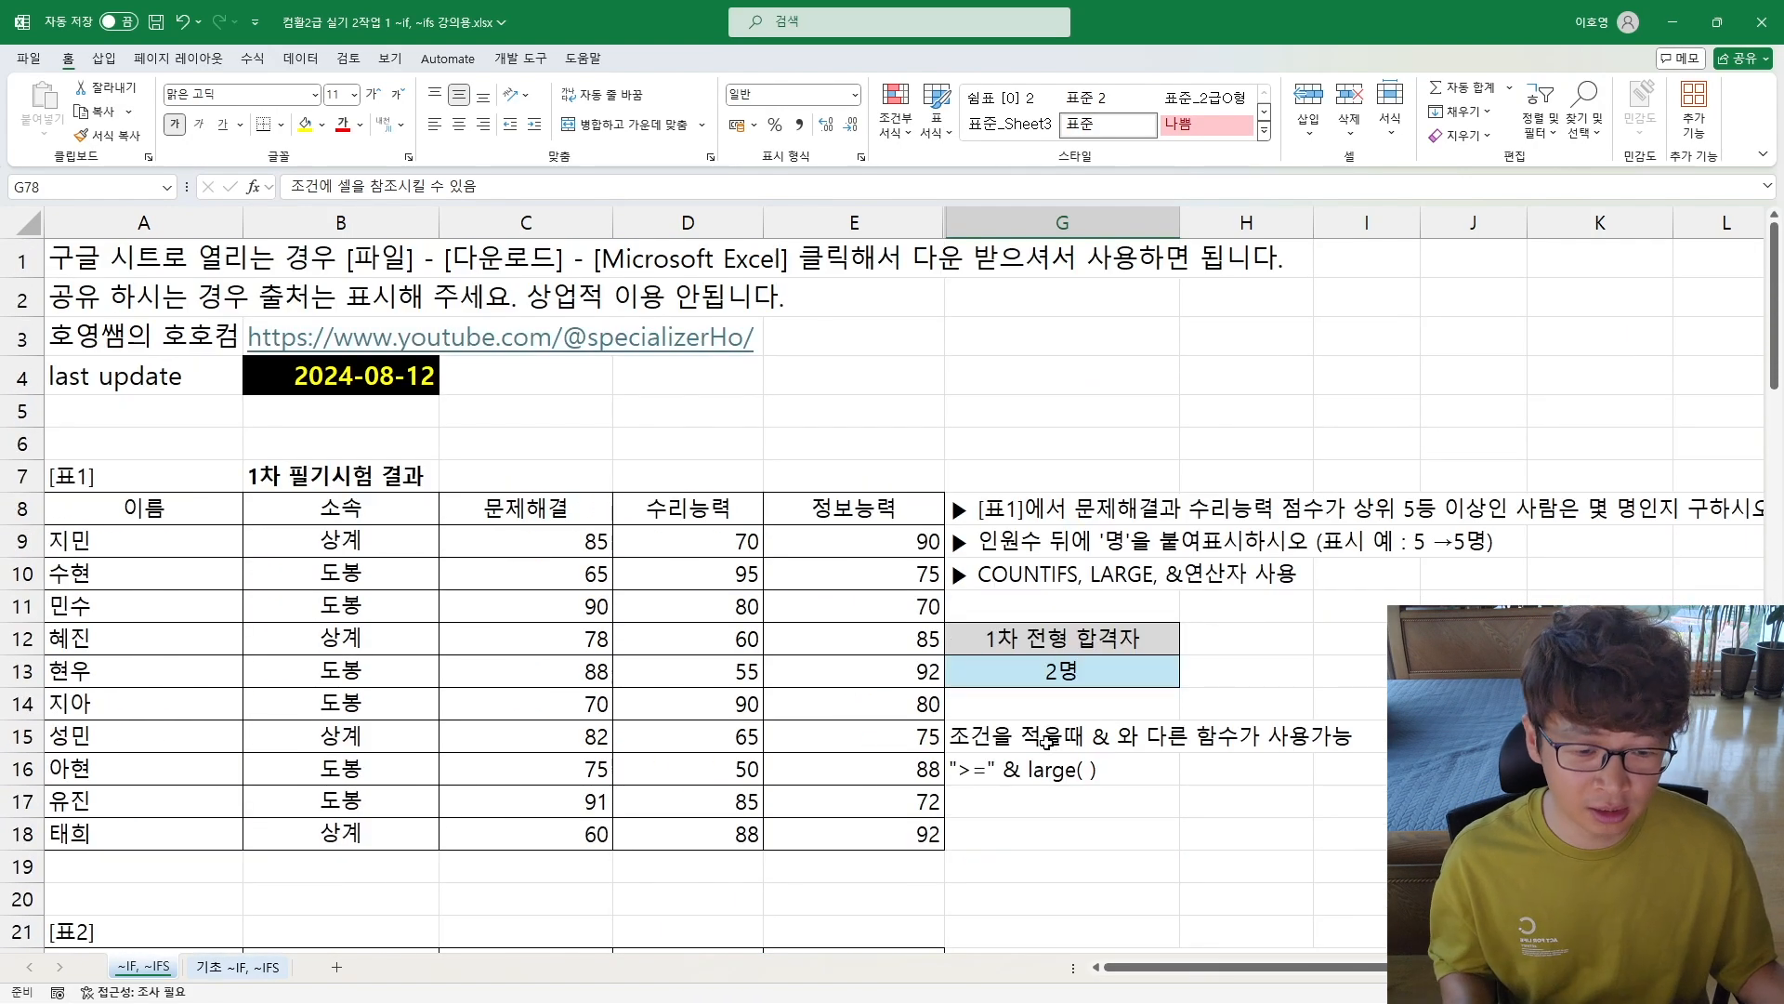
left_click(1097, 770)
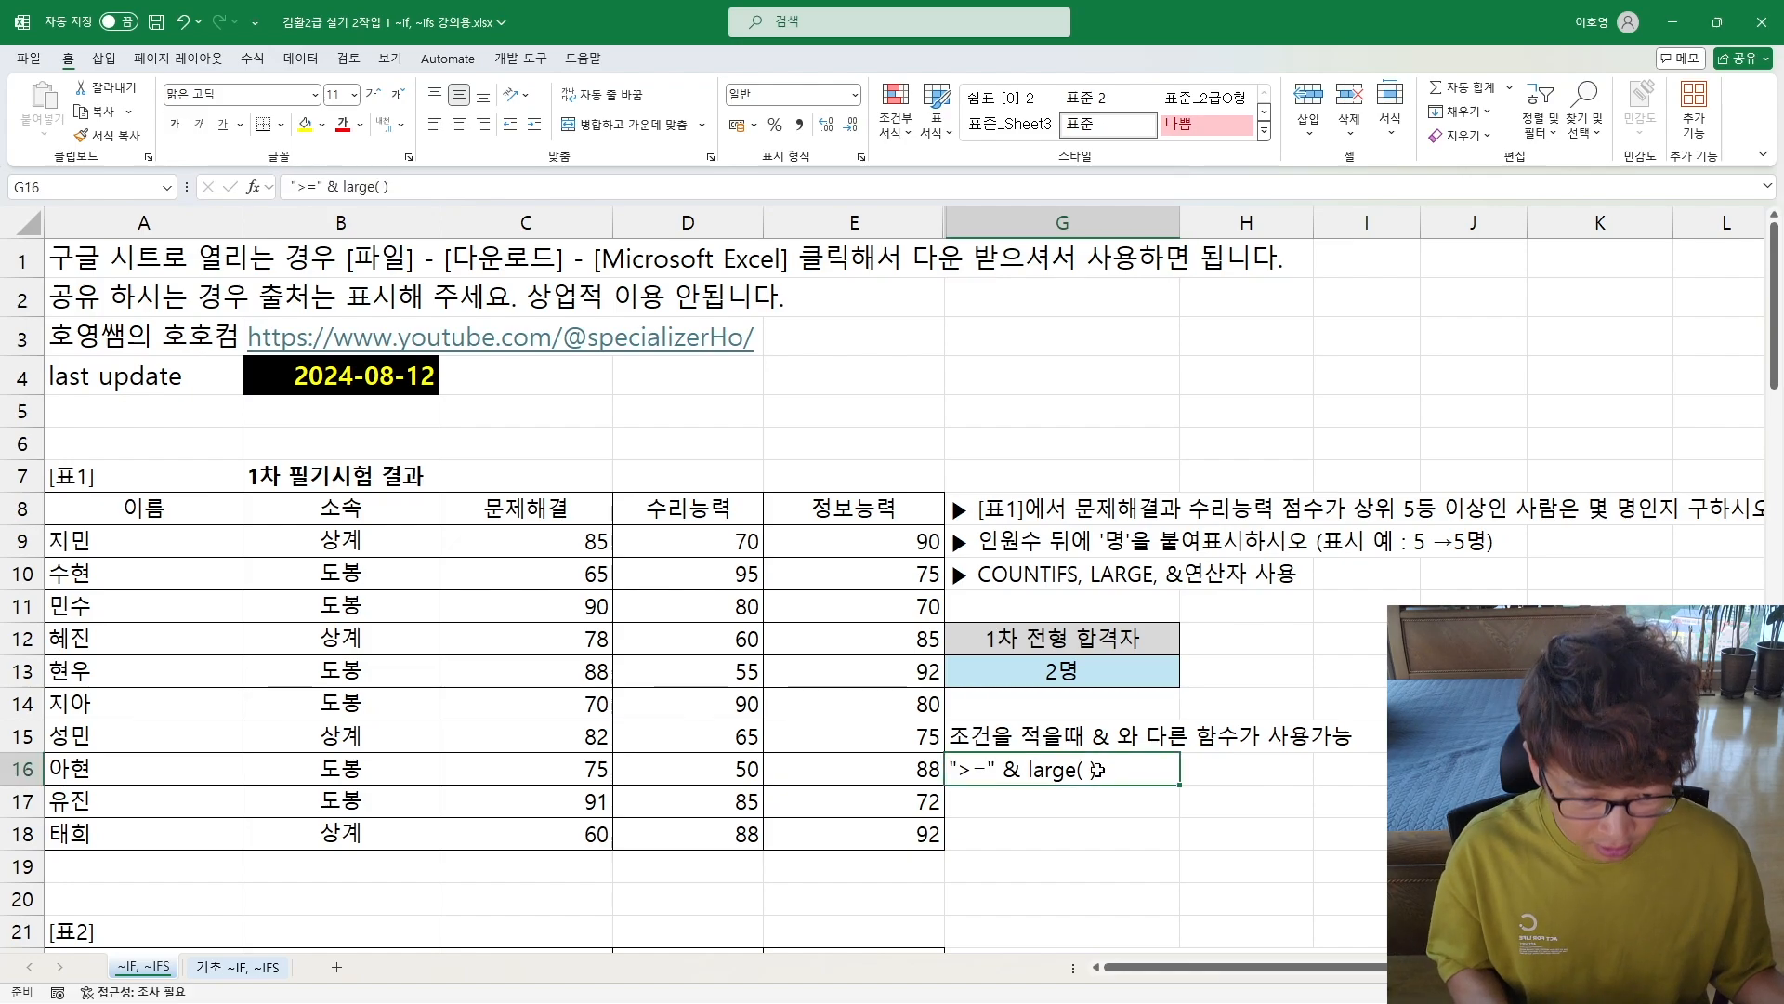
key("ctrl+b")
scroll(969, 789, "down", 2)
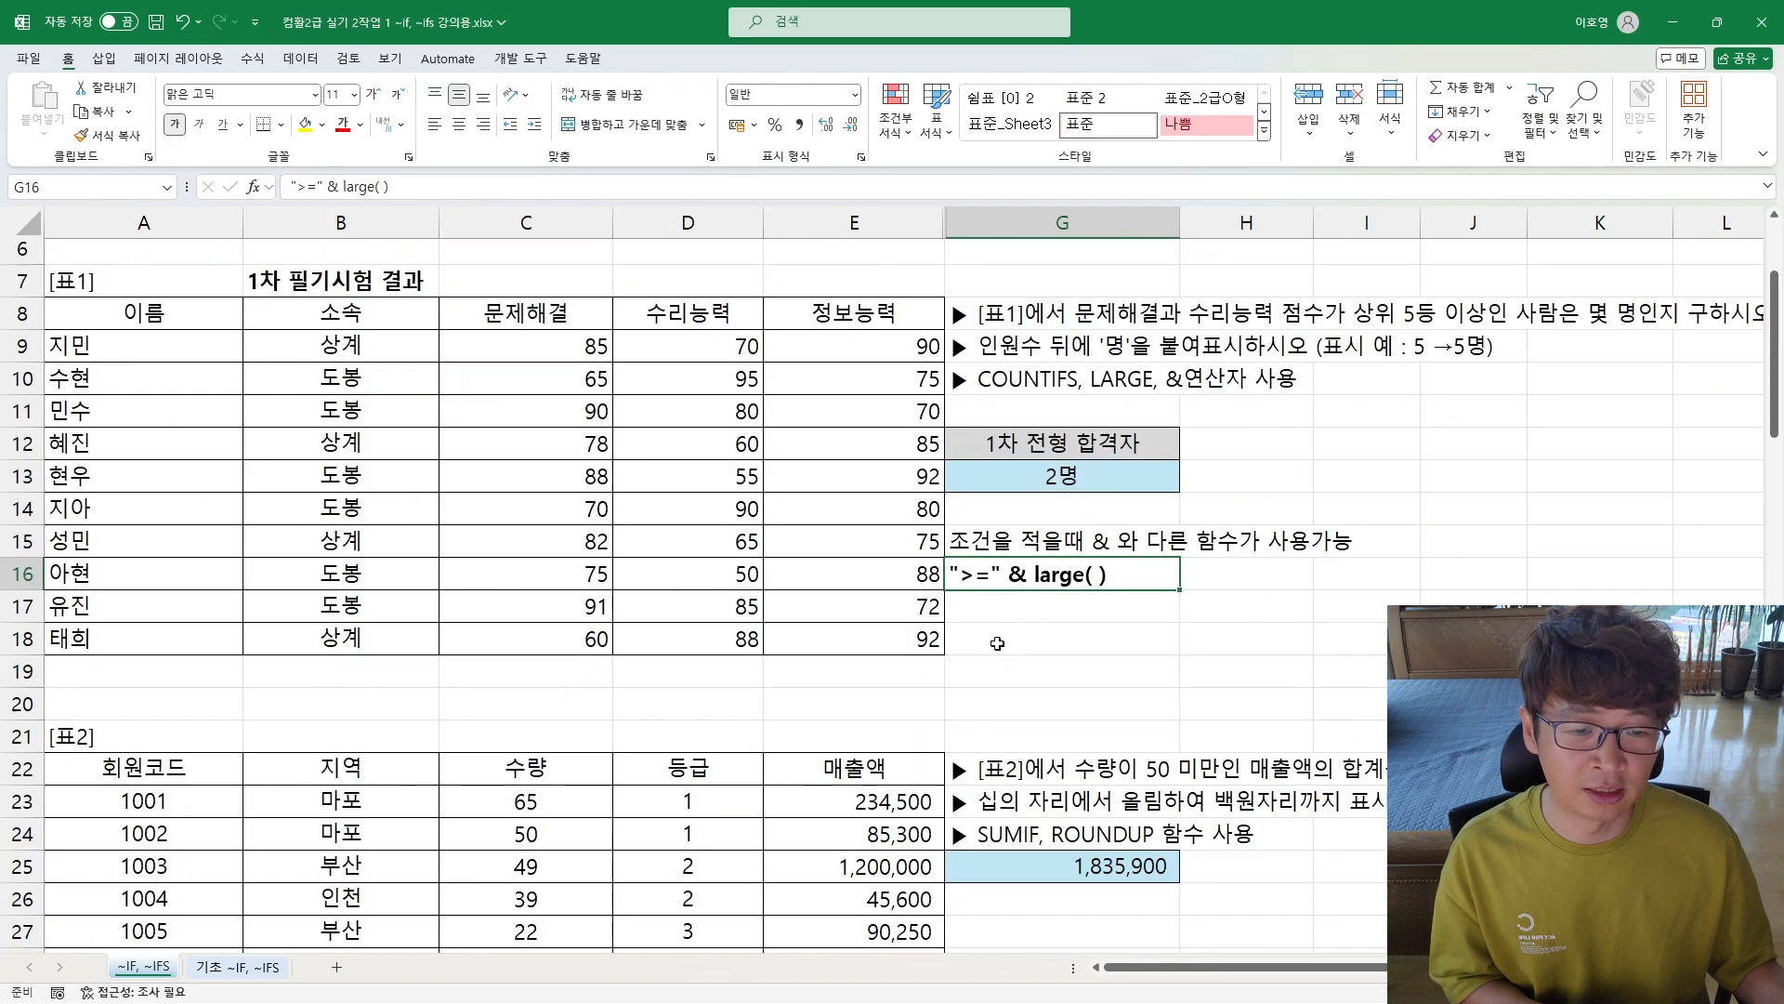
scroll(1067, 601, "up", 2)
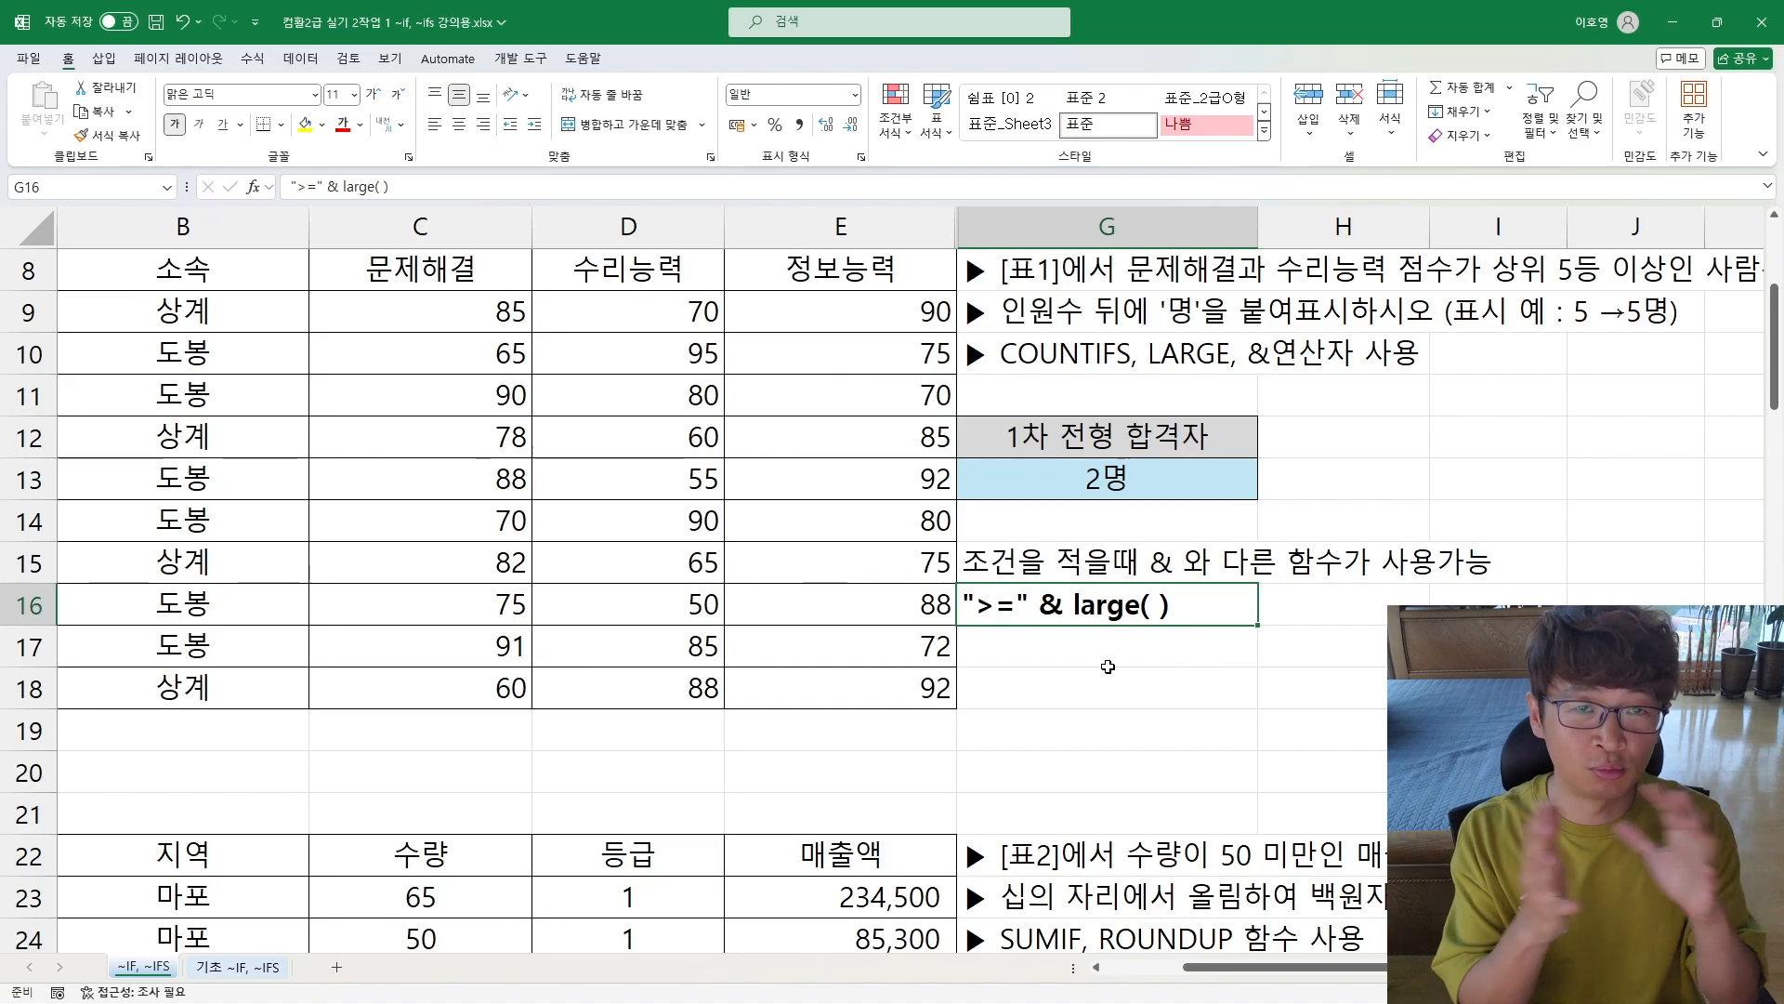
scroll(1107, 666, "down", 7)
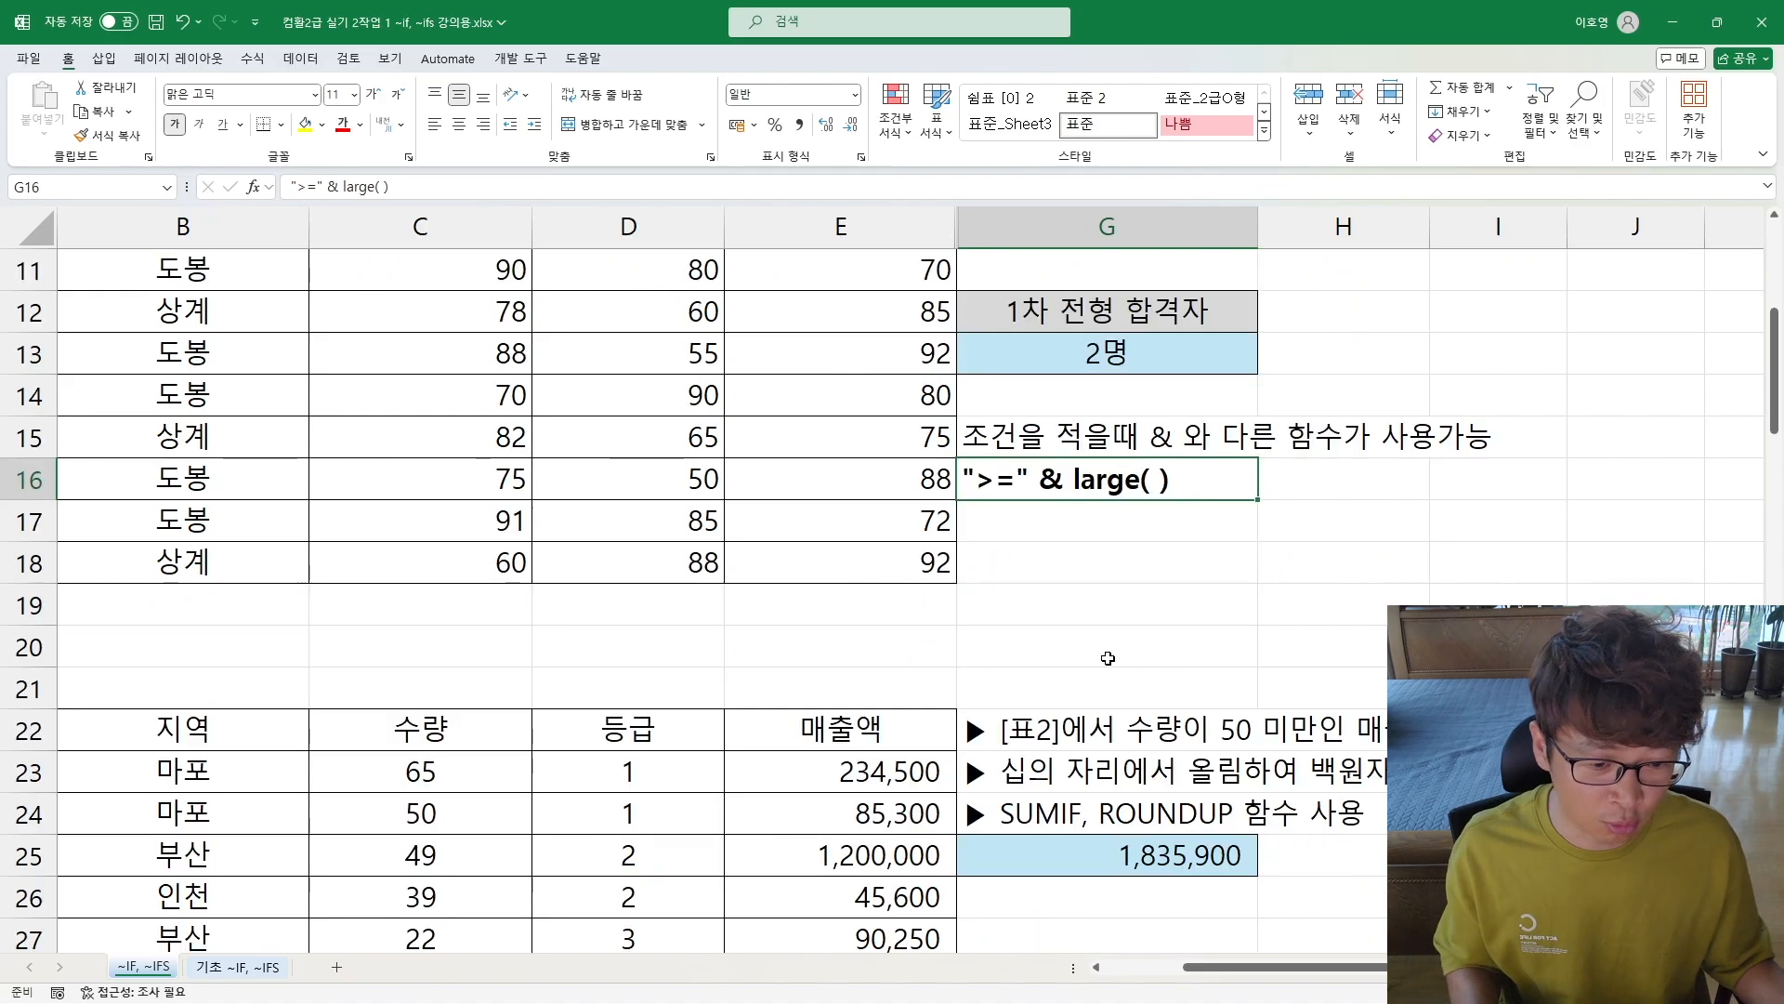
left_click(1059, 669)
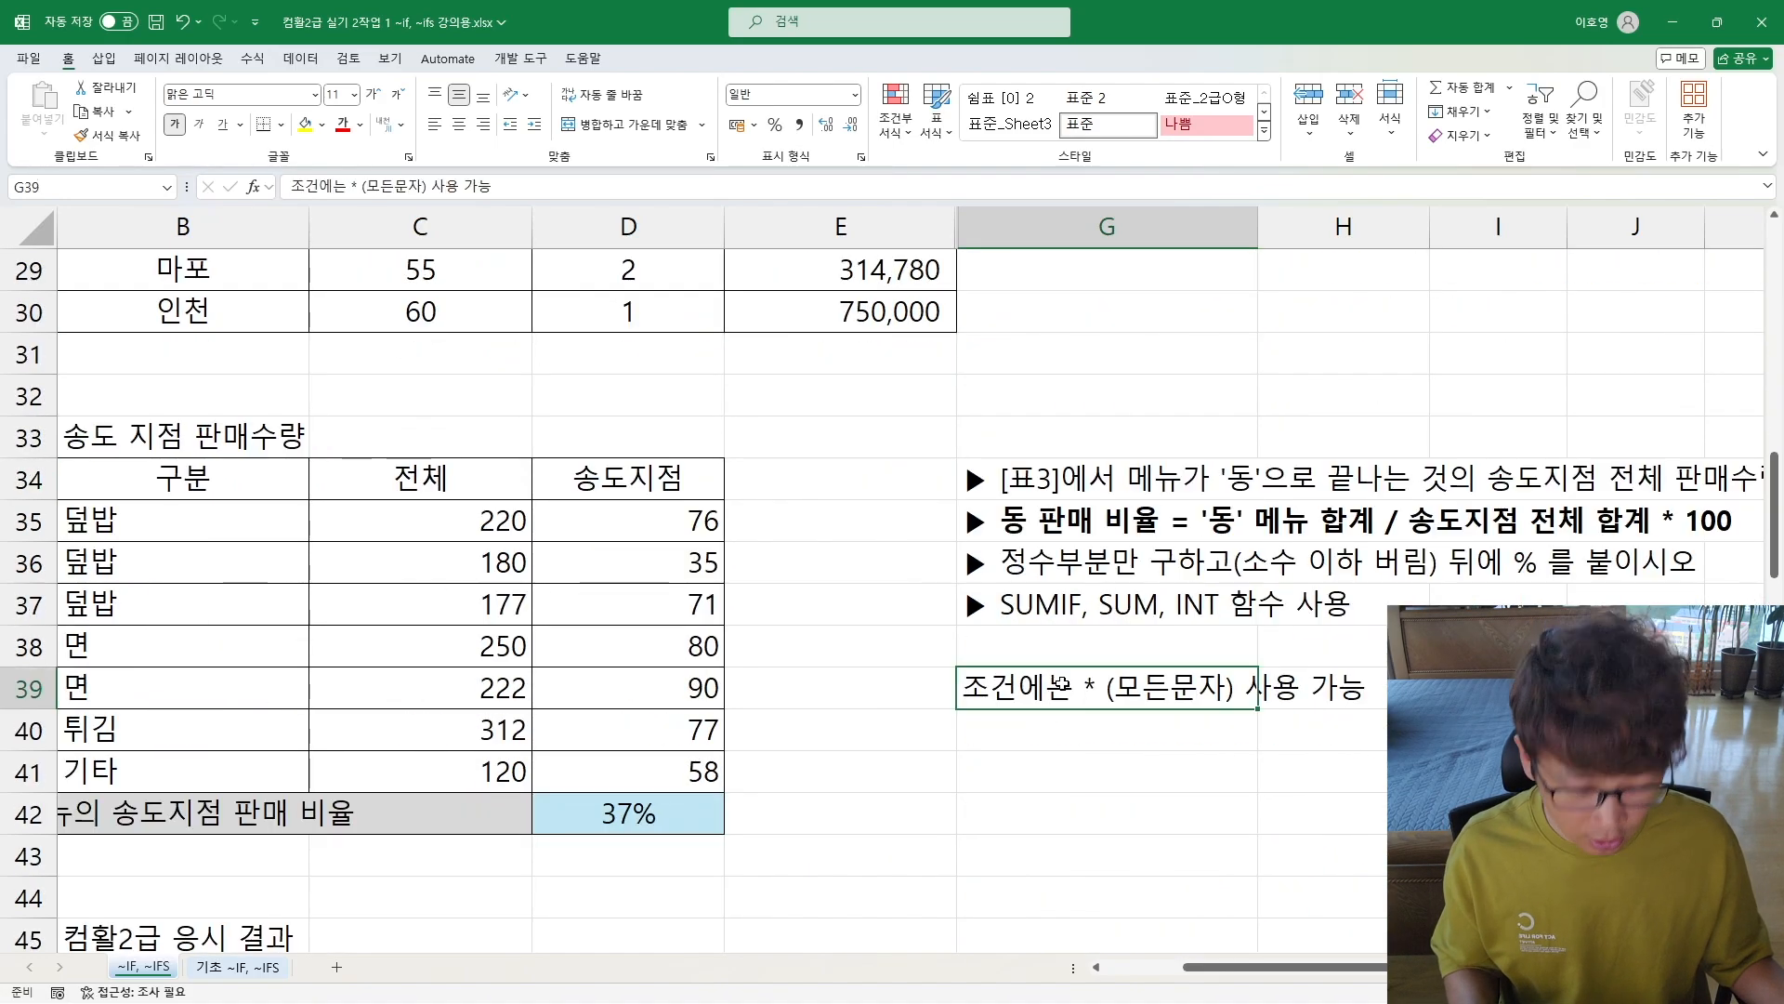
key("ctrl+b")
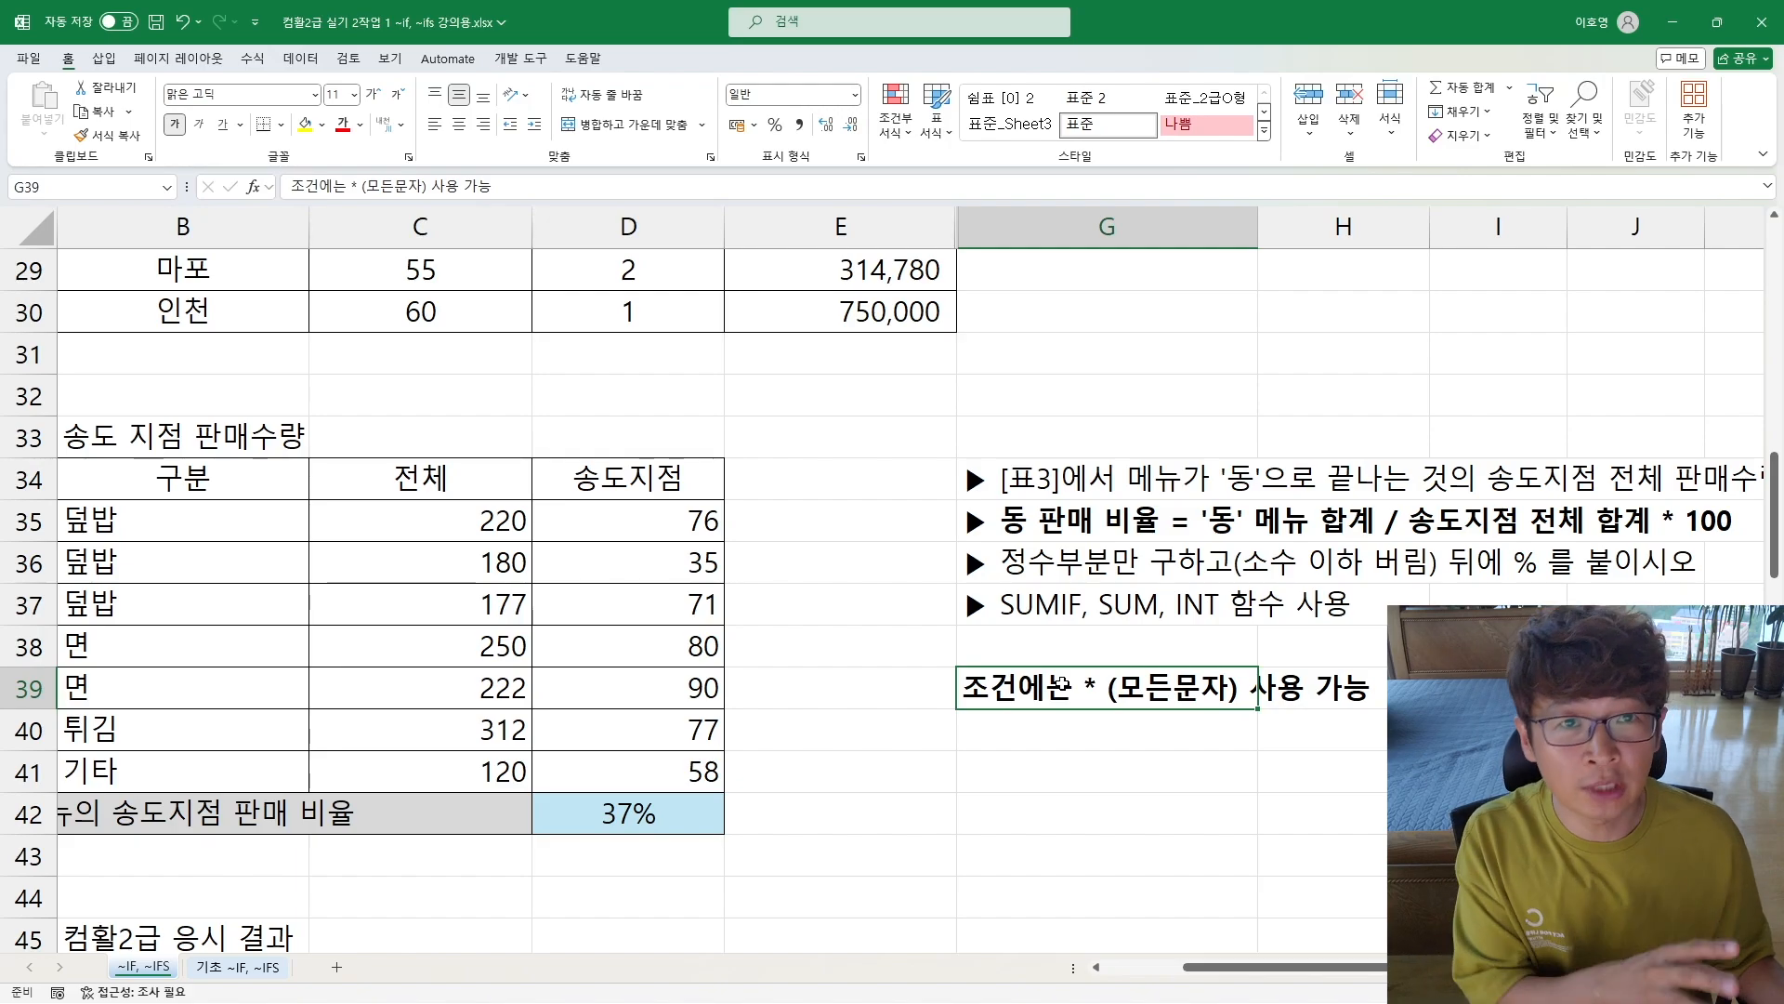
Step: Review the SUMIF formula in H71 for its criterion given as a cell reference
scroll(1060, 685, "down", 14)
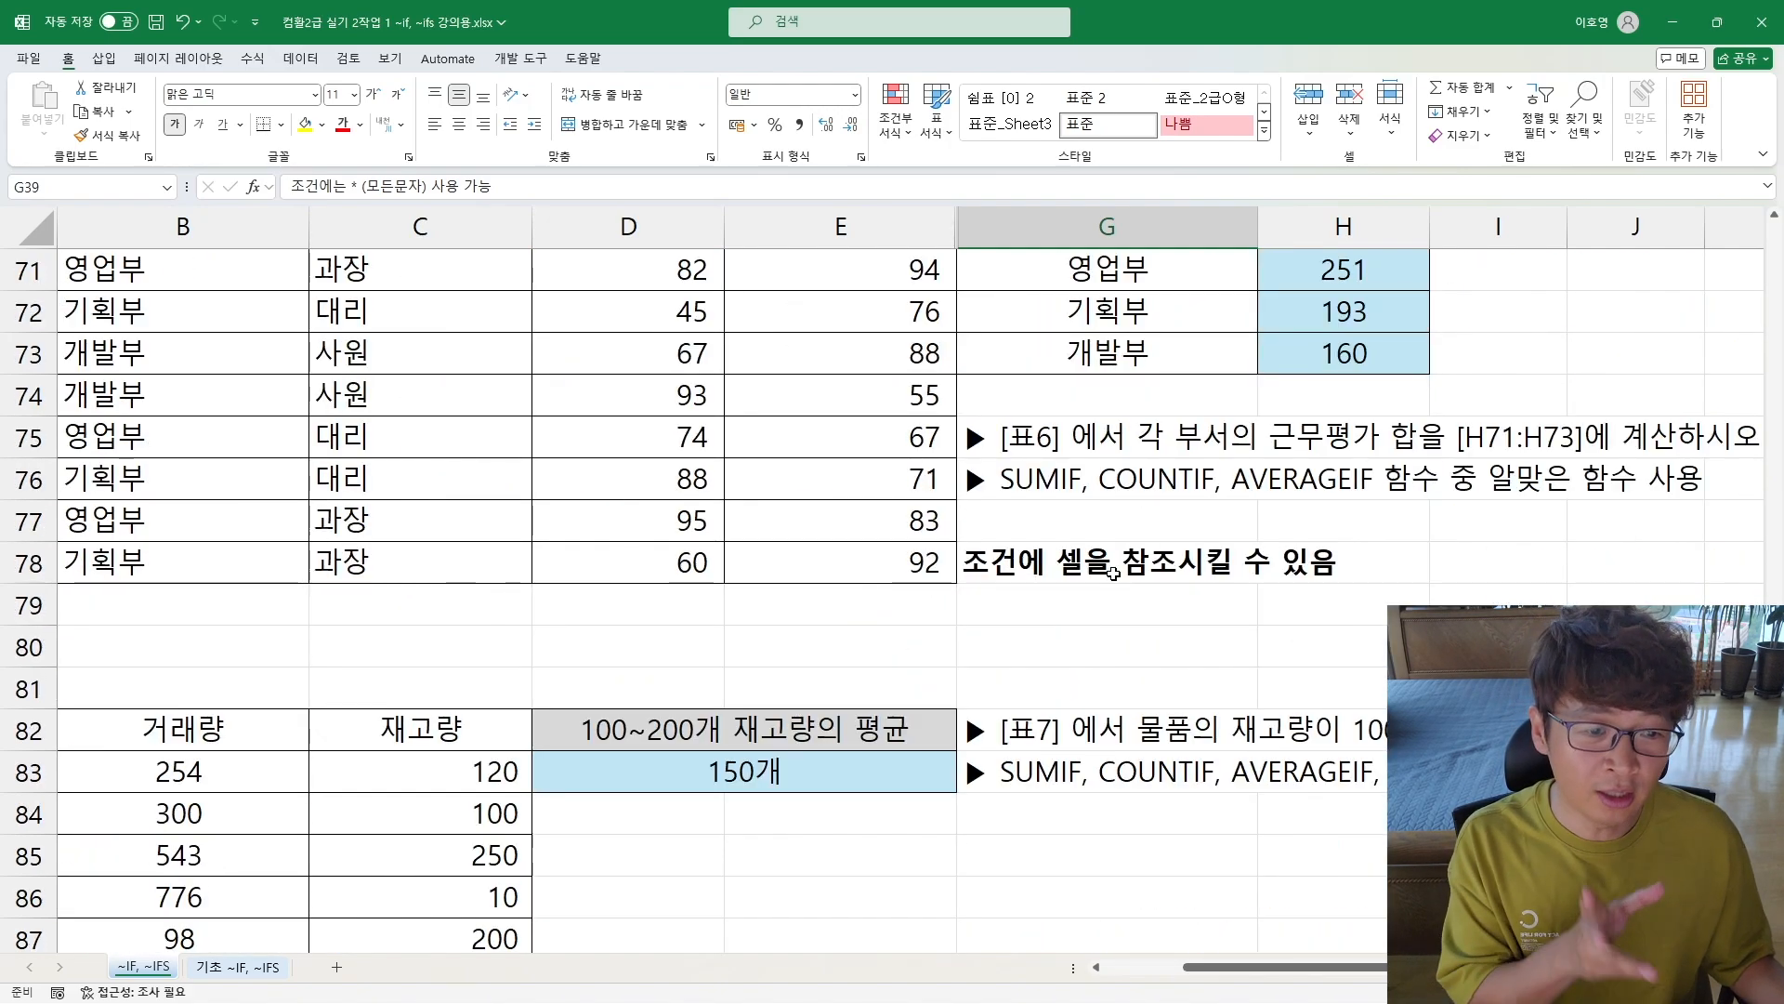
double_click(1306, 269)
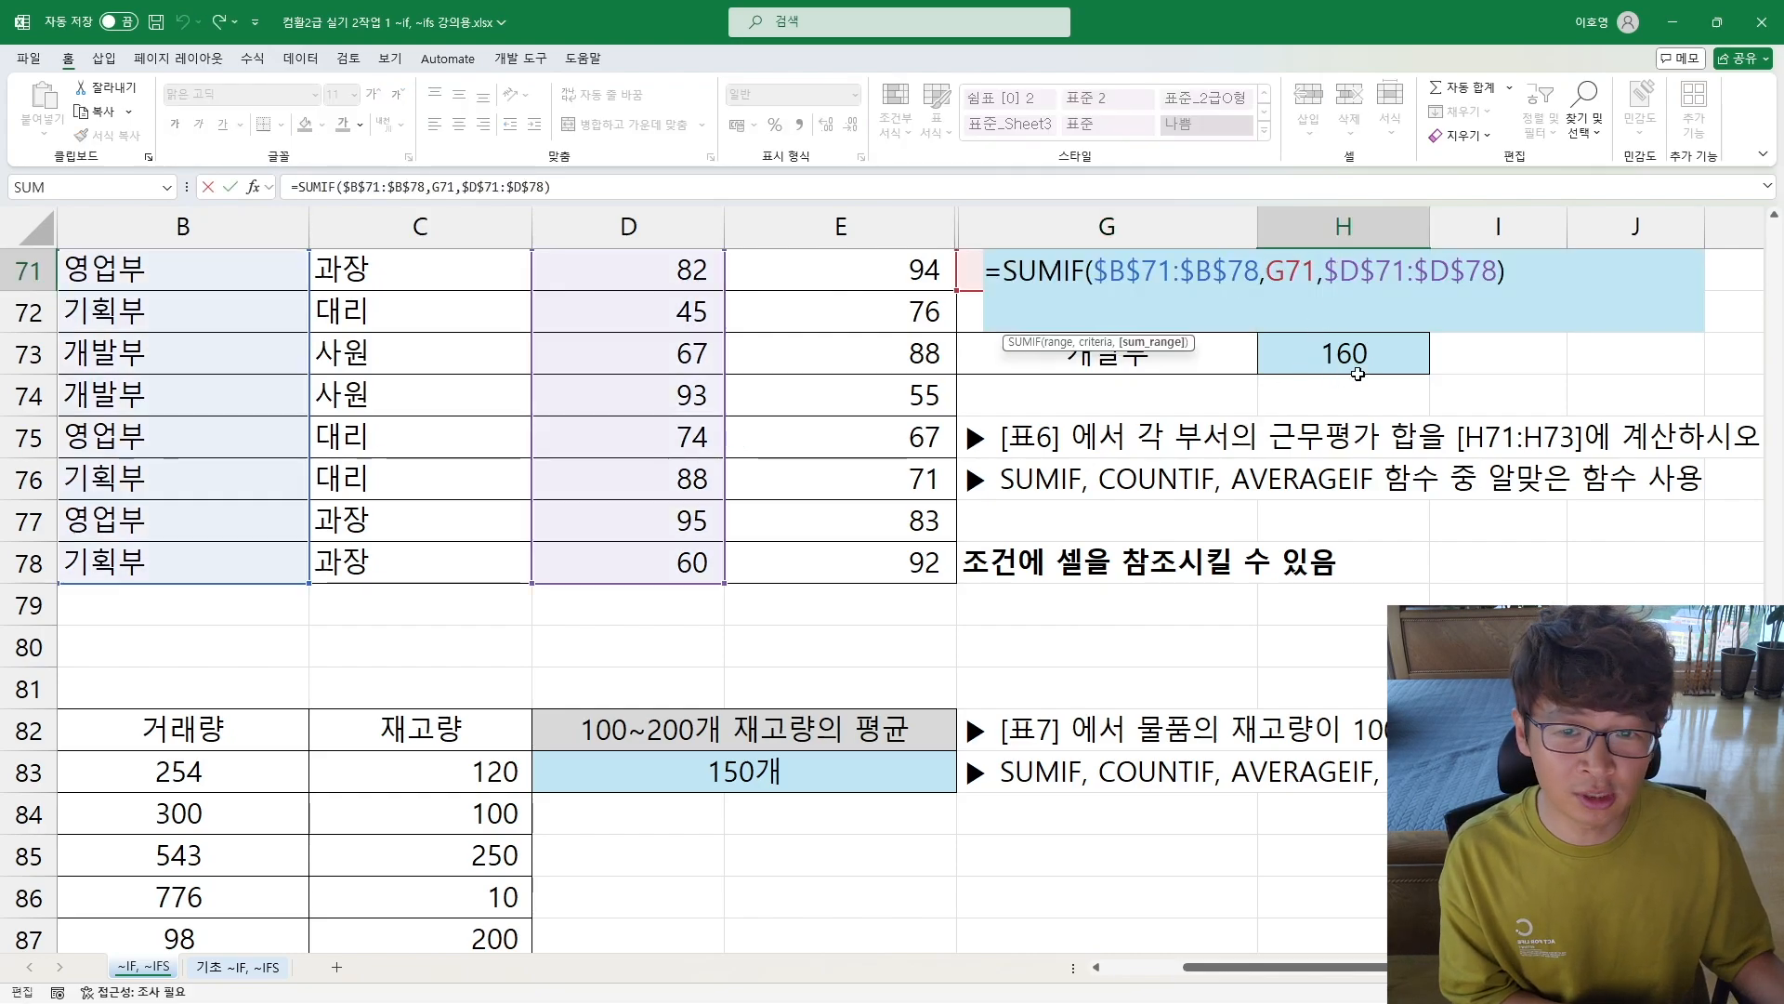
key("Return")
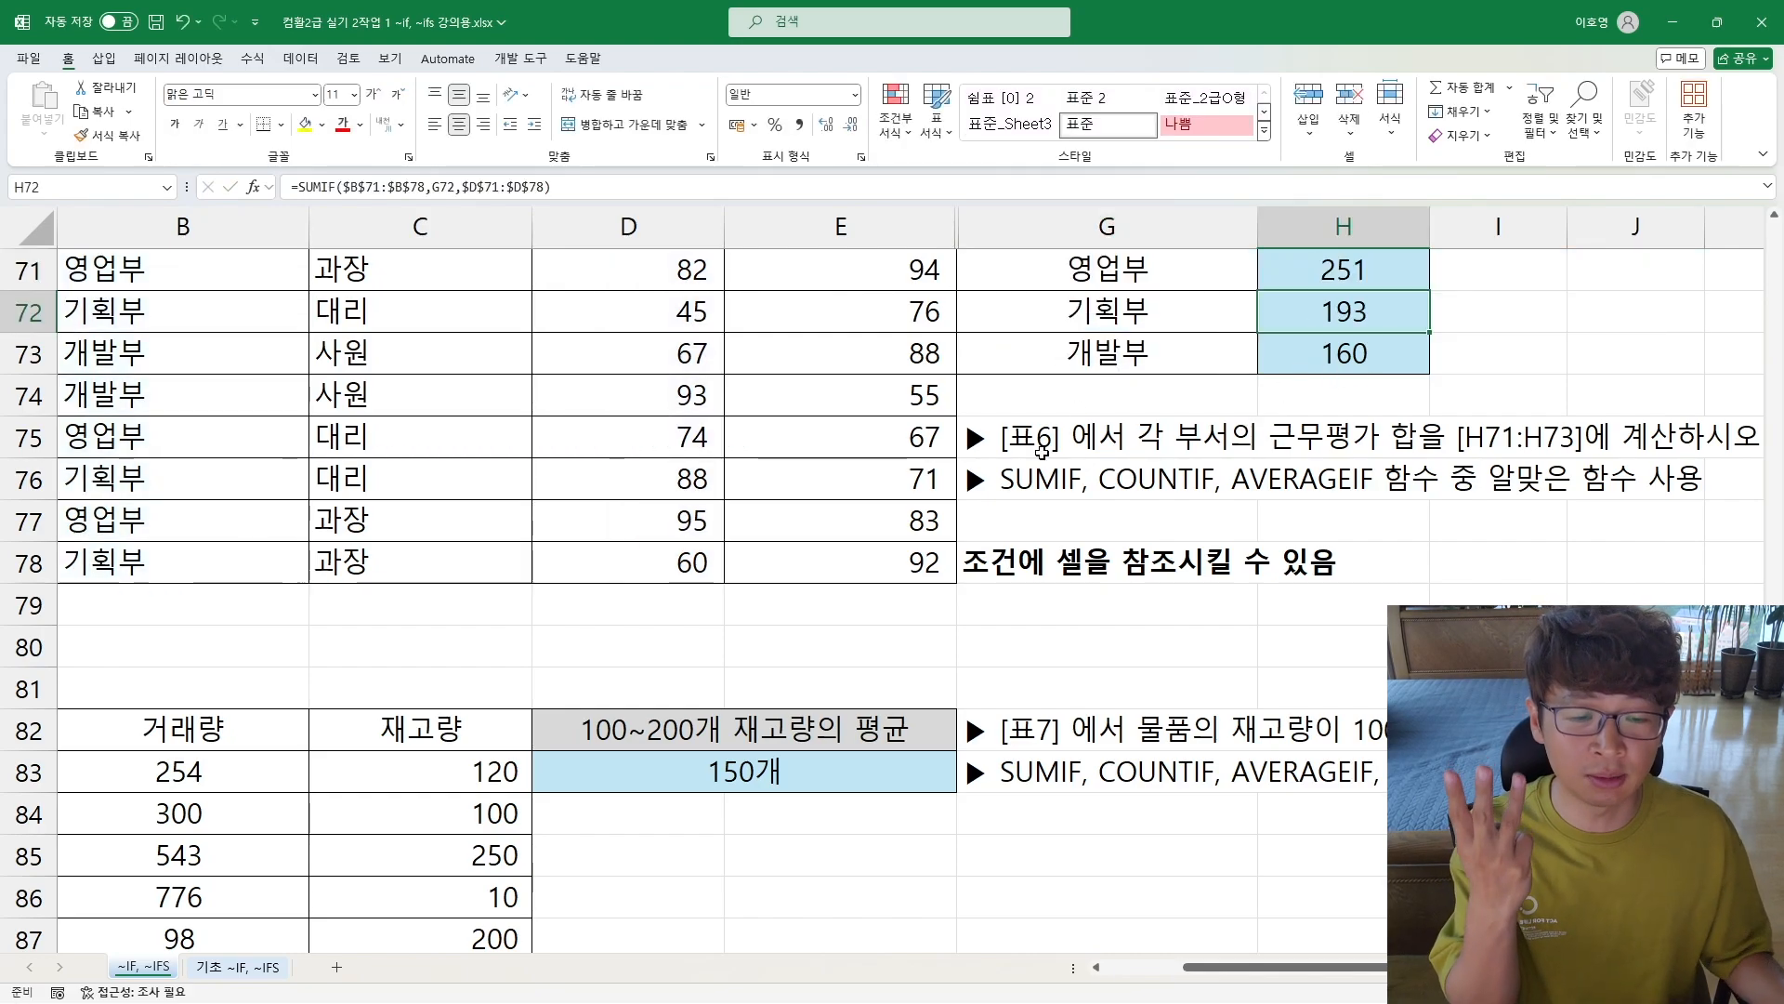
Step: Clear the existing 100~200개 재고량의 평균 result in D83 of [표7]
scroll(552, 628, "down", 2)
left_click_drag(461, 680, 37, 568)
left_click(30, 646)
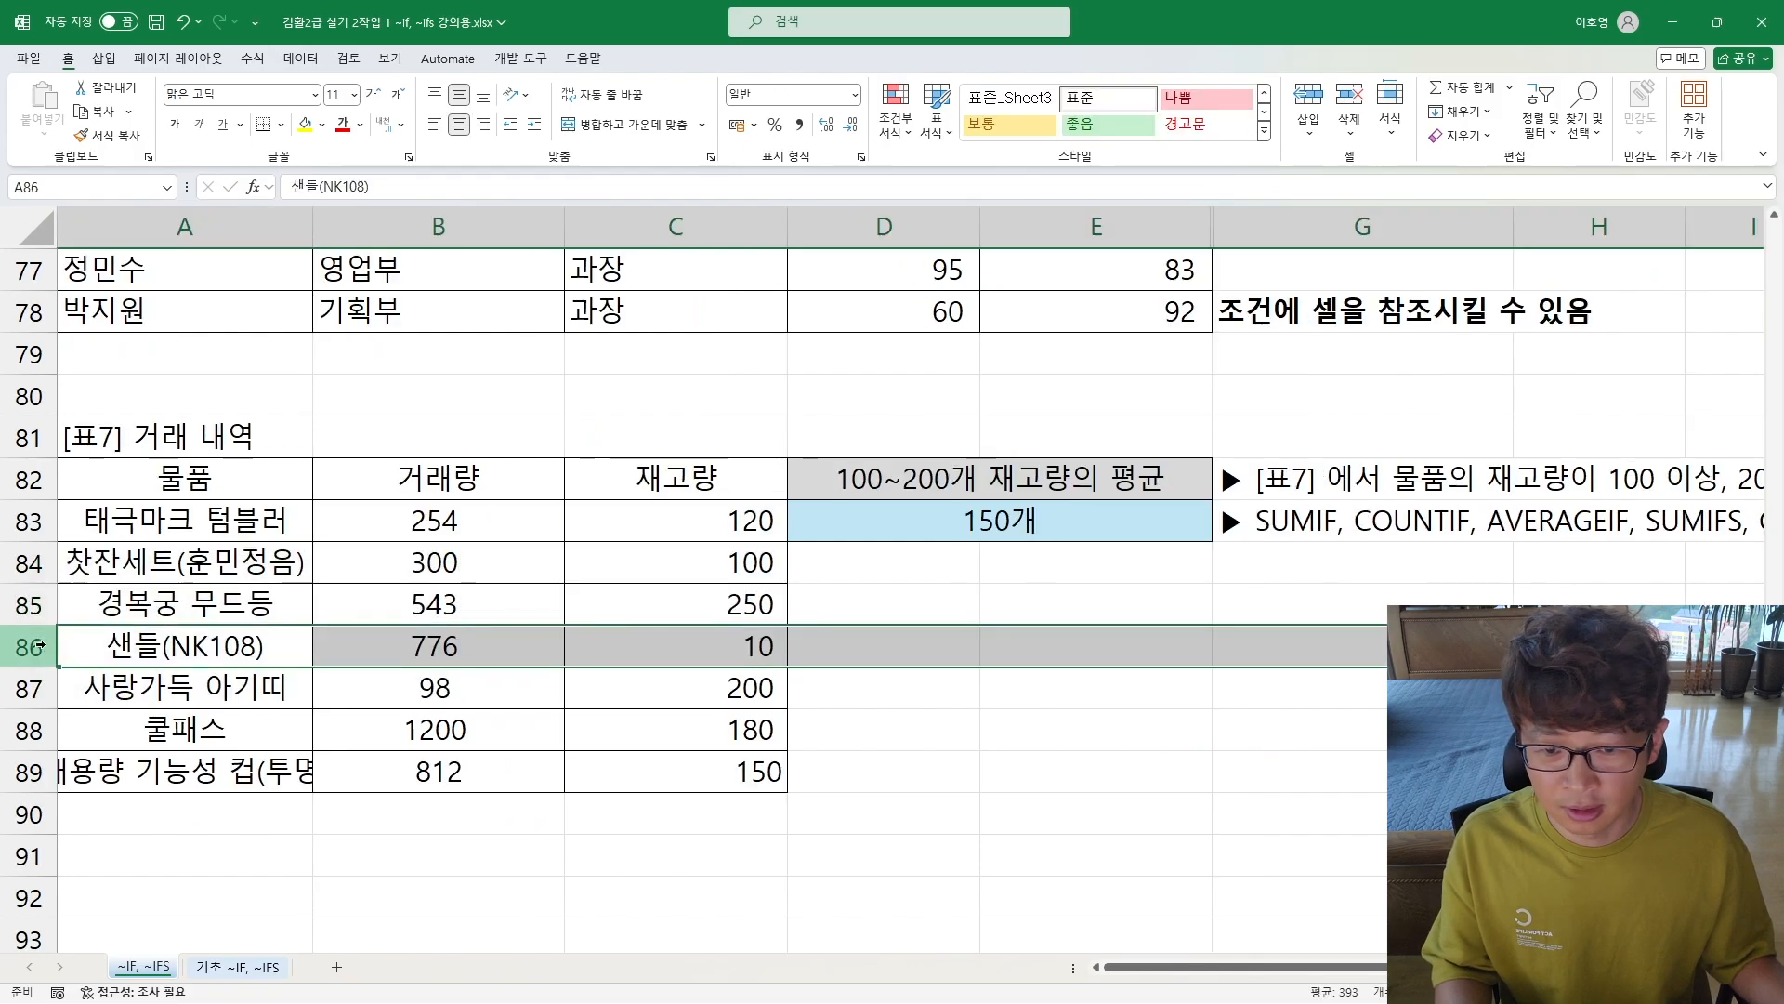
left_click(842, 522)
key("Delete")
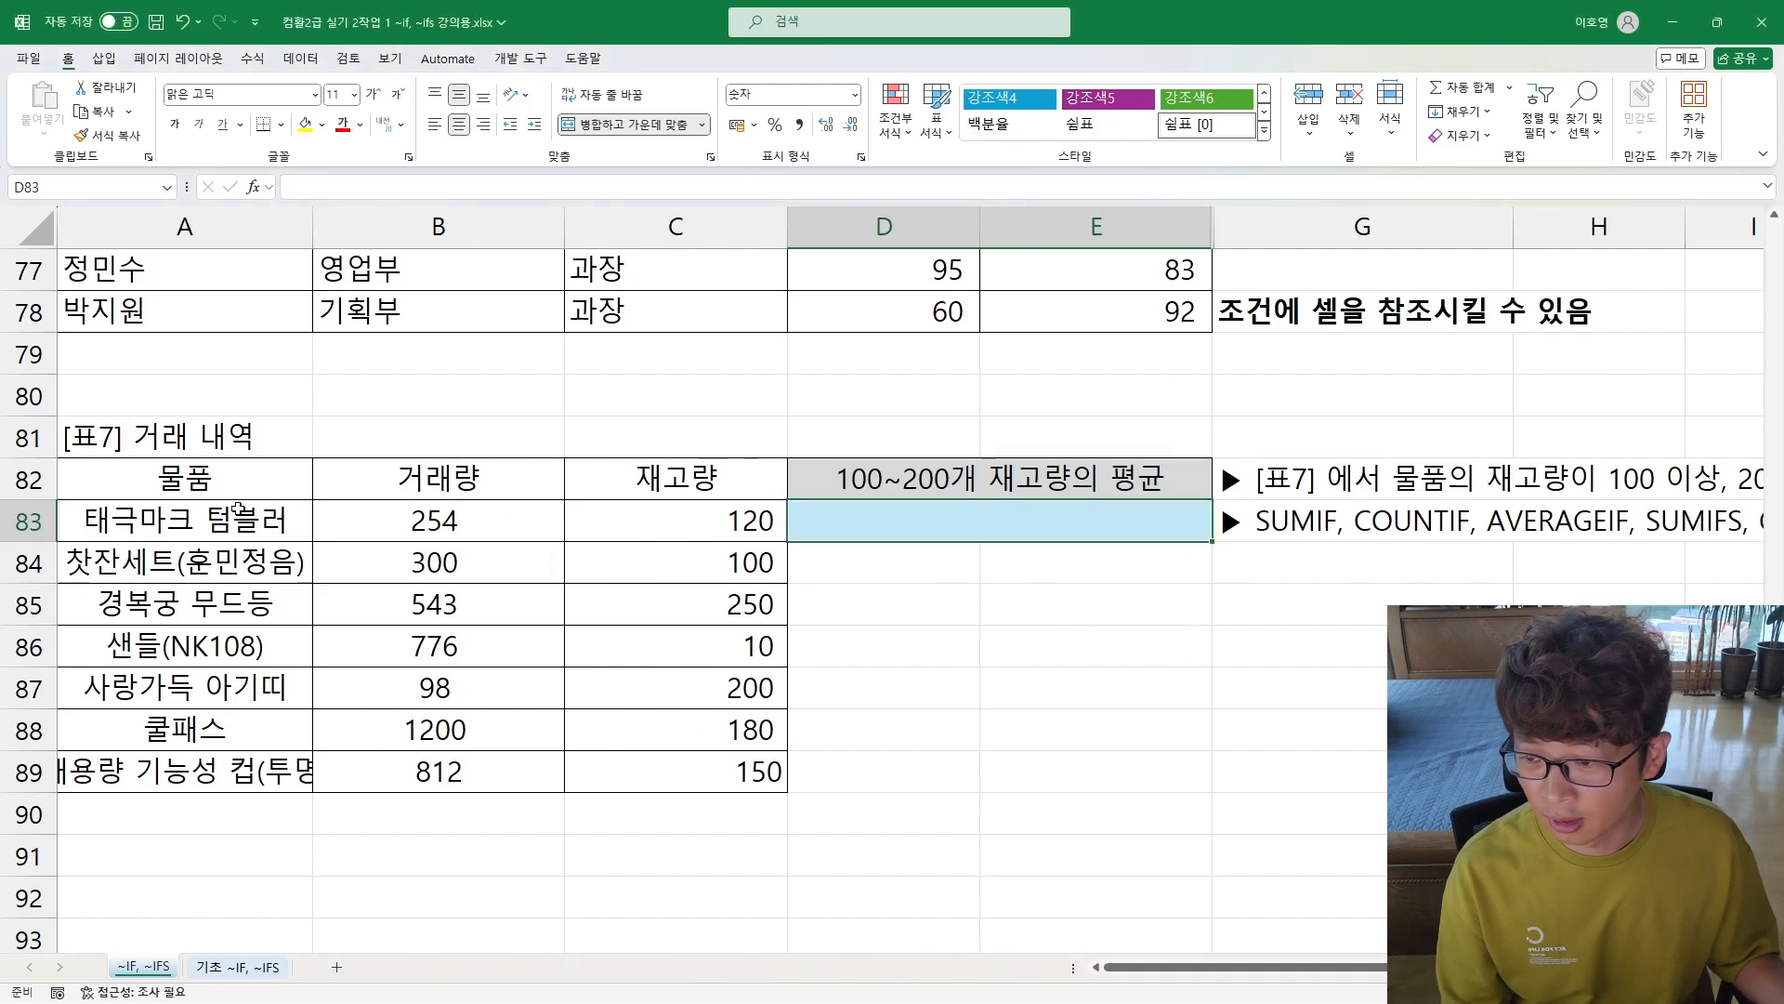
Step: Examine the 물품 and 재고량 columns of [표7] and read the full task instructions beside the table
left_click_drag(237, 513, 154, 757)
left_click_drag(706, 511, 669, 771)
left_click(1651, 495)
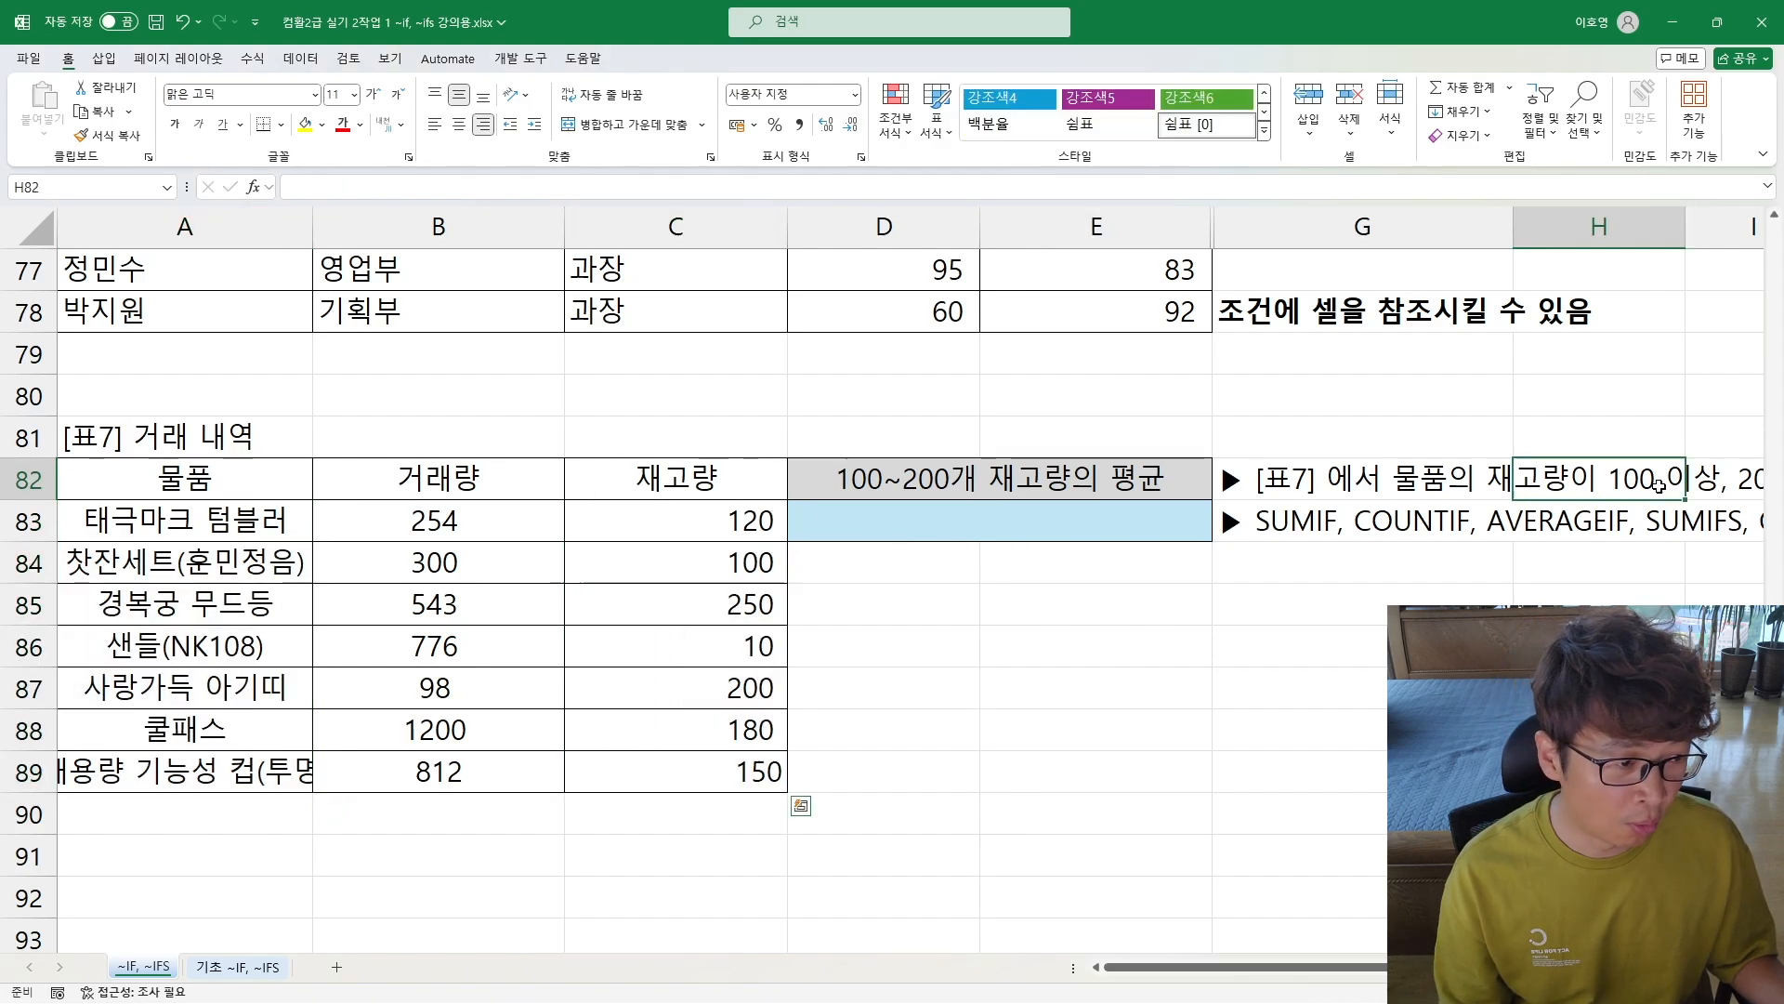
key("Right")
key("Right")
key("Right")
key("Right")
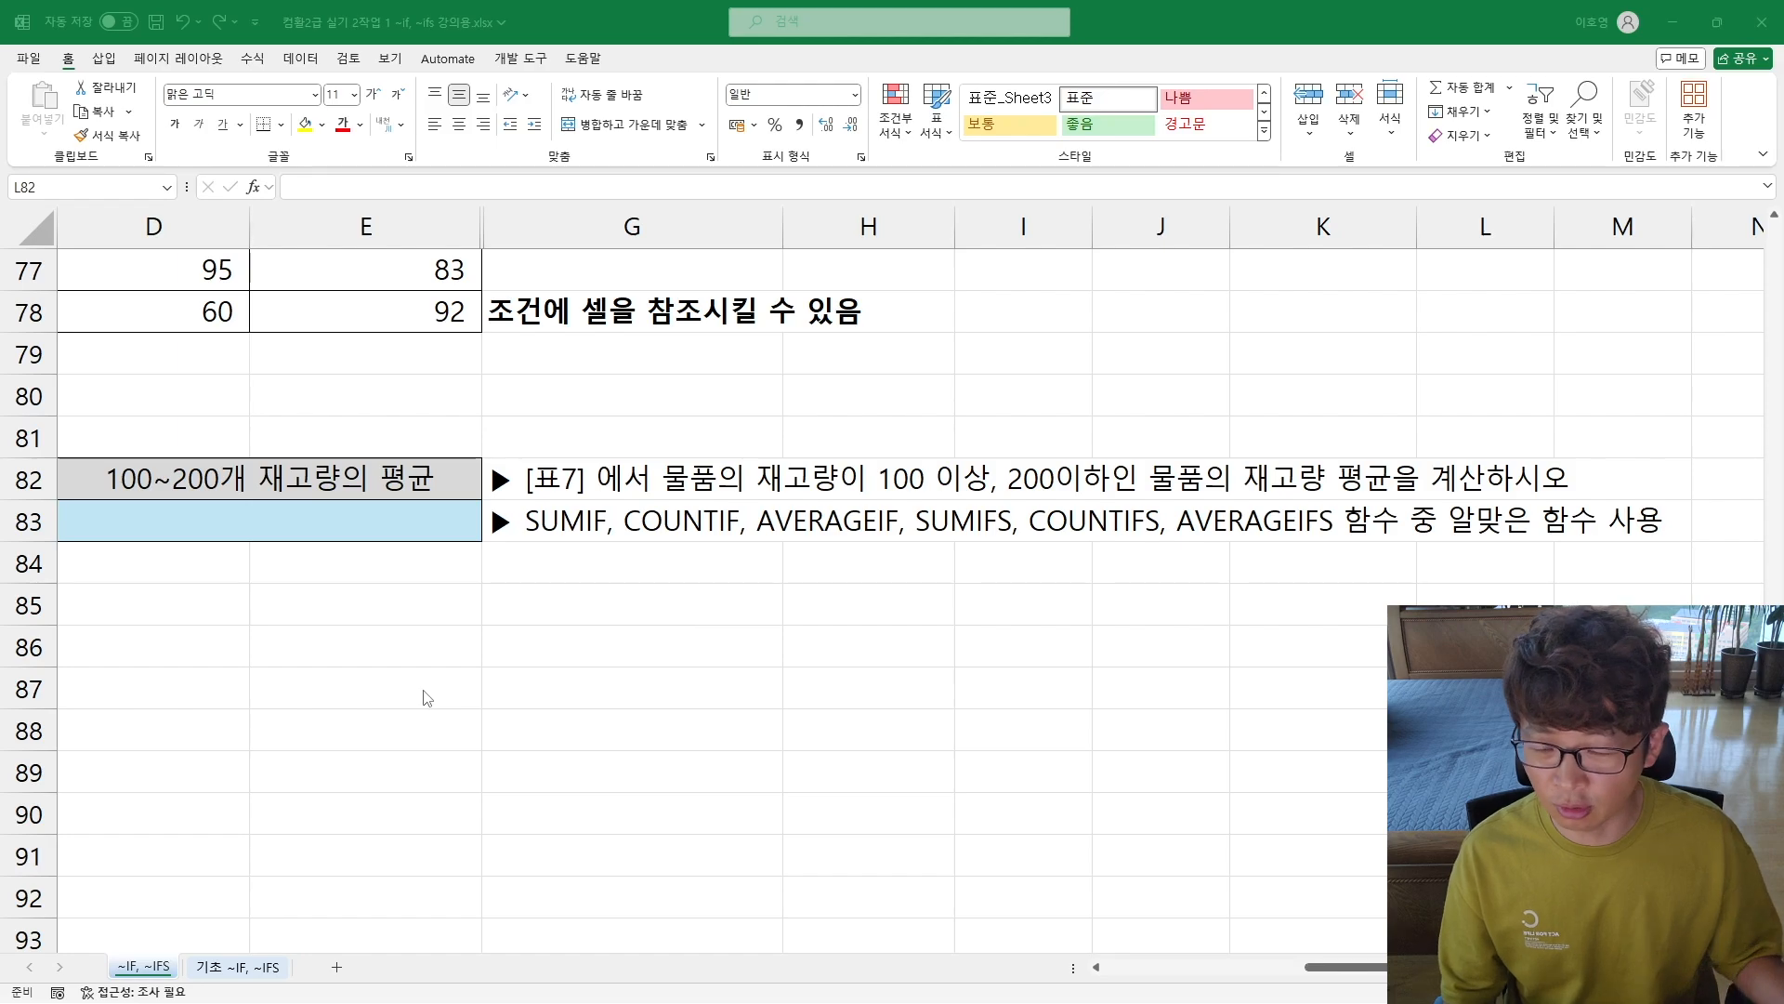
key("Left")
key("Left")
key("Left")
key("Left")
key("Left")
key("Left")
key("Left")
key("Left")
key("Left")
key("Left")
key("Left")
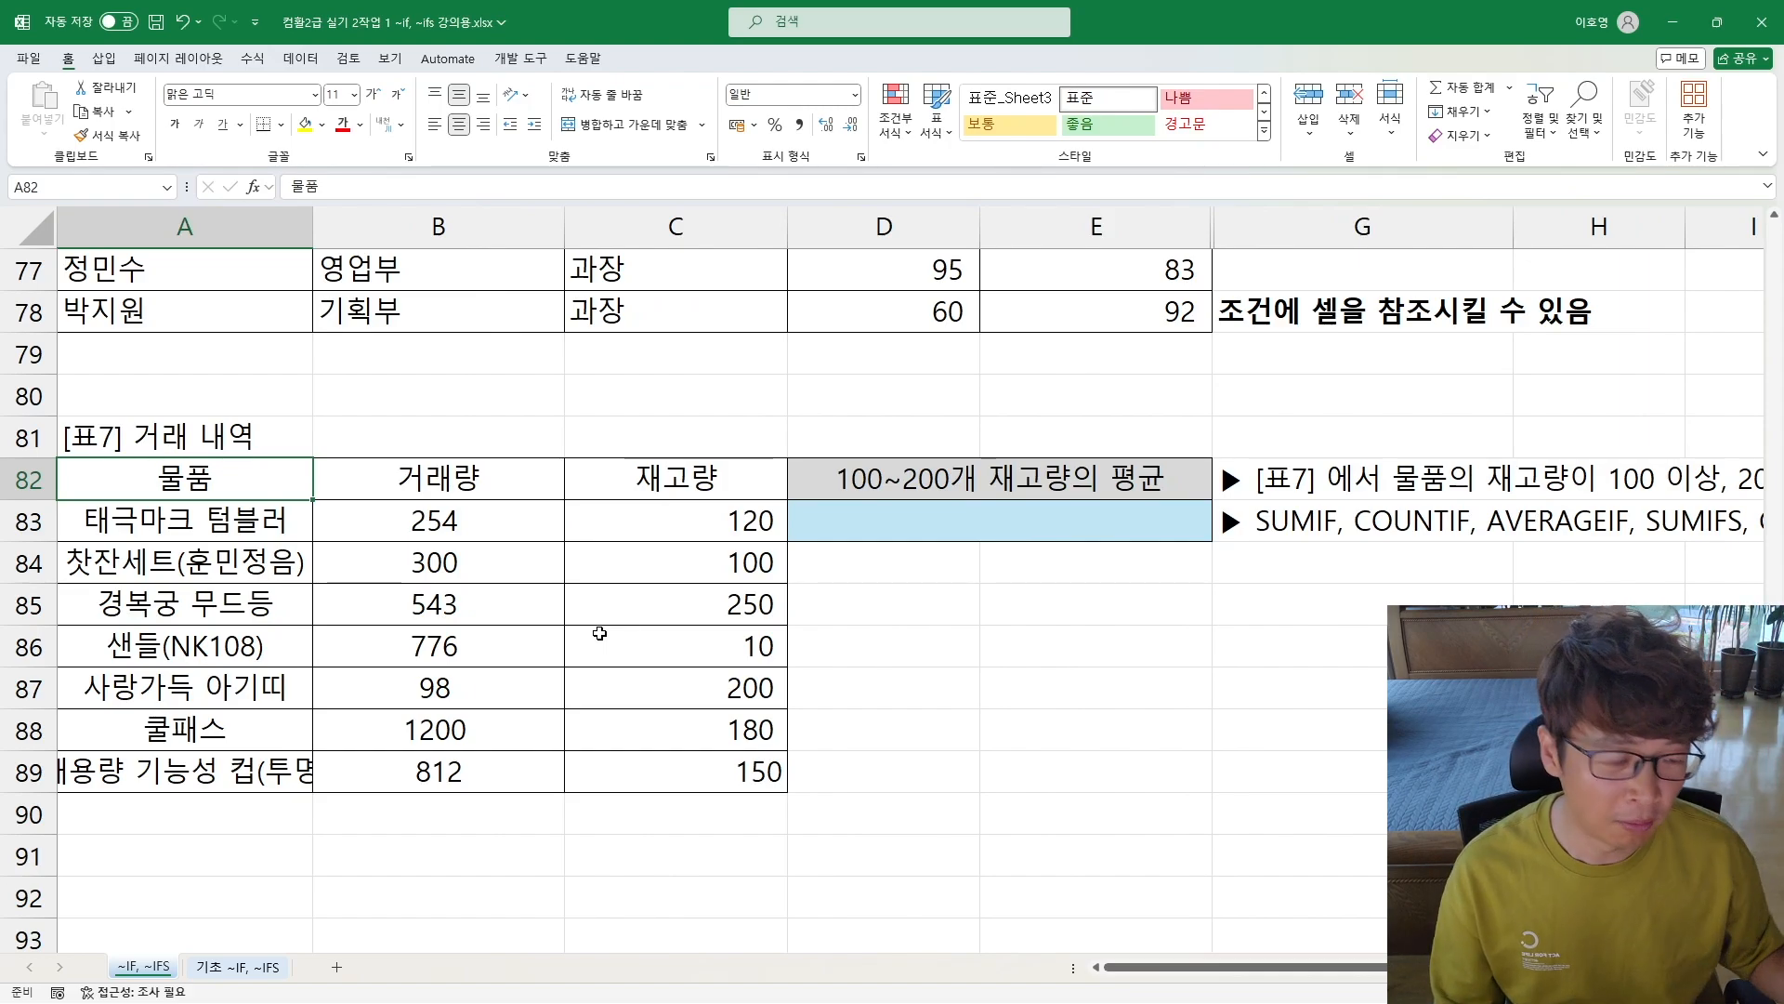
left_click(954, 548)
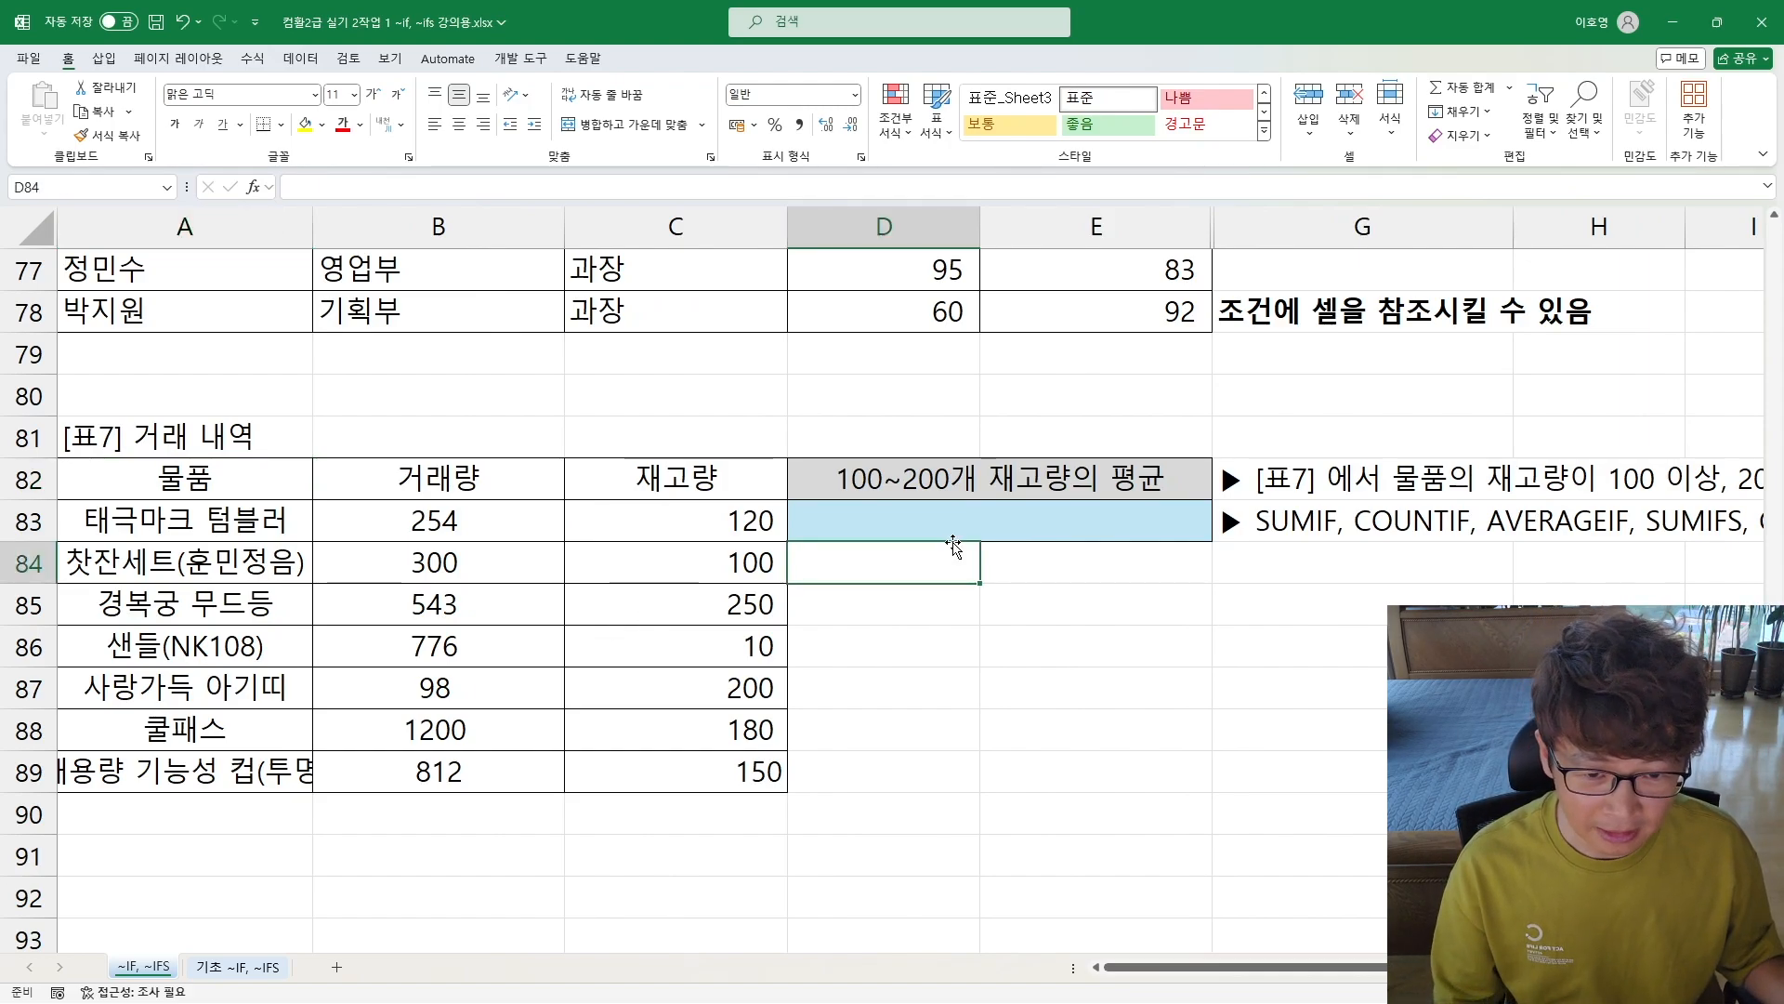
left_click(956, 519)
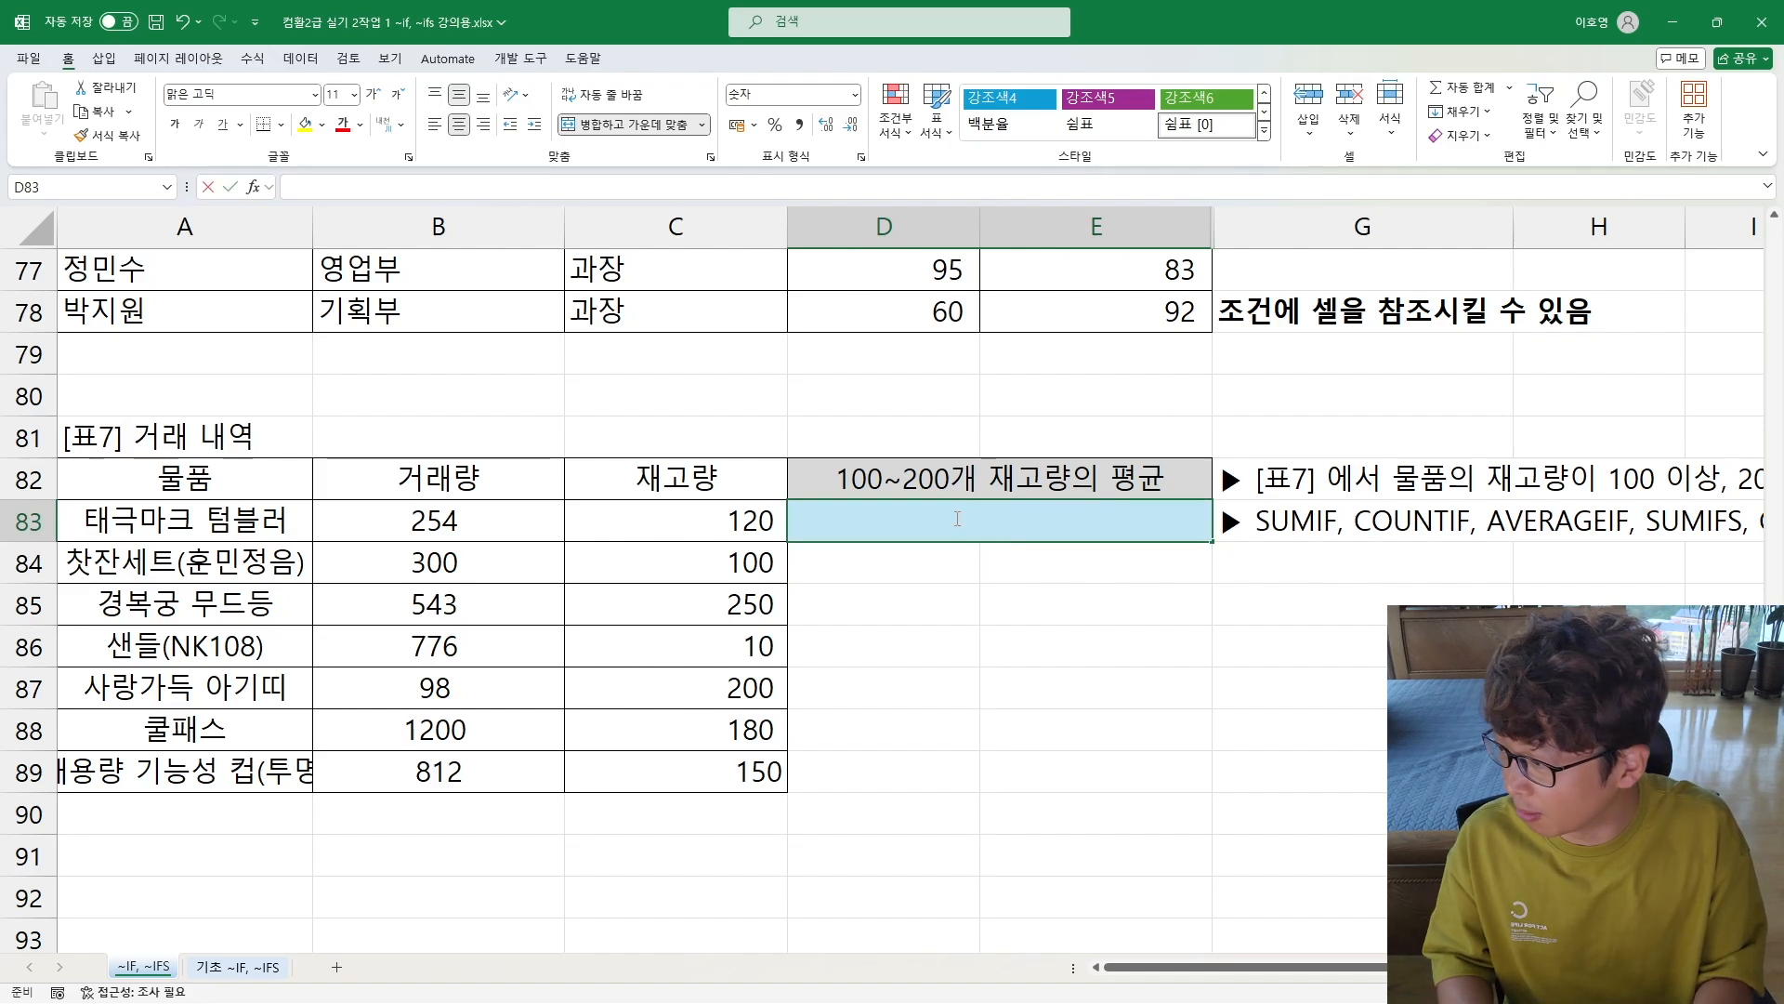
type("=")
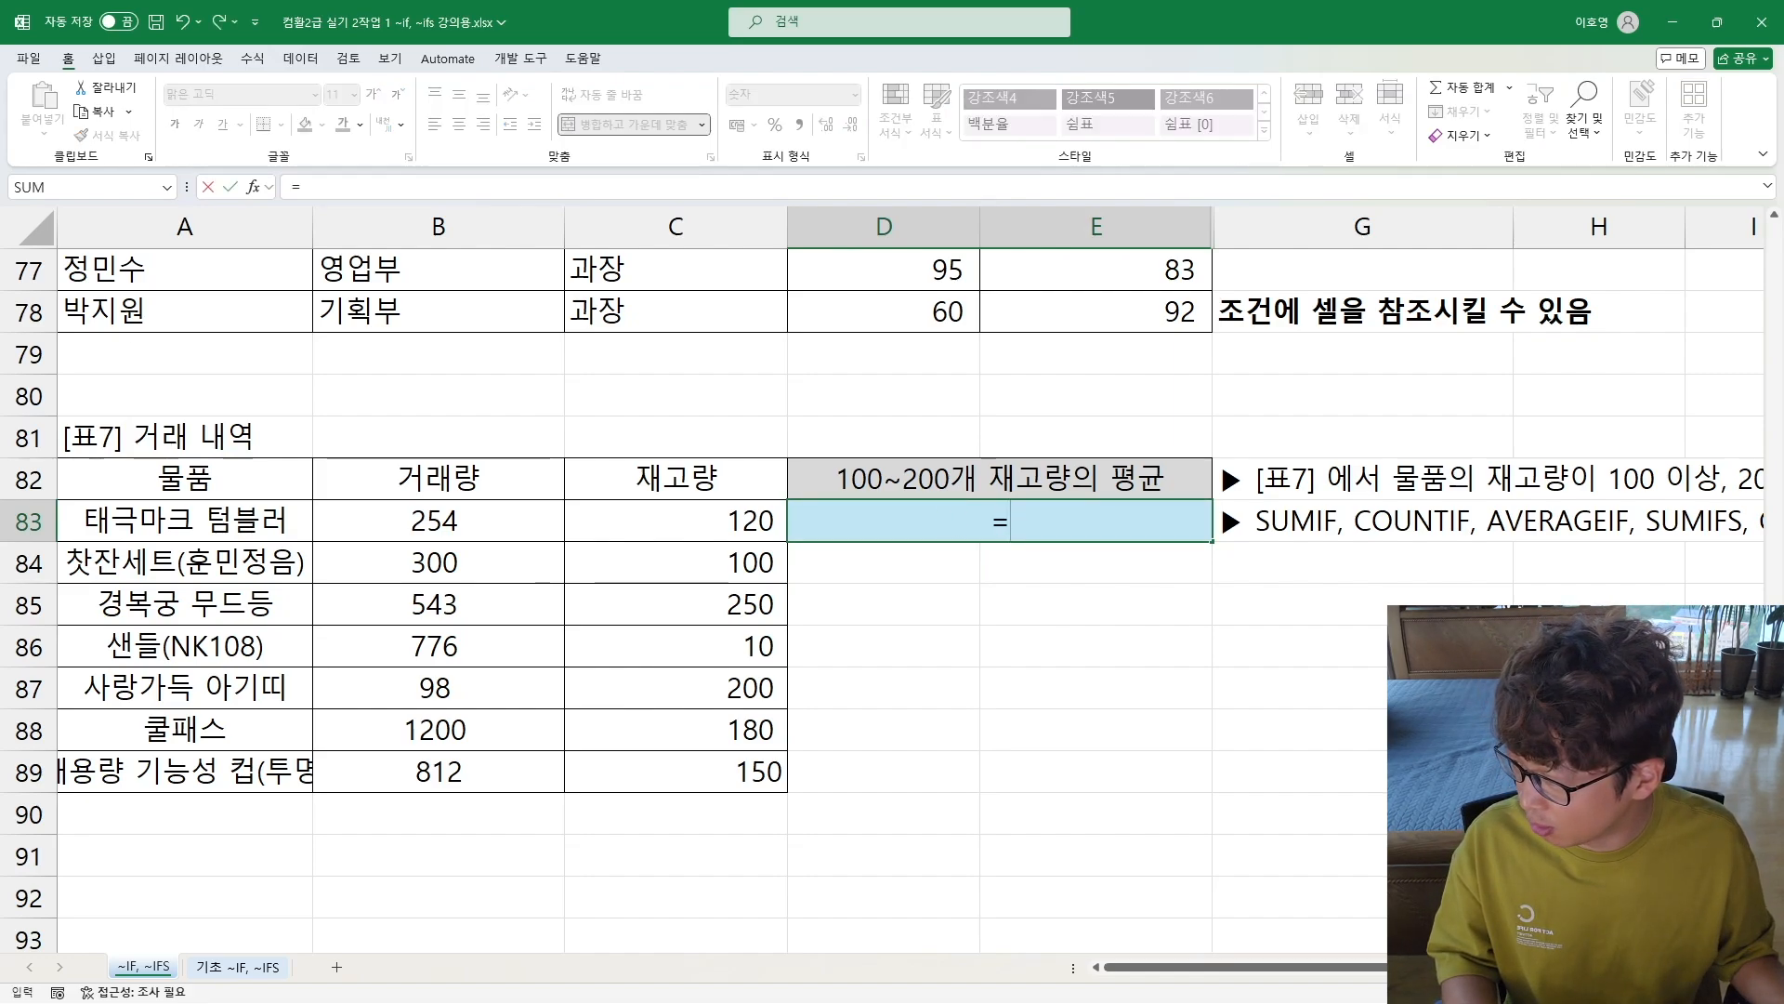
key("alt+Tab")
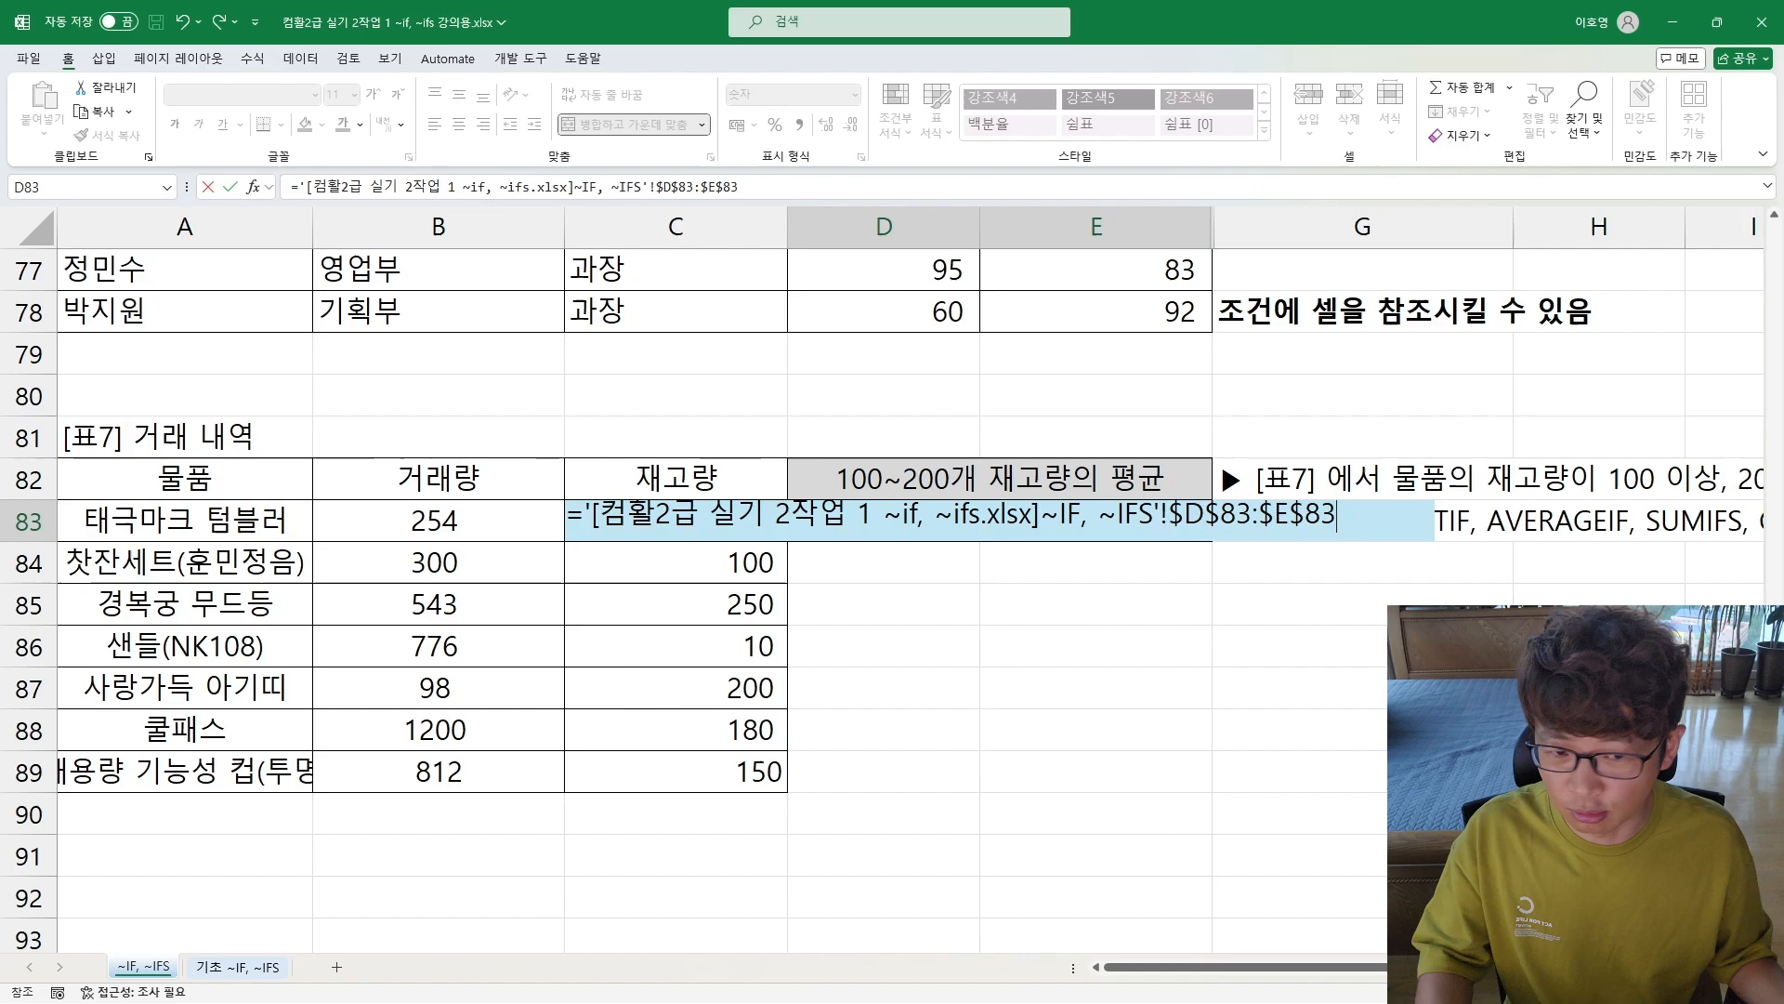
key("Escape")
key("alt+Tab")
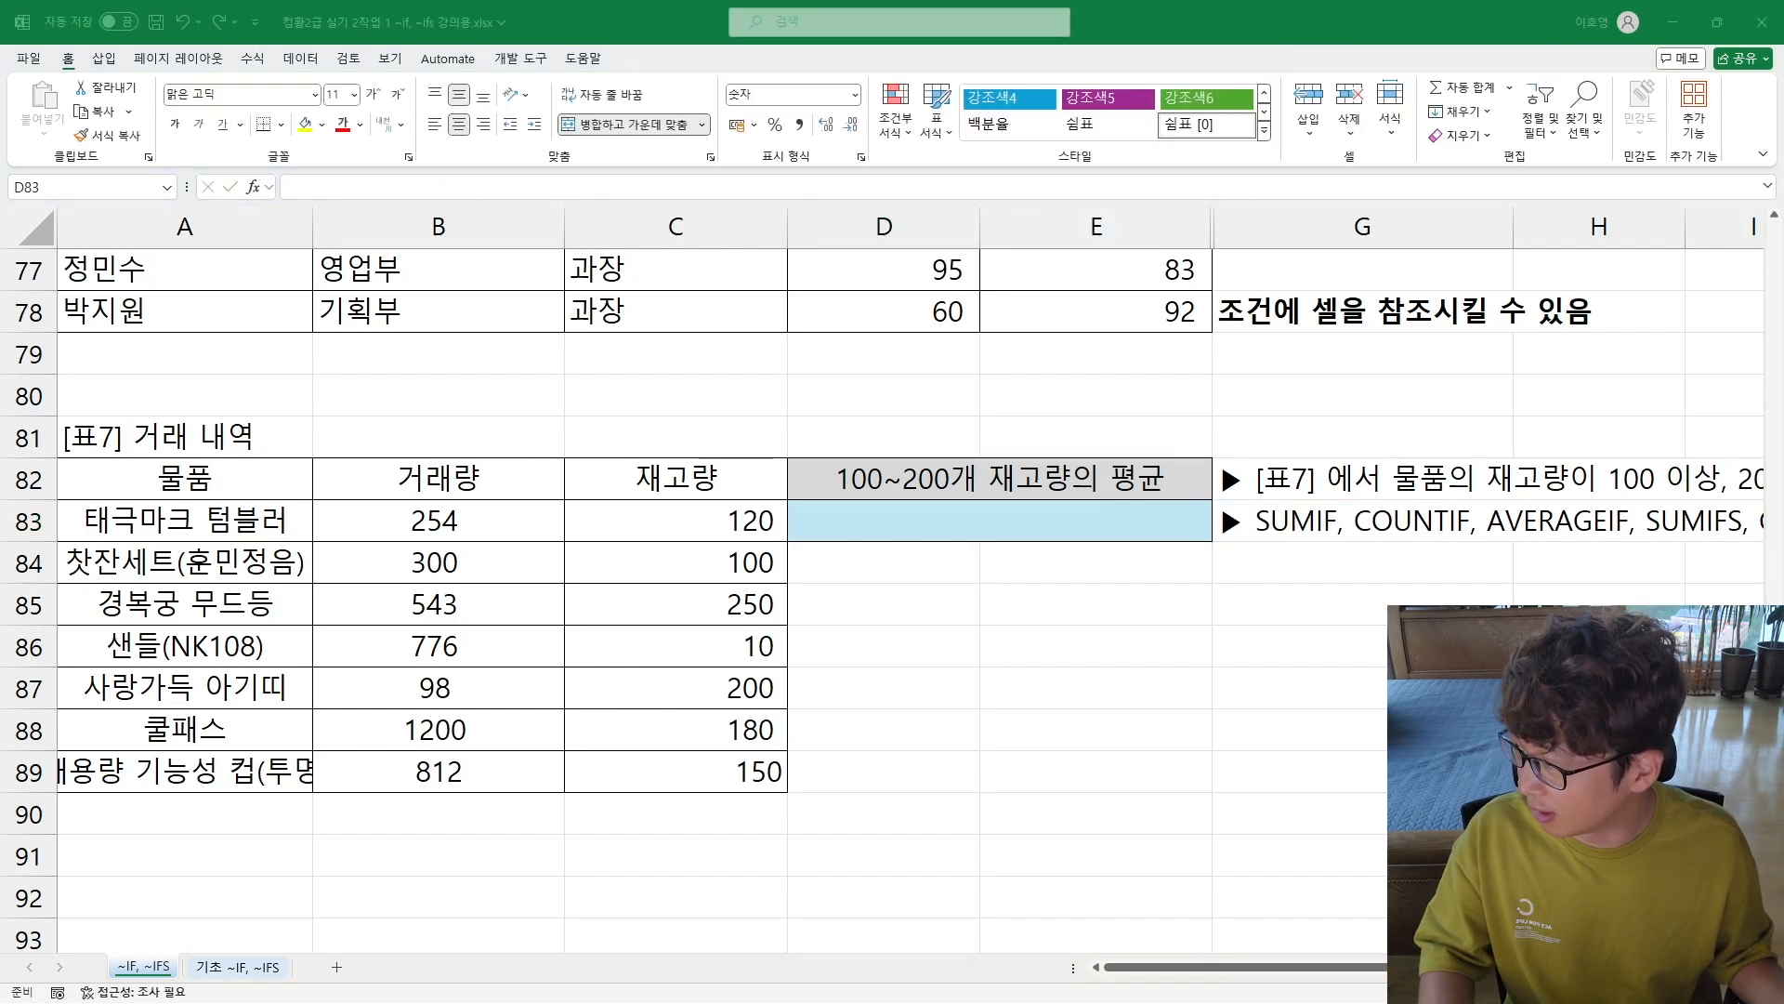
Step: Start an AVERAGEIFS formula in D83 for the average 재고량
left_click(938, 509)
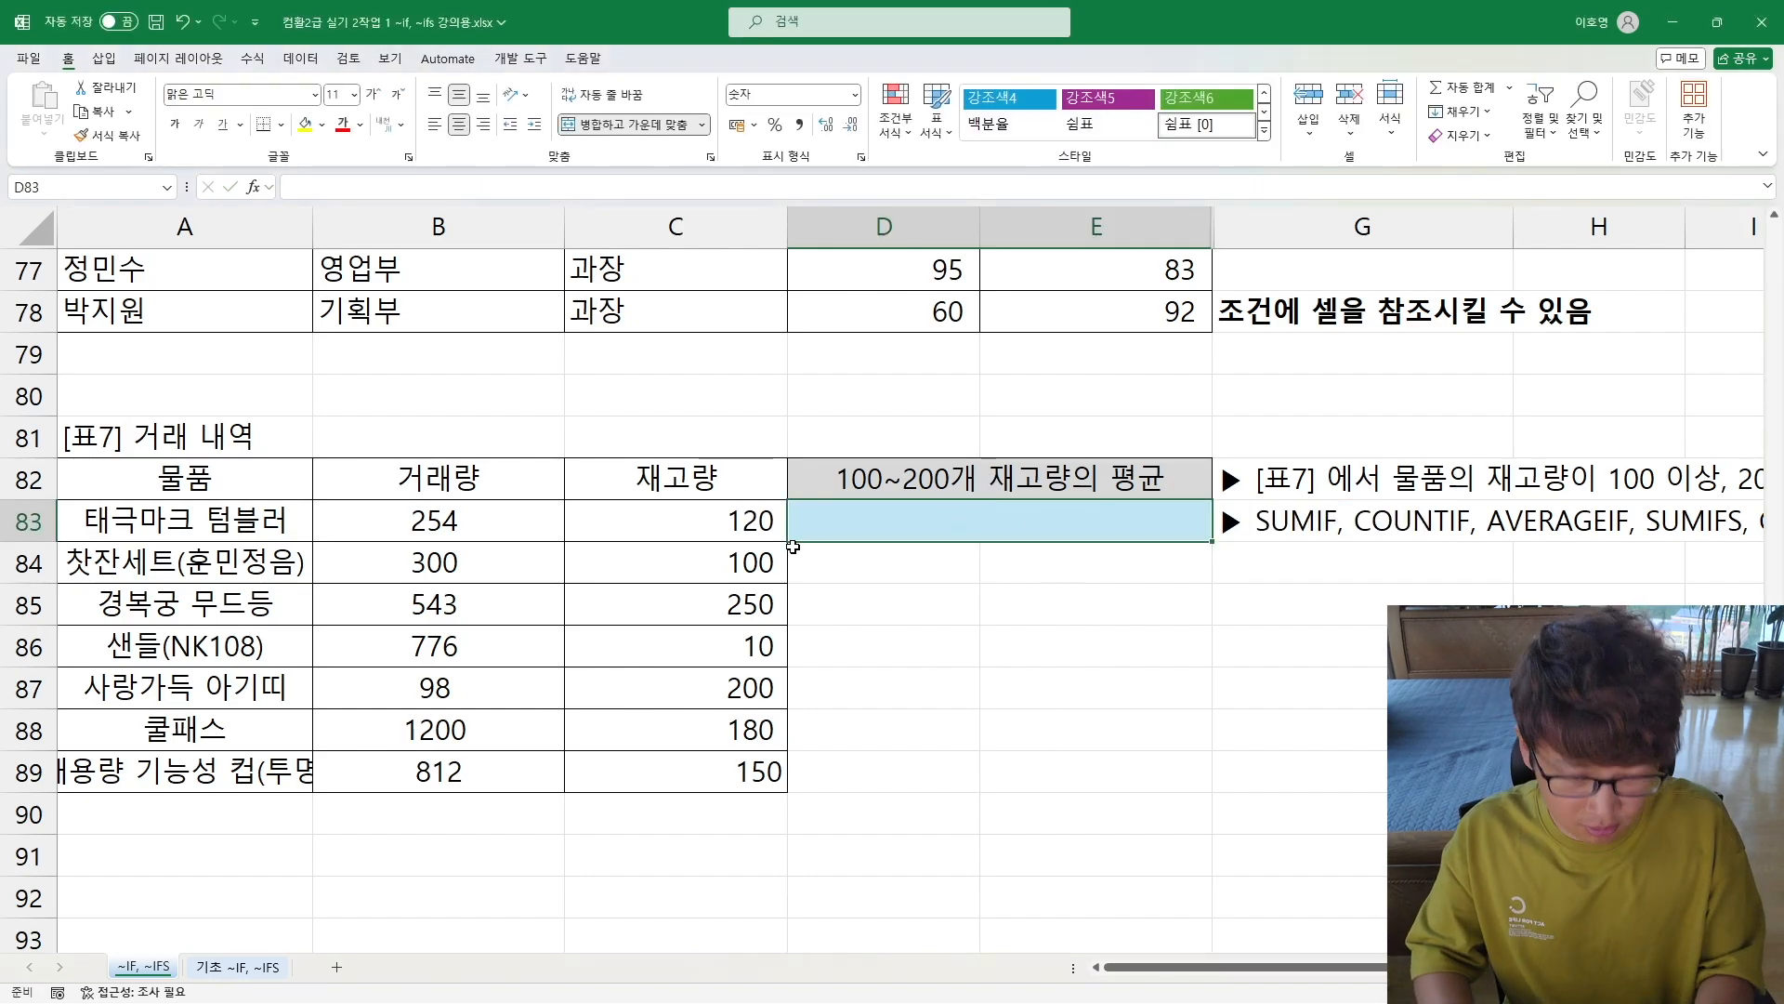
type("=ㅁㅍㄷㄱ")
key("BackSpace")
key("BackSpace")
key("BackSpace")
key("BackSpace")
key("Hangul")
type("are")
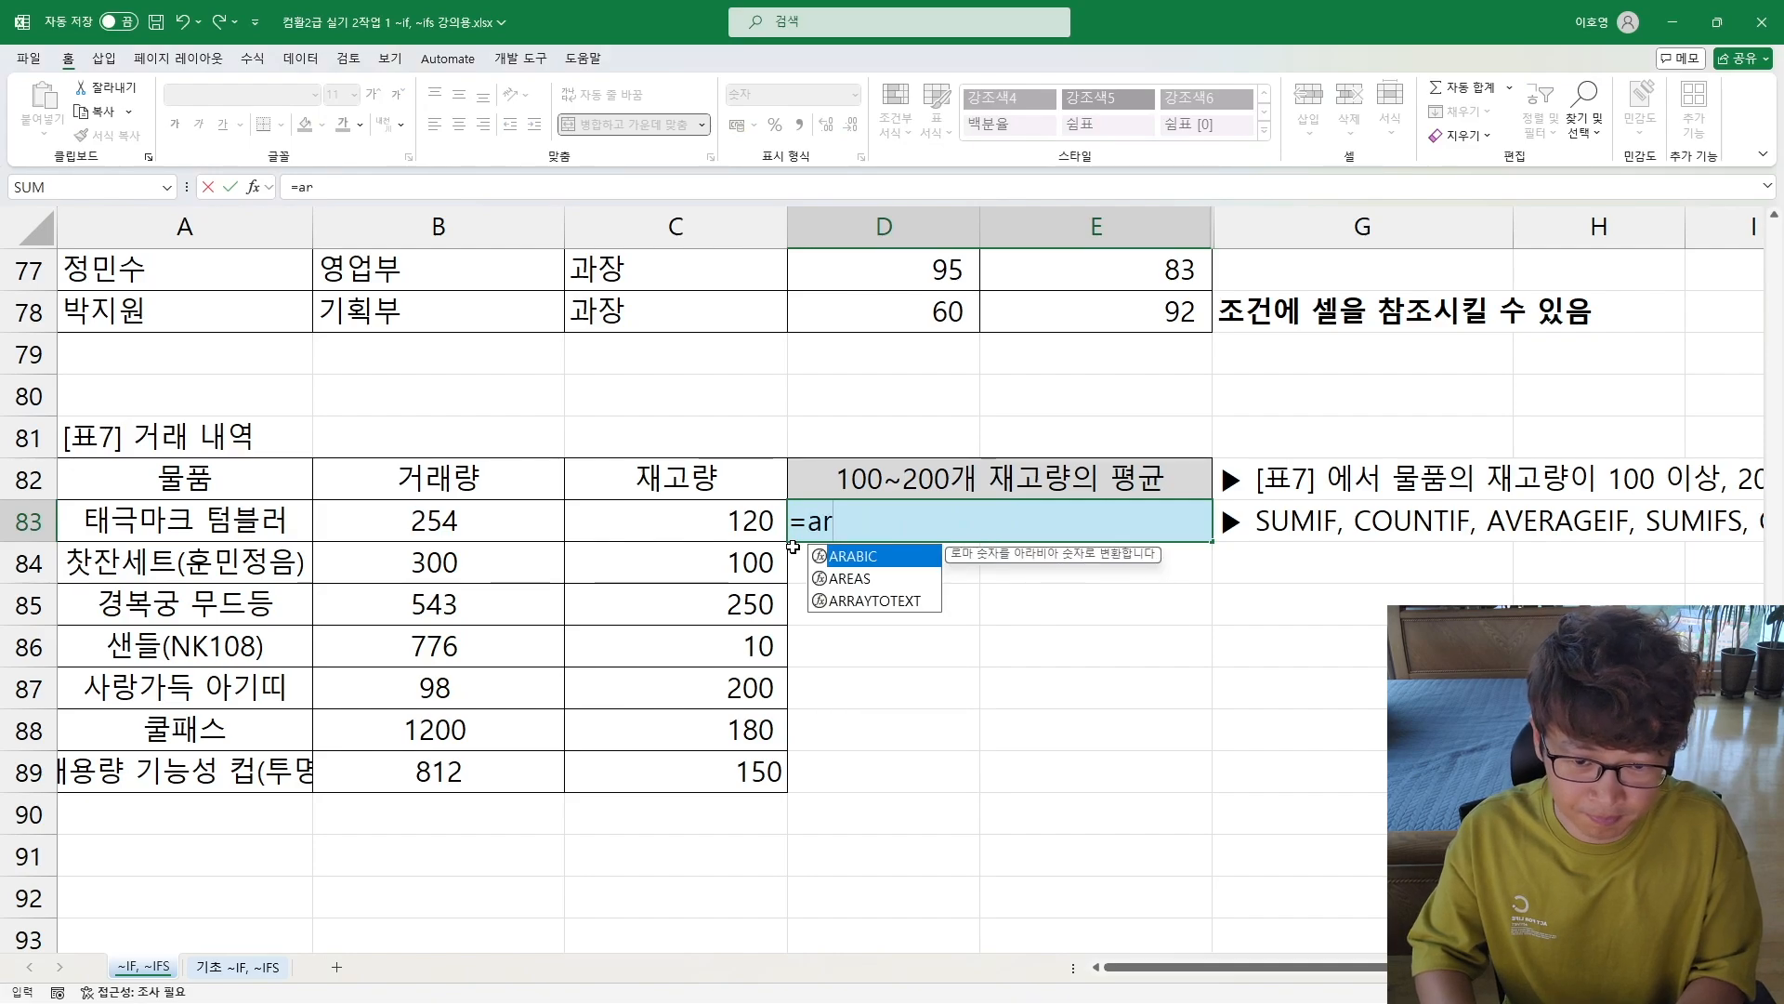
key("BackSpace")
key("BackSpace")
type("verageif")
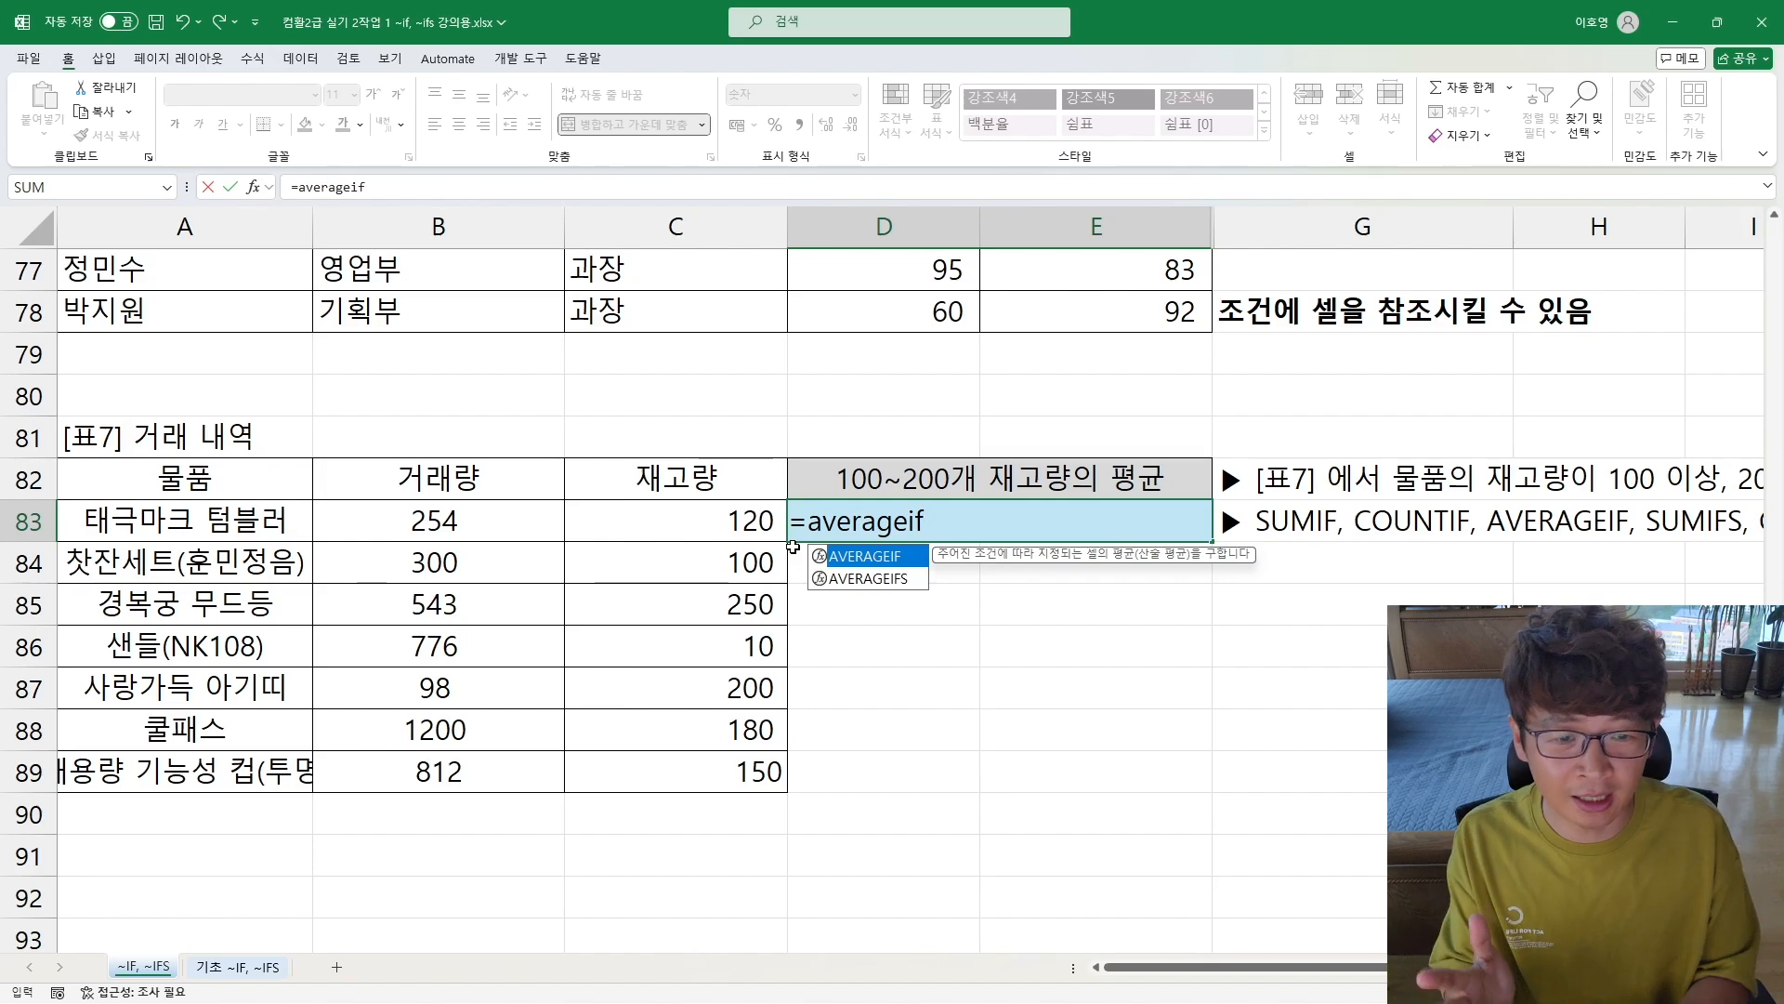
type("s")
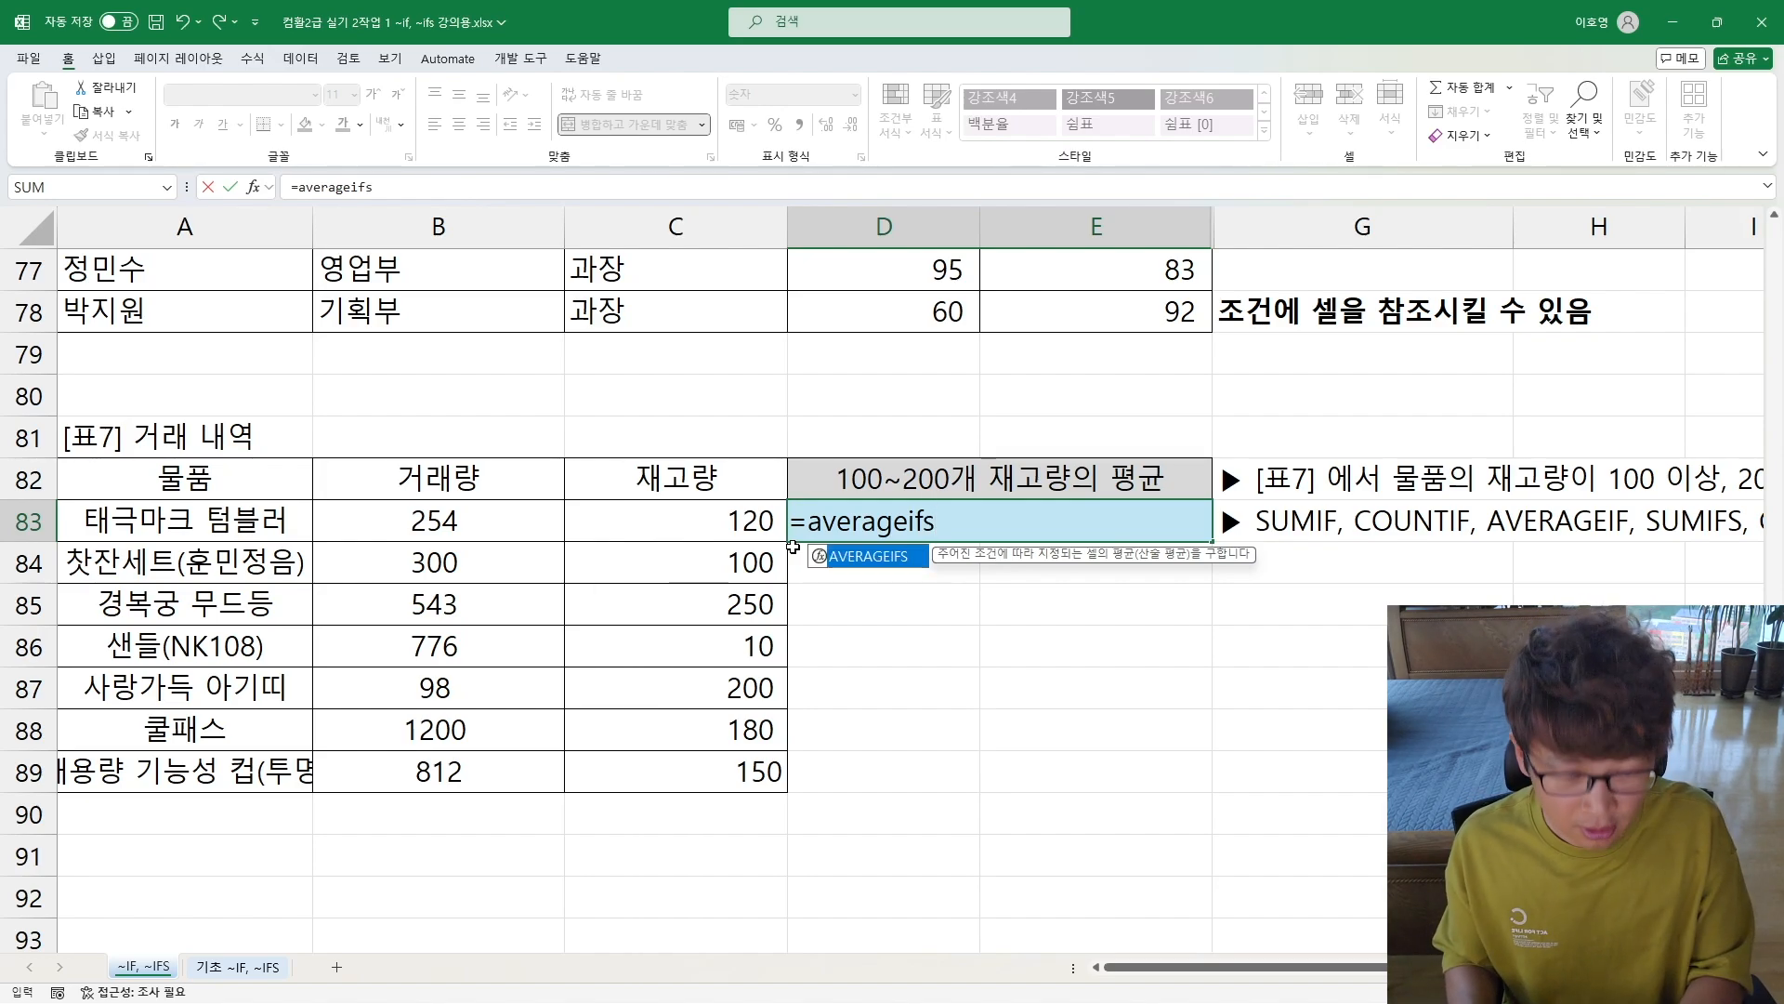
type("(")
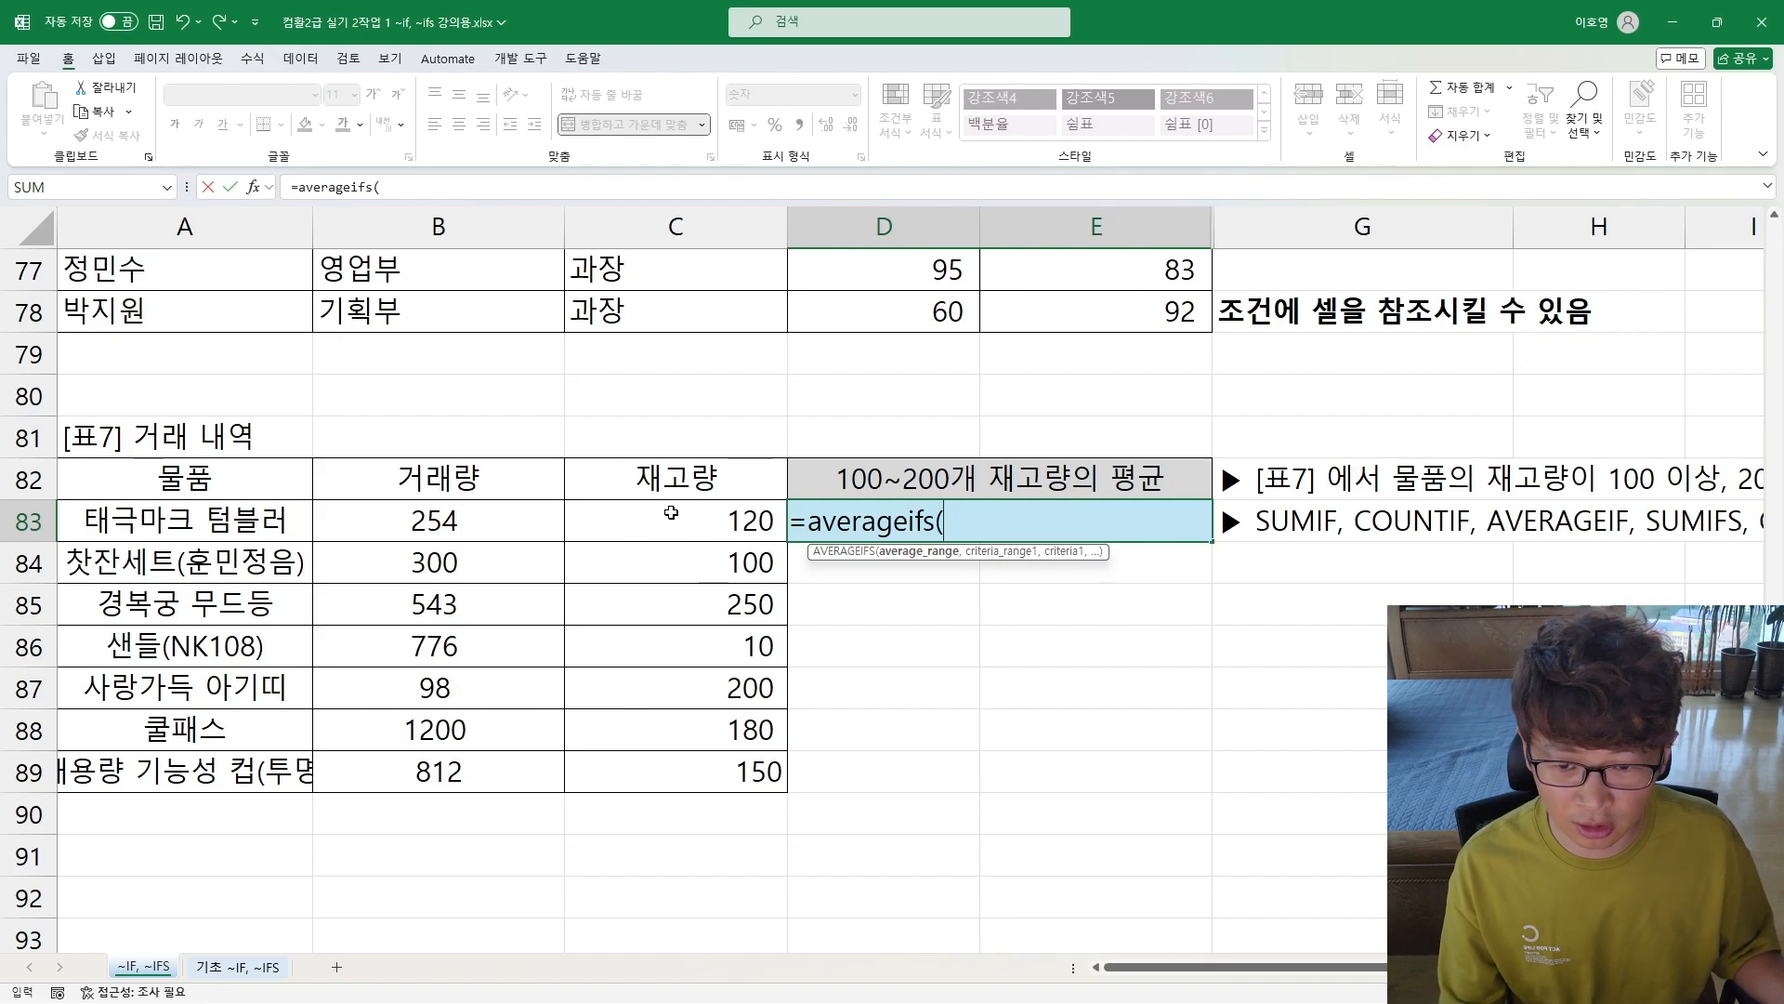
Step: Set C83:C89 as the average range in D83's AVERAGEIFS formula and add the first condition, ">=100" on C83:C89
left_click_drag(672, 513, 668, 771)
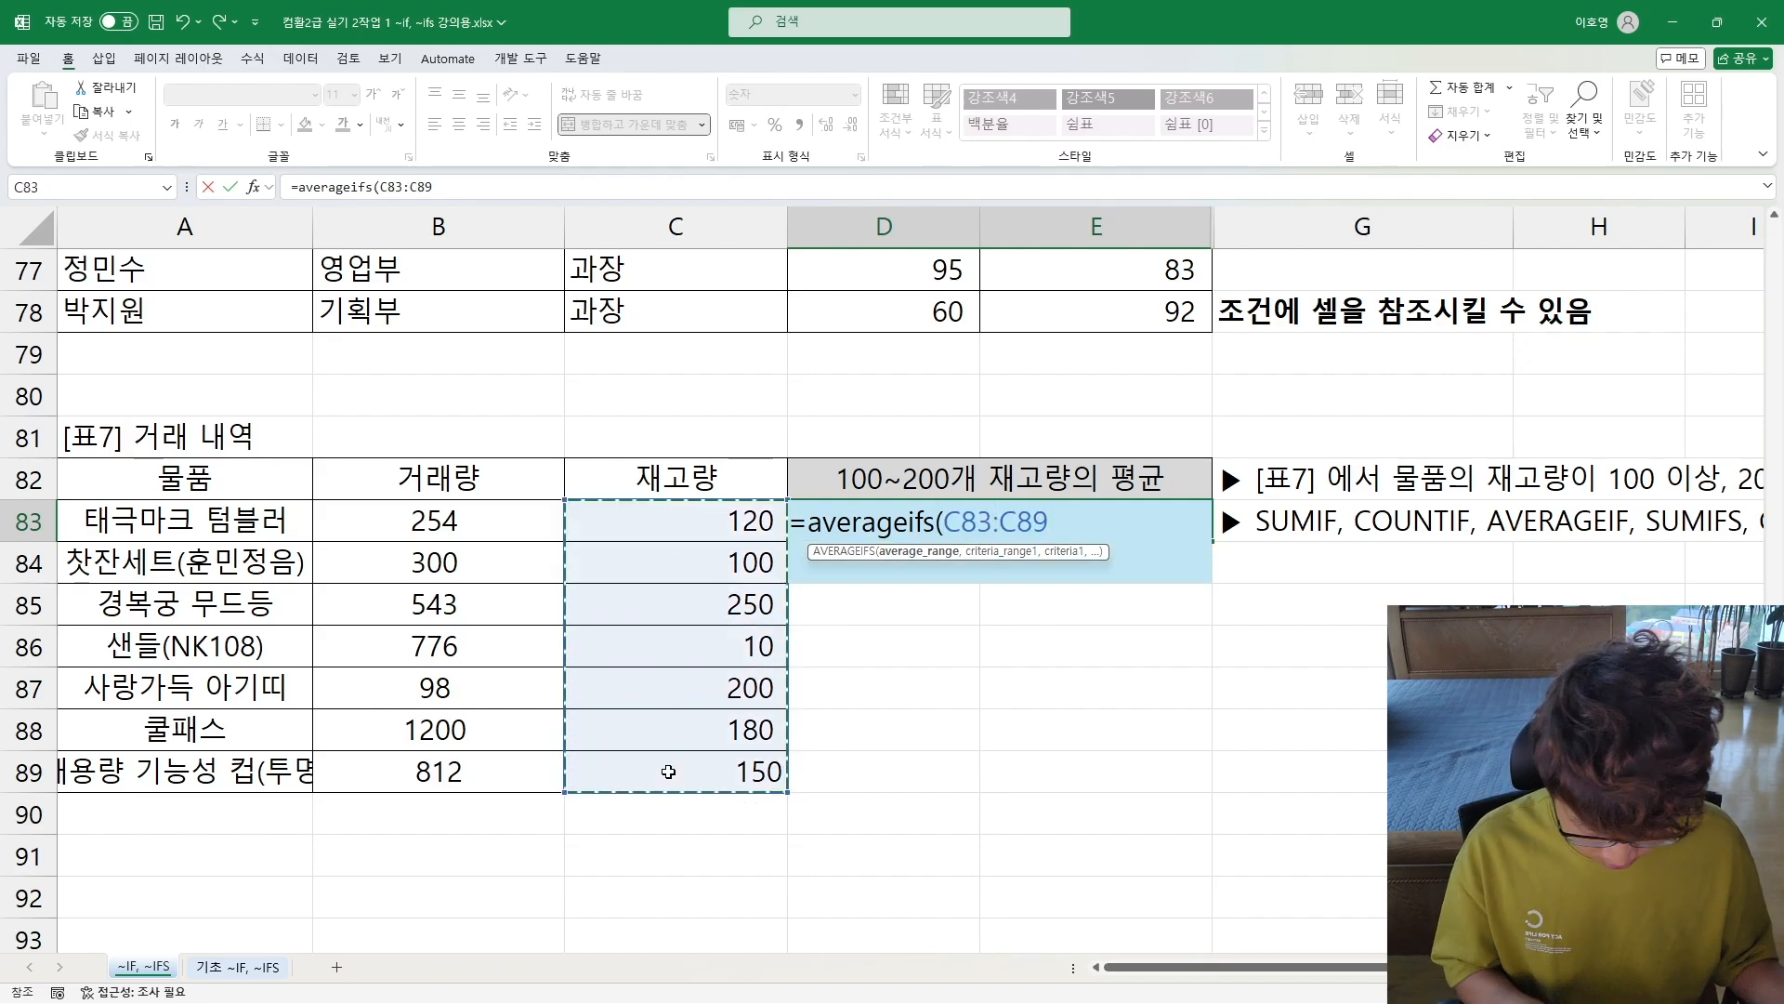
type(",")
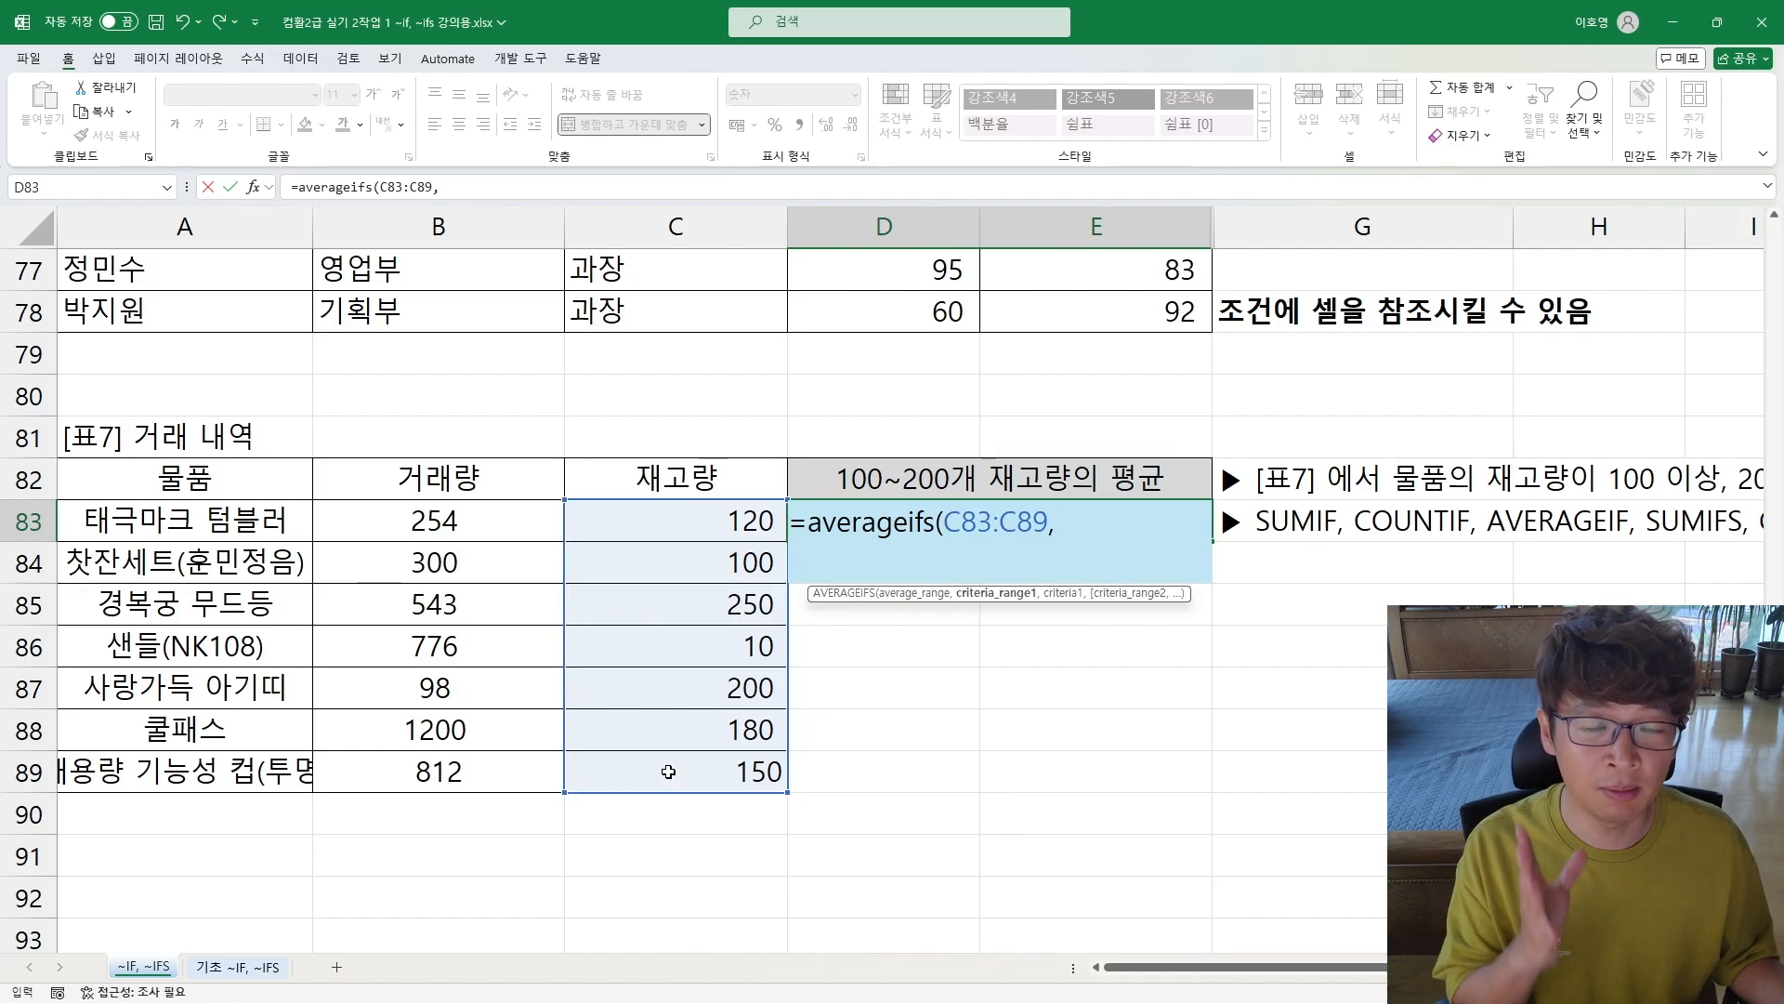
left_click_drag(692, 527, 685, 757)
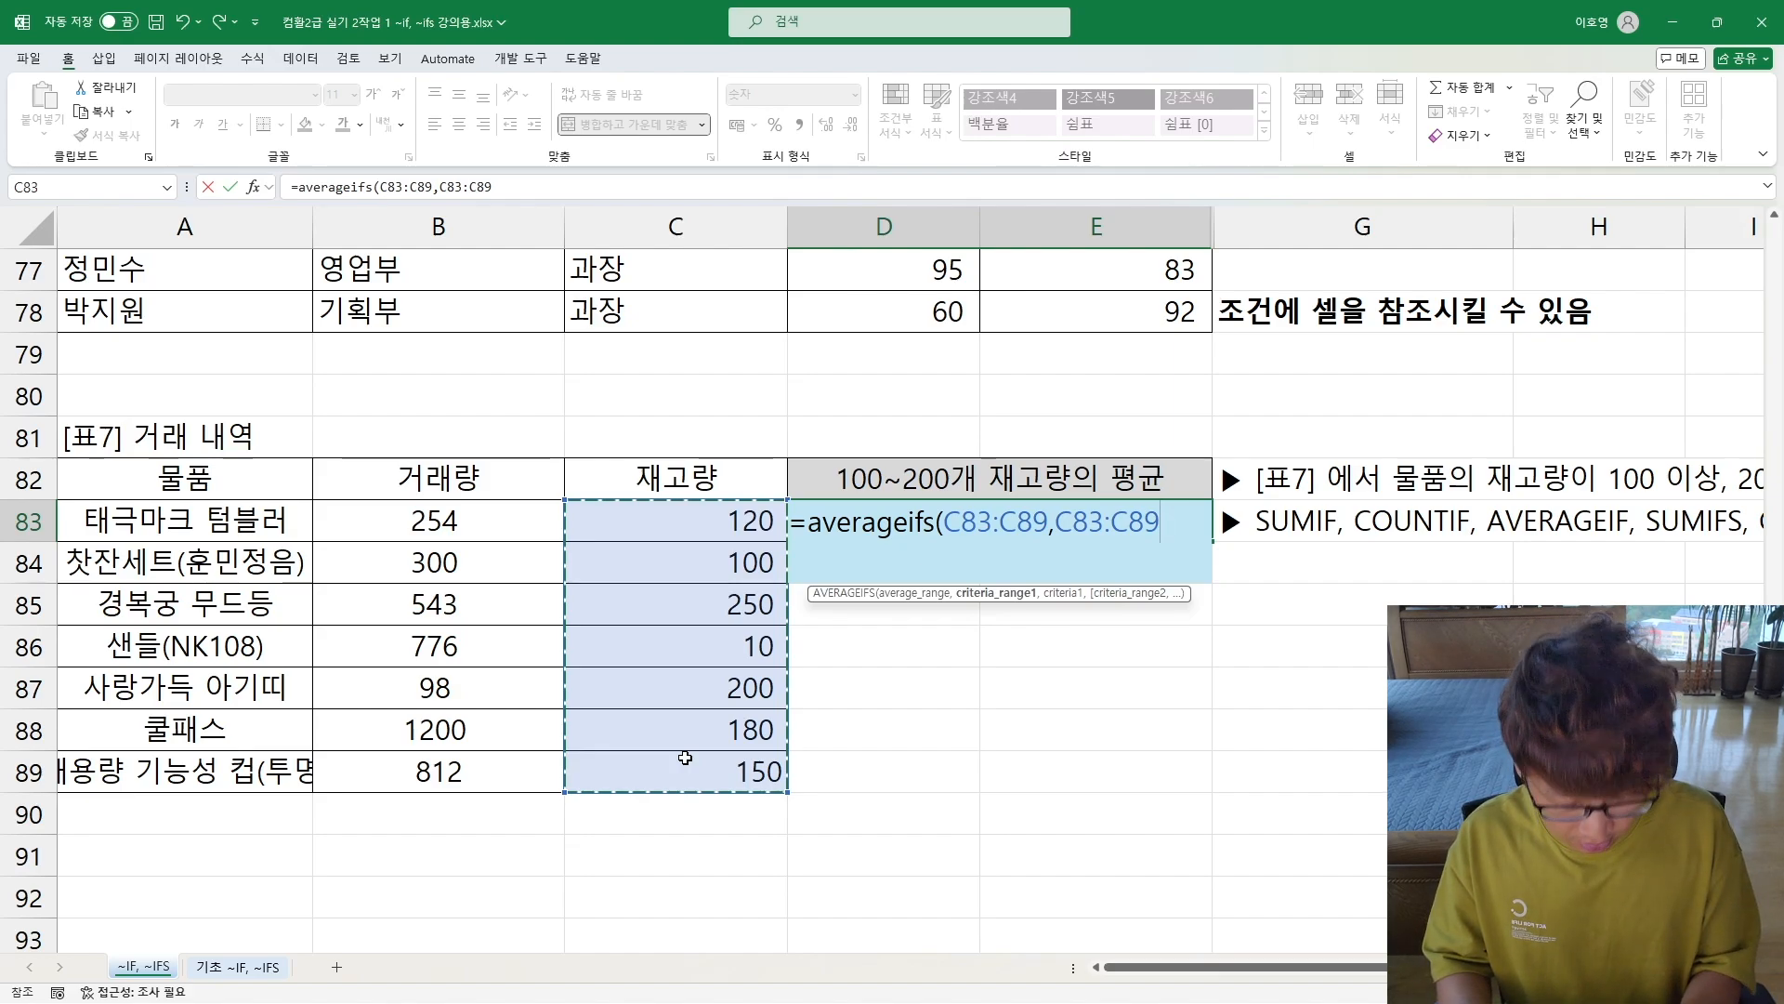
type(",\">=100")
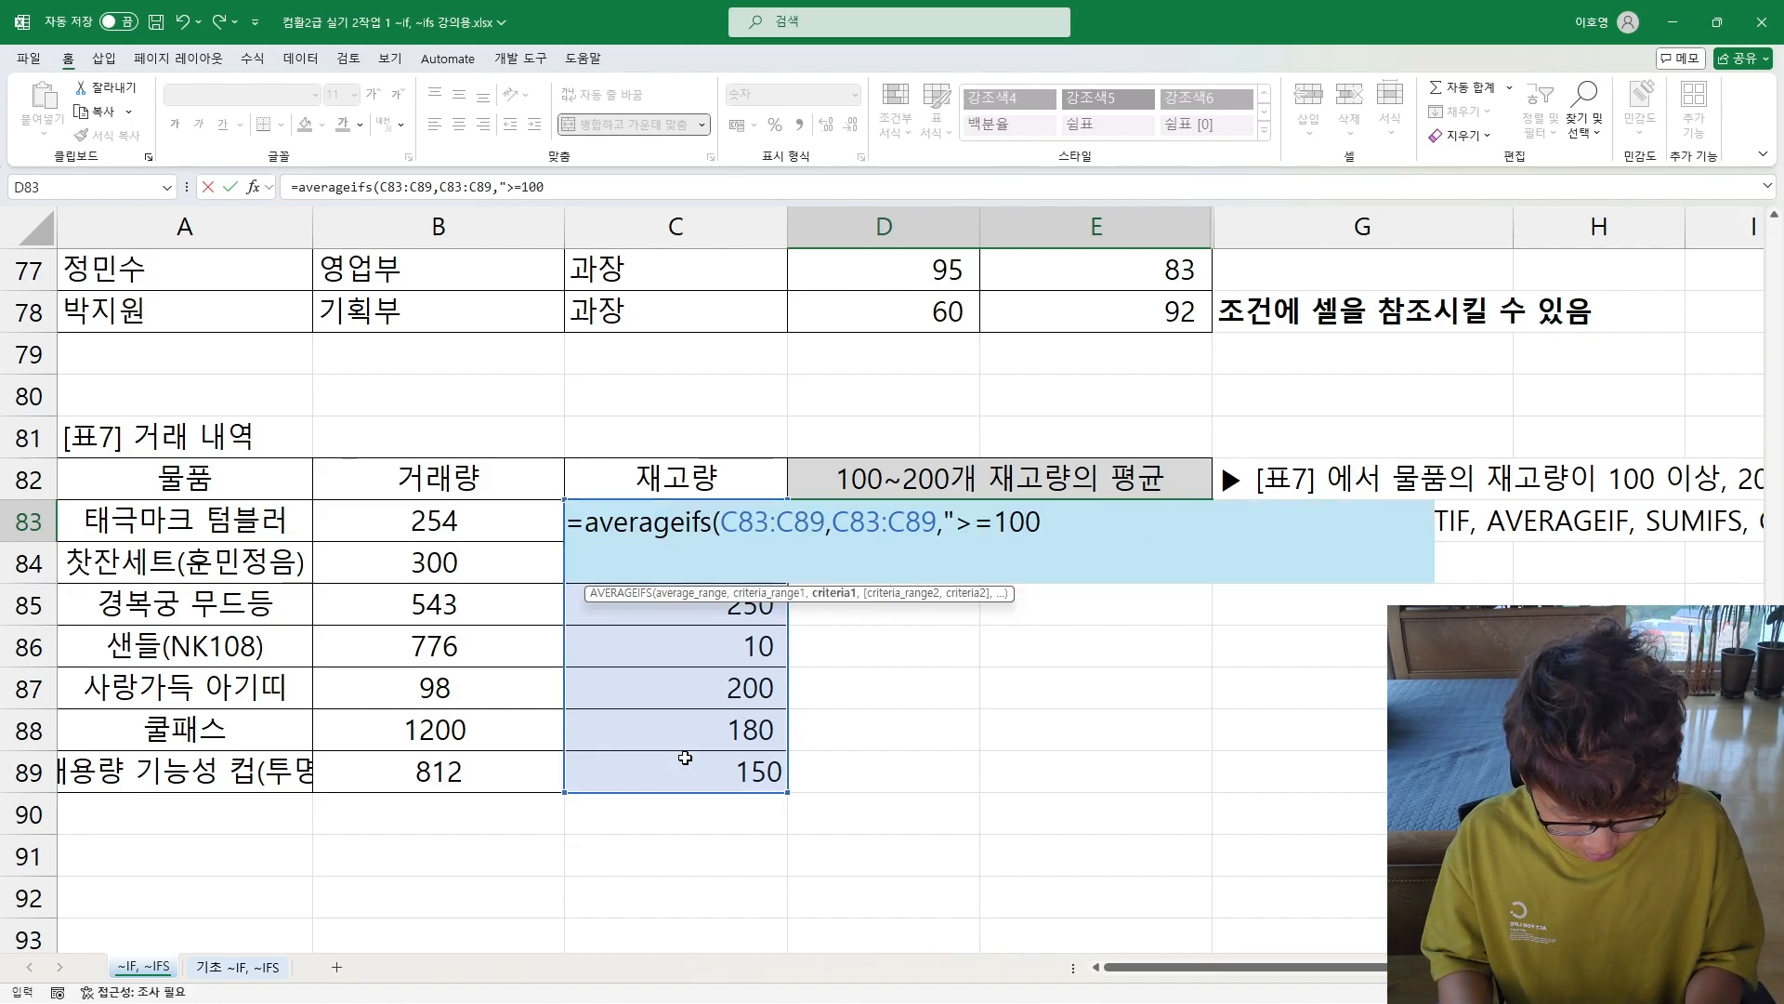
type("\",")
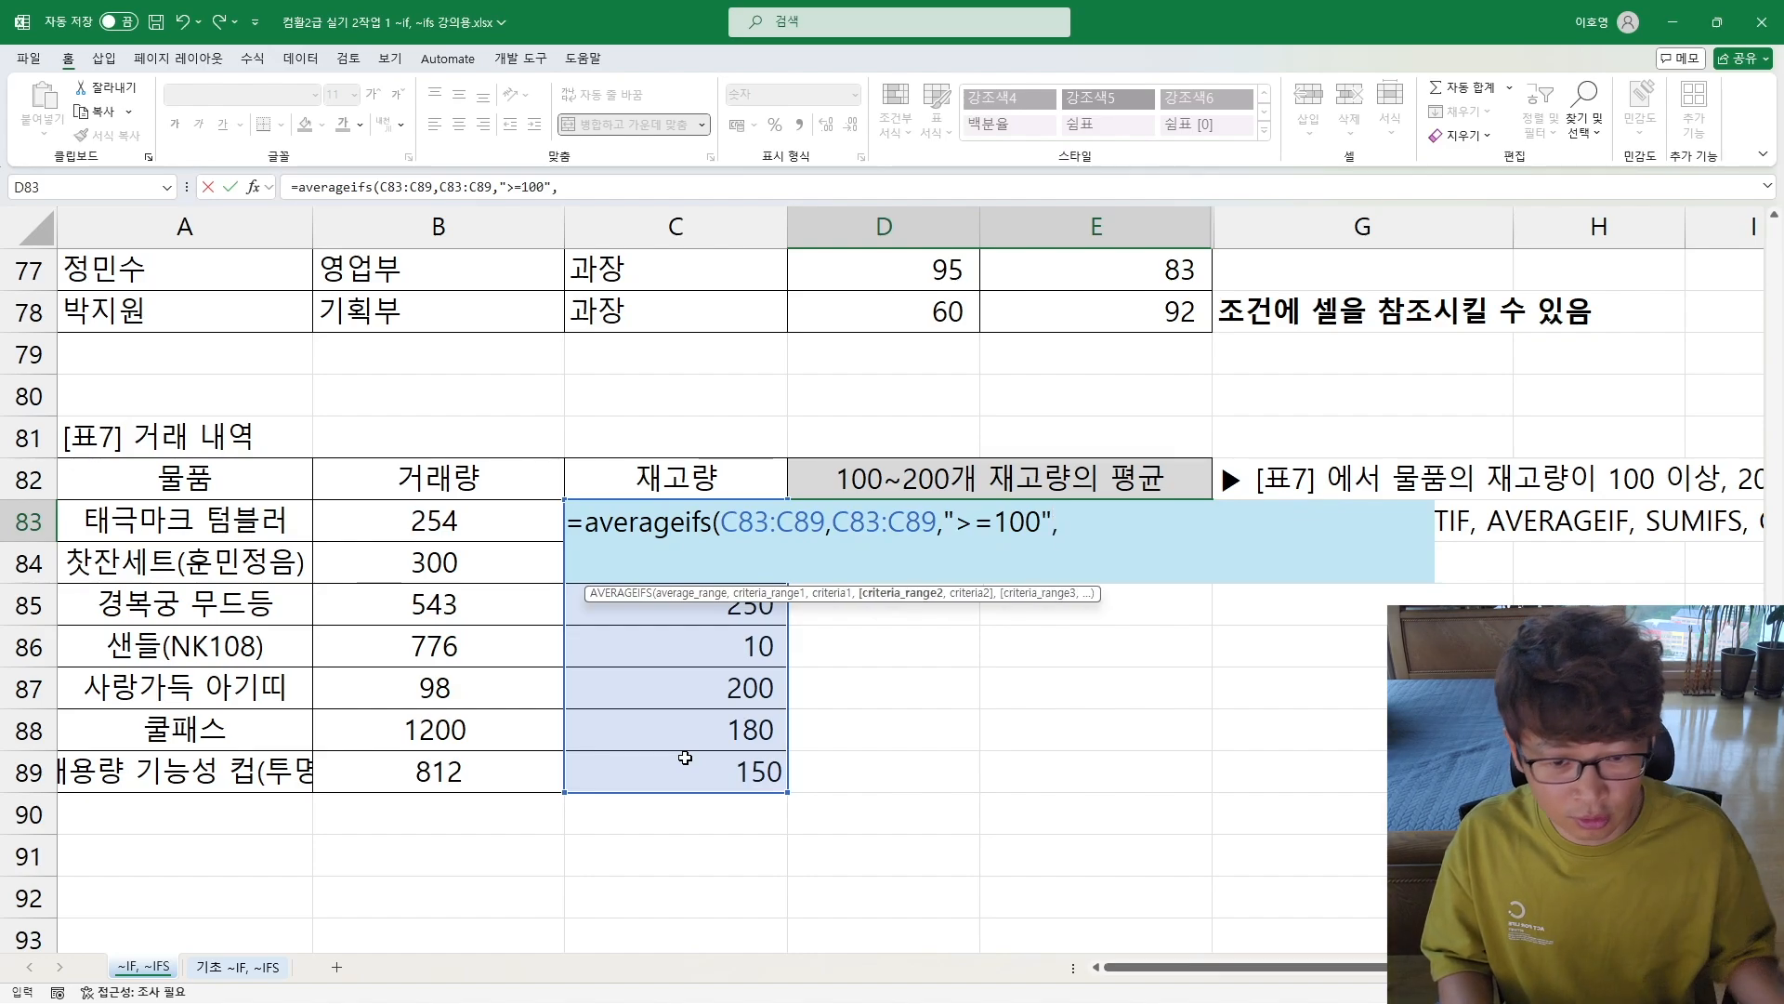
Step: Add the second condition, "<=200" on C83:C89, and complete the AVERAGEIFS formula in D83
left_click_drag(646, 776, 641, 526)
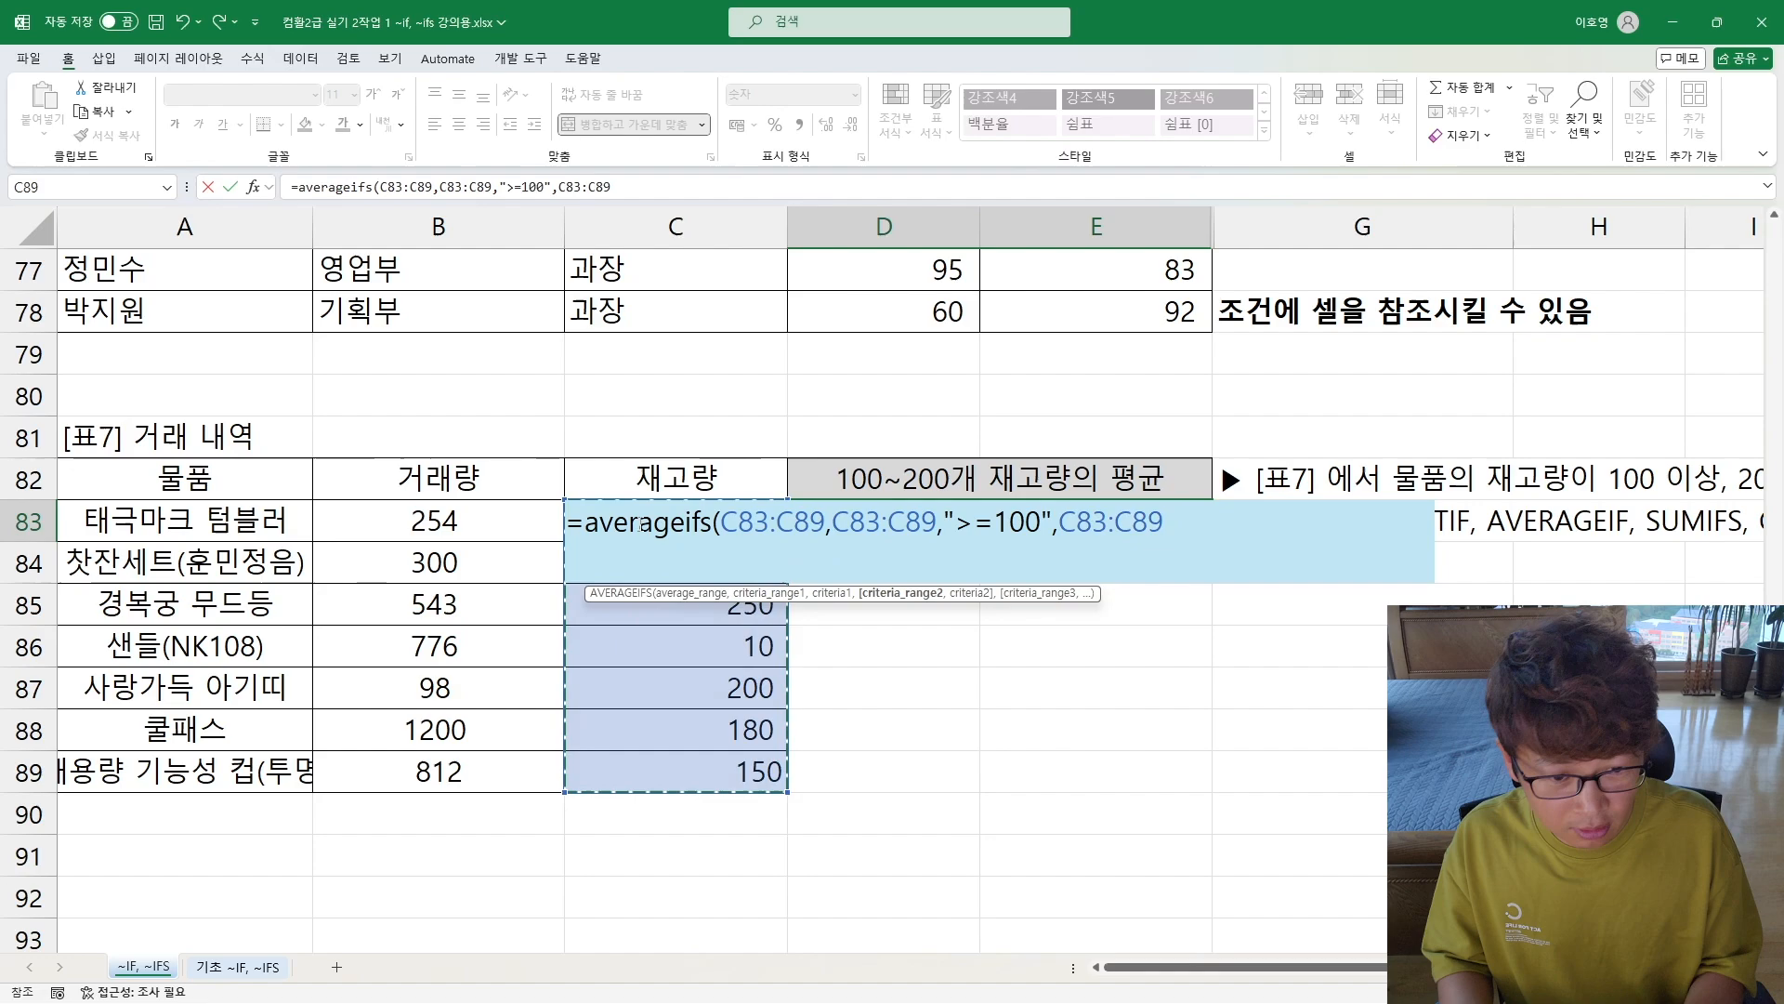
type(",")
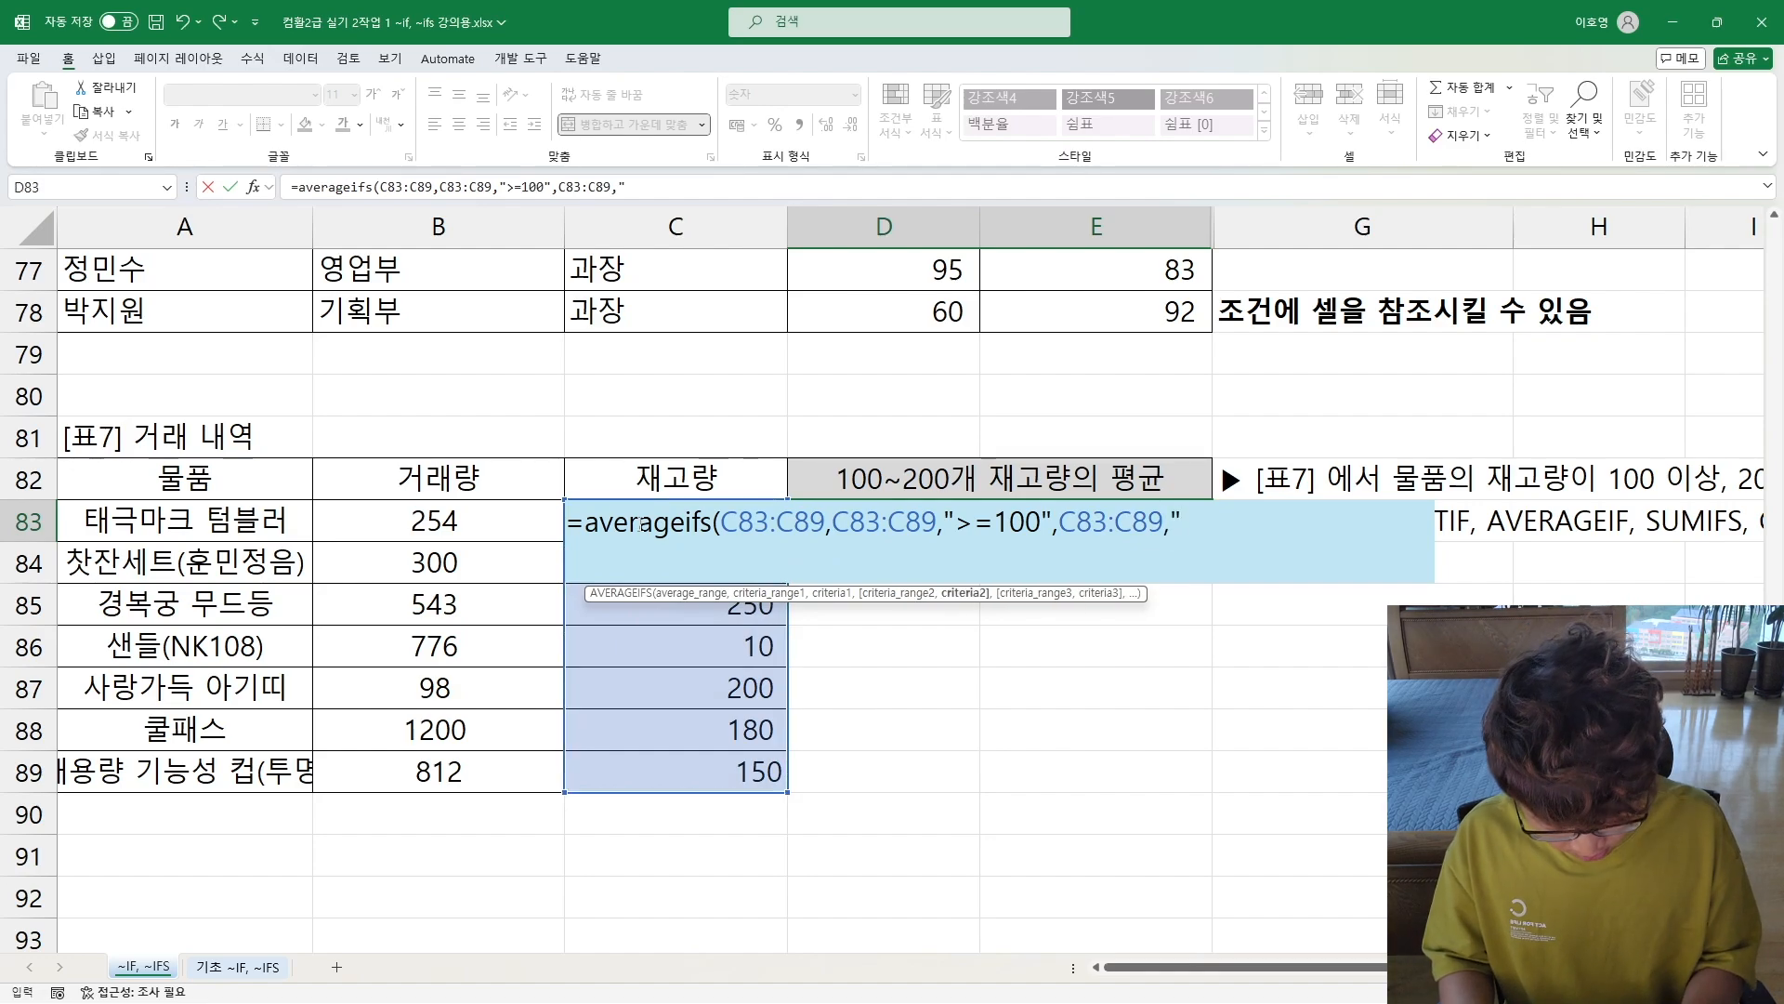
type("\"<=200")
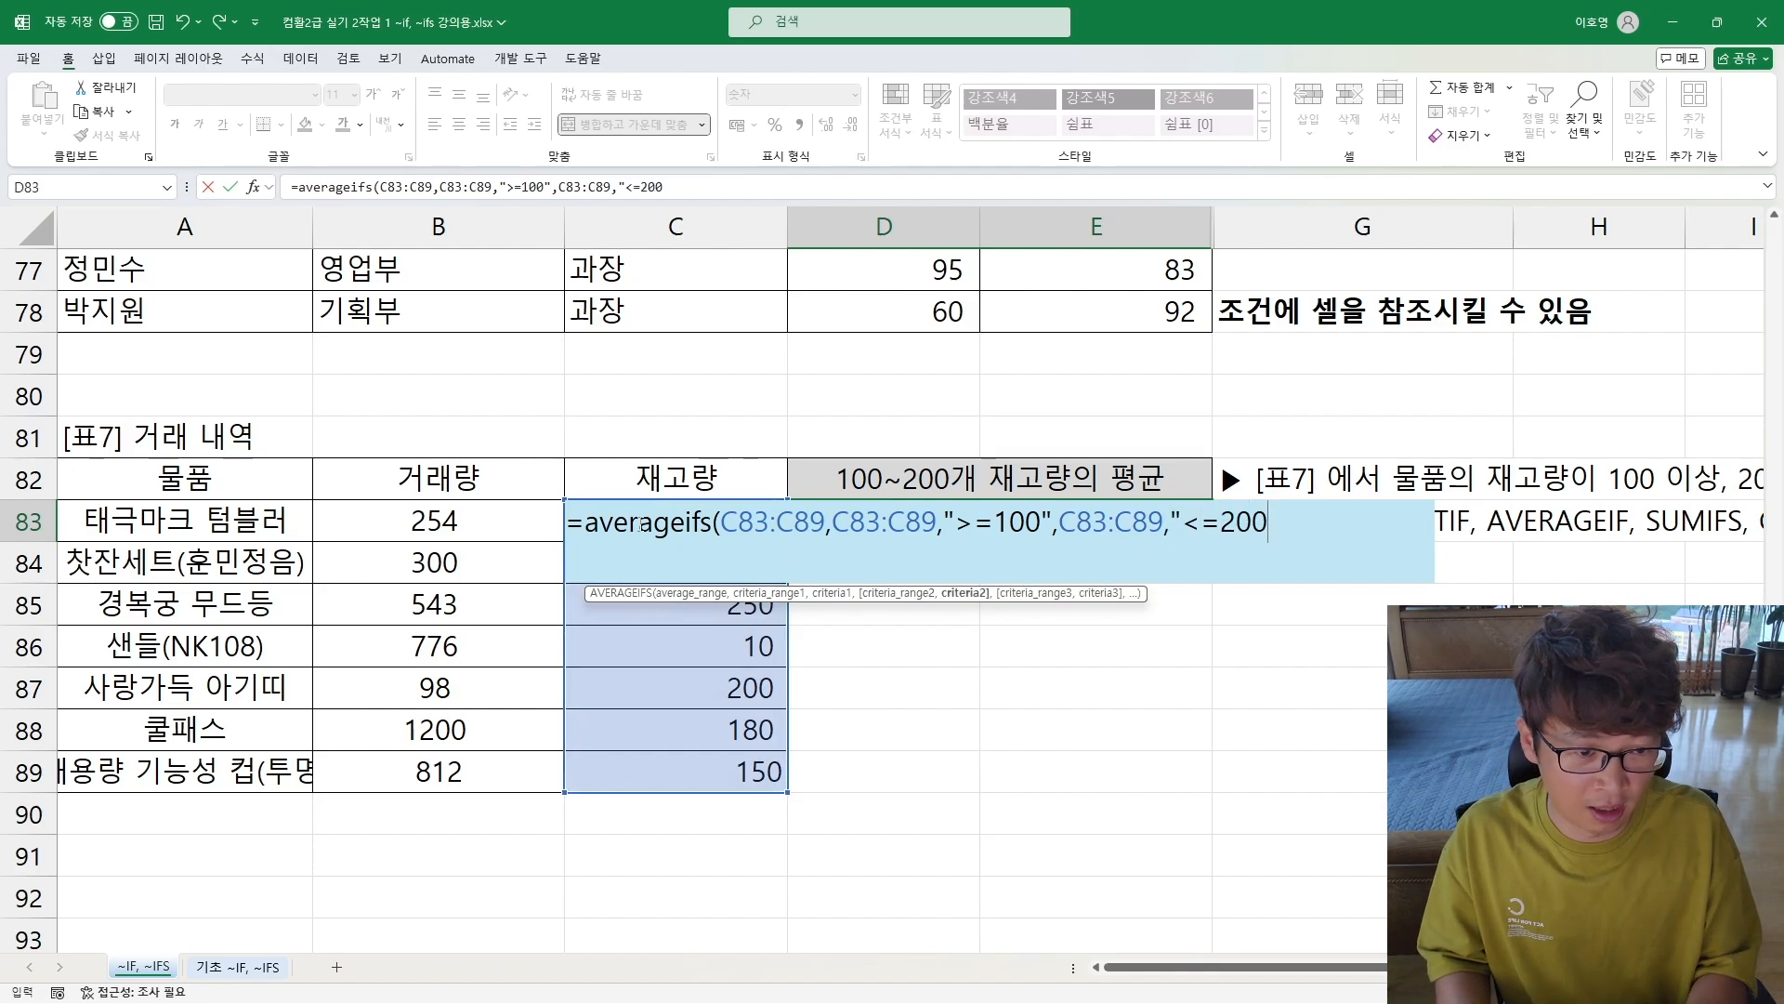
type("\")")
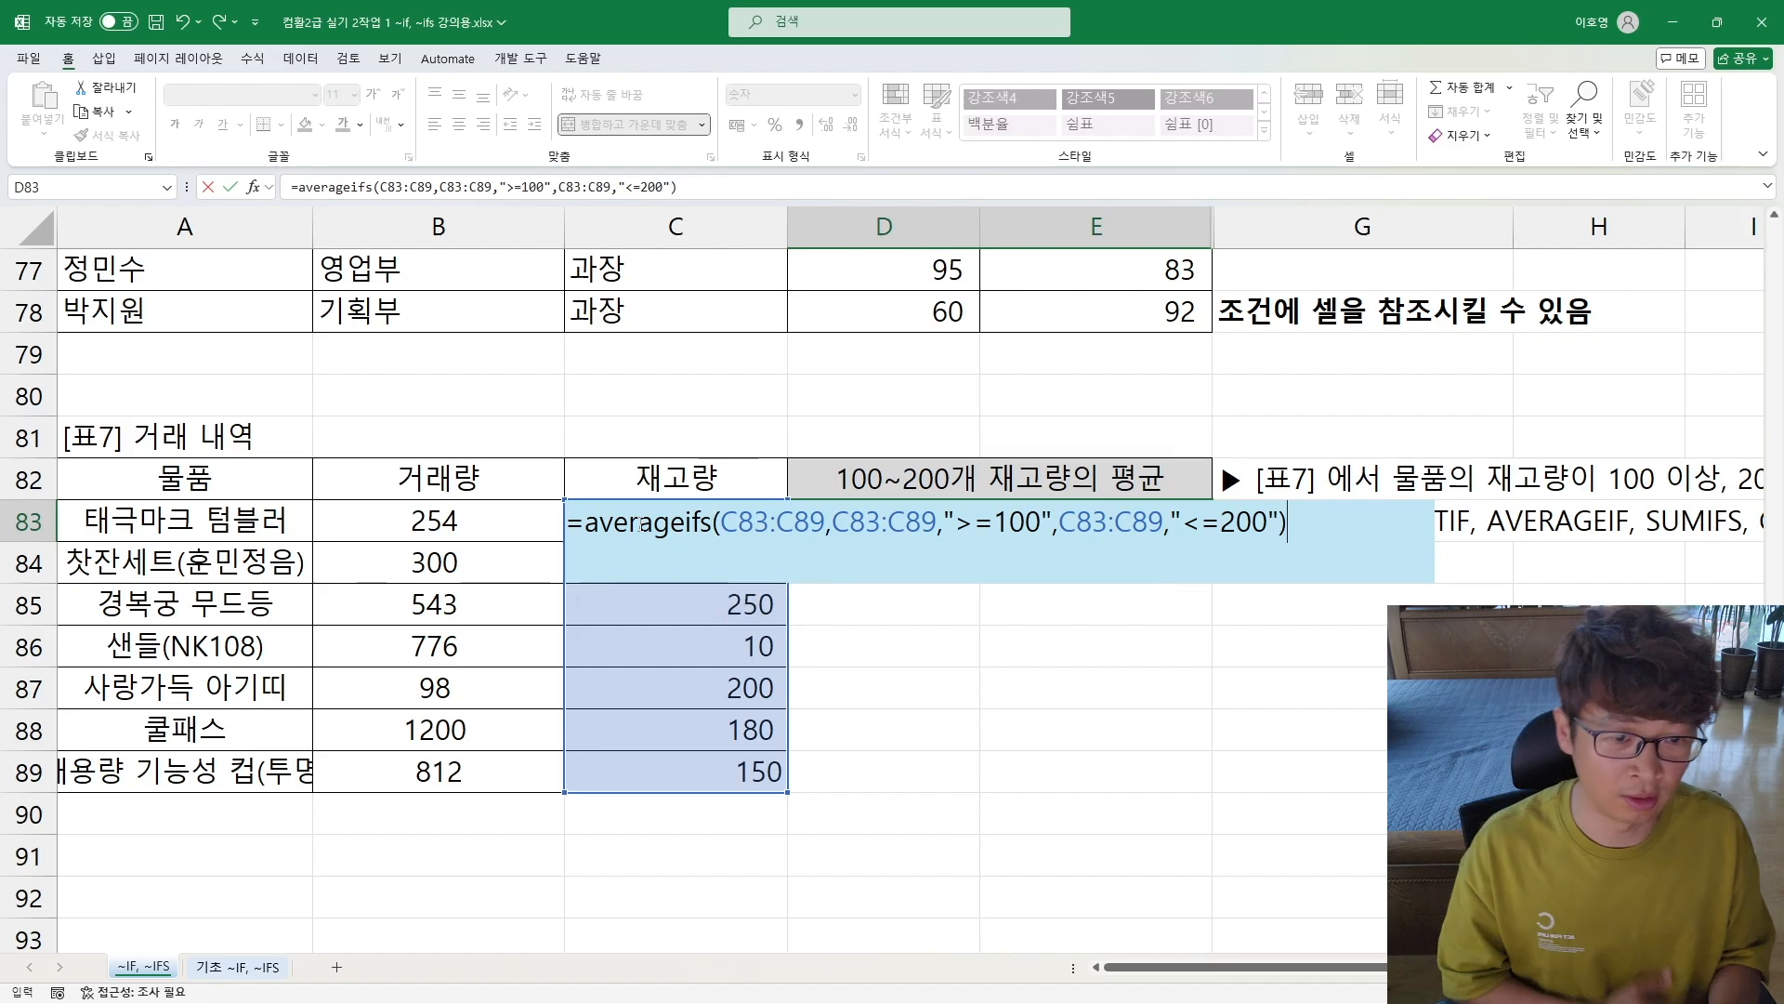
key("Return")
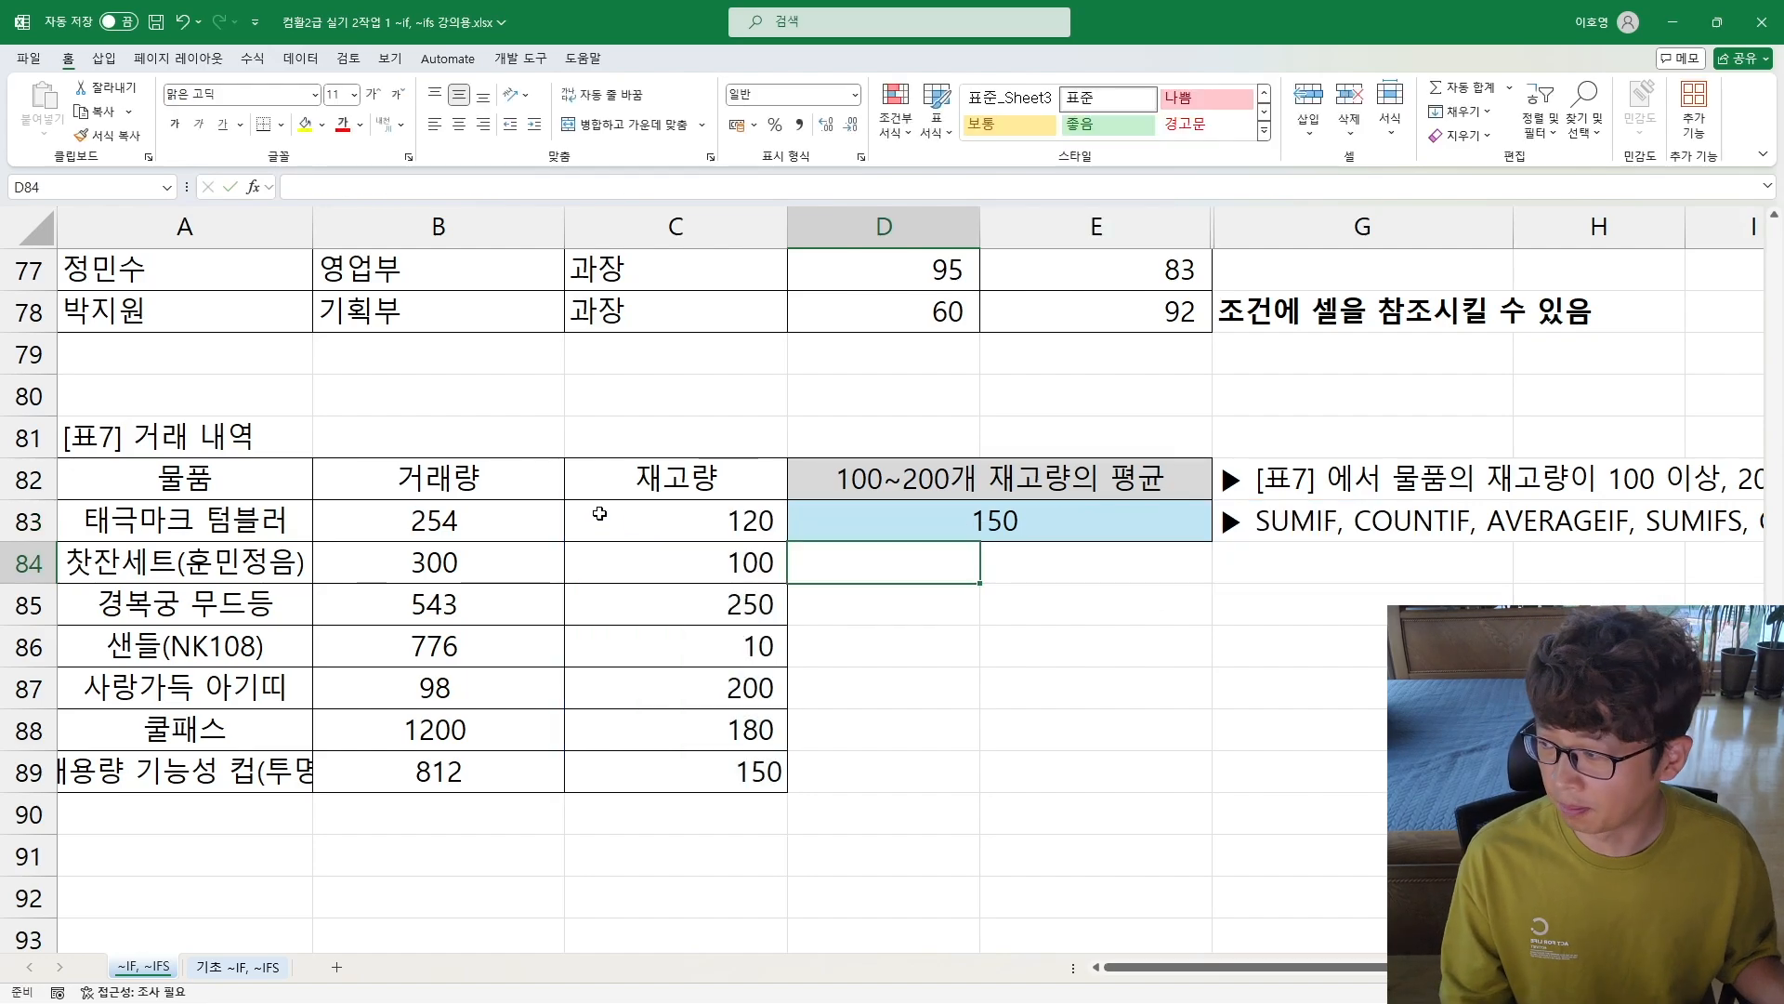
Step: Reread the full [표7] task instructions in G82:G83 and return to the result cell D83
left_click(1382, 559)
key("Right")
key("Right")
key("Right")
key("Right")
key("Right")
key("Right")
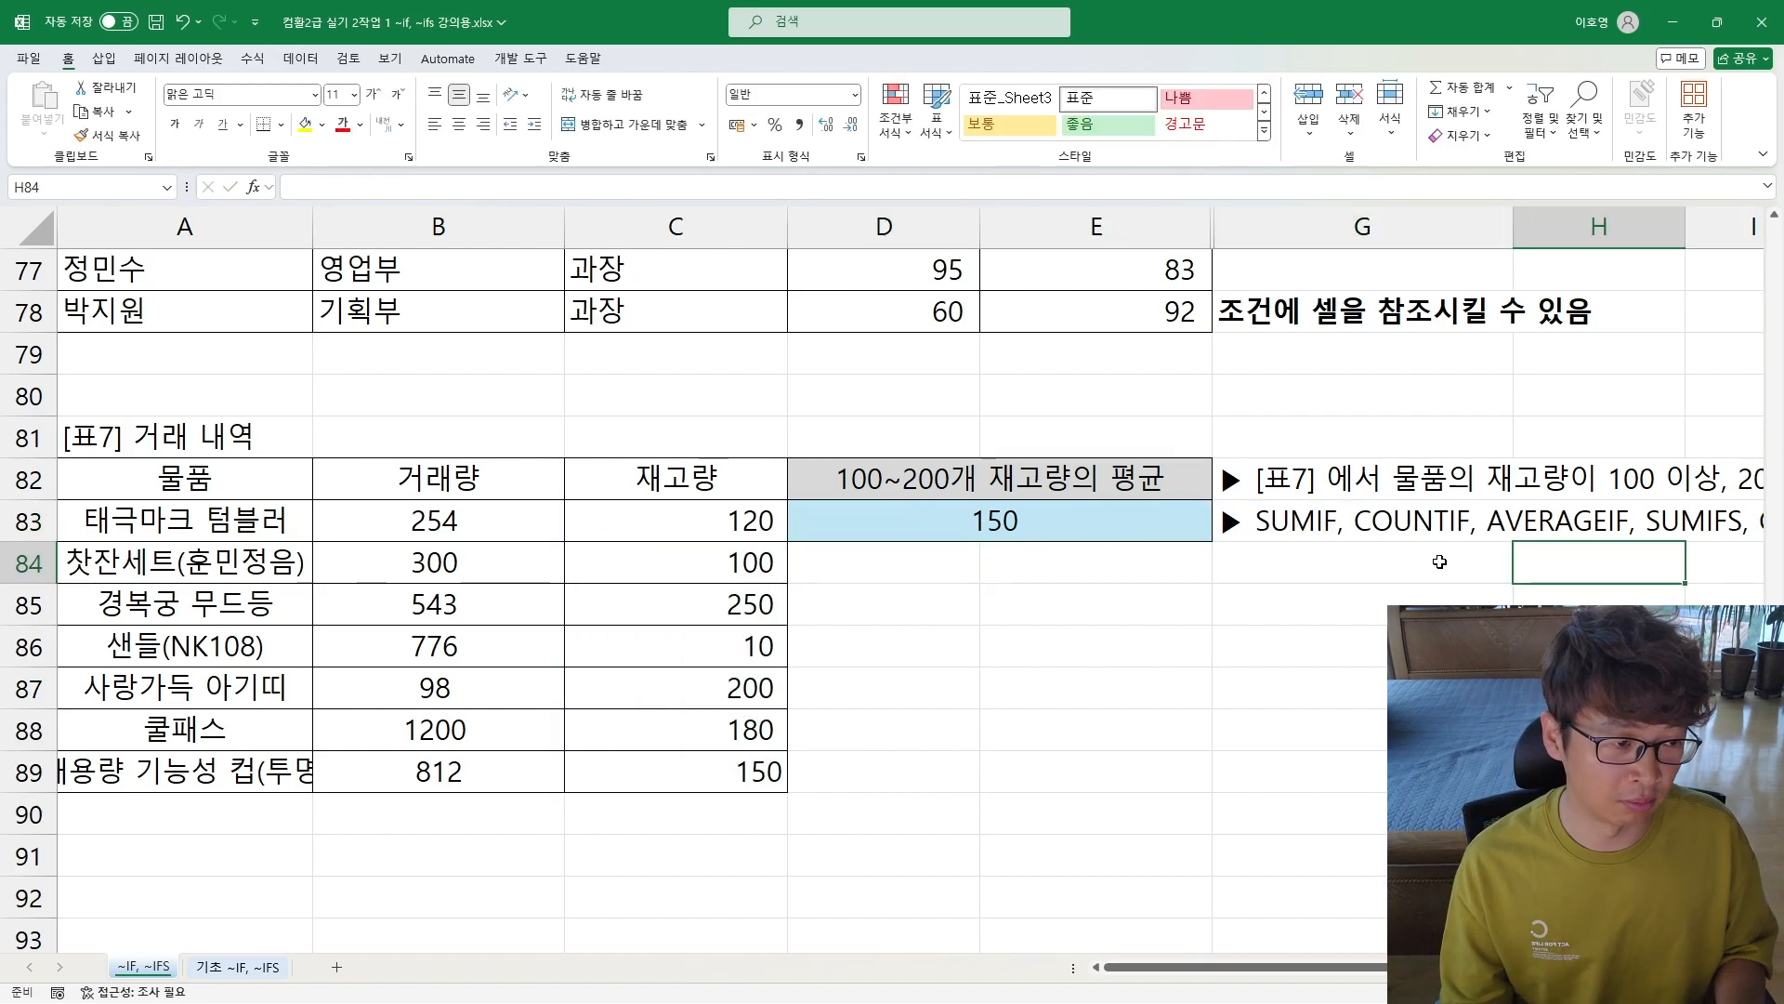
key("Left")
key("Left")
key("Left")
key("Left")
key("Left")
key("Left")
key("Left")
key("Left")
key("Left")
key("Left")
key("Left")
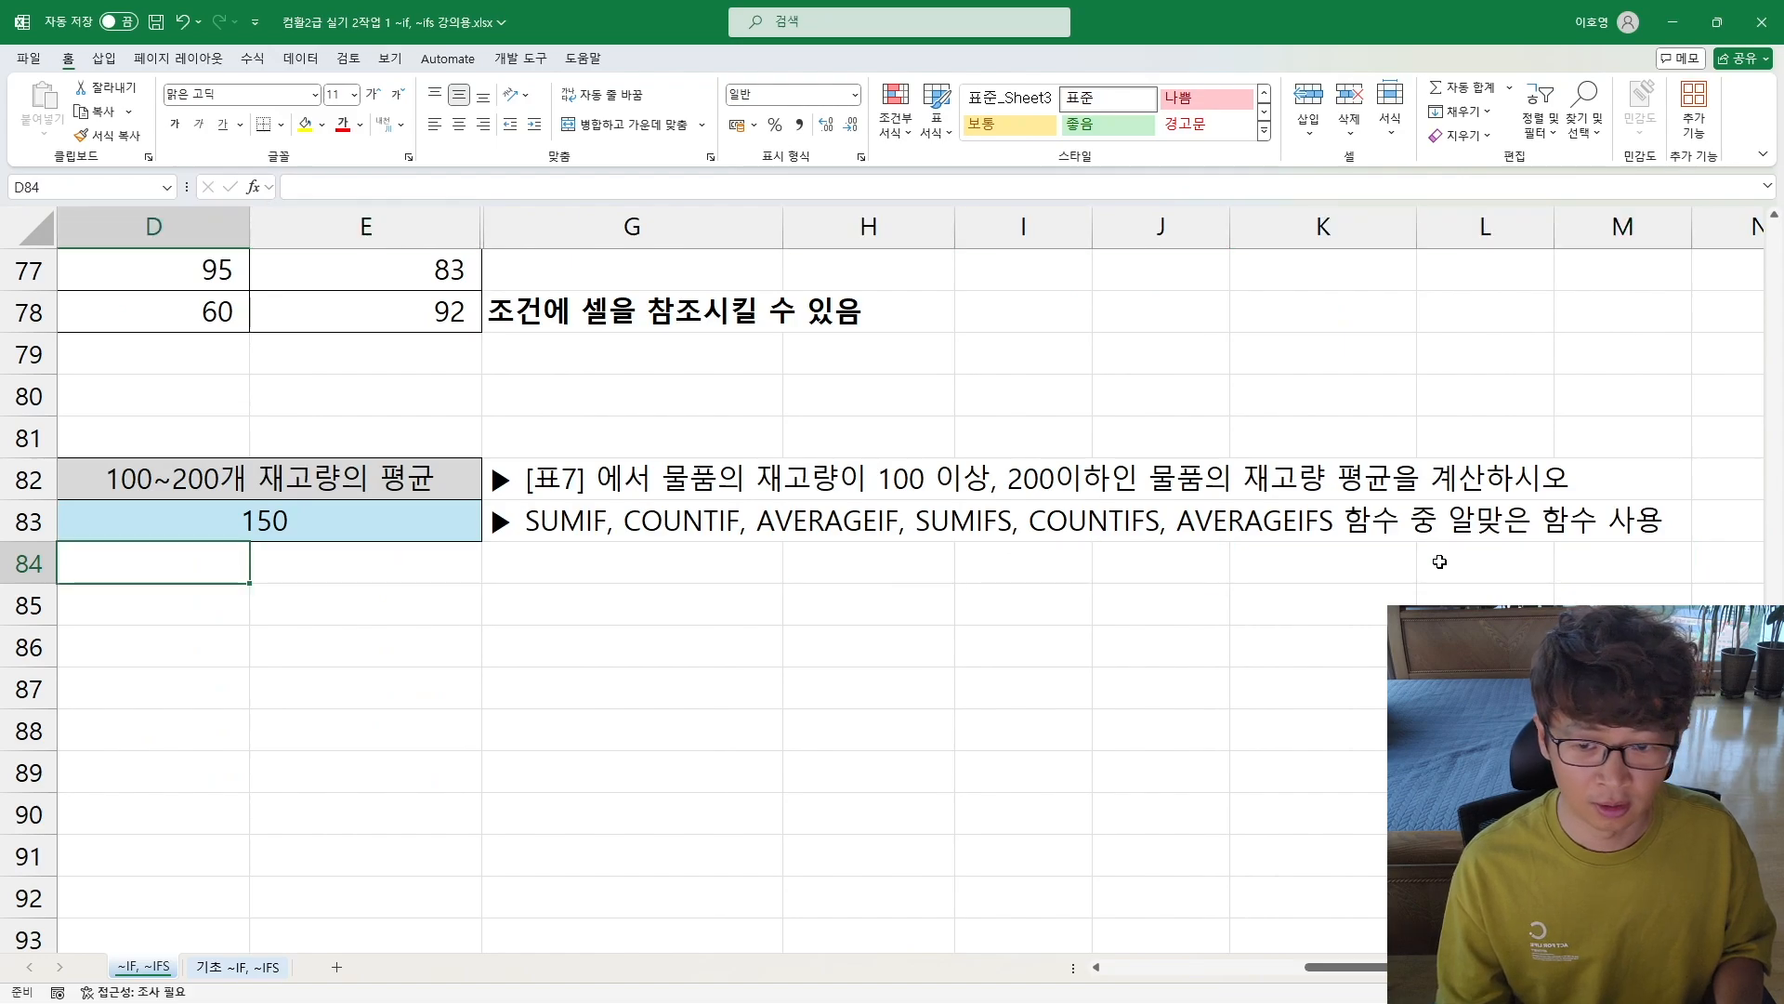
key("Up")
key("Right")
key("Right")
key("Right")
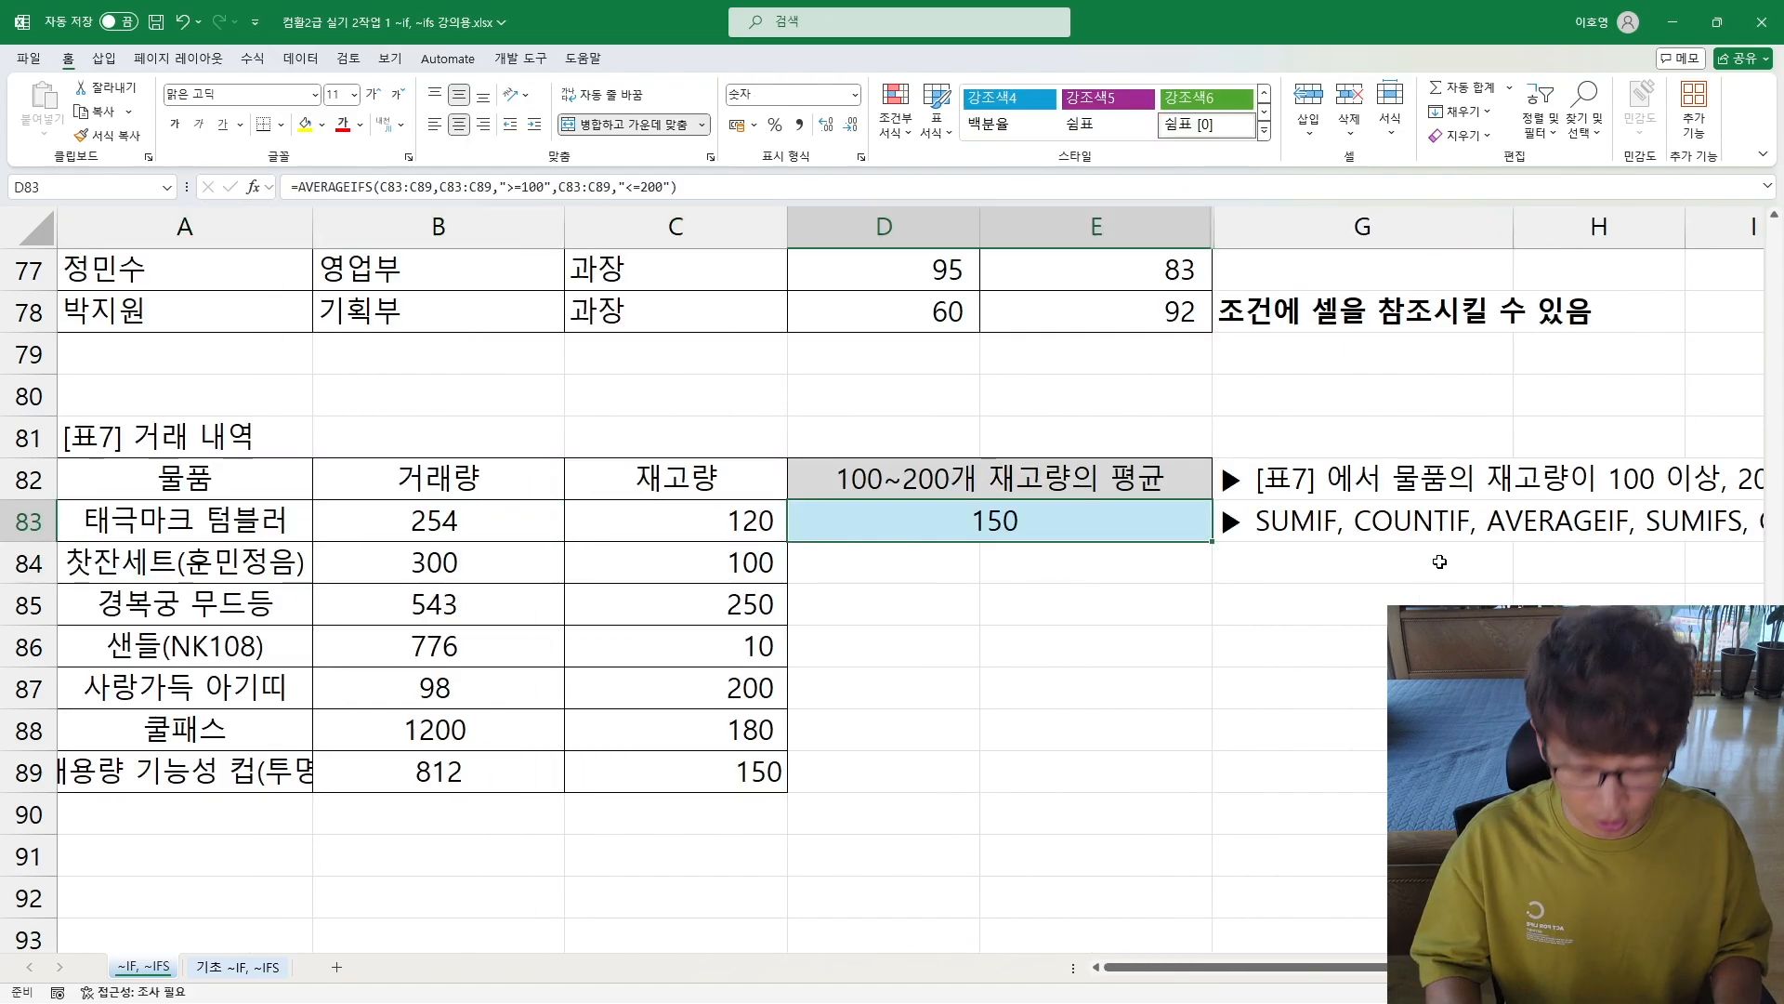
Step: Append & "개" to the AVERAGEIFS formula in D83 so the average carries the unit 개
key("F2")
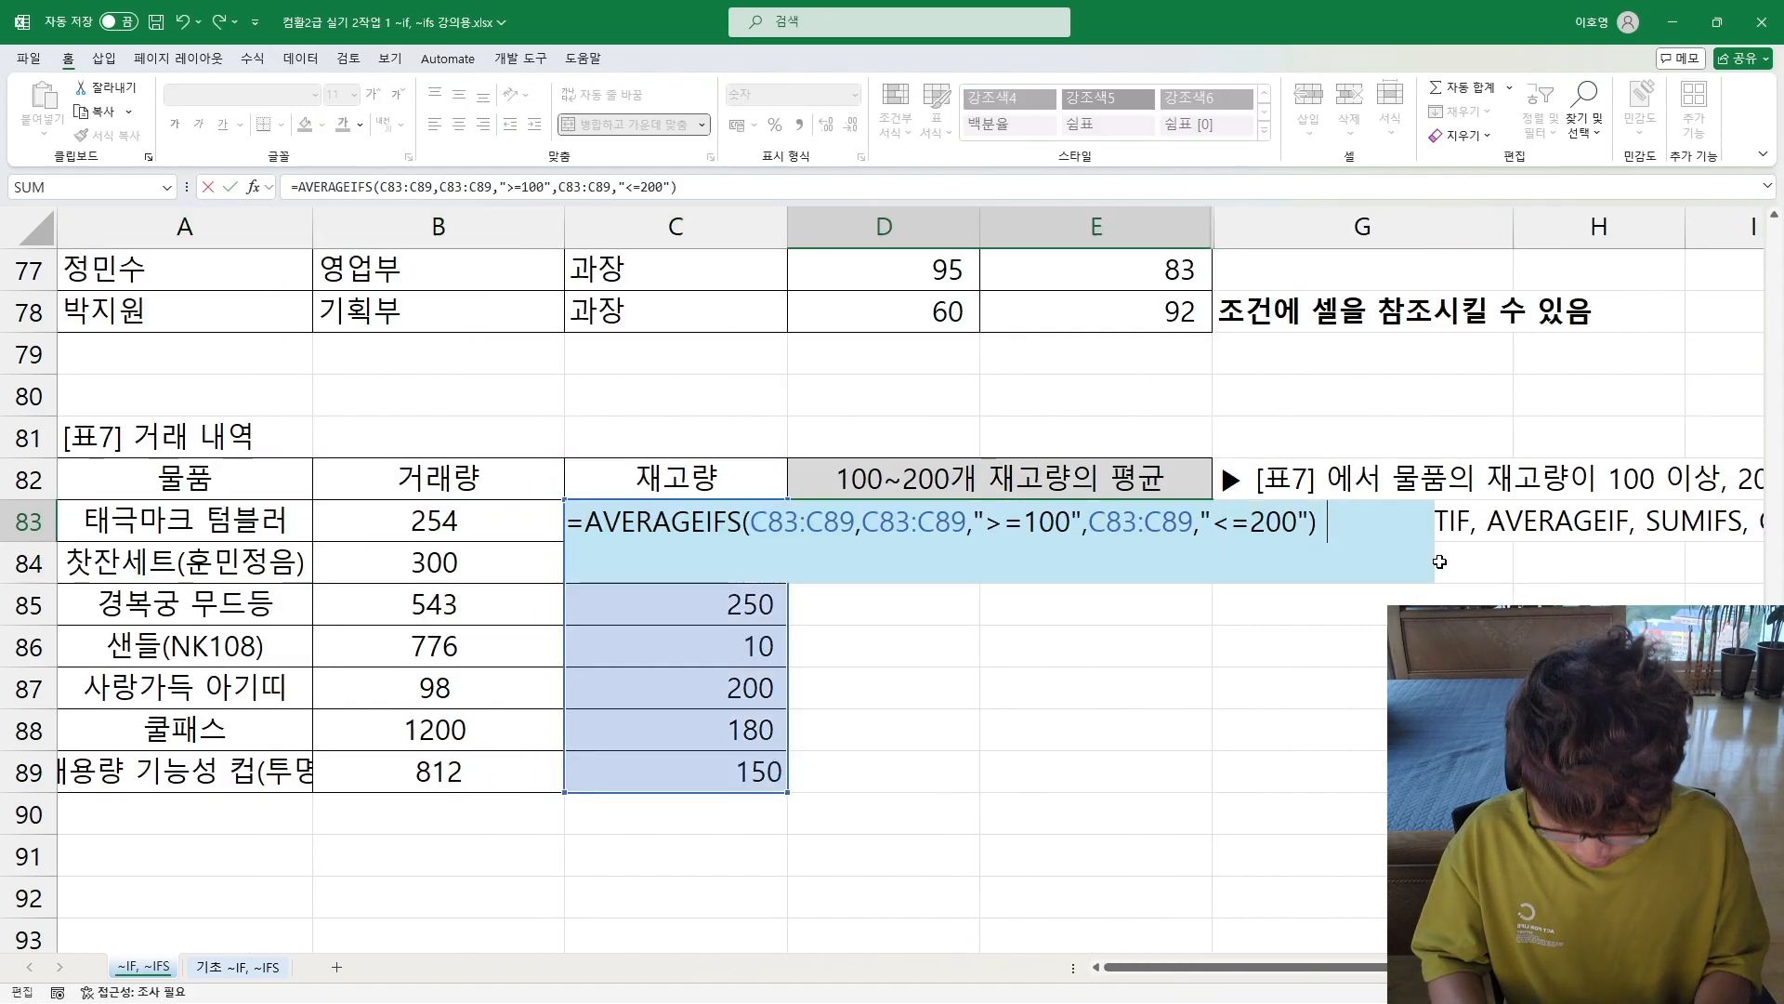
type("& \"")
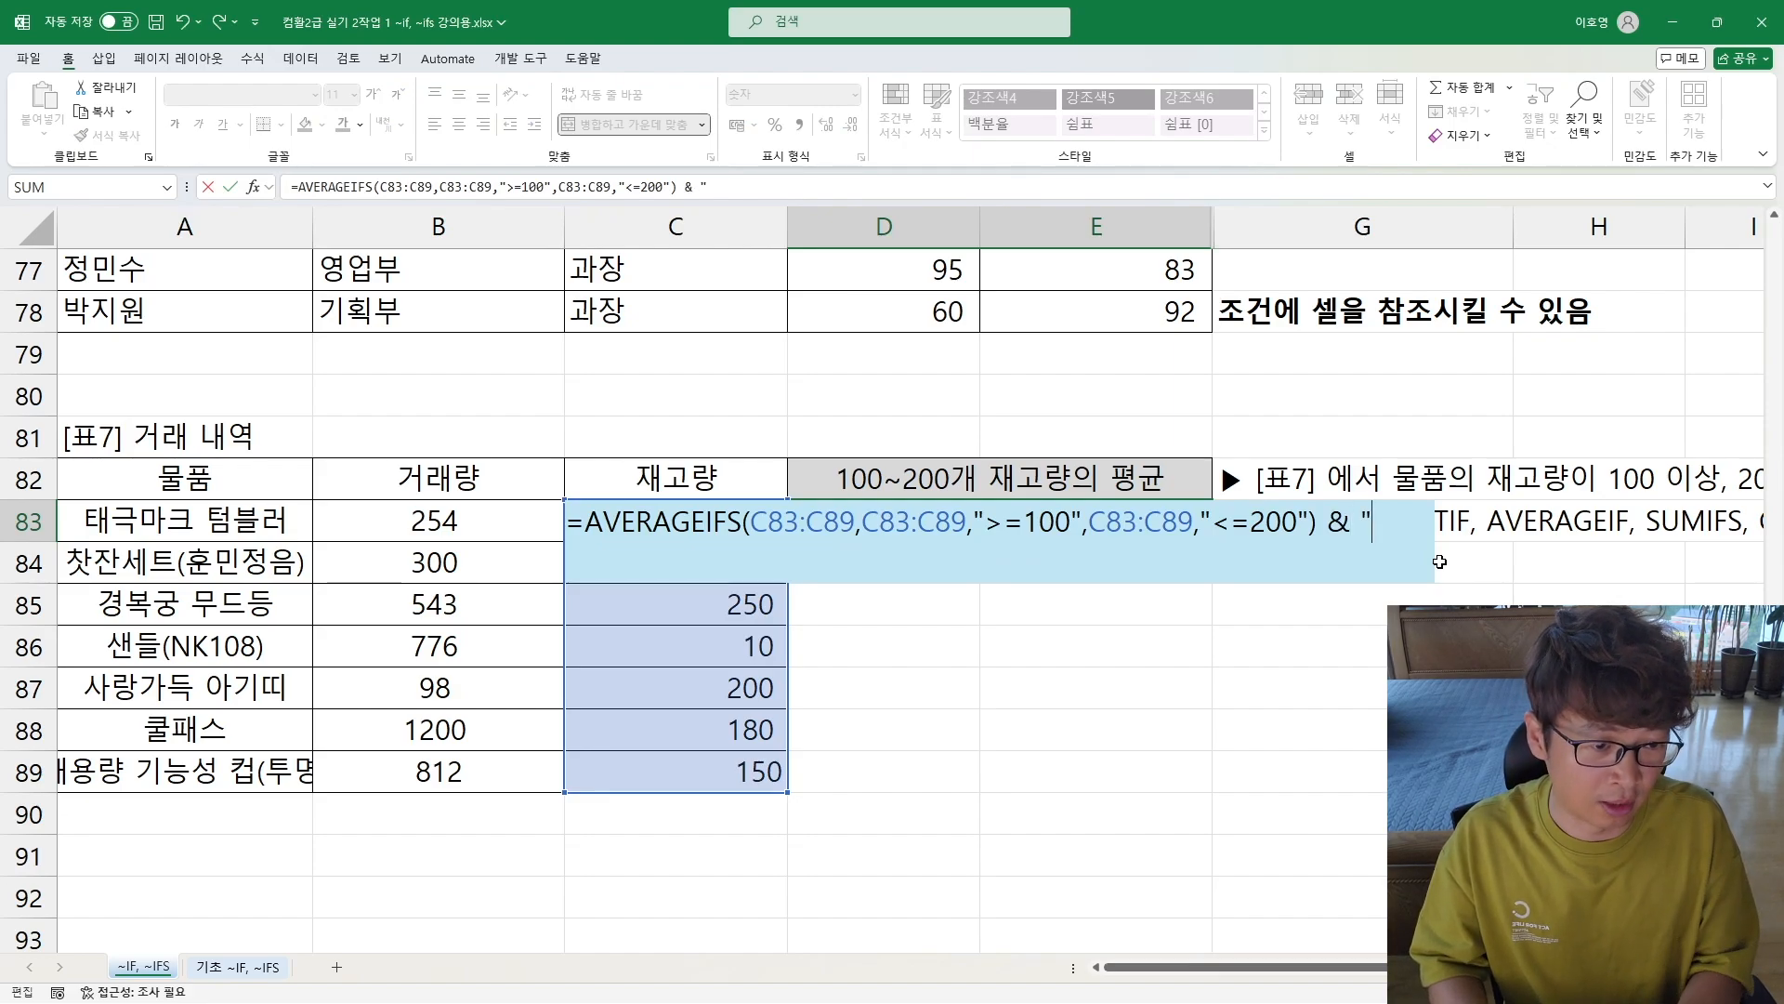
type("개\"")
key("shift+Return")
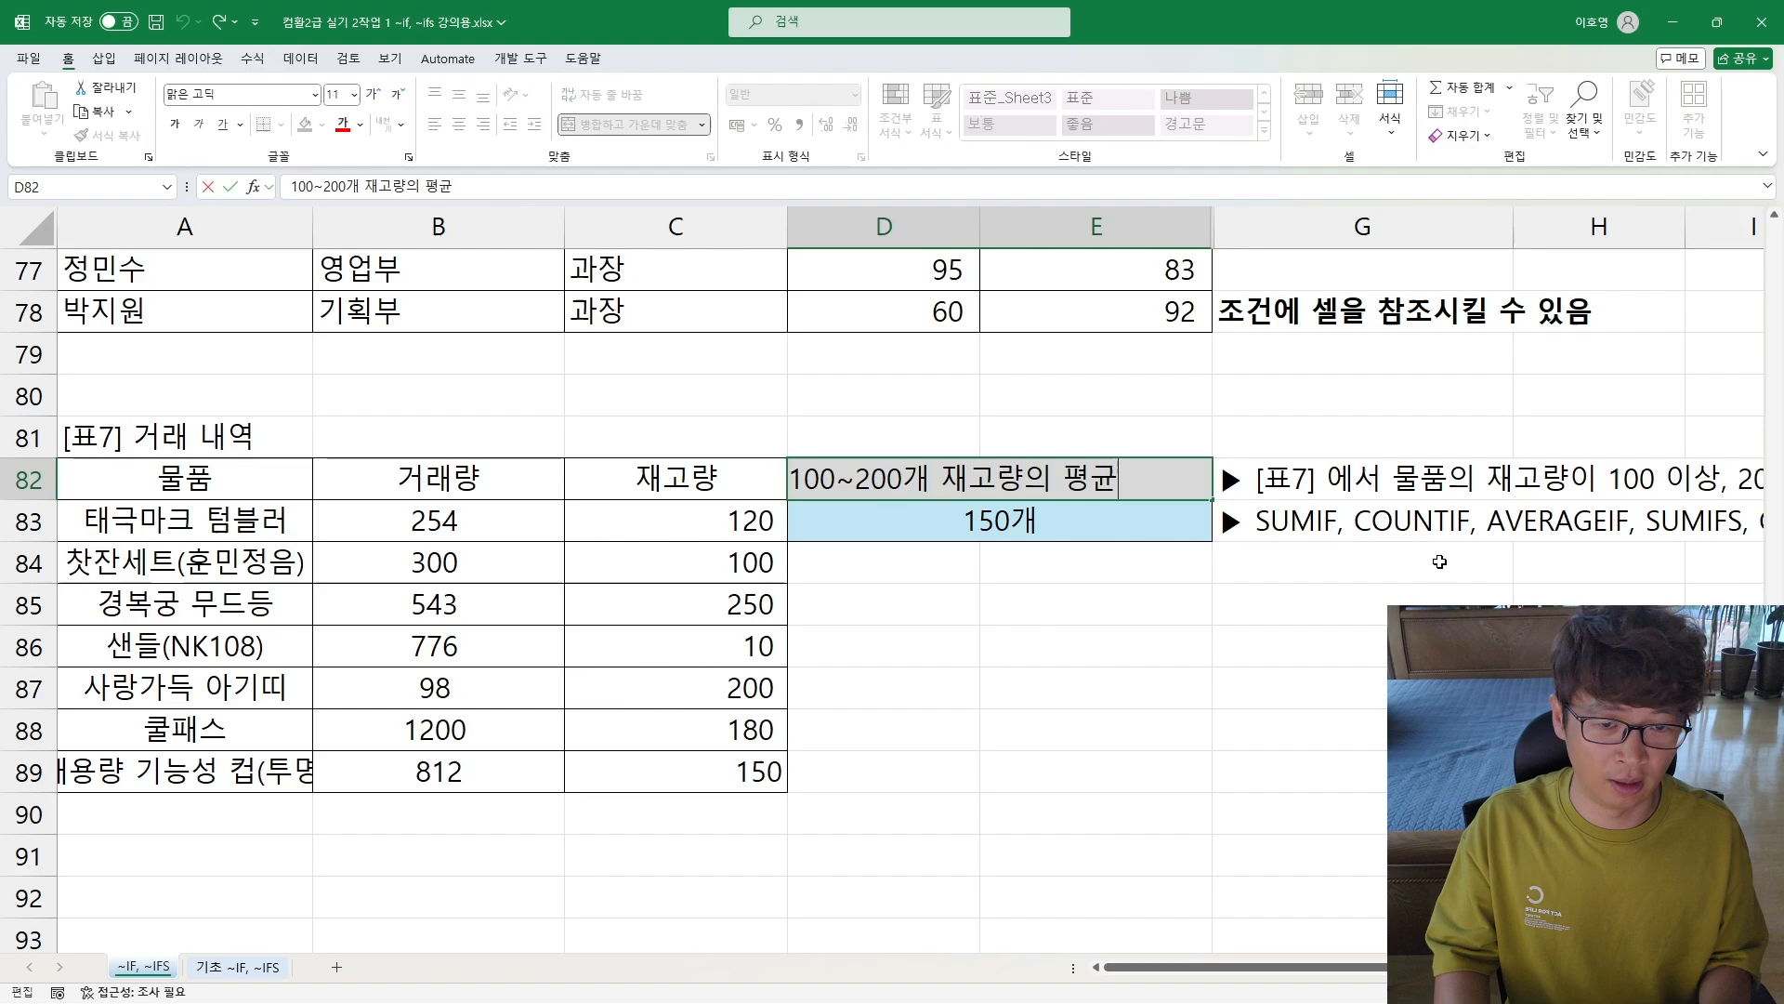
Step: Review the complete AVERAGEIFS formula with its 개 suffix in D83
key("Down")
key("F2")
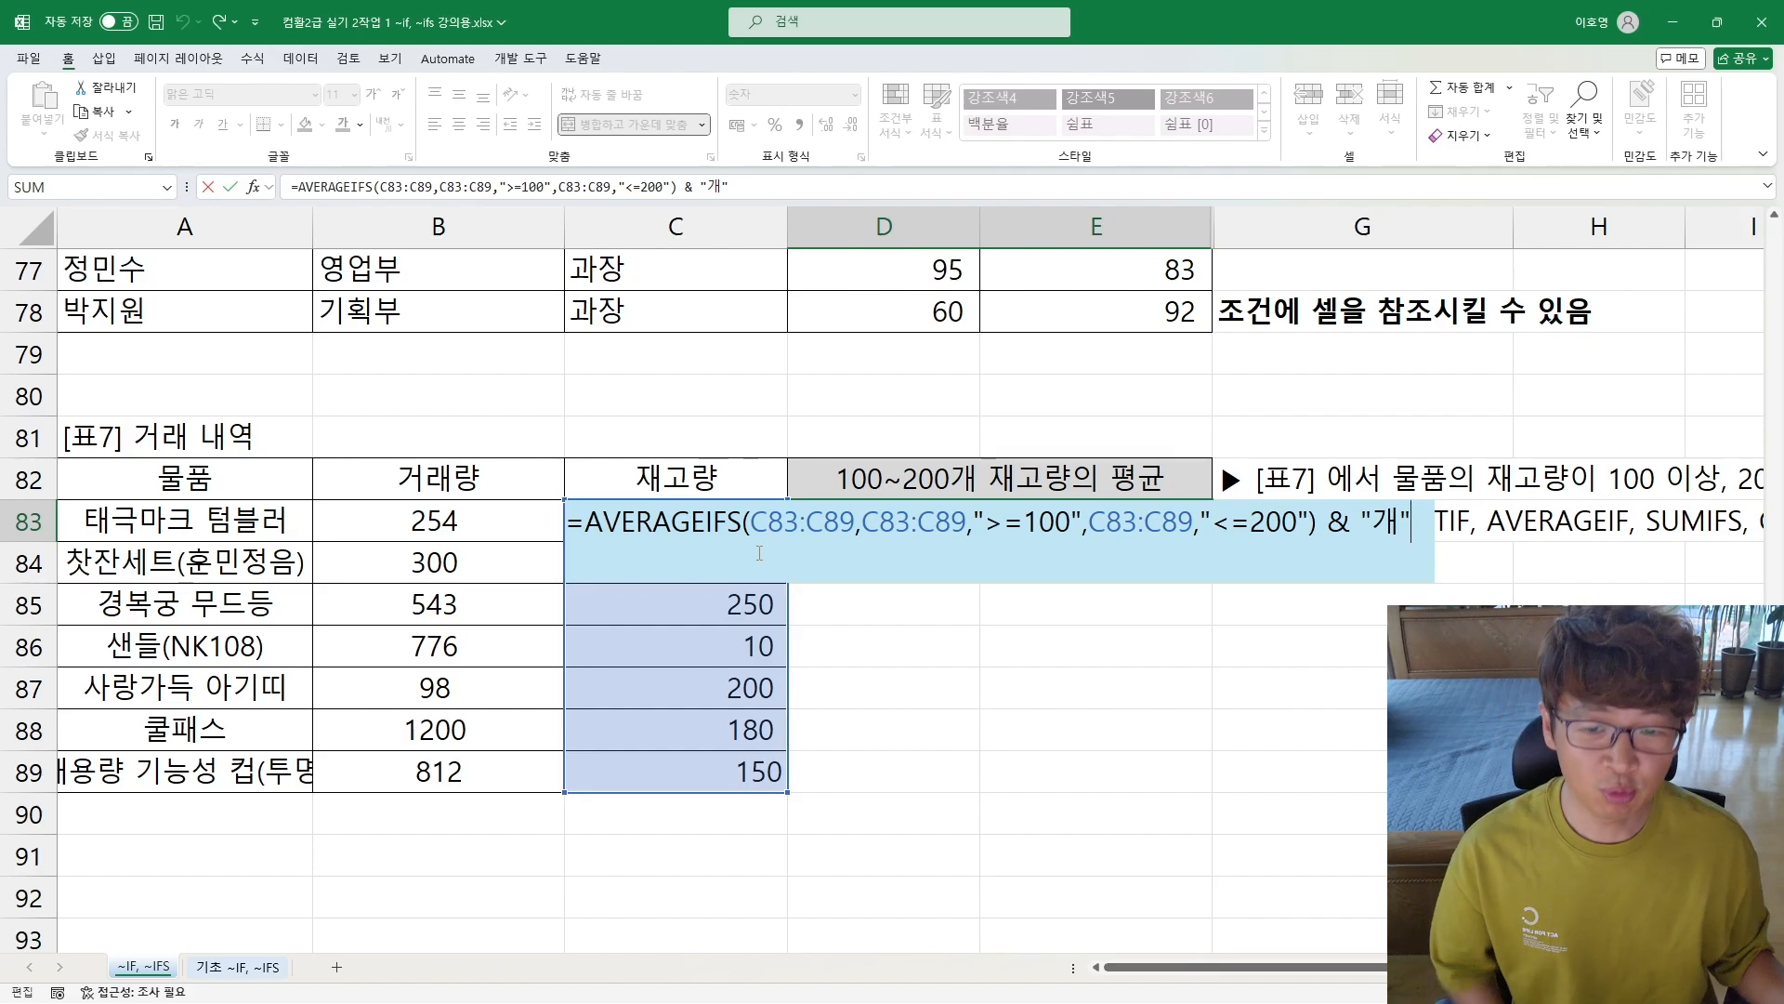
key("Return")
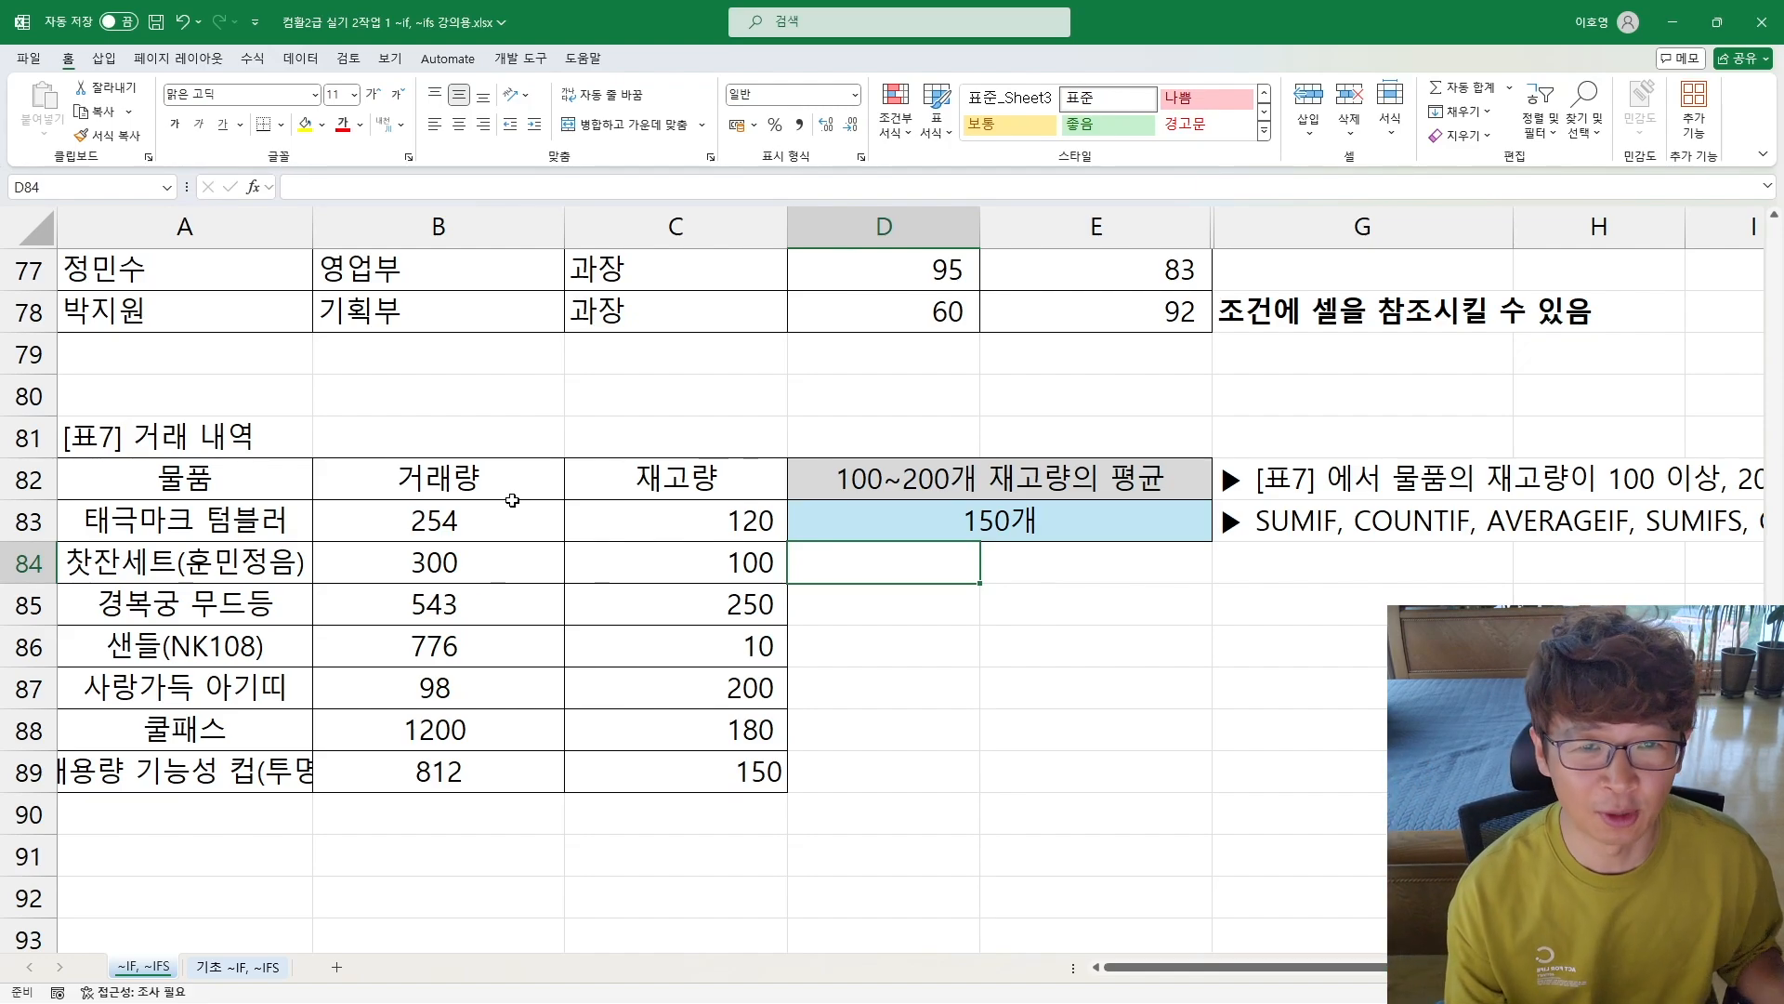
Step: Switch to the 기초 ~IF, ~IFS sheet and examine its practice questions, answers in F21:F31 and function argument summary
scroll(898, 723, "up", 8)
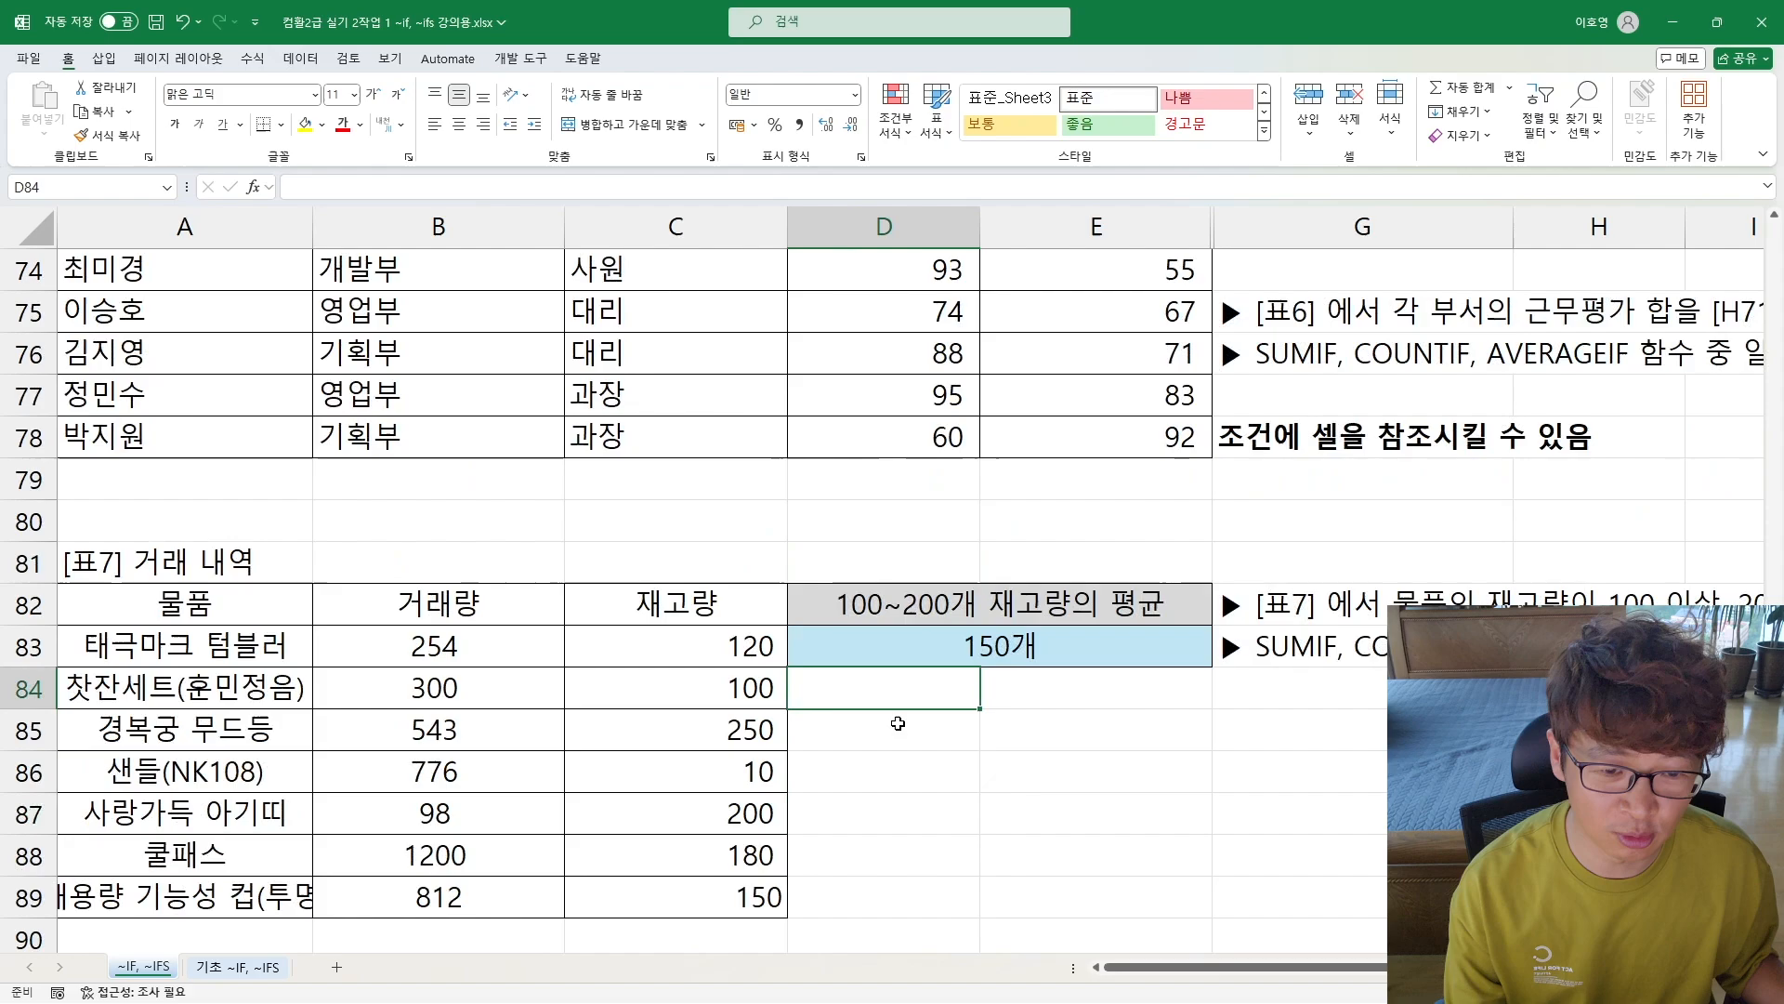
scroll(898, 723, "up", 17)
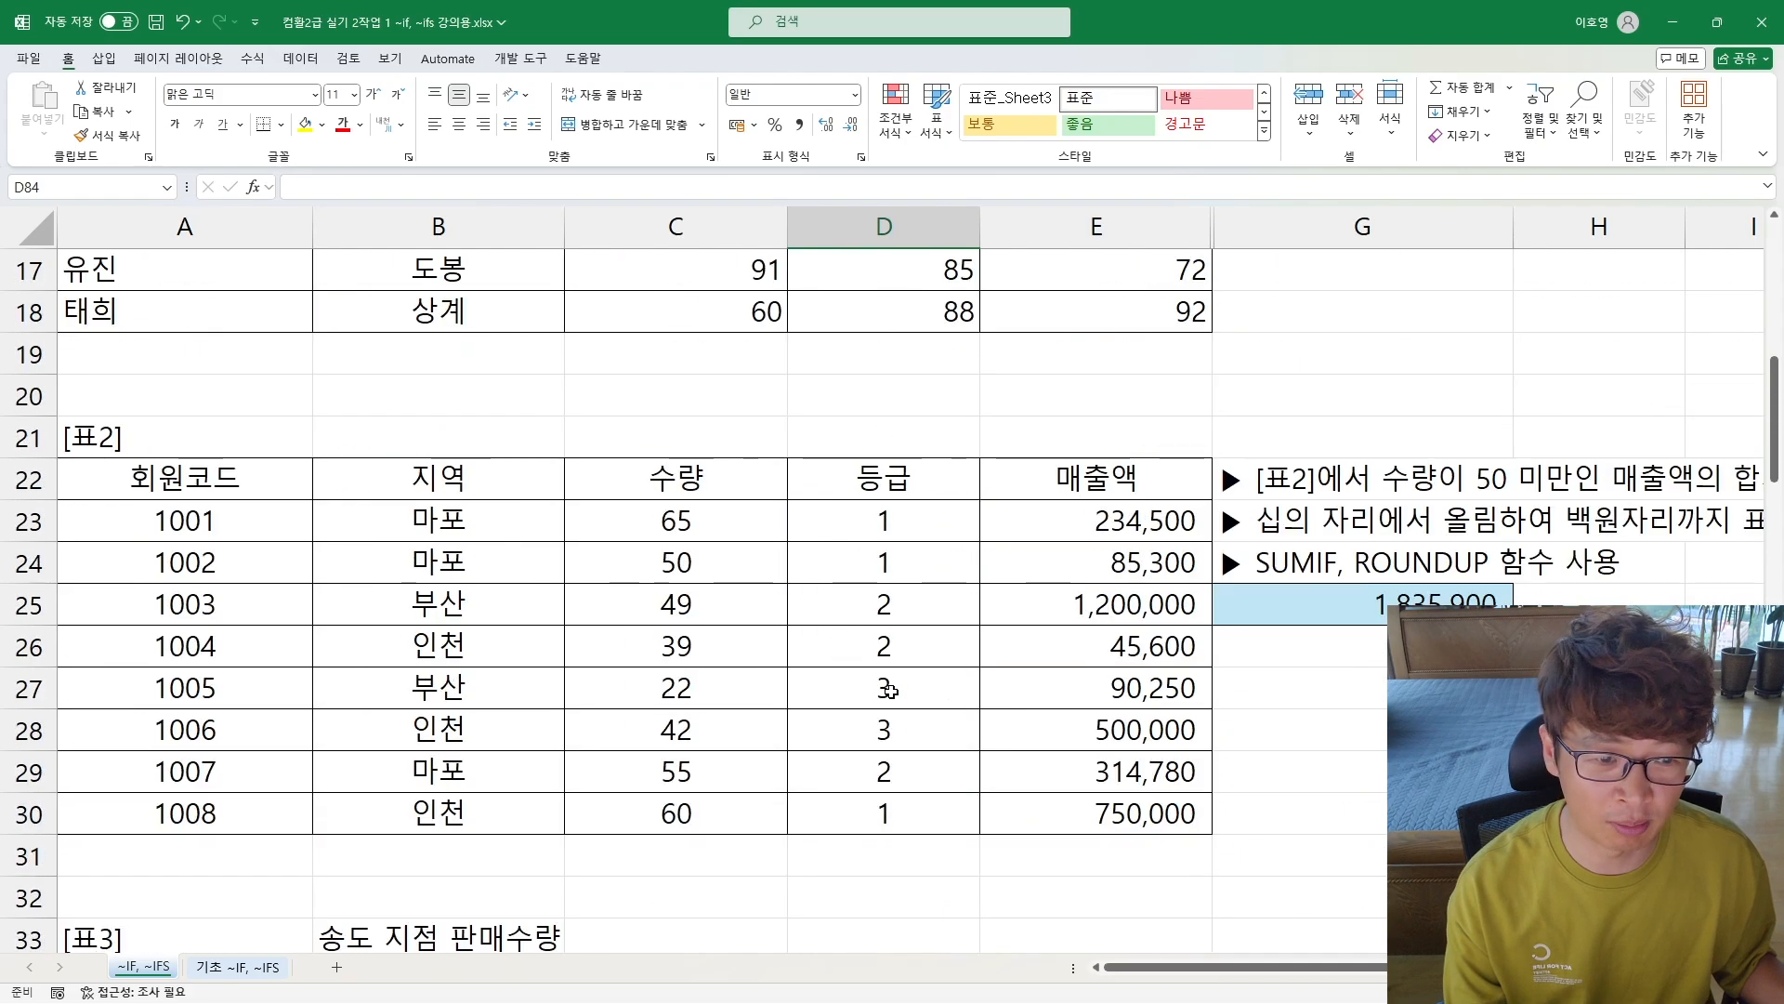
scroll(890, 691, "up", 2)
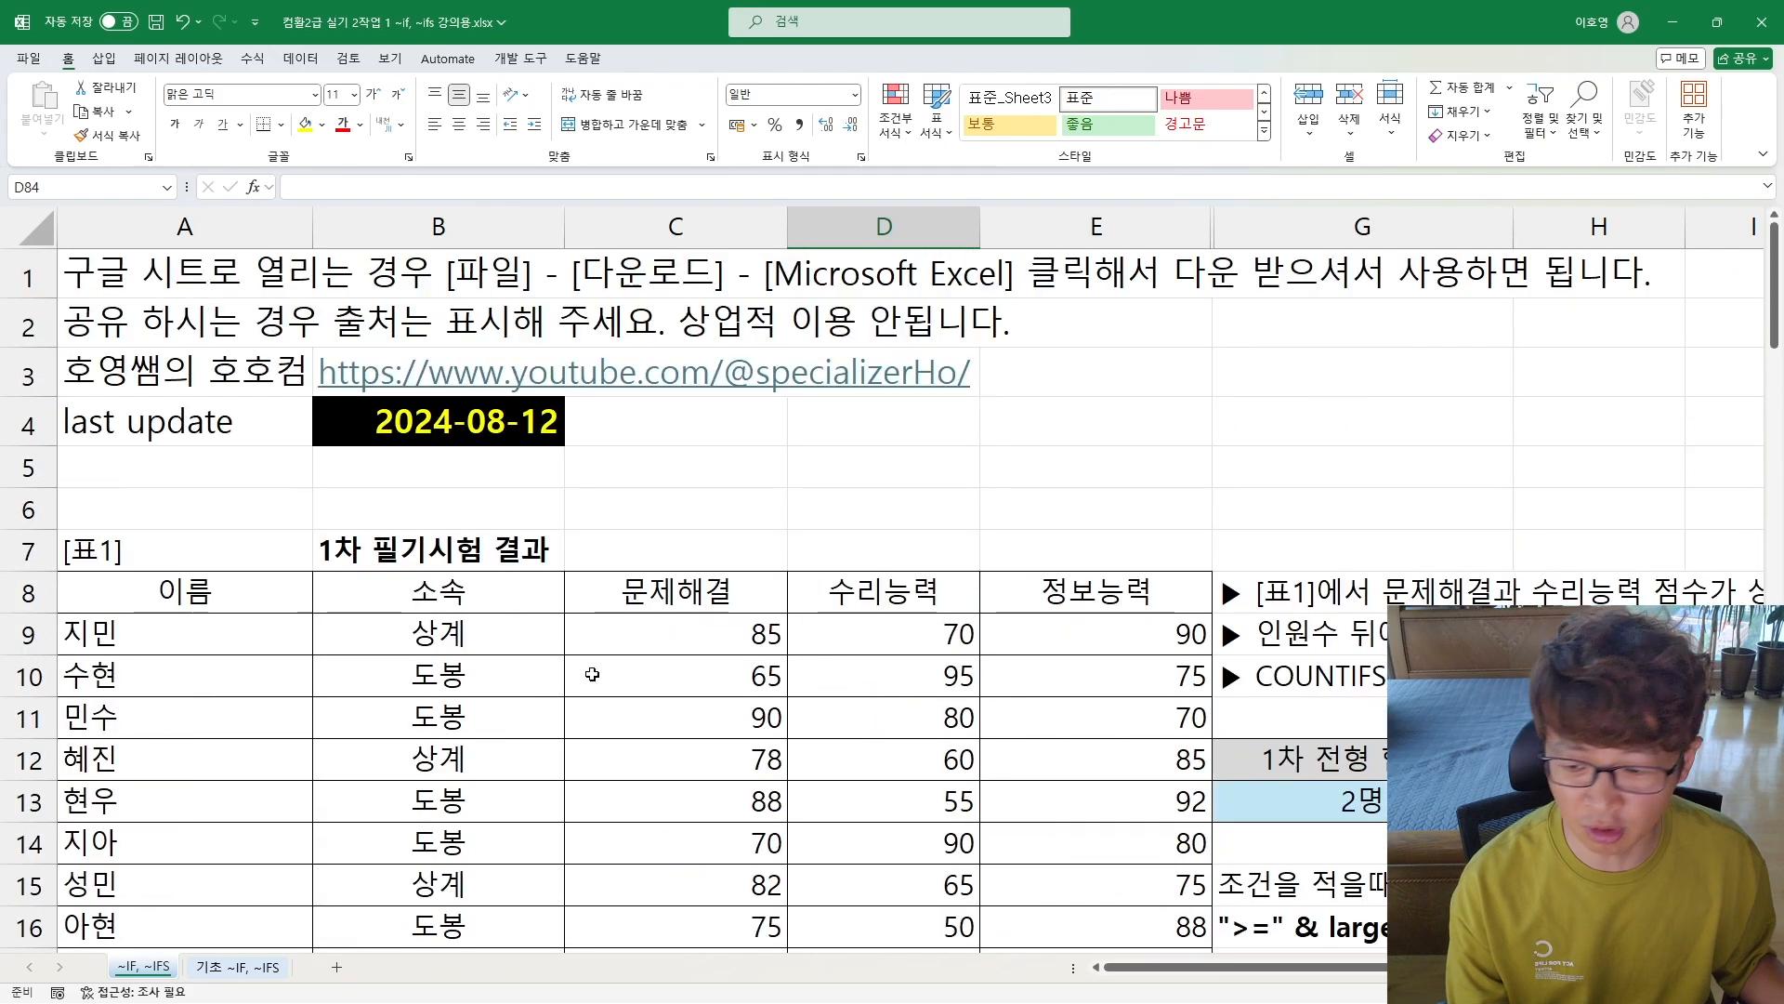
left_click(270, 969)
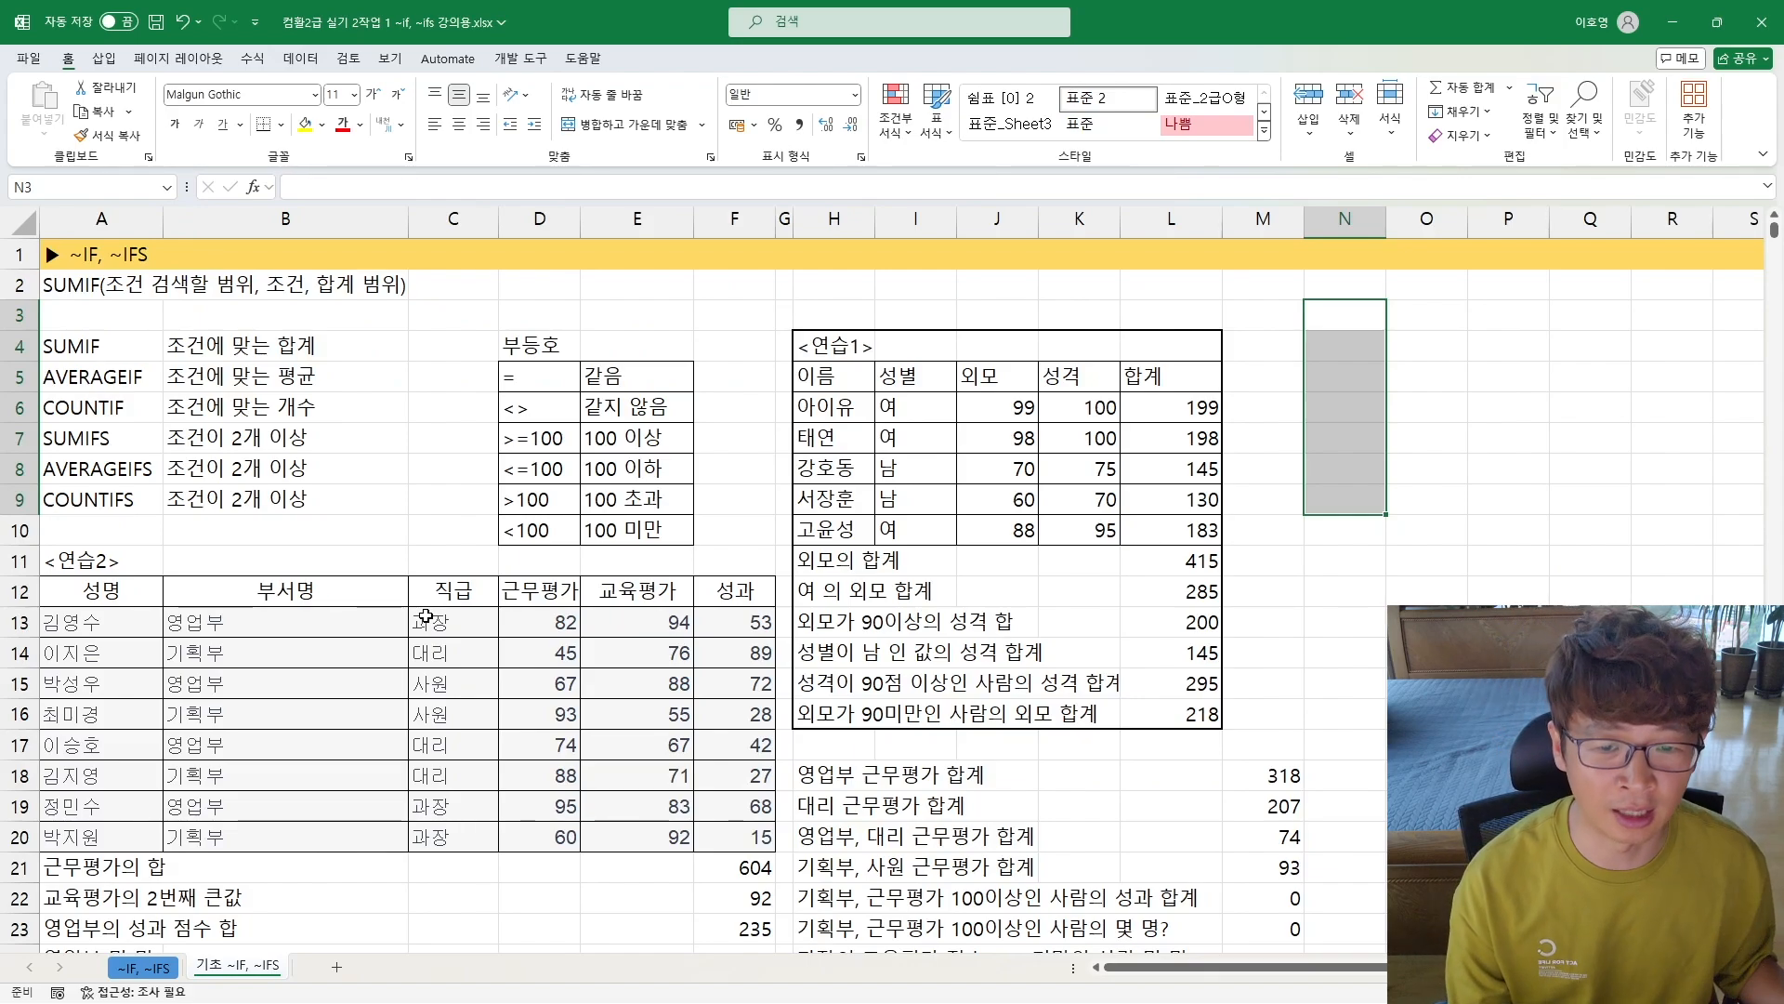
scroll(427, 616, "down", 3)
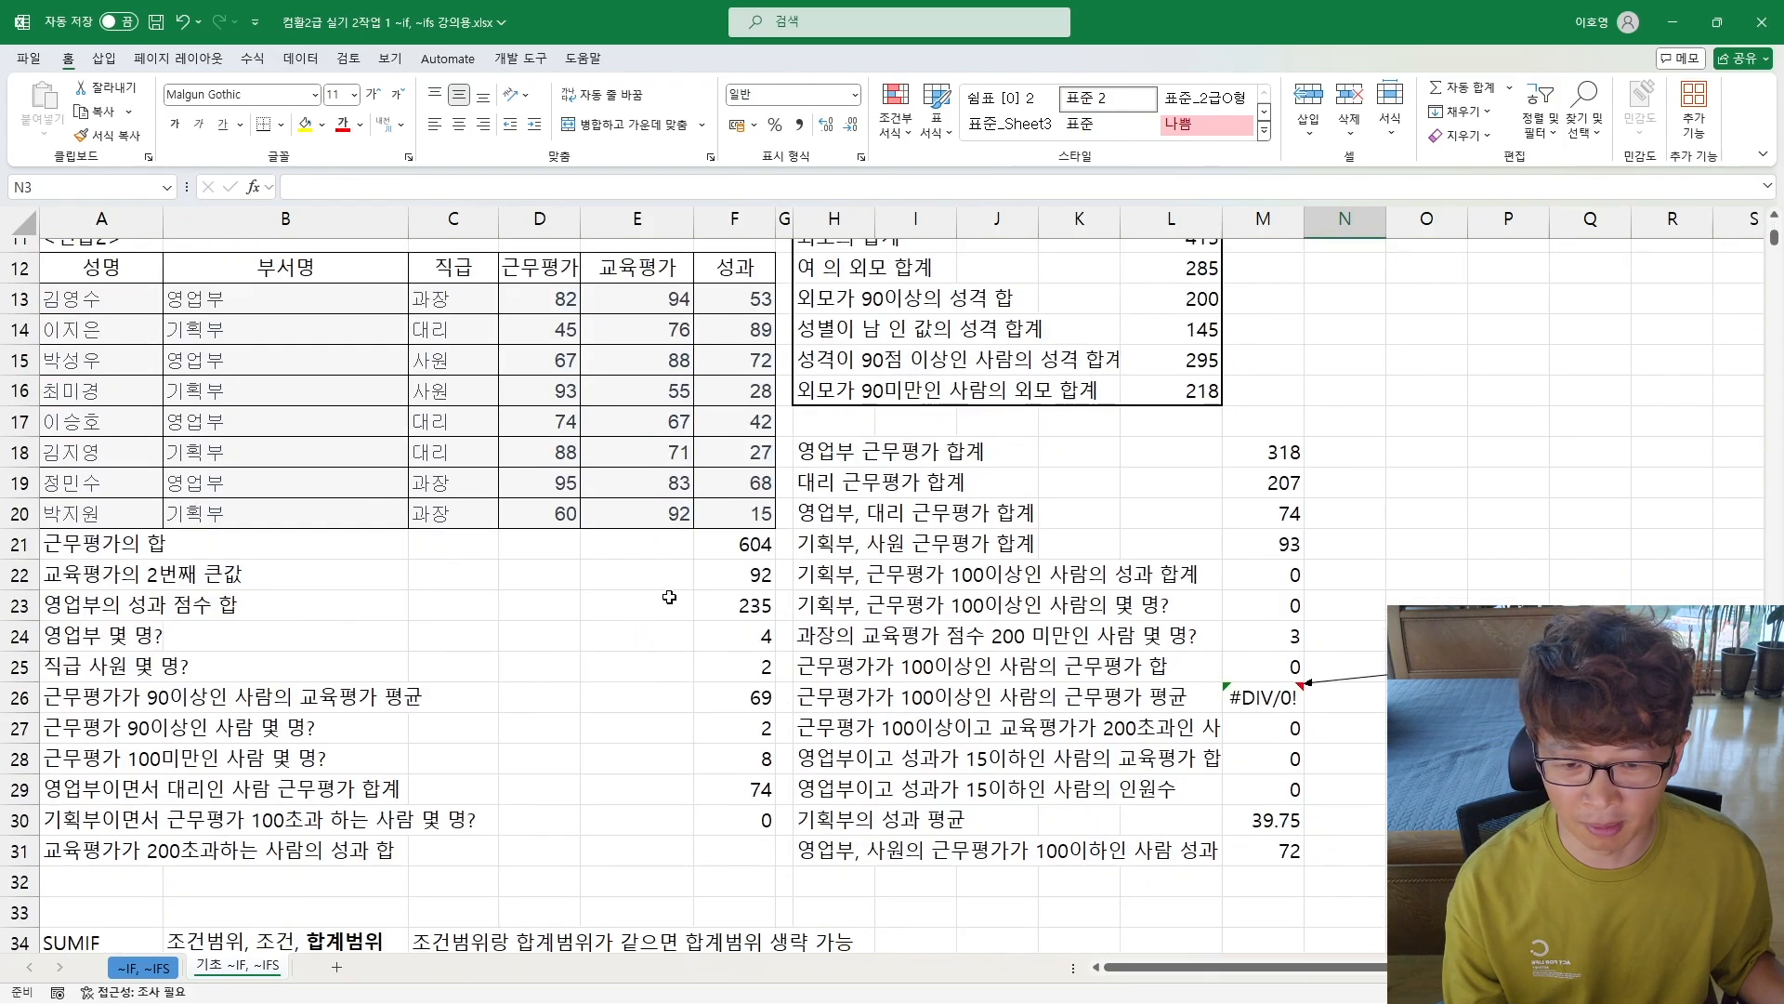
left_click(755, 547)
left_click_drag(755, 546, 754, 852)
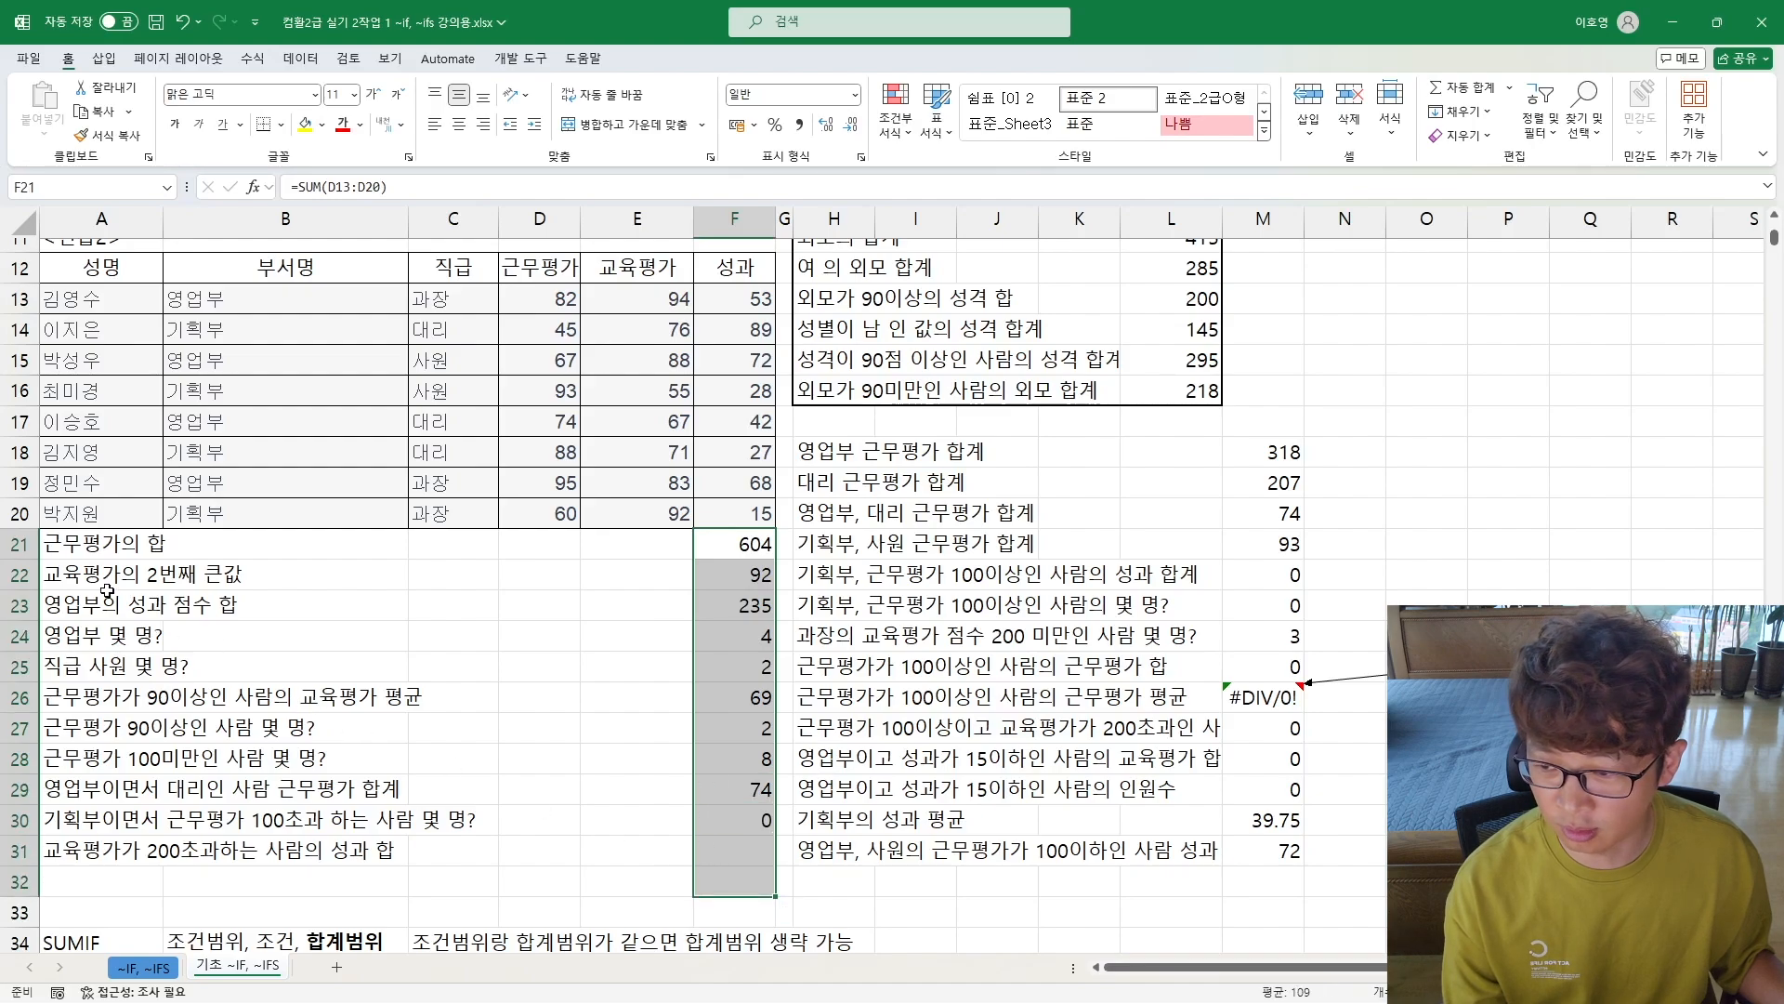
left_click(98, 560)
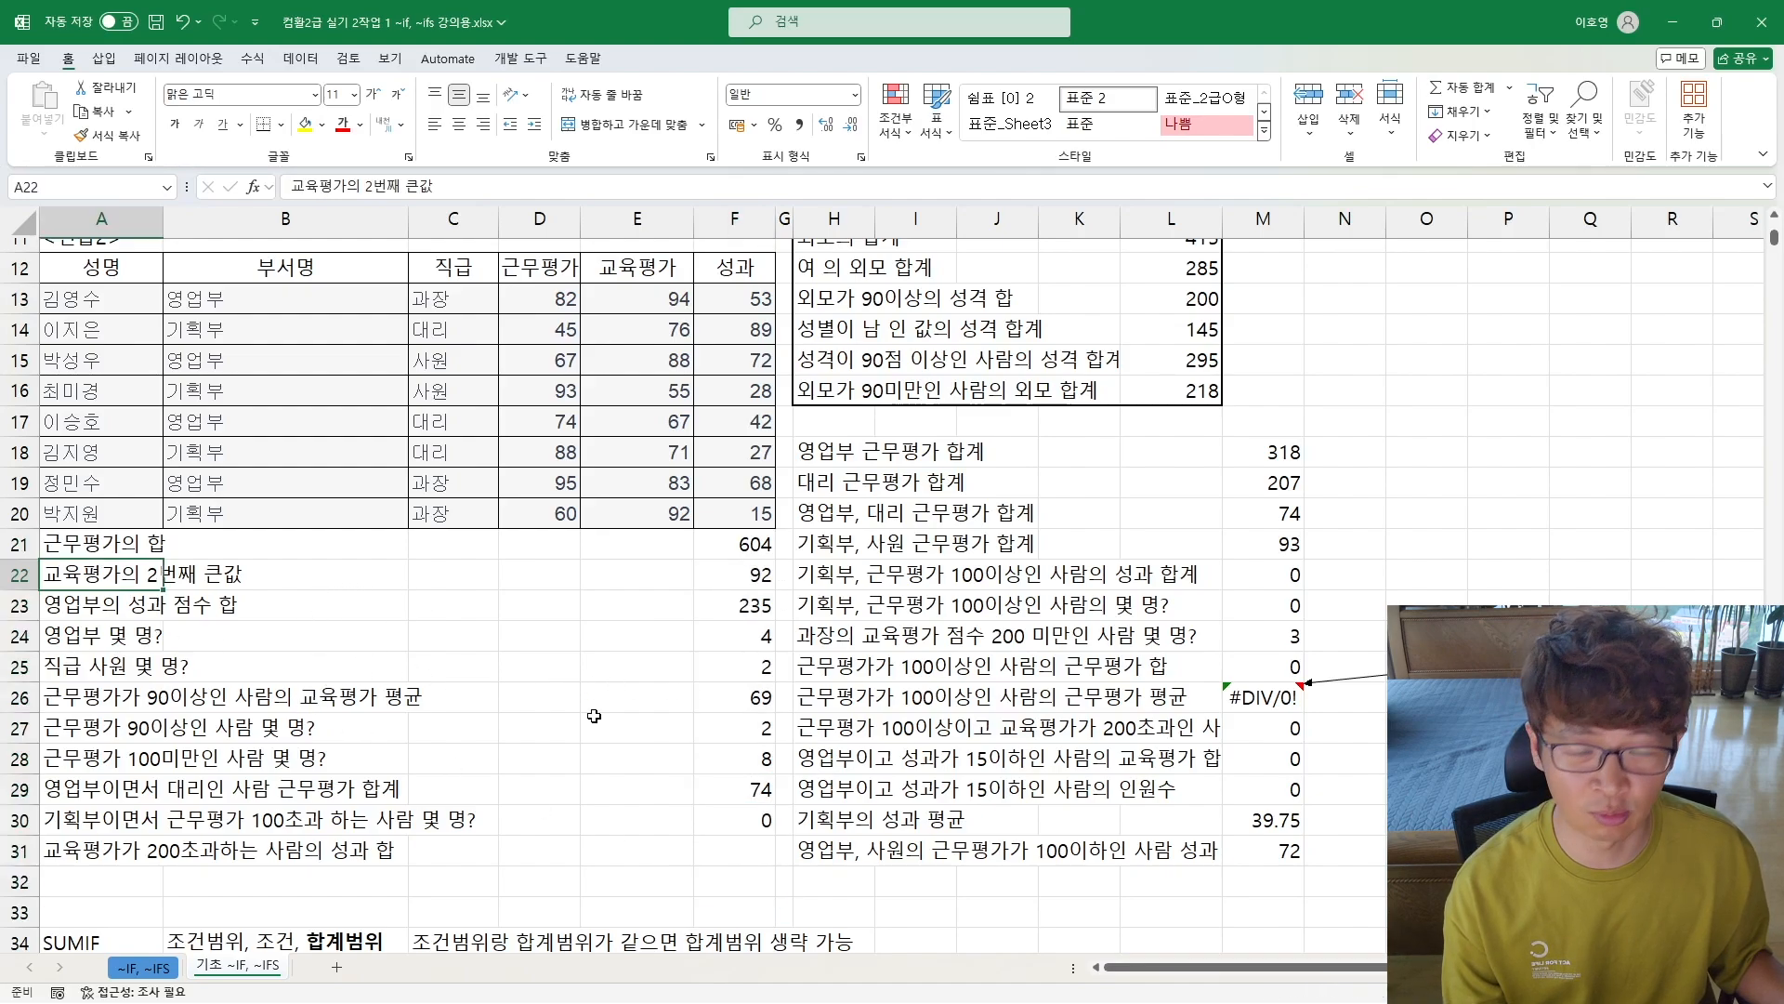
scroll(364, 712, "down", 3)
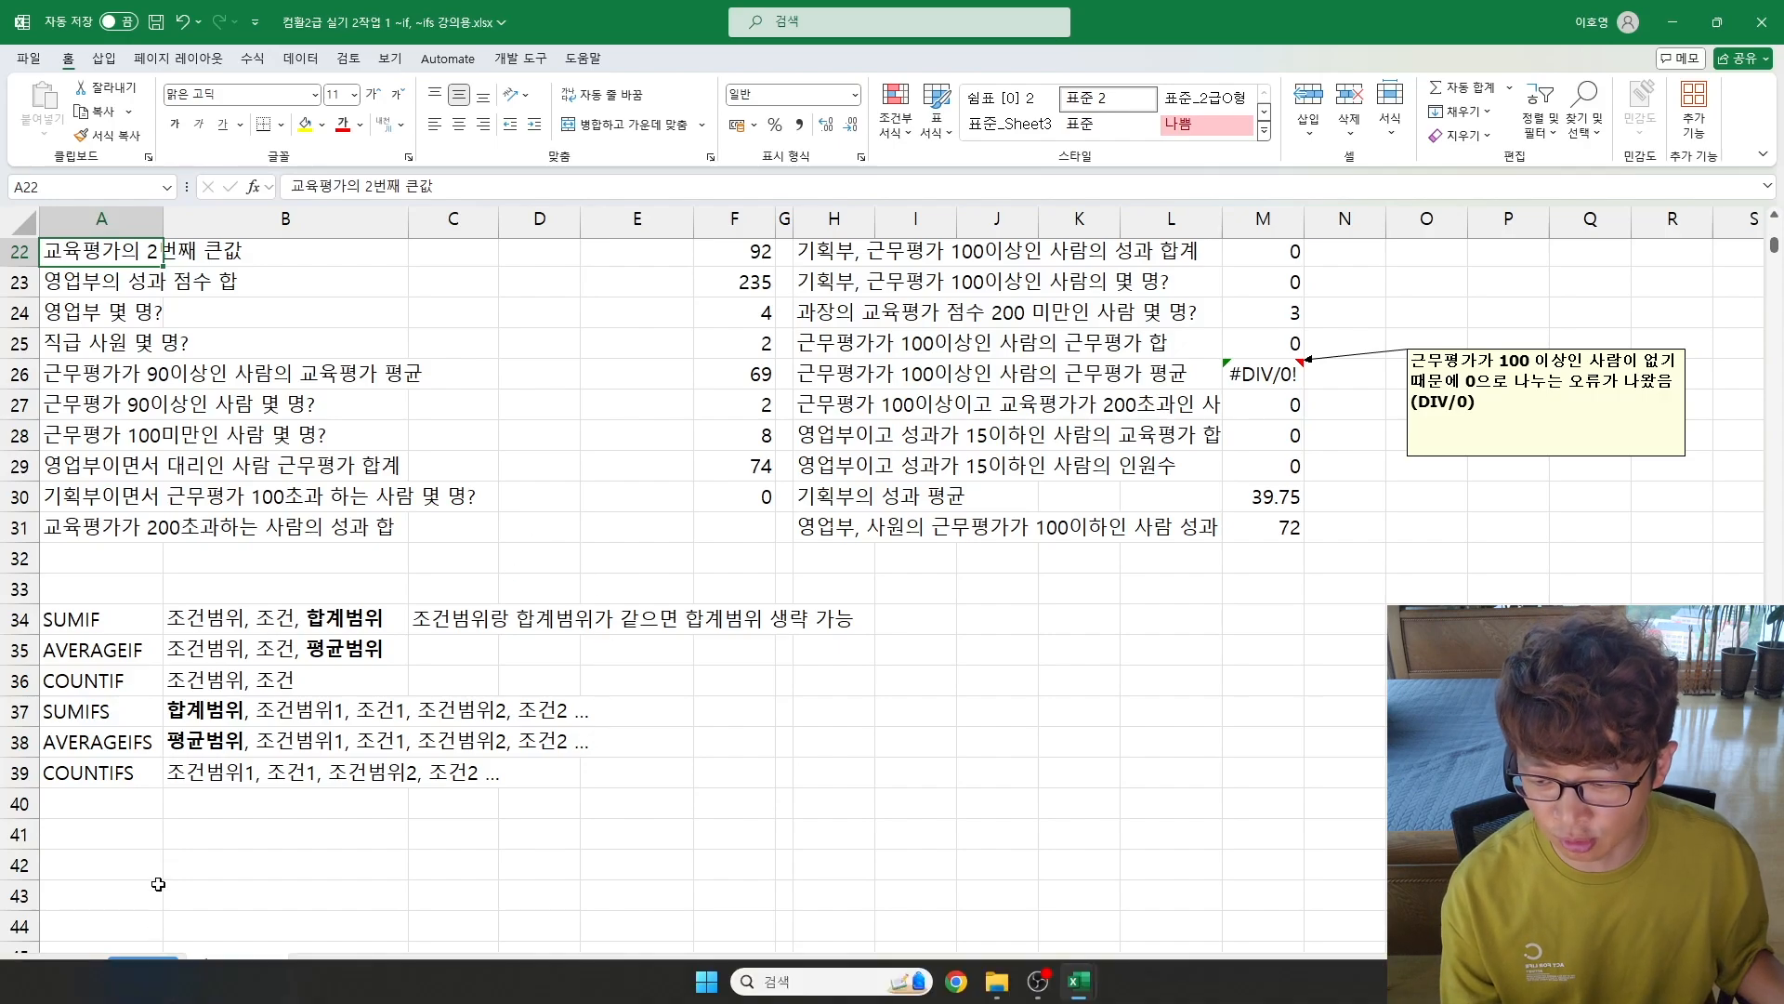
Step: Return to the ~IF, ~IFS sheet and unhide column F between columns E and G
left_click(149, 967)
scroll(1209, 650, "down", 2)
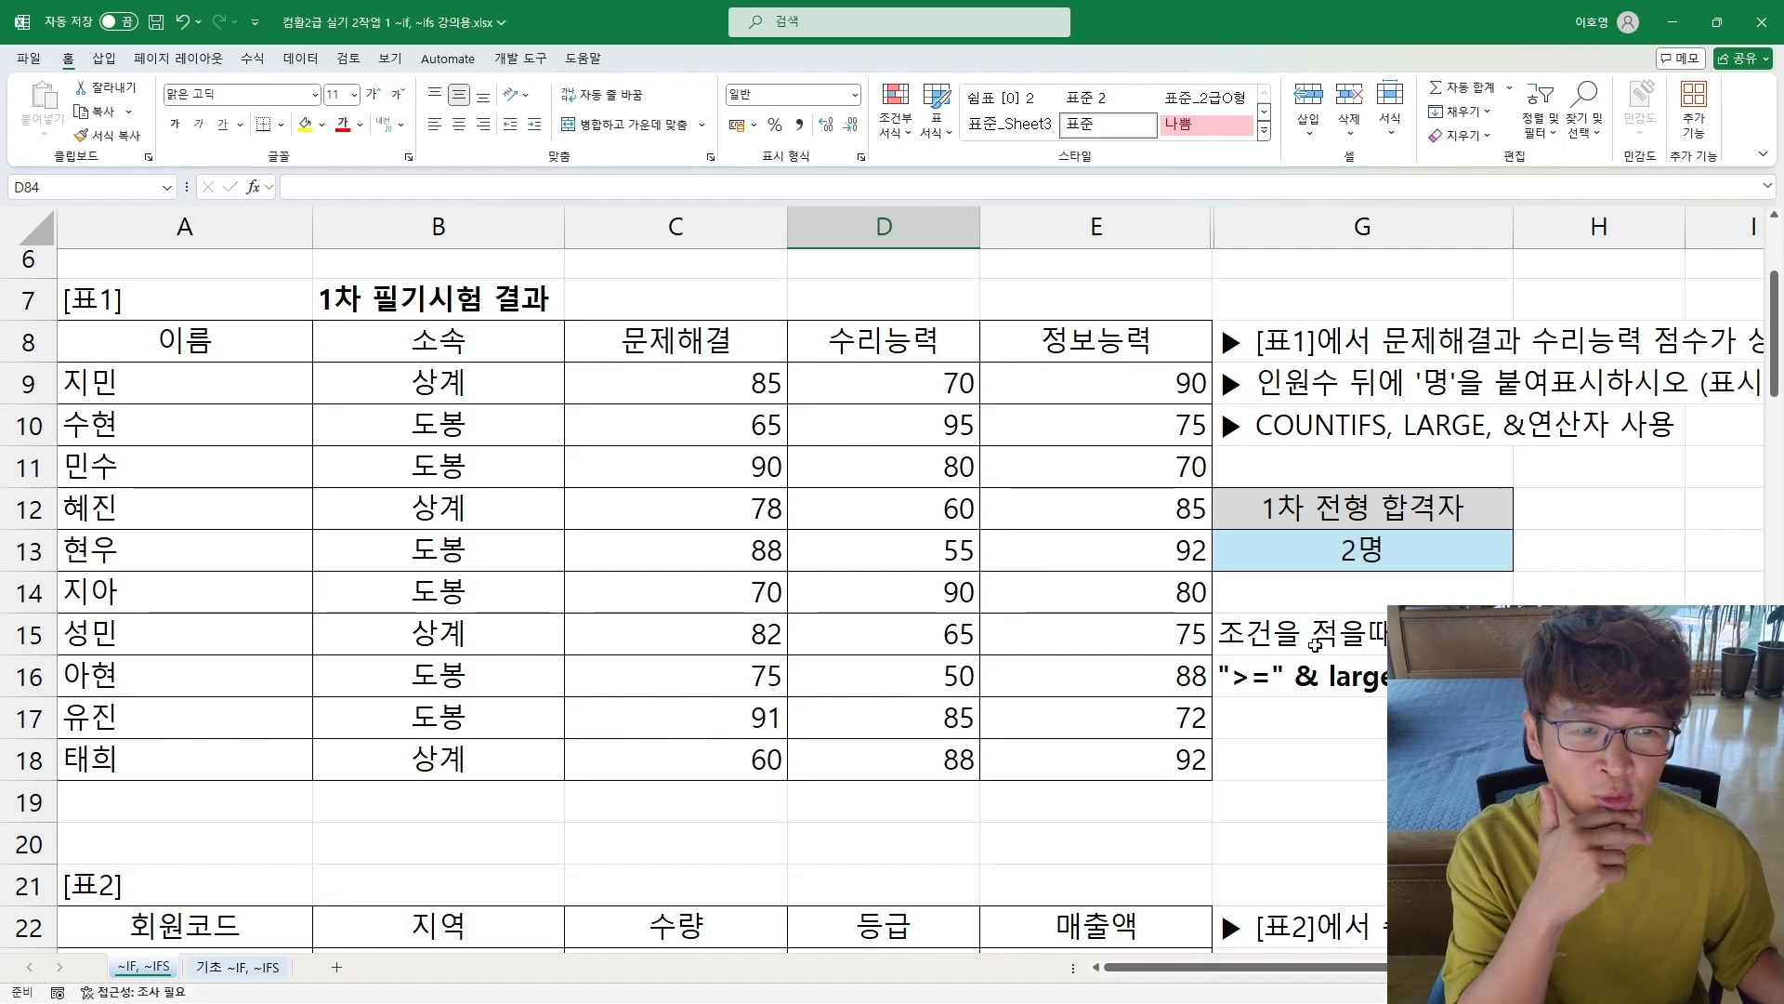
left_click_drag(1152, 227, 1259, 237)
right_click(1259, 243)
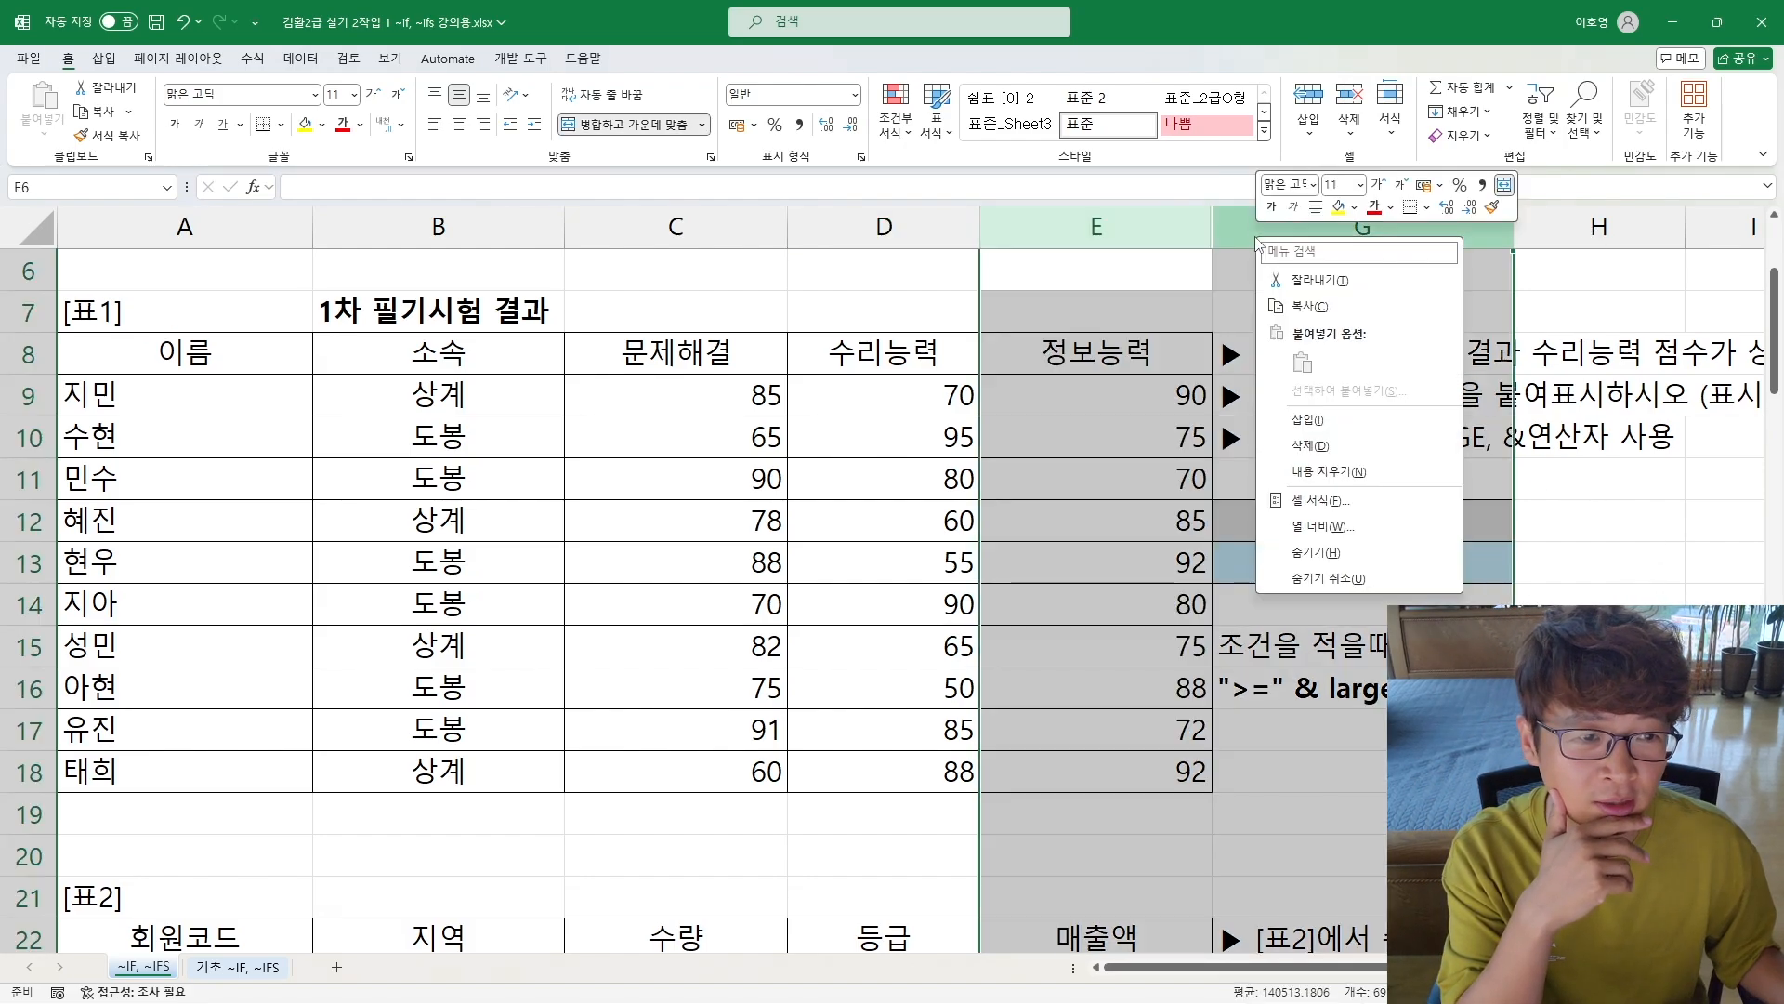
left_click(1315, 580)
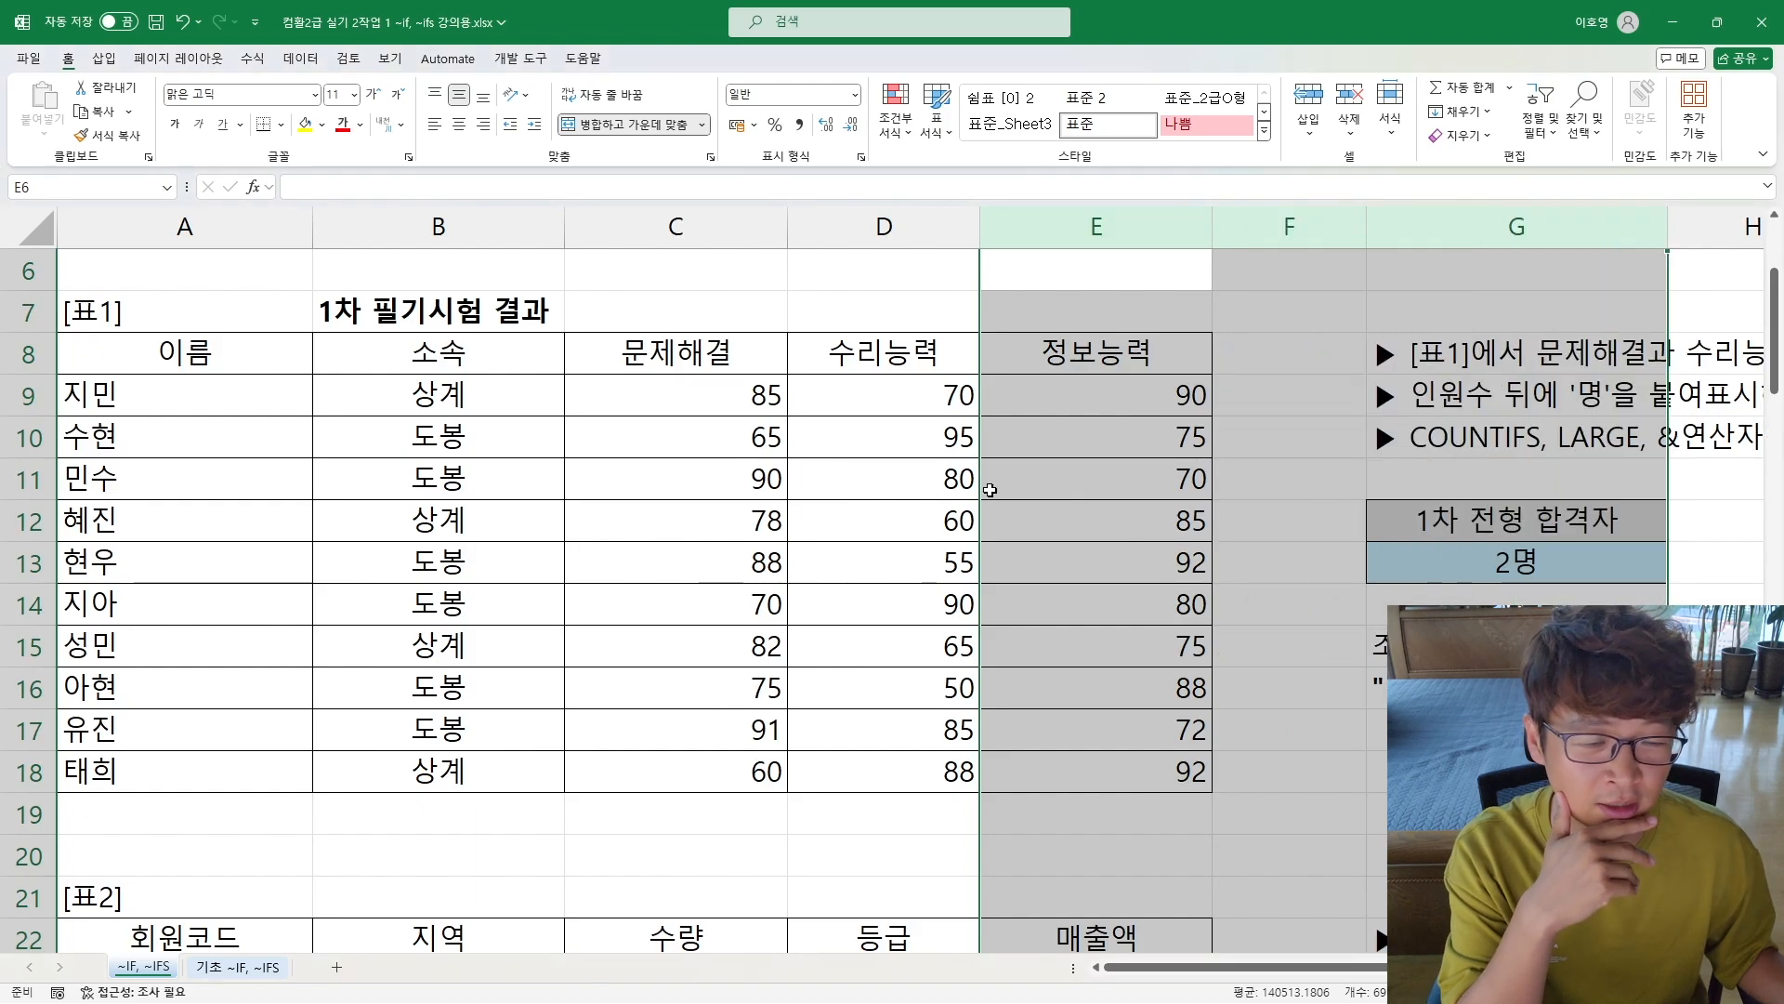
left_click(375, 521)
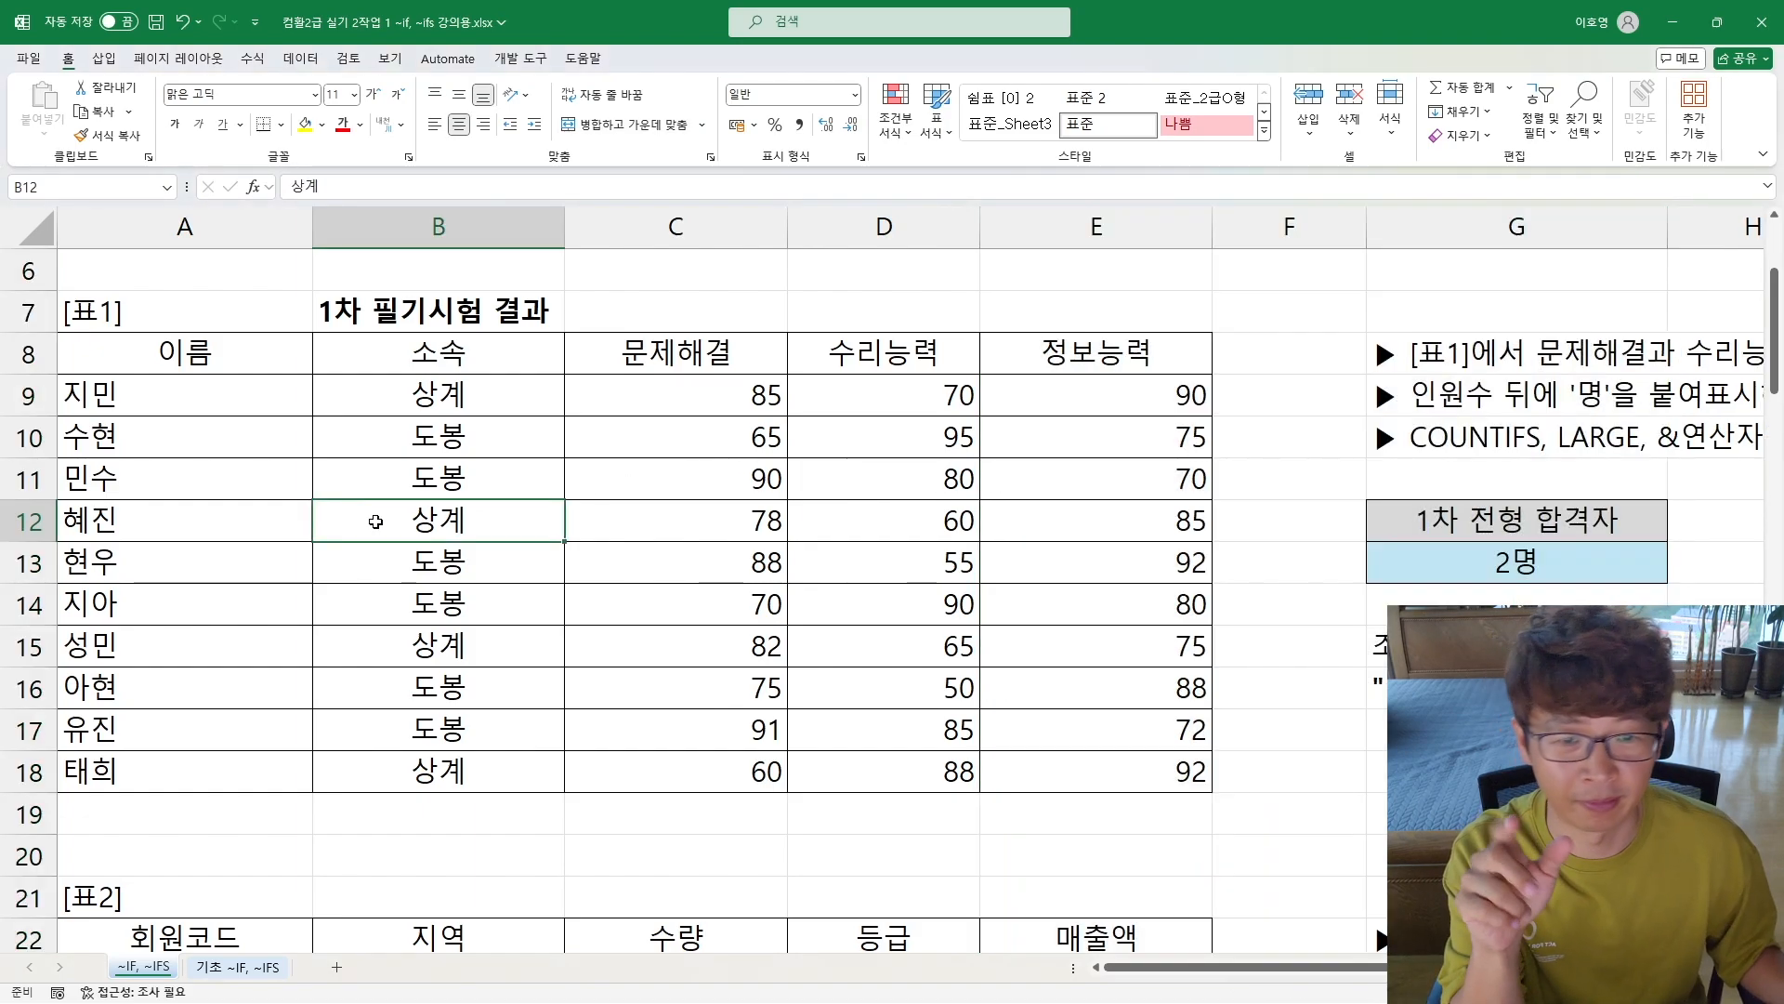